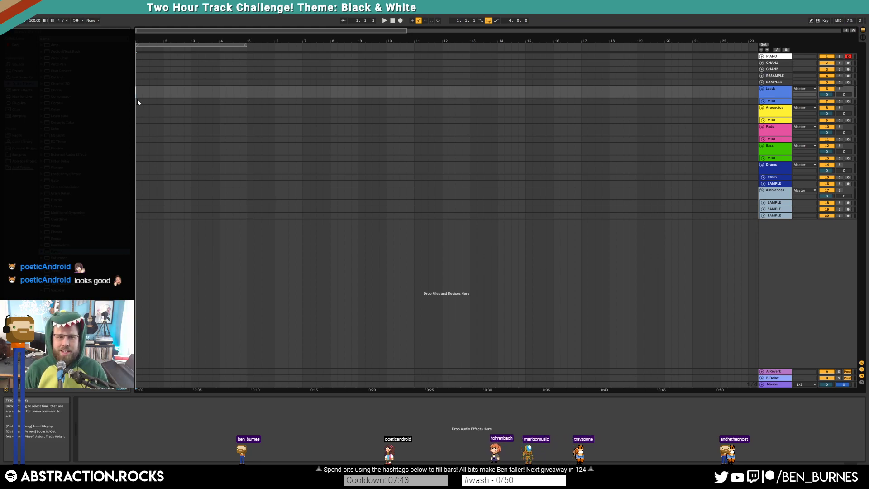
# Load the Kontakt plug-in as the instrument on the MIDI track in the Leads group
pyautogui.click(138, 100)
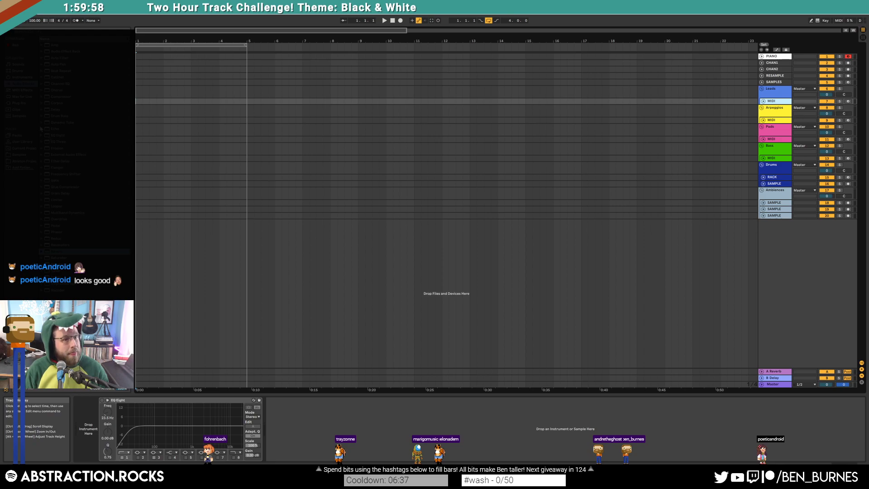
pyautogui.click(20, 104)
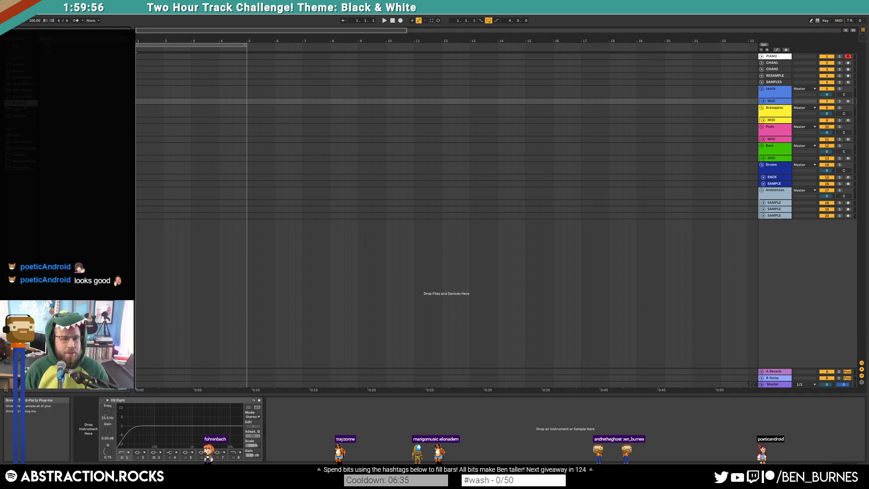
pyautogui.click(40, 46)
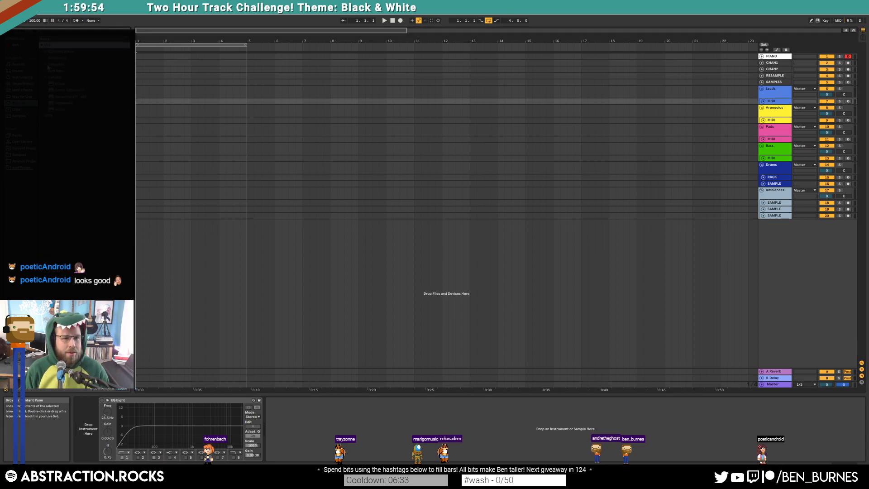
pyautogui.click(48, 64)
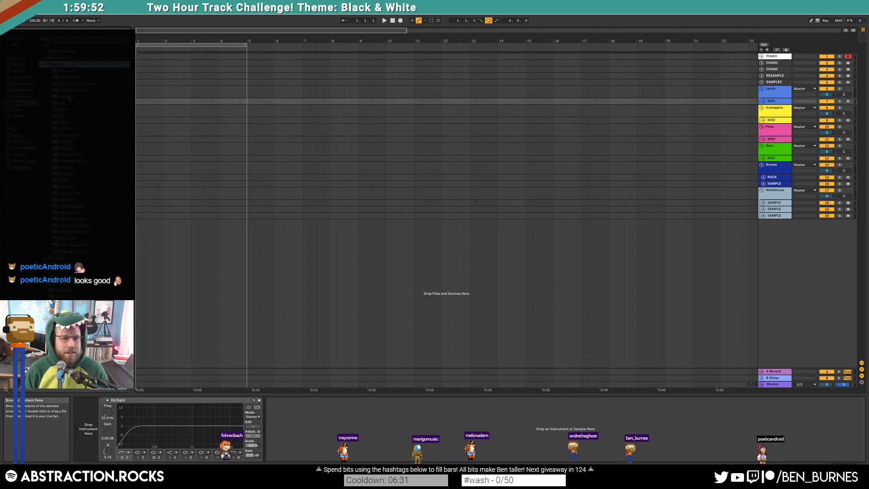
pyautogui.click(67, 142)
pyautogui.moveTo(66, 142); pyautogui.dragTo(92, 438)
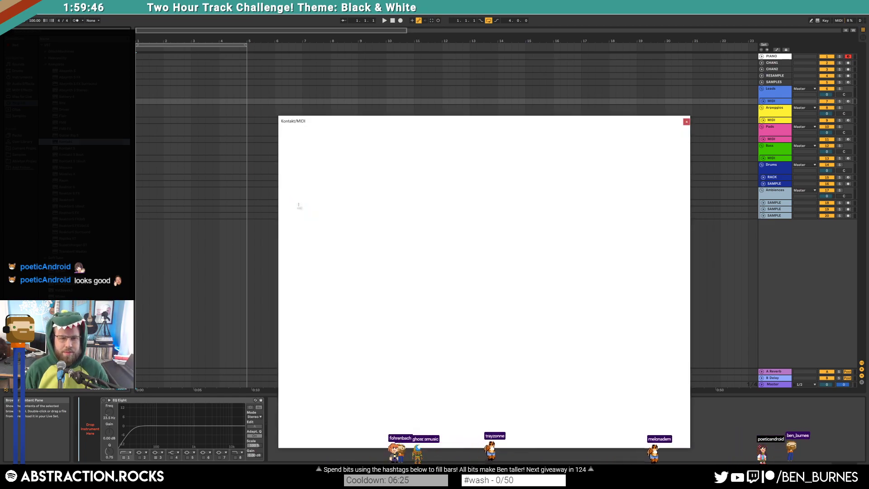
pyautogui.moveTo(387, 120); pyautogui.dragTo(380, 47)
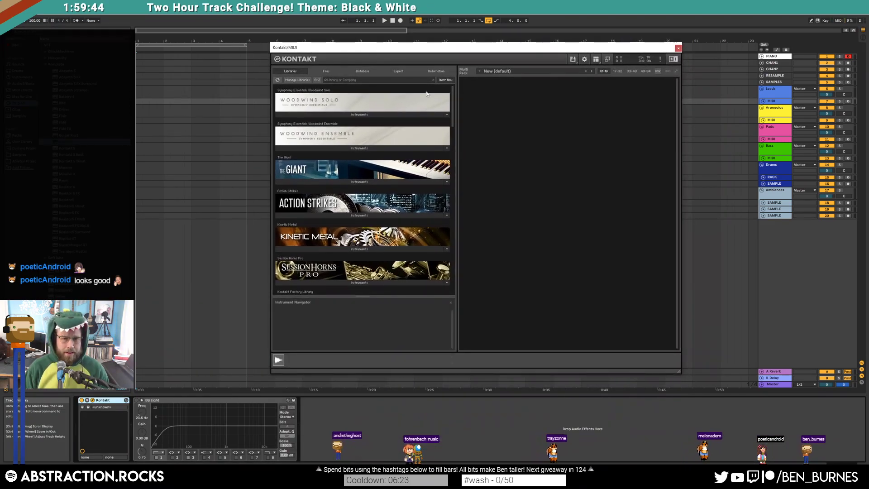
# Load the Una Corda Pure piano from the Una Corda library in Kontakt and arm the Leads MIDI track for recording
pyautogui.moveTo(453, 100); pyautogui.dragTo(462, 144)
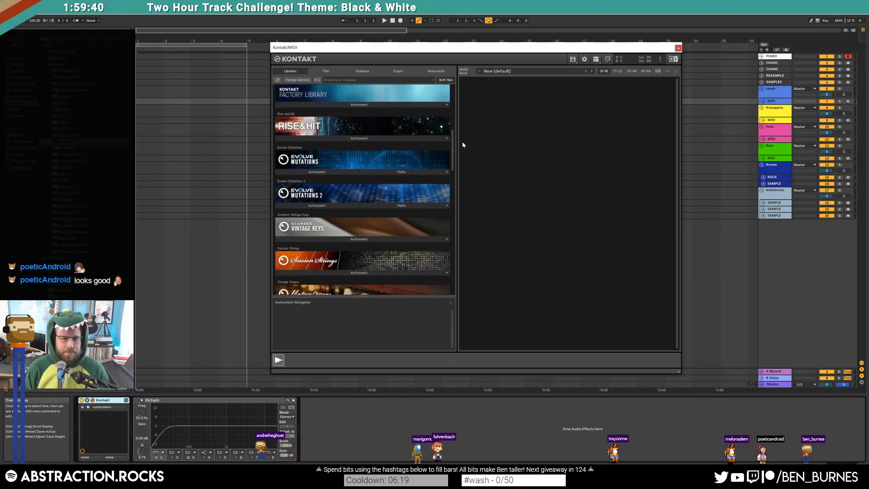
pyautogui.moveTo(463, 145); pyautogui.dragTo(460, 238)
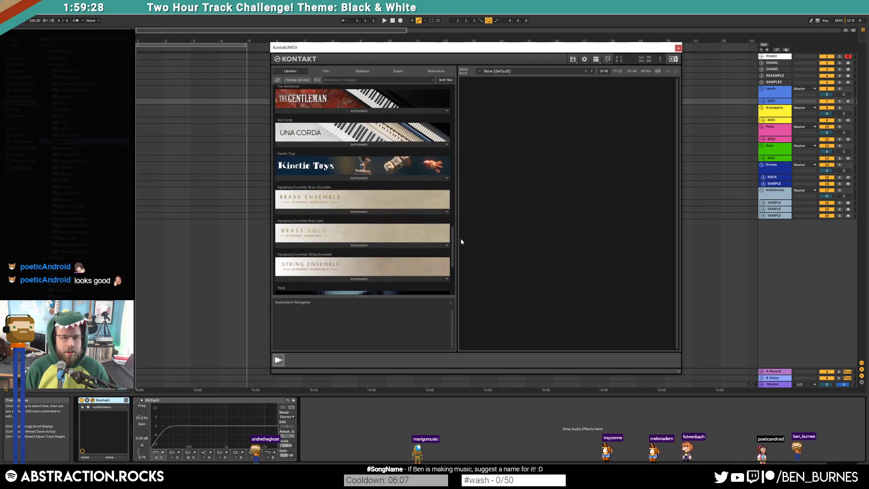
pyautogui.click(360, 147)
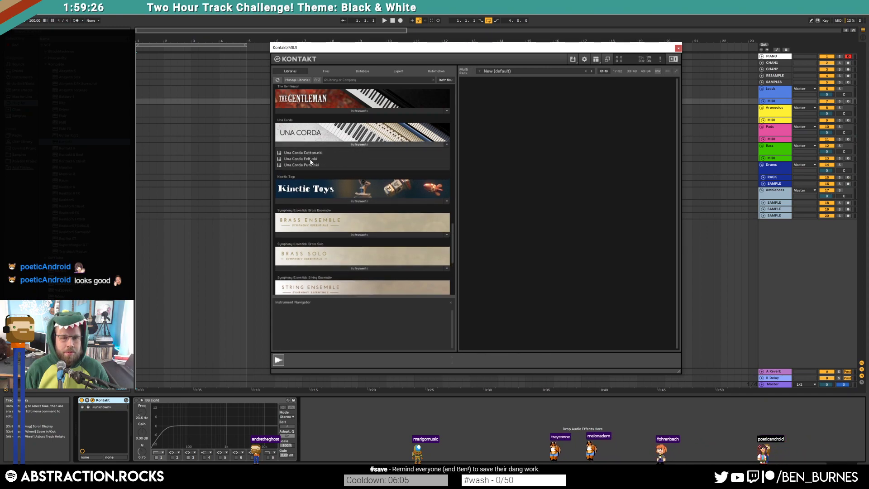
pyautogui.moveTo(316, 169); pyautogui.dragTo(469, 170)
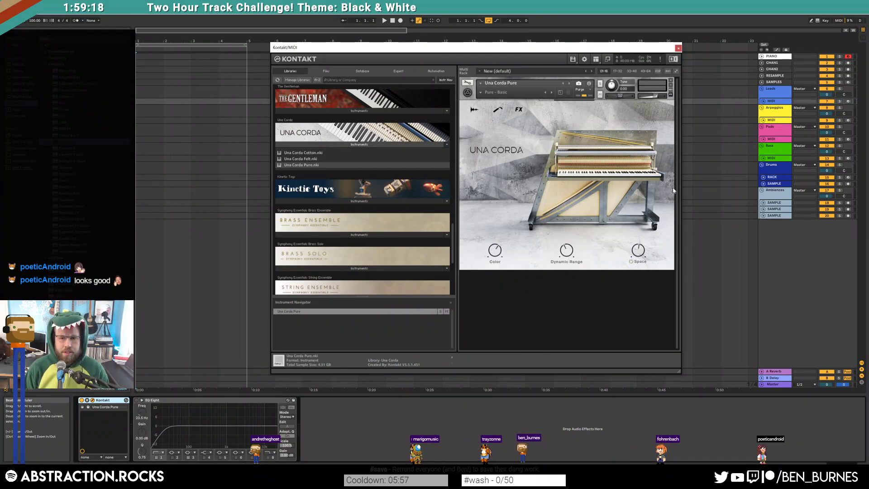
pyautogui.click(848, 101)
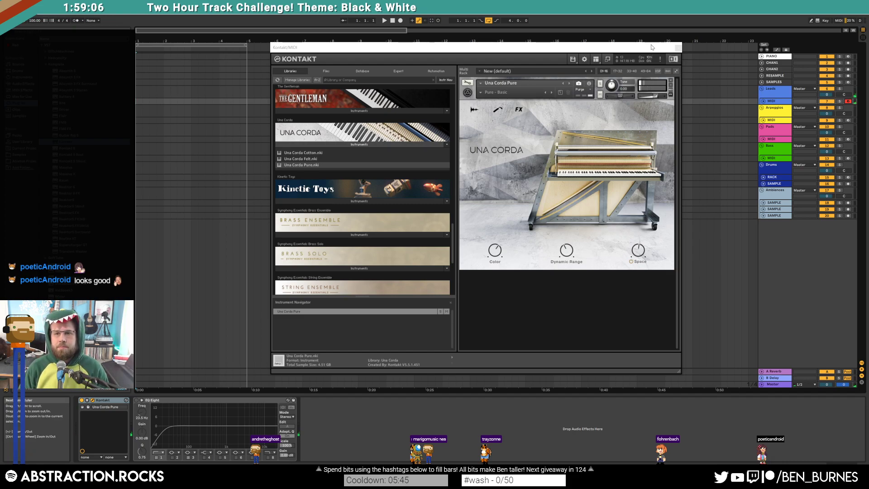
pyautogui.click(677, 49)
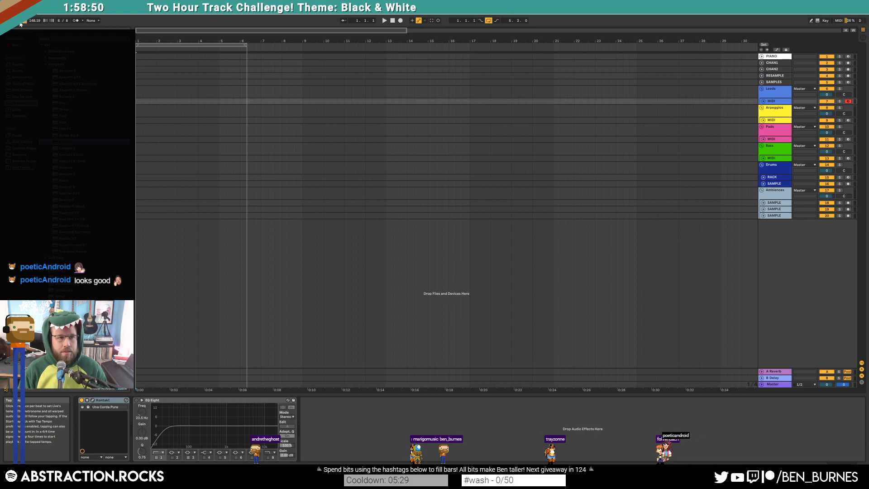
# Tap along to estimate the tempo, set the song tempo to 78 BPM and stop playback
pyautogui.click(20, 25)
pyautogui.click(20, 24)
pyautogui.click(20, 24)
pyautogui.click(20, 24)
pyautogui.click(20, 24)
pyautogui.click(20, 24)
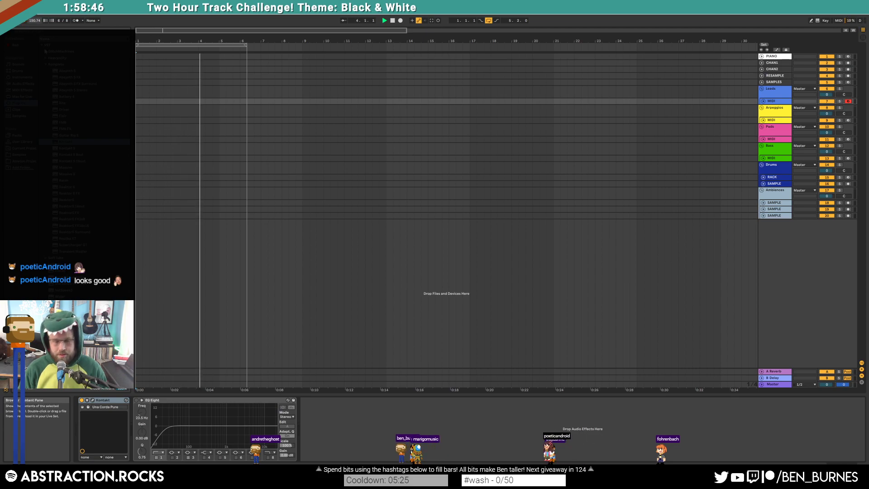
pyautogui.click(35, 20)
pyautogui.write('78')
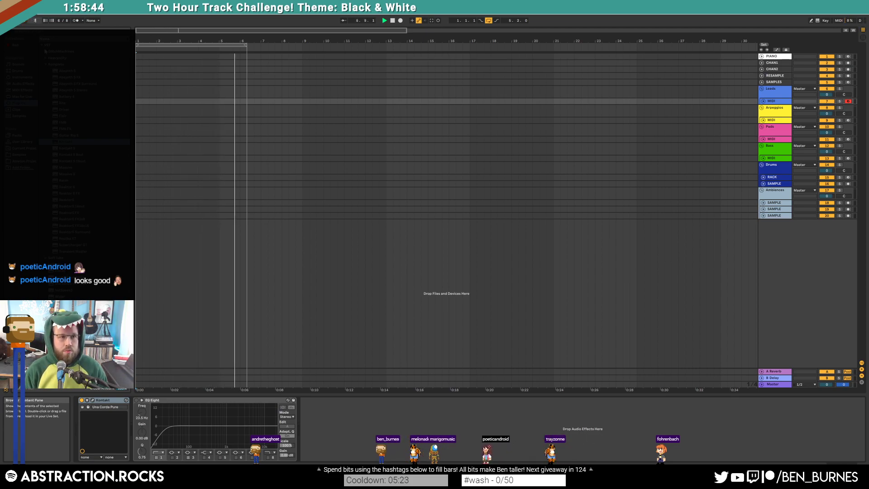
pyautogui.press('Return')
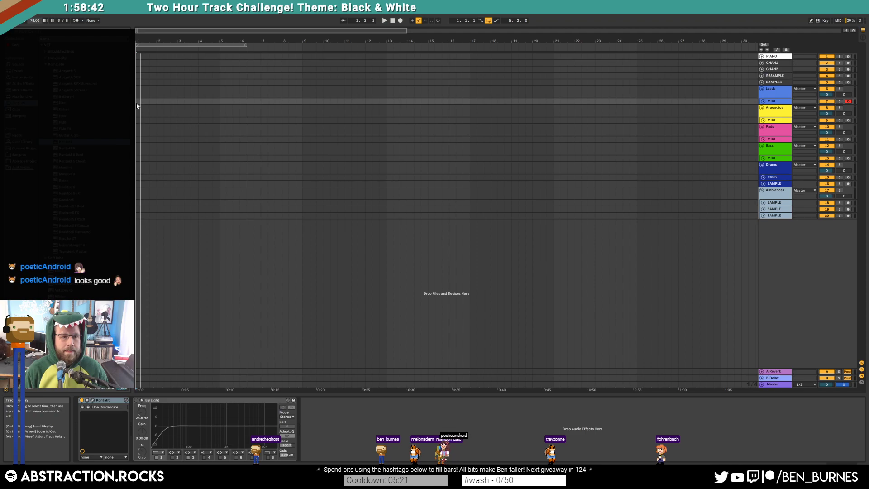
pyautogui.press('space')
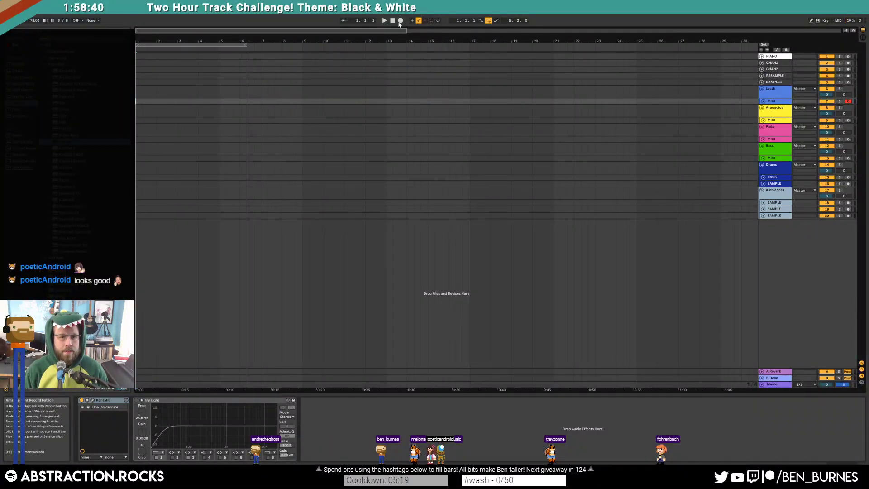
# Extend the loop to bars 1–9 and record a piano melody over it on the Leads MIDI track with the metronome on
pyautogui.moveTo(248, 45)
pyautogui.mouseDown()
pyautogui.moveTo(308, 47)
pyautogui.moveTo(304, 52)
pyautogui.mouseUp()
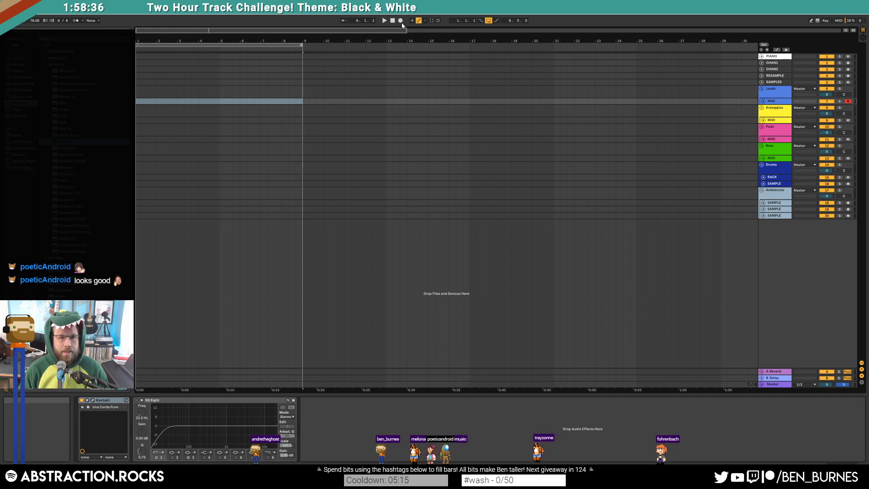
pyautogui.click(76, 21)
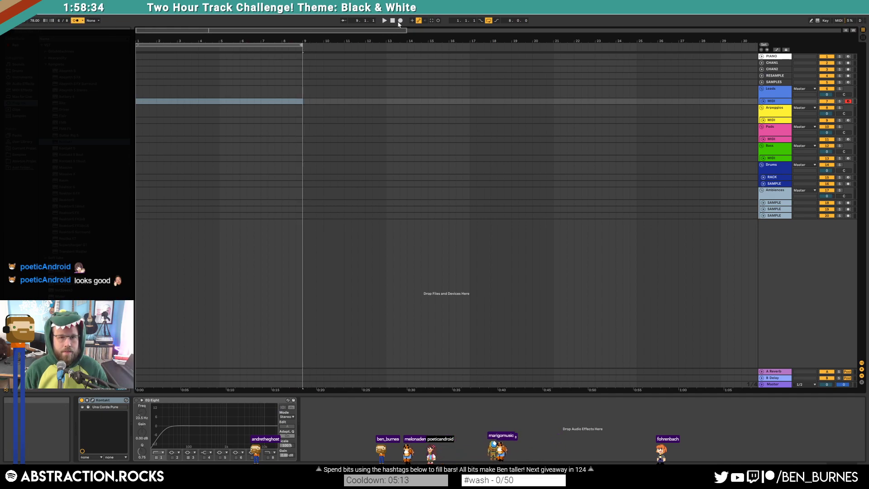
pyautogui.click(400, 21)
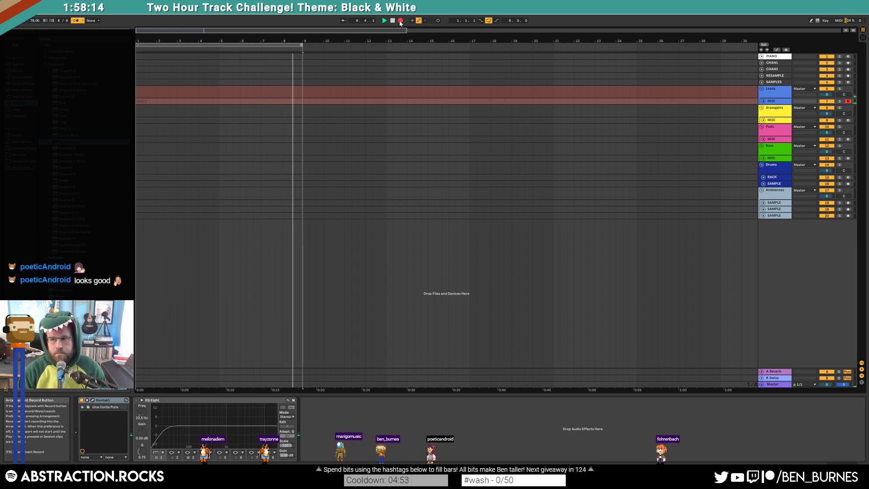
pyautogui.press('space')
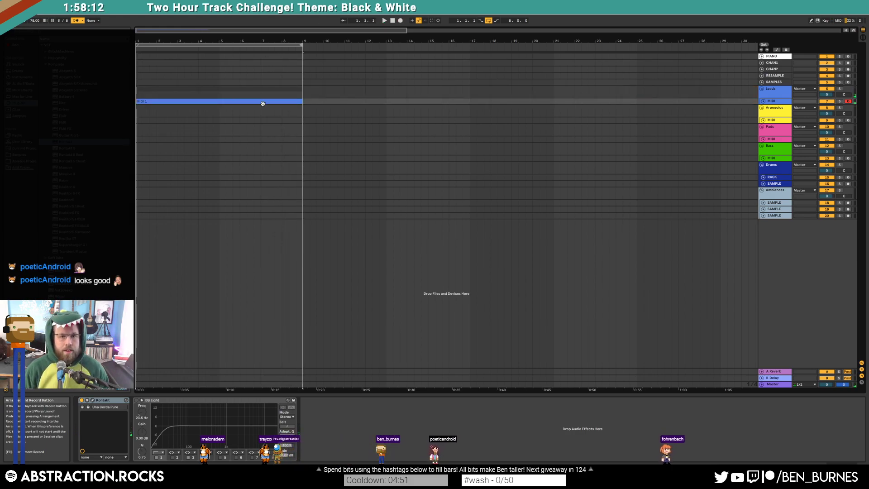
# In the recorded clip's note editor, delete the stray short note above the long D4 and start playback
pyautogui.click(764, 102)
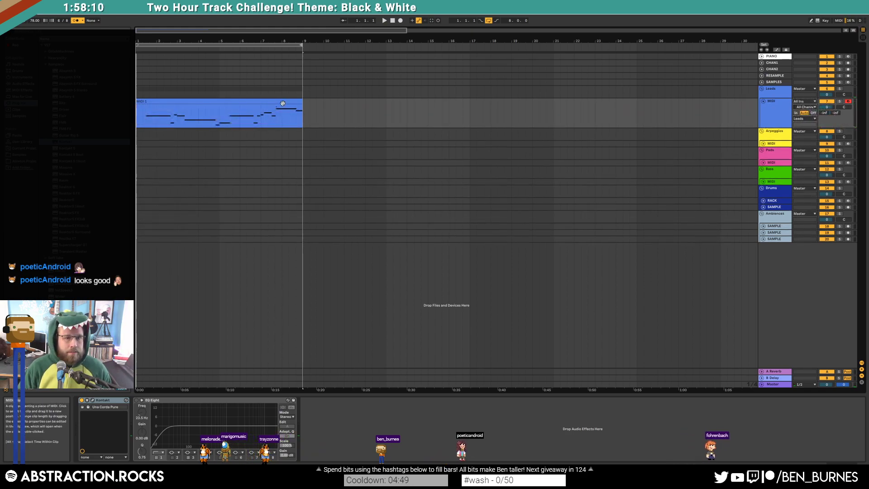
pyautogui.doubleClick(283, 103)
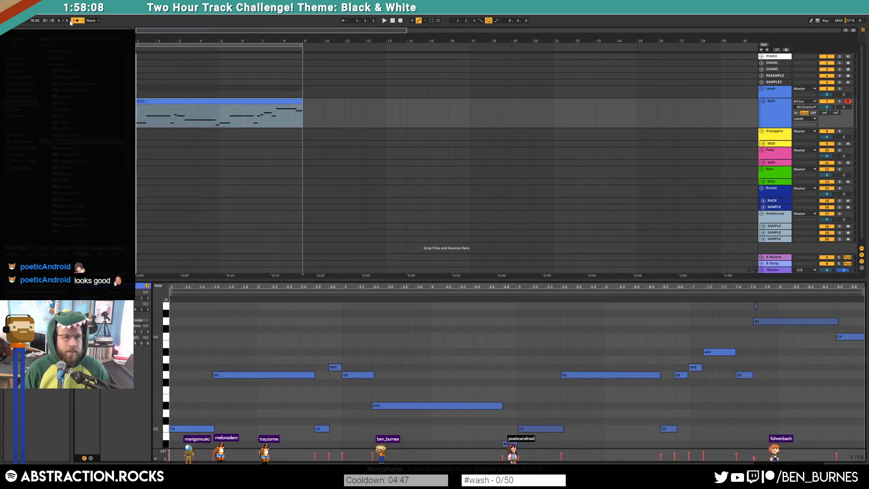
pyautogui.click(726, 305)
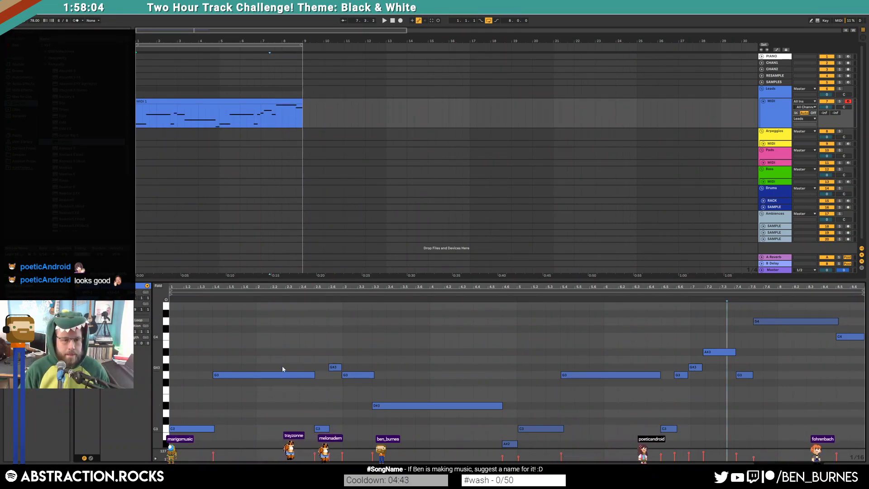
pyautogui.press('space')
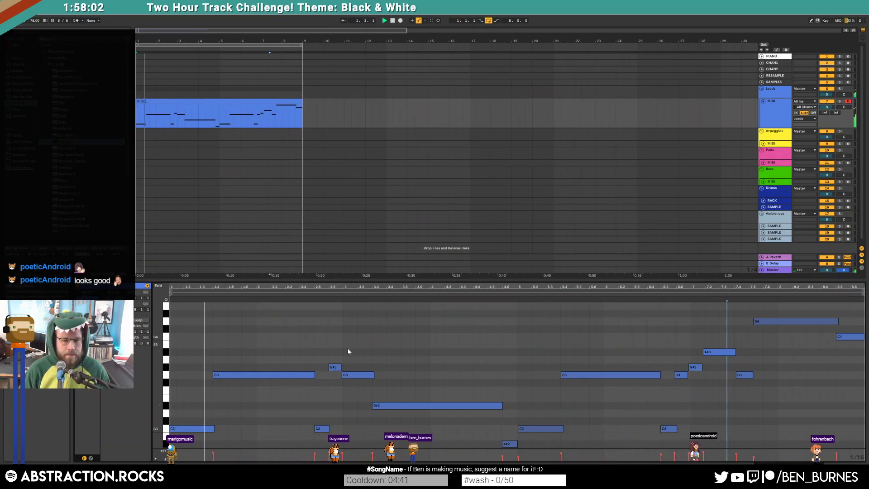
pyautogui.hotkey('ctrl', 'shift', 's')
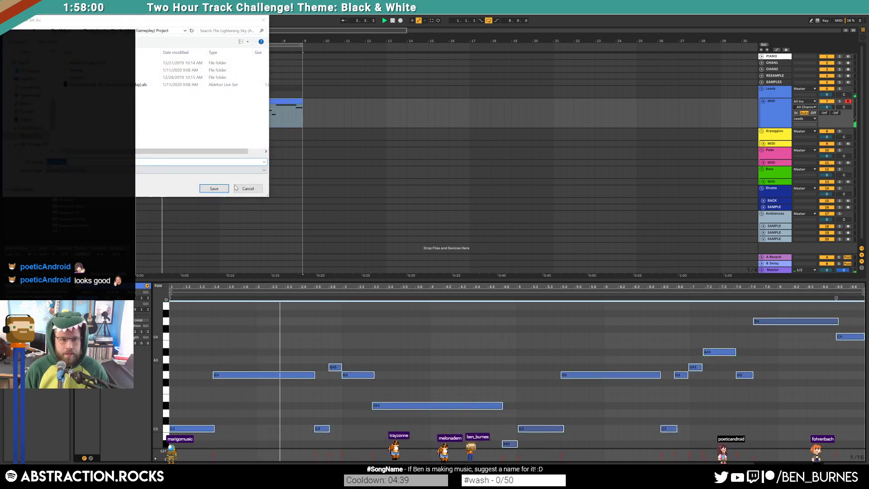
pyautogui.click(249, 189)
pyautogui.click(524, 341)
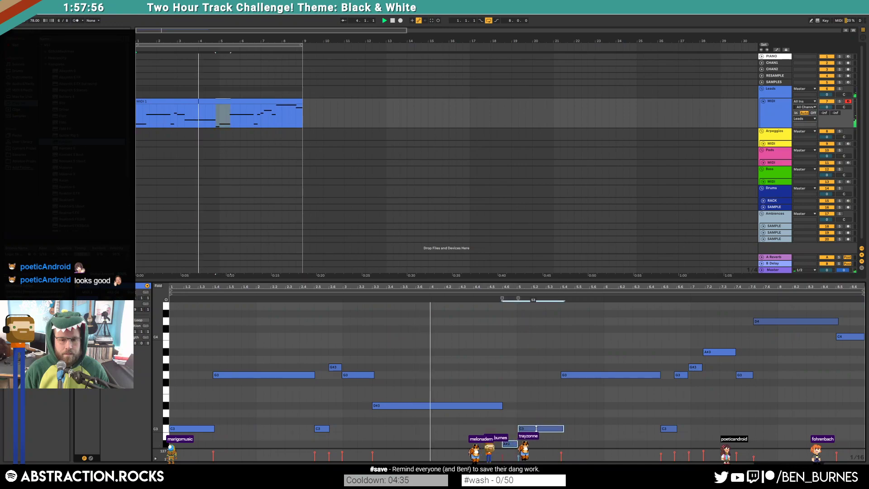
# Select the C3 note at the start of bar 5 in the melody clip
pyautogui.click(564, 375)
pyautogui.click(561, 452)
pyautogui.click(543, 414)
pyautogui.click(548, 429)
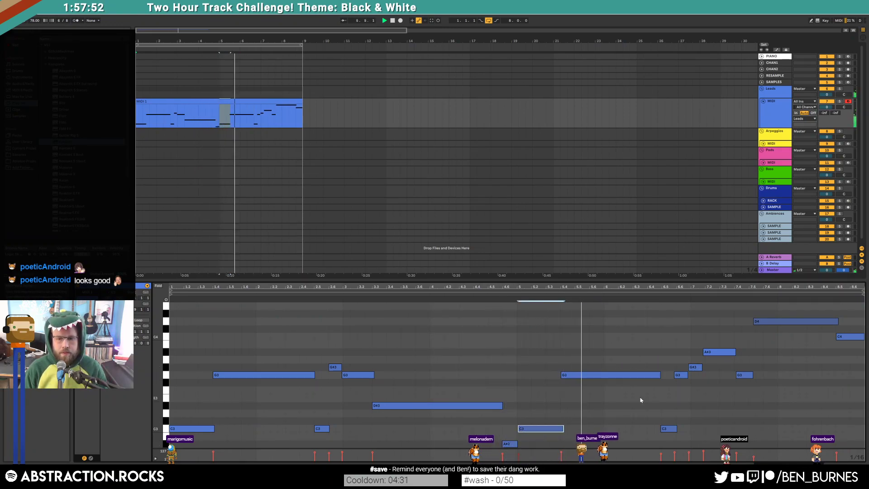
# Quantize the melody notes from the short G3 at the end of bar 6 through the long D4 in bar 7
pyautogui.click(697, 367)
pyautogui.moveTo(700, 372); pyautogui.dragTo(700, 372)
pyautogui.hotkey('ctrl', 'u')
pyautogui.moveTo(717, 343)
pyautogui.mouseDown()
pyautogui.moveTo(745, 379)
pyautogui.moveTo(730, 350)
pyautogui.mouseUp()
pyautogui.hotkey('ctrl', 'u')
pyautogui.hotkey('ctrl', 'u')
pyautogui.click(762, 321)
pyautogui.hotkey('ctrl', 'u')
pyautogui.moveTo(769, 323); pyautogui.dragTo(769, 321)
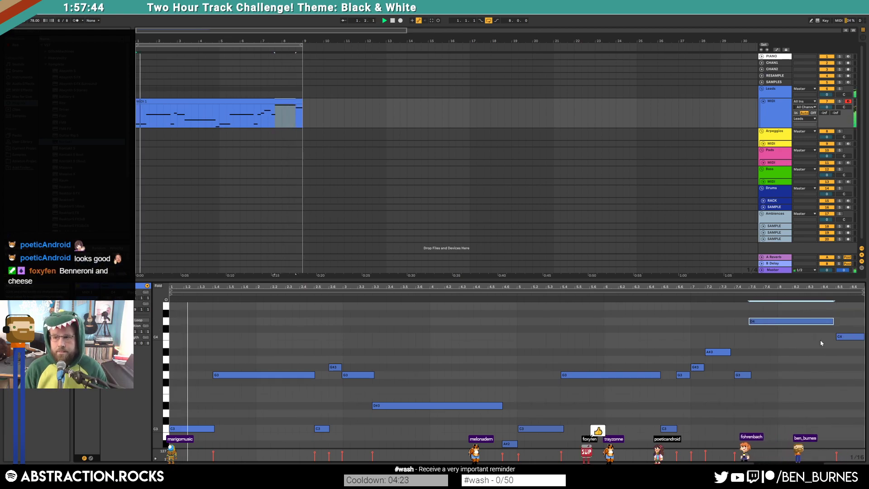
# Raise the last note of the melody clip a semitone to C#4
pyautogui.click(847, 336)
pyautogui.press('Up')
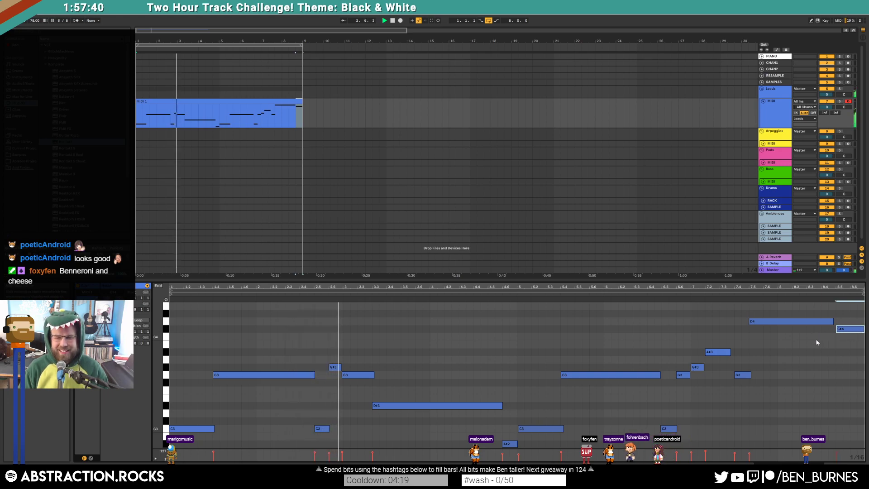
pyautogui.click(303, 103)
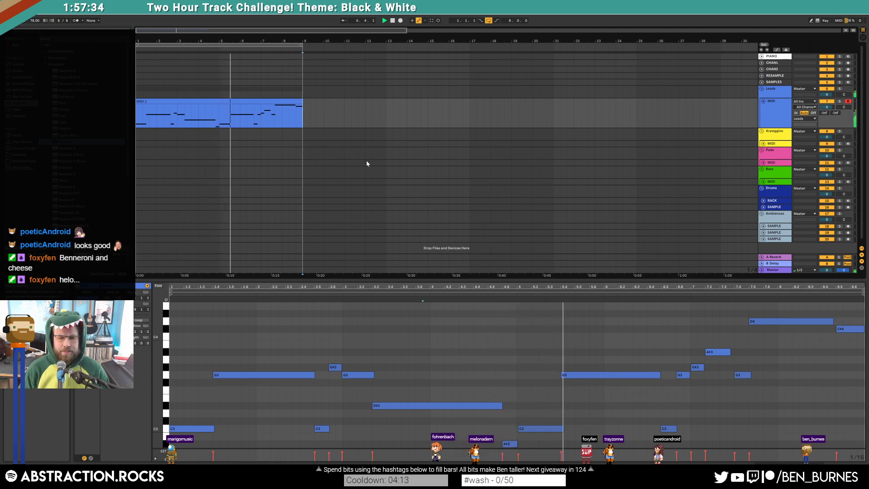
# Quantize the C3 note at the start of bar 5 and stop playback
pyautogui.click(537, 428)
pyautogui.click(540, 436)
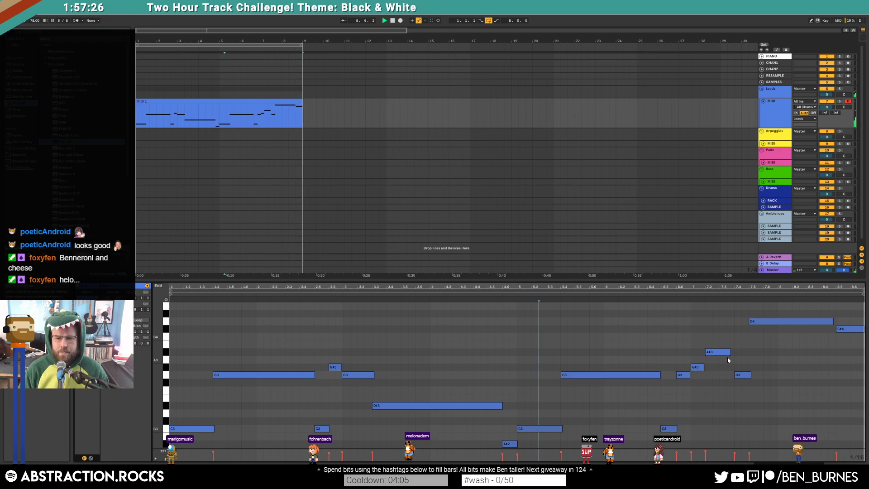
pyautogui.click(403, 342)
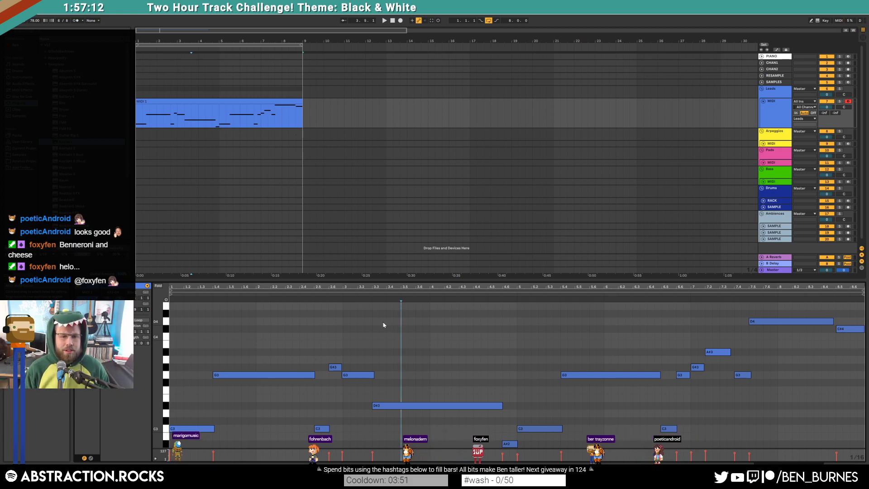
# Draw a C2 bass note under the opening C3 and an A#1 under the long G3, and play them back
pyautogui.scroll(-3, 383, 324)
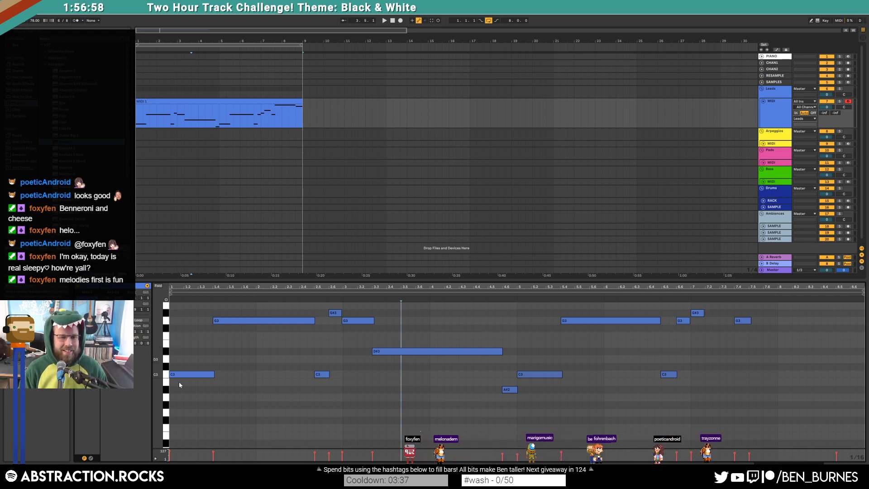
pyautogui.scroll(-3, 219, 412)
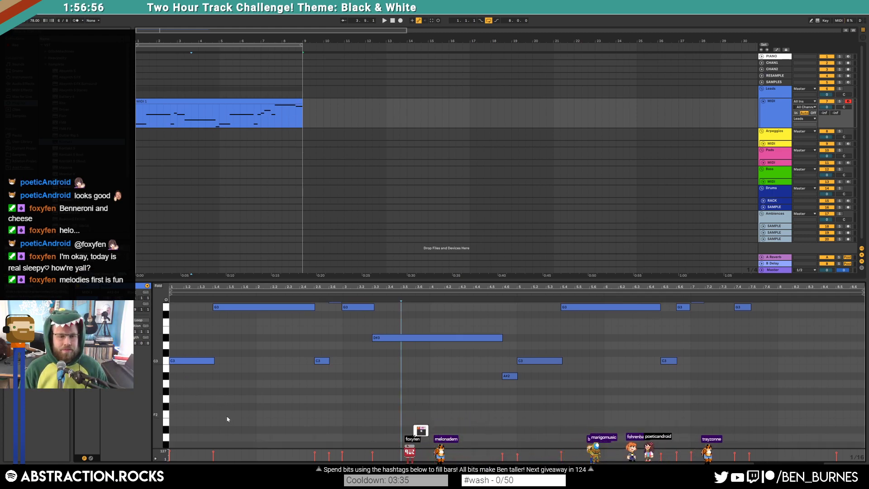
pyautogui.scroll(-1, 180, 432)
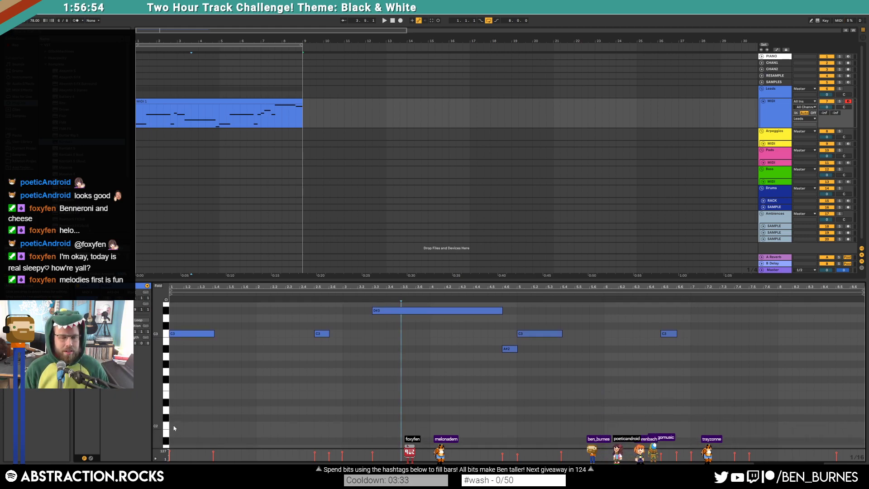
pyautogui.moveTo(173, 426); pyautogui.dragTo(313, 441)
pyautogui.scroll(-1, 328, 422)
pyautogui.scroll(5, 328, 422)
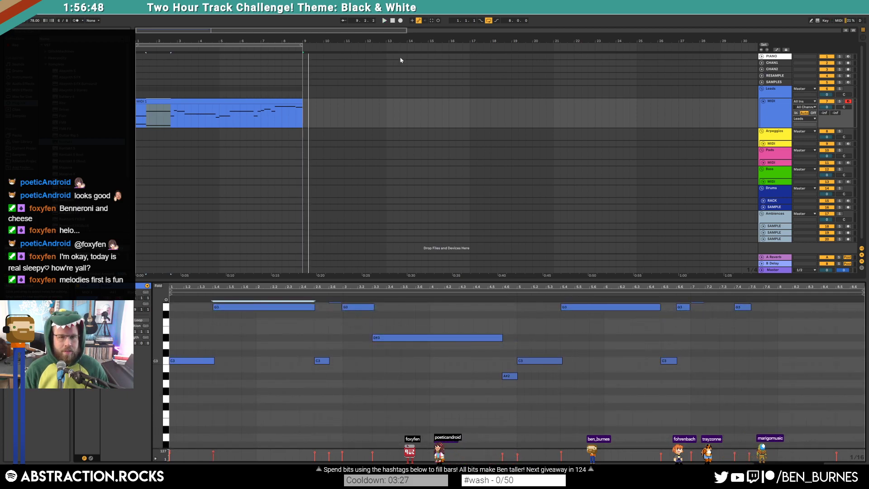
pyautogui.click(393, 21)
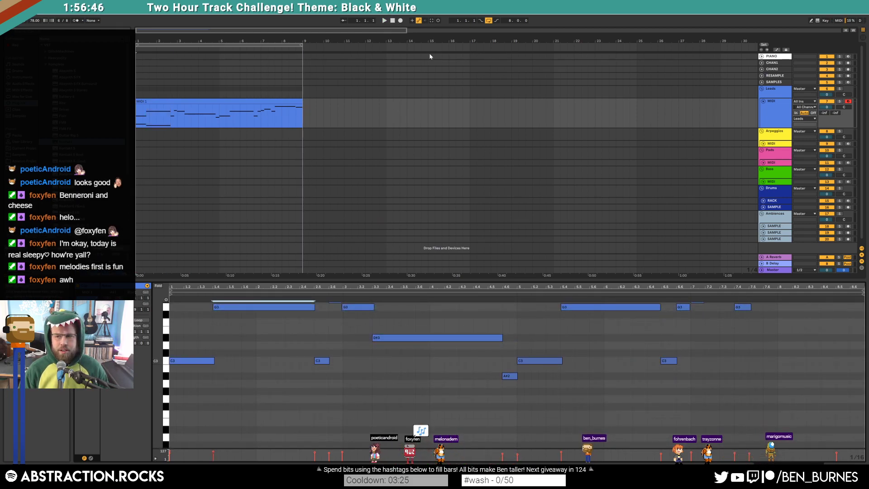
pyautogui.press('space')
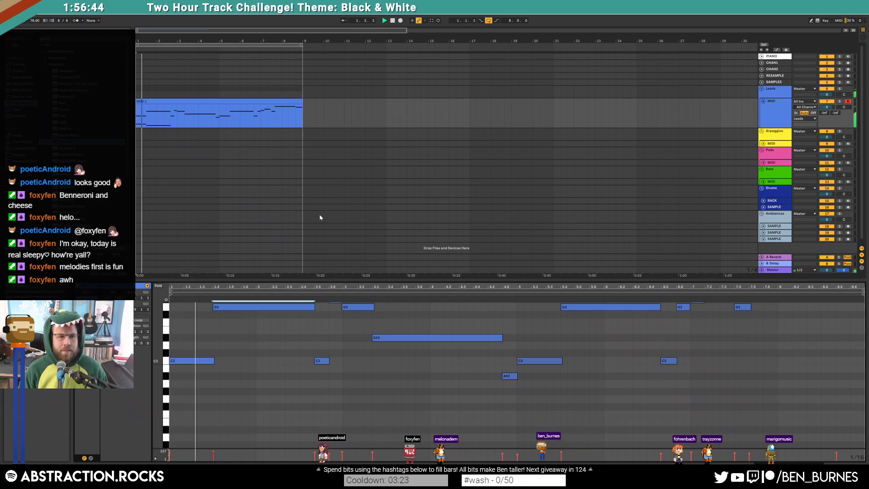
pyautogui.scroll(-4, 265, 366)
pyautogui.scroll(-2, 266, 363)
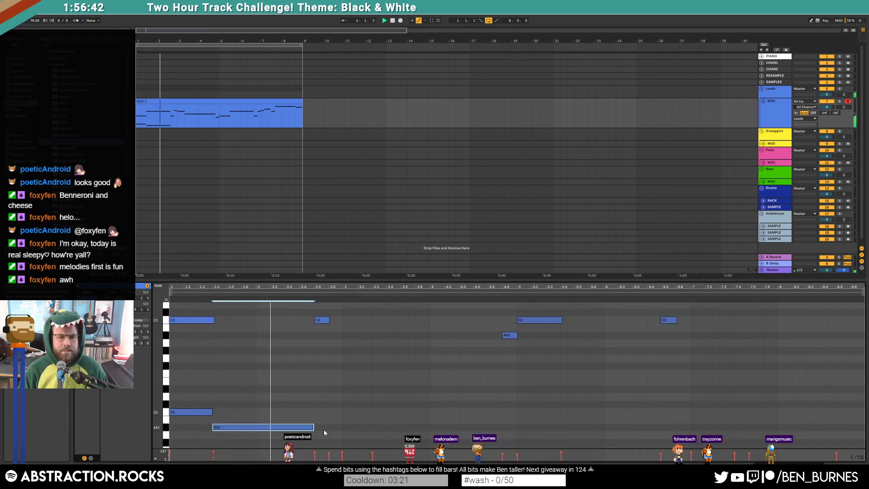
pyautogui.press('space')
# Draw descending bass notes G#1, G1 and F1 under the short C3, G#3 and G3 melody notes leading into bar 3
pyautogui.click(318, 442)
pyautogui.scroll(-5, 334, 430)
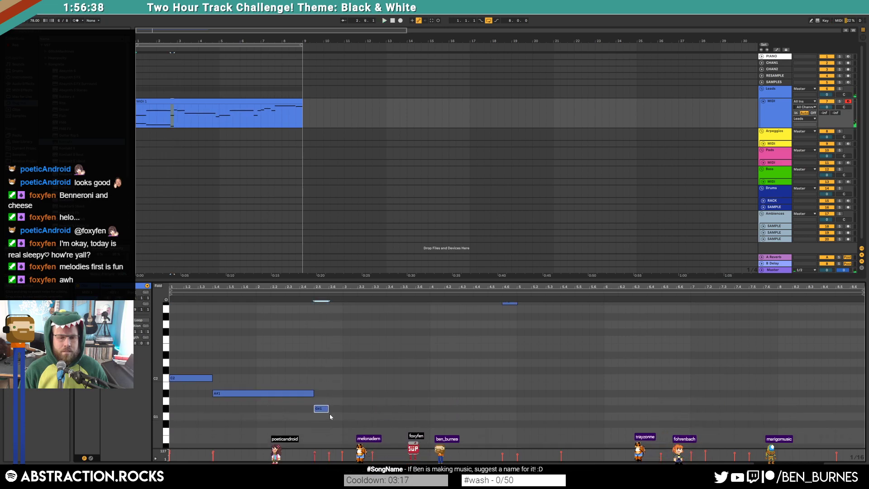
pyautogui.click(335, 416)
pyautogui.moveTo(345, 432); pyautogui.dragTo(429, 433)
pyautogui.moveTo(158, 350); pyautogui.dragTo(138, 388)
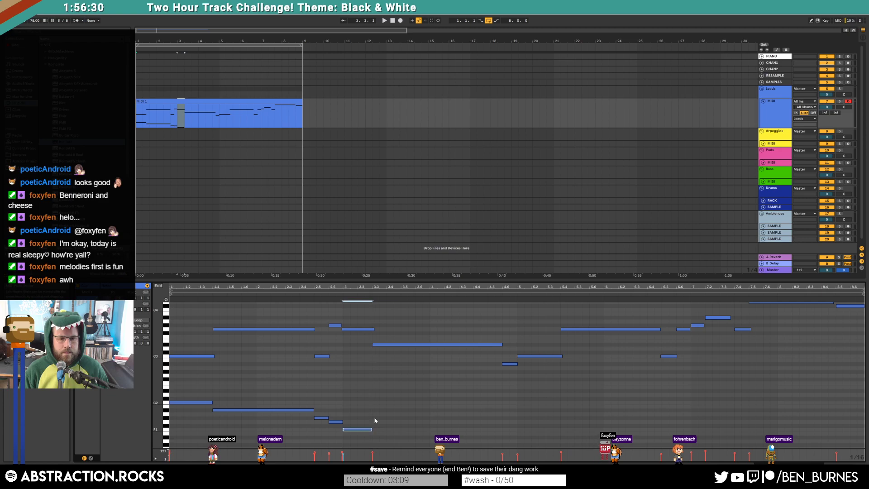
# Add a bass note under the D#3 in bar 3, ending at bar 4, and tune it to C2 after listening
pyautogui.moveTo(373, 394); pyautogui.dragTo(429, 396)
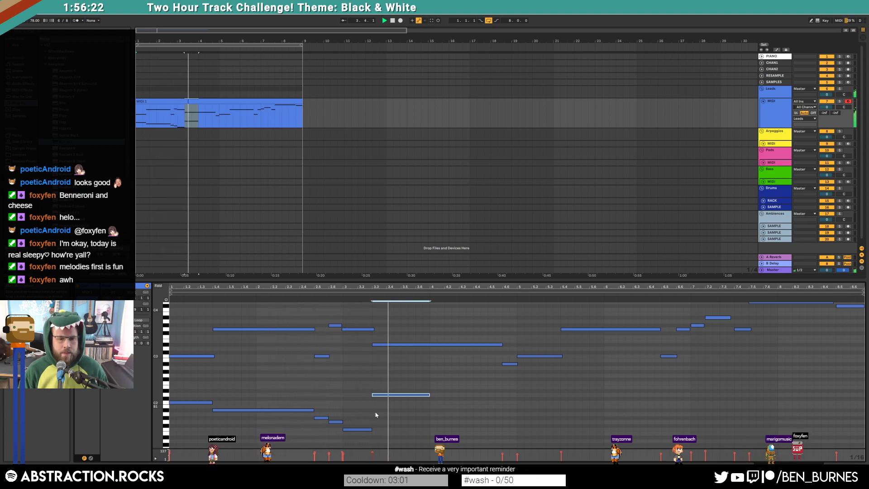
pyautogui.press('space')
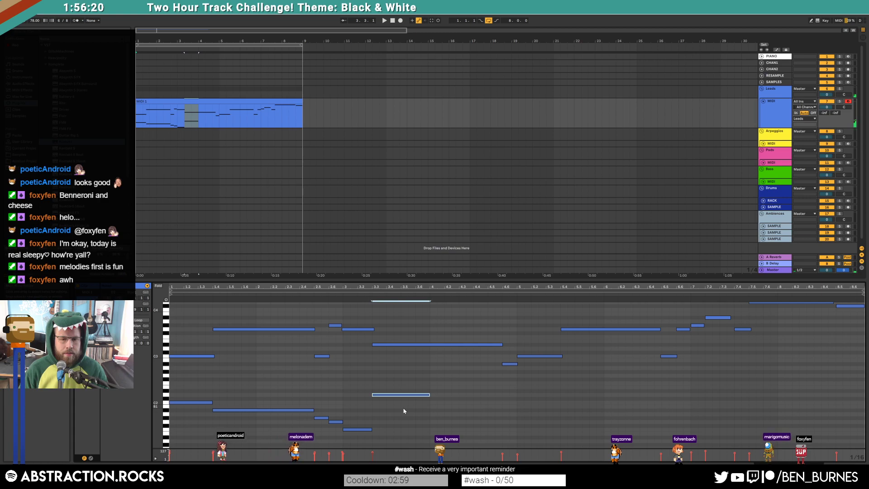
pyautogui.press('Down')
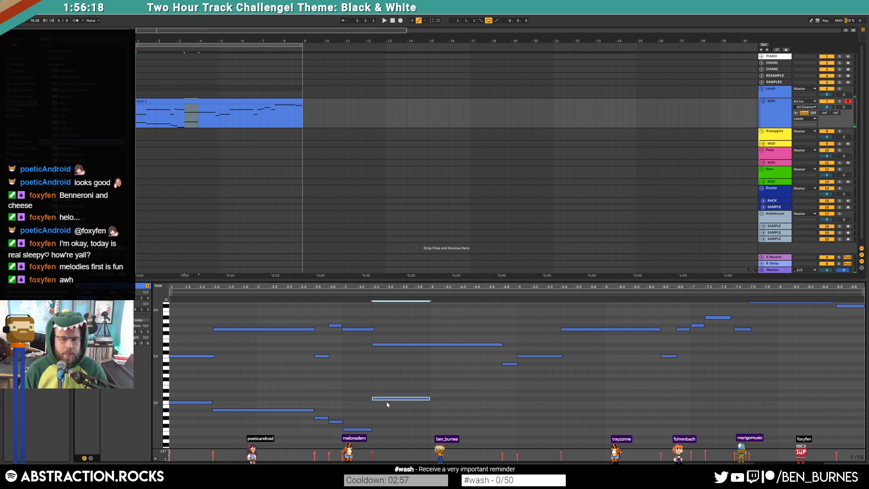
pyautogui.press('Down')
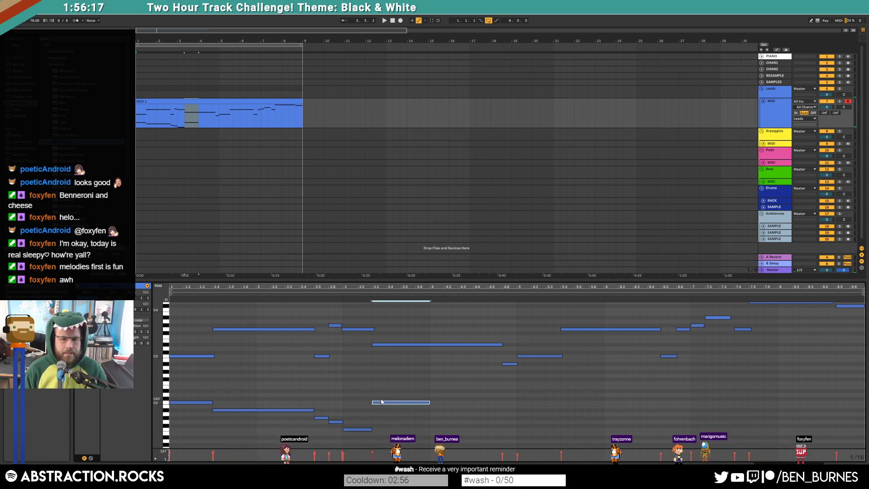
# Delete the short G1 at the end of bar 2, extend the G#1 up to bar 3, and play it back
pyautogui.doubleClick(335, 420)
pyautogui.click(329, 418)
pyautogui.moveTo(328, 418); pyautogui.dragTo(342, 413)
pyautogui.click(296, 292)
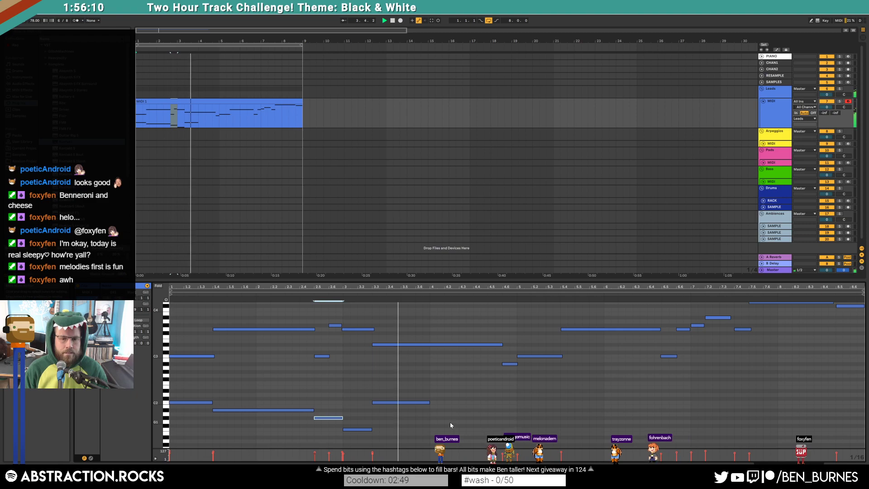
# Lower bar 3's C2 bass note to A#1, extend it under the whole D#3, and add a short G1 before bar 5
pyautogui.moveTo(403, 402); pyautogui.dragTo(403, 410)
pyautogui.click(352, 294)
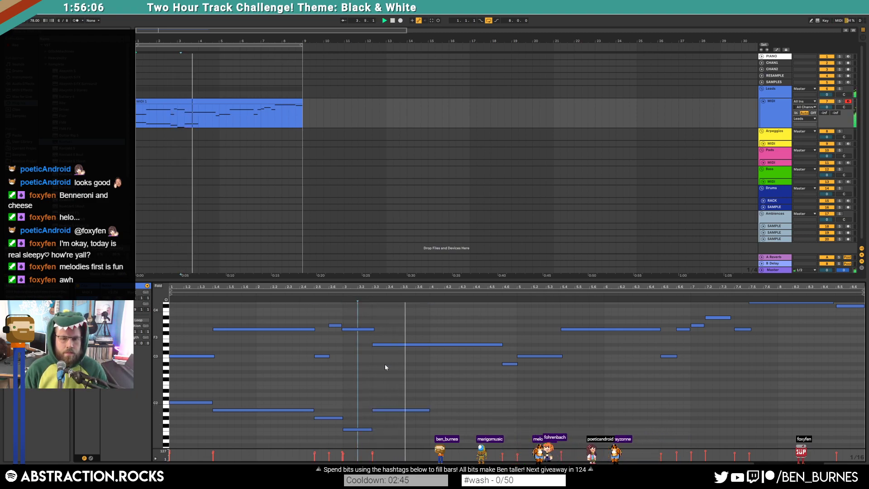
pyautogui.moveTo(430, 410); pyautogui.dragTo(497, 416)
pyautogui.doubleClick(509, 422)
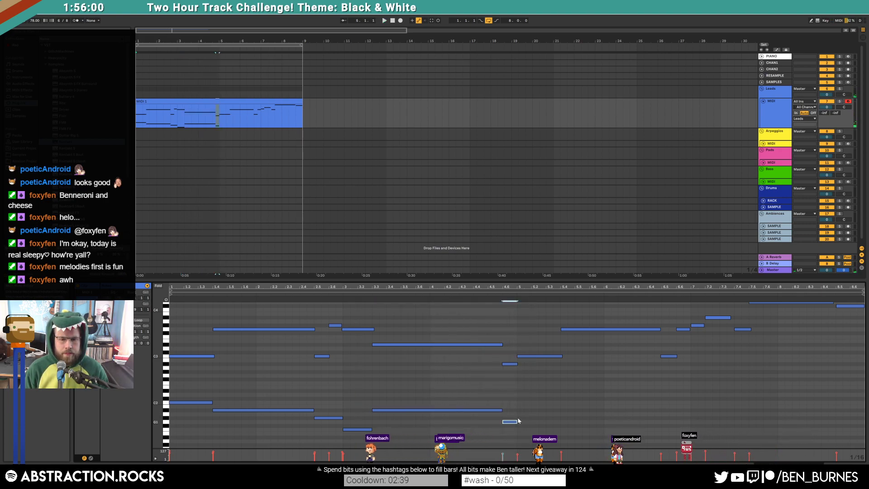
# Duplicate the bass notes of bars 1 to 4 into bars 5 to 8
pyautogui.moveTo(201, 390); pyautogui.dragTo(511, 438)
pyautogui.hotkey('ctrl', 'd')
pyautogui.click(704, 386)
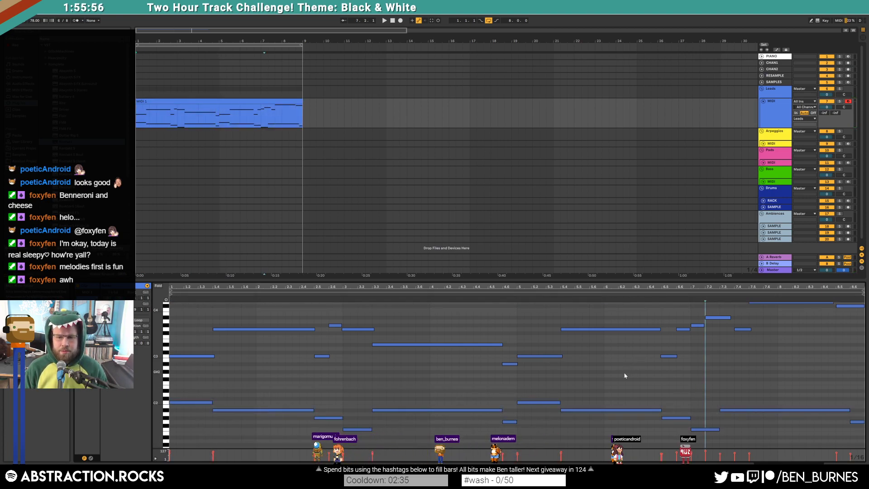
pyautogui.scroll(-3, 156, 362)
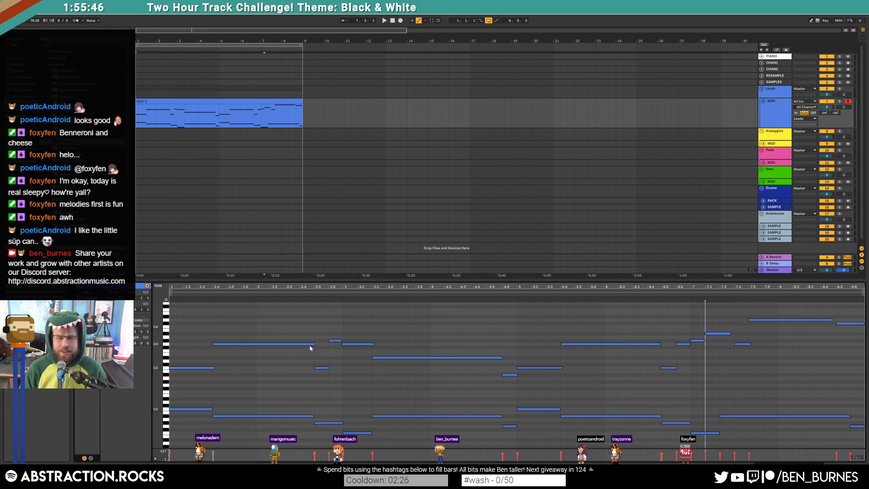
# Shorten the long copied A#1 bass note in bar 7 to end where the D4 starts, and lower it to G1
pyautogui.press('space')
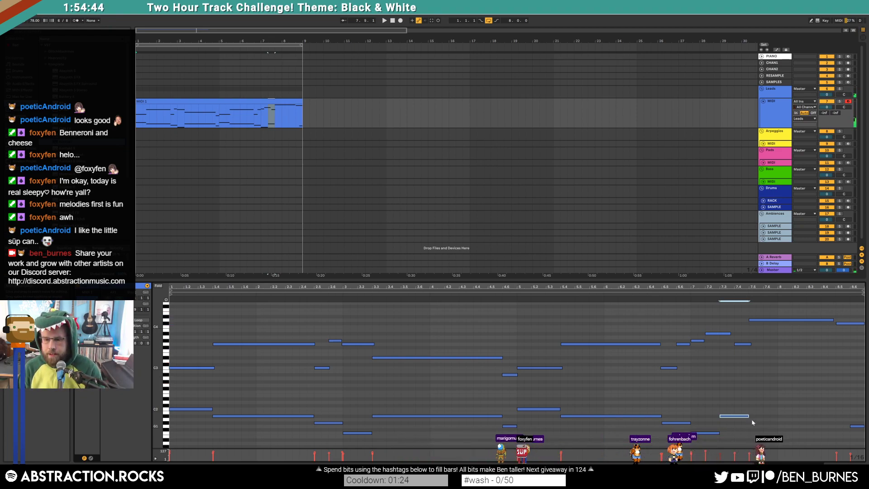
pyautogui.press('Down')
pyautogui.press('Down')
pyautogui.press('Down')
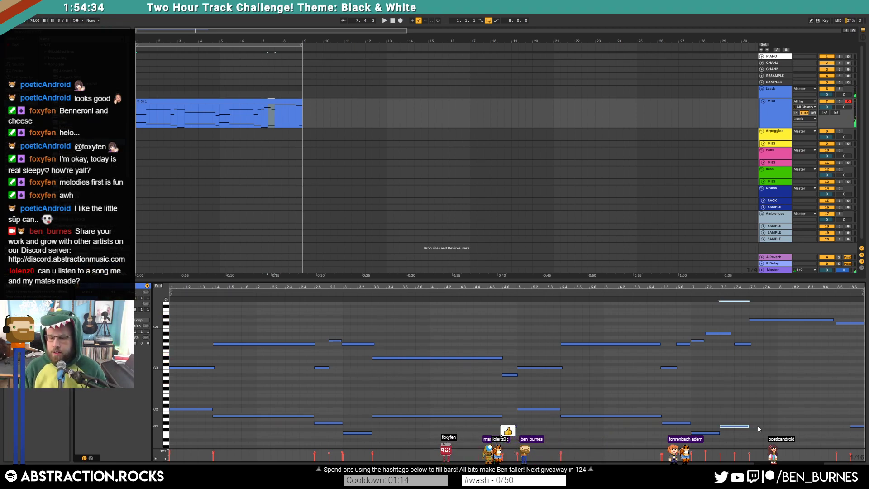
# Draw an A1 bass note from the start of the D4 to the clip's end, replacing the final short G1
pyautogui.doubleClick(752, 419)
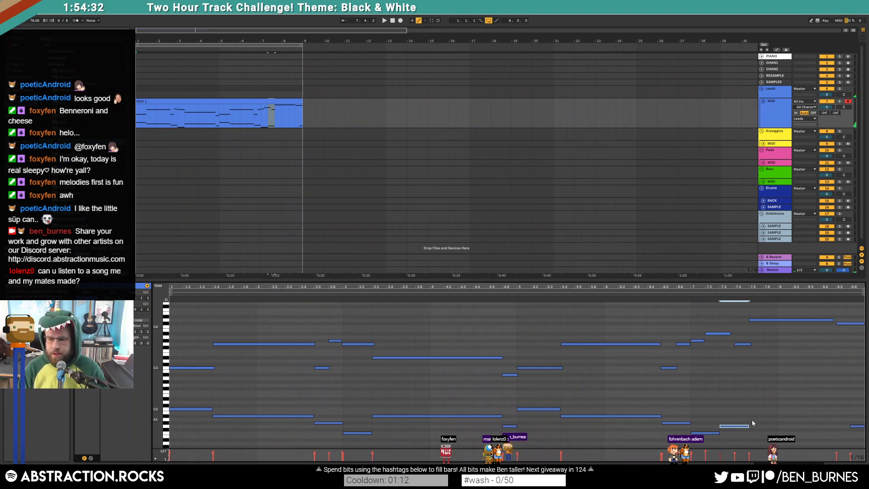
pyautogui.moveTo(770, 420); pyautogui.dragTo(841, 421)
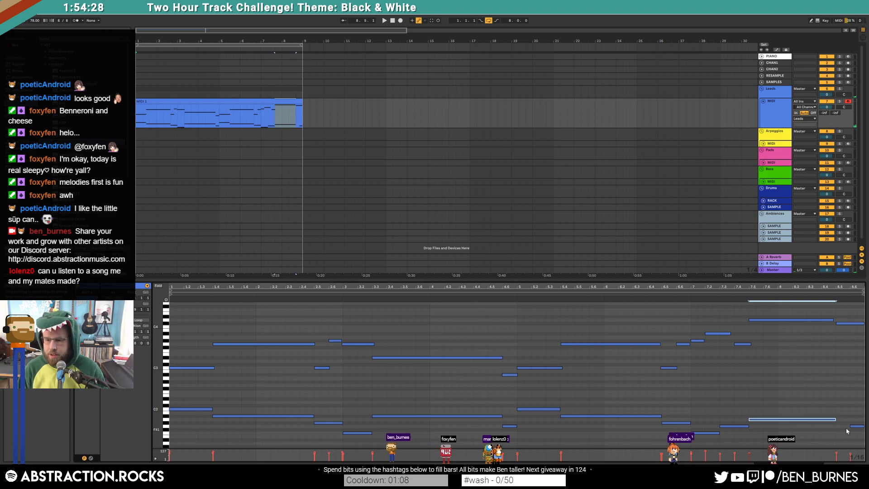
pyautogui.moveTo(844, 421); pyautogui.dragTo(862, 423)
pyautogui.click(856, 426)
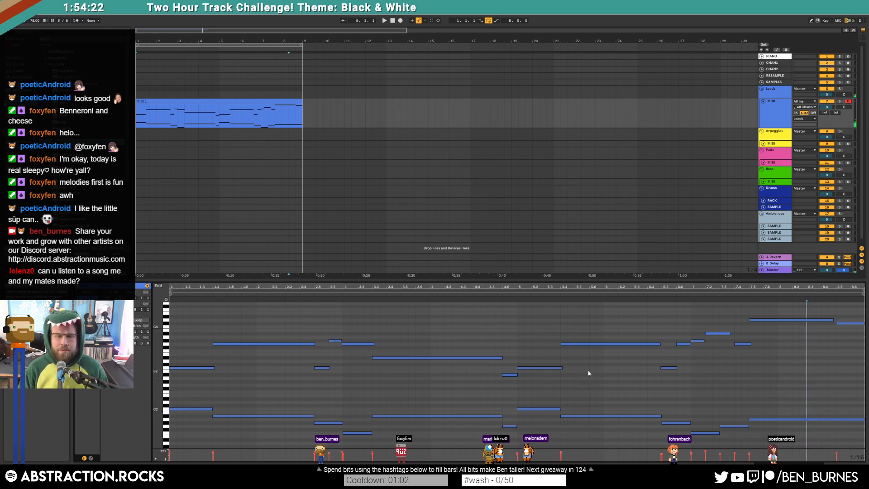
# Play the clip, shorten the long D#3 in bar 4, and fill the gap before the A#2 with a D3
pyautogui.click(385, 21)
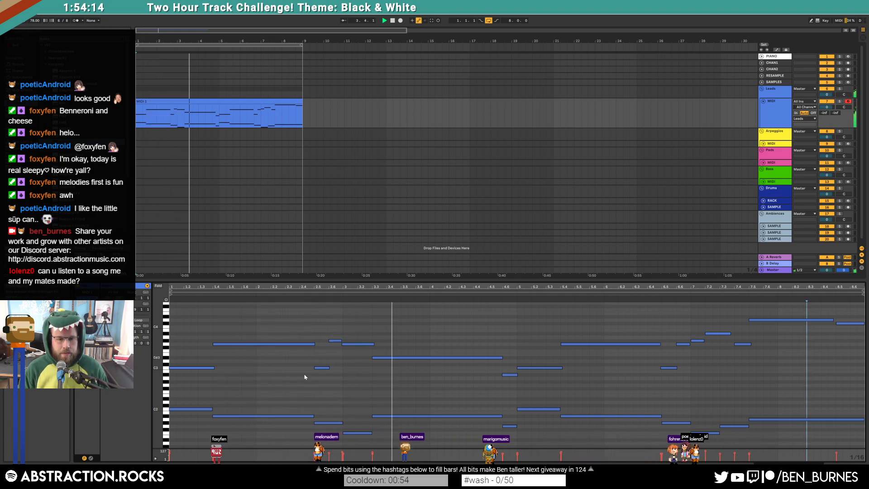
pyautogui.press('space')
pyautogui.moveTo(501, 361)
pyautogui.mouseDown()
pyautogui.moveTo(477, 363)
pyautogui.moveTo(502, 362)
pyautogui.mouseUp()
pyautogui.click(399, 295)
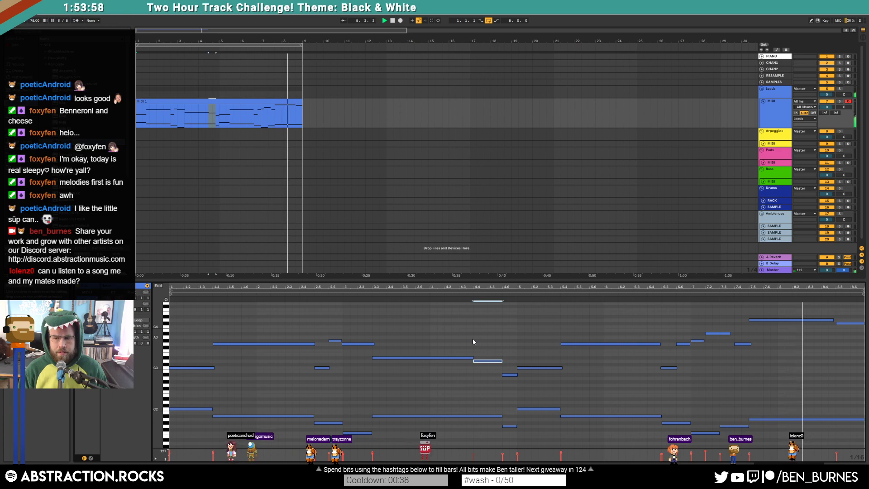
pyautogui.press('space')
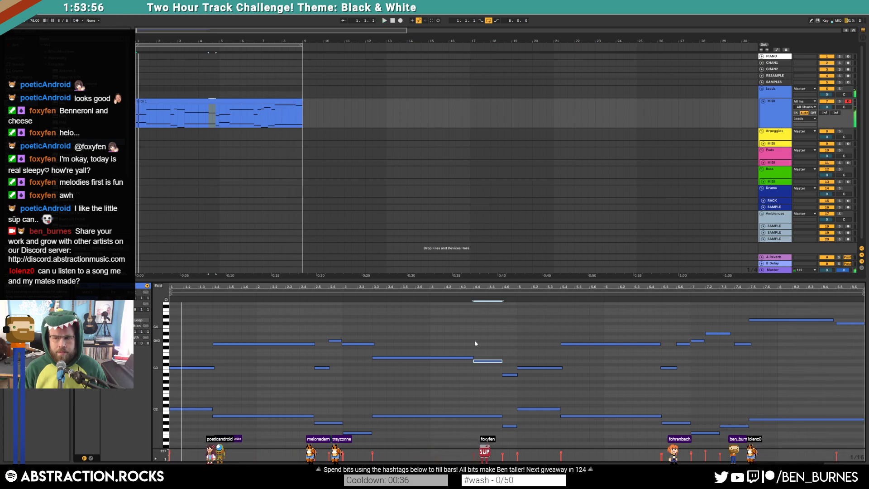
pyautogui.click(738, 385)
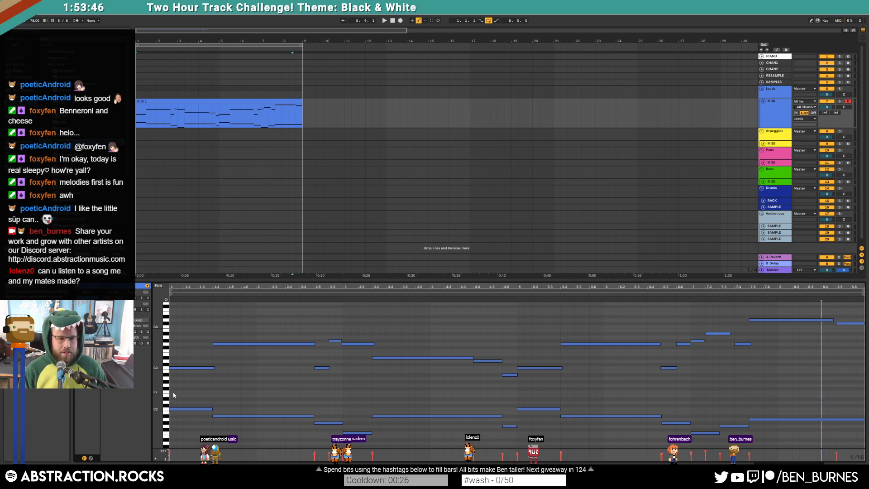
pyautogui.scroll(-2, 182, 404)
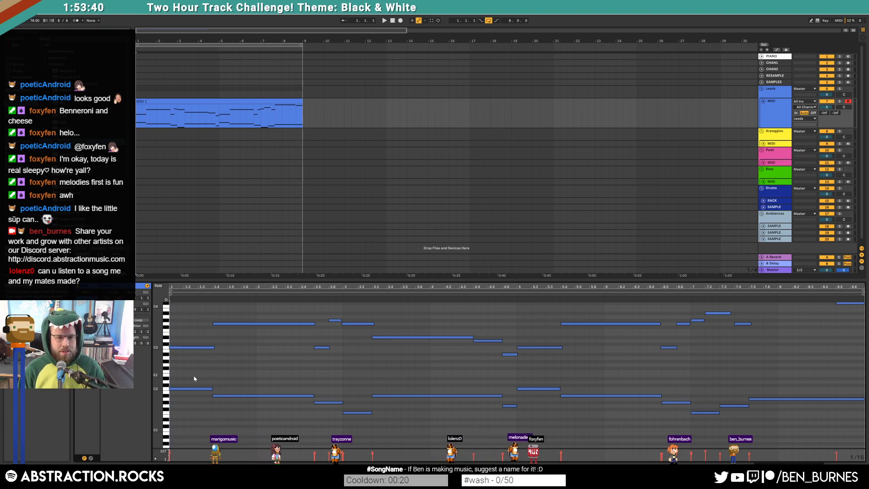
pyautogui.hotkey('ctrl', 'a')
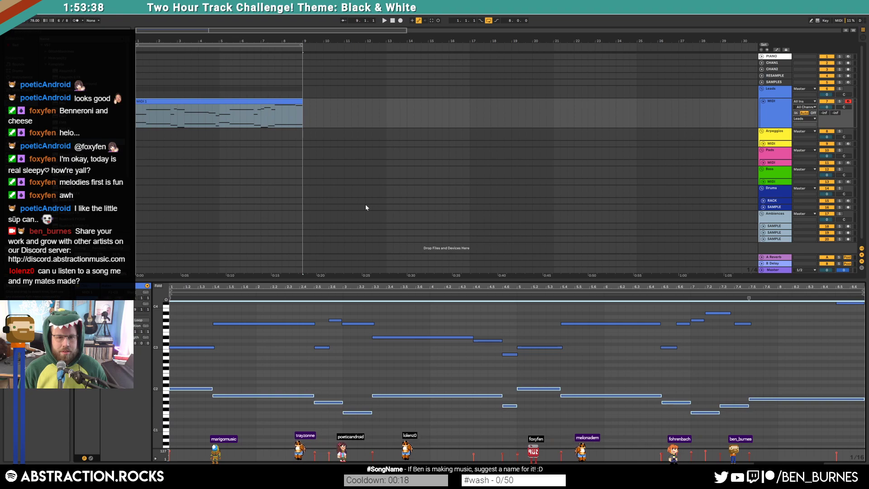
pyautogui.click(277, 99)
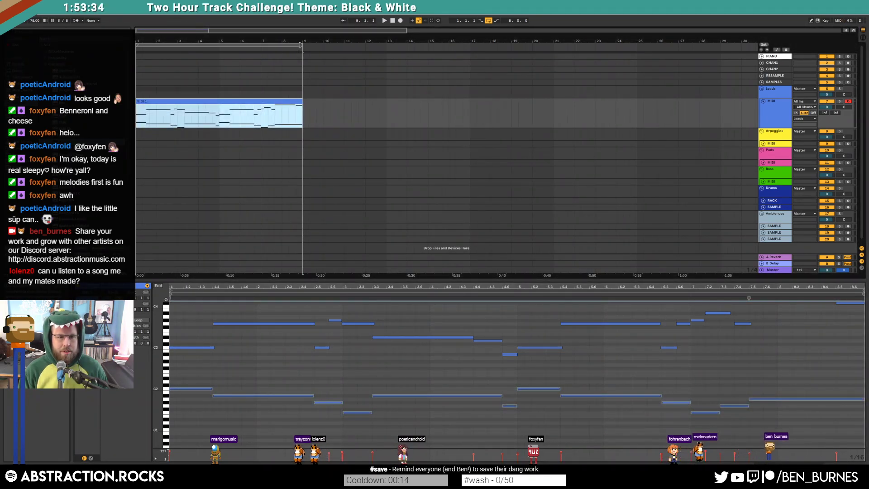
pyautogui.click(365, 91)
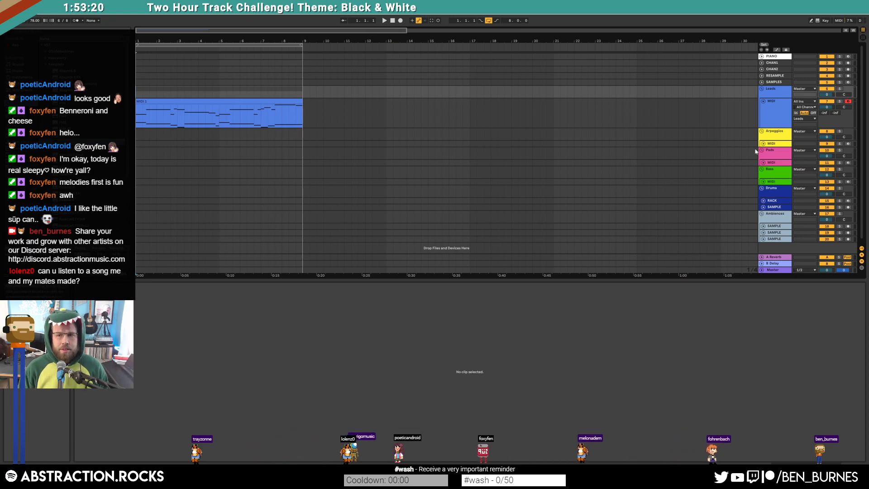
# Try duplicating the clip into bars 9 to 16, remove the copy, and select the original clip
pyautogui.click(237, 101)
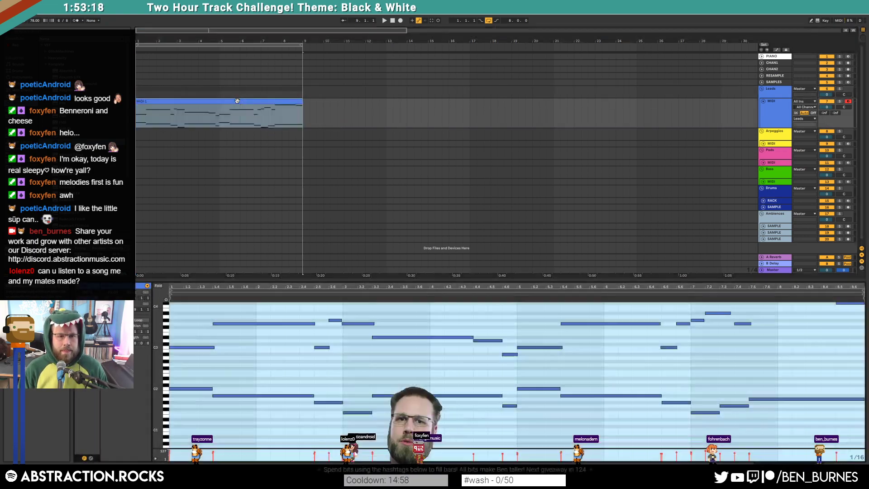
pyautogui.hotkey('ctrl', 'd')
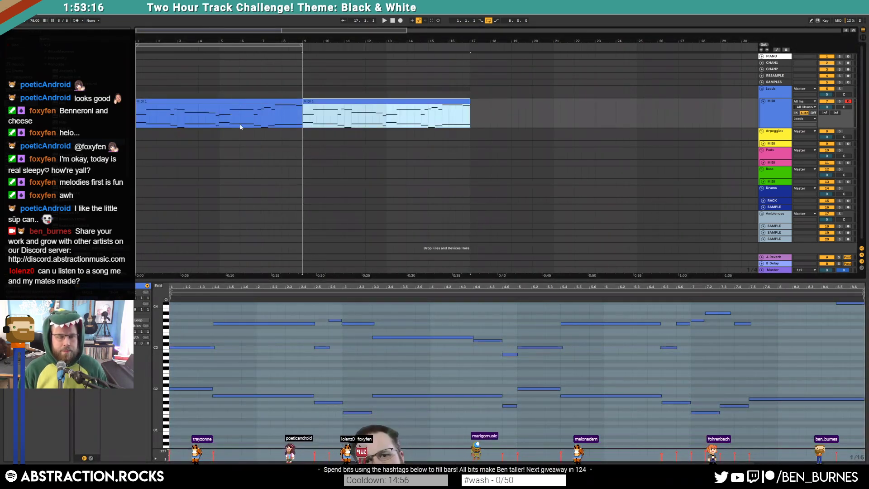
pyautogui.press('Delete')
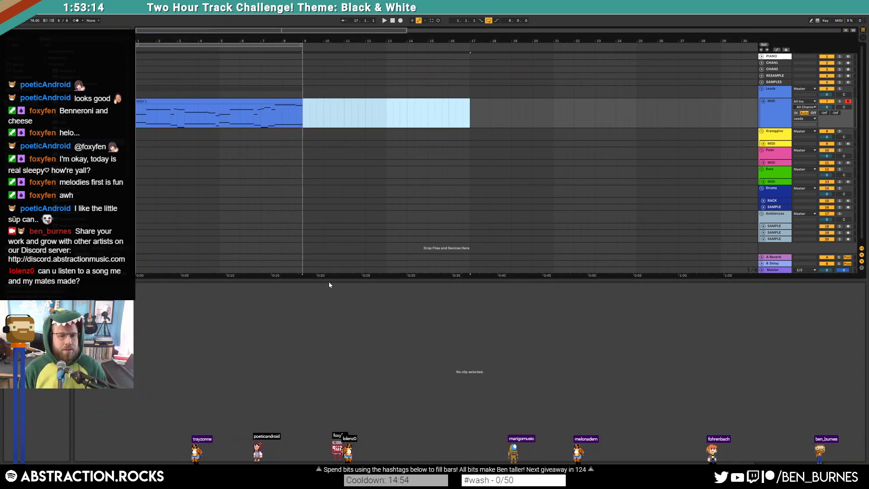
pyautogui.click(234, 101)
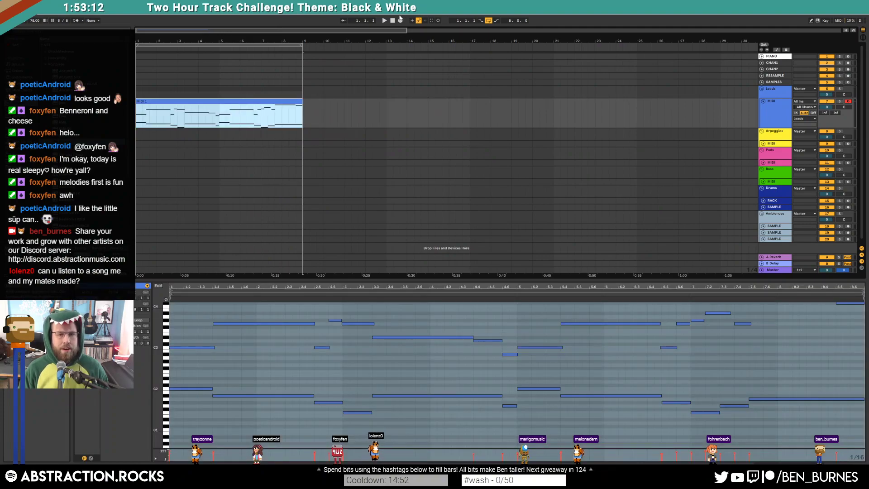
# Play the eight-bar clip from the start, stop it, and place the insert marker at bar 5
pyautogui.click(394, 20)
pyautogui.click(415, 384)
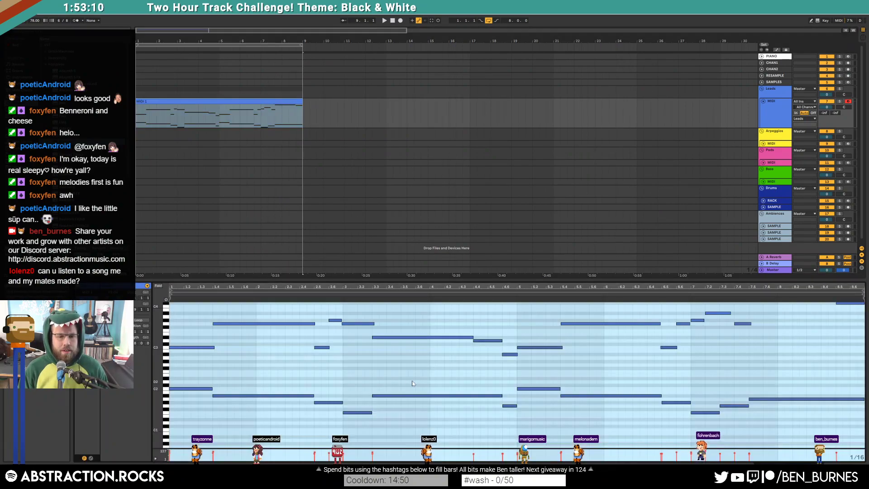
pyautogui.press('space')
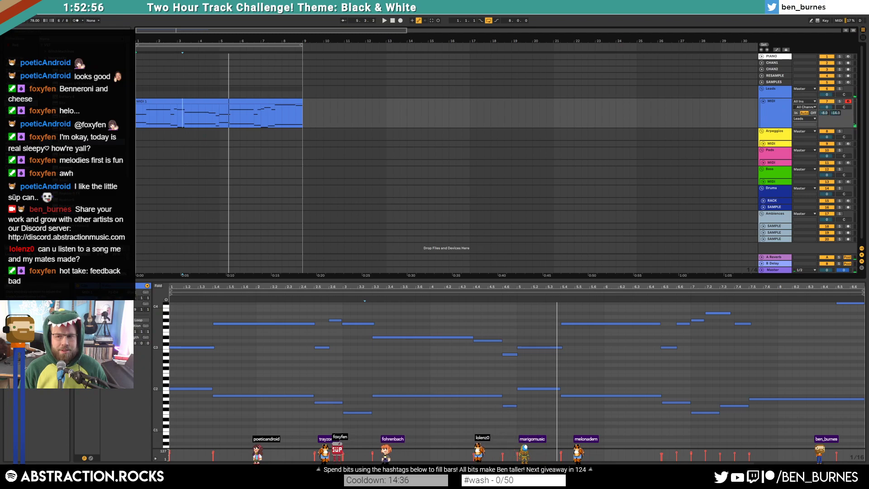
pyautogui.click(518, 326)
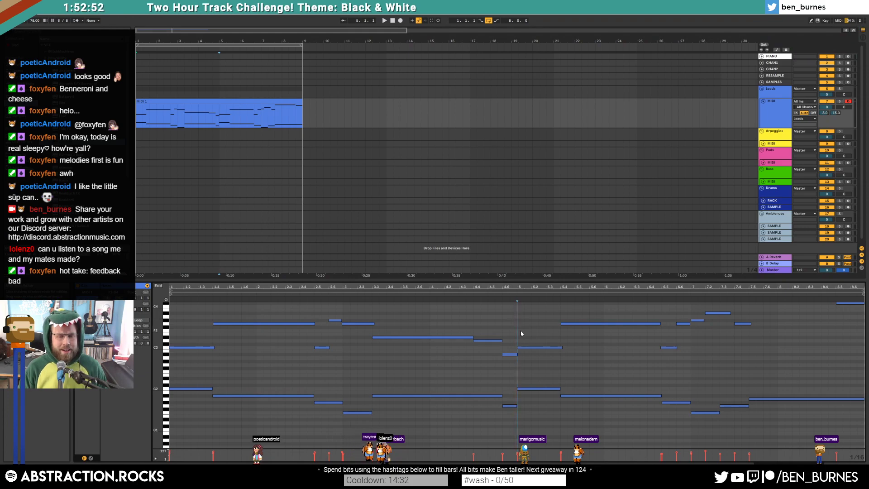
# Open the Una Corda piano in Kontakt and review its Workbench and Response settings
pyautogui.hotkey('shift', 'Tab')
pyautogui.click(148, 401)
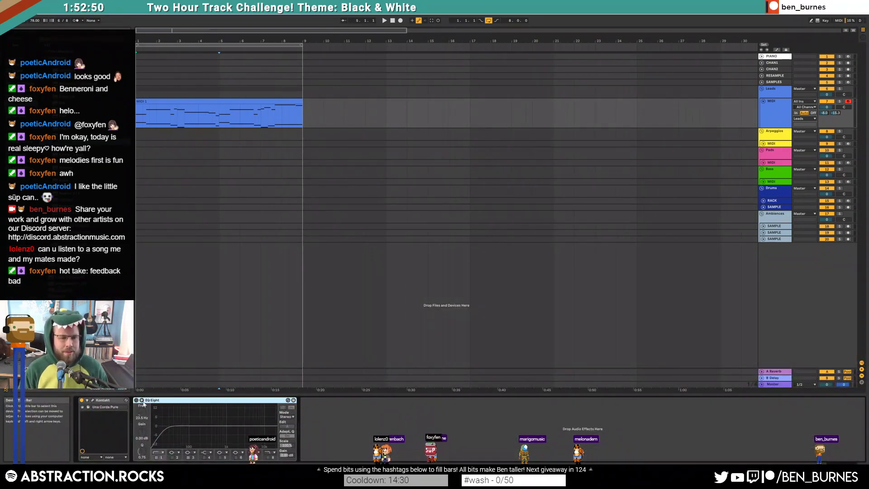
pyautogui.click(92, 401)
pyautogui.moveTo(487, 50); pyautogui.dragTo(537, 62)
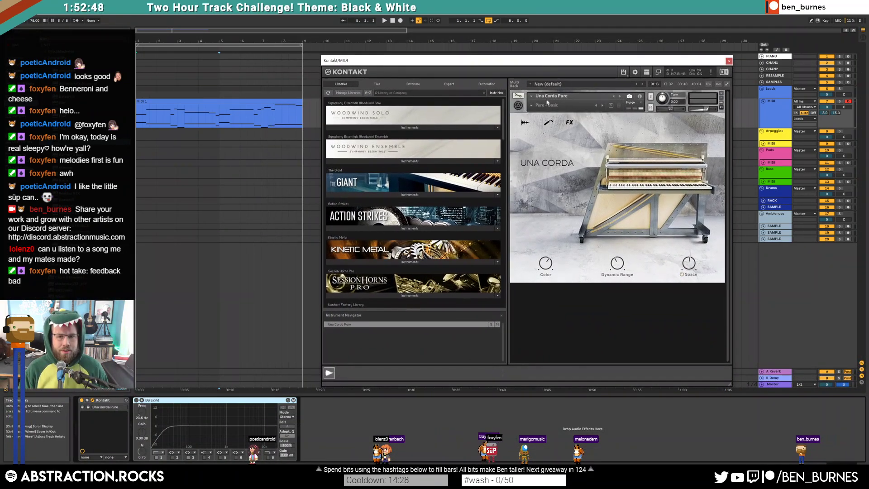
pyautogui.click(526, 122)
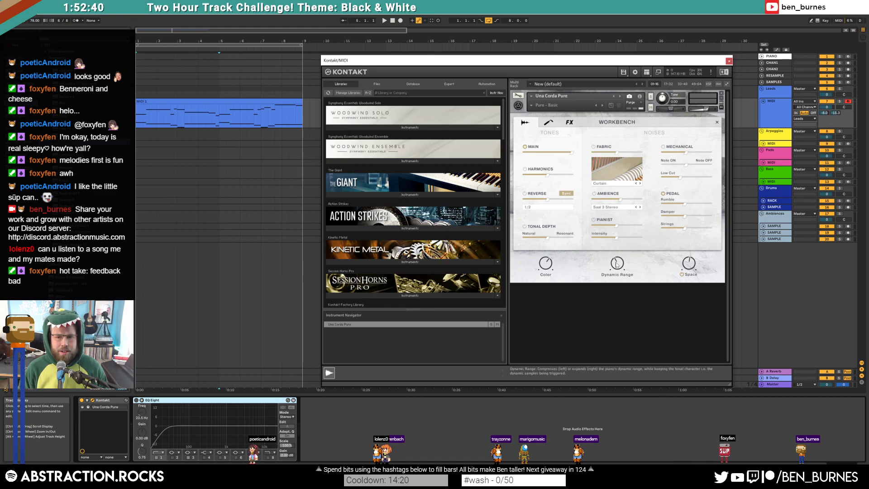
pyautogui.click(549, 121)
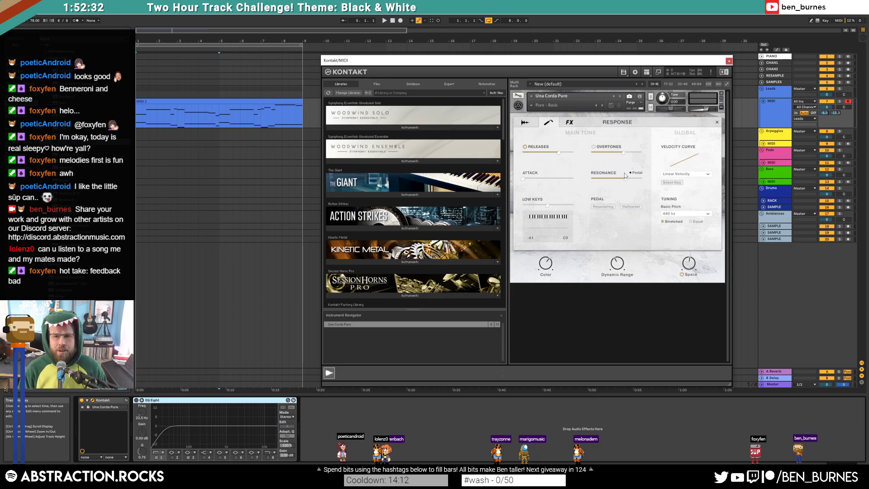
# Set the Una Corda's Compression / Tape preset to Tape Comp. in its Finish settings
pyautogui.click(566, 123)
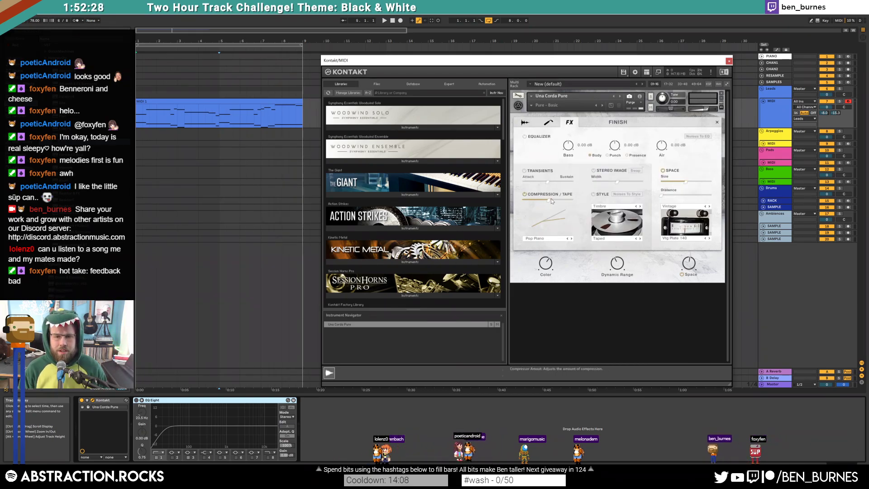
pyautogui.click(560, 238)
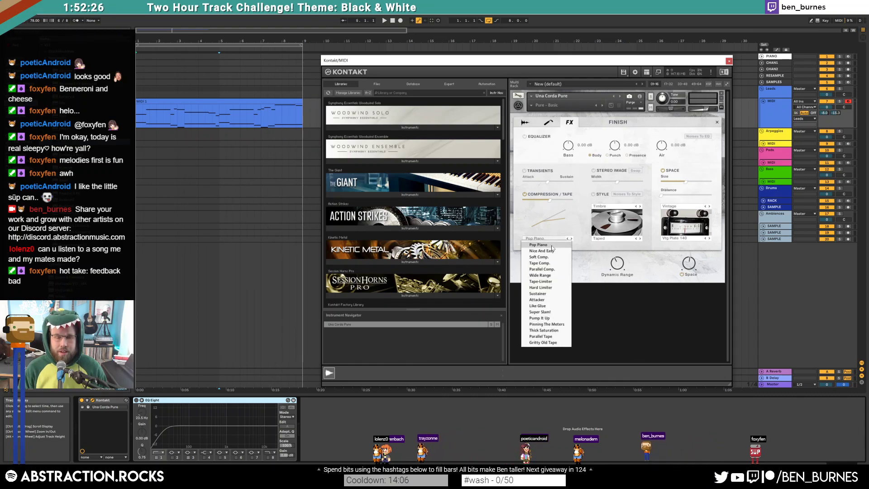
pyautogui.click(566, 263)
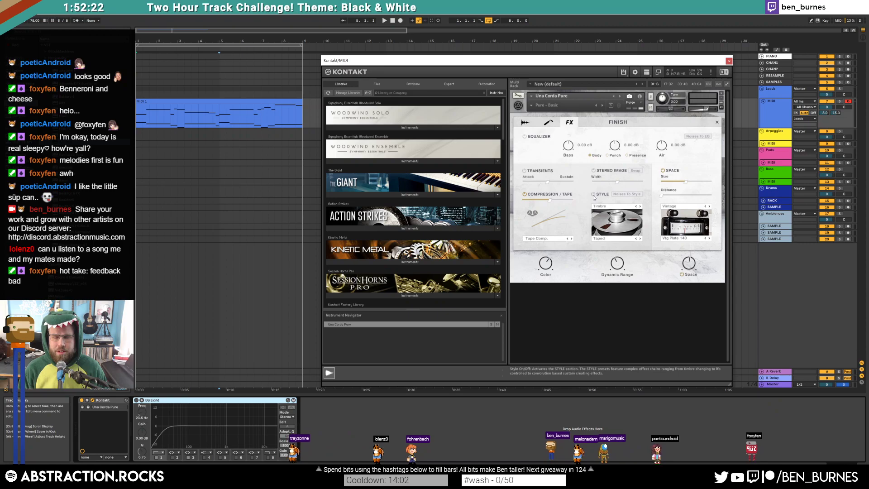
# Play the clip, close the Kontakt window, and set the B Delay return's left delay time to 2 sixteenths
pyautogui.click(236, 102)
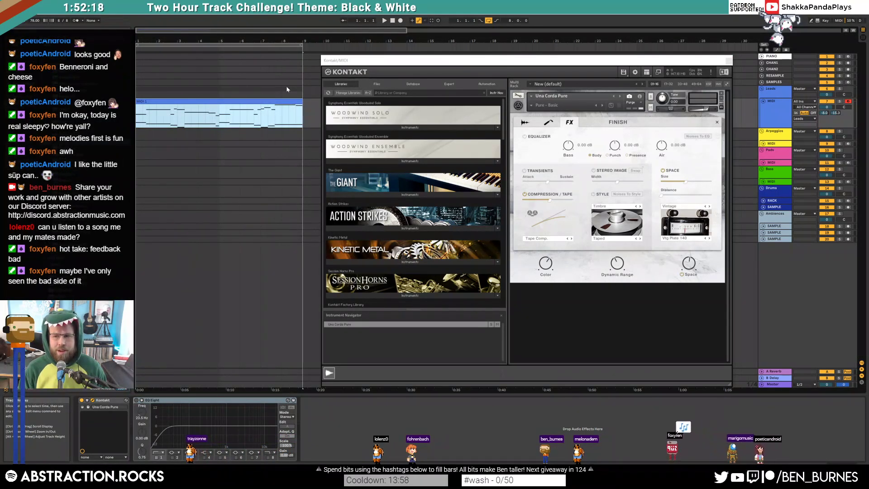
pyautogui.press('space')
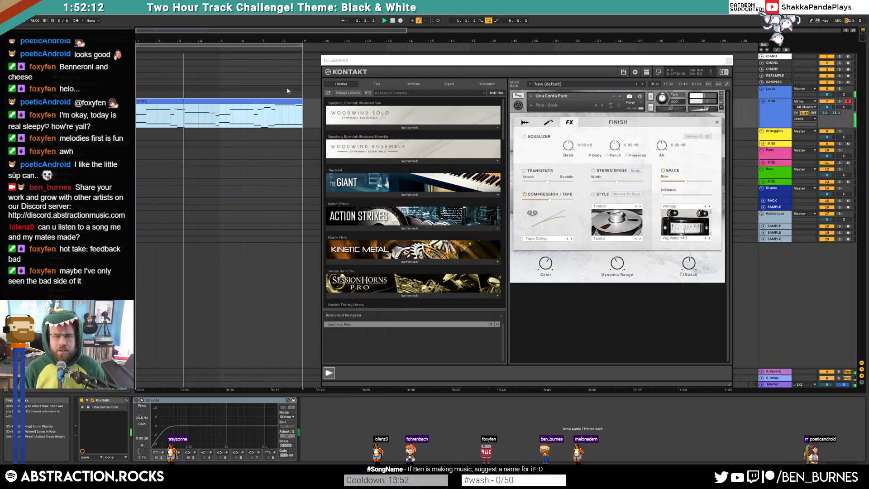
pyautogui.click(728, 60)
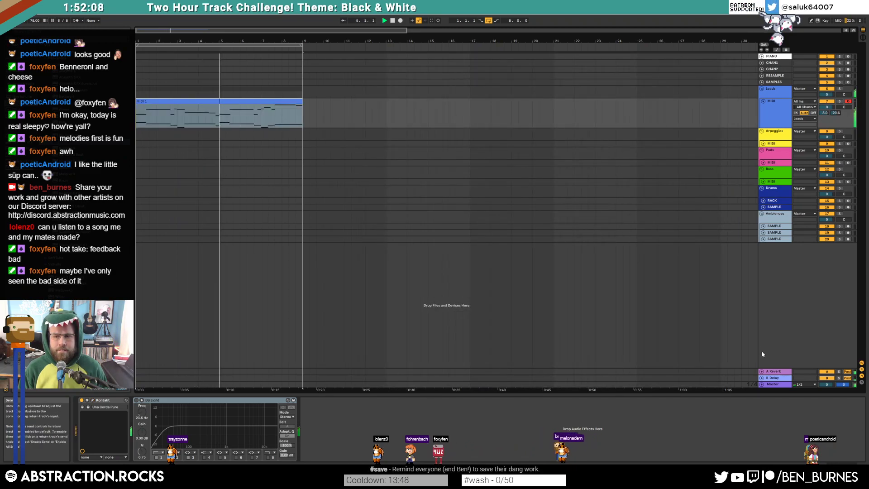
pyautogui.click(476, 377)
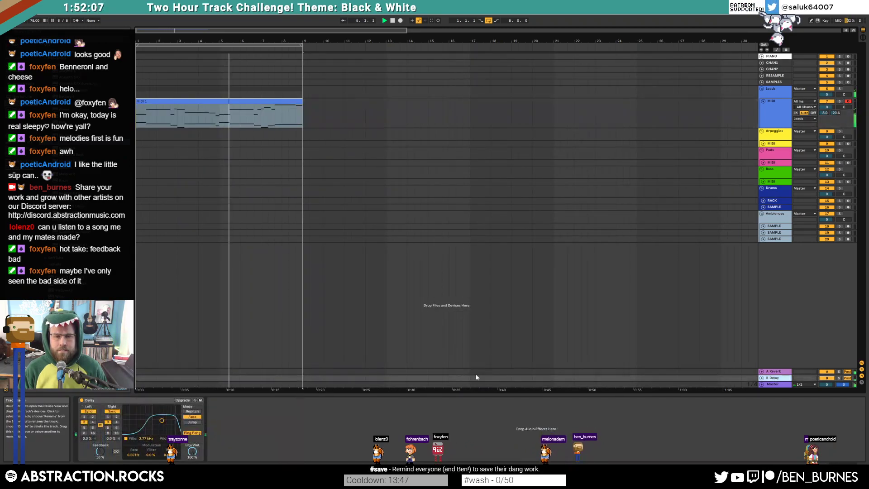
pyautogui.click(93, 417)
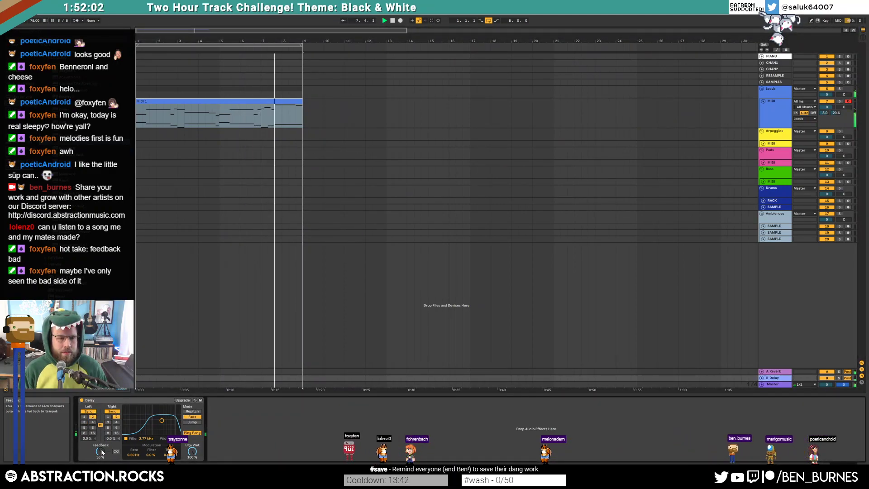
# Open the clip's notes for editing and duplicate the clip into bars 9 to 16
pyautogui.doubleClick(282, 101)
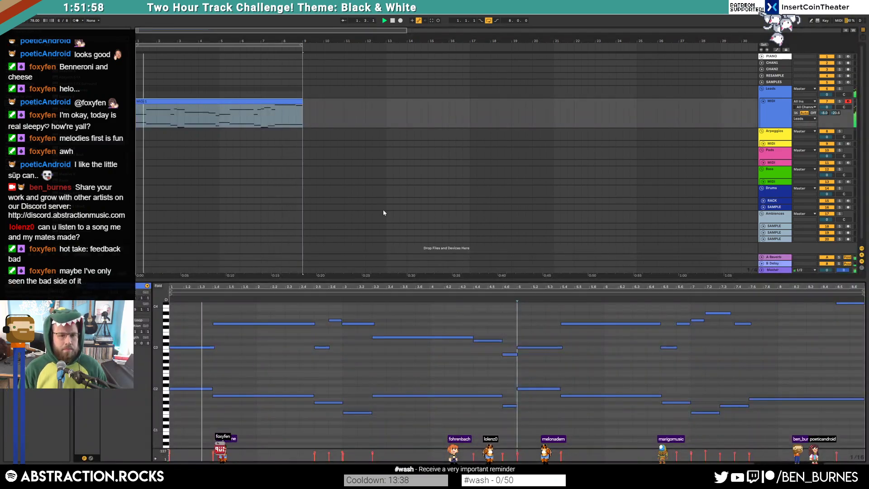
pyautogui.scroll(2, 630, 361)
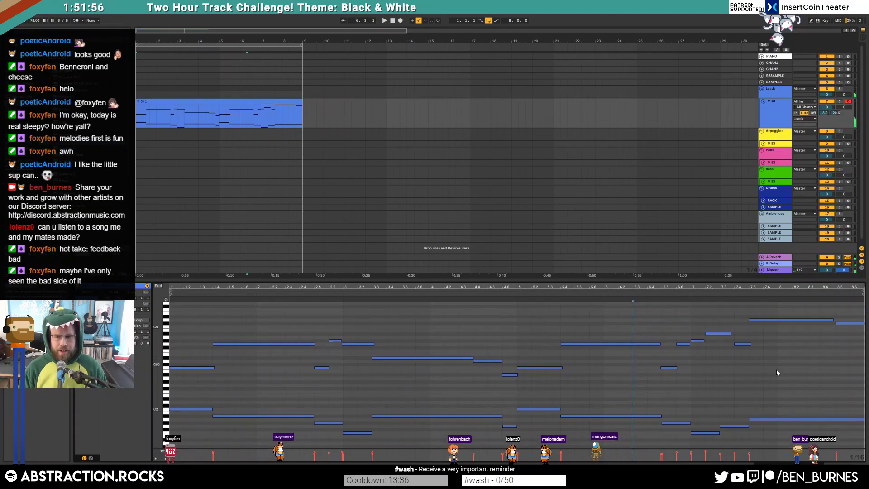
pyautogui.moveTo(155, 364); pyautogui.dragTo(154, 364)
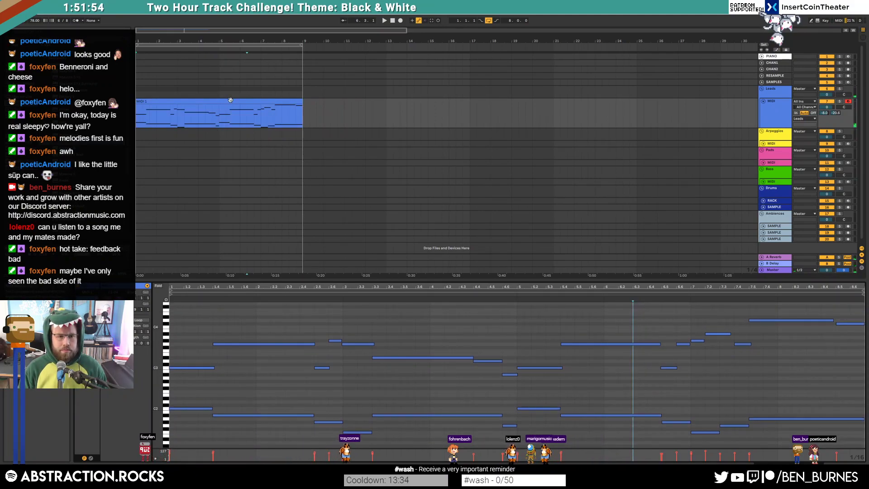
pyautogui.hotkey('ctrl', 'd')
# In the first clip, lower the last two melody notes to G#3 and A#3, and replace the closing bass with a long and a short F1
pyautogui.click(774, 401)
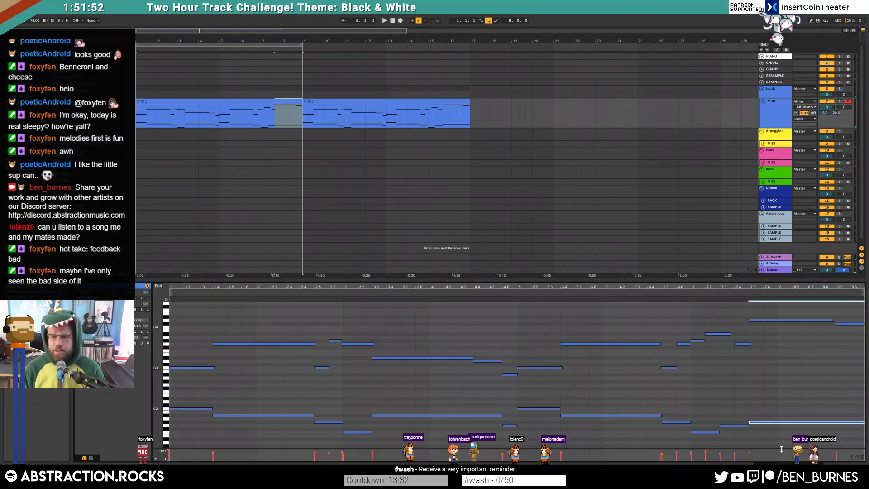
pyautogui.scroll(1, 765, 325)
pyautogui.moveTo(770, 333); pyautogui.dragTo(777, 348)
pyautogui.scroll(-1, 788, 357)
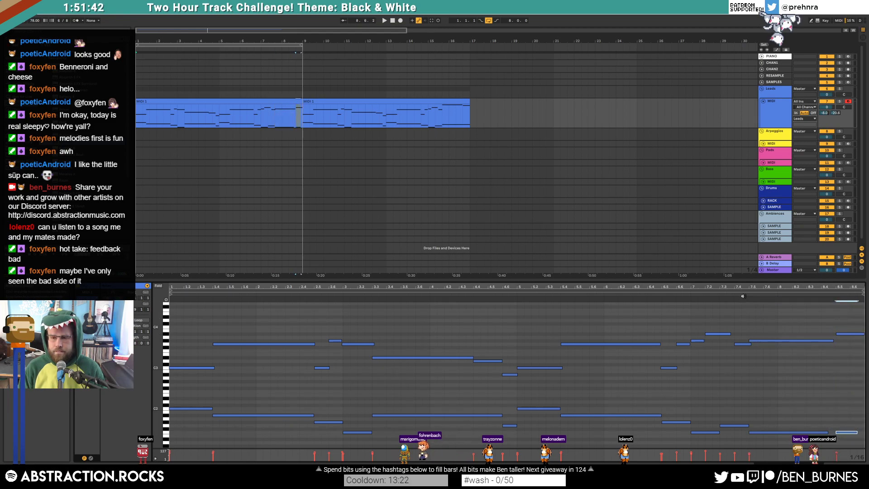
# Extend the arrangement loop to 16 bars and raise the first clip's short final bass note to A#1, playing the passage back
pyautogui.moveTo(302, 46); pyautogui.dragTo(470, 66)
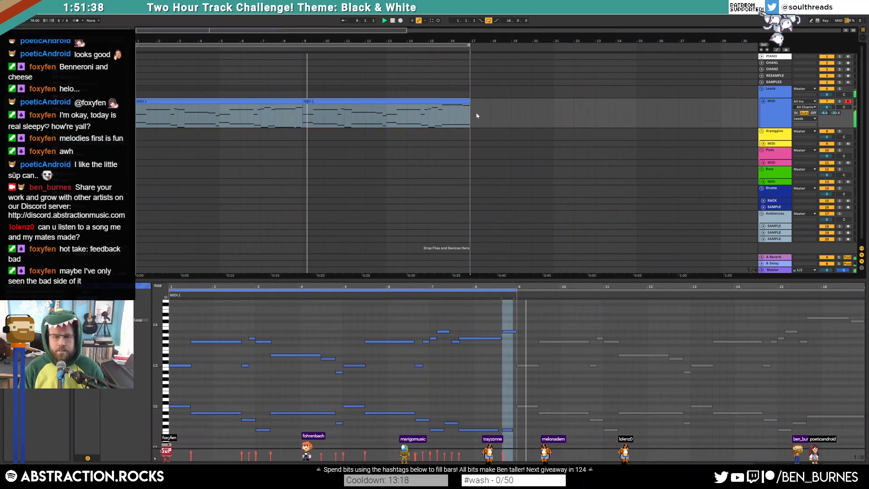
pyautogui.click(508, 429)
pyautogui.press('Up')
pyautogui.press('Up')
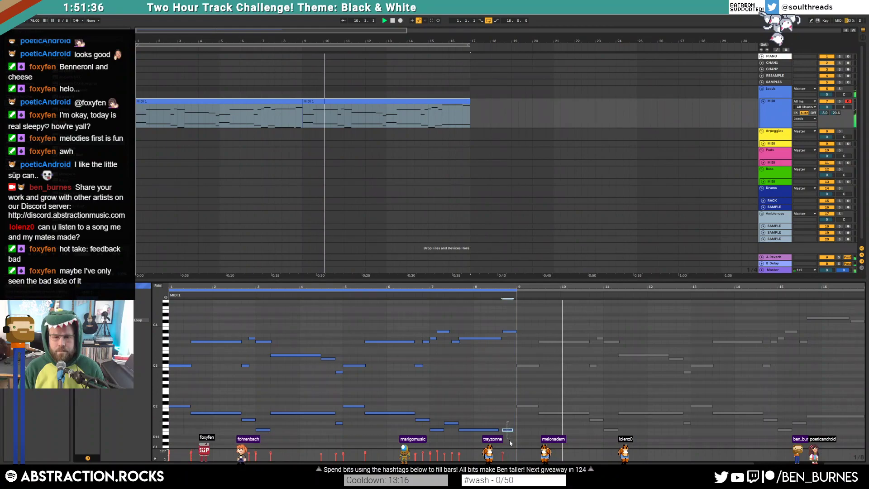
pyautogui.press('Up')
pyautogui.press('Up')
pyautogui.press('Up')
pyautogui.click(487, 295)
pyautogui.click(487, 295)
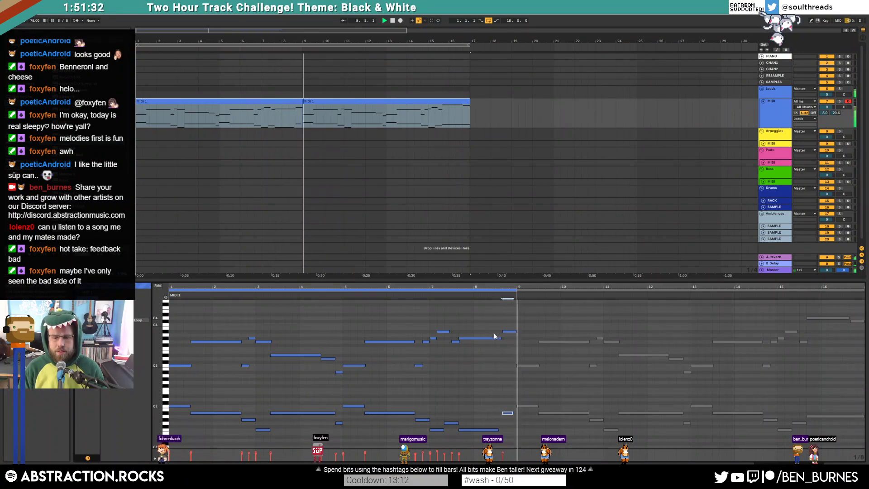
# Start bar 8's final A#3 and A#1 notes later so they end at bar 9, and lengthen the preceding G#3 and F1
pyautogui.scroll(3, 510, 399)
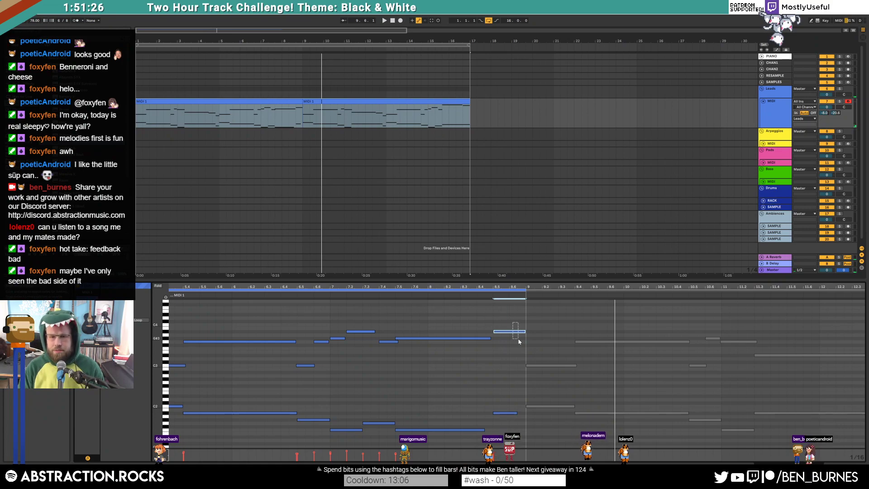
pyautogui.hotkey('shift', 'Down')
pyautogui.hotkey('shift', 'Down')
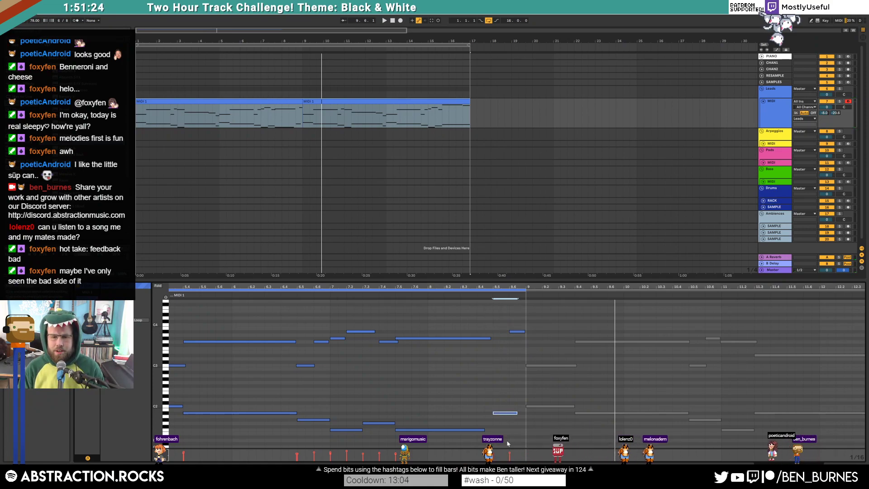
pyautogui.click(477, 339)
pyautogui.hotkey('shift', 'Right')
pyautogui.click(465, 429)
pyautogui.hotkey('shift', 'Right')
pyautogui.hotkey('shift', 'Right')
pyautogui.click(474, 364)
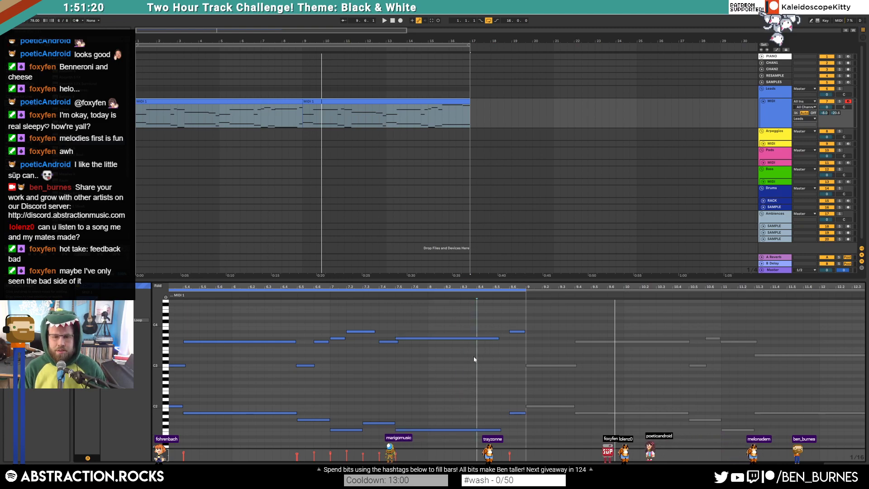
# Play the arrangement from the start and consolidate the two clips into one 16-bar clip
pyautogui.moveTo(423, 286); pyautogui.dragTo(472, 285)
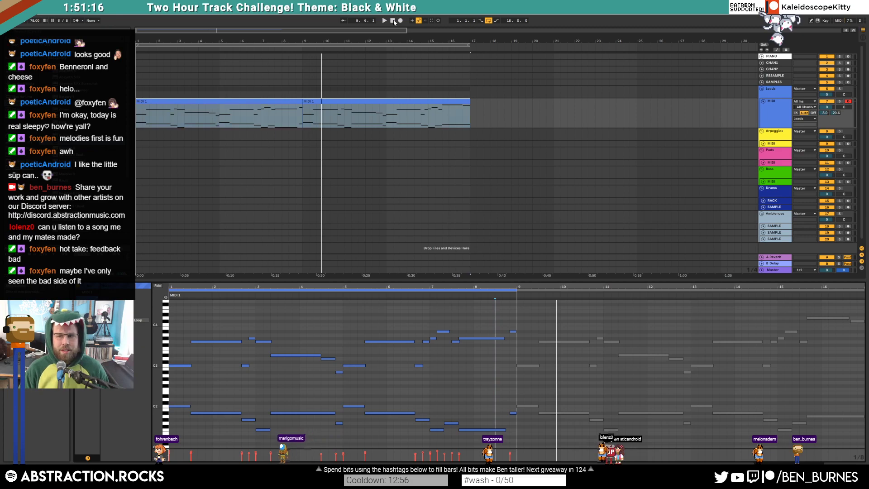
pyautogui.click(393, 21)
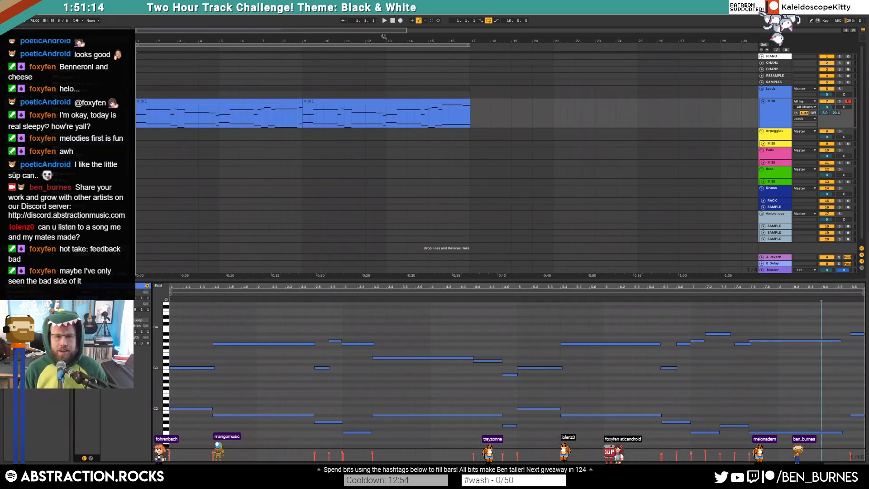
pyautogui.press('space')
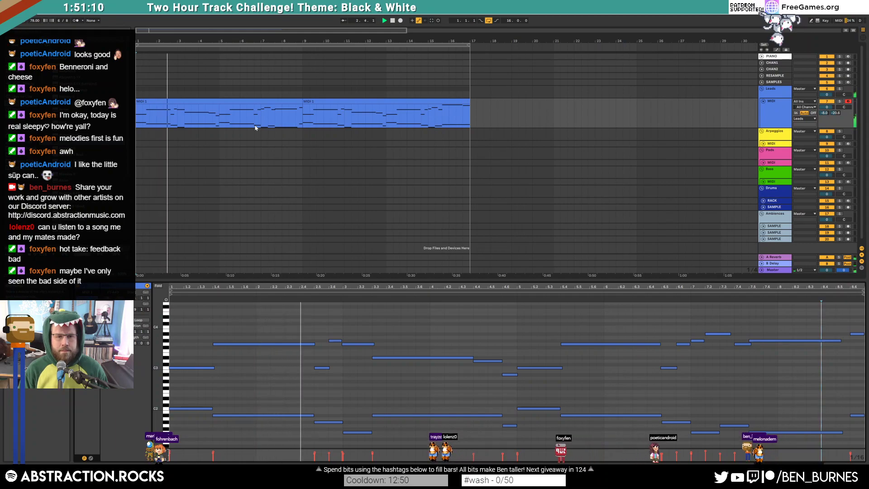
pyautogui.click(316, 103)
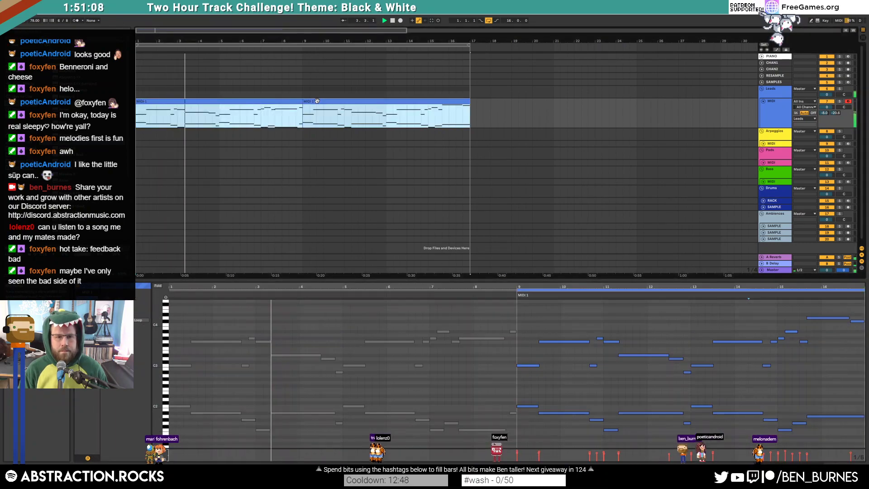
pyautogui.hotkey('ctrl', 'j')
# Audition the merged clip around bars 7 to 9, checking the long notes and the short ones leading into bar 9
pyautogui.click(456, 400)
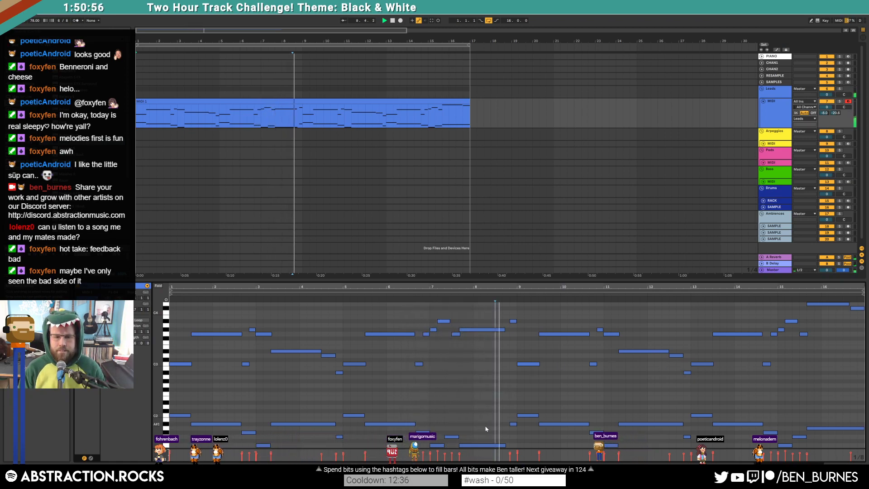
pyautogui.click(485, 445)
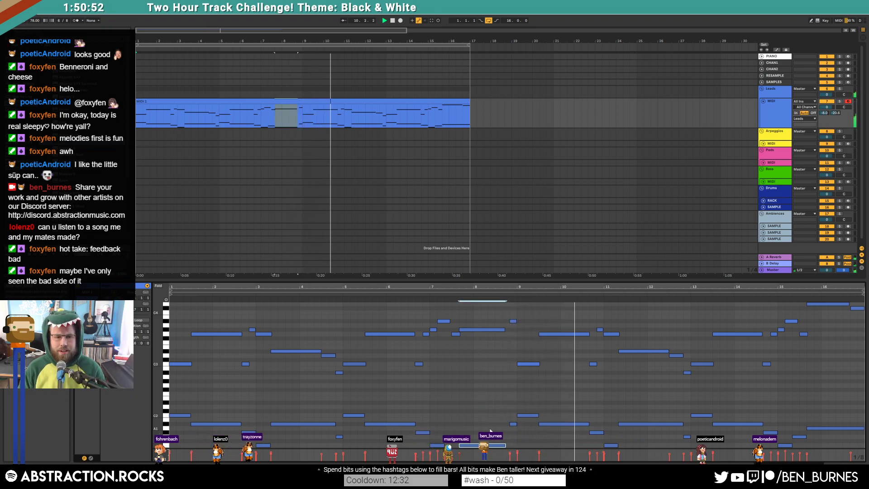
pyautogui.click(469, 294)
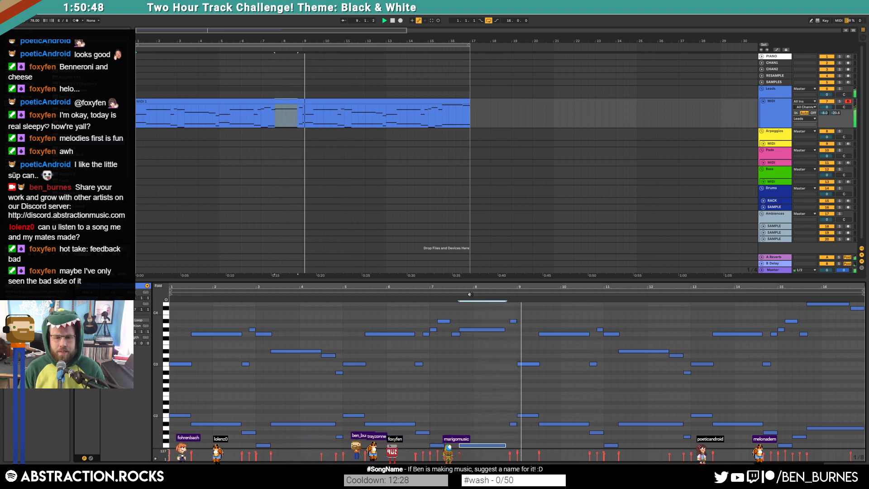
pyautogui.click(527, 364)
pyautogui.keyDown('shift'); pyautogui.click(527, 415); pyautogui.keyUp('shift')
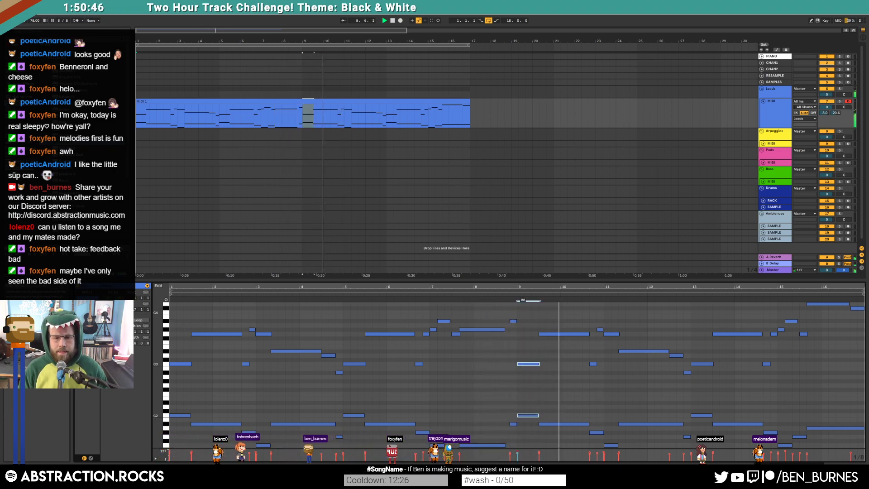
pyautogui.click(545, 401)
pyautogui.press('space')
pyautogui.click(513, 423)
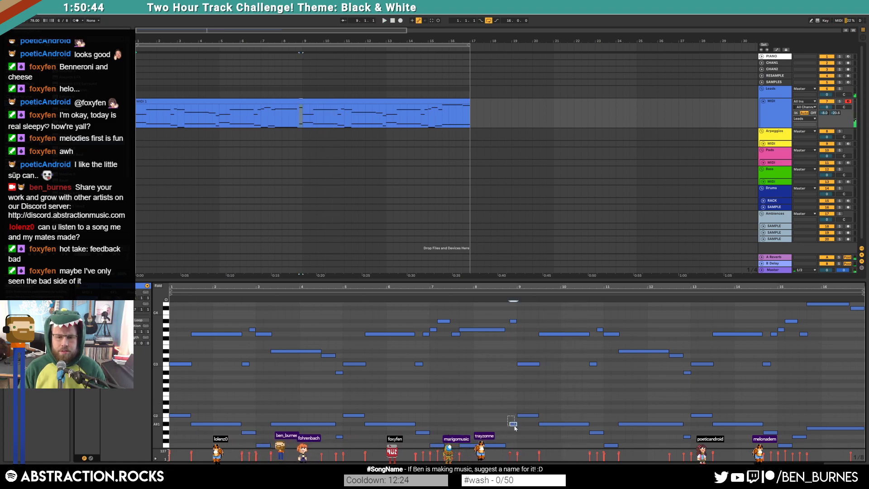
pyautogui.click(512, 320)
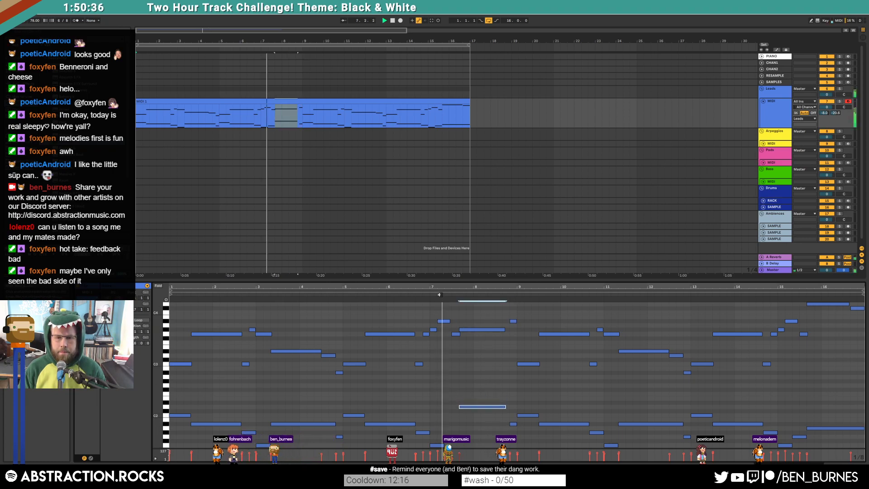
# Move the long bass note spanning bars 7 and 8 to G#1 while playing the passage from bar 7
pyautogui.press('Down')
pyautogui.press('Down')
pyautogui.click(439, 295)
pyautogui.press('Down')
pyautogui.press('Down')
pyautogui.press('Down')
pyautogui.press('Down')
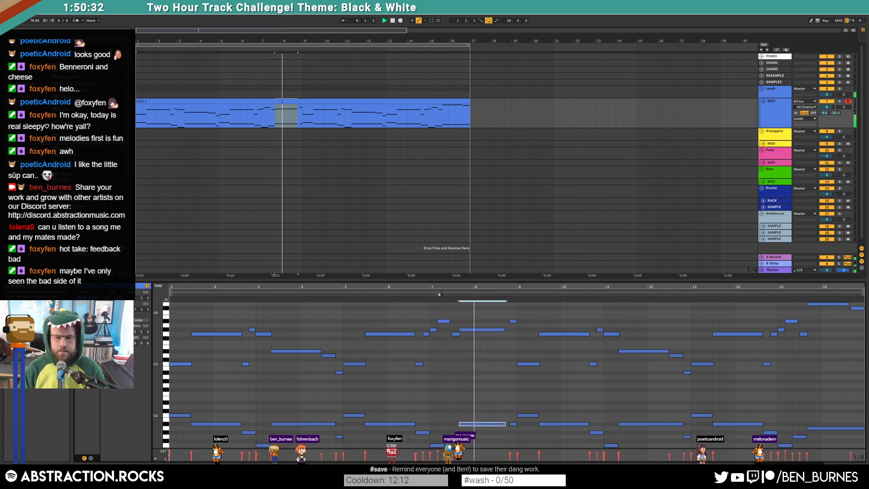
pyautogui.press('space')
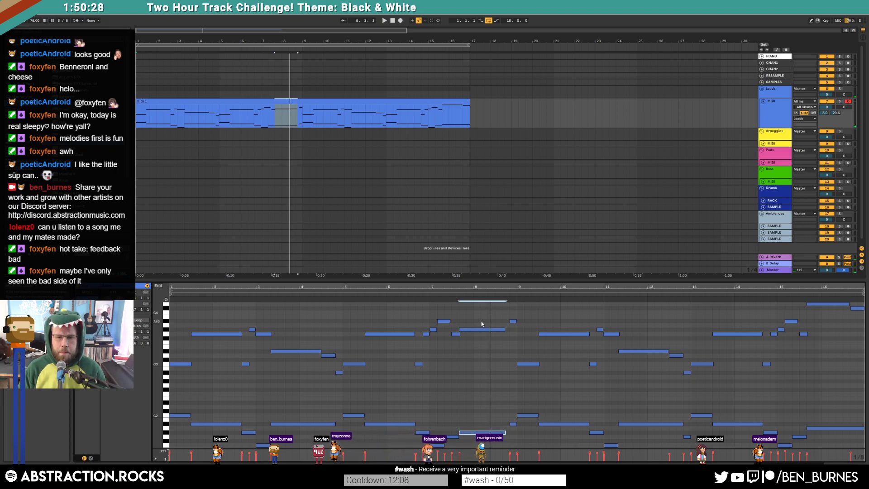
# Lower the long melody note spanning bars 7 and 8 to F3 and replay the passage
pyautogui.moveTo(482, 322); pyautogui.dragTo(481, 333)
pyautogui.press('Down')
pyautogui.press('Down')
pyautogui.press('Down')
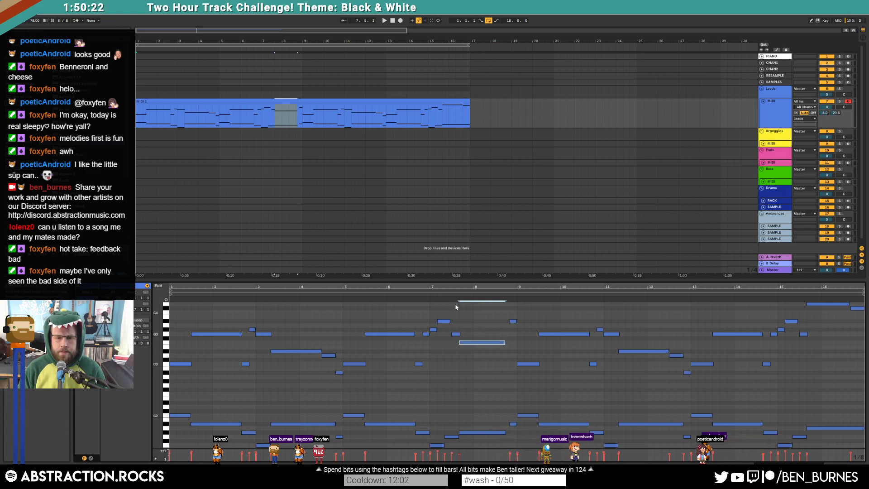
pyautogui.press('space')
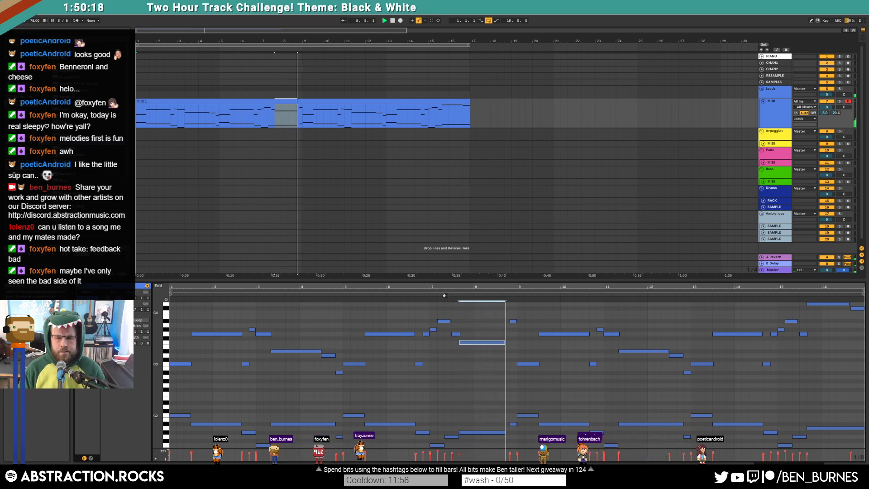
# Lower the short melody note at the end of bar 8 to D3 and listen through to the end of the clip
pyautogui.click(513, 321)
pyautogui.press('Down')
pyautogui.press('Down')
pyautogui.press('Down')
pyautogui.press('Down')
pyautogui.press('Down')
pyautogui.press('Down')
pyautogui.press('Down')
pyautogui.press('Down')
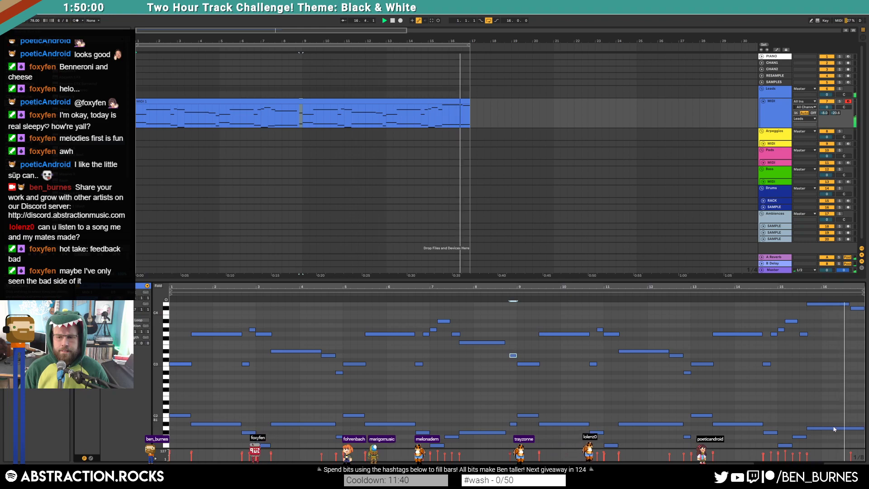
pyautogui.click(248, 400)
pyautogui.press('space')
# Add a second MIDI track under the piano track in the Leads group and load Kontakt on it
pyautogui.moveTo(175, 406); pyautogui.dragTo(862, 450)
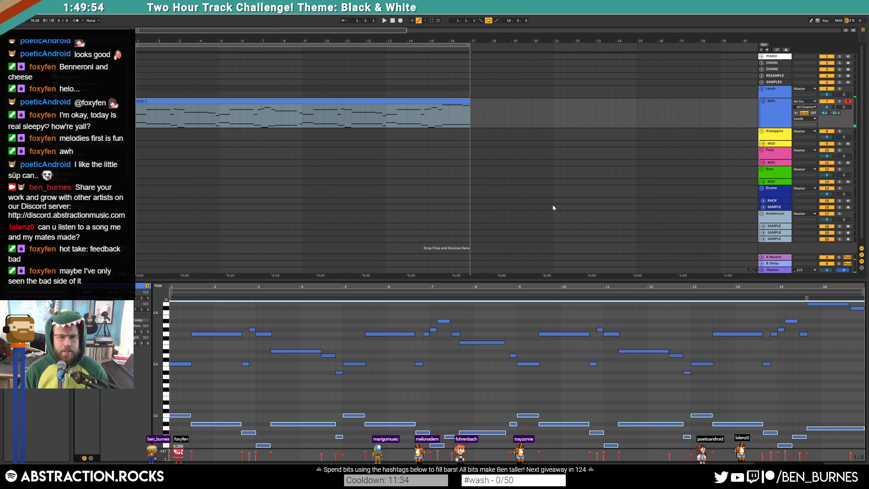
pyautogui.click(772, 114)
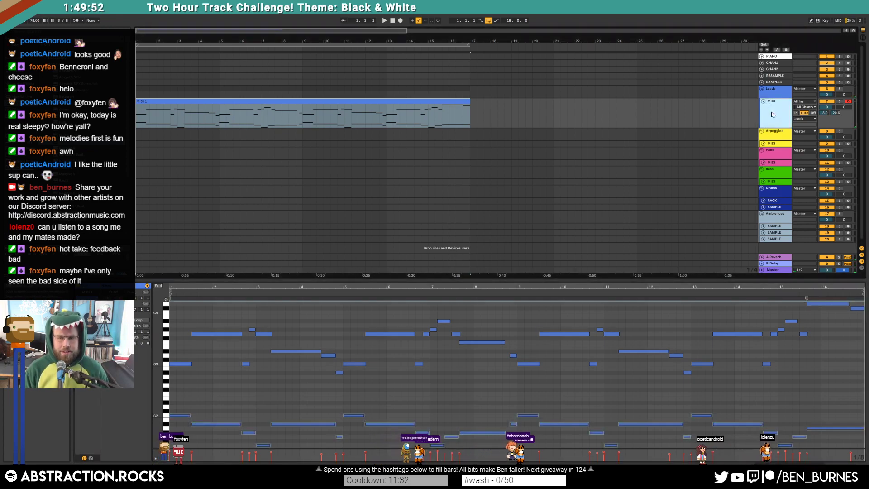
pyautogui.hotkey('ctrl', 'shift', 't')
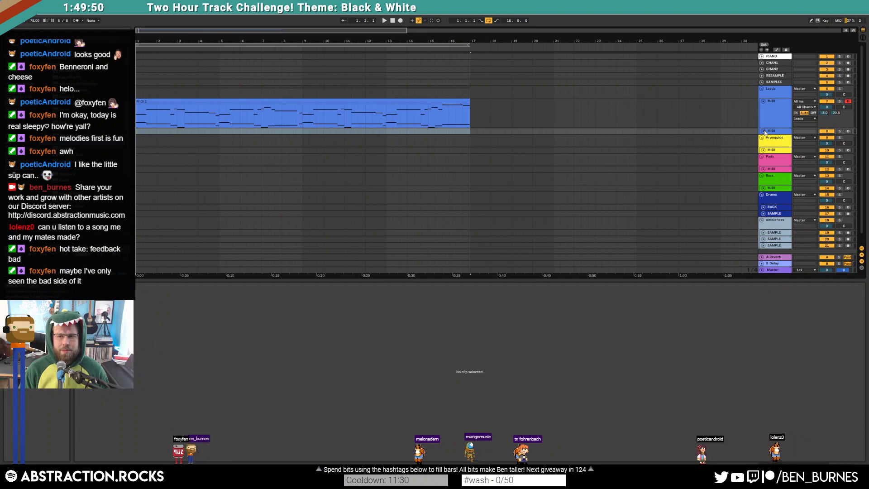
pyautogui.click(764, 131)
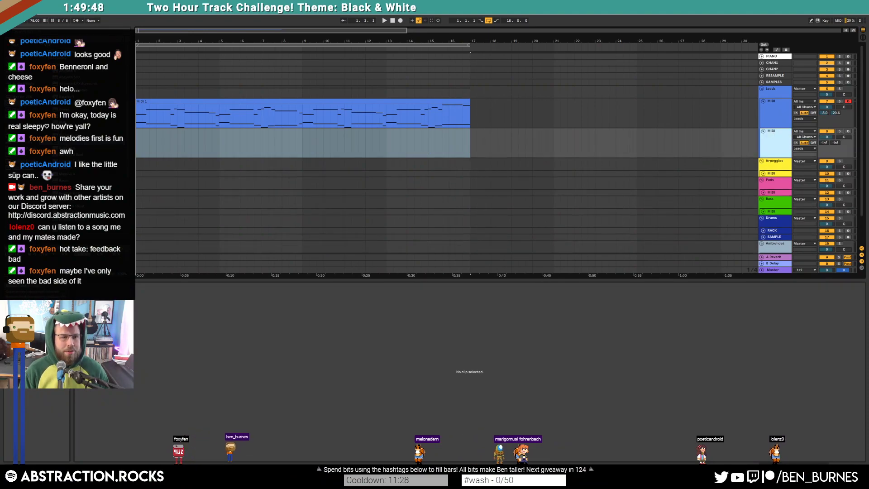
pyautogui.moveTo(67, 142); pyautogui.dragTo(188, 141)
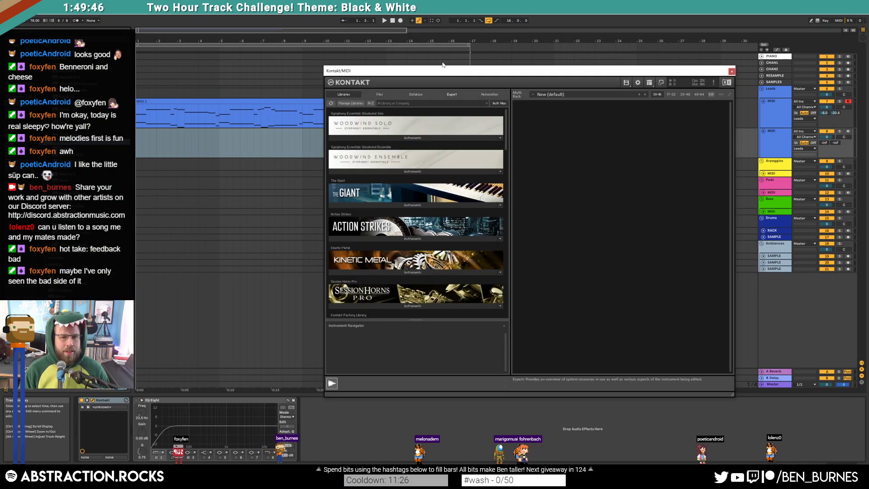
# Load the 01 Sustain instrument from the Session Strings library into Kontakt and close its window
pyautogui.moveTo(506, 137); pyautogui.dragTo(510, 193)
pyautogui.moveTo(512, 199); pyautogui.dragTo(512, 201)
pyautogui.click(420, 212)
pyautogui.doubleClick(357, 225)
pyautogui.doubleClick(358, 227)
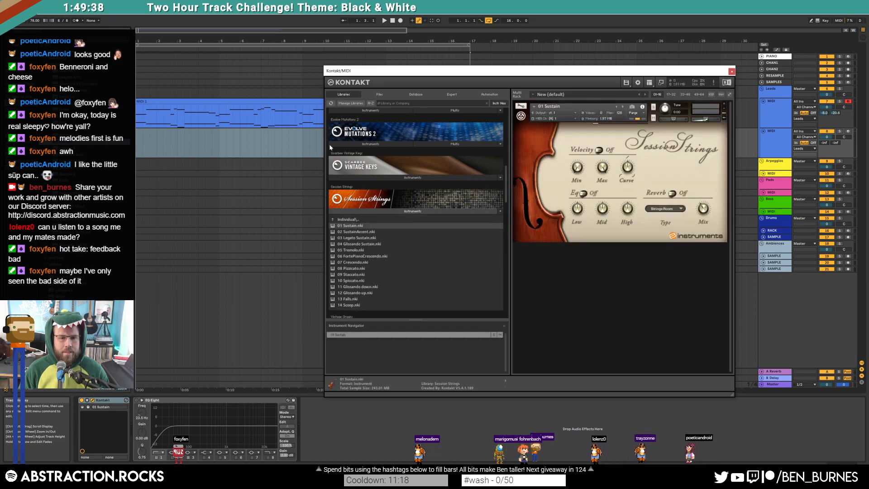
pyautogui.click(732, 71)
# Duplicate the piano clip onto the strings track and delete all its melody notes, keeping only the bass line
pyautogui.moveTo(365, 99); pyautogui.dragTo(366, 132)
pyautogui.doubleClick(365, 132)
pyautogui.moveTo(177, 308); pyautogui.dragTo(856, 374)
pyautogui.press('Delete')
pyautogui.click(824, 304)
pyautogui.press('Delete')
# Transpose all bass notes in the strings clip down one octave and start playback
pyautogui.moveTo(171, 386); pyautogui.dragTo(833, 447)
pyautogui.hotkey('shift', 'Down')
pyautogui.press('space')
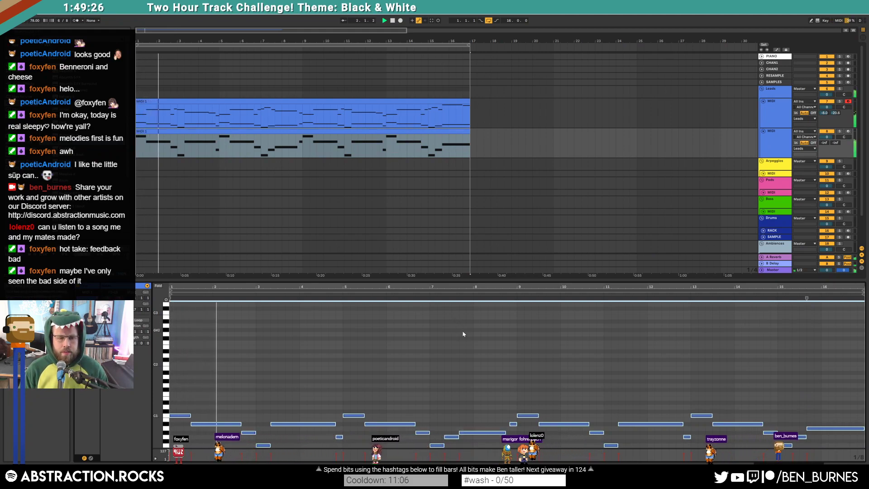
# Browse Kontakt's instrument libraries for alternatives while the strings bass line plays
pyautogui.hotkey('shift', 'Tab')
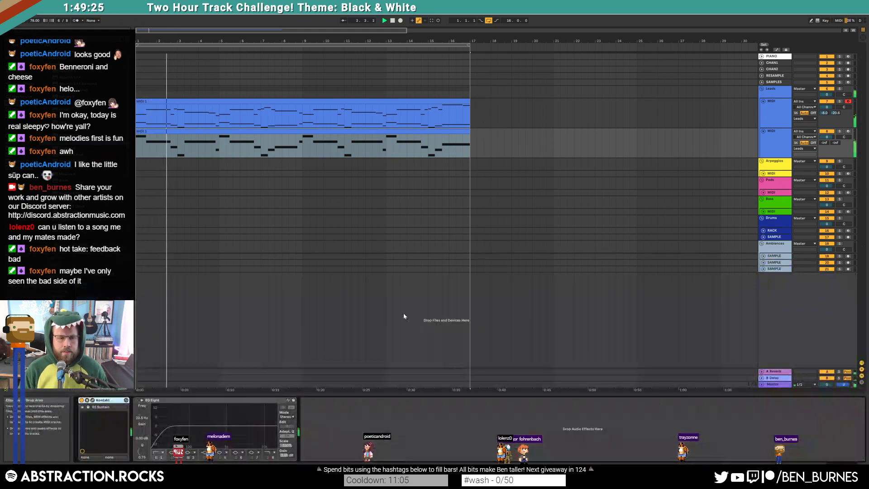
pyautogui.click(93, 400)
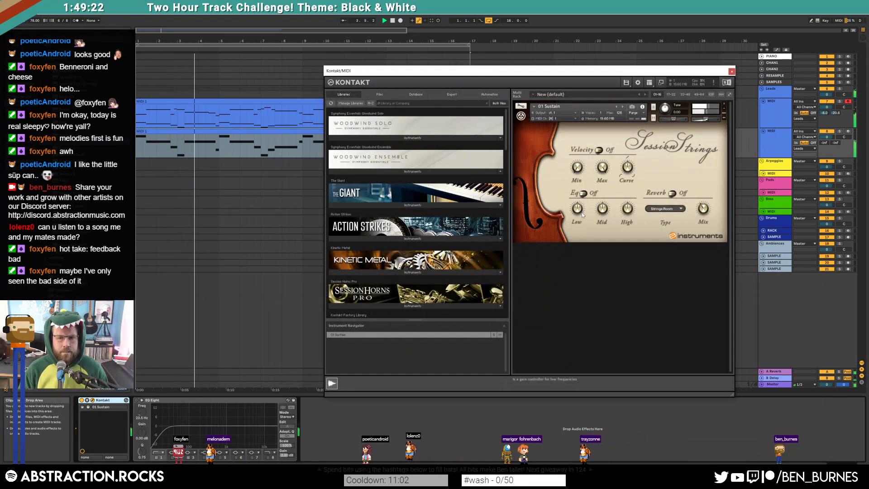
pyautogui.moveTo(508, 141); pyautogui.dragTo(504, 243)
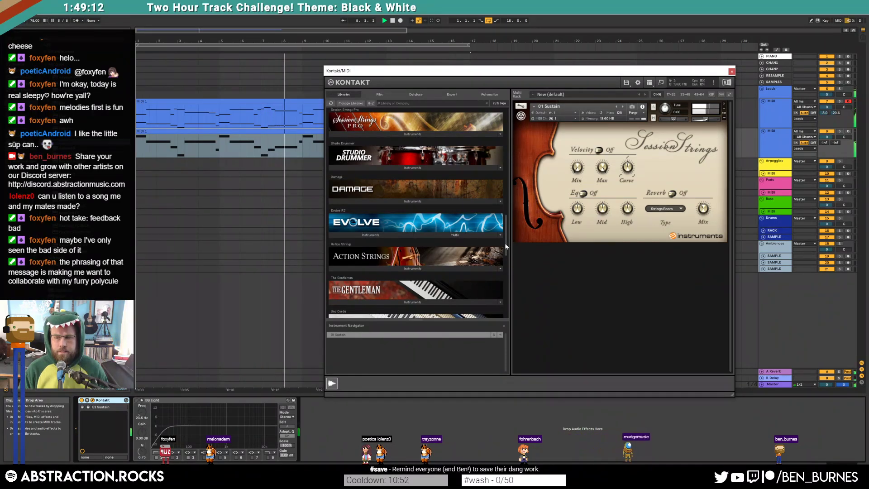
pyautogui.moveTo(505, 243); pyautogui.dragTo(505, 245)
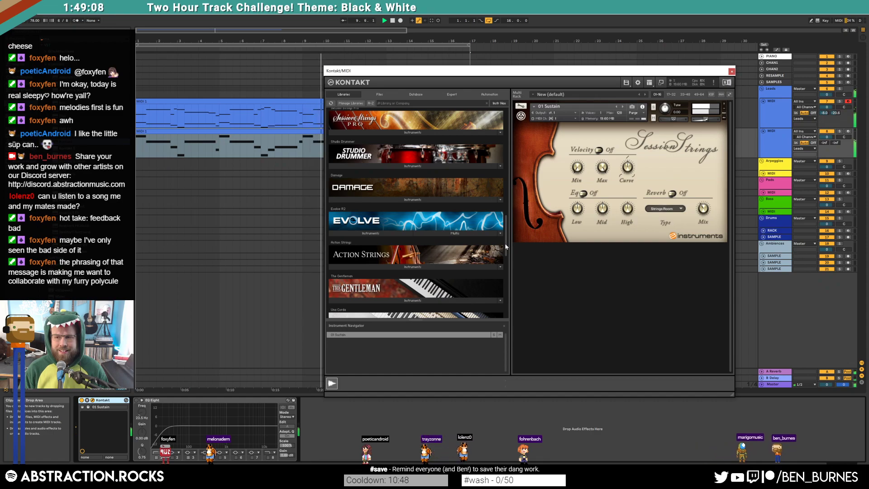
pyautogui.moveTo(505, 246); pyautogui.dragTo(493, 135)
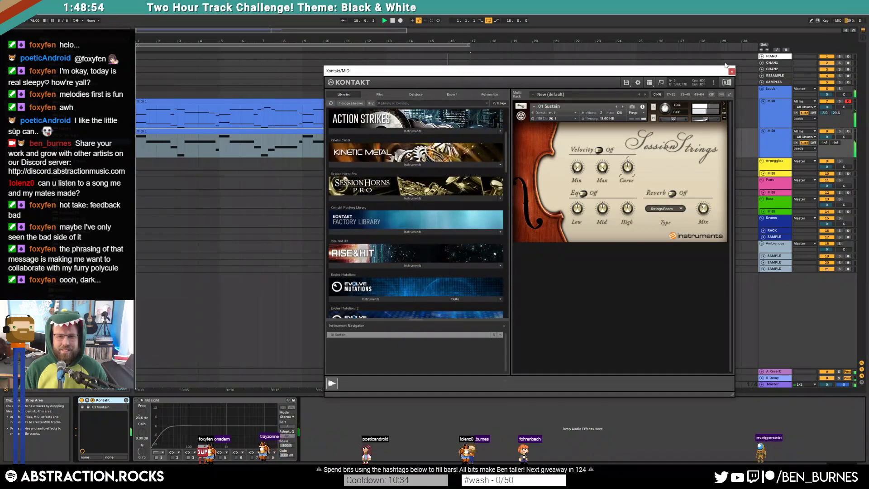
pyautogui.hotkey('ctrl', 'alt', 'p')
# Reopen the strings clip, check its bass notes against the piano during playback, and stop
pyautogui.doubleClick(442, 132)
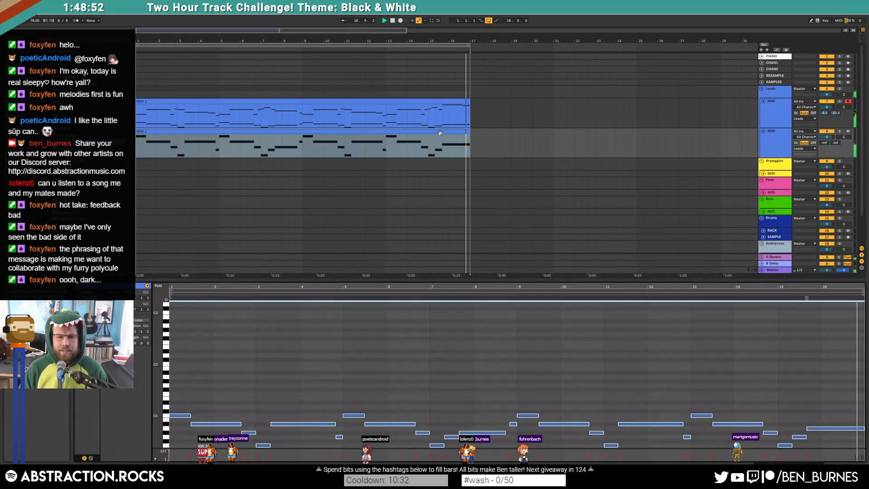
pyautogui.click(470, 348)
pyautogui.hotkey('ctrl', 'a')
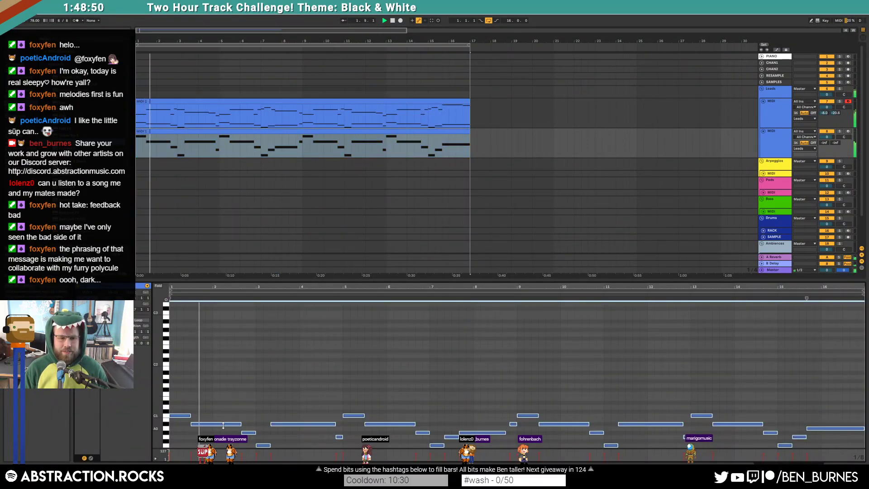
pyautogui.click(252, 403)
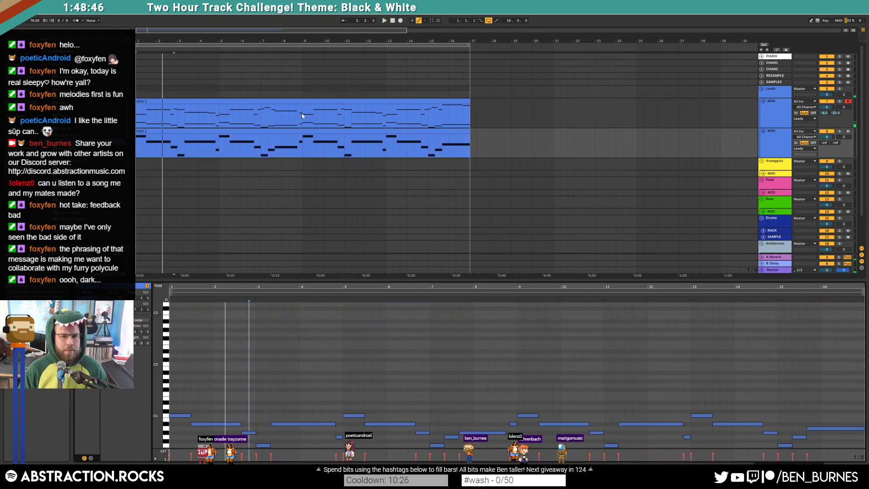
# Turn off record arming on both the piano and strings tracks
pyautogui.click(308, 131)
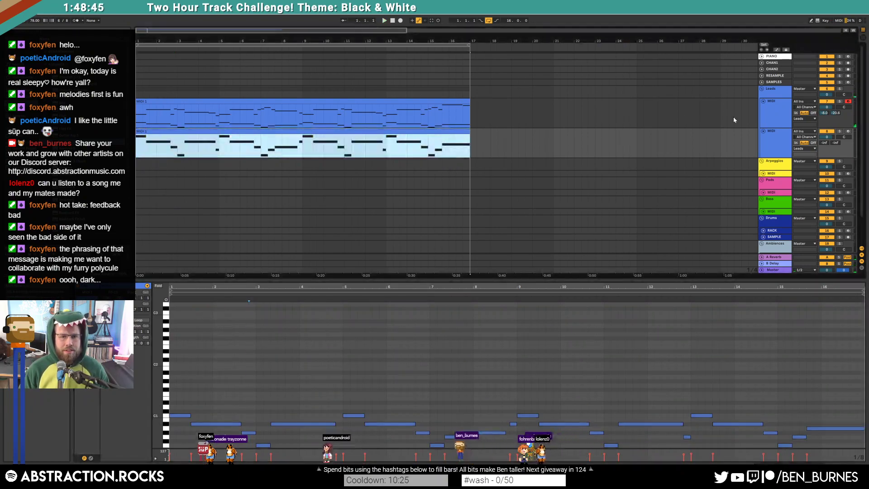
pyautogui.click(848, 131)
pyautogui.keyDown('shift'); pyautogui.click(327, 100); pyautogui.keyUp('shift')
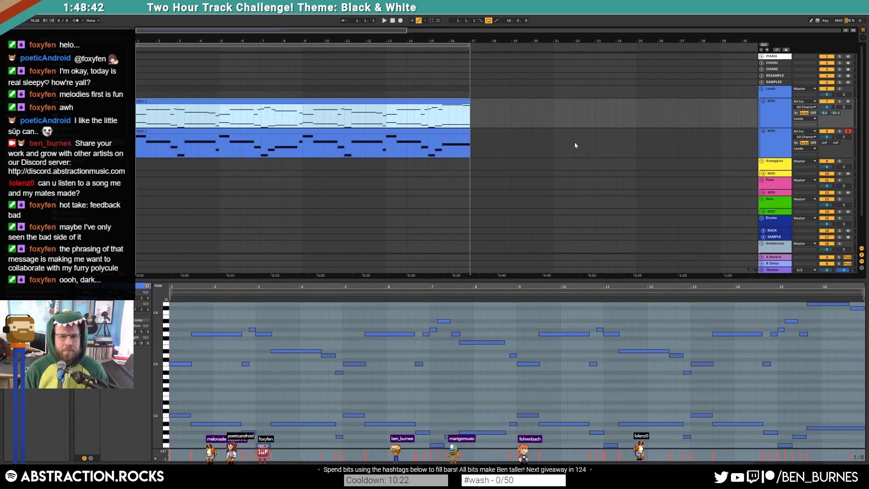
pyautogui.click(848, 131)
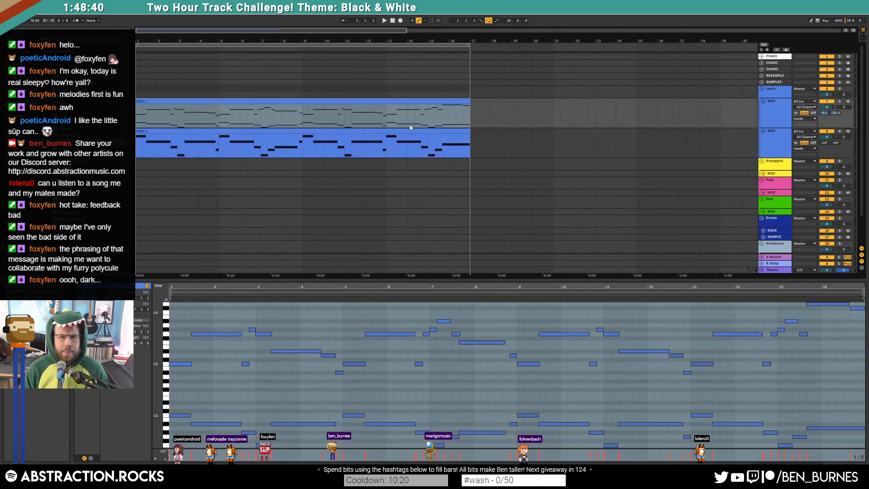
# Insert a Utility between Kontakt and EQ Eight on the strings track, try its gain control, reset it, and play back
pyautogui.click(411, 131)
pyautogui.hotkey('shift', 'Tab')
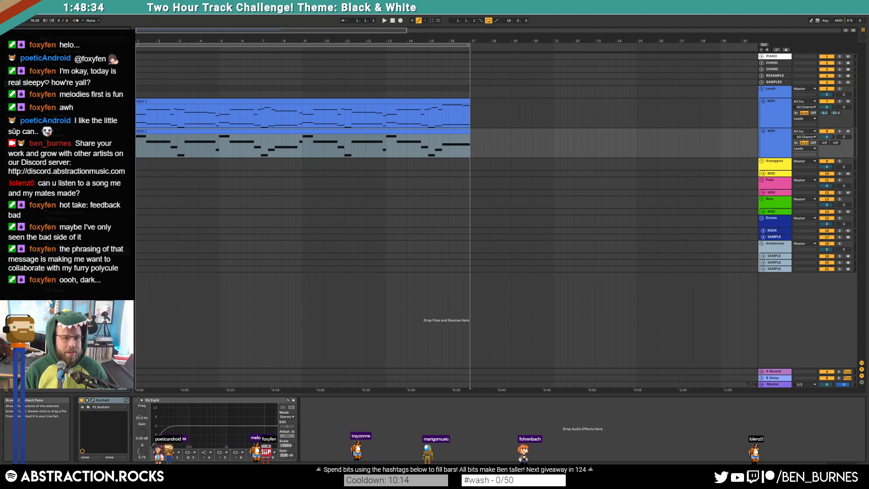
pyautogui.moveTo(155, 410); pyautogui.dragTo(151, 402)
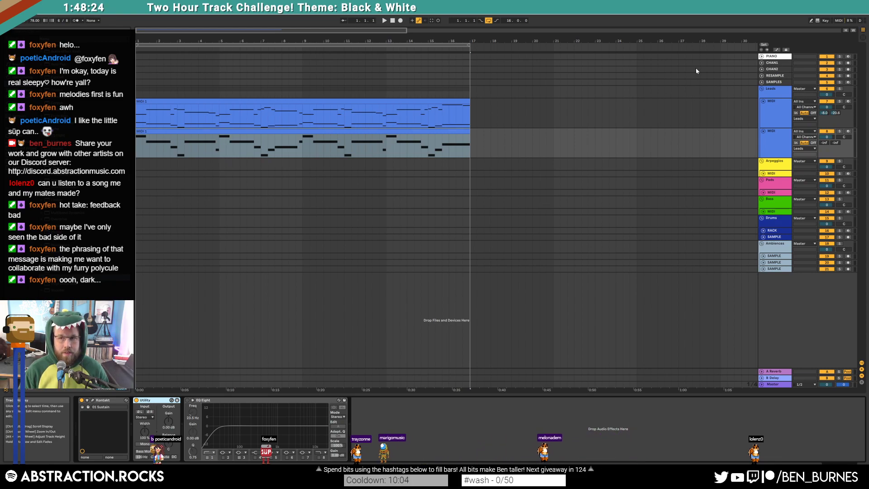
pyautogui.moveTo(168, 420); pyautogui.dragTo(168, 426)
pyautogui.doubleClick(169, 420)
pyautogui.press('space')
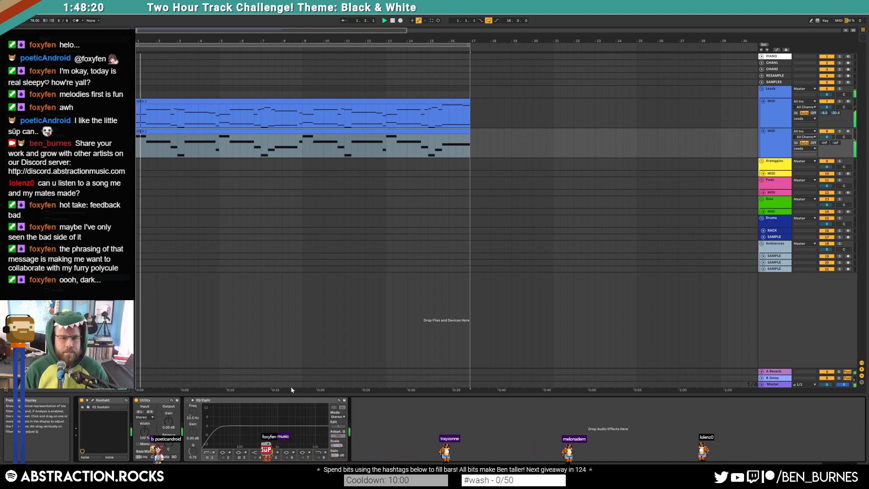
# Open the strings track's Kontakt instrument and put 01 Sustain into edit mode
pyautogui.click(92, 400)
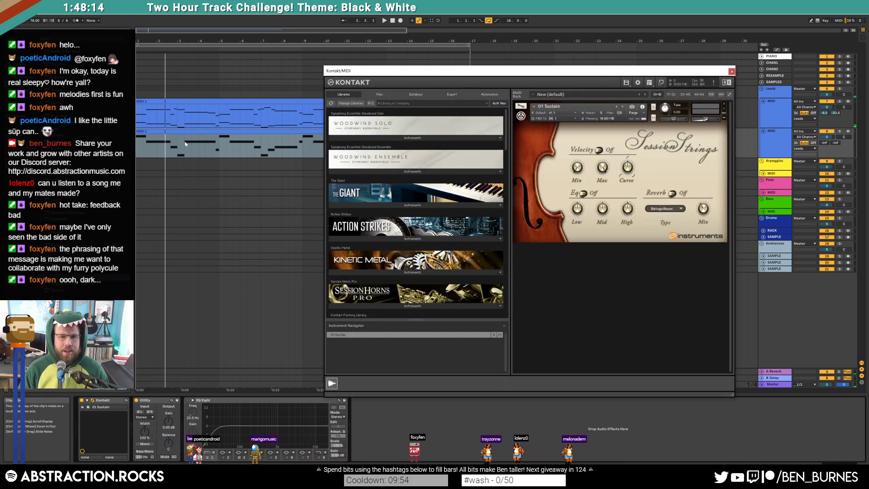
pyautogui.moveTo(562, 73); pyautogui.dragTo(585, 65)
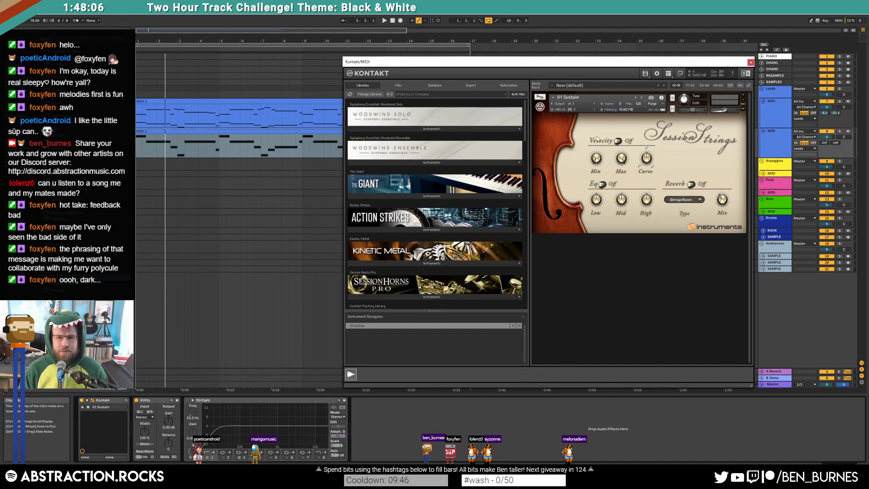
pyautogui.click(539, 98)
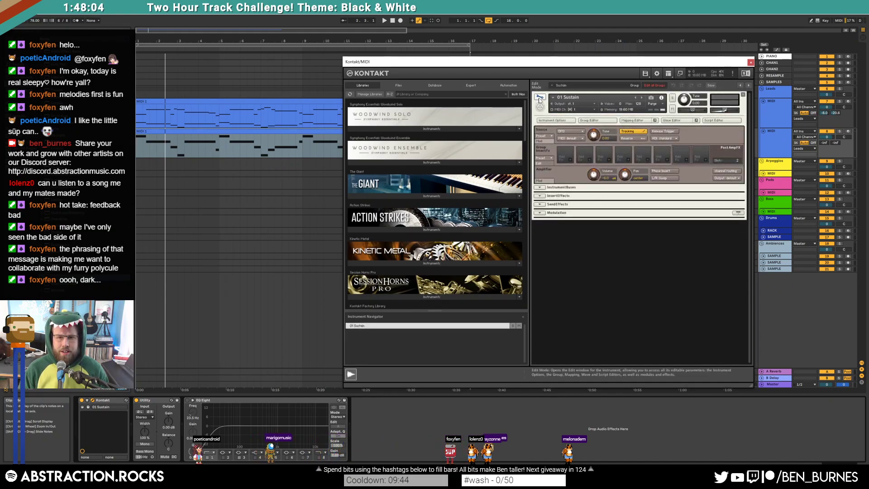
# Look through the instrument buses, insert effects and send effects of 01 Sustain, then expand its Modulation section
pyautogui.click(539, 195)
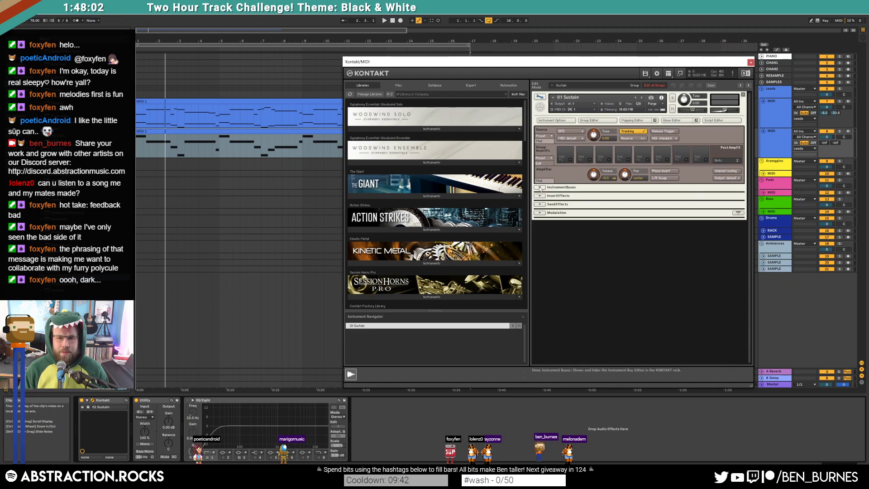
pyautogui.click(539, 197)
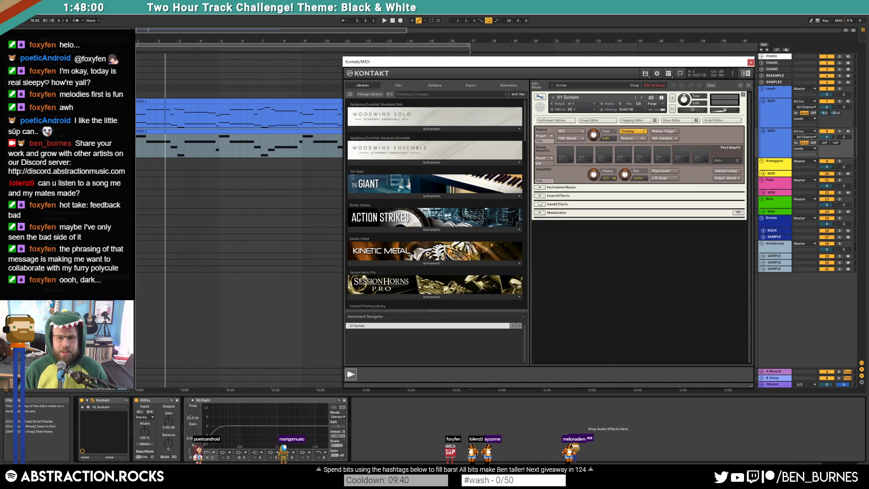
pyautogui.click(540, 204)
pyautogui.click(540, 205)
pyautogui.click(540, 196)
pyautogui.click(539, 188)
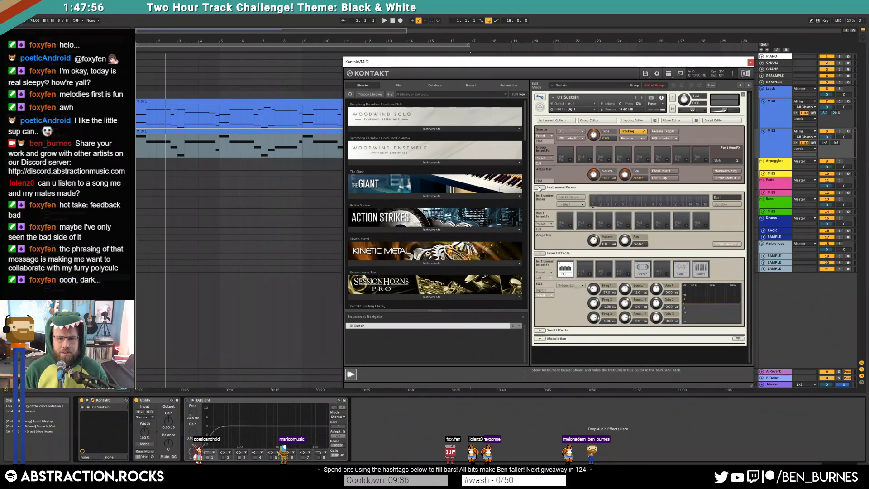
pyautogui.click(540, 188)
pyautogui.click(539, 196)
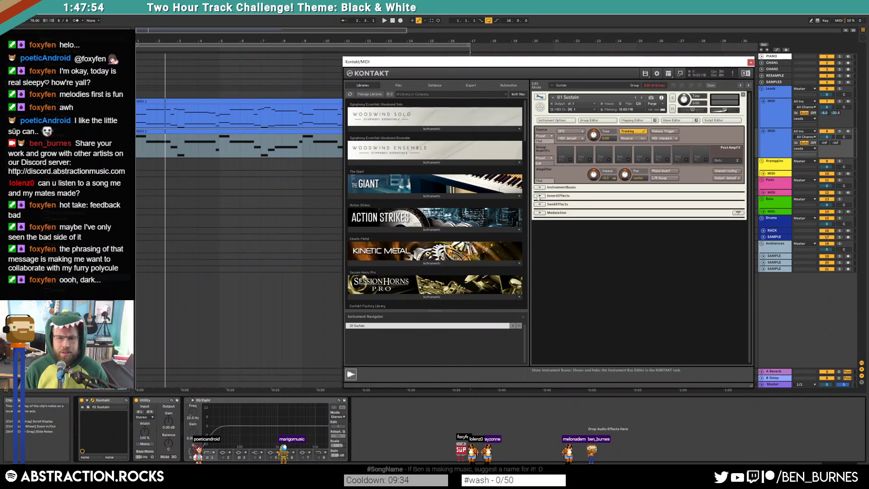
pyautogui.click(539, 213)
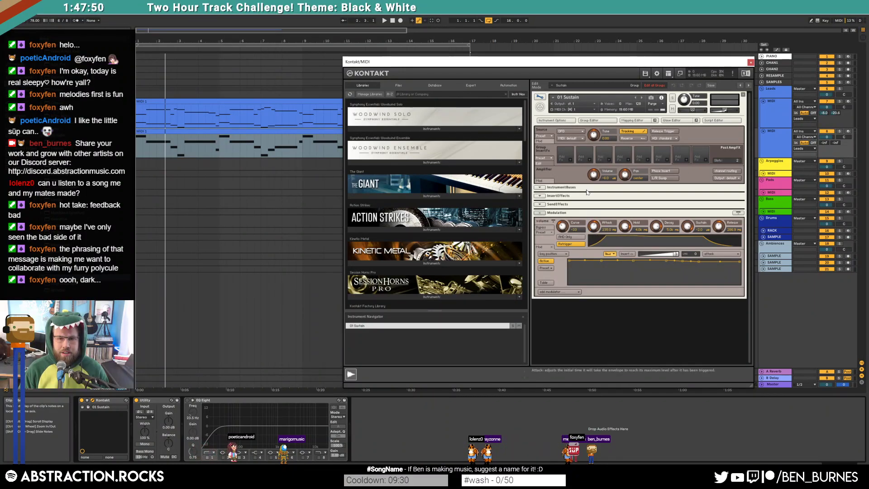
# Play the track while adjusting 01 Sustain's volume envelope, close Kontakt, and look at the strings clip's notes
pyautogui.press('space')
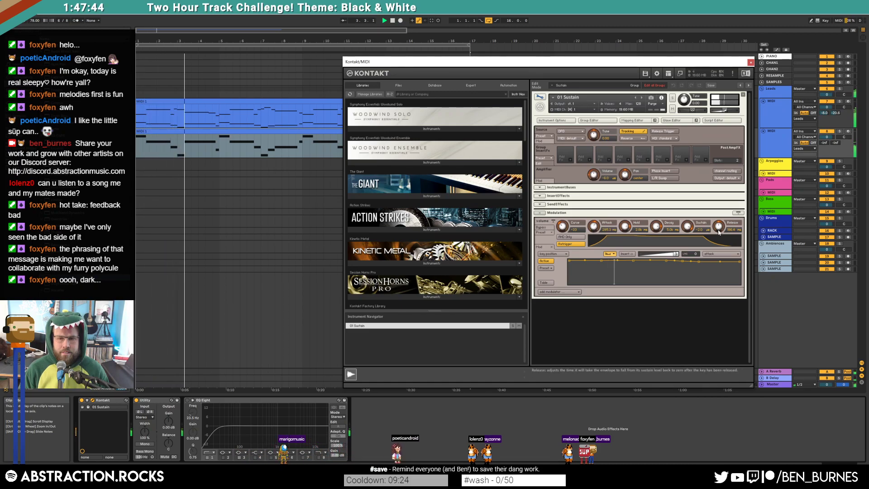
pyautogui.click(751, 62)
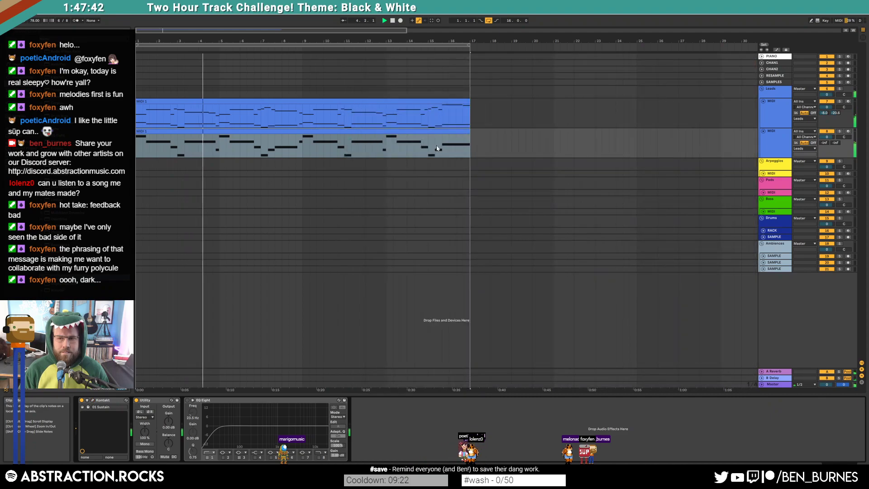
pyautogui.doubleClick(251, 132)
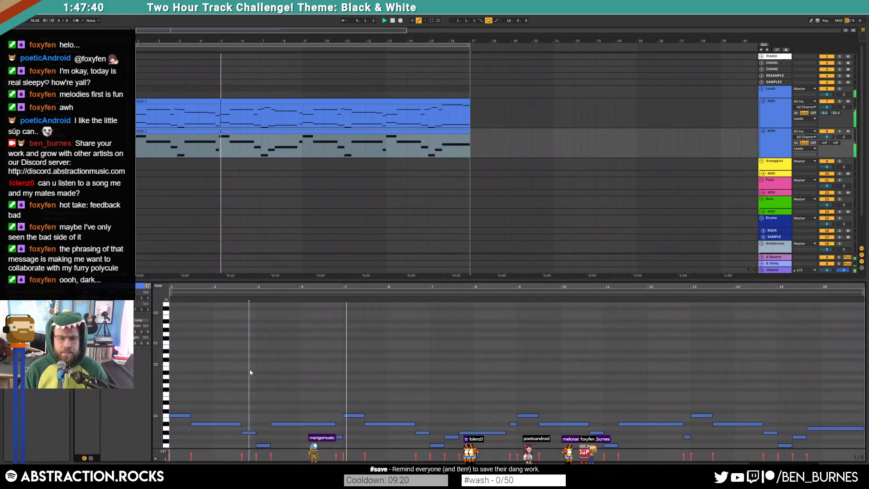
pyautogui.hotkey('shift', 'Tab')
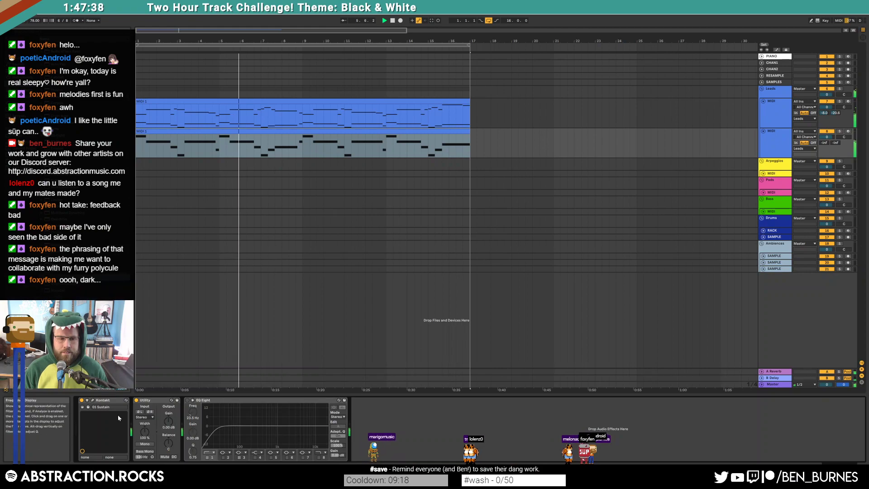
# Readjust the attack of 01 Sustain's volume envelope, stop playback, clear the strings clip's note selection, and close Kontakt
pyautogui.click(93, 401)
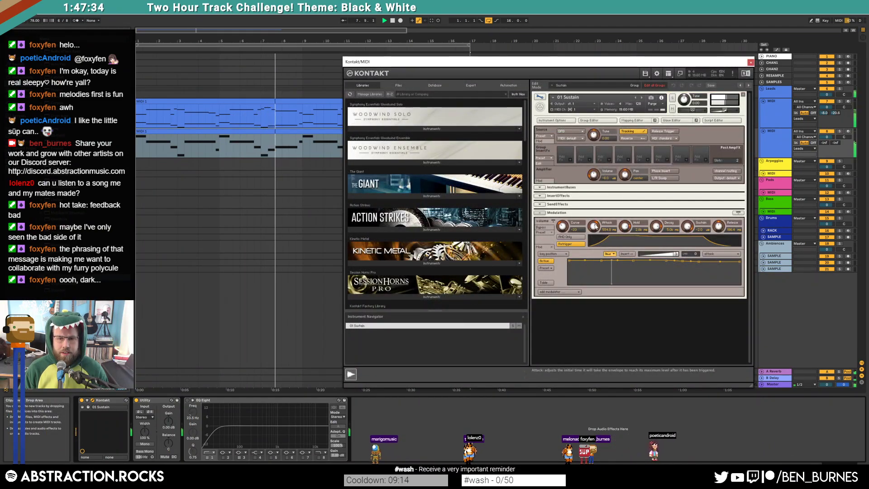
pyautogui.moveTo(595, 226); pyautogui.dragTo(596, 229)
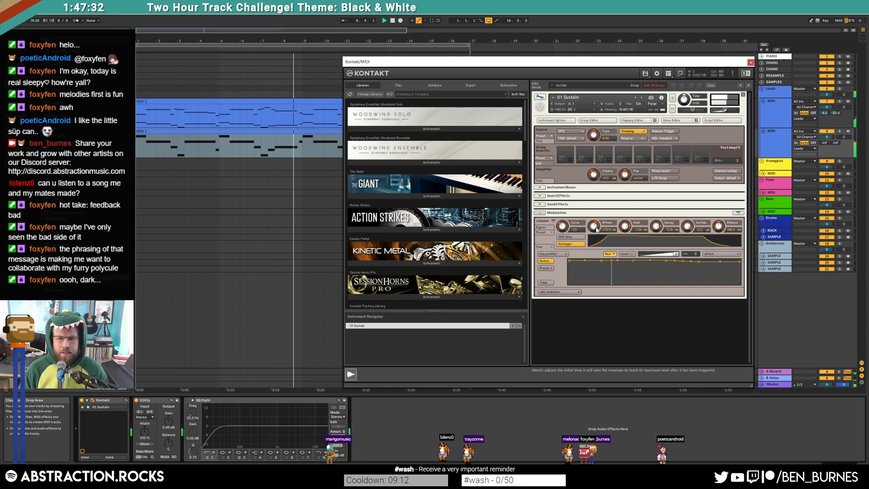
pyautogui.doubleClick(330, 132)
pyautogui.press('space')
pyautogui.click(336, 374)
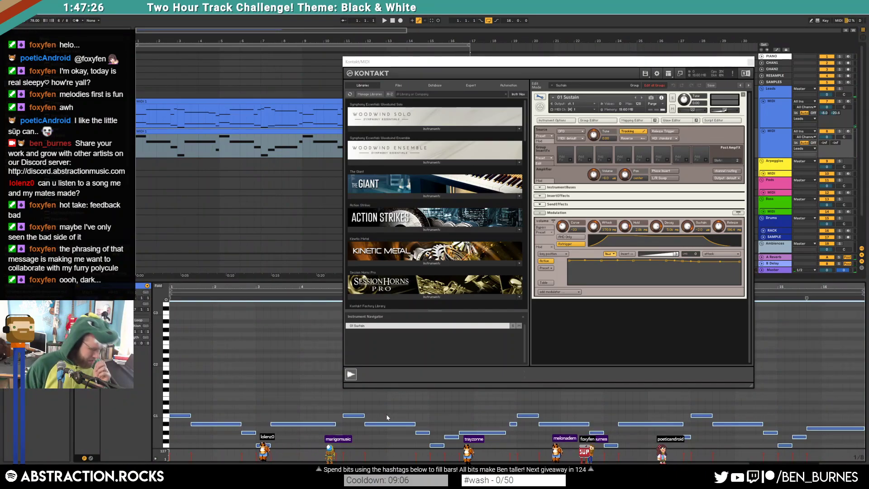
pyautogui.click(299, 365)
pyautogui.click(750, 62)
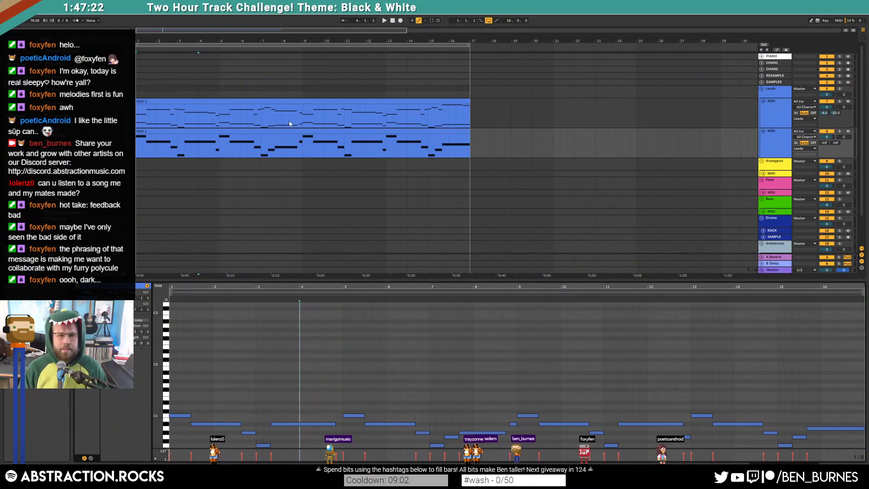
# Inspect the piano clip's low notes, clear their selection, and play the arrangement from the start
pyautogui.click(307, 101)
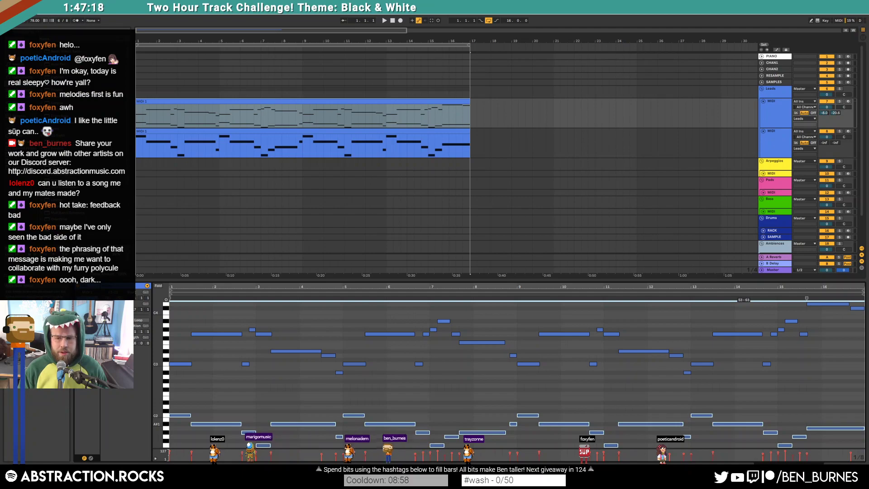
pyautogui.click(735, 400)
pyautogui.press('space')
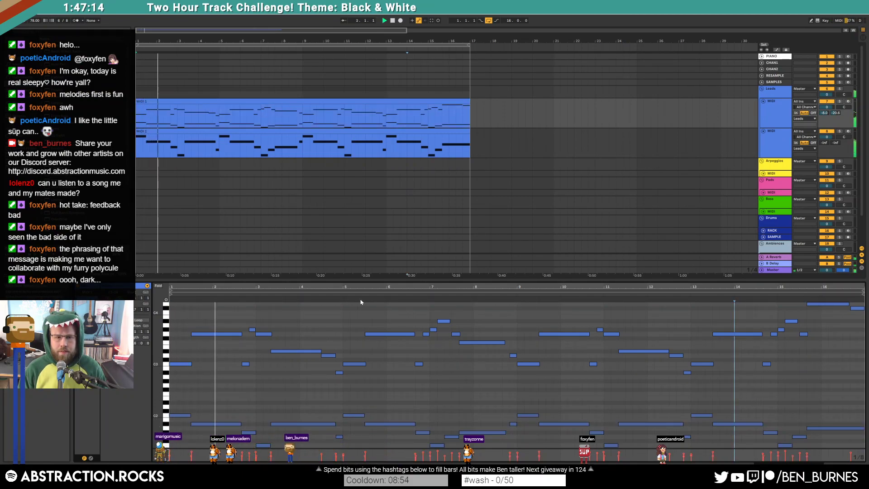
pyautogui.hotkey('shift', 'Tab')
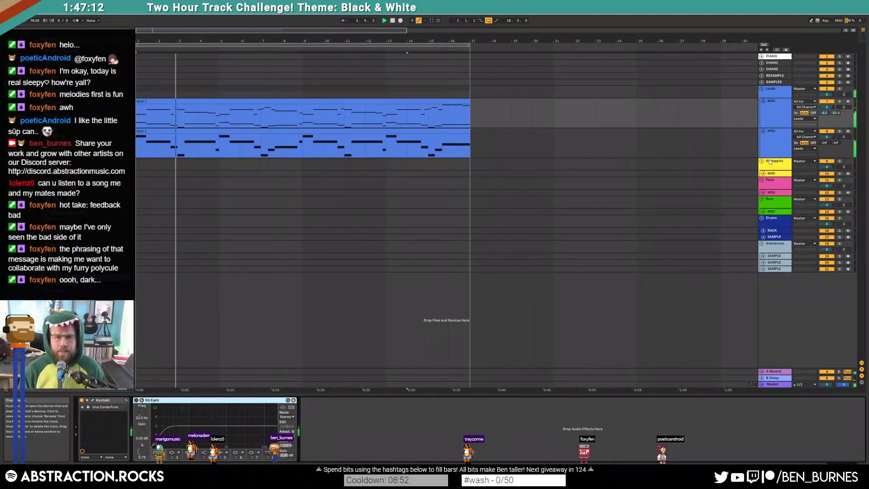
# Reopen the strings track's Kontakt and set 01 Sustain's volume envelope attack to 0.00 ms
pyautogui.click(206, 133)
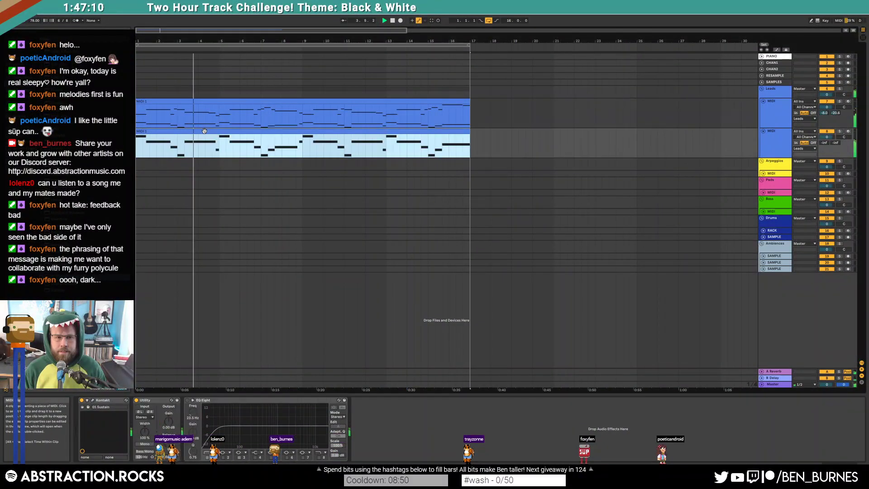
pyautogui.hotkey('shift', 'Tab')
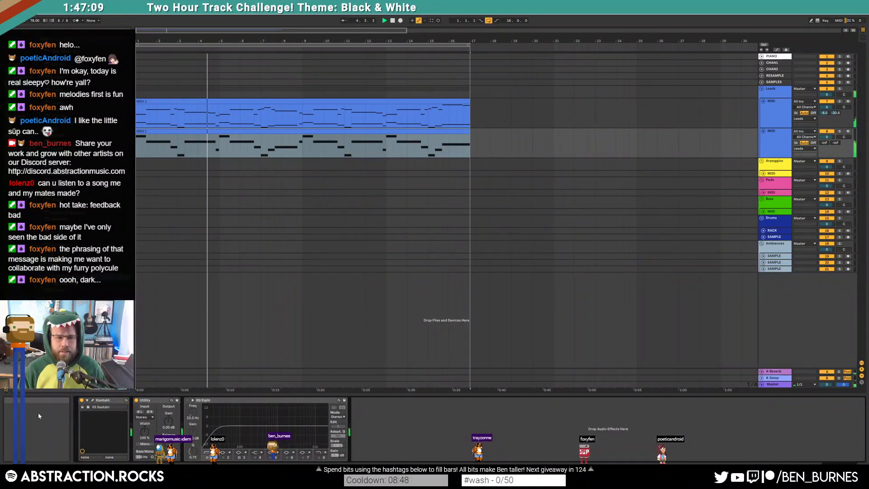
pyautogui.click(92, 400)
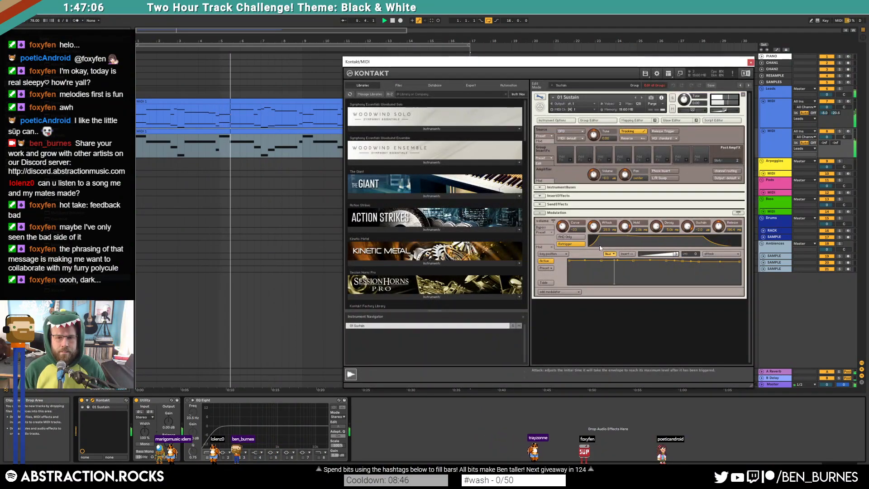
pyautogui.moveTo(602, 263); pyautogui.dragTo(602, 277)
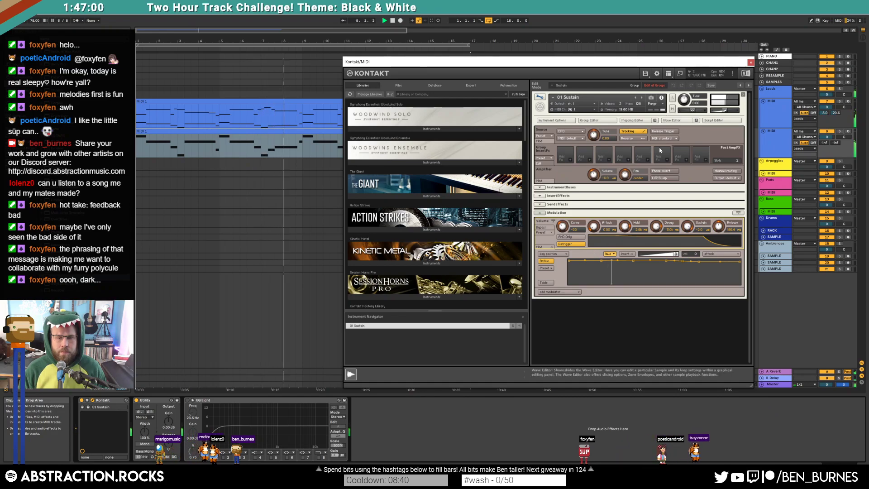
# Close Kontakt and check the strings clip's bass notes while the track plays
pyautogui.click(750, 62)
pyautogui.click(316, 130)
pyautogui.doubleClick(316, 130)
pyautogui.click(479, 432)
pyautogui.click(479, 414)
pyautogui.hotkey('shift', 'Tab')
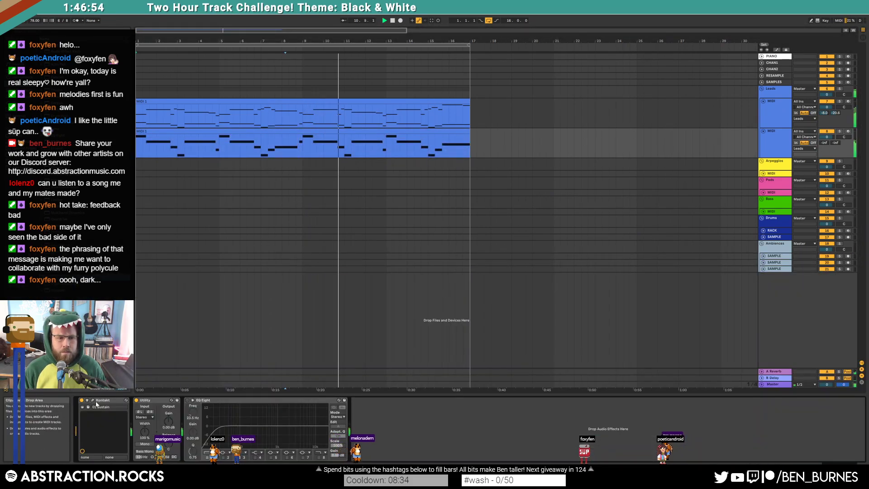
# Lengthen the release of 01 Sustain's volume envelope, raise the strings track's first send, and select the arpeggios MIDI track
pyautogui.click(92, 400)
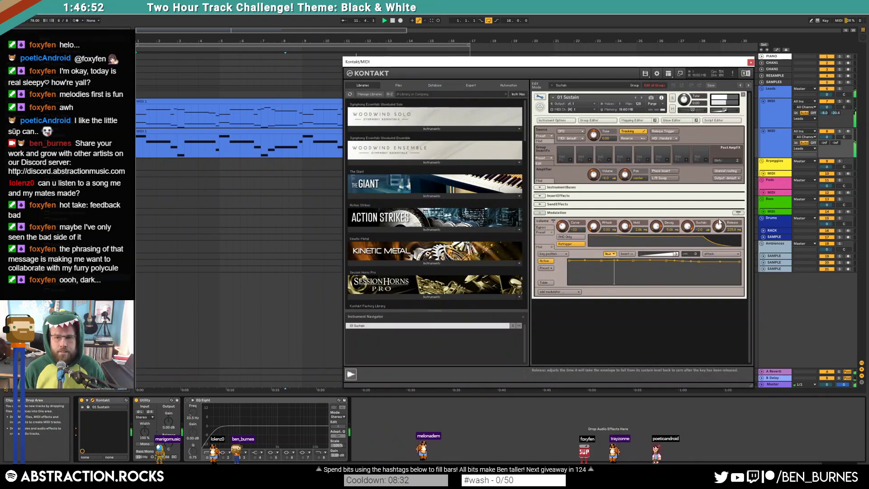
pyautogui.moveTo(717, 215); pyautogui.dragTo(717, 216)
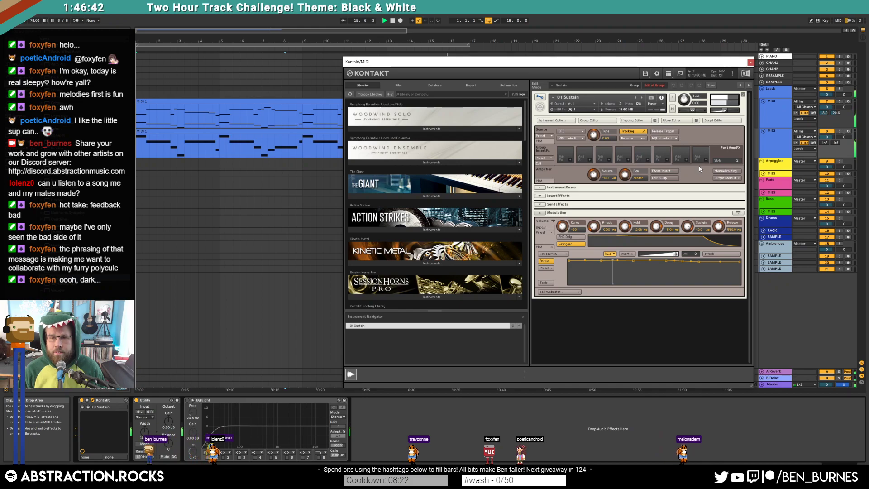
pyautogui.click(750, 62)
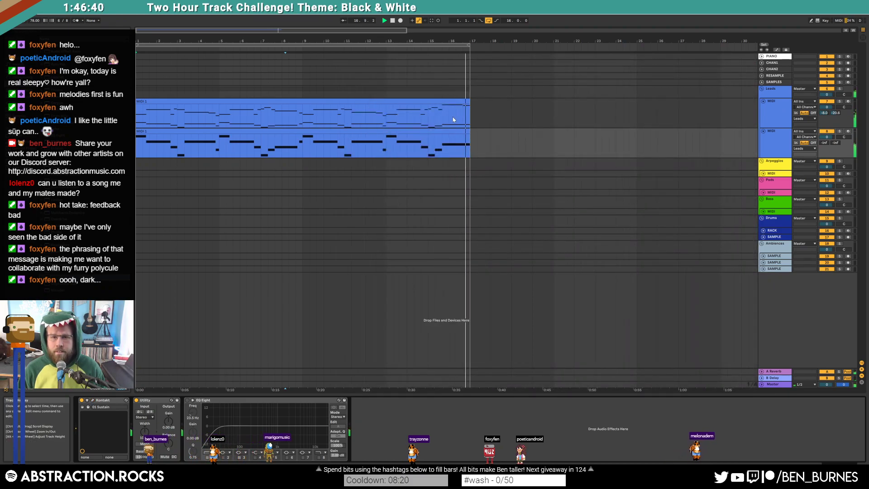
pyautogui.click(770, 174)
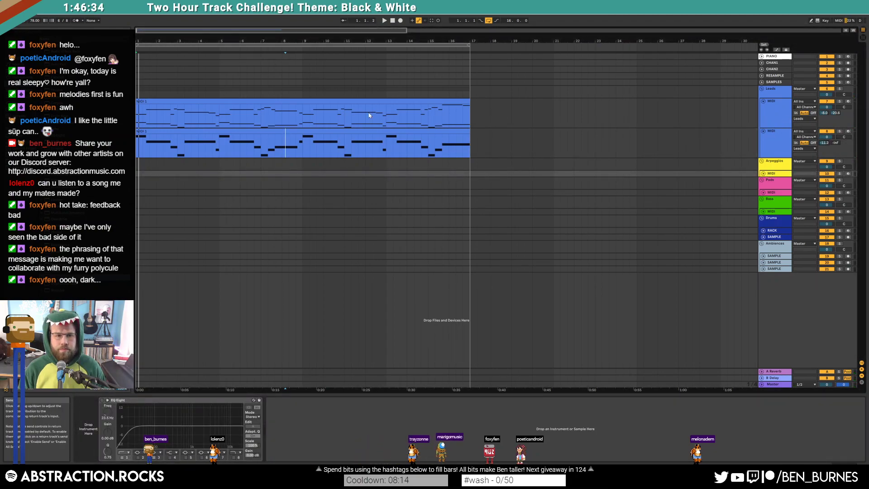
# Reopen the piano clip, examine its final melody note, and listen to the part up to bar 10
pyautogui.doubleClick(449, 102)
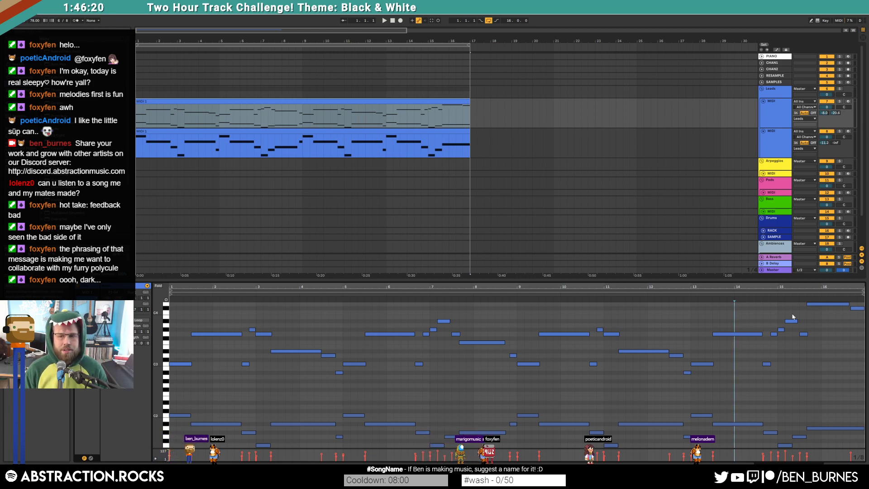
pyautogui.click(856, 308)
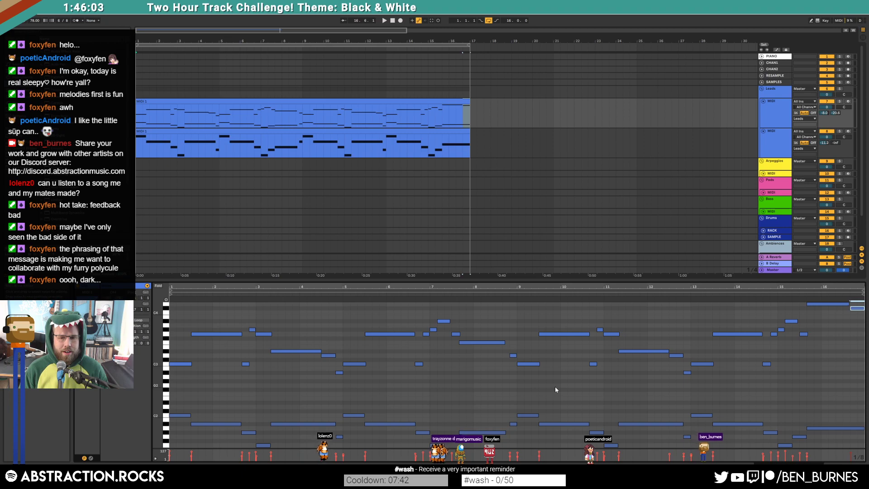
pyautogui.press('space')
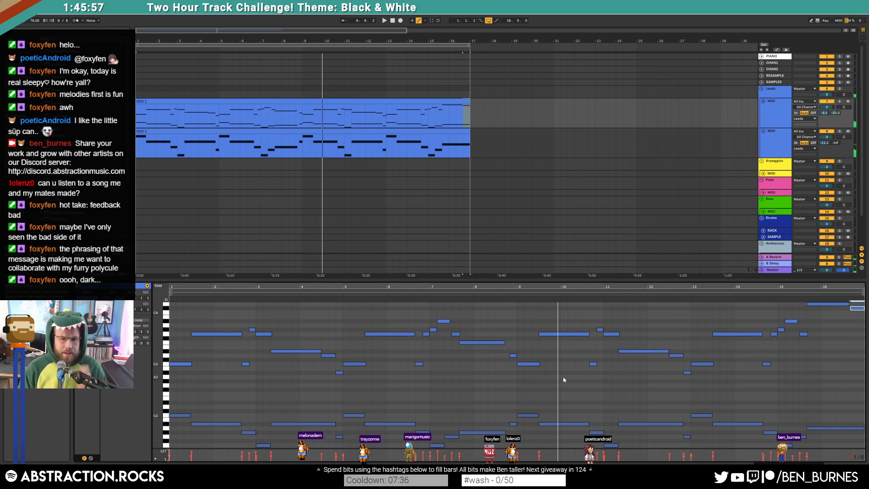
# Add G#2 and A#2 notes in bar 10 of the piano clip and shorten the long melody note above them
pyautogui.moveTo(562, 381); pyautogui.dragTo(576, 380)
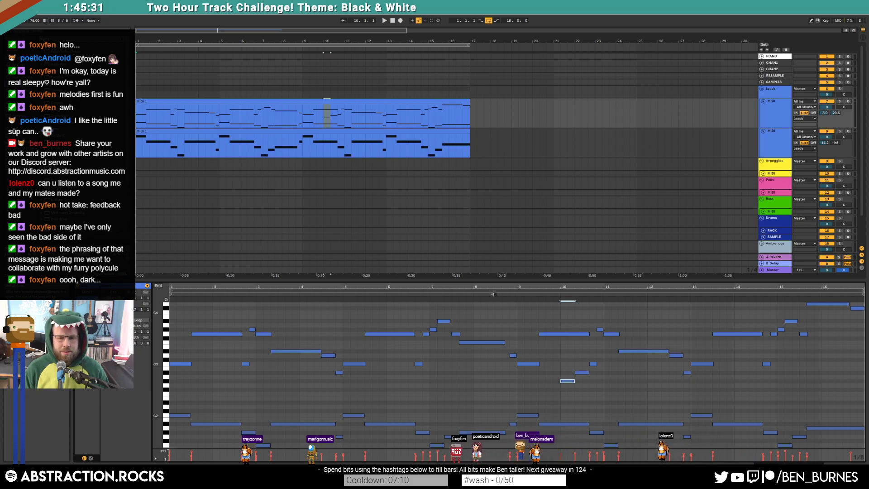
pyautogui.click(587, 334)
pyautogui.moveTo(588, 333); pyautogui.dragTo(582, 334)
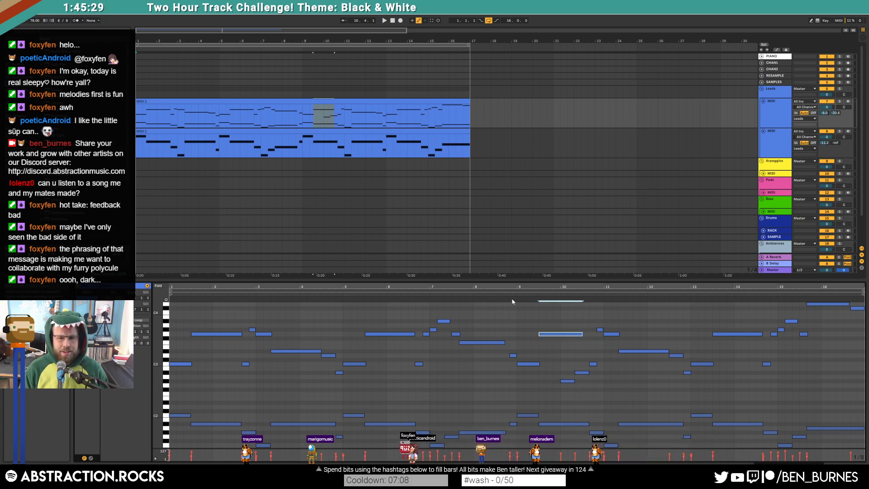
# Play from around bar 8 and shorten the two added bar 10 notes so they follow each other closely, then stop
pyautogui.click(493, 295)
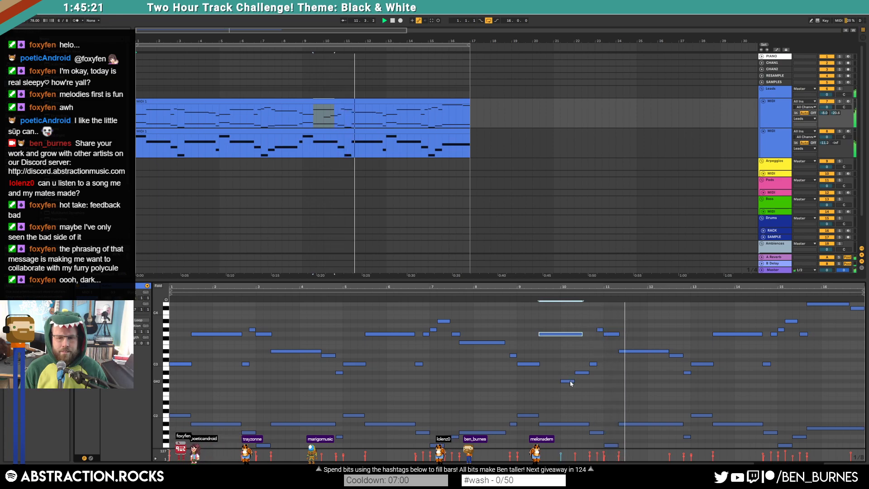
pyautogui.moveTo(574, 381); pyautogui.dragTo(582, 372)
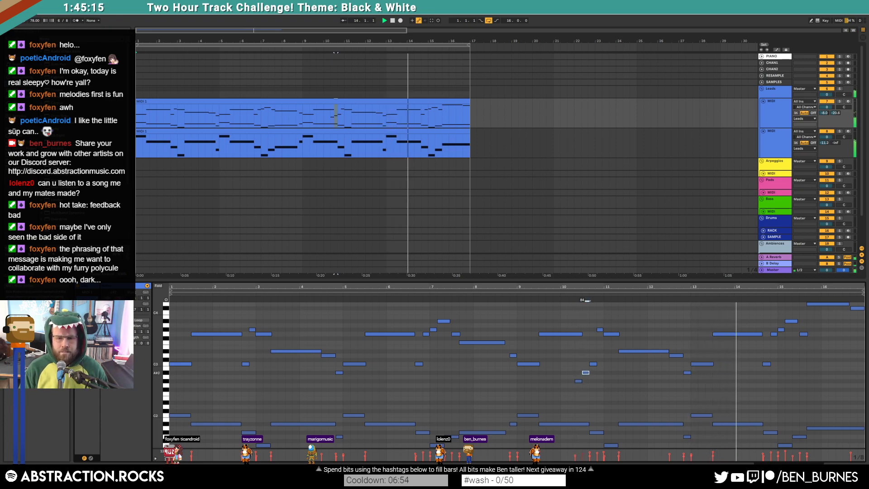
pyautogui.press('space')
# Raise the lower of the two added bar 10 notes by one semitone and play the passage back
pyautogui.click(579, 369)
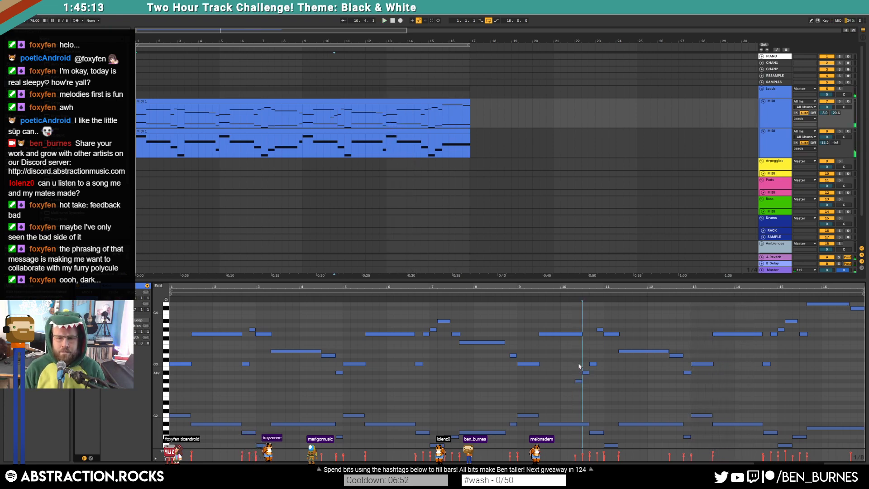
pyautogui.click(577, 382)
pyautogui.press('Up')
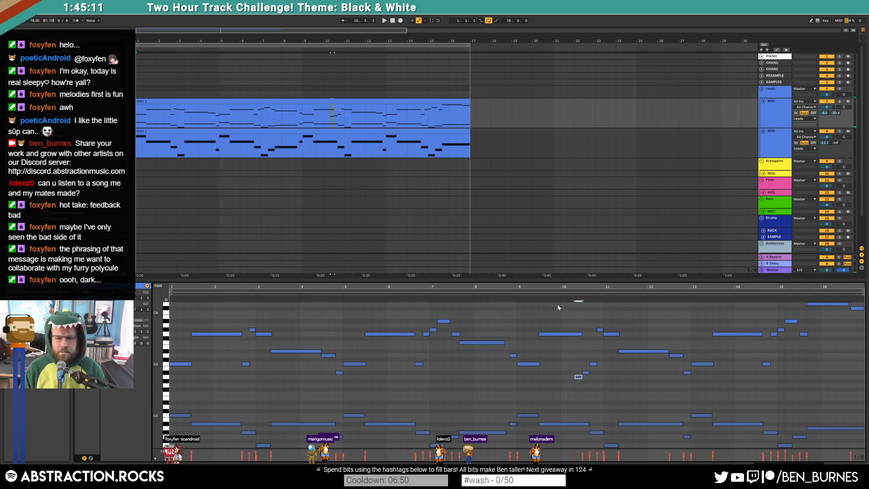
pyautogui.click(536, 297)
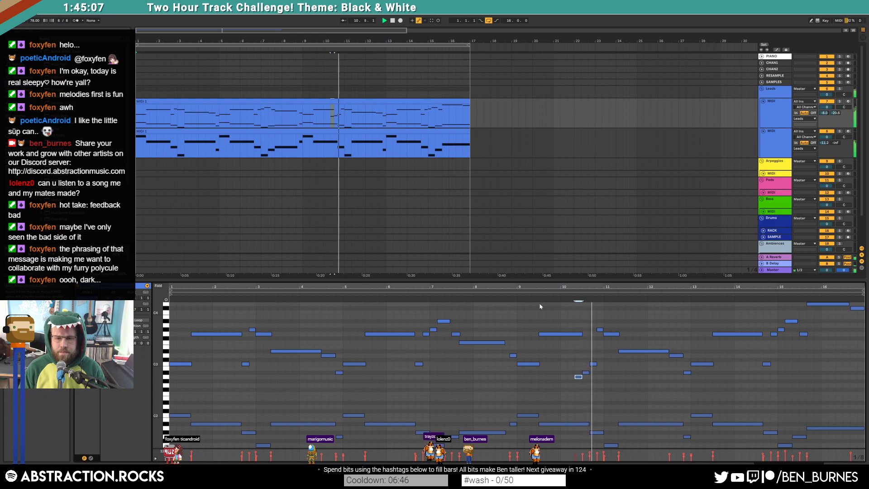
# Shorten the G3 melody note in bar 11, add a short F3 note after it, and lengthen the low note in bar 15
pyautogui.moveTo(618, 334); pyautogui.dragTo(611, 335)
pyautogui.doubleClick(614, 342)
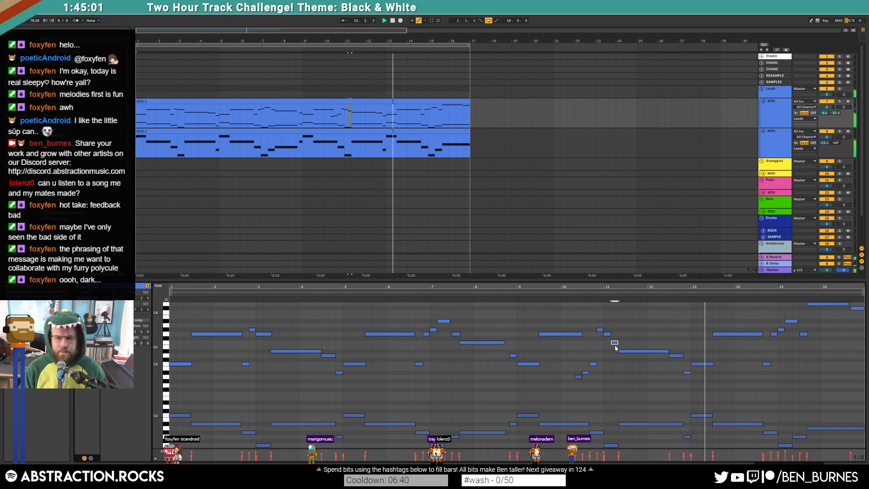
pyautogui.click(608, 334)
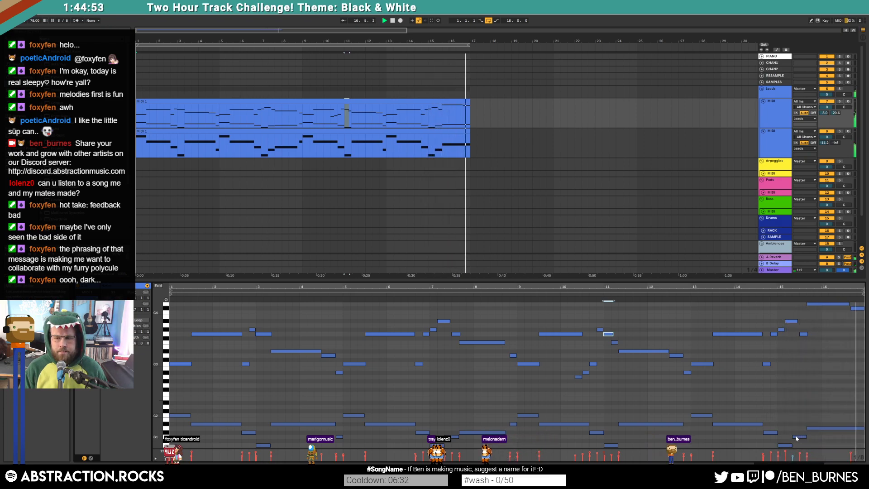
pyautogui.moveTo(792, 436); pyautogui.dragTo(800, 445)
pyautogui.press('Up')
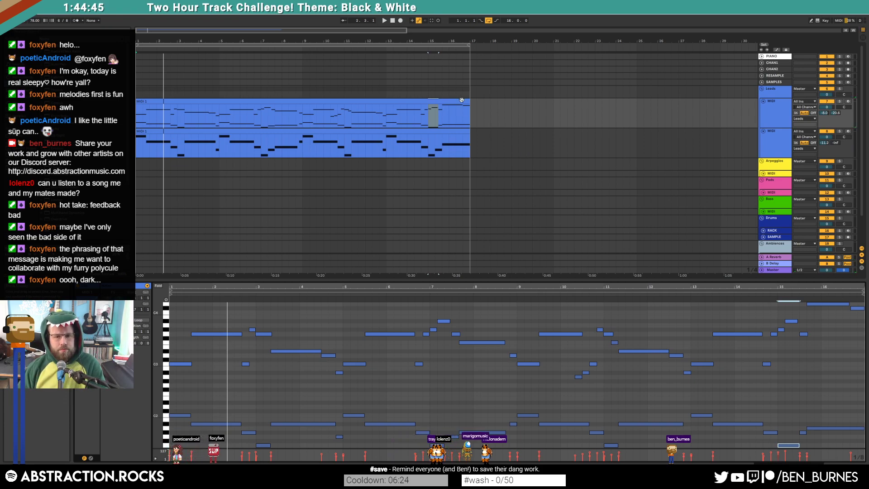
# Stop playback and duplicate both the bass clip and the piano clip directly after the originals, starting at bar 17
pyautogui.click(459, 133)
pyautogui.press('space')
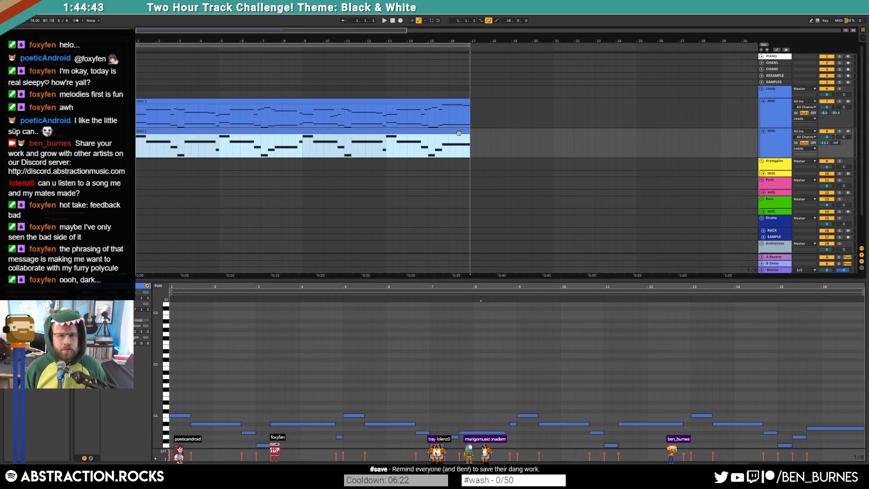
pyautogui.hotkey('ctrl', 'd')
pyautogui.click(273, 102)
pyautogui.hotkey('ctrl', 'd')
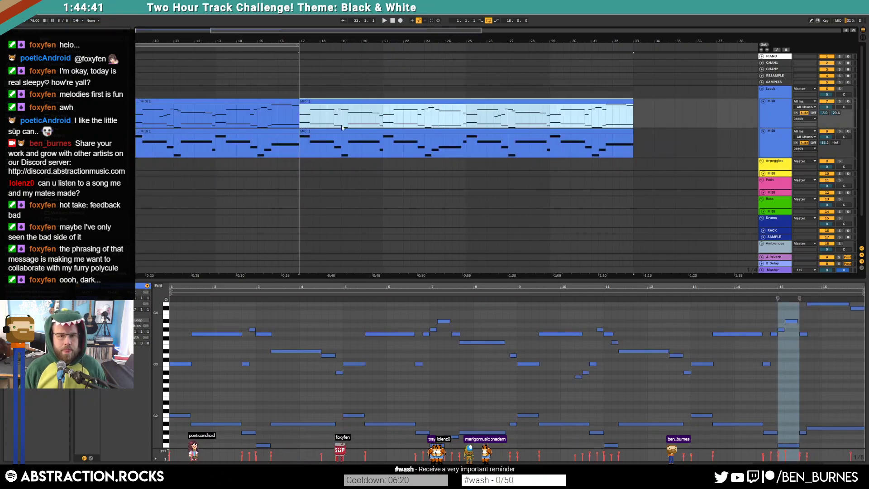
# Turn the duplicated piano clip's opening low notes into short C2-G2-A#2 and A#1-G2-A#2 figures, repeating the second figure once
pyautogui.doubleClick(370, 100)
pyautogui.click(212, 392)
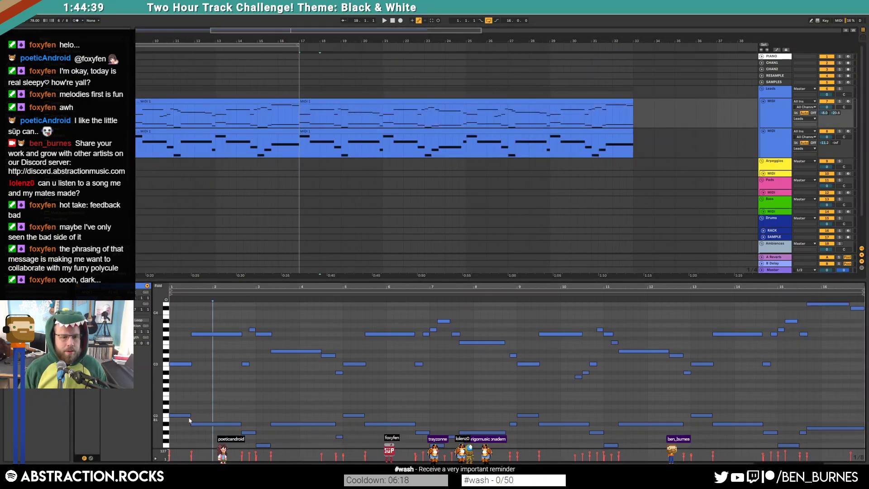
pyautogui.moveTo(189, 415); pyautogui.dragTo(176, 415)
pyautogui.doubleClick(179, 385)
pyautogui.doubleClick(187, 372)
pyautogui.doubleClick(194, 424)
pyautogui.doubleClick(201, 385)
pyautogui.doubleClick(209, 372)
pyautogui.click(201, 385)
pyautogui.hotkey('ctrl', 'd')
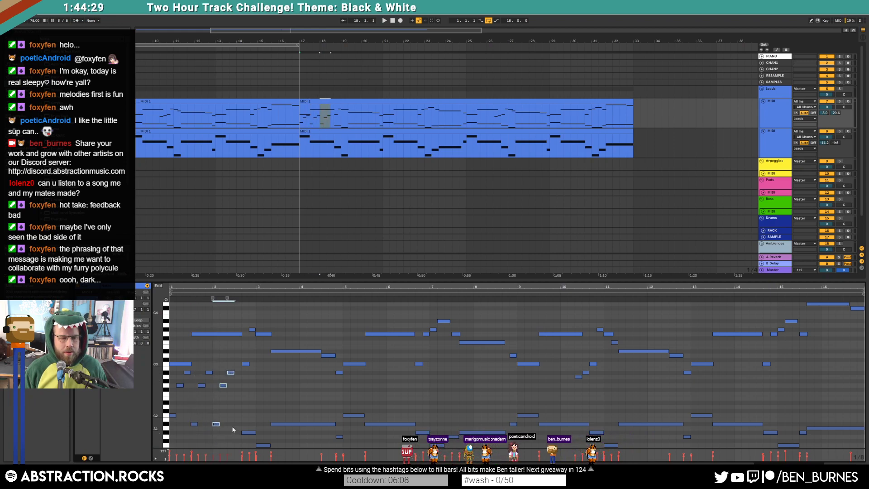
# Add short D2 and G#2 notes towards the end of bar 2 and shorten the low note that opens bar 3
pyautogui.doubleClick(236, 406)
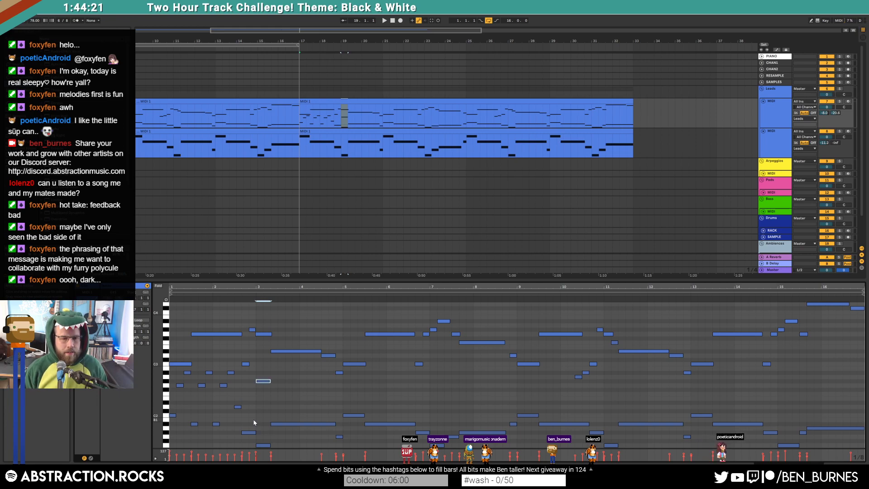
pyautogui.press('space')
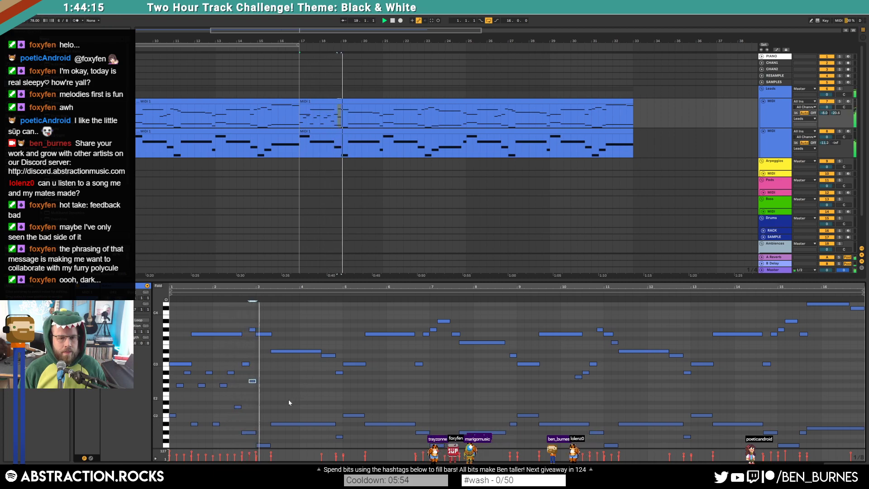
pyautogui.click(270, 445)
pyautogui.moveTo(270, 445); pyautogui.dragTo(264, 446)
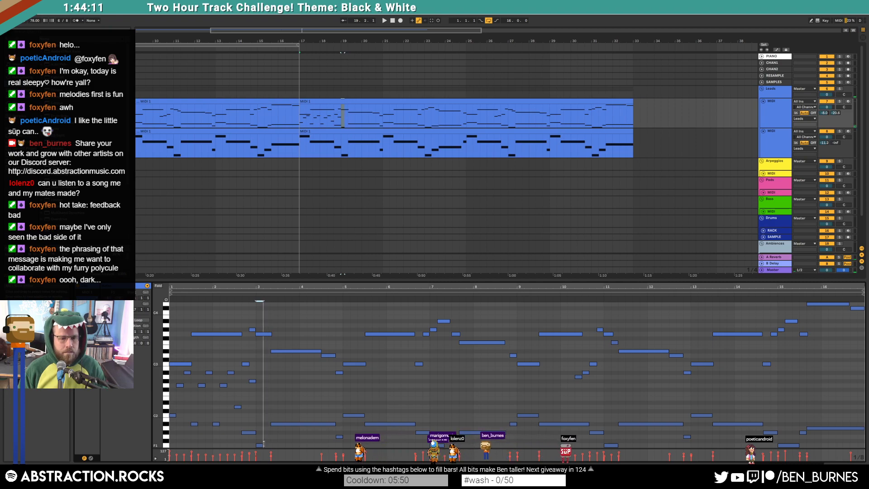
# Raise the shortened low note in bar 3 nine semitones to D2 and add a short C2 note right after it
pyautogui.press('Up')
pyautogui.press('Up')
pyautogui.press('Up')
pyautogui.press('Up')
pyautogui.press('Up')
pyautogui.press('Up')
pyautogui.press('Up')
pyautogui.press('Up')
pyautogui.press('Up')
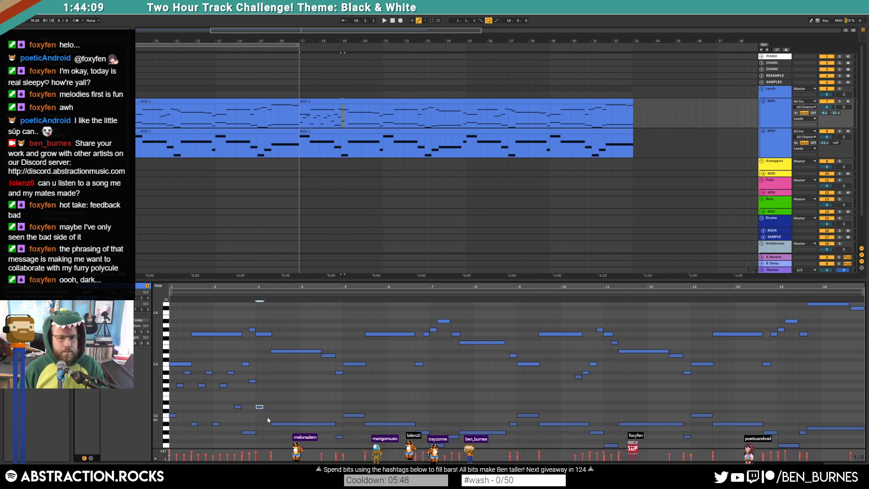
pyautogui.click(266, 418)
pyautogui.click(259, 406)
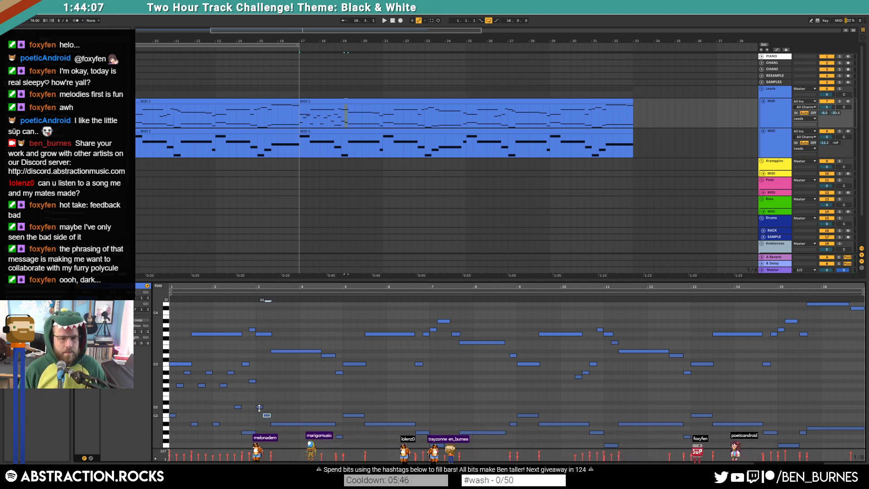
pyautogui.click(285, 391)
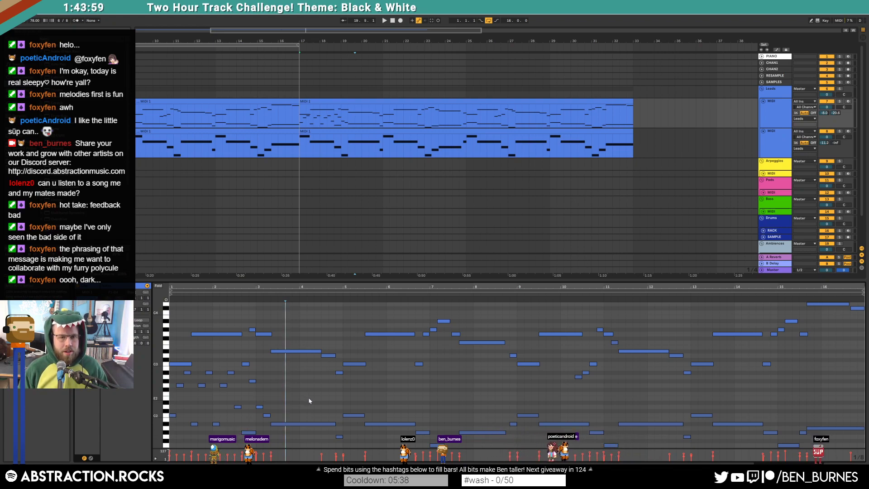
# Shorten the low note at the end of bar 2 so it matches the length of the surrounding short notes
pyautogui.click(247, 432)
pyautogui.hotkey('ctrl', 'z')
pyautogui.moveTo(256, 433); pyautogui.dragTo(248, 432)
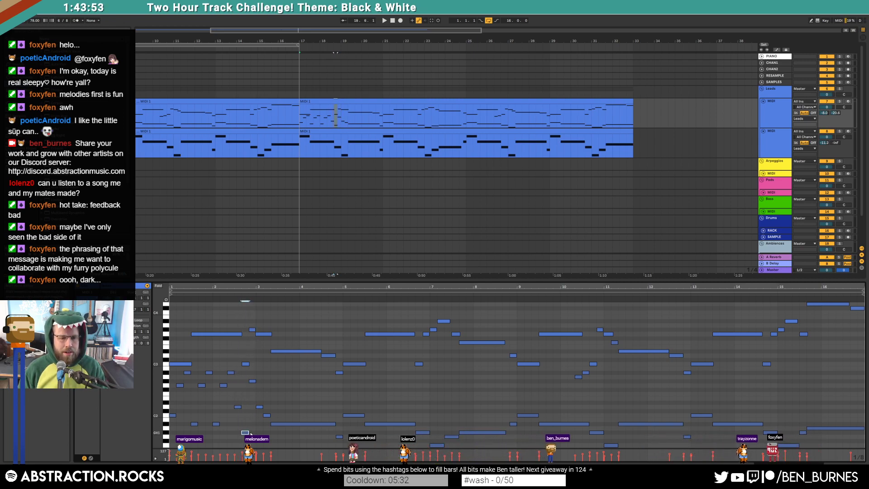
pyautogui.click(250, 415)
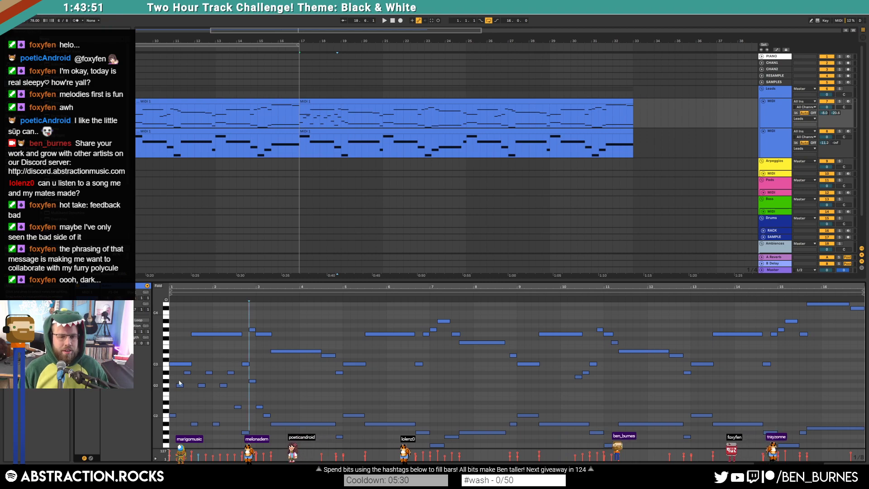
# Check the new arpeggio notes by selecting them and playing the duplicated section from its start into bar 3
pyautogui.moveTo(171, 373); pyautogui.dragTo(270, 434)
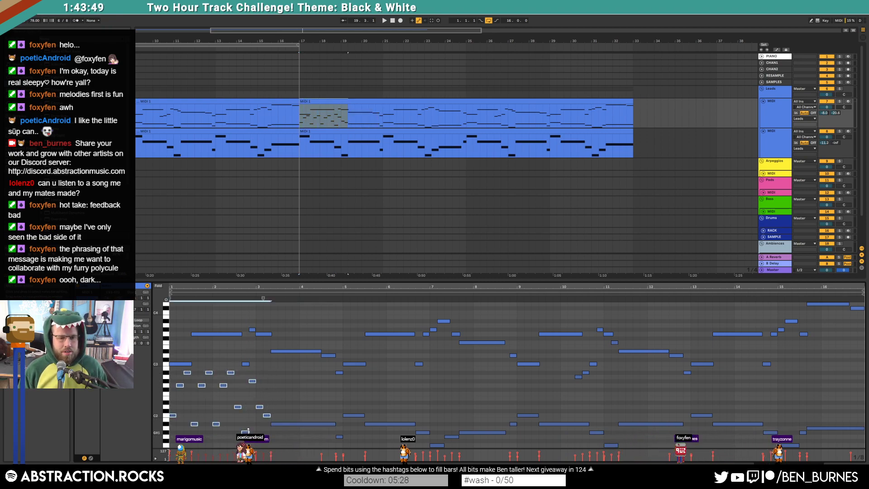
pyautogui.click(259, 406)
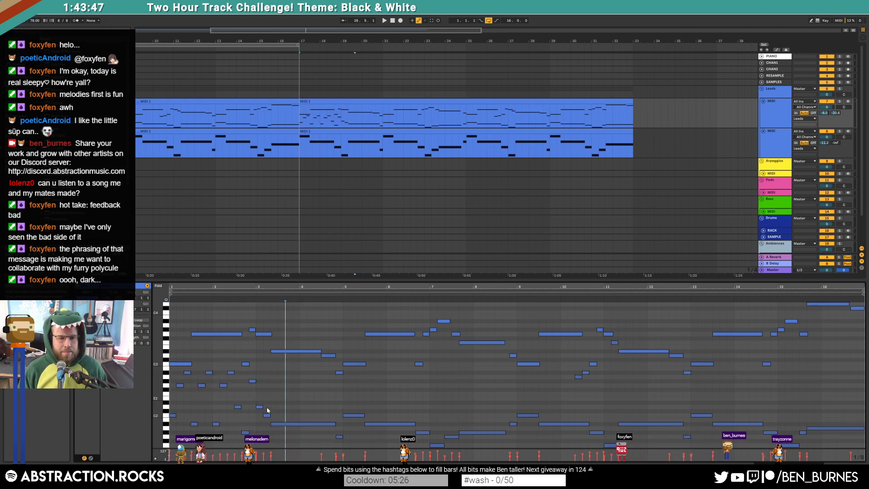
pyautogui.click(260, 407)
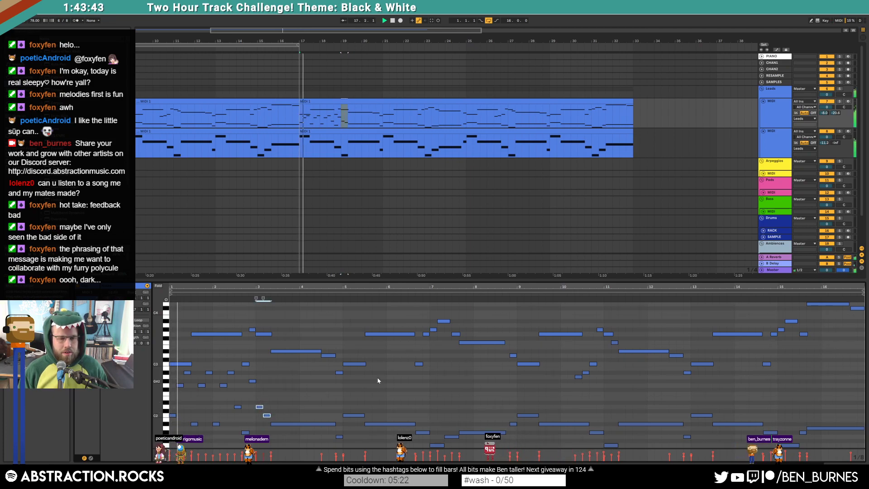
pyautogui.press('space')
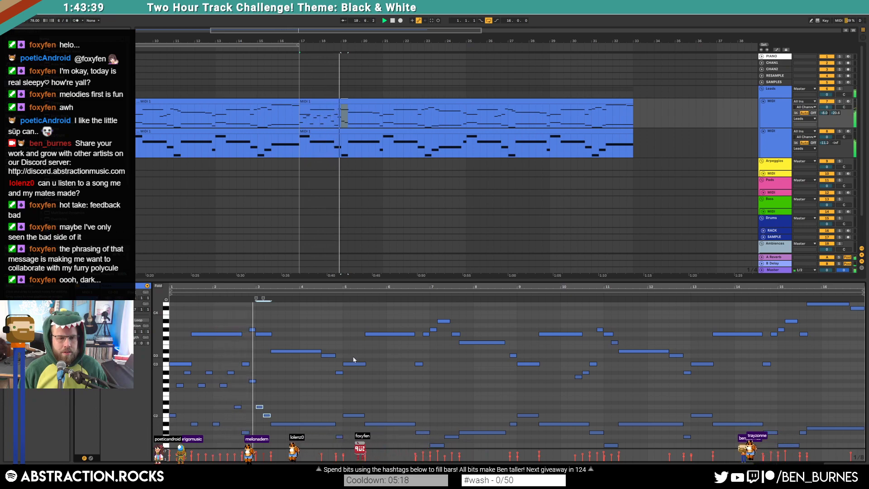
pyautogui.press('space')
# Raise the two short arpeggio notes in bar 3 to F2 and D#2, listening to the passage while adjusting them
pyautogui.click(259, 410)
pyautogui.click(260, 407)
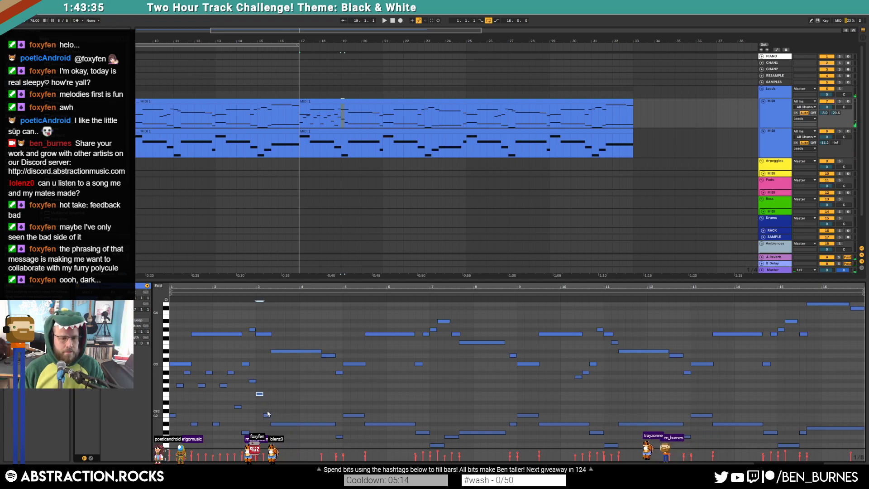
pyautogui.moveTo(267, 415); pyautogui.dragTo(267, 407)
pyautogui.click(239, 294)
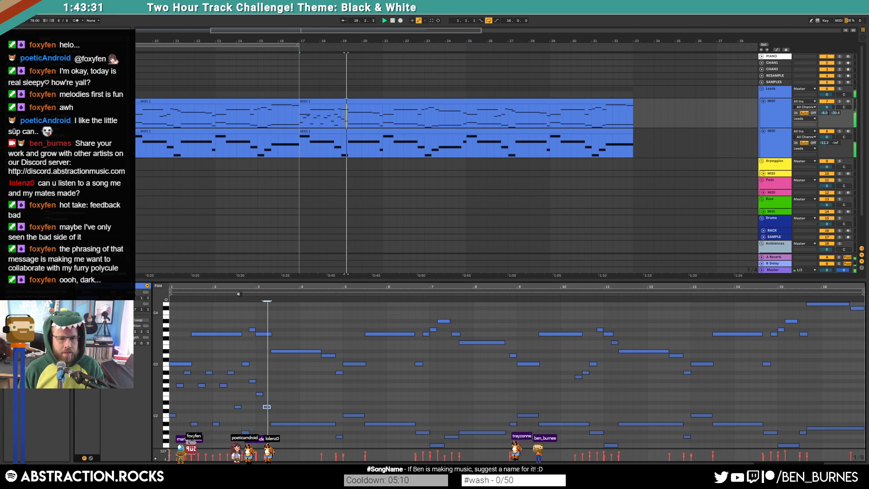
pyautogui.press('Up')
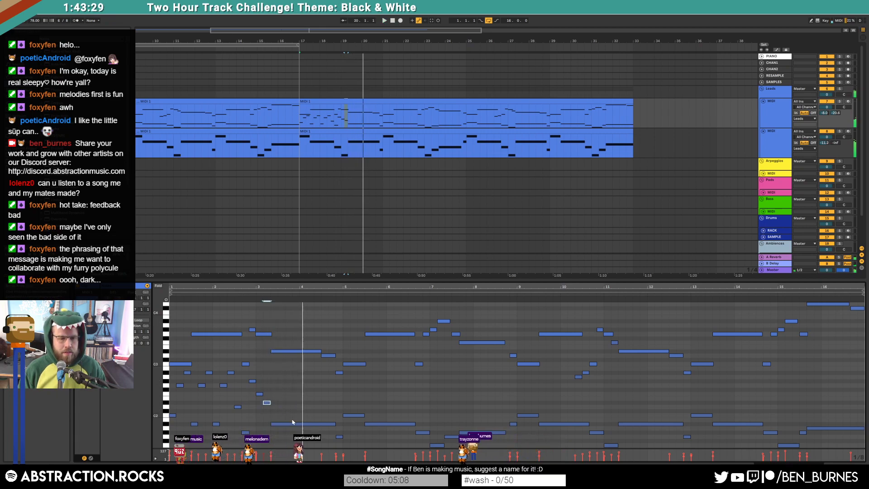
# Shorten the long A#1 note in bar 3, follow it with short D2 and A#2 notes, repeat the figure twice, and end on another A#2
pyautogui.moveTo(336, 424); pyautogui.dragTo(278, 426)
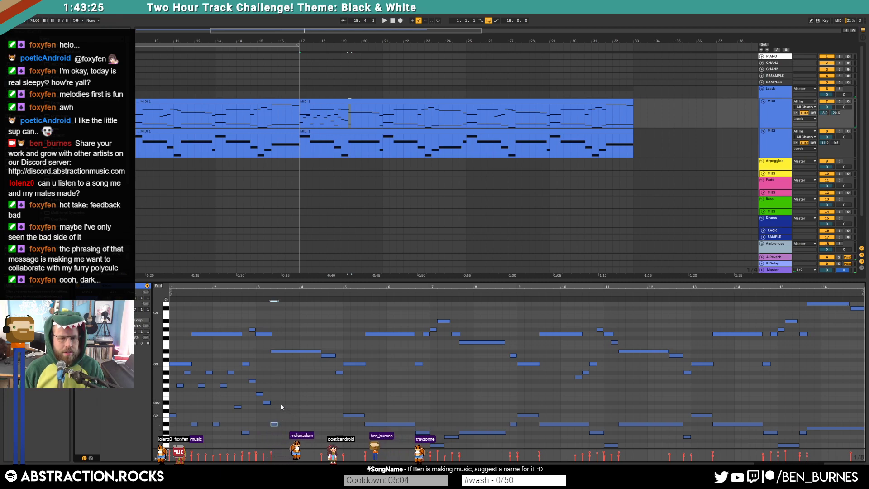
pyautogui.doubleClick(280, 405)
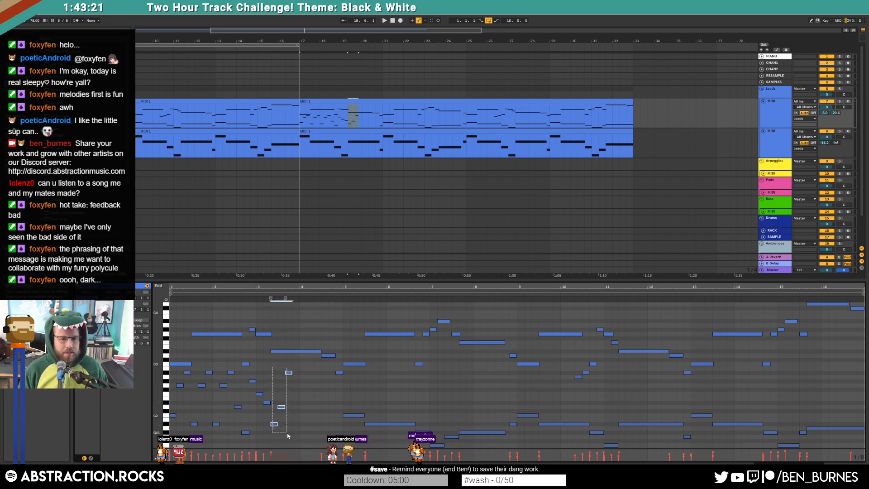
pyautogui.hotkey('ctrl', 'd')
pyautogui.hotkey('ctrl', 'd')
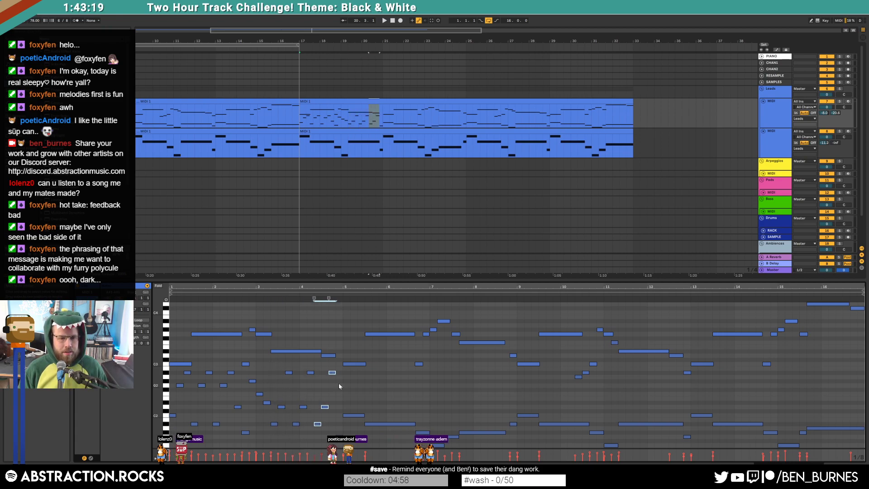
pyautogui.click(338, 383)
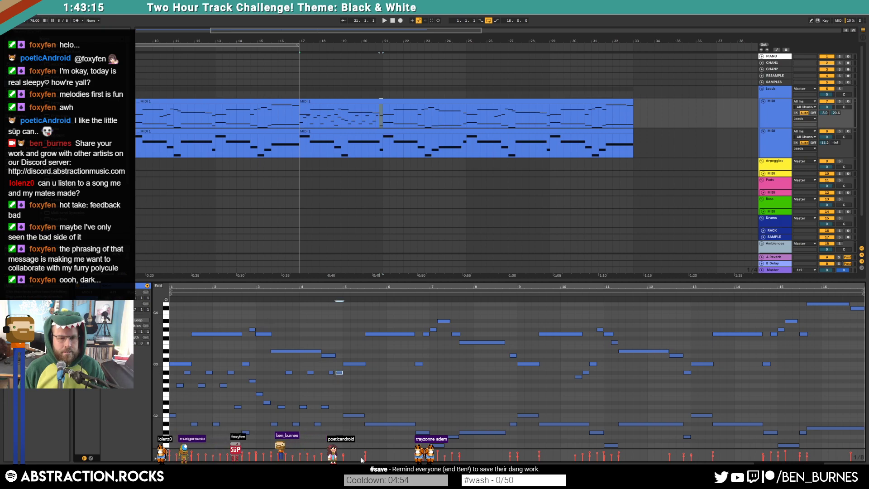
# Play the passage through bar 4 and raise the first two D2 notes of the repeated figure to D#2
pyautogui.press('space')
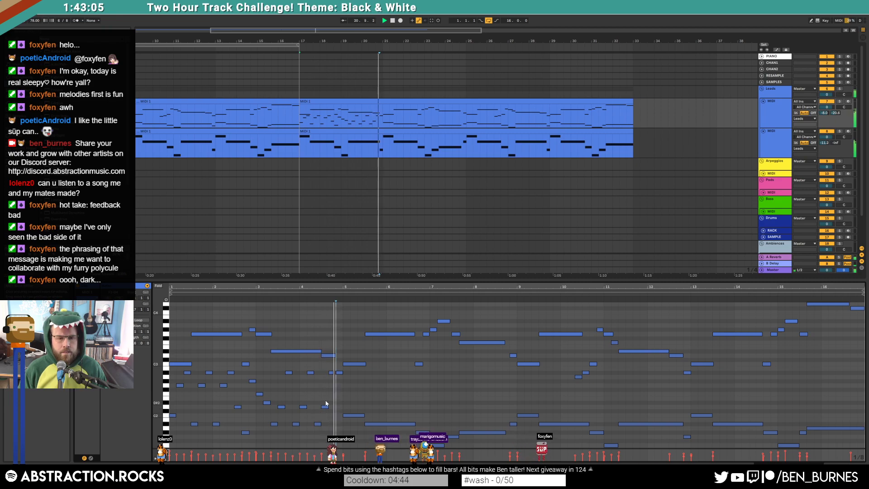
pyautogui.press('space')
pyautogui.moveTo(280, 398); pyautogui.dragTo(301, 412)
pyautogui.click(338, 372)
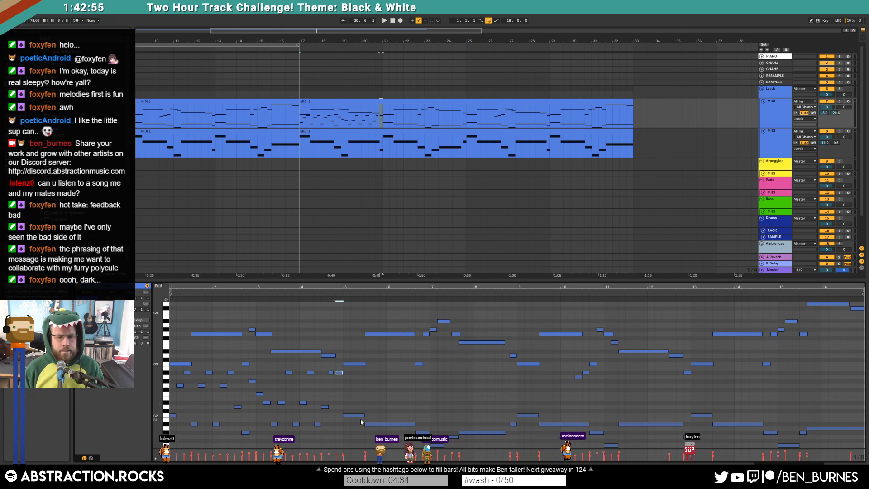
# Shorten the last melody note in bar 4 and delete the first of the two adjacent A#2 notes ending that bar
pyautogui.moveTo(335, 356); pyautogui.dragTo(328, 355)
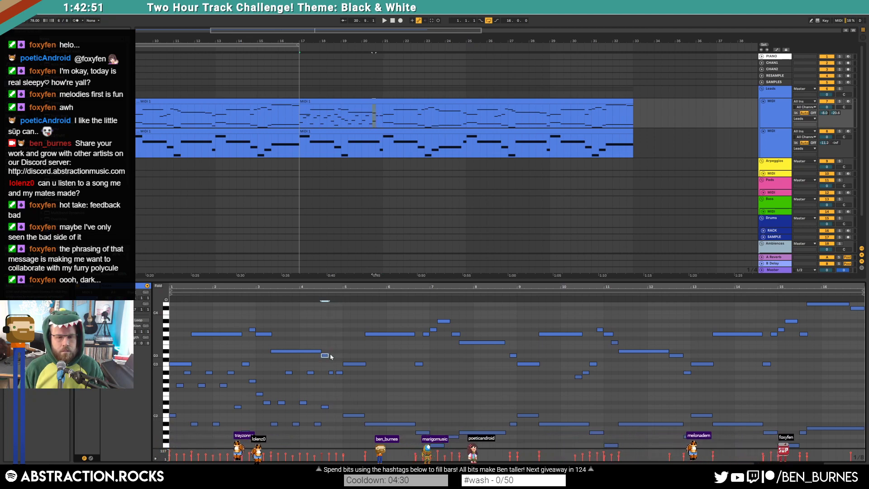
pyautogui.click(330, 376)
pyautogui.doubleClick(331, 375)
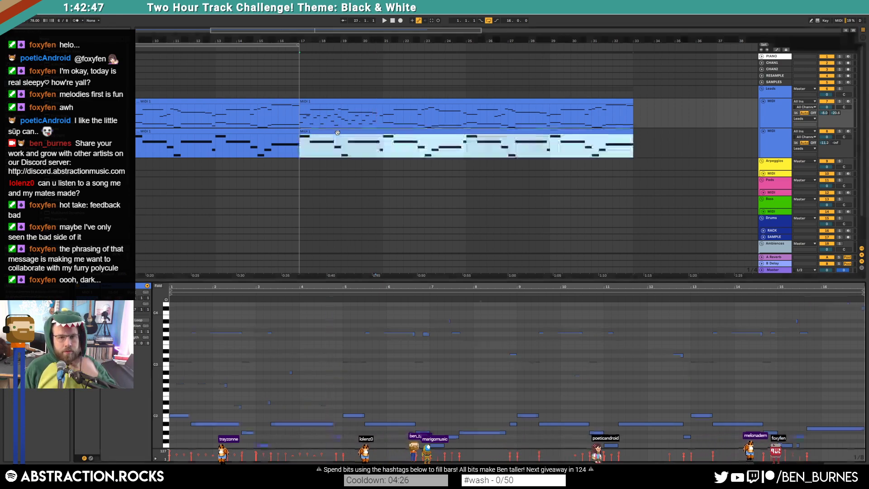
# Shorten the long bass note across bars 3 and 4 of the duplicated bass clip to leave a rest, and play the passage
pyautogui.moveTo(348, 143); pyautogui.dragTo(380, 142)
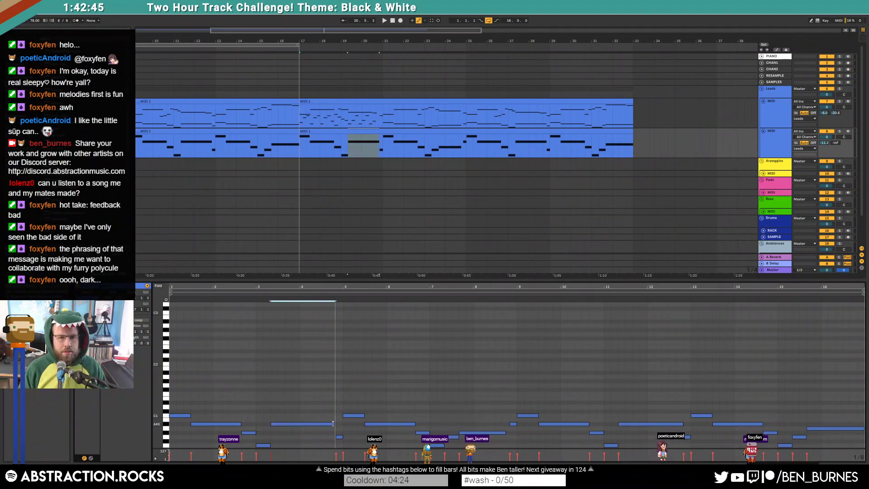
pyautogui.moveTo(332, 424); pyautogui.dragTo(331, 424)
pyautogui.press('space')
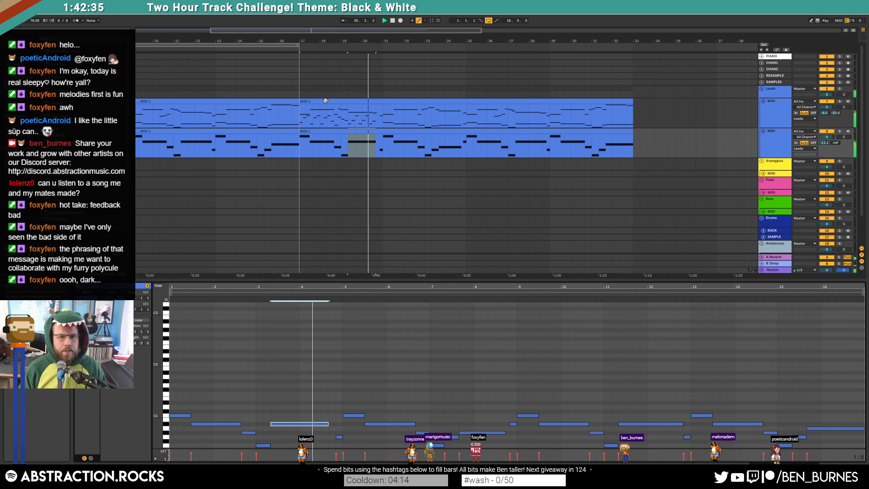
pyautogui.press('space')
# Insert a new MIDI track below the bass track in the Leads group, then unfold the Arpeggios MIDI track and show its devices
pyautogui.click(378, 340)
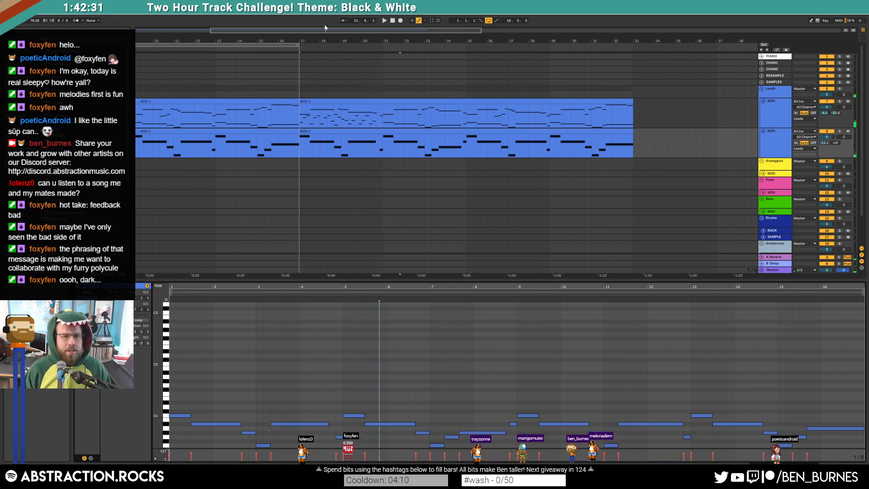
pyautogui.moveTo(325, 30); pyautogui.dragTo(274, 23)
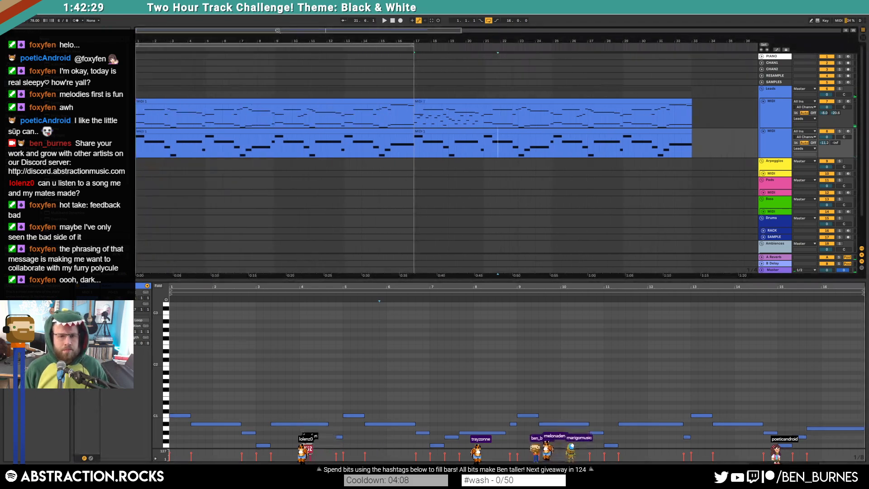
pyautogui.click(463, 110)
pyautogui.click(782, 144)
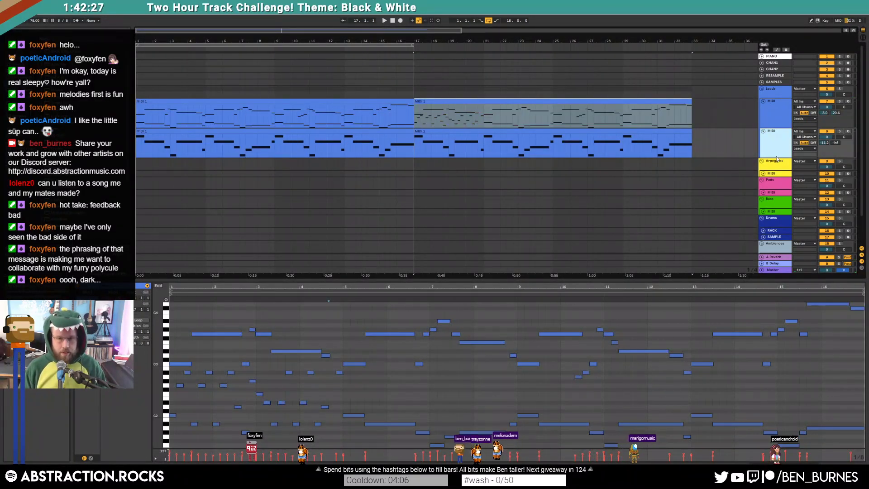
pyautogui.hotkey('ctrl', 'shift', 't')
pyautogui.click(763, 180)
pyautogui.hotkey('shift', 'Tab')
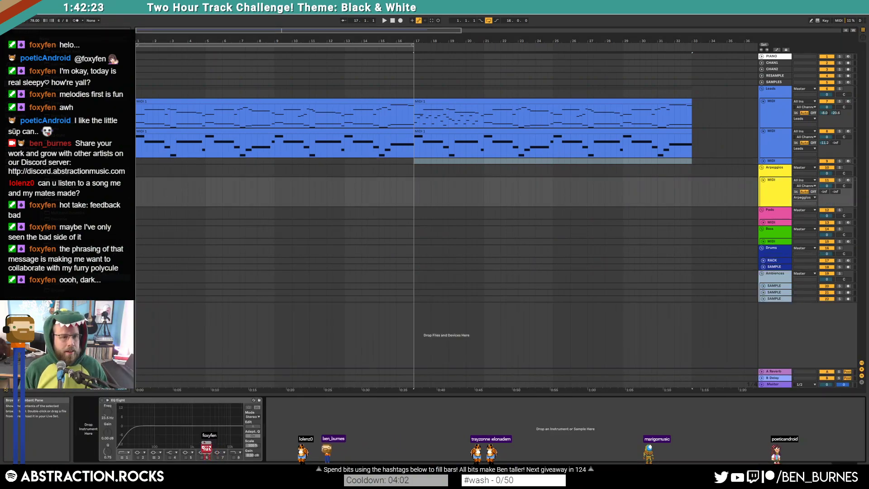
# Add Kontakt to the Arpeggios MIDI track and load the 08 Pizzicato instrument from the Session Strings library
pyautogui.moveTo(77, 142); pyautogui.dragTo(84, 438)
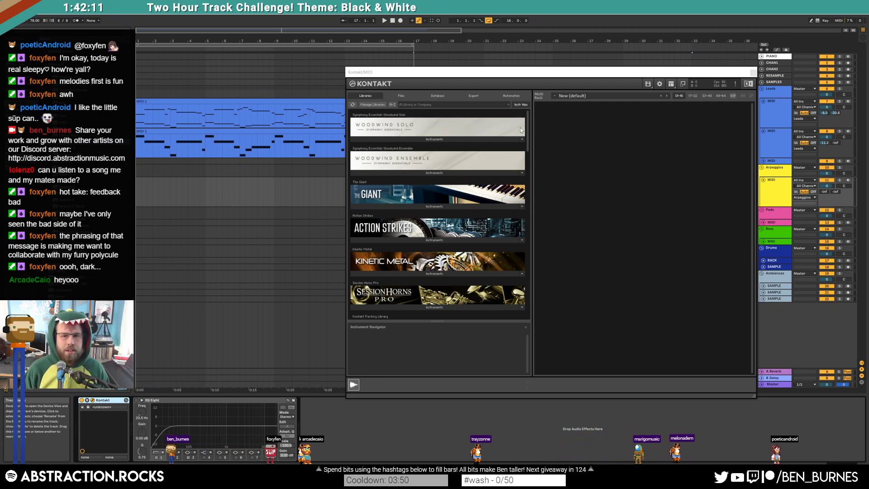
pyautogui.moveTo(527, 130); pyautogui.dragTo(528, 131)
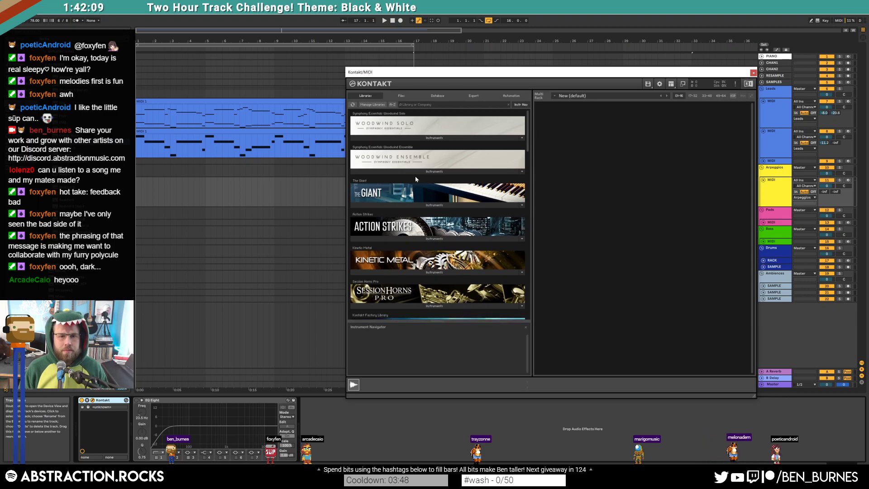
pyautogui.click(424, 138)
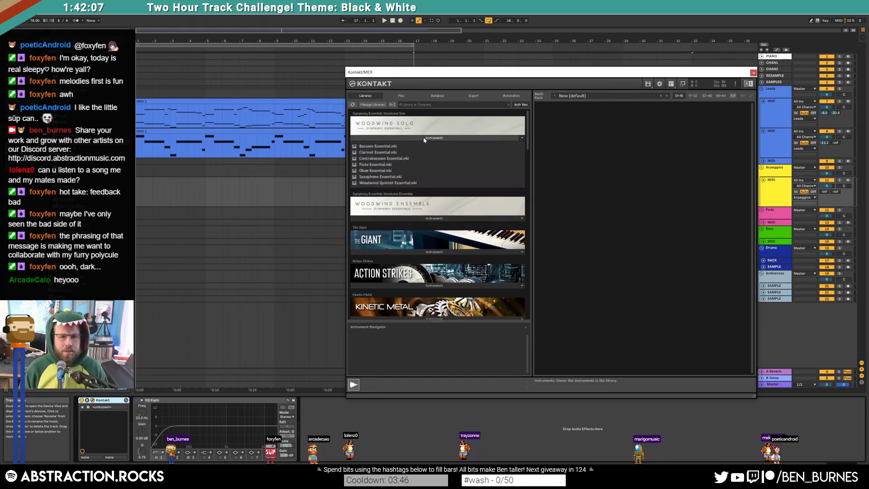
pyautogui.click(424, 138)
pyautogui.moveTo(529, 138); pyautogui.dragTo(539, 206)
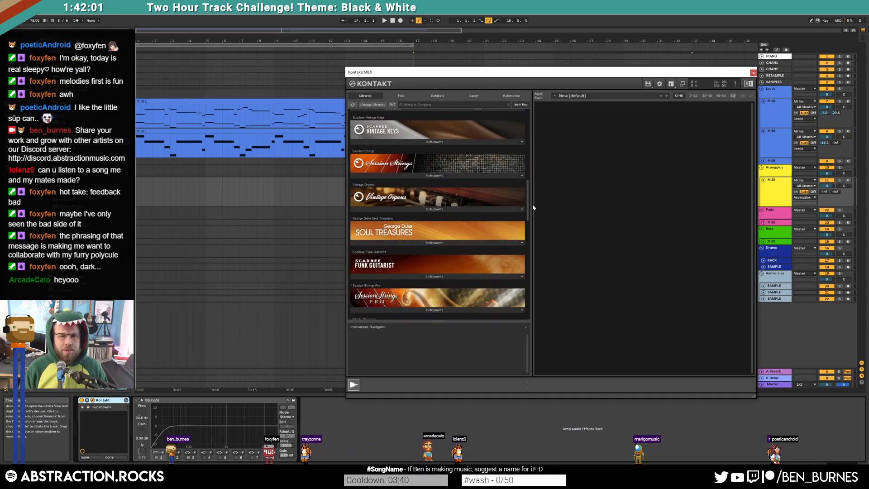
pyautogui.click(433, 176)
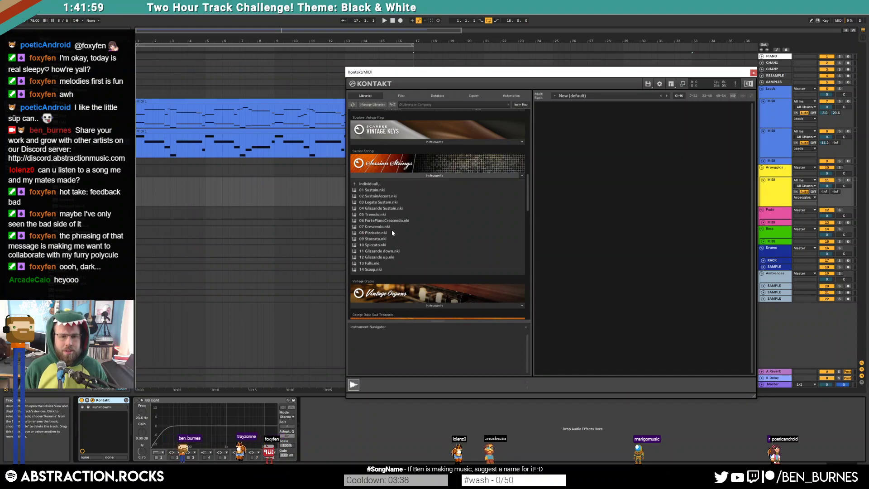
pyautogui.doubleClick(392, 233)
pyautogui.moveTo(699, 75); pyautogui.dragTo(532, 59)
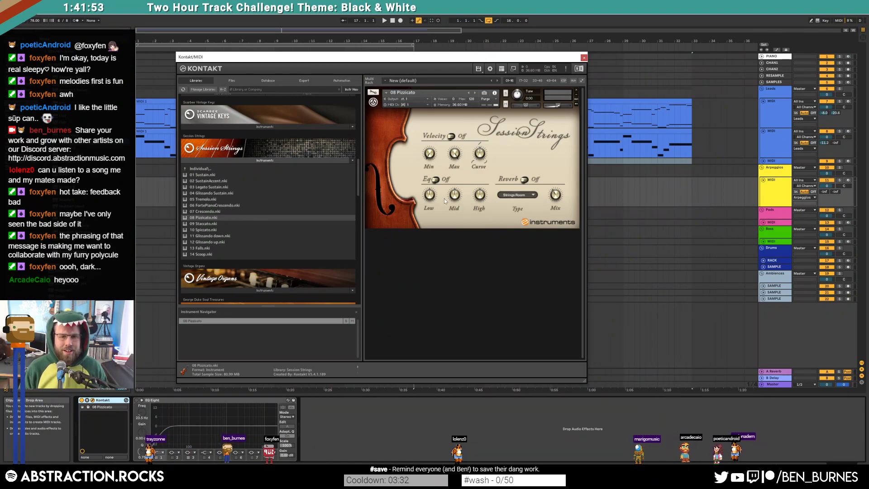
pyautogui.click(584, 58)
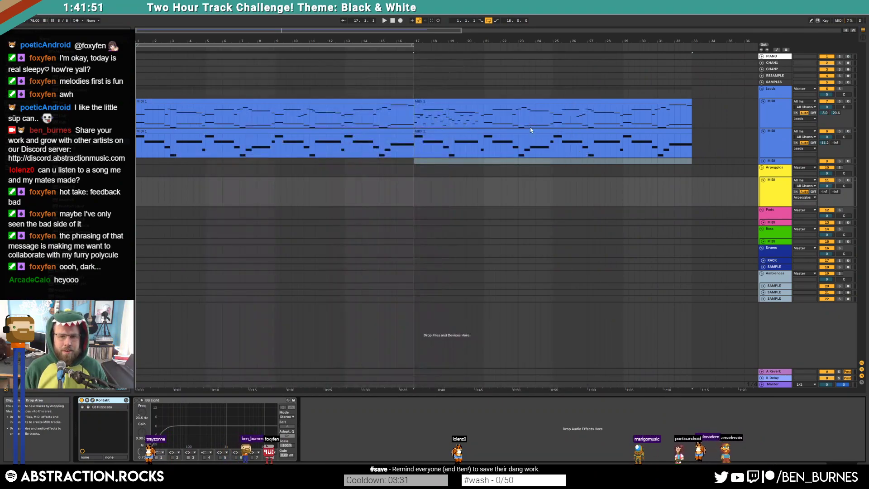
# Copy the duplicated piano clip with its arpeggio notes onto the Arpeggios MIDI track at bar 17
pyautogui.doubleClick(492, 102)
pyautogui.moveTo(171, 371); pyautogui.dragTo(338, 445)
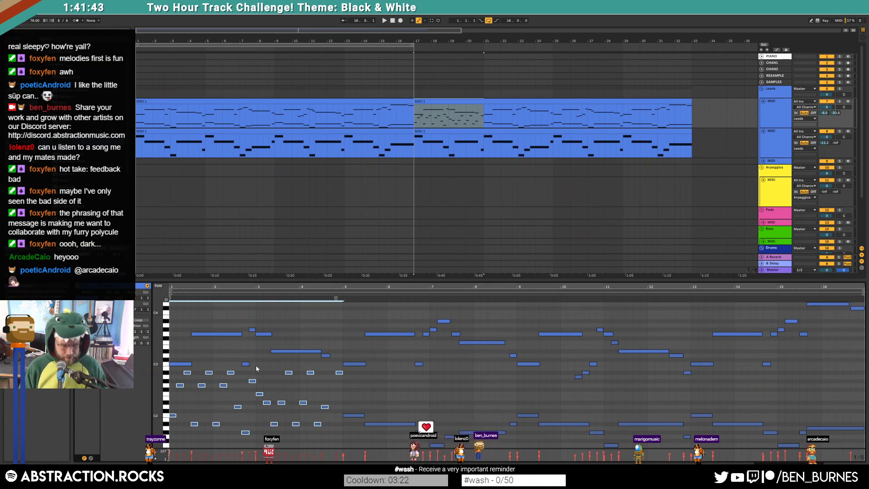
pyautogui.moveTo(422, 199); pyautogui.dragTo(482, 198)
pyautogui.moveTo(462, 112); pyautogui.dragTo(462, 192)
# Deactivate the melody notes in bars 1 to 4 of the copied clip, plus the C3 note starting bar 5
pyautogui.moveTo(176, 320); pyautogui.dragTo(329, 356)
pyautogui.press('0')
pyautogui.click(352, 354)
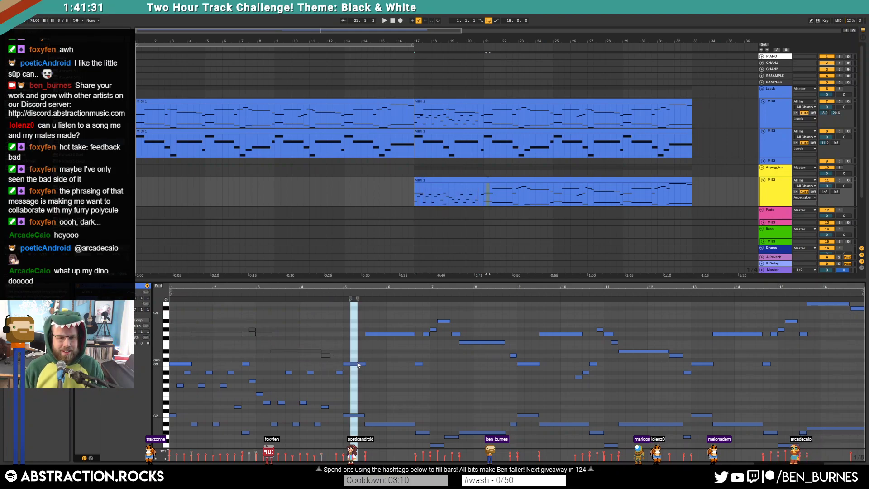
pyautogui.click(187, 363)
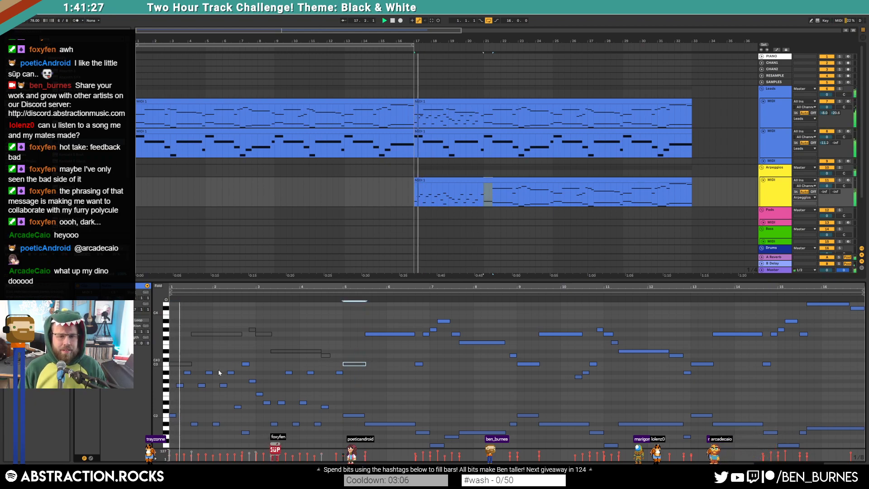
# Try the four-bar pizzicato arpeggio two octaves up, play it, and settle on one octave above the original
pyautogui.moveTo(171, 367); pyautogui.dragTo(342, 442)
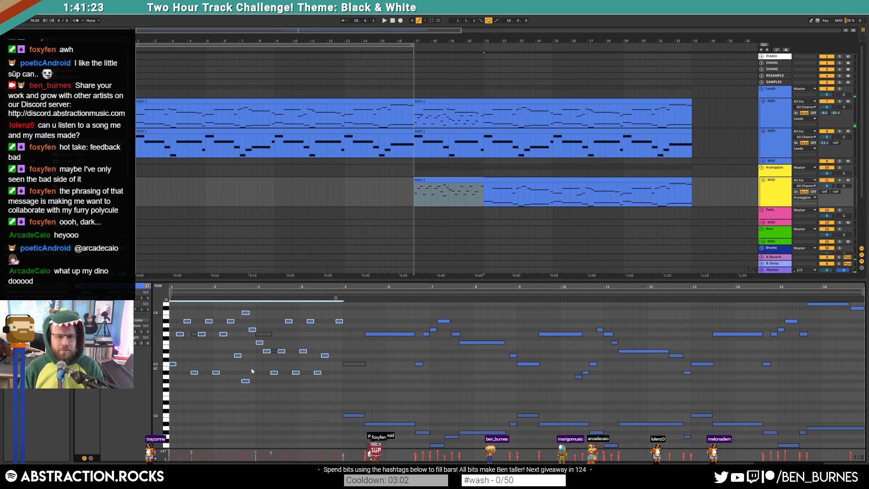
pyautogui.hotkey('shift', 'Up')
pyautogui.hotkey('shift', 'Up')
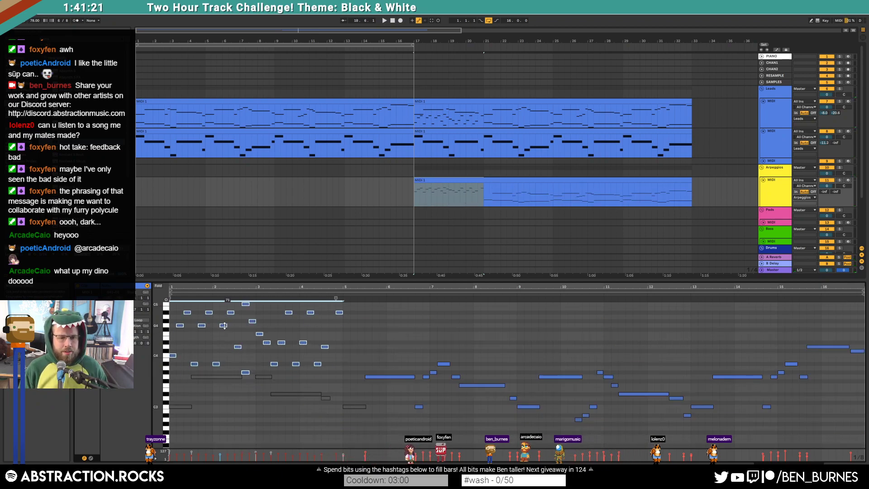
pyautogui.press('space')
pyautogui.hotkey('shift', 'Down')
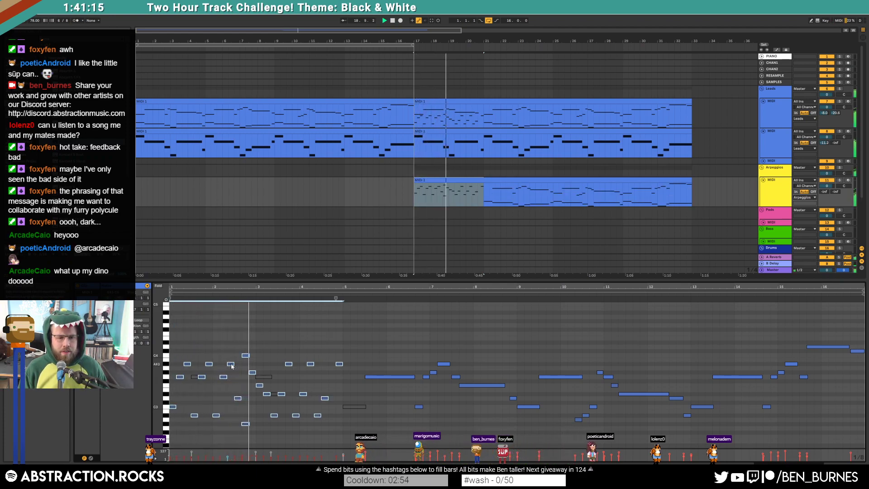
pyautogui.press('space')
# Raise the three descending arpeggio notes leading into bar 3 towards the octave above, lifting the first two further
pyautogui.click(252, 373)
pyautogui.press('Up')
pyautogui.press('Up')
pyautogui.press('Up')
pyautogui.press('Up')
pyautogui.press('Up')
pyautogui.press('Up')
pyautogui.press('Up')
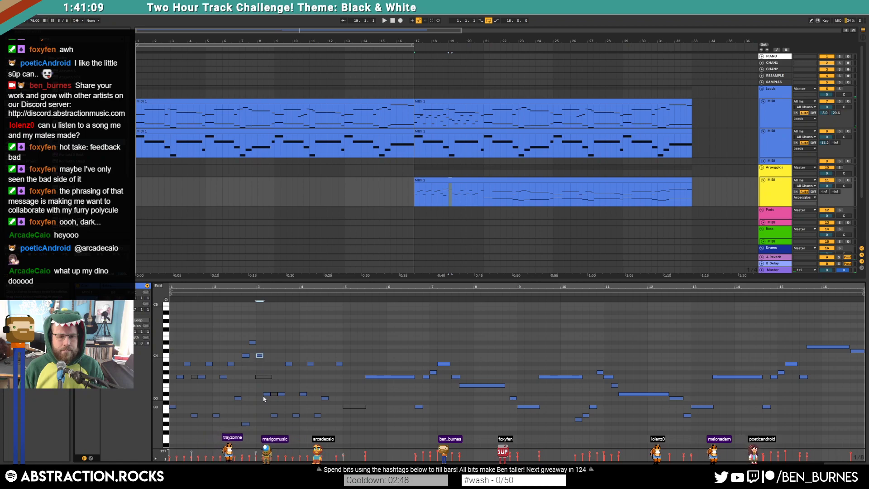
pyautogui.press('Up')
pyautogui.click(252, 343)
pyautogui.keyDown('shift'); pyautogui.click(258, 347); pyautogui.keyUp('shift')
pyautogui.press('Up')
pyautogui.press('Up')
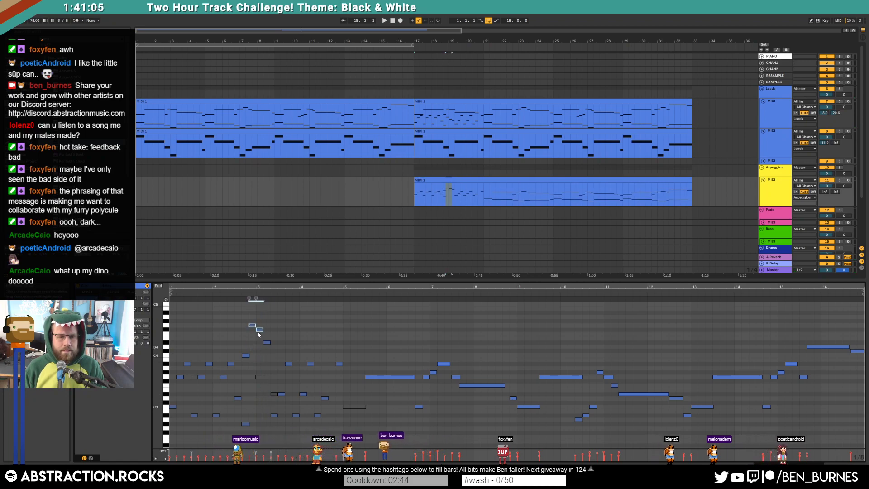
# Check the duplicated piano clip, play the arpeggio clip, and delete the deactivated notes in early bar 3
pyautogui.click(452, 102)
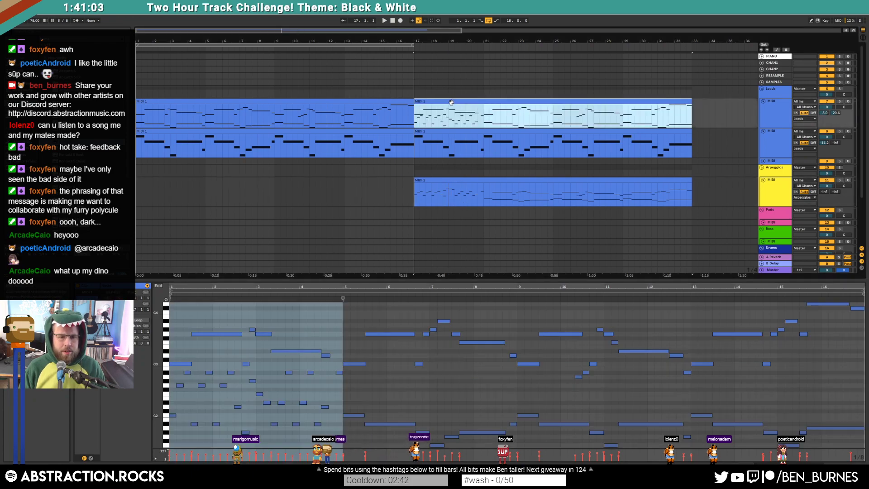
pyautogui.click(456, 182)
pyautogui.press('space')
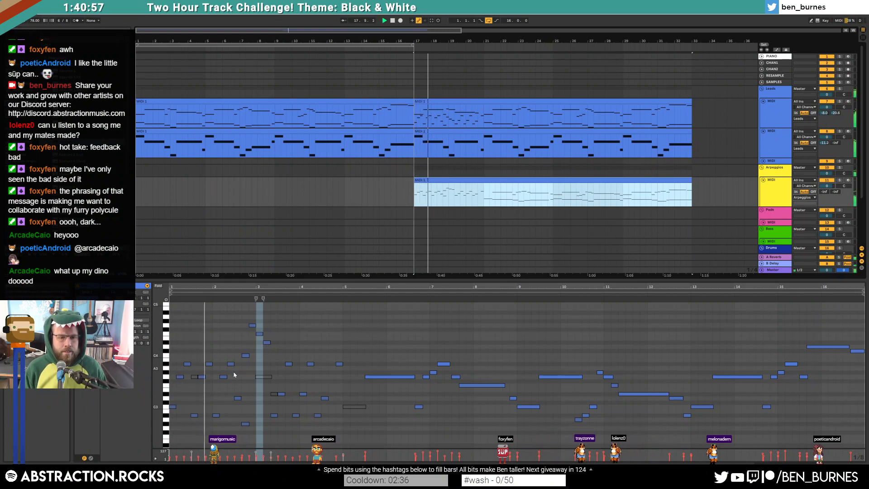
pyautogui.moveTo(260, 369); pyautogui.dragTo(272, 399)
pyautogui.press('Delete')
# Raise the highest note before bar 3 to G#4 and the note following it to G4
pyautogui.click(253, 325)
pyautogui.press('Up')
pyautogui.click(259, 334)
pyautogui.press('Up')
pyautogui.press('Up')
pyautogui.press('space')
# Delete the short C4 note near the end of bar 2 and lower the three notes after it by one octave
pyautogui.click(270, 390)
pyautogui.doubleClick(246, 356)
pyautogui.press('space')
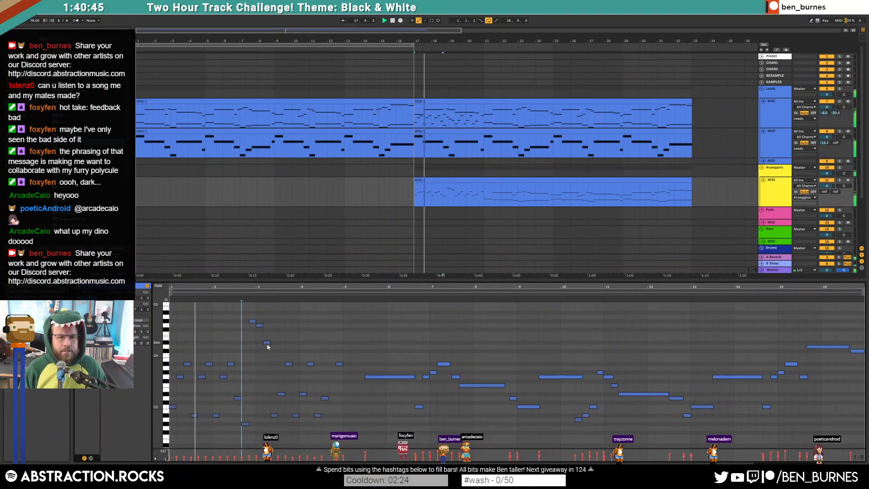
pyautogui.moveTo(249, 312); pyautogui.dragTo(272, 361)
pyautogui.hotkey('shift', 'Down')
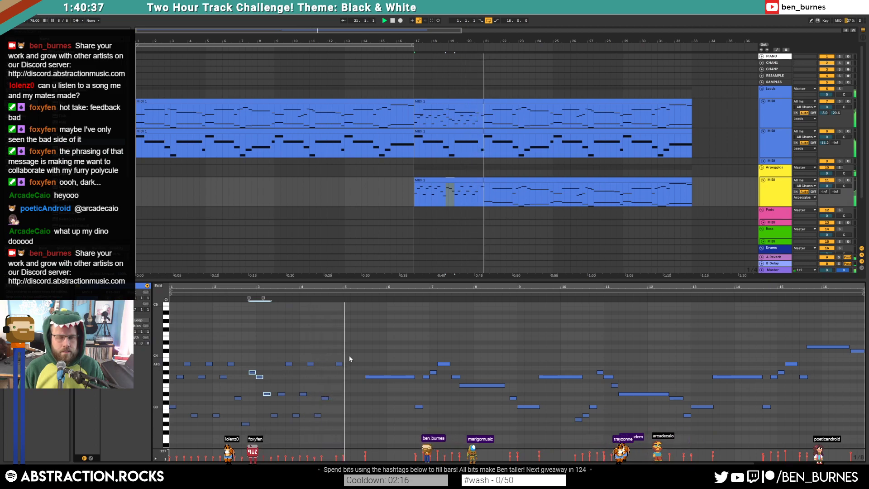
# Delete the copied melody notes from bar 5 onward in the arpeggio clip and stop playback
pyautogui.moveTo(370, 329); pyautogui.dragTo(858, 442)
pyautogui.press('Delete')
pyautogui.press('space')
pyautogui.click(339, 340)
# Pan the Arpeggios MIDI track to the left and the bass track in the Leads group slightly to the right
pyautogui.moveTo(839, 186); pyautogui.dragTo(839, 196)
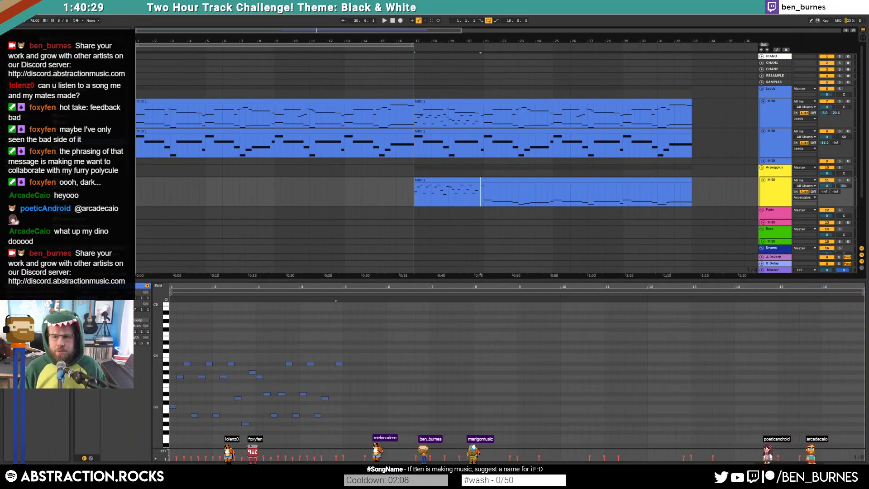
pyautogui.moveTo(845, 137); pyautogui.dragTo(845, 136)
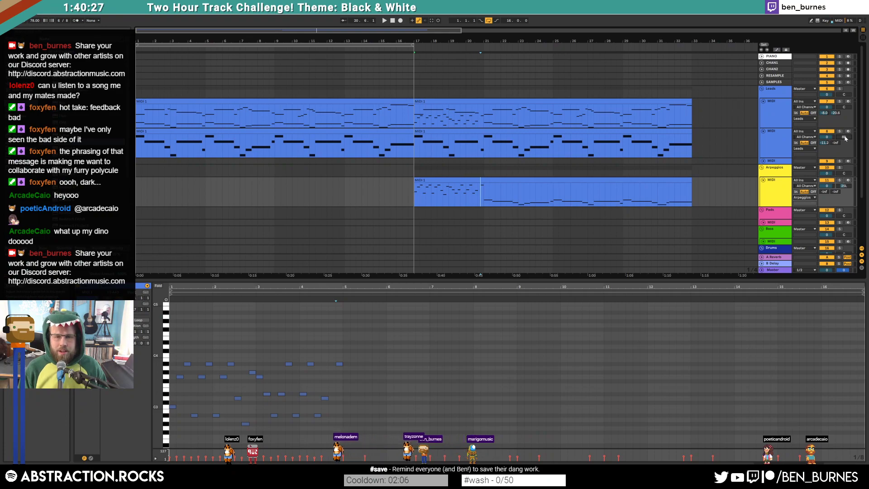
# Duplicate the arpeggio notes of bars 1 to 4 into bars 5 to 8 of the duplicated piano clip
pyautogui.click(468, 121)
pyautogui.click(383, 384)
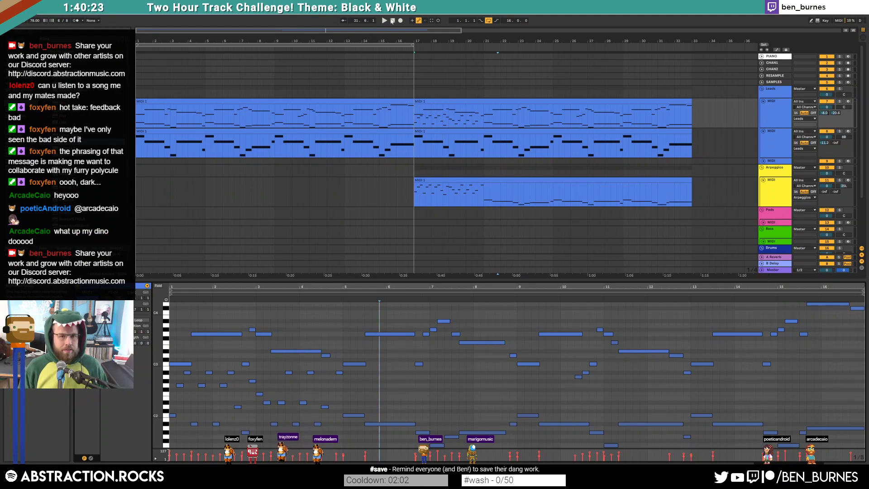
pyautogui.click(146, 136)
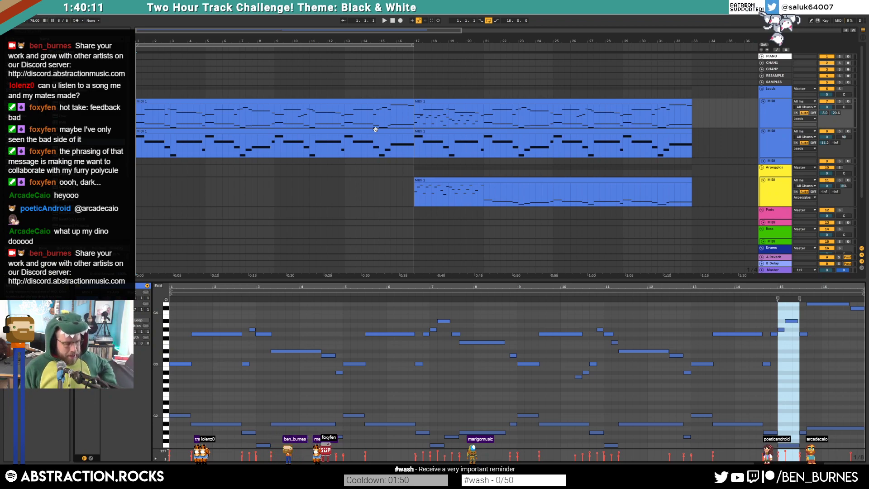
pyautogui.click(482, 103)
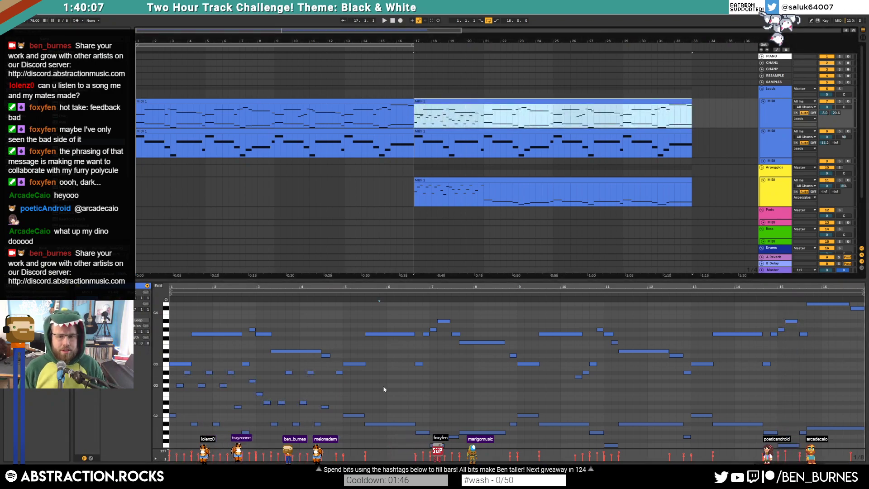
pyautogui.moveTo(171, 373); pyautogui.dragTo(341, 450)
pyautogui.hotkey('ctrl', 'd')
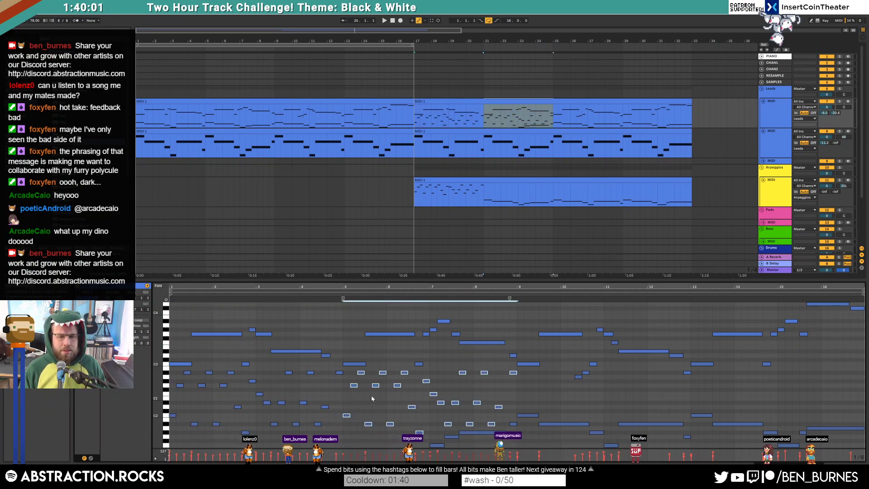
# Delete the middle-register arpeggio note at the start of bar 7 in the duplicated piano clip
pyautogui.click(429, 418)
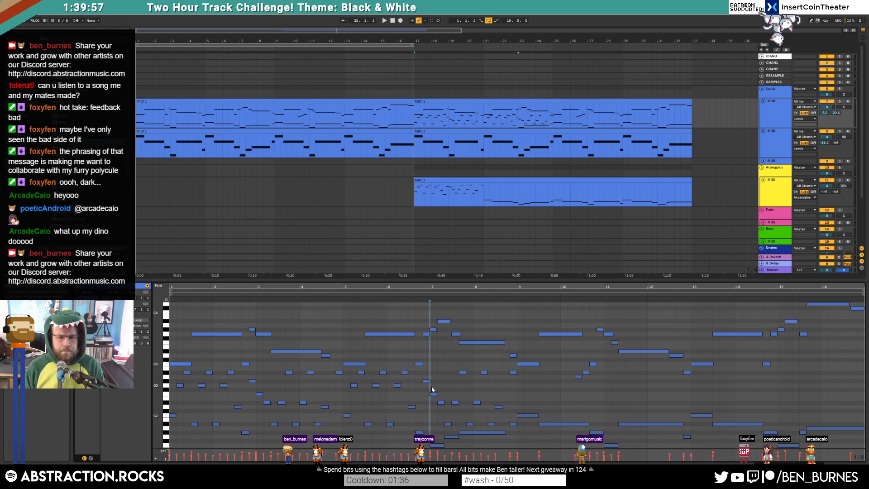
pyautogui.scroll(-2, 433, 408)
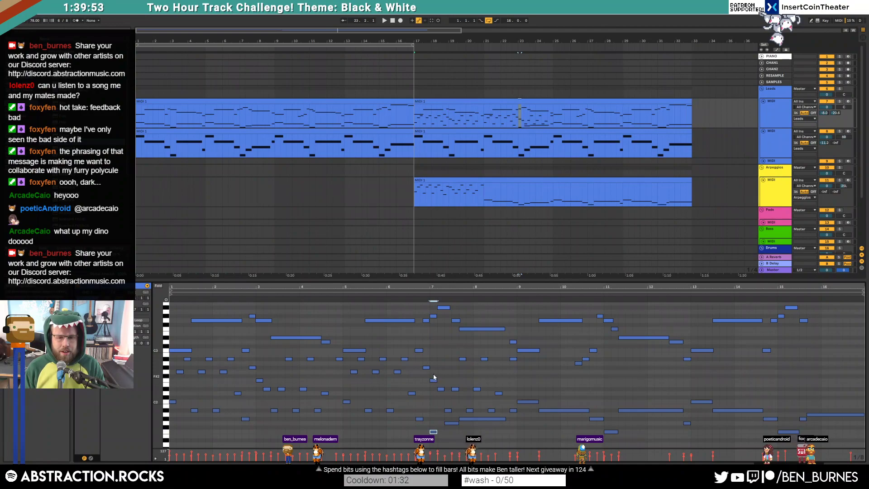
pyautogui.press('Delete')
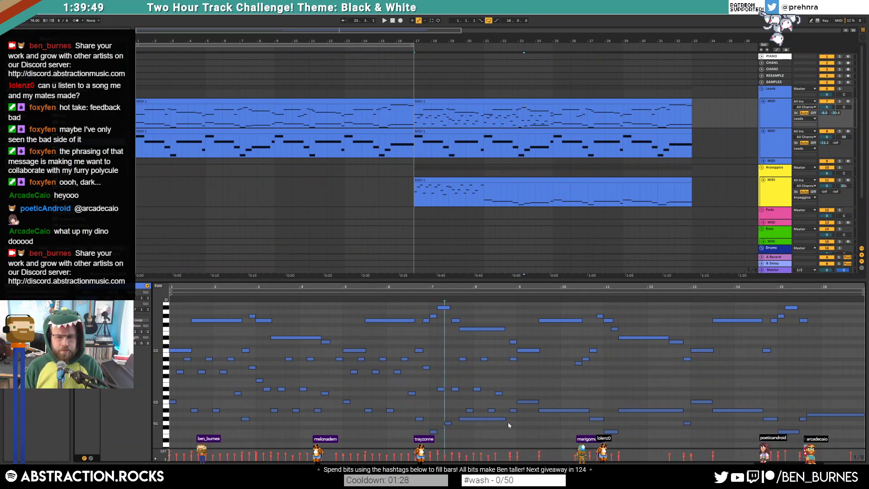
# Replace the long low note across bars 7 and 8 with two short notes and shorten the long melody note above them
pyautogui.moveTo(504, 420); pyautogui.dragTo(466, 419)
pyautogui.click(483, 419)
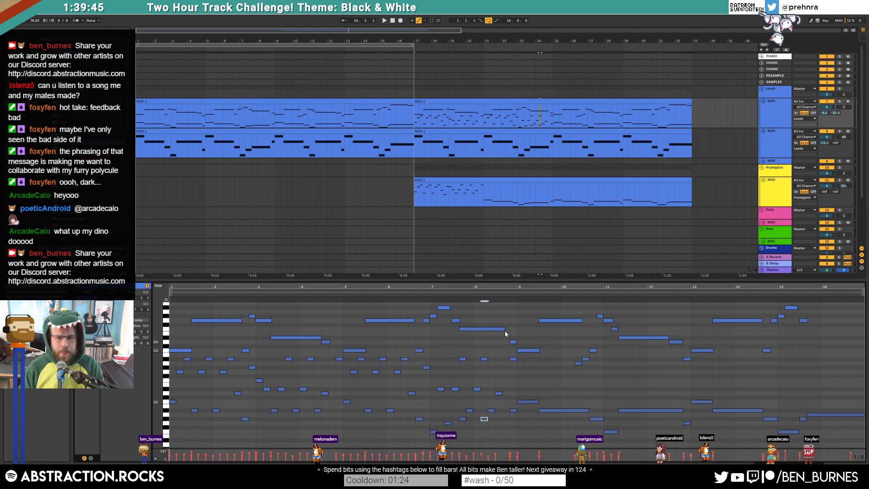
pyautogui.moveTo(504, 329); pyautogui.dragTo(495, 329)
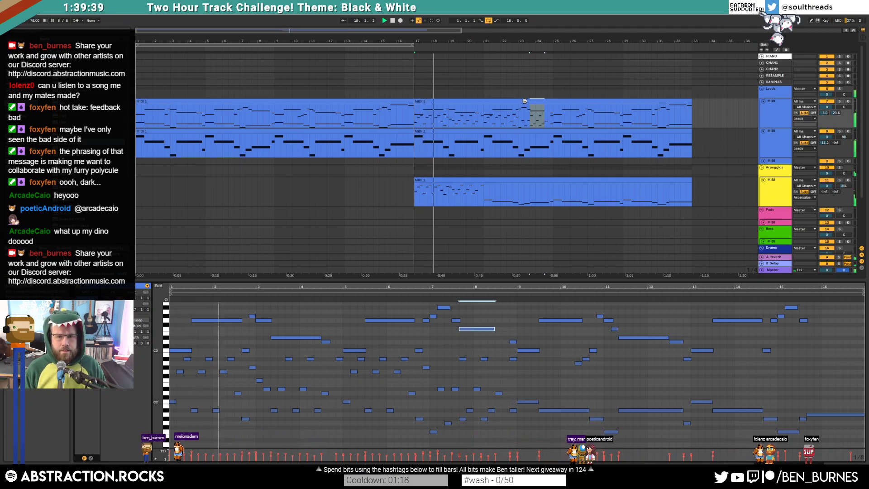
# Copy the piano clip's arpeggio notes of bars 5 to 8 into the Arpeggios clip and delete its leftover long notes after bar 8
pyautogui.moveTo(348, 354)
pyautogui.mouseDown()
pyautogui.moveTo(363, 382)
pyautogui.moveTo(511, 444)
pyautogui.mouseUp()
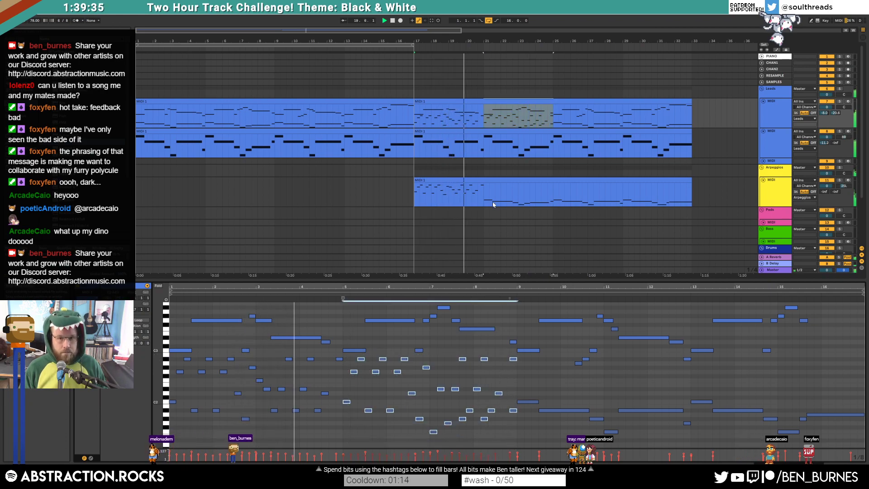
pyautogui.click(501, 180)
pyautogui.hotkey('ctrl', 'v')
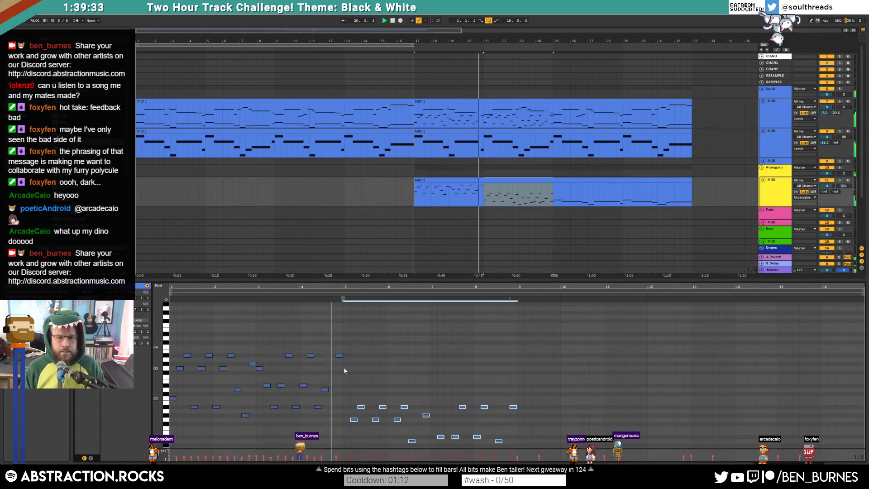
pyautogui.moveTo(342, 405); pyautogui.dragTo(858, 444)
pyautogui.press('Delete')
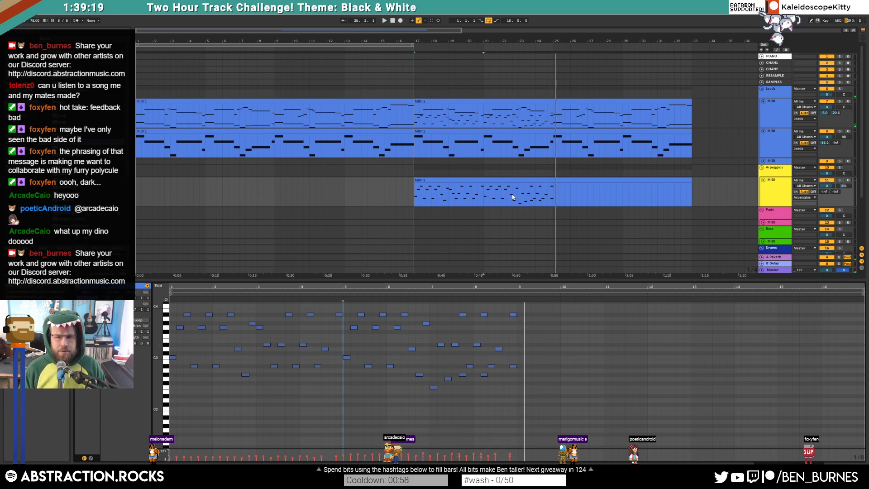
# Show the duplicated piano and bass clips together in the note editor and compare their notes around bars 21 to 24
pyautogui.click(540, 101)
pyautogui.click(444, 347)
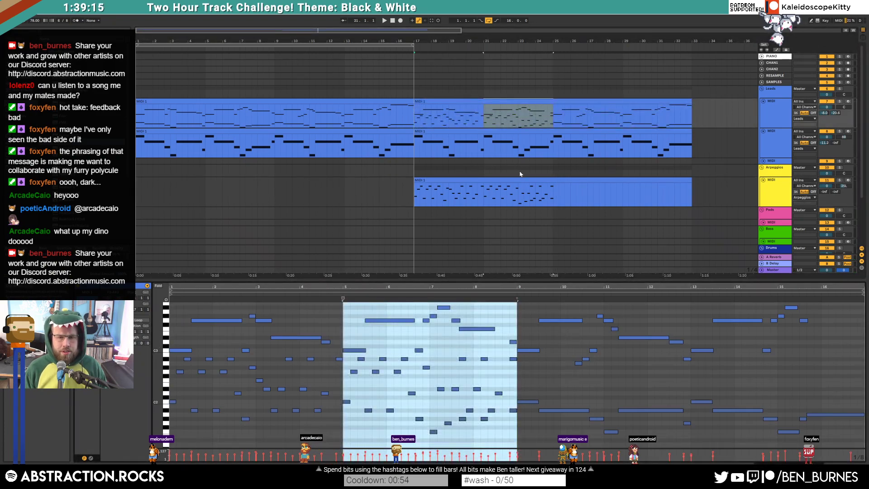
pyautogui.click(521, 131)
pyautogui.keyDown('shift'); pyautogui.click(520, 102); pyautogui.keyUp('shift')
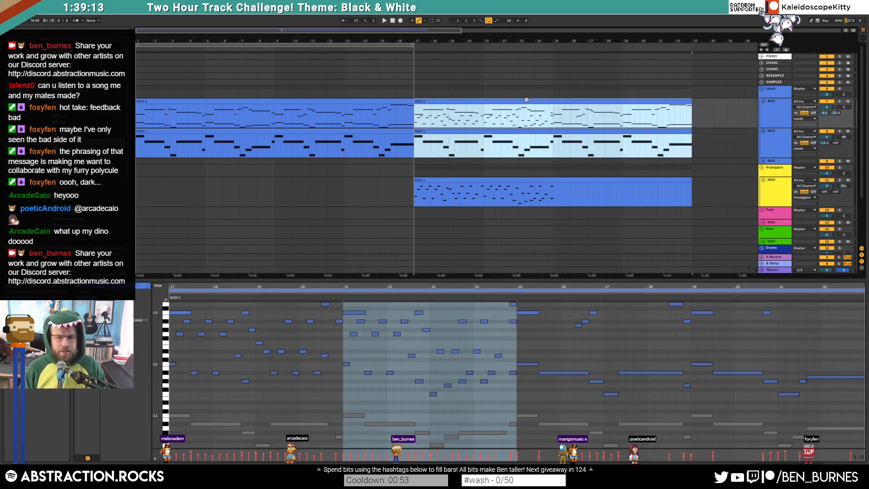
pyautogui.click(396, 356)
pyautogui.click(396, 356)
pyautogui.scroll(-2, 398, 356)
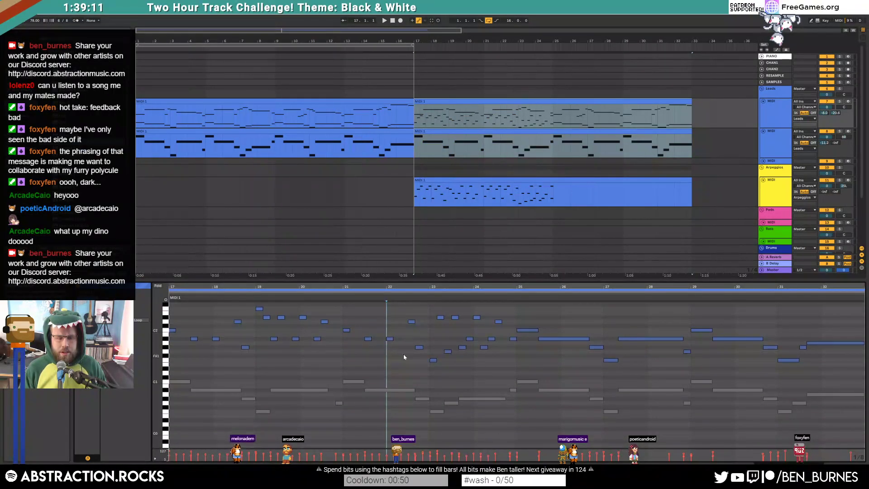
pyautogui.scroll(1, 414, 362)
pyautogui.scroll(1, 439, 368)
pyautogui.scroll(5, 453, 370)
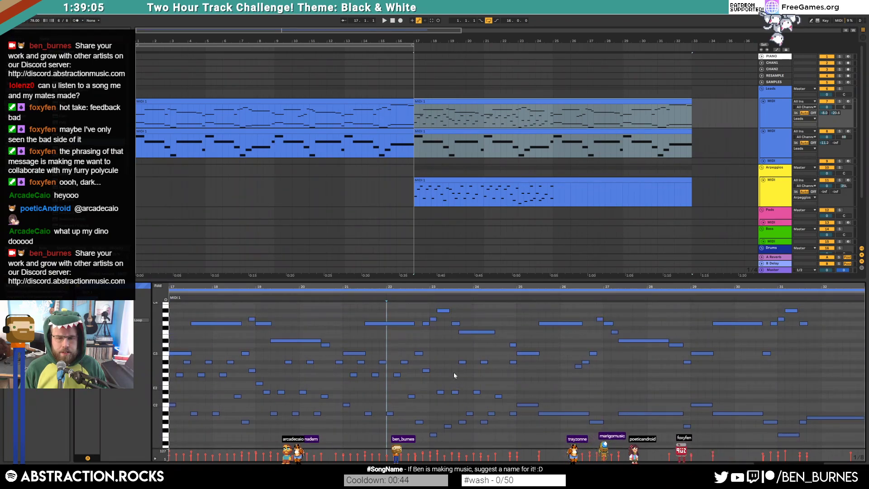
# Raise the two middle-register arpeggio notes in the piano clip's eighth bar by two and three semitones, onto the same pitch
pyautogui.moveTo(433, 381); pyautogui.dragTo(501, 411)
pyautogui.press('Up')
pyautogui.press('Up')
pyautogui.press('Up')
pyautogui.press('Up')
pyautogui.press('Up')
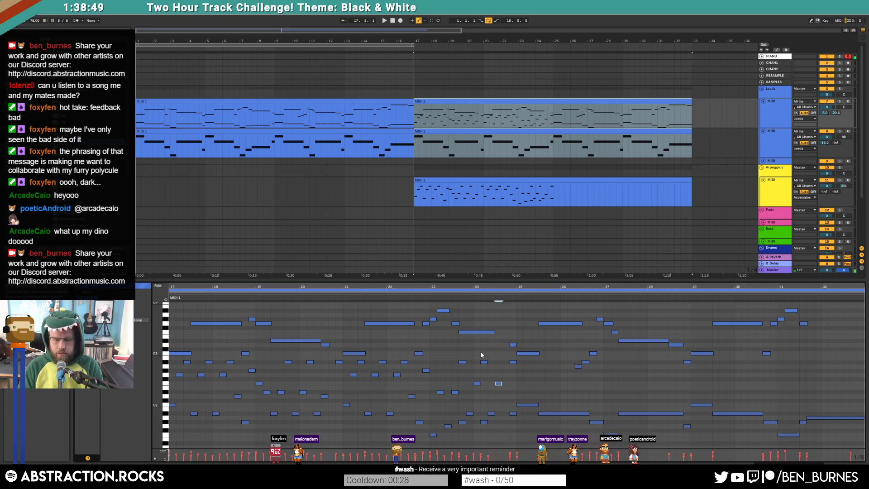
pyautogui.click(513, 346)
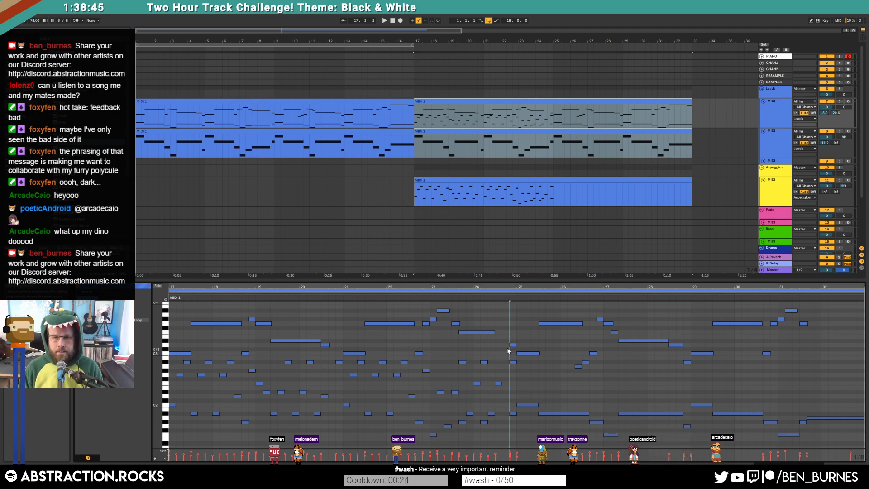
# Play the piano clip from bar 21 and try lowering the two upper arpeggio notes around the start of its eighth bar by one semitone
pyautogui.click(485, 115)
pyautogui.press('space')
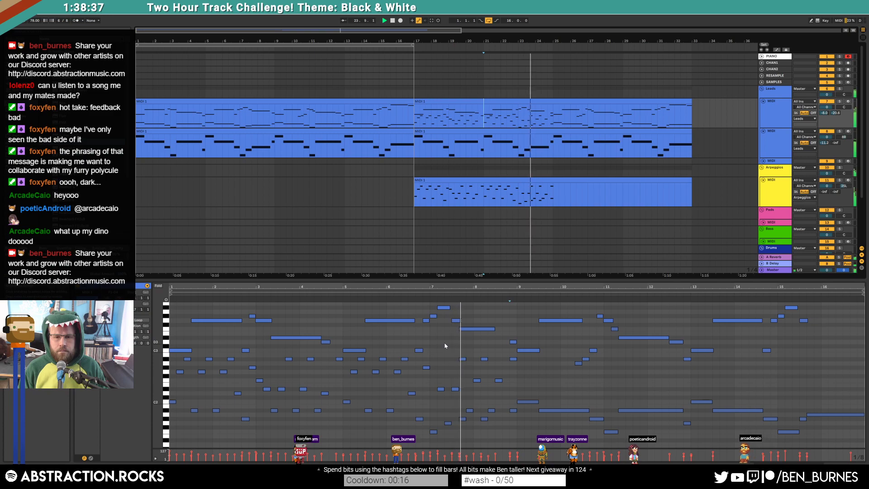
pyautogui.press('space')
pyautogui.scroll(1, 456, 349)
pyautogui.scroll(1, 457, 348)
pyautogui.moveTo(474, 333); pyautogui.dragTo(479, 353)
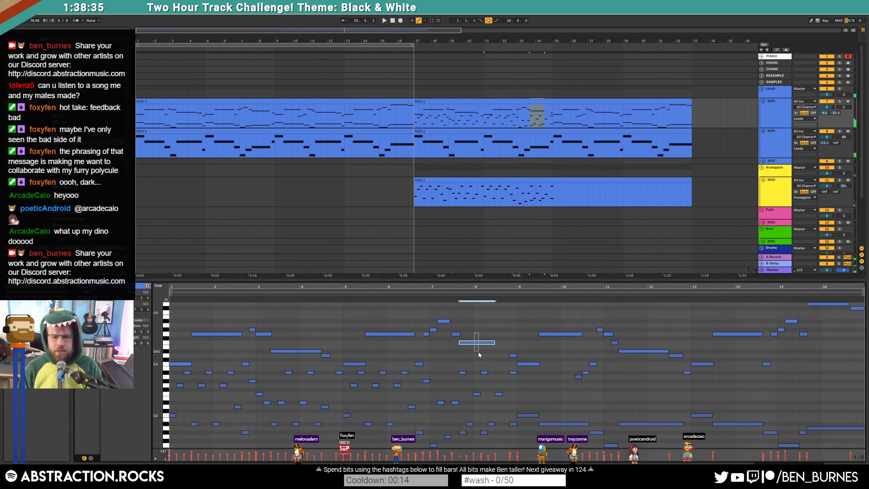
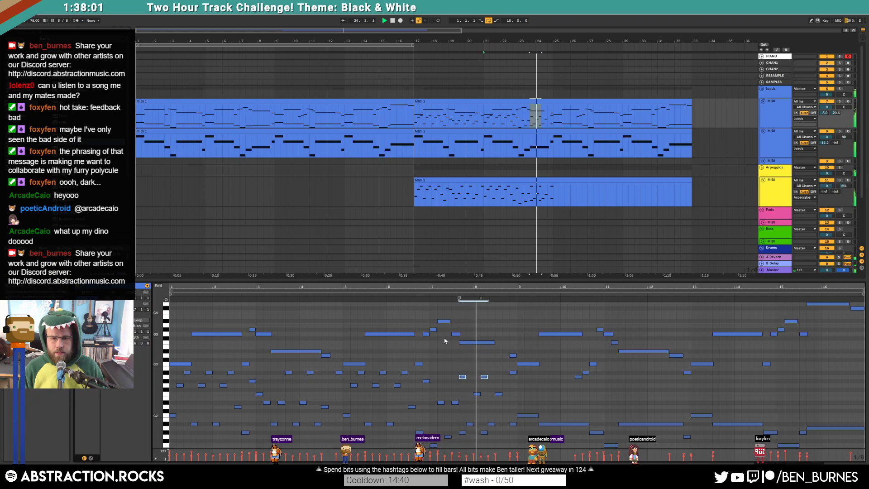
pyautogui.scroll(-1, 475, 358)
pyautogui.moveTo(457, 350); pyautogui.dragTo(487, 375)
# Clear the notes from the end of bar 6 through bar 8 in the Arpeggios clip
pyautogui.click(526, 182)
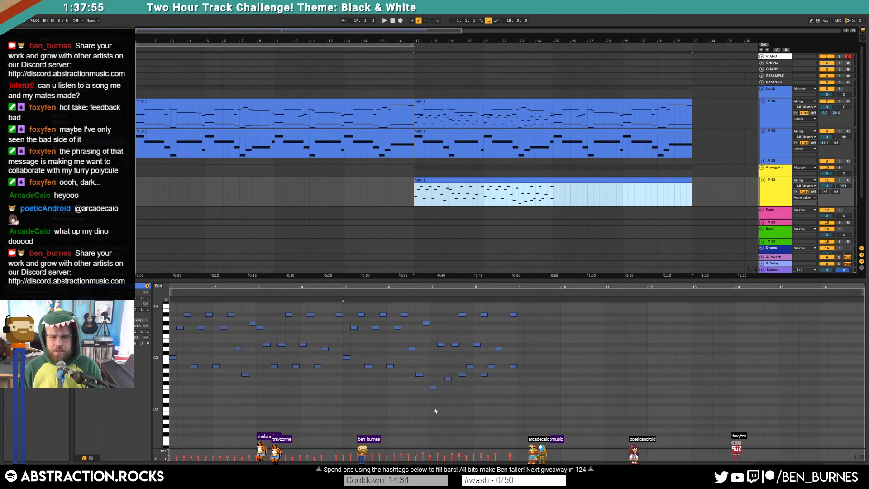
pyautogui.moveTo(516, 192); pyautogui.dragTo(570, 193)
# Listen from bar 23 and raise the two upper arpeggio notes around the piano clip's eighth bar back up by one semitone
pyautogui.click(518, 120)
pyautogui.press('space')
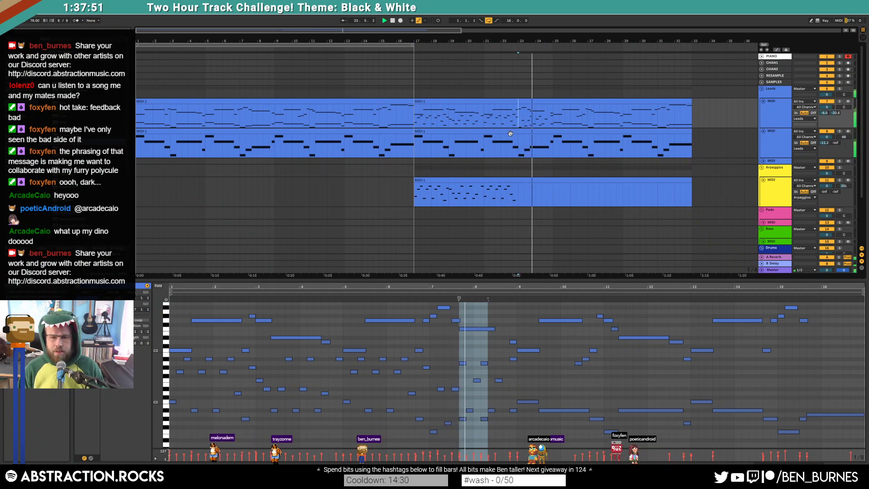
pyautogui.press('space')
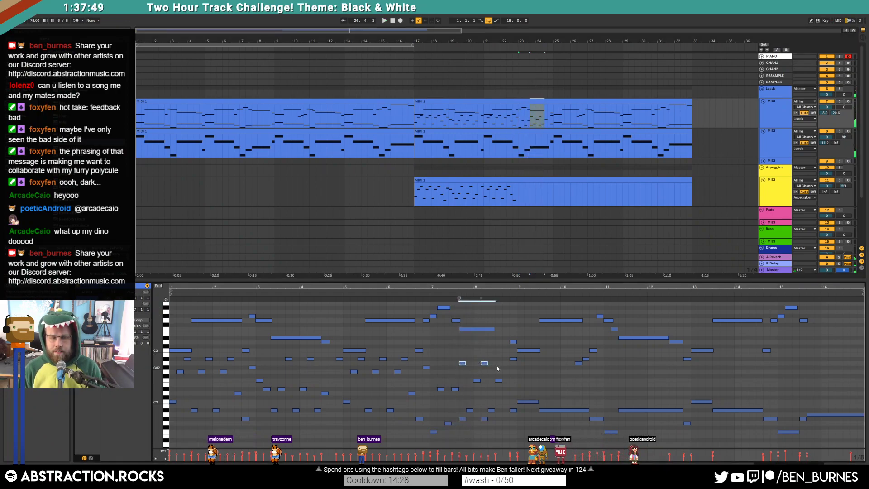
pyautogui.press('Up')
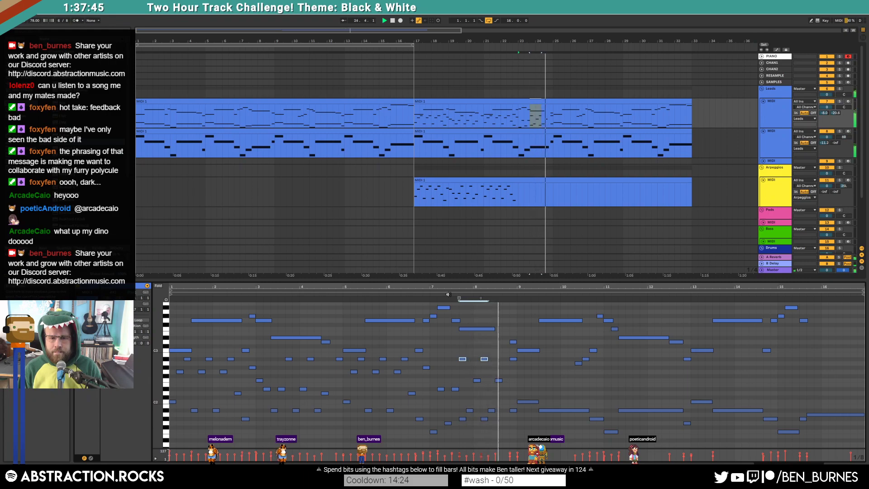
# Lower the upper and low arpeggio notes at the end of the piano clip's eighth bar by two semitones each
pyautogui.press('space')
pyautogui.click(512, 362)
pyautogui.click(512, 359)
pyautogui.press('Down')
pyautogui.press('Down')
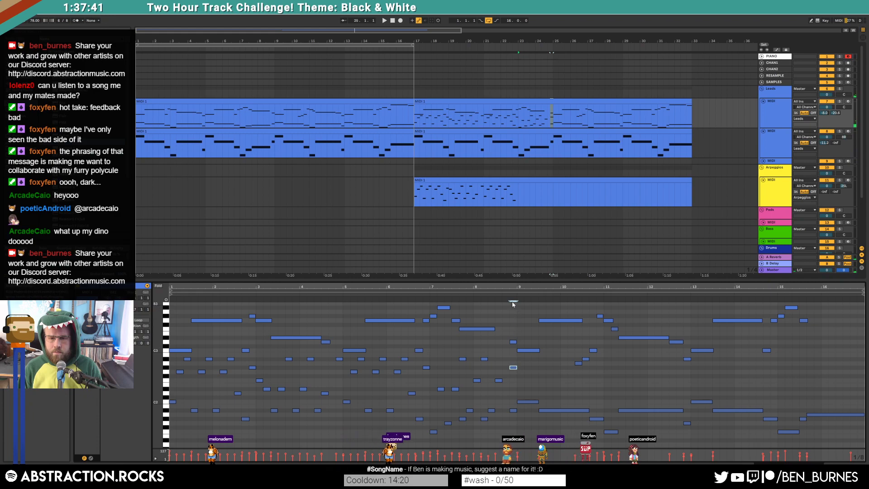
pyautogui.press('space')
pyautogui.press('space')
pyautogui.hotkey('shift', 'Down')
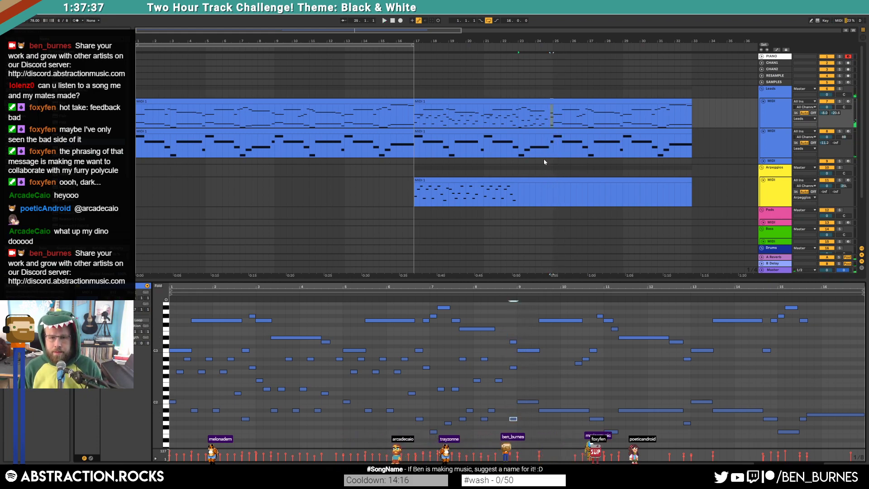
# Copy the revised piano arpeggio notes of bars 7 and 8 into the Arpeggios clip and add the missing note at the end of bar 6
pyautogui.moveTo(433, 348); pyautogui.dragTo(517, 434)
pyautogui.click(516, 180)
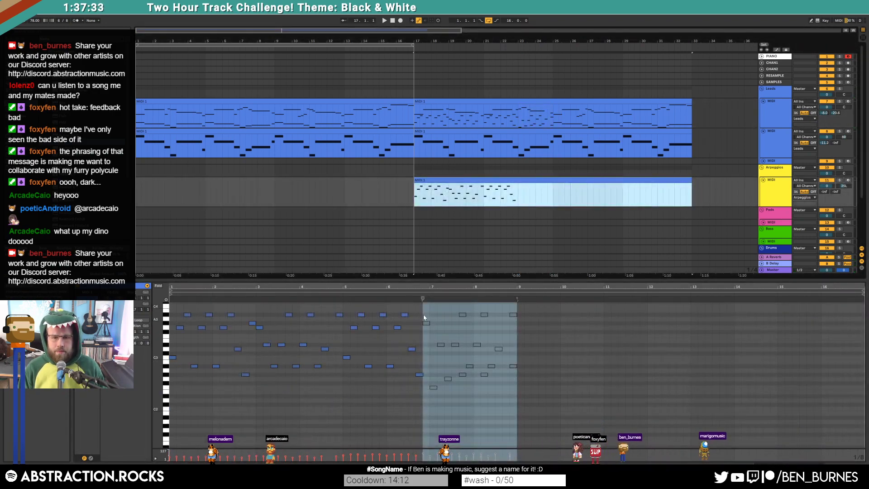
pyautogui.moveTo(428, 303); pyautogui.dragTo(467, 346)
pyautogui.moveTo(525, 400); pyautogui.dragTo(430, 311)
pyautogui.hotkey('shift', 'Down')
pyautogui.hotkey('shift', 'Up')
pyautogui.click(425, 322)
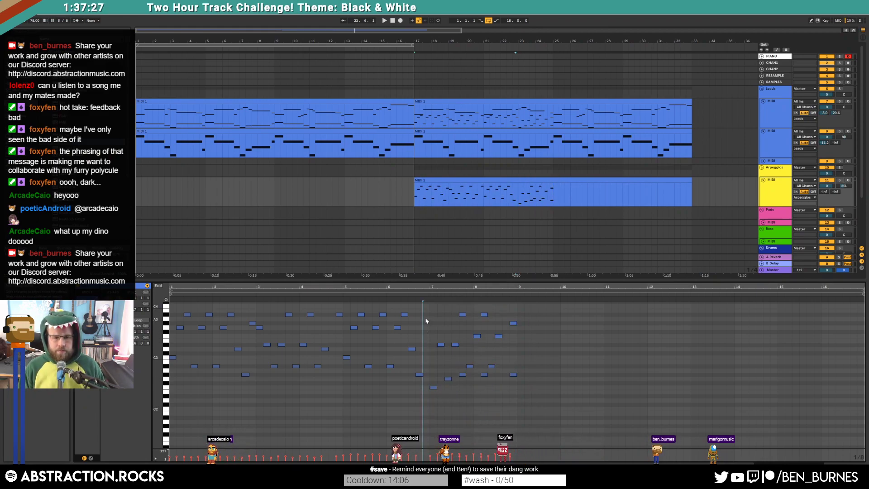
# Play the Arpeggios clip's revised ending and delete the low note at the end of bar 8
pyautogui.press('space')
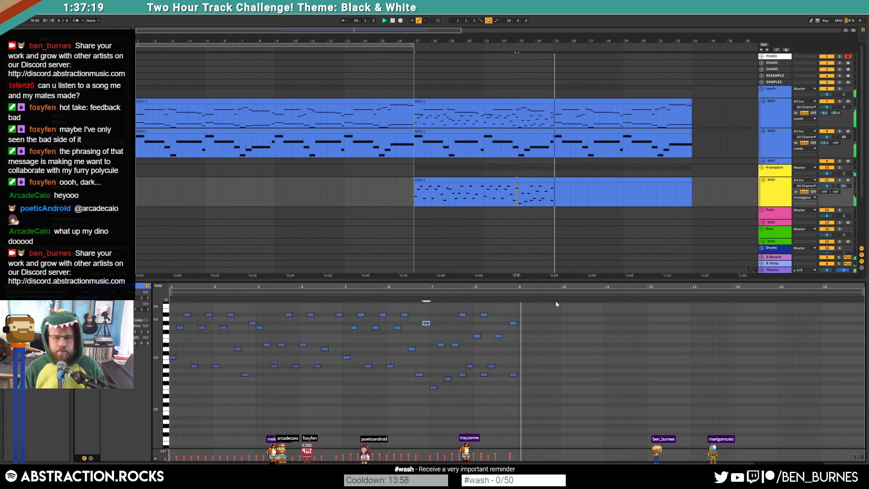
pyautogui.press('space')
pyautogui.click(513, 374)
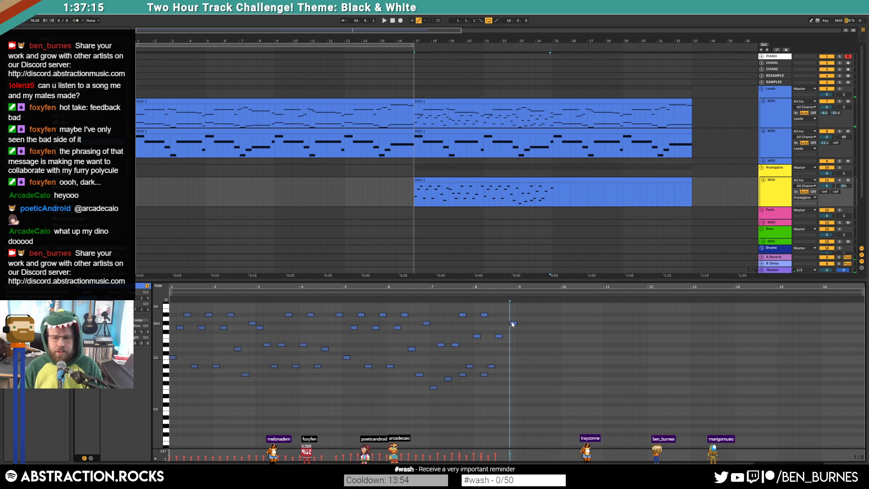
pyautogui.moveTo(514, 324); pyautogui.dragTo(514, 326)
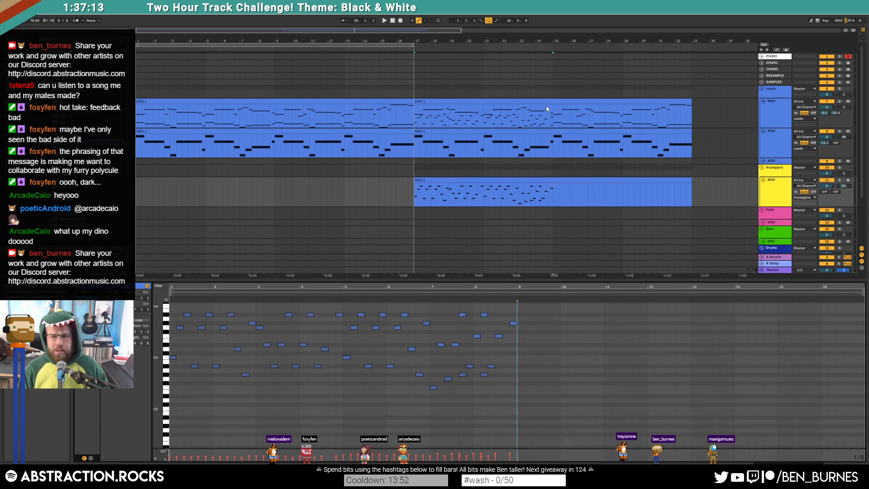
pyautogui.moveTo(546, 109); pyautogui.dragTo(518, 109)
pyautogui.click(500, 355)
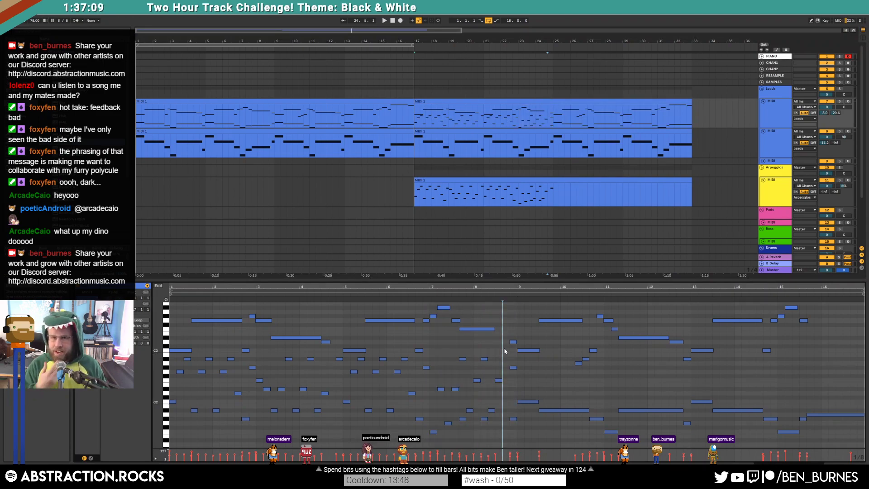
pyautogui.click(532, 131)
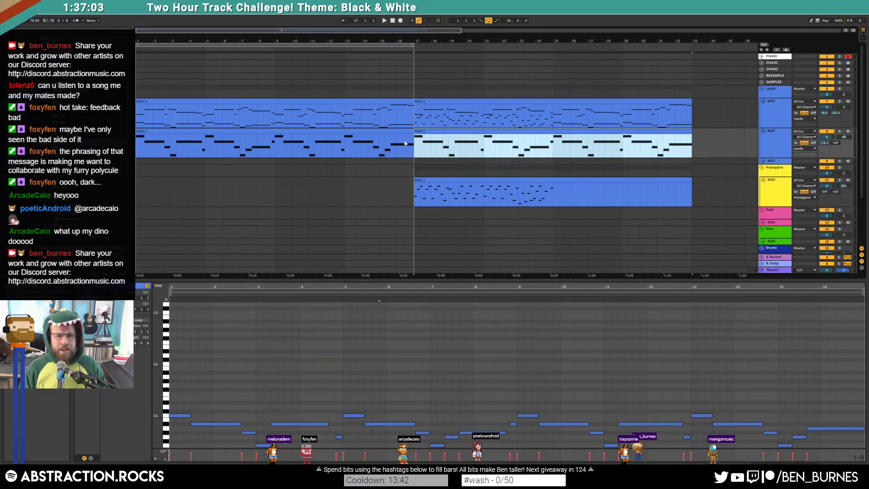
# Duplicate the Arpeggios clip's notes of bars 1 to 8 into bars 9 to 16 and delete the copied notes in bars 15 and 16
pyautogui.click(539, 190)
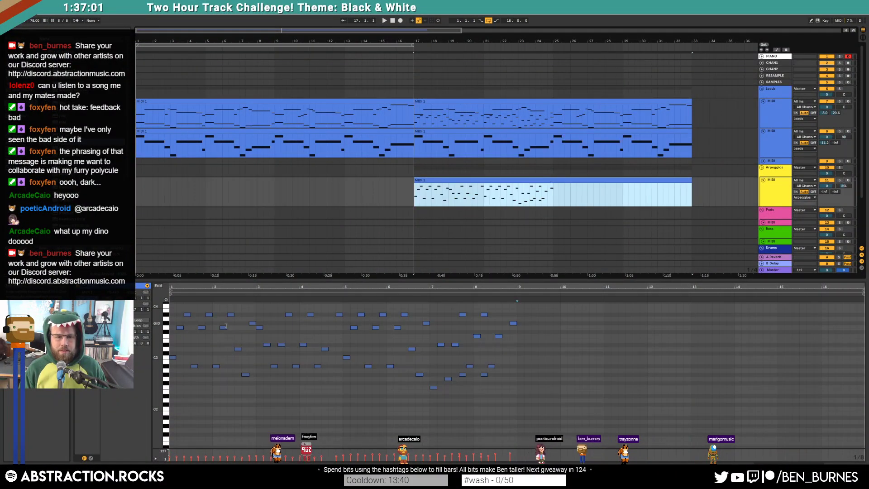
pyautogui.scroll(1, 480, 323)
pyautogui.moveTo(514, 331); pyautogui.dragTo(157, 434)
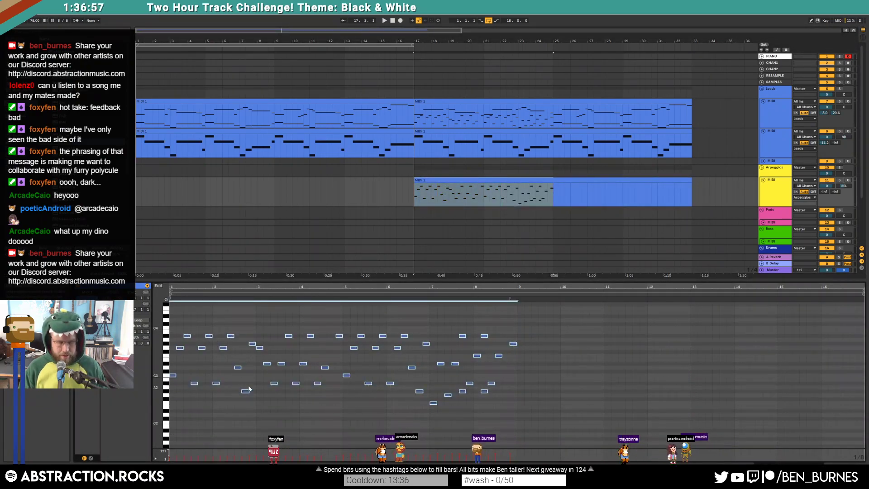
pyautogui.hotkey('ctrl', 'd')
pyautogui.moveTo(780, 323); pyautogui.dragTo(859, 418)
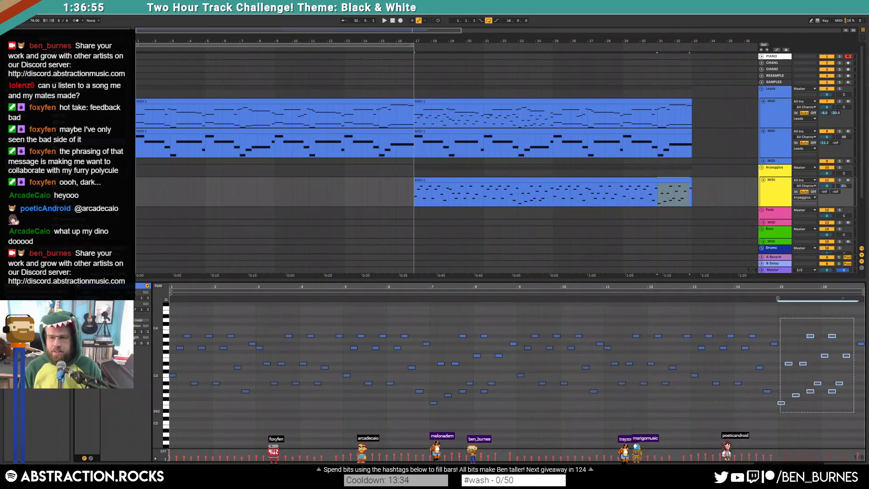
pyautogui.press('Delete')
pyautogui.click(778, 335)
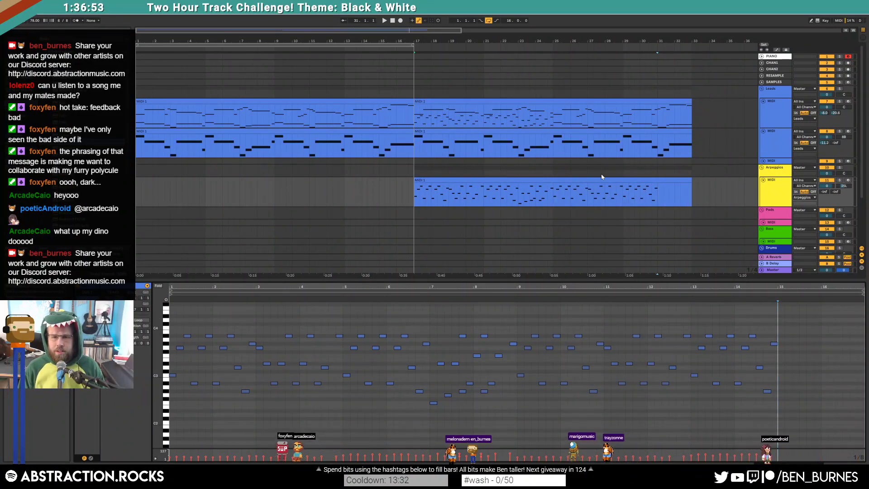
# Duplicate the arpeggio notes of bars 1 to 4 into bars 9 to 12 of the duplicated piano clip
pyautogui.click(539, 118)
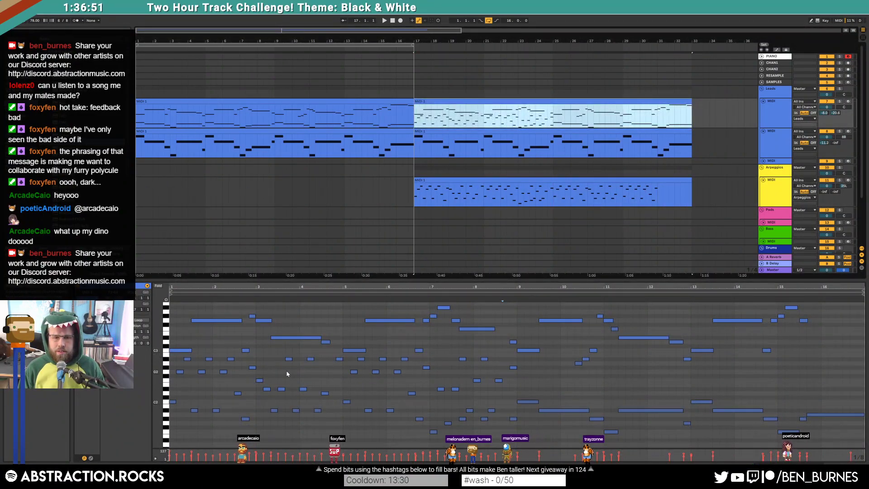
pyautogui.moveTo(172, 359); pyautogui.dragTo(343, 441)
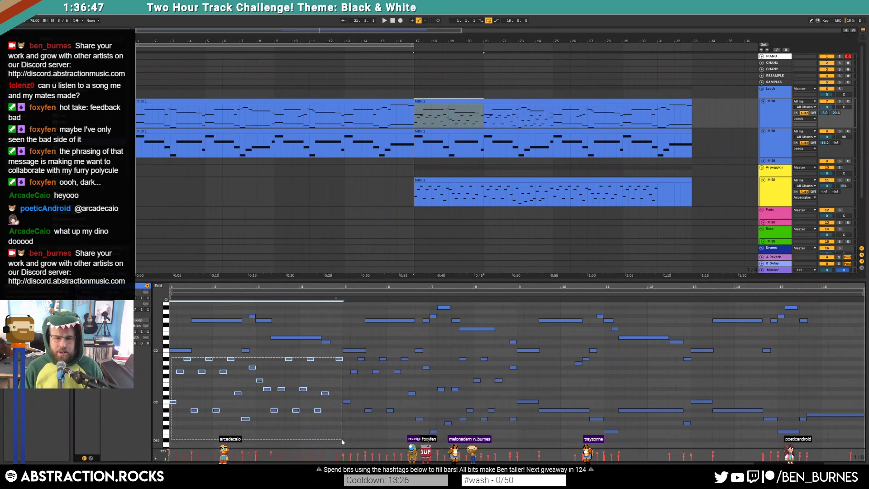
pyautogui.hotkey('ctrl', 'd')
pyautogui.hotkey('ctrl', 'd')
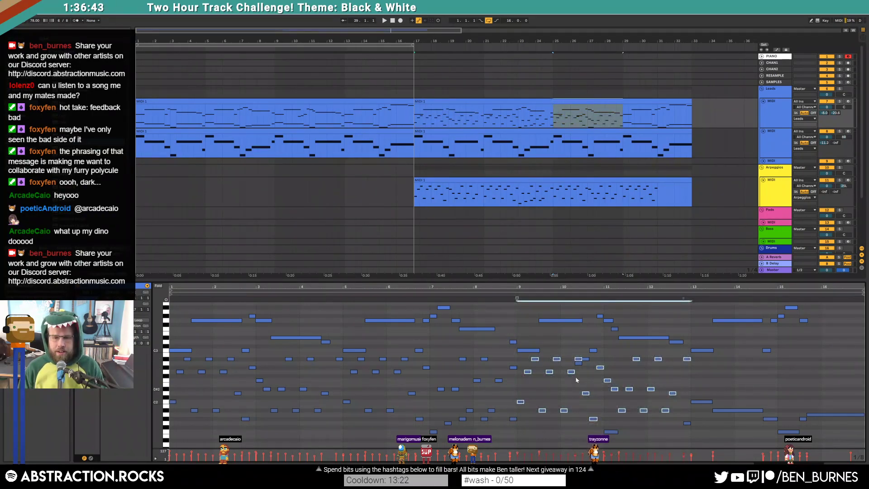
# Remove the copied upper arpeggio note clashing with the melody late in bar 10 and delete the long low note at the start of bar 11
pyautogui.click(576, 354)
pyautogui.moveTo(578, 361); pyautogui.dragTo(579, 364)
pyautogui.click(610, 432)
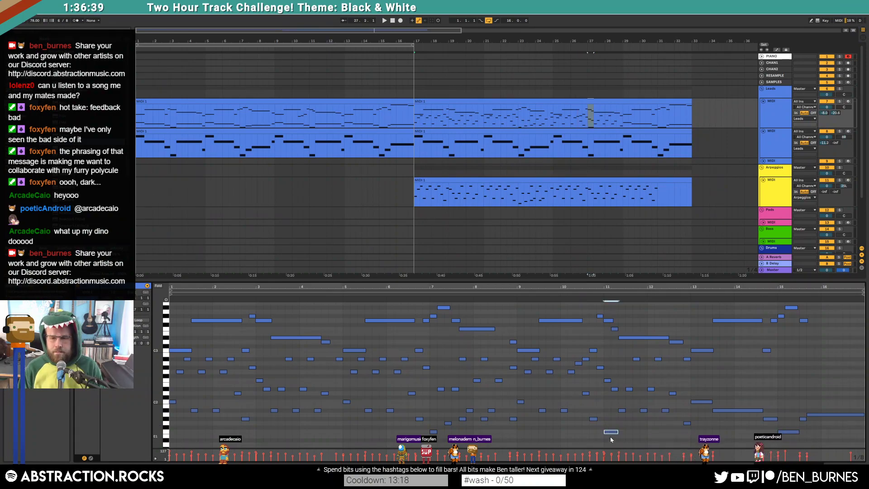
pyautogui.press('Delete')
# Shorten the brief melody note following the long one in bar 12 of the duplicated piano clip
pyautogui.click(678, 341)
pyautogui.click(676, 357)
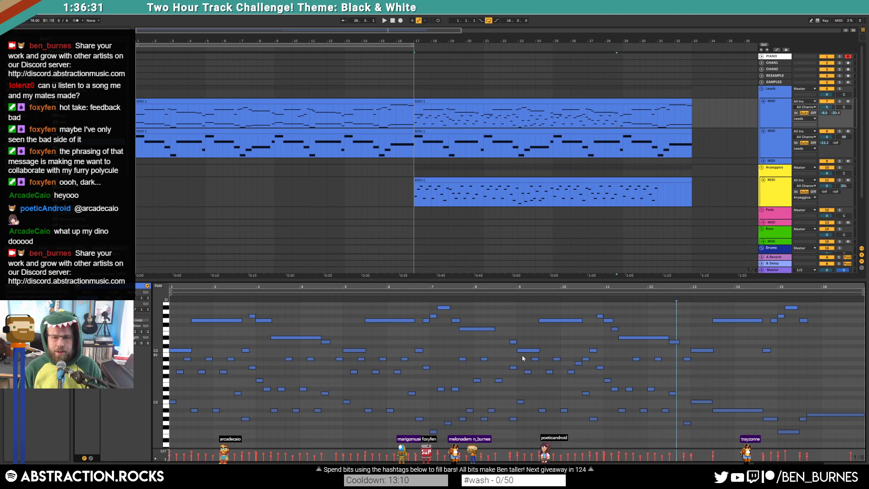
# Copy the arpeggio notes of bars 9 to 12 from the duplicated piano clip into the same bars of the Arpeggios clip
pyautogui.moveTo(519, 355); pyautogui.dragTo(688, 444)
pyautogui.click(578, 181)
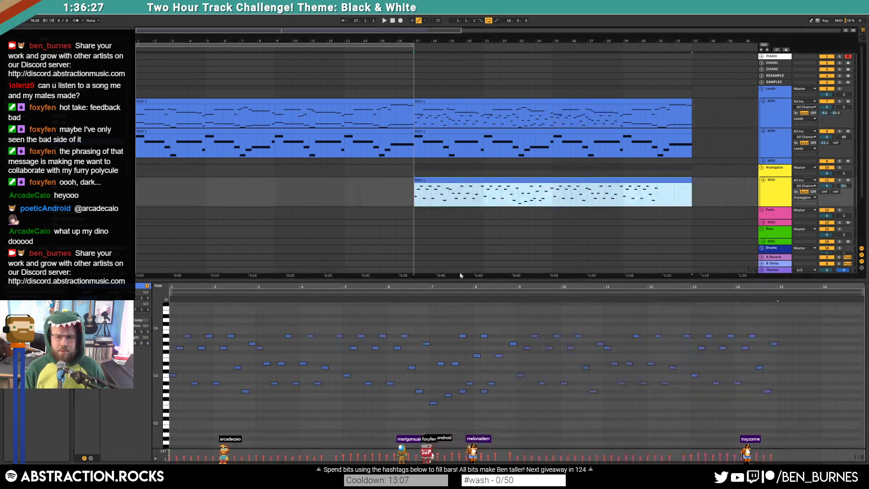
pyautogui.click(519, 325)
pyautogui.hotkey('ctrl', 'v')
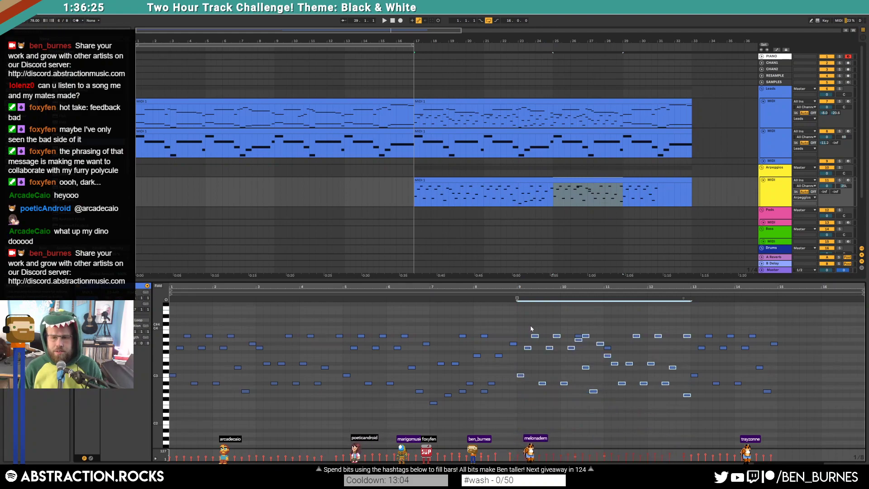
# Delete the stray pasted melody note early in bar 11 and the low note at the end of bar 12 of the Arpeggios clip
pyautogui.click(575, 333)
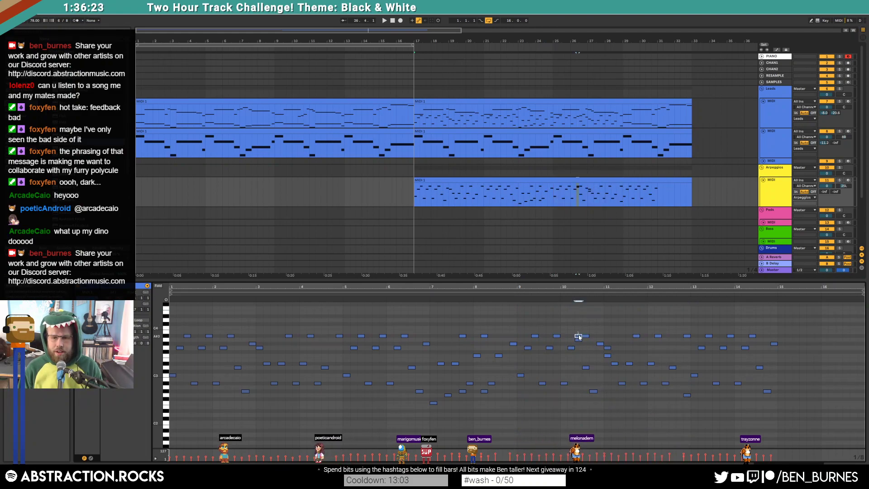
pyautogui.click(609, 348)
pyautogui.click(682, 388)
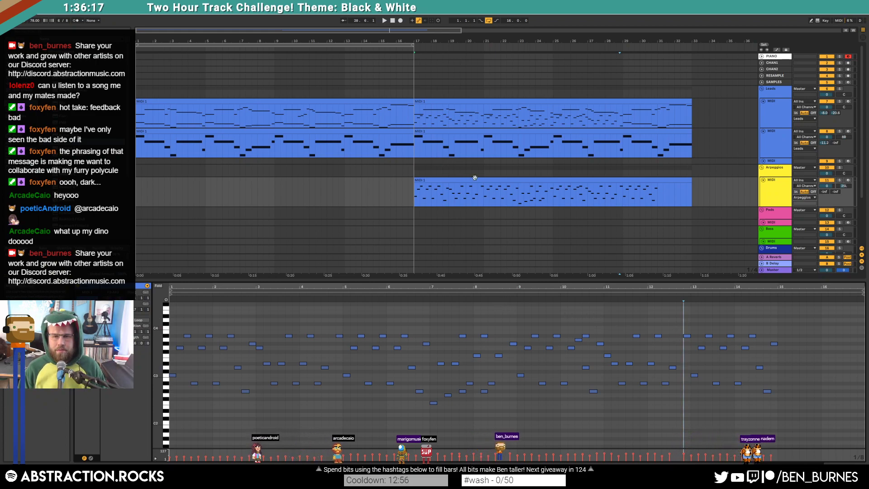
# Play back the duplicated section and delete all notes from bar 13 onward in the Arpeggios clip
pyautogui.click(481, 180)
pyautogui.press('space')
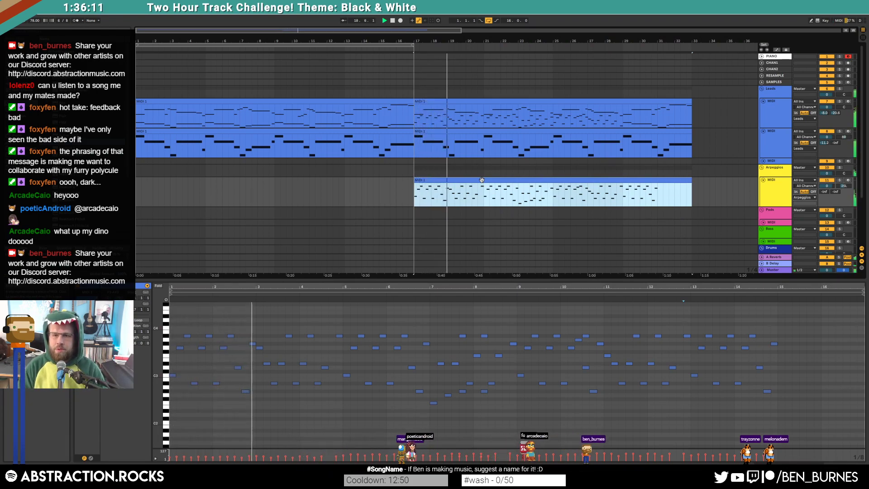
pyautogui.moveTo(693, 320); pyautogui.dragTo(804, 414)
pyautogui.press('Delete')
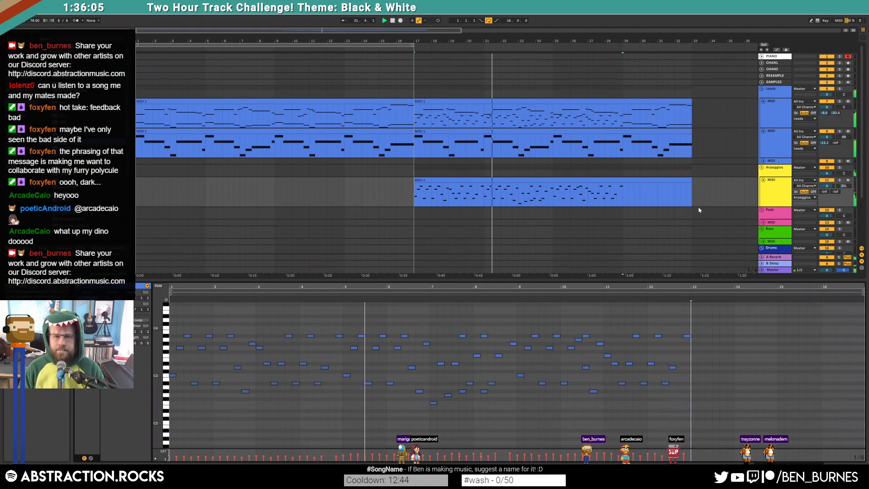
# Slightly shorten the long bass note spanning bars 3 and 4 of the second Leads track's duplicated clip
pyautogui.click(479, 131)
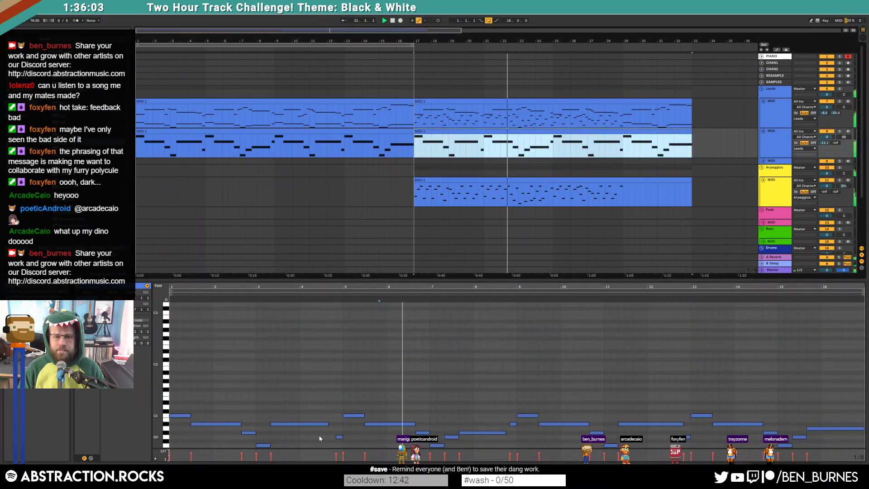
pyautogui.moveTo(328, 424); pyautogui.dragTo(326, 424)
pyautogui.click(408, 383)
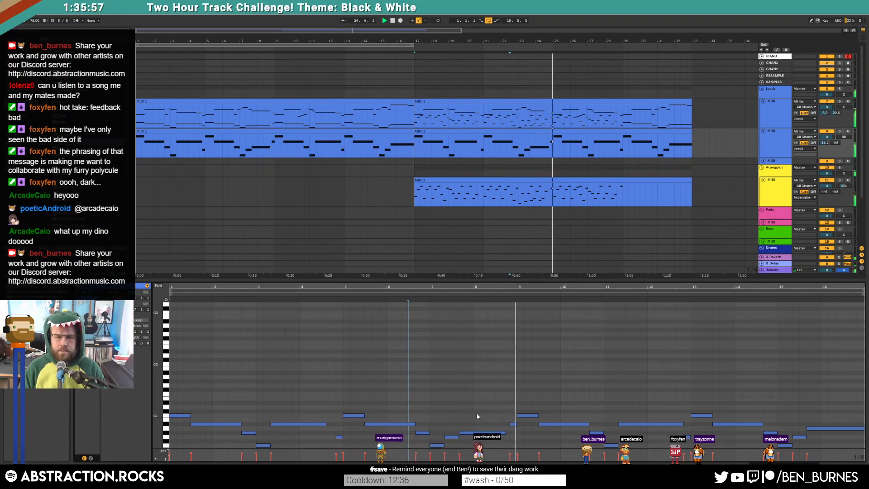
# Raise the long bass note spanning bars 7 and 8, lower the short note at the end of bar 8, and audition the passage
pyautogui.click(479, 432)
pyautogui.press('space')
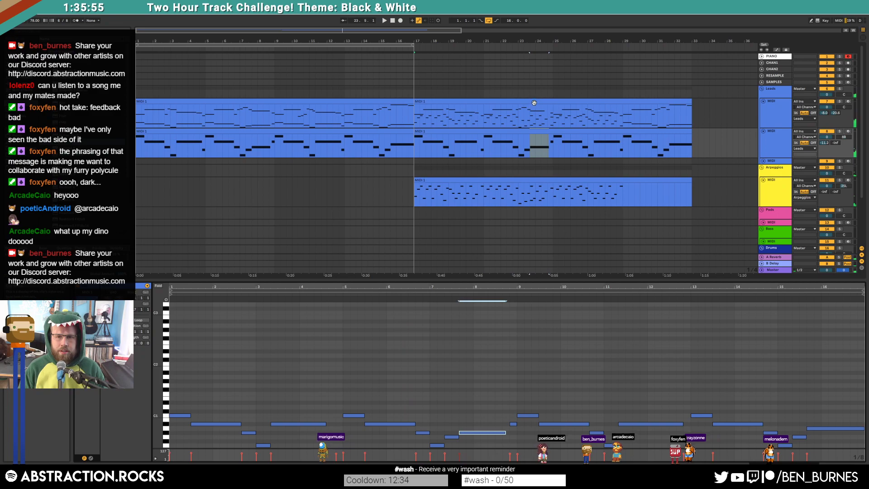
pyautogui.scroll(-2, 466, 348)
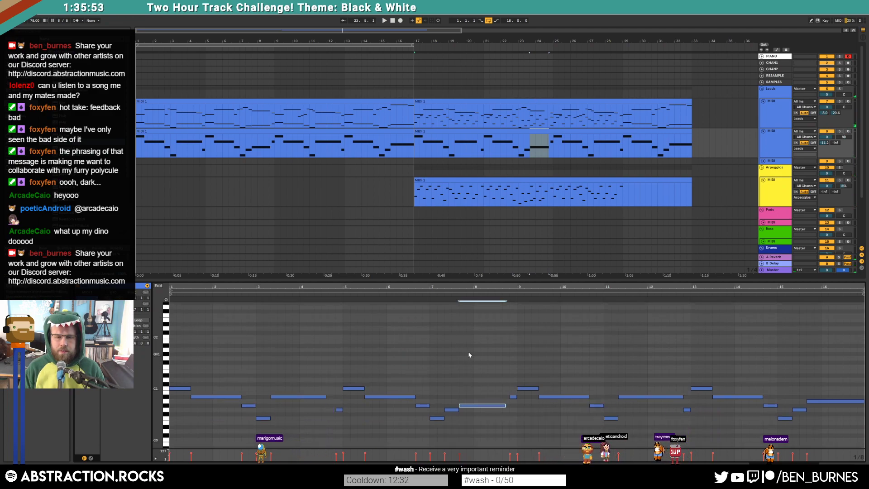
pyautogui.click(438, 293)
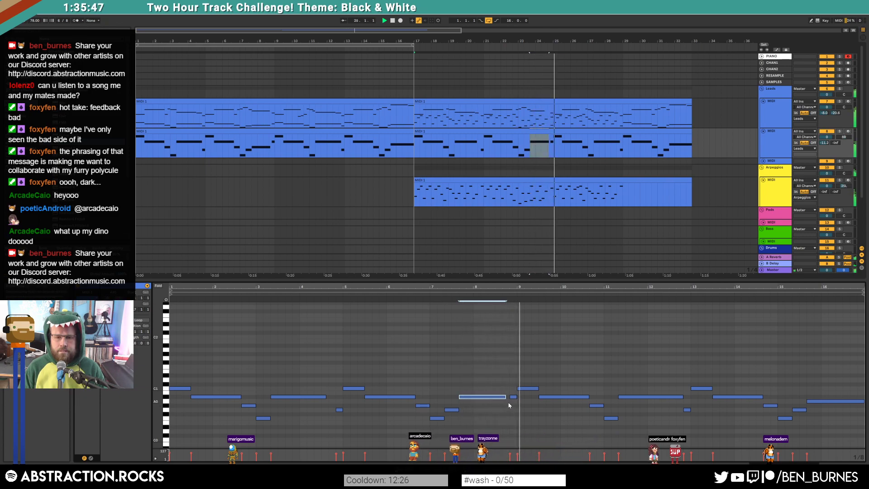
pyautogui.moveTo(506, 397)
pyautogui.mouseDown()
pyautogui.moveTo(498, 397)
pyautogui.moveTo(512, 406)
pyautogui.mouseUp()
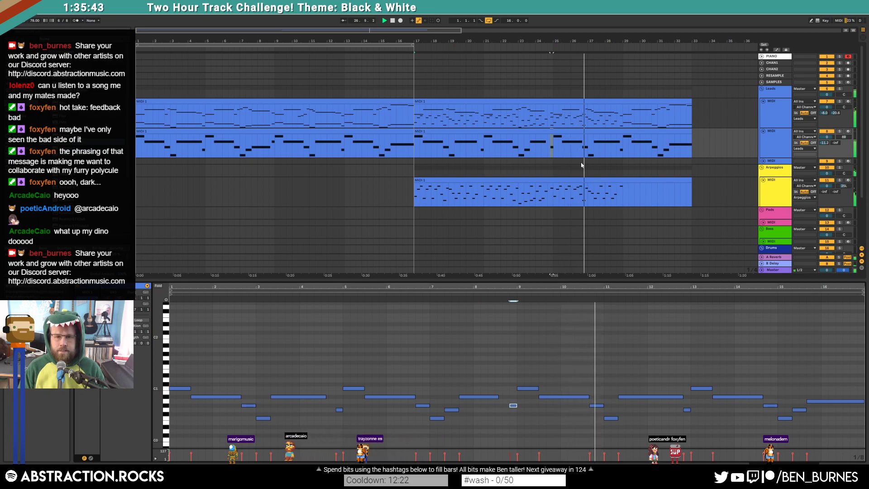
pyautogui.press('space')
# Lower the arpeggio note midway through bar 10 to match the note before it in both the piano and Arpeggios clips, and audition it
pyautogui.click(572, 102)
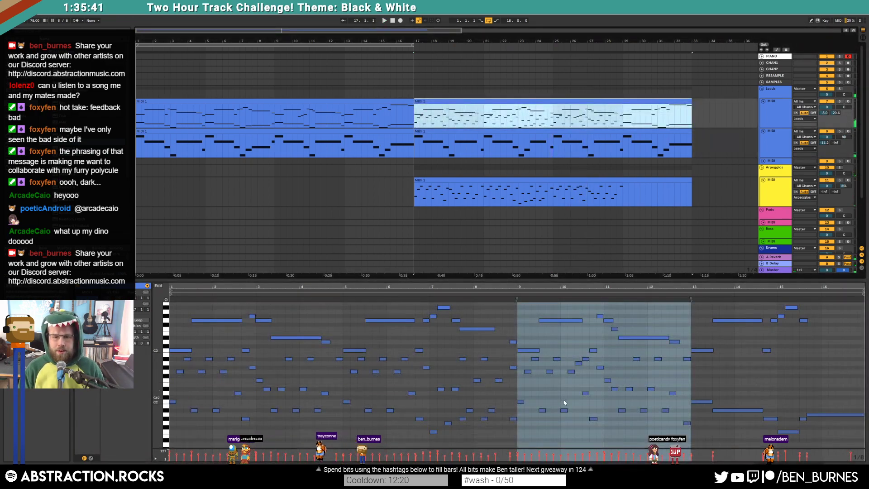
pyautogui.click(565, 403)
pyautogui.click(576, 354)
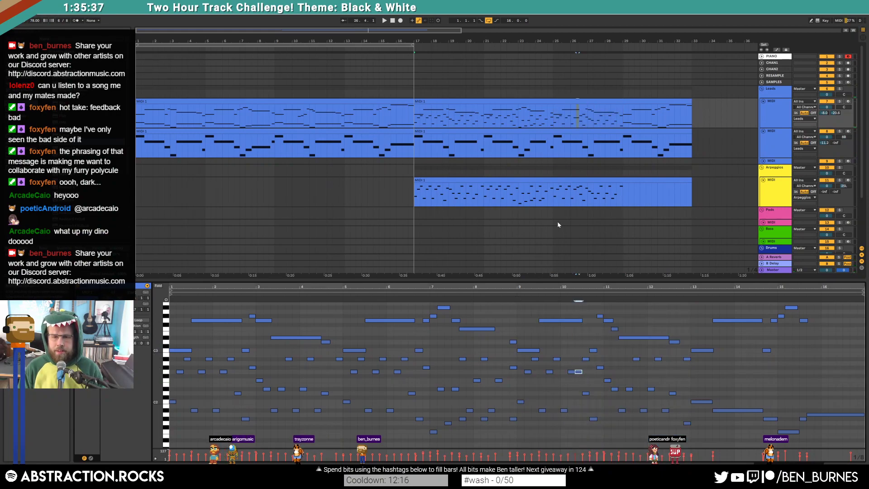
pyautogui.click(576, 183)
pyautogui.moveTo(577, 339); pyautogui.dragTo(579, 346)
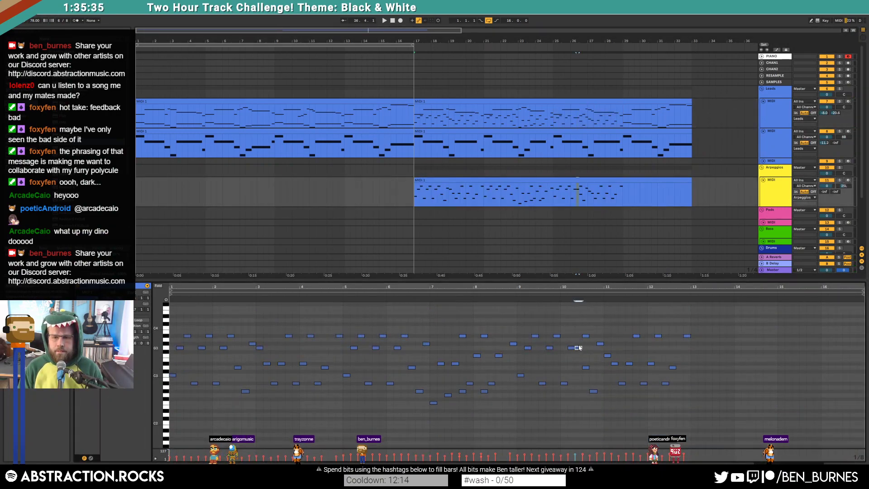
pyautogui.click(546, 293)
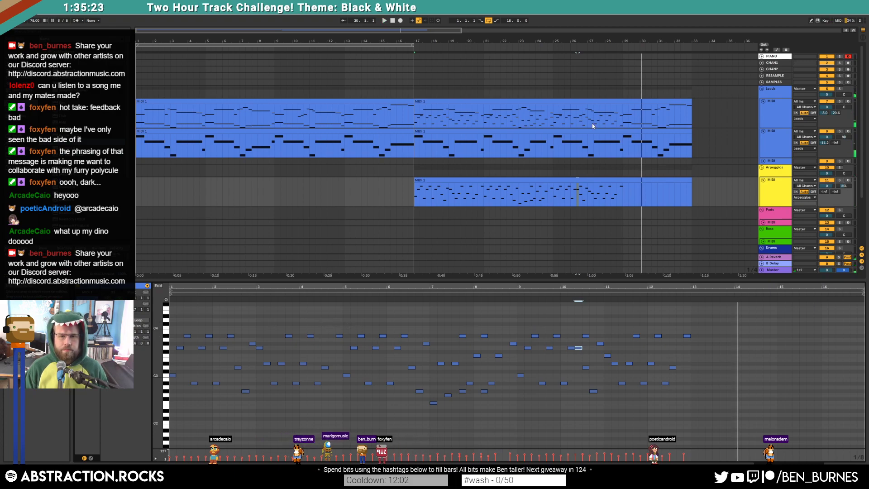
# Shorten the long low note at the start of bar 13 of the duplicated piano clip to arpeggio length
pyautogui.click(629, 104)
pyautogui.press('space')
pyautogui.click(714, 403)
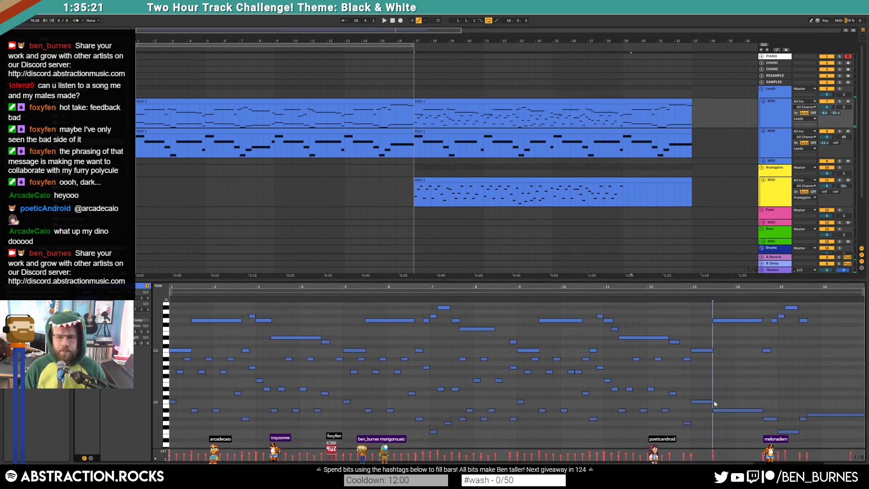
pyautogui.click(700, 401)
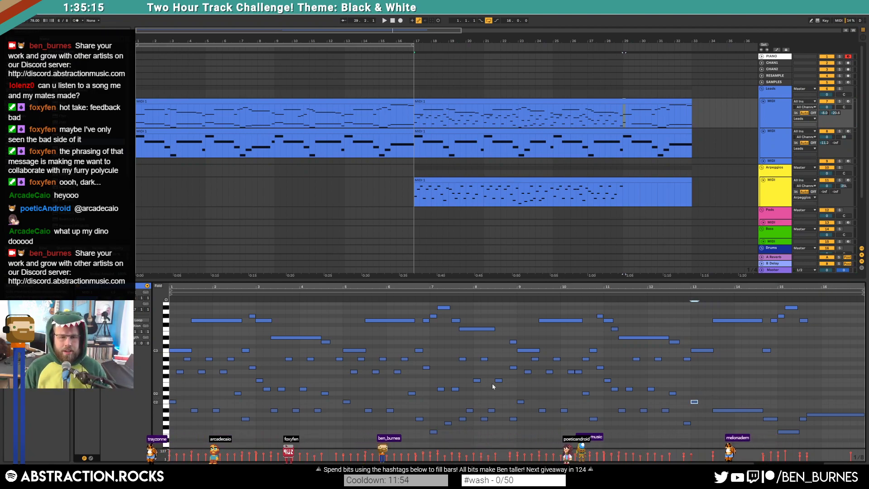
# Copy the arpeggio notes of bars 1 and 2 into bars 13 and 14 of the duplicated piano clip and play them back
pyautogui.moveTo(171, 356); pyautogui.dragTo(252, 428)
pyautogui.hotkey('ctrl', 'c')
pyautogui.click(692, 378)
pyautogui.hotkey('ctrl', 'v')
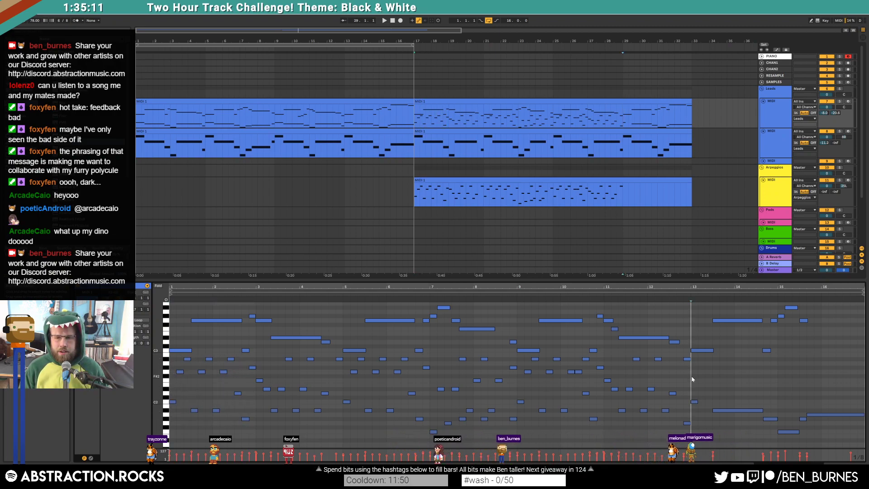
pyautogui.press('space')
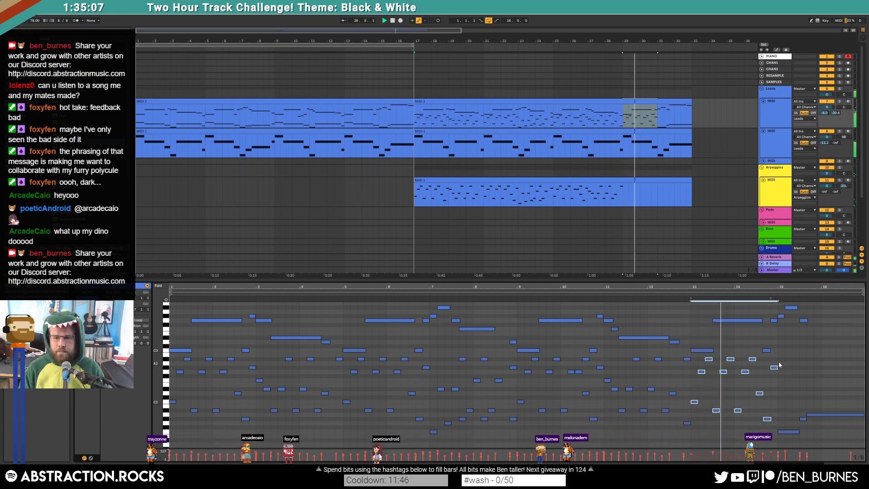
# Shorten the low note at the start of bar 15 and add four rising arpeggio notes after it in the piano clip
pyautogui.click(760, 393)
pyautogui.press('space')
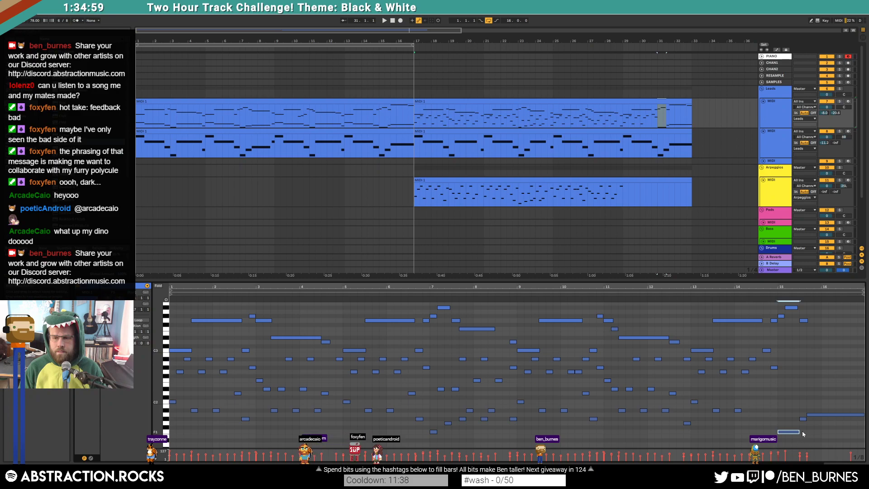
pyautogui.click(788, 402)
pyautogui.click(795, 380)
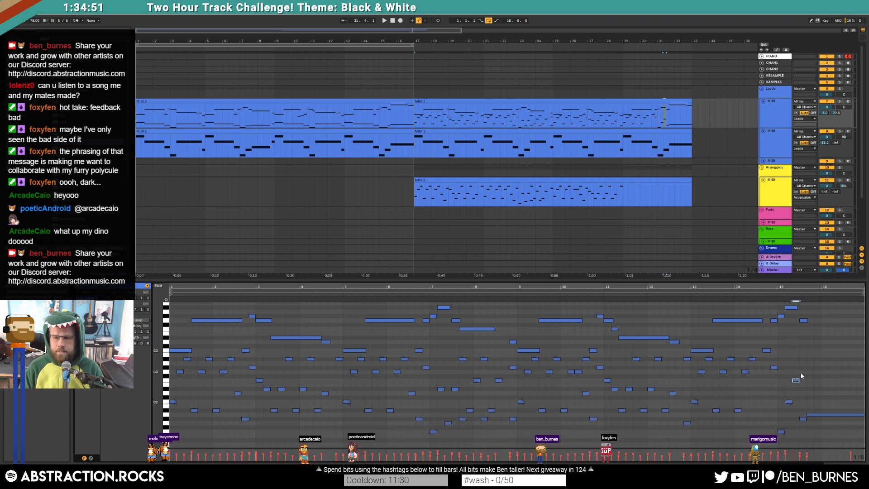
pyautogui.click(801, 367)
pyautogui.click(810, 363)
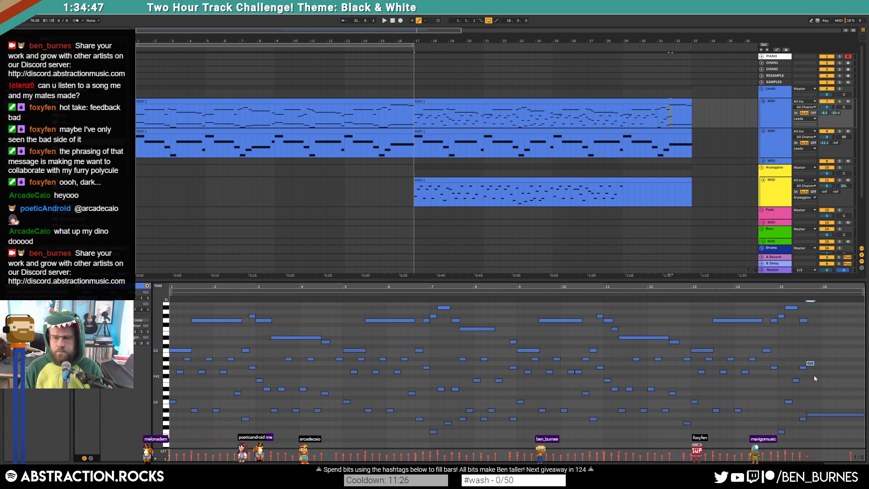
# Remove the low note late in bar 15, cut the final sustained low note to a short one at the bar's end, and audition it
pyautogui.click(802, 419)
pyautogui.moveTo(808, 423); pyautogui.dragTo(808, 424)
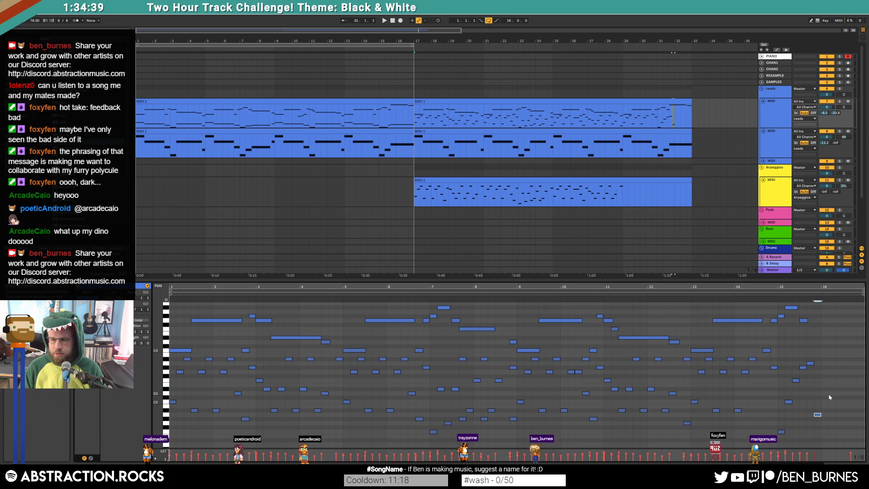
pyautogui.click(771, 296)
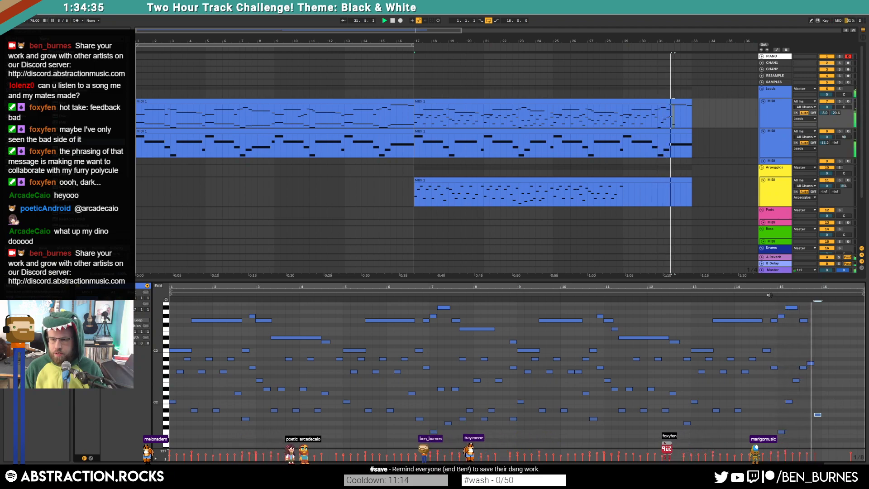
pyautogui.scroll(1, 817, 365)
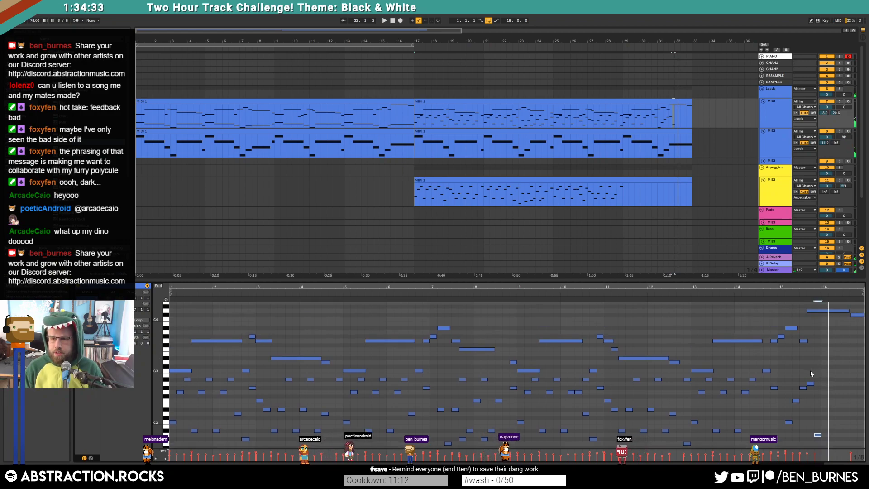
pyautogui.scroll(1, 837, 393)
pyautogui.scroll(1, 838, 392)
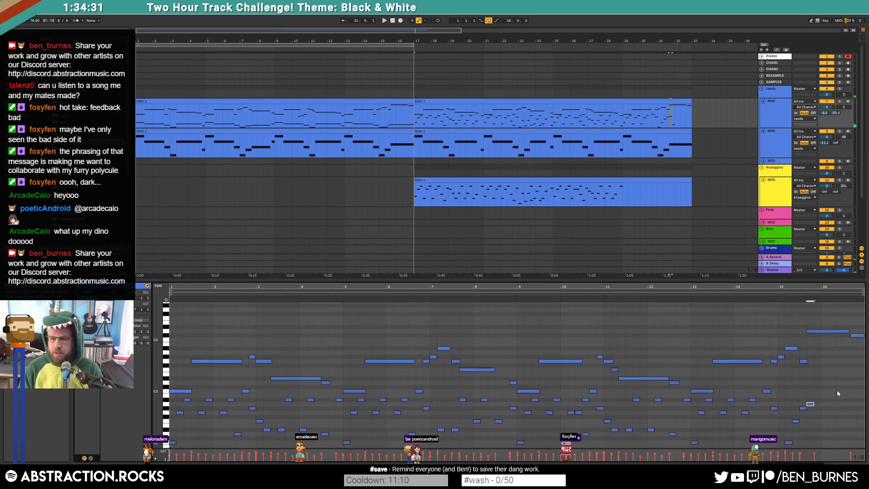
# Move the next-to-last arpeggio note of bar 15 to just above C2 and play back the ending
pyautogui.scroll(-2, 837, 392)
pyautogui.press('Up')
pyautogui.press('Up')
pyautogui.press('Up')
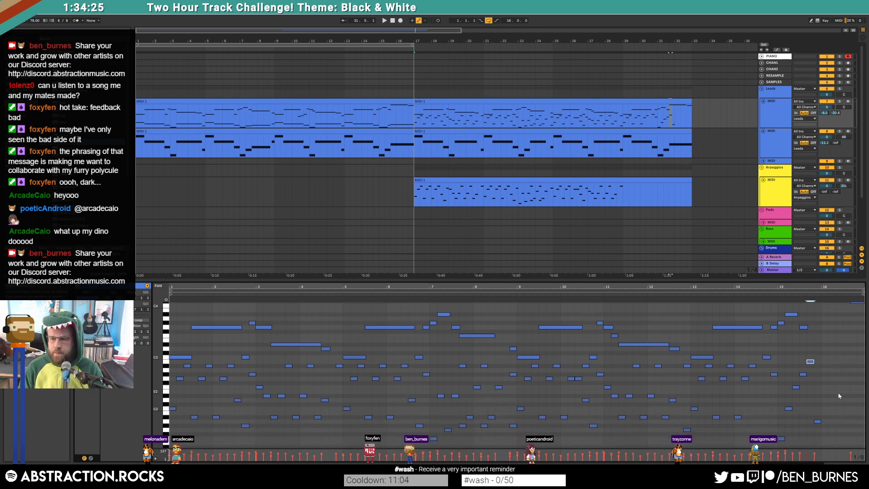
pyautogui.press('Up')
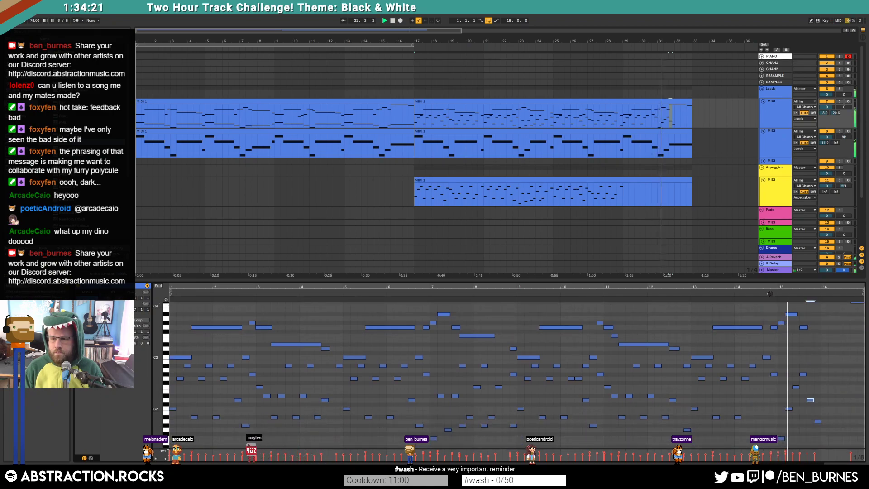
pyautogui.press('space')
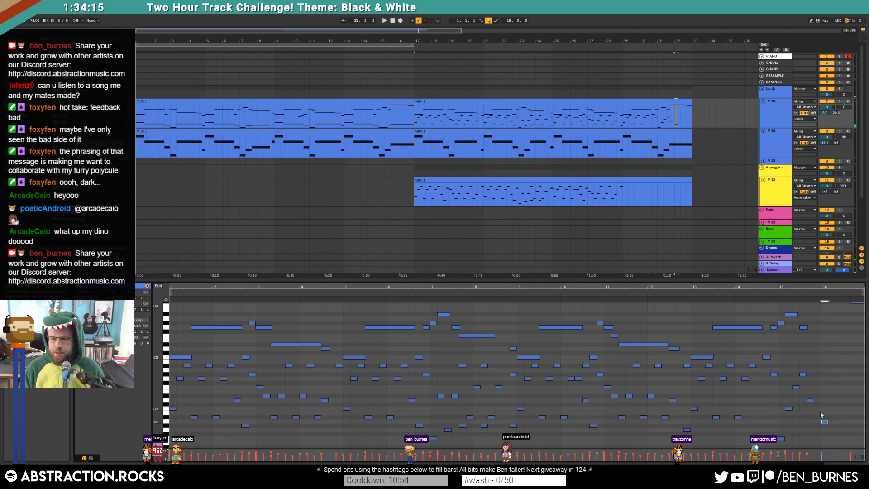
# Place a low arpeggio note at the end of bar 15, tune it down to just below C2, and audition it
pyautogui.doubleClick(816, 406)
pyautogui.press('Down')
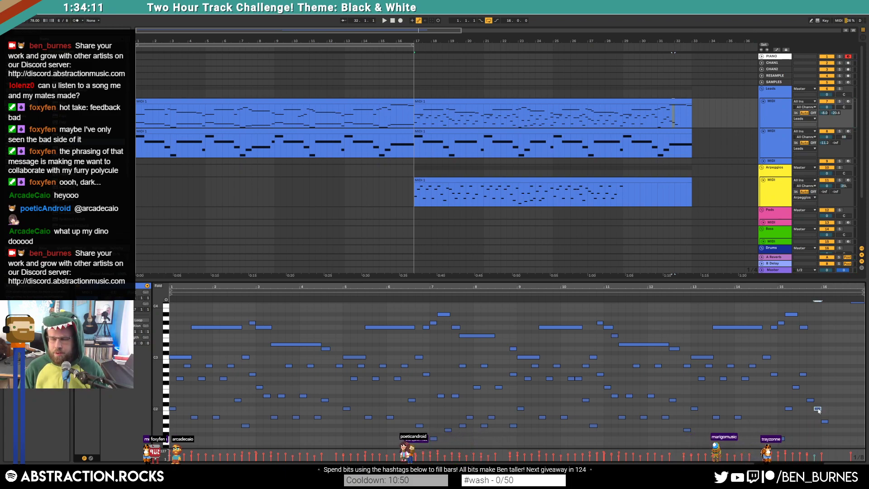
pyautogui.press('Down')
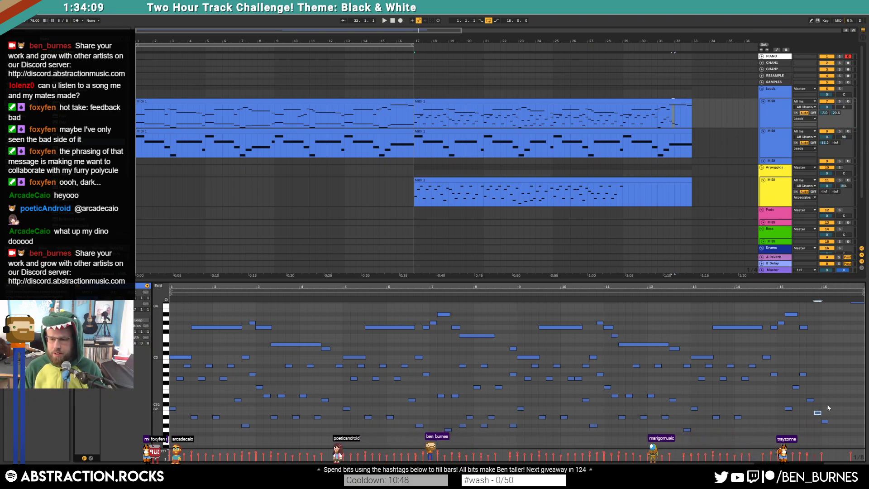
pyautogui.click(767, 295)
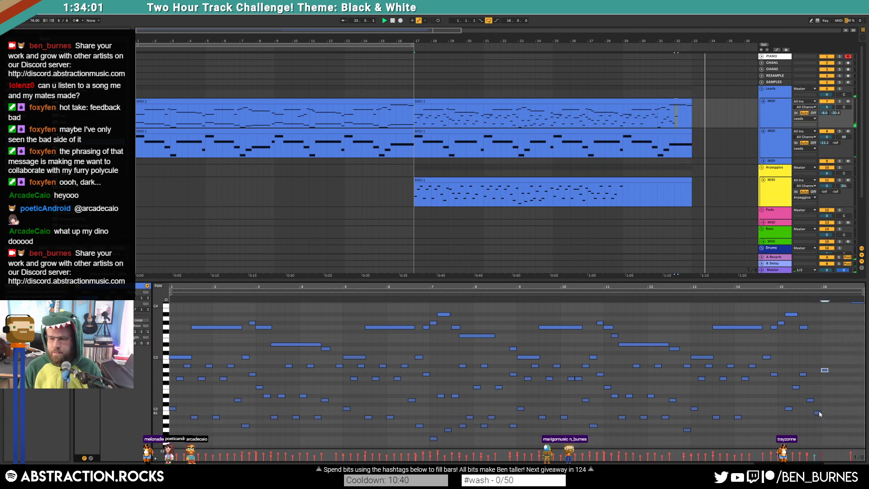
# Raise the low arpeggio note at the end of bar 15 above C2, fill bar 16 with further arpeggio notes, and audition them
pyautogui.moveTo(818, 413); pyautogui.dragTo(819, 387)
pyautogui.press('space')
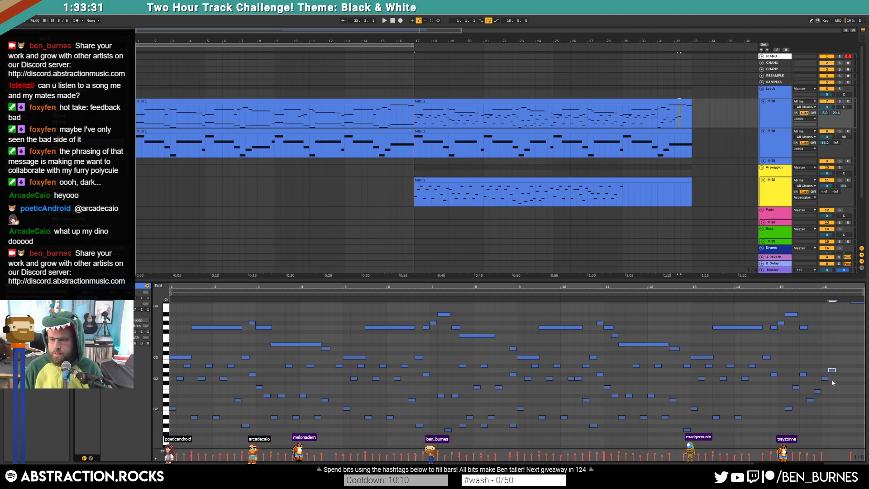
pyautogui.doubleClick(839, 400)
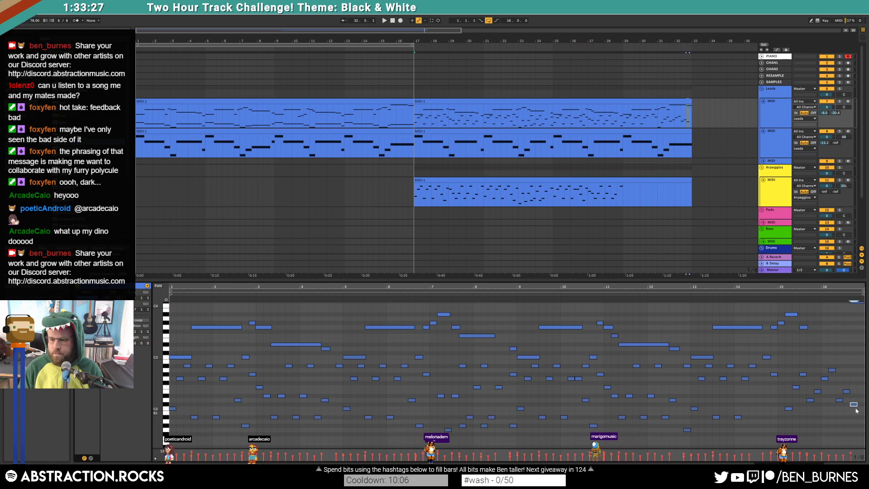
pyautogui.click(752, 300)
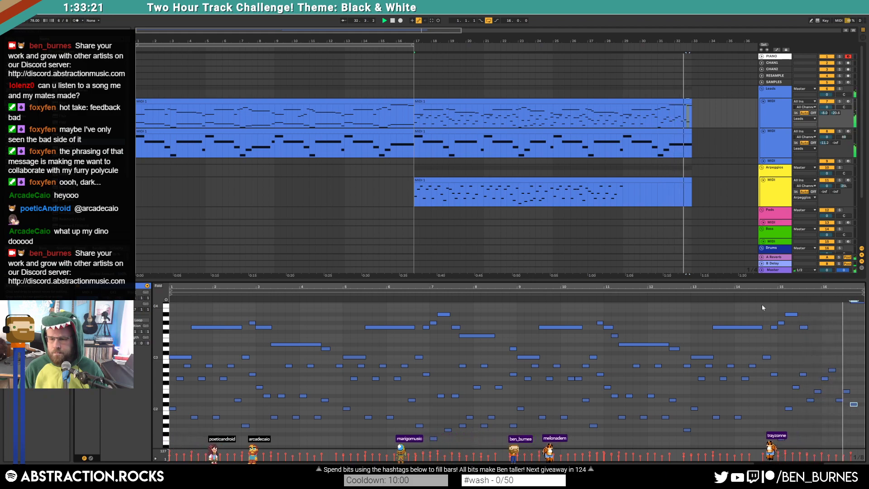
# Extend the final low note to the end of the piano clip and delete the highest arpeggio note early in bar 16
pyautogui.moveTo(855, 402); pyautogui.dragTo(864, 402)
pyautogui.click(832, 370)
pyautogui.press('Delete')
pyautogui.press('space')
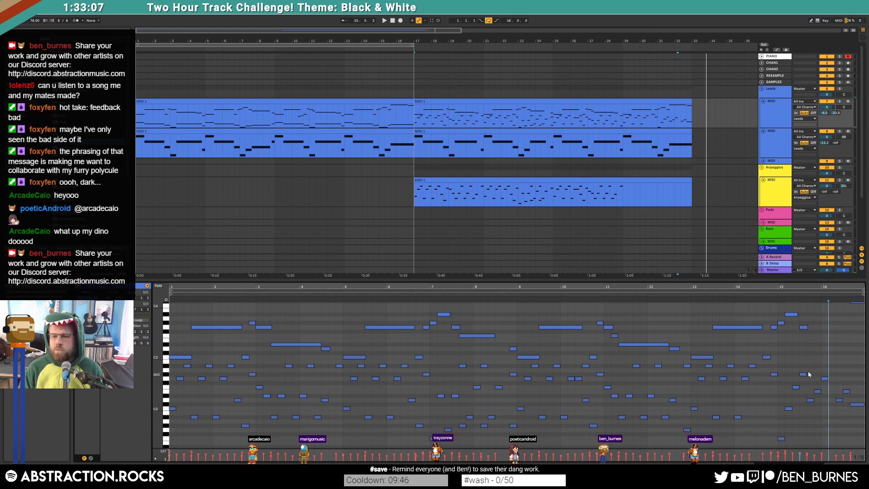
# Lower the mid-bar 15 arpeggio note a semitone to G2 and, after auditioning, lengthen the first arpeggio note of bar 16
pyautogui.scroll(3, 810, 375)
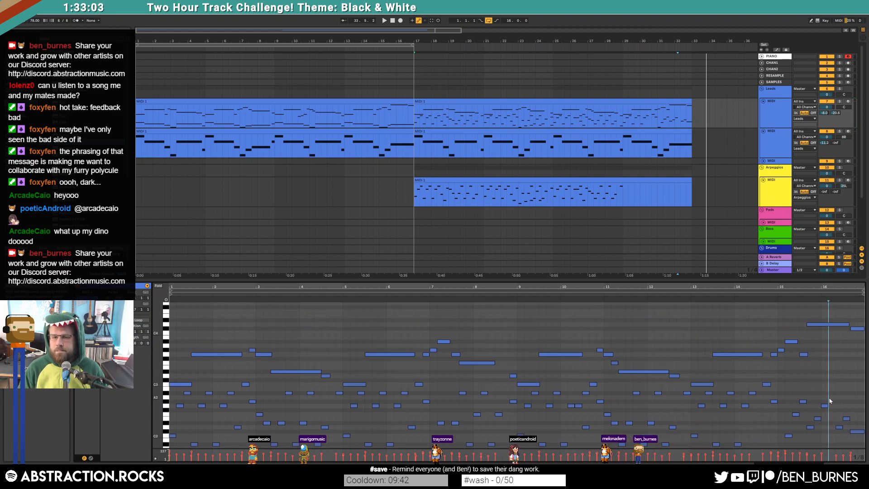
pyautogui.scroll(-2, 817, 395)
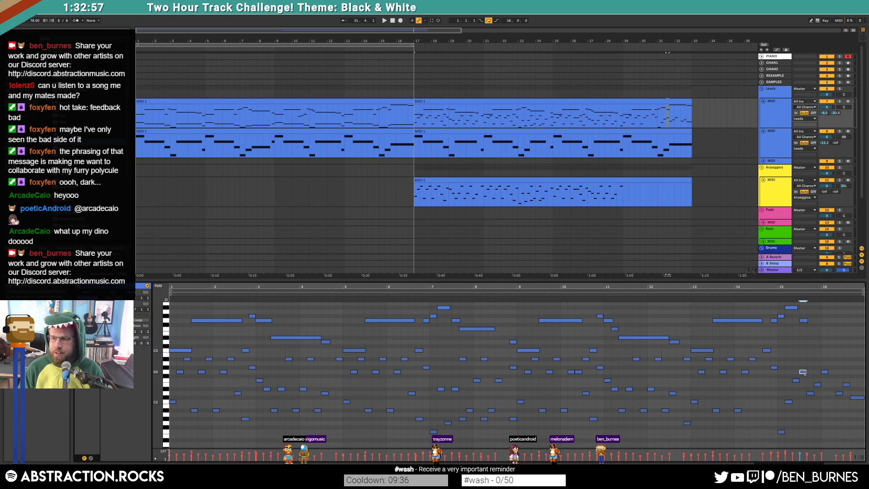
pyautogui.click(770, 293)
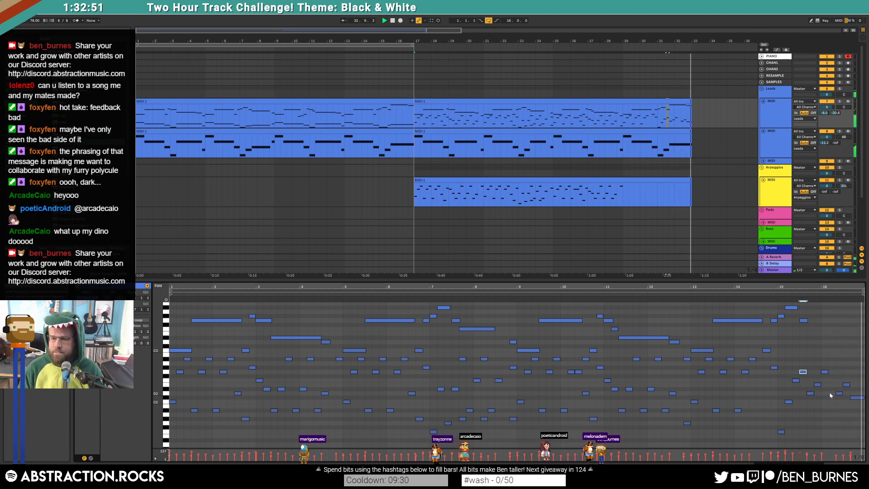
pyautogui.moveTo(828, 371); pyautogui.dragTo(835, 371)
pyautogui.click(833, 353)
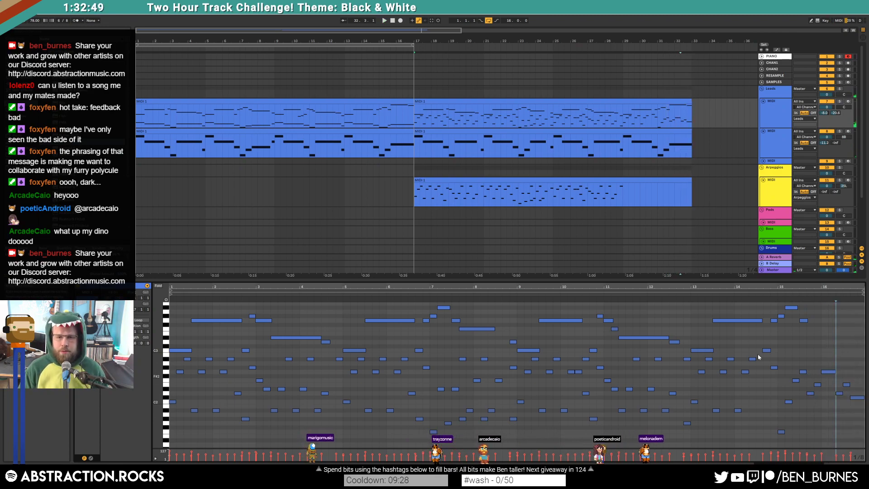
# Copy the piano arpeggio notes of the last four bars into the Arpeggios clip at bar 13, transposed up one octave
pyautogui.moveTo(623, 113); pyautogui.dragTo(692, 113)
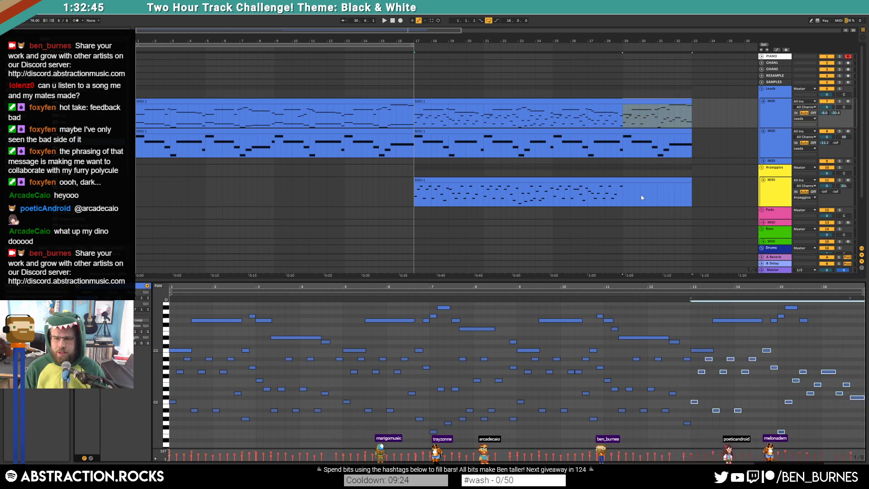
pyautogui.click(645, 174)
pyautogui.click(646, 180)
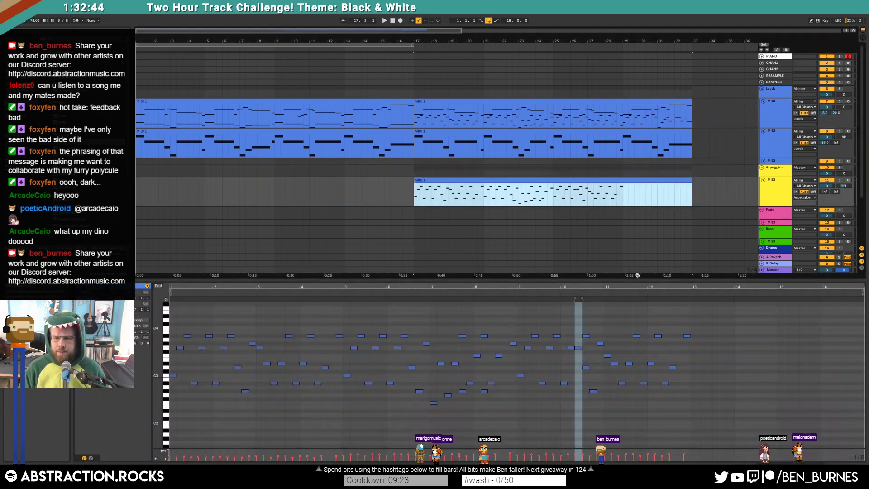
pyautogui.click(690, 368)
pyautogui.hotkey('ctrl', 'v')
pyautogui.hotkey('shift', 'Up')
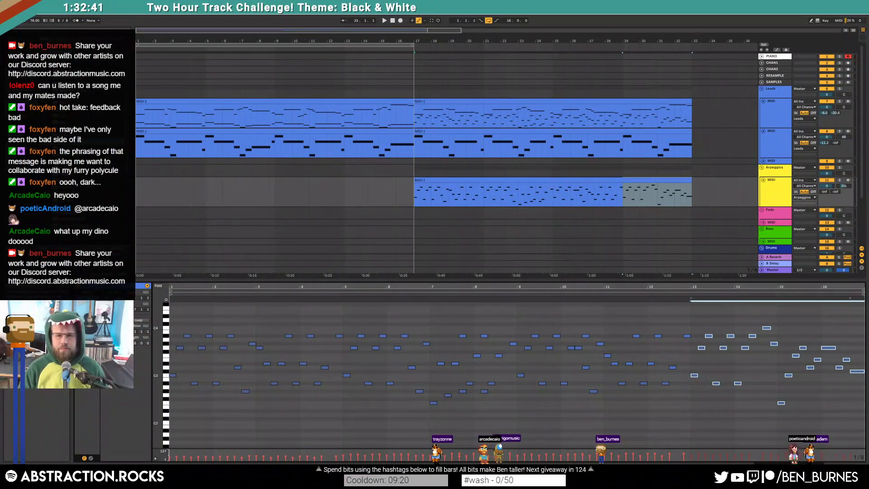
# Set the arrangement loop to the full 32 bars and play the track from the beginning
pyautogui.click(652, 68)
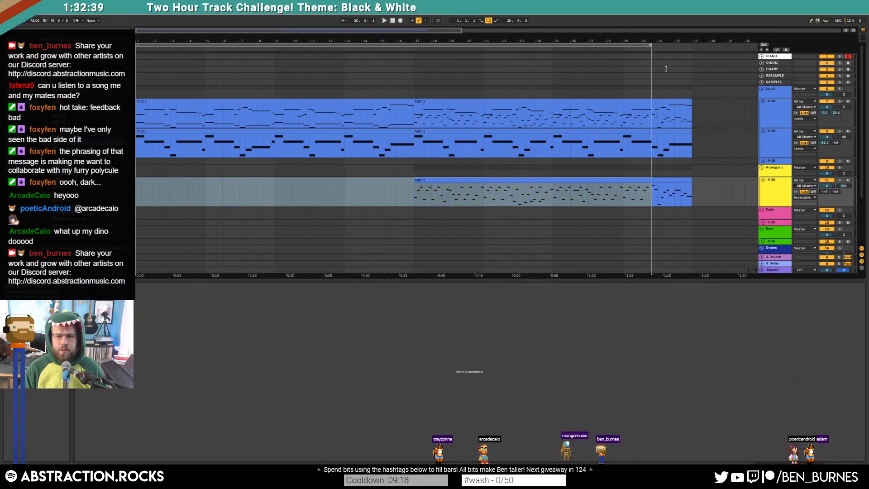
pyautogui.hotkey('ctrl', 'z')
pyautogui.click(391, 21)
pyautogui.press('space')
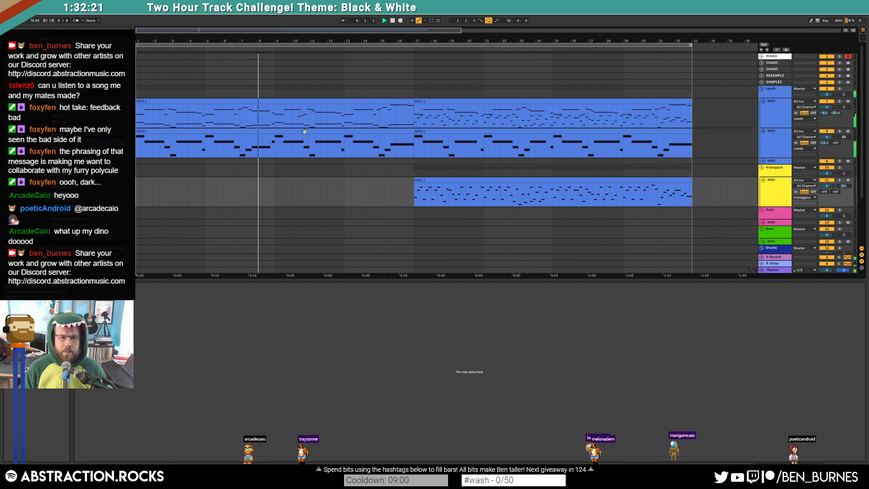
# Check the first bass-line clip's envelopes, then inspect the volume envelope of its 01 Sustain instrument in Kontakt
pyautogui.click(281, 130)
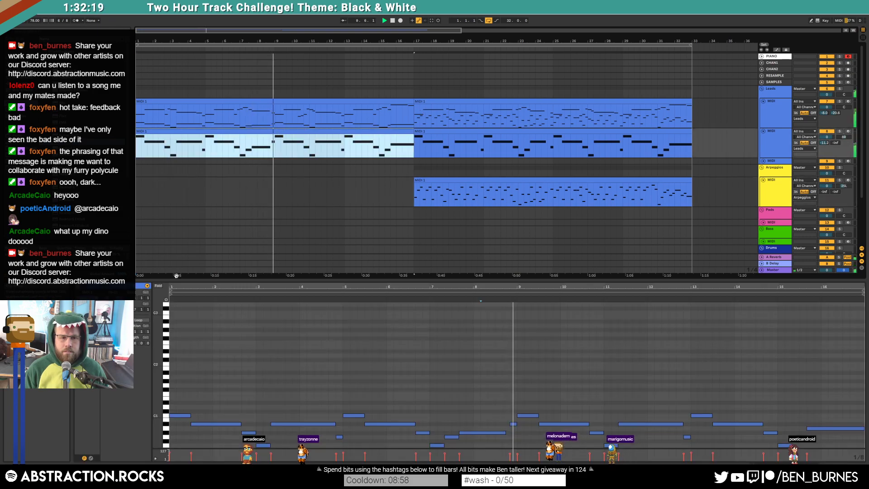
pyautogui.click(91, 458)
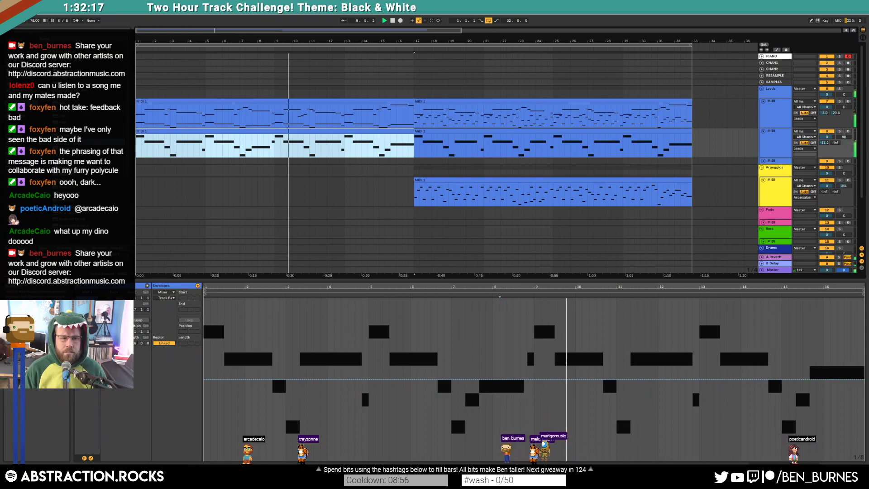
pyautogui.click(91, 458)
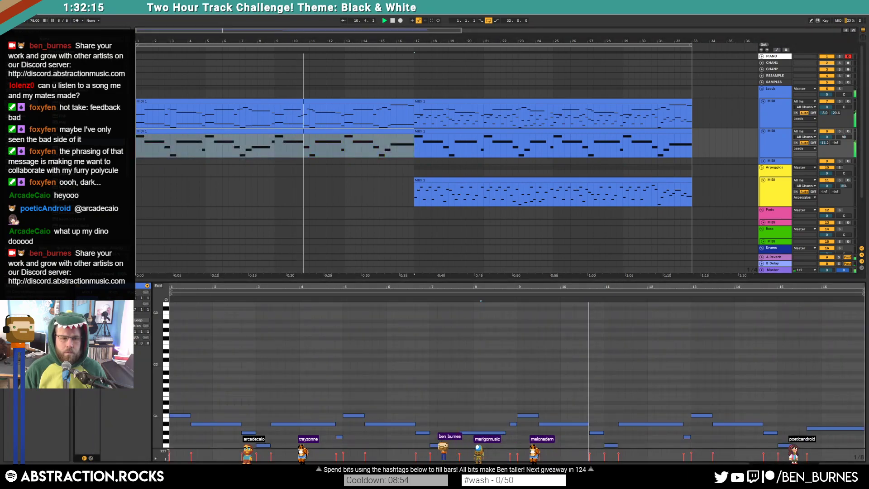
pyautogui.hotkey('shift', 'Tab')
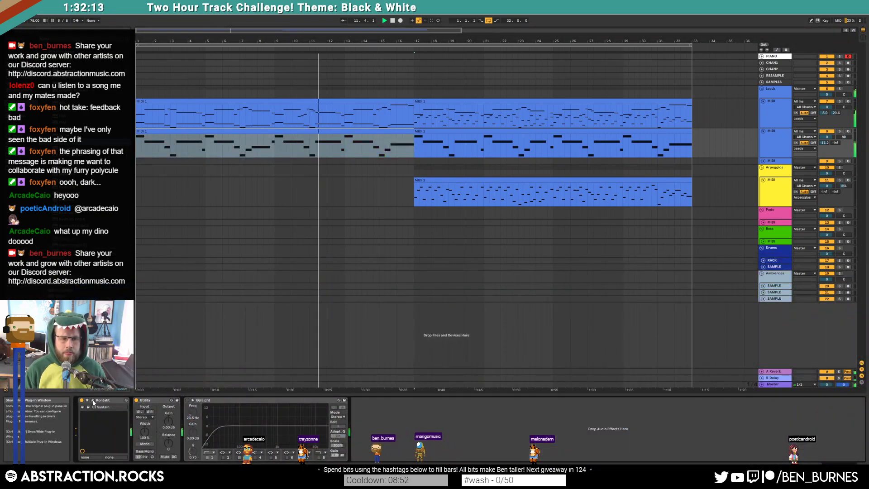
pyautogui.click(93, 400)
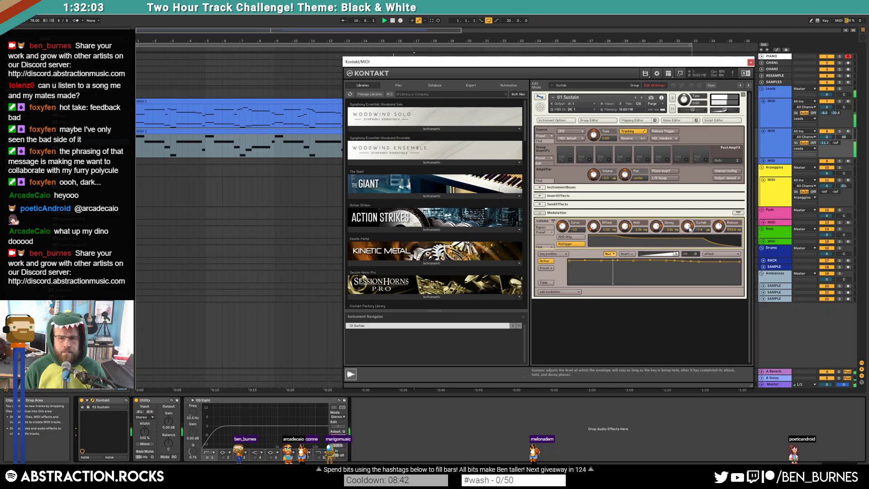
pyautogui.click(751, 63)
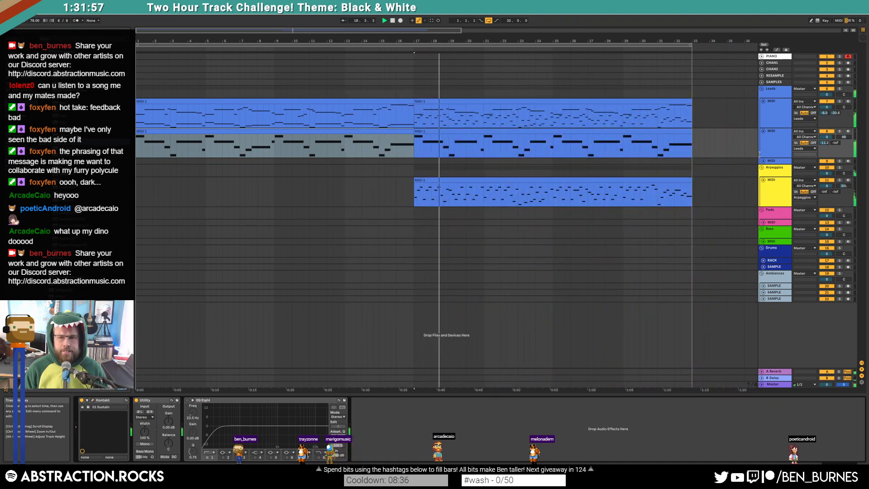
# Expand the empty third MIDI track in the Leads group, place the insertion point at bar 17, and stop playback
pyautogui.click(773, 160)
pyautogui.click(763, 161)
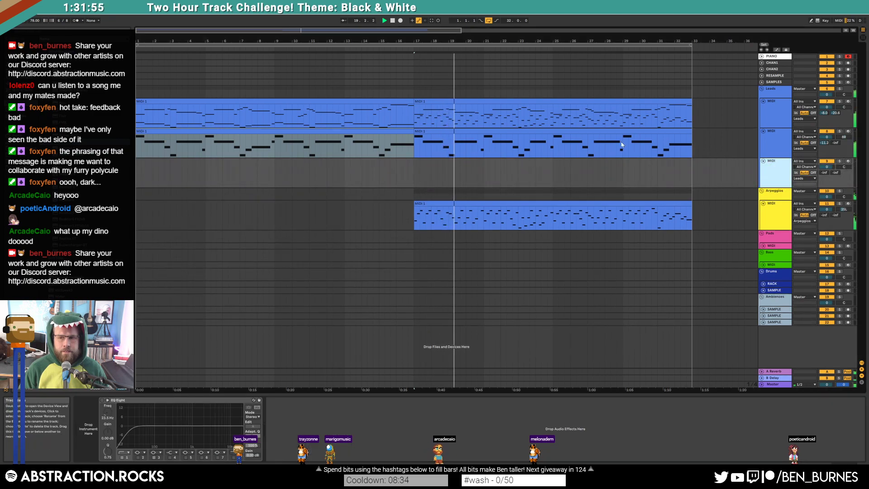
pyautogui.click(414, 172)
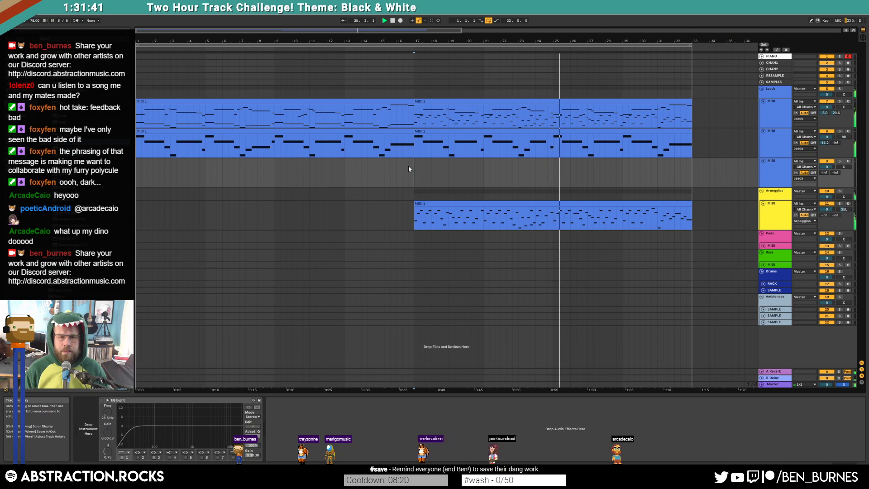
pyautogui.press('space')
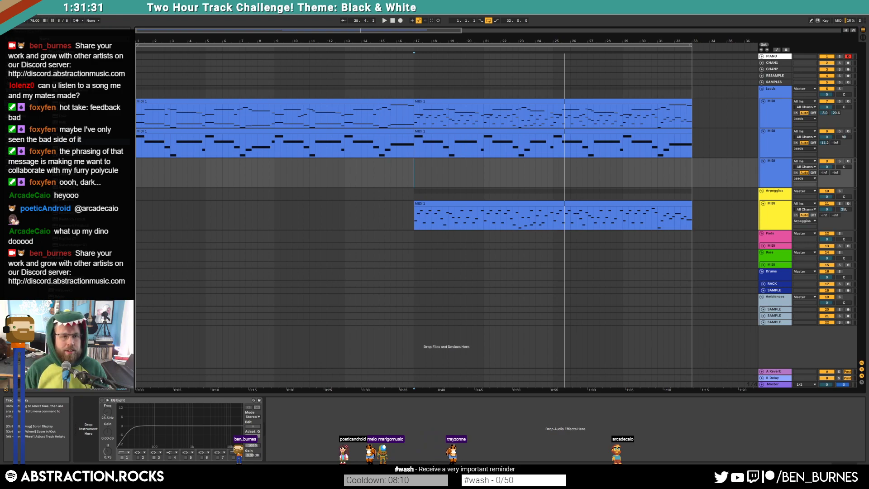
pyautogui.doubleClick(68, 142)
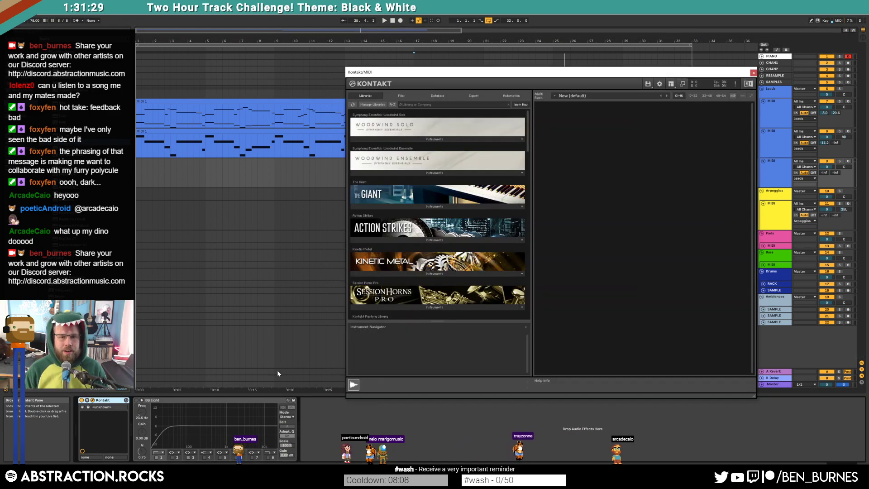
pyautogui.scroll(-5, 537, 132)
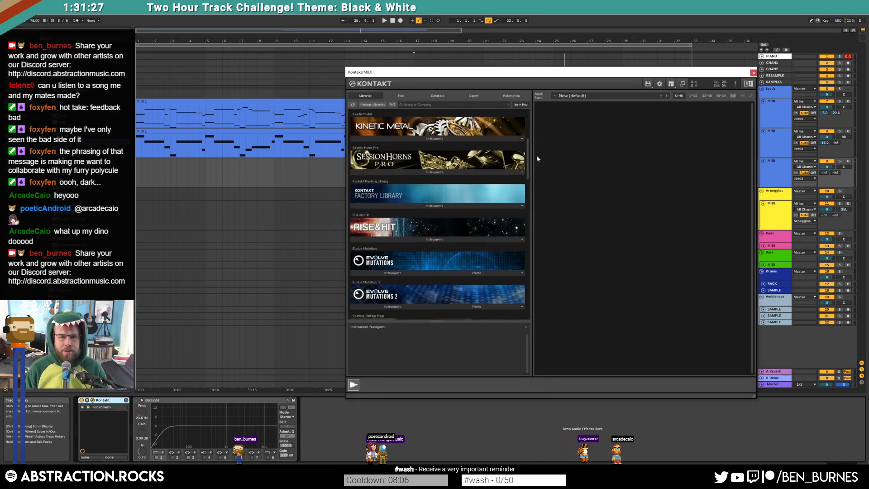
pyautogui.scroll(-3, 540, 168)
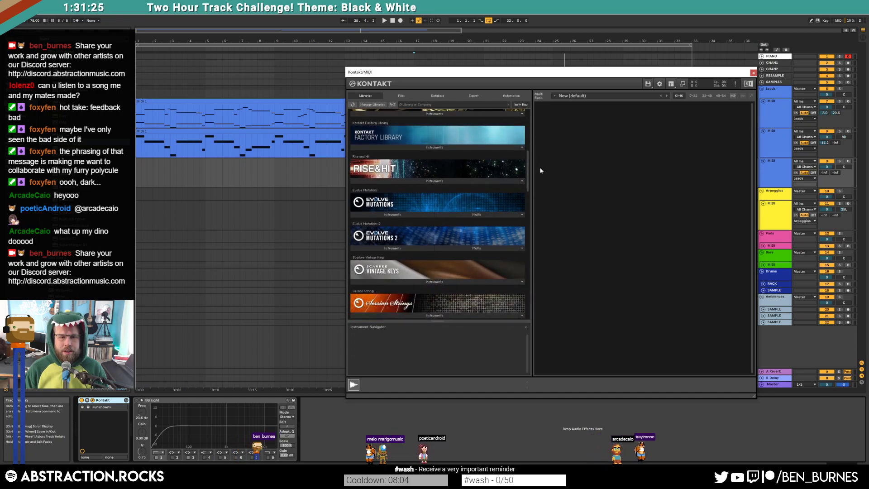
pyautogui.scroll(-4, 542, 181)
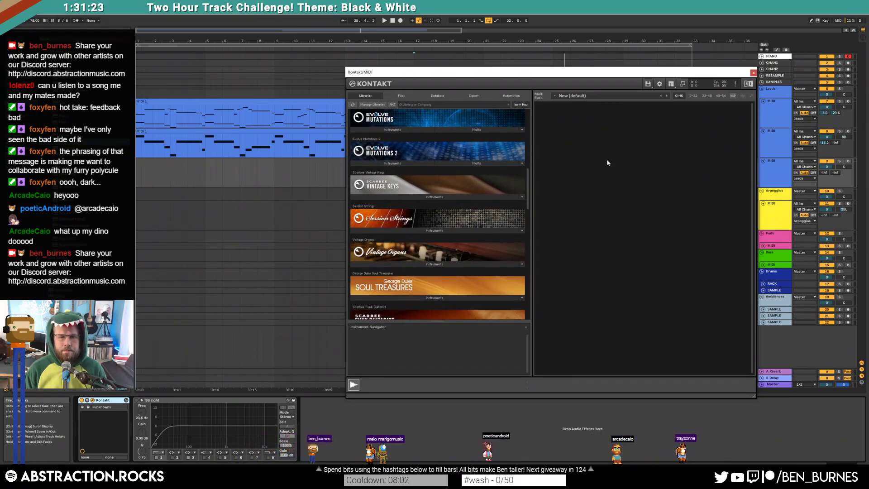
pyautogui.click(753, 73)
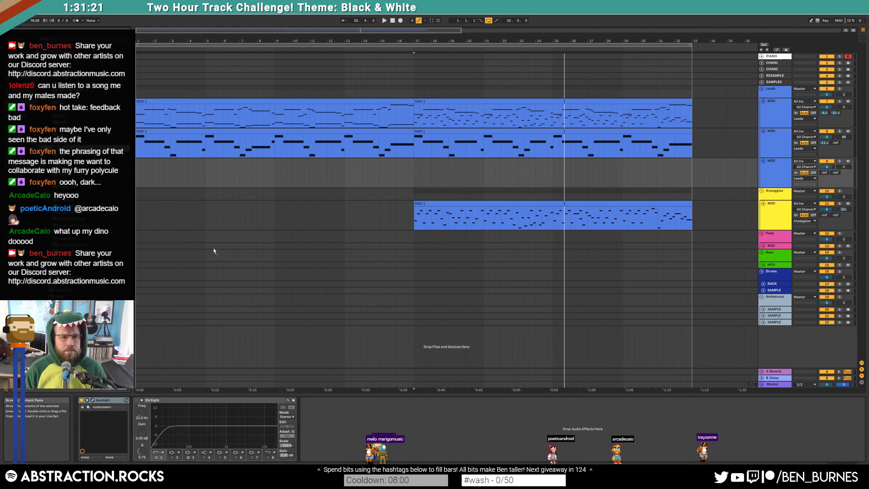
# Load Kontakt 5 on the third Leads track and search its database for "water"
pyautogui.moveTo(424, 90); pyautogui.dragTo(318, 91)
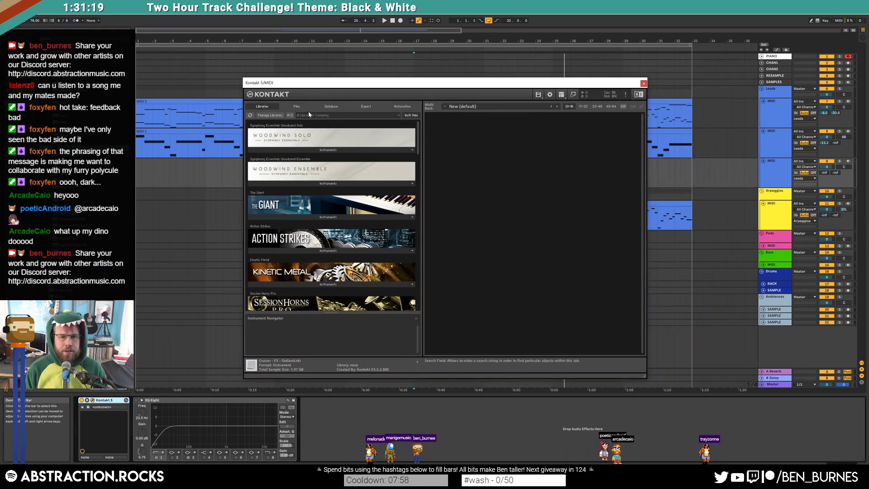
pyautogui.click(332, 106)
pyautogui.write('wat')
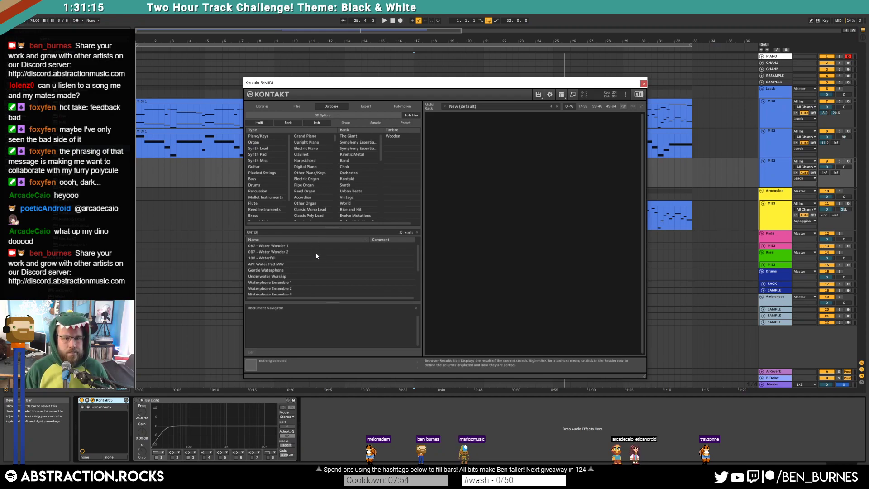
# Load the "Waterharp Bow - Gliss - Full.nki" instrument from the Bowed folder of Soundiron Water Harp v2
pyautogui.click(297, 104)
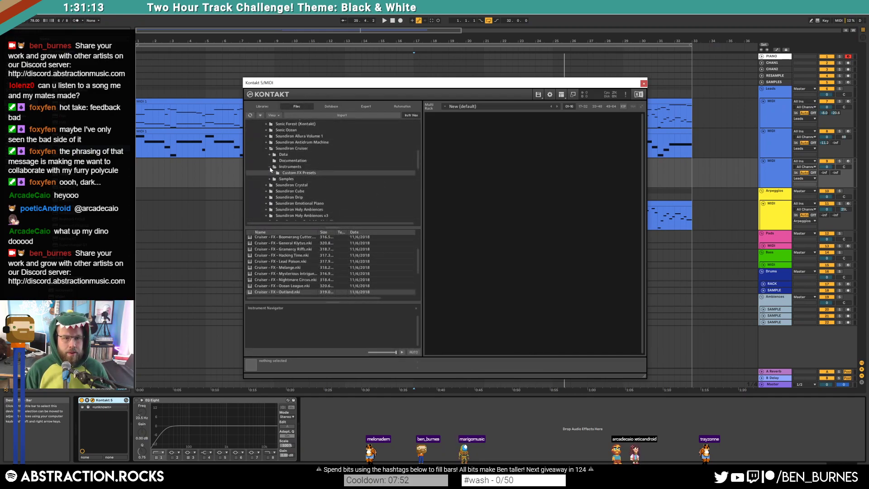
pyautogui.click(266, 148)
pyautogui.scroll(-4, 279, 184)
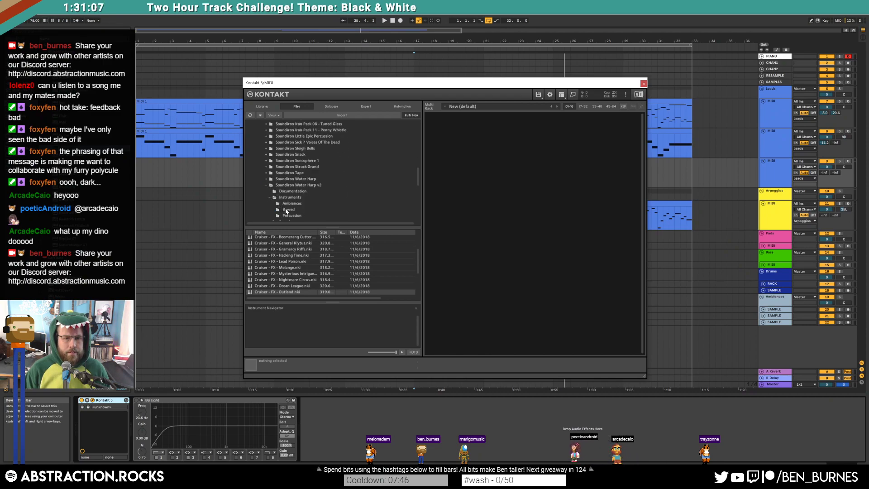
pyautogui.click(289, 211)
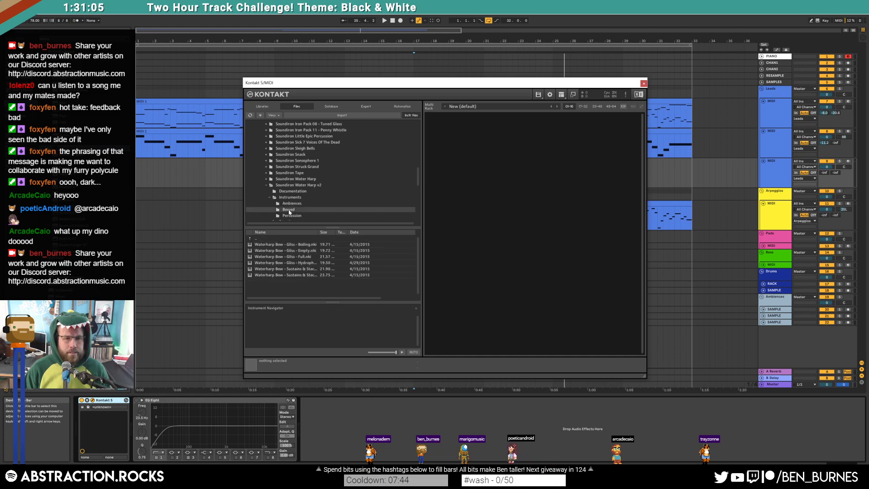
pyautogui.click(313, 257)
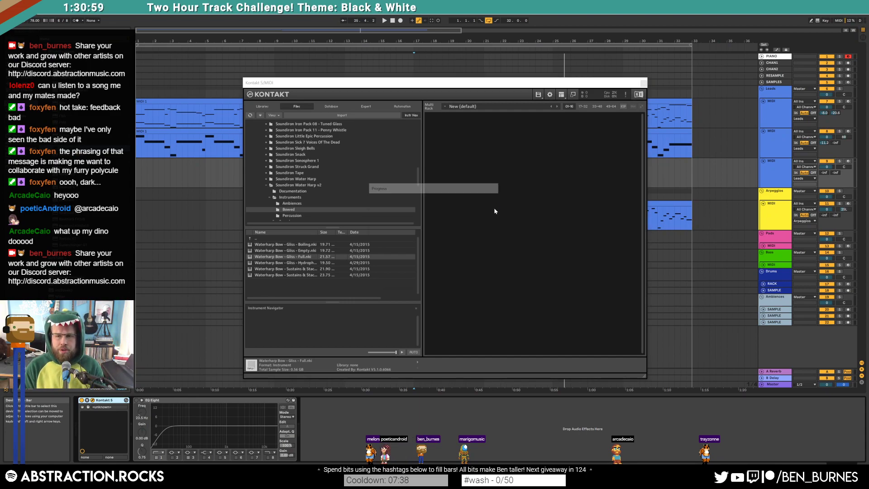
# Close the Kontakt 5 window, move the water harp track into the Ambiences group, and arm it for recording
pyautogui.click(643, 83)
pyautogui.moveTo(776, 171); pyautogui.dragTo(793, 311)
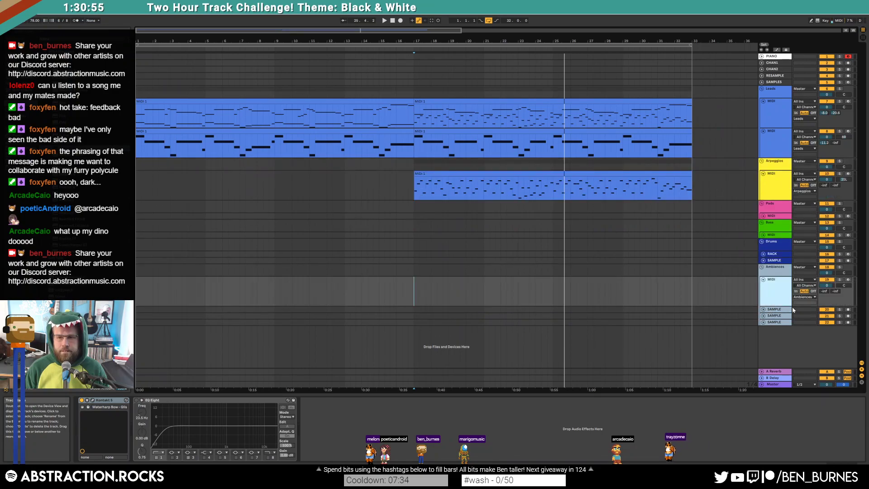
pyautogui.click(848, 280)
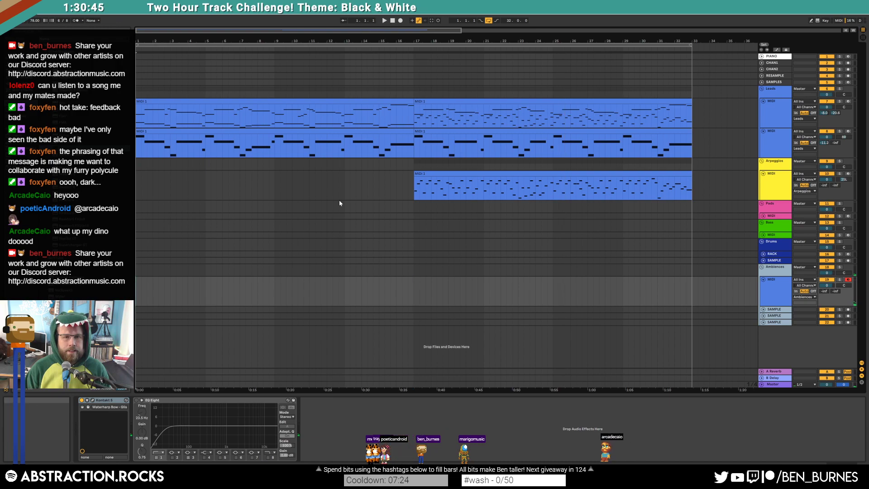
# Record two sustained water harp notes on the armed Ambiences track, one around bar 8 and one around bar 16
pyautogui.press('F9')
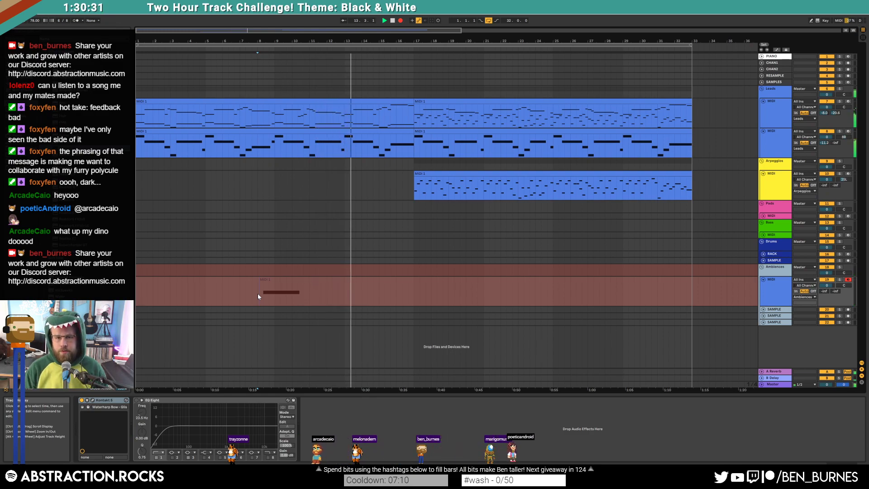
pyautogui.press('space')
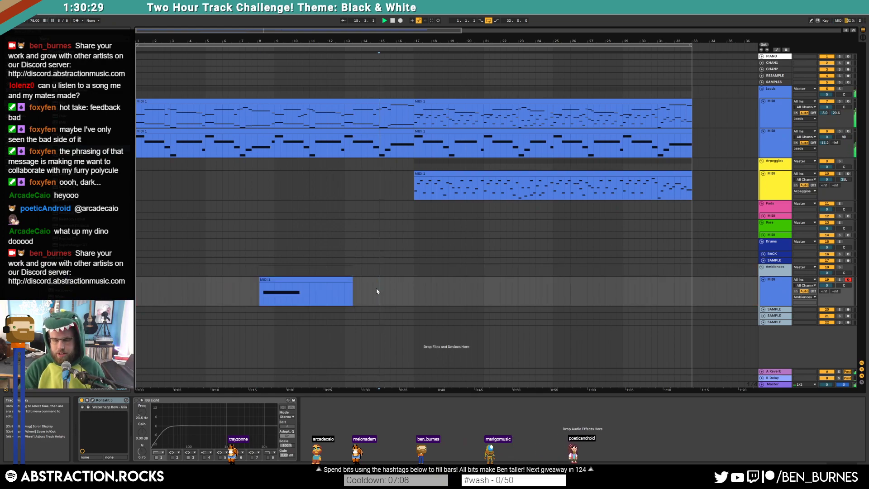
pyautogui.press('F9')
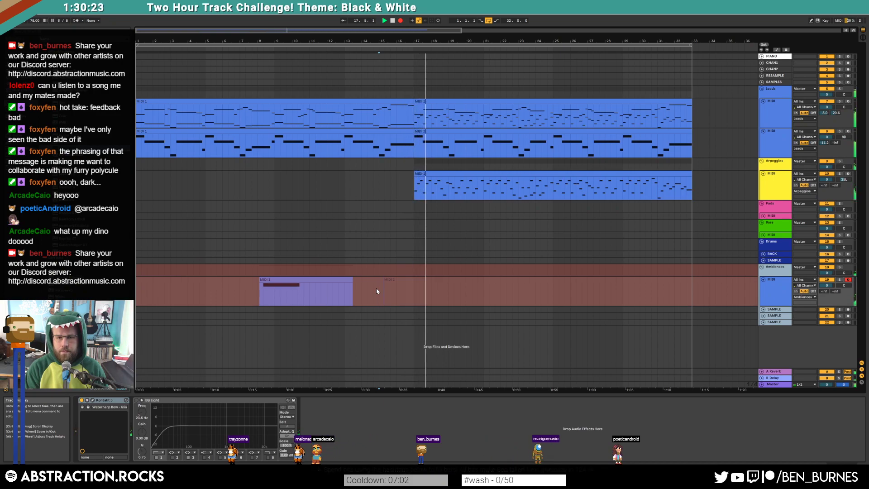
pyautogui.press('space')
# Shift the recorded note slightly earlier inside both water harp clips
pyautogui.doubleClick(403, 277)
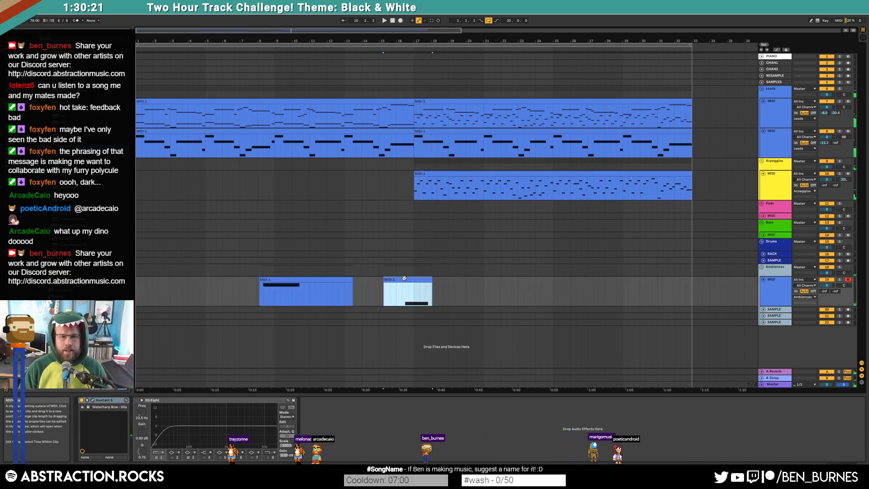
pyautogui.click(525, 306)
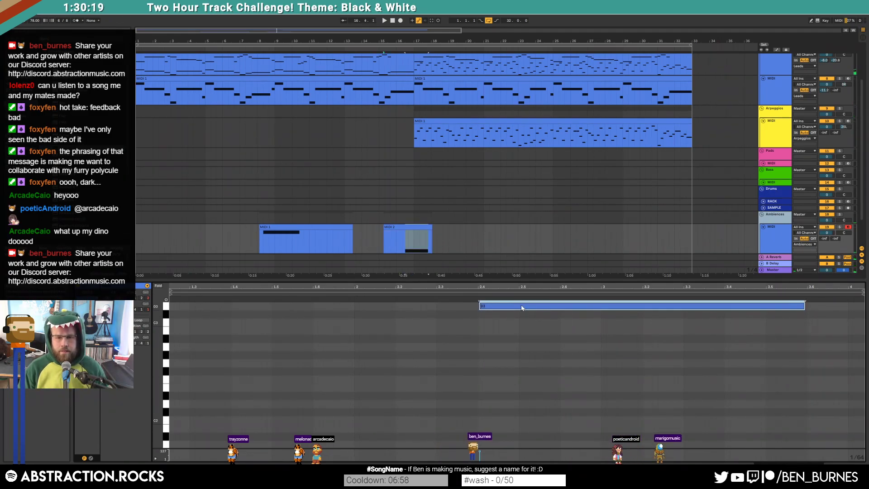
pyautogui.moveTo(522, 307); pyautogui.dragTo(484, 308)
pyautogui.click(305, 239)
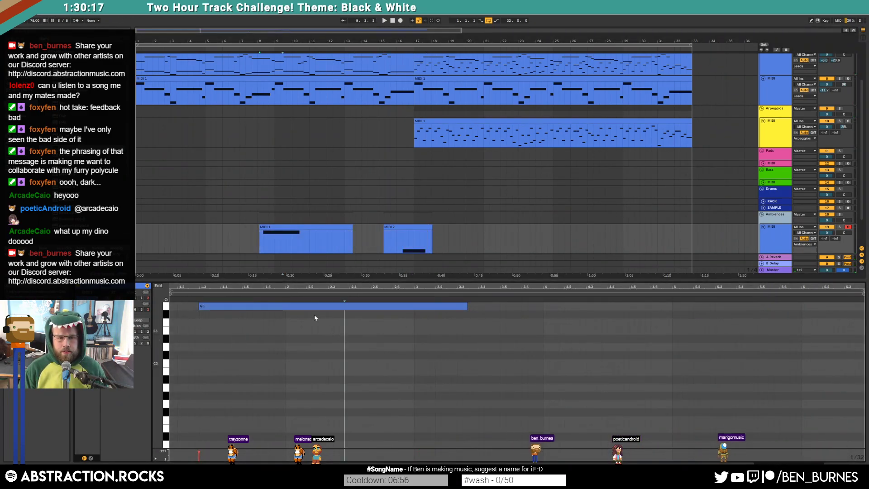
pyautogui.moveTo(307, 306); pyautogui.dragTo(281, 310)
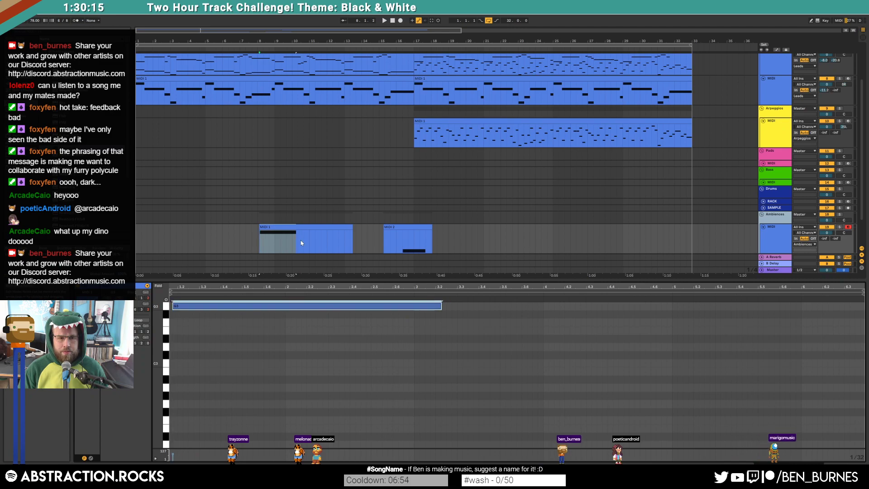
# Trim the excess length off both water harp clips and nudge the first one slightly earlier, to just before bar 8
pyautogui.moveTo(304, 227)
pyautogui.mouseDown()
pyautogui.moveTo(324, 233)
pyautogui.moveTo(307, 240)
pyautogui.mouseUp()
pyautogui.click(368, 235)
pyautogui.moveTo(388, 228); pyautogui.dragTo(429, 231)
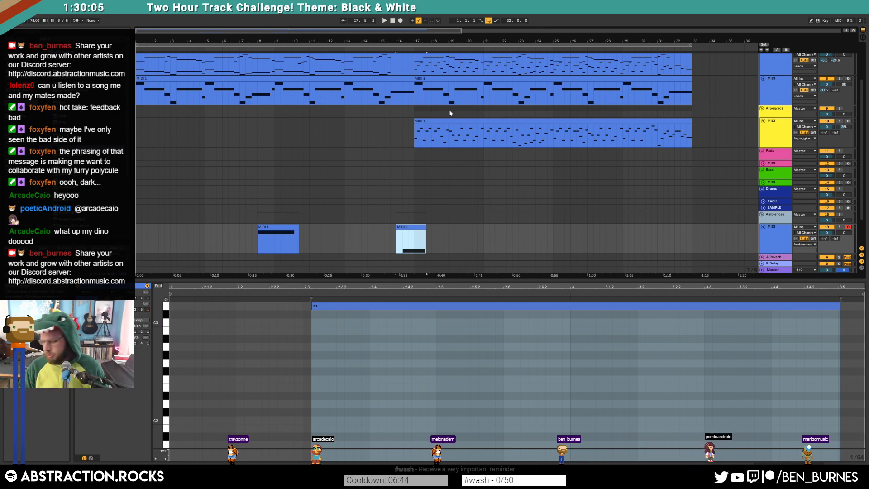
# Play from just before the first water harp clip and lower the water harp track's volume to -7.0 dB
pyautogui.click(250, 231)
pyautogui.press('space')
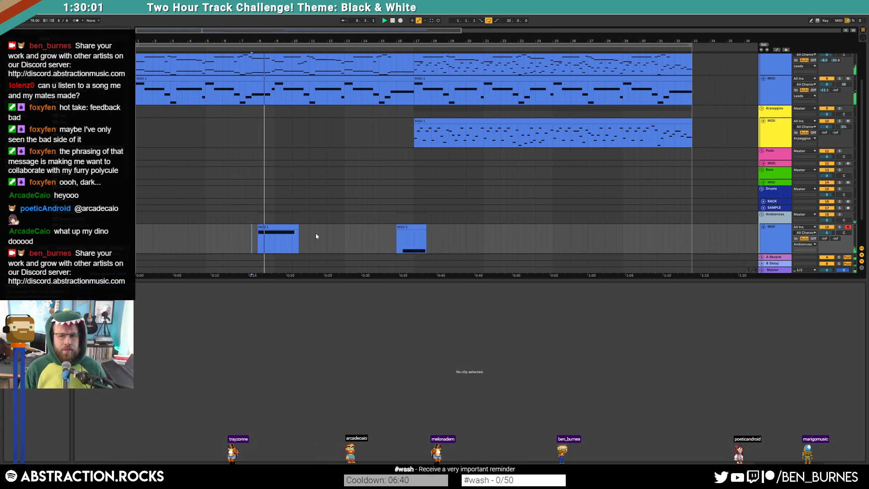
pyautogui.moveTo(827, 239); pyautogui.dragTo(827, 229)
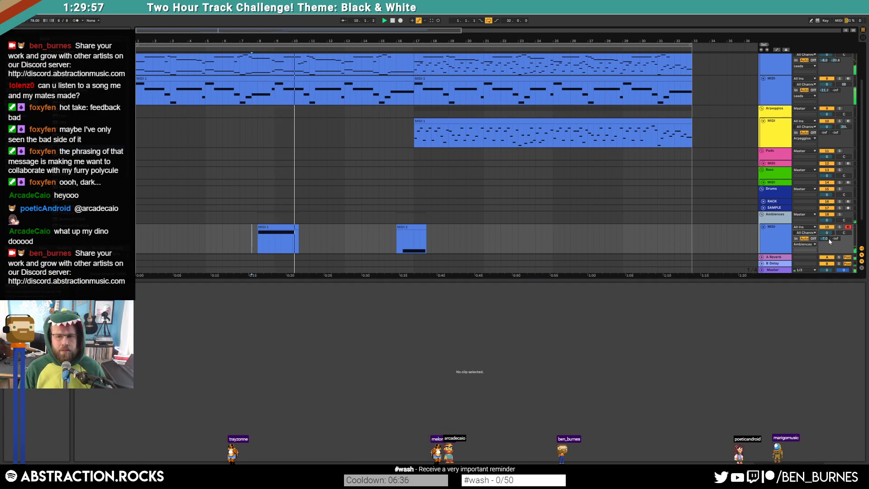
# Put a Delay before the water harp's EQ Eight, with its filter at about 4 kHz and the right channel at 3 sixteenths
pyautogui.doubleClick(775, 239)
pyautogui.press('space')
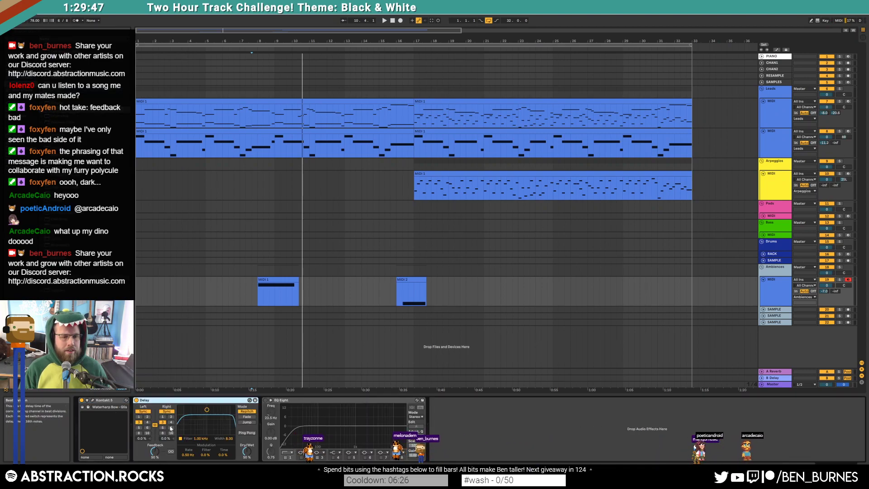
pyautogui.moveTo(207, 410); pyautogui.dragTo(220, 420)
pyautogui.click(171, 417)
pyautogui.click(162, 422)
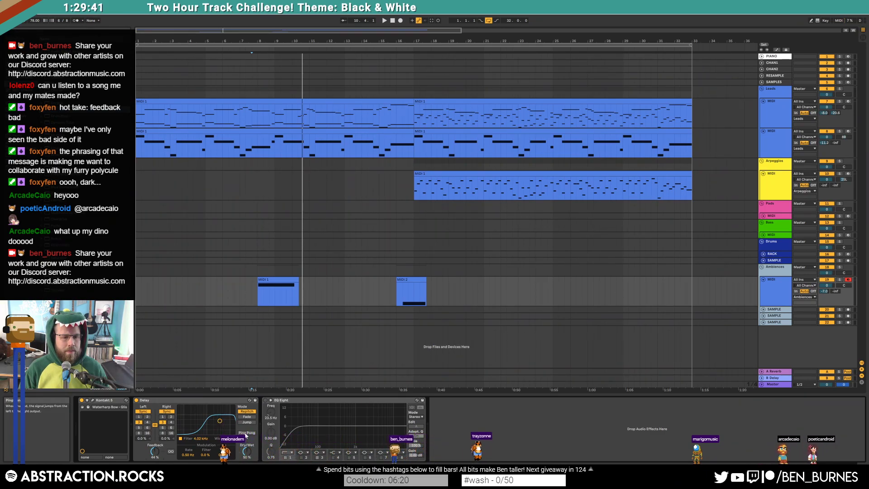
# Play the song from the first ambience clip and raise the Delay's filter frequency to about 5.19 kHz
pyautogui.click(264, 285)
pyautogui.press('space')
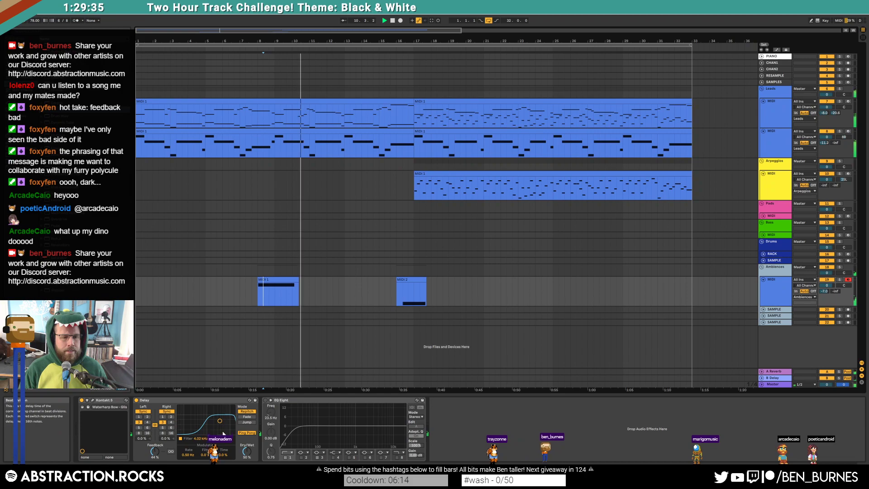
pyautogui.moveTo(220, 421); pyautogui.dragTo(223, 422)
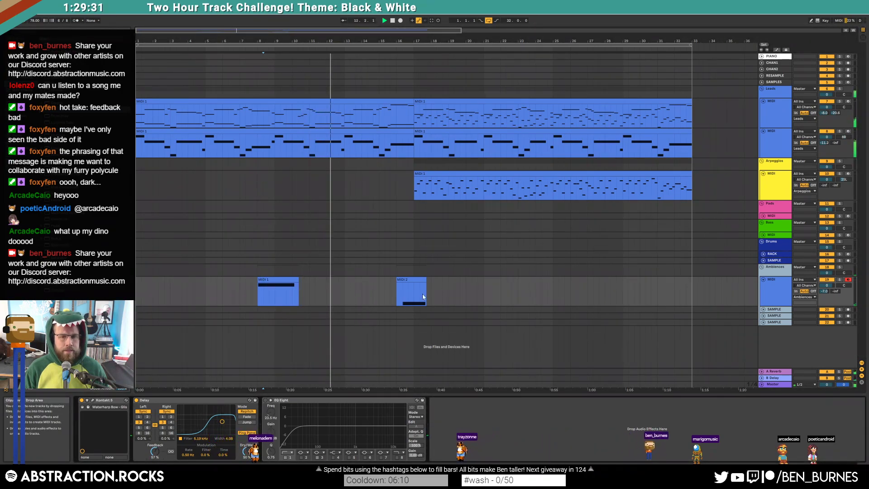
# Copy the first ambience clip to just before bar 24 and transpose its note down to A#2
pyautogui.click(287, 281)
pyautogui.moveTo(287, 279); pyautogui.dragTo(559, 278)
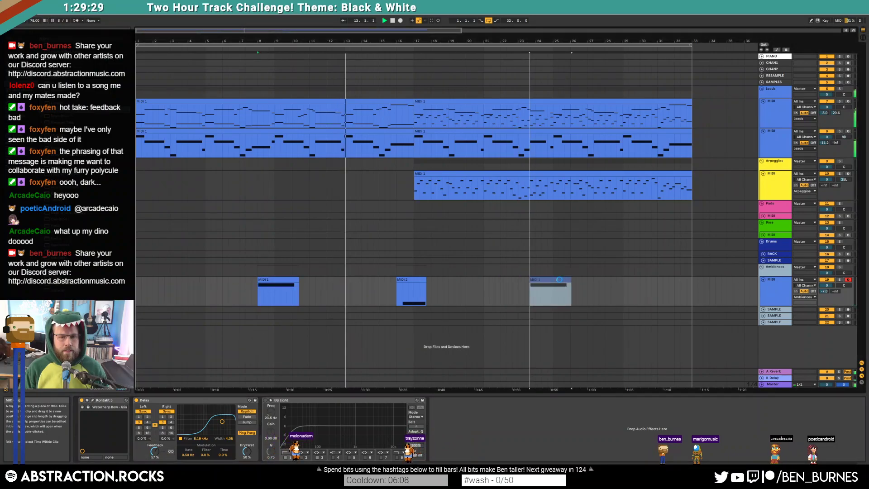
pyautogui.doubleClick(557, 290)
pyautogui.press('Down')
pyautogui.press('Down')
pyautogui.press('Down')
pyautogui.press('Down')
pyautogui.press('Down')
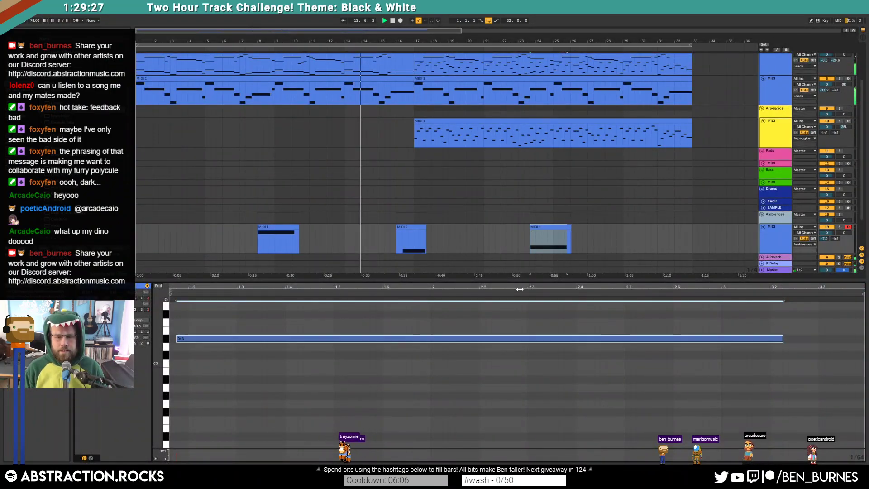
pyautogui.press('Down')
pyautogui.press('Down')
pyautogui.press('Down')
pyautogui.press('Down')
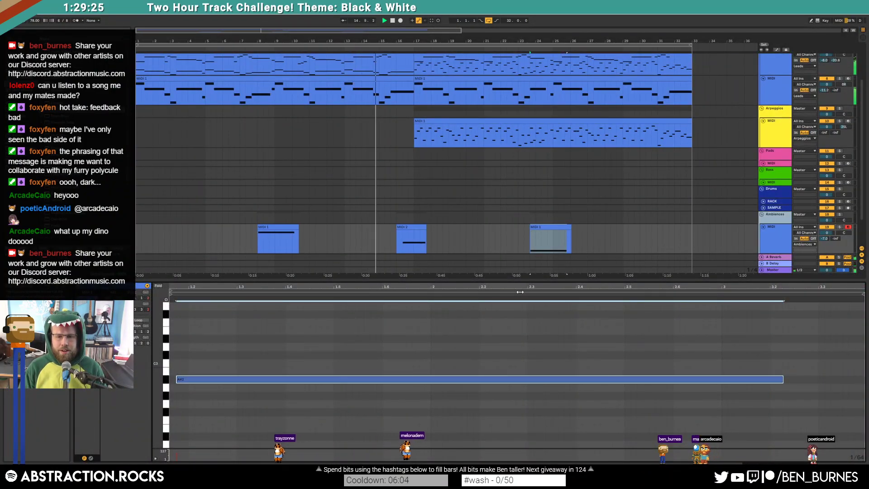
# Copy the third ambience clip to just past bar 32 and transpose the copy's note up to D#3
pyautogui.click(544, 231)
pyautogui.moveTo(544, 231); pyautogui.dragTo(696, 227)
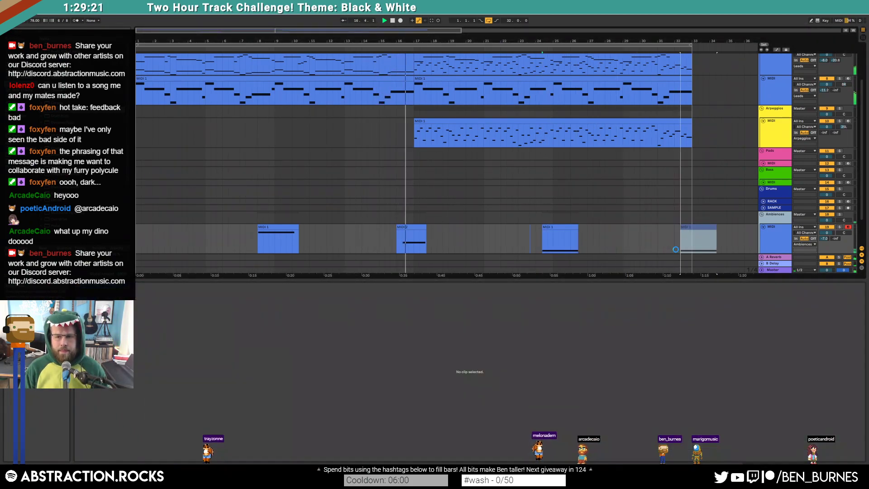
pyautogui.press('Up')
pyautogui.press('Up')
pyautogui.press('Up')
pyautogui.press('Up')
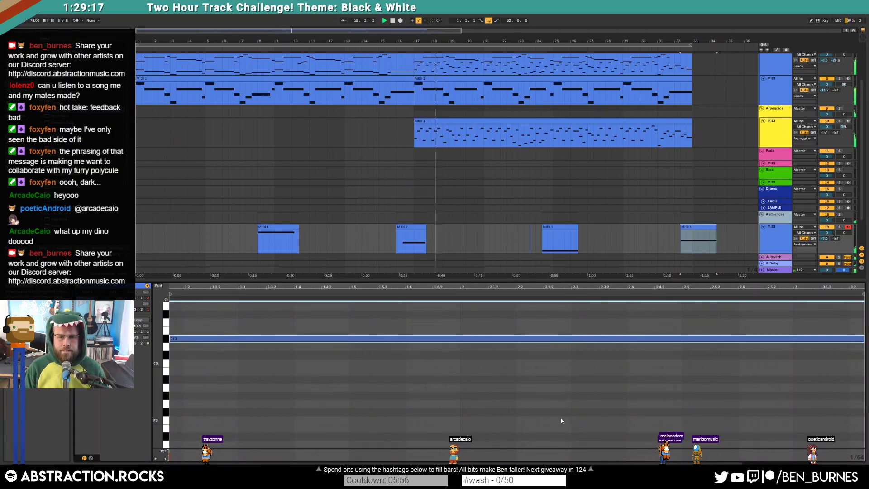
# Check the second ambience clip's note and move the third ambience clip slightly earlier, to start just before bar 24
pyautogui.click(414, 227)
pyautogui.click(436, 346)
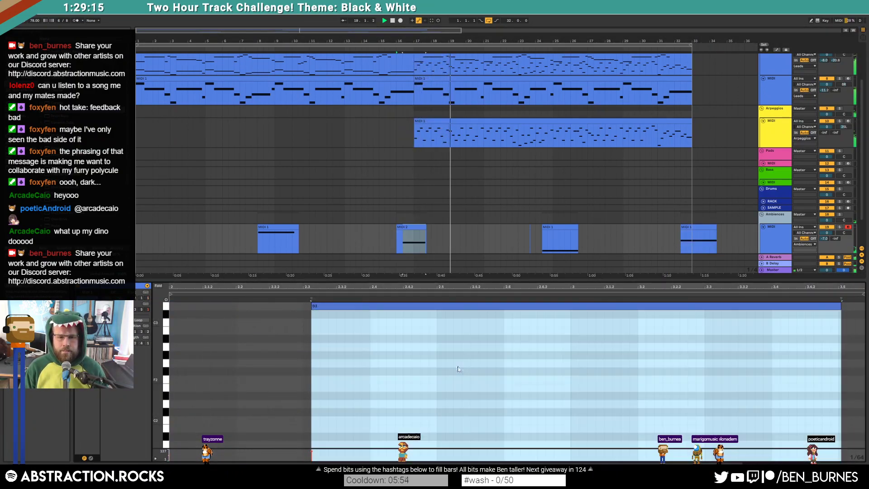
pyautogui.hotkey('shift', 'Tab')
pyautogui.moveTo(519, 291); pyautogui.dragTo(538, 291)
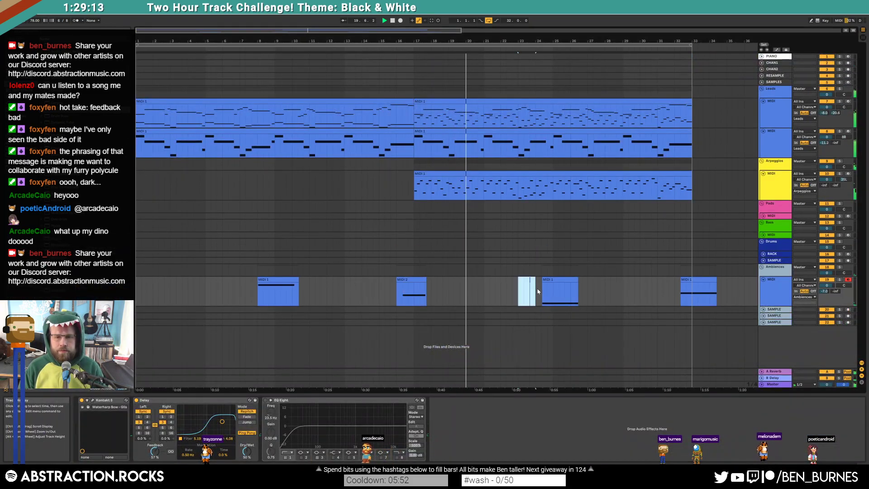
pyautogui.click(618, 297)
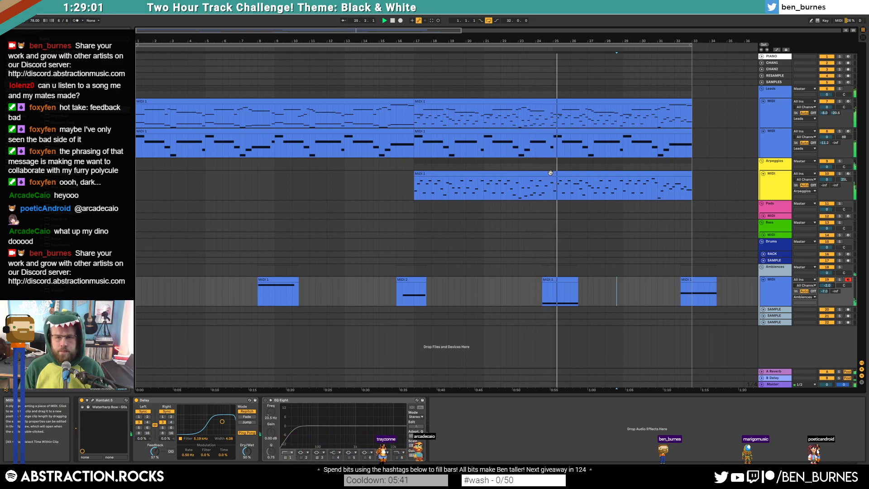
pyautogui.moveTo(547, 278); pyautogui.dragTo(538, 278)
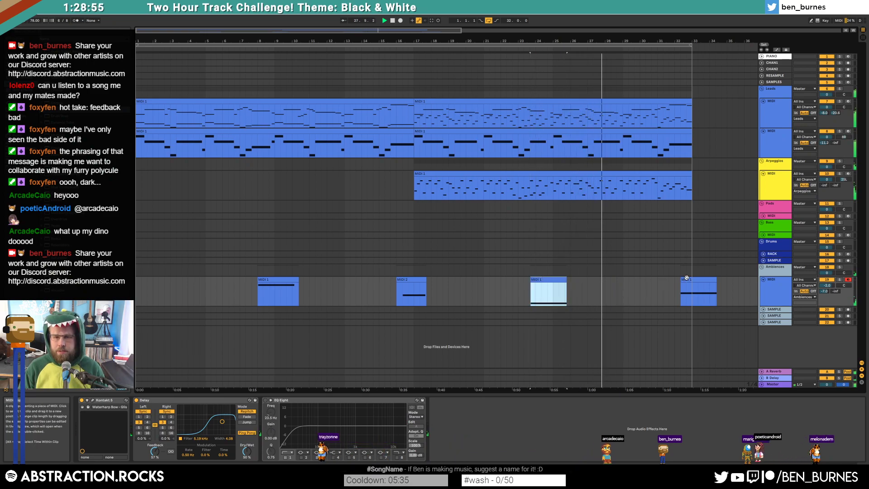
# Shorten the loop range to the 16 bars starting at bar 17 and turn looping off
pyautogui.moveTo(141, 43); pyautogui.dragTo(408, 44)
pyautogui.moveTo(412, 78); pyautogui.dragTo(414, 79)
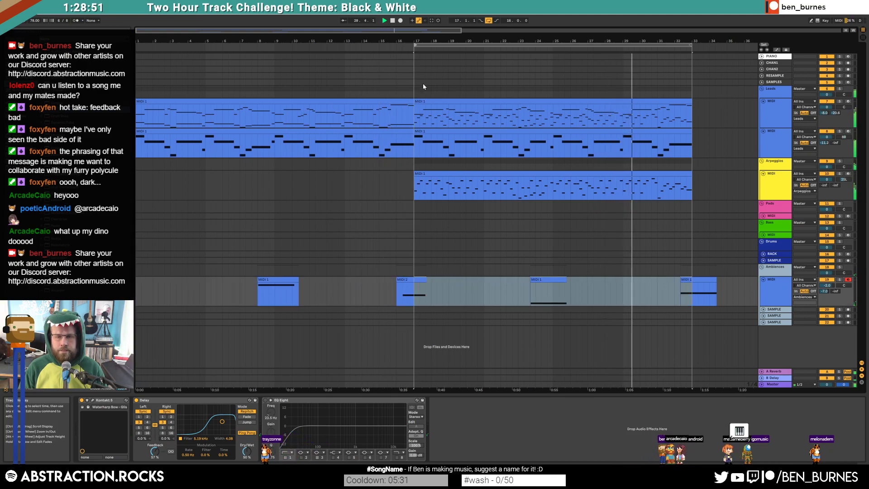
pyautogui.click(489, 21)
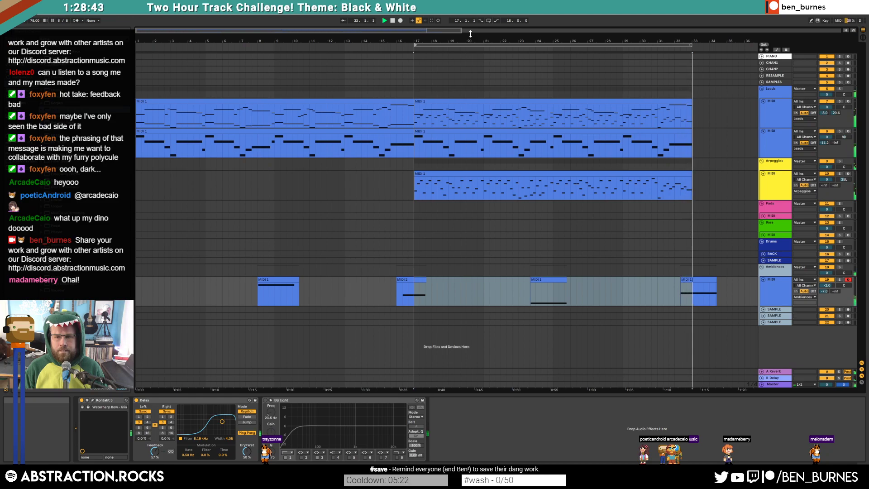
# Rework the low notes at the end of the upper lead clip's second half, duplicating some and repositioning the closing note
pyautogui.doubleClick(671, 100)
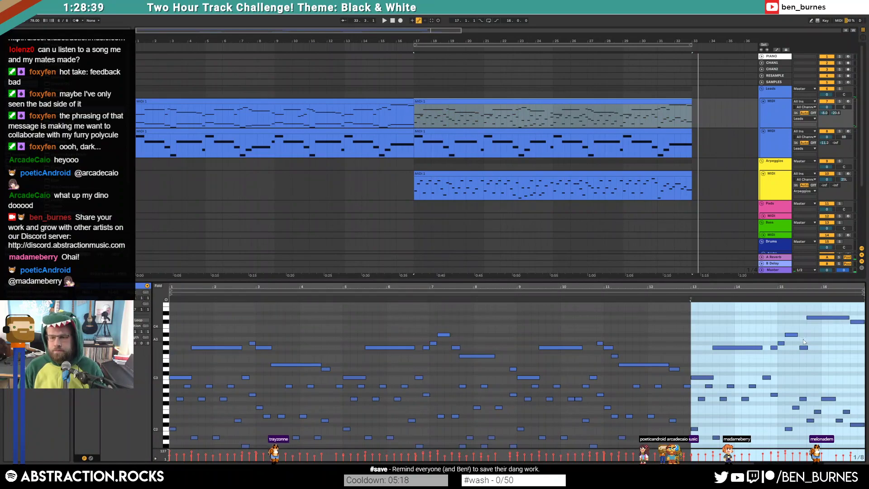
pyautogui.hotkey('ctrl', 'z')
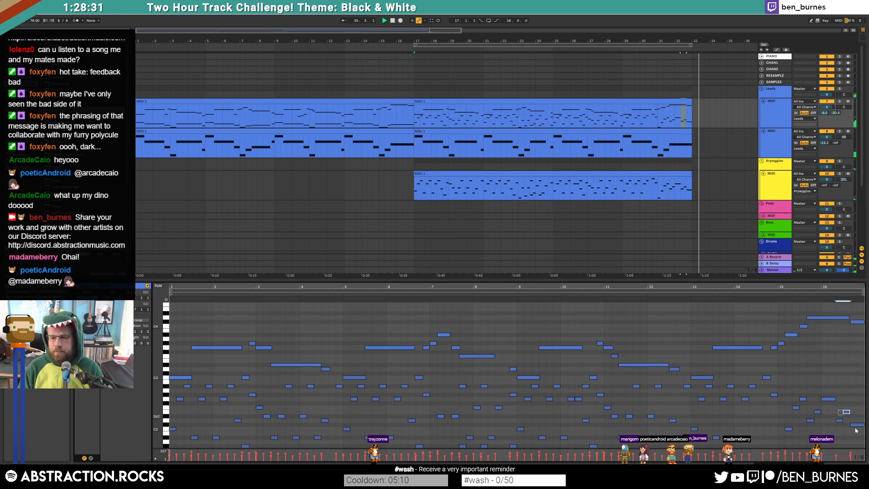
pyautogui.moveTo(810, 396); pyautogui.dragTo(837, 428)
pyautogui.hotkey('ctrl', 'd')
pyautogui.moveTo(853, 385); pyautogui.dragTo(860, 405)
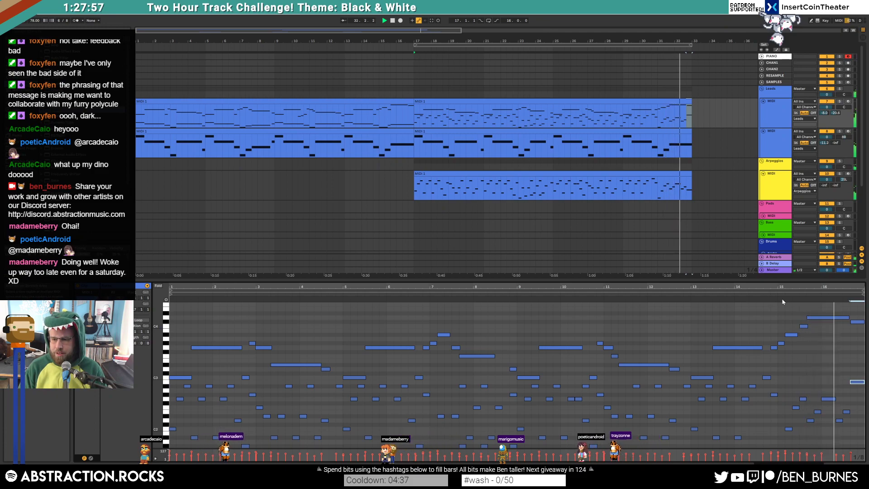
pyautogui.press('space')
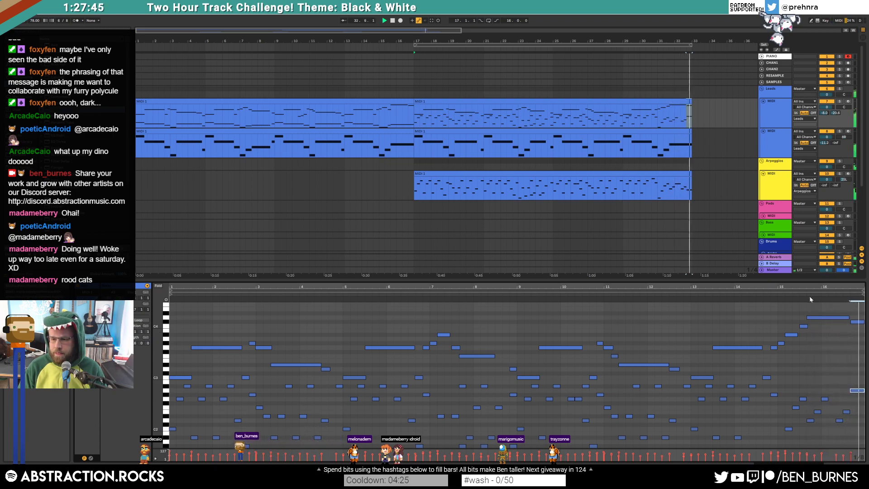
# Transpose the final note of the arpeggio clip up eight semitones
pyautogui.click(691, 183)
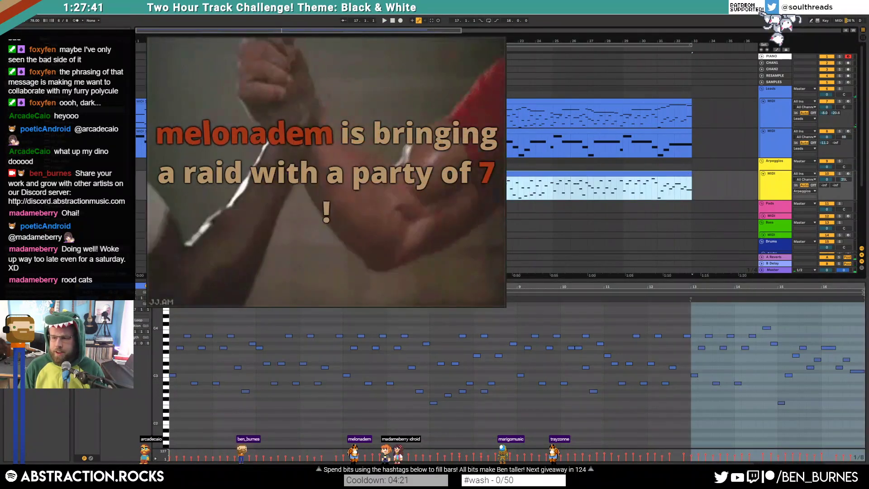
pyautogui.click(858, 372)
pyautogui.press('Up')
pyautogui.press('Up')
pyautogui.press('Up')
pyautogui.press('Up')
pyautogui.press('Up')
pyautogui.press('Up')
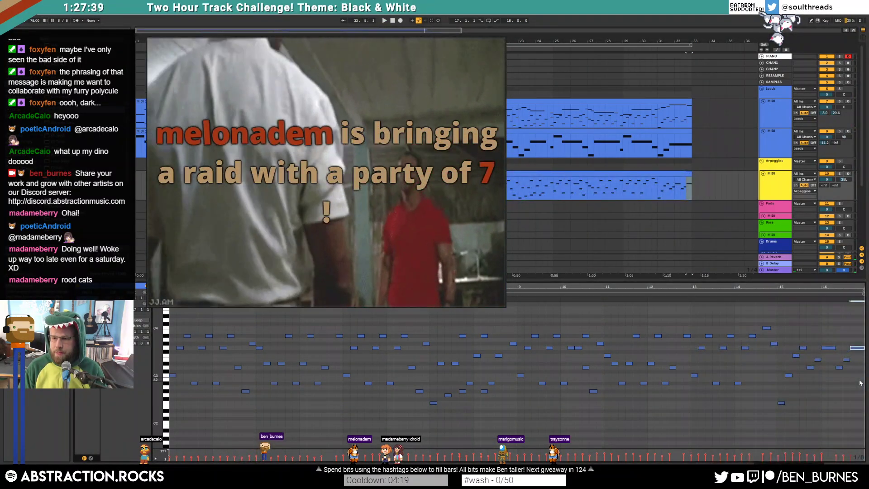
pyautogui.press('Up')
pyautogui.press('Up')
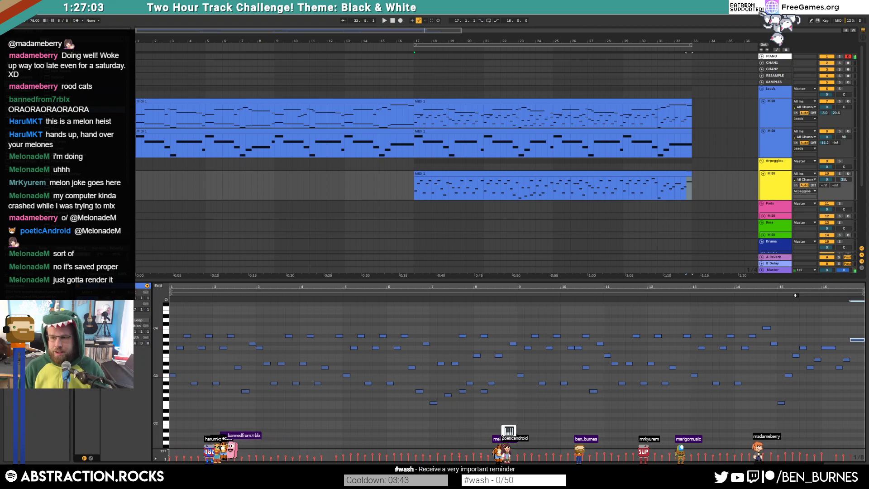
# Play the song from the beginning and shorten the long sustained notes in bars 1 to 6 of the lower lead clip
pyautogui.click(392, 20)
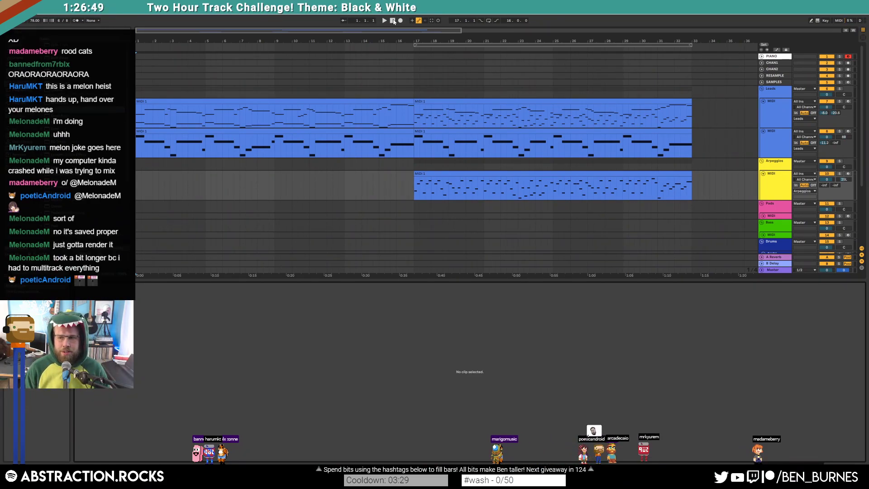
pyautogui.press('space')
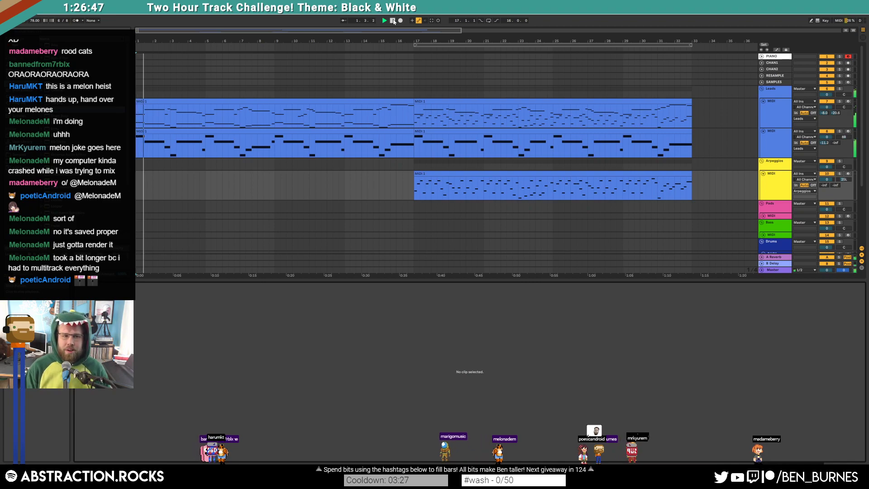
pyautogui.doubleClick(263, 132)
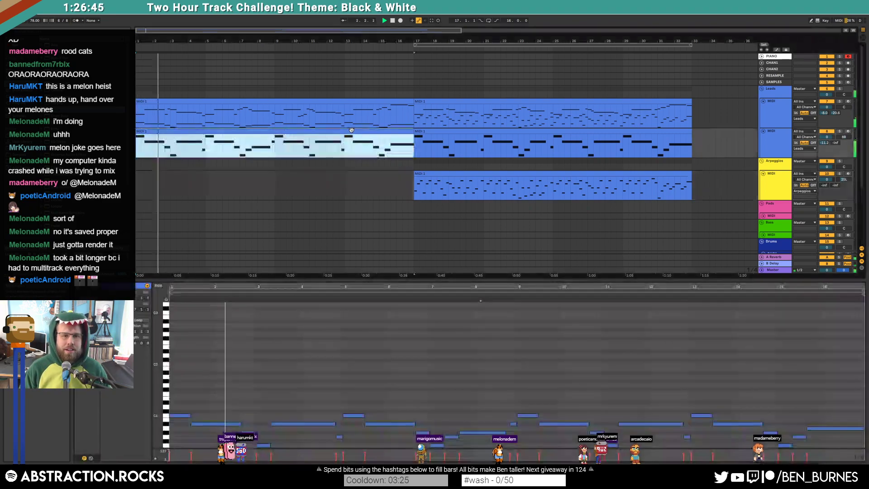
pyautogui.click(244, 419)
pyautogui.moveTo(241, 424); pyautogui.dragTo(233, 424)
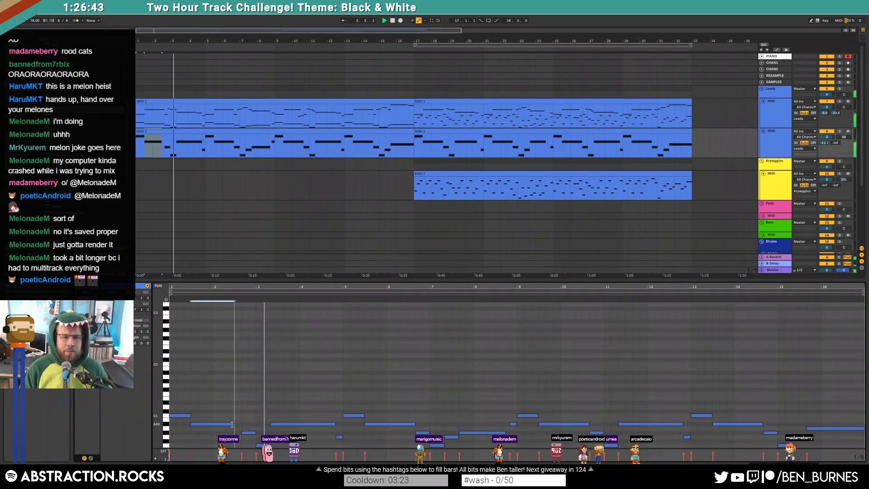
pyautogui.moveTo(335, 424); pyautogui.dragTo(327, 424)
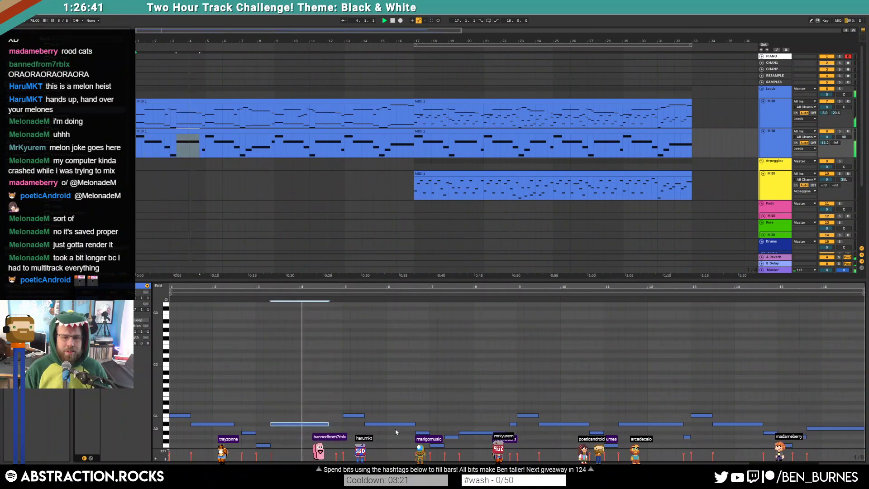
pyautogui.moveTo(413, 424); pyautogui.dragTo(402, 423)
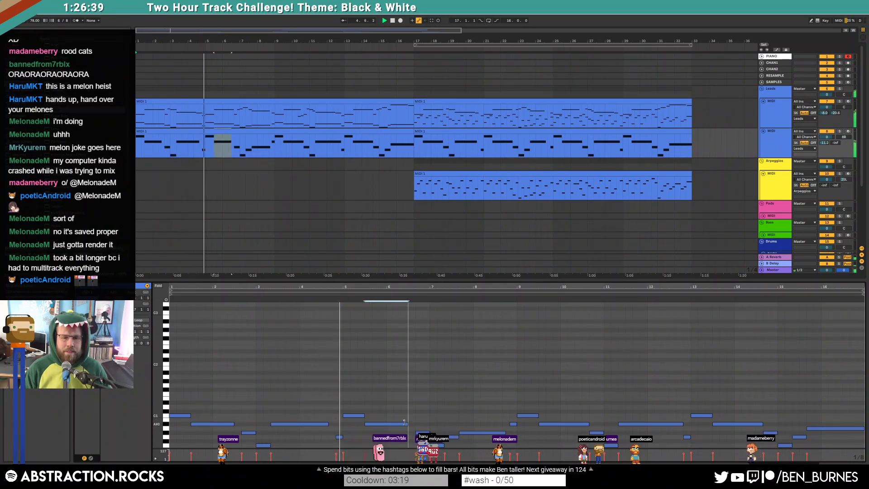
pyautogui.moveTo(329, 423); pyautogui.dragTo(321, 423)
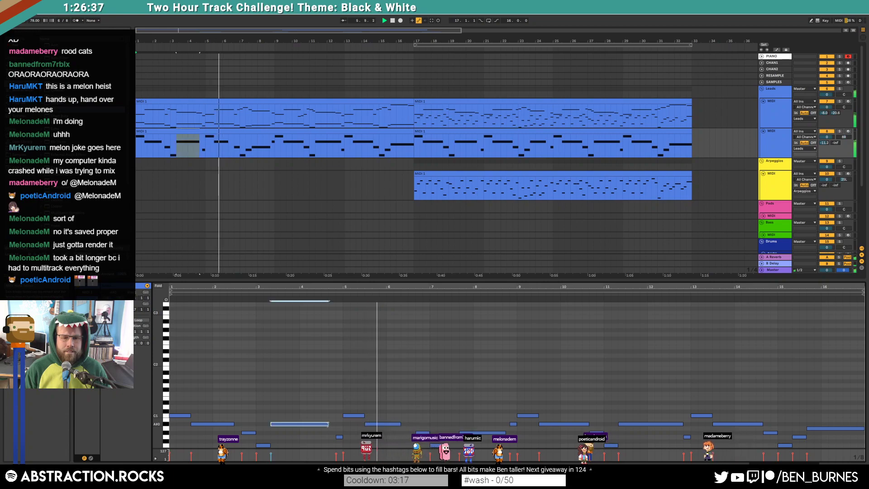
pyautogui.moveTo(233, 424); pyautogui.dragTo(227, 423)
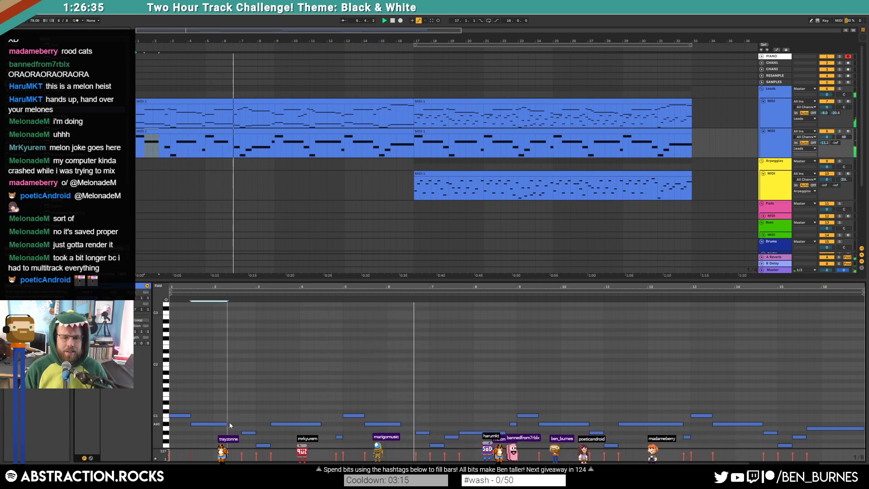
pyautogui.moveTo(401, 424); pyautogui.dragTo(405, 423)
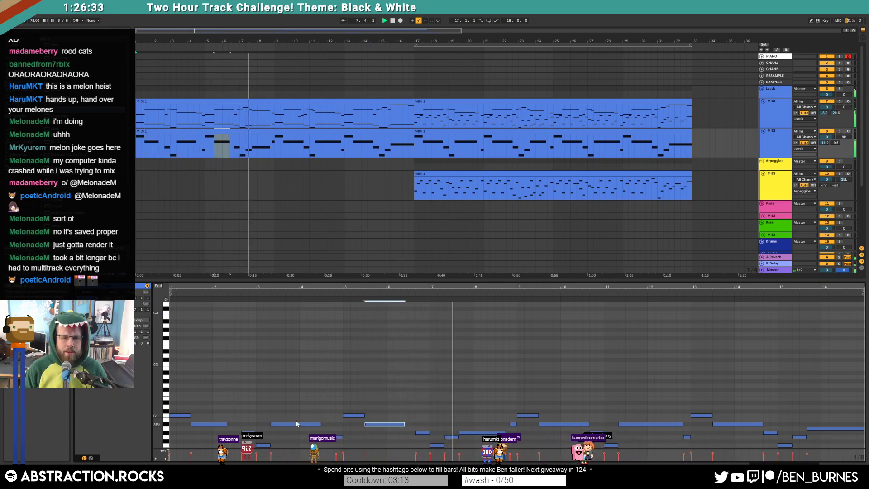
pyautogui.moveTo(227, 424); pyautogui.dragTo(234, 423)
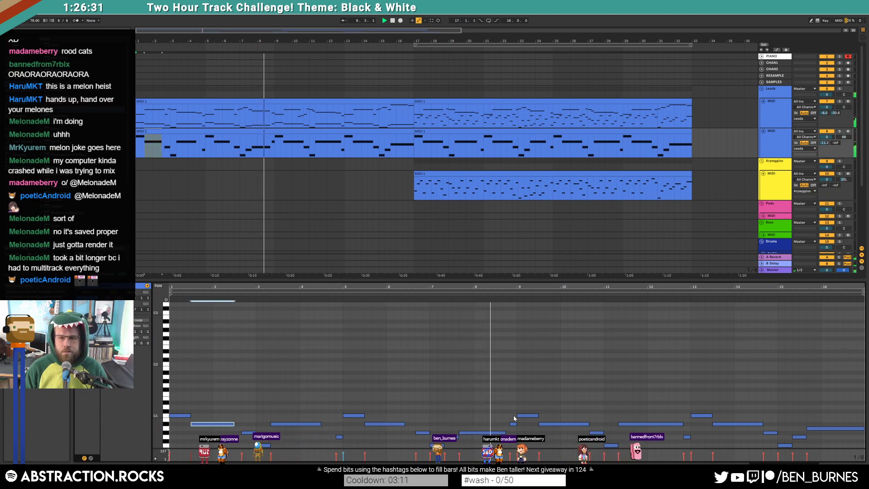
# Shorten the long sustained notes in bars 9 to 16 of the lower lead clip, including its final note
pyautogui.moveTo(587, 424); pyautogui.dragTo(580, 424)
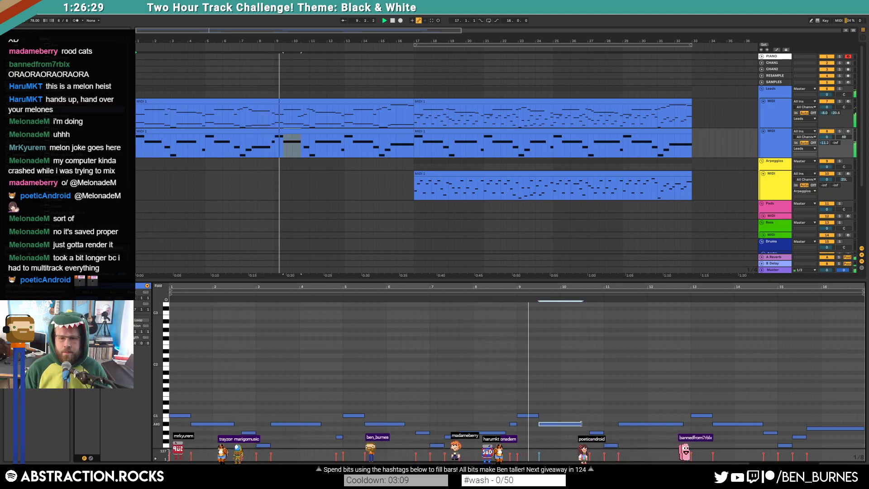
pyautogui.moveTo(682, 423); pyautogui.dragTo(676, 424)
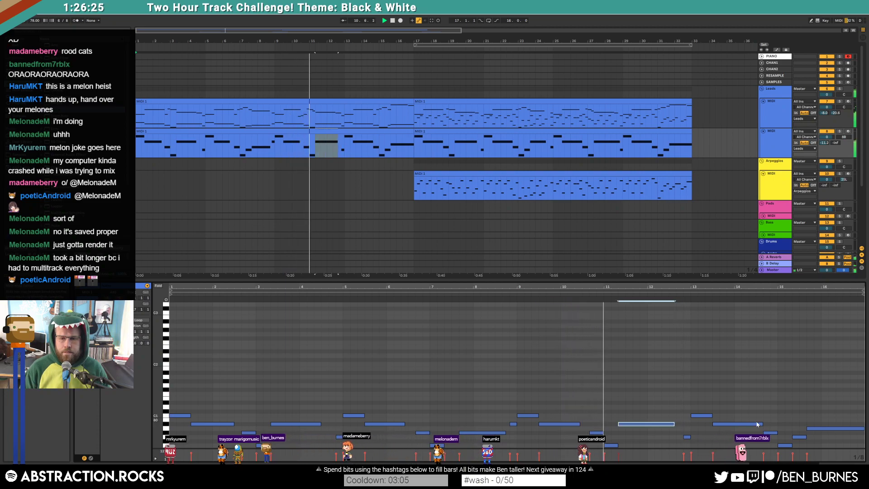
pyautogui.moveTo(763, 423); pyautogui.dragTo(752, 423)
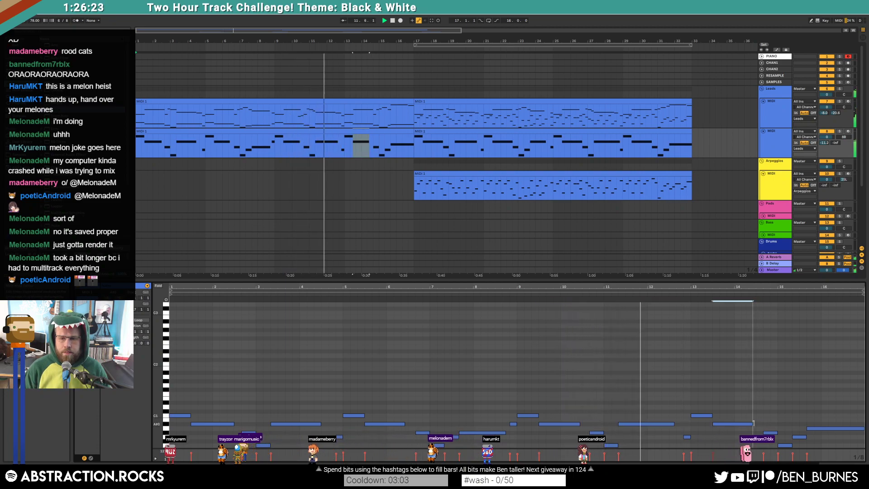
pyautogui.moveTo(864, 429); pyautogui.dragTo(857, 430)
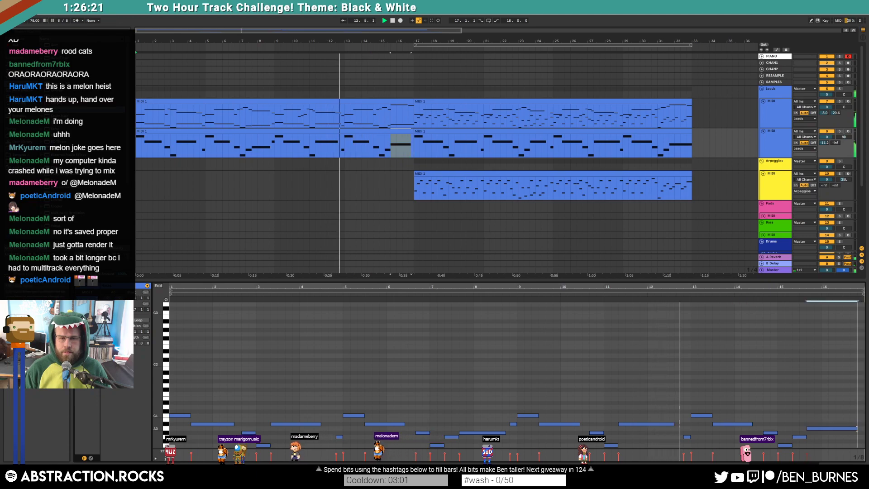
# Lower the two closing high notes of the first upper lead clip four semitones, and lower the matching pair in the second clip too
pyautogui.click(398, 101)
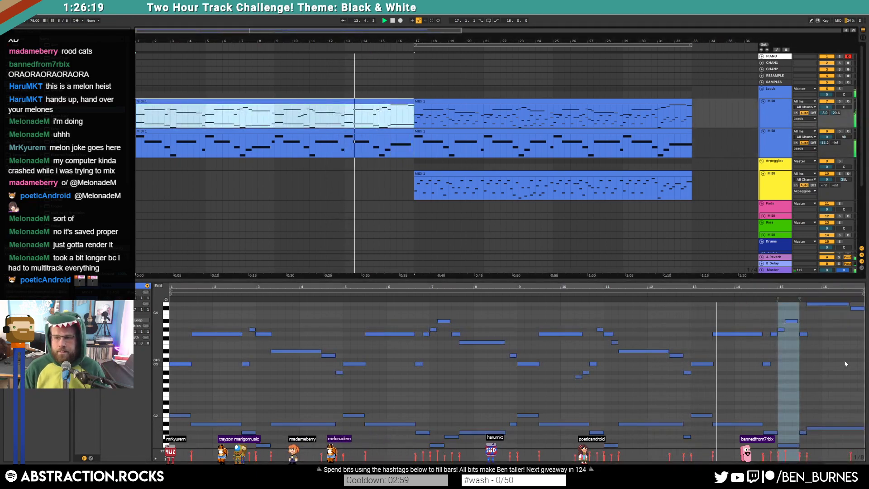
pyautogui.moveTo(843, 313); pyautogui.dragTo(843, 346)
pyautogui.click(852, 341)
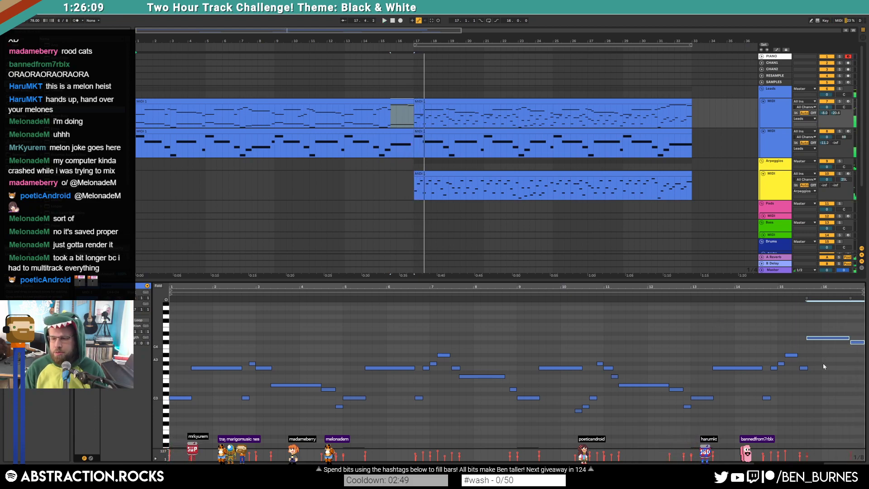
pyautogui.press('Down')
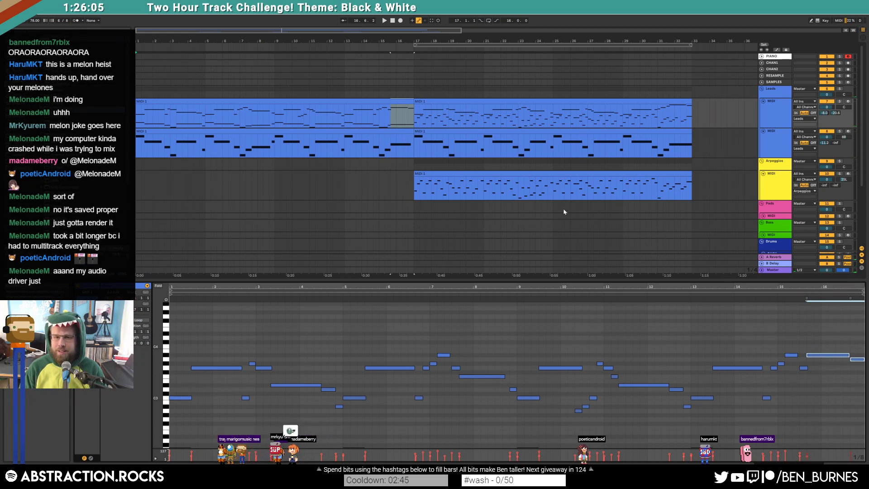
pyautogui.click(684, 100)
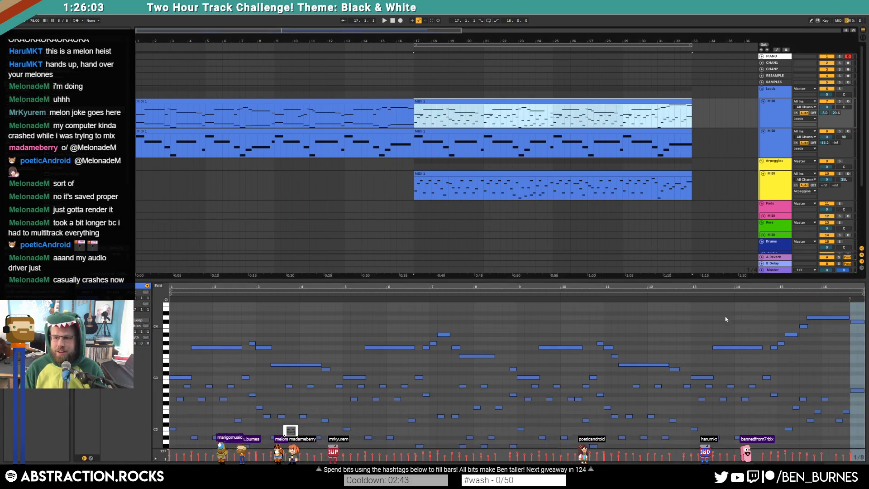
pyautogui.moveTo(831, 309); pyautogui.dragTo(863, 333)
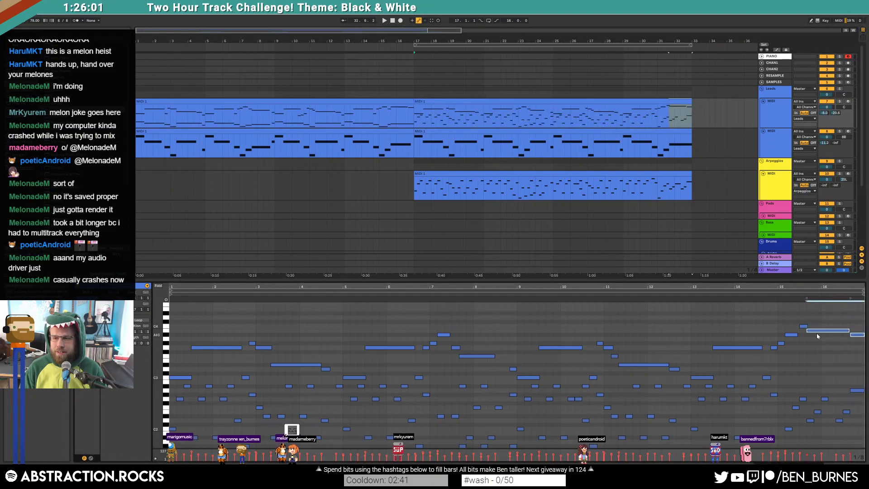
# Examine the closing notes of the first lower and upper lead clips, and play back the ending from bar 15
pyautogui.click(388, 132)
pyautogui.click(796, 385)
pyautogui.scroll(-5, 797, 385)
pyautogui.scroll(5, 799, 385)
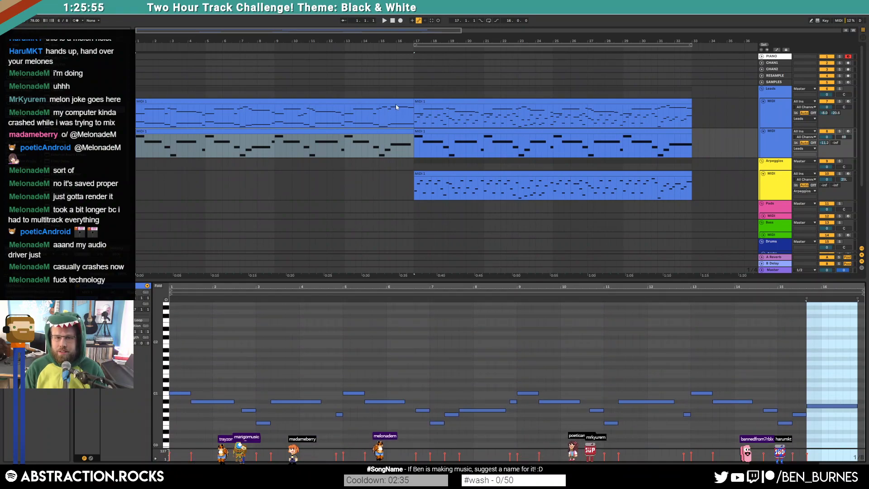
pyautogui.scroll(5, 729, 384)
pyautogui.click(791, 413)
pyautogui.scroll(-2, 796, 408)
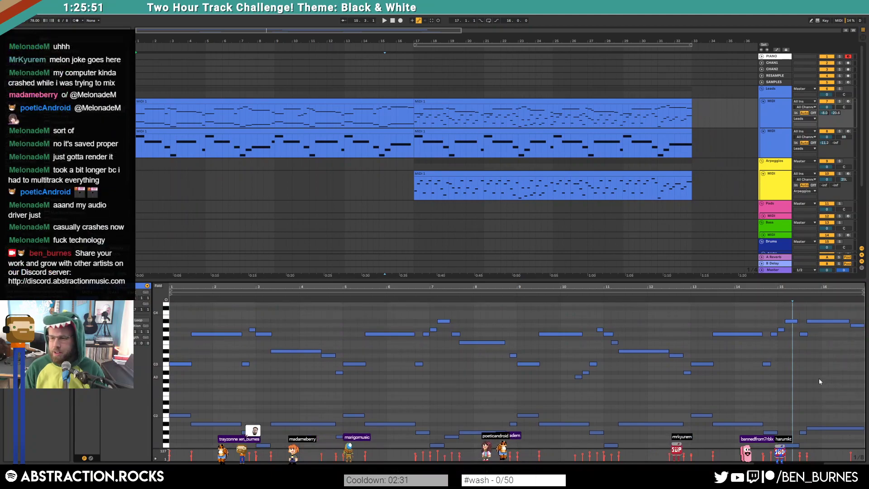
pyautogui.press('space')
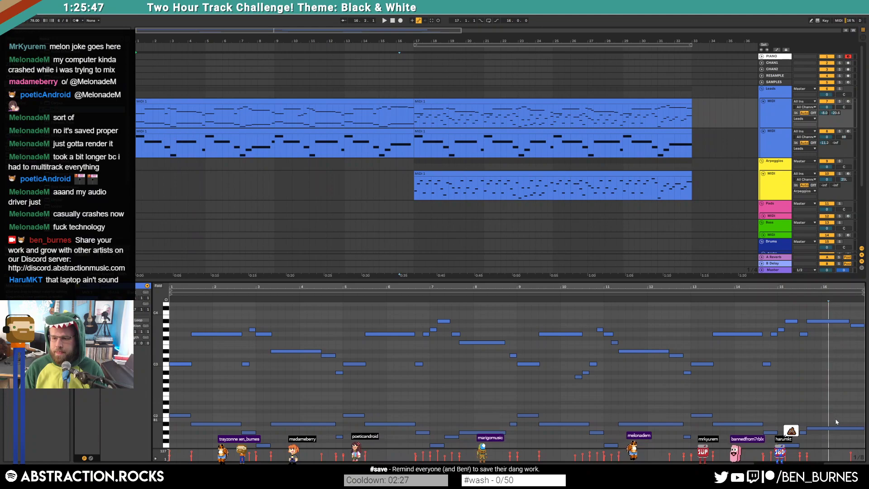
# Lower the long closing low note of the first upper lead clip four semitones and the short low note before it five
pyautogui.moveTo(841, 428); pyautogui.dragTo(841, 441)
pyautogui.press('Up')
pyautogui.scroll(-2, 814, 414)
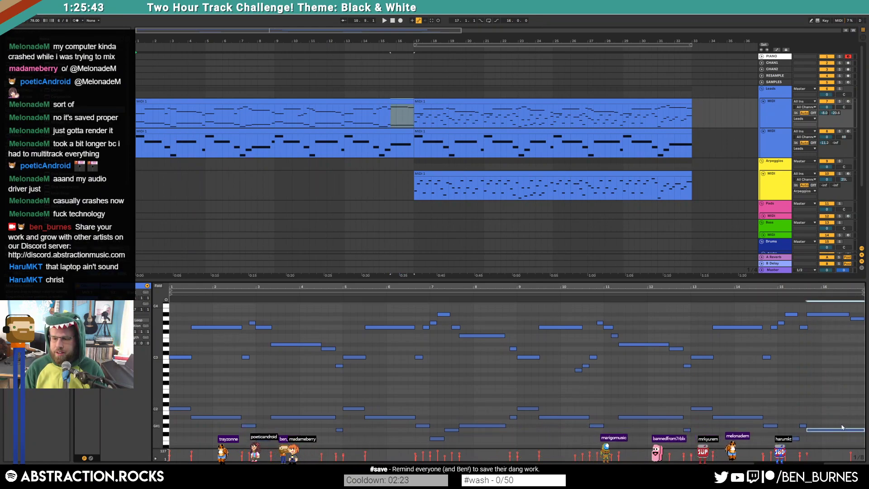
pyautogui.click(802, 412)
pyautogui.press('Down')
pyautogui.press('Down')
pyautogui.press('Down')
pyautogui.press('Down')
pyautogui.press('Down')
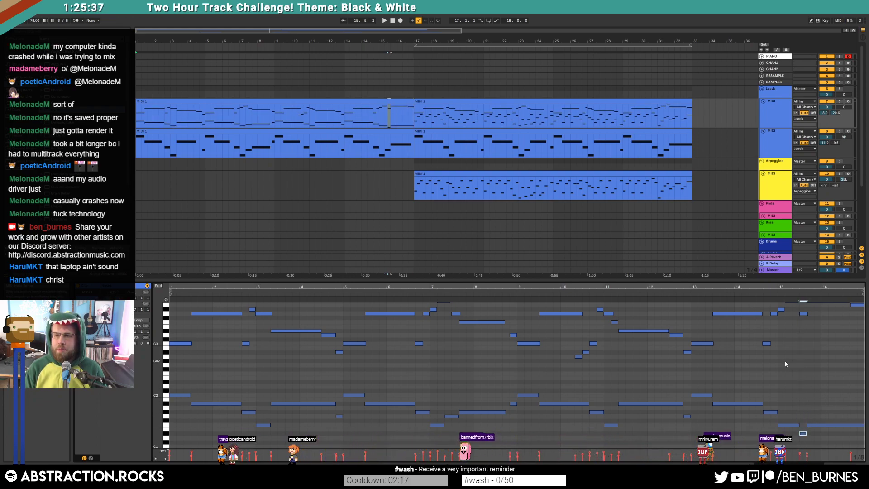
# Play back the ending of the first upper lead clip and raise its two closing high notes by two semitones
pyautogui.click(772, 294)
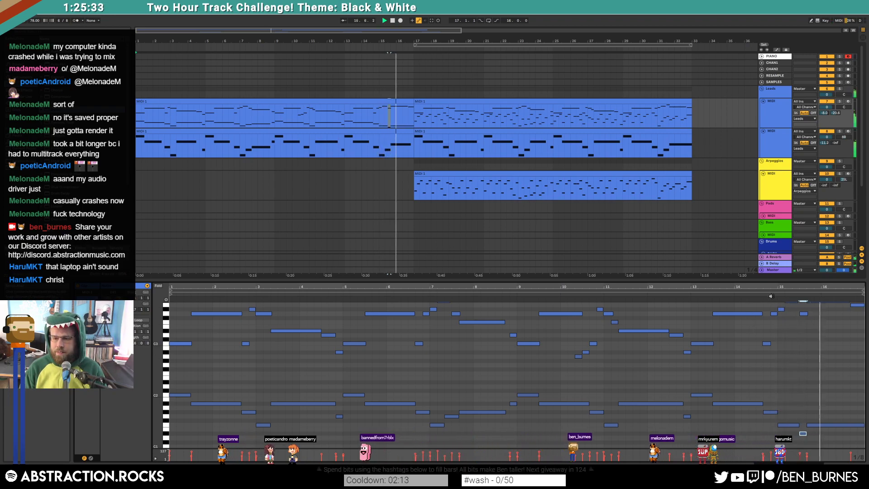
pyautogui.press('space')
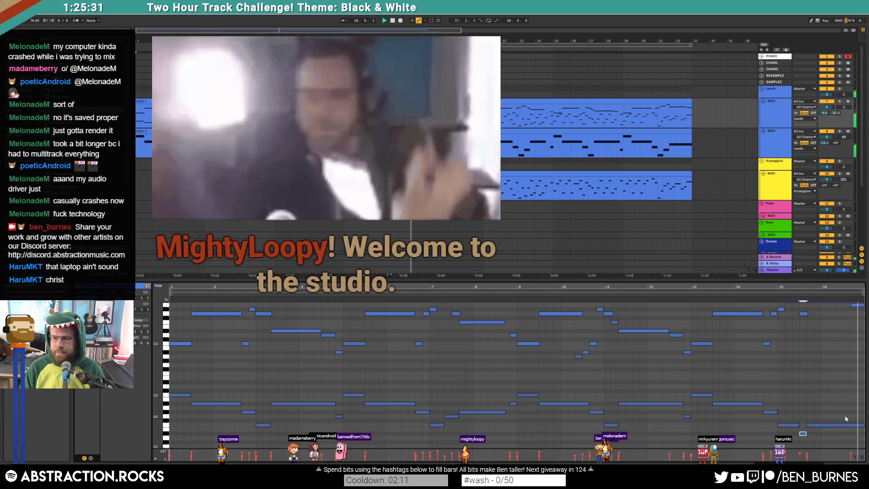
pyautogui.moveTo(828, 417)
pyautogui.mouseDown()
pyautogui.moveTo(829, 429)
pyautogui.moveTo(838, 417)
pyautogui.moveTo(836, 325)
pyautogui.mouseUp()
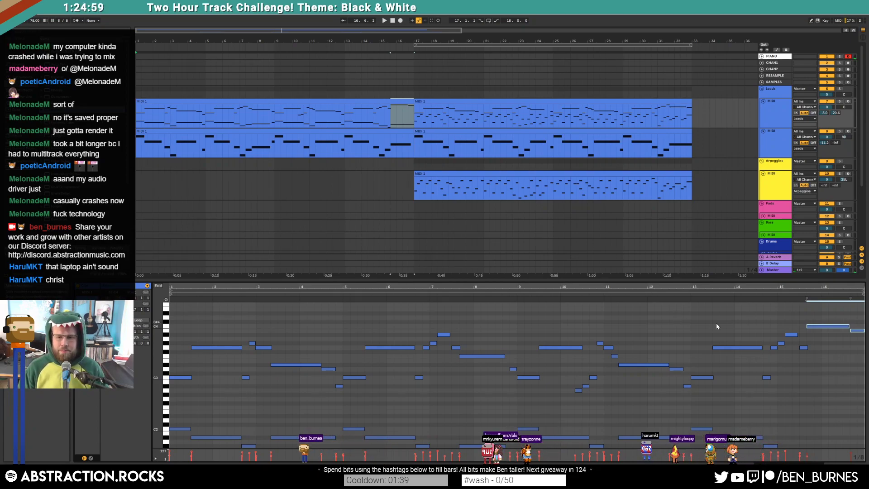
pyautogui.click(757, 294)
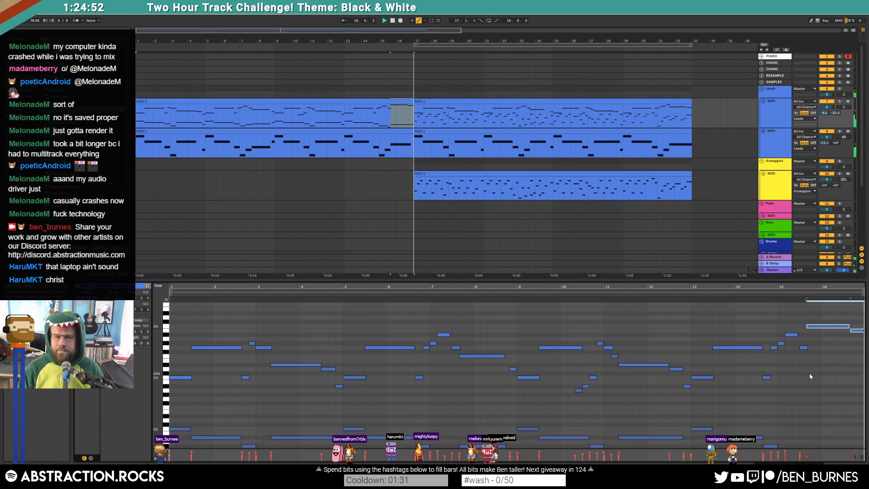
# Raise the first upper lead clip's long closing low note one semitone and the short low note before it four semitones
pyautogui.scroll(-3, 810, 376)
pyautogui.scroll(2, 833, 385)
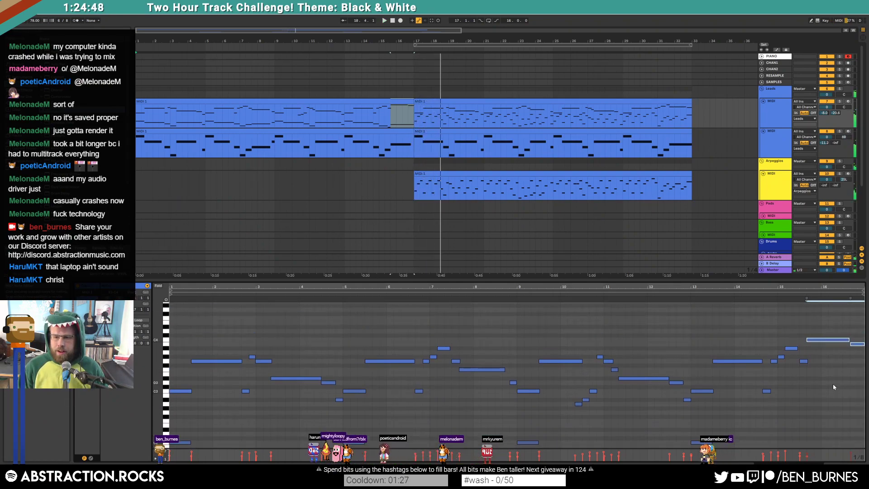
pyautogui.scroll(-1, 834, 390)
pyautogui.click(832, 423)
pyautogui.press('space')
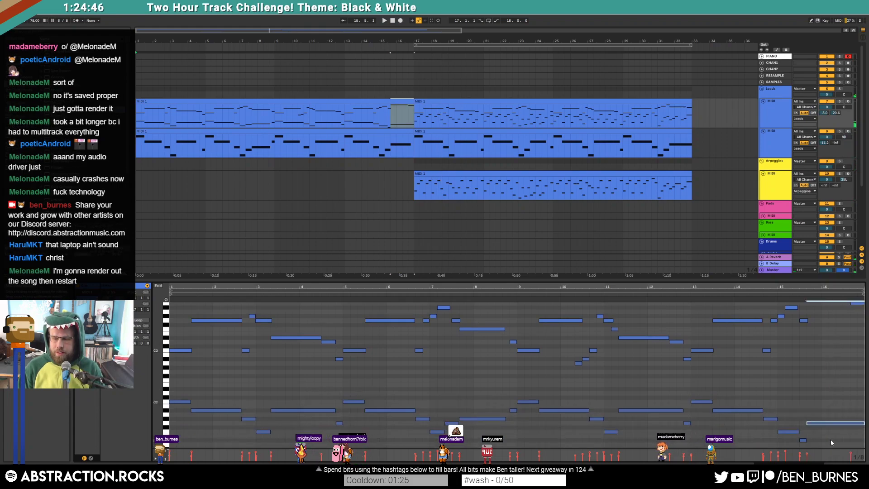
pyautogui.press('Up')
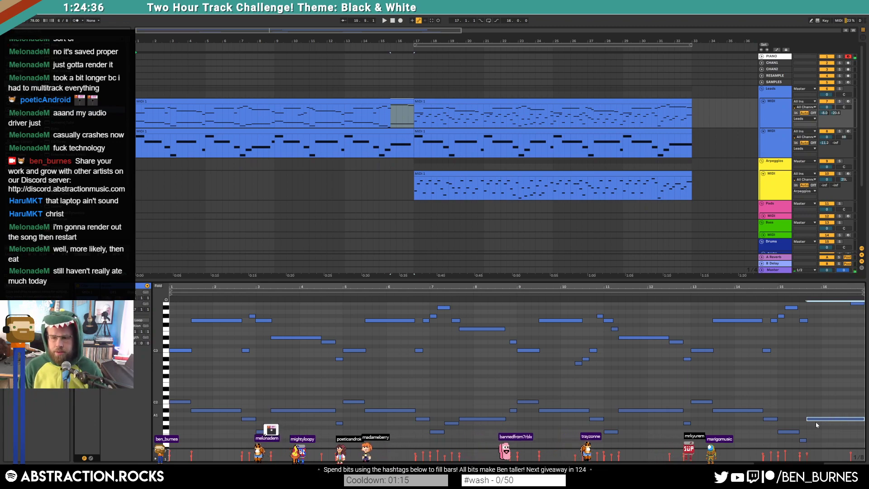
pyautogui.moveTo(802, 440); pyautogui.dragTo(803, 427)
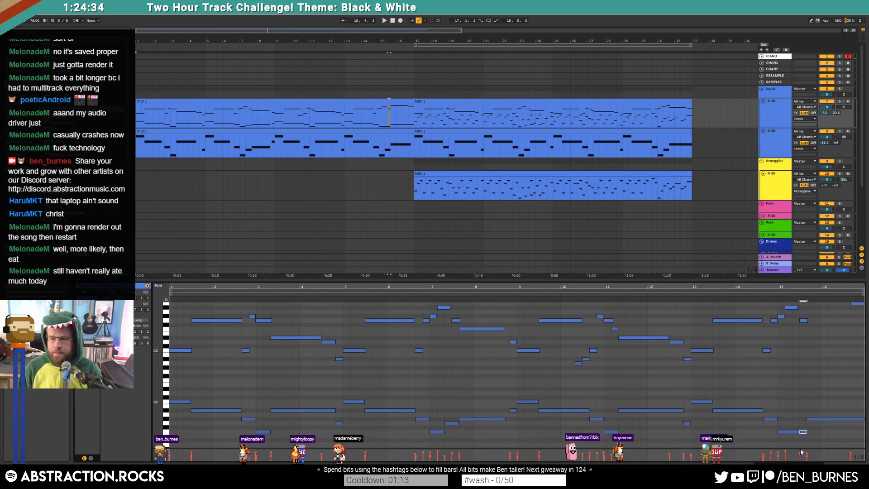
pyautogui.scroll(1, 808, 366)
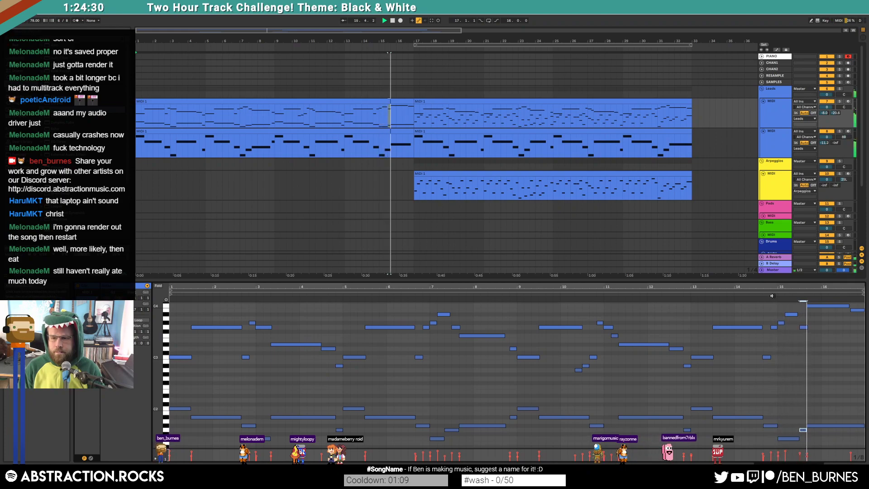
# Lower the closing note of the first lower lead clip two semitones and delete the short note just before it
pyautogui.click(402, 132)
pyautogui.moveTo(812, 407); pyautogui.dragTo(811, 415)
pyautogui.click(795, 405)
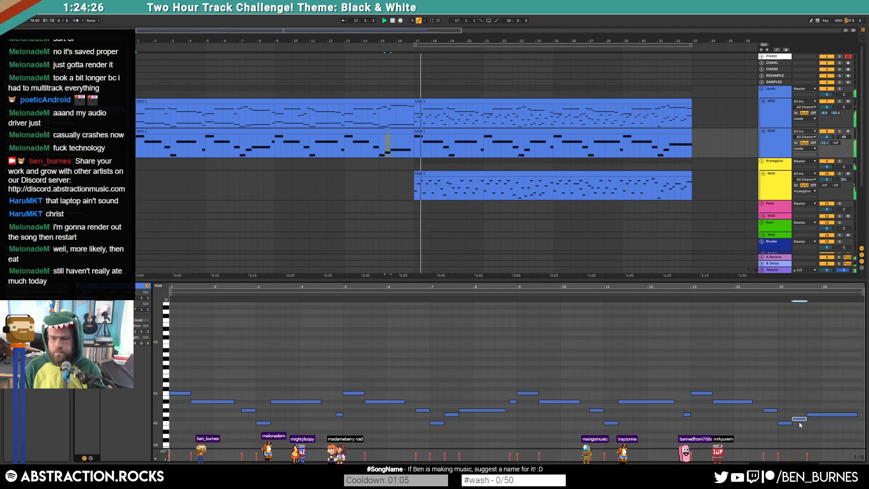
pyautogui.click(788, 423)
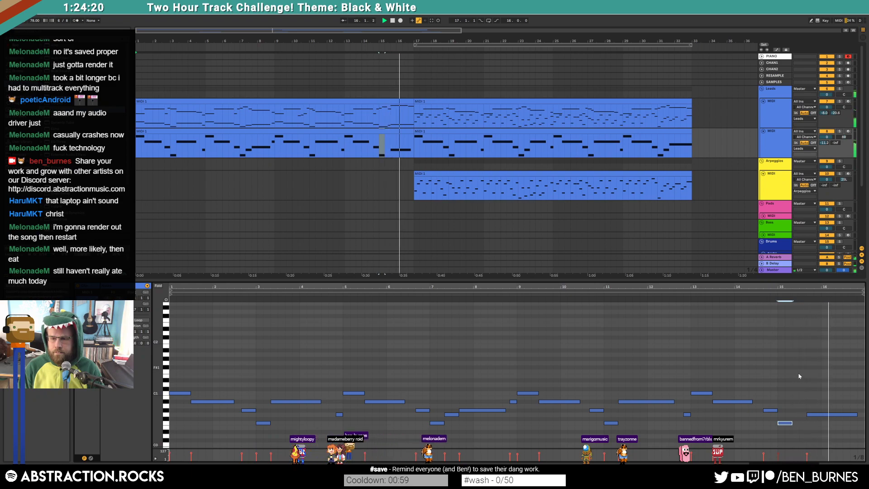
# Lower the long closing low note of the first upper lead clip one semitone and play back the ending with the lower lead
pyautogui.click(402, 103)
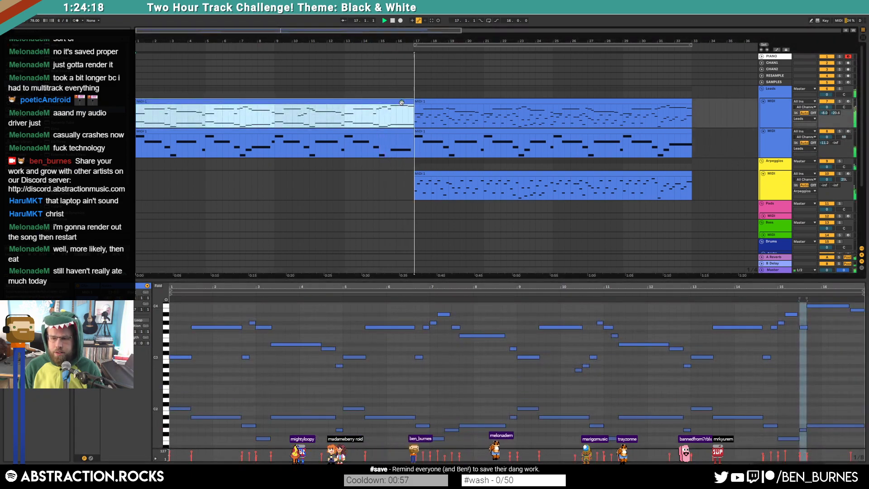
pyautogui.press('space')
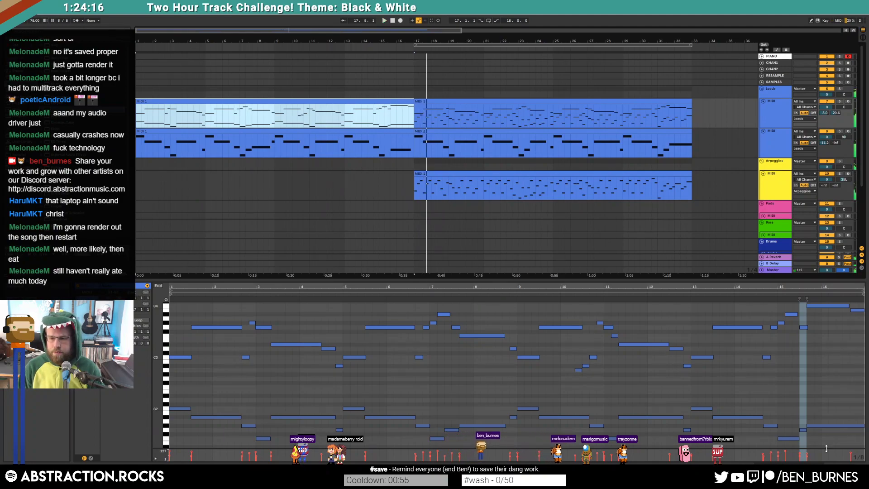
pyautogui.click(813, 426)
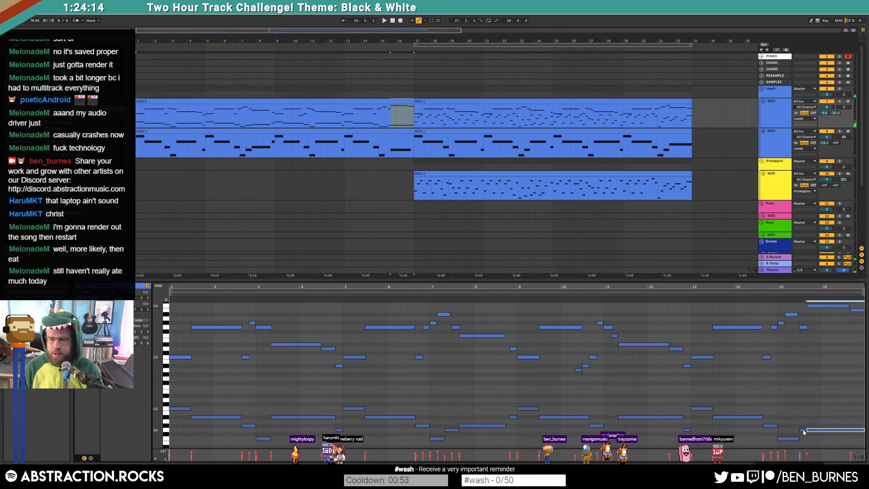
pyautogui.click(401, 132)
pyautogui.click(819, 403)
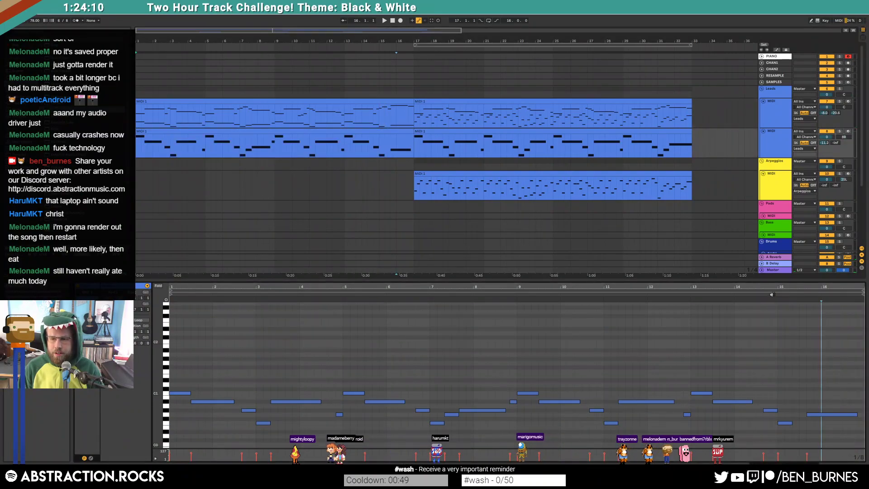
pyautogui.click(772, 294)
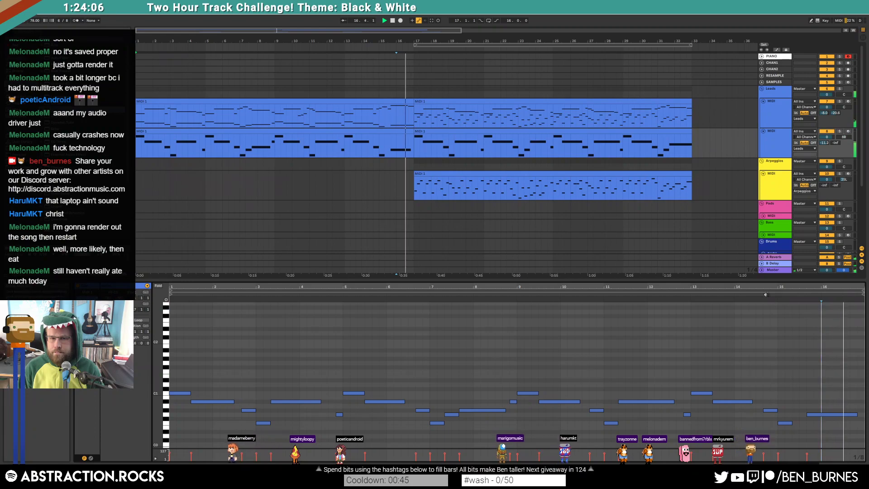
# Raise the two closing high notes of the second upper lead clip three semitones and lower the closing note of the second lower lead clip
pyautogui.click(673, 101)
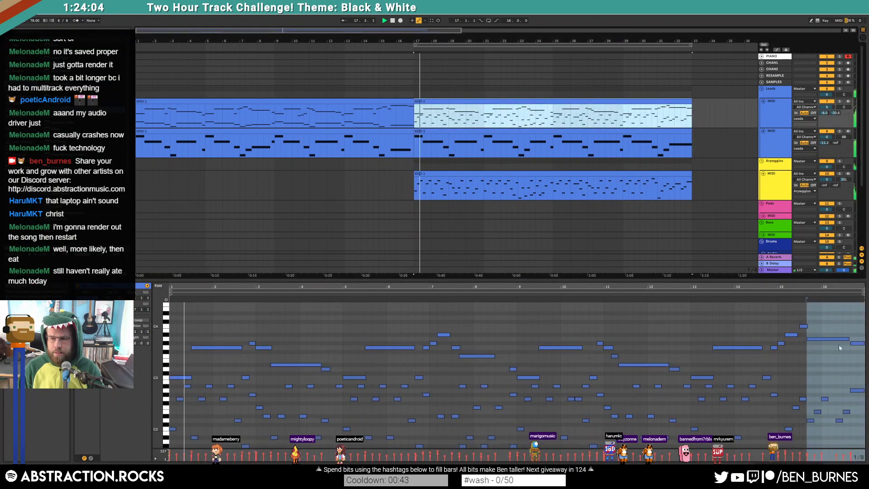
pyautogui.moveTo(837, 331); pyautogui.dragTo(853, 361)
pyautogui.press('Up')
pyautogui.press('Up')
pyautogui.press('Up')
pyautogui.scroll(-2, 833, 376)
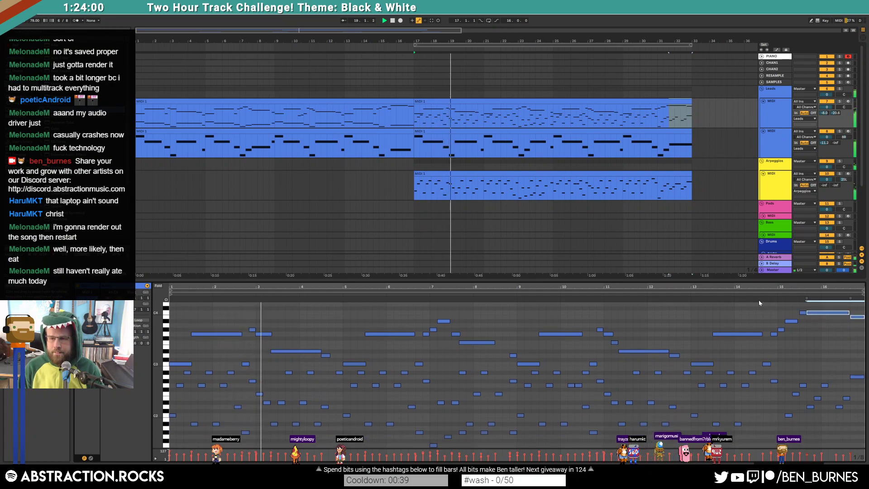
pyautogui.click(675, 132)
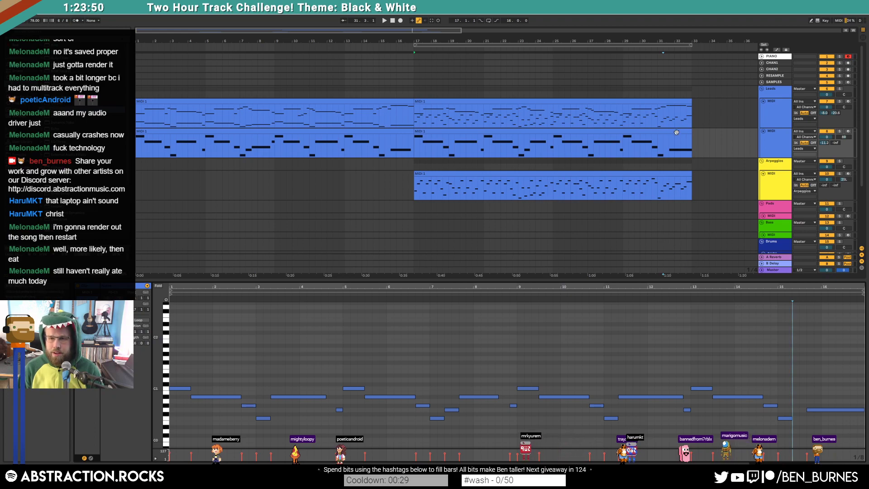
# Shorten the short high note right before the long closing high note in the second upper lead clip
pyautogui.click(676, 102)
pyautogui.click(793, 370)
pyautogui.scroll(-4, 792, 374)
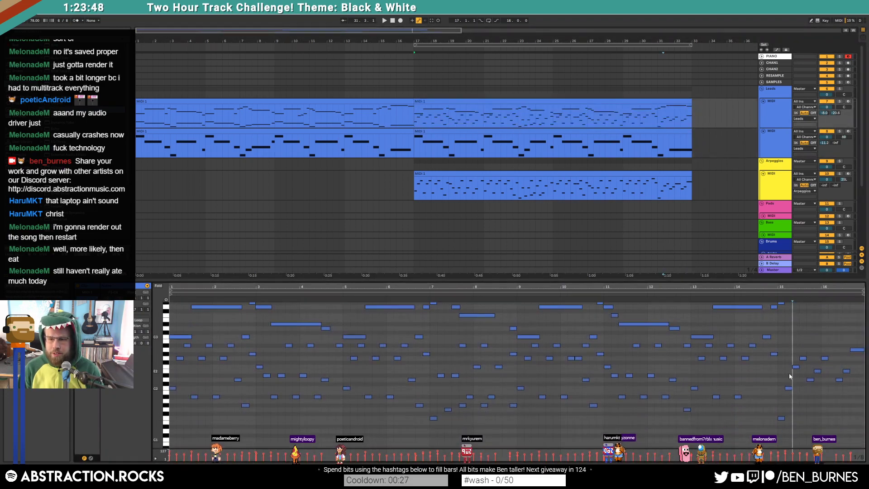
pyautogui.scroll(5, 799, 400)
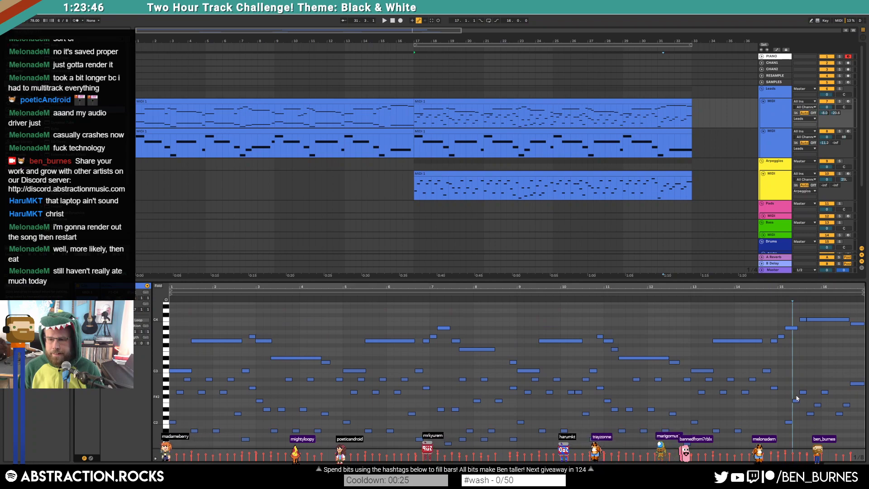
pyautogui.moveTo(805, 320); pyautogui.dragTo(804, 320)
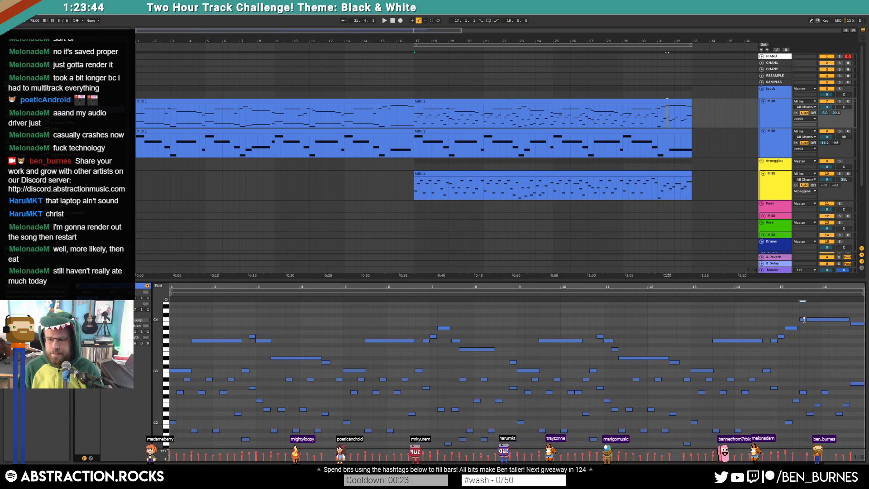
pyautogui.scroll(-1, 798, 388)
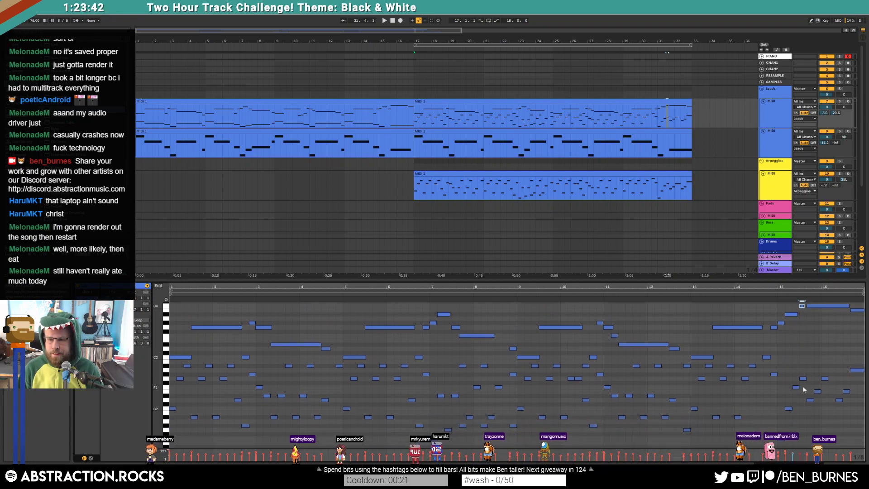
# Raise the arpeggiated notes from the end of bar 15 through bar 16 of the second upper lead clip, including its final low note
pyautogui.moveTo(818, 391); pyautogui.dragTo(825, 370)
pyautogui.press('Up')
pyautogui.press('Up')
pyautogui.press('Up')
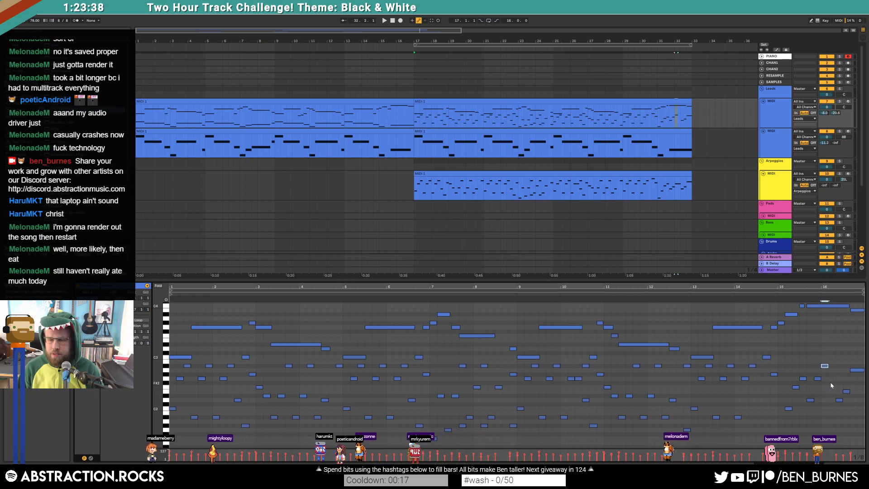
pyautogui.click(846, 391)
pyautogui.press('Up')
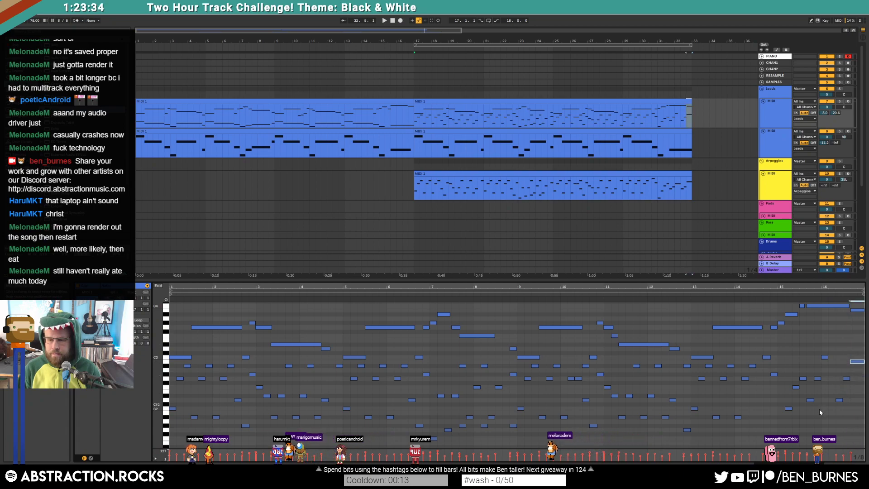
# Play back the ending of the second upper lead clip from bar 15
pyautogui.click(795, 386)
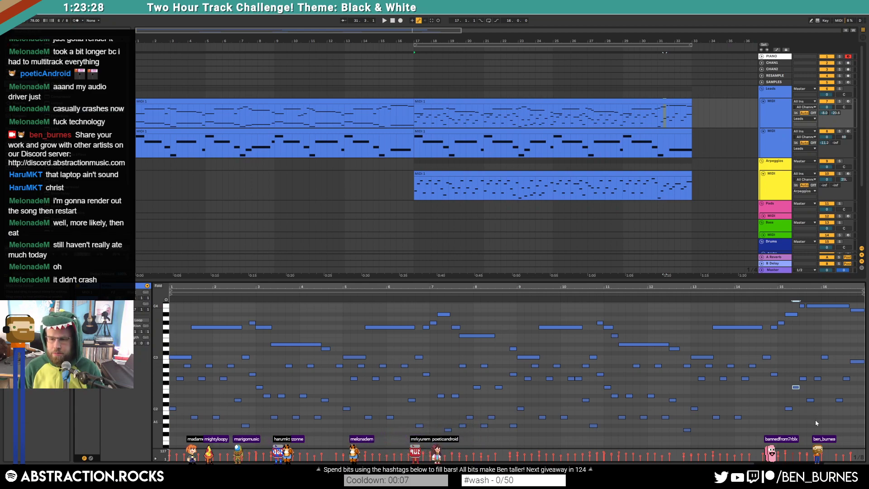
pyautogui.click(767, 294)
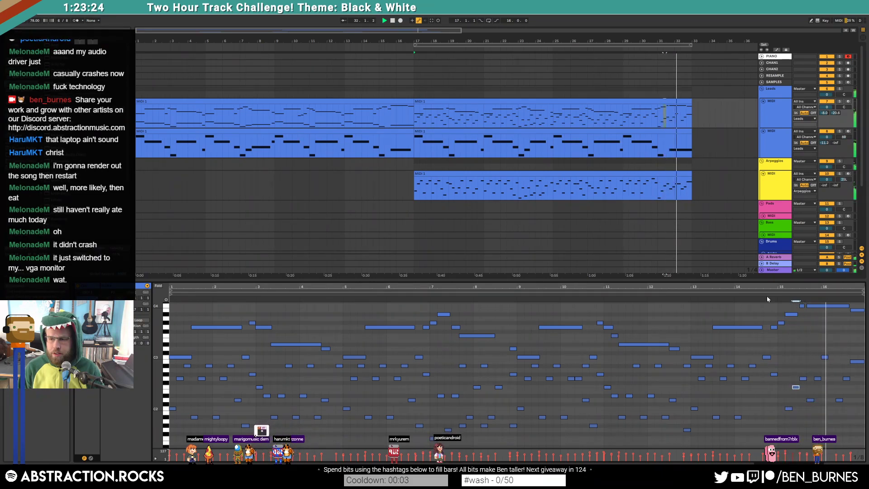
pyautogui.press('space')
# Replace the arpeggio clip's notes from bar 15 on with the upper lead's low arpeggiated notes, one octave higher, and play back the ending
pyautogui.moveTo(780, 349); pyautogui.dragTo(864, 448)
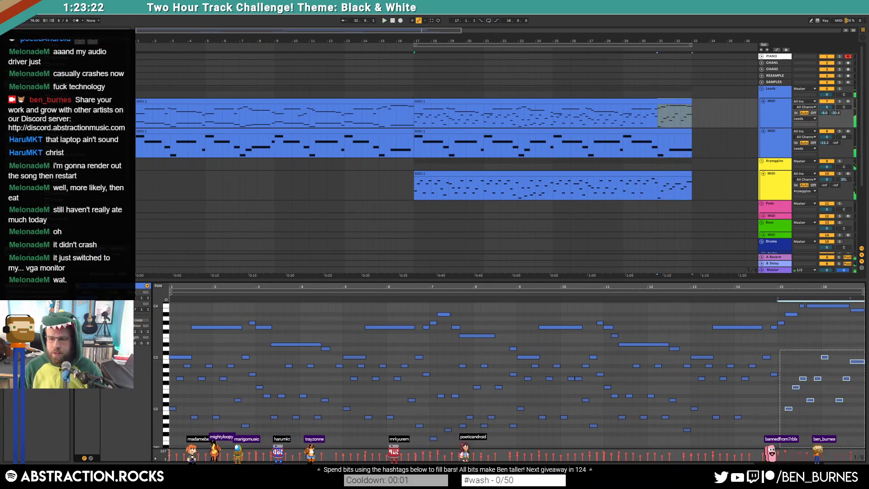
pyautogui.click(683, 174)
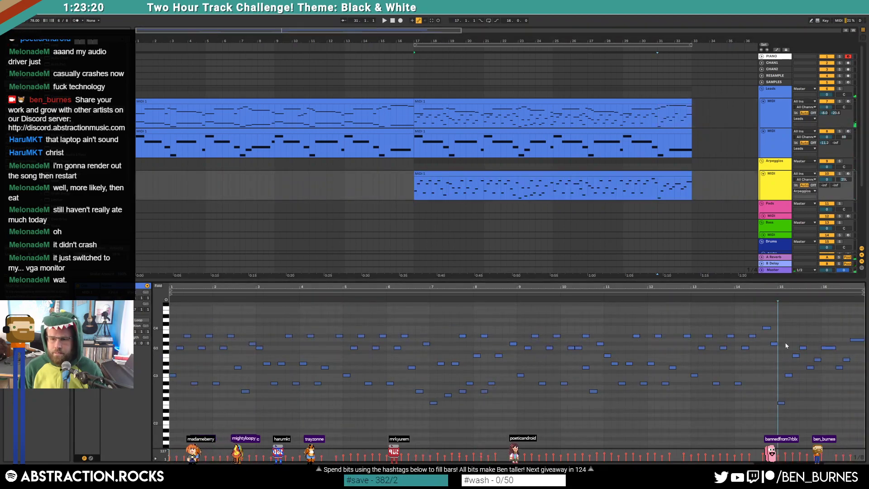
pyautogui.press('Delete')
pyautogui.click(780, 336)
pyautogui.hotkey('ctrl', 'v')
pyautogui.hotkey('shift', 'Up')
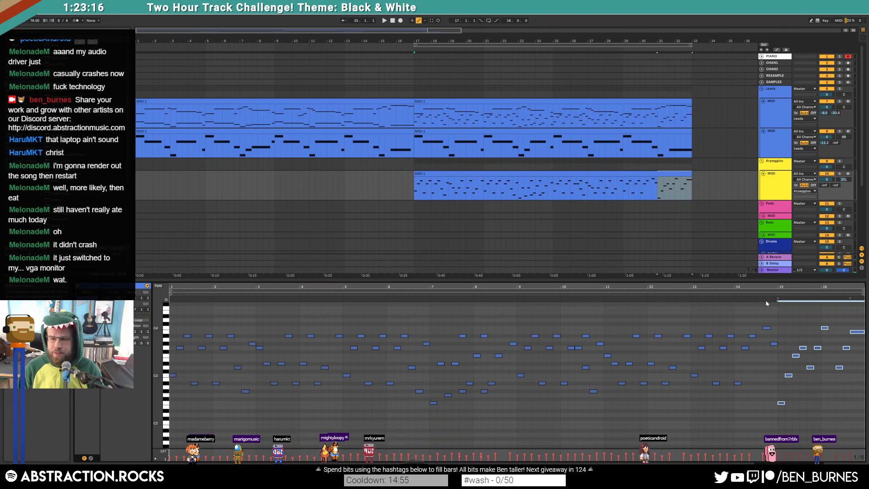
pyautogui.press('space')
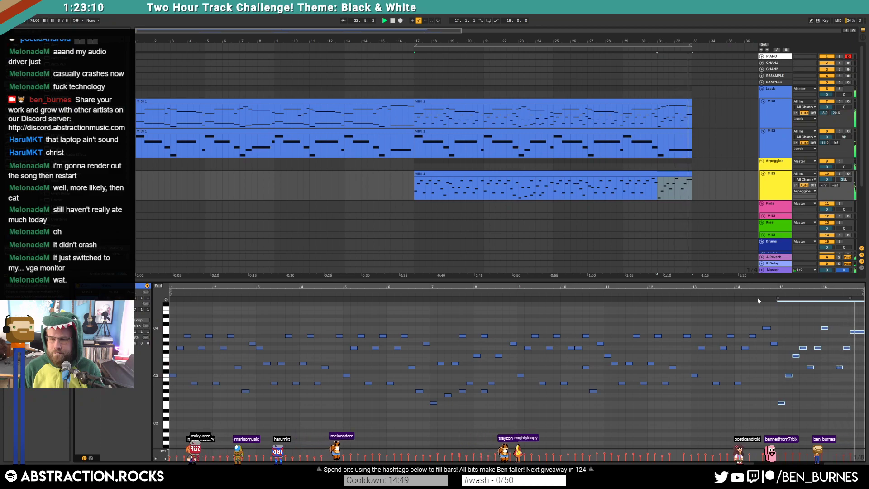
pyautogui.press('space')
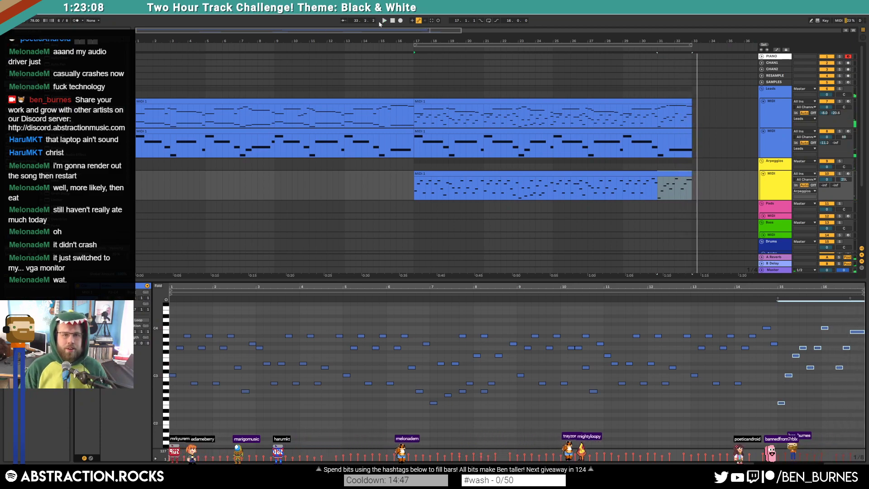
# Insert a new MIDI track beneath the lower lead in the Leads group, expand it and open its Kontakt instrument
pyautogui.hotkey('shift', 'Tab')
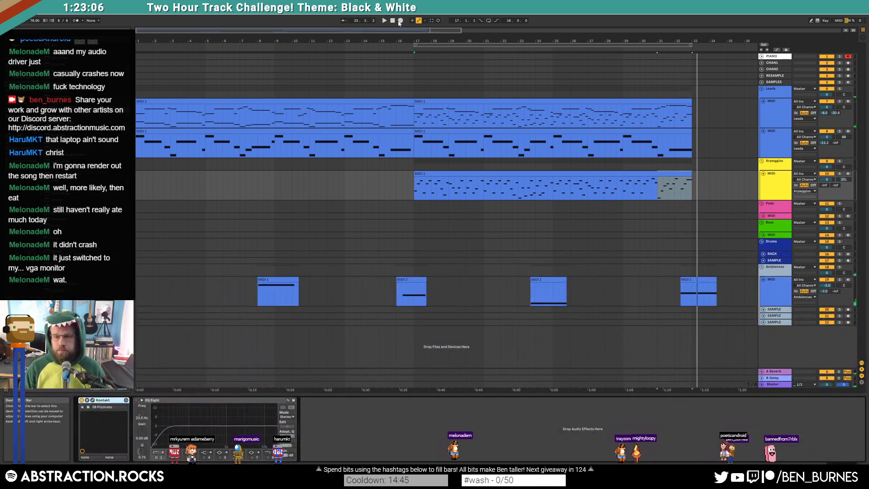
pyautogui.doubleClick(524, 142)
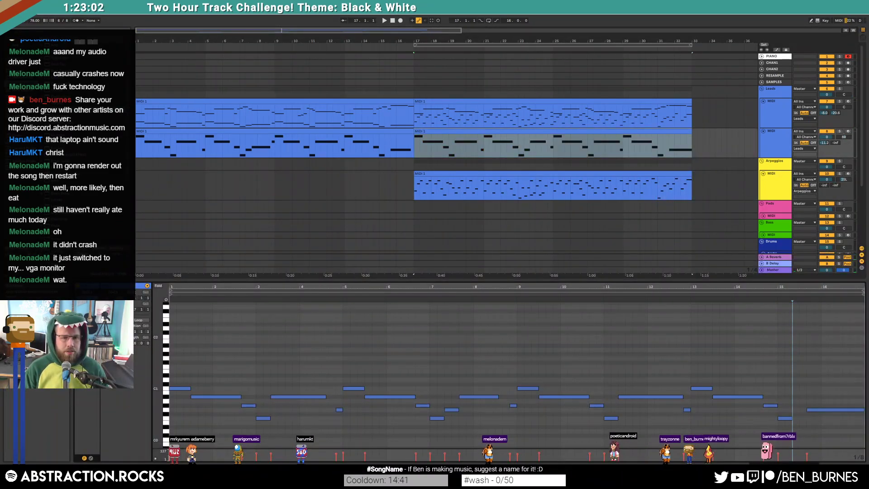
pyautogui.click(775, 145)
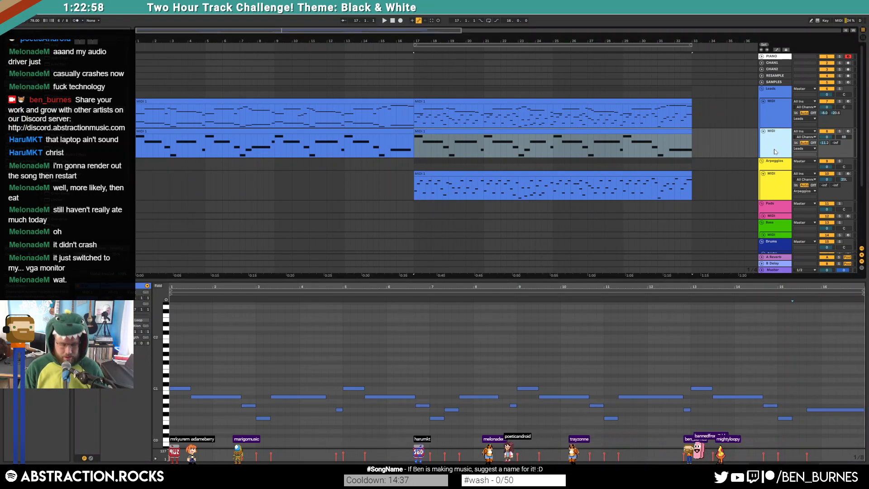
pyautogui.hotkey('ctrl', 'shift', 't')
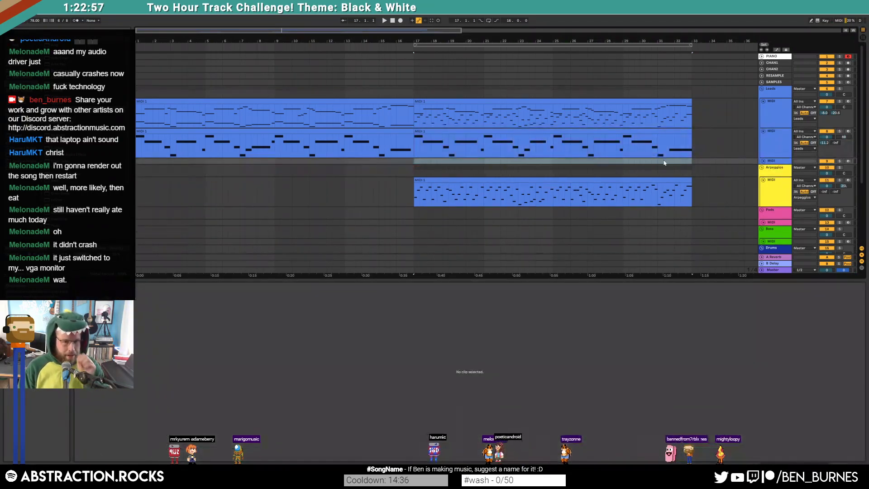
pyautogui.click(763, 161)
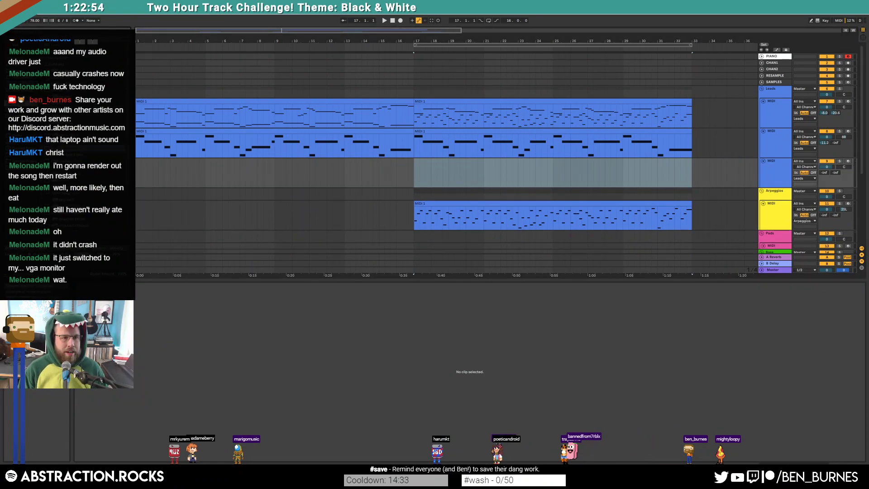
pyautogui.moveTo(442, 186); pyautogui.dragTo(442, 187)
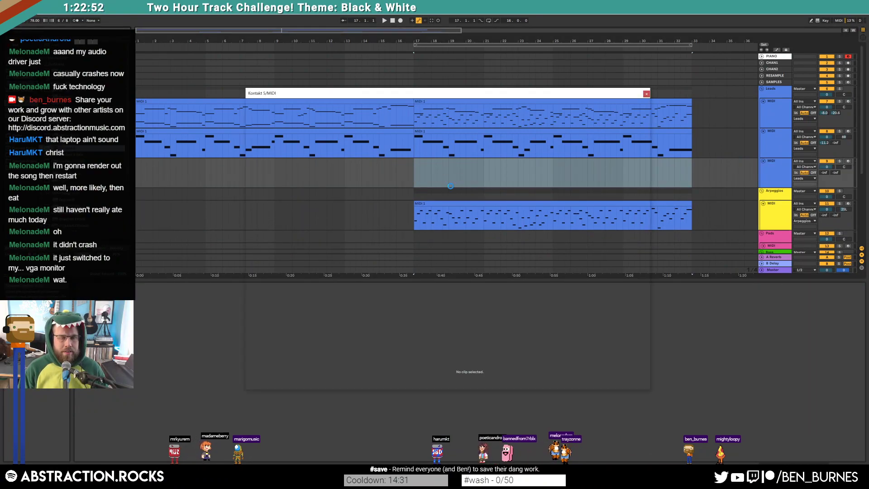
# Search the Kontakt database for "string ensemble" and look through the matching instruments
pyautogui.click(334, 117)
pyautogui.click(311, 243)
pyautogui.write('string ensem')
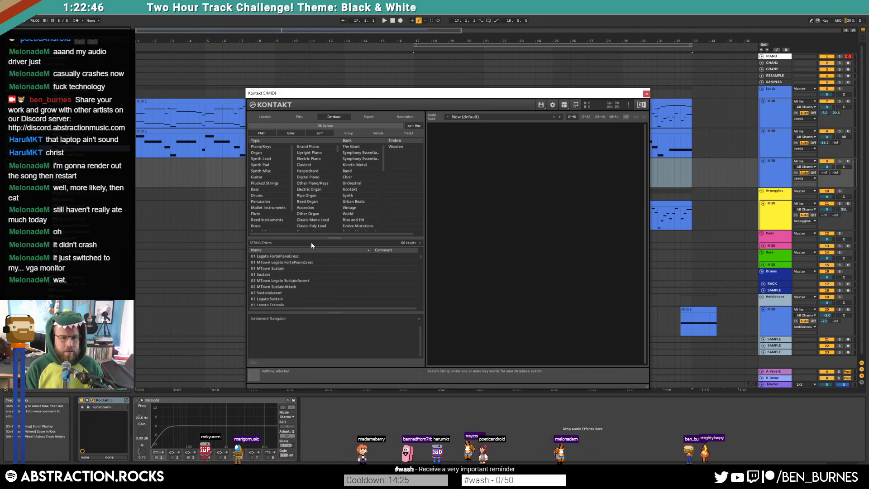
pyautogui.write('ble')
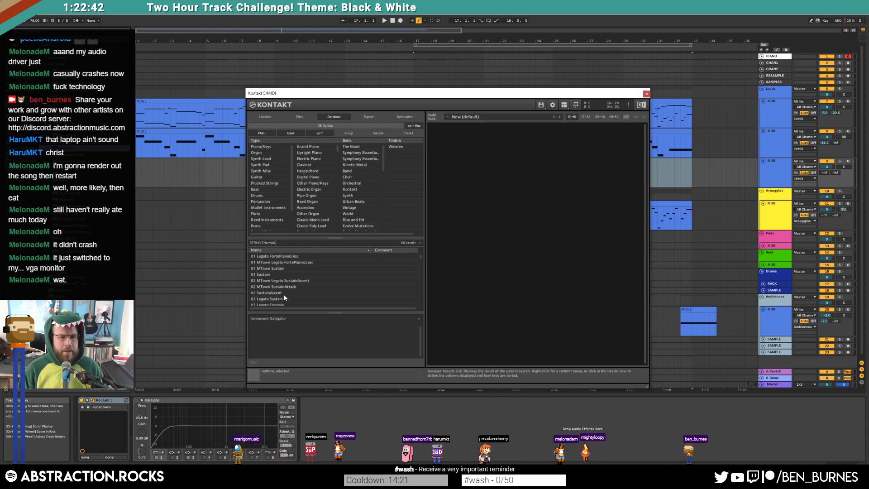
pyautogui.scroll(-5, 291, 294)
pyautogui.scroll(-5, 291, 294)
pyautogui.scroll(-8, 294, 295)
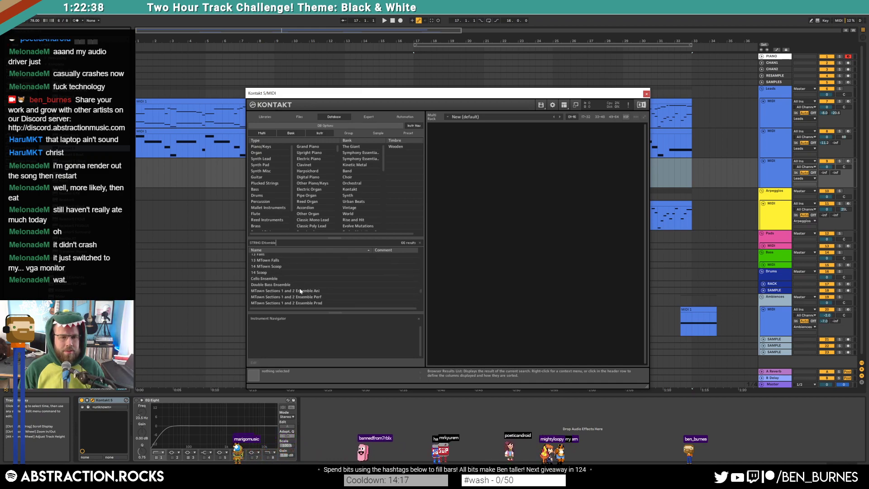
pyautogui.scroll(-2, 290, 292)
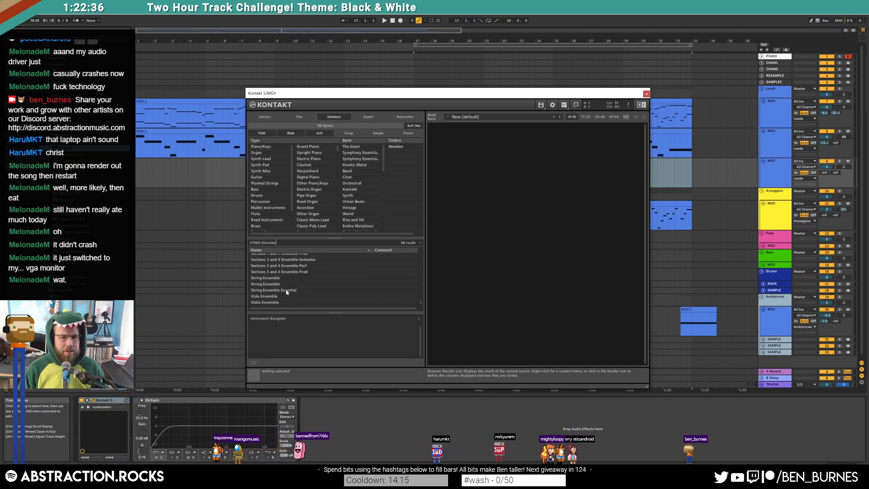
# Load the orchestral String Ensemble in place of the vintage one and close the Kontakt window
pyautogui.doubleClick(268, 285)
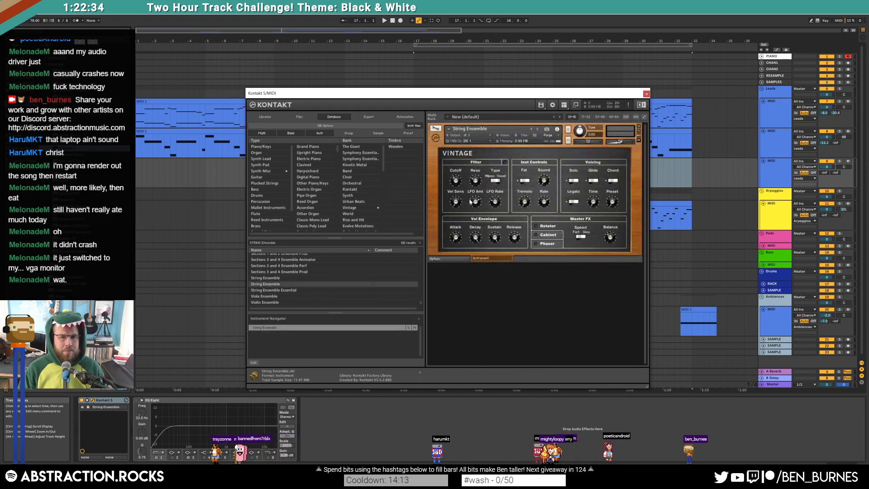
pyautogui.click(639, 127)
pyautogui.doubleClick(266, 280)
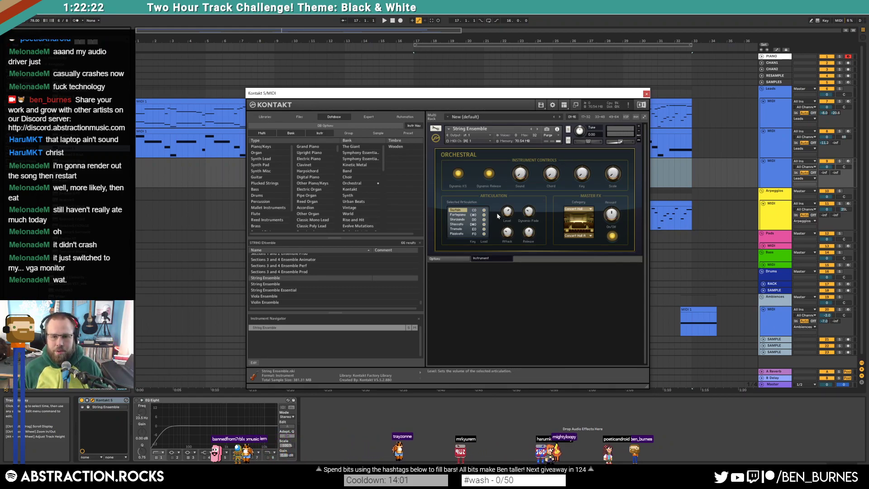
pyautogui.moveTo(535, 92); pyautogui.dragTo(496, 86)
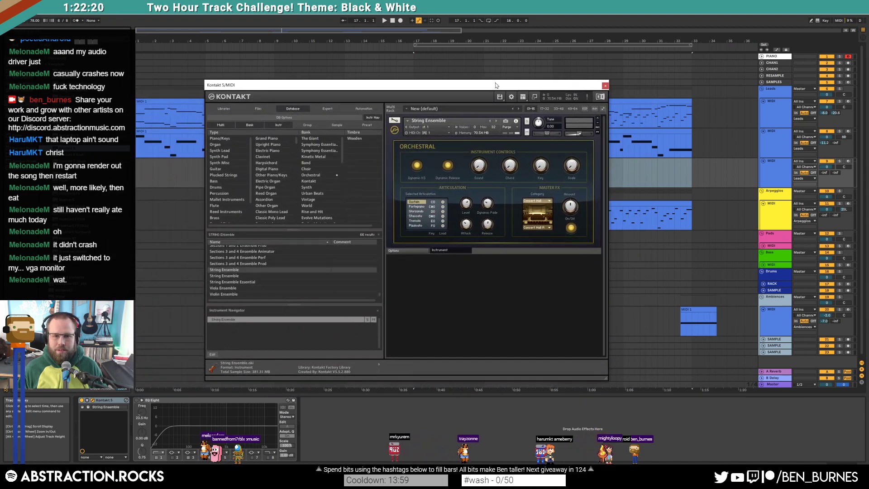
pyautogui.click(605, 86)
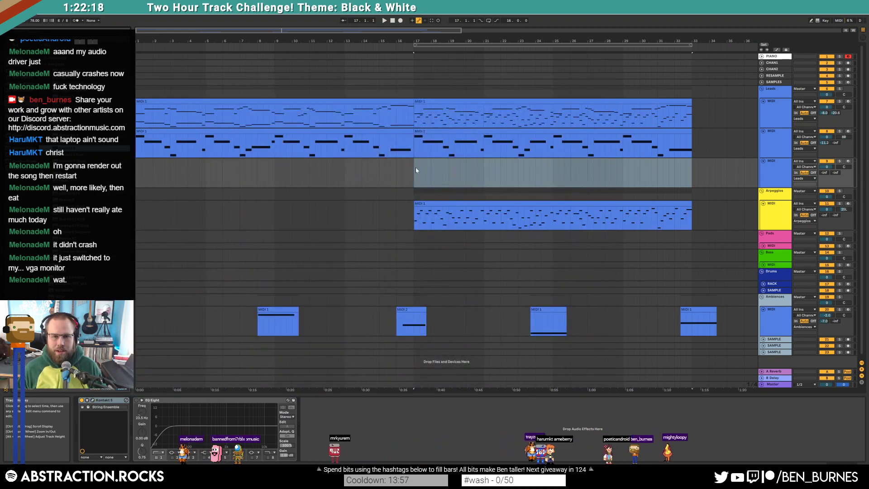
# Copy the second lower lead clip onto the new strings track one octave higher, and pan that track right
pyautogui.moveTo(415, 170); pyautogui.dragTo(455, 176)
pyautogui.keyDown('shift'); pyautogui.click(694, 183); pyautogui.keyUp('shift')
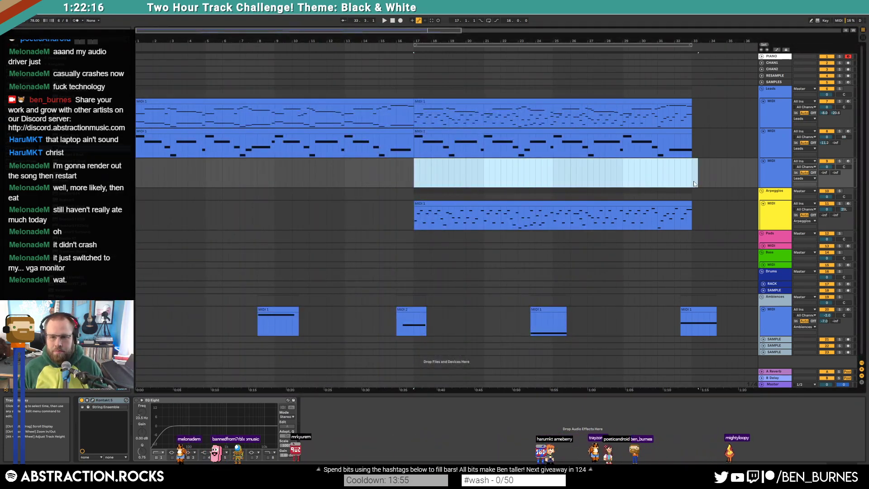
pyautogui.moveTo(635, 133); pyautogui.dragTo(631, 160)
pyautogui.doubleClick(631, 160)
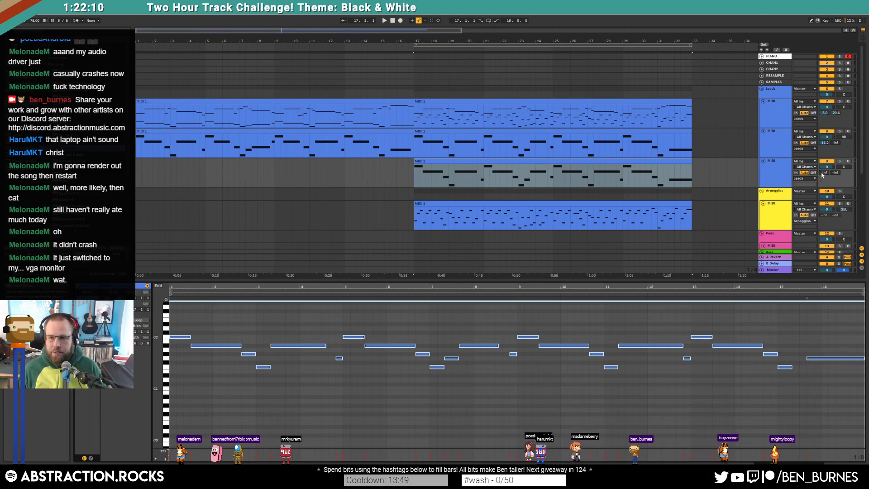
pyautogui.moveTo(844, 167); pyautogui.dragTo(844, 143)
pyautogui.press('space')
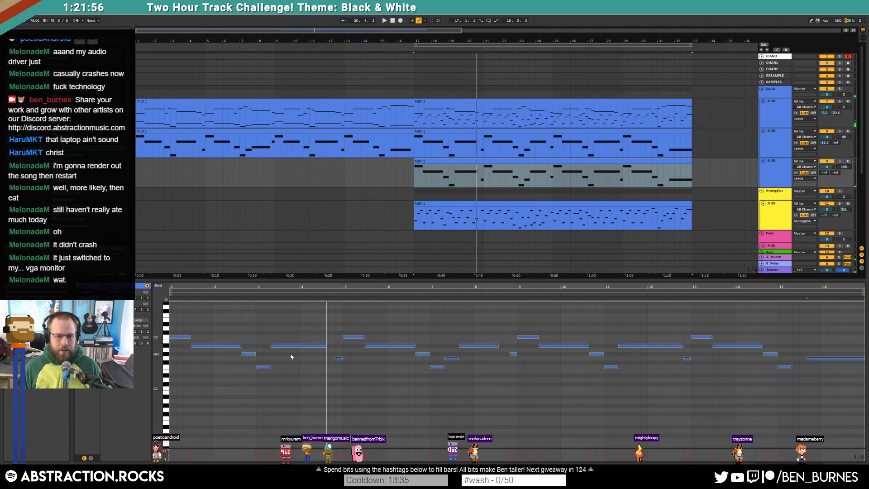
# Draw a long A#3 note from the middle of bar 1 into late bar 2 of the strings clip, and lower the track's volume
pyautogui.click(272, 337)
pyautogui.press('space')
pyautogui.scroll(4, 200, 342)
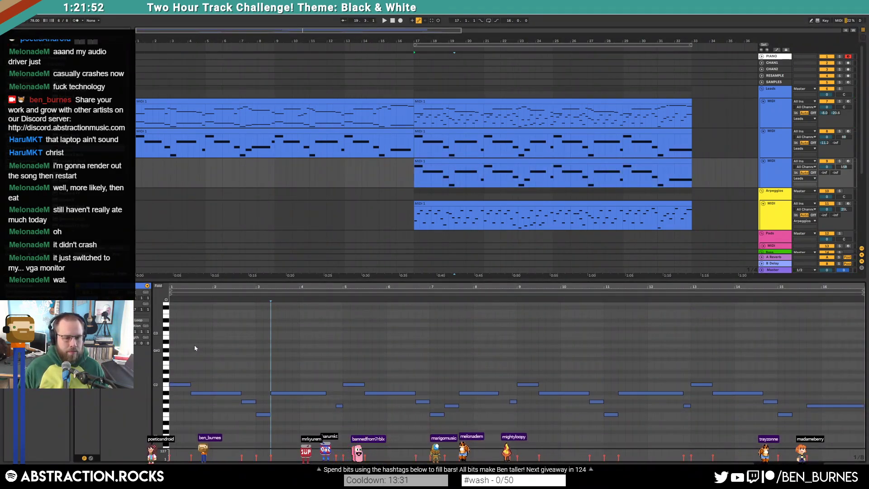
pyautogui.scroll(3, 195, 337)
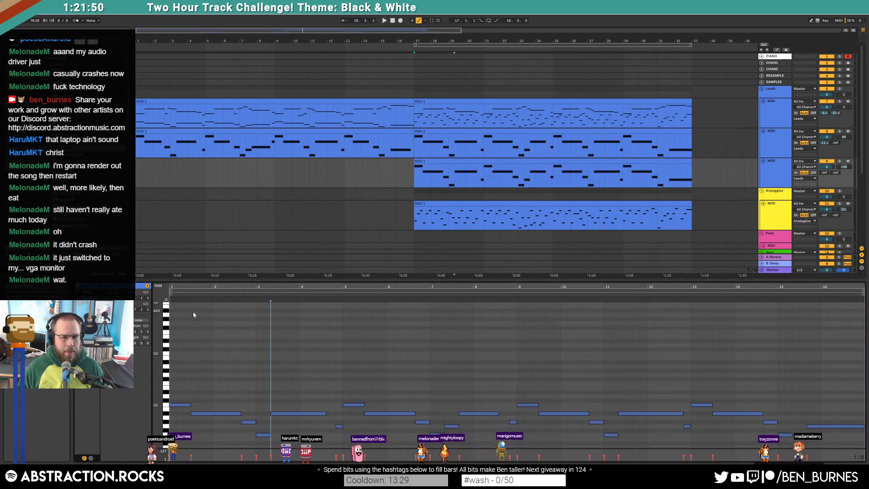
pyautogui.moveTo(192, 310); pyautogui.dragTo(251, 311)
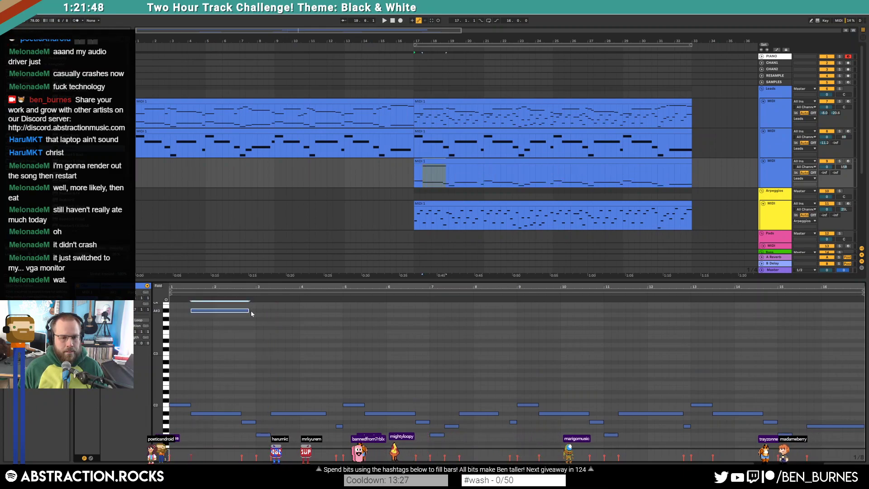
pyautogui.press('space')
pyautogui.press('space')
pyautogui.scroll(3, 210, 311)
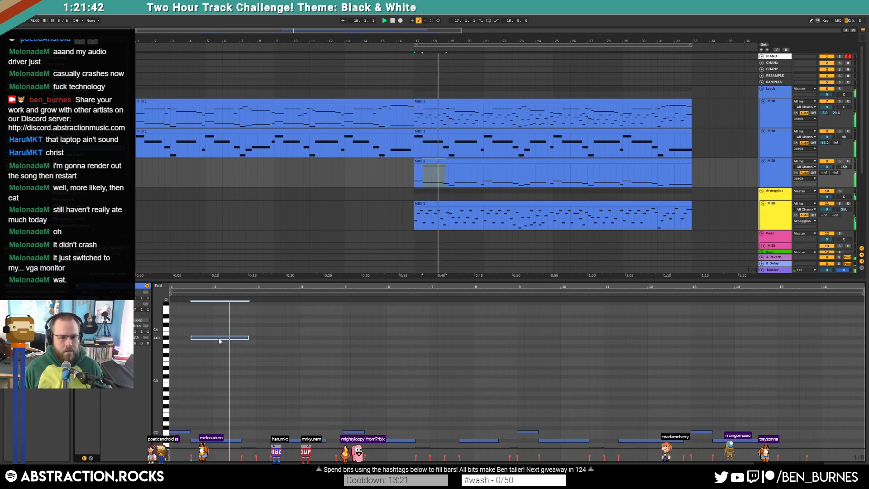
pyautogui.moveTo(828, 167); pyautogui.dragTo(828, 181)
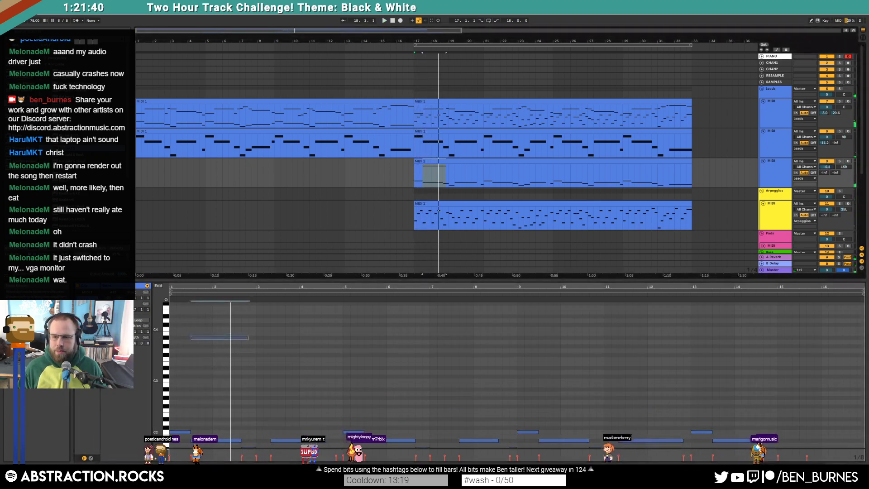
# Add a D4 note of the same length above the long A#3 note and play back the harmony
pyautogui.click(220, 338)
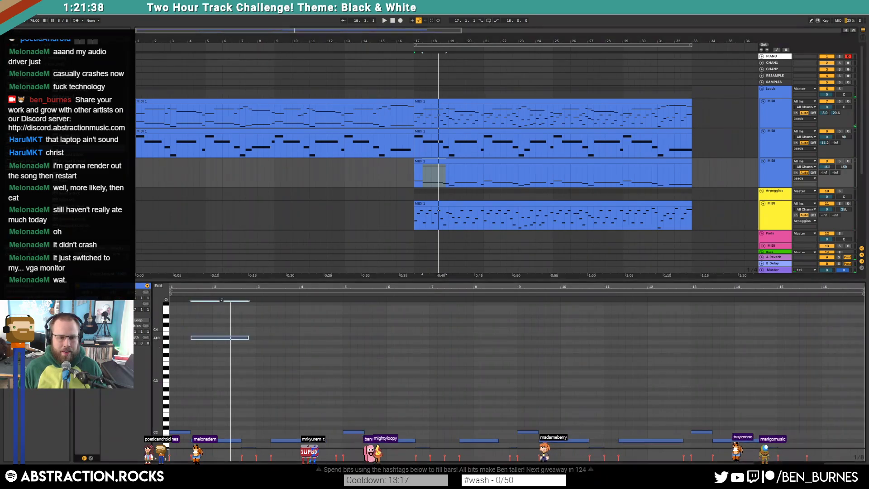
pyautogui.doubleClick(193, 321)
pyautogui.moveTo(196, 321); pyautogui.dragTo(248, 322)
pyautogui.click(248, 321)
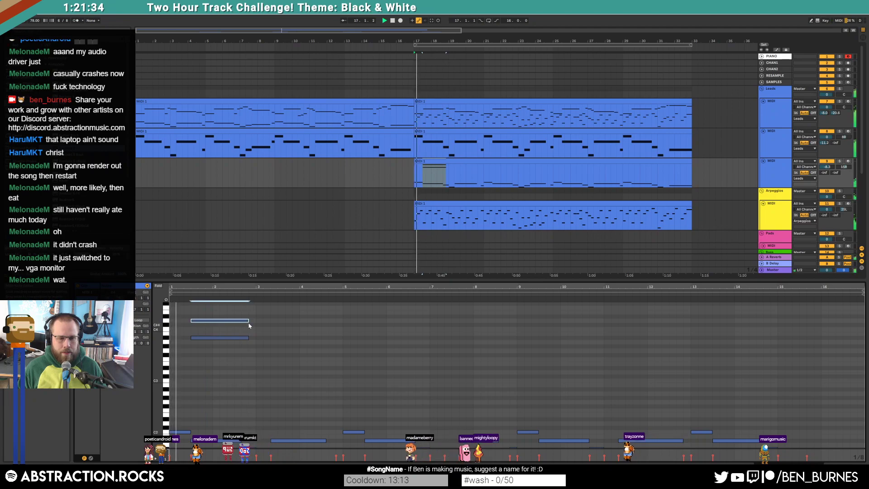
pyautogui.press('space')
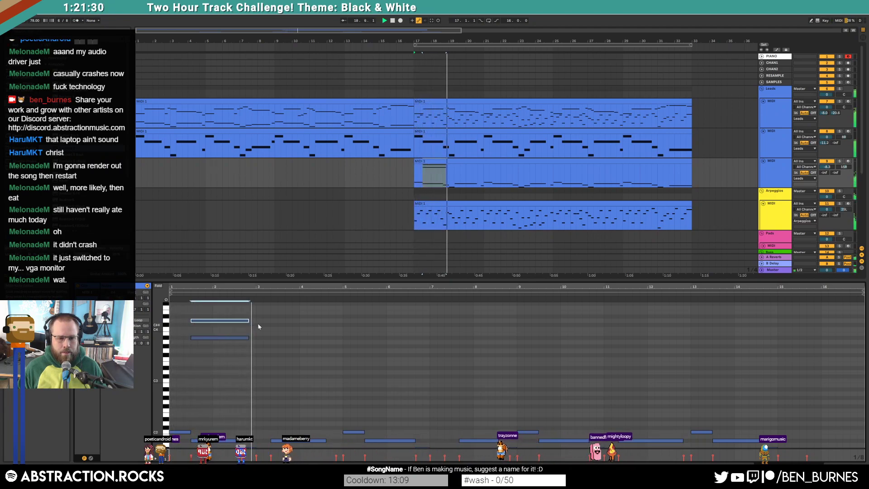
pyautogui.press('space')
# Shorten the A#3 and D4 notes so both end in the middle of bar 2
pyautogui.moveTo(235, 314); pyautogui.dragTo(232, 363)
pyautogui.hotkey('shift', 'Left')
pyautogui.hotkey('shift', 'Left')
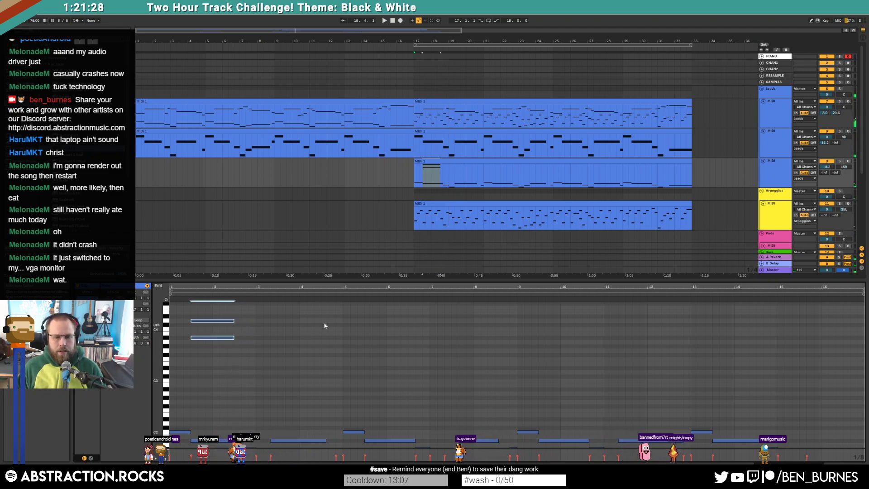
# Duplicate the two-note chord into bar 3, set it to C4 and G3 ending mid bar 4, and play it back
pyautogui.moveTo(217, 311); pyautogui.dragTo(267, 362)
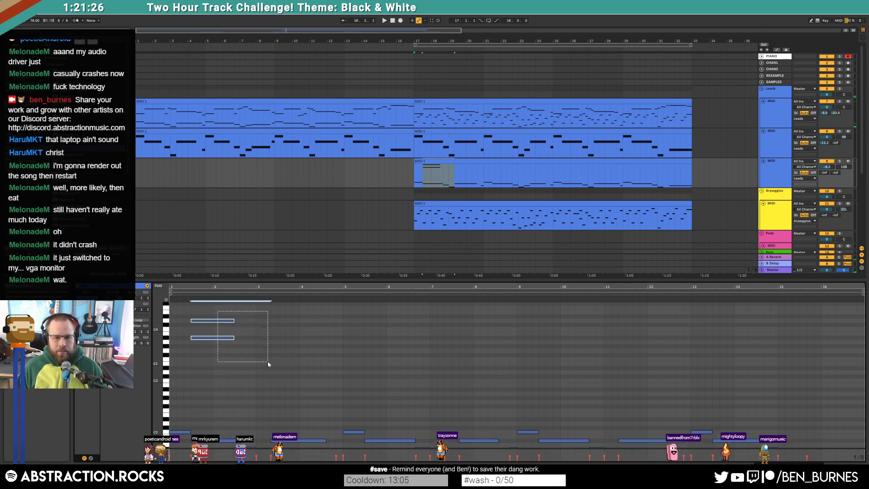
pyautogui.hotkey('ctrl', 'd')
pyautogui.moveTo(290, 319); pyautogui.dragTo(277, 346)
pyautogui.press('Down')
pyautogui.click(262, 294)
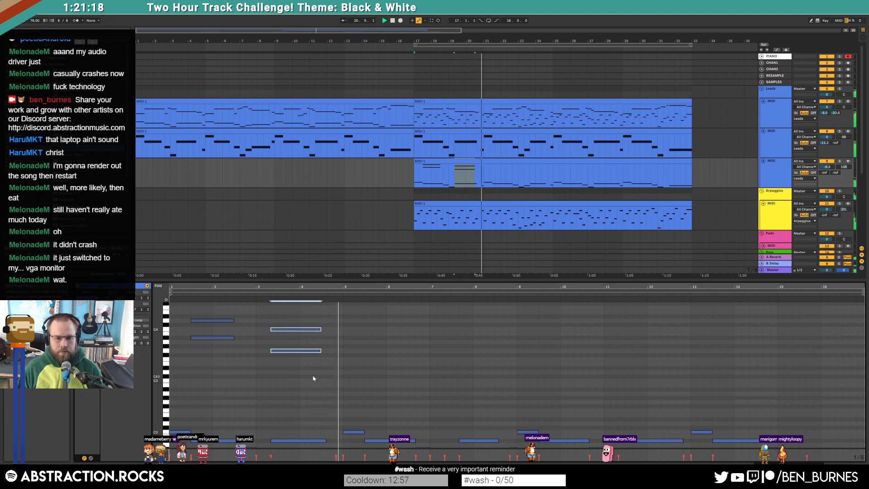
# Try the upper note of the bar 3 chord at D4, set it back to C4, and play back the harmony
pyautogui.moveTo(305, 319); pyautogui.dragTo(312, 345)
pyautogui.press('Up')
pyautogui.press('Up')
pyautogui.click(263, 295)
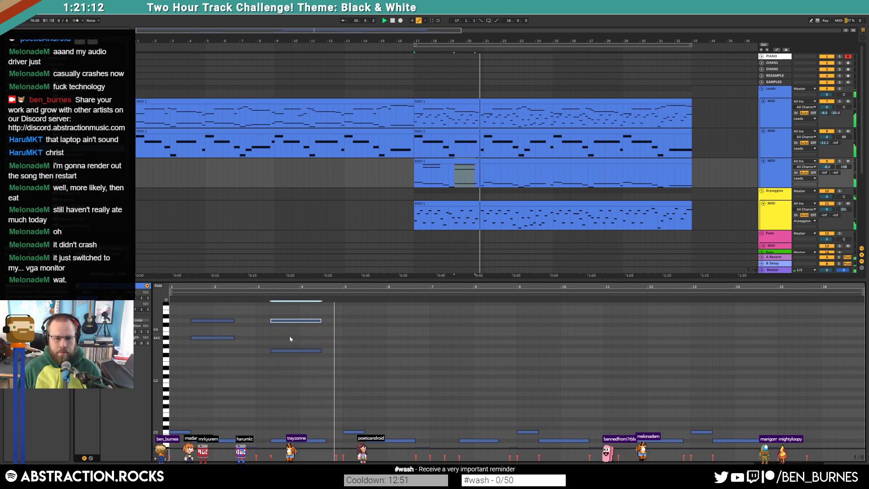
pyautogui.press('Down')
pyautogui.press('Down')
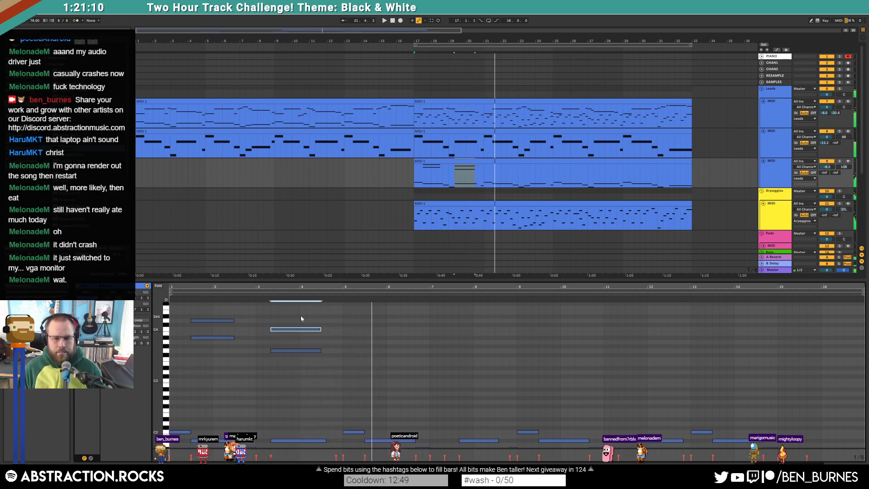
pyautogui.press('space')
pyautogui.click(315, 323)
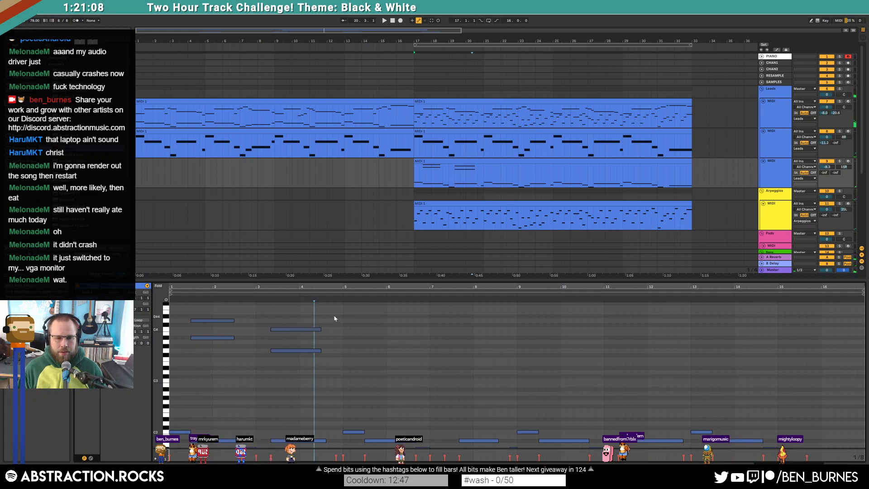
# Duplicate the two strings chords three times to fill the rest of the clip and play it back
pyautogui.moveTo(342, 311); pyautogui.dragTo(170, 369)
pyautogui.hotkey('ctrl', 'd')
pyautogui.hotkey('ctrl', 'd')
pyautogui.hotkey('ctrl', 'd')
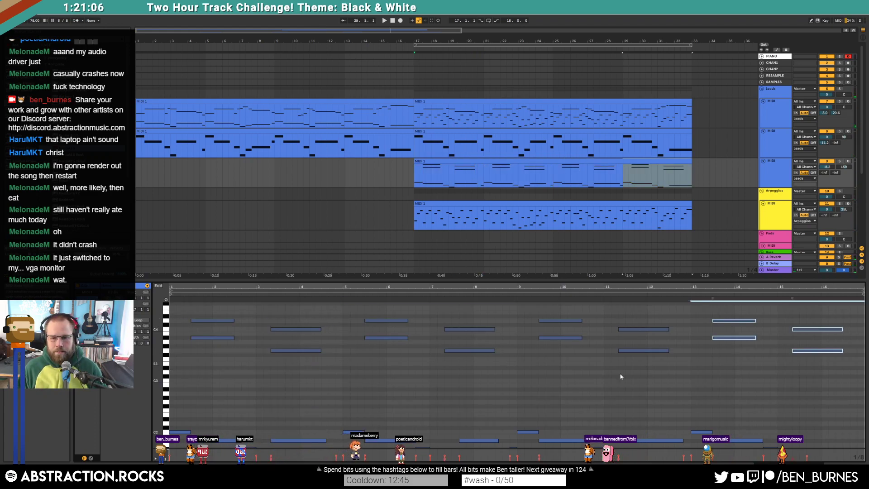
pyautogui.click(597, 372)
pyautogui.press('space')
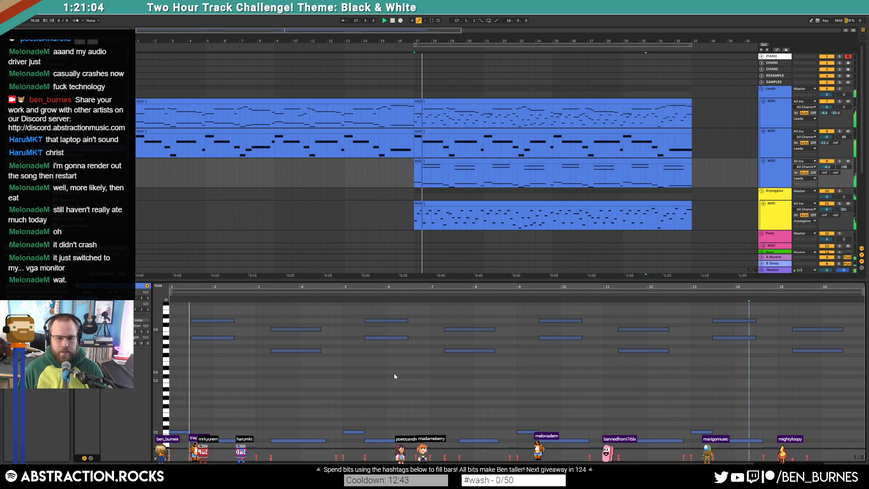
# Lower the C4 notes of the chords in bars 3, 7, 11 and 15 to A#3
pyautogui.moveTo(157, 362); pyautogui.dragTo(145, 363)
pyautogui.moveTo(201, 318); pyautogui.dragTo(830, 369)
pyautogui.moveTo(812, 338); pyautogui.dragTo(813, 347)
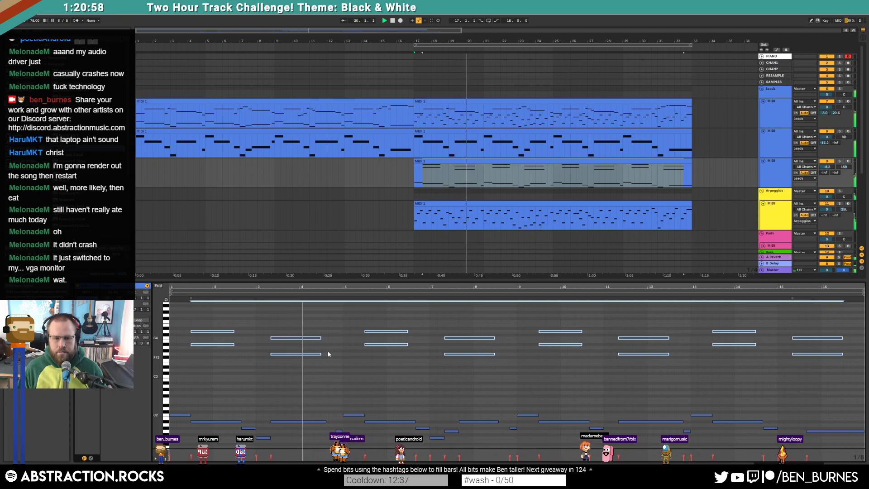
pyautogui.moveTo(289, 337); pyautogui.dragTo(297, 343)
pyautogui.click(489, 338)
pyautogui.press('Down')
pyautogui.press('Down')
pyautogui.moveTo(636, 331); pyautogui.dragTo(643, 343)
pyautogui.press('Down')
pyautogui.press('Down')
pyautogui.moveTo(804, 327); pyautogui.dragTo(814, 345)
# Move the bar 7 chord later to start with the low note beneath it and shorten it to mid bar 8
pyautogui.moveTo(466, 338); pyautogui.dragTo(474, 373)
pyautogui.press('Right')
pyautogui.press('Right')
pyautogui.press('Right')
pyautogui.press('Left')
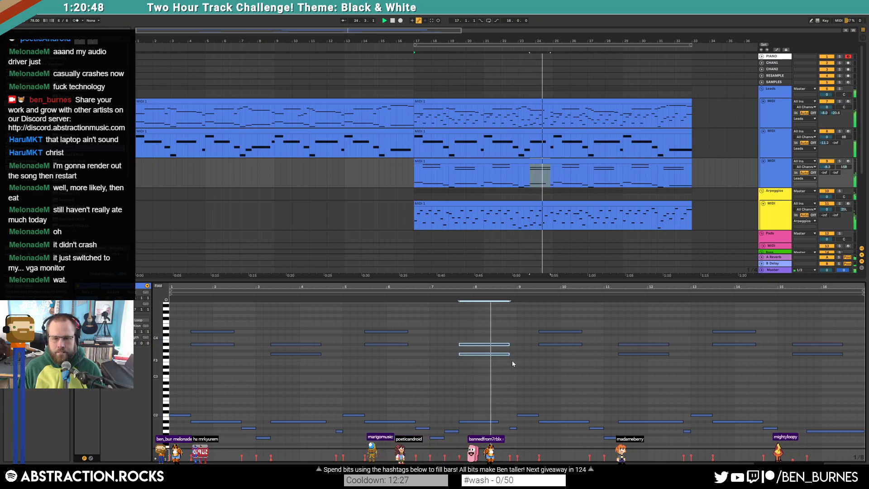
pyautogui.hotkey('shift', 'Left')
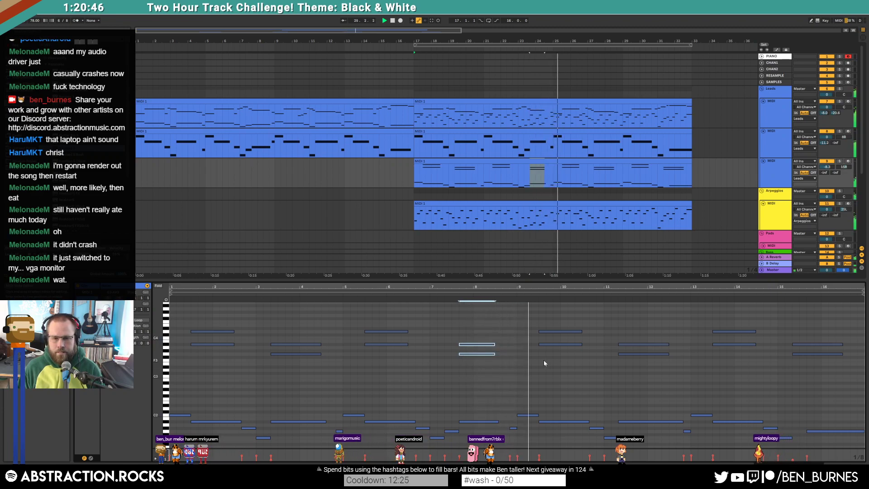
pyautogui.press('space')
# Delete all the upper harmony chords from the strings clip, keeping only the low line
pyautogui.hotkey('ctrl', 'a')
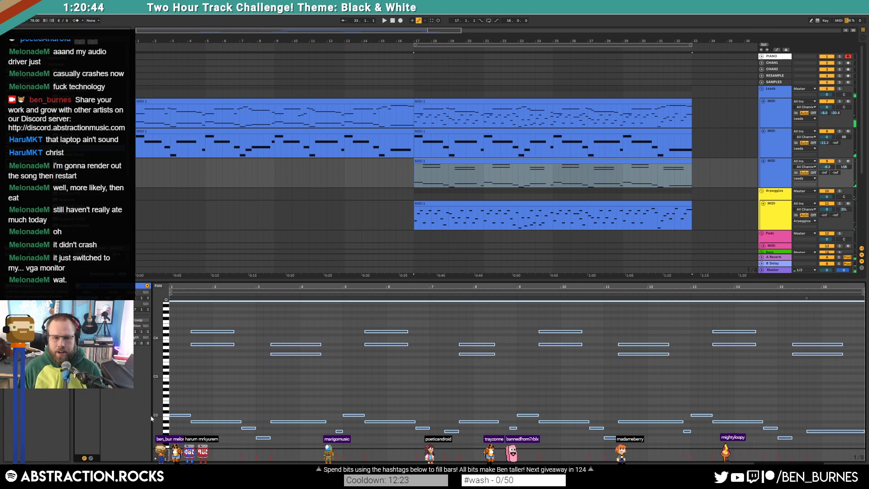
pyautogui.moveTo(196, 317); pyautogui.dragTo(863, 364)
pyautogui.press('Delete')
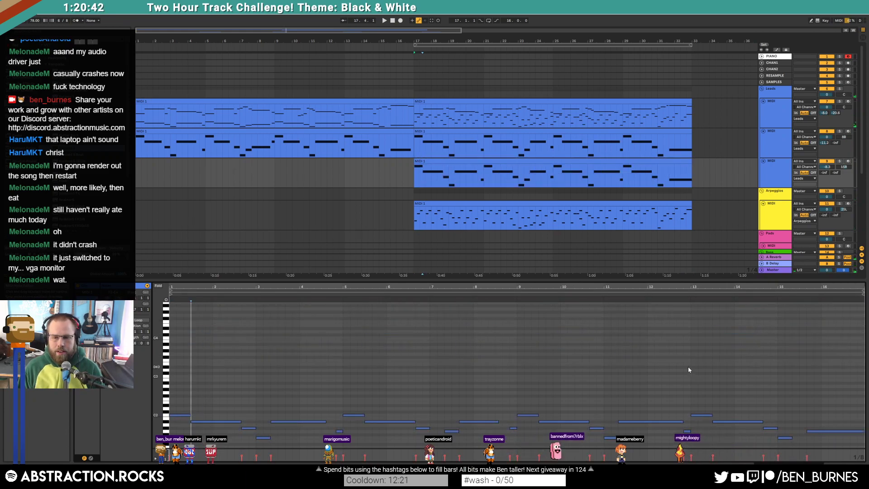
# Raise the long A#1 note starting in bar 3 to D2 and play back the passage
pyautogui.scroll(-3, 280, 404)
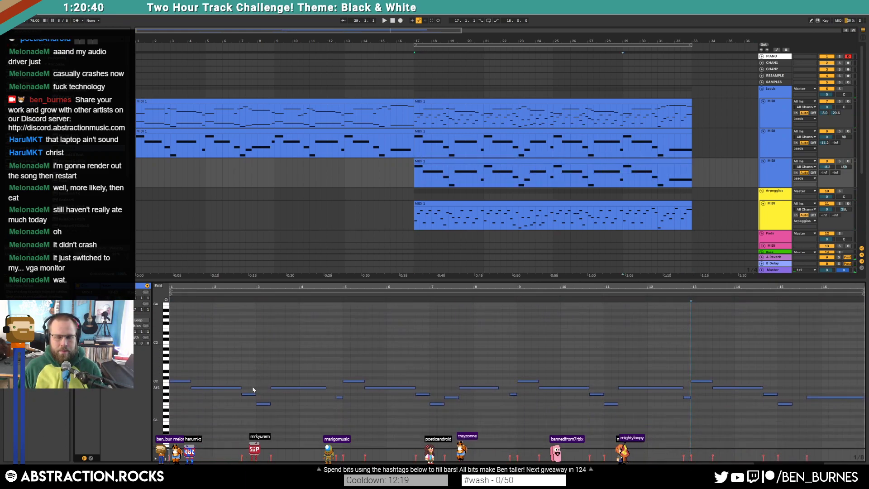
pyautogui.moveTo(291, 386); pyautogui.dragTo(269, 315)
pyautogui.click(254, 296)
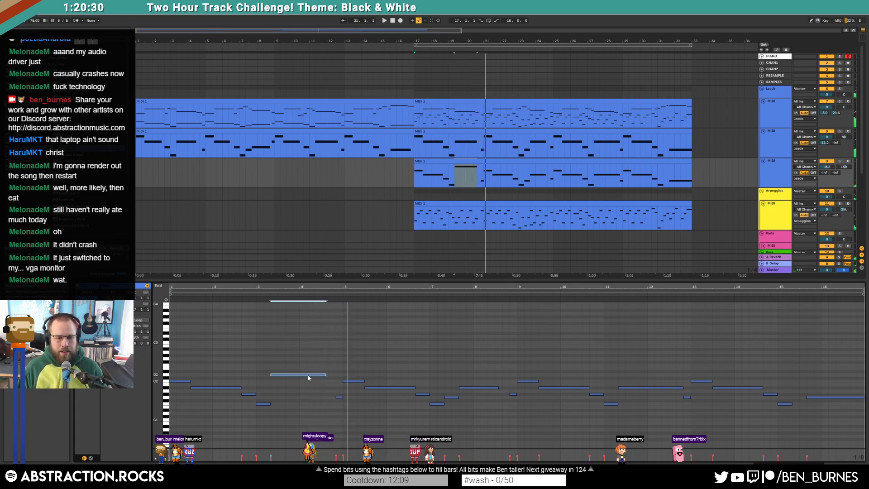
pyautogui.press('space')
pyautogui.hotkey('ctrl', 'a')
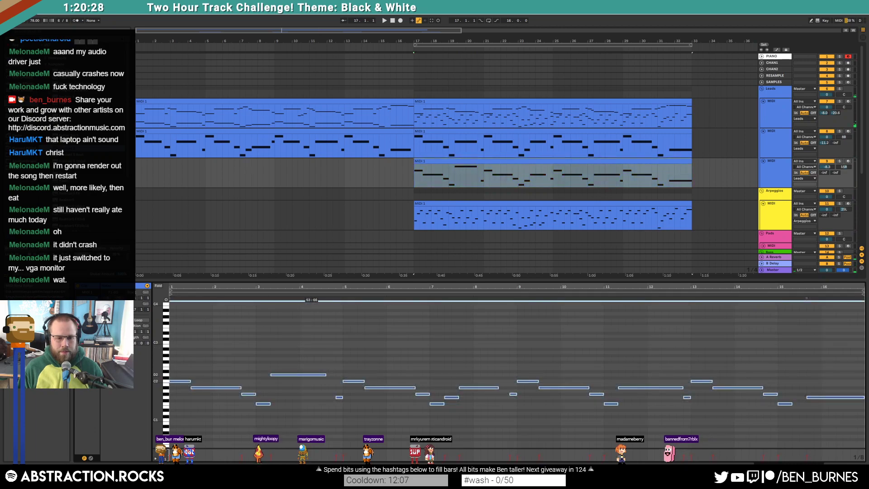
# Shorten the long bar 3 note to early bar 4, raise it to D#2, and add a short D2 note after it
pyautogui.click(309, 375)
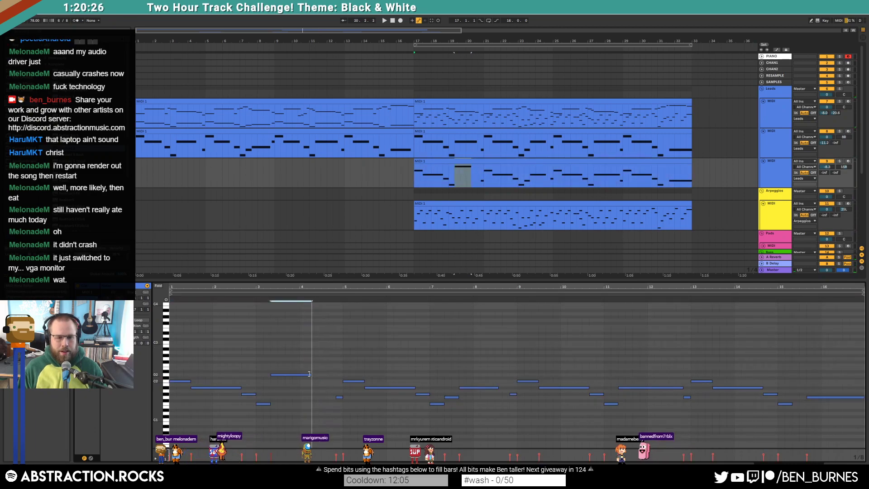
pyautogui.press('Up')
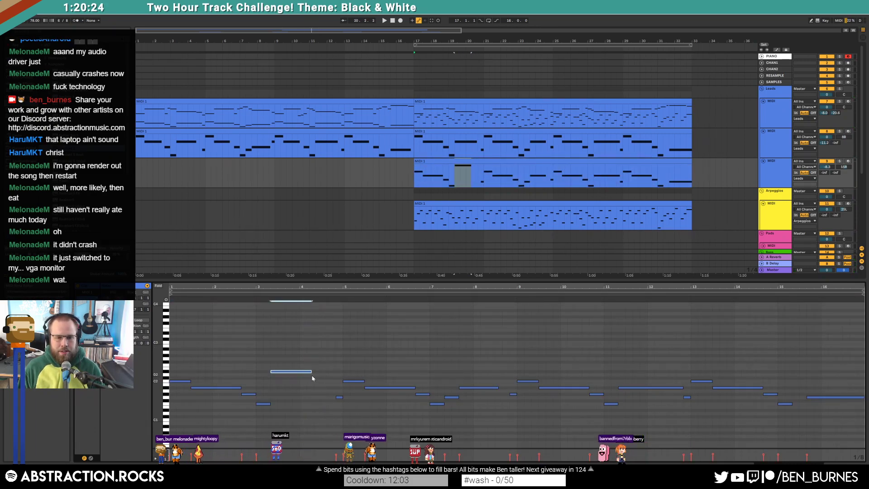
pyautogui.doubleClick(315, 375)
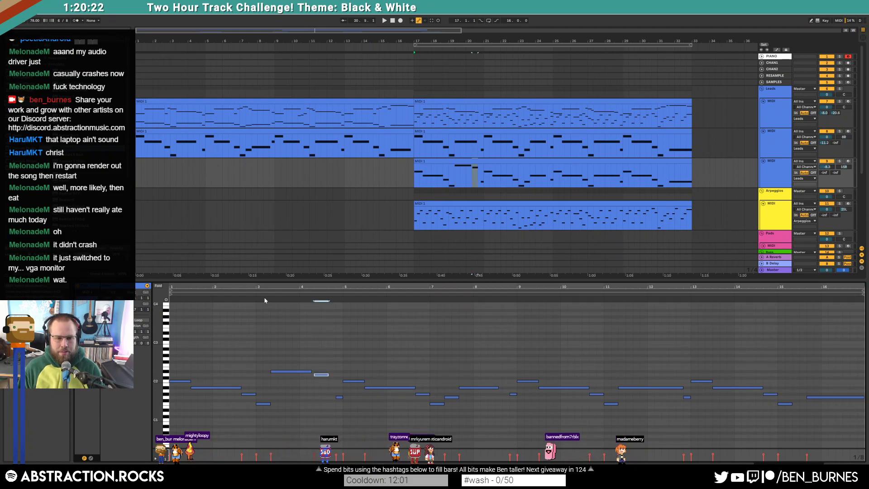
pyautogui.press('space')
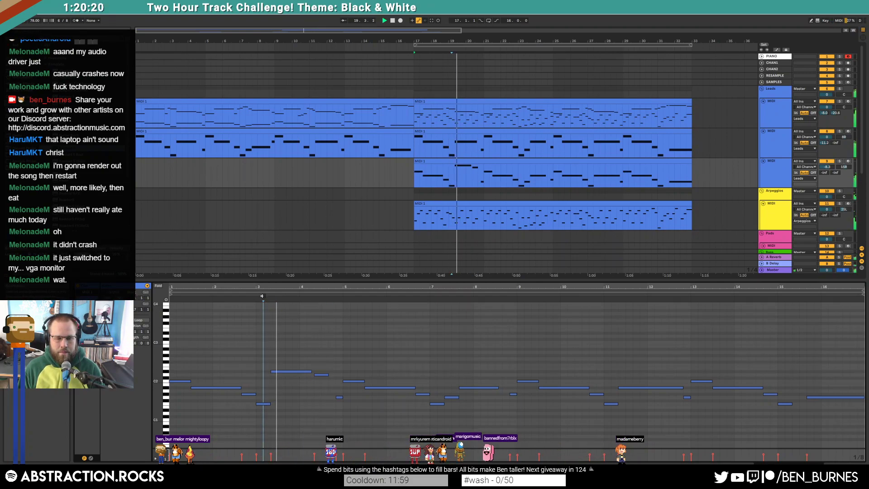
# Extend the D#2 note to meet the short D2 note and raise the strings track's volume during playback
pyautogui.moveTo(824, 169); pyautogui.dragTo(824, 169)
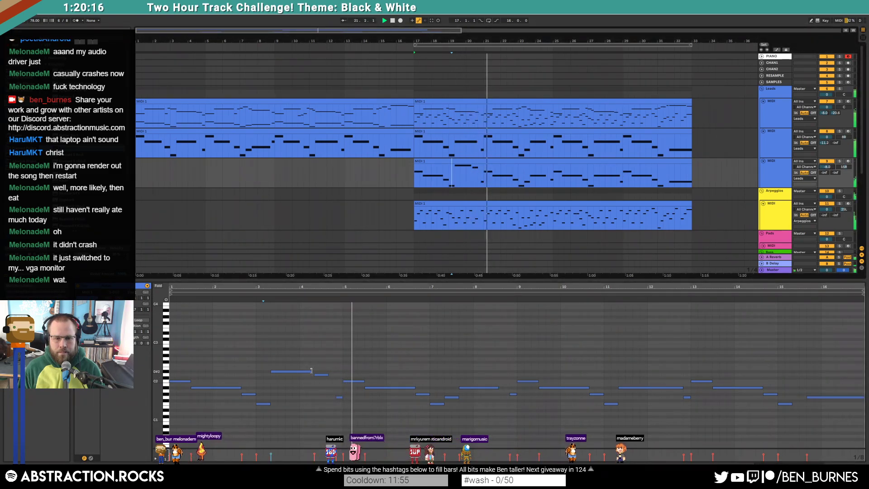
pyautogui.click(292, 371)
pyautogui.click(372, 362)
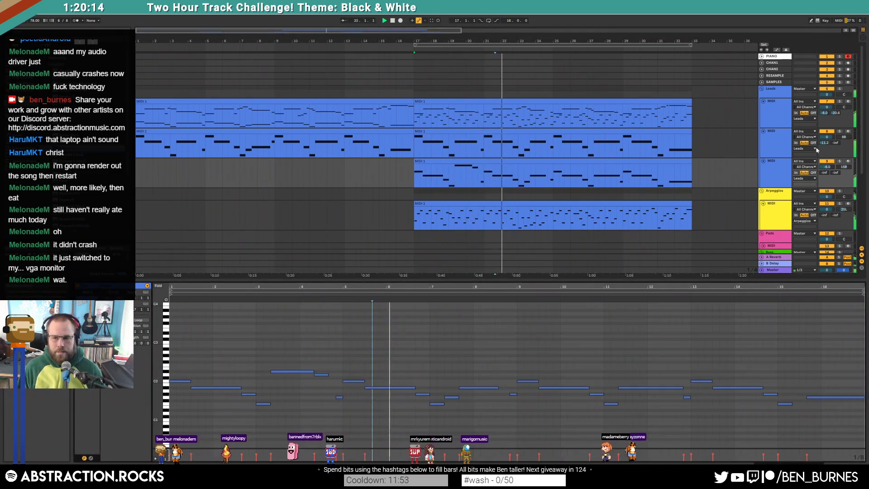
pyautogui.moveTo(829, 168); pyautogui.dragTo(829, 167)
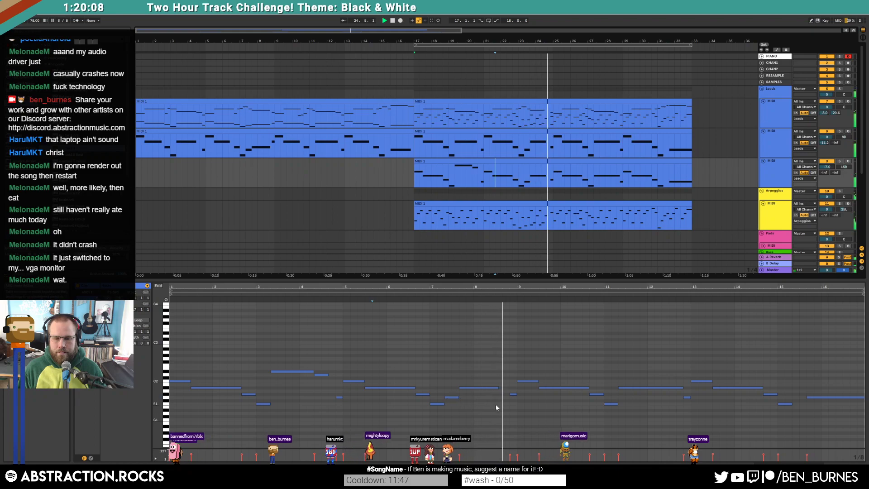
# Lengthen the A#1 note starting in bar 7 and change the bar 10–11 run to C2, D2 and a shortened D#2
pyautogui.moveTo(498, 387); pyautogui.dragTo(509, 387)
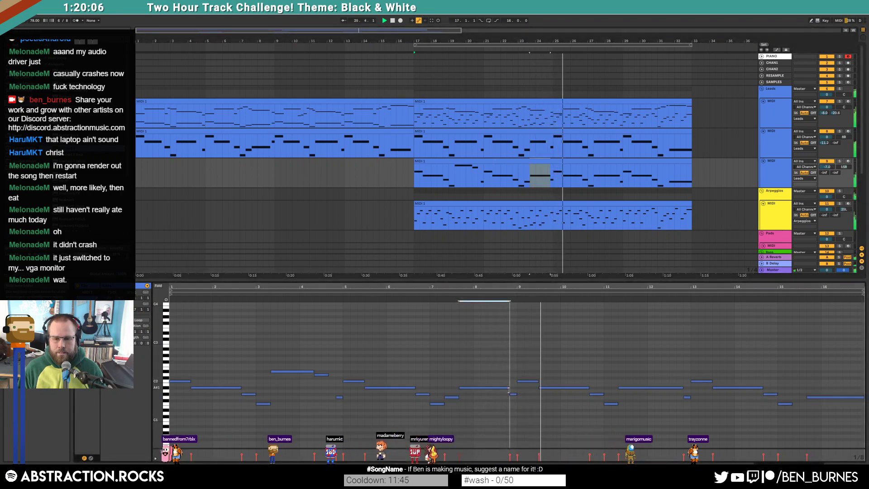
pyautogui.moveTo(641, 378)
pyautogui.mouseDown()
pyautogui.moveTo(645, 393)
pyautogui.moveTo(596, 387)
pyautogui.moveTo(643, 371)
pyautogui.mouseUp()
pyautogui.press('Up')
pyautogui.press('Up')
pyautogui.press('Up')
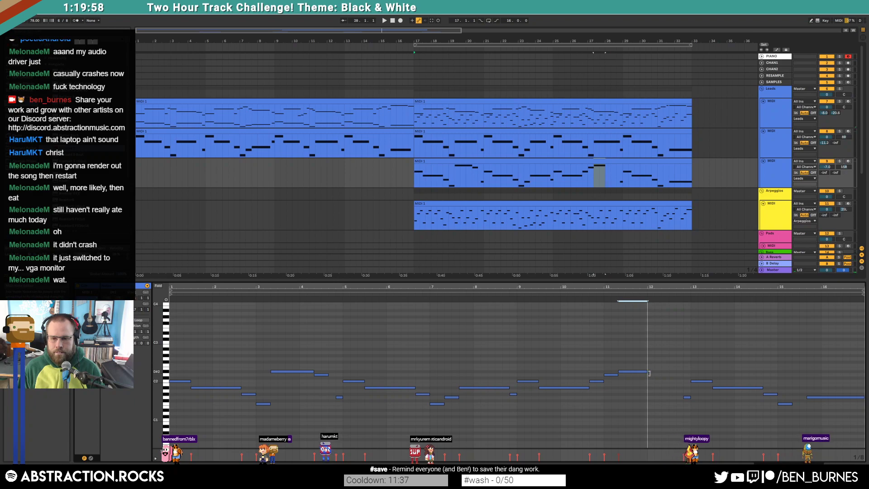
# Add a short G2 note in bar 12 after the D#2 note and play back the rising line
pyautogui.moveTo(673, 358); pyautogui.dragTo(680, 358)
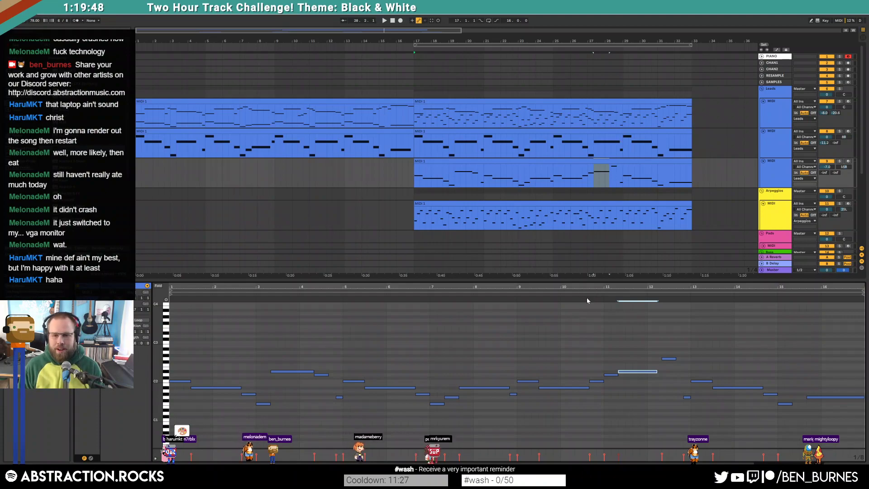
pyautogui.click(587, 295)
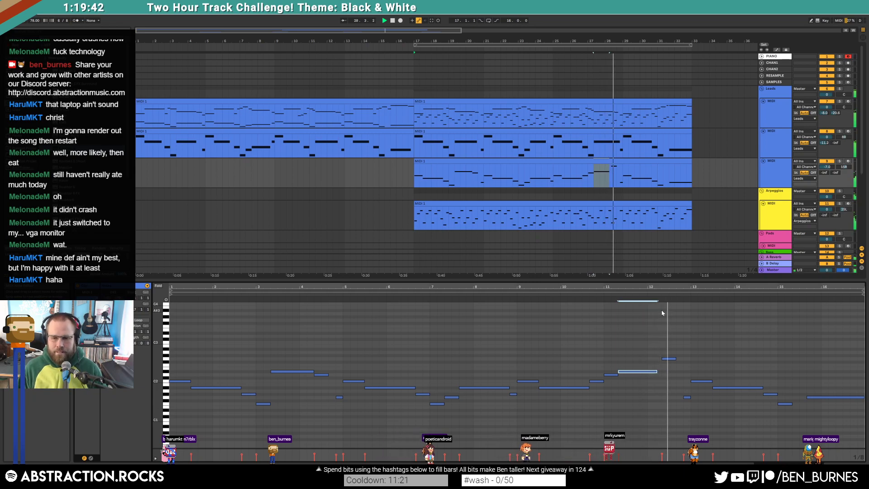
pyautogui.press('space')
# Try the bar 12 note at F2, then set it to A#2, extend it to bar 13 over the removed low note, and play it
pyautogui.moveTo(672, 352); pyautogui.dragTo(671, 365)
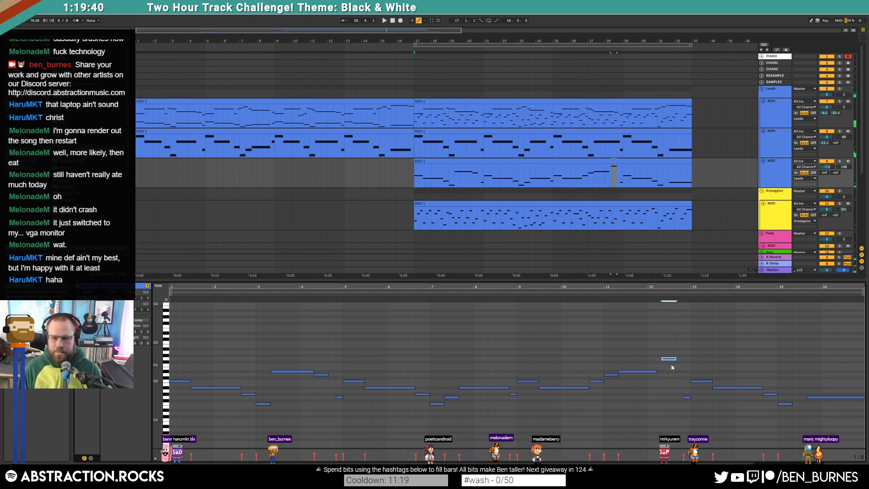
pyautogui.press('Down')
pyautogui.press('Down')
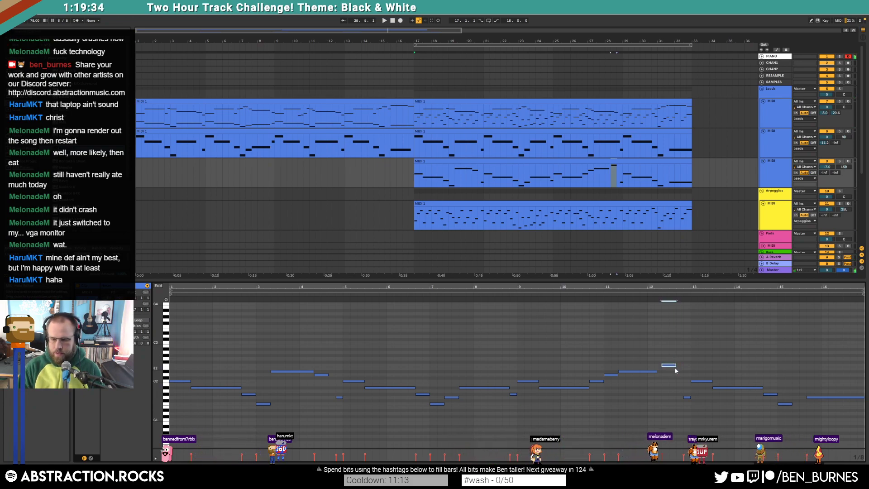
pyautogui.moveTo(675, 368); pyautogui.dragTo(691, 349)
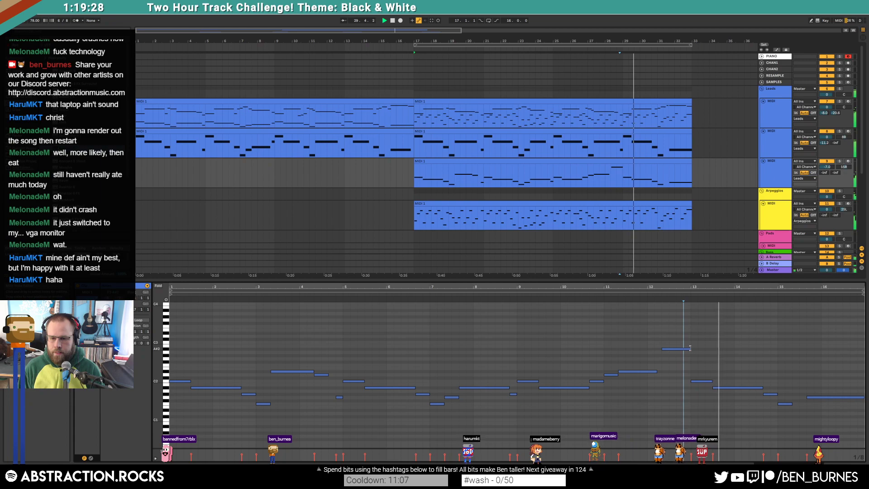
pyautogui.press('space')
# Raise the short note at the end of bar 14 to D2 and the one opening bar 15 to F2
pyautogui.click(771, 393)
pyautogui.press('Up')
pyautogui.press('Up')
pyautogui.press('Up')
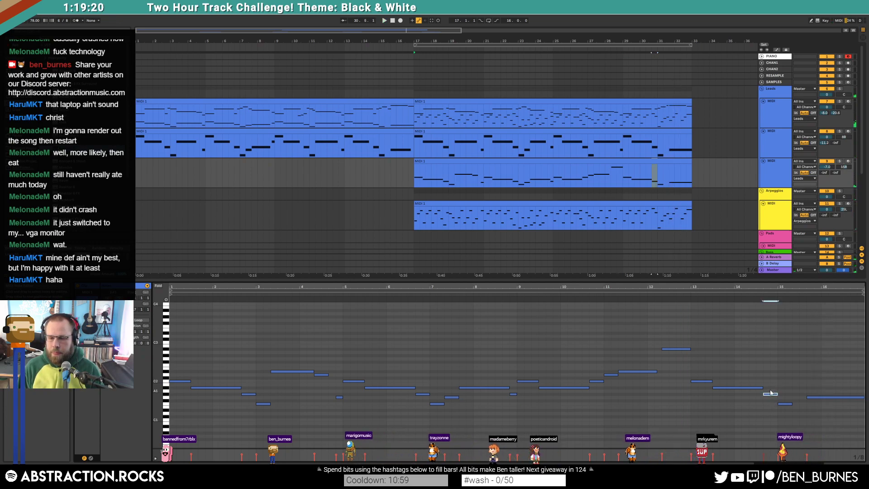
pyautogui.press('Up')
pyautogui.press('Up')
pyautogui.press('Up')
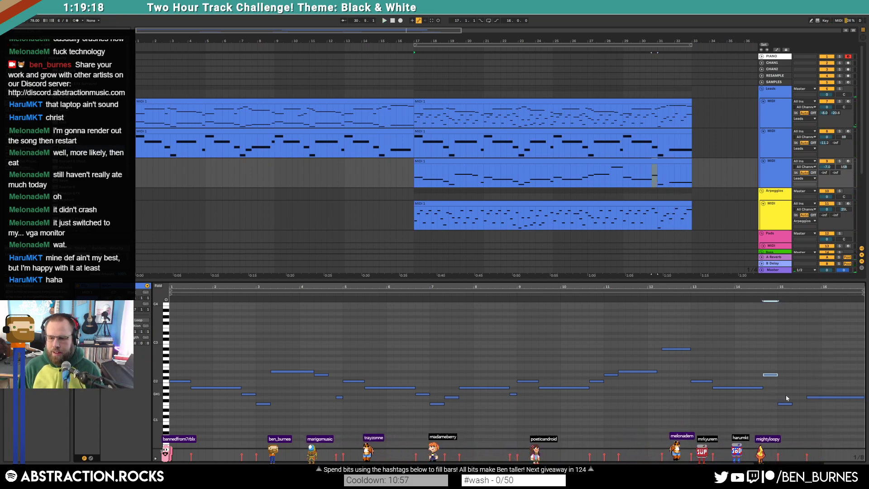
pyautogui.click(785, 404)
pyautogui.hotkey('shift', 'Up')
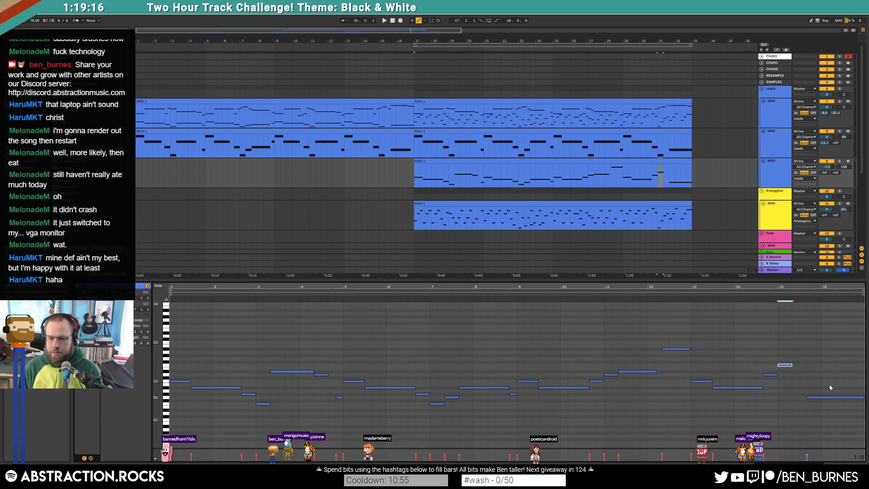
# Raise the long closing note an octave to G2 and extend its start back to the end of the F2 note
pyautogui.click(809, 397)
pyautogui.hotkey('shift', 'Up')
pyautogui.moveTo(806, 364); pyautogui.dragTo(793, 363)
pyautogui.click(795, 375)
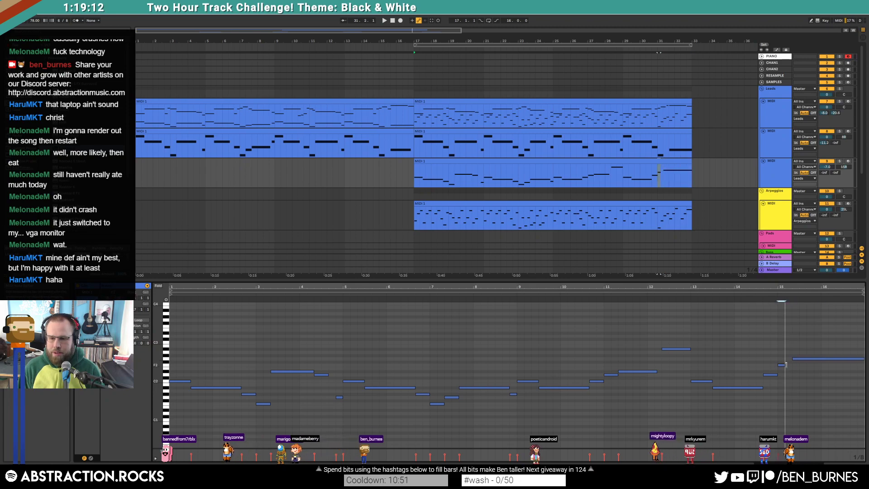
# Leave the strings clip's note editor and return the playback position to the start of the song
pyautogui.hotkey('shift', 'Tab')
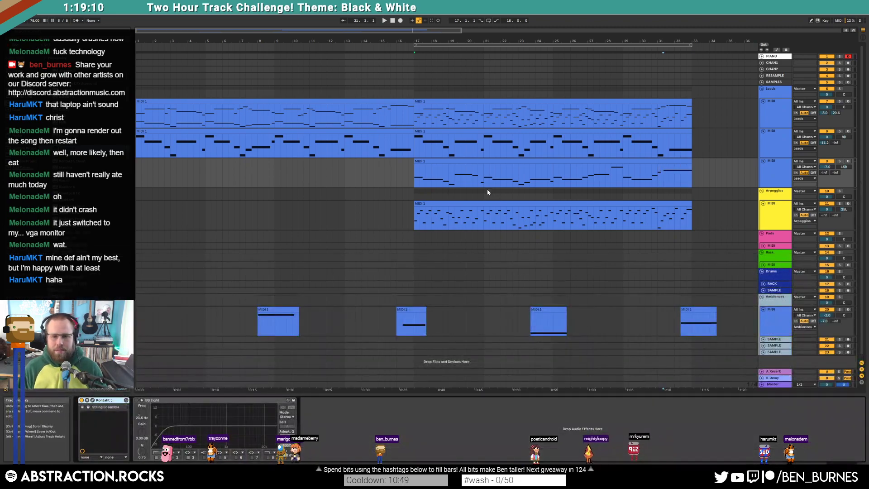
pyautogui.click(625, 276)
pyautogui.click(393, 20)
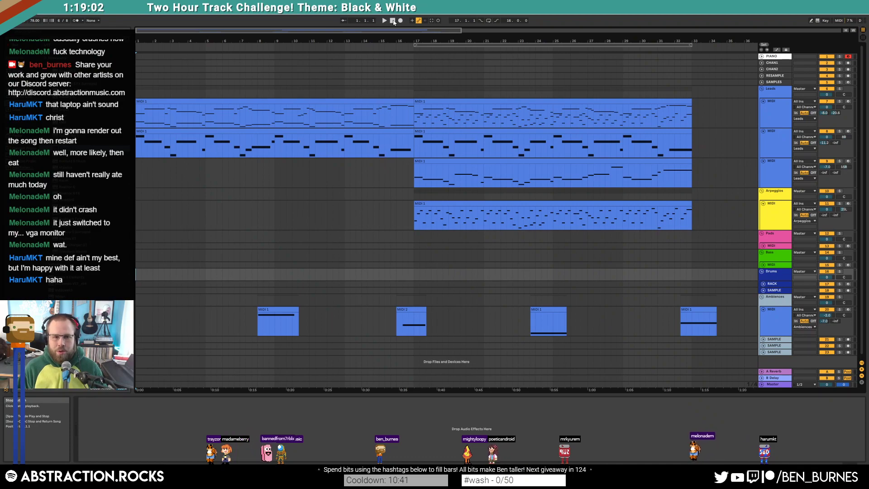
# Color the MIDI track and the first SAMPLE track in the Ambiences group the same grey-blue
pyautogui.click(773, 322)
pyautogui.keyDown('shift'); pyautogui.rightClick(775, 340); pyautogui.keyUp('shift')
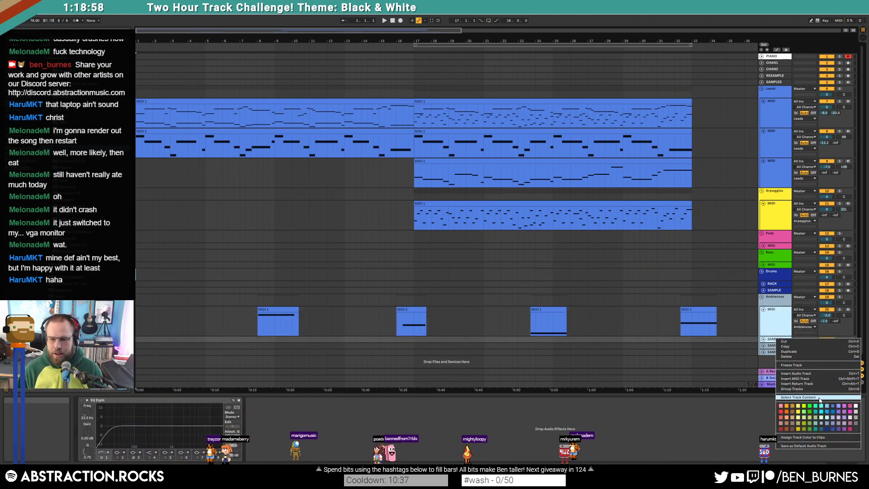
pyautogui.click(821, 424)
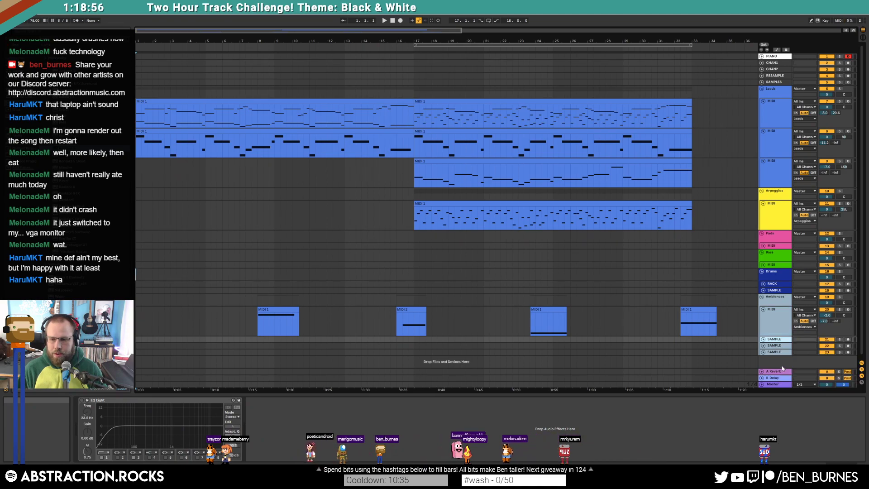
# Unfold the first SAMPLE track in the Ambiences group and place the Vents and Vending Machines field recording on it at bar 17
pyautogui.click(763, 340)
pyautogui.hotkey('ctrl', 'd')
pyautogui.hotkey('ctrl', 'd')
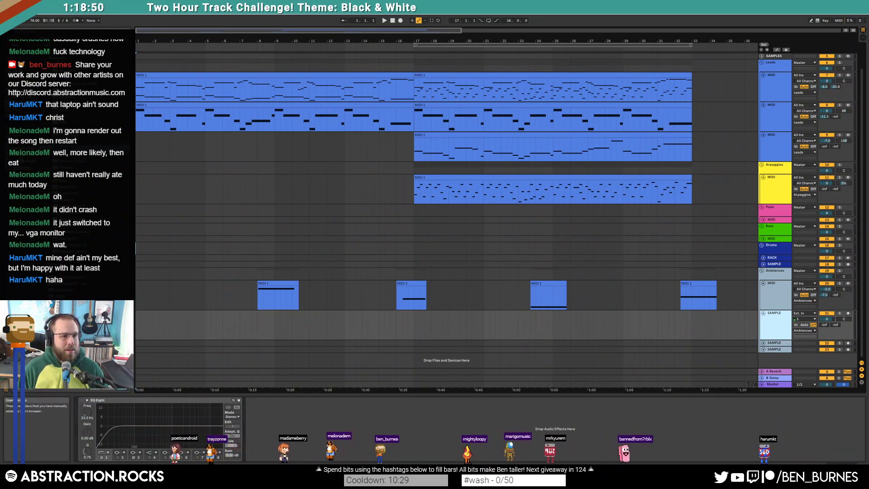
pyautogui.click(23, 155)
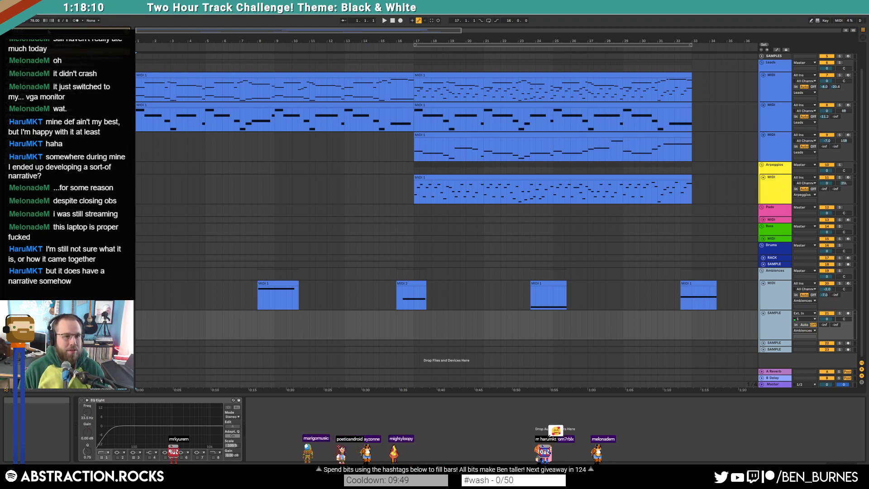
pyautogui.click(356, 316)
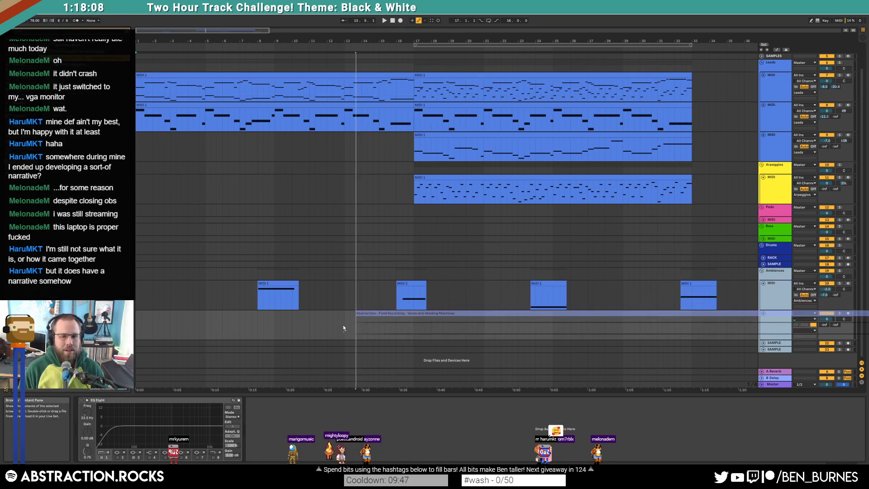
pyautogui.moveTo(345, 312); pyautogui.dragTo(414, 313)
pyautogui.press('w')
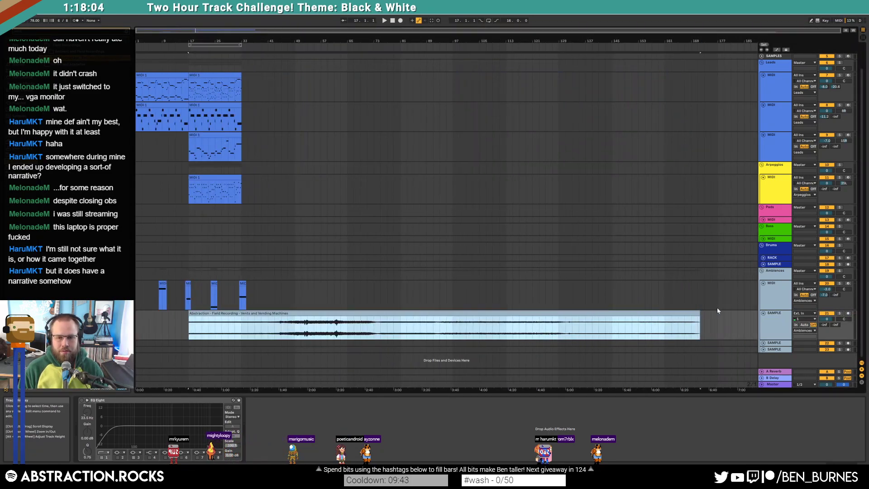
# Warp the field recording and loop a quiet section of it, stretching its clip from bar 1 to about bar 69
pyautogui.moveTo(699, 313); pyautogui.dragTo(261, 320)
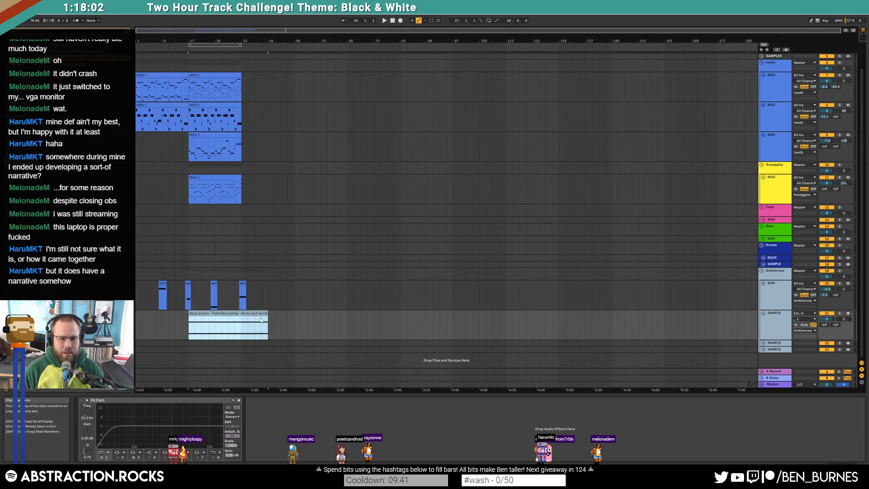
pyautogui.doubleClick(258, 315)
pyautogui.scroll(-5, 245, 335)
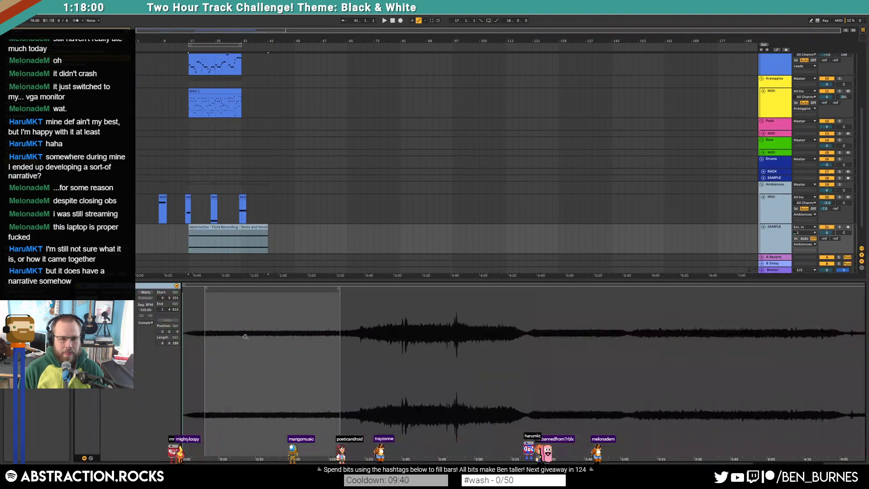
pyautogui.click(146, 292)
pyautogui.moveTo(252, 329); pyautogui.dragTo(303, 335)
pyautogui.hotkey('ctrl', 'l')
pyautogui.moveTo(238, 225); pyautogui.dragTo(364, 244)
pyautogui.click(365, 244)
# During playback, lower the field recording track's volume to about -12.6 dB and cut its low frequencies with EQ Eight
pyautogui.press('space')
pyautogui.moveTo(826, 319); pyautogui.dragTo(826, 346)
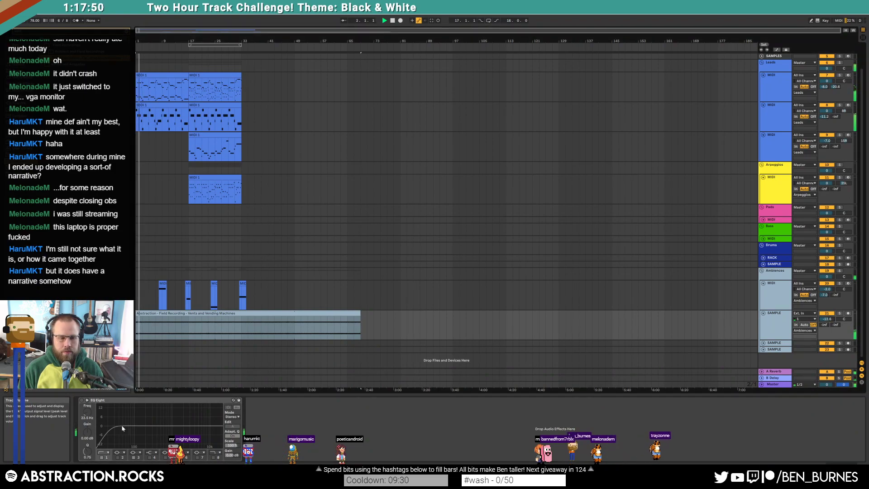
pyautogui.click(81, 400)
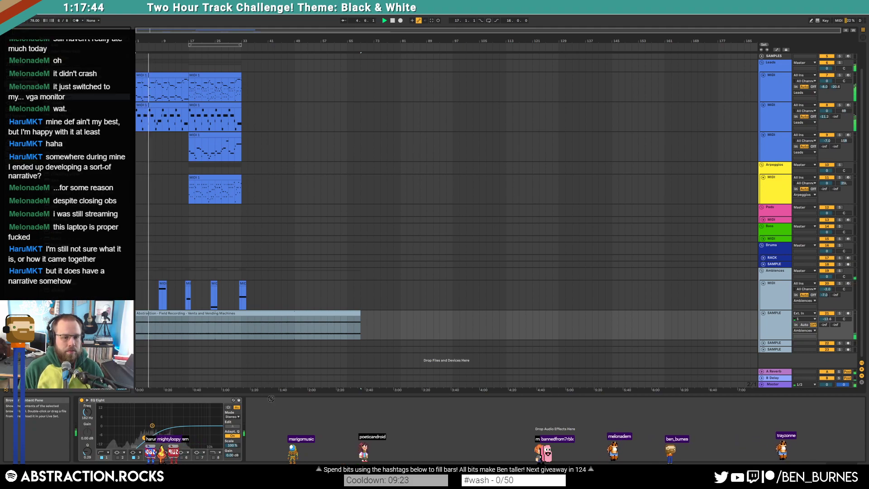
# Add a Compressor to the field recording track and insert a Phaser before it, adjusting the Phaser's LFO rate
pyautogui.moveTo(277, 419); pyautogui.dragTo(277, 431)
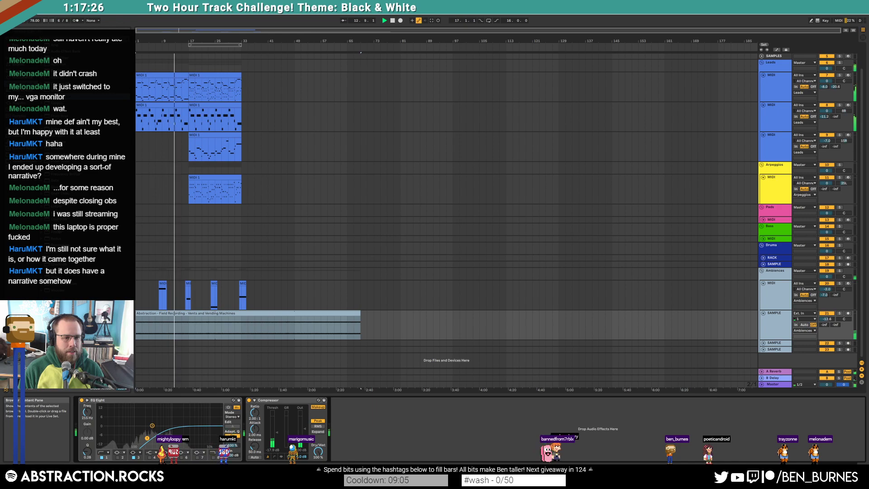
pyautogui.moveTo(259, 432); pyautogui.dragTo(258, 430)
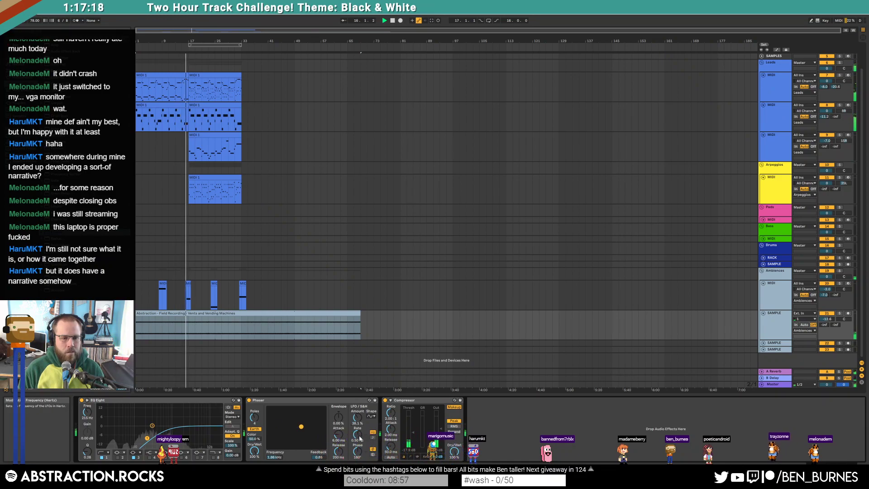
pyautogui.moveTo(360, 439); pyautogui.dragTo(360, 441)
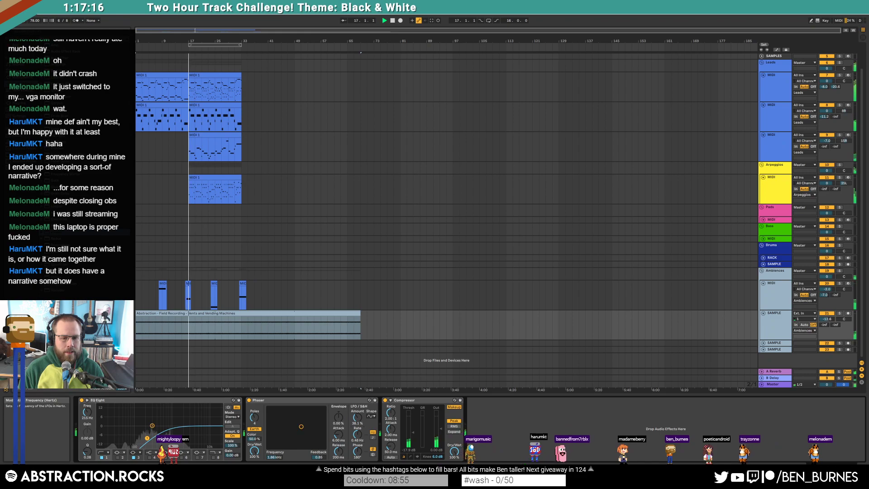
# In the first lead track's opening clip, lower the long high note in bar 15 by two semitones and delete the short note following it
pyautogui.doubleClick(178, 75)
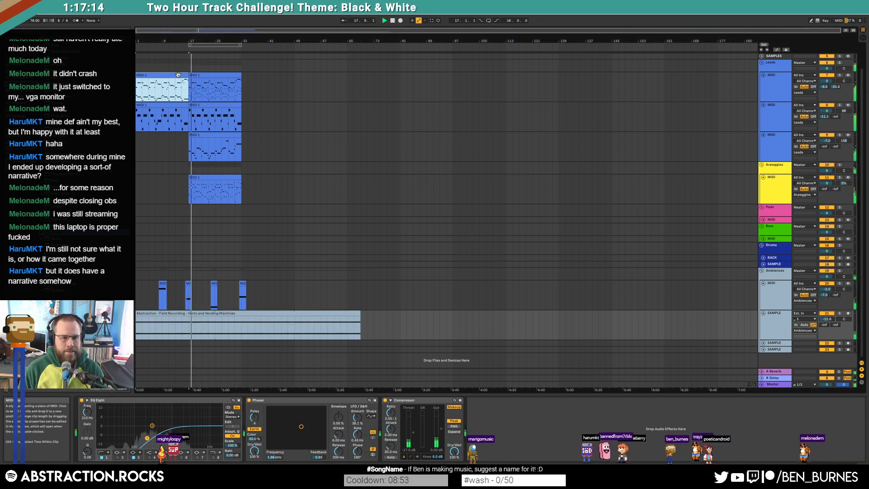
pyautogui.click(824, 306)
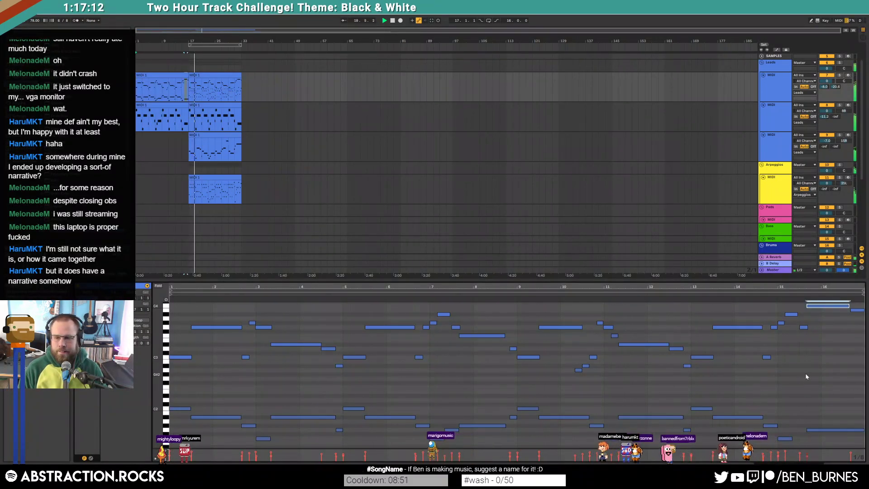
pyautogui.scroll(1, 807, 376)
pyautogui.press('Down')
pyautogui.press('Down')
pyautogui.click(853, 331)
pyautogui.press('Delete')
pyautogui.click(786, 294)
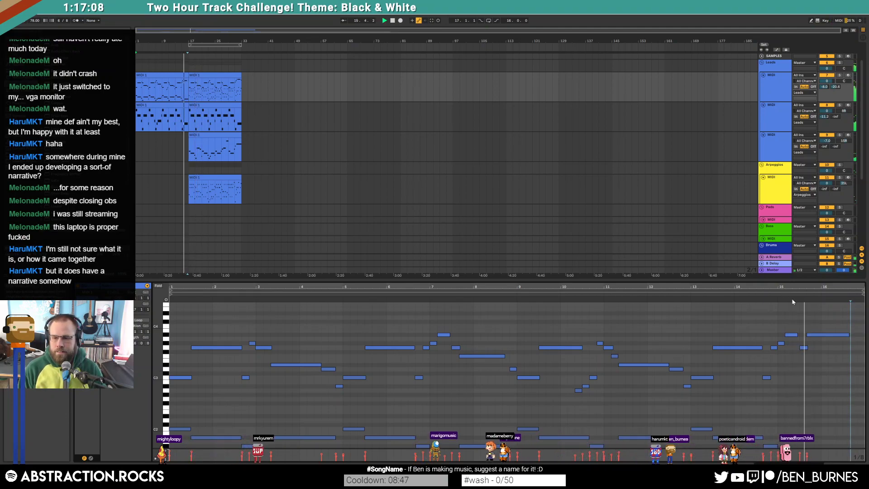
# Raise the long high note starting in bar 15 to D4
pyautogui.scroll(-3, 842, 320)
pyautogui.scroll(2, 836, 325)
pyautogui.click(834, 328)
pyautogui.press('Up')
pyautogui.press('Up')
pyautogui.press('Up')
pyautogui.press('Up')
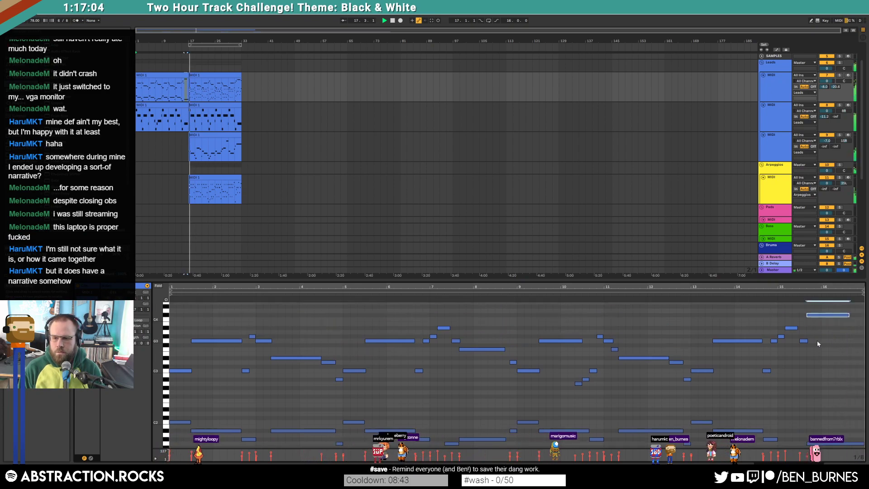
# Raise the short note just before the long high note in bar 15 to A3, replaying the passage
pyautogui.click(804, 341)
pyautogui.press('Up')
pyautogui.press('Up')
pyautogui.press('Up')
pyautogui.press('Up')
pyautogui.press('Up')
pyautogui.click(791, 293)
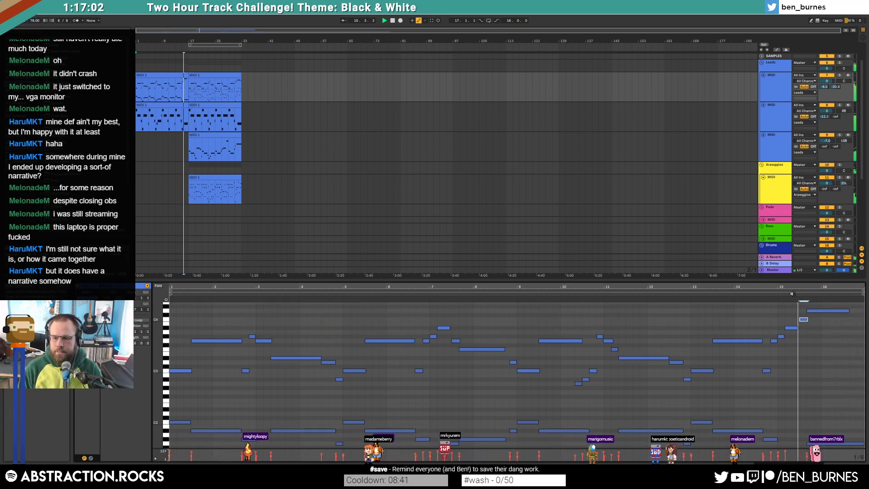
pyautogui.press('Down')
pyautogui.press('Down')
pyautogui.press('Down')
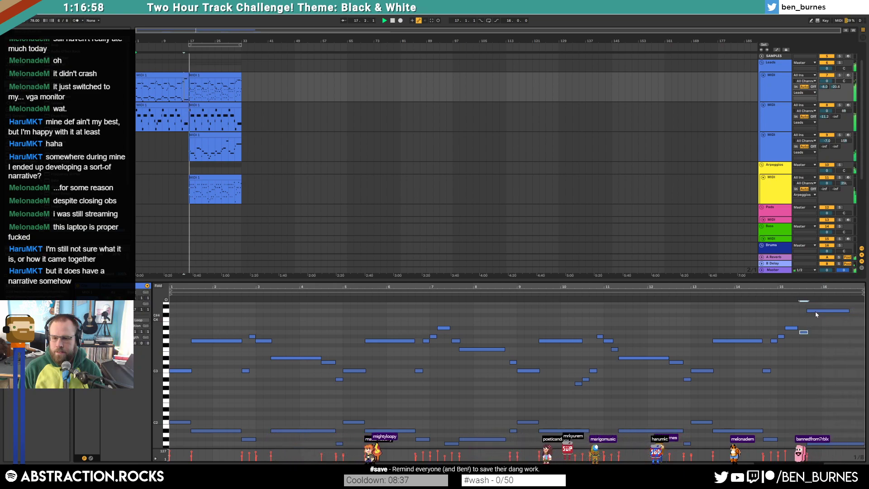
# Set the long high note to C4 and add a short B3 note right after it, replaying from bar 15
pyautogui.click(823, 311)
pyautogui.press('Down')
pyautogui.press('Down')
pyautogui.doubleClick(852, 325)
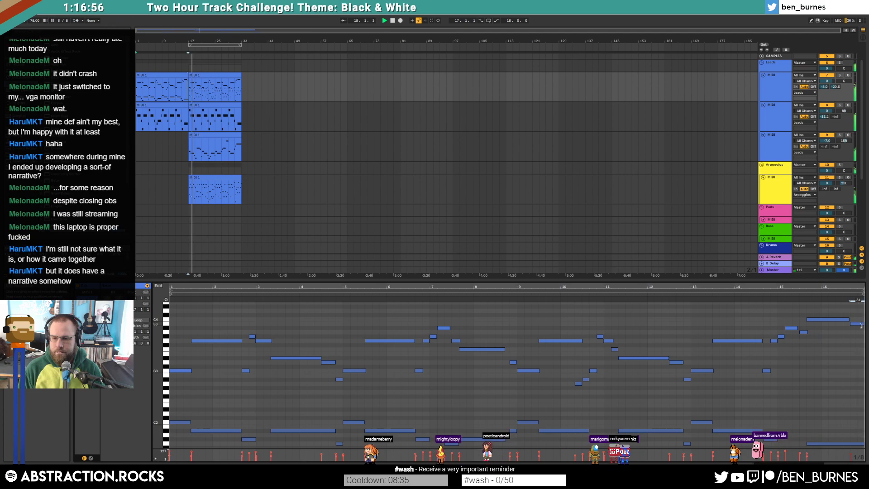
pyautogui.click(784, 294)
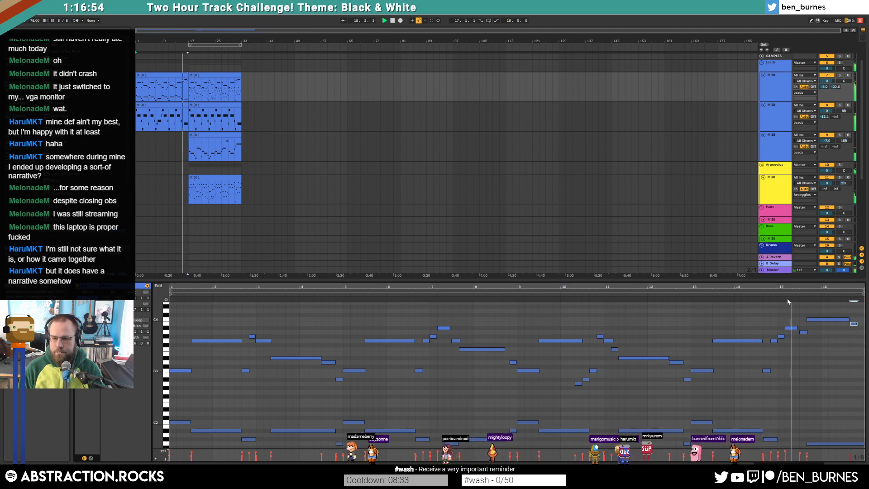
# Lower the short note before the long C4 to G#3 and leave the clip's note editor
pyautogui.click(804, 332)
pyautogui.press('Down')
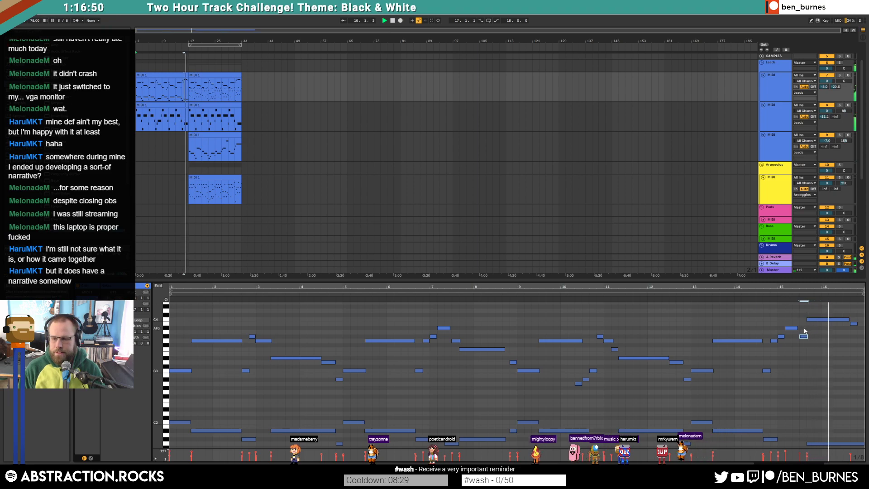
pyautogui.scroll(-3, 826, 352)
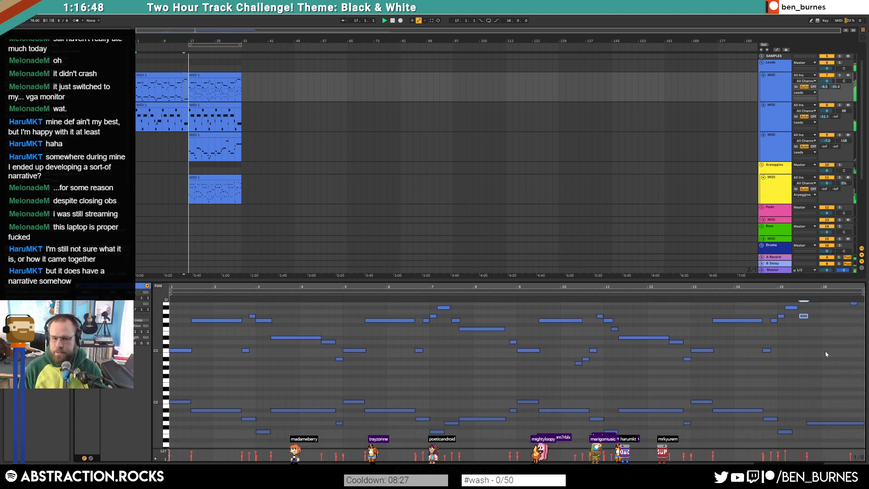
pyautogui.click(229, 237)
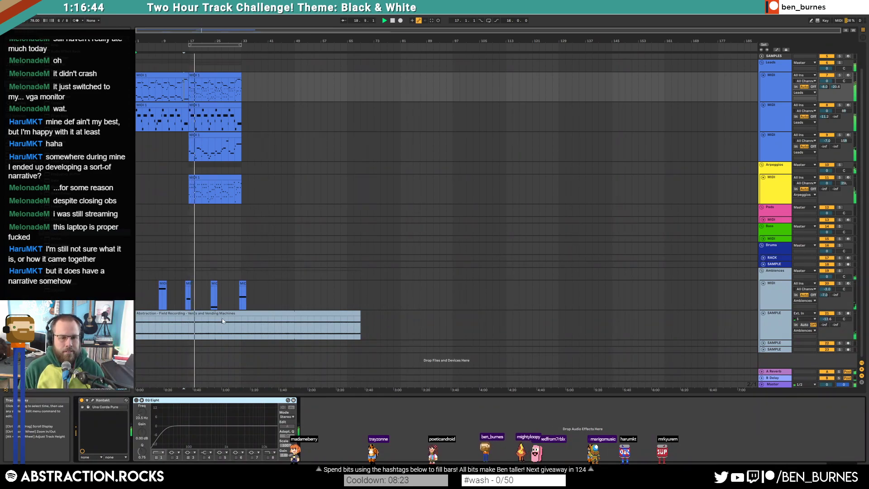
# Raise the field recording track's volume to about -8.8 dB and adjust its Phaser's feedback
pyautogui.click(236, 313)
pyautogui.moveTo(827, 319); pyautogui.dragTo(827, 309)
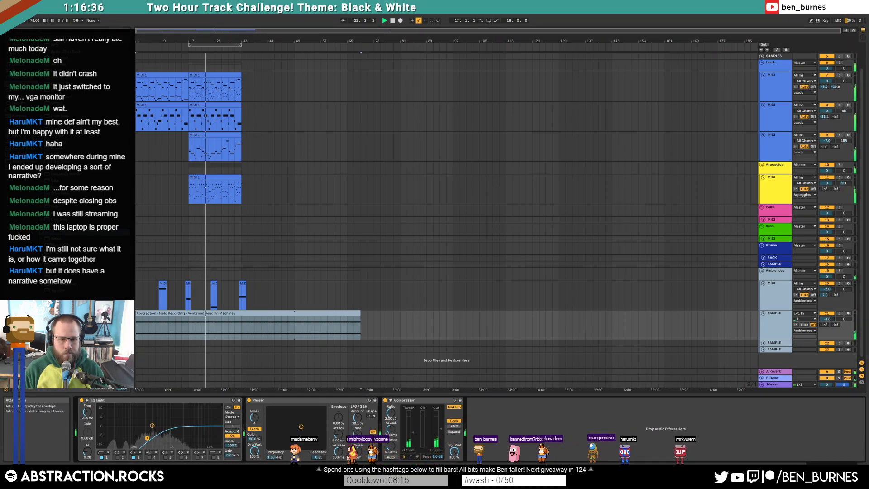
pyautogui.moveTo(319, 457); pyautogui.dragTo(318, 458)
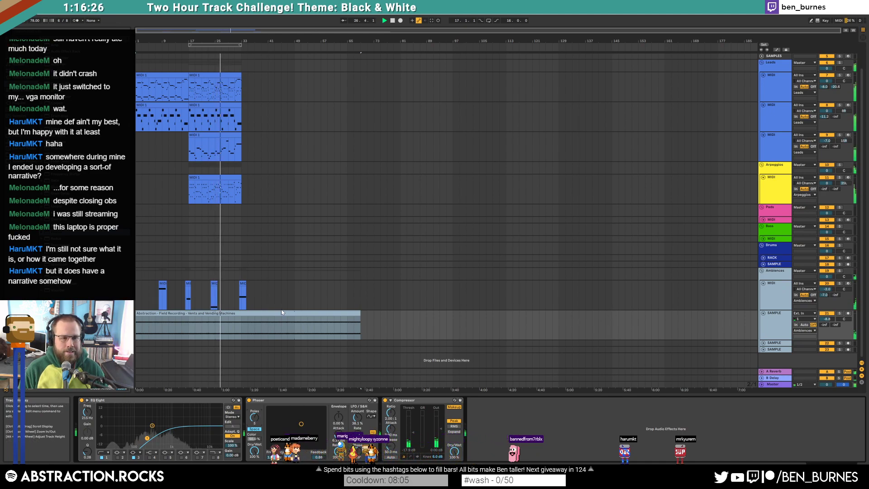
# Arm the first lead track for recording and open the second lead track's bar 17 clip to check its notes
pyautogui.click(243, 94)
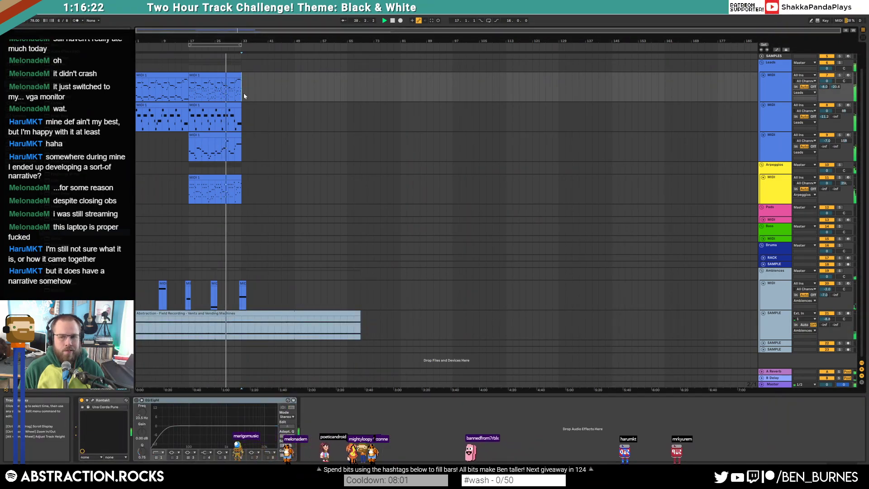
pyautogui.click(848, 75)
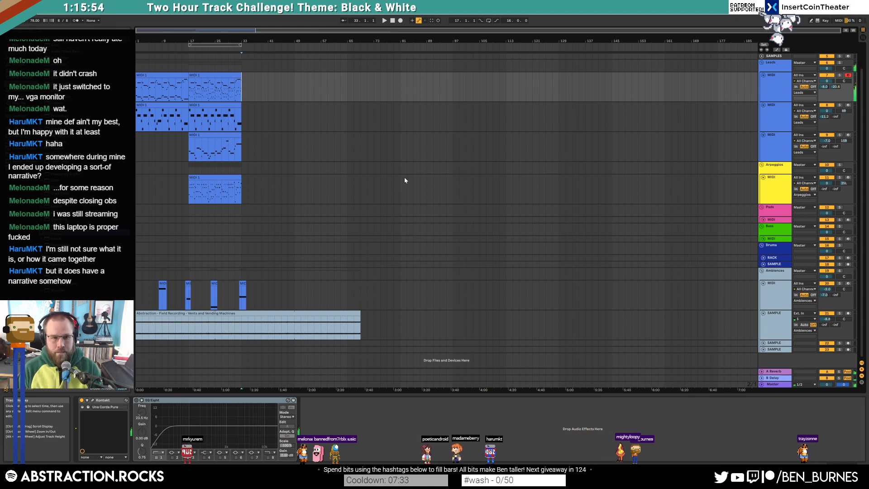
pyautogui.click(204, 111)
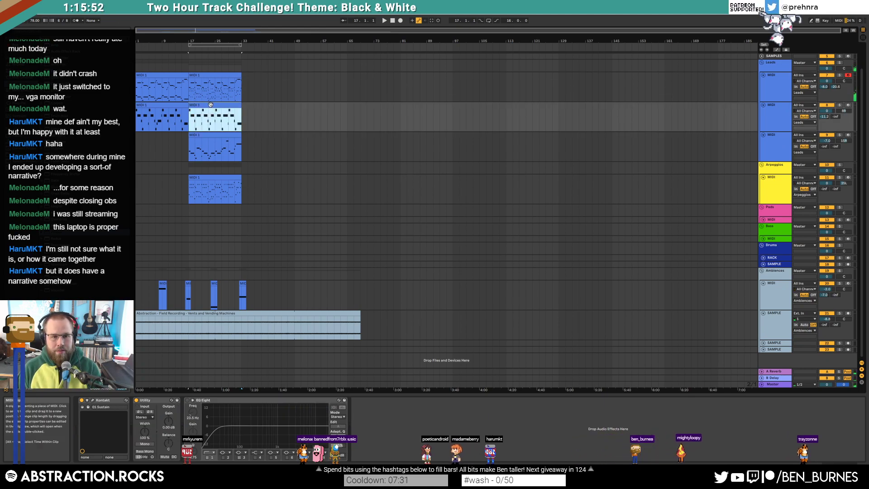
pyautogui.doubleClick(211, 104)
pyautogui.moveTo(159, 393); pyautogui.dragTo(156, 377)
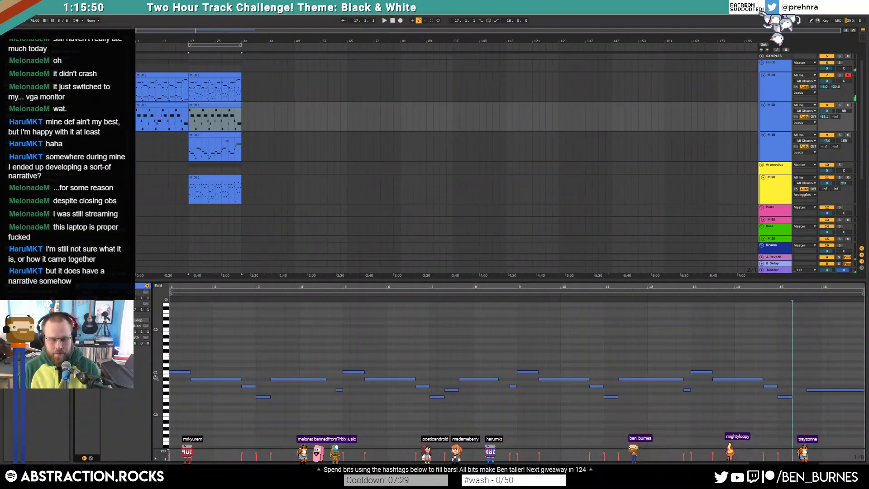
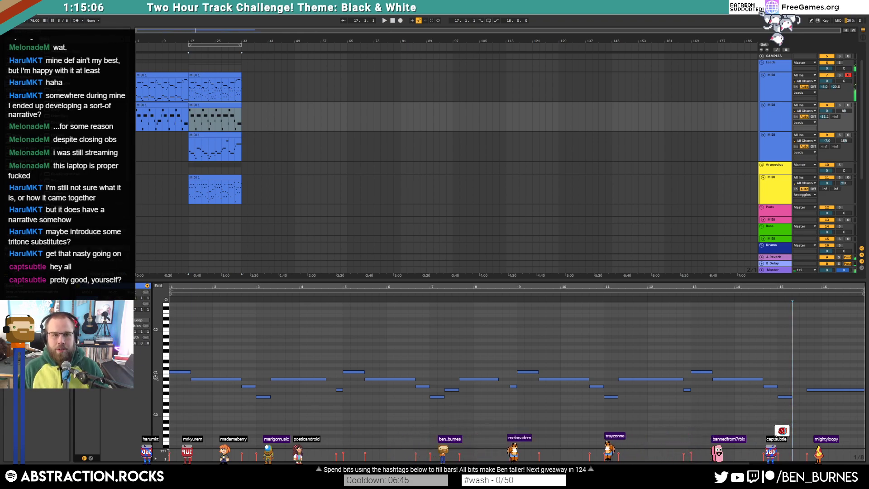
# Turn on the metronome and record a short chord passage on the first lead track from bar 33
pyautogui.click(243, 83)
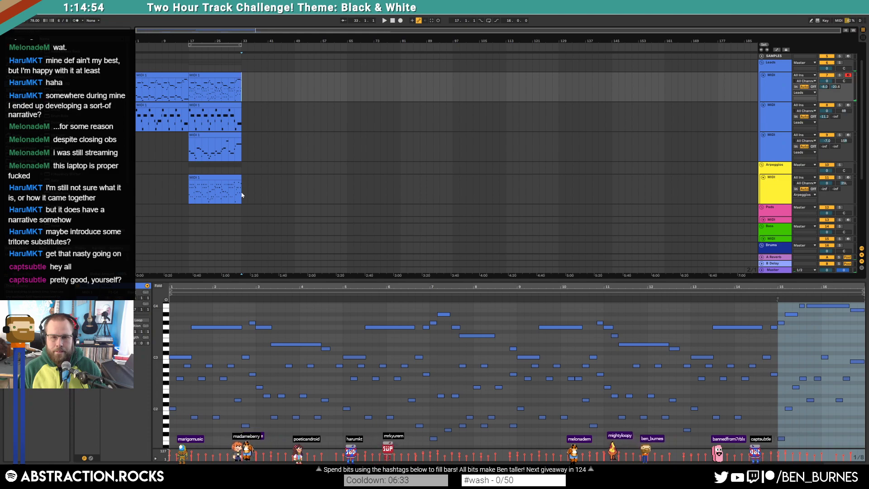
pyautogui.click(76, 20)
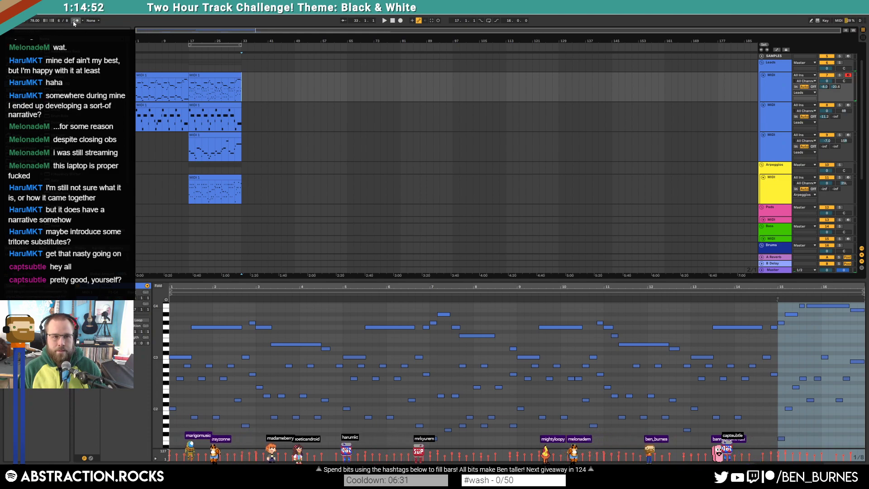
pyautogui.click(400, 21)
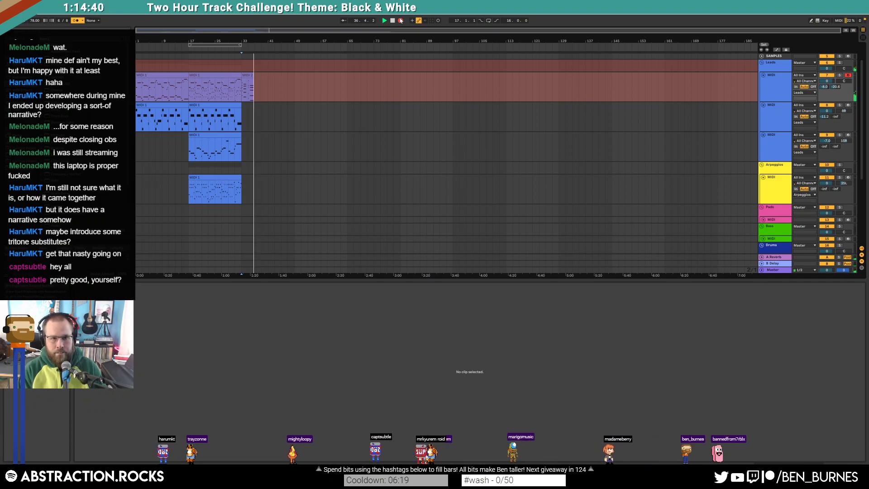
pyautogui.click(400, 21)
# Trim the empty start of the newly recorded chord clip and move it to begin at bar 34
pyautogui.moveTo(264, 30); pyautogui.dragTo(430, 84)
pyautogui.moveTo(317, 75); pyautogui.dragTo(329, 81)
pyautogui.scroll(4, 241, 115)
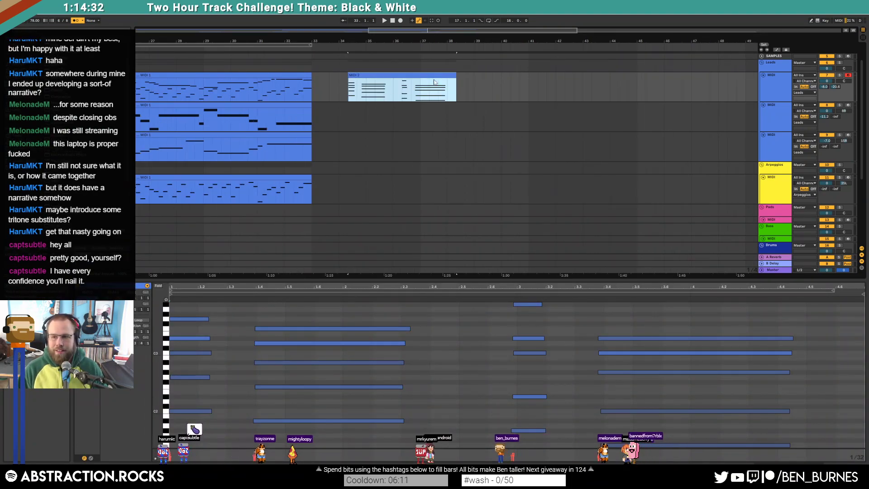
pyautogui.moveTo(383, 75); pyautogui.dragTo(375, 76)
# Nudge the notes of the last chord in the new lead clip slightly later to line up with the grid
pyautogui.click(381, 339)
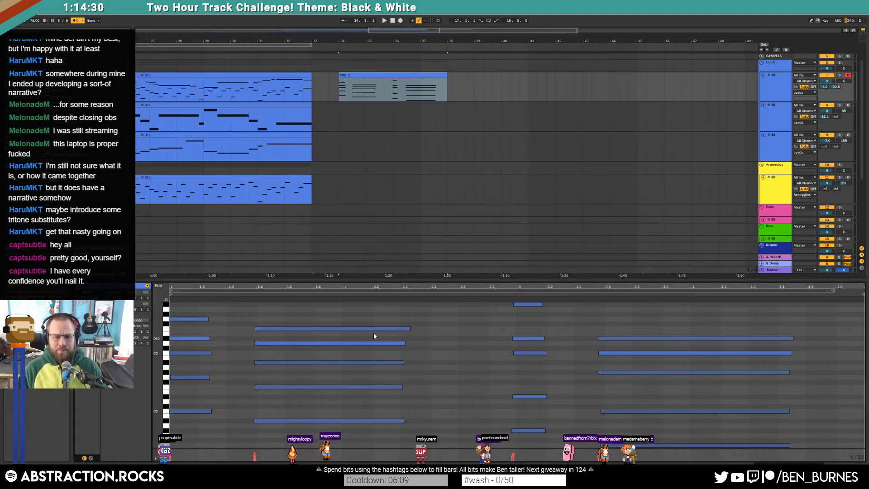
pyautogui.moveTo(187, 307); pyautogui.dragTo(194, 416)
pyautogui.moveTo(259, 317); pyautogui.dragTo(326, 428)
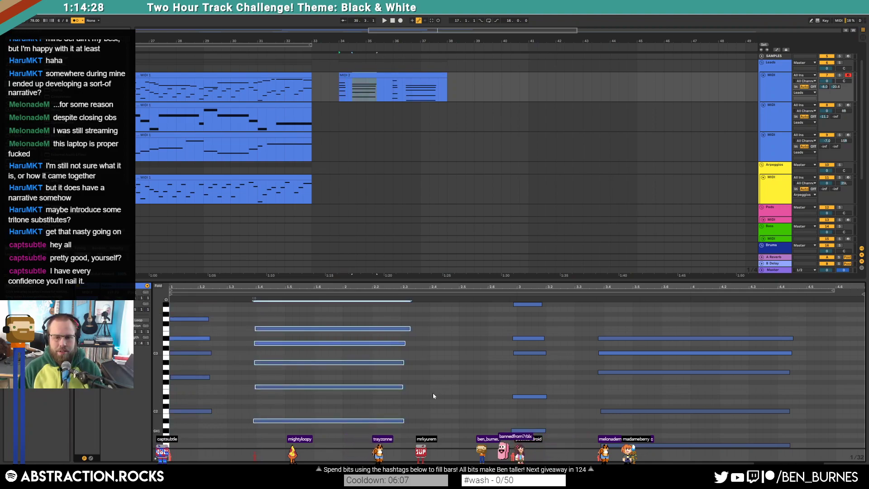
pyautogui.moveTo(518, 430); pyautogui.dragTo(524, 431)
pyautogui.moveTo(596, 329); pyautogui.dragTo(629, 448)
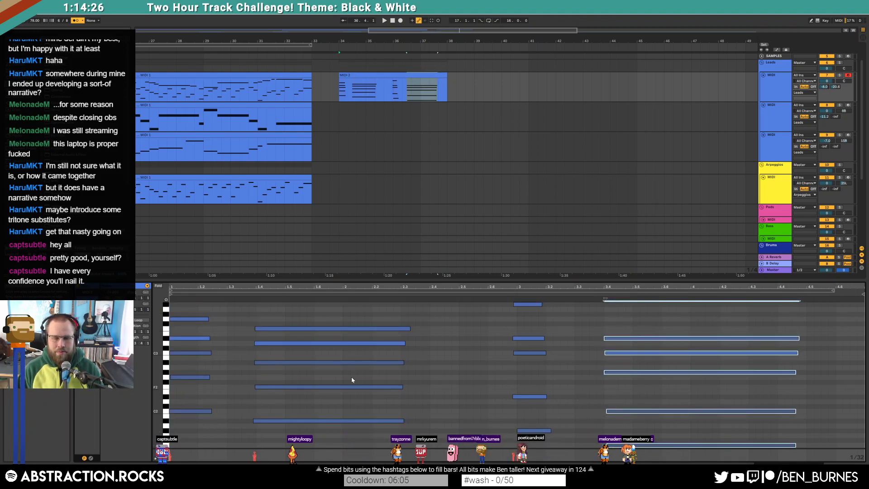
# Raise the last chord's lowest note by an octave and adjust the velocities of the chord's notes
pyautogui.scroll(-1, 629, 443)
pyautogui.moveTo(604, 413); pyautogui.dragTo(635, 332)
pyautogui.hotkey('shift', 'Up')
pyautogui.moveTo(621, 458); pyautogui.dragTo(600, 453)
pyautogui.moveTo(625, 399); pyautogui.dragTo(626, 392)
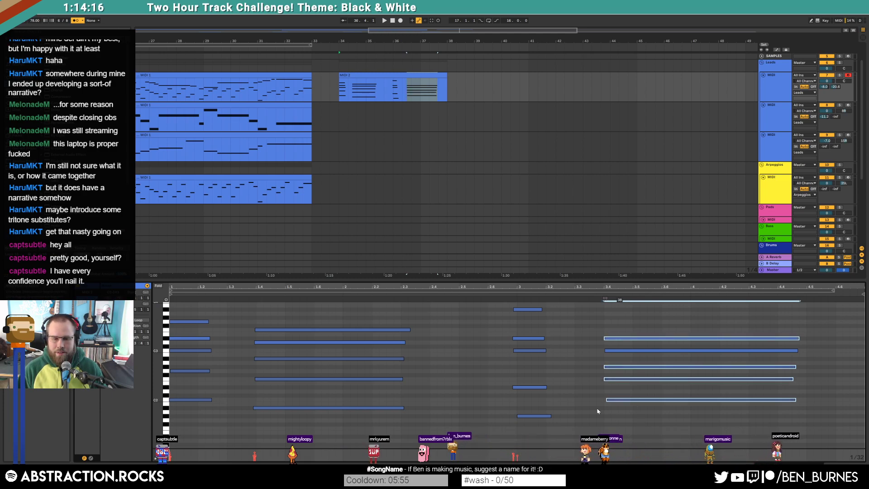
# Nudge the third chord slightly later onto the start of its bar and adjust the velocities of the second chord's lower notes
pyautogui.moveTo(516, 405); pyautogui.dragTo(520, 305)
pyautogui.press('Right')
pyautogui.click(560, 365)
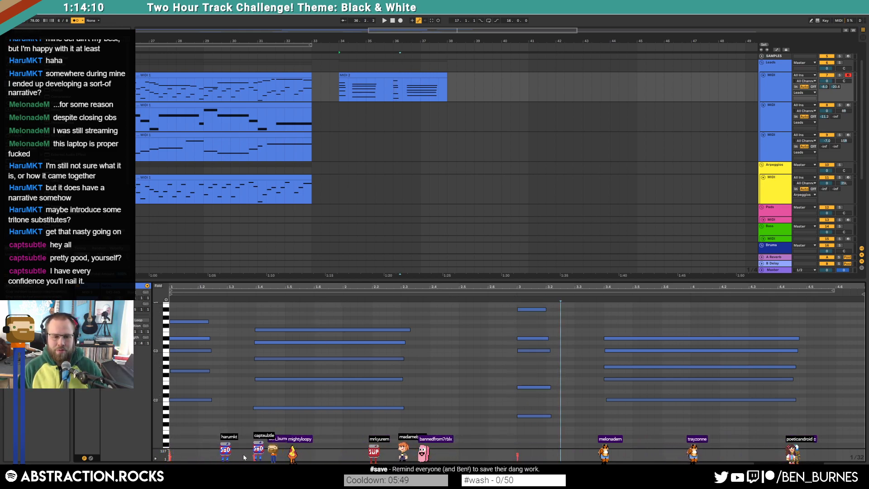
pyautogui.moveTo(267, 421); pyautogui.dragTo(287, 355)
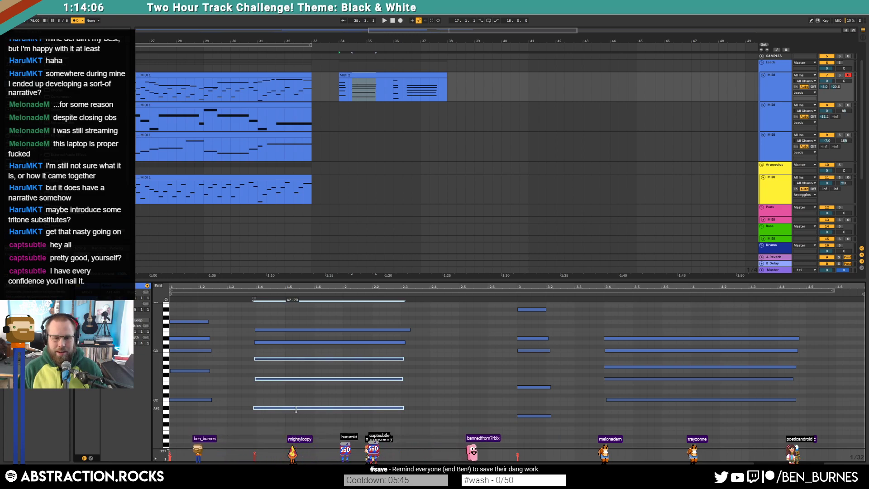
pyautogui.click(422, 404)
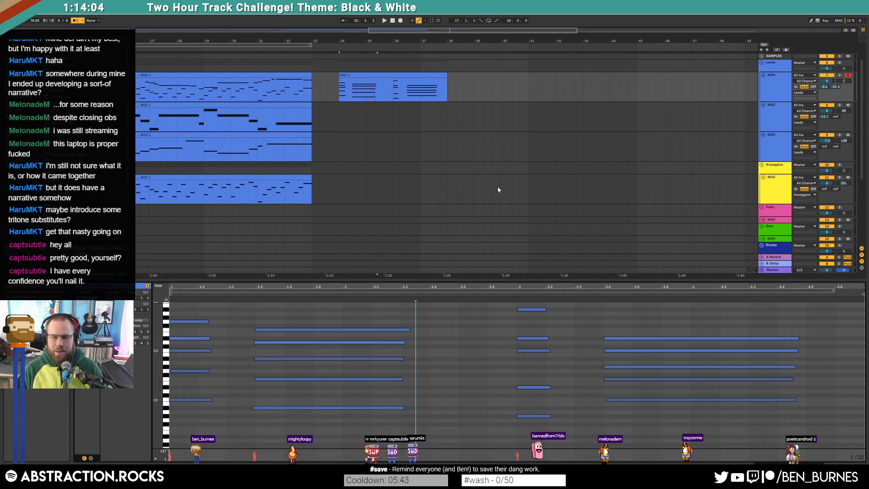
# Copy the chord clip onto the Arpeggios MIDI track, spanning bars 33 to 38, and open the copy's notes
pyautogui.hotkey('shift', 'Tab')
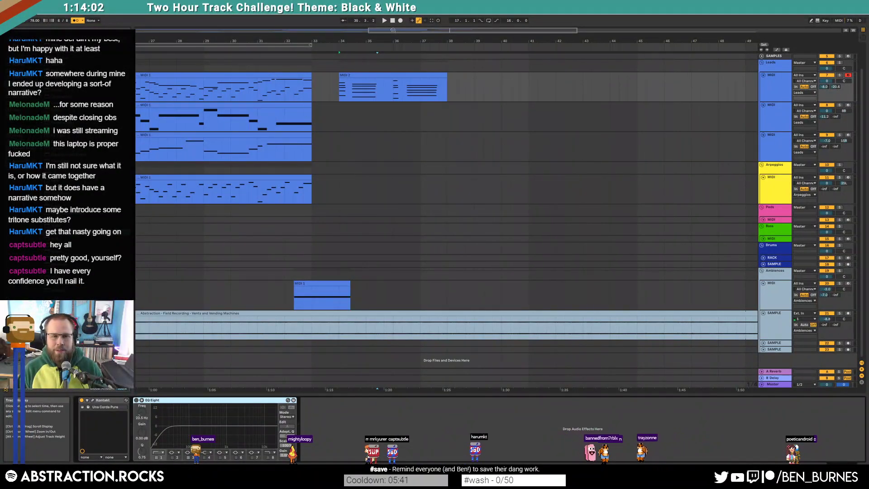
pyautogui.moveTo(423, 31); pyautogui.dragTo(371, 33)
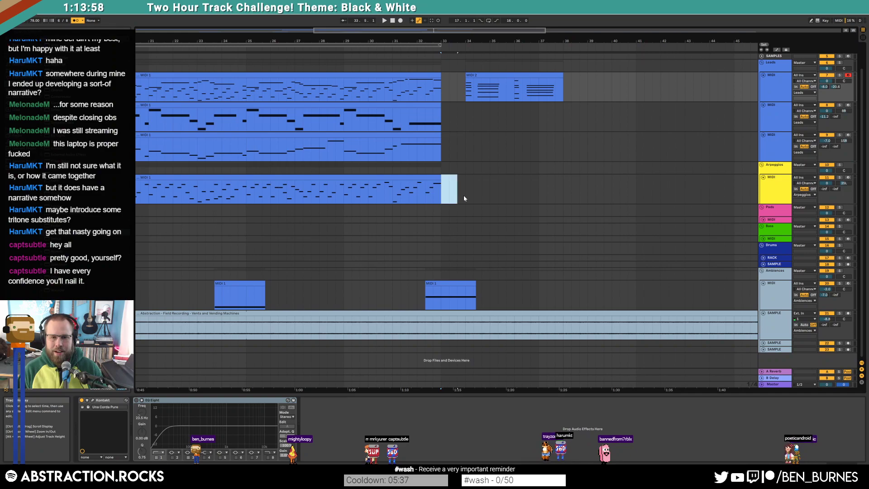
pyautogui.moveTo(488, 76); pyautogui.dragTo(441, 179)
pyautogui.doubleClick(447, 179)
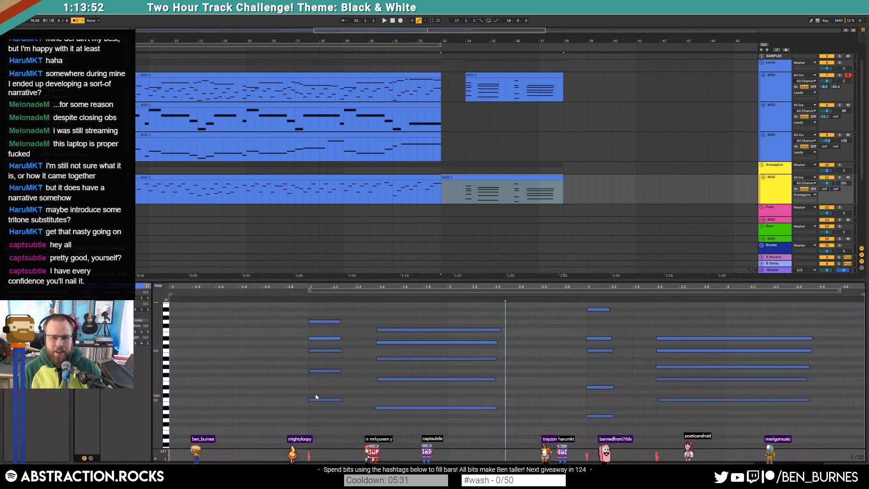
# Add short repeated C2 notes from the start of the arpeggio clip up to the second chord
pyautogui.doubleClick(176, 400)
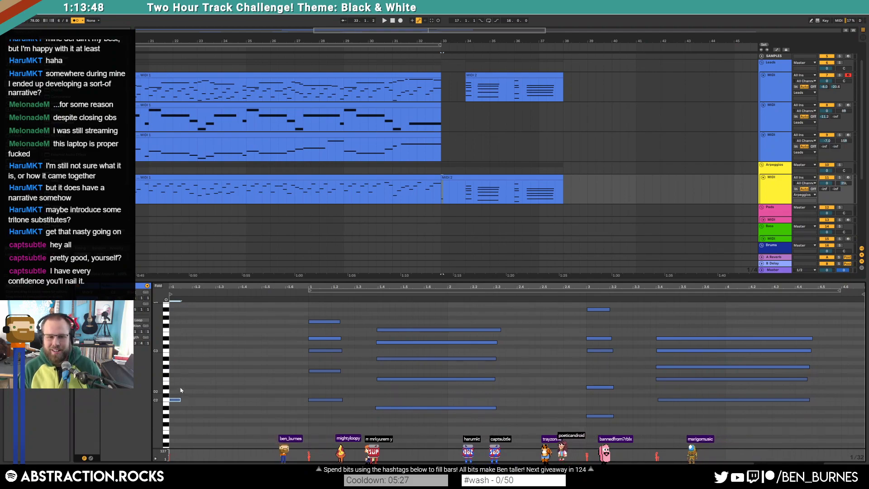
pyautogui.doubleClick(197, 400)
pyautogui.doubleClick(222, 399)
pyautogui.hotkey('ctrl', 'd')
pyautogui.hotkey('ctrl', 'd')
pyautogui.hotkey('ctrl', 'd')
pyautogui.hotkey('ctrl', 'd')
pyautogui.hotkey('ctrl', 'd')
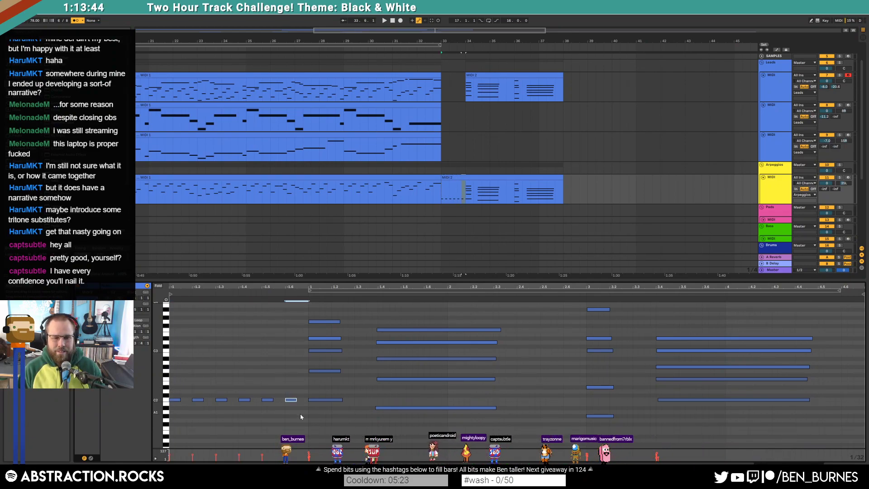
pyautogui.hotkey('ctrl', 'd')
pyautogui.hotkey('ctrl', 'd')
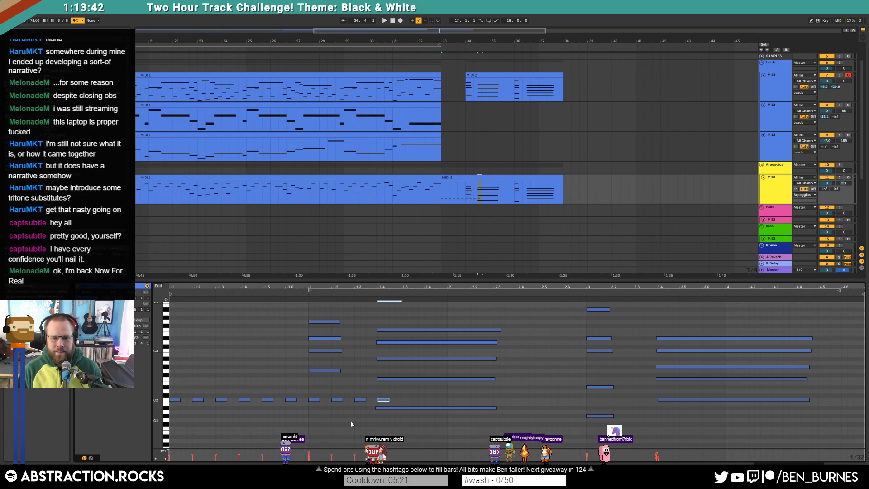
# Lower the repeated note to the second chord's bass pitch and duplicate it up to bar 36
pyautogui.press('Down')
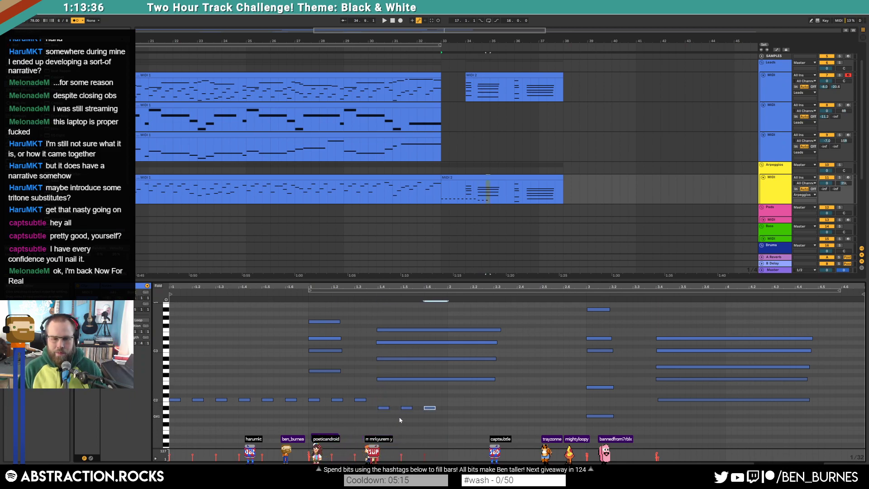
pyautogui.hotkey('ctrl', 'd')
pyautogui.hotkey('ctrl', 'd')
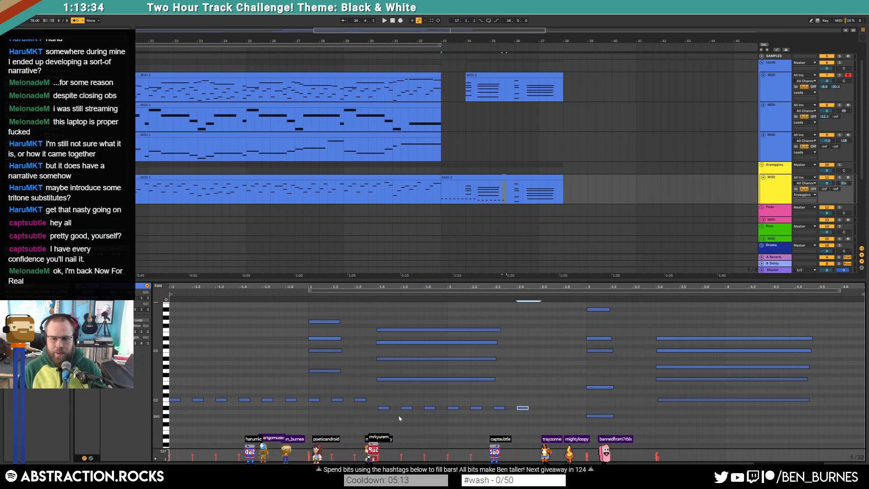
pyautogui.click(597, 407)
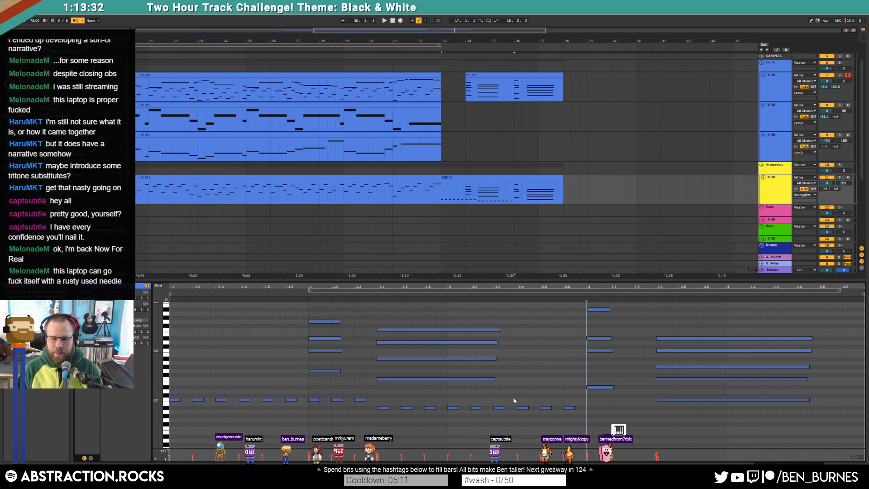
# Duplicate the last six short notes into bar 36, raise them to the third chord's pitch and the final three higher still
pyautogui.moveTo(452, 403); pyautogui.dragTo(588, 431)
pyautogui.hotkey('ctrl', 'd')
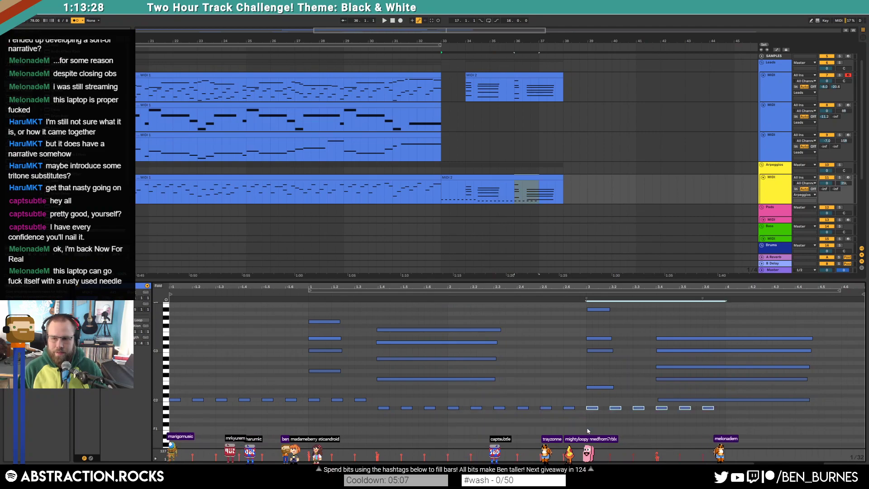
pyautogui.press('Up')
pyautogui.press('Up')
pyautogui.press('Up')
pyautogui.press('Up')
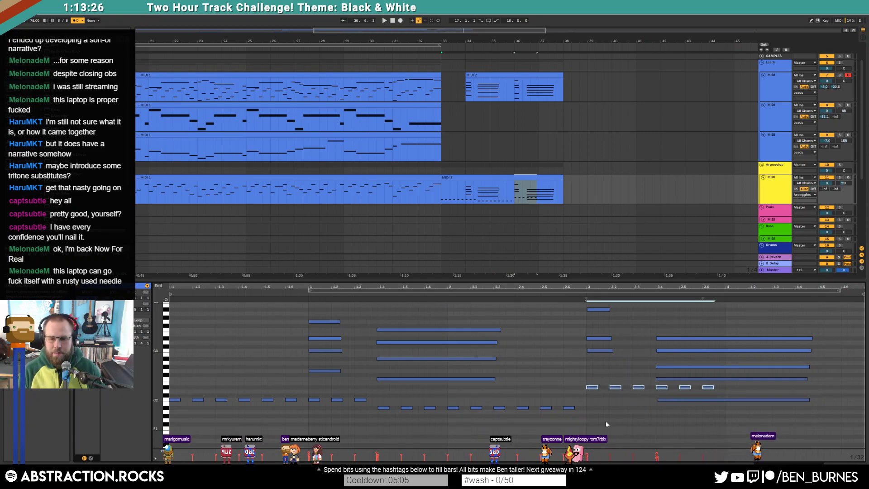
pyautogui.press('Up')
# Delete the leftover chord notes from the arpeggio clip, keeping only the short repeated notes
pyautogui.click(717, 399)
pyautogui.press('Delete')
pyautogui.moveTo(745, 334); pyautogui.dragTo(618, 347)
pyautogui.press('Delete')
pyautogui.moveTo(351, 294); pyautogui.dragTo(181, 299)
pyautogui.press('Delete')
pyautogui.moveTo(313, 345); pyautogui.dragTo(454, 382)
pyautogui.press('Delete')
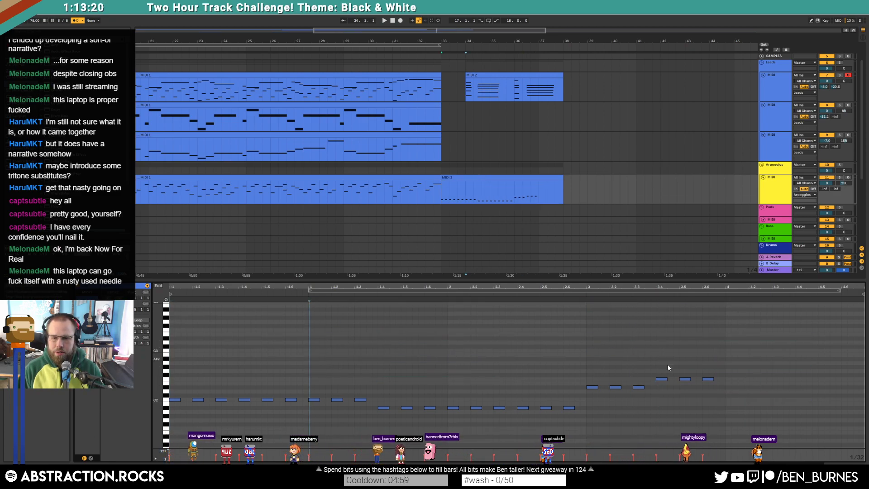
# Duplicate the highest three-note group to fill the rest of the arpeggio clip through bar 37
pyautogui.hotkey('ctrl', 'd')
pyautogui.hotkey('ctrl', 'd')
pyautogui.hotkey('ctrl', 'd')
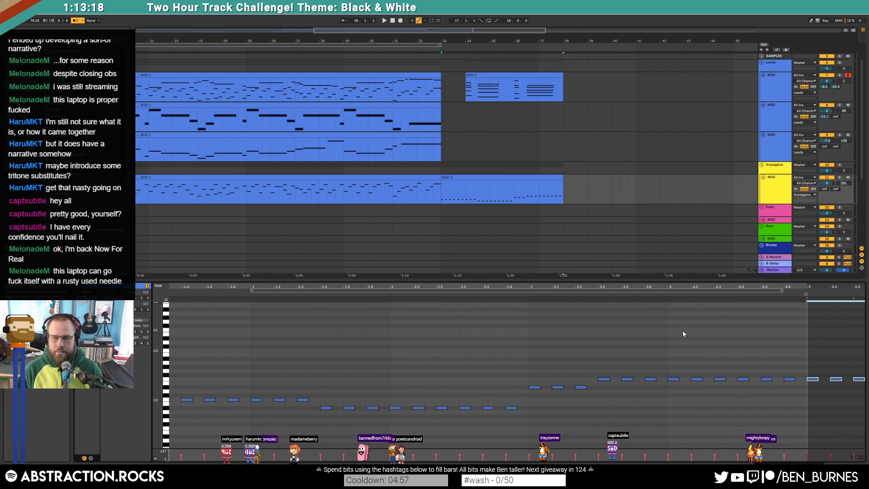
# Loop playback over the lead chord clip and lower the arpeggio's final nine notes to just below the second chord's repeated notes
pyautogui.click(498, 75)
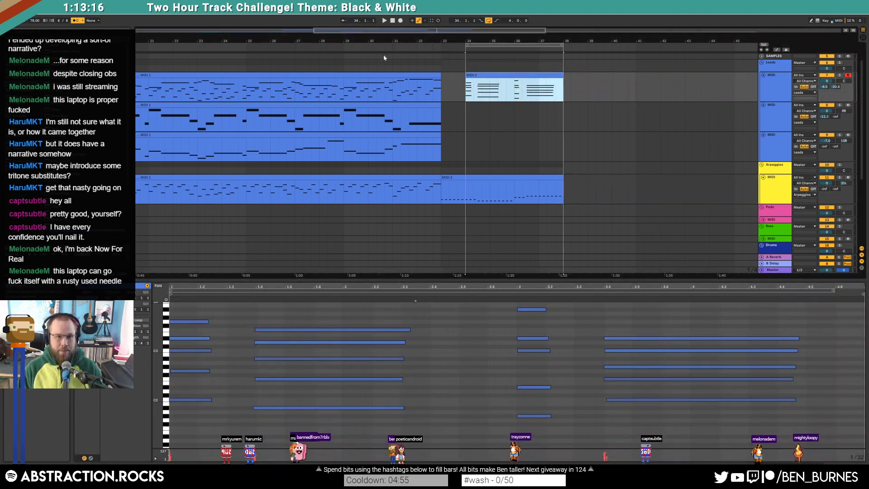
pyautogui.press('space')
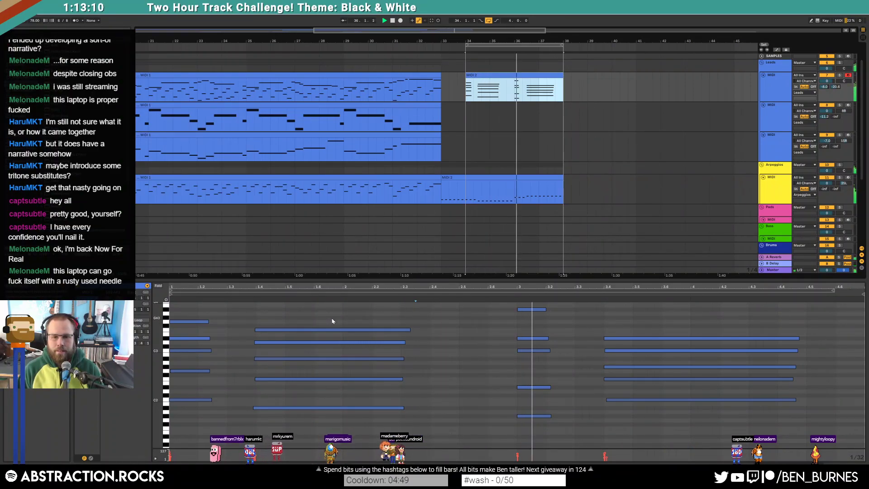
pyautogui.click(512, 179)
pyautogui.moveTo(722, 399); pyautogui.dragTo(656, 395)
pyautogui.press('Down')
pyautogui.press('Down')
pyautogui.press('Down')
pyautogui.press('Down')
pyautogui.press('Down')
pyautogui.press('Down')
pyautogui.press('Down')
pyautogui.press('space')
pyautogui.click(626, 293)
pyautogui.press('Down')
pyautogui.press('Down')
pyautogui.press('Up')
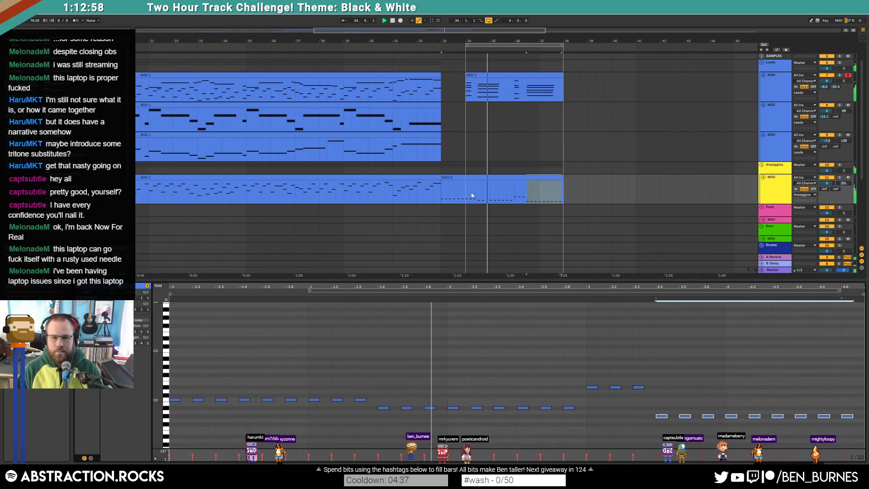
# Compare with the preceding arpeggio clip and raise the new clip's first six notes an octave to C3
pyautogui.click(402, 191)
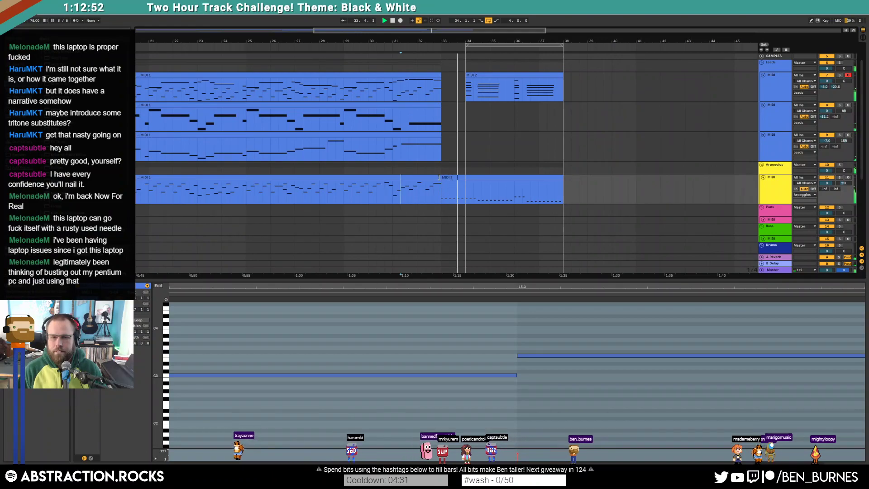
pyautogui.click(454, 178)
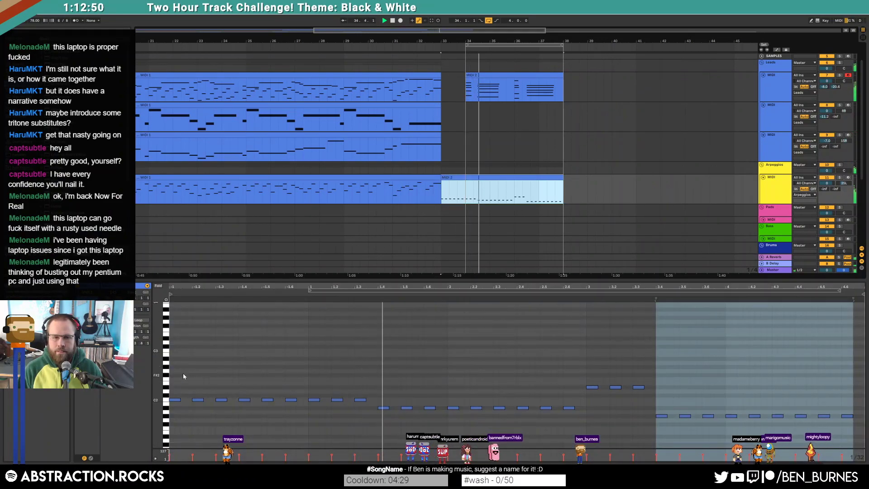
pyautogui.moveTo(178, 372); pyautogui.dragTo(862, 434)
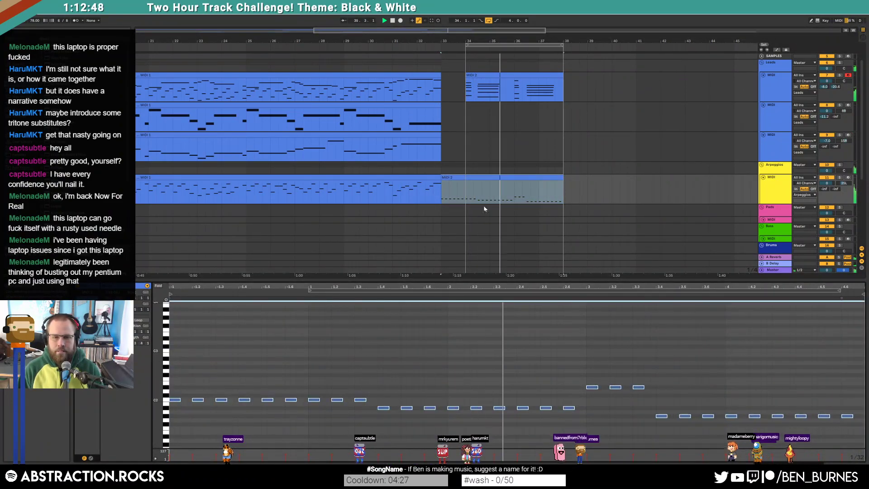
pyautogui.moveTo(301, 393); pyautogui.dragTo(148, 428)
pyautogui.hotkey('shift', 'Up')
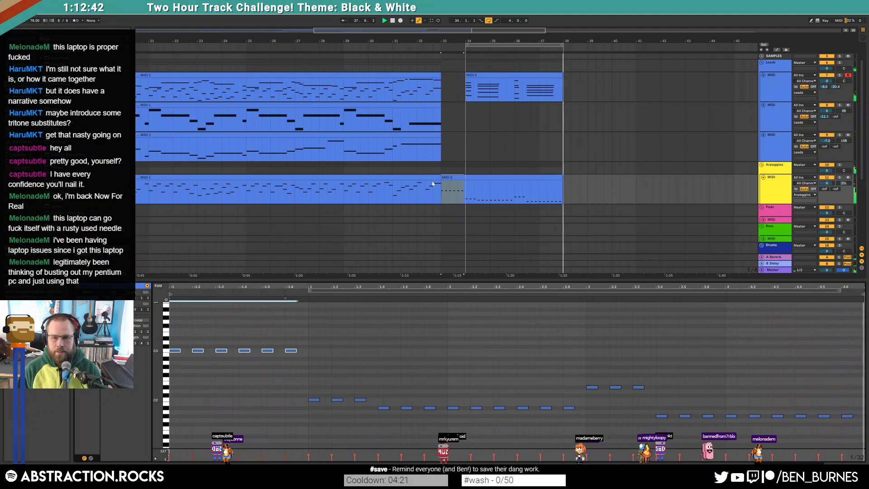
# Play the whole arrangement from about bar 25 to check the transition into the new section
pyautogui.click(457, 156)
pyautogui.press('-')
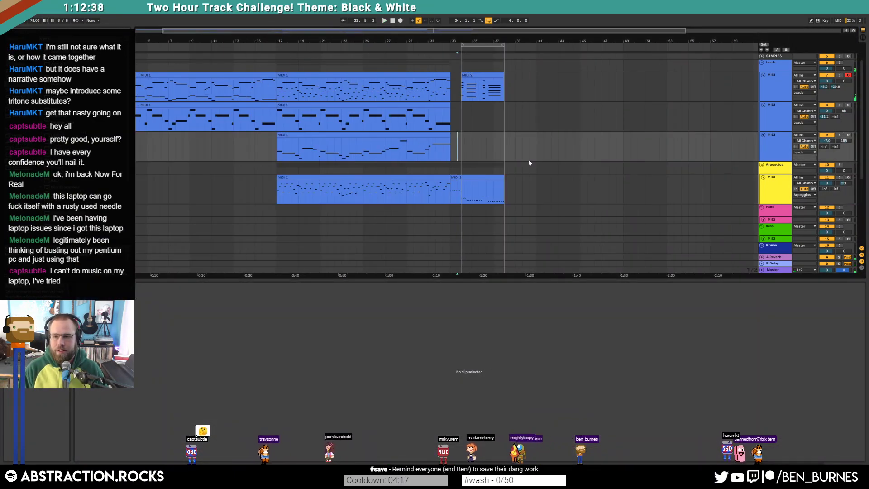
pyautogui.hscroll(-2, 457, 156)
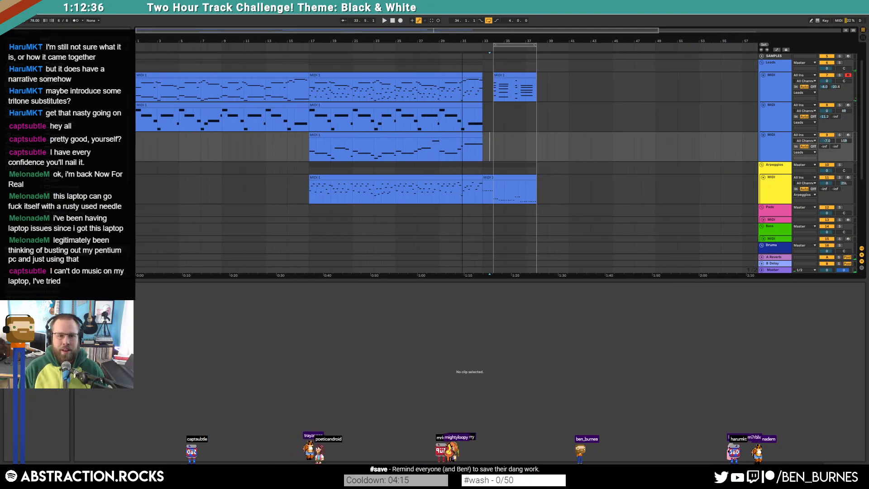
pyautogui.click(393, 47)
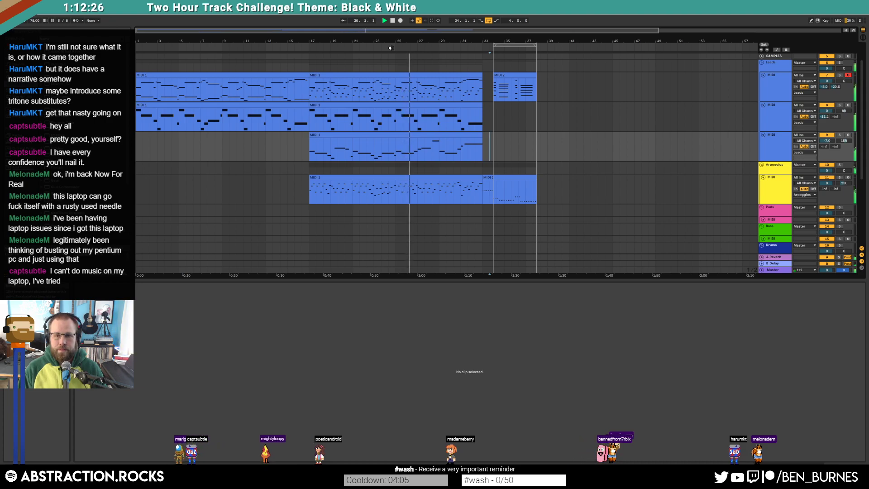
pyautogui.hotkey('shift', 'Tab')
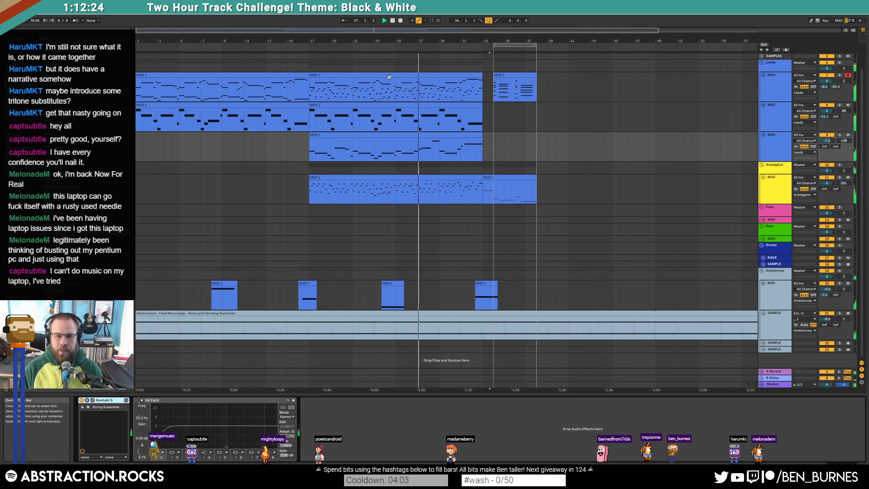
pyautogui.click(489, 146)
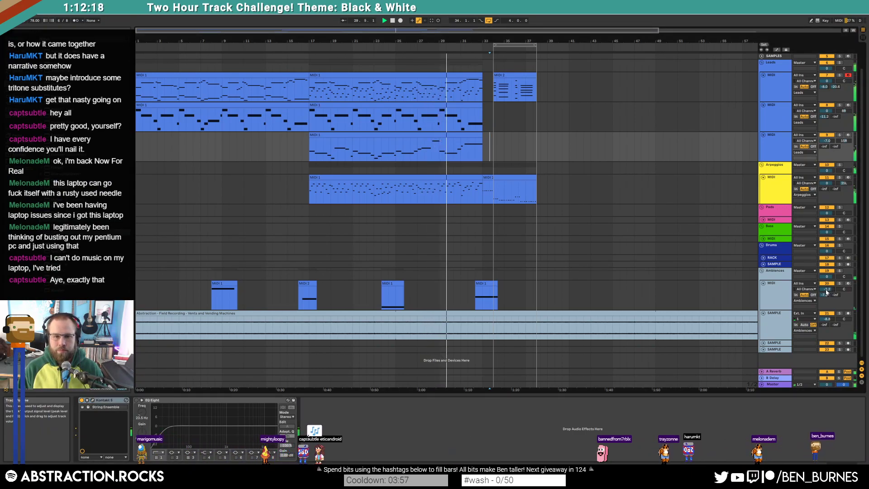
# Open the bar 17 arpeggio clip and shorten its last note
pyautogui.doubleClick(479, 177)
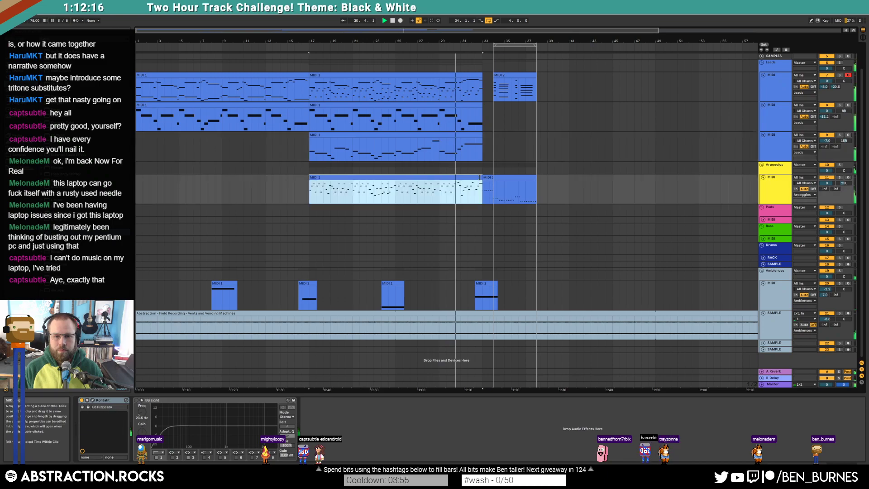
pyautogui.click(836, 324)
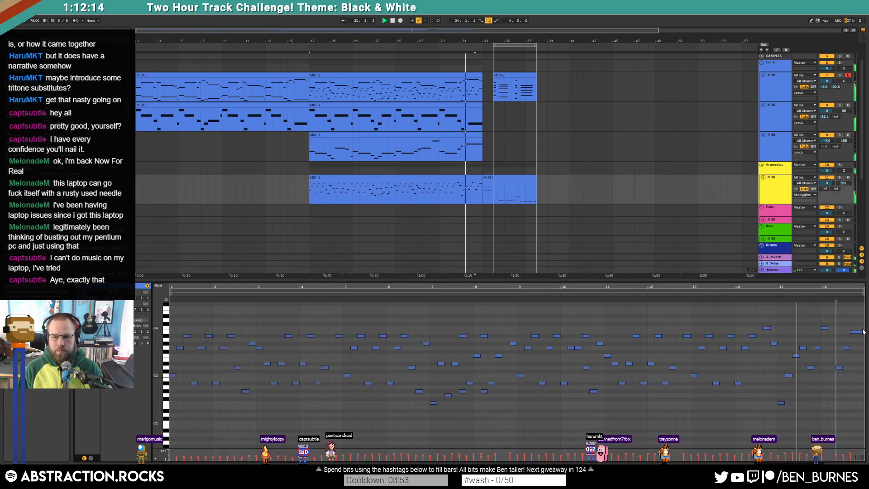
pyautogui.moveTo(859, 331); pyautogui.dragTo(853, 331)
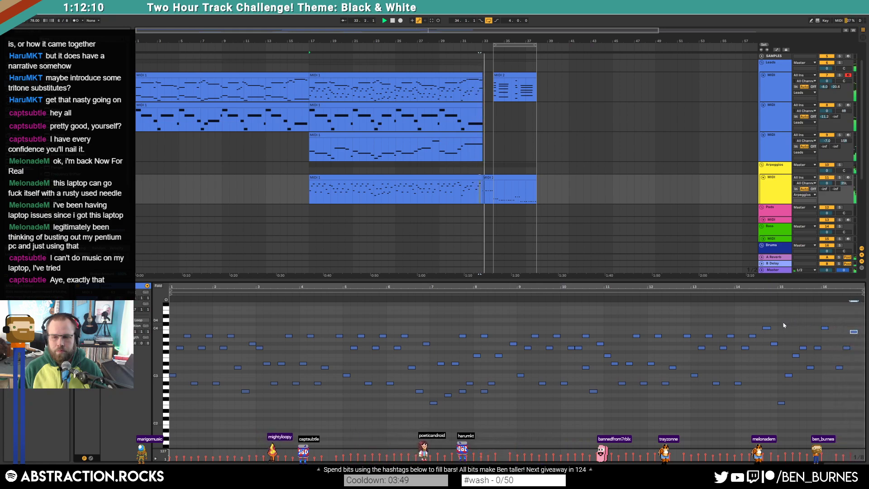
# Delete the overlapping note just before bar 15 of the bar 17 arpeggio clip and redraw the bar 33 clip's first six velocities
pyautogui.moveTo(777, 348); pyautogui.dragTo(767, 329)
pyautogui.press('Delete')
pyautogui.click(483, 201)
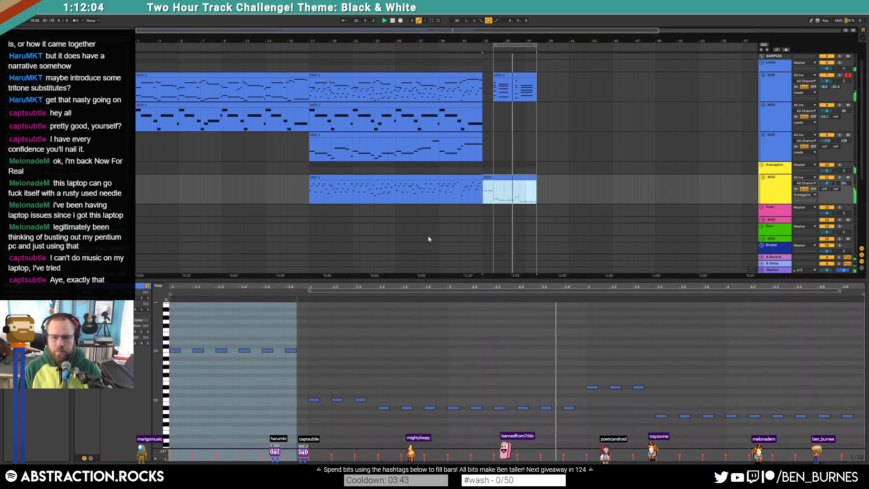
pyautogui.moveTo(291, 455); pyautogui.dragTo(166, 462)
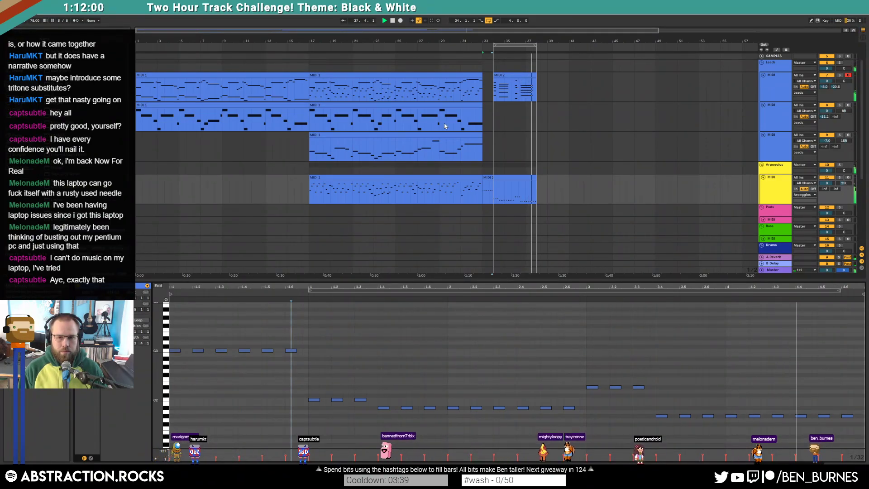
# Duplicate the lead chord clip and the matching four bars of arpeggio so both repeat from bar 38
pyautogui.click(525, 75)
pyautogui.hotkey('ctrl', 'd')
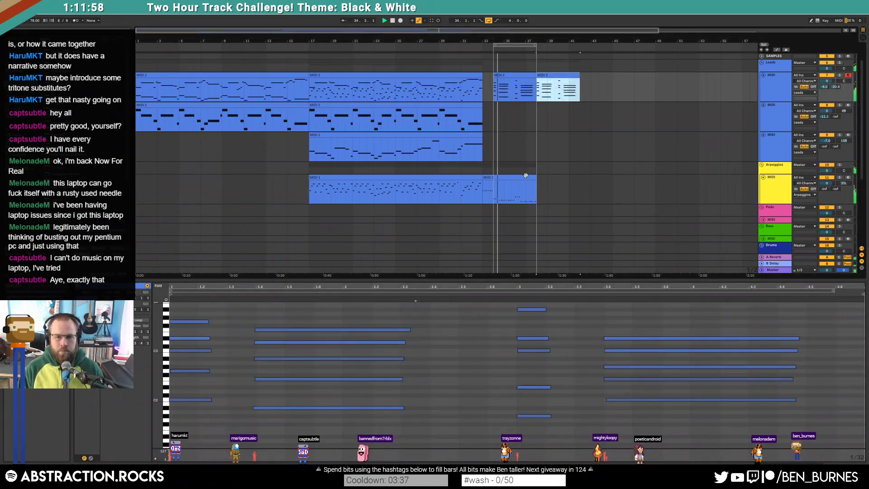
pyautogui.click(492, 196)
pyautogui.moveTo(491, 196)
pyautogui.mouseDown()
pyautogui.moveTo(524, 198)
pyautogui.moveTo(501, 193)
pyautogui.mouseUp()
pyautogui.hotkey('ctrl', 'd')
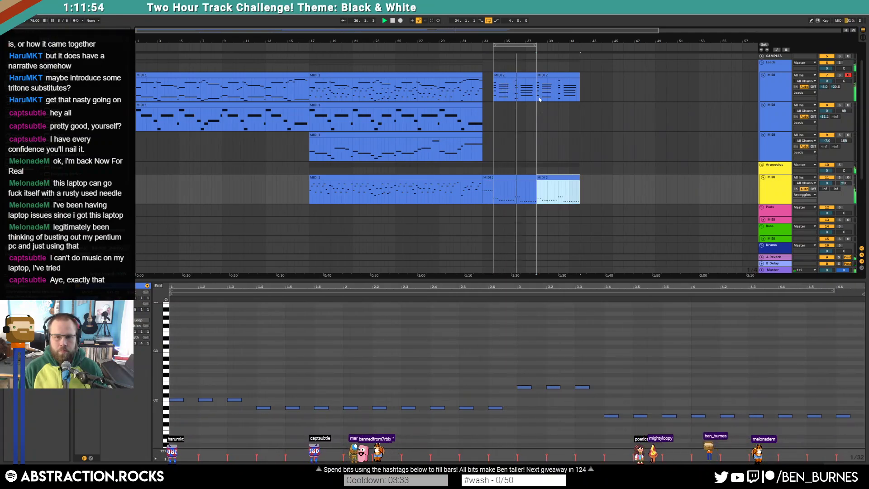
# In the duplicated chord clip, add a one-beat high note at 3.3 and move the final chord to 3.5
pyautogui.click(548, 74)
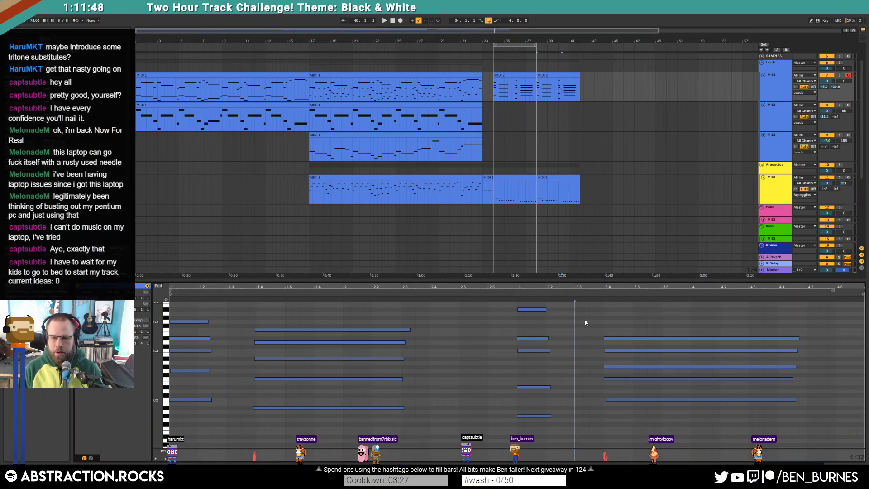
pyautogui.scroll(1, 593, 323)
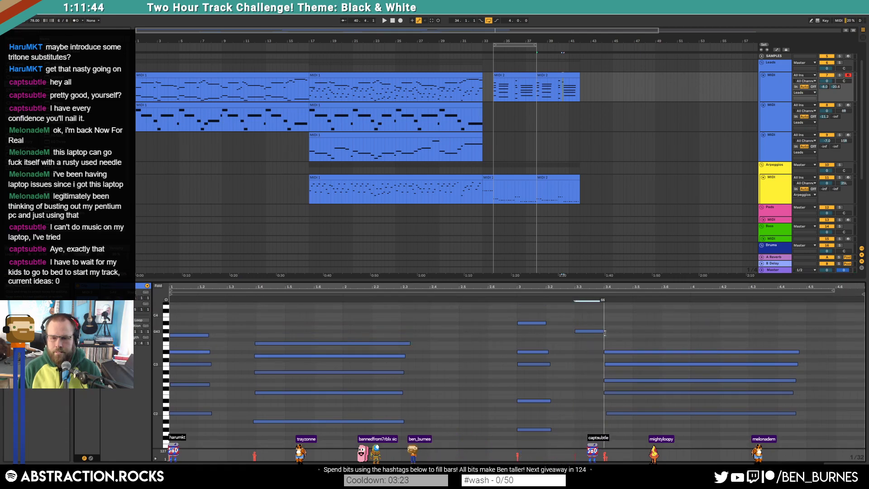
pyautogui.moveTo(635, 333); pyautogui.dragTo(655, 446)
pyautogui.press('Right')
pyautogui.press('Right')
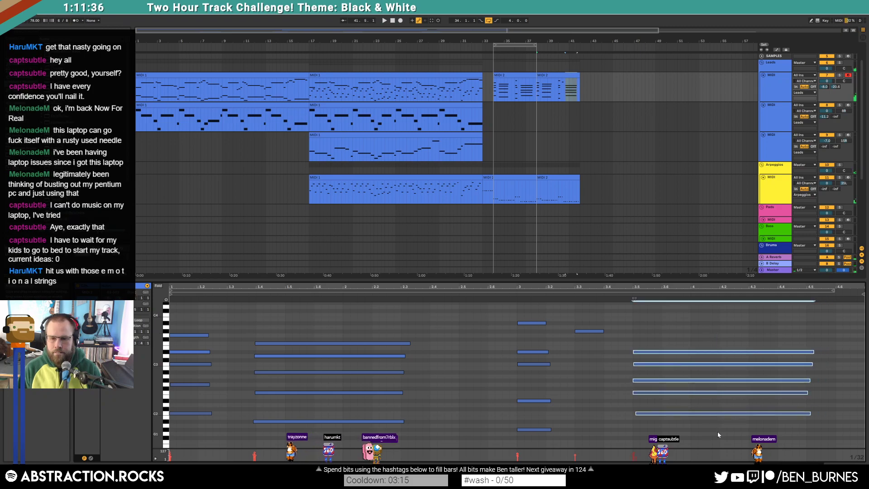
# Shorten all notes of the final chord at 3.5 to about one beat
pyautogui.hotkey('shift', 'Left')
pyautogui.hotkey('shift', 'Left')
pyautogui.hotkey('shift', 'Left')
pyautogui.hotkey('shift', 'Left')
pyautogui.hotkey('shift', 'Left')
pyautogui.hotkey('shift', 'Left')
pyautogui.hotkey('shift', 'Left')
pyautogui.hotkey('shift', 'Left')
pyautogui.hotkey('shift', 'Left')
pyautogui.hotkey('shift', 'Left')
pyautogui.hotkey('shift', 'Left')
pyautogui.hotkey('shift', 'Left')
pyautogui.hotkey('shift', 'Left')
pyautogui.hotkey('shift', 'Left')
pyautogui.hotkey('shift', 'Left')
pyautogui.hotkey('shift', 'Left')
pyautogui.hotkey('shift', 'Left')
pyautogui.hotkey('shift', 'Left')
pyautogui.hotkey('shift', 'Left')
pyautogui.hotkey('shift', 'Left')
pyautogui.hotkey('shift', 'Left')
pyautogui.click(677, 407)
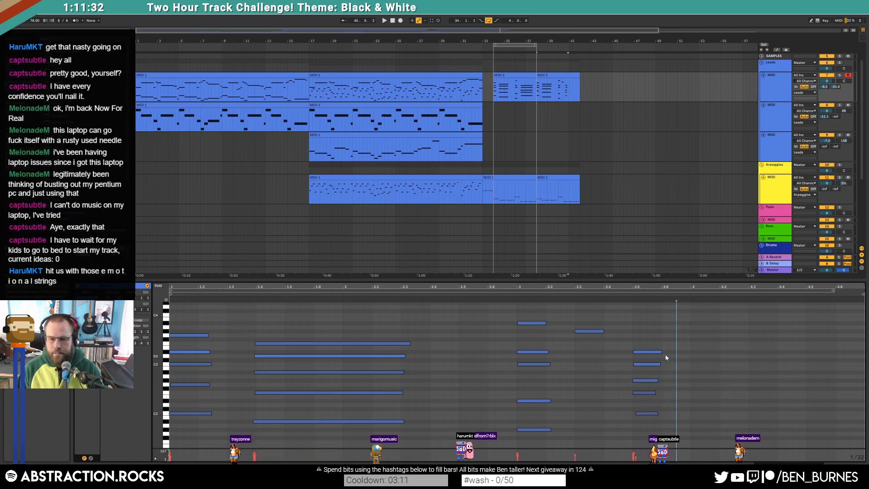
# Add sustained D3 and G2 notes from beat 3.6 to the clip's end and trim the preceding short chord
pyautogui.moveTo(743, 360); pyautogui.dragTo(843, 355)
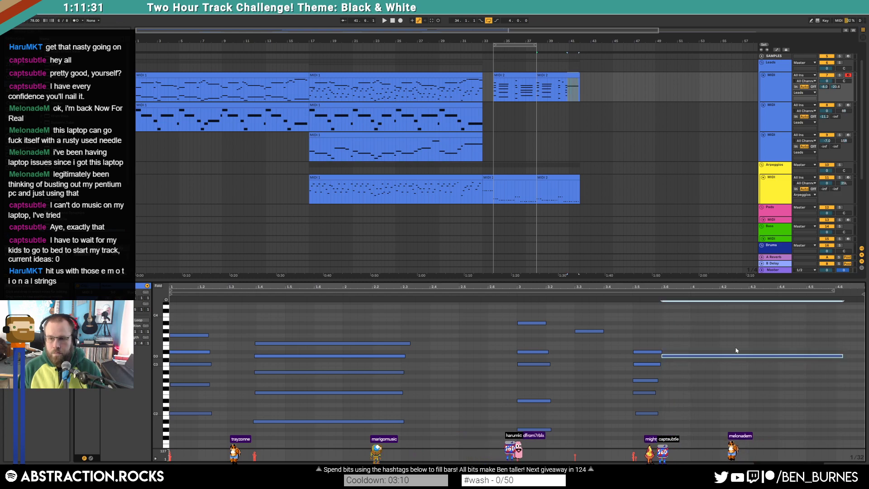
pyautogui.moveTo(844, 354); pyautogui.dragTo(836, 355)
pyautogui.click(657, 352)
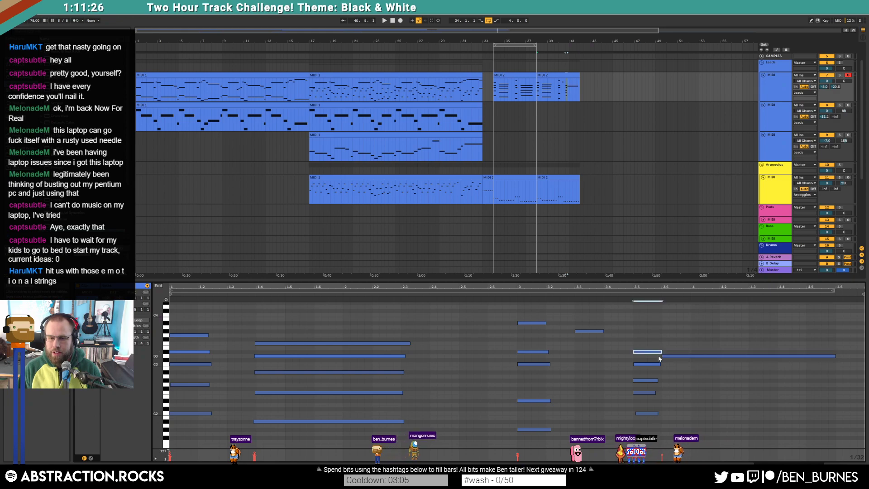
pyautogui.click(657, 364)
pyautogui.click(666, 385)
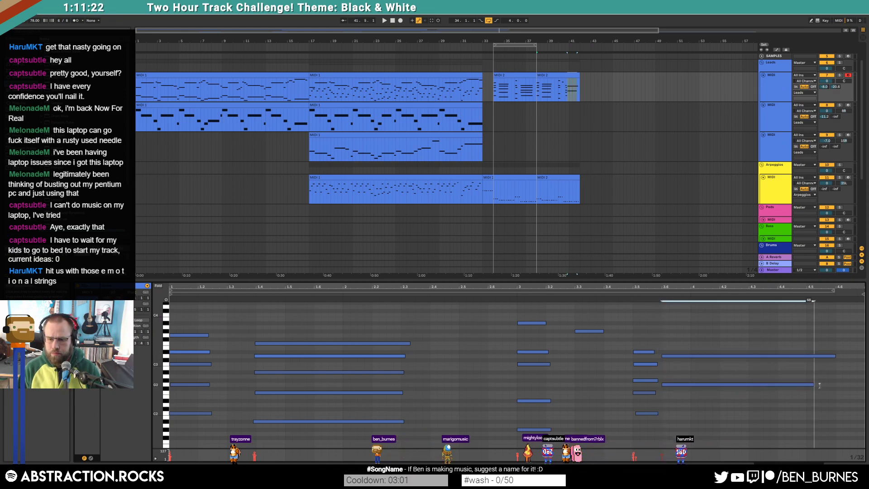
pyautogui.hotkey('ctrl', 'v')
pyautogui.moveTo(647, 344); pyautogui.dragTo(654, 409)
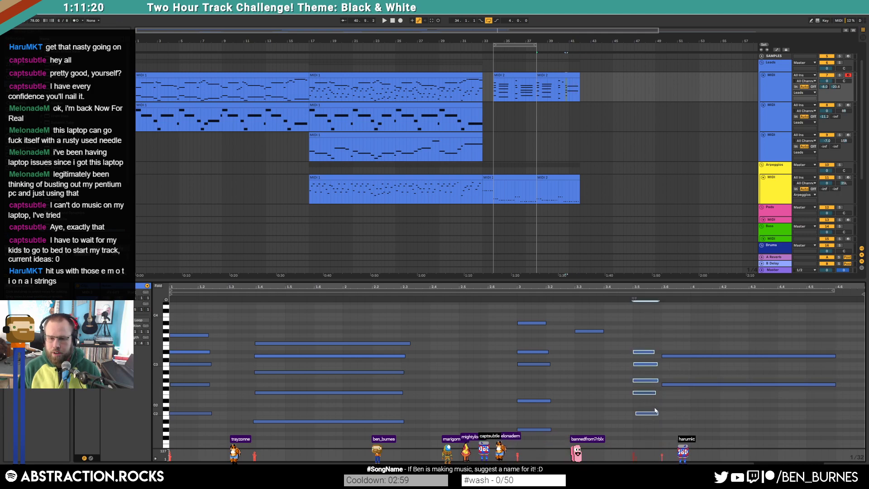
pyautogui.hotkey('shift', 'Left')
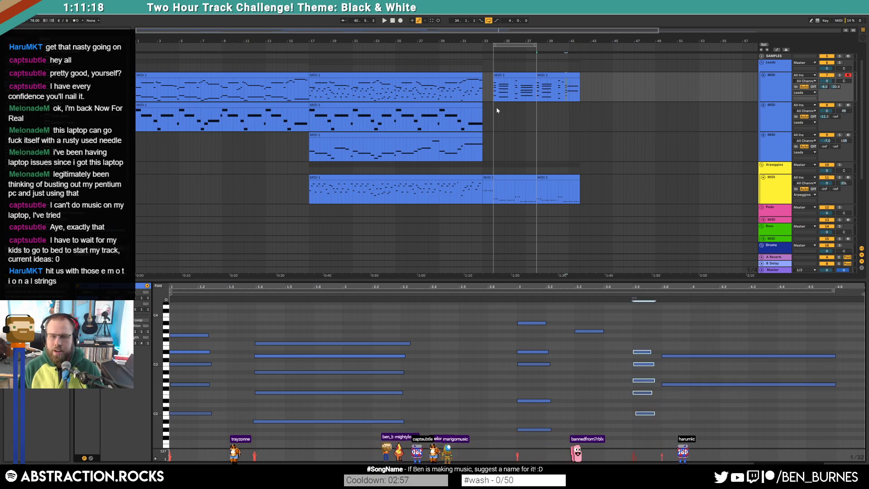
# Extend the loop to bar 42 and show both lead chord clips together in the note editor
pyautogui.moveTo(486, 94); pyautogui.dragTo(493, 99)
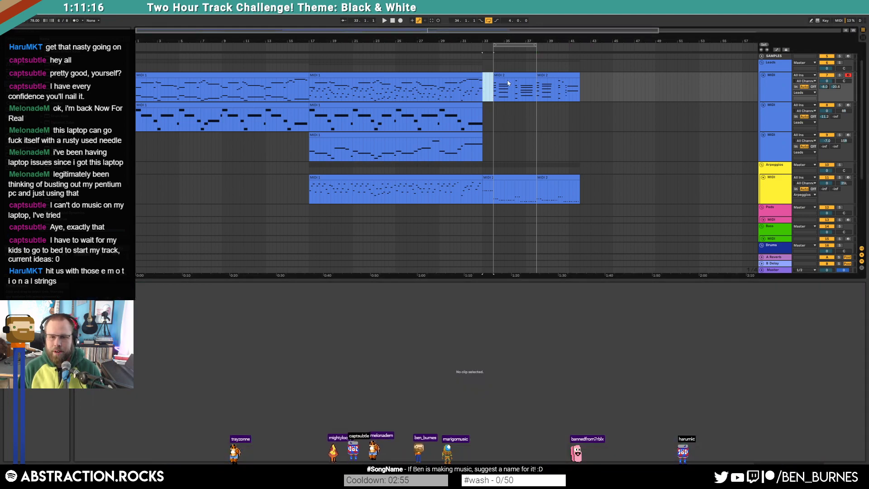
pyautogui.click(548, 74)
pyautogui.moveTo(536, 45); pyautogui.dragTo(581, 61)
pyautogui.click(730, 324)
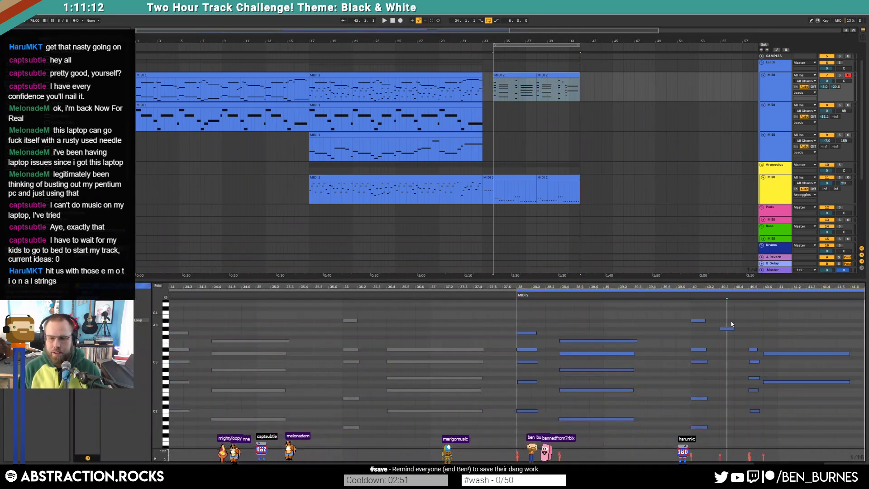
# Build a five-note chord at 40.3 by adding four notes beneath the high note and adjust its velocity
pyautogui.click(728, 329)
pyautogui.doubleClick(724, 349)
pyautogui.moveTo(727, 350); pyautogui.dragTo(732, 370)
pyautogui.doubleClick(723, 370)
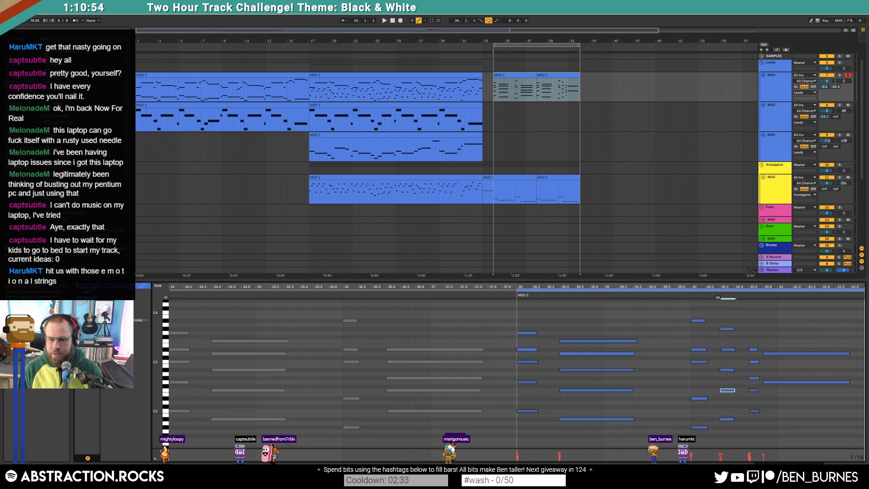
pyautogui.click(720, 457)
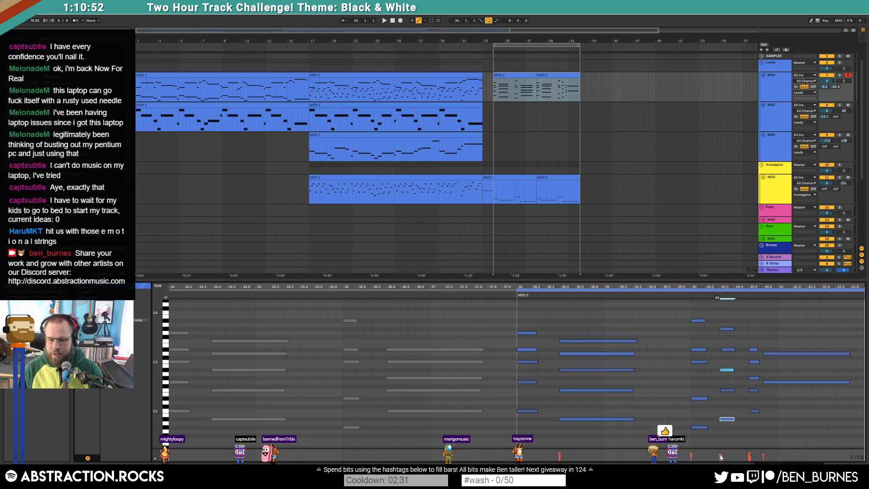
# Play the looped section and consolidate the two lead chord clips into one clip
pyautogui.press('space')
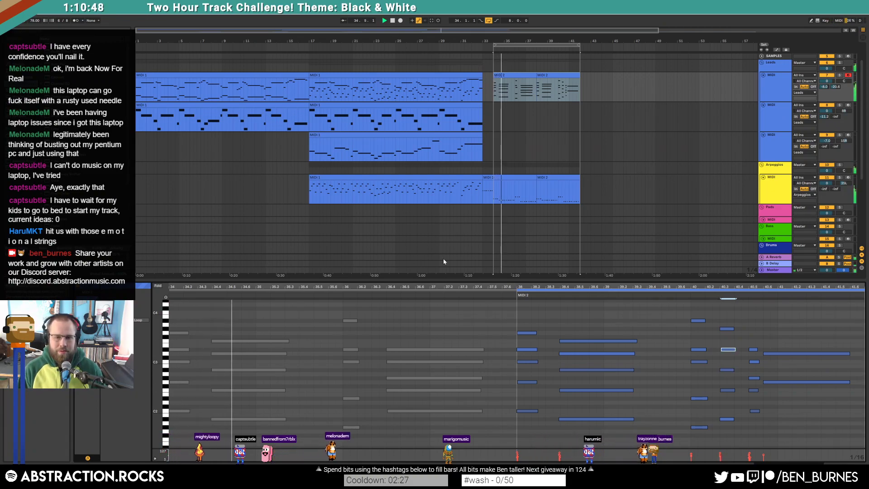
pyautogui.click(534, 96)
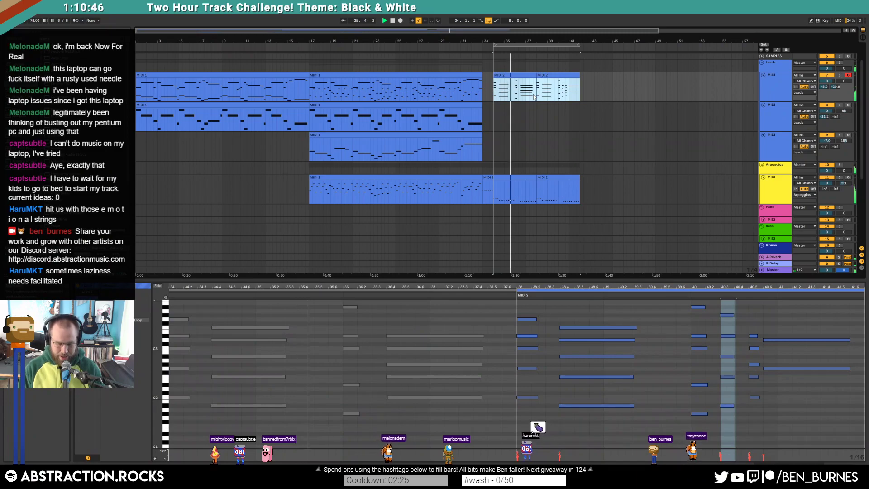
pyautogui.hotkey('ctrl', 'j')
pyautogui.click(497, 330)
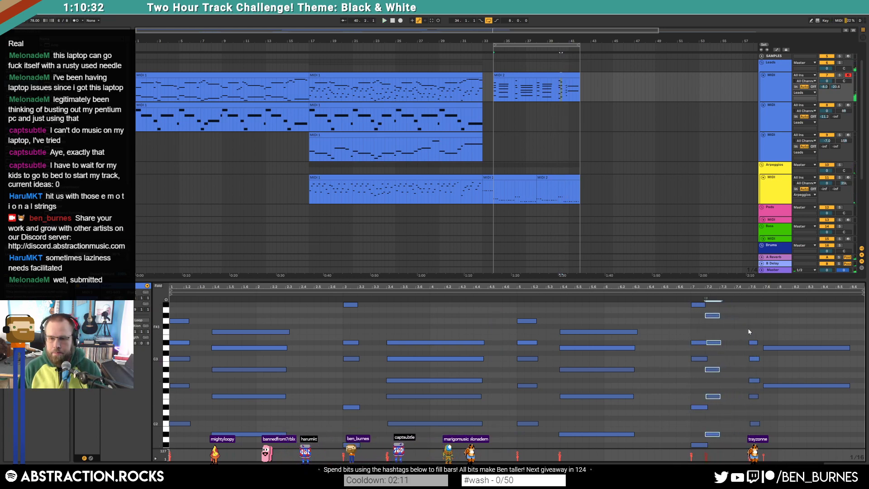
# Move the third short chord in bar 7 earlier, lengthen it, and shorten the bar's first chord
pyautogui.press('Left')
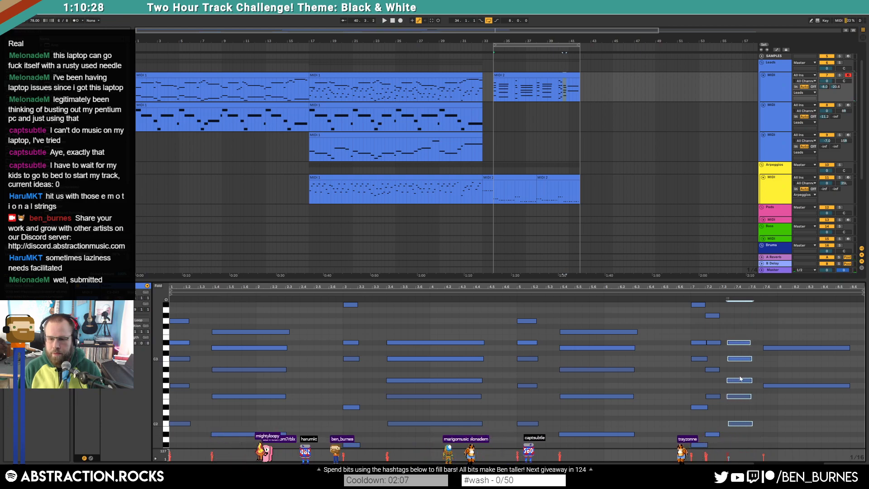
pyautogui.moveTo(683, 444); pyautogui.dragTo(701, 307)
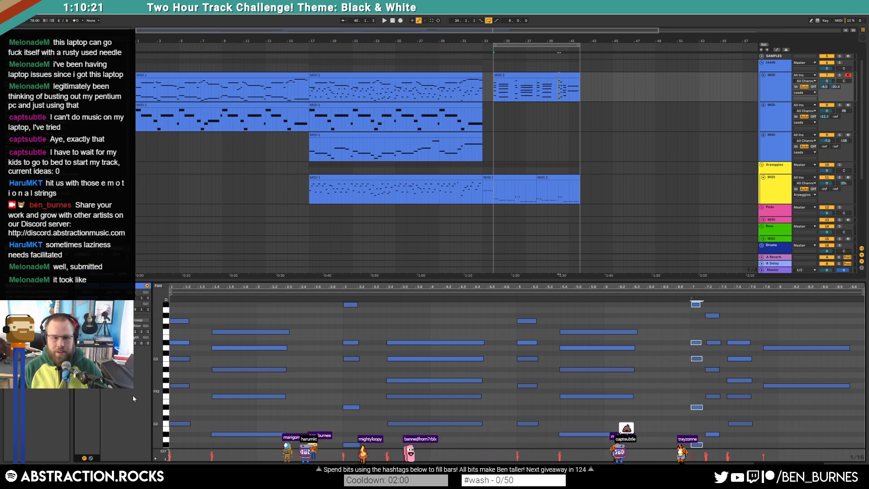
# Show the clip's MIDI controller 64 Hold pedal envelope and switch the pedal off beneath bar 7's short chords
pyautogui.click(90, 458)
pyautogui.click(163, 291)
pyautogui.click(165, 297)
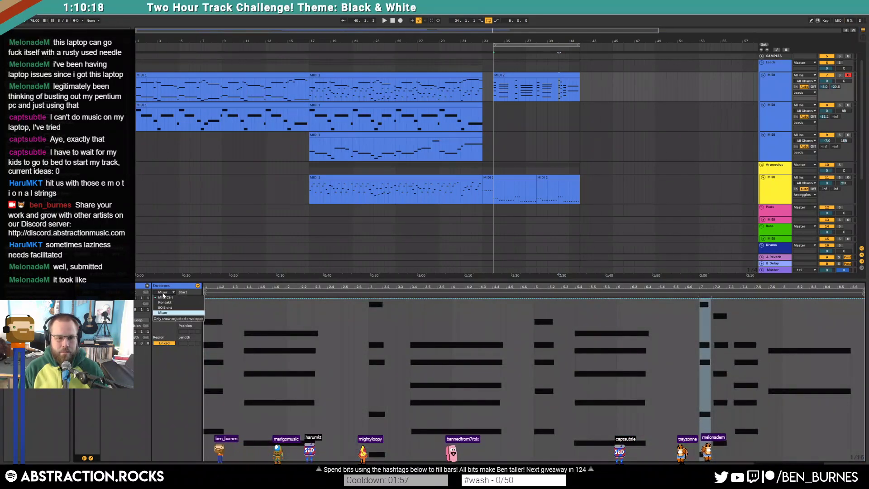
pyautogui.click(168, 298)
pyautogui.scroll(-3, 173, 274)
pyautogui.click(174, 278)
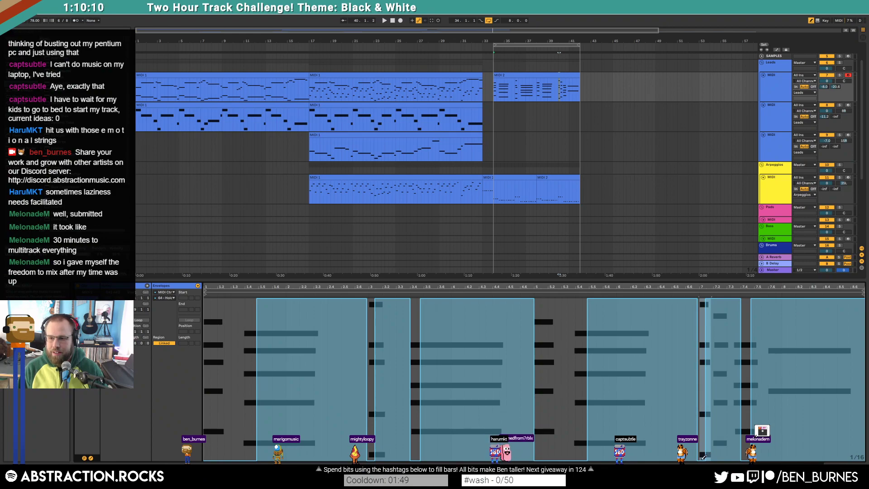
pyautogui.moveTo(702, 457); pyautogui.dragTo(759, 457)
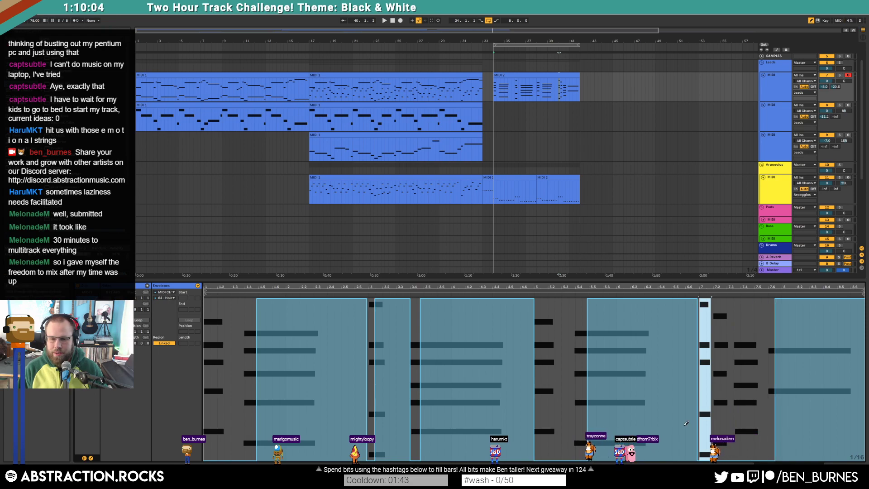
pyautogui.click(92, 458)
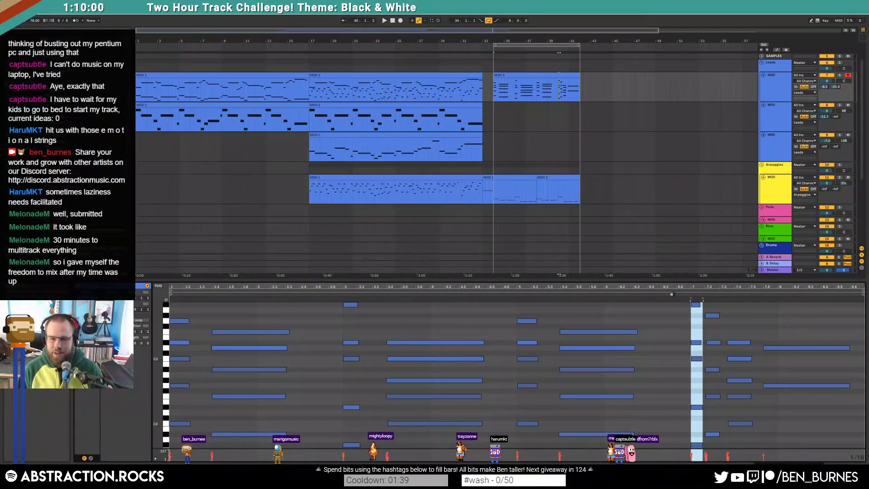
# Play the bar 7 chords, nudge the third short chord, and add a sustained D2 beneath the final notes
pyautogui.press('space')
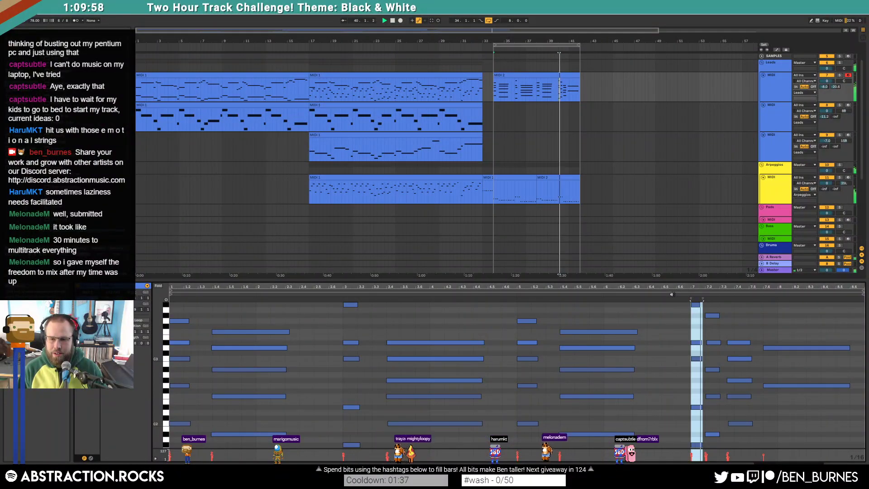
pyautogui.press('space')
pyautogui.moveTo(735, 325); pyautogui.dragTo(845, 411)
pyautogui.doubleClick(766, 413)
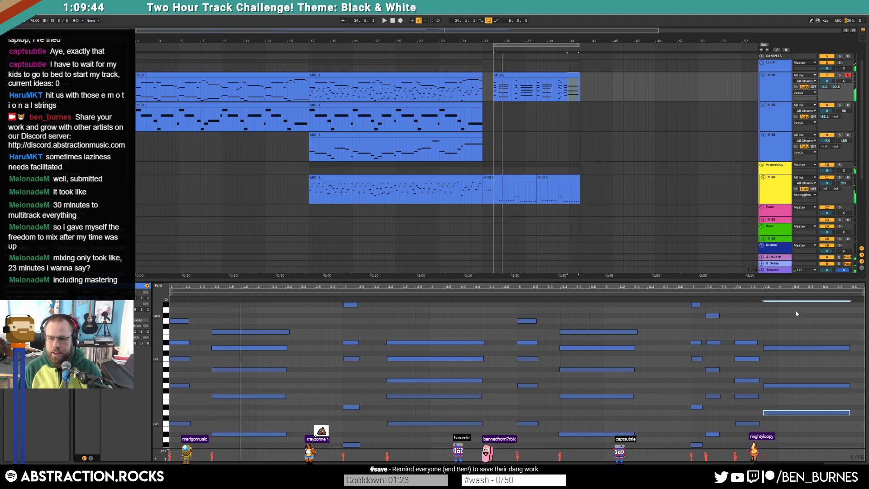
pyautogui.moveTo(799, 286); pyautogui.dragTo(798, 300)
pyautogui.moveTo(166, 370); pyautogui.dragTo(155, 366)
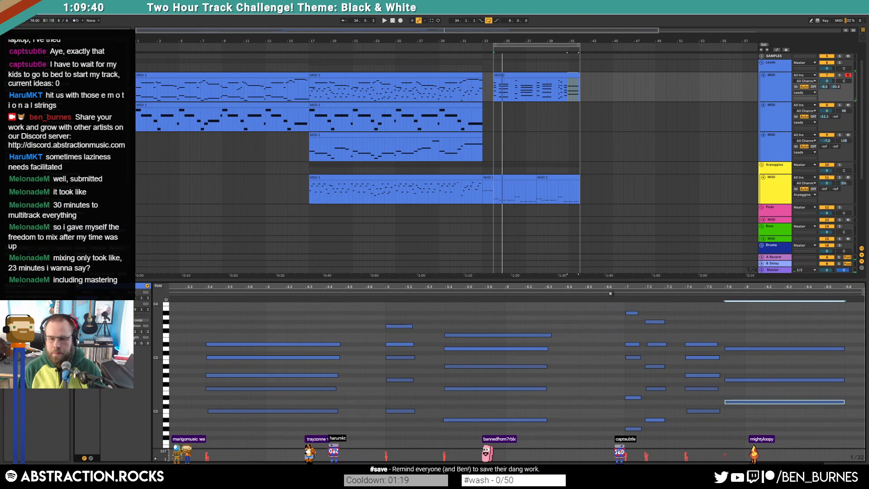
# Play the bar 7 chords, try the 7.2 chord's top note a semitone higher, and lower its bottom note to G#1
pyautogui.click(377, 294)
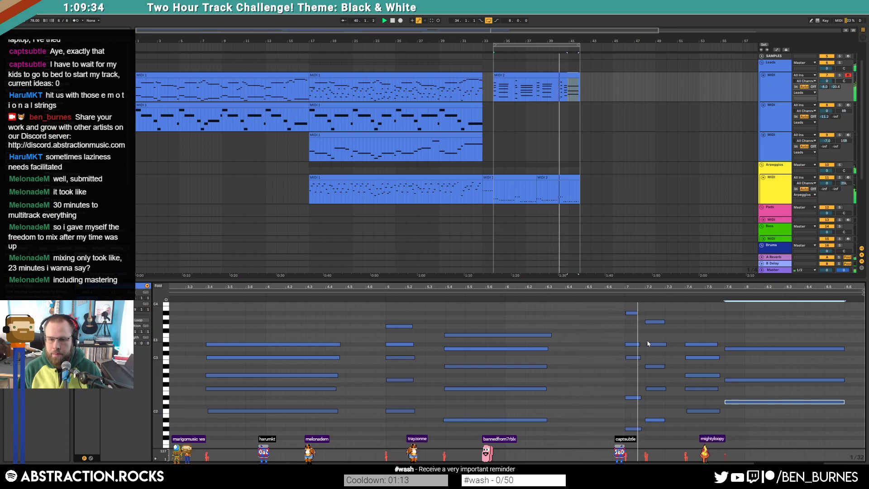
pyautogui.click(660, 322)
pyautogui.press('space')
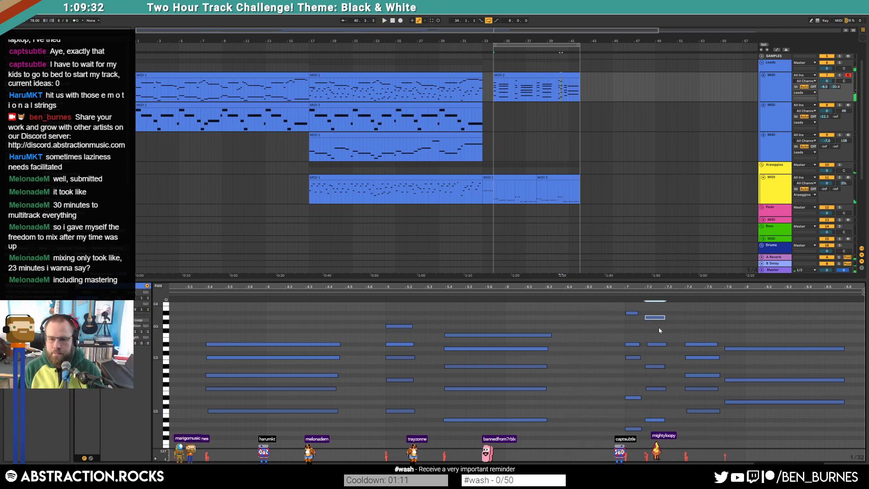
pyautogui.press('Up')
pyautogui.press('Down')
pyautogui.press('Down')
pyautogui.click(655, 419)
pyautogui.press('Down')
pyautogui.press('Down')
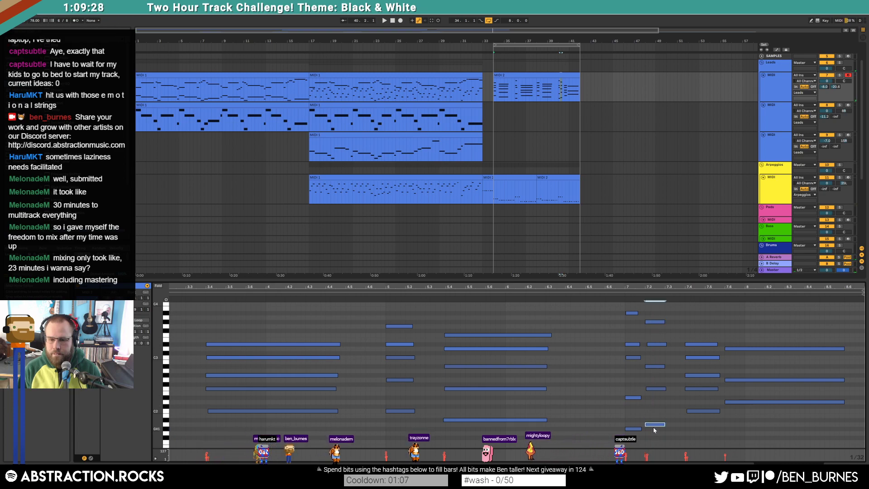
# Raise the 7.2 chord's middle note to C3, lower its F2 to D#2, and play the result
pyautogui.click(661, 366)
pyautogui.press('Up')
pyautogui.press('Up')
pyautogui.click(656, 388)
pyautogui.press('Down')
pyautogui.press('Down')
pyautogui.press('space')
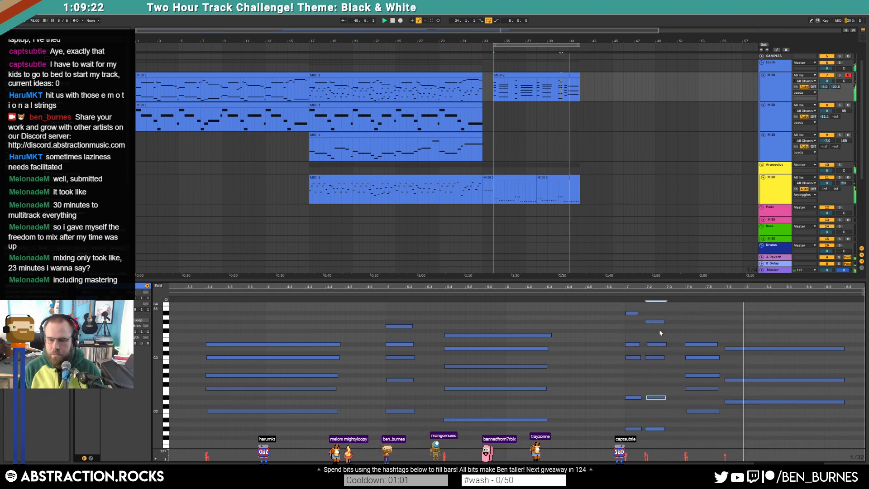
# Move the final sustained chord to start at 8.2 and shorten it to end just before the clip's end
pyautogui.moveTo(739, 340); pyautogui.dragTo(764, 446)
pyautogui.press('Right')
pyautogui.press('Right')
pyautogui.press('Right')
pyautogui.press('Right')
pyautogui.press('Right')
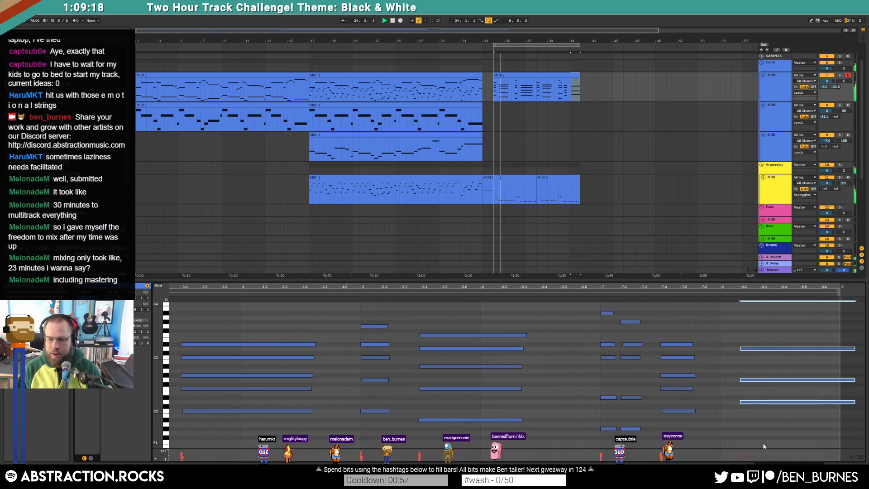
pyautogui.hotkey('shift', 'Left')
pyautogui.hotkey('shift', 'Left')
pyautogui.hotkey('shift', 'Left')
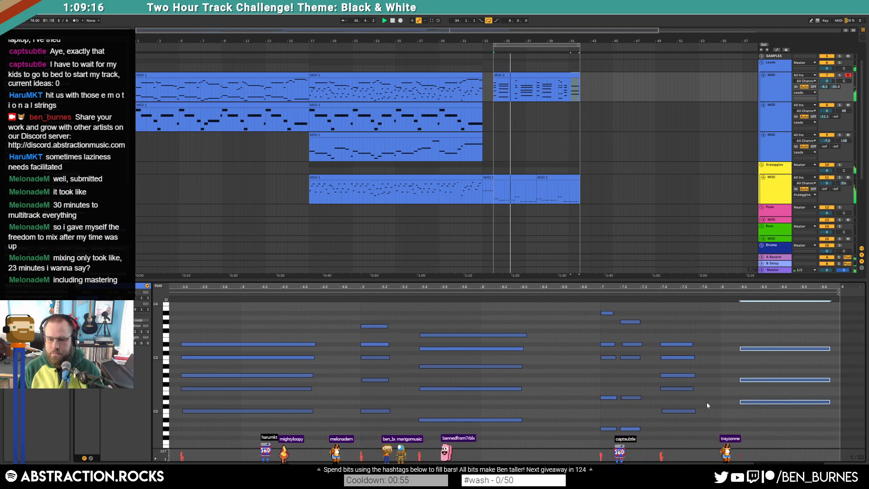
# Lengthen all notes of the 7.4 chord so they sustain closer to the final chord at 8.2
pyautogui.moveTo(687, 421); pyautogui.dragTo(674, 337)
pyautogui.hotkey('shift', 'Right')
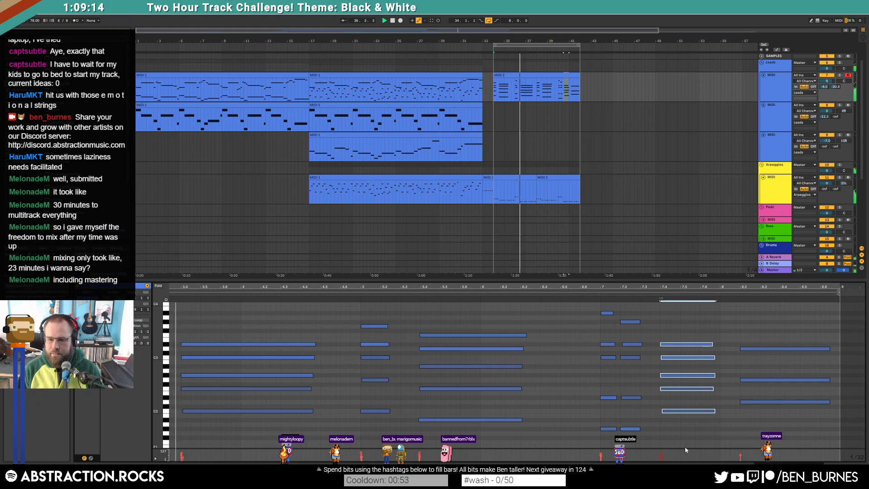
pyautogui.hotkey('shift', 'Right')
pyautogui.moveTo(594, 306); pyautogui.dragTo(615, 430)
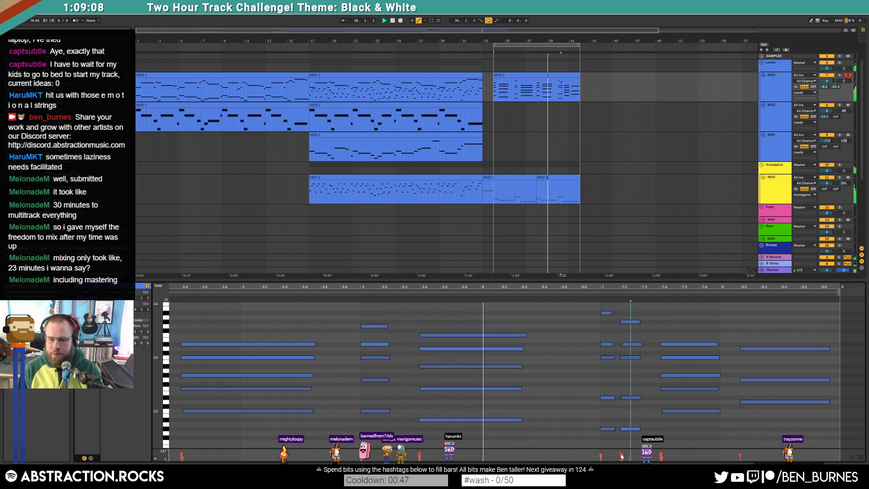
pyautogui.moveTo(618, 434); pyautogui.dragTo(643, 302)
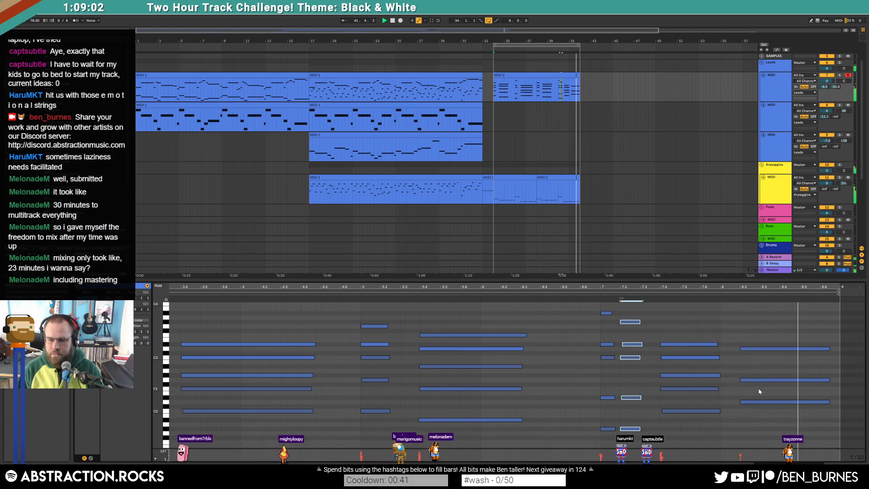
# Lower the last four notes of the final arpeggio clip, from 4.3 onward, by one semitone
pyautogui.click(570, 178)
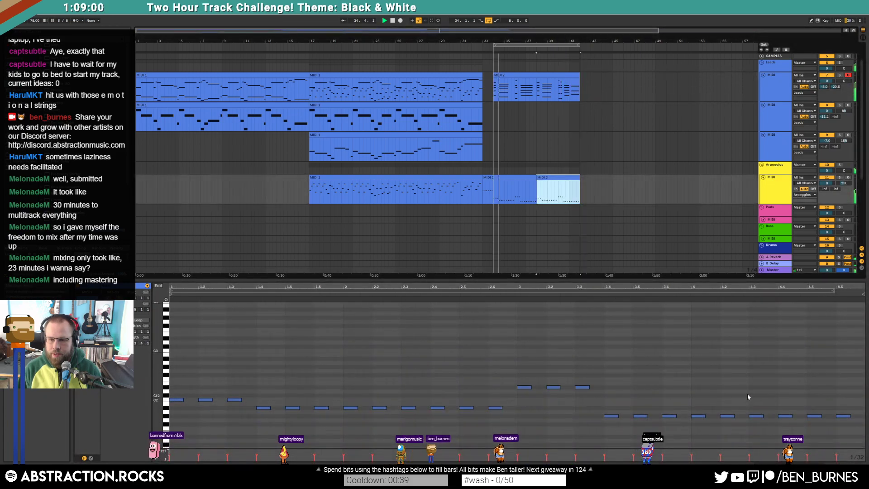
pyautogui.moveTo(747, 393); pyautogui.dragTo(853, 425)
pyautogui.press('Down')
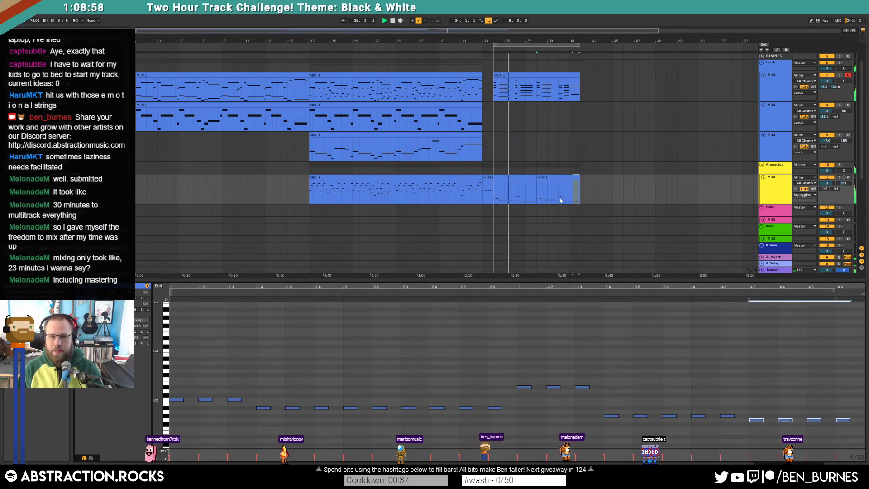
# Copy the first eight bars of the opening lead melody to bar 34 on the third lead track, and delete its low bass notes
pyautogui.doubleClick(481, 32)
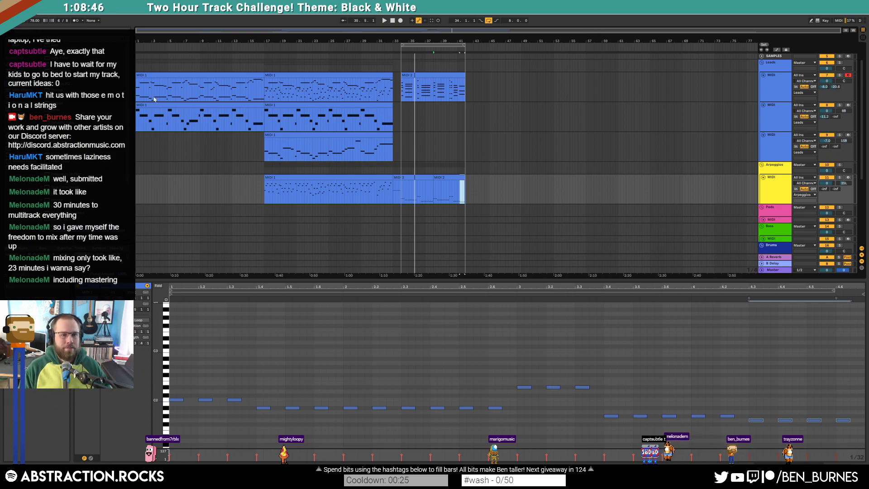
pyautogui.click(199, 74)
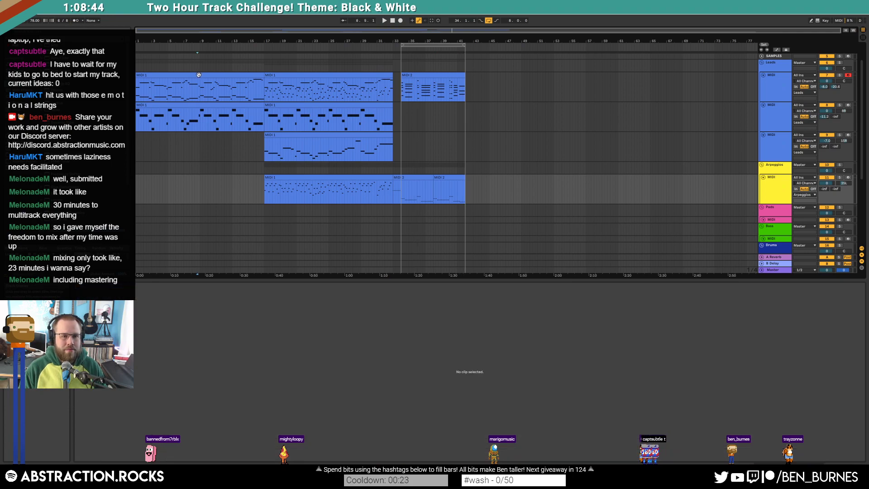
pyautogui.moveTo(178, 307); pyautogui.dragTo(428, 376)
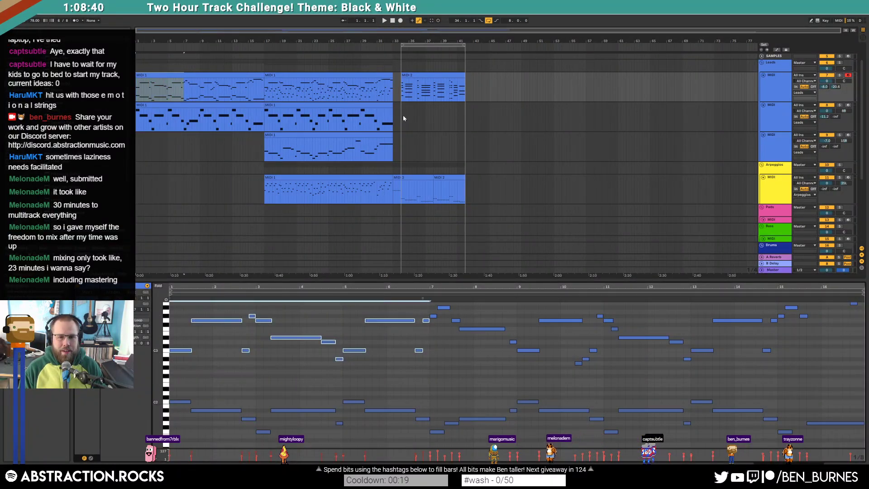
pyautogui.click(401, 116)
pyautogui.moveTo(236, 76); pyautogui.dragTo(449, 136)
pyautogui.moveTo(186, 390); pyautogui.dragTo(857, 436)
pyautogui.press('Delete')
pyautogui.press('space')
pyautogui.press('space')
pyautogui.hotkey('ctrl', 'a')
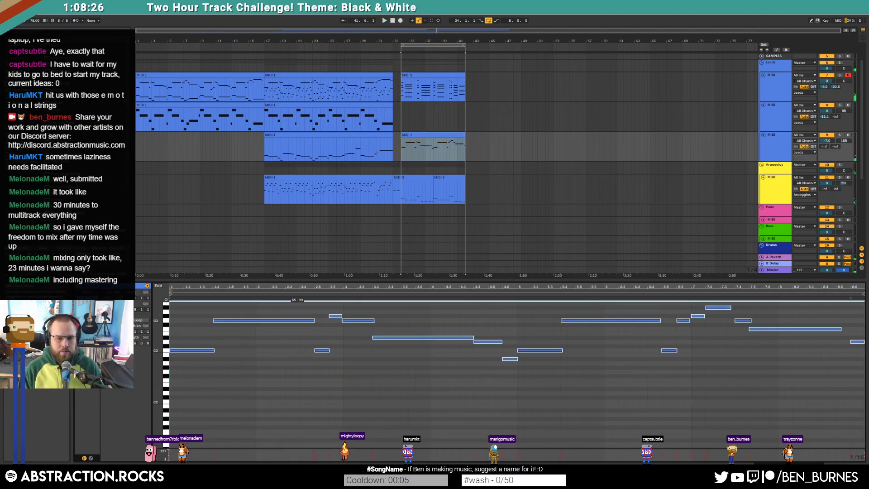
# Play the copied melody over the chords and examine the Kontakt instrument on the third lead track
pyautogui.press('space')
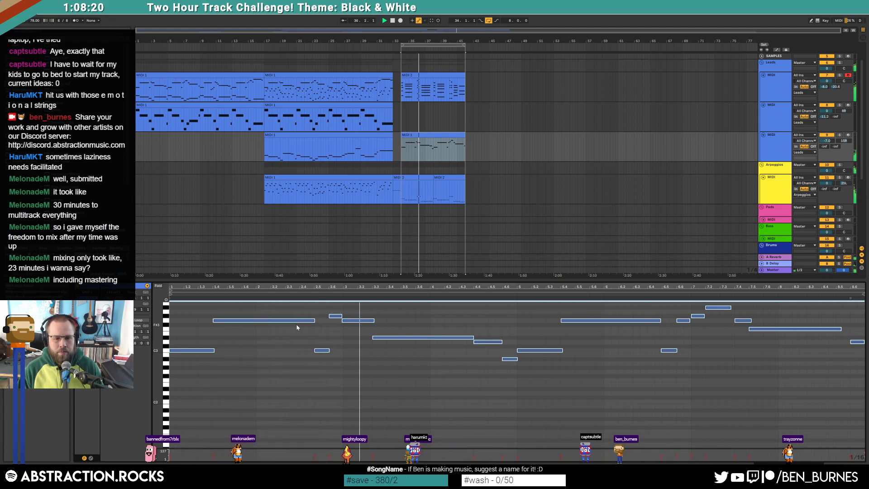
pyautogui.hotkey('shift', 'Tab')
pyautogui.press('space')
pyautogui.click(92, 400)
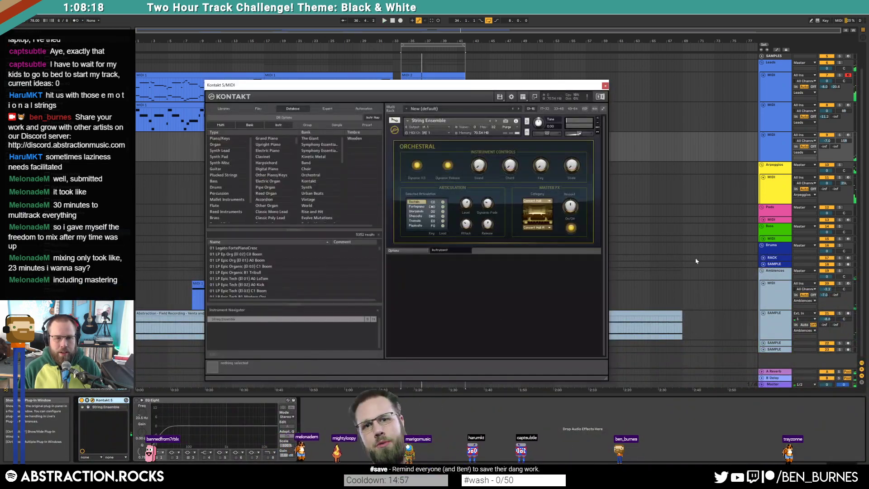
pyautogui.click(605, 85)
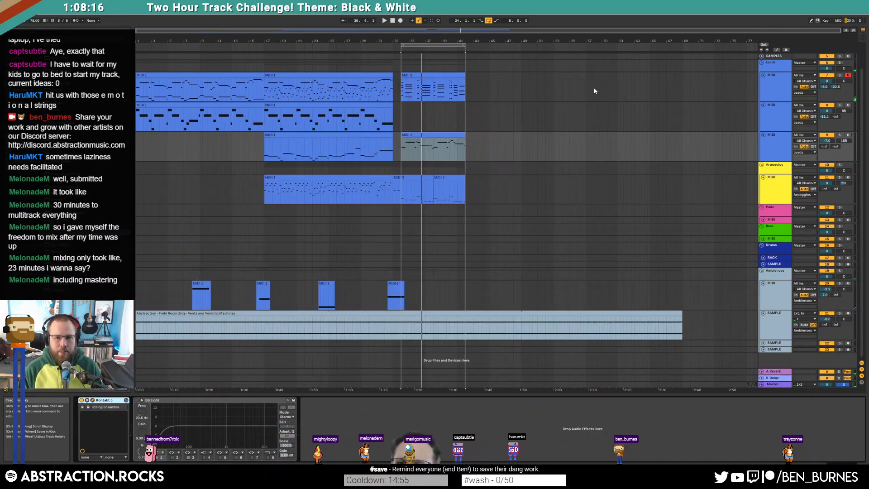
# Try the bar 34 melody clip on the second lead track and play the section
pyautogui.moveTo(432, 129); pyautogui.dragTo(438, 105)
pyautogui.press('space')
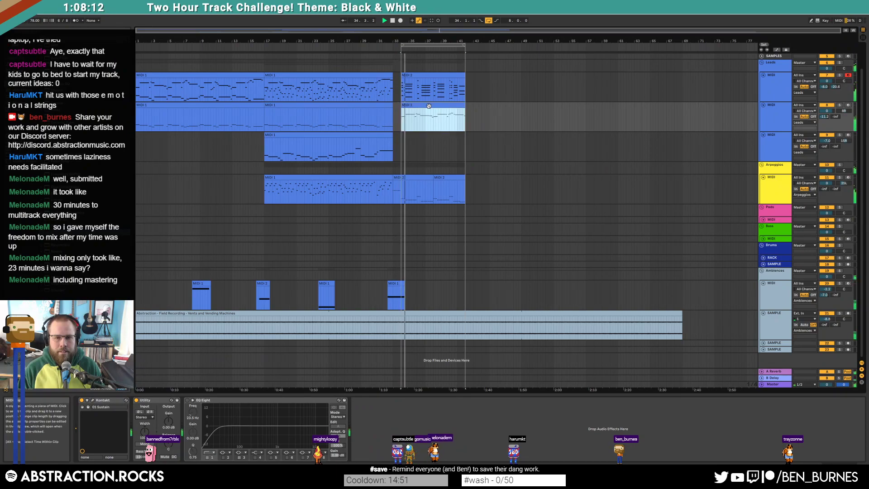
pyautogui.doubleClick(428, 106)
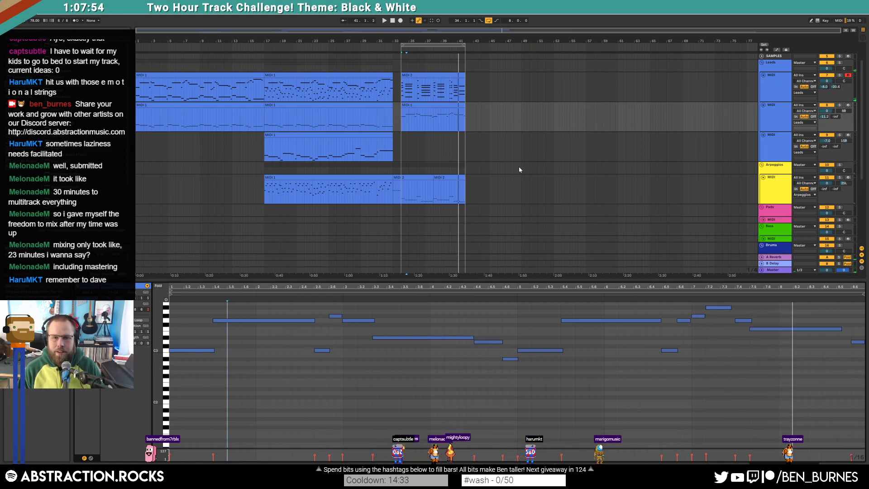
# Add a new MIDI track below the third lead track and move the bar 34 melody clip onto it
pyautogui.click(775, 152)
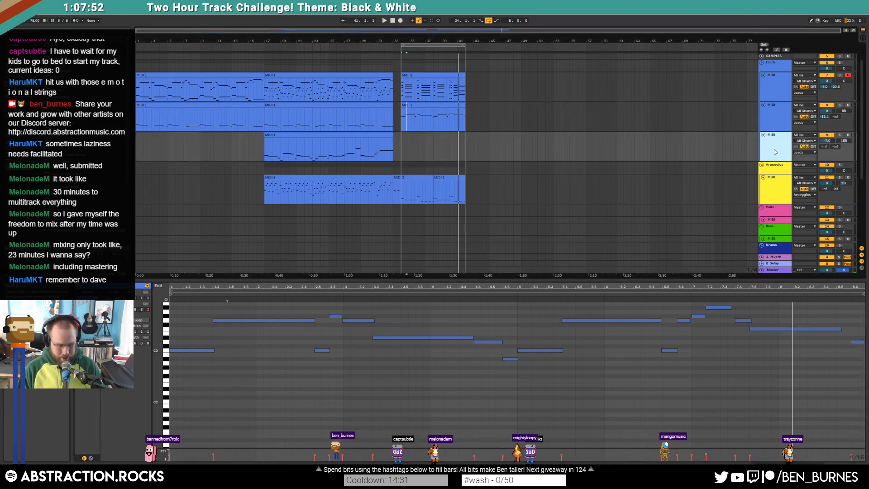
pyautogui.hotkey('ctrl', 'shift', 't')
pyautogui.moveTo(416, 105); pyautogui.dragTo(416, 164)
# Load the Massive synth on the new lead track and move its window clear of the clips
pyautogui.hotkey('shift', 'Tab')
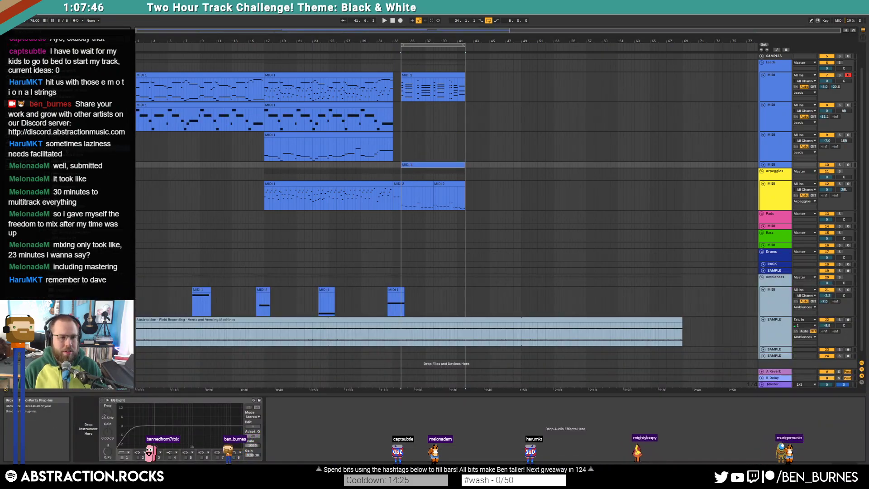
pyautogui.moveTo(91, 167); pyautogui.dragTo(93, 428)
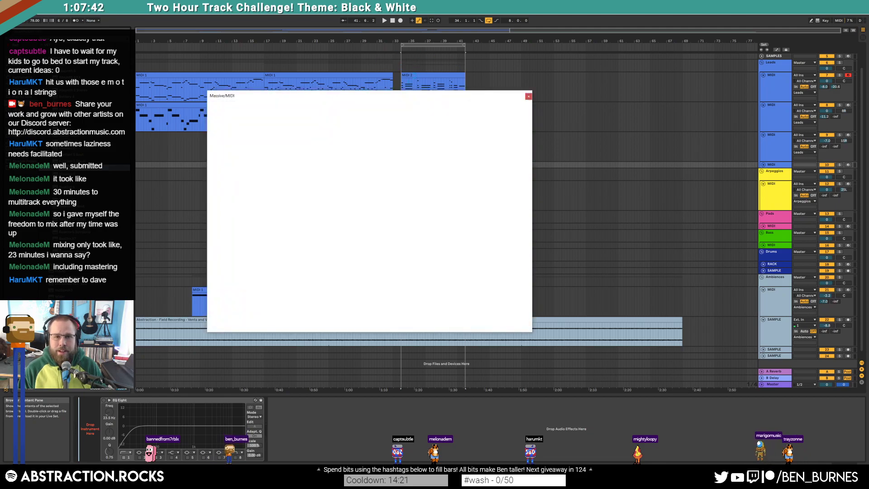
pyautogui.moveTo(352, 95); pyautogui.dragTo(585, 173)
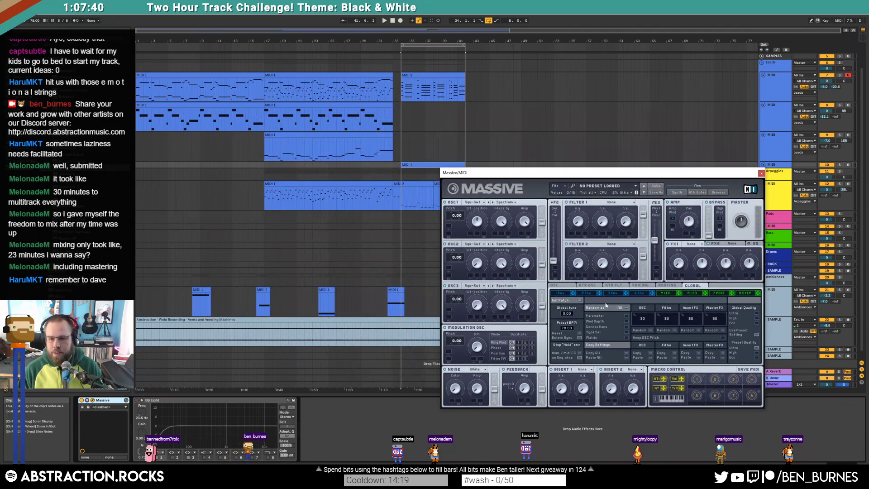
# Raise Massive's unison voice count with Pitch Cutoff spread enabled, and shorten the attack of envelope 4
pyautogui.click(639, 286)
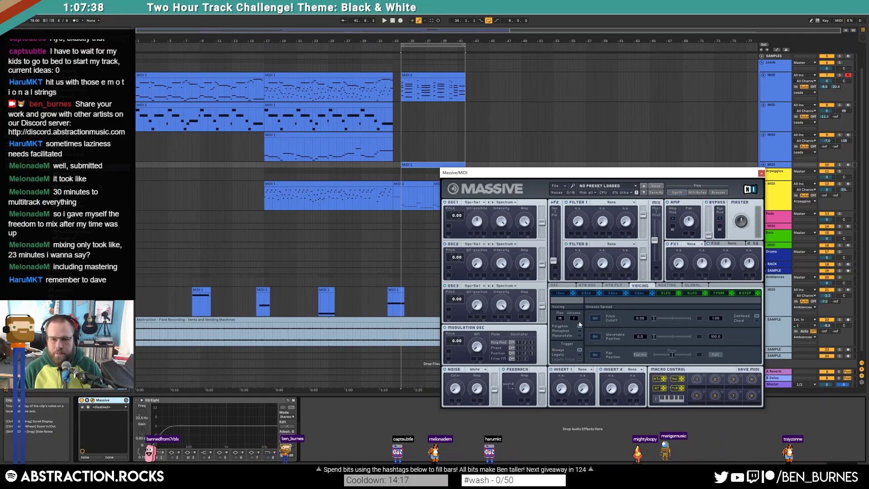
pyautogui.click(595, 318)
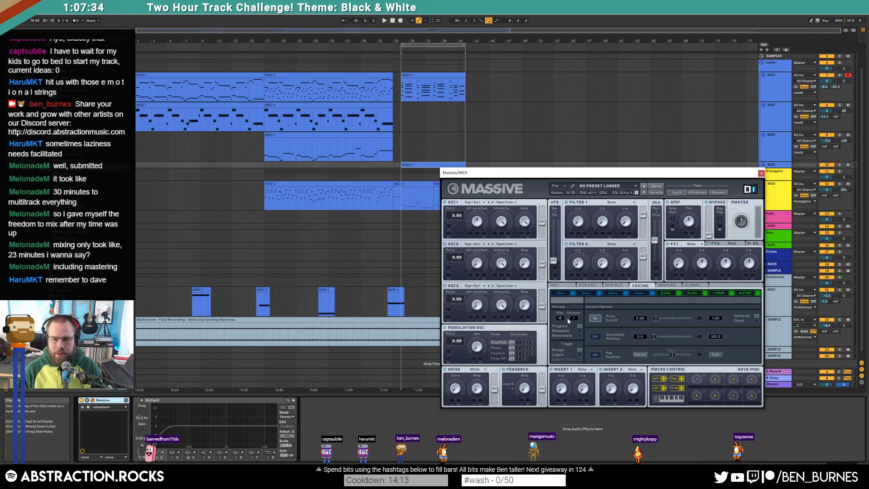
pyautogui.moveTo(572, 318); pyautogui.dragTo(572, 316)
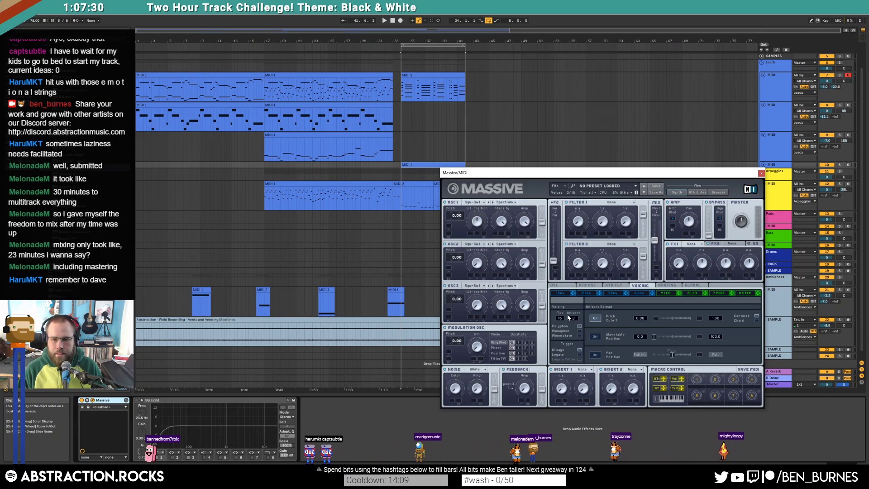
pyautogui.click(638, 293)
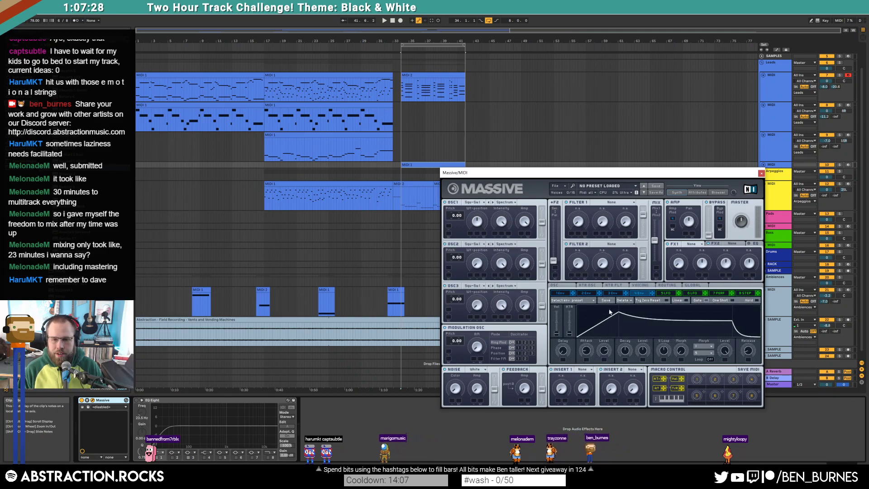
pyautogui.moveTo(609, 311); pyautogui.dragTo(597, 311)
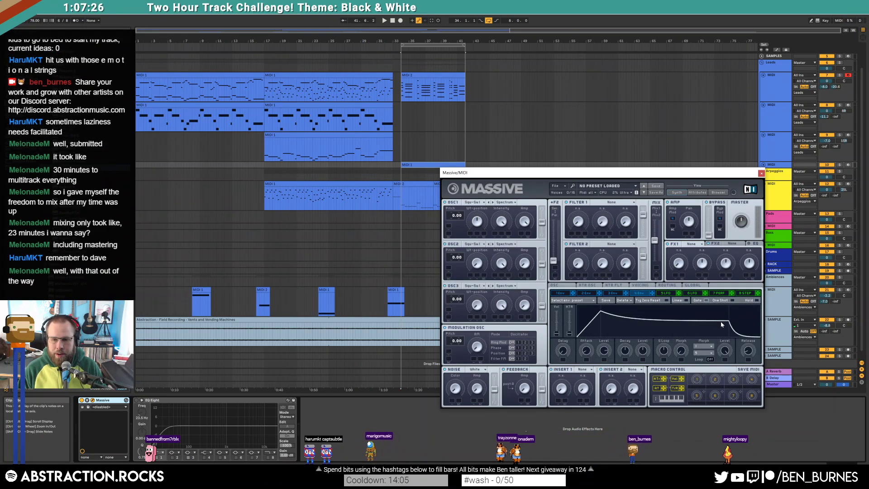
# Set Filter 1 to Lowpass 4, route oscillator 1 fully into it, and raise the filter routing fader
pyautogui.click(611, 202)
pyautogui.click(604, 213)
pyautogui.moveTo(542, 224); pyautogui.dragTo(542, 209)
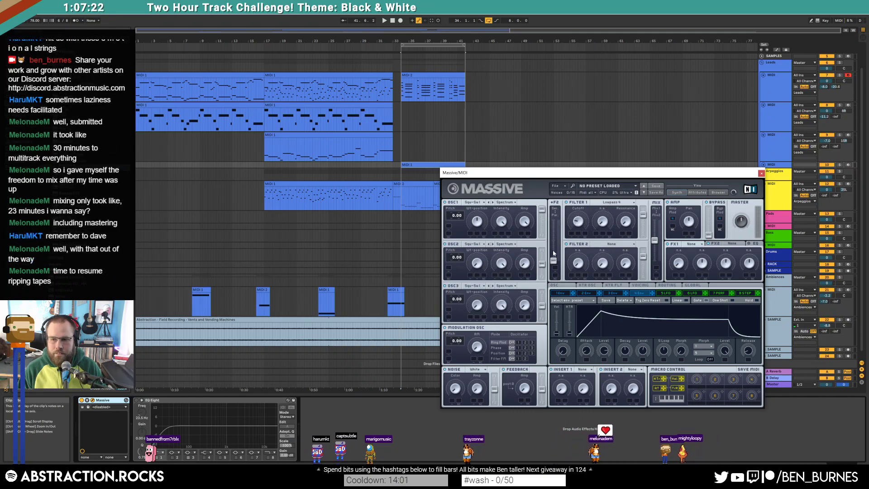
pyautogui.moveTo(554, 261); pyautogui.dragTo(572, 216)
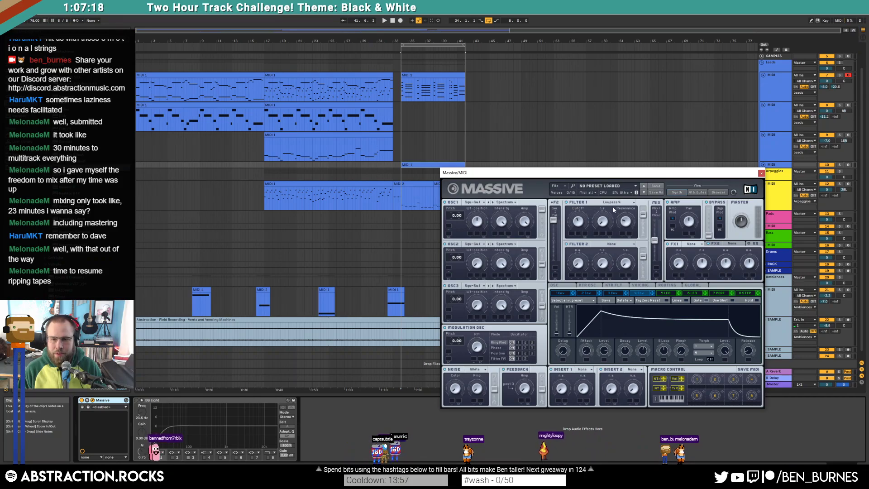
# Unfold the Massive lead track and set its volume to about -4 dB while playing the section
pyautogui.click(763, 165)
pyautogui.moveTo(827, 171); pyautogui.dragTo(828, 172)
pyautogui.moveTo(739, 171); pyautogui.dragTo(770, 160)
pyautogui.press('space')
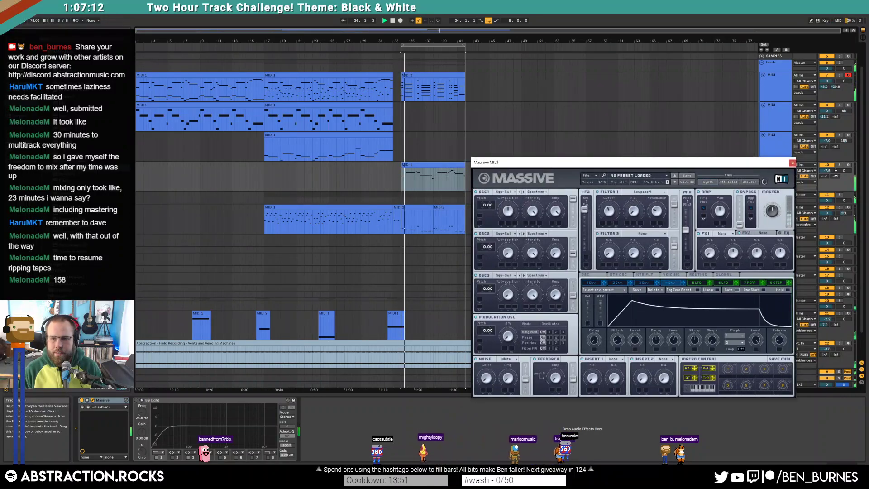
pyautogui.moveTo(830, 171); pyautogui.dragTo(830, 168)
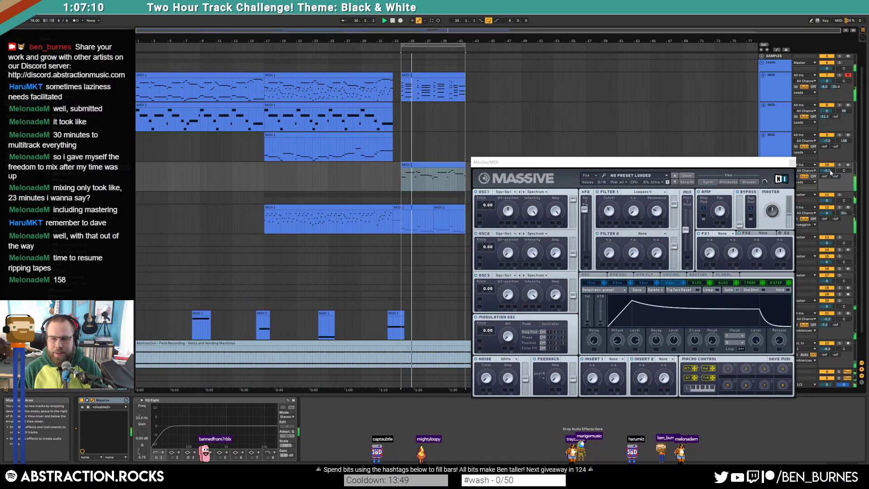
# Add Reverb as Massive's FX1 effect and close the synth window
pyautogui.click(727, 233)
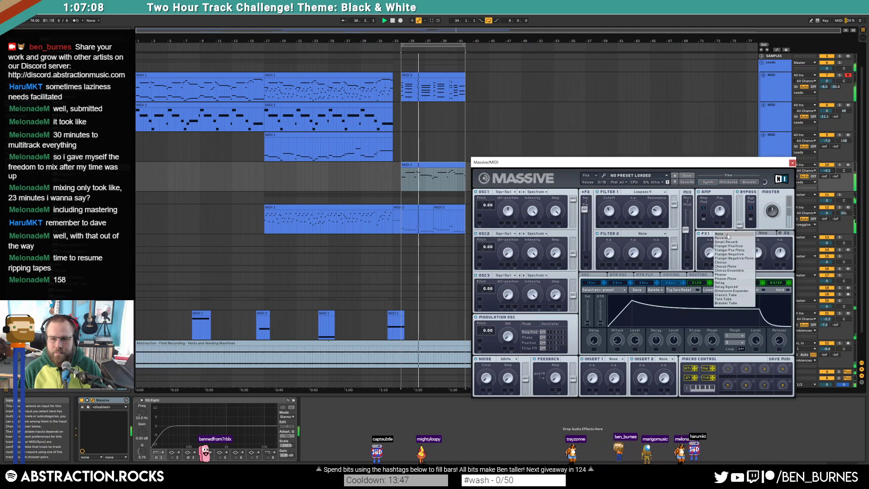
pyautogui.click(727, 238)
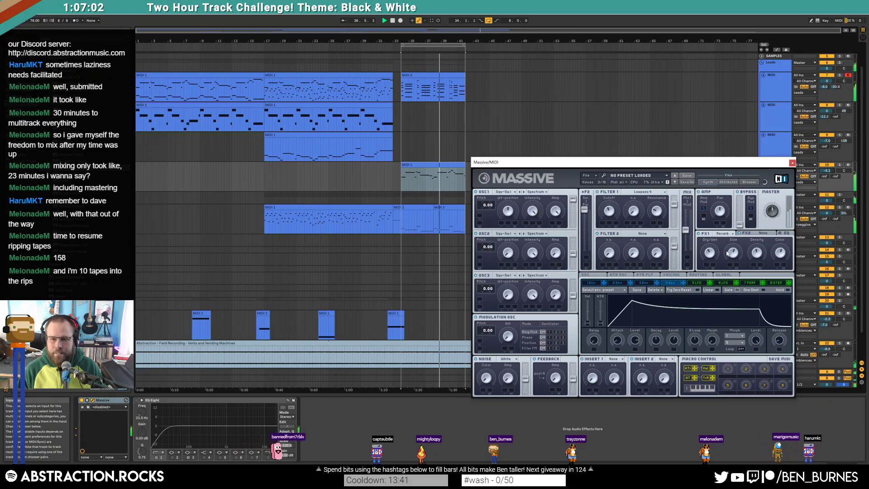
pyautogui.click(792, 162)
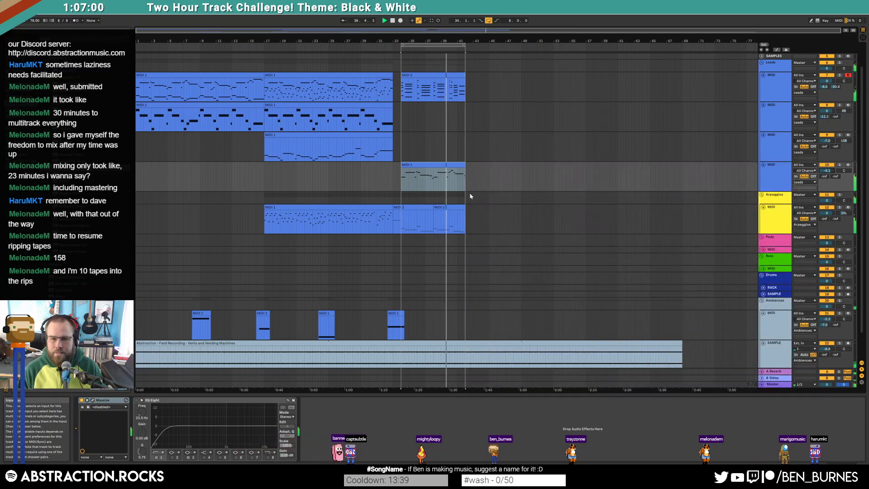
# Extend the melody's highest note in bar 7 to bar 8 and remove the short note beneath it at 7.4
pyautogui.doubleClick(457, 165)
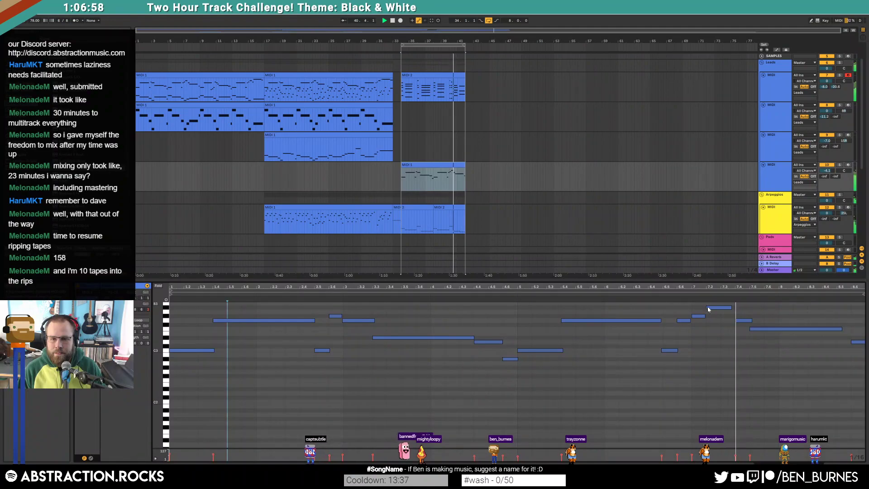
pyautogui.scroll(2, 724, 316)
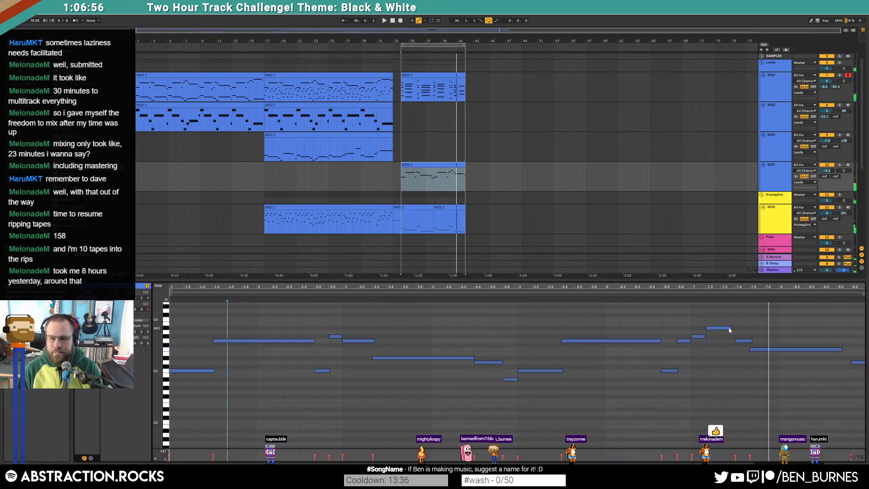
pyautogui.moveTo(730, 327); pyautogui.dragTo(765, 330)
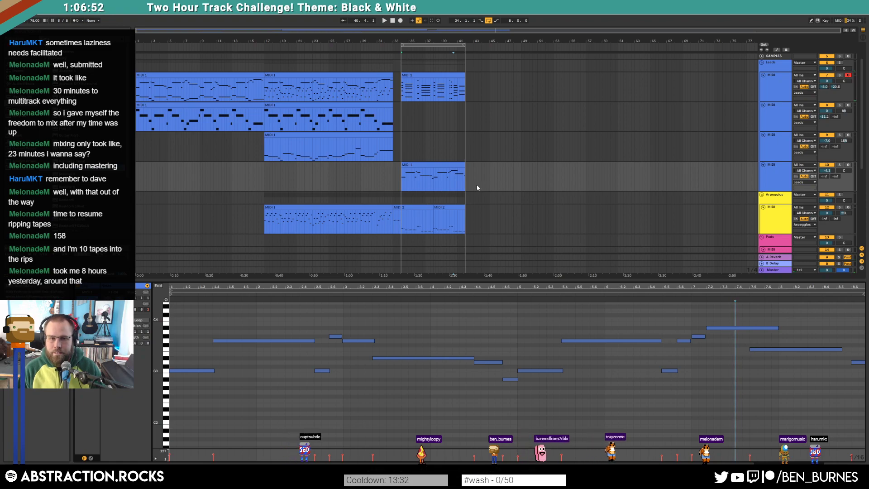
# Delete the short C3 note at the end of bar 6 and move the rising three-note run to start at bar 7
pyautogui.keyDown('ctrl'); pyautogui.scroll(5, 452, 165); pyautogui.keyUp('ctrl')
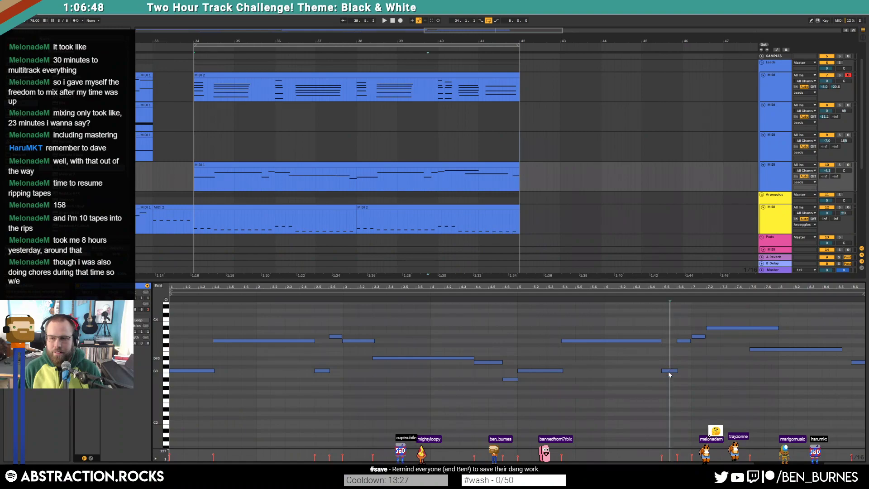
pyautogui.moveTo(681, 319); pyautogui.dragTo(720, 351)
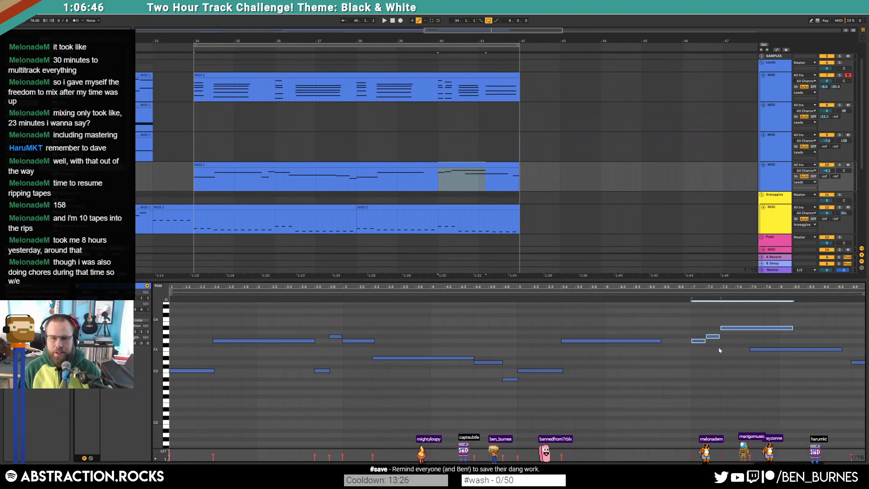
# Move the melody's highest note later to about 7.4, shorten it, and make the following long note start at 8.2
pyautogui.press('Right')
pyautogui.press('Right')
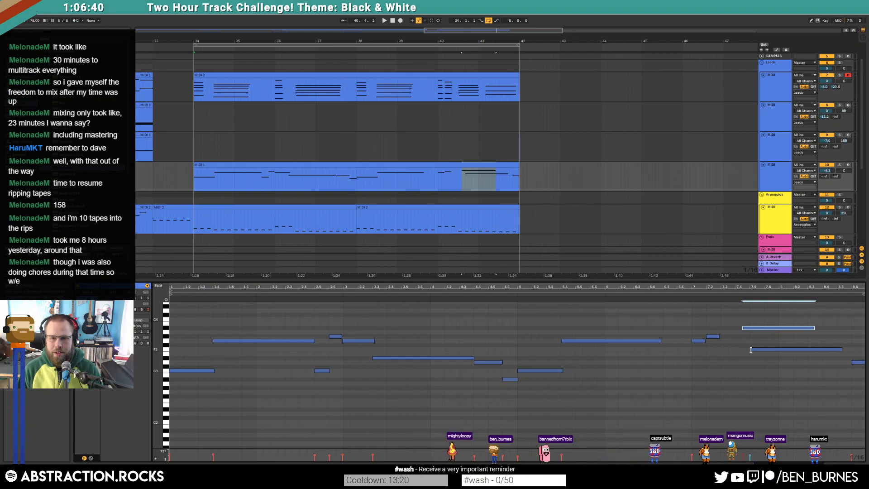
pyautogui.moveTo(750, 349); pyautogui.dragTo(793, 350)
pyautogui.click(790, 328)
pyautogui.hotkey('shift', 'Left')
pyautogui.hotkey('shift', 'Left')
pyautogui.hotkey('shift', 'Left')
pyautogui.hotkey('shift', 'Left')
# Extend the final long note toward the end of bar 8 and delete the short note beneath its end
pyautogui.moveTo(842, 350); pyautogui.dragTo(858, 350)
pyautogui.click(858, 362)
pyautogui.press('Delete')
pyautogui.click(844, 360)
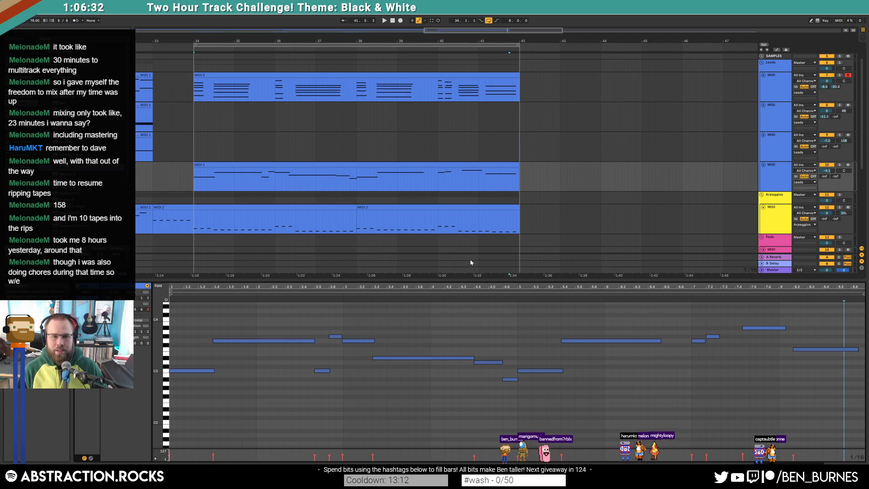
# Play the section and examine Massive's oscillator, global and voicing settings for the lead, then close the synth window
pyautogui.press('space')
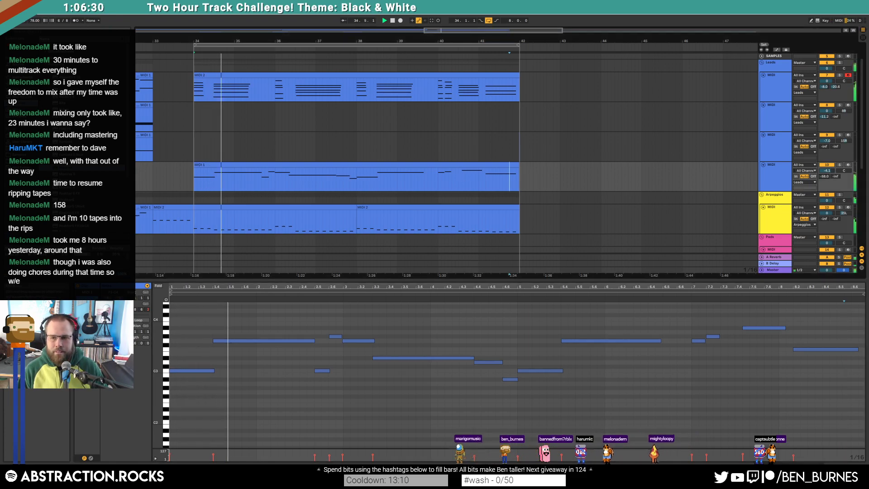
pyautogui.hotkey('shift', 'Tab')
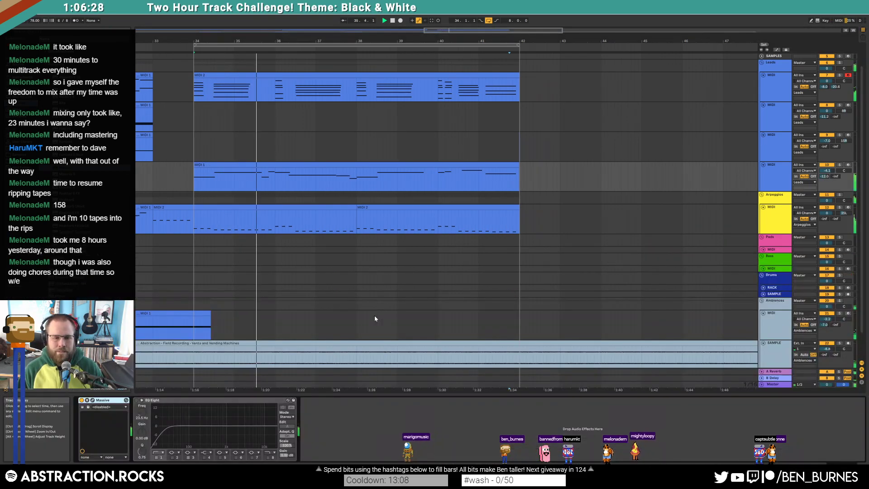
pyautogui.click(94, 400)
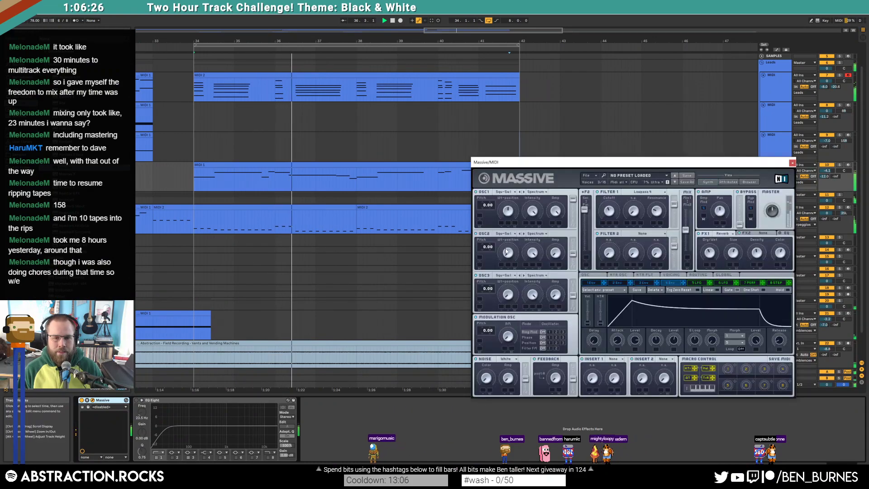
pyautogui.moveTo(563, 169); pyautogui.dragTo(528, 182)
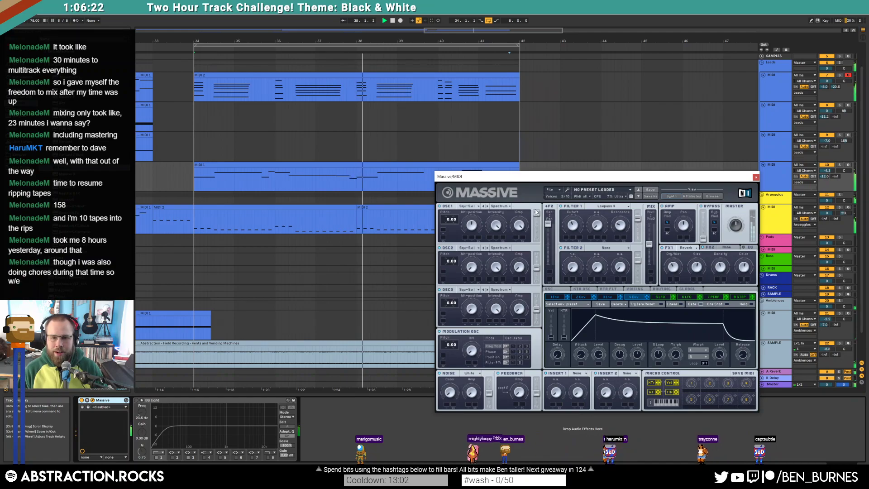
pyautogui.click(555, 292)
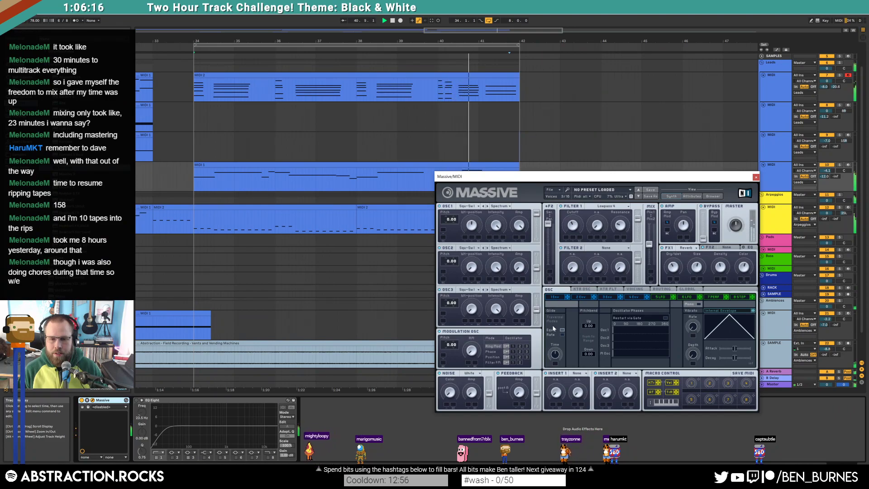
pyautogui.moveTo(537, 177); pyautogui.dragTo(519, 213)
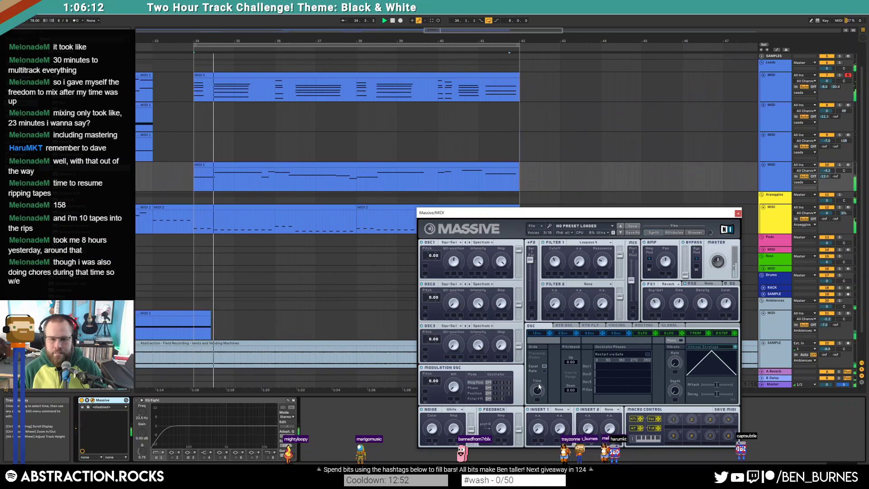
pyautogui.click(669, 325)
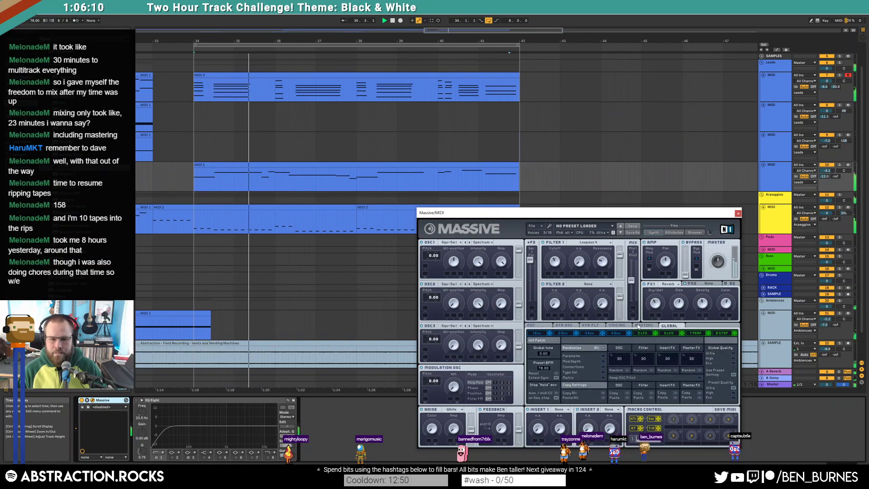
pyautogui.click(617, 325)
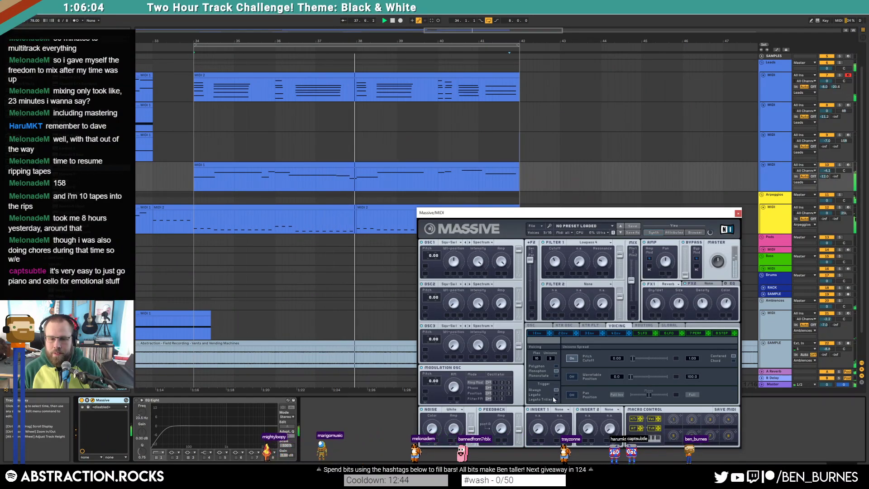
pyautogui.click(535, 325)
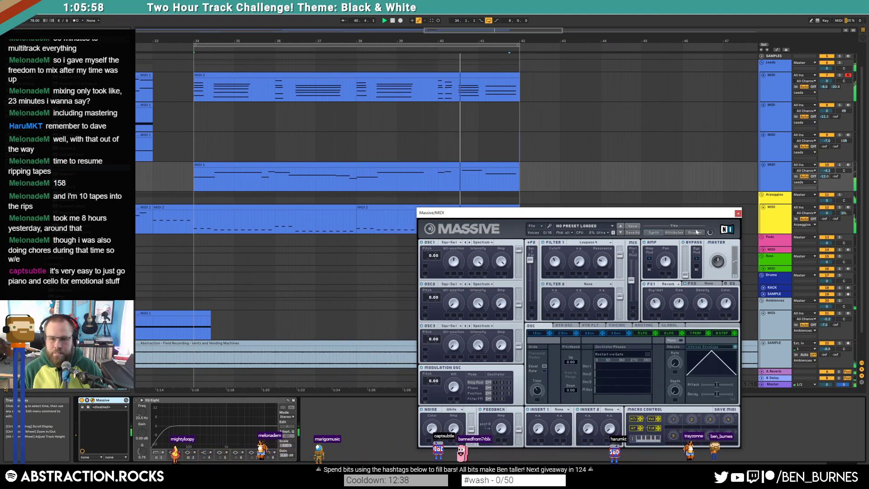
pyautogui.click(738, 213)
# Open the lead clip, nudge the highest note back to start at 7.4, and lengthen the short note at 7.2
pyautogui.doubleClick(472, 179)
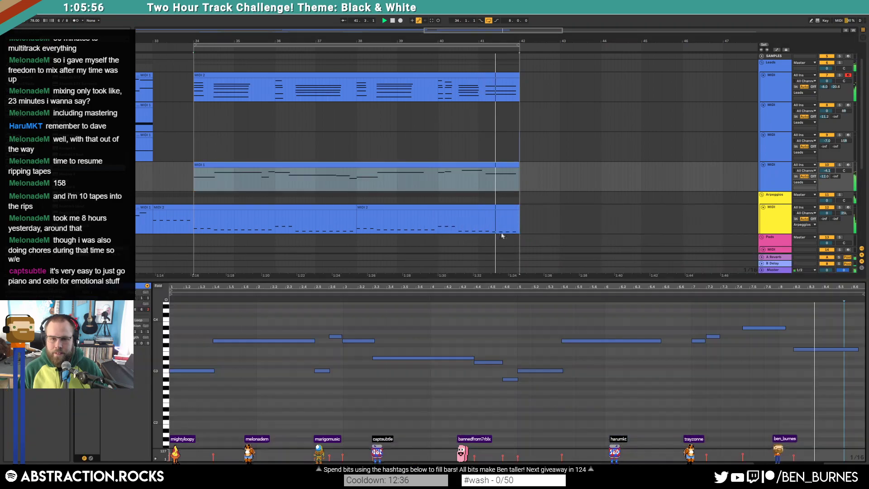
pyautogui.press('Left')
pyautogui.press('Left')
pyautogui.press('Right')
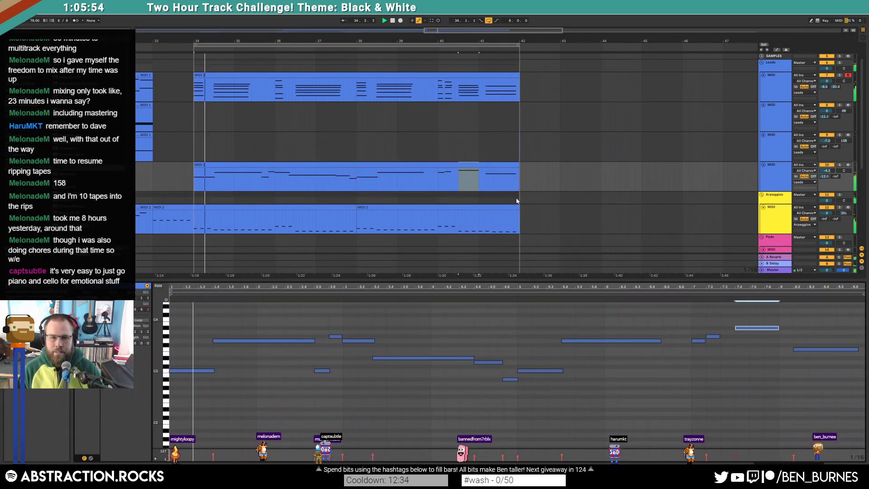
pyautogui.scroll(5, 465, 158)
pyautogui.click(714, 336)
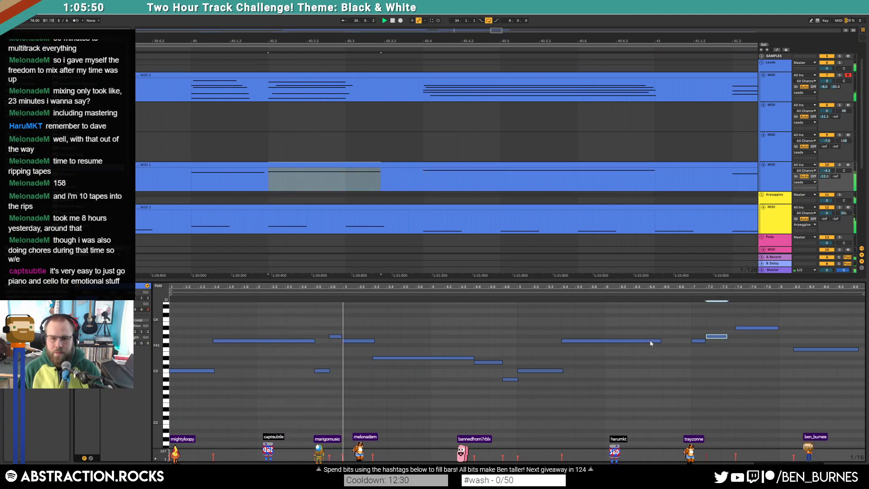
# Add short connecting notes on F3 at 6.6 and G3 at bar 8, extend the long bar 5 note and trim the 4.4 note
pyautogui.doubleClick(681, 350)
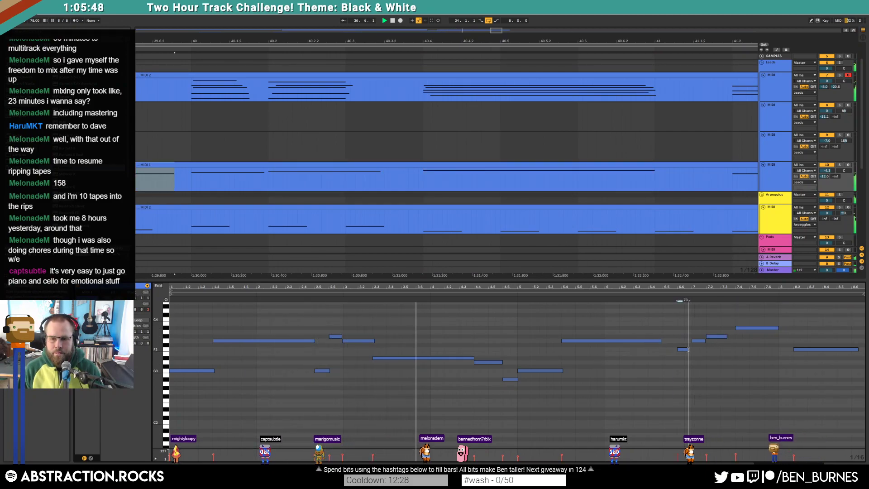
pyautogui.moveTo(661, 340); pyautogui.dragTo(668, 341)
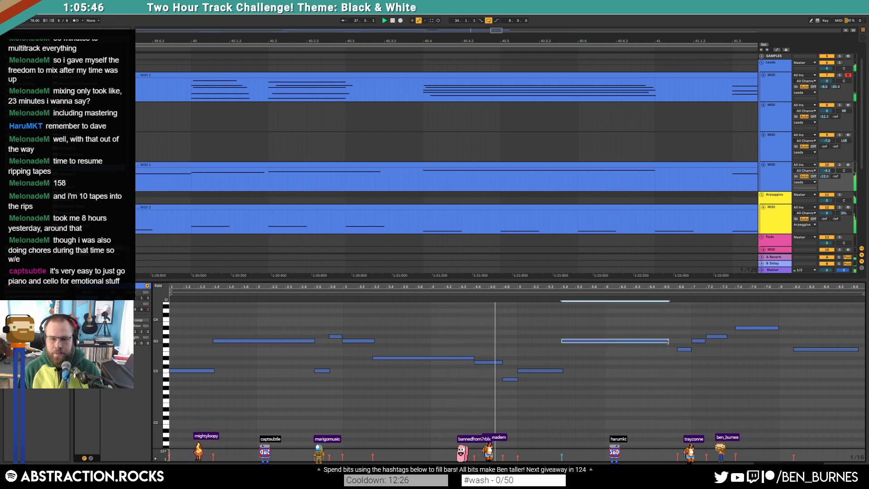
pyautogui.moveTo(501, 362); pyautogui.dragTo(498, 362)
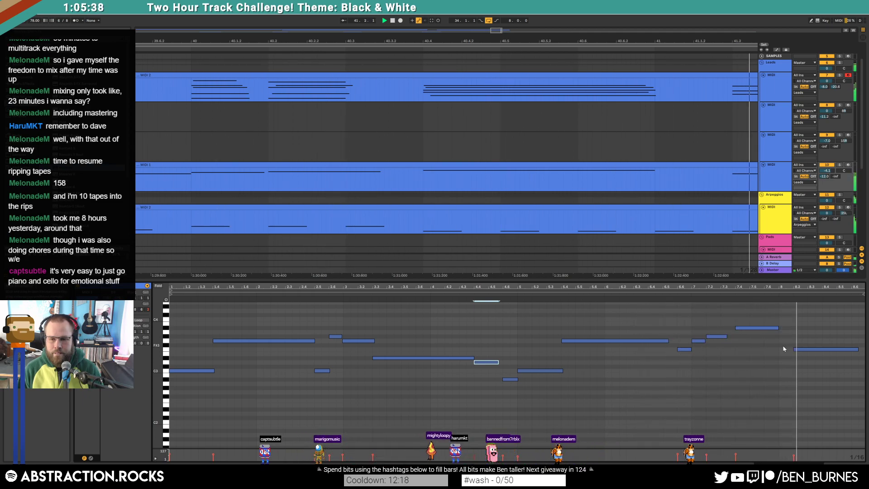
pyautogui.moveTo(778, 328); pyautogui.dragTo(782, 330)
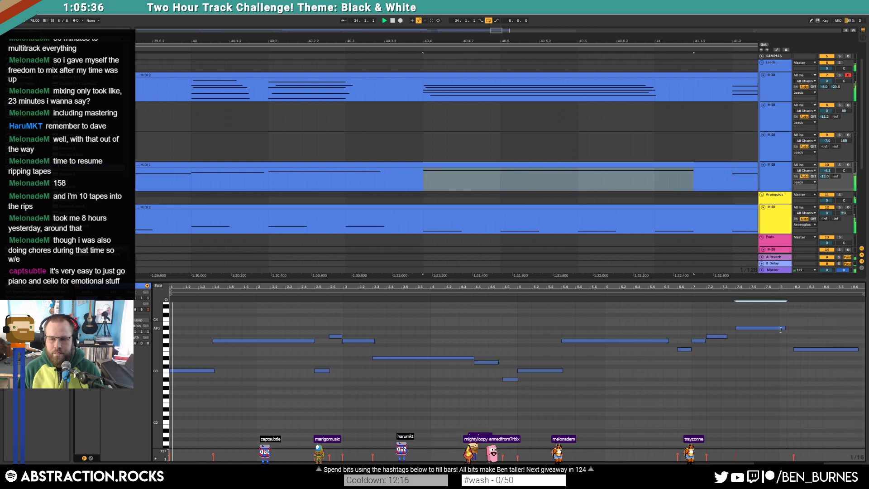
pyautogui.click(760, 297)
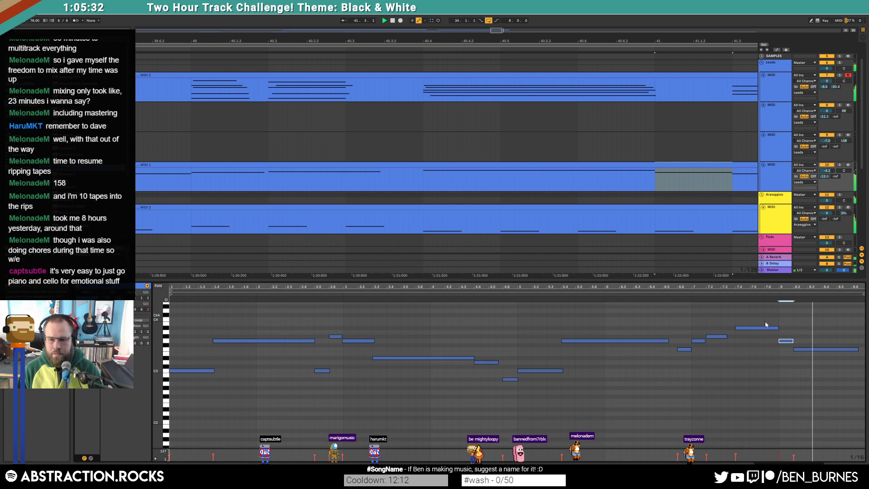
# Stop playback and unfold the MIDI track in the Bass group
pyautogui.hotkey('shift', 'Tab')
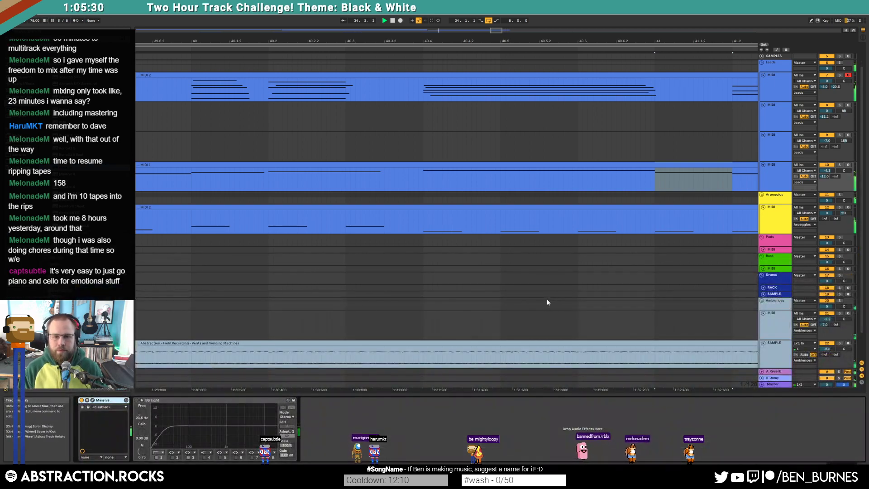
pyautogui.press('space')
pyautogui.press('w')
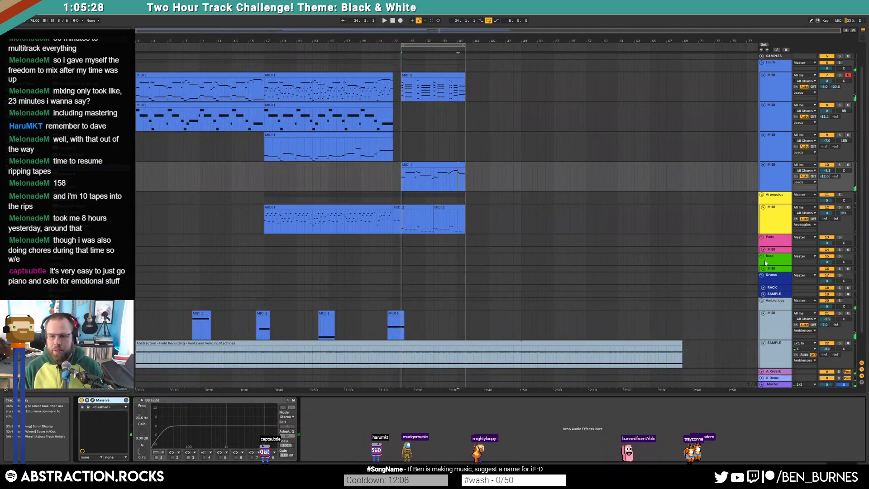
pyautogui.click(764, 268)
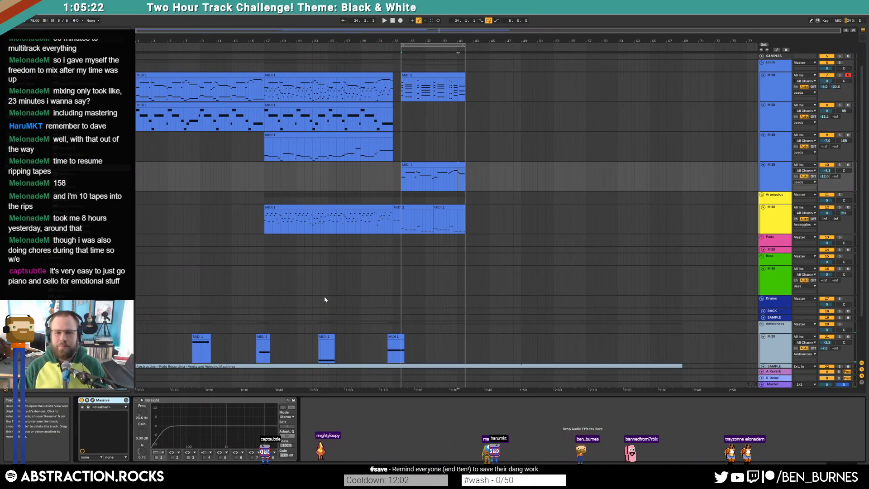
# Copy the last two arpeggio clips to the Bass MIDI track and trim the start of the copy to bar 34
pyautogui.click(421, 207)
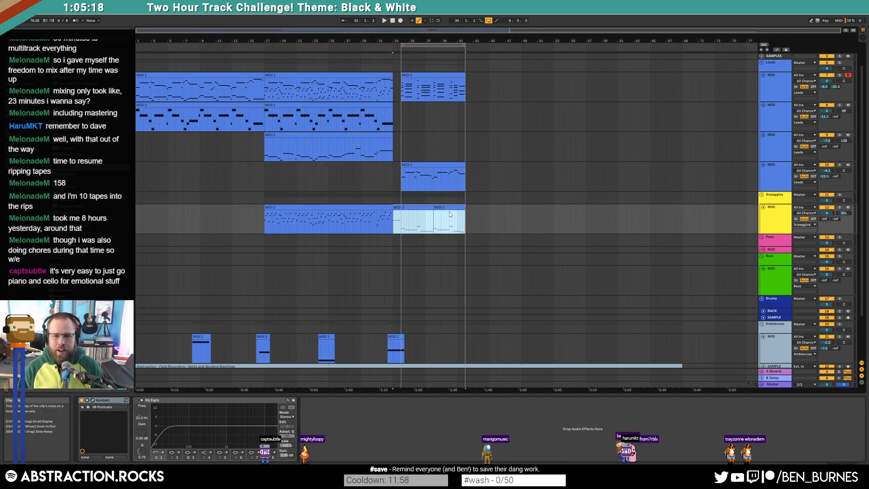
pyautogui.click(449, 212)
pyautogui.click(450, 208)
pyautogui.keyDown('shift'); pyautogui.click(413, 208); pyautogui.keyUp('shift')
pyautogui.moveTo(450, 207); pyautogui.dragTo(451, 274)
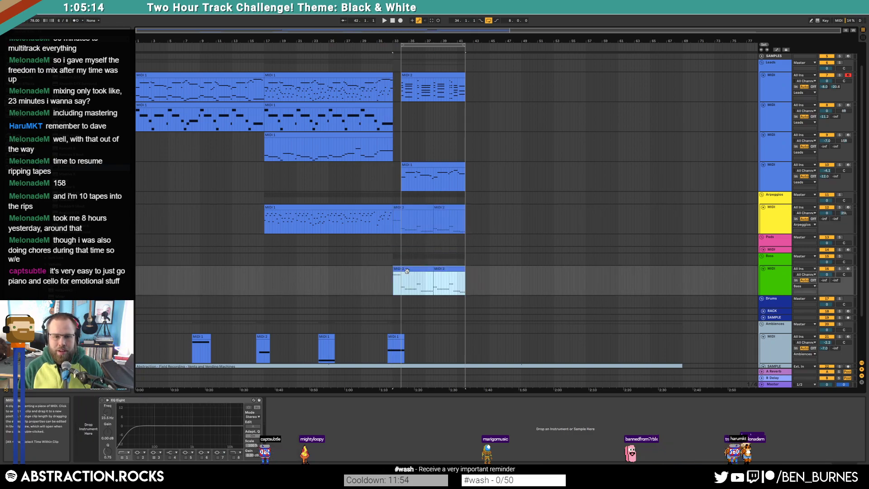
pyautogui.moveTo(398, 270); pyautogui.dragTo(399, 272)
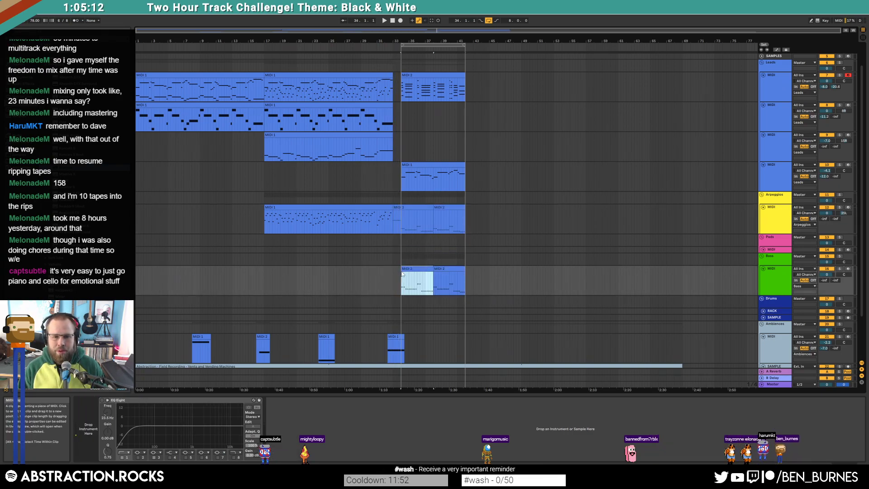
# Turn on looping for the first bass clip and extend it over the second one to bar 42
pyautogui.doubleClick(422, 270)
pyautogui.click(421, 228)
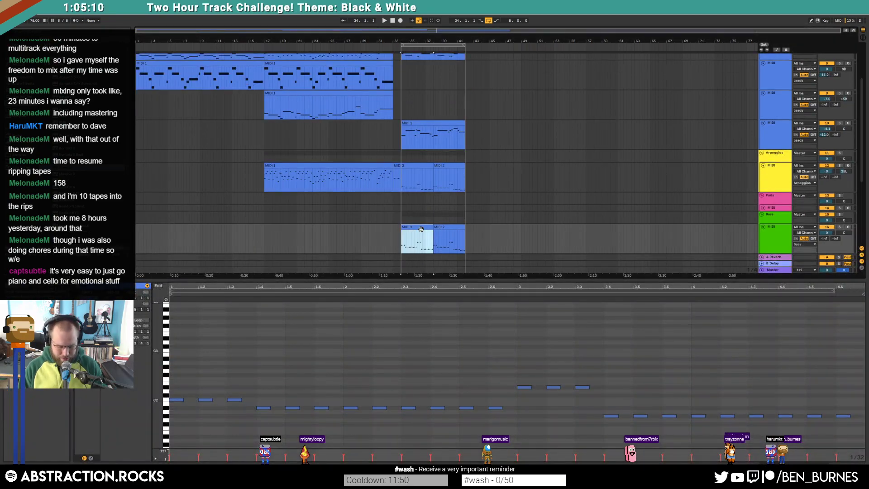
pyautogui.click(136, 320)
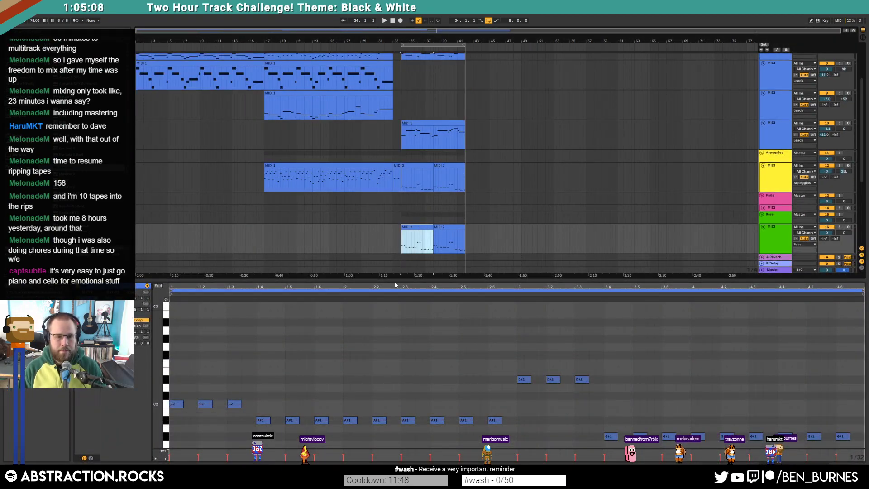
pyautogui.moveTo(433, 228); pyautogui.dragTo(465, 230)
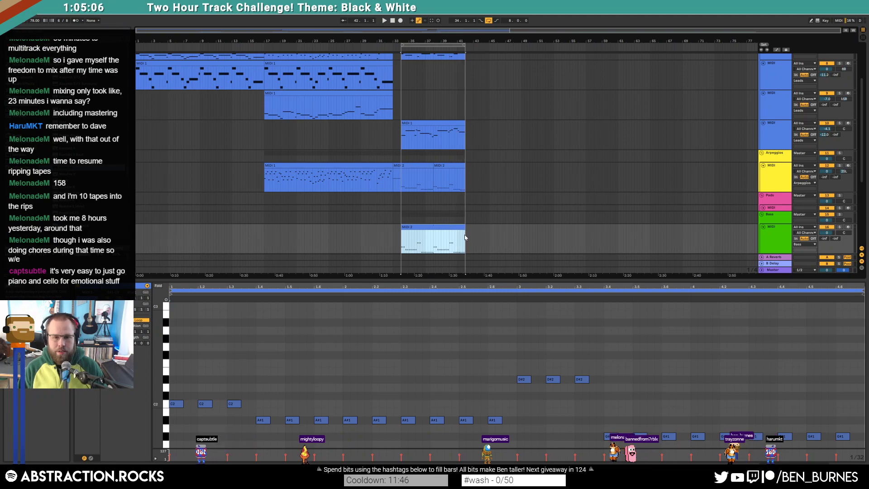
# Load Analog on the Bass MIDI track and lower its first filter's cutoff frequency
pyautogui.click(468, 236)
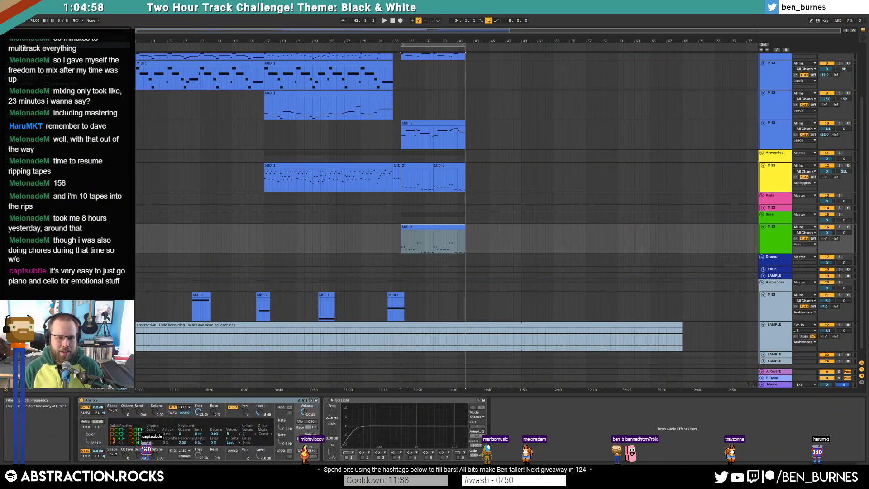
pyautogui.moveTo(198, 412); pyautogui.dragTo(198, 434)
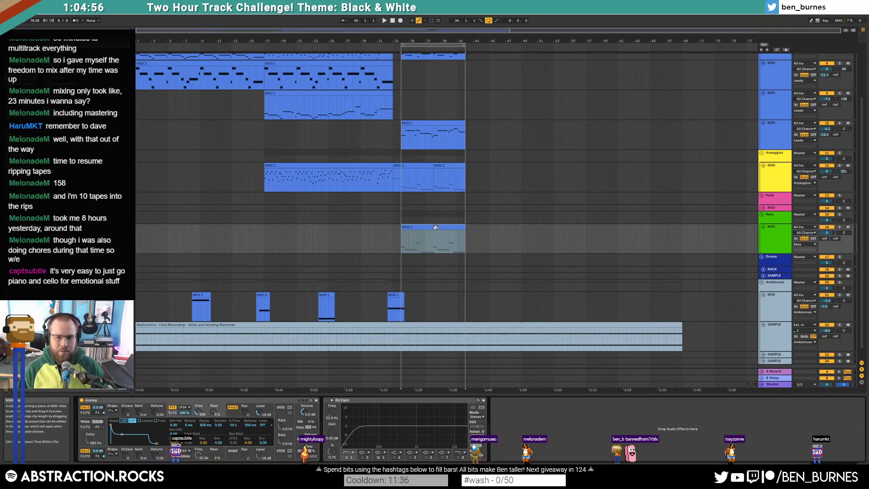
# Transpose all notes in the bass clip down one octave and play the section
pyautogui.doubleClick(435, 227)
pyautogui.press('space')
pyautogui.hotkey('ctrl', 'a')
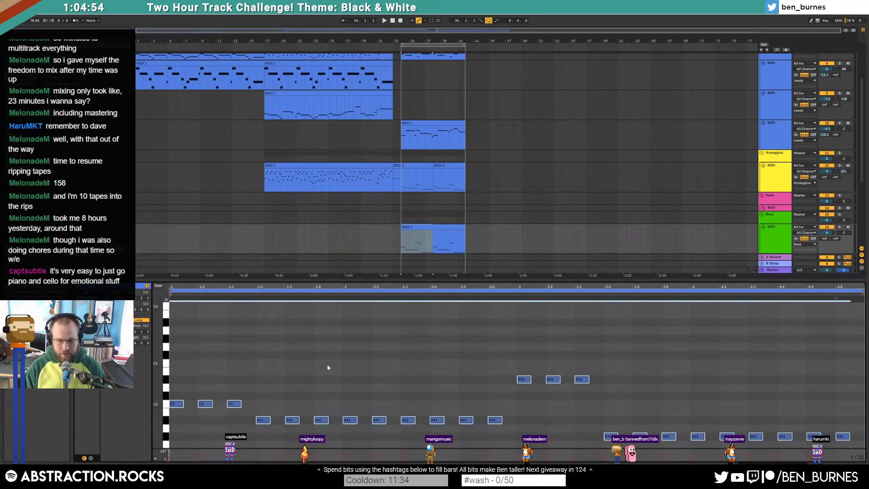
pyautogui.hotkey('shift', 'Down')
pyautogui.press('space')
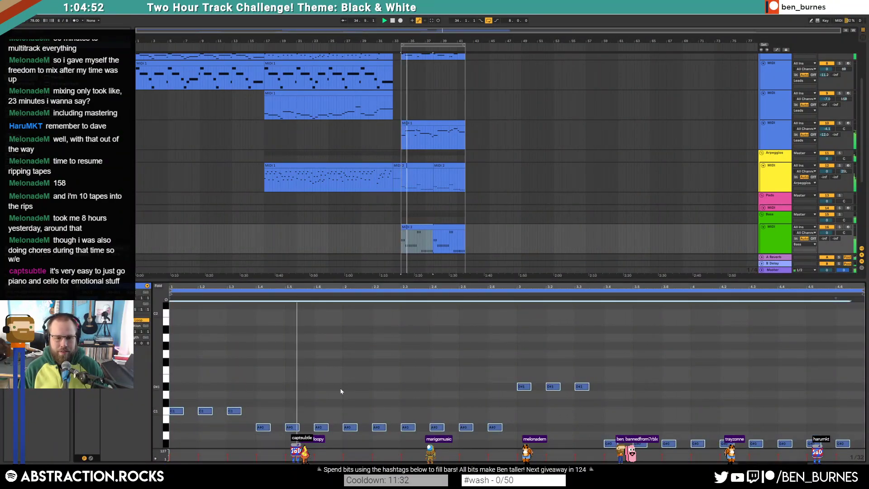
pyautogui.scroll(-2, 435, 365)
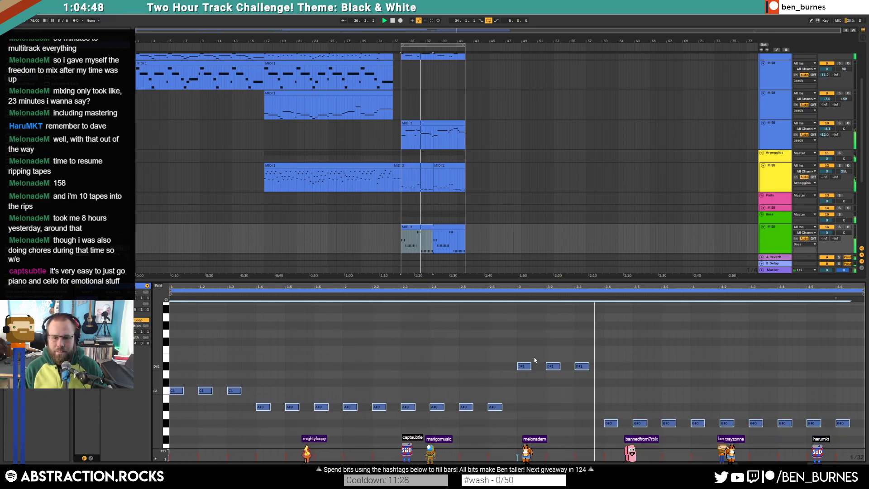
# Lower the three D#1 bass notes at the start of bar 3 to C1
pyautogui.moveTo(520, 346); pyautogui.dragTo(618, 398)
pyautogui.press('Down')
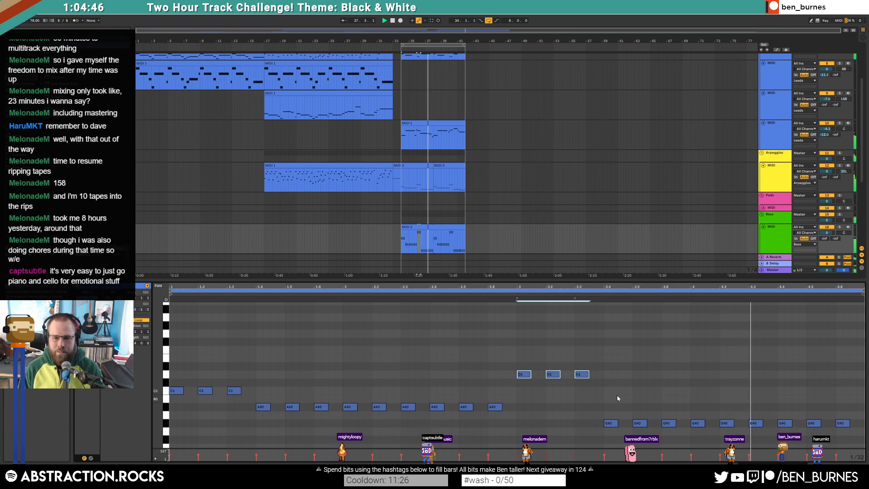
pyautogui.press('Down')
pyautogui.press('Down')
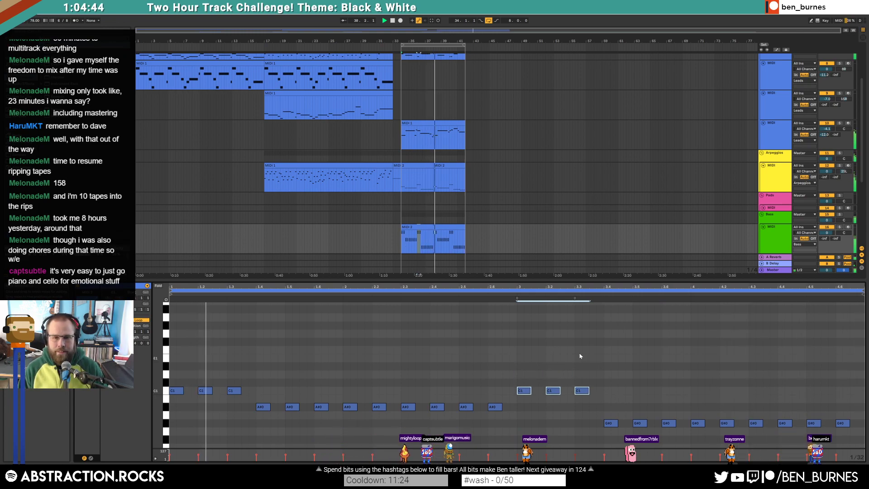
# Reshape the first filter envelope of the bass track's Analog with a lower sustain and a 1.49 s decay
pyautogui.hotkey('shift', 'Tab')
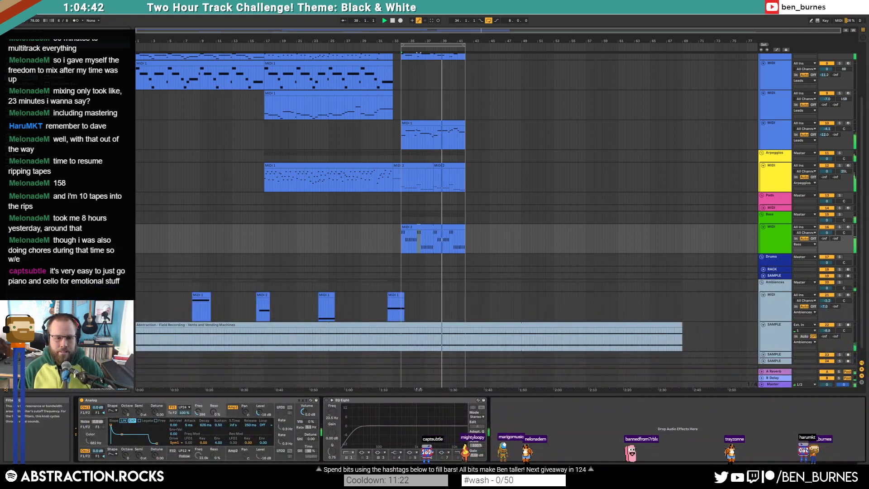
pyautogui.moveTo(124, 435); pyautogui.dragTo(126, 446)
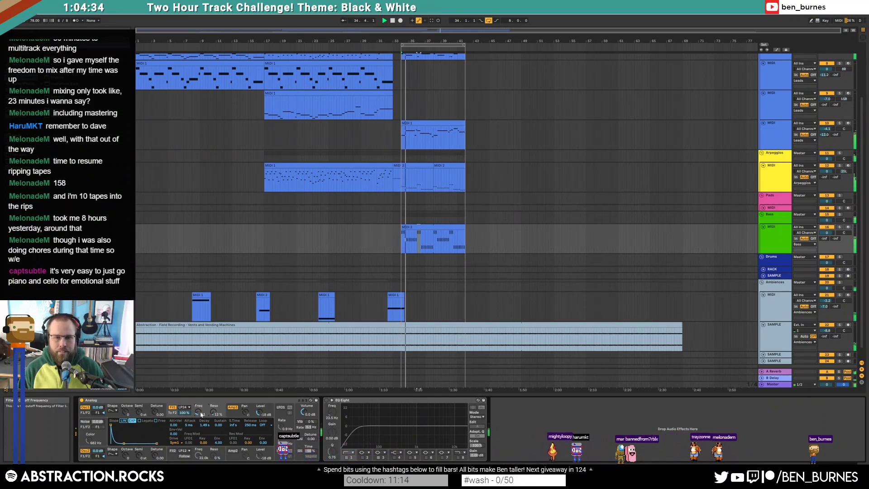
# Copy the arpeggio clip at bar 38 onto the bass track and transpose all its notes down one octave
pyautogui.moveTo(439, 165); pyautogui.dragTo(439, 240)
pyautogui.doubleClick(441, 227)
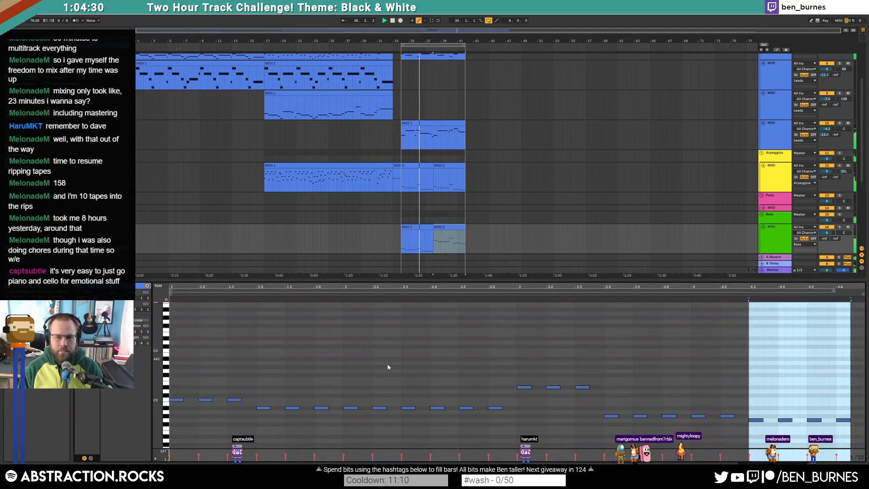
pyautogui.click(378, 413)
pyautogui.hotkey('ctrl', 'a')
pyautogui.hotkey('shift', 'Down')
pyautogui.scroll(-1, 765, 388)
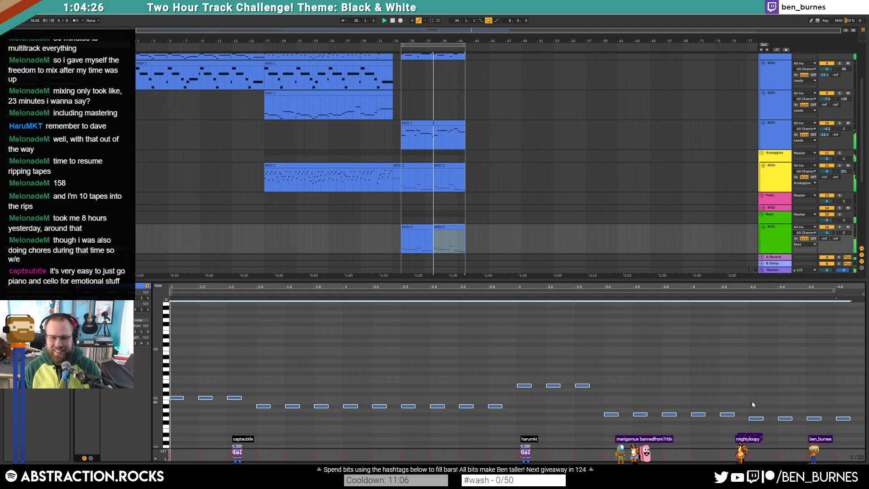
# Lower the three notes at the start of bar 3 in the second bass clip to C1
pyautogui.moveTo(515, 370); pyautogui.dragTo(591, 399)
pyautogui.press('Down')
pyautogui.press('Down')
pyautogui.press('Down')
pyautogui.press('Down')
pyautogui.press('Down')
pyautogui.press('Down')
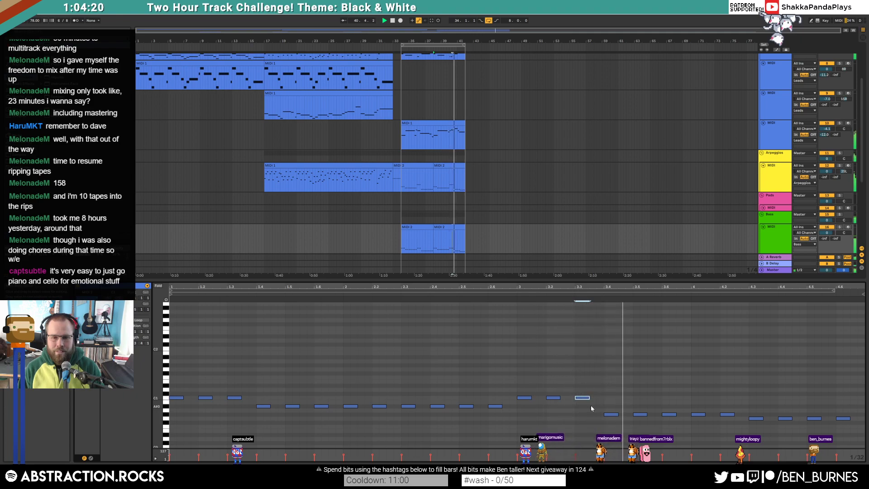
# Lower the note at 4.2 by one semitone in both the second bass clip and the second arpeggio clip
pyautogui.click(728, 419)
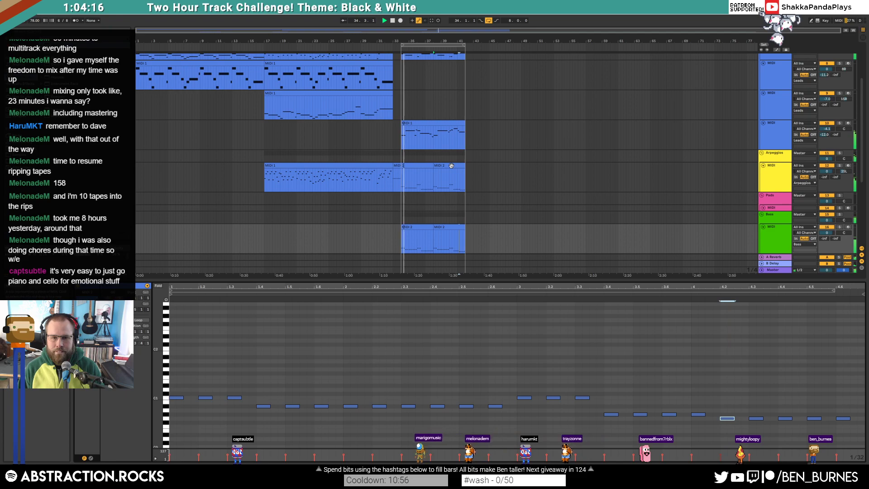
pyautogui.click(451, 166)
pyautogui.click(727, 416)
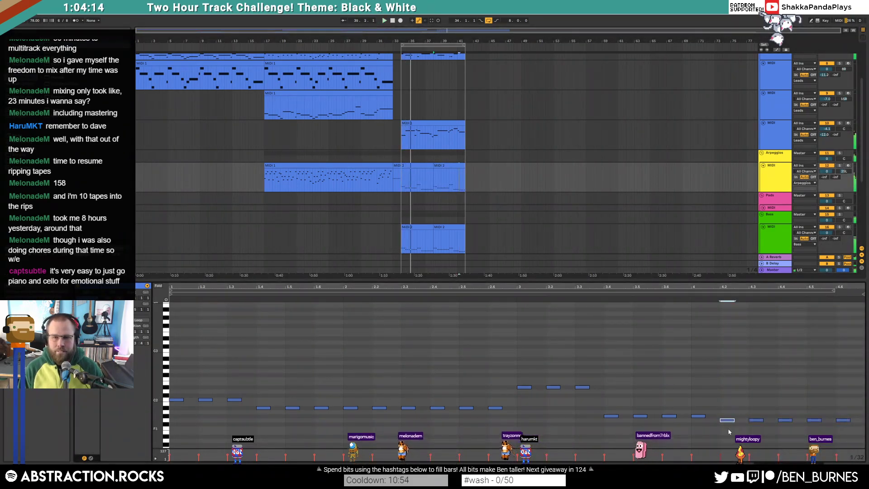
# Play the track from the beginning and pan the bar 34 lead track to 12L
pyautogui.press('space')
pyautogui.hotkey('shift', 'Tab')
pyautogui.click(398, 218)
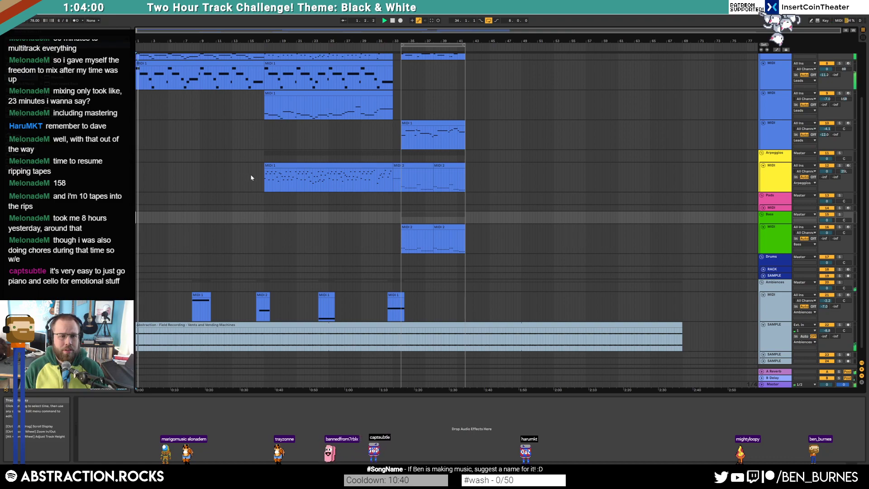
pyautogui.scroll(1, 251, 176)
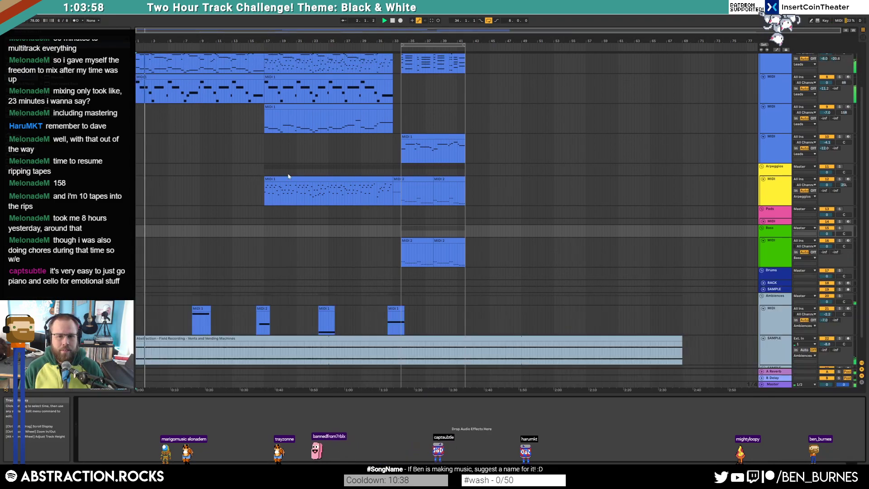
pyautogui.moveTo(843, 142); pyautogui.dragTo(843, 147)
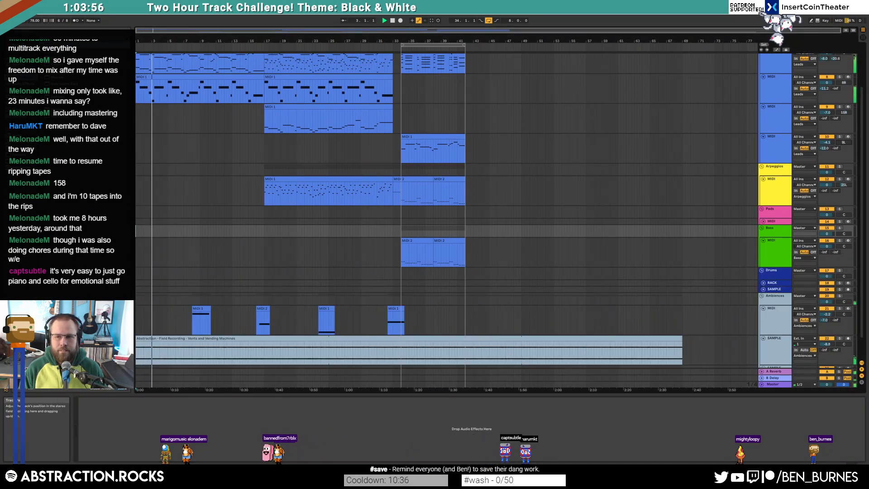
# Open the first Una Corda lead clip and examine its hold pedal envelope
pyautogui.scroll(3, 856, 77)
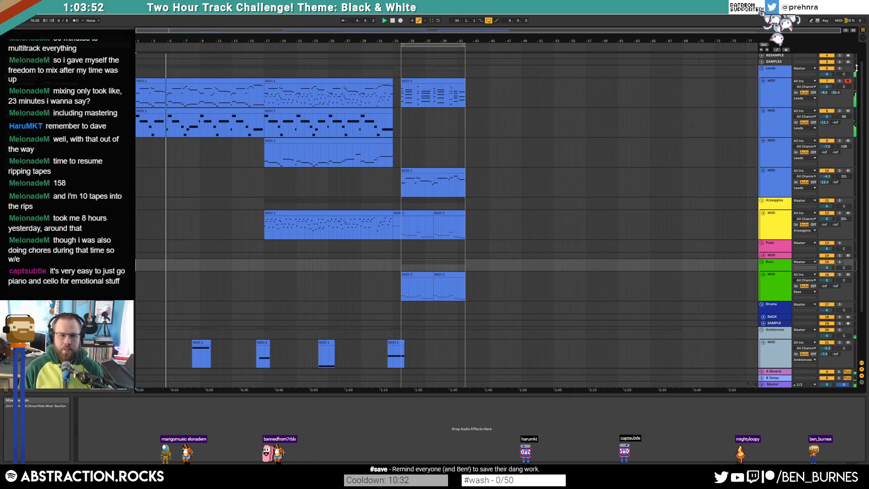
pyautogui.doubleClick(177, 81)
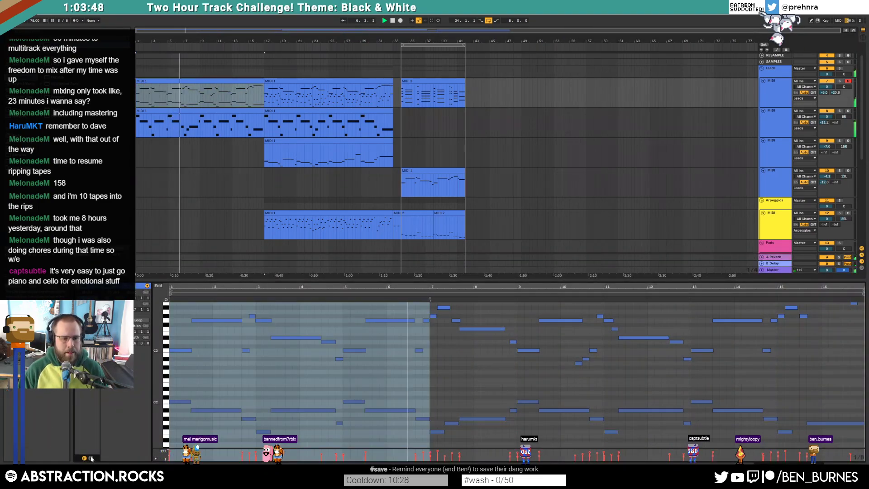
pyautogui.click(141, 454)
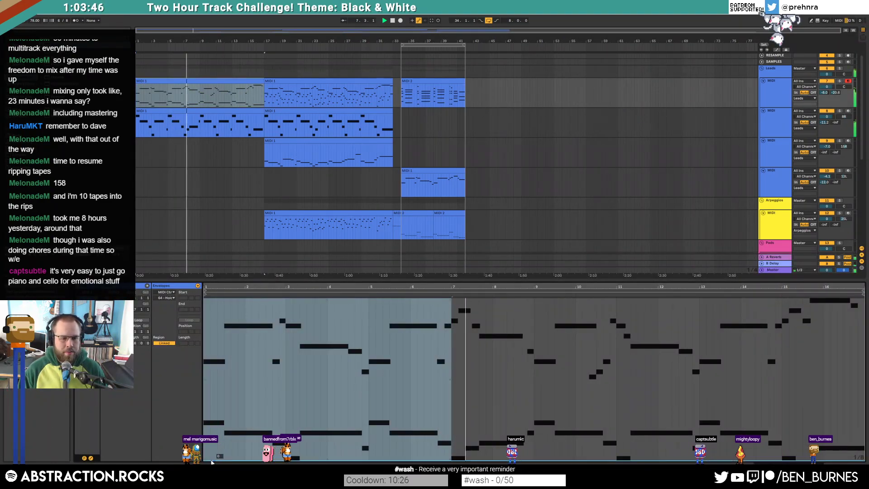
pyautogui.click(207, 460)
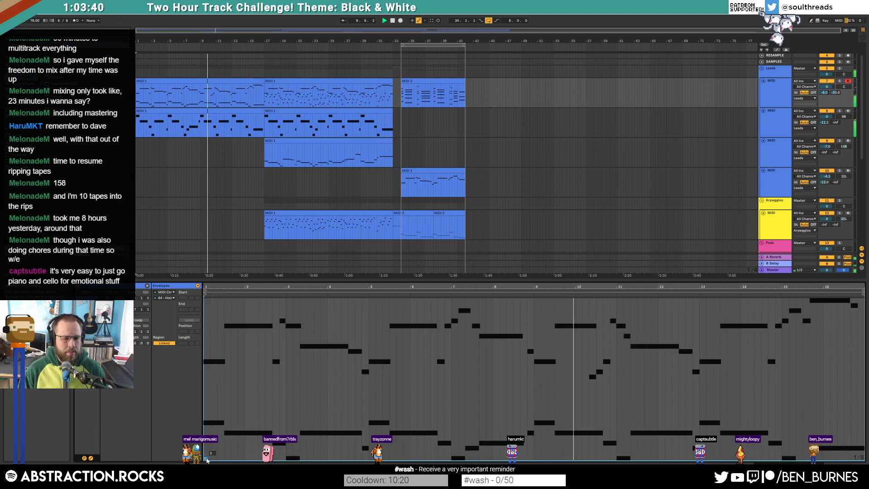
pyautogui.hotkey('shift', 'Tab')
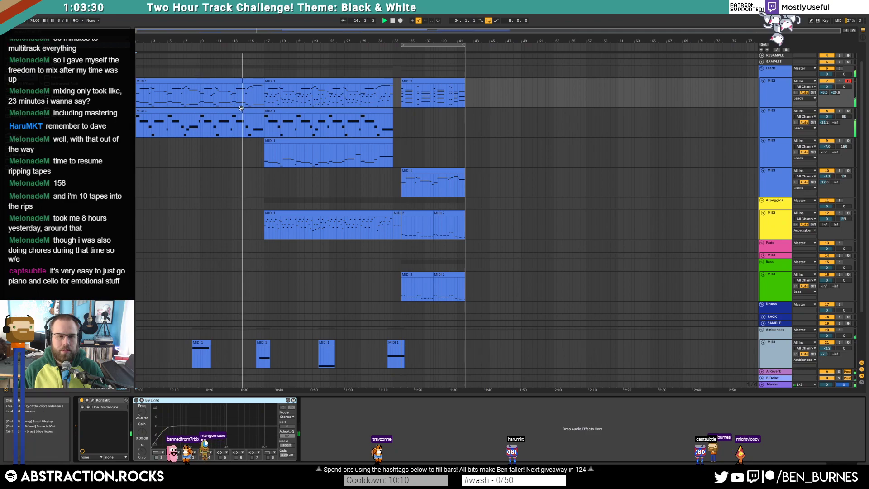
# In the first lead clip, raise the short note late in bar 15 to A#3 and shorten the note before it
pyautogui.doubleClick(203, 81)
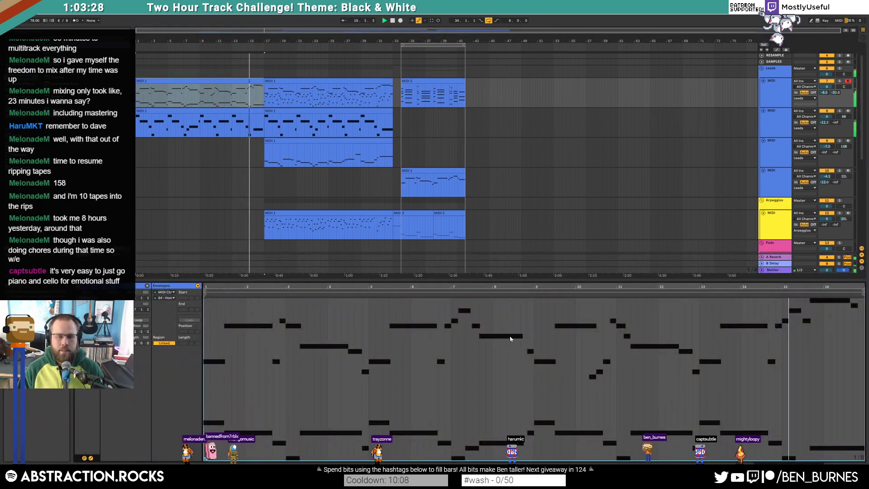
pyautogui.scroll(3, 805, 358)
pyautogui.click(804, 349)
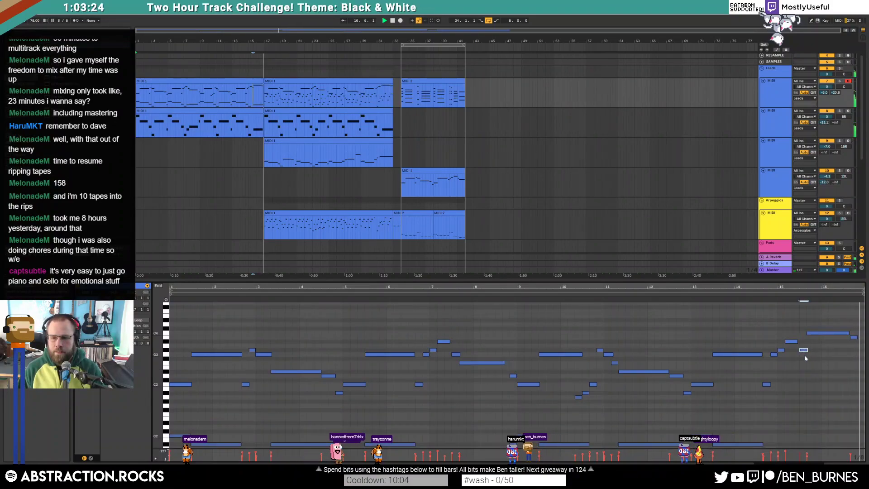
pyautogui.moveTo(800, 349); pyautogui.dragTo(797, 341)
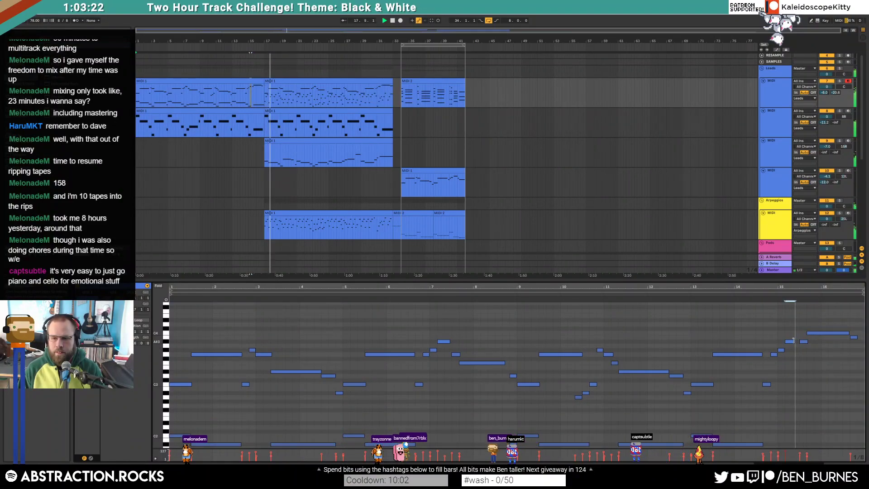
pyautogui.scroll(-3, 795, 407)
pyautogui.scroll(2, 795, 360)
pyautogui.scroll(1, 794, 360)
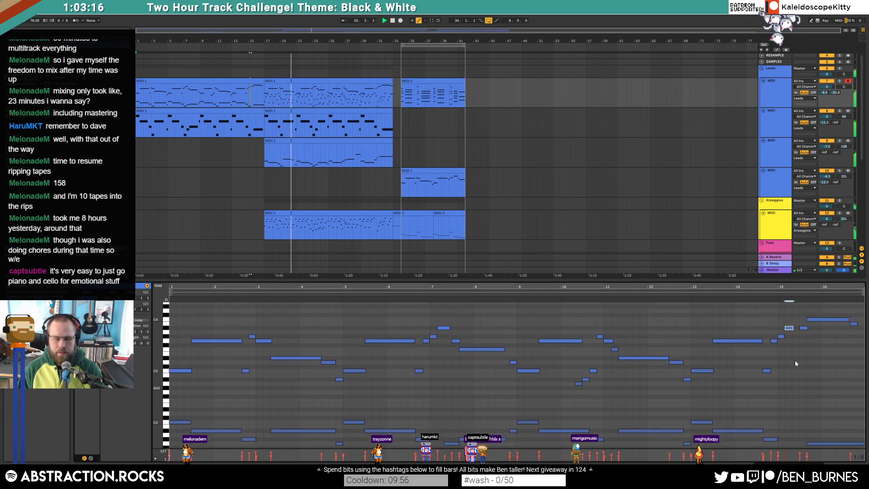
# Move EQ Eight ahead of Delay in the device chain of the ambience MIDI track
pyautogui.hotkey('shift', 'Tab')
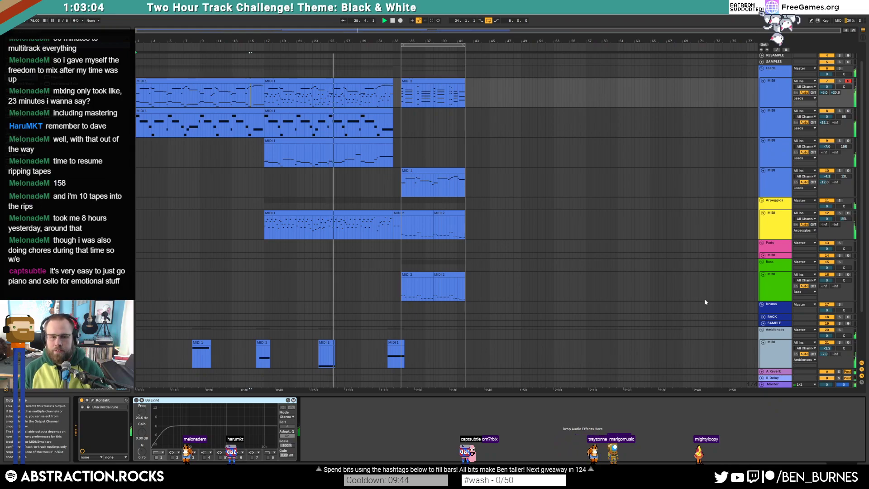
pyautogui.click(784, 349)
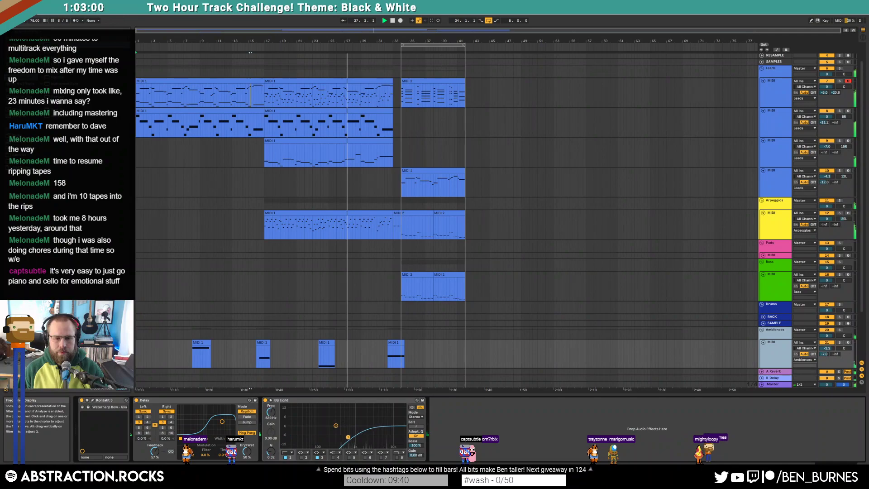
pyautogui.moveTo(347, 403); pyautogui.dragTo(150, 403)
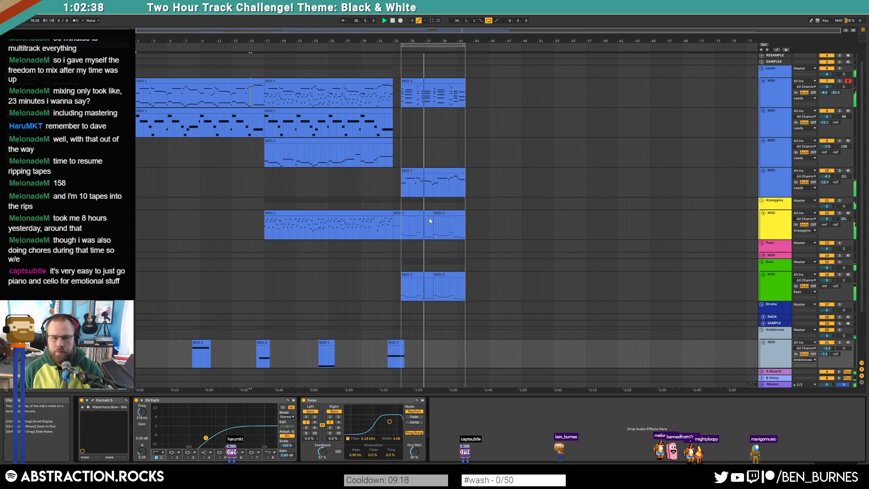
# In the bar 34 Una Corda clip, raise the G#2 note of the long bar 3 chord by one octave
pyautogui.click(426, 81)
pyautogui.doubleClick(426, 81)
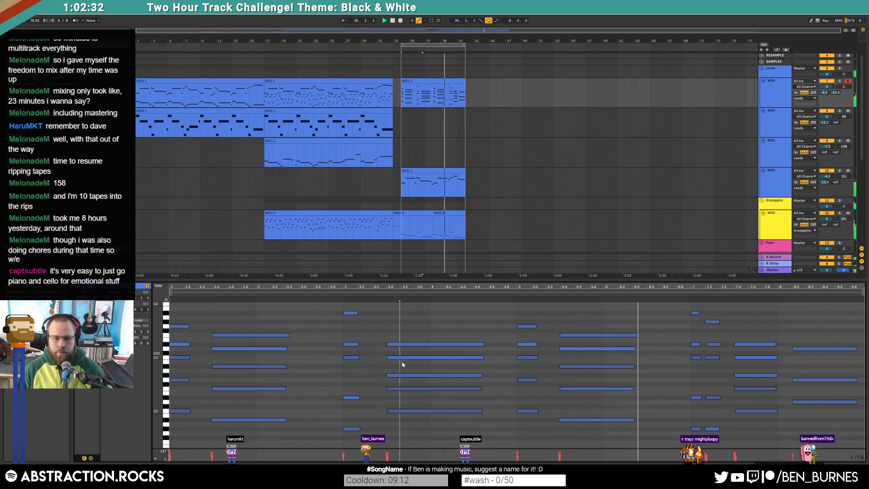
pyautogui.click(405, 375)
pyautogui.hotkey('shift', 'Up')
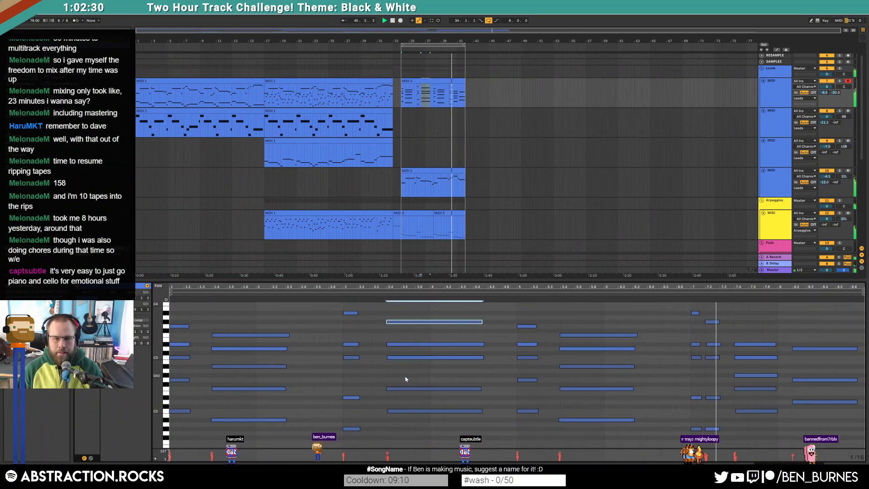
pyautogui.moveTo(409, 321); pyautogui.dragTo(409, 319)
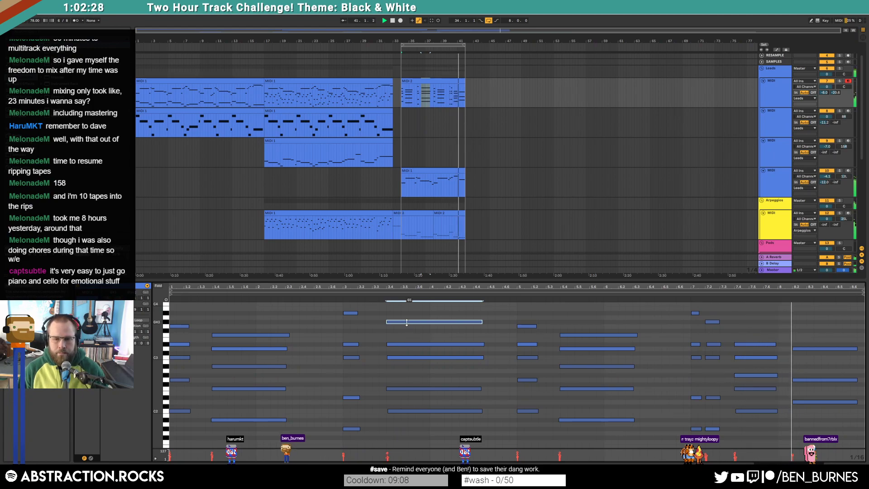
# Audition individual notes of the bar 7 chords in the bar 34 clip
pyautogui.moveTo(694, 308); pyautogui.dragTo(723, 435)
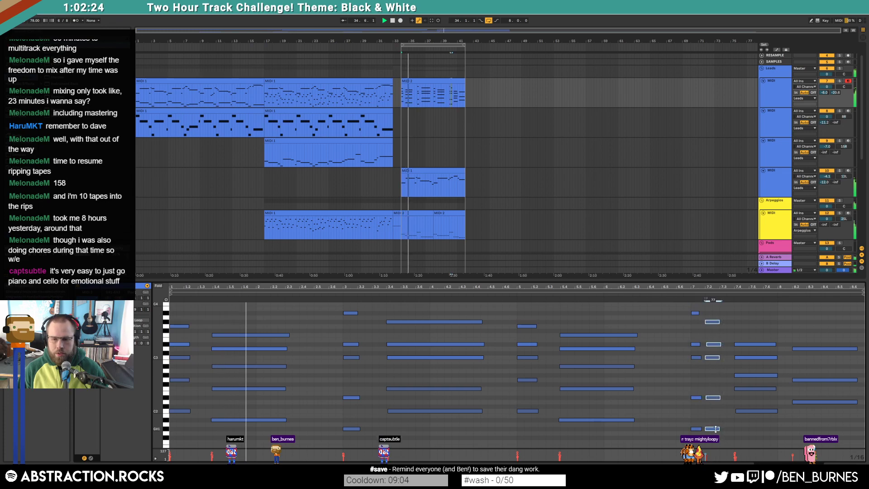
pyautogui.click(746, 430)
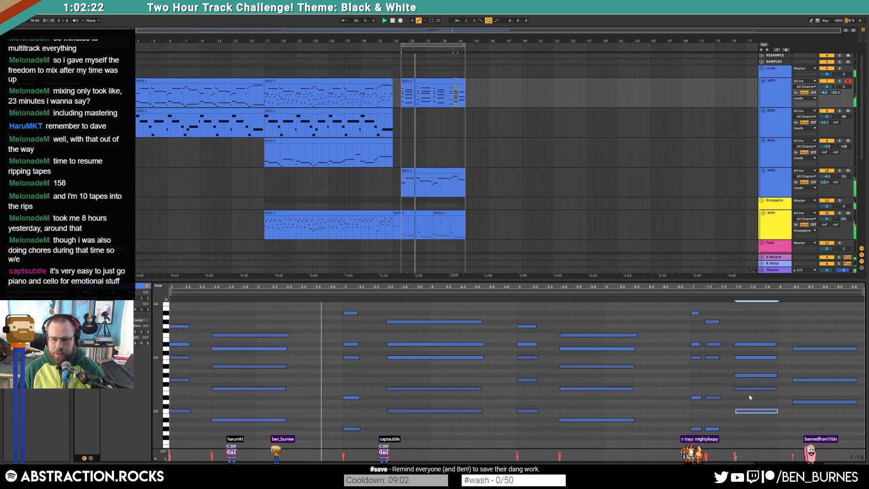
pyautogui.click(794, 402)
pyautogui.click(756, 410)
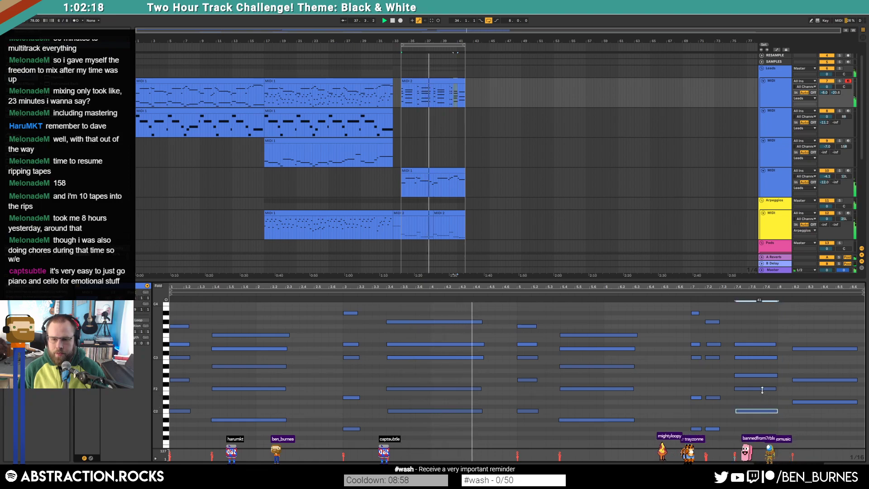
pyautogui.click(762, 389)
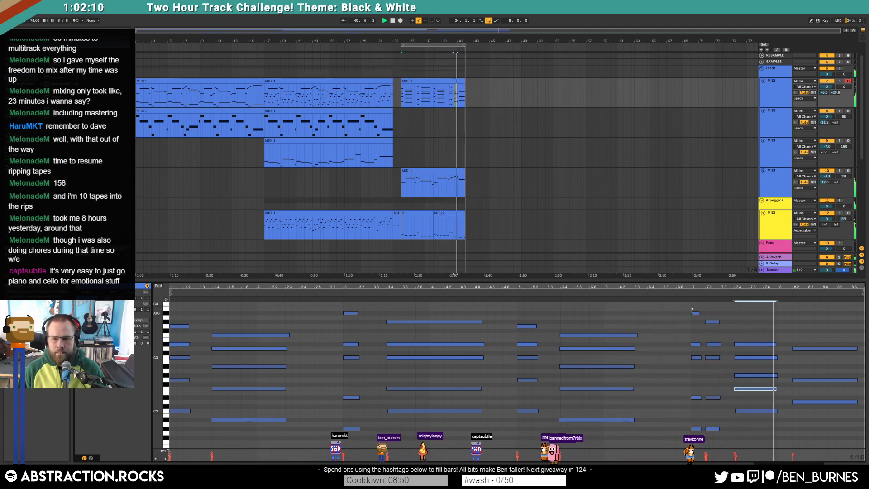
# Stop playback and raise the top two notes of the 7.4 chord to G3 and D#3
pyautogui.press('space')
pyautogui.click(755, 344)
pyautogui.press('Up')
pyautogui.press('Up')
pyautogui.press('Up')
pyautogui.press('Up')
pyautogui.click(752, 357)
pyautogui.press('Up')
pyautogui.press('Up')
pyautogui.press('Up')
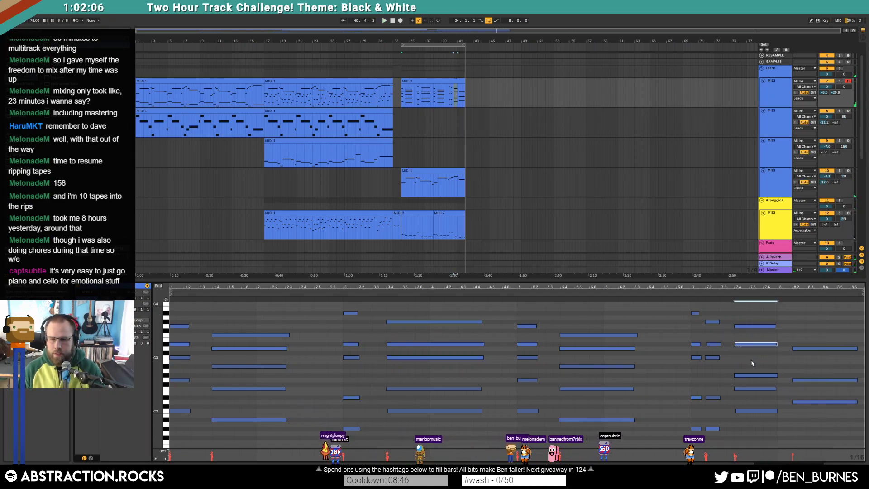
# Raise the third-highest note of the 7.4 chord to A#2 and play the passage from bar 7
pyautogui.click(753, 375)
pyautogui.press('Up')
pyautogui.press('Up')
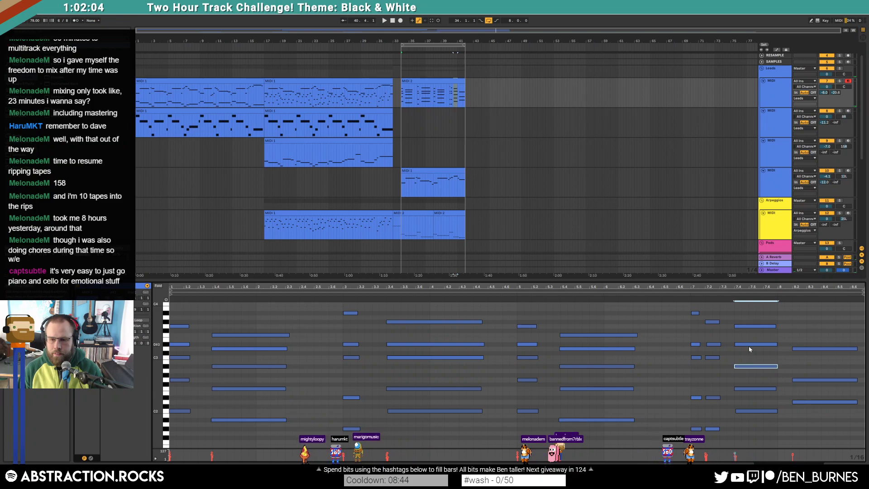
pyautogui.click(685, 294)
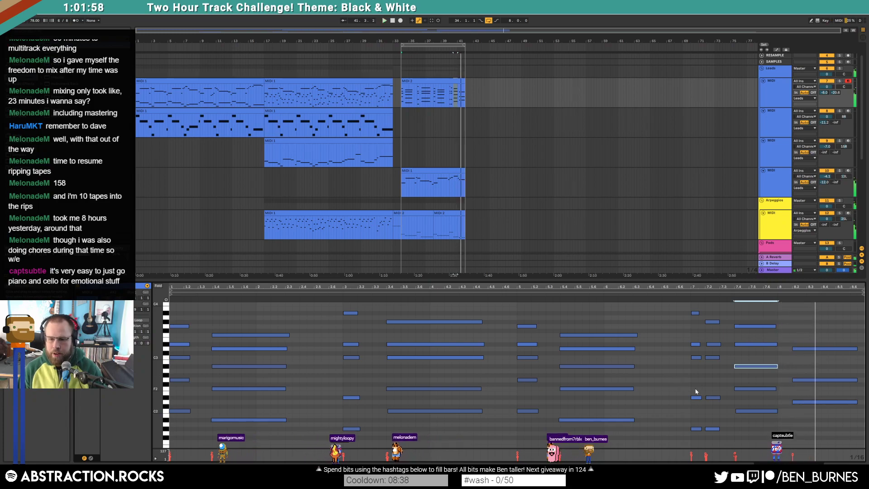
pyautogui.press('space')
# Select and audition the notes of the bar 7 and bar 8 chords, focusing on their lower voices
pyautogui.moveTo(725, 434); pyautogui.dragTo(690, 392)
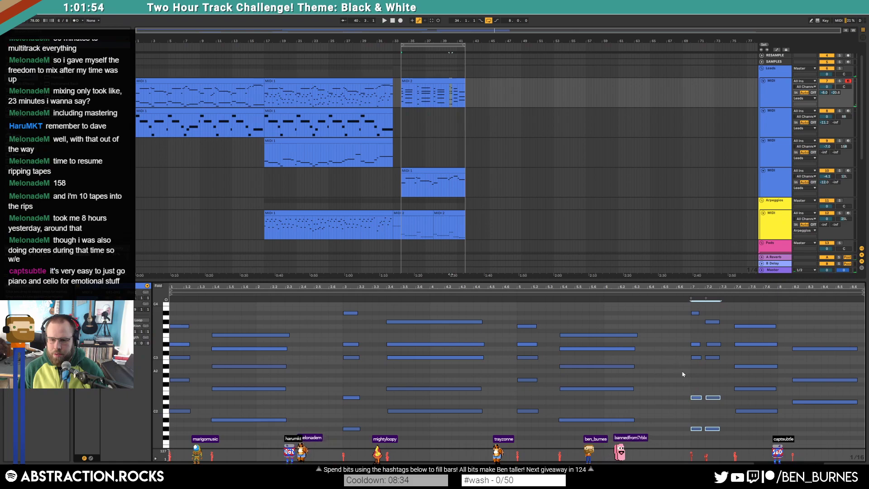
pyautogui.moveTo(724, 309); pyautogui.dragTo(677, 359)
pyautogui.click(676, 359)
pyautogui.click(696, 344)
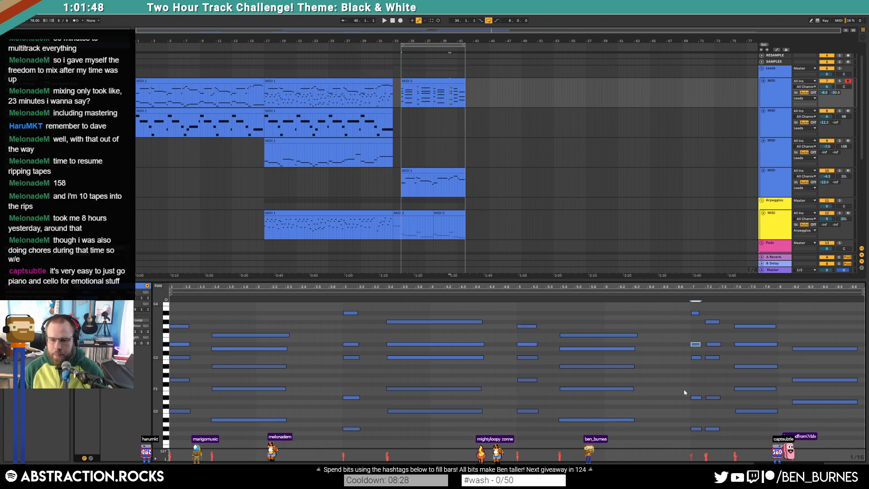
pyautogui.moveTo(683, 386); pyautogui.dragTo(858, 431)
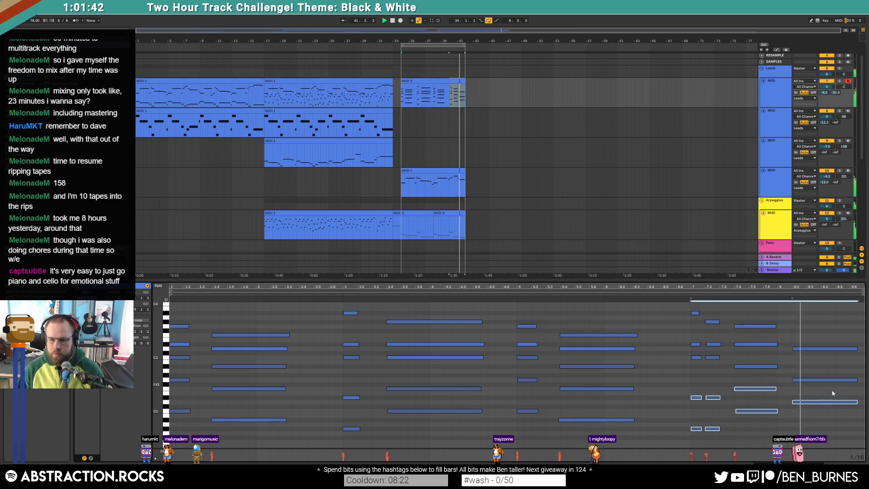
# Draw a G3 note above the final bar 8 chord, spanning the chord's full length
pyautogui.click(794, 327)
pyautogui.moveTo(794, 327); pyautogui.dragTo(841, 329)
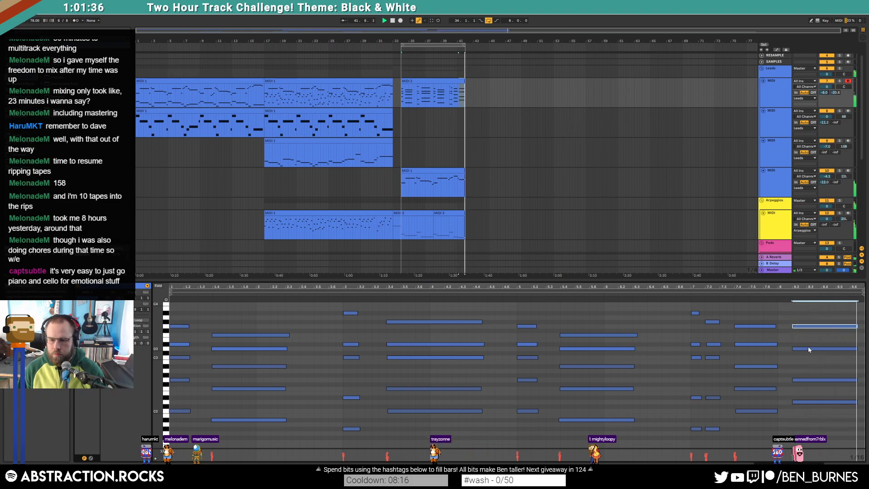
pyautogui.click(803, 382)
pyautogui.click(807, 368)
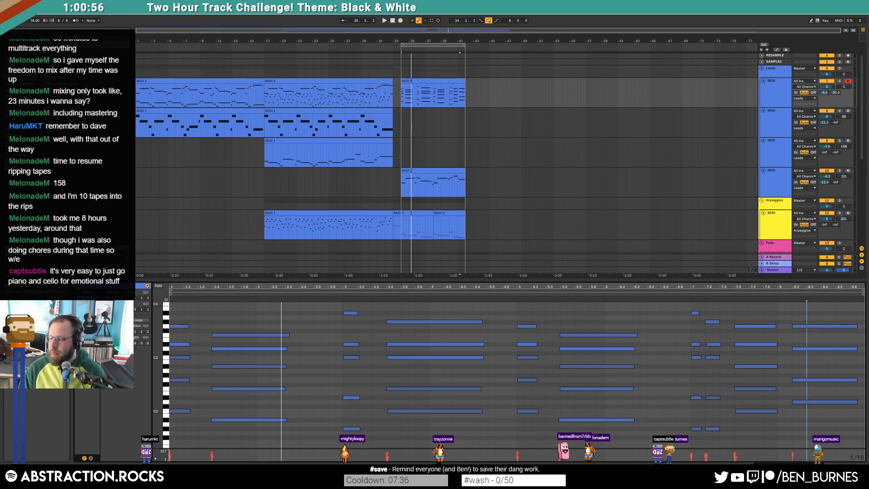
# Start saving the Live Set under a new name and browse to the Ableton Projects folder
pyautogui.hotkey('ctrl', 'shift', 's')
pyautogui.click(450, 124)
pyautogui.click(461, 122)
pyautogui.click(486, 199)
pyautogui.doubleClick(486, 199)
pyautogui.hotkey('alt', 'Left')
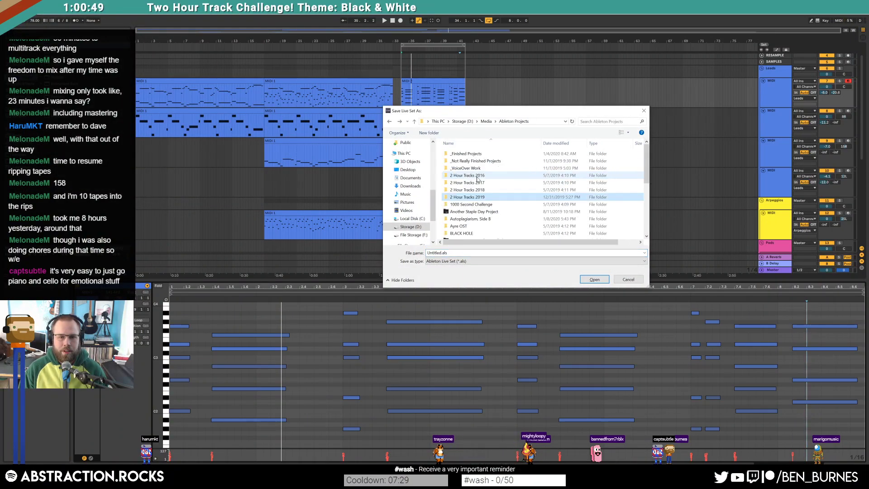
# Create a folder named 2 Hour Tracks 2020 in Ableton Projects and save the set inside it as 2020-01-11 chrysalis
pyautogui.rightClick(439, 199)
pyautogui.moveTo(493, 308)
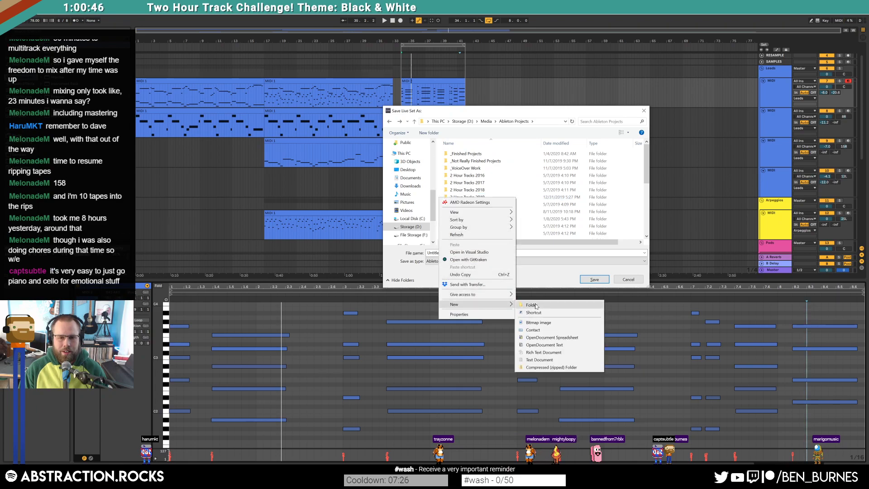
pyautogui.click(536, 306)
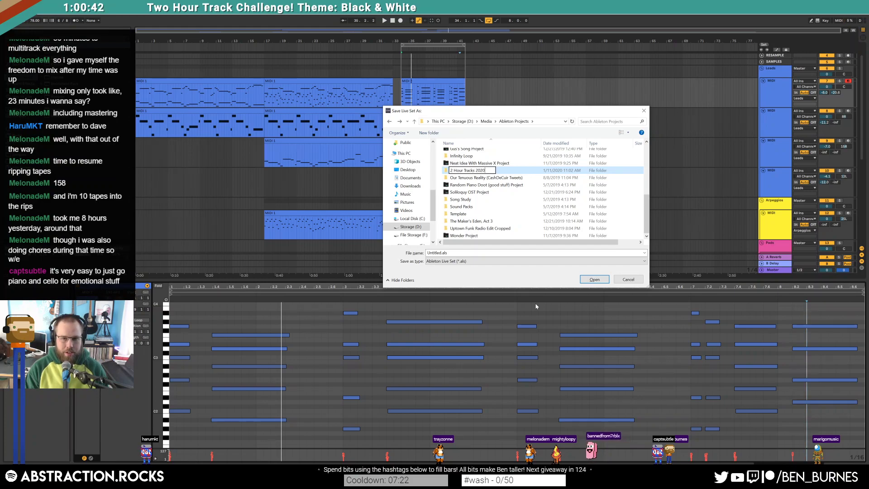
pyautogui.press('Return')
pyautogui.press('Return')
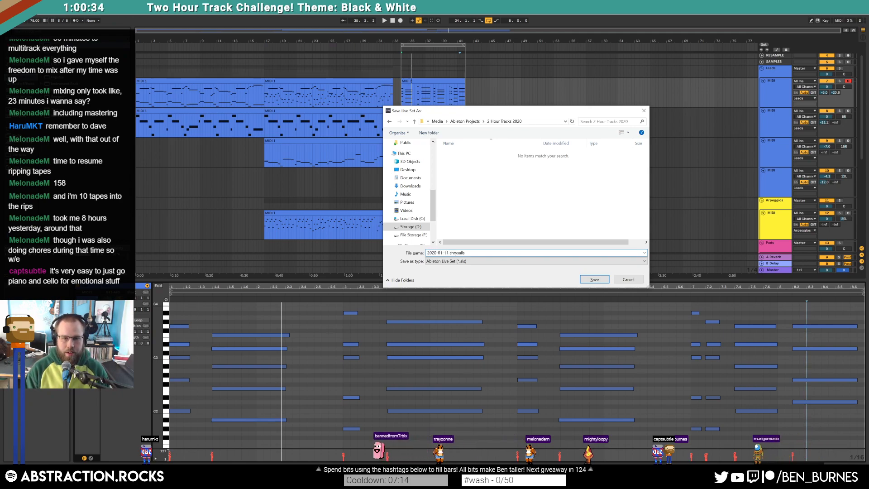
pyautogui.press('Return')
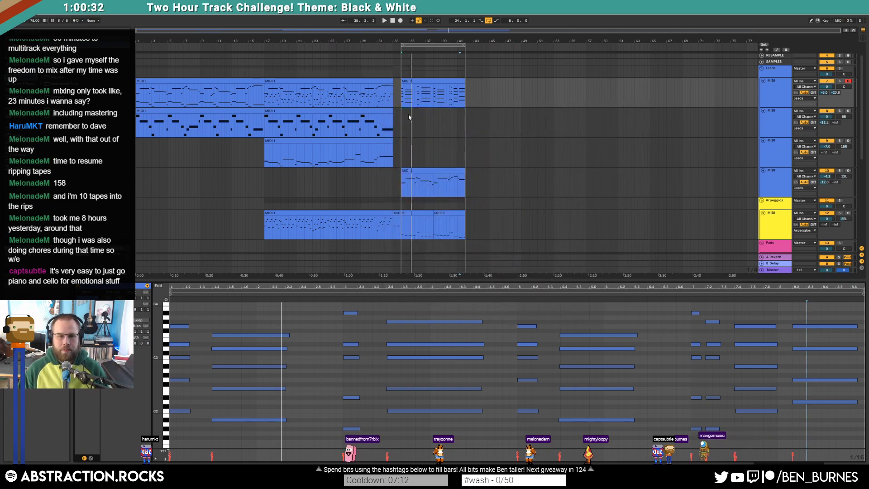
# Play the section at bar 34 and place a very short one-note slice of the fourth lead's clip at bar 17
pyautogui.click(385, 47)
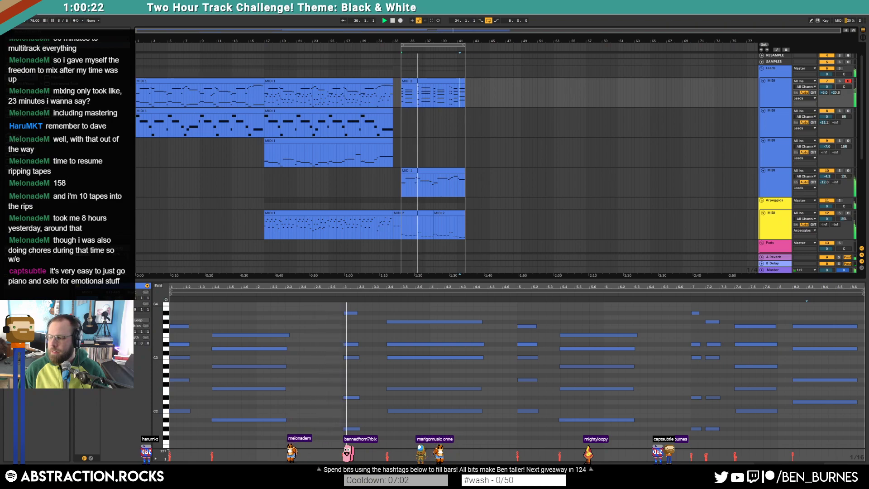
pyautogui.click(404, 186)
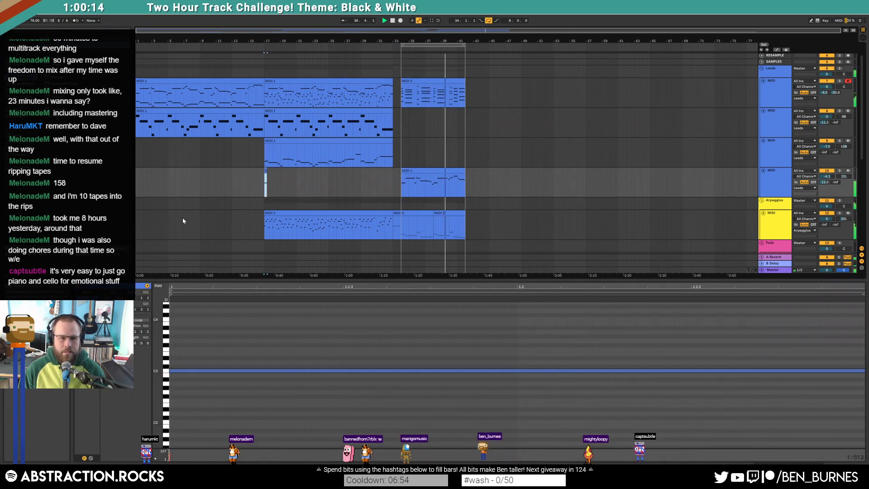
# Add a Utility device before EQ Eight on the fourth lead track and check its Gain automation around bar 17
pyautogui.hotkey('shift', 'Tab')
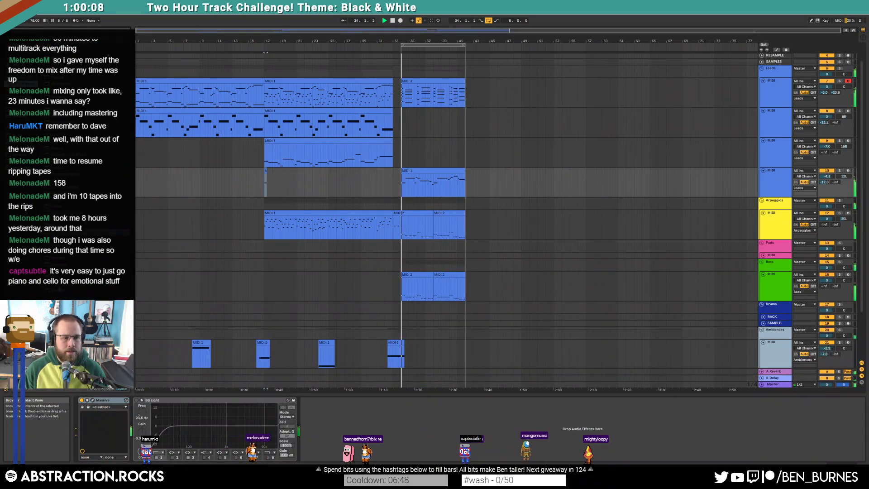
pyautogui.click(266, 190)
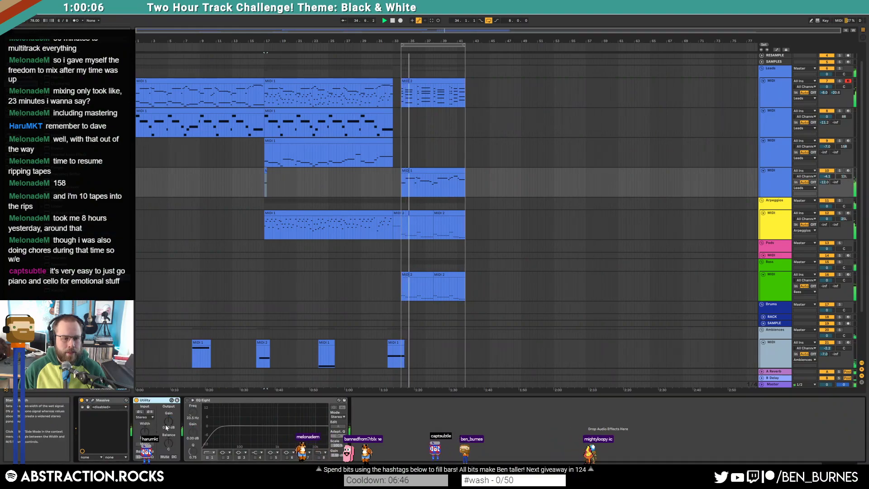
pyautogui.press('a')
pyautogui.moveTo(265, 190); pyautogui.dragTo(288, 184)
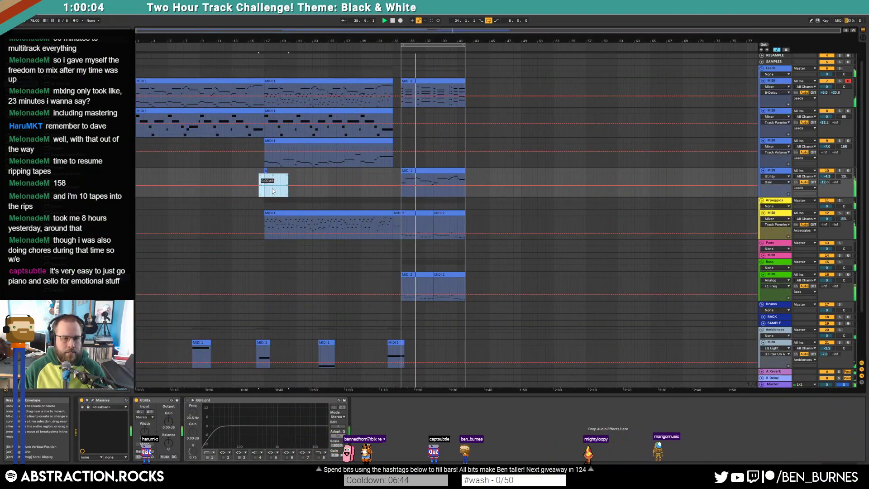
pyautogui.click(297, 179)
pyautogui.press('a')
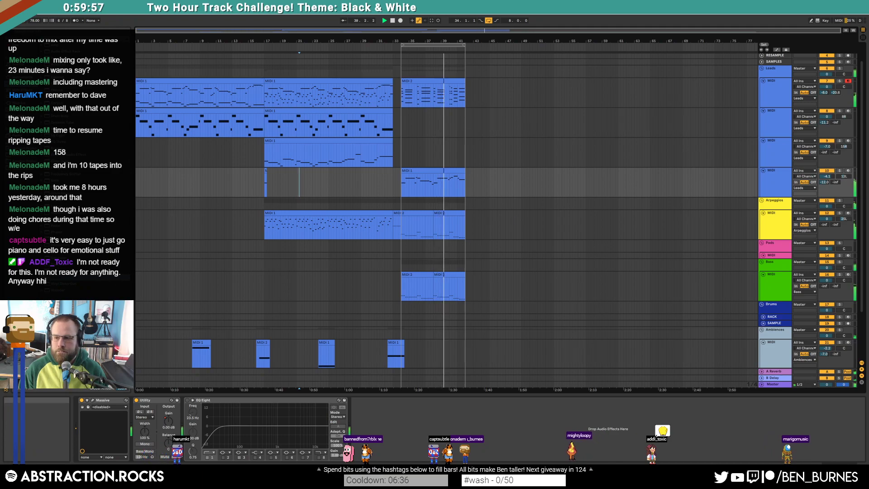
# Restart playback from the beginning of the arrangement and inspect the notes of the first lead's opening clip
pyautogui.press('space')
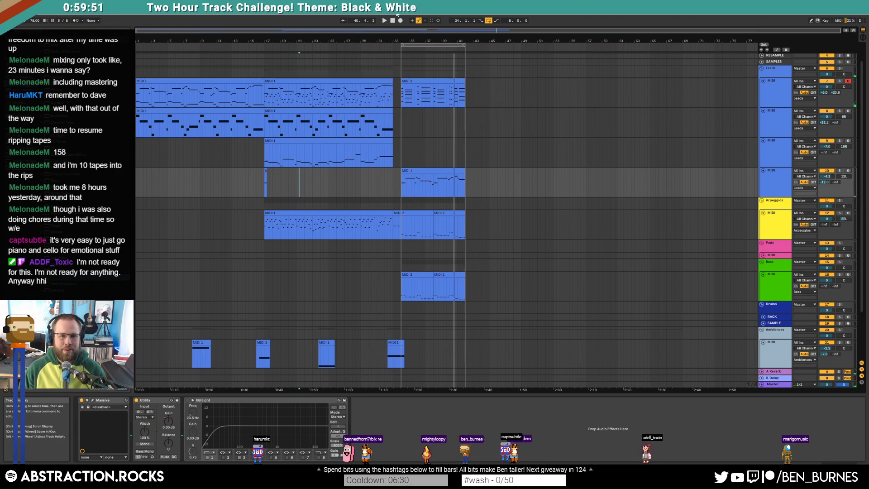
pyautogui.click(392, 21)
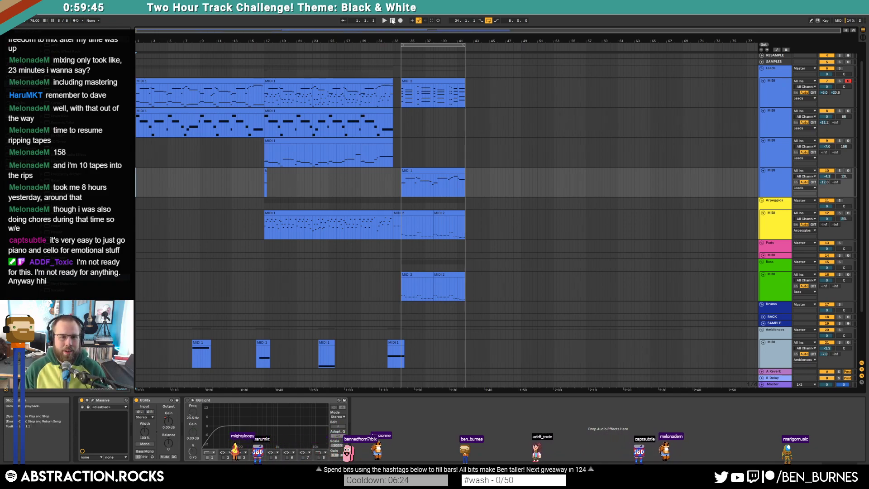
pyautogui.press('space')
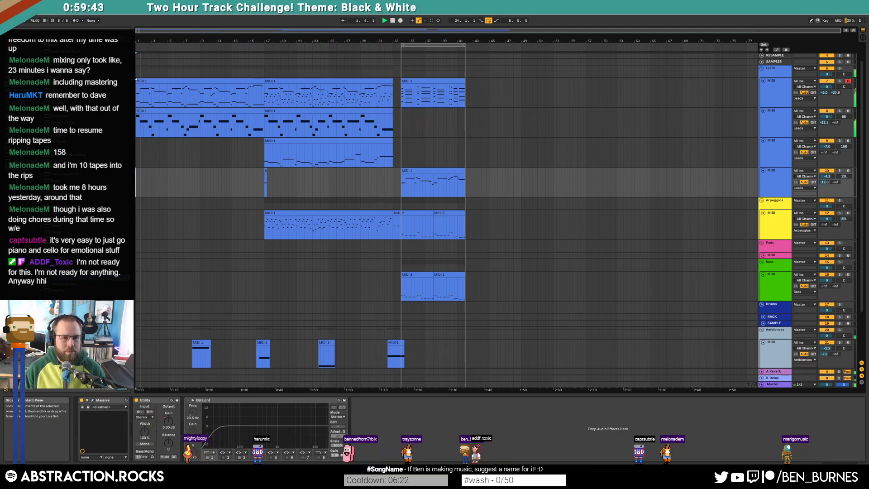
pyautogui.doubleClick(199, 93)
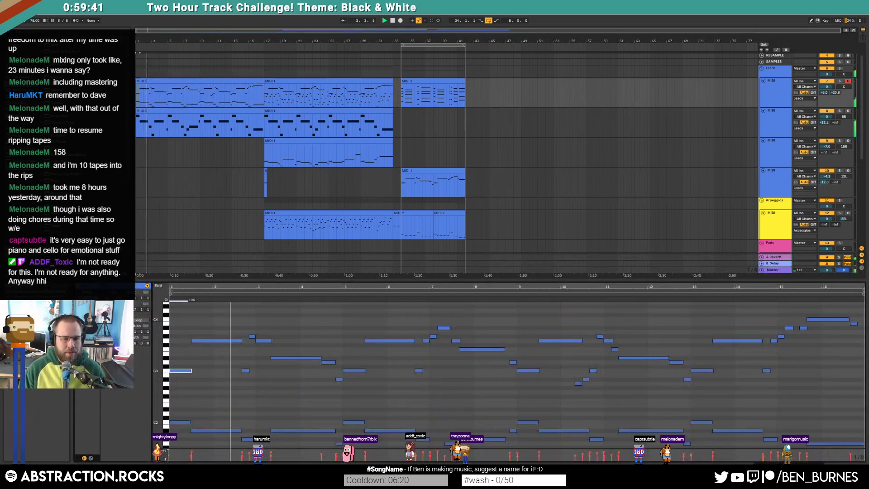
pyautogui.click(214, 341)
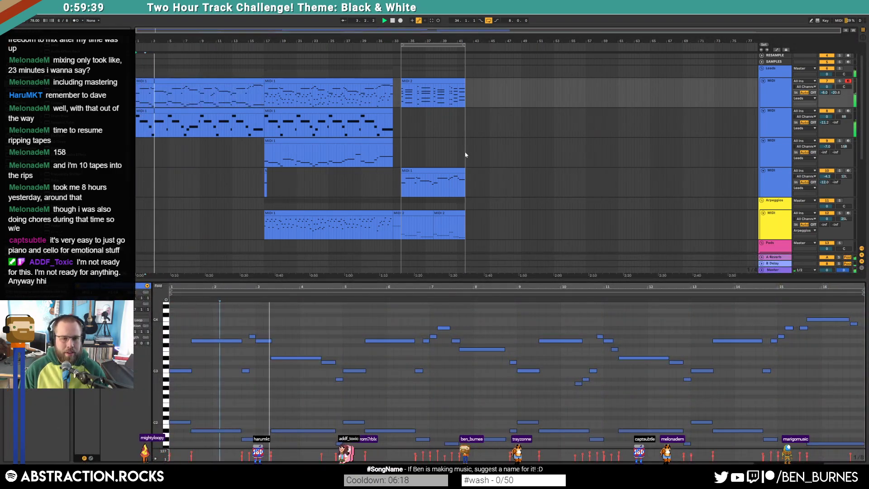
# In the fourth lead's bar 34 clip, shorten the C3 note at clip bar 5 and add a short F3 note right after it
pyautogui.doubleClick(422, 171)
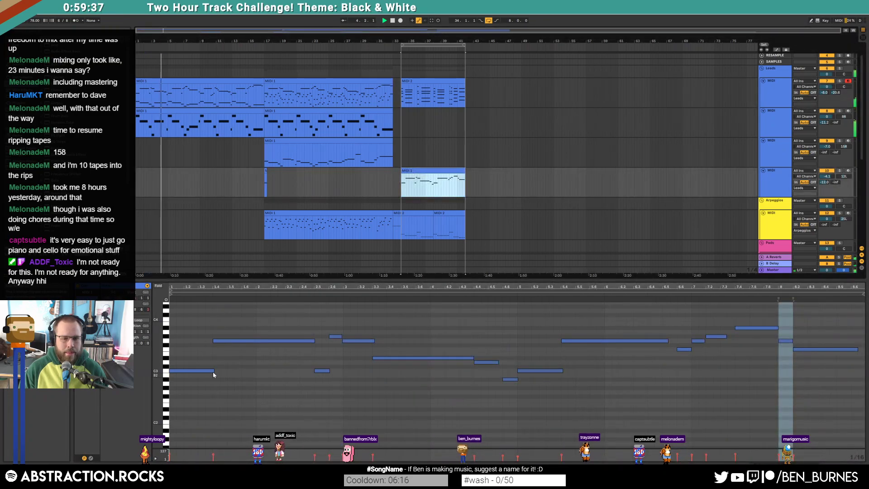
pyautogui.click(551, 371)
pyautogui.moveTo(551, 371); pyautogui.dragTo(560, 363)
pyautogui.doubleClick(552, 348)
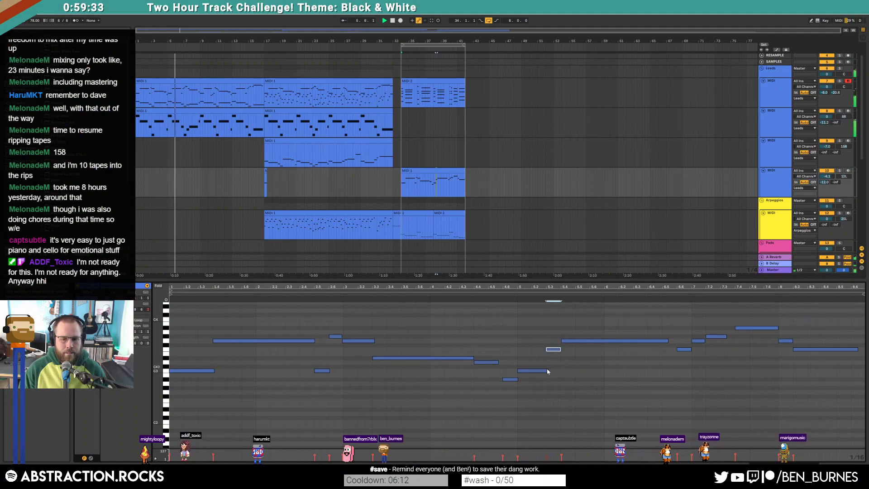
pyautogui.click(404, 258)
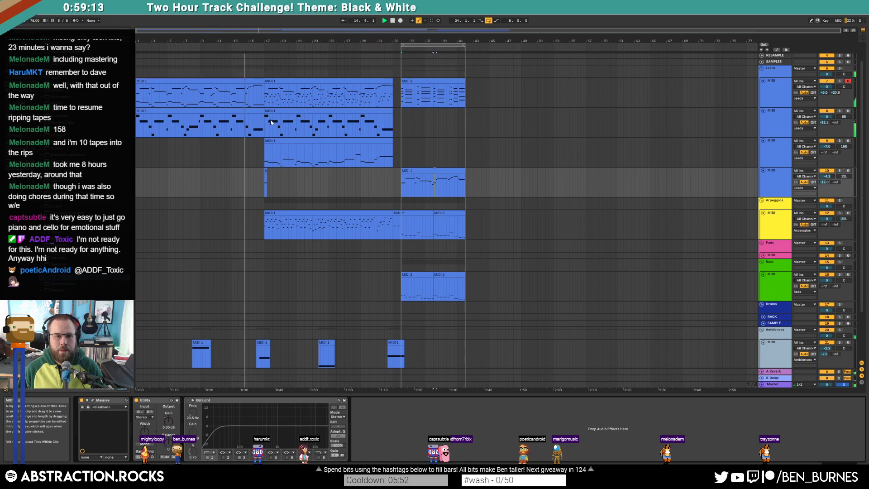
# In the second lead's opening clip, shorten the long note that runs into clip bar 14 and start the final note slightly later
pyautogui.doubleClick(260, 133)
pyautogui.click(742, 401)
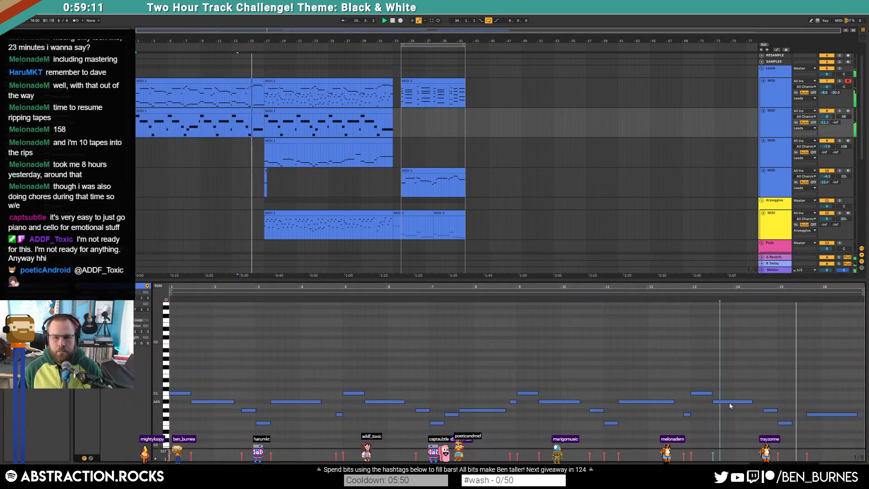
pyautogui.moveTo(750, 401); pyautogui.dragTo(744, 399)
pyautogui.click(753, 396)
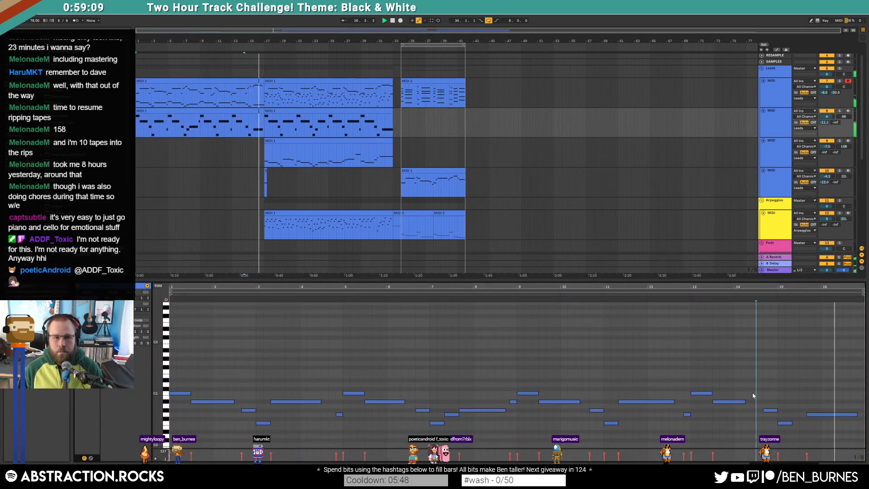
pyautogui.click(808, 415)
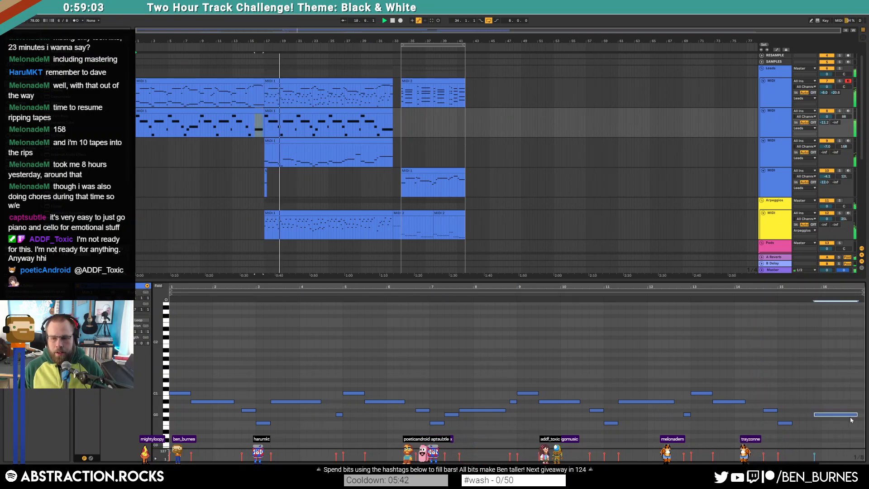
pyautogui.hotkey('shift', 'Tab')
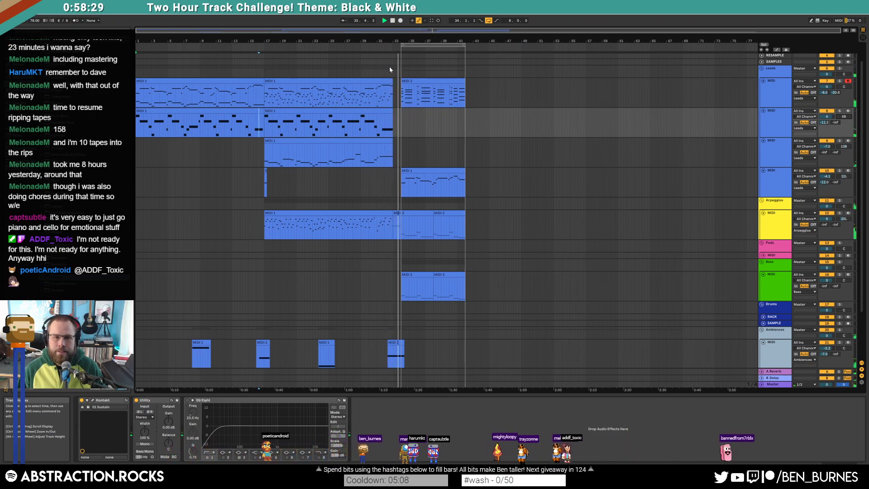
# Extend the first lead's second clip to bar 34 and select the notes at its end
pyautogui.moveTo(392, 80); pyautogui.dragTo(397, 83)
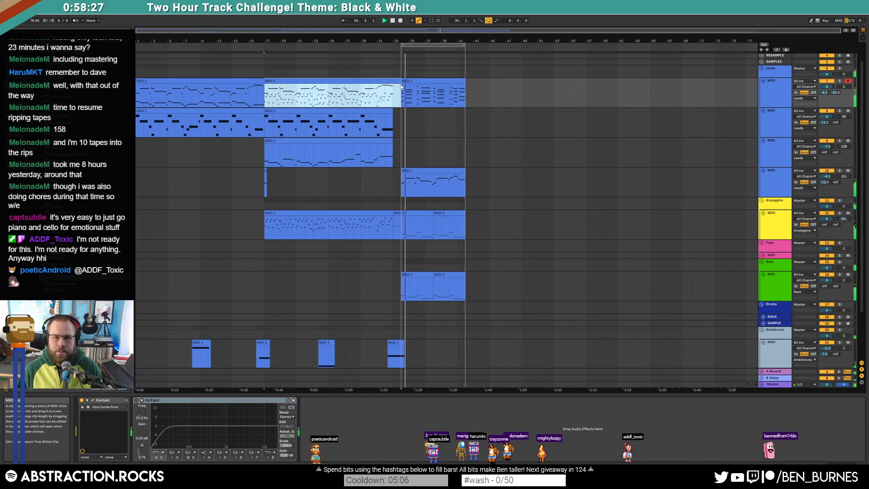
pyautogui.doubleClick(397, 83)
pyautogui.moveTo(806, 370); pyautogui.dragTo(857, 315)
pyautogui.hotkey('shift', 'Tab')
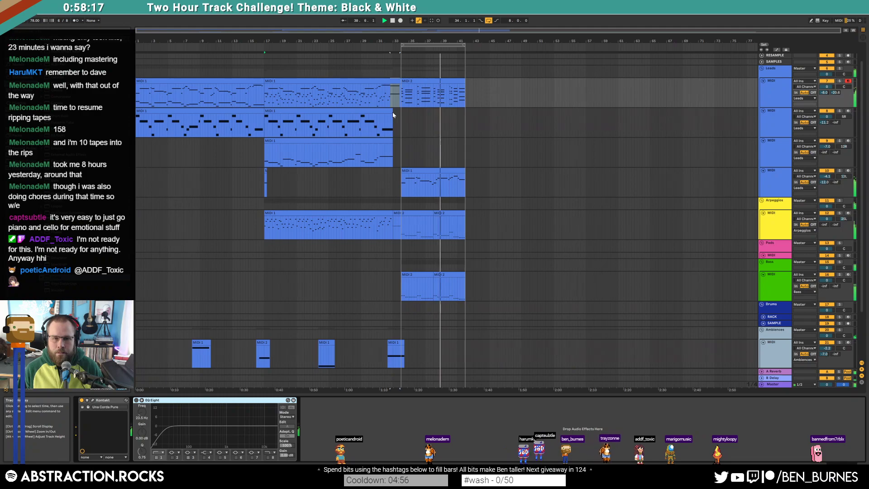
# Stop playback and duplicate the bar 34 clips of the first and fourth leads directly after the originals
pyautogui.doubleClick(445, 170)
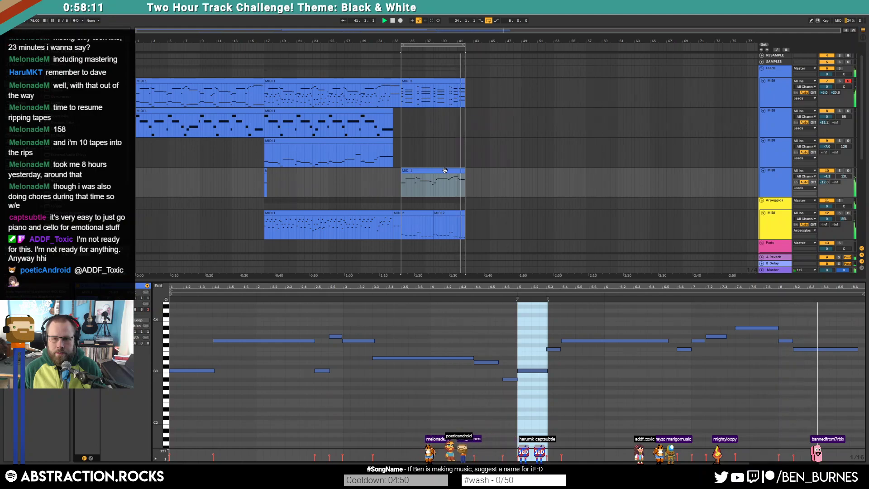
pyautogui.click(457, 82)
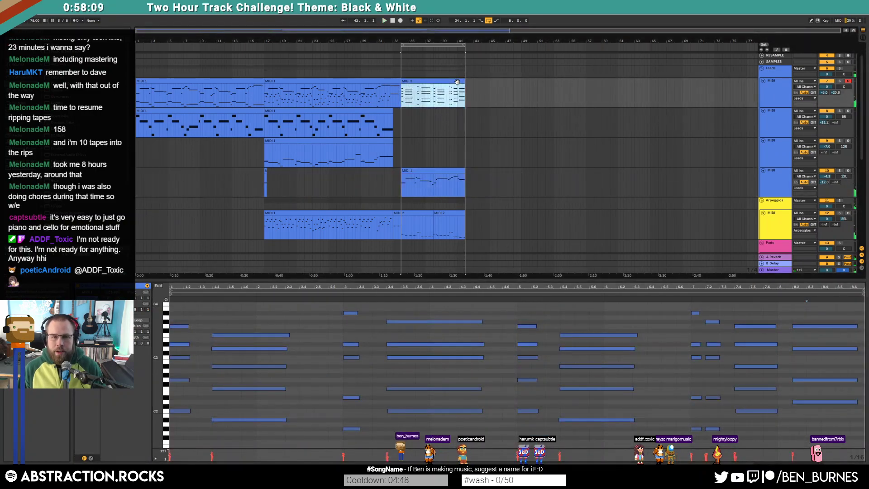
pyautogui.press('space')
pyautogui.hotkey('ctrl', 'd')
pyautogui.click(463, 172)
pyautogui.hotkey('ctrl', 'd')
# Try shifting the final chord's notes down and back up in the first lead's duplicated clip
pyautogui.click(493, 80)
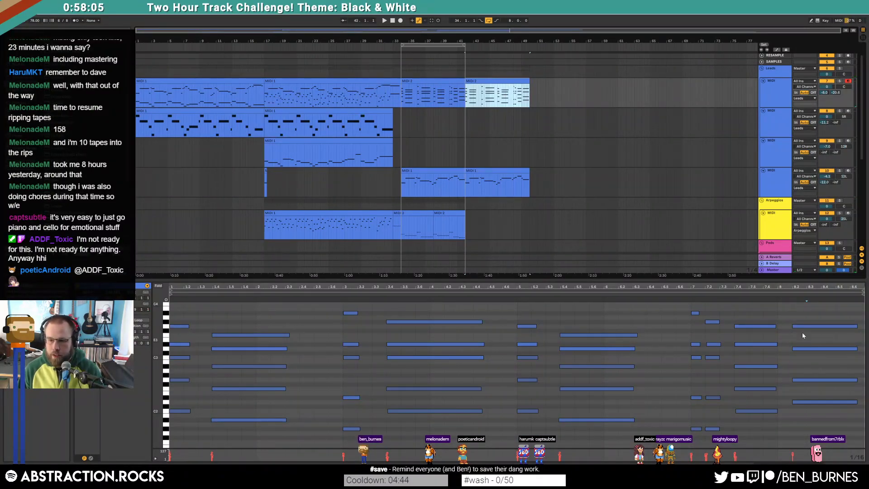
pyautogui.click(170, 301)
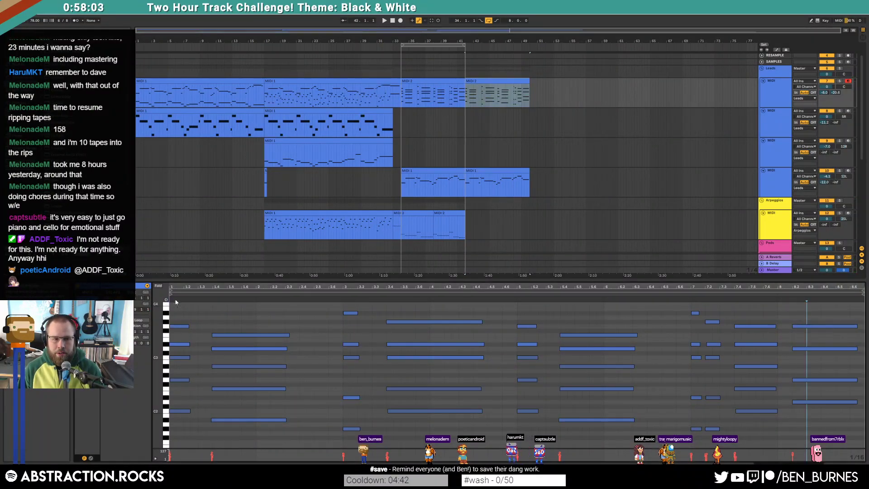
pyautogui.moveTo(822, 314); pyautogui.dragTo(846, 448)
pyautogui.hotkey('shift', 'Down')
pyautogui.hotkey('shift', 'Up')
pyautogui.click(810, 347)
pyautogui.press('Down')
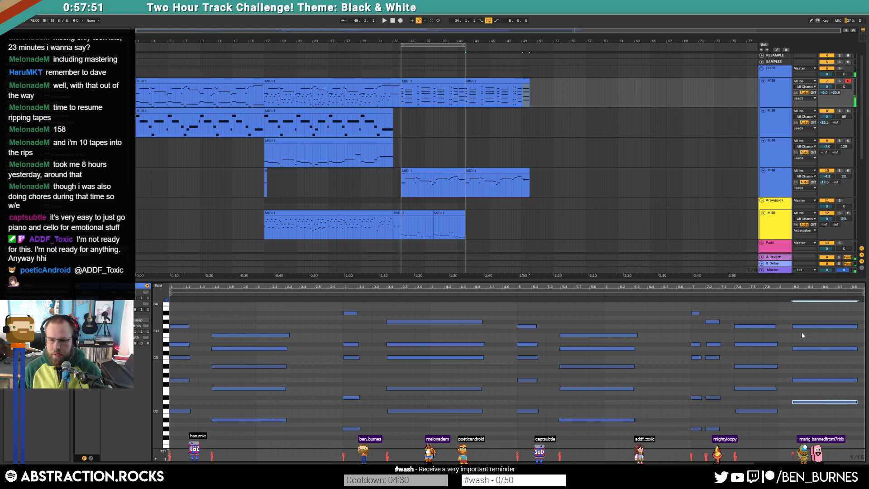
pyautogui.scroll(1, 802, 335)
# Try lowering the last note of the fourth lead's duplicated clip by a semitone, audition it, and undo the change
pyautogui.click(516, 169)
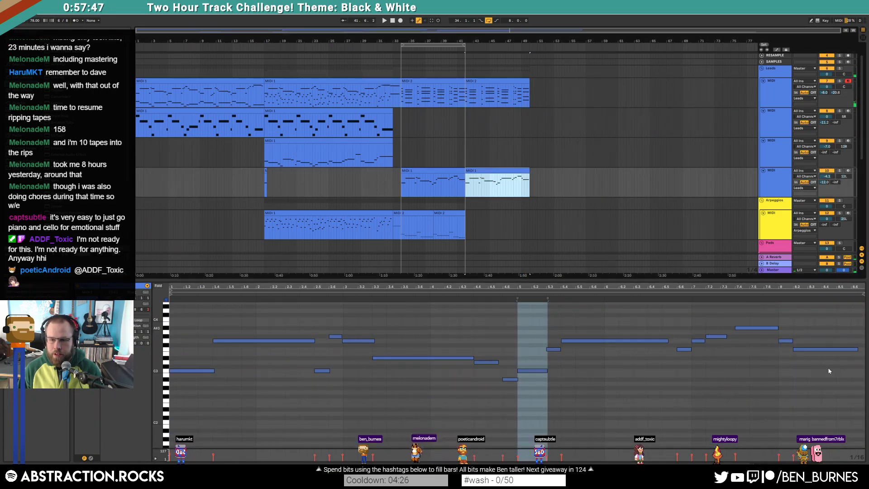
pyautogui.click(830, 349)
pyautogui.press('Down')
pyautogui.click(747, 295)
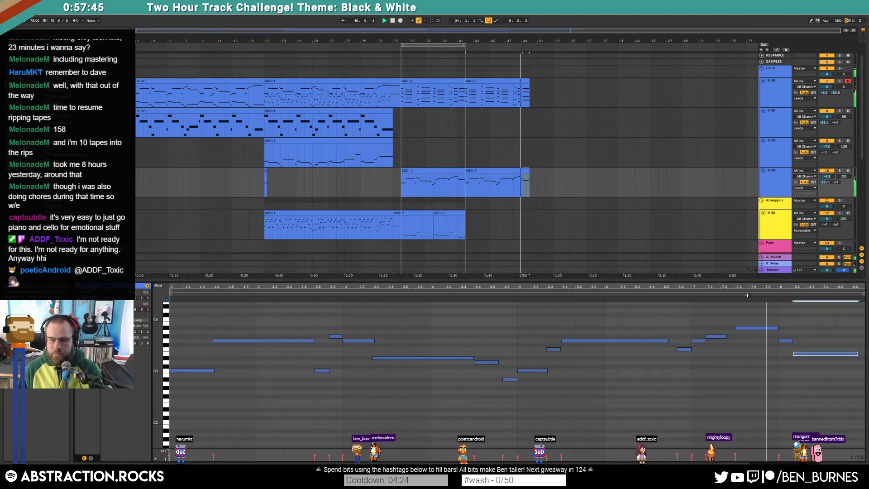
pyautogui.press('space')
pyautogui.hotkey('ctrl', 'z')
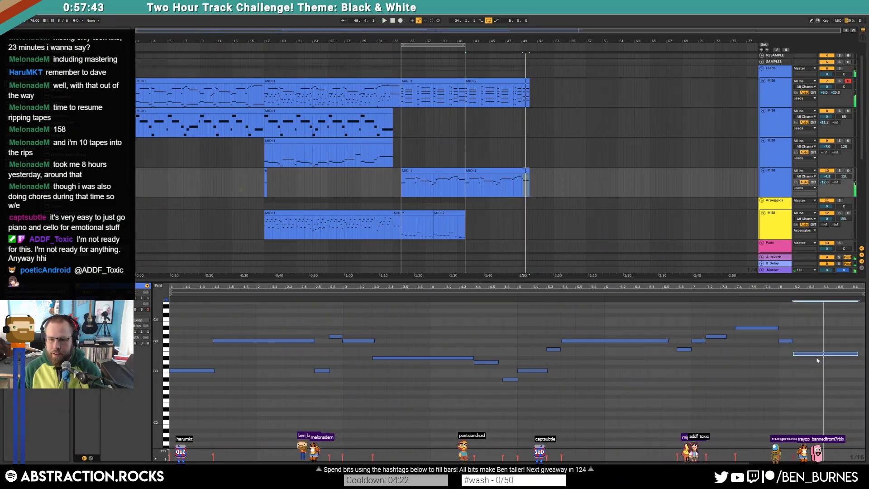
# Duplicate the two arpeggio clips covering bars 34 to 42 directly after the originals
pyautogui.click(516, 78)
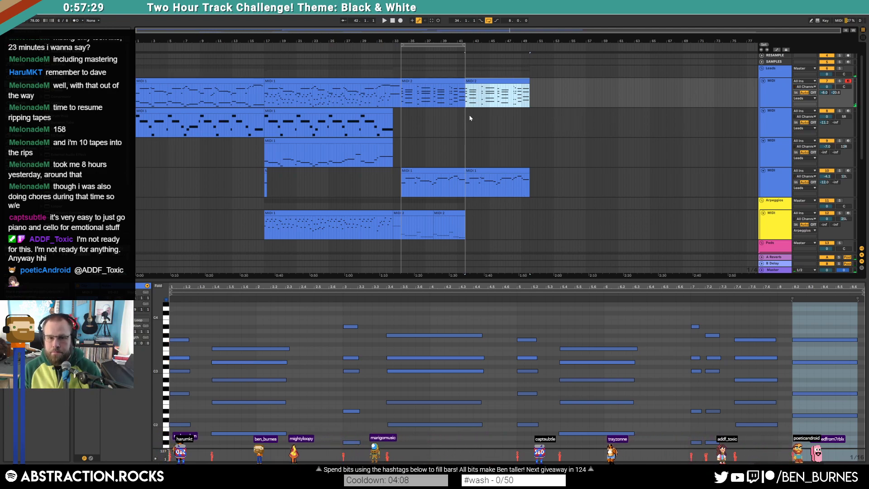
pyautogui.click(447, 49)
pyautogui.click(443, 213)
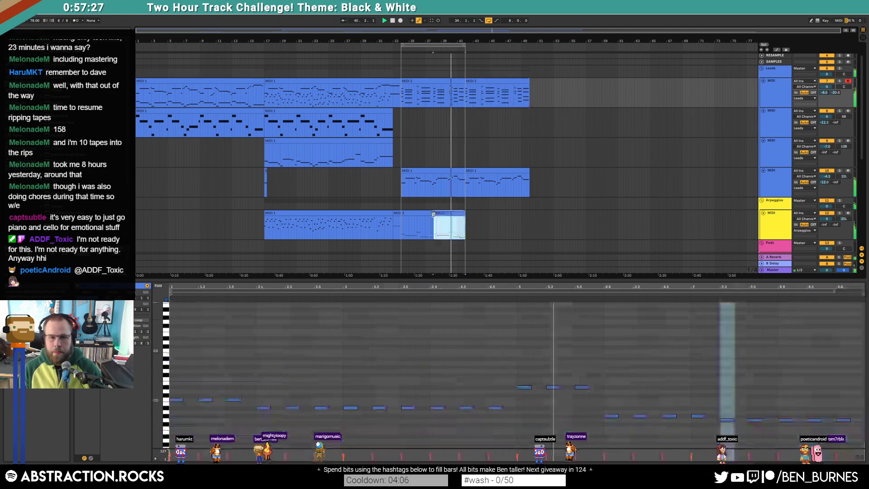
pyautogui.keyDown('shift'); pyautogui.click(409, 213); pyautogui.keyUp('shift')
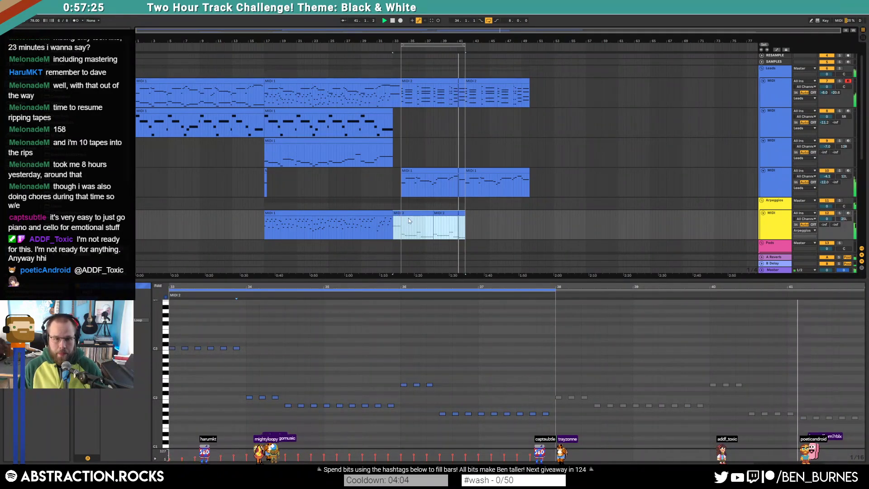
pyautogui.moveTo(402, 225)
pyautogui.mouseDown()
pyautogui.moveTo(459, 230)
pyautogui.moveTo(411, 230)
pyautogui.mouseUp()
pyautogui.hotkey('ctrl', 'd')
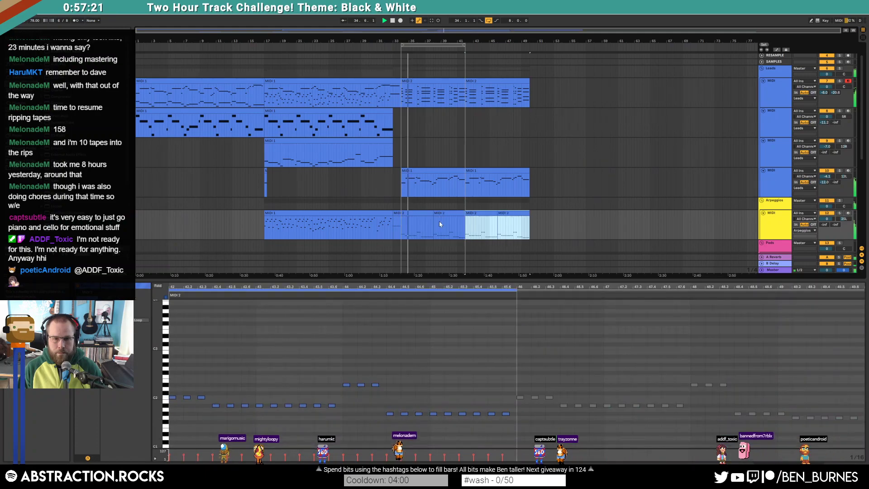
# Move the loop region to the eight bars starting at bar 42
pyautogui.moveTo(447, 44); pyautogui.dragTo(511, 44)
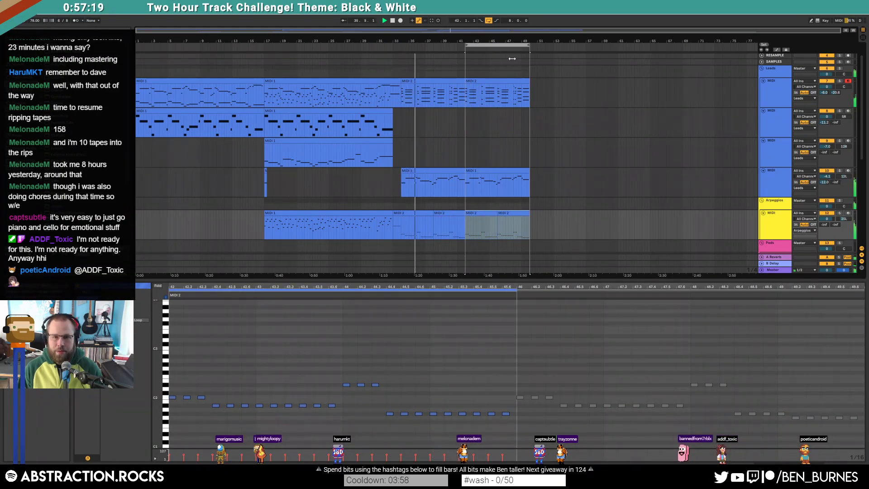
pyautogui.moveTo(447, 157); pyautogui.dragTo(495, 154)
pyautogui.click(501, 154)
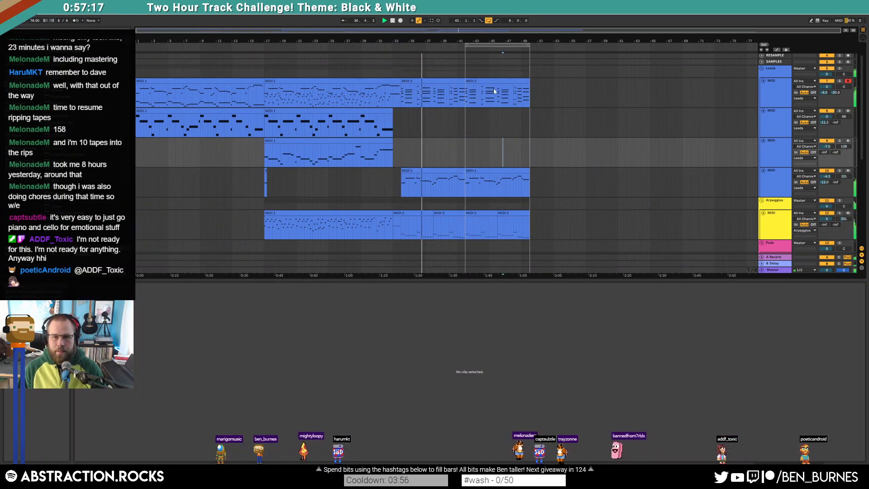
# In the fourth lead's duplicated clip, raise the first note an octave, shorten the second held G3 note, and add short C3 and long C4 notes
pyautogui.click(513, 171)
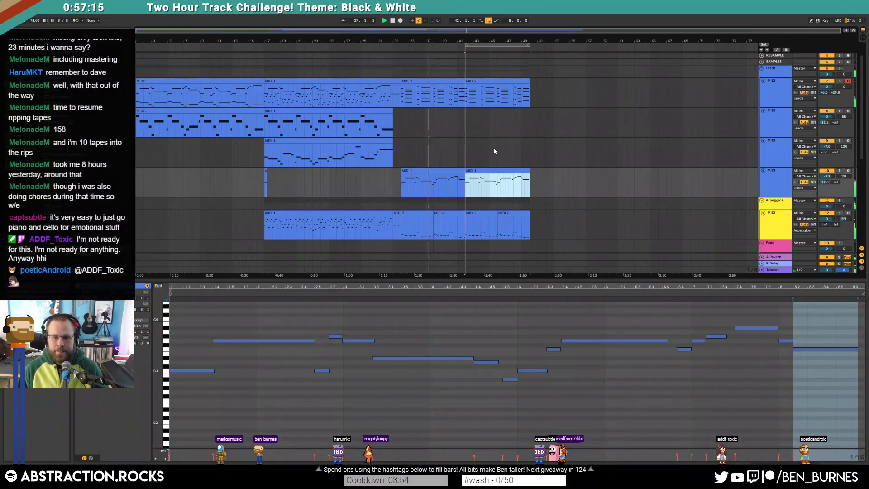
pyautogui.hotkey('shift', 'Tab')
pyautogui.hotkey('shift', 'Tab')
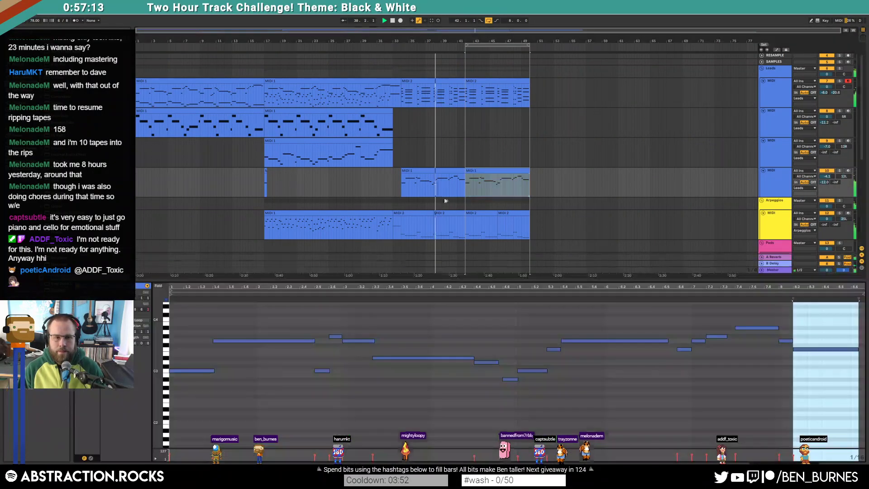
pyautogui.hotkey('shift', 'Up')
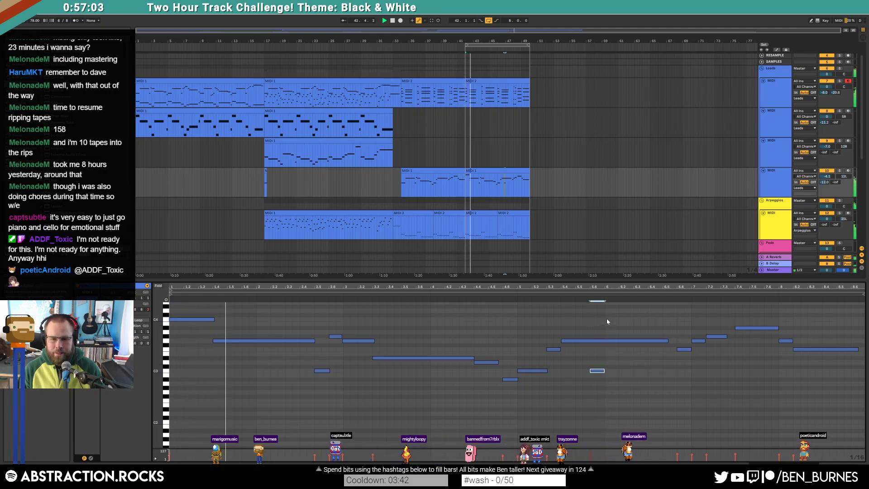
pyautogui.moveTo(606, 319); pyautogui.dragTo(596, 340)
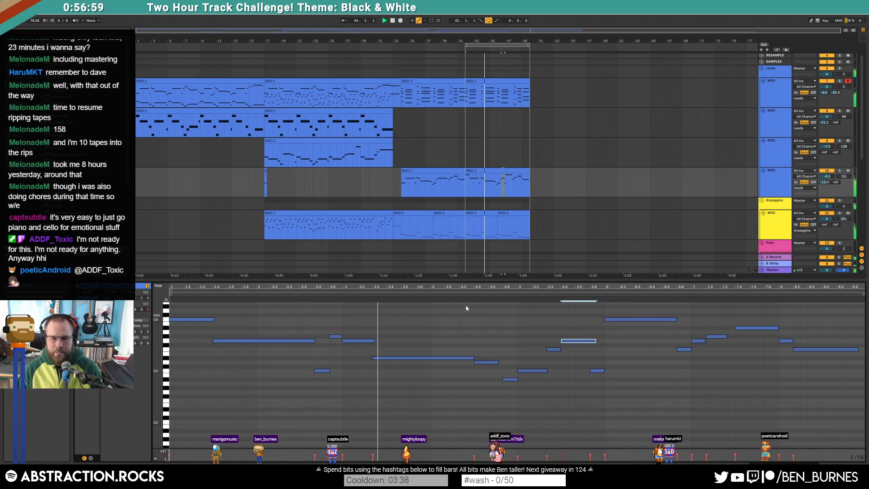
# Stop playback and duplicate the two bass clips starting at bar 34 directly after the originals
pyautogui.click(478, 214)
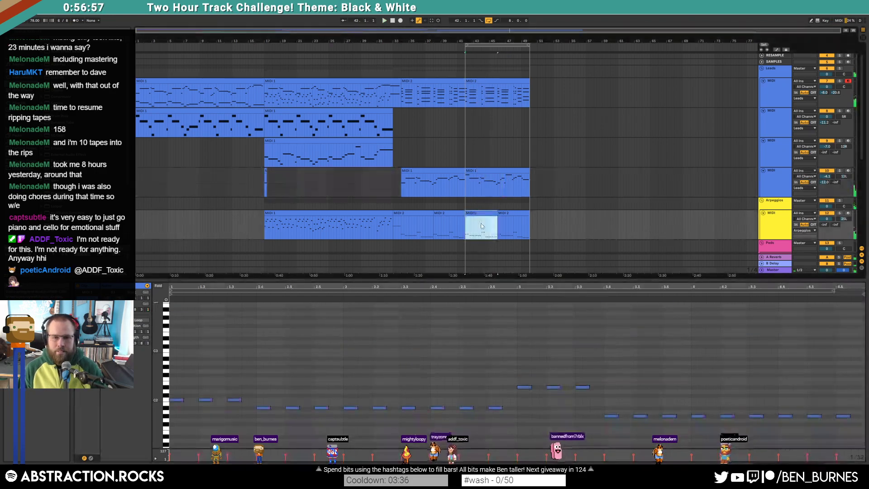
pyautogui.press('space')
pyautogui.scroll(-3, 475, 225)
pyautogui.click(448, 207)
pyautogui.keyDown('shift'); pyautogui.click(428, 207); pyautogui.keyUp('shift')
pyautogui.hotkey('ctrl', 'd')
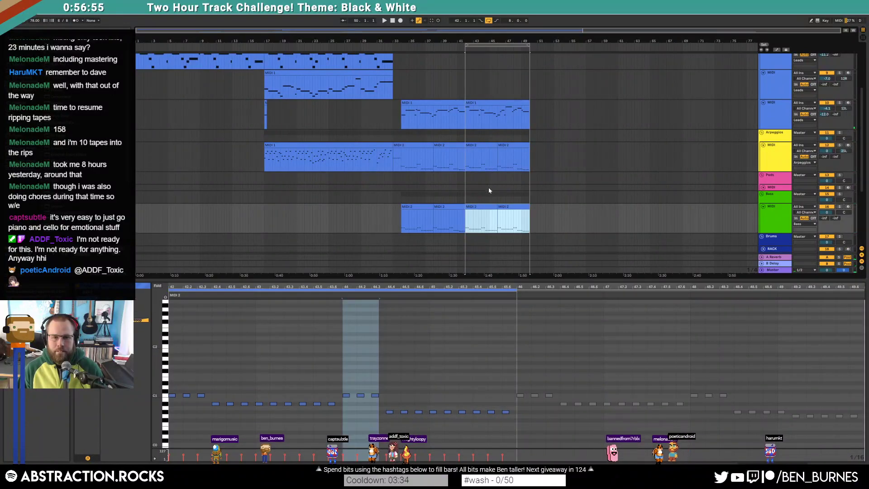
# Delete the two duplicated arpeggio clips starting at bar 42
pyautogui.click(484, 145)
pyautogui.keyDown('shift'); pyautogui.click(502, 145); pyautogui.keyUp('shift')
pyautogui.press('Delete')
# Automate the arpeggio track's Utility gain to fade down to -inf dB by about bar 42
pyautogui.click(449, 151)
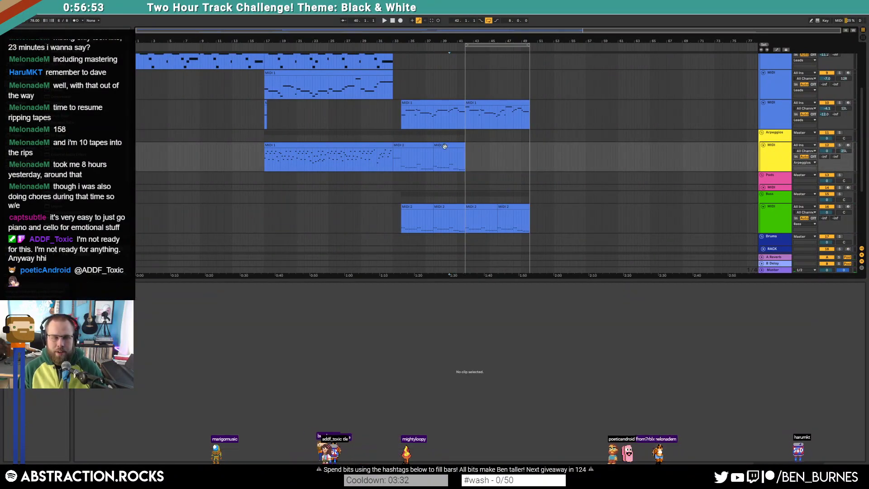
pyautogui.hotkey('shift', 'Tab')
pyautogui.moveTo(59, 277); pyautogui.dragTo(141, 427)
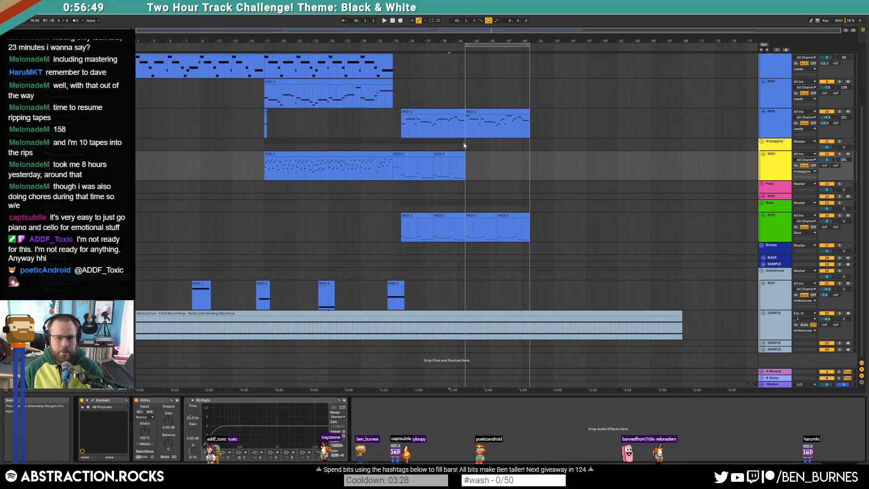
pyautogui.press('a')
pyautogui.moveTo(462, 172); pyautogui.dragTo(462, 180)
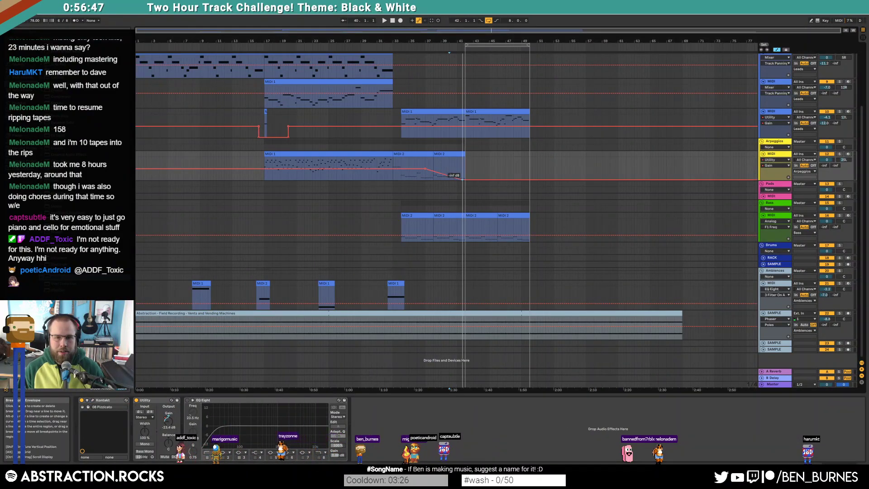
pyautogui.press('a')
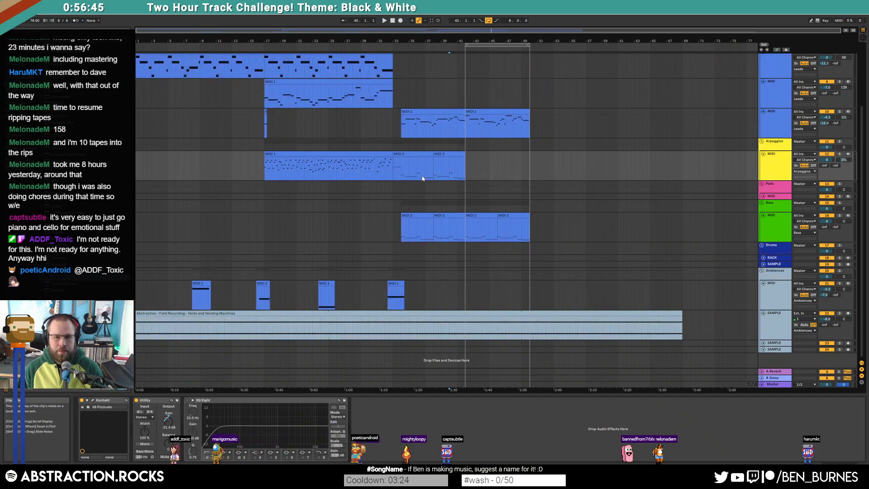
# Shorten the last note of the fourth lead's bar 34 clip and add a short C3 note at the clip's end
pyautogui.scroll(2, 476, 187)
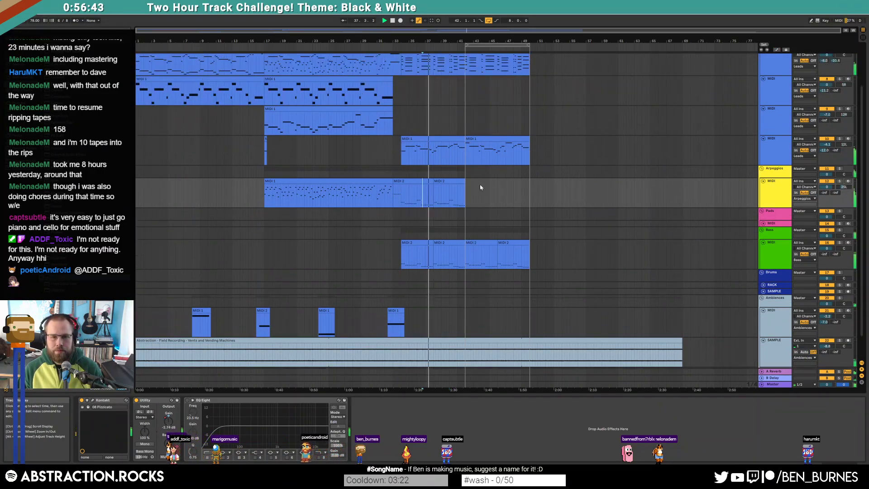
pyautogui.doubleClick(498, 150)
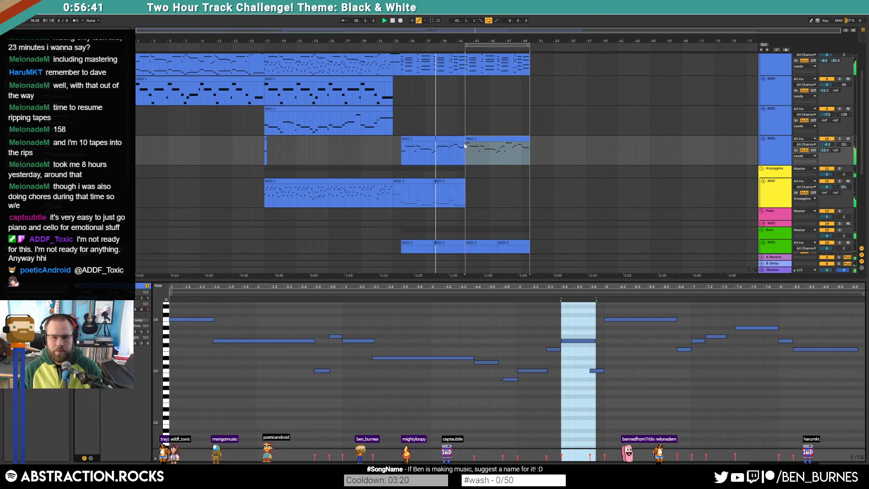
pyautogui.click(460, 137)
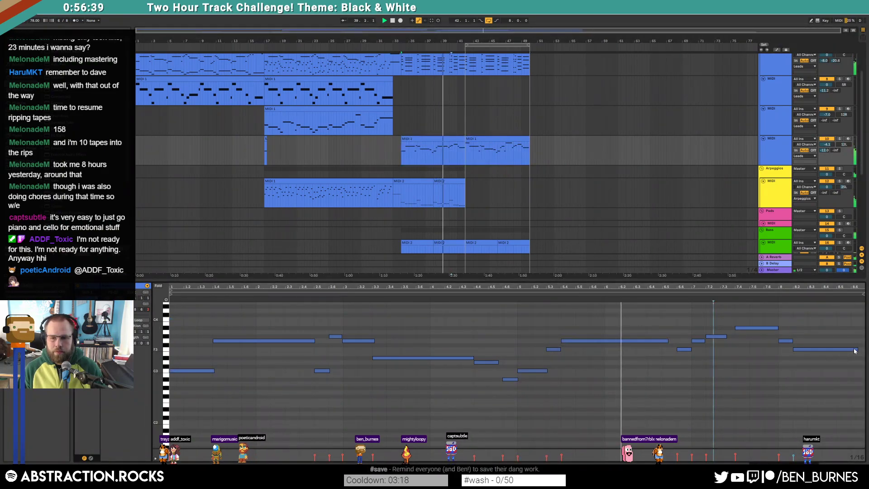
pyautogui.moveTo(857, 350); pyautogui.dragTo(843, 365)
pyautogui.doubleClick(852, 370)
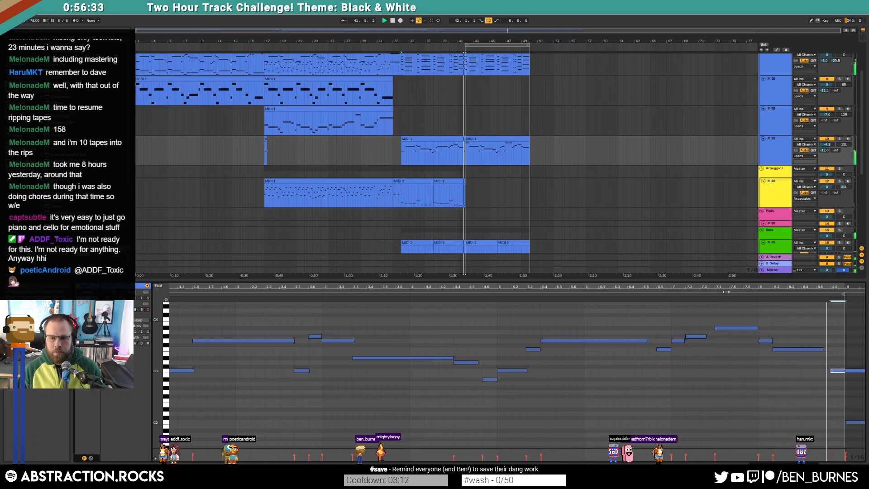
# Raise the short C3 note in the second bar of the fourth lead's duplicated clip by ten semitones to A#3
pyautogui.click(487, 140)
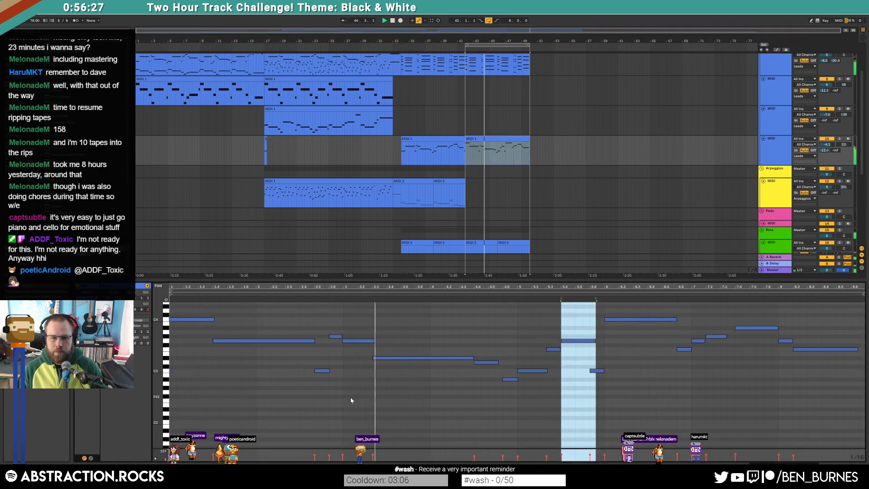
pyautogui.click(323, 371)
pyautogui.hotkey('shift', 'Up')
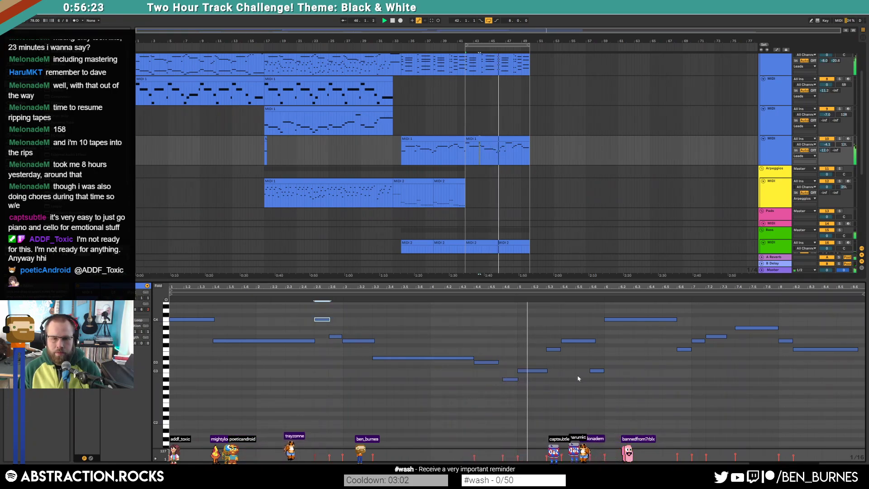
pyautogui.press('Down')
pyautogui.press('Down')
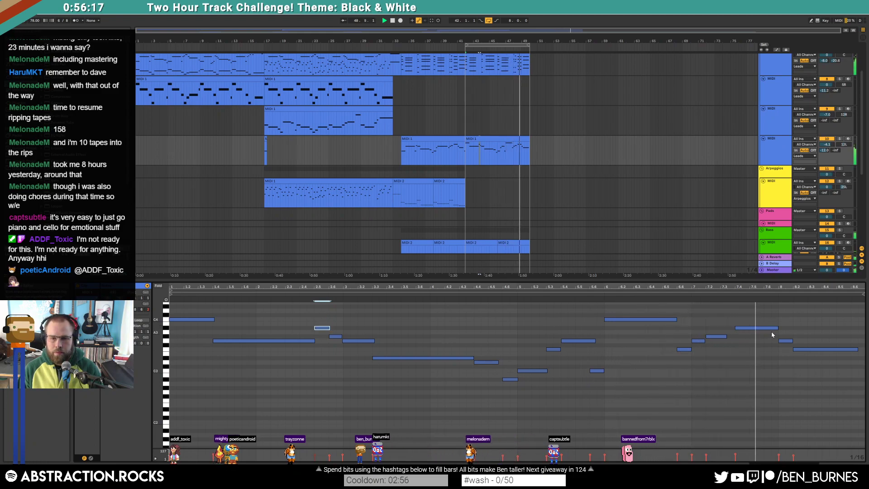
# Raise the last note of the fourth lead's duplicated clip by nine semitones to D4
pyautogui.moveTo(778, 329); pyautogui.dragTo(779, 330)
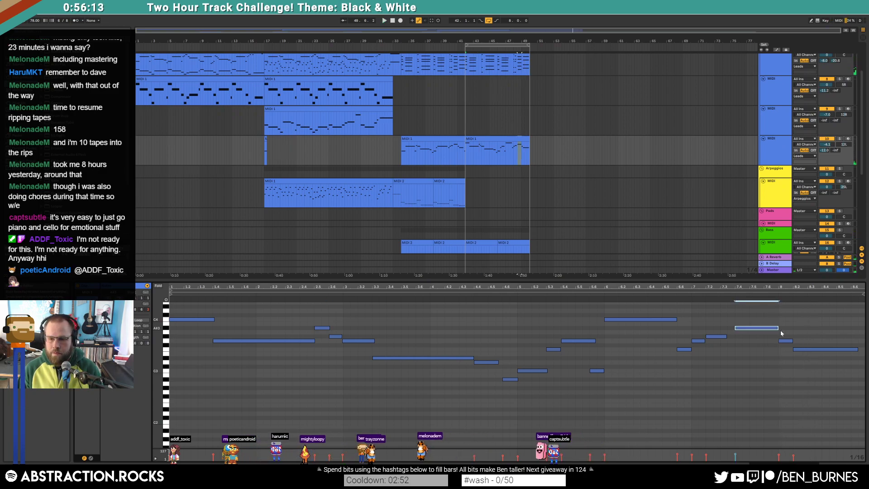
pyautogui.click(801, 349)
pyautogui.press('Up')
pyautogui.press('Up')
pyautogui.press('Up')
pyautogui.press('Up')
pyautogui.press('Up')
pyautogui.press('Up')
pyautogui.press('Up')
pyautogui.press('Up')
pyautogui.press('Up')
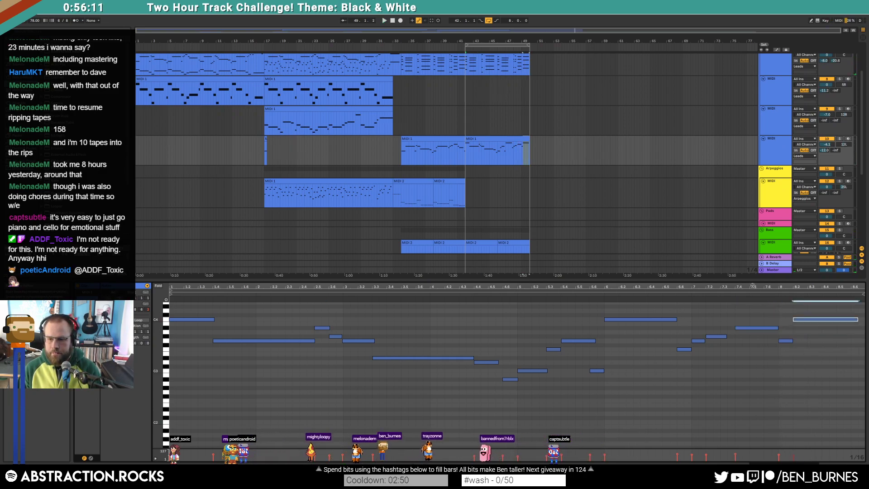
# Audition the end of the fourth lead's duplicated clip, shorten its final D4 note, and add a short C4 note after it
pyautogui.click(730, 295)
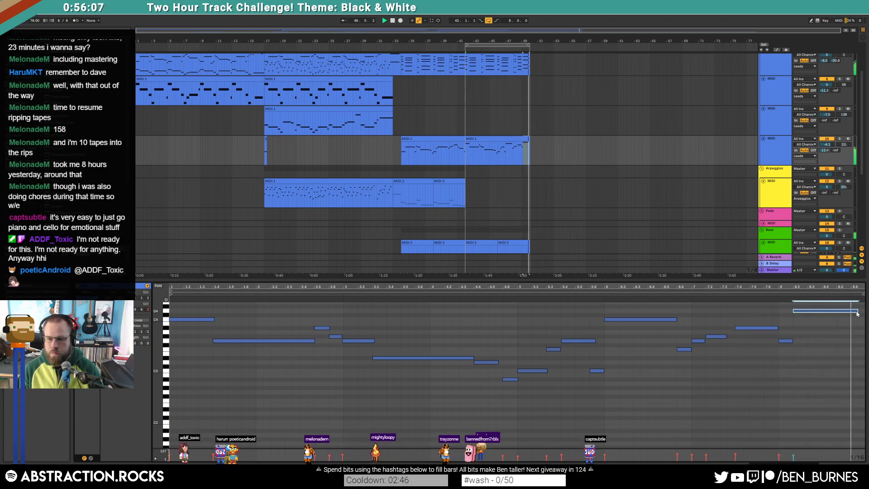
pyautogui.moveTo(852, 287); pyautogui.dragTo(790, 311)
pyautogui.doubleClick(801, 320)
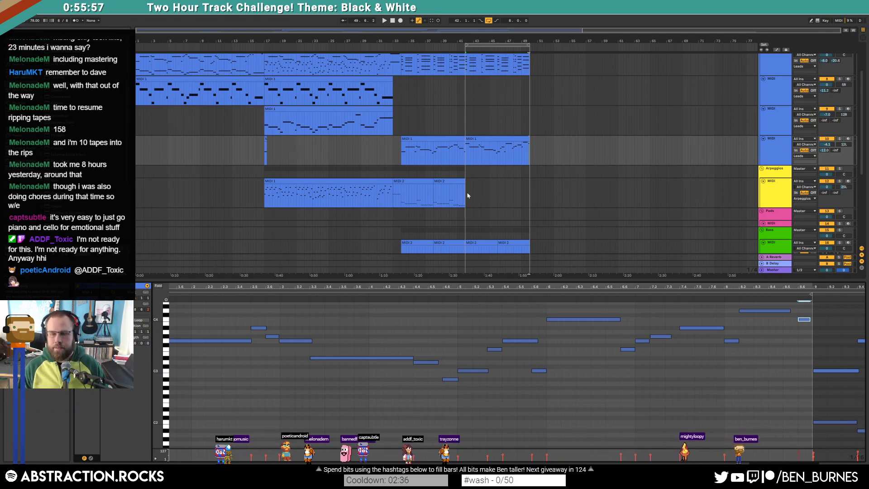
pyautogui.click(467, 205)
pyautogui.scroll(-2, 462, 196)
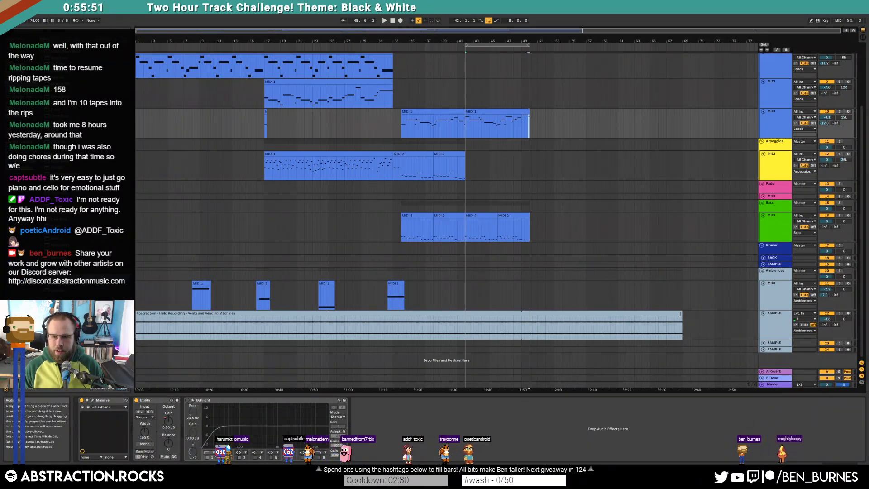
pyautogui.click(633, 315)
pyautogui.click(695, 319)
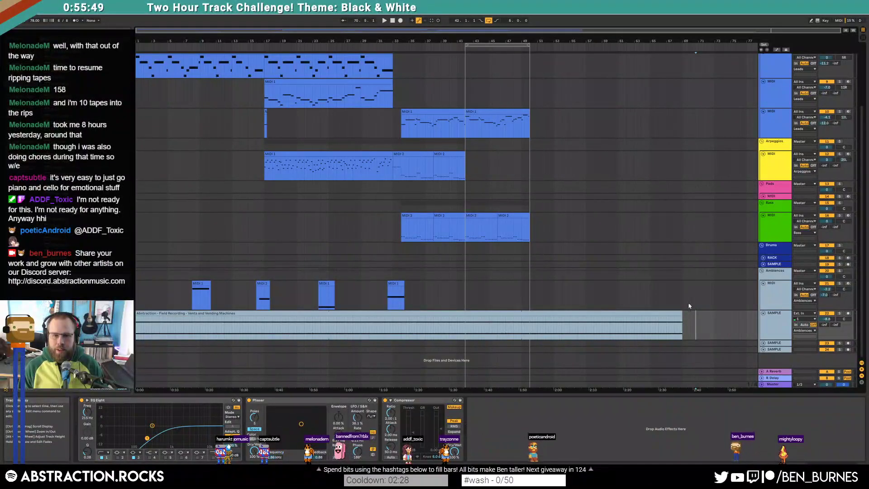
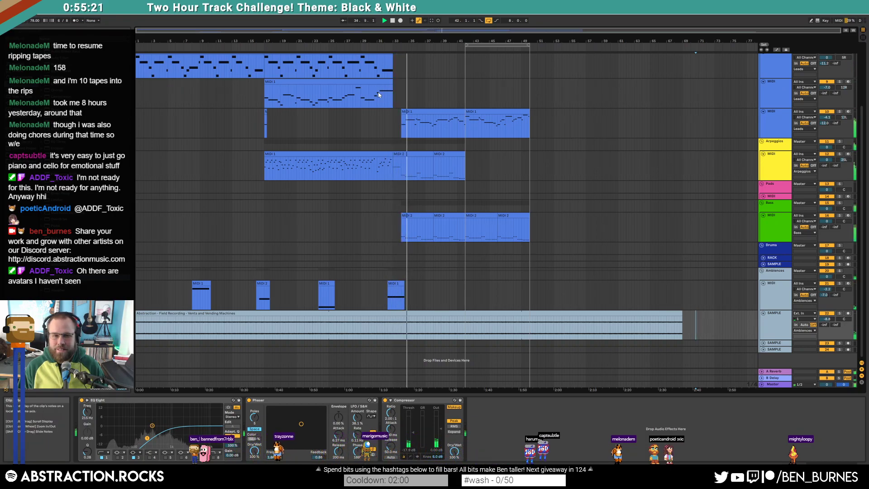
pyautogui.click(454, 102)
# Assign the arpeggio and bass tracks' colours to their respective clips
pyautogui.scroll(2, 660, 152)
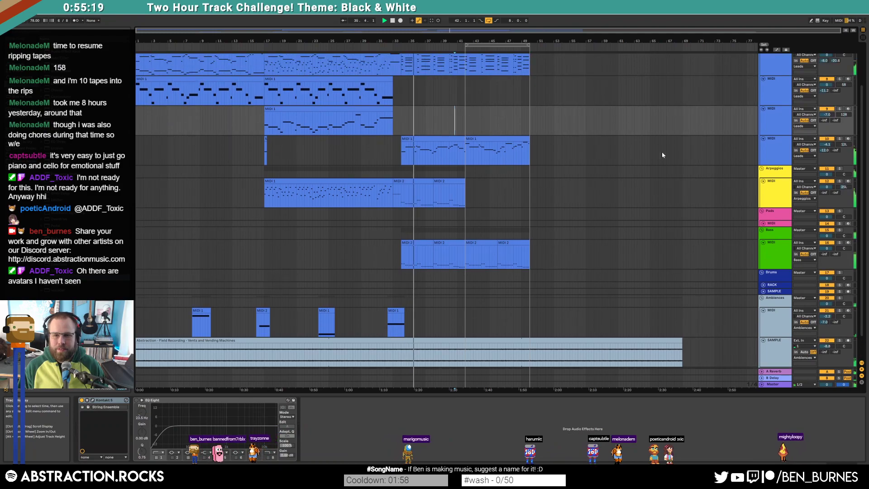
pyautogui.rightClick(775, 198)
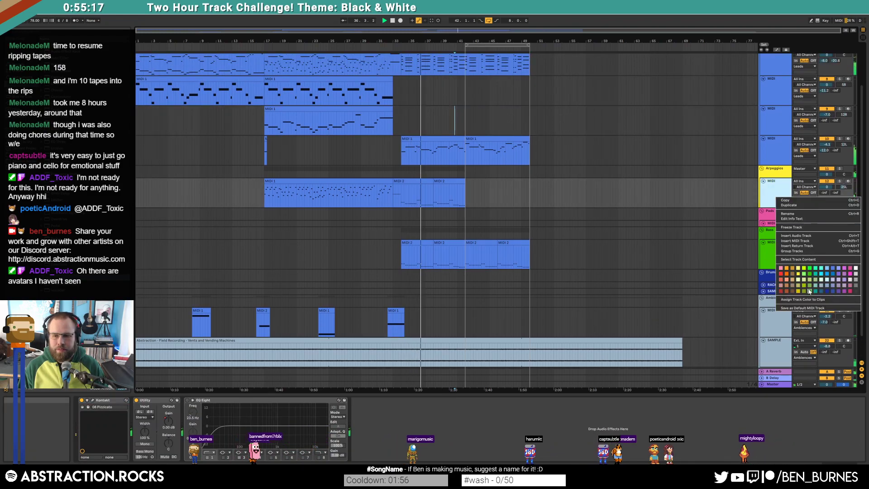
pyautogui.click(811, 300)
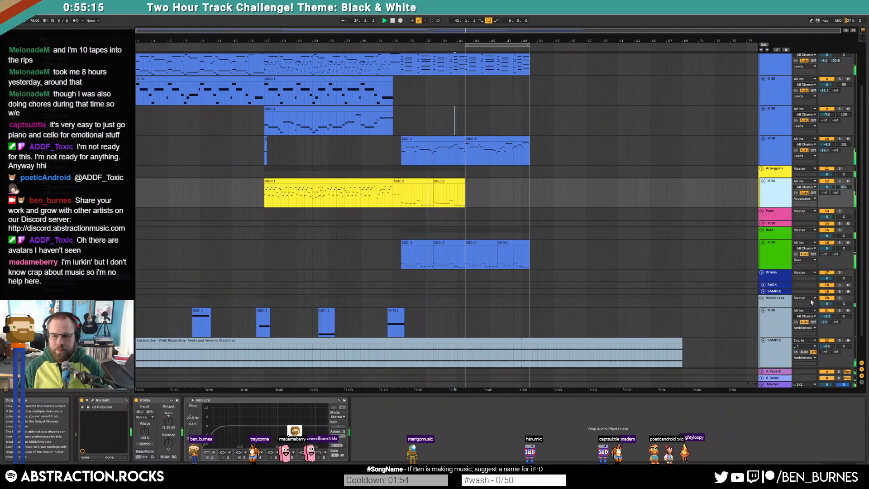
pyautogui.rightClick(781, 259)
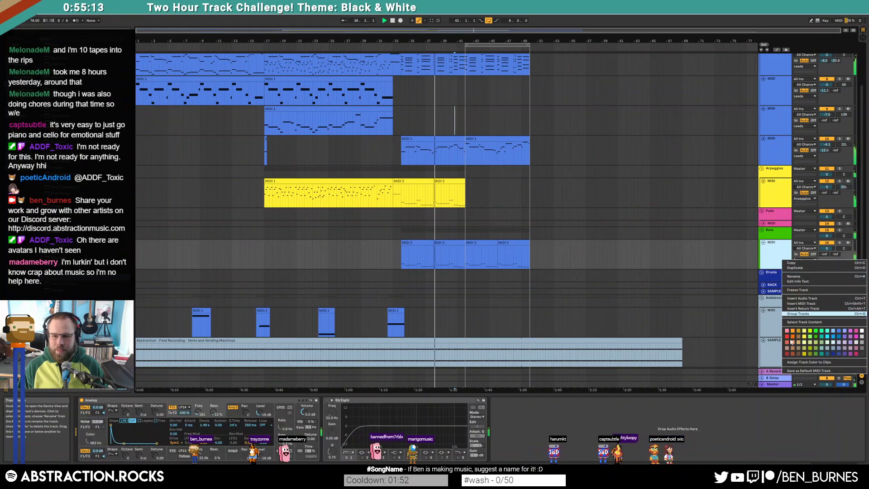
pyautogui.click(810, 365)
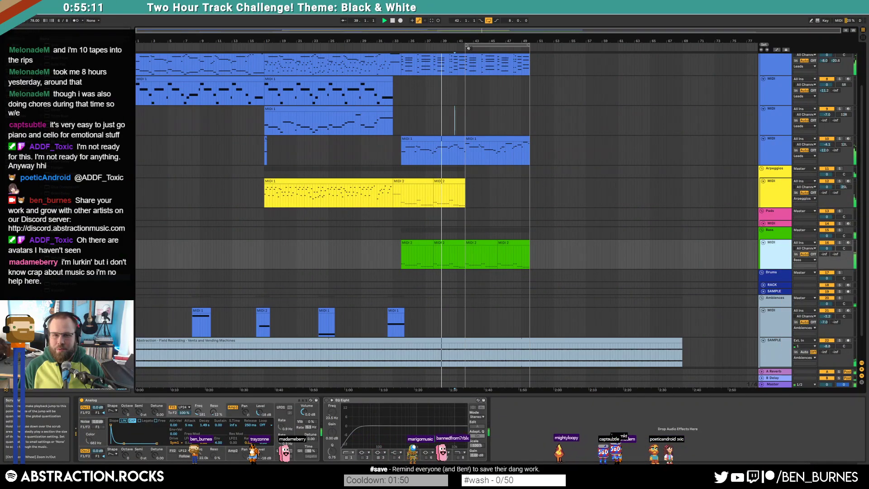
# Extend the loop region back so that it starts at bar 34
pyautogui.moveTo(465, 45)
pyautogui.mouseDown()
pyautogui.moveTo(415, 46)
pyautogui.moveTo(401, 58)
pyautogui.mouseUp()
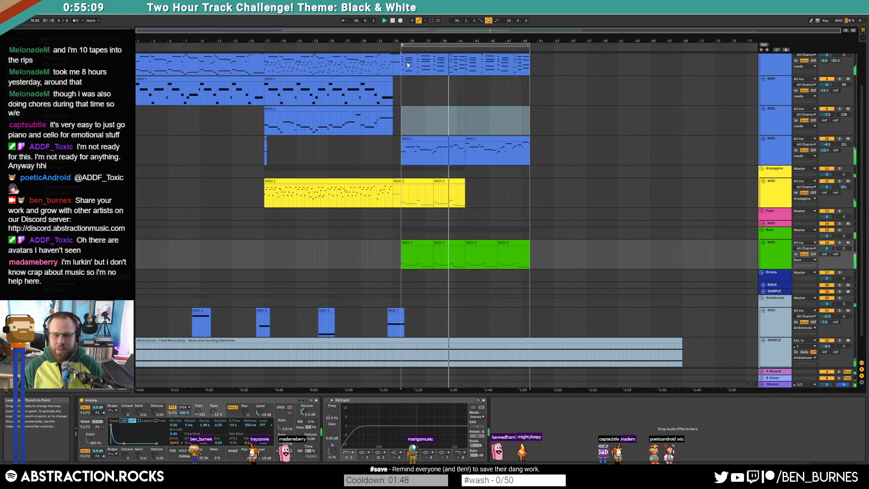
pyautogui.click(574, 174)
# Assign the ambience MIDI track's colour to its clips
pyautogui.scroll(-2, 657, 258)
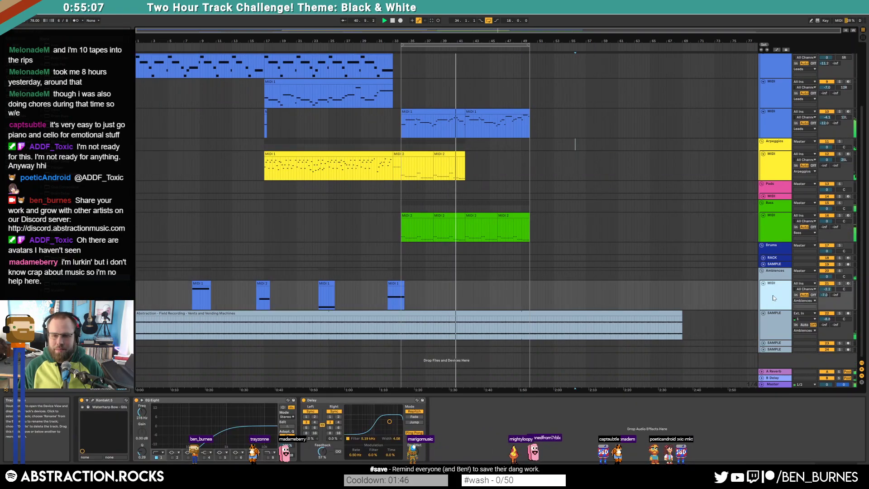
pyautogui.click(774, 294)
pyautogui.rightClick(773, 294)
pyautogui.click(823, 419)
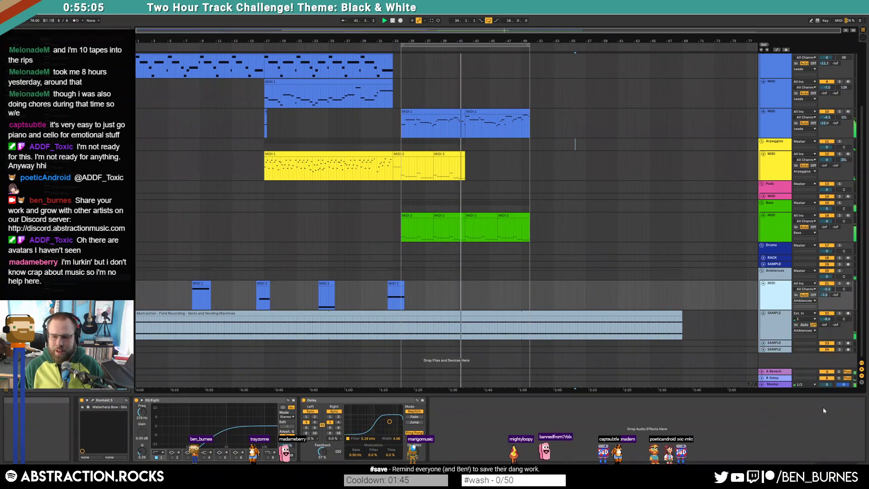
pyautogui.click(620, 264)
pyautogui.scroll(3, 526, 262)
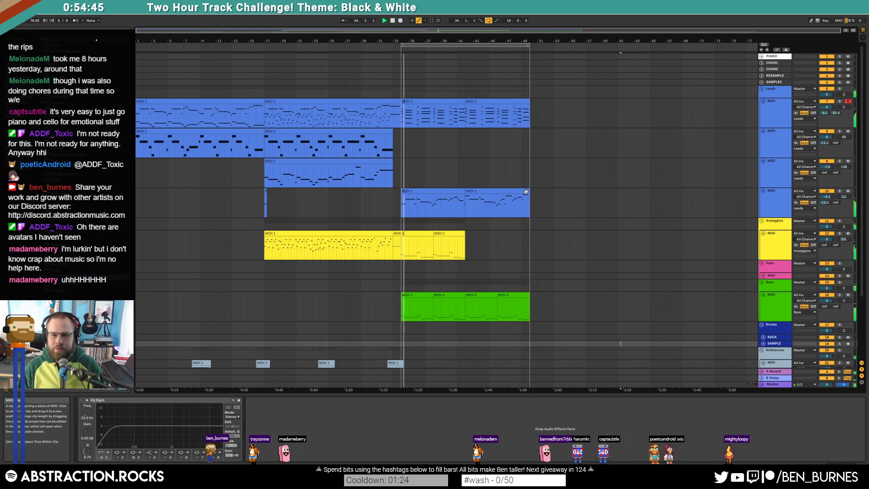
# Open the first lead's last clip and move its final chord earlier to the start of bar 8
pyautogui.doubleClick(514, 99)
pyautogui.click(751, 325)
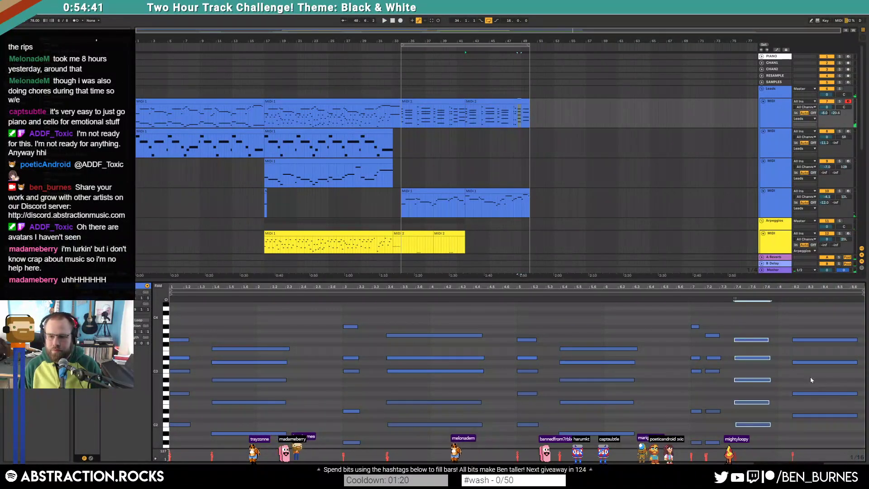
pyautogui.moveTo(809, 327); pyautogui.dragTo(821, 450)
pyautogui.press('Left')
pyautogui.press('Left')
pyautogui.press('Left')
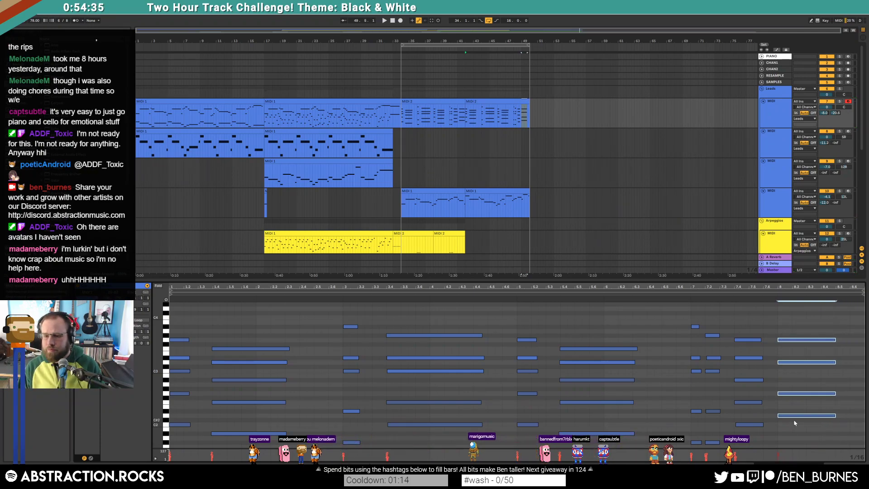
# Add a short four-note chord at the end of the first lead's last clip, repeating the final chord's pitches
pyautogui.doubleClick(852, 340)
pyautogui.moveTo(856, 339); pyautogui.dragTo(861, 362)
pyautogui.doubleClick(854, 362)
pyautogui.doubleClick(855, 394)
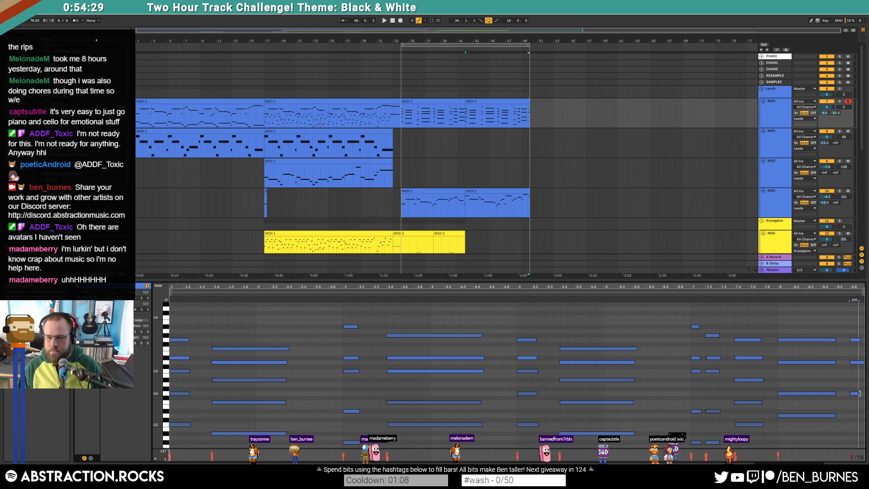
pyautogui.doubleClick(856, 416)
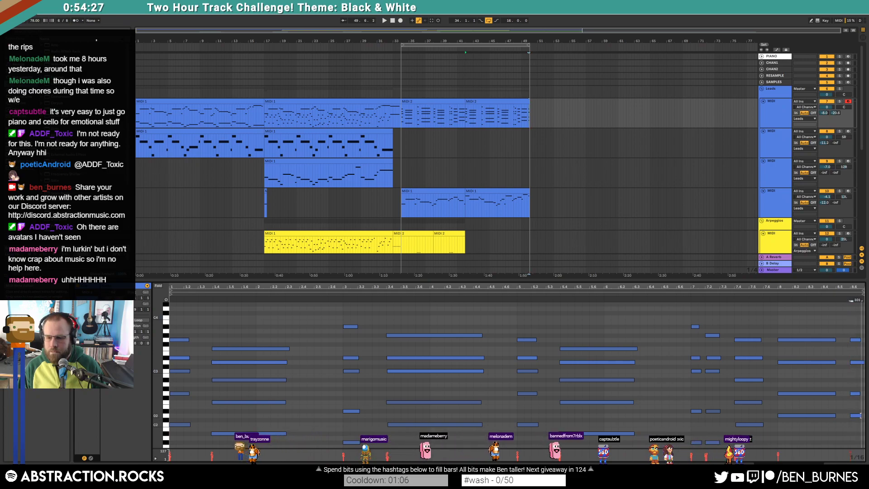
# Play the loop briefly to audition the edited lead and close the note editor
pyautogui.press('space')
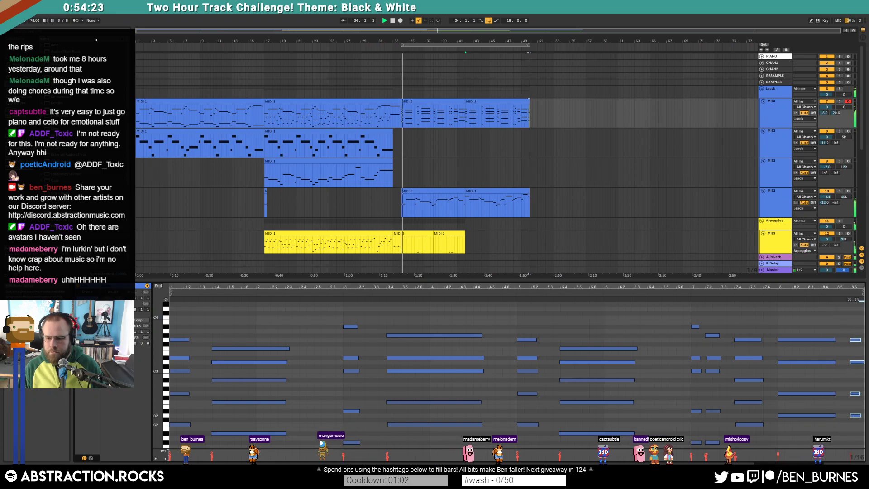
pyautogui.click(816, 324)
pyautogui.press('space')
pyautogui.hotkey('shift', 'Tab')
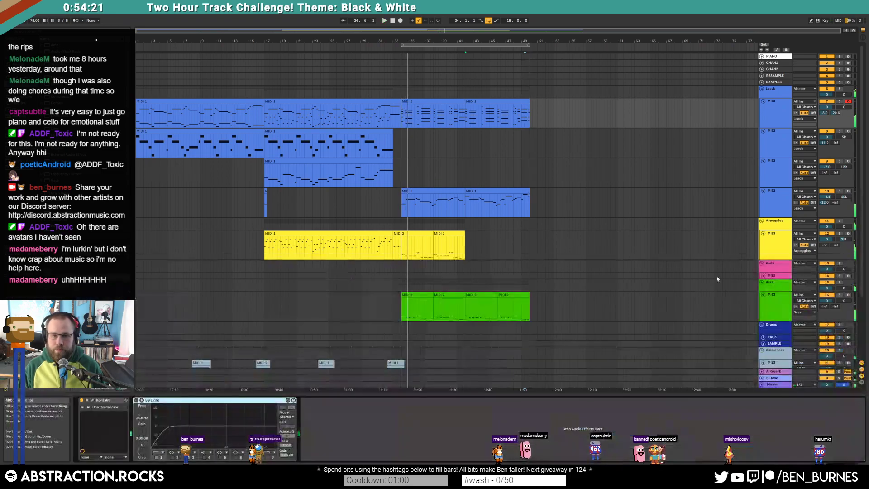
pyautogui.press('space')
# Insert a new MIDI track below the existing one in the Arpeggios group and unfold it
pyautogui.click(497, 267)
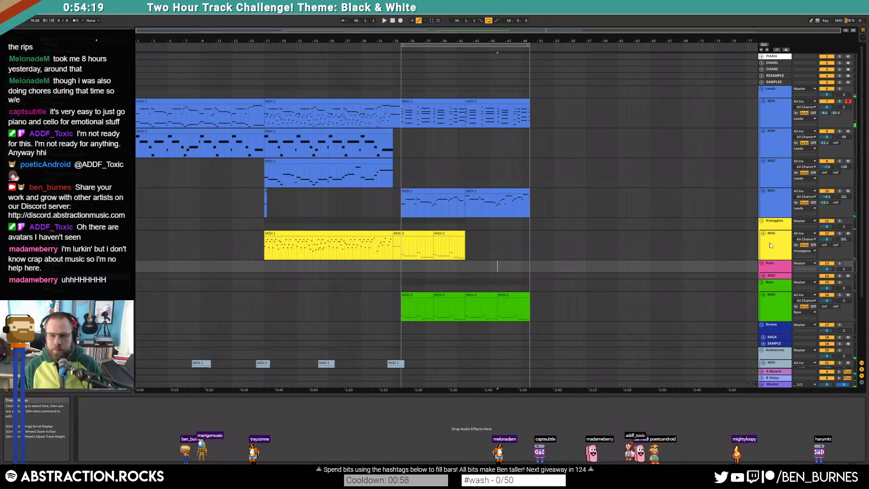
pyautogui.click(772, 244)
pyautogui.hotkey('ctrl', 'shift', 't')
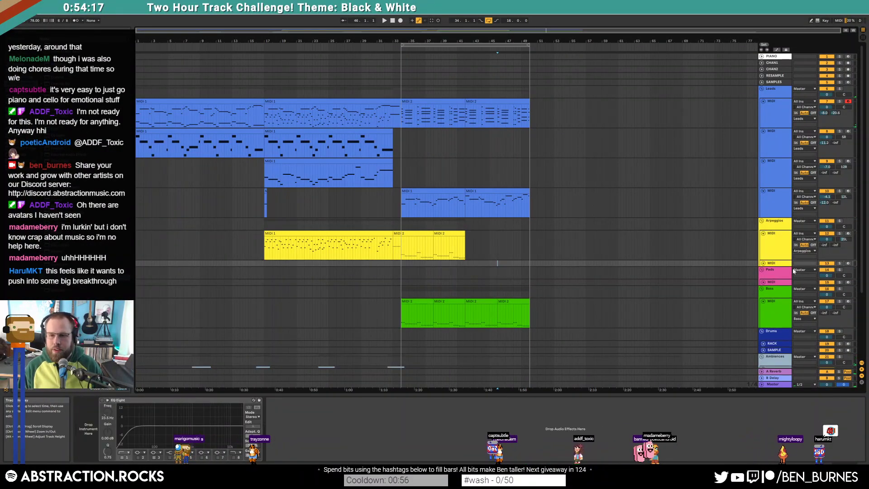
pyautogui.press('a')
pyautogui.press('a')
pyautogui.click(763, 263)
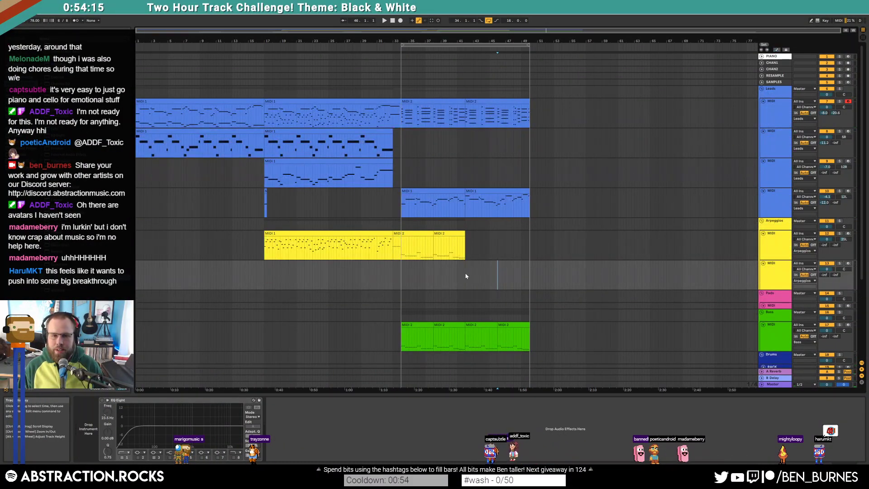
# Create an empty MIDI clip on the new arpeggio track from bar 42 to bar 50
pyautogui.scroll(5, 467, 274)
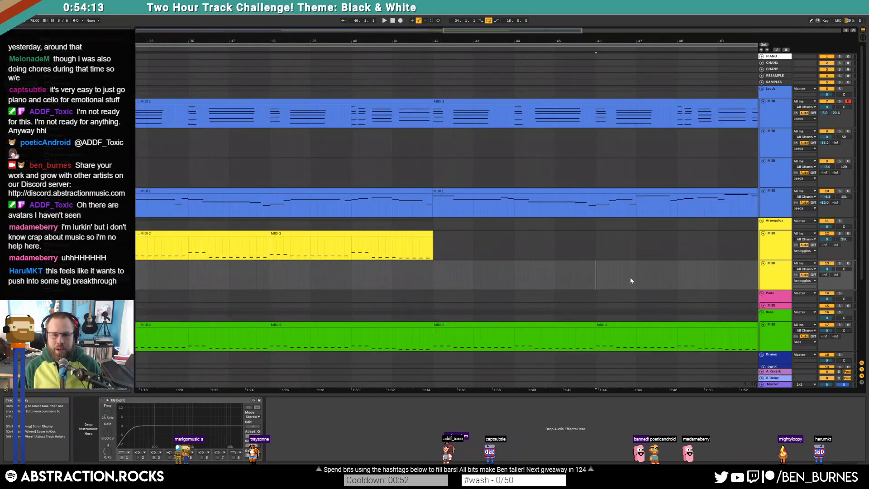
pyautogui.scroll(-5, 521, 97)
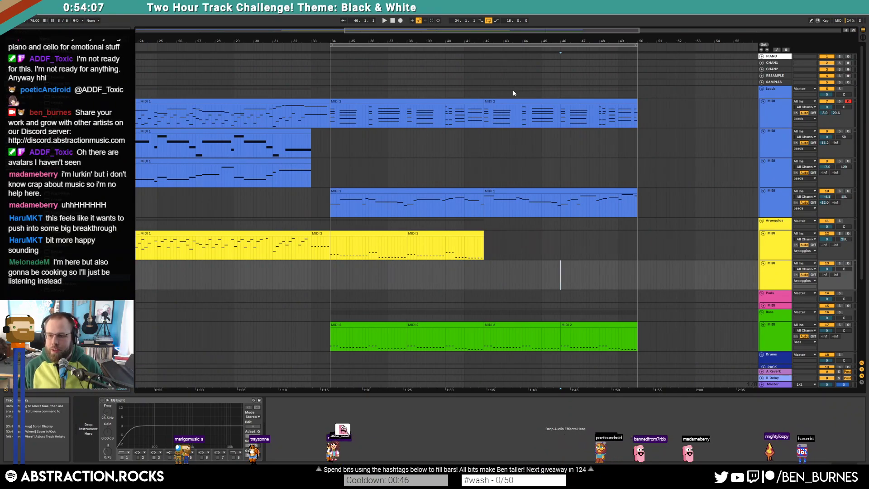
pyautogui.click(484, 273)
pyautogui.moveTo(484, 273); pyautogui.dragTo(545, 275)
pyautogui.moveTo(598, 280); pyautogui.dragTo(635, 272)
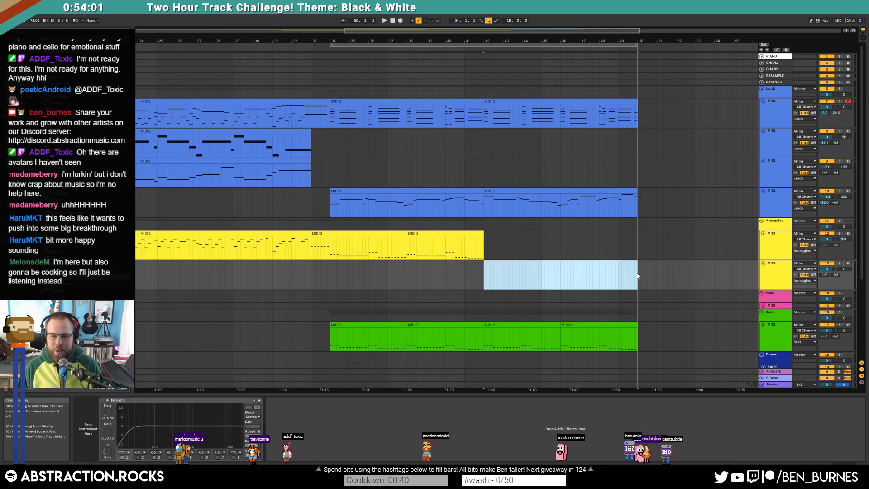
pyautogui.hotkey('ctrl', 'shift', 'm')
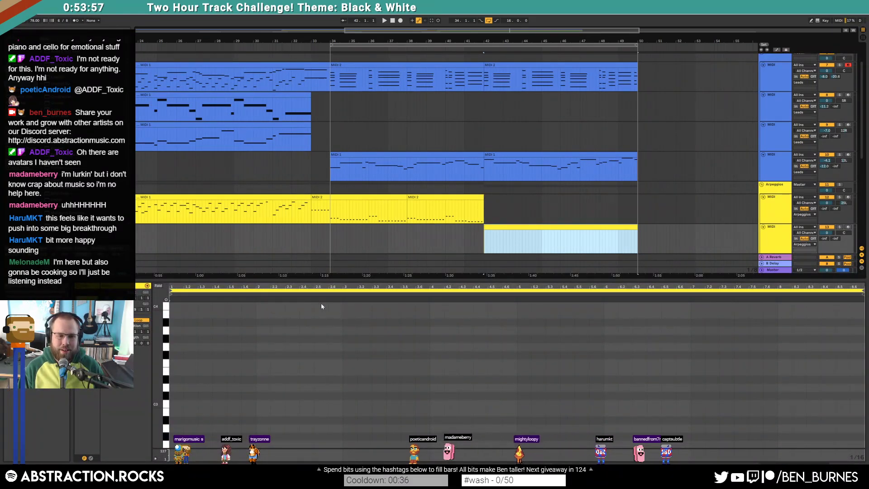
# Place a short C3 note at the start of the new arpeggio clip and raise it one octave to C4
pyautogui.moveTo(156, 353); pyautogui.dragTo(152, 373)
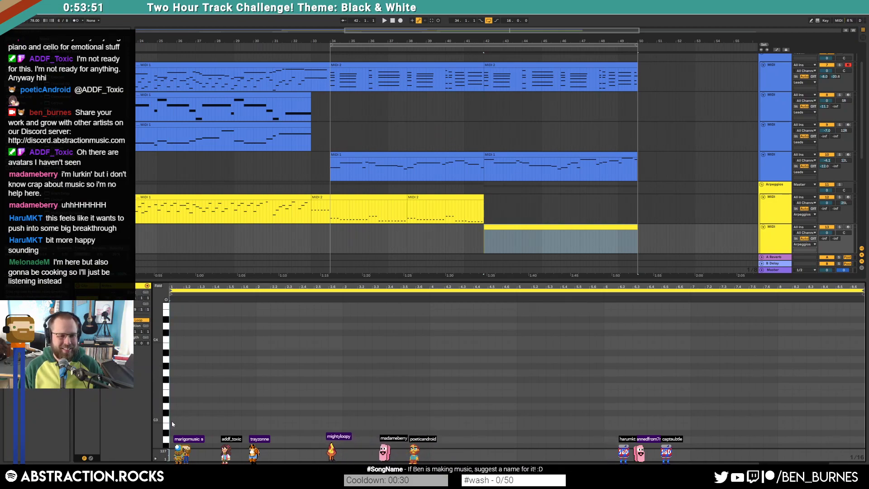
pyautogui.doubleClick(172, 421)
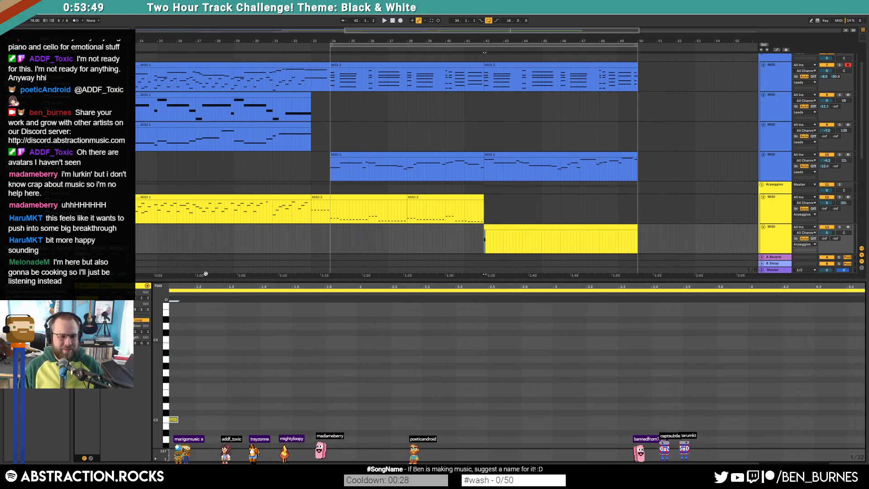
pyautogui.press('+')
pyautogui.press('+')
pyautogui.moveTo(185, 419); pyautogui.dragTo(177, 418)
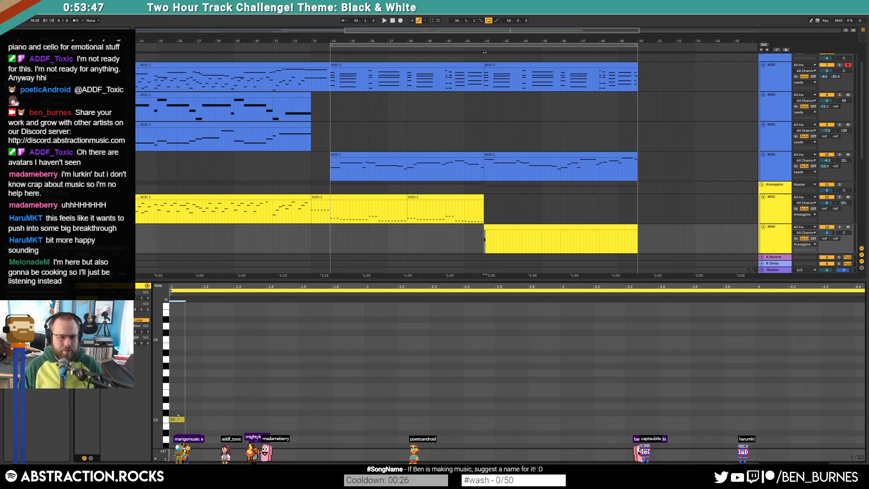
pyautogui.hotkey('shift', 'Up')
# Continue the arpeggio with evenly spaced short notes C4, D#4, C4, F4, G4 and C5
pyautogui.doubleClick(189, 340)
pyautogui.doubleClick(205, 319)
pyautogui.doubleClick(221, 339)
pyautogui.scroll(3, 230, 345)
pyautogui.doubleClick(237, 340)
pyautogui.doubleClick(253, 326)
pyautogui.scroll(2, 267, 328)
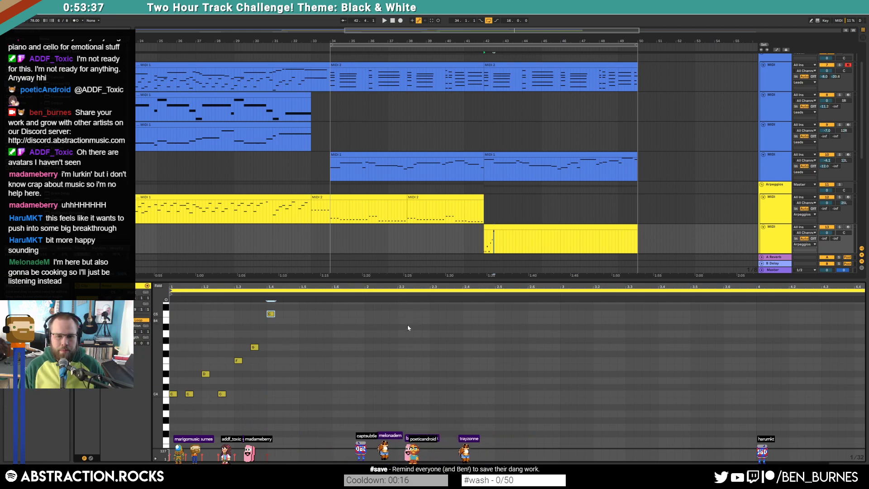
# Compress the whole arpeggio phrase to half its duration and close the note editor
pyautogui.hotkey('ctrl', 'a')
pyautogui.moveTo(267, 298); pyautogui.dragTo(220, 300)
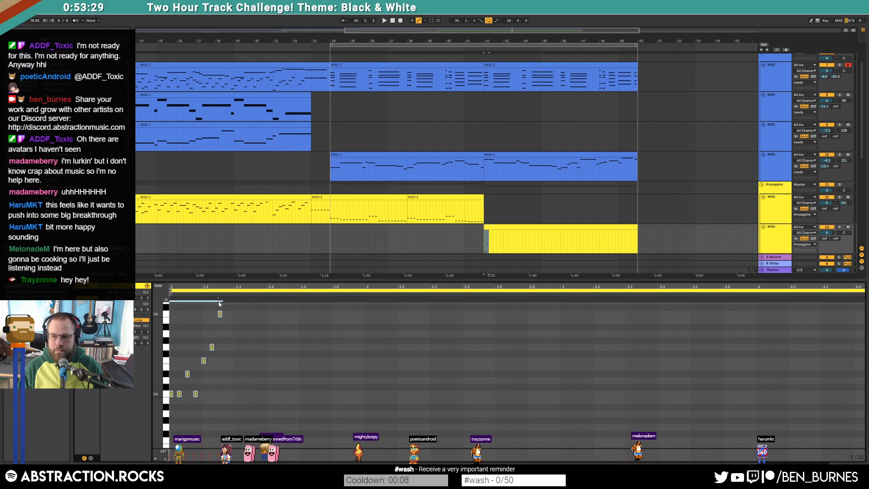
pyautogui.hotkey('shift', 'Tab')
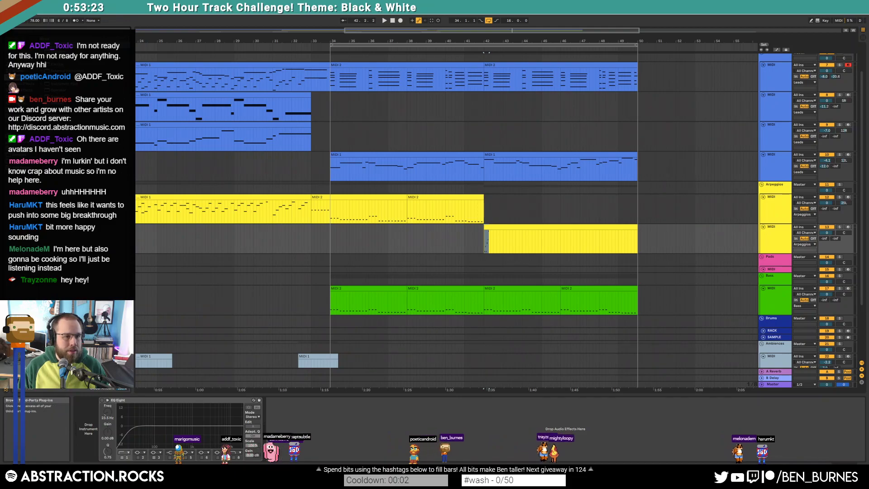
# Load the Massive synth on the new arpeggio track and move its window off the new clip
pyautogui.click(505, 245)
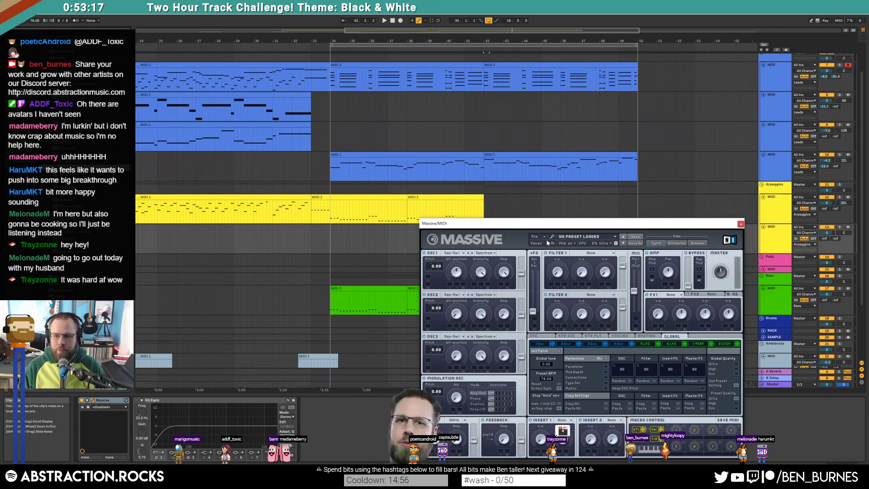
pyautogui.moveTo(527, 226); pyautogui.dragTo(265, 108)
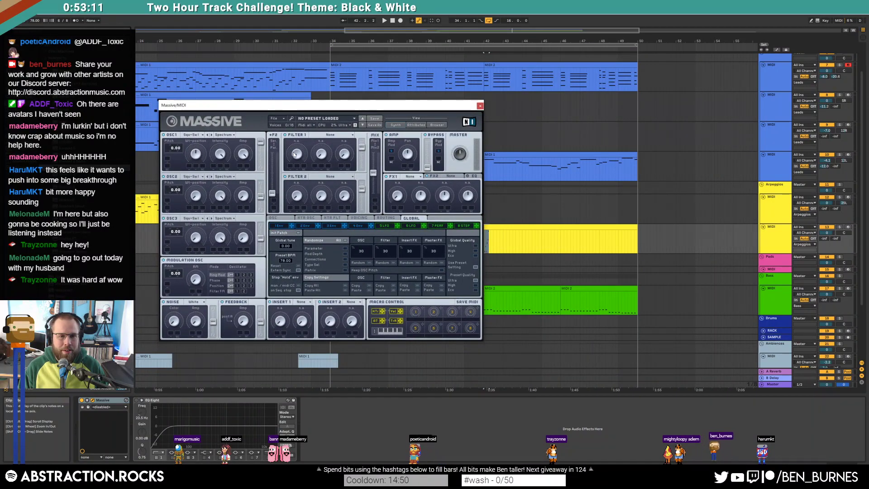
# Set Massive's Filter 1 type to Lowpass 4, route the first oscillator into it, and close the synth window
pyautogui.click(324, 135)
pyautogui.click(324, 140)
pyautogui.click(325, 136)
pyautogui.click(324, 139)
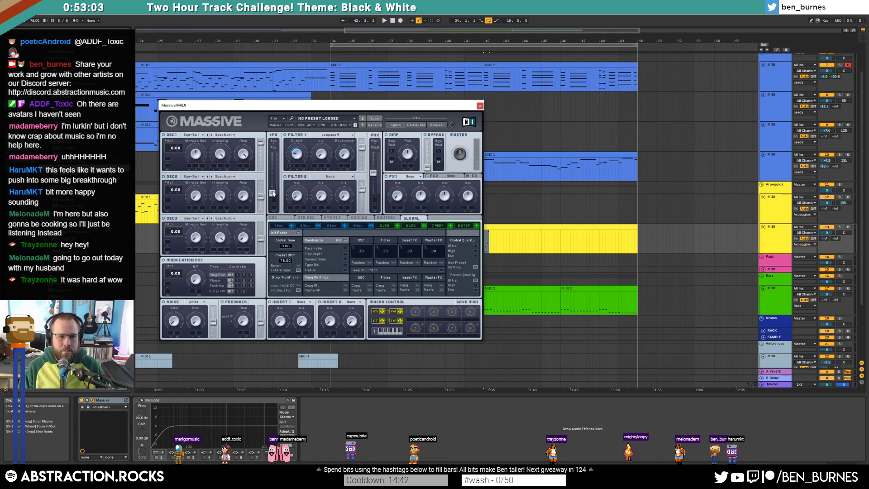
pyautogui.click(480, 106)
# Raise the new arpeggio track's reverb send to about -21 dB and add the Raum reverb with reduced mix and decay
pyautogui.moveTo(824, 238); pyautogui.dragTo(824, 222)
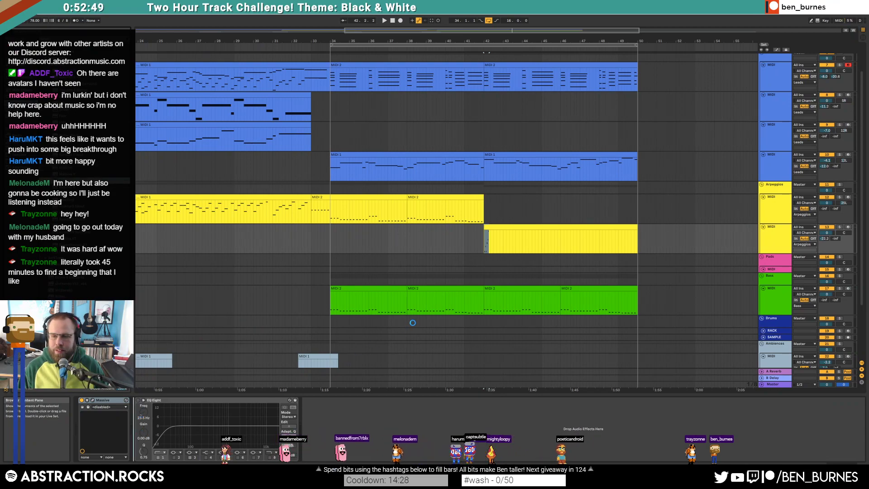
pyautogui.moveTo(261, 113); pyautogui.dragTo(359, 181)
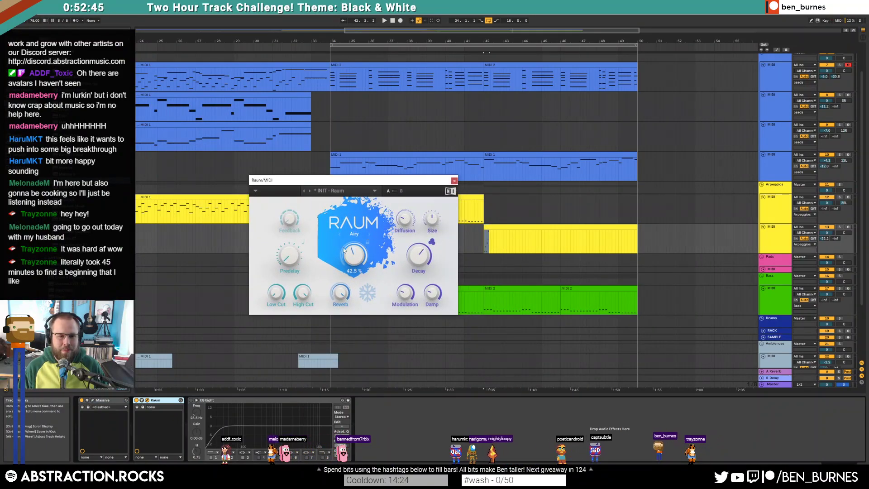
pyautogui.moveTo(419, 254); pyautogui.dragTo(419, 257)
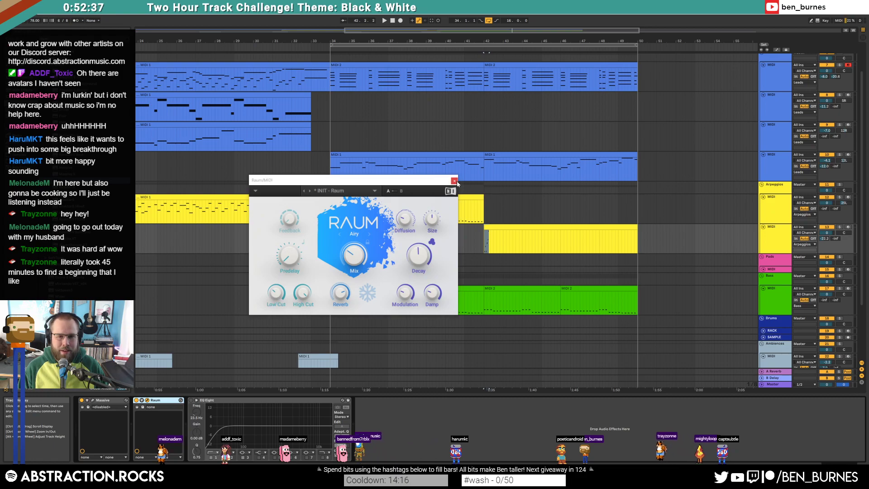
pyautogui.click(456, 181)
# Audition the new arpeggio phrase and lower its track volume to about -11 dB
pyautogui.click(470, 232)
pyautogui.press('space')
pyautogui.doubleClick(494, 231)
pyautogui.click(347, 431)
pyautogui.hotkey('ctrl', 'a')
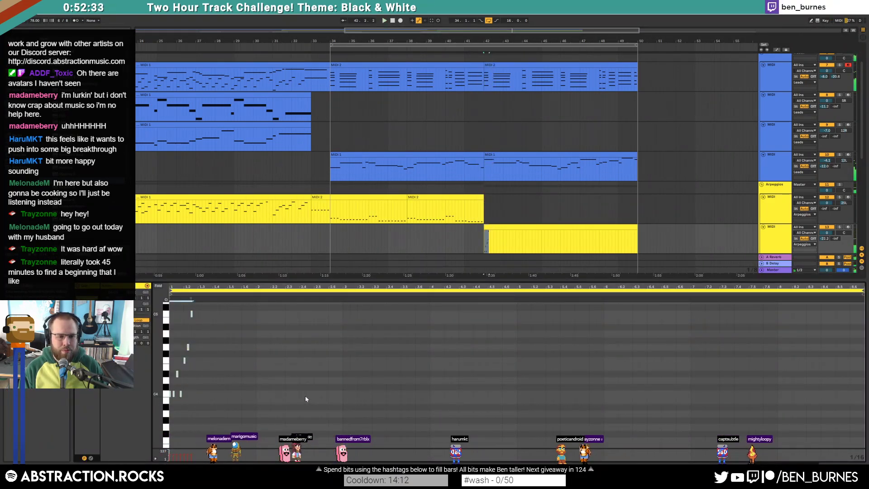
pyautogui.click(711, 262)
pyautogui.moveTo(827, 233); pyautogui.dragTo(828, 247)
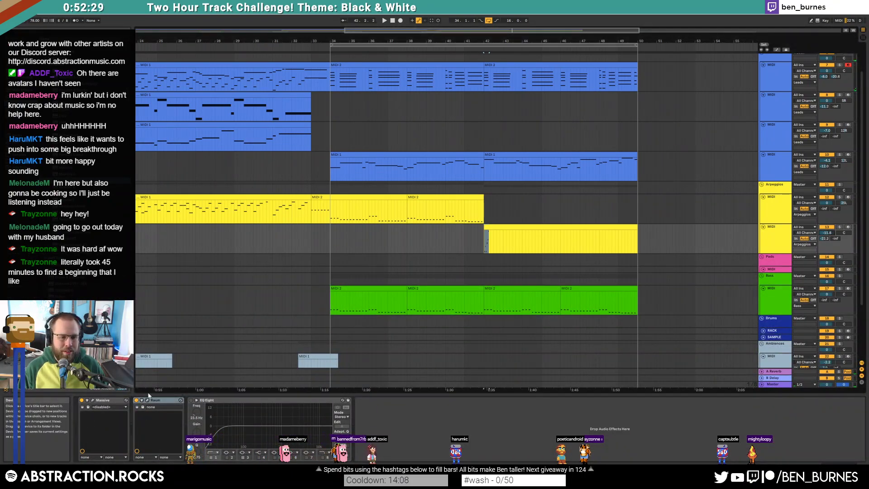
# Reopen Massive on the new arpeggio track and turn on a slight unison pitch spread in its voicing settings
pyautogui.click(93, 401)
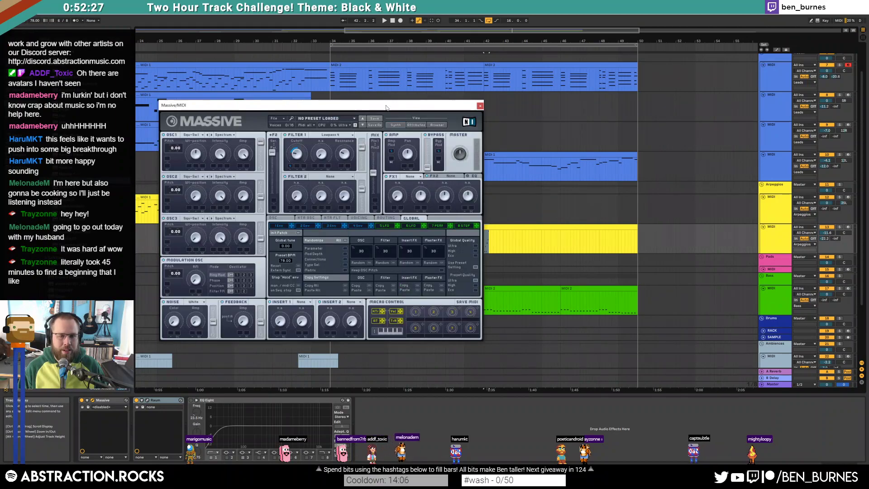
pyautogui.moveTo(386, 107); pyautogui.dragTo(382, 126)
pyautogui.click(371, 237)
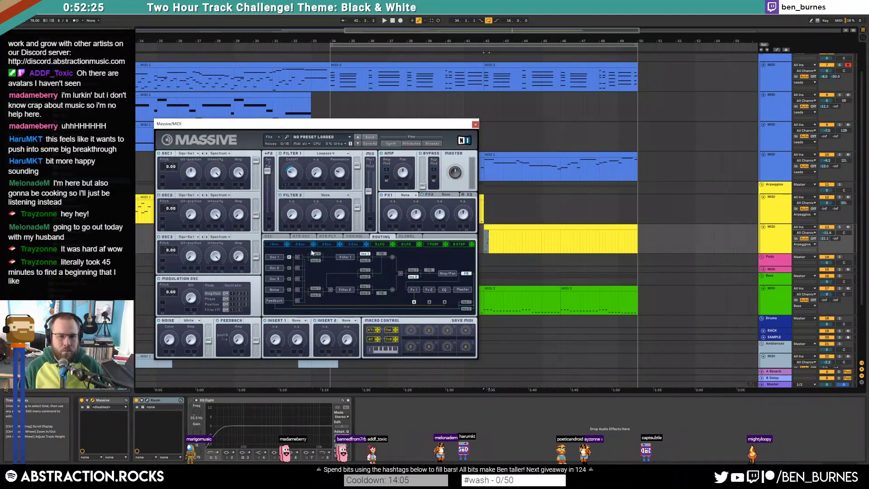
pyautogui.click(354, 236)
pyautogui.click(350, 245)
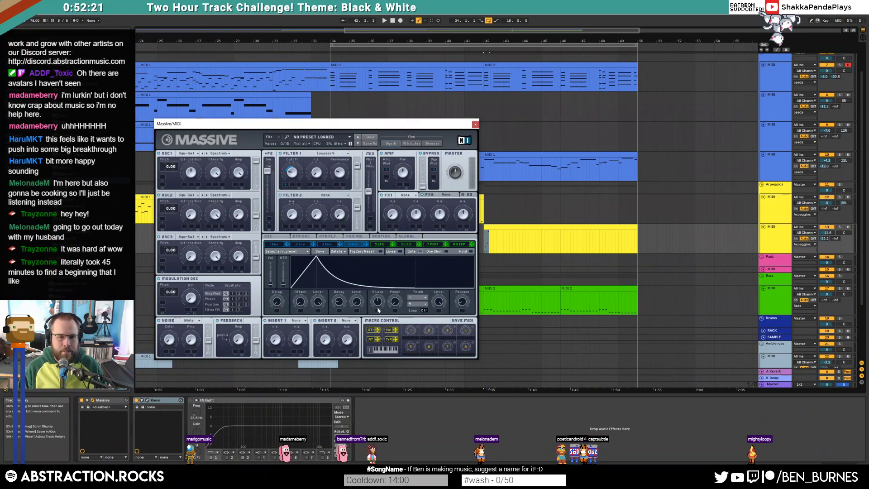
pyautogui.click(378, 237)
pyautogui.click(405, 237)
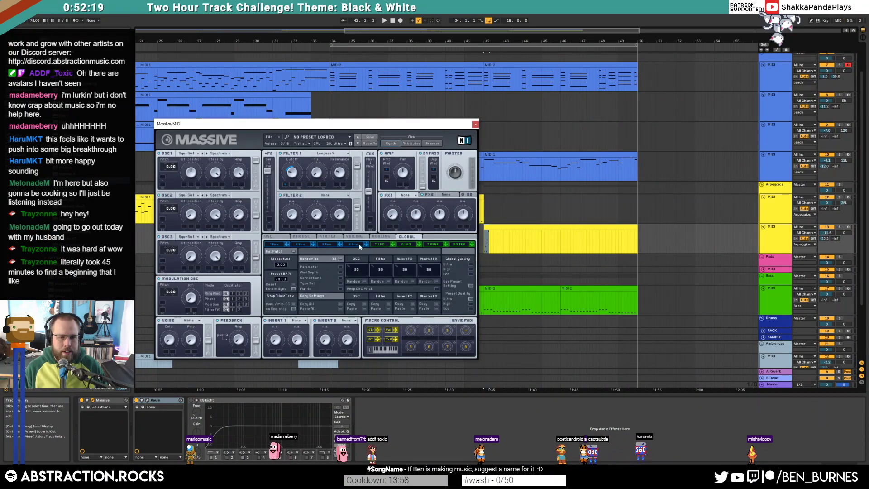
pyautogui.click(354, 236)
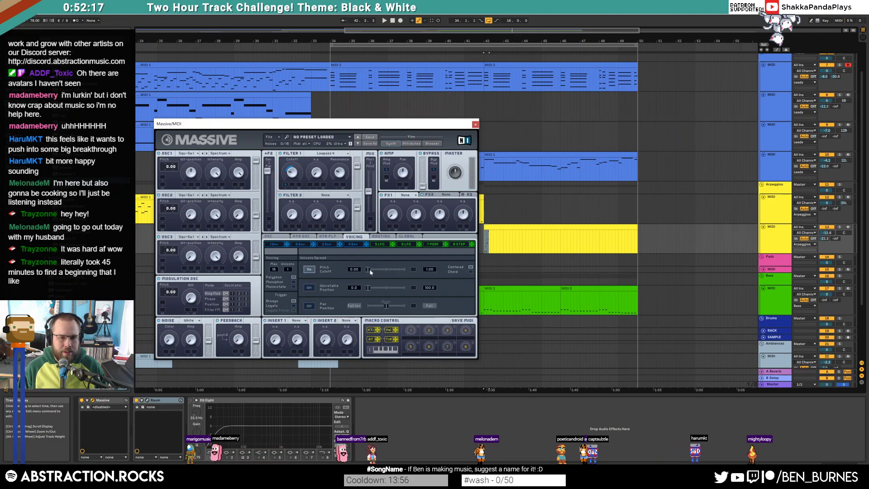
# Audition the arpeggio phrase and shorten the attack of Massive's envelope 4
pyautogui.press('space')
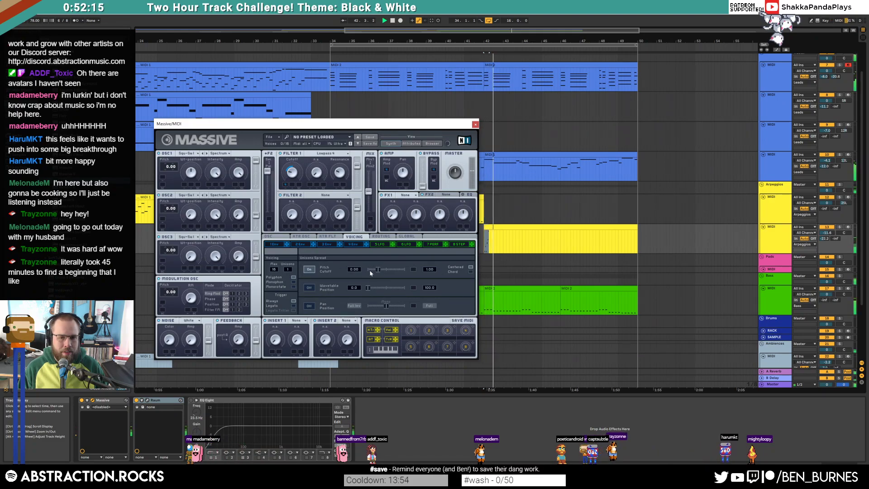
pyautogui.click(353, 244)
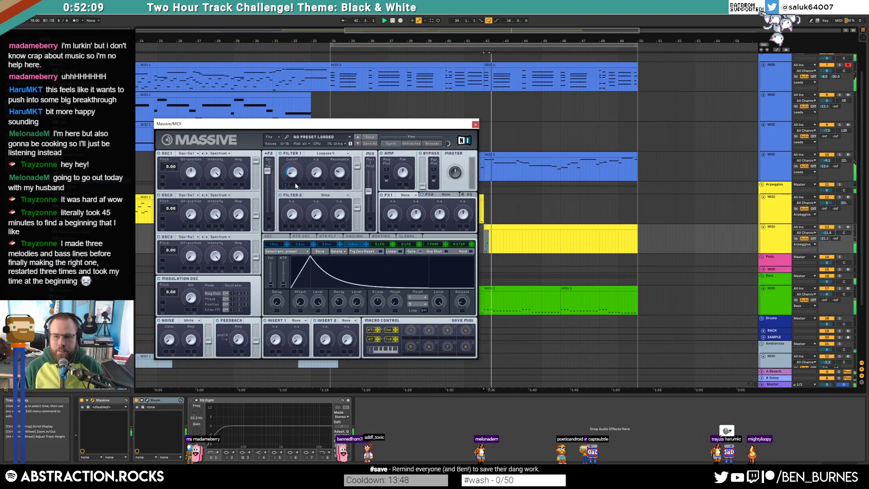
pyautogui.press('space')
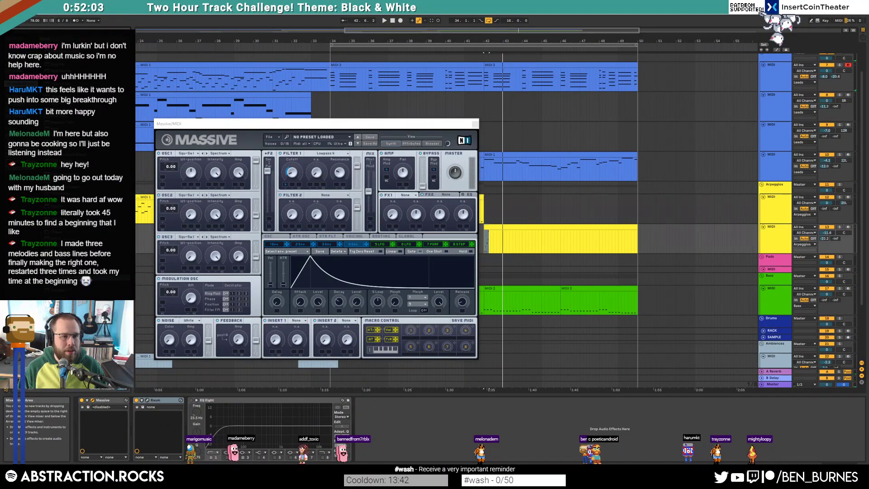
# Insert the Delay effect between Massive and Raum on the arpeggio track and adjust its filter band
pyautogui.moveTo(68, 110); pyautogui.dragTo(140, 413)
pyautogui.moveTo(207, 411); pyautogui.dragTo(217, 419)
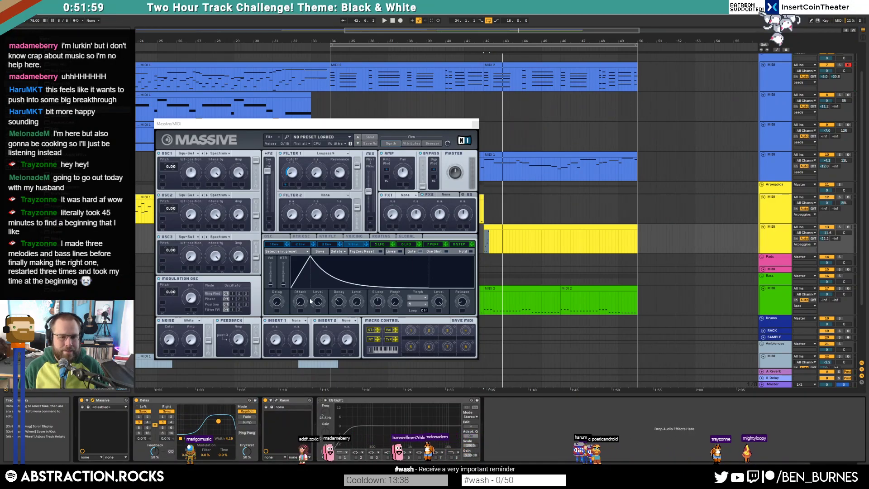
# Set Massive's unison pitch spread to 0.05 with more unison voices, and fine-tune the Delay filter while auditioning
pyautogui.click(353, 236)
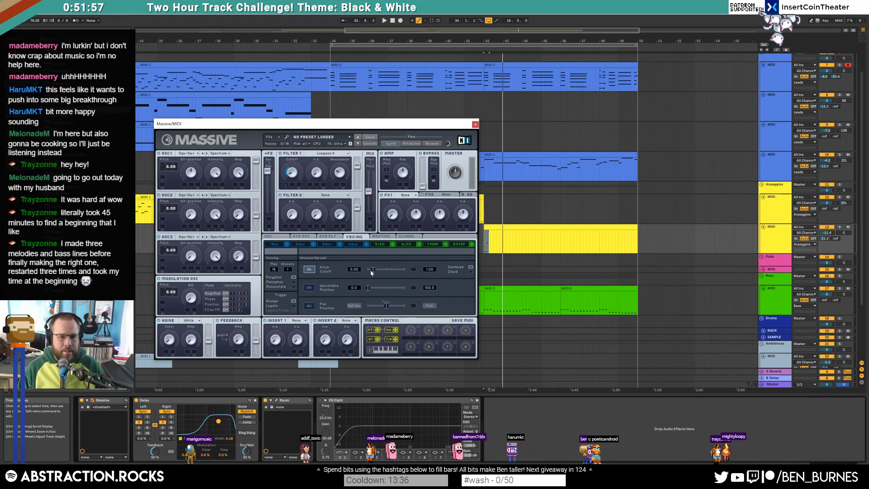
pyautogui.moveTo(355, 268); pyautogui.dragTo(355, 269)
pyautogui.press('space')
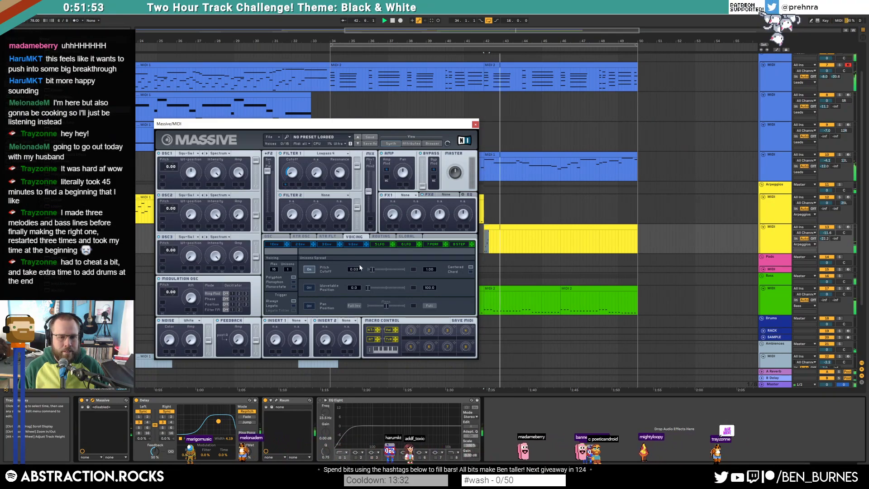
pyautogui.press('space')
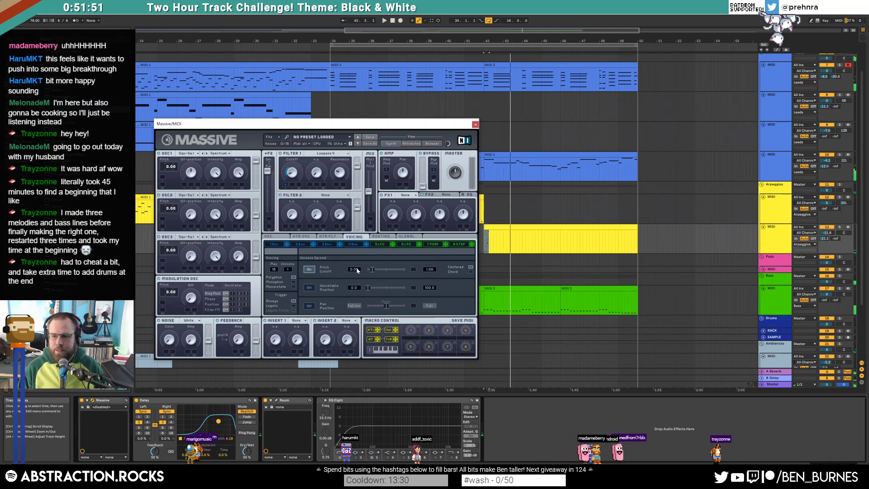
pyautogui.moveTo(218, 421); pyautogui.dragTo(217, 418)
pyautogui.moveTo(373, 269); pyautogui.dragTo(370, 269)
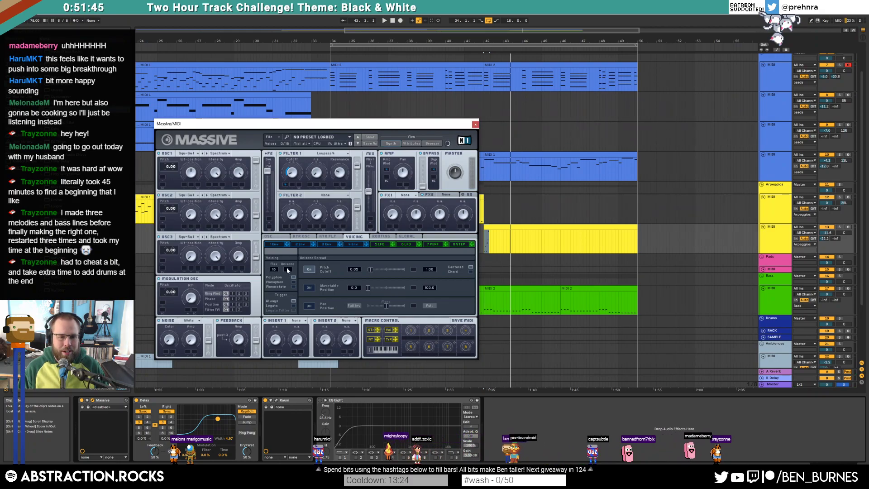
# Raise the new arpeggio track's volume to about -10 dB and further shorten the attack of Massive's envelope 4
pyautogui.moveTo(826, 233); pyautogui.dragTo(826, 229)
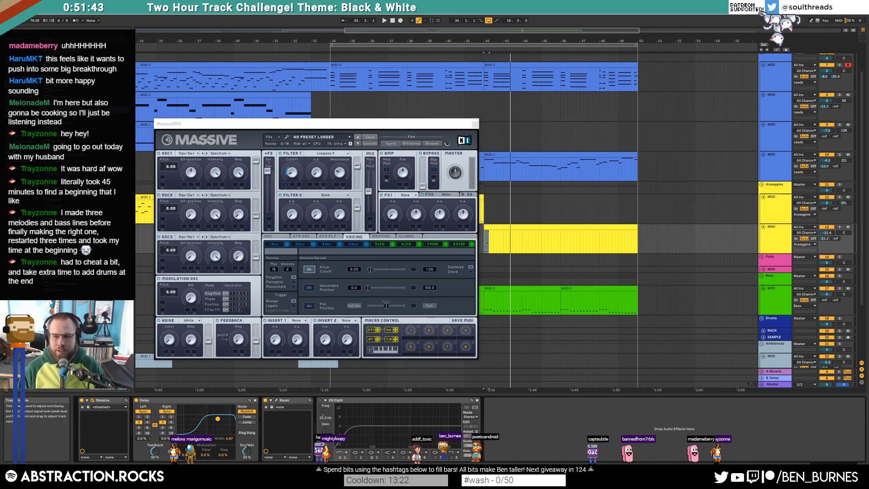
pyautogui.click(366, 243)
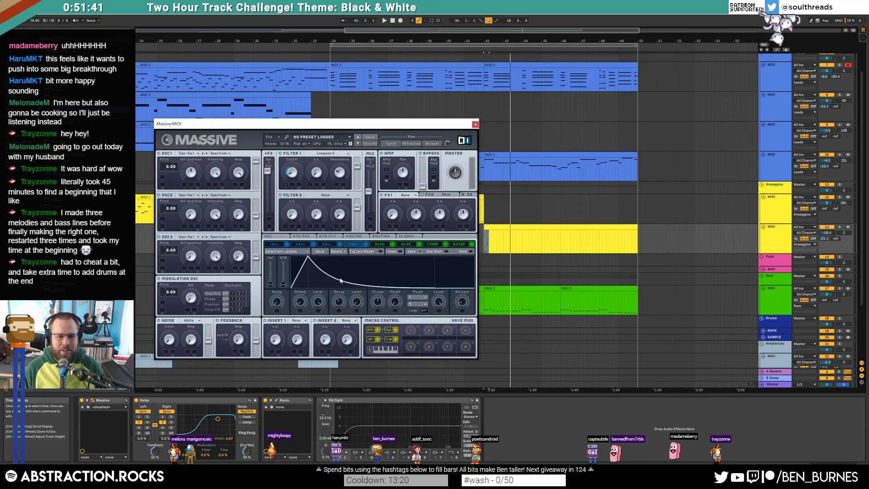
pyautogui.press('space')
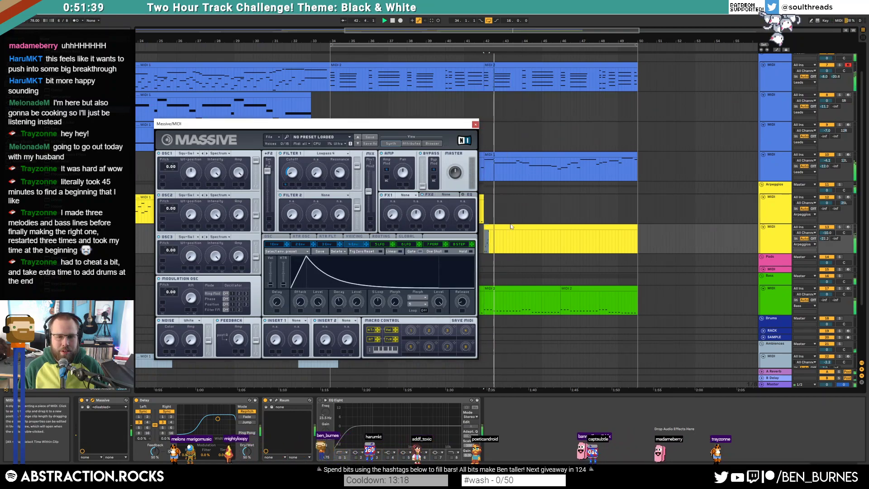
pyautogui.click(475, 124)
# Duplicate the opening arpeggio notes to bar 5 of the new arpeggio clip
pyautogui.doubleClick(501, 227)
pyautogui.moveTo(516, 308); pyautogui.dragTo(142, 427)
pyautogui.hotkey('ctrl', 'd')
pyautogui.click(598, 364)
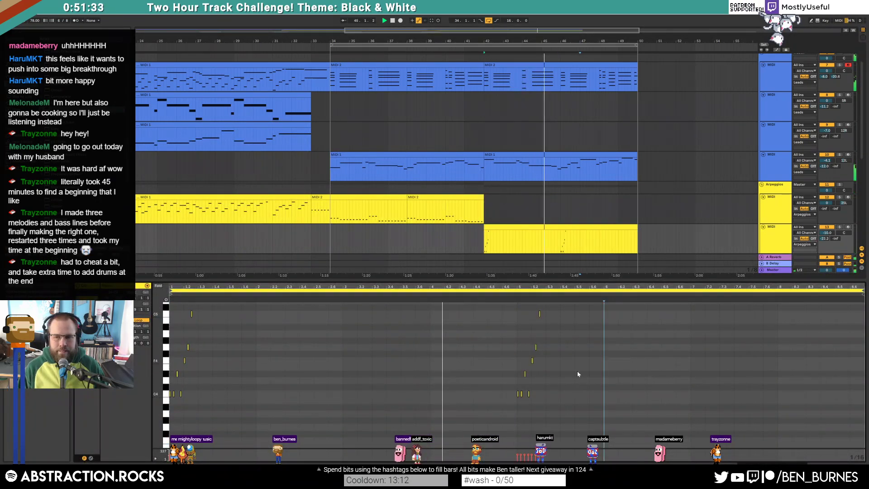
pyautogui.scroll(2, 539, 332)
# Raise the second-to-last note of the copied phrase by three semitones, leaving the last note at its original pitch
pyautogui.moveTo(539, 340); pyautogui.dragTo(539, 327)
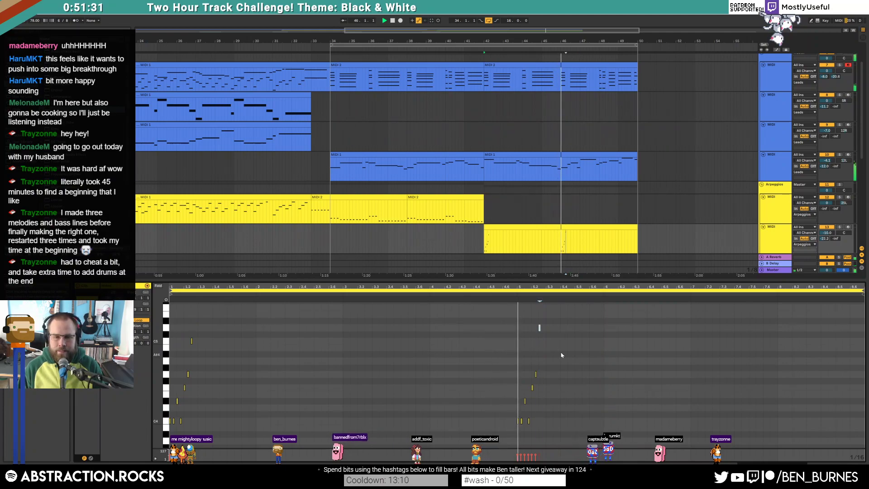
pyautogui.press('Up')
pyautogui.click(536, 375)
pyautogui.press('Up')
pyautogui.press('Up')
pyautogui.press('Up')
pyautogui.hotkey('alt', 'Right')
pyautogui.press('Down')
pyautogui.press('Down')
pyautogui.press('Down')
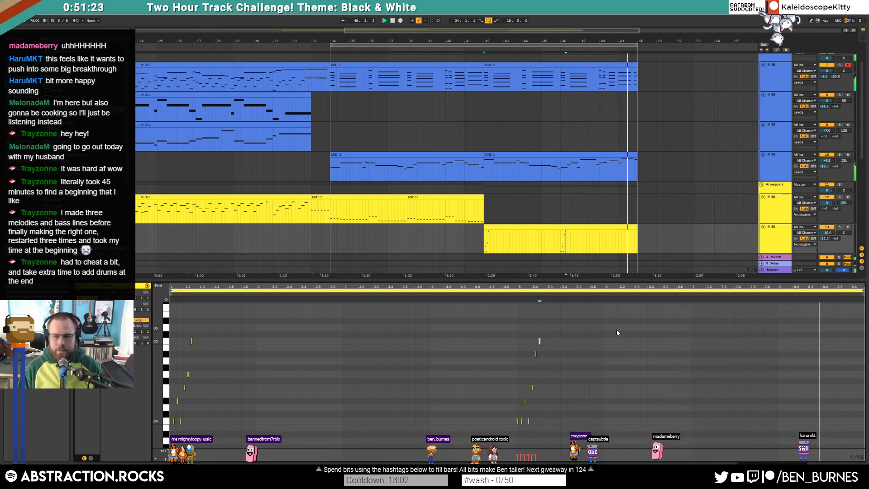
pyautogui.press('space')
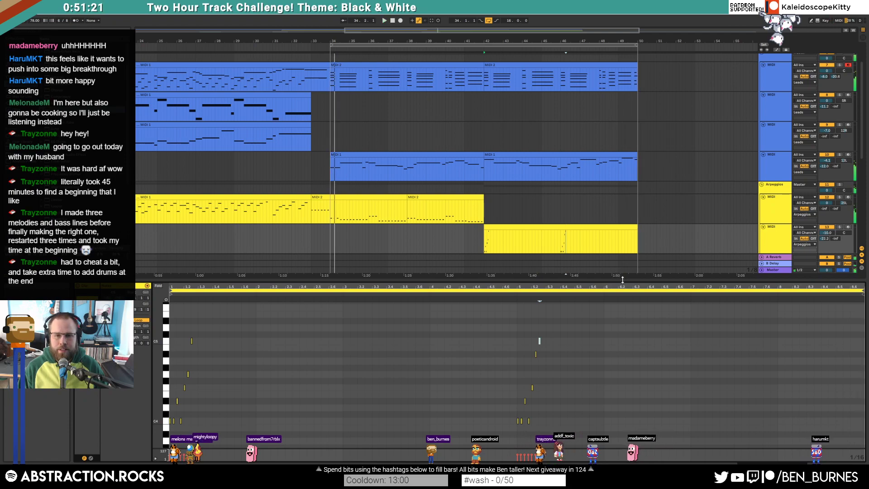
# Unfold the RACK drum track and load the kick2_OH_P_S sample onto the first pad of its Drum Rack
pyautogui.scroll(-2, 588, 235)
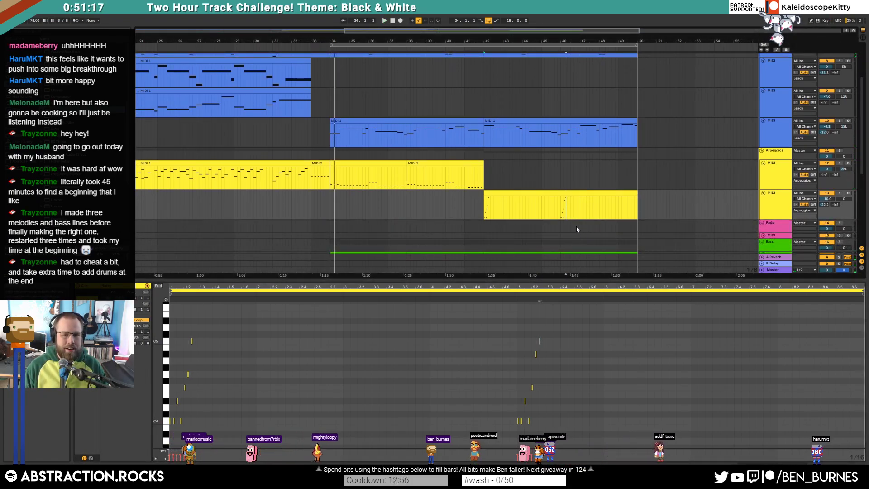
pyautogui.scroll(-3, 577, 230)
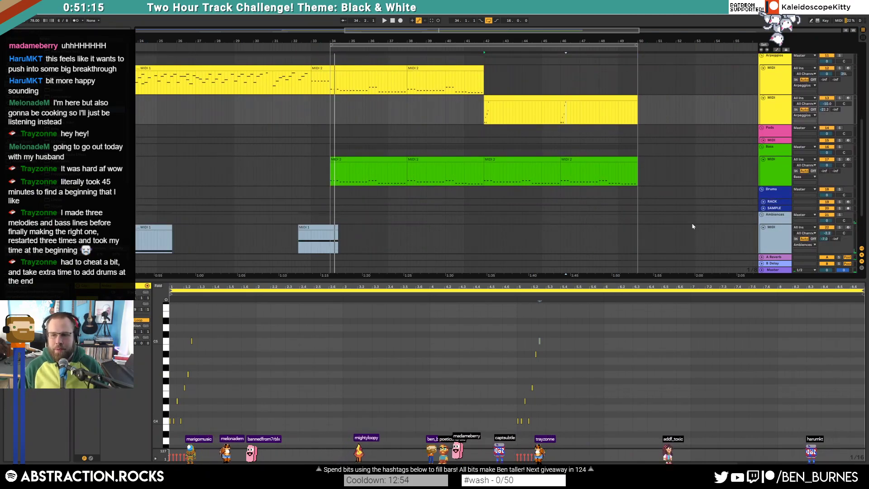
pyautogui.click(537, 204)
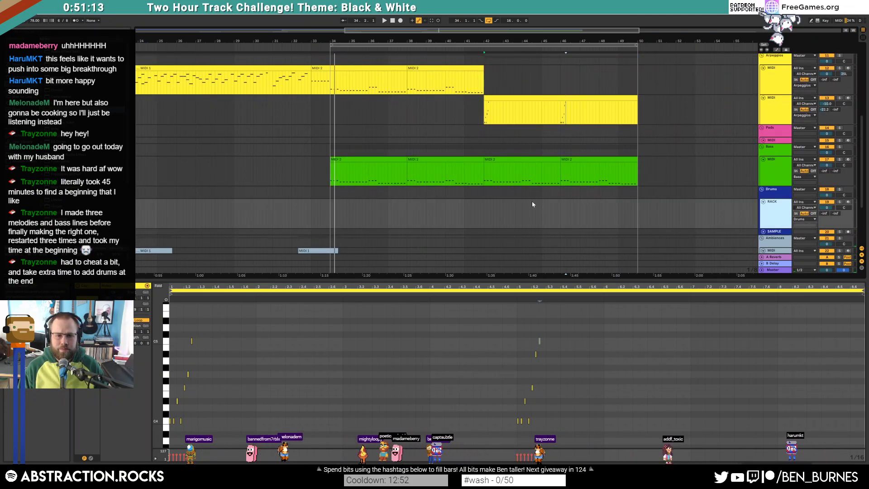
pyautogui.hotkey('shift', 'Tab')
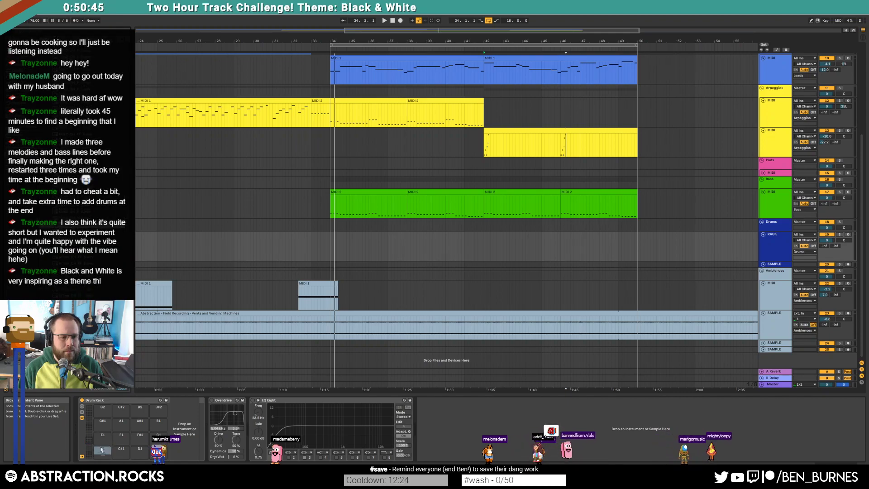
pyautogui.moveTo(73, 257); pyautogui.dragTo(102, 450)
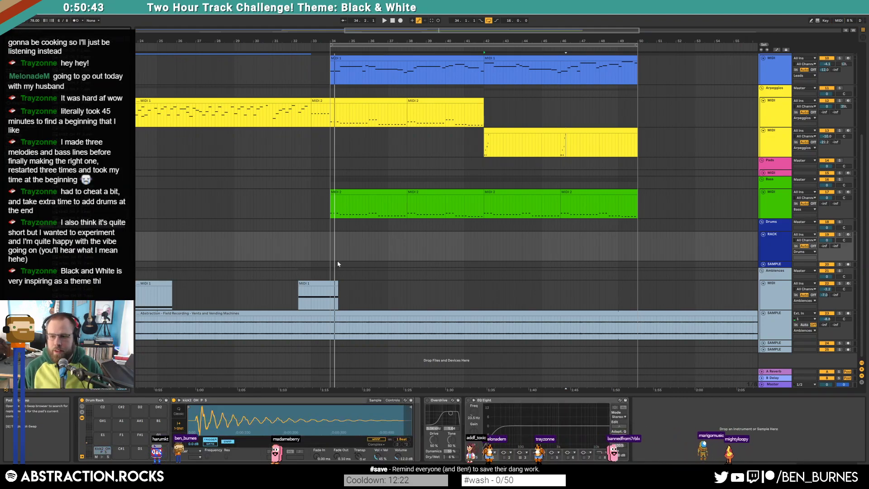
# Create an empty one-bar MIDI clip at bar 42 on the RACK track
pyautogui.moveTo(483, 255); pyautogui.dragTo(631, 257)
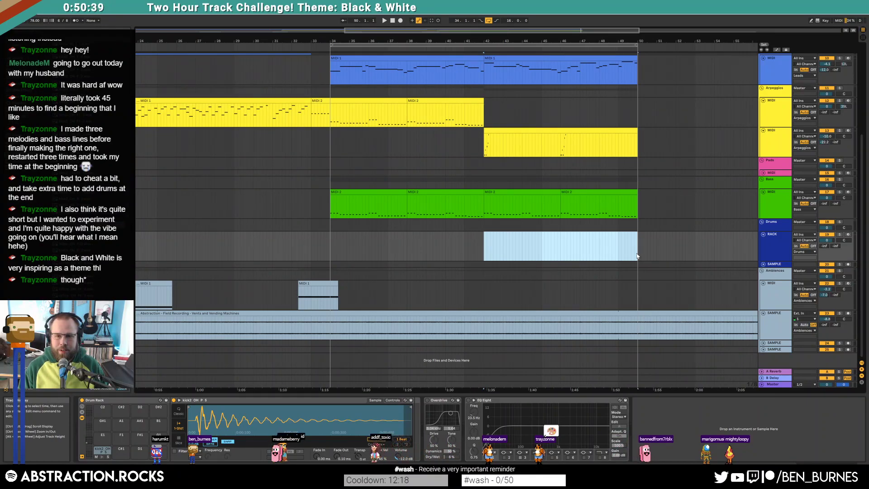
pyautogui.moveTo(580, 247); pyautogui.dragTo(509, 246)
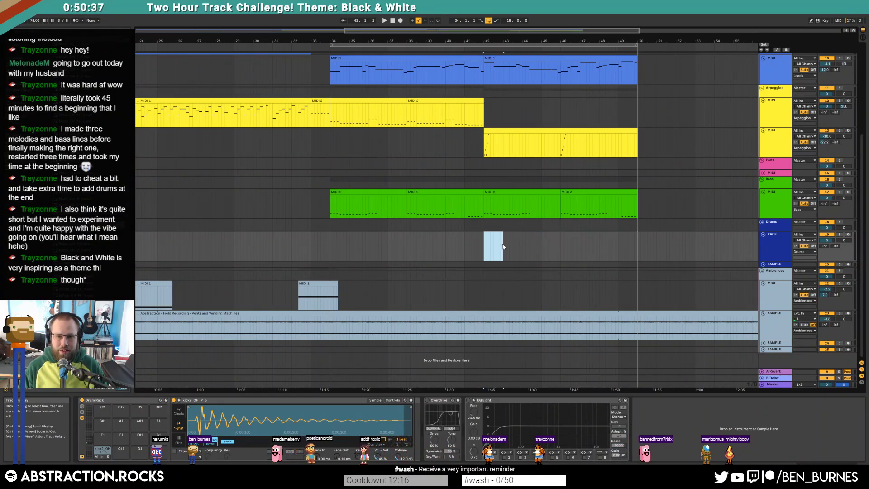
pyautogui.hotkey('ctrl', 'shift', 'm')
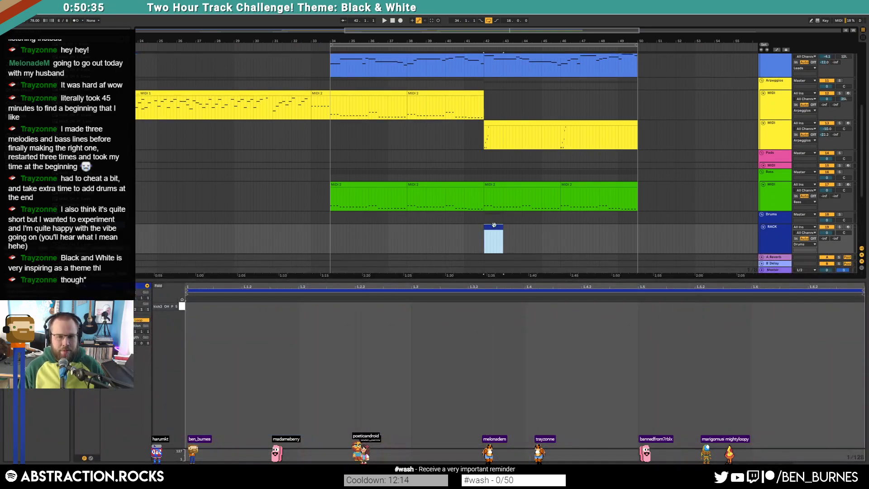
# Program kick notes on the first and second beats of the drum clip, each stretched to a sixteenth note long
pyautogui.doubleClick(189, 307)
pyautogui.moveTo(192, 308); pyautogui.dragTo(213, 307)
pyautogui.doubleClick(243, 306)
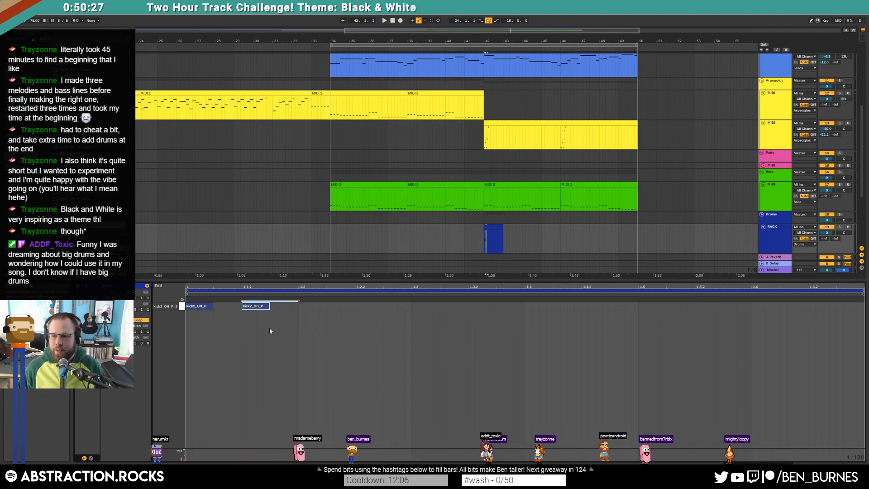
pyautogui.press('space')
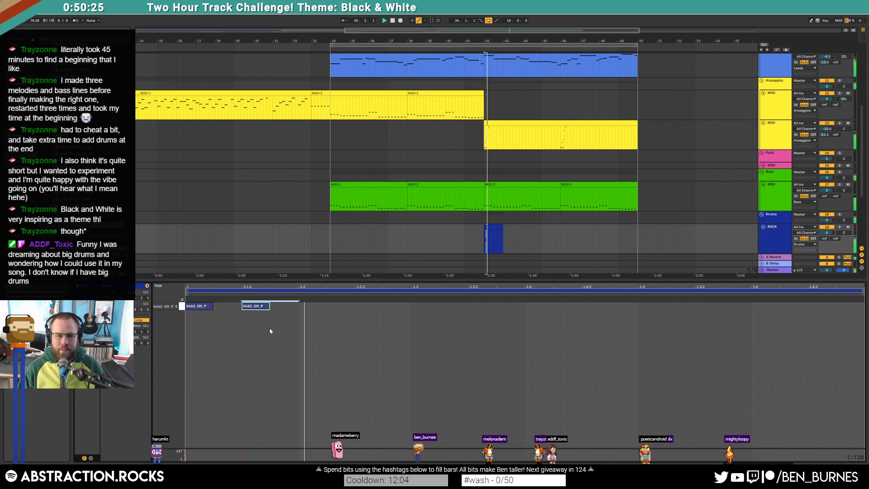
pyautogui.press('space')
pyautogui.moveTo(187, 323); pyautogui.dragTo(365, 303)
pyautogui.moveTo(304, 310); pyautogui.dragTo(299, 309)
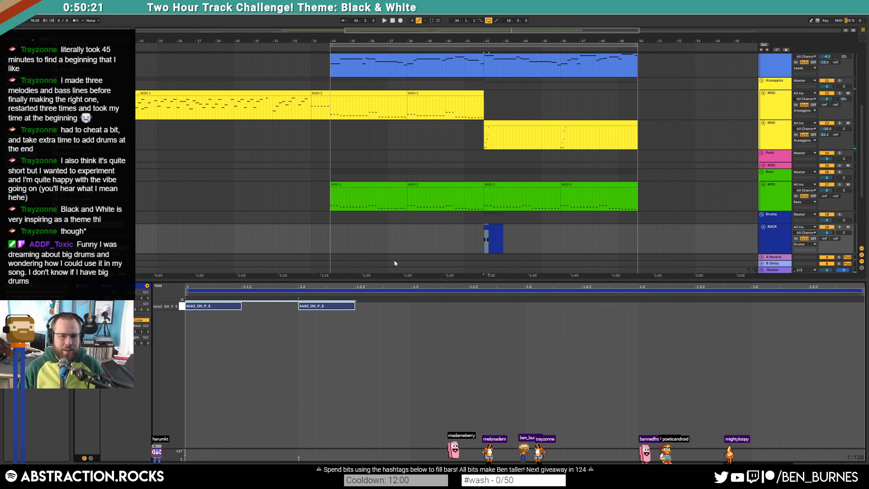
pyautogui.click(493, 229)
pyautogui.moveTo(501, 227); pyautogui.dragTo(636, 236)
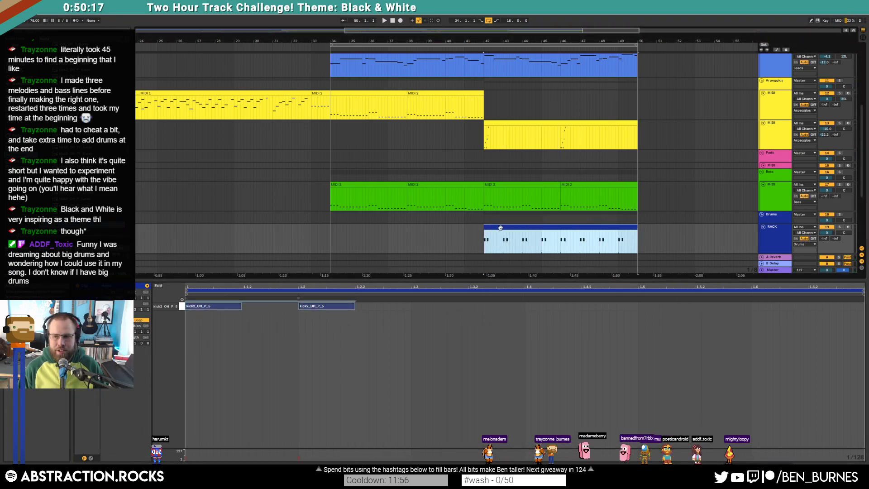
pyautogui.hotkey('shift', 'Tab')
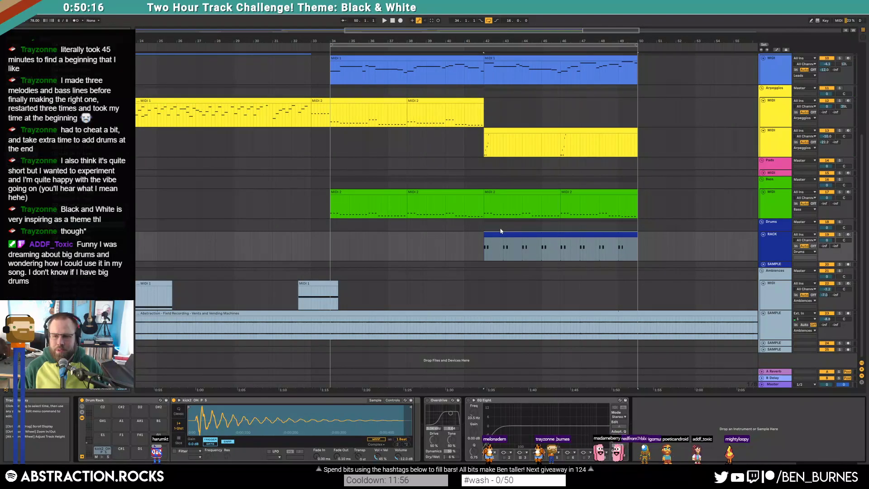
# Audition the kick pattern from bar 42 and move the kick sample's start point slightly later
pyautogui.click(481, 246)
pyautogui.click(493, 237)
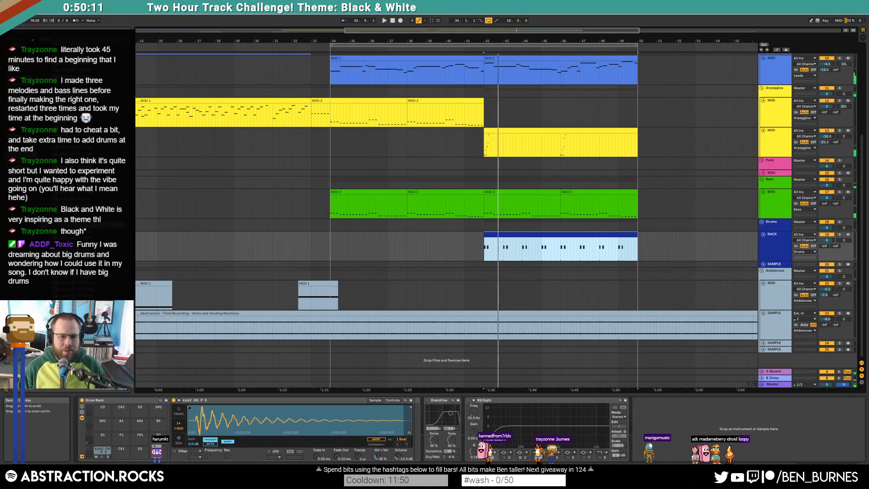
pyautogui.moveTo(190, 407); pyautogui.dragTo(193, 408)
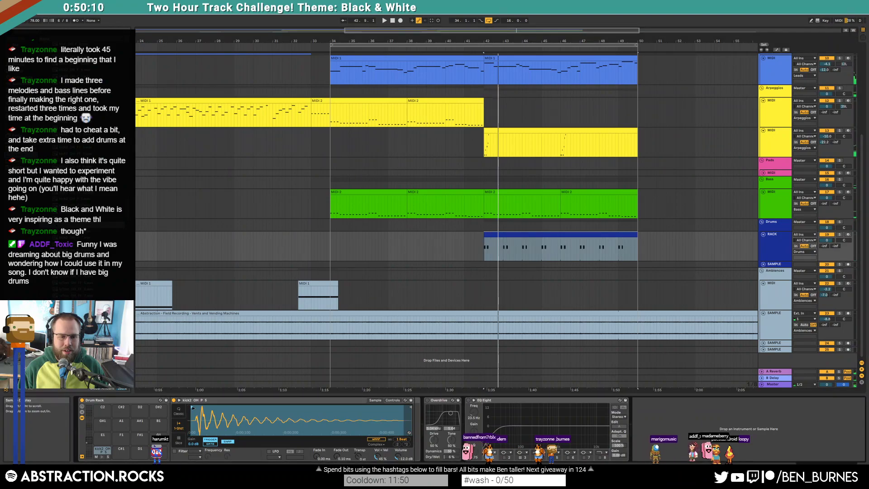
# Open the kick clip's notes for a check and audition the kick pattern from bar 42 onward
pyautogui.doubleClick(514, 234)
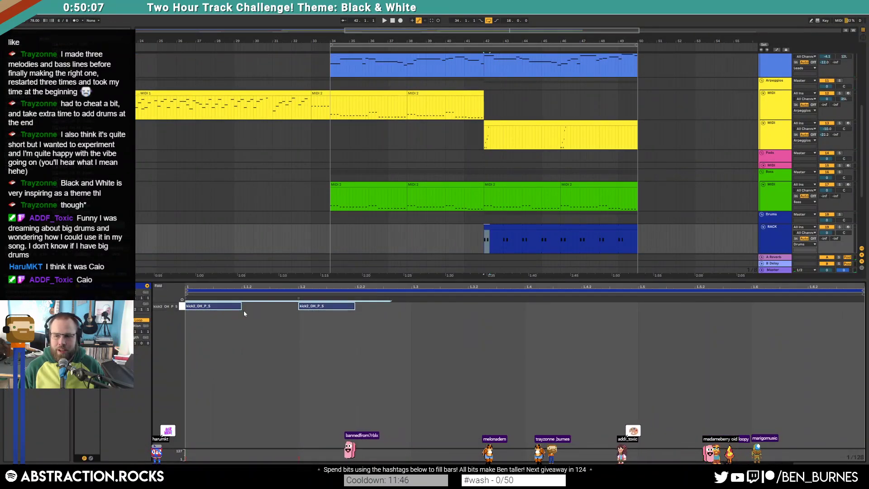
pyautogui.moveTo(223, 306); pyautogui.dragTo(223, 297)
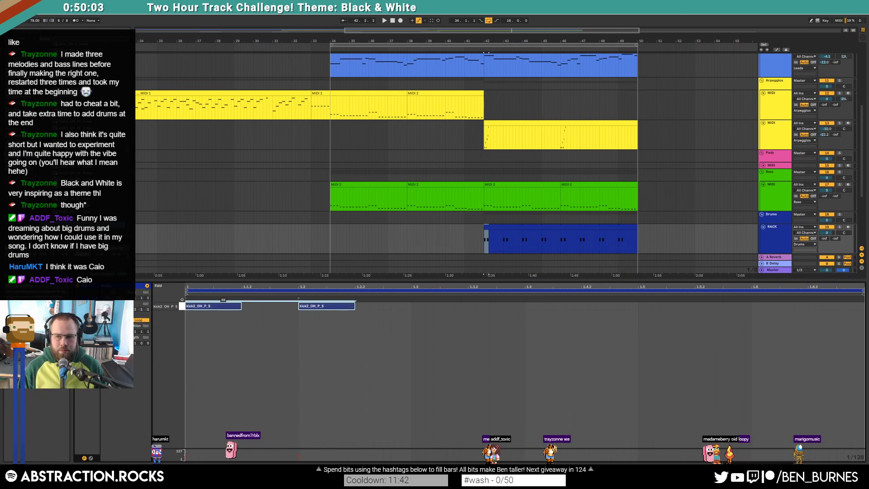
pyautogui.click(494, 228)
pyautogui.press('space')
pyautogui.hotkey('shift', 'Tab')
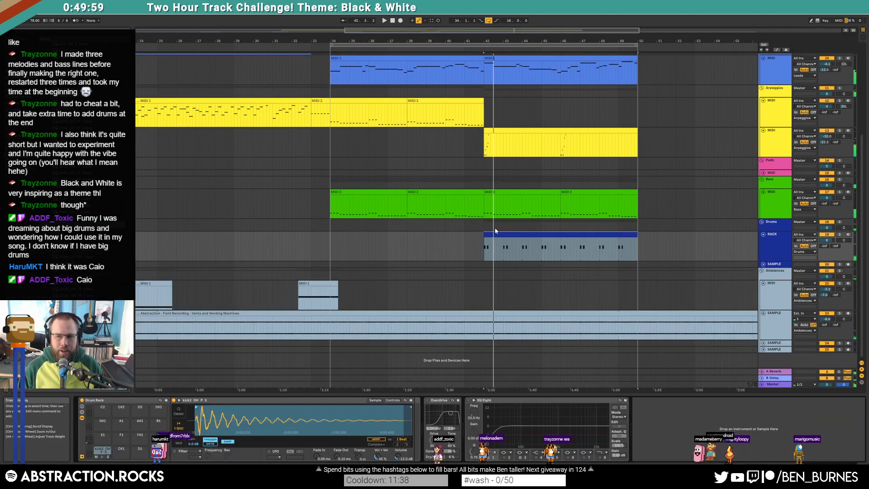
pyautogui.click(483, 244)
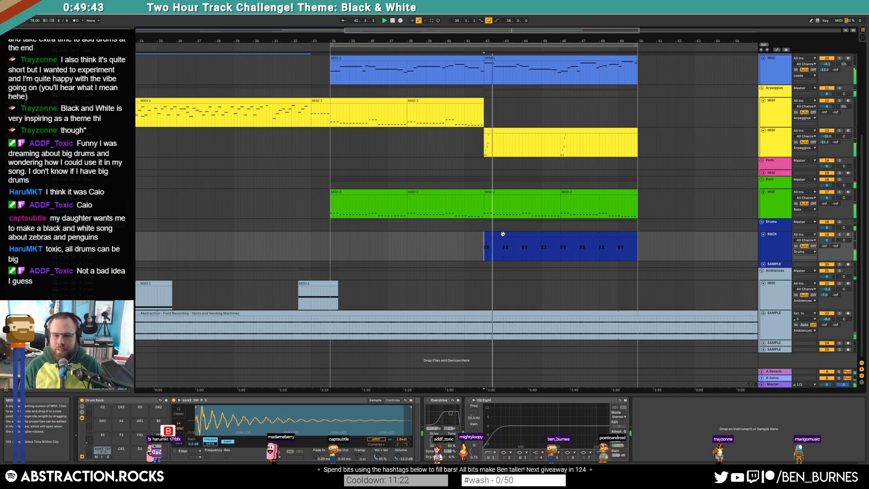
# Extend the kick loop to two bars by repeating the kick pair, with an extra kick on the second bar's sixth beat
pyautogui.doubleClick(486, 252)
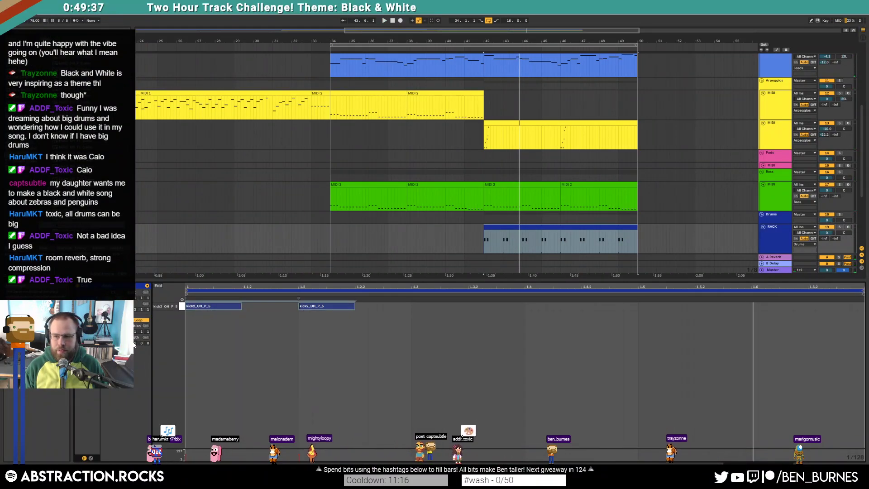
pyautogui.press('Up')
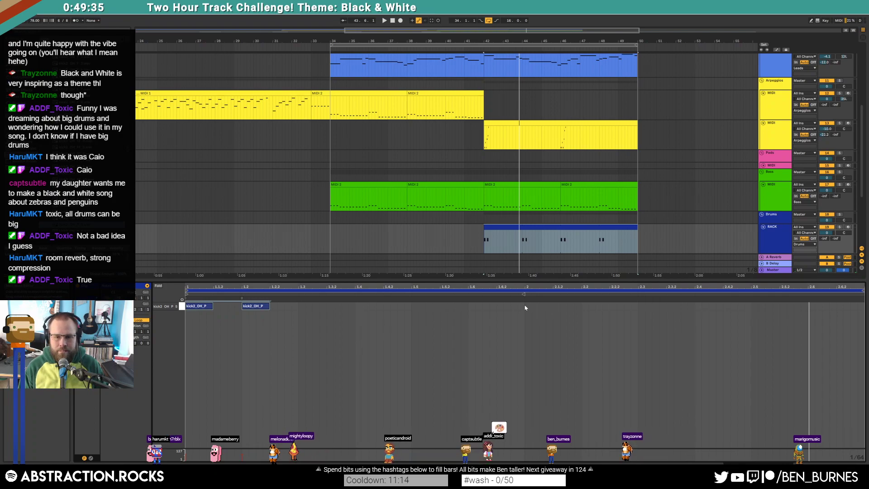
pyautogui.moveTo(524, 307); pyautogui.dragTo(186, 304)
pyautogui.hotkey('ctrl', 'd')
pyautogui.click(716, 379)
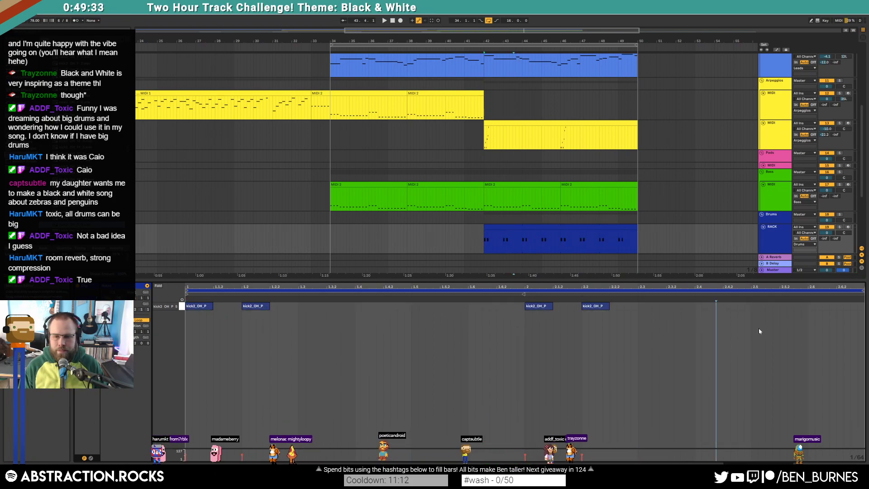
pyautogui.doubleClick(814, 306)
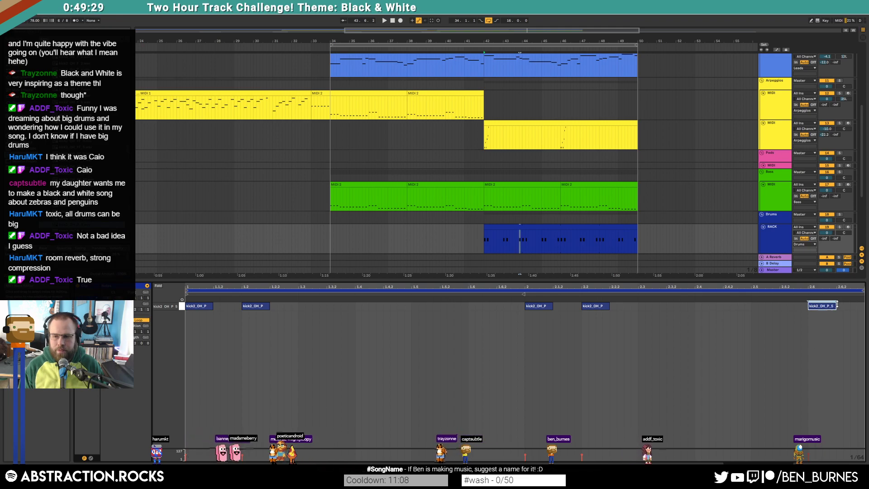
# Insert Raum after the kick sampler with Overdrive enabled behind it, and lower Raum's mix slightly during playback
pyautogui.hotkey('shift', 'Tab')
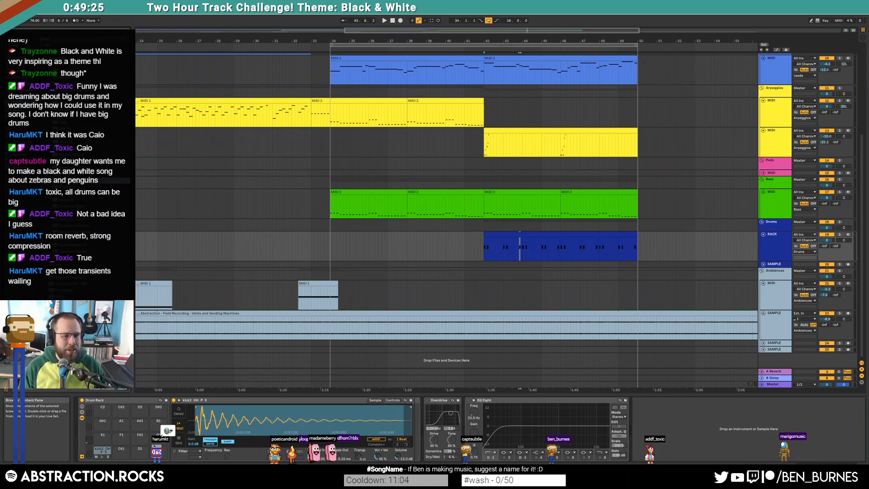
pyautogui.moveTo(414, 414); pyautogui.dragTo(412, 414)
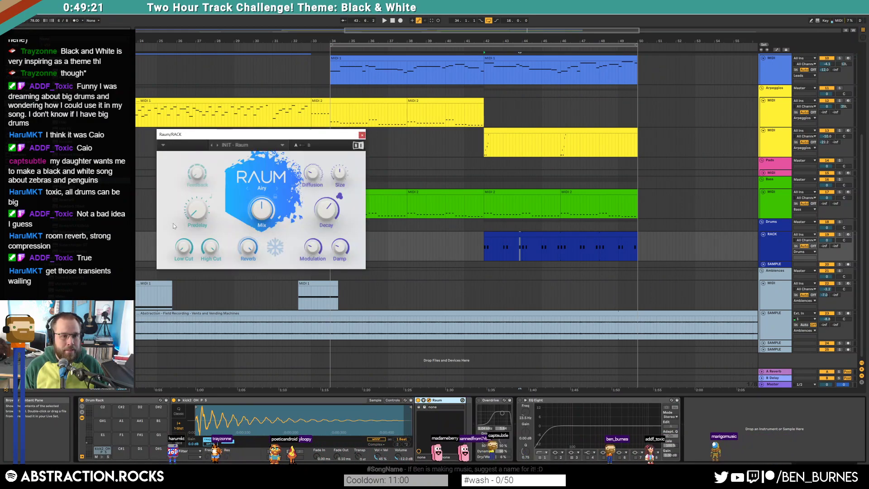
pyautogui.click(479, 400)
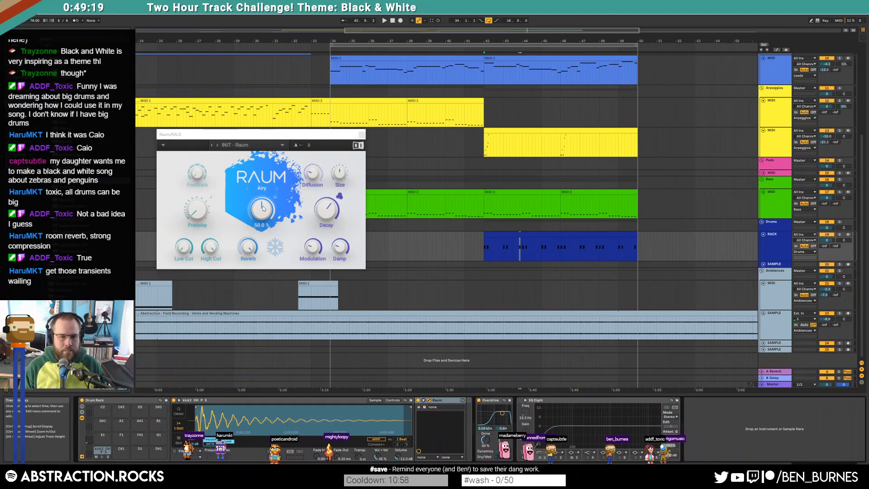
pyautogui.press('space')
pyautogui.moveTo(261, 207); pyautogui.dragTo(261, 211)
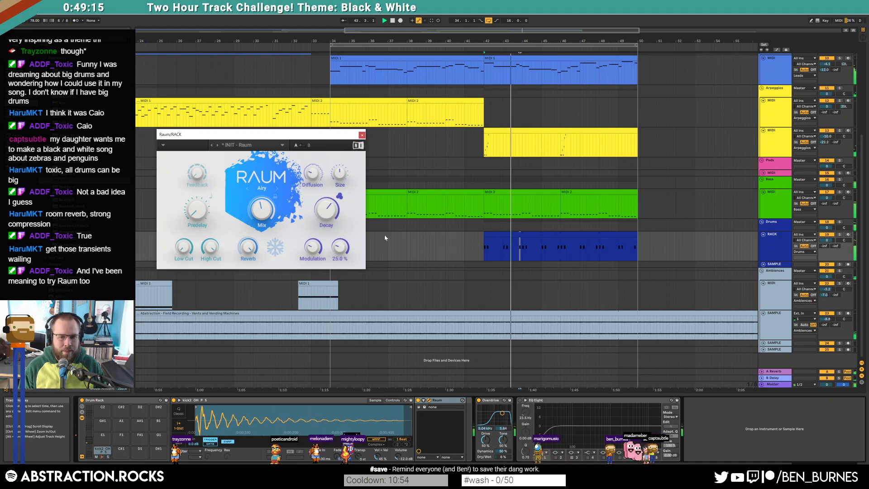
# Deactivate only the second kick of the pair at the start of the clip's second bar
pyautogui.doubleClick(498, 235)
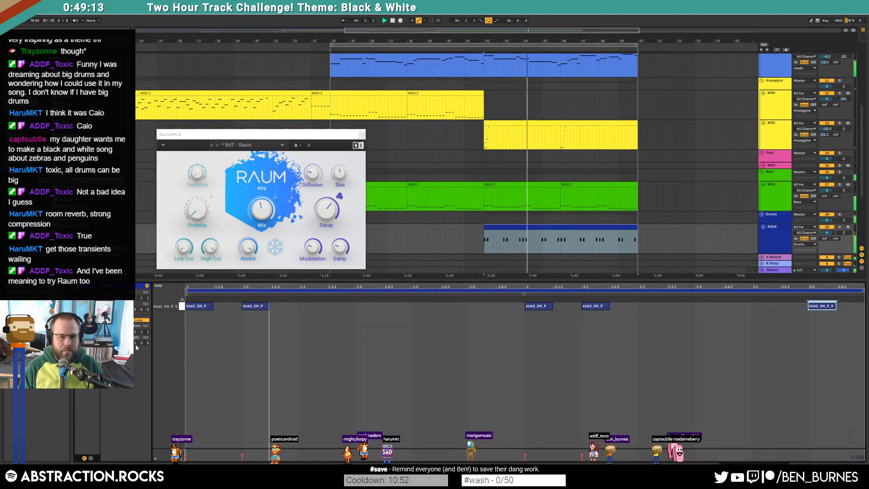
pyautogui.moveTo(476, 326); pyautogui.dragTo(607, 297)
pyautogui.press('0')
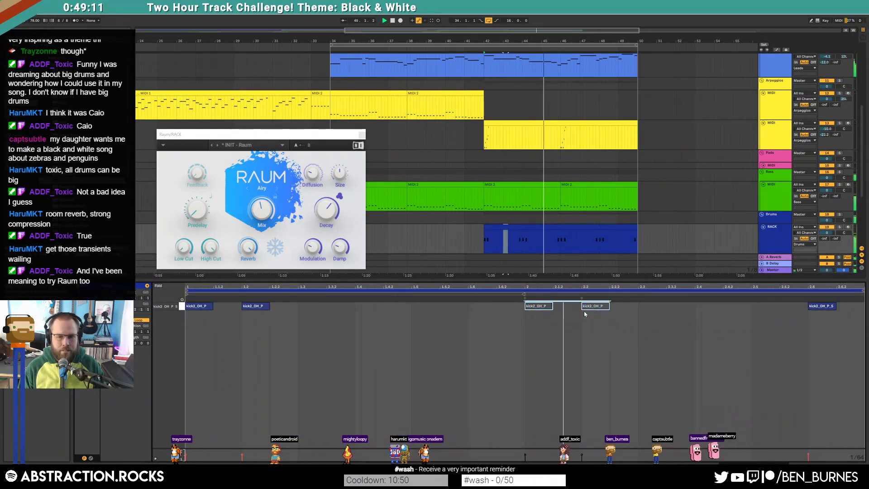
pyautogui.click(529, 306)
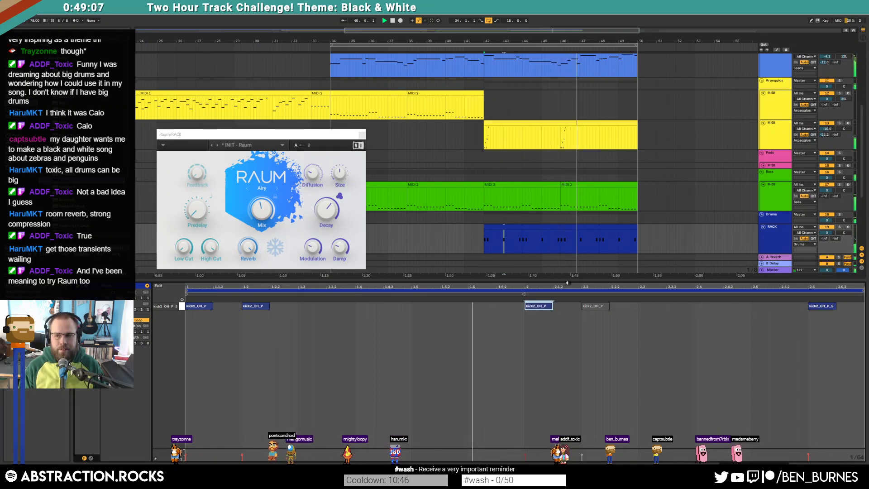
# Raise Raum's mix back to the middle while listening, and close its plug-in window
pyautogui.hotkey('shift', 'Tab')
pyautogui.moveTo(261, 209); pyautogui.dragTo(262, 205)
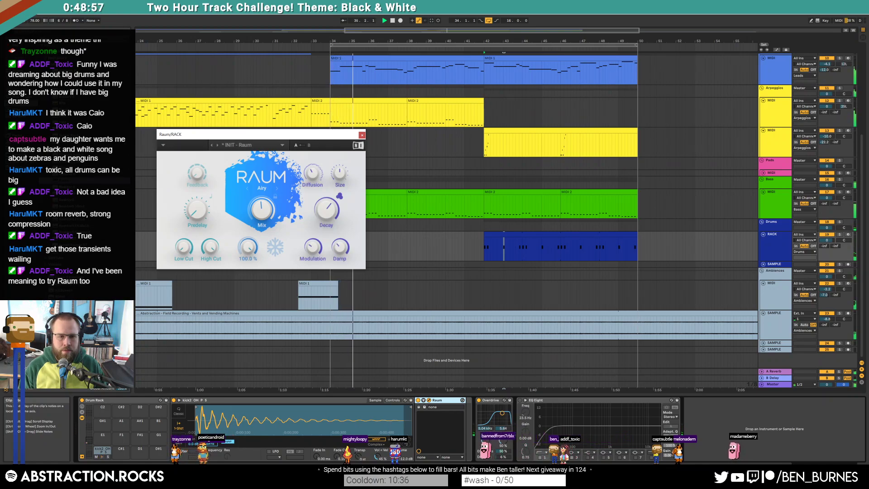
pyautogui.click(361, 135)
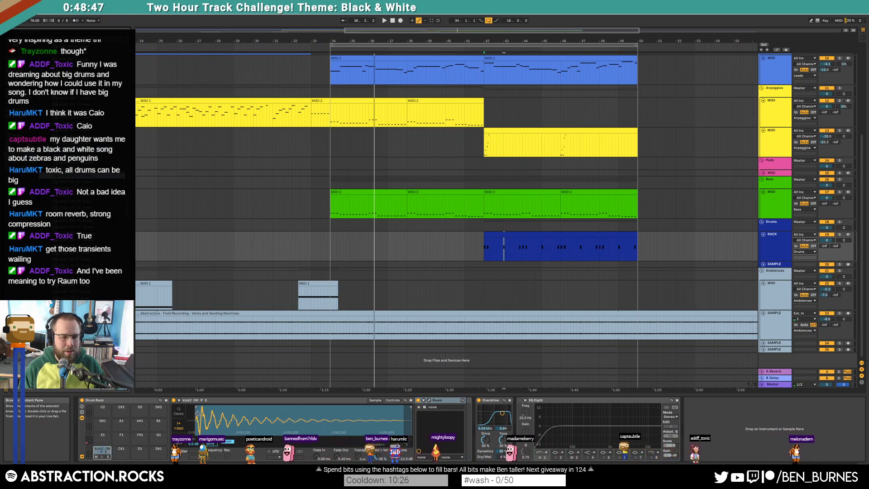
# Replace the kick sampler's sample with kick2 OH FF 2 and audition it in the arrangement
pyautogui.moveTo(81, 175); pyautogui.dragTo(190, 410)
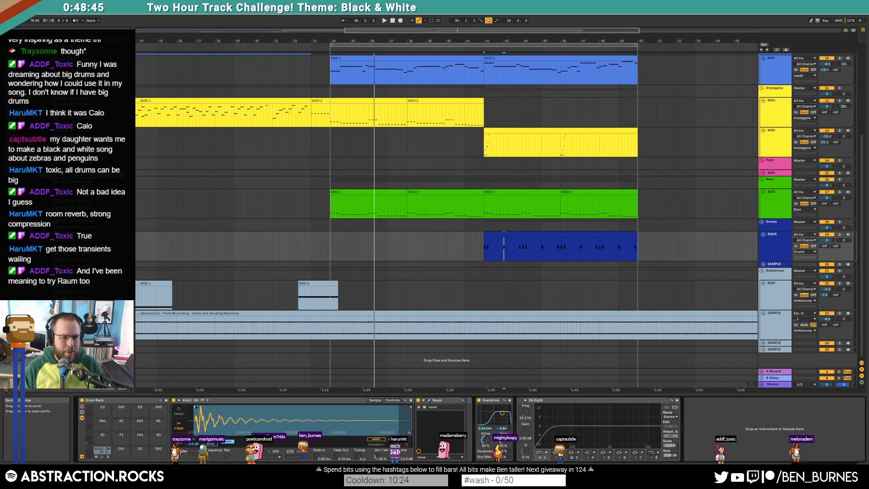
pyautogui.press('space')
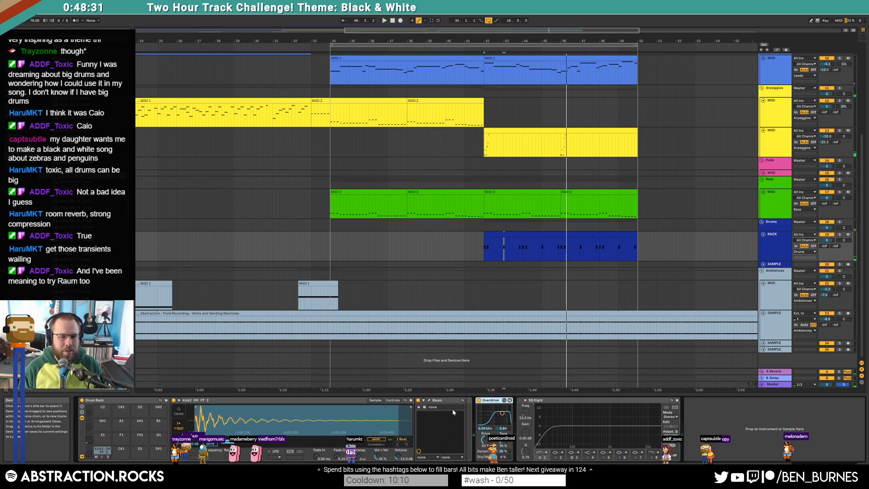
# Move Raum out of the kick pad's chain and group it in an Audio Effect Rack with a second, empty chain
pyautogui.click(439, 401)
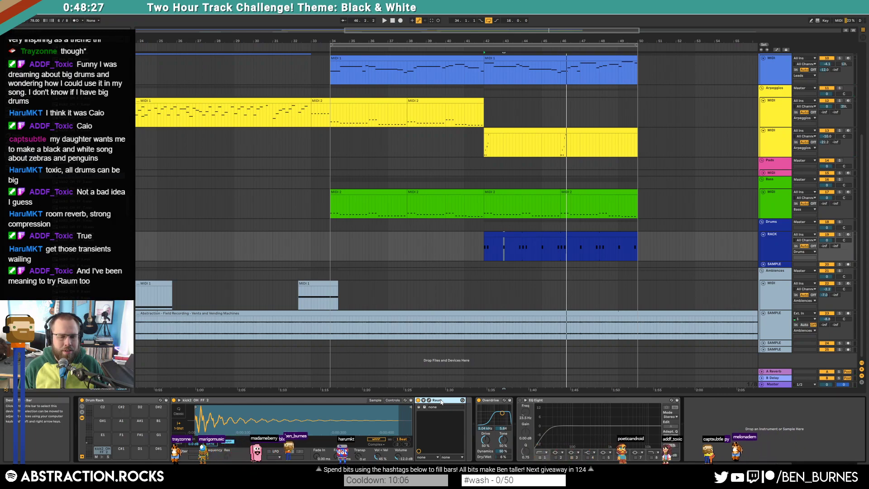
pyautogui.moveTo(442, 402); pyautogui.dragTo(477, 404)
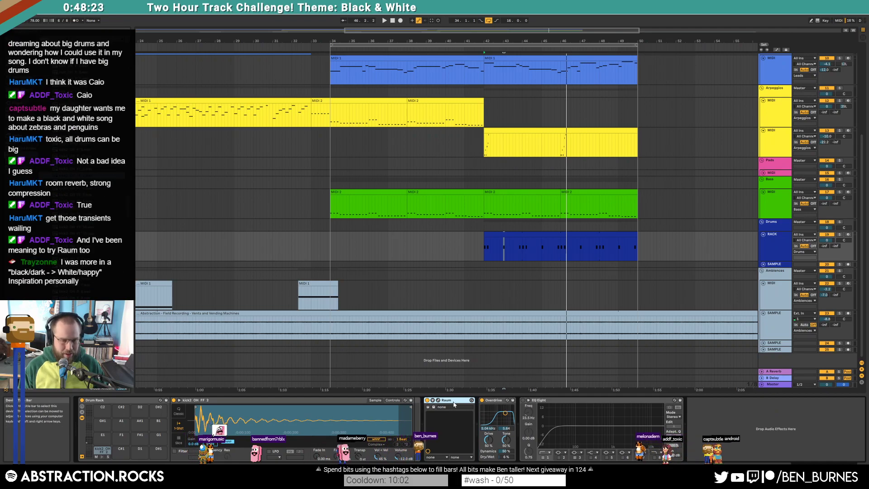
pyautogui.hotkey('ctrl', 'g')
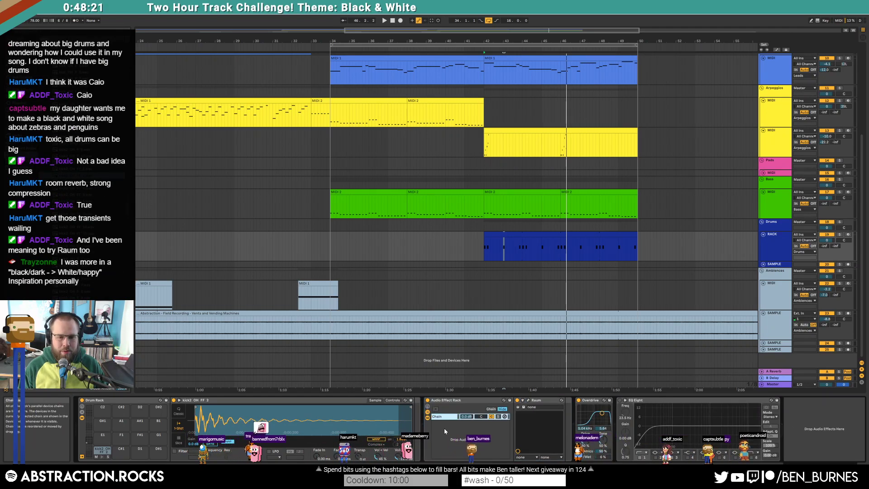
pyautogui.rightClick(444, 428)
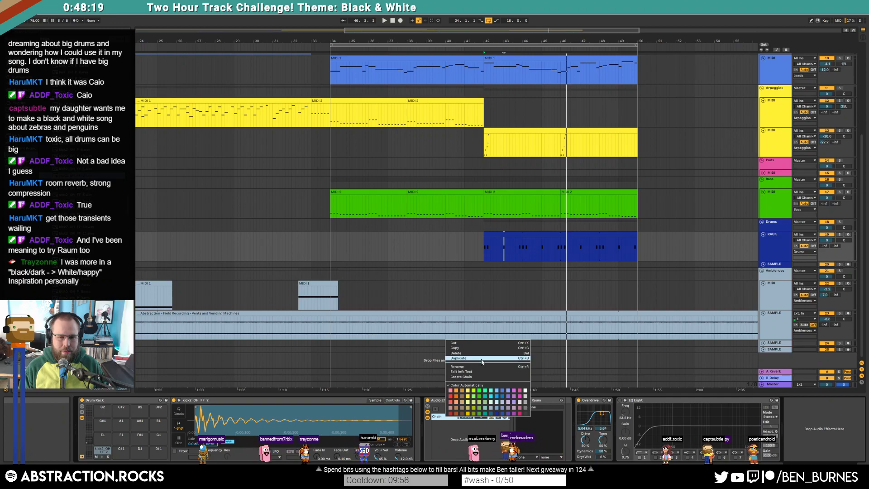
pyautogui.click(464, 377)
# Name the Raum chain Rev and the empty chain Dry, ordering Dry above Rev
pyautogui.click(445, 423)
pyautogui.click(445, 417)
pyautogui.hotkey('ctrl', 'r')
pyautogui.write('Rev')
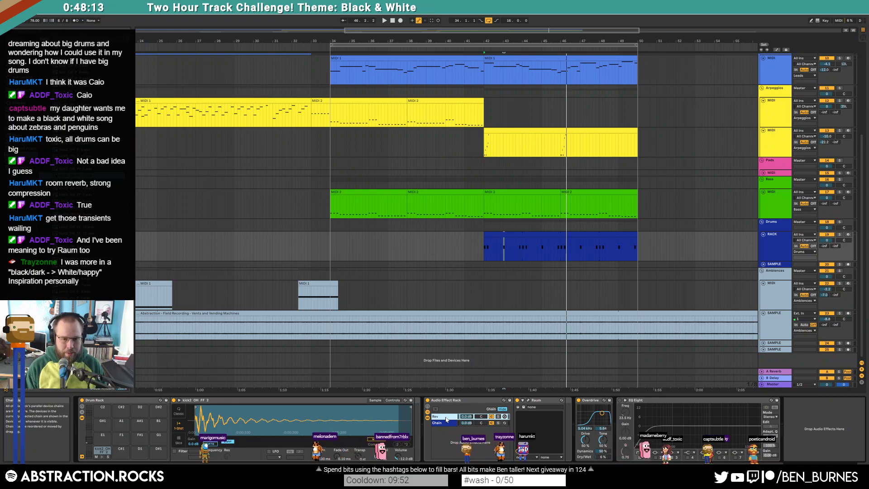
pyautogui.click(442, 422)
pyautogui.hotkey('ctrl', 'r')
pyautogui.write('Dry')
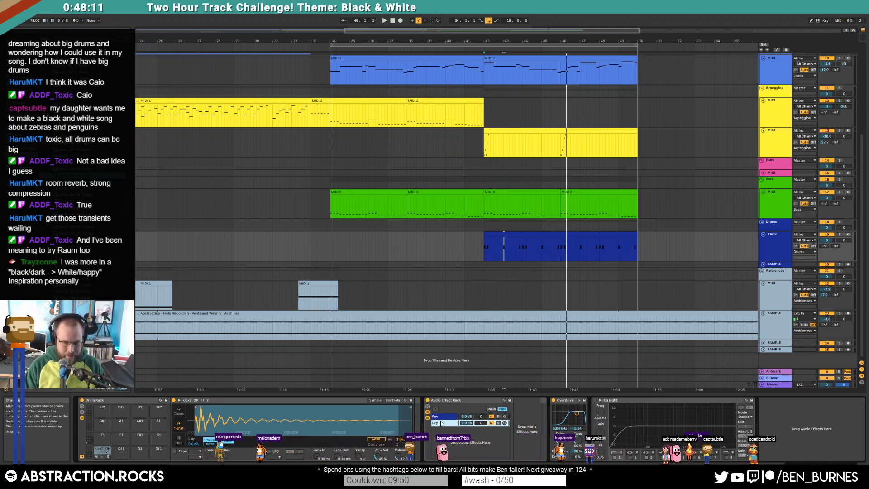
pyautogui.moveTo(441, 418); pyautogui.dragTo(442, 415)
pyautogui.click(444, 422)
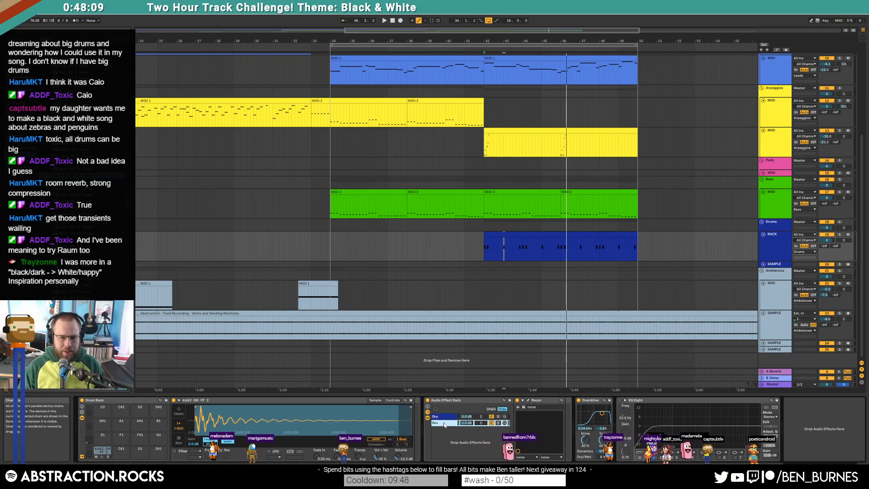
# Set Raum's mix on the Rev chain to fully wet and close the plug-in window
pyautogui.click(527, 400)
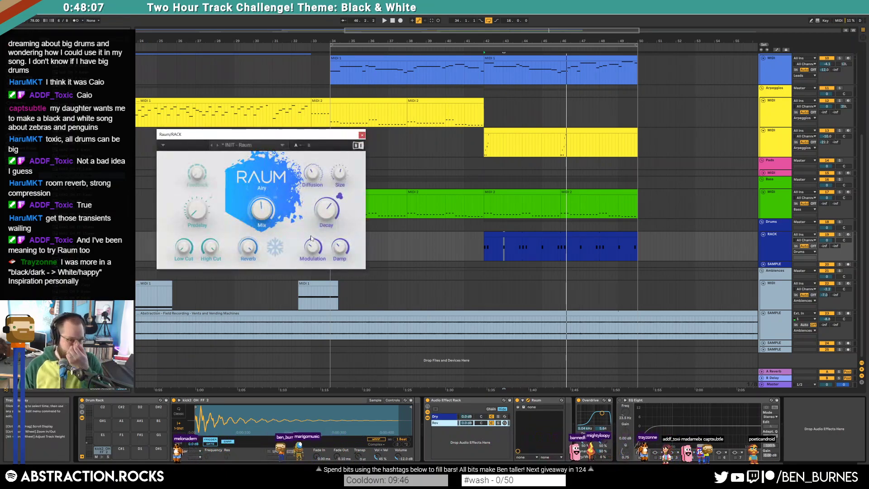
pyautogui.moveTo(256, 204); pyautogui.dragTo(273, 216)
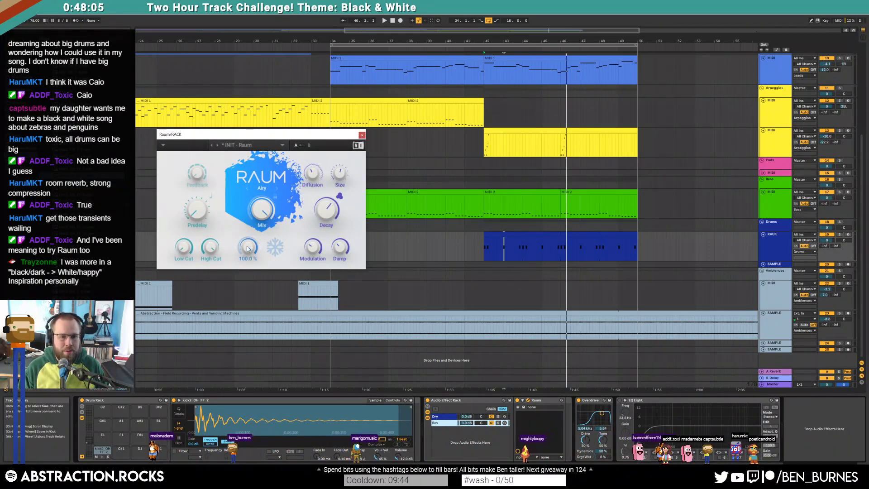
pyautogui.click(362, 134)
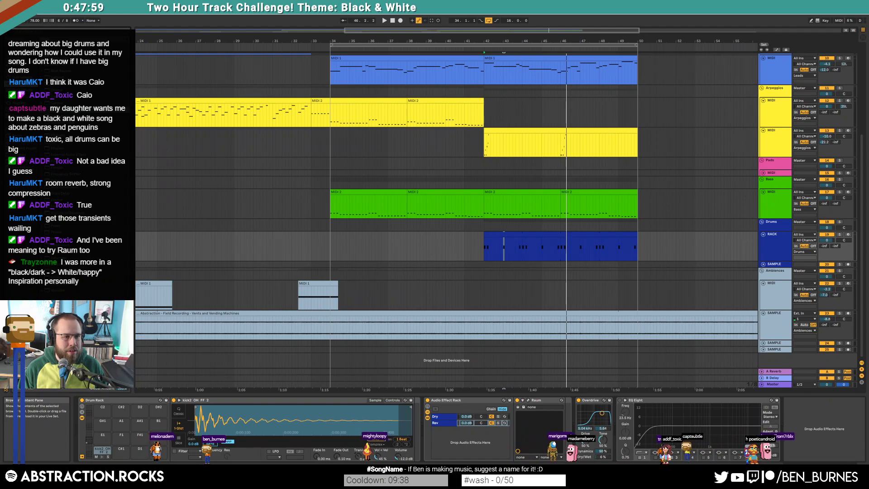
# Add a Phaser after Raum on the Rev chain and adjust its LFO amount before playback
pyautogui.moveTo(56, 232)
pyautogui.mouseDown()
pyautogui.moveTo(594, 464)
pyautogui.moveTo(568, 430)
pyautogui.mouseUp()
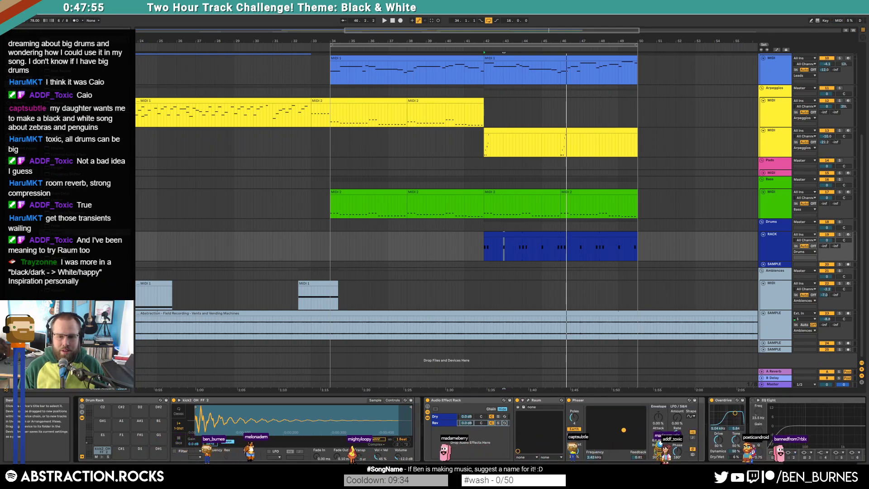
pyautogui.moveTo(679, 414); pyautogui.dragTo(679, 419)
pyautogui.press('space')
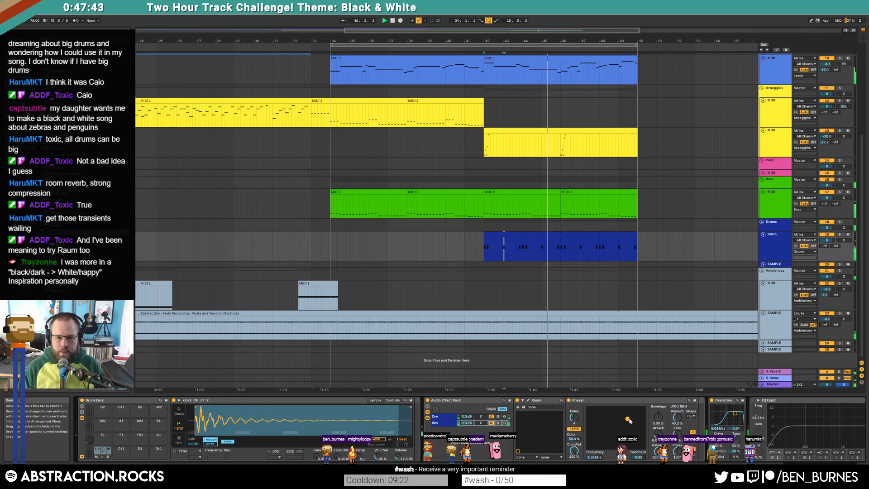
# Solo the RACK track and its Rev chain, and audition the reverb and phaser on the kick from bar 42
pyautogui.click(840, 235)
pyautogui.press('space')
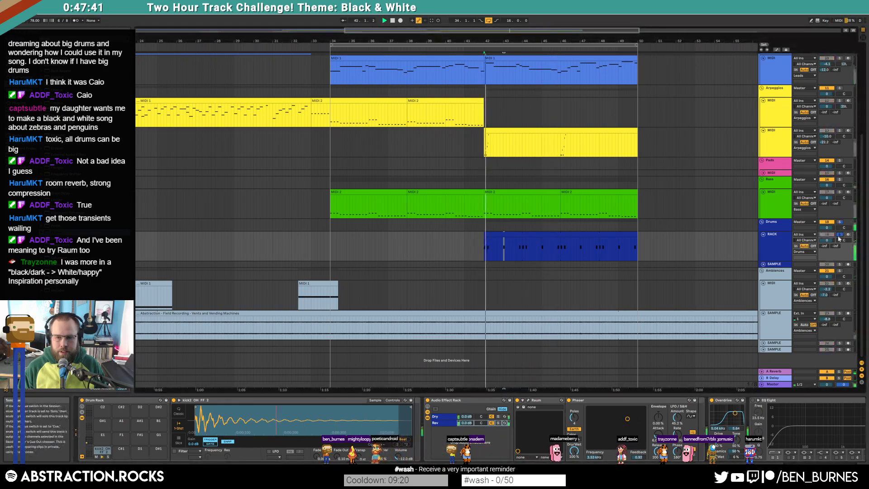
pyautogui.click(497, 424)
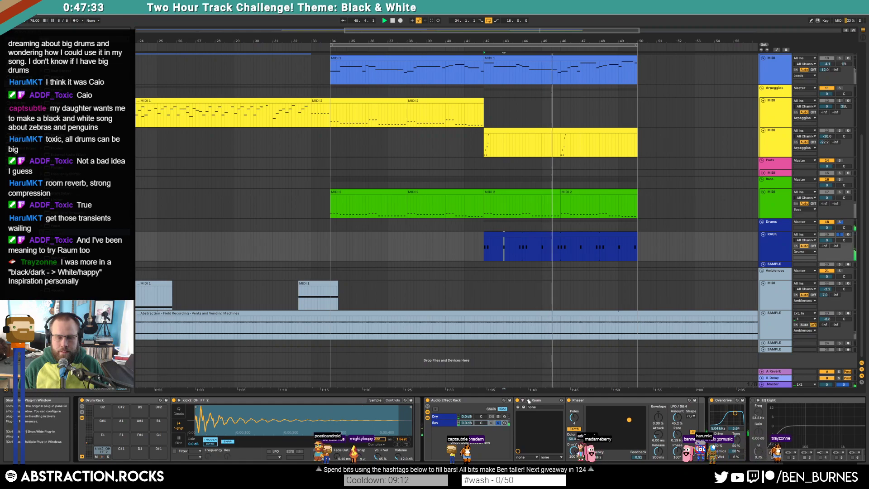
pyautogui.press('space')
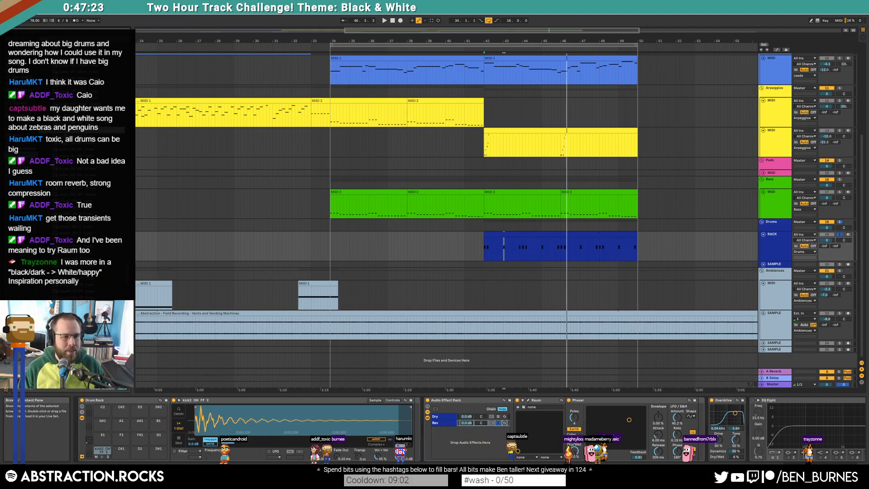
# Load the snare OH MP 4 sample onto the Drum Rack pad beside the kick
pyautogui.click(121, 457)
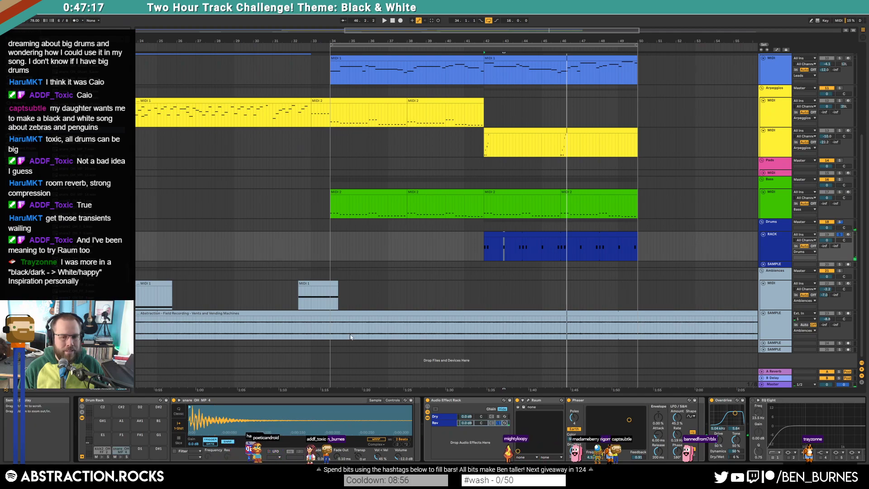
# Move the kick note at the start of the RACK clip's bar 2 to the snare row and unsolo the track
pyautogui.doubleClick(516, 237)
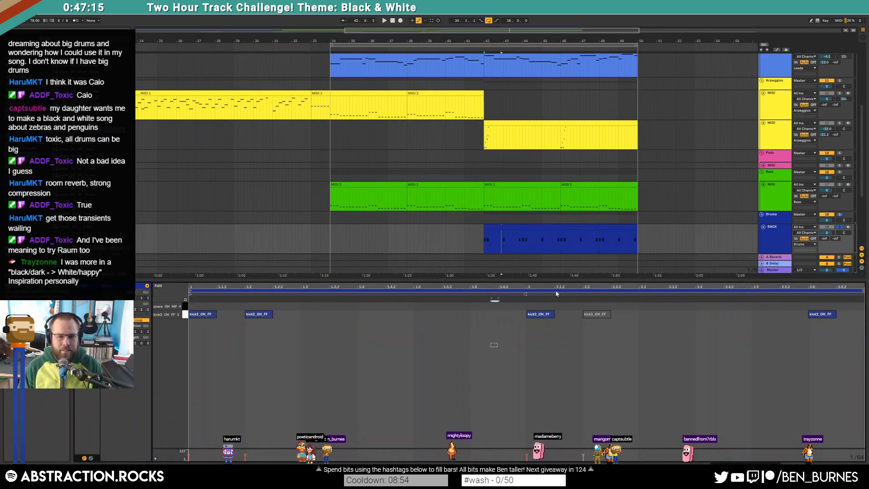
pyautogui.click(839, 228)
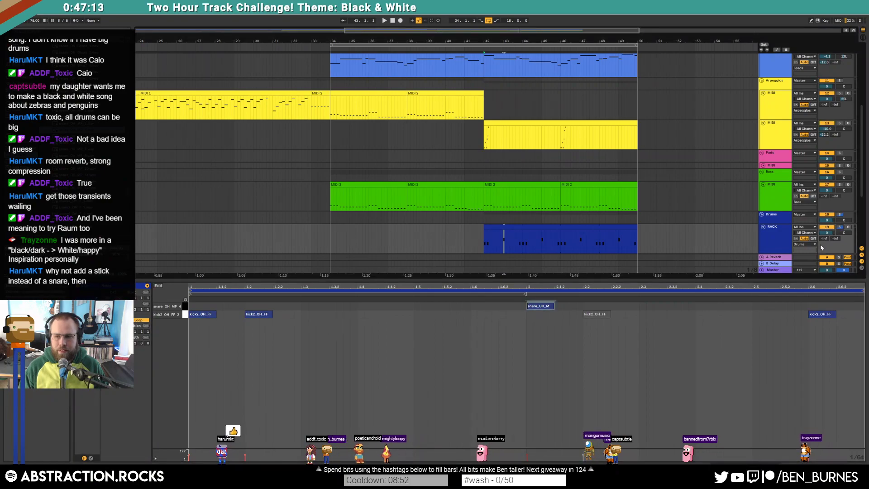
pyautogui.hotkey('shift', 'Tab')
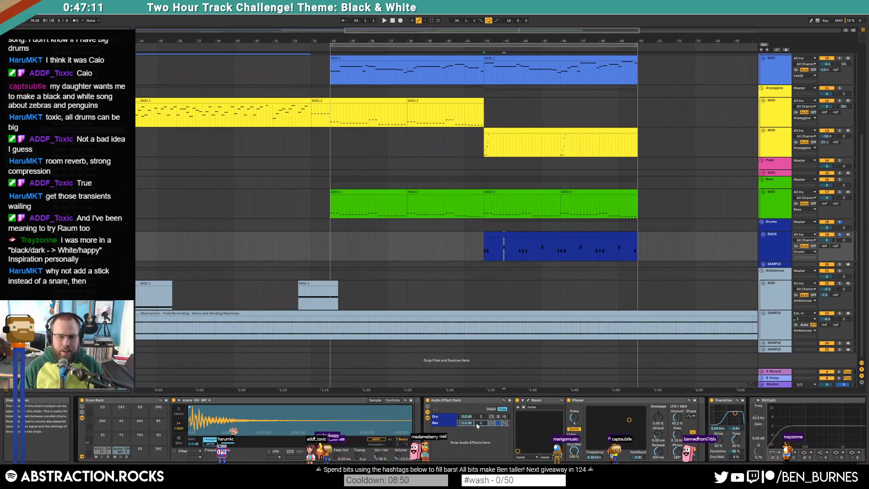
# Audition the Rev chain's Phaser in Space mode during playback, return it to Earth mode and adjust its poles
pyautogui.press('space')
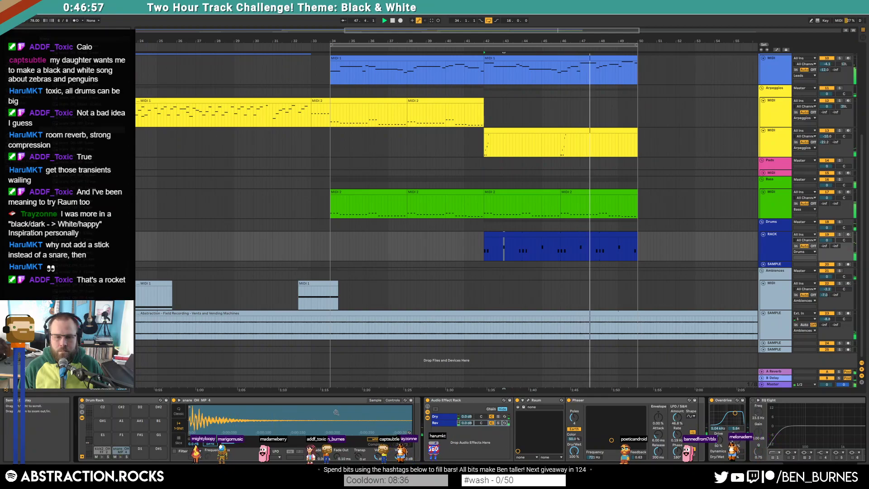
pyautogui.click(574, 428)
pyautogui.moveTo(573, 417); pyautogui.dragTo(574, 414)
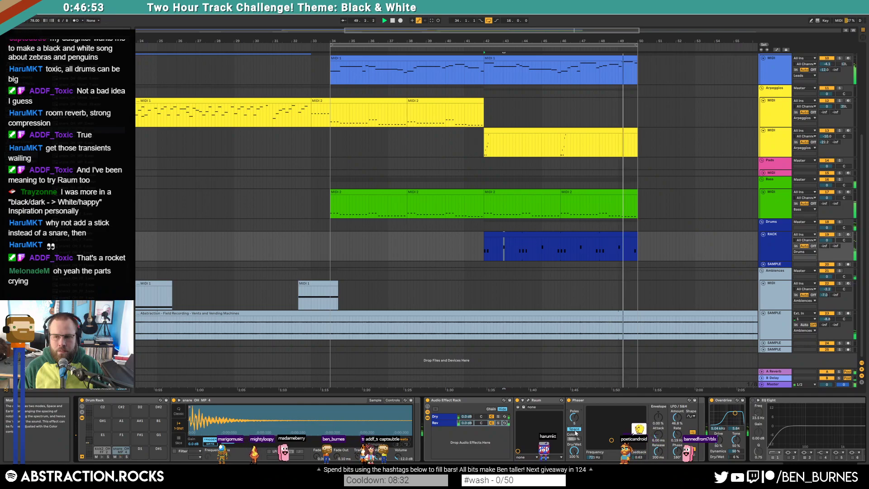
pyautogui.click(574, 429)
pyautogui.moveTo(573, 417); pyautogui.dragTo(573, 423)
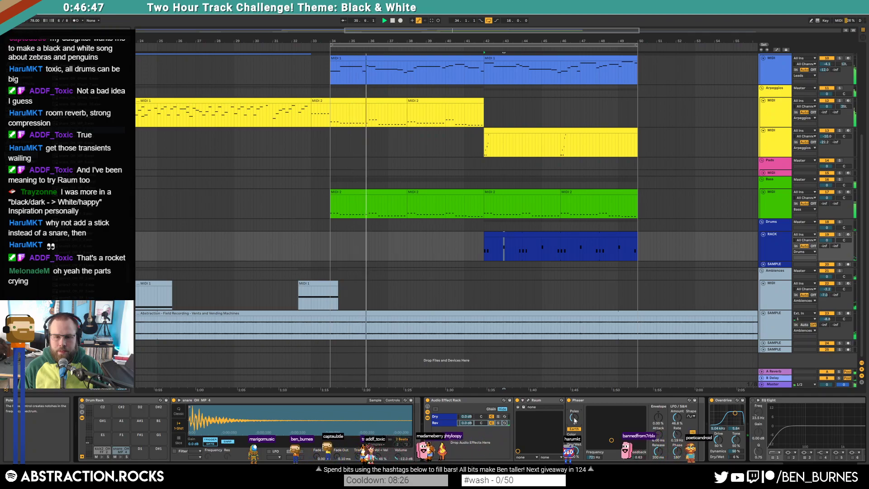
# Add a Compressor after the Phaser on the Rev chain while playing the drum clip from bar 42
pyautogui.click(494, 235)
pyautogui.press('space')
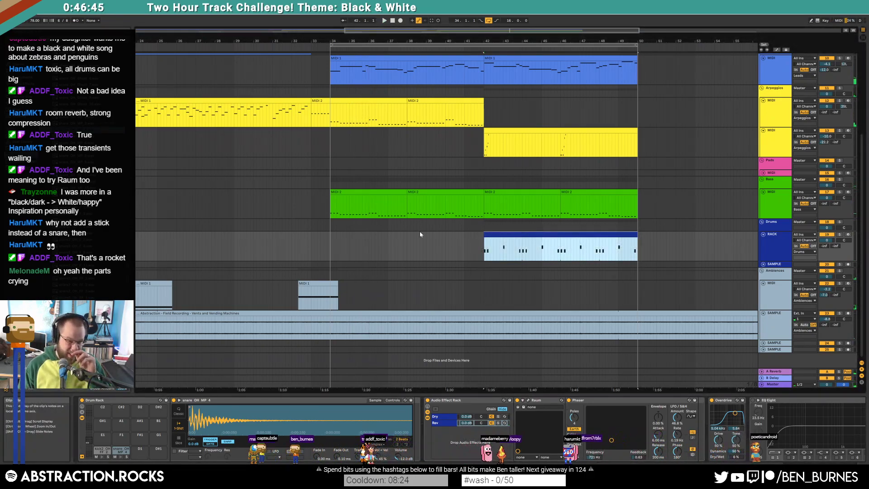
pyautogui.click(91, 149)
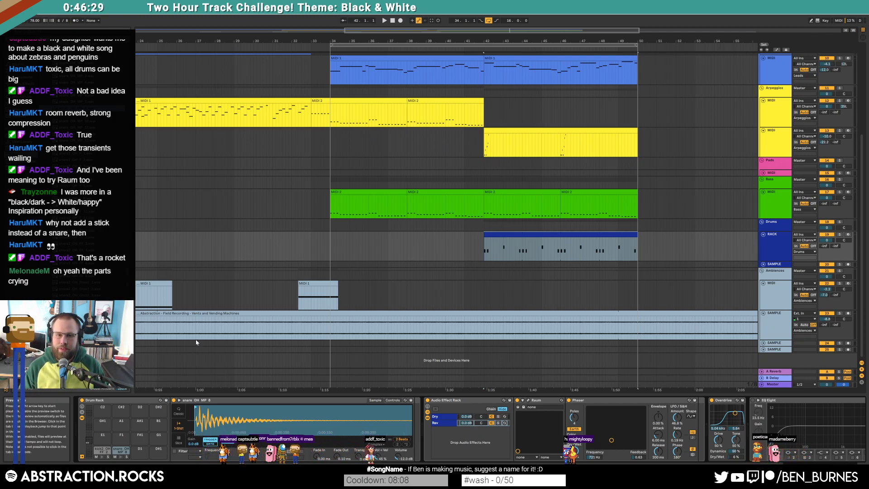
pyautogui.click(564, 235)
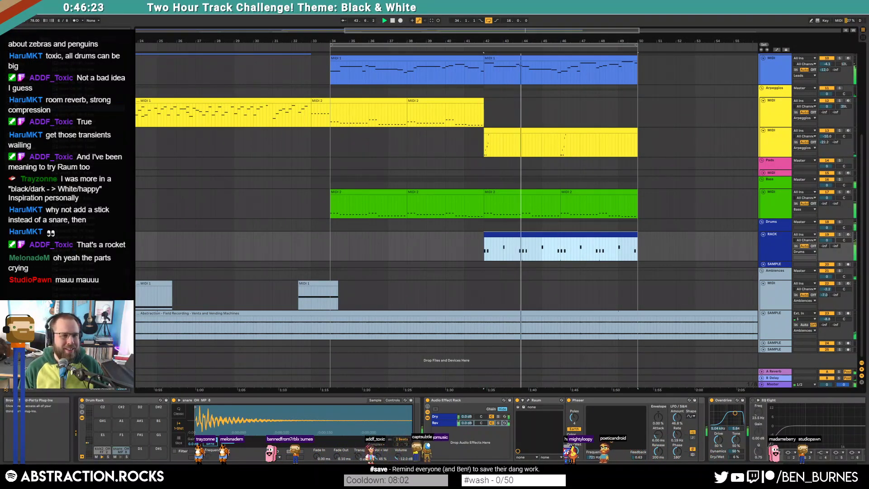
pyautogui.click(22, 85)
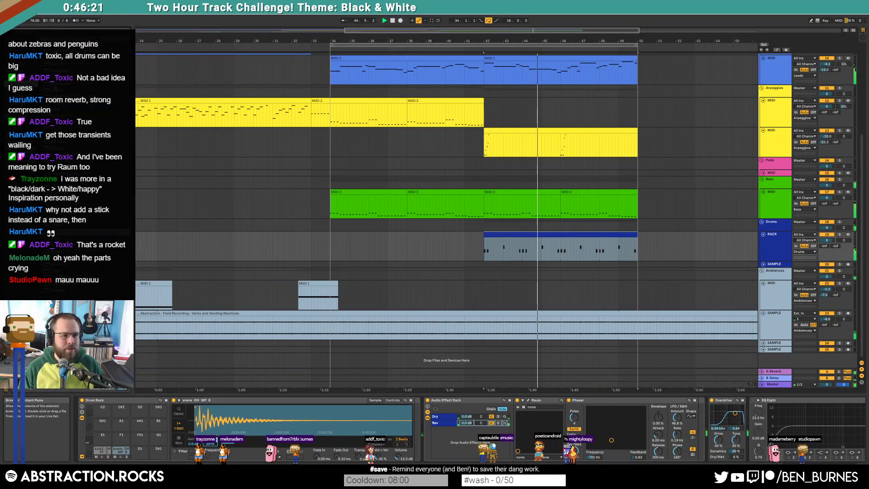
pyautogui.hotkey('shift', 'Tab')
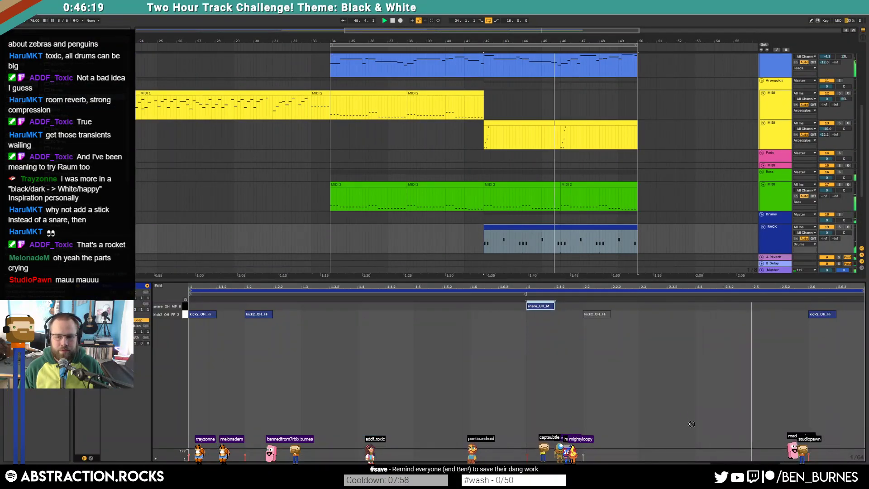
pyautogui.hotkey('shift', 'Tab')
# Adjust the Rev chain Compressor's threshold and reset the chain's volume to 0 dB after trying a lower level
pyautogui.moveTo(732, 433); pyautogui.dragTo(701, 430)
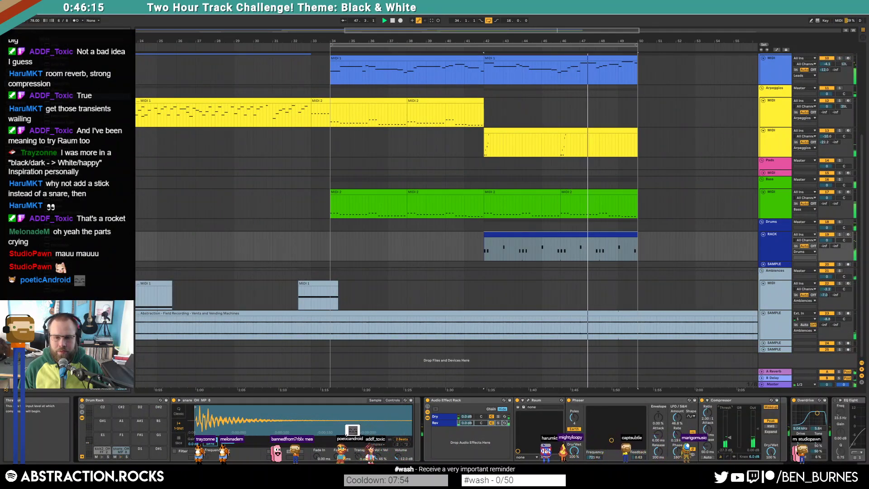
pyautogui.moveTo(466, 423); pyautogui.dragTo(467, 430)
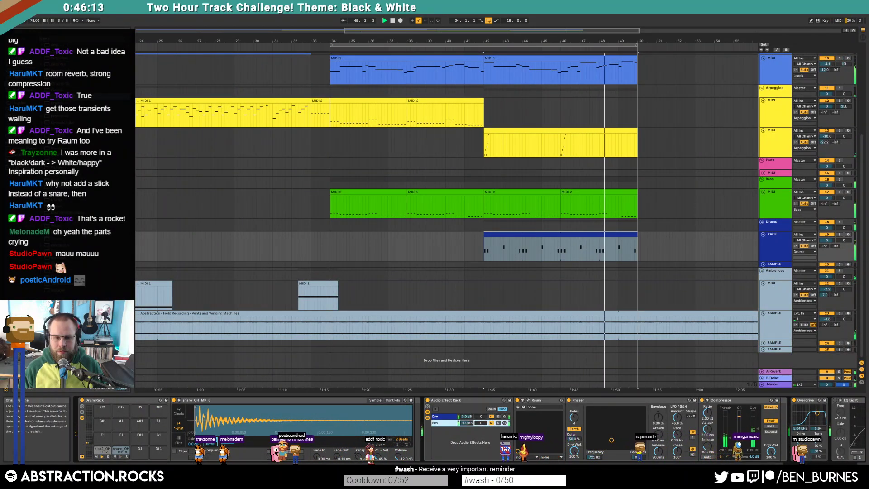
pyautogui.moveTo(729, 441); pyautogui.dragTo(730, 444)
pyautogui.doubleClick(466, 424)
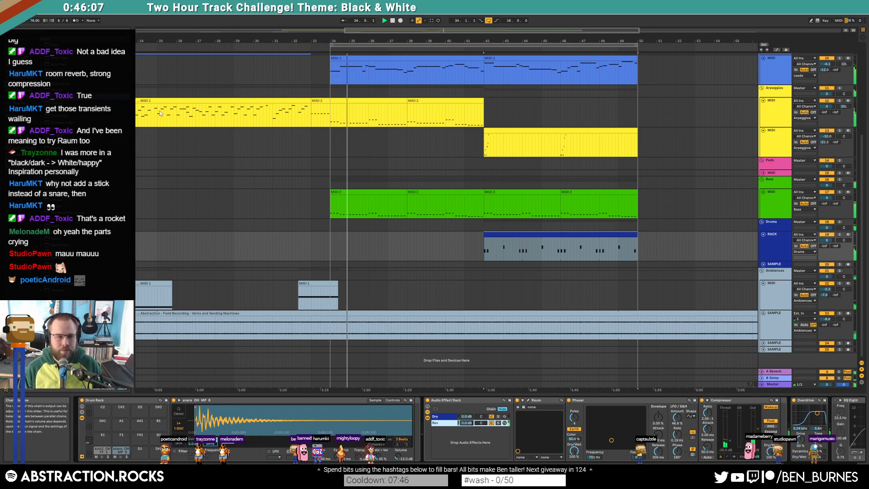
# Insert an Auto Filter before Raum on the Rev chain, switch it to high-pass and set its cutoff
pyautogui.moveTo(300, 388); pyautogui.dragTo(528, 412)
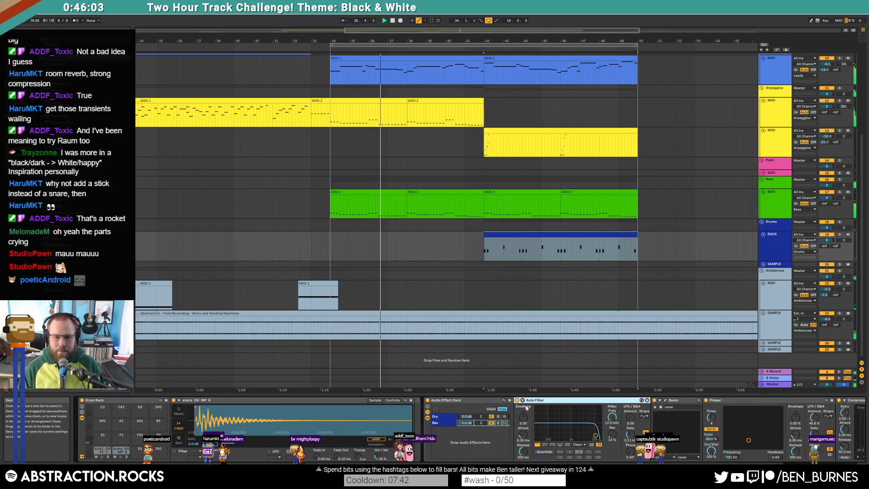
pyautogui.press('space')
pyautogui.click(545, 444)
pyautogui.moveTo(595, 435); pyautogui.dragTo(557, 435)
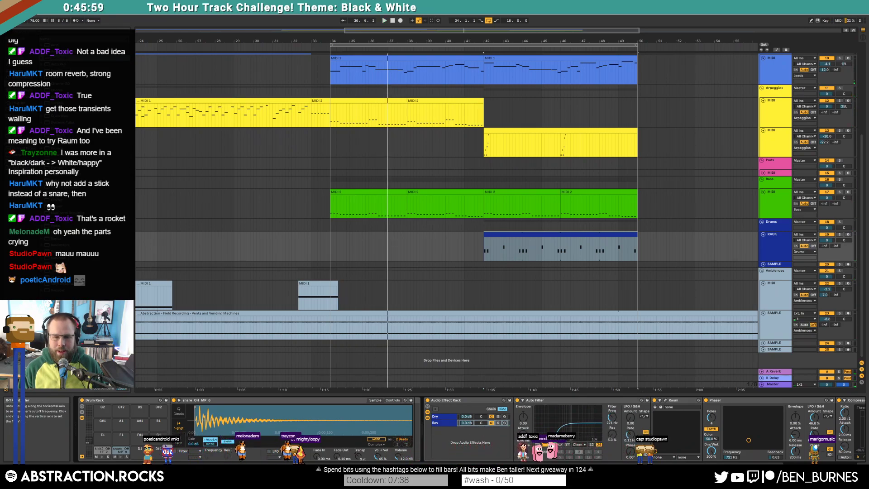
# Play from bar 42 while lowering the Auto Filter's cutoff and reducing the Rev chain's volume to about -7.4 dB
pyautogui.click(499, 234)
pyautogui.press('space')
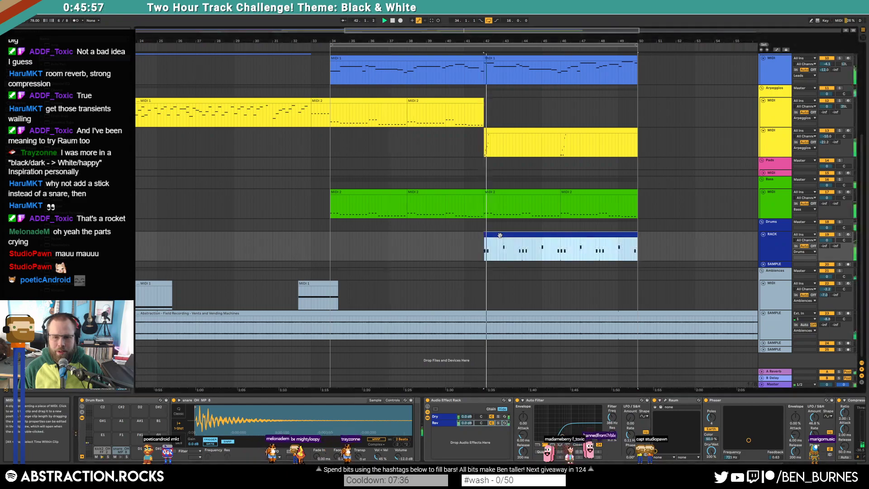
pyautogui.moveTo(562, 436); pyautogui.dragTo(550, 438)
pyautogui.moveTo(466, 422); pyautogui.dragTo(466, 429)
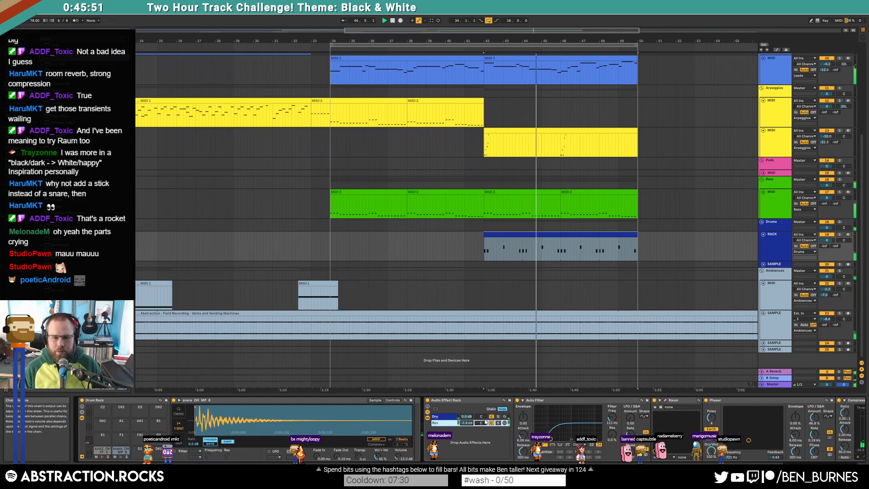
pyautogui.moveTo(550, 439); pyautogui.dragTo(550, 437)
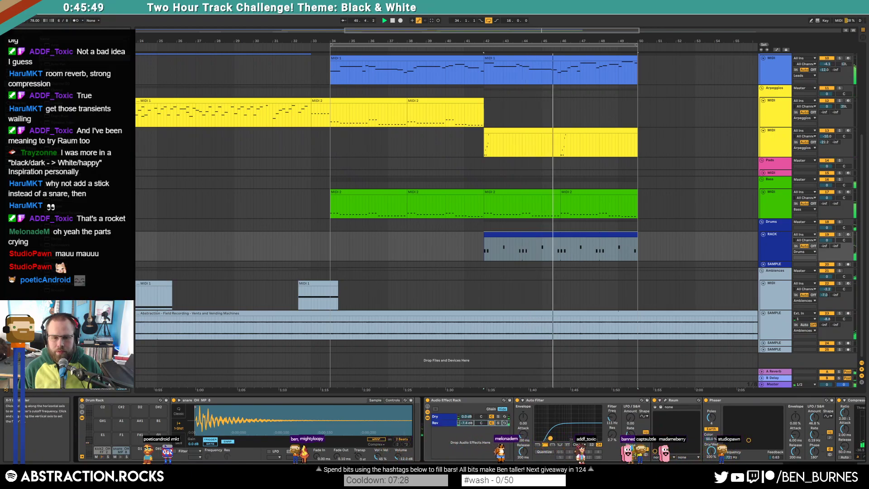
pyautogui.click(518, 401)
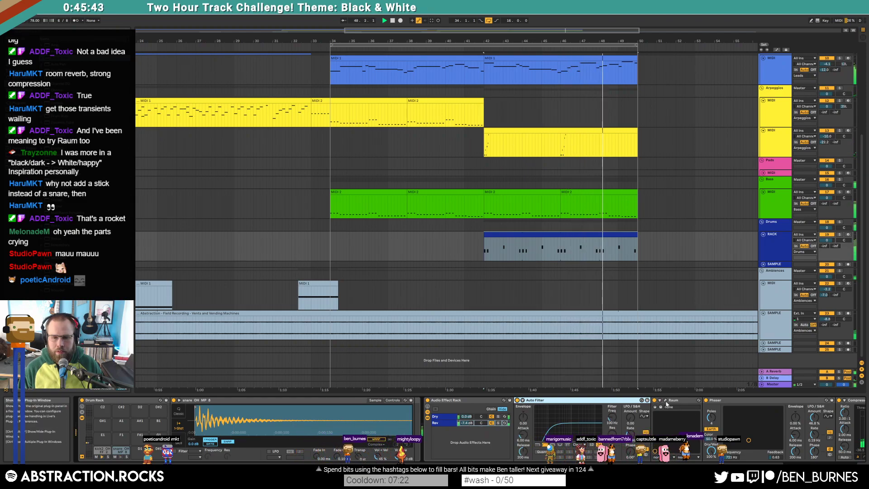
# Reduce the dry/wet amount of the Rev chain's Phaser and open the Raum plug-in window
pyautogui.moveTo(711, 451); pyautogui.dragTo(711, 474)
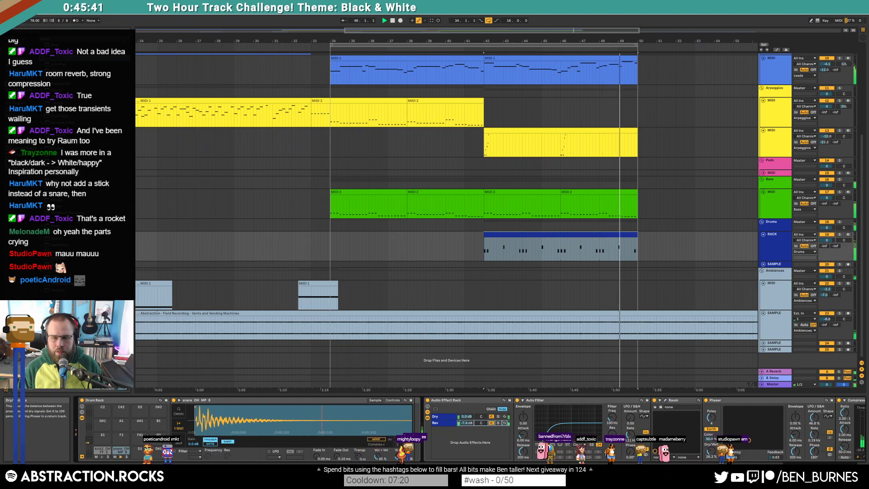
pyautogui.click(667, 401)
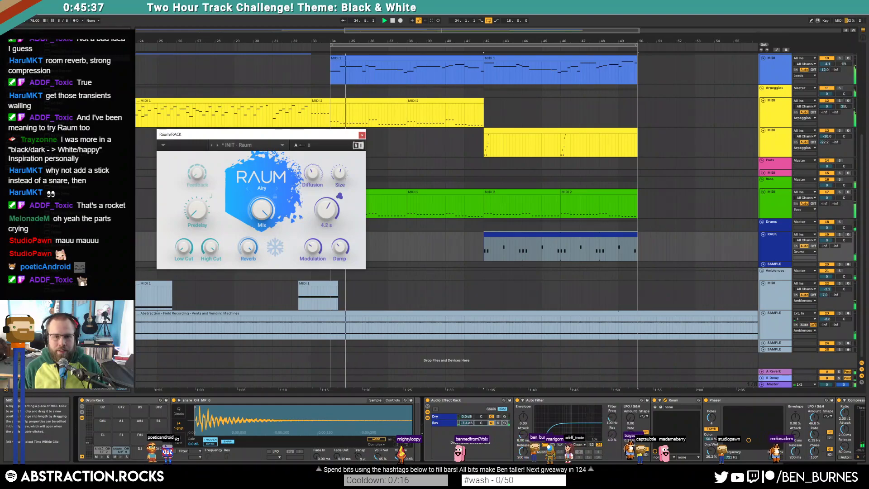
pyautogui.press('space')
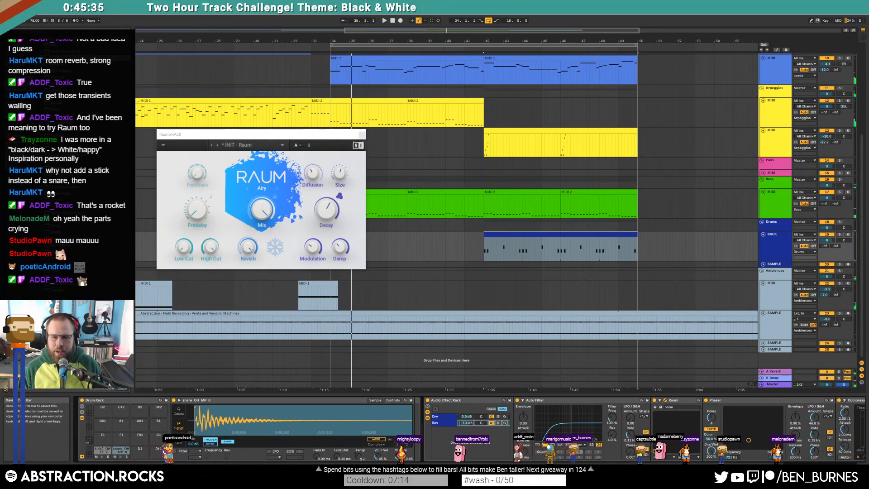
pyautogui.moveTo(711, 451); pyautogui.dragTo(711, 477)
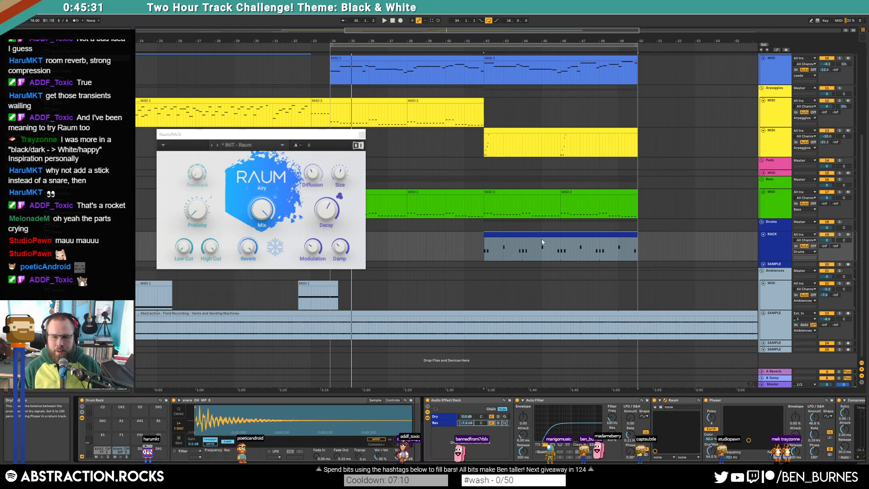
# Loop the drum clip from bar 42 to 50 during playback, shorten Raum's decay and close its window
pyautogui.click(504, 235)
pyautogui.press('space')
pyautogui.hotkey('ctrl', 'l')
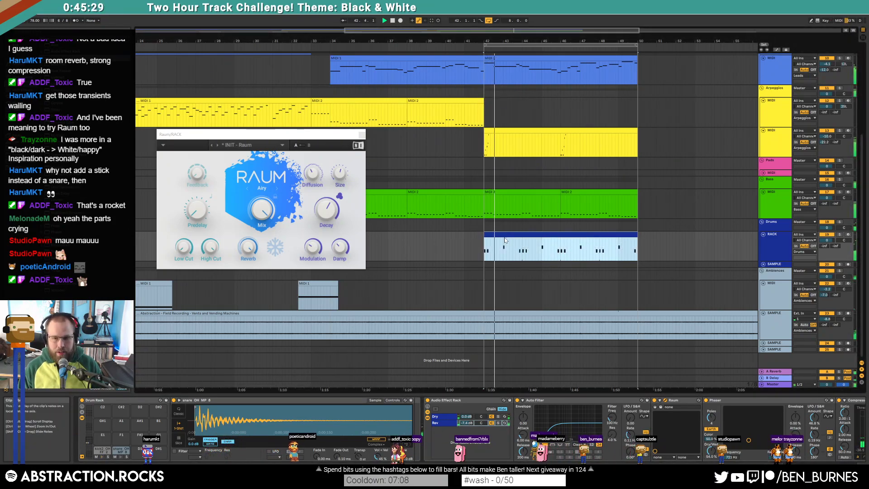
pyautogui.moveTo(327, 215); pyautogui.dragTo(326, 215)
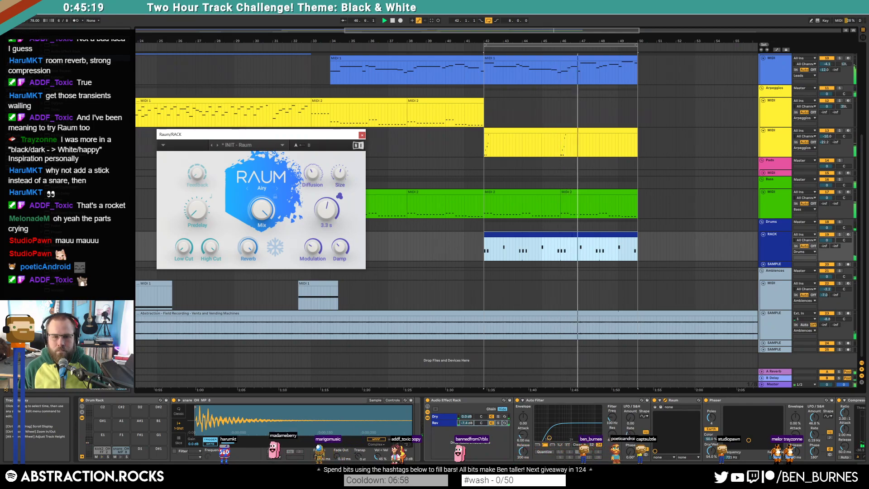
pyautogui.click(362, 135)
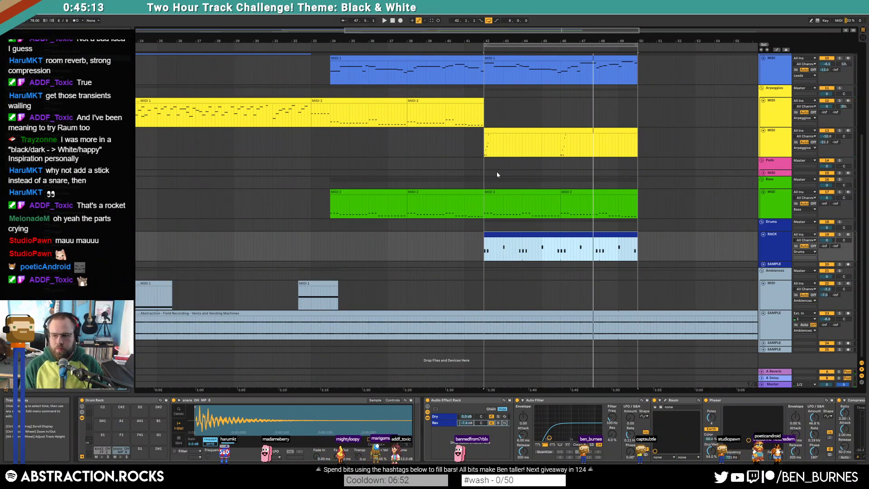
# Open the lead clip that starts at bar 42 and extend its end by one bar to bar 51
pyautogui.scroll(3, 496, 174)
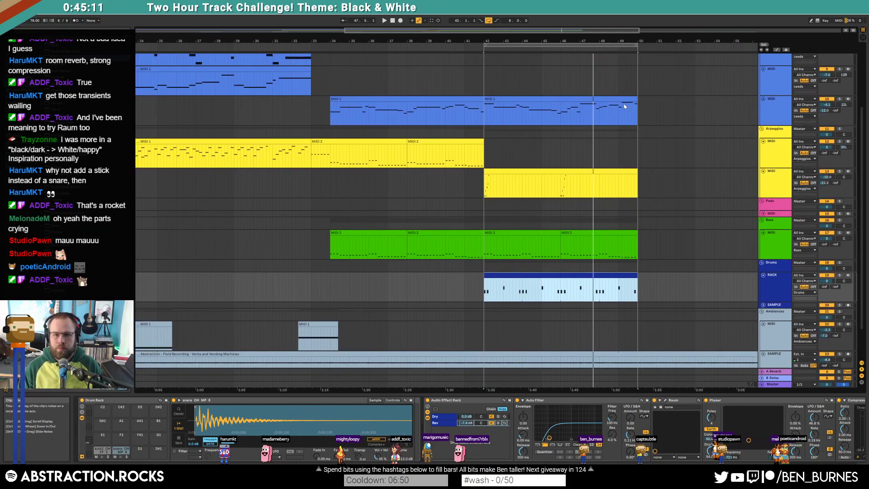
pyautogui.click(631, 100)
pyautogui.doubleClick(631, 99)
pyautogui.click(856, 318)
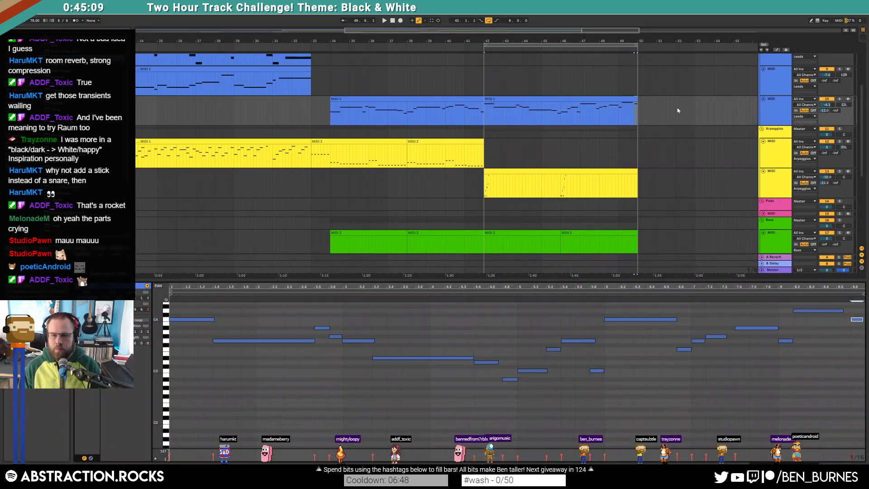
pyautogui.moveTo(635, 99); pyautogui.dragTo(655, 124)
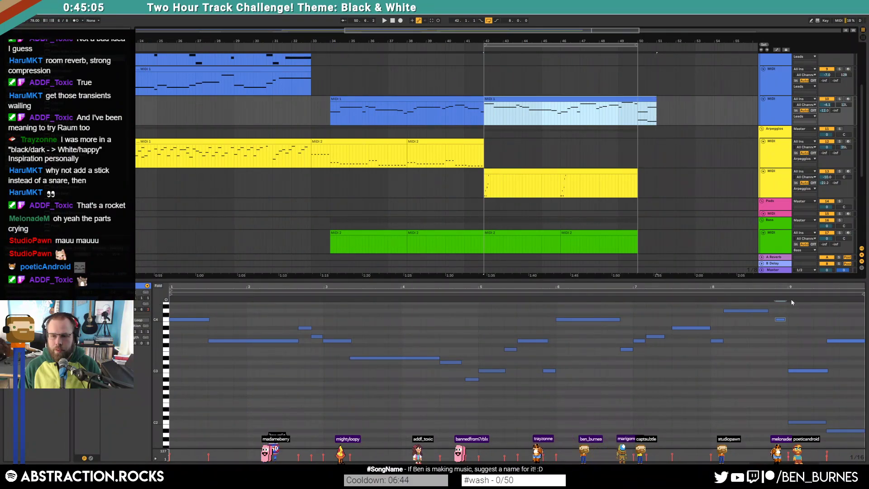
# Turn off arrangement looping and play the extended lead clip from bar 50
pyautogui.press('space')
pyautogui.click(640, 114)
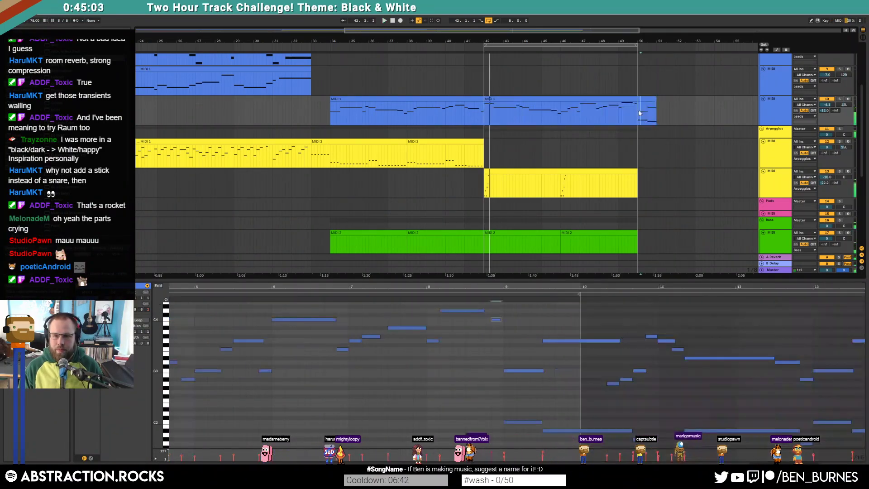
pyautogui.click(489, 21)
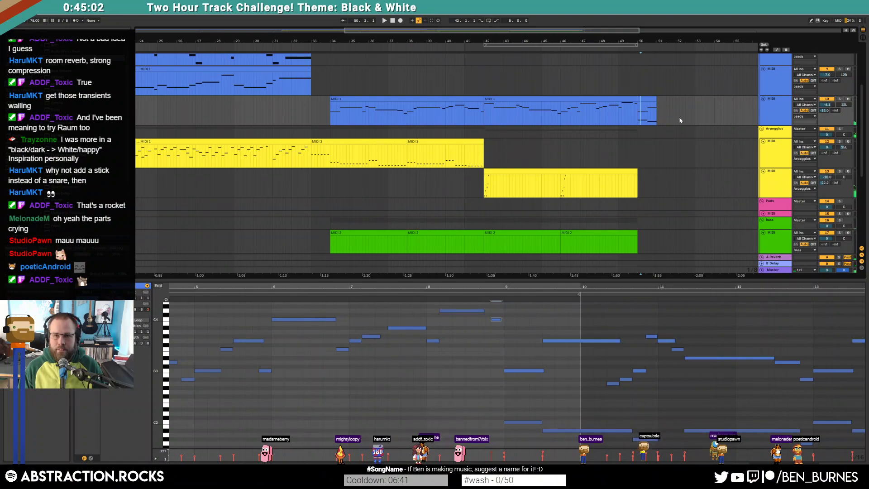
pyautogui.click(638, 114)
pyautogui.press('space')
# Delete the leftover notes in the lead clip's added bar, and undo a trim of the clip end to bar 50
pyautogui.moveTo(538, 328); pyautogui.dragTo(865, 447)
pyautogui.press('Delete')
pyautogui.moveTo(655, 99); pyautogui.dragTo(637, 100)
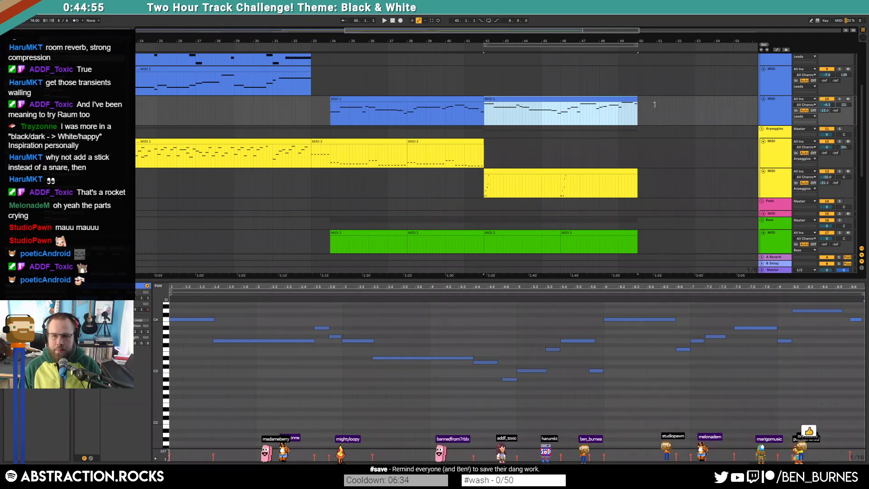
pyautogui.hotkey('ctrl', 'z')
# Shift the lead clip's last C4 note to the end of the added bar and lengthen the preceding note toward it
pyautogui.click(778, 319)
pyautogui.press('Right')
pyautogui.press('Right')
pyautogui.press('Right')
pyautogui.press('Right')
pyautogui.press('Right')
pyautogui.press('Right')
pyautogui.press('Right')
pyautogui.press('Right')
pyautogui.press('Right')
pyautogui.press('Right')
pyautogui.press('Right')
pyautogui.press('Right')
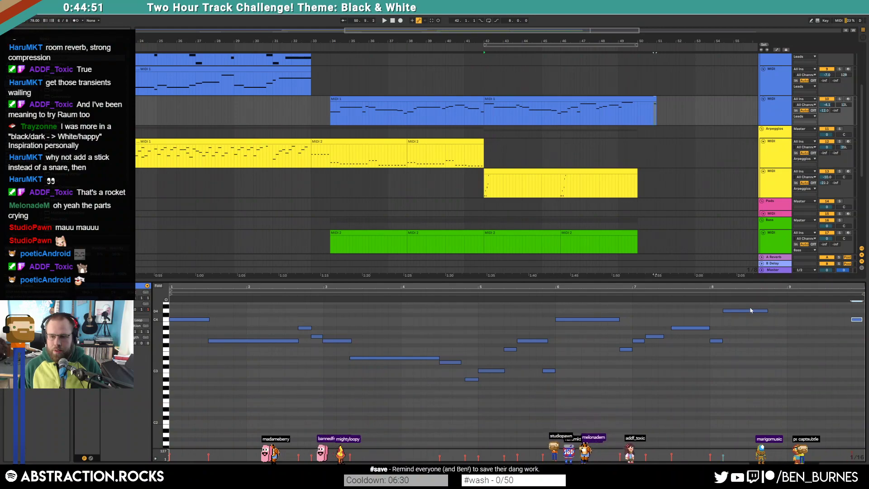
pyautogui.moveTo(767, 310); pyautogui.dragTo(838, 315)
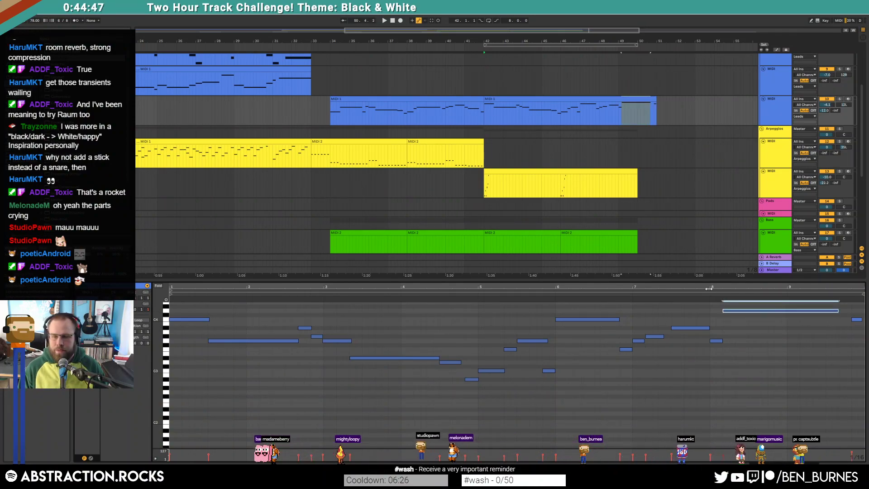
# Extend the second arpeggio clip to bar 51 and raise its added run's last two notes to A#4 and D#5
pyautogui.scroll(-2, 640, 167)
pyautogui.moveTo(635, 138); pyautogui.dragTo(657, 155)
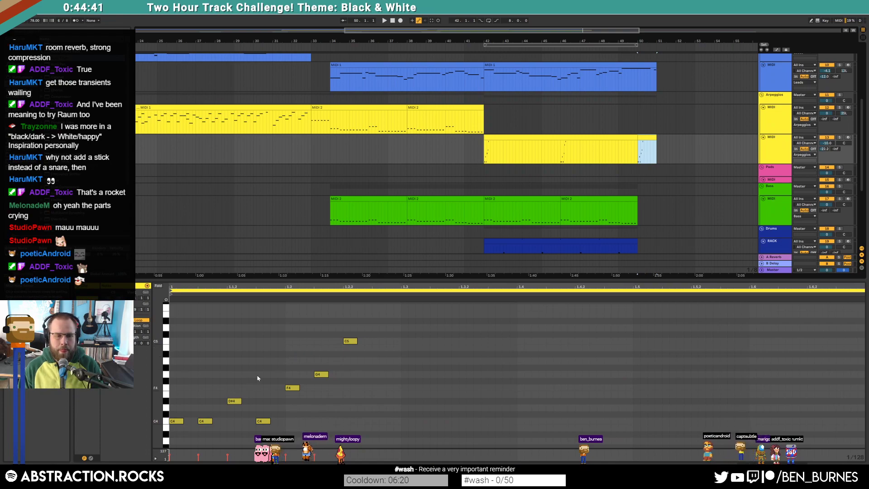
pyautogui.moveTo(321, 374); pyautogui.dragTo(321, 354)
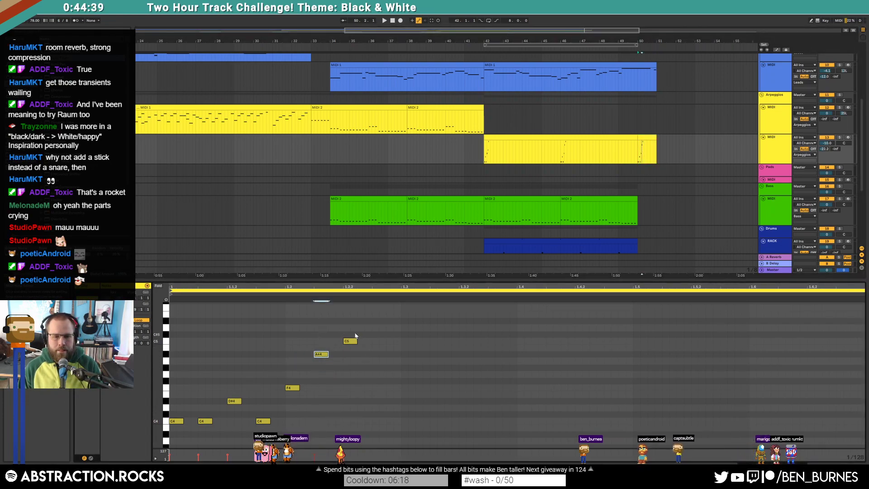
pyautogui.press('Up')
pyautogui.press('Up')
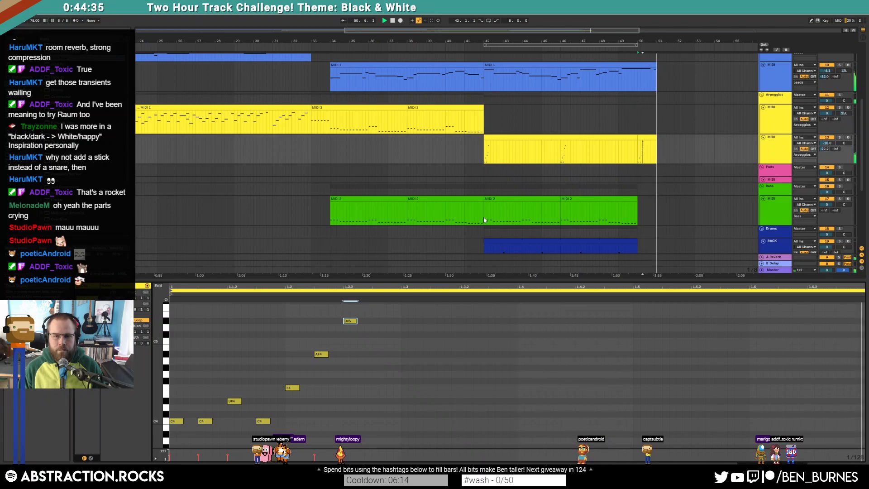
# Extend the lead clip to bar 52, shift its last C4 note to the new end and lengthen the preceding note toward it
pyautogui.moveTo(656, 65); pyautogui.dragTo(675, 66)
pyautogui.click(789, 319)
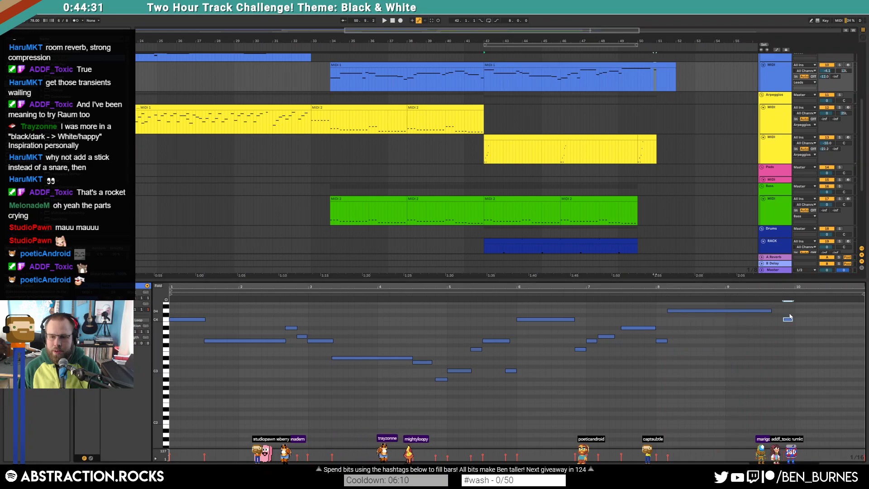
pyautogui.hscroll(1, 787, 329)
pyautogui.moveTo(796, 316); pyautogui.dragTo(827, 317)
pyautogui.click(801, 343)
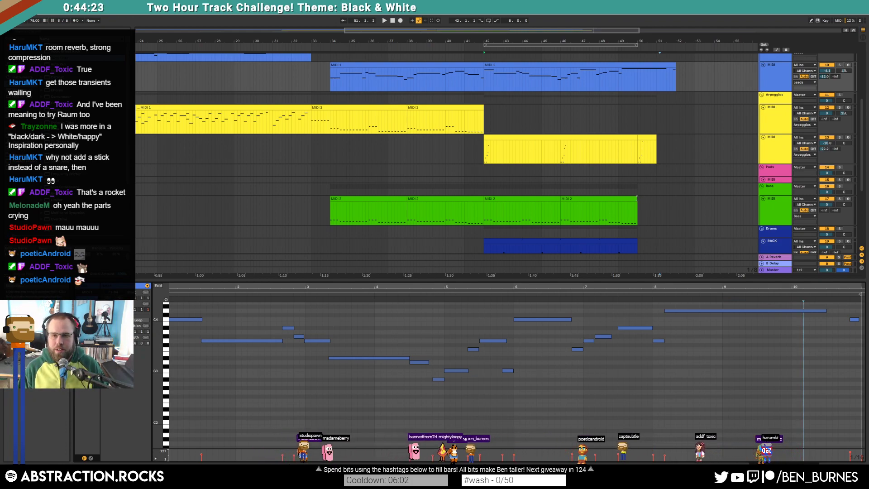
# Extend the last bass clip to bar 52 and fill the added bars by duplicating its closing five-note group twice
pyautogui.moveTo(637, 202); pyautogui.dragTo(675, 204)
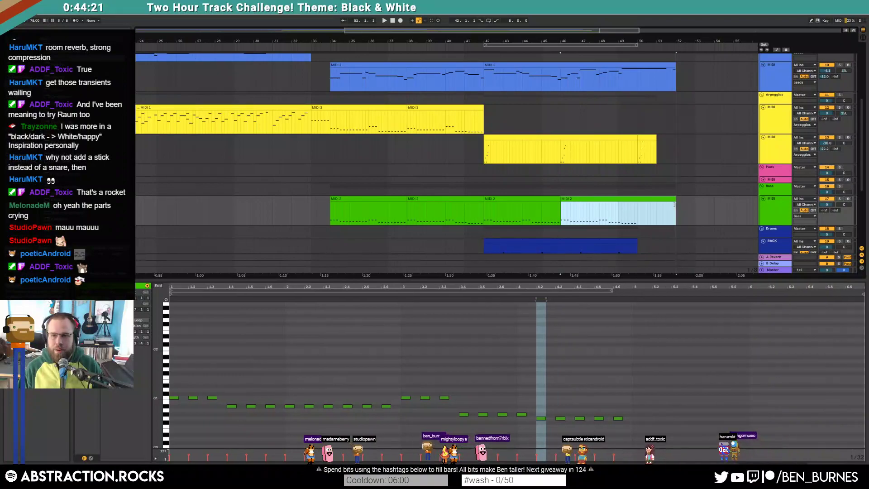
pyautogui.click(630, 419)
pyautogui.moveTo(537, 411); pyautogui.dragTo(627, 431)
pyautogui.hotkey('ctrl', 'd')
pyautogui.hotkey('ctrl', 'd')
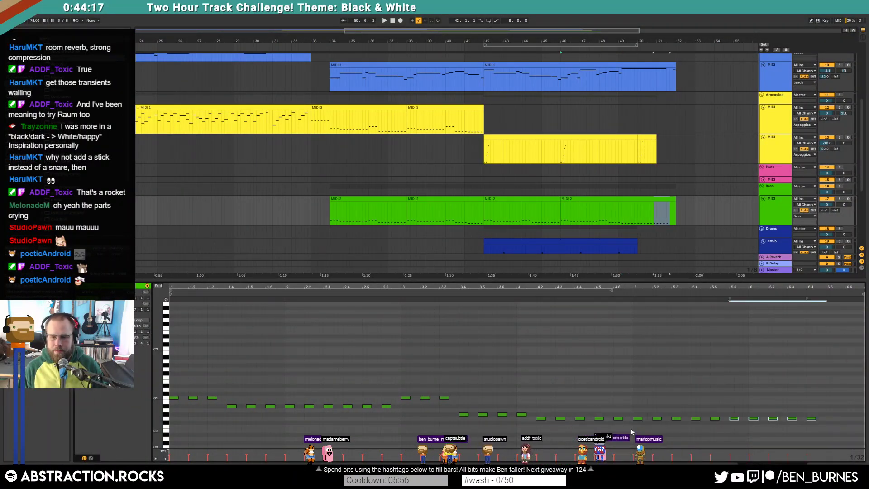
pyautogui.click(629, 454)
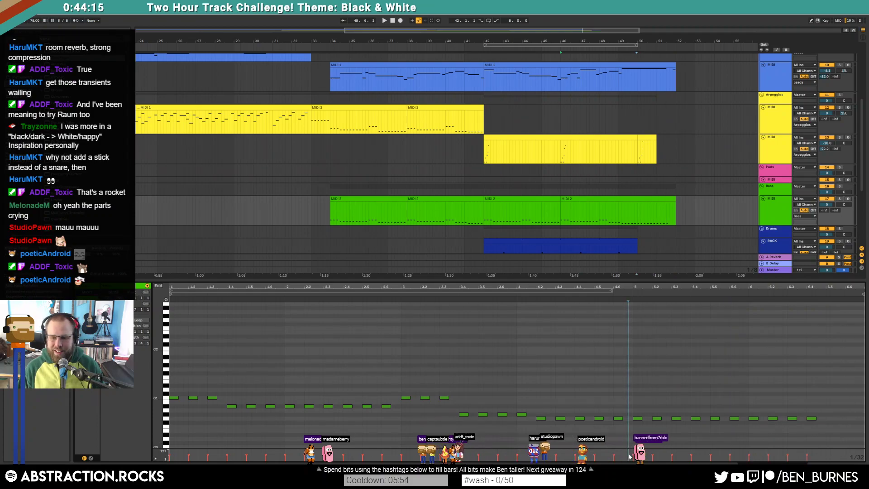
pyautogui.moveTo(811, 462); pyautogui.dragTo(812, 462)
# Extend the drum rack part to bar 52 by repeating a one-bar section of the pattern at its end
pyautogui.scroll(-2, 691, 216)
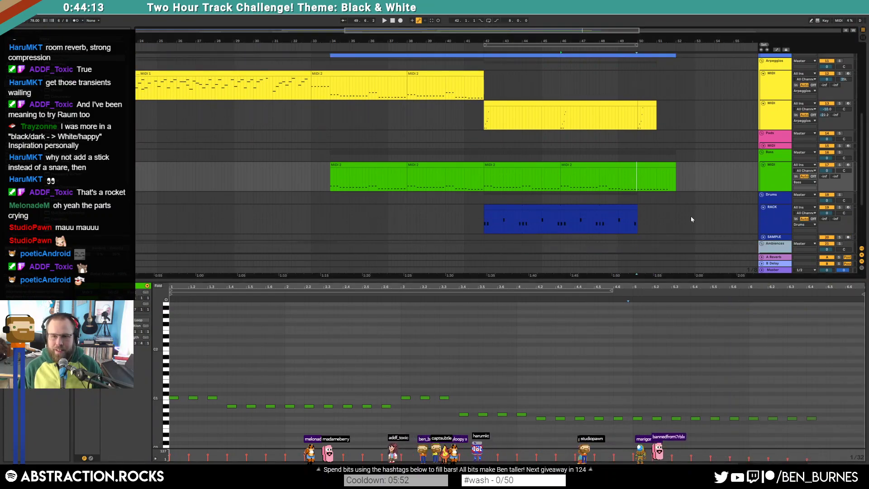
pyautogui.hotkey('shift', 'Tab')
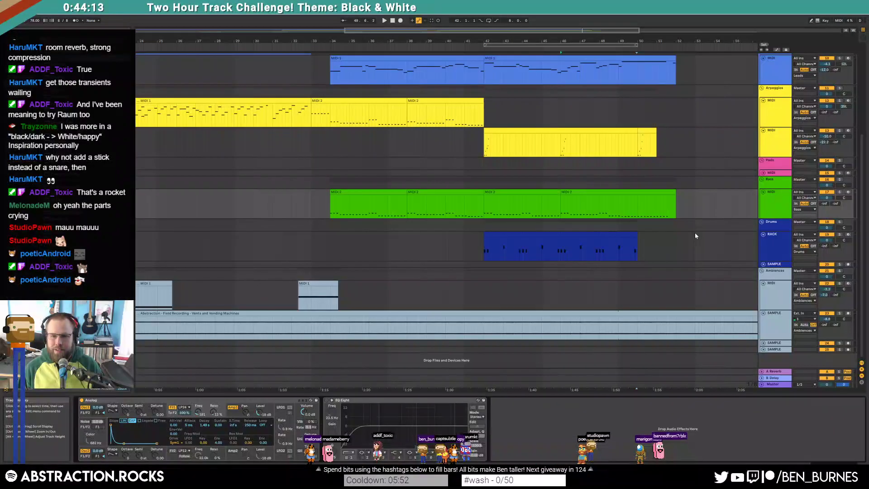
pyautogui.click(482, 253)
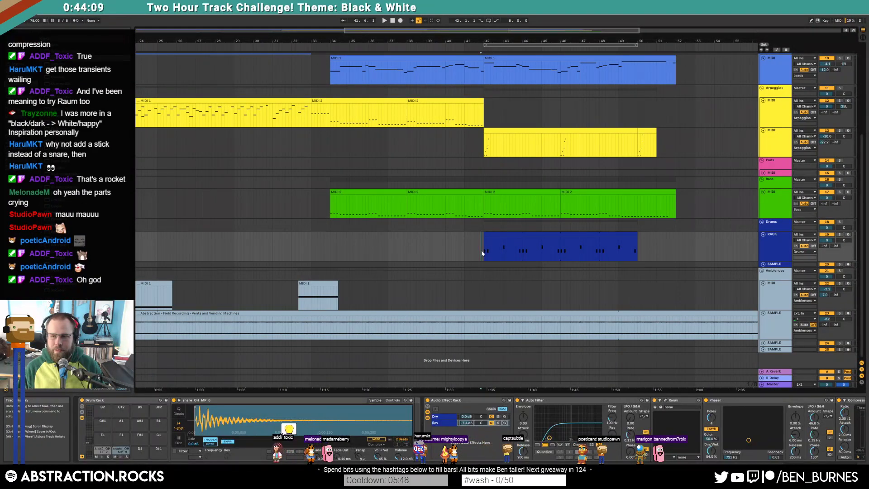
pyautogui.moveTo(484, 253); pyautogui.dragTo(497, 257)
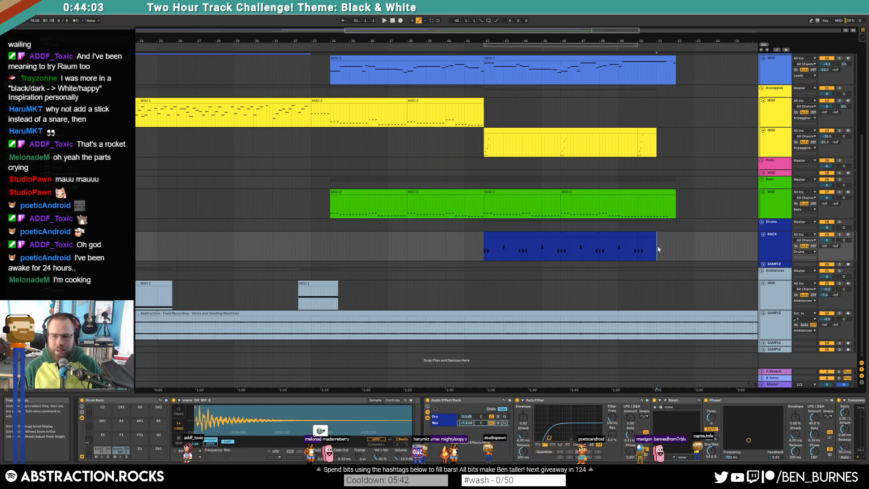
pyautogui.hotkey('ctrl', 'd')
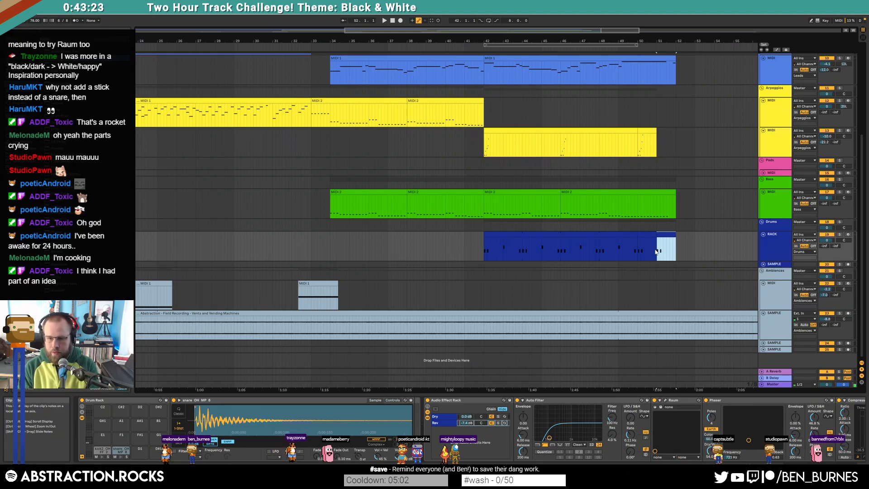
# Play the arrangement from bar 42 through the extended ending and inspect the drum rack's kick and effect chain
pyautogui.click(485, 246)
pyautogui.press('space')
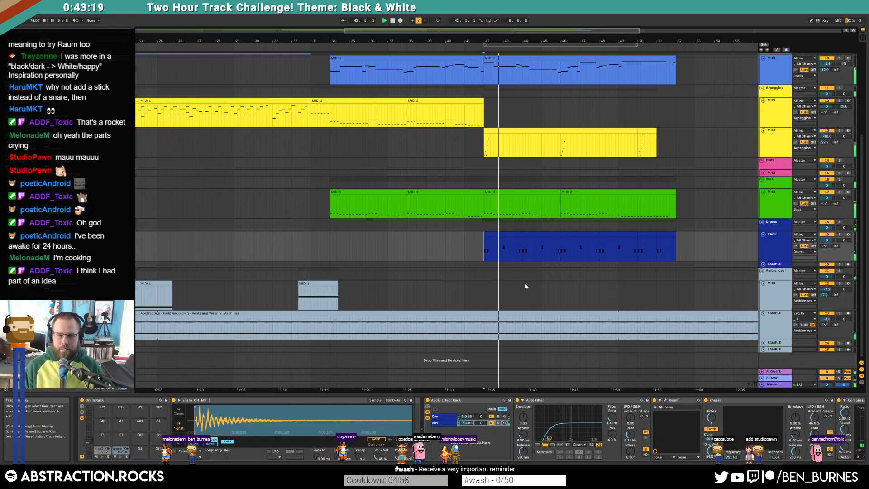
pyautogui.click(526, 234)
pyautogui.click(102, 449)
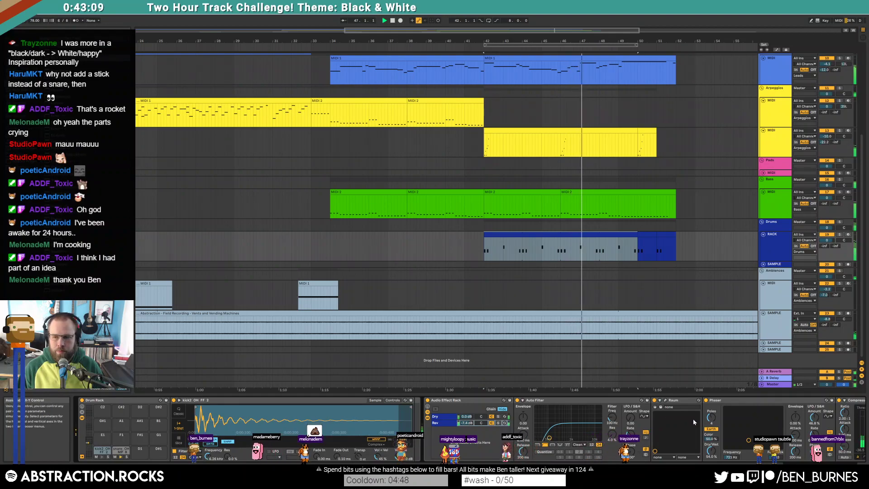
pyautogui.hscroll(2, 765, 428)
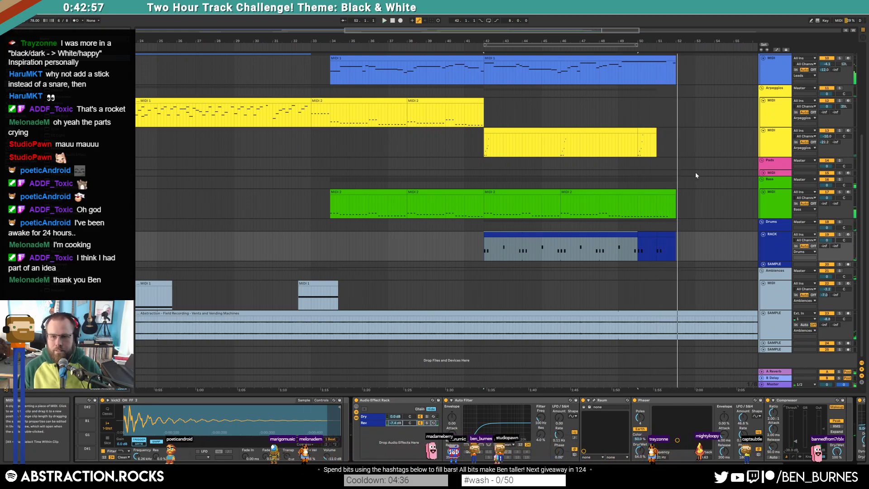
pyautogui.doubleClick(486, 69)
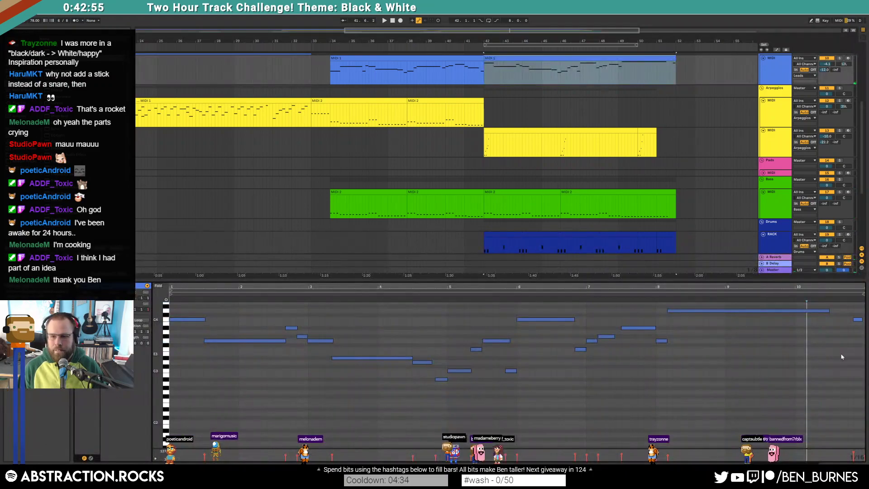
pyautogui.moveTo(841, 287); pyautogui.dragTo(687, 282)
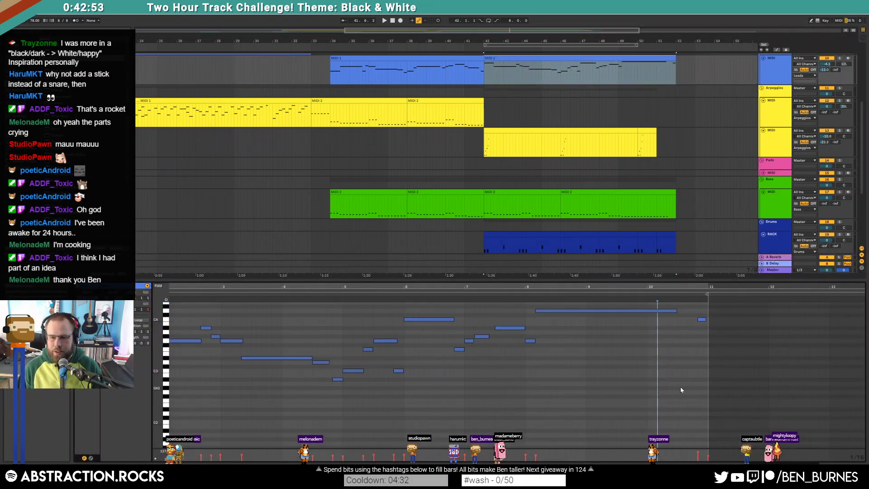
pyautogui.scroll(-4, 681, 389)
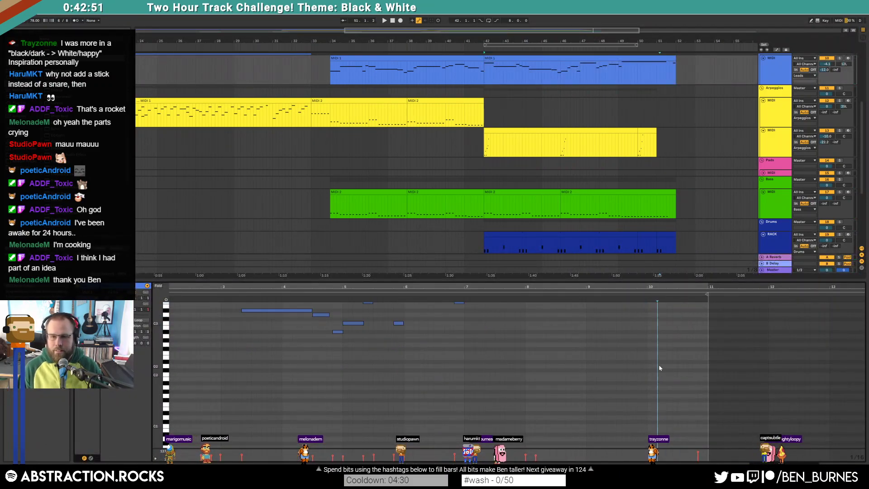
pyautogui.hotkey('shift', 'Tab')
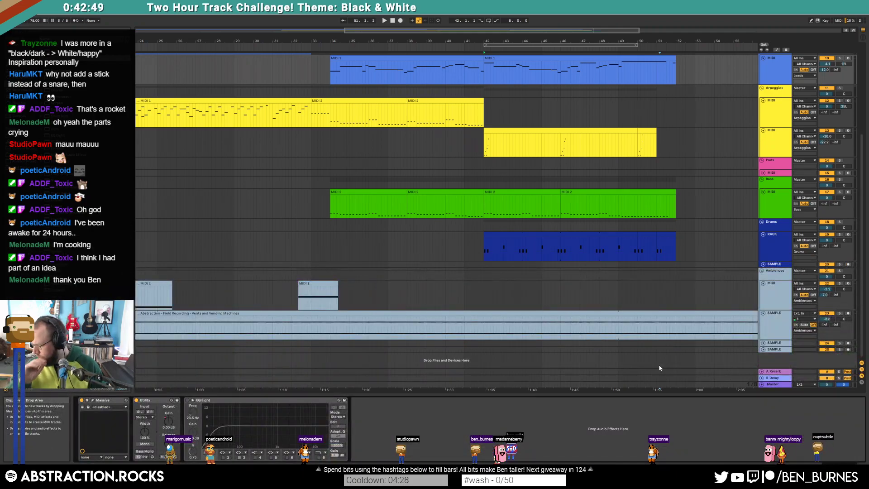
# Open the drum rack's Raum reverb and play the ending from bar 49
pyautogui.click(618, 251)
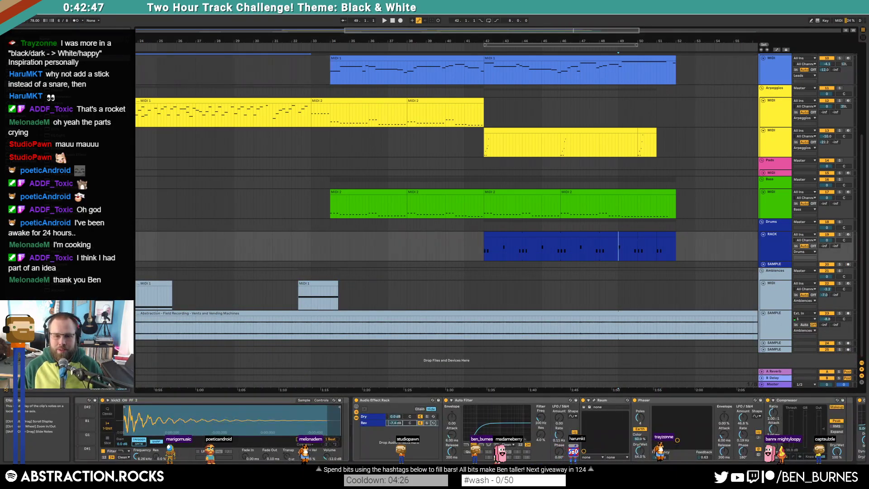
pyautogui.click(594, 401)
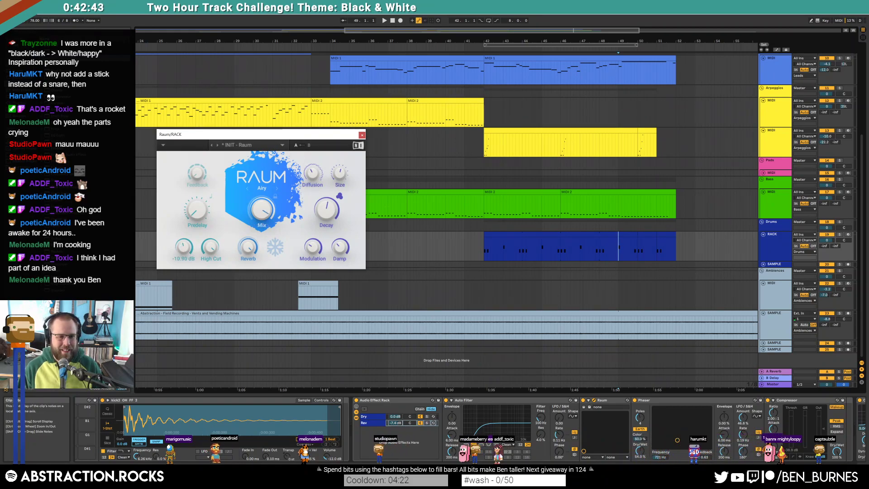
pyautogui.press('space')
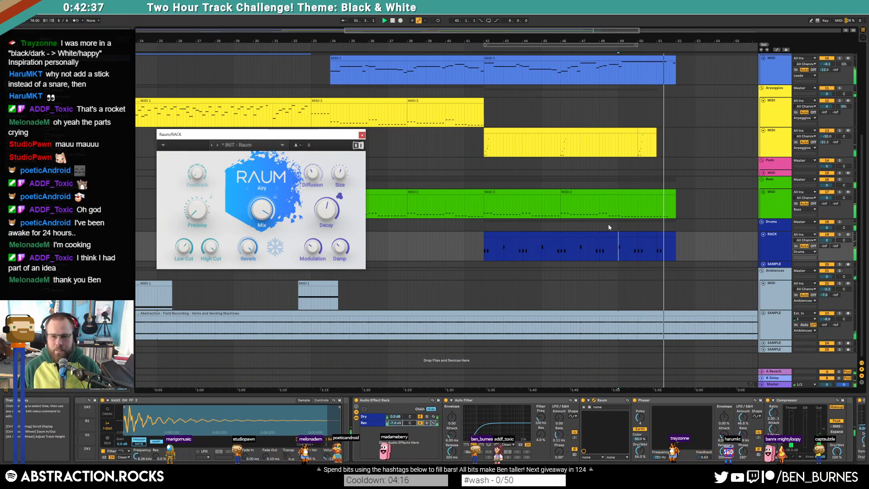
pyautogui.press('space')
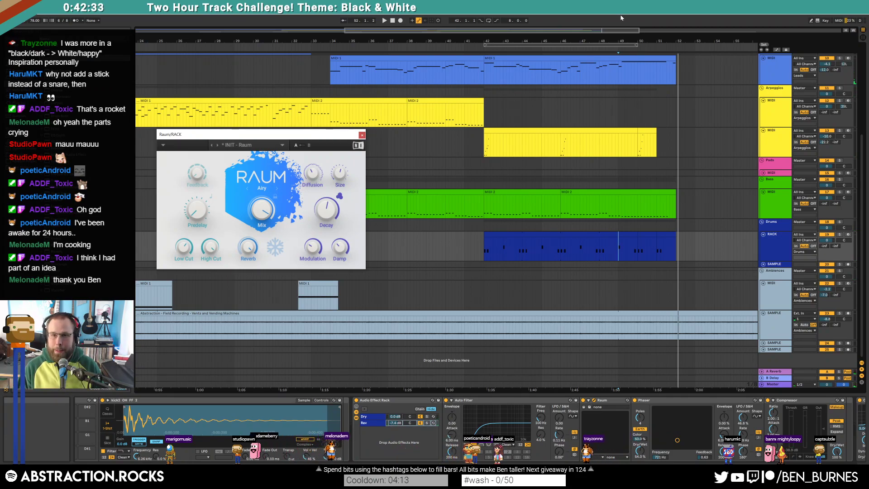
# Open the lead track's Massive synth and show the automation lanes in the arrangement
pyautogui.click(647, 58)
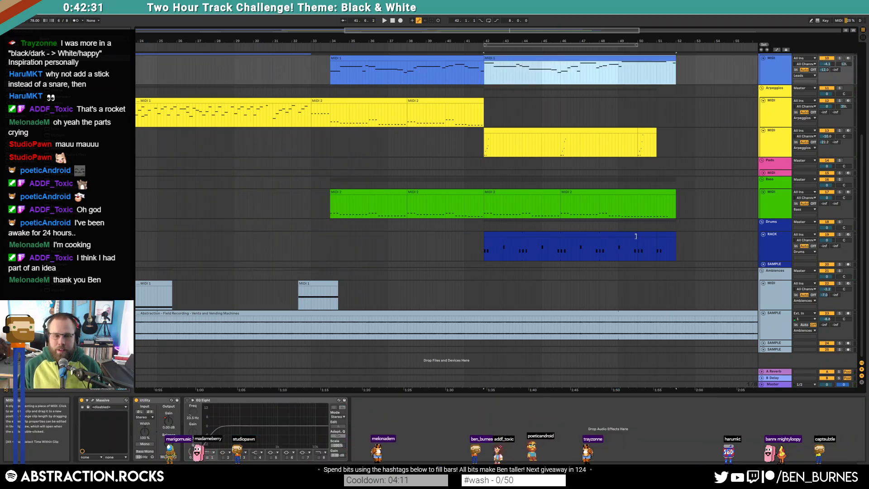
pyautogui.hotkey('shift', 'Tab')
pyautogui.hotkey('shift', 'Tab')
pyautogui.click(637, 57)
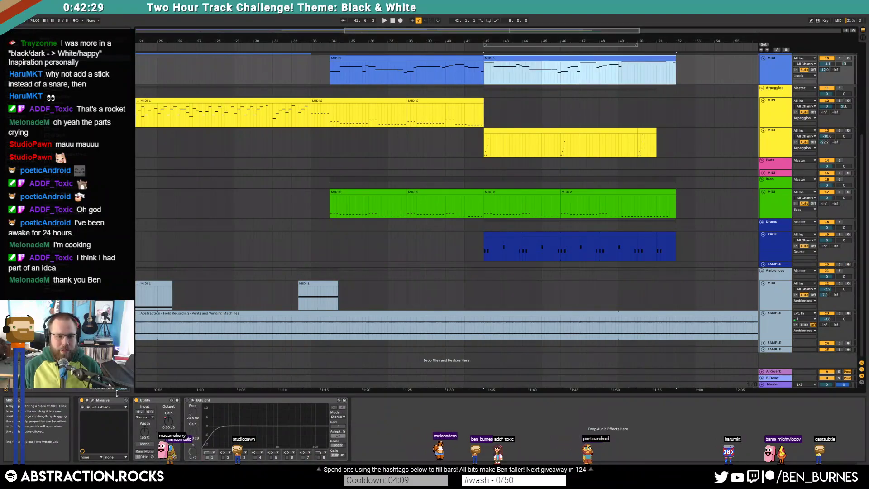
pyautogui.click(92, 400)
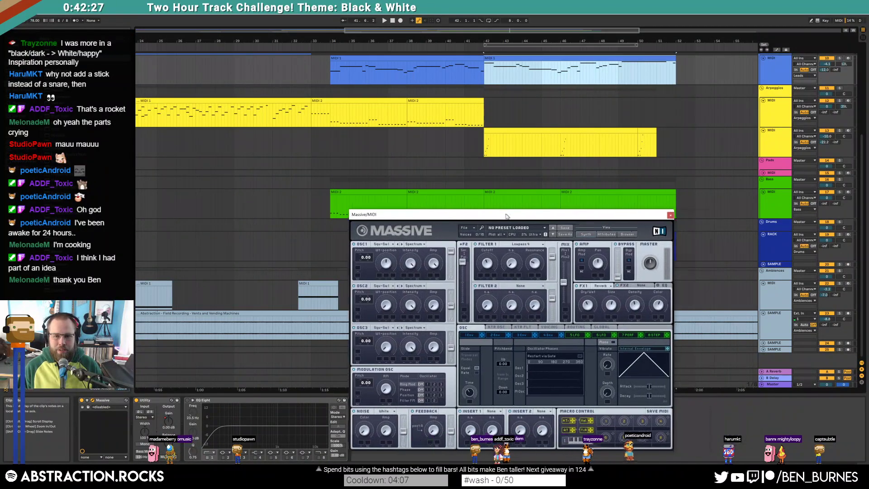
pyautogui.press('a')
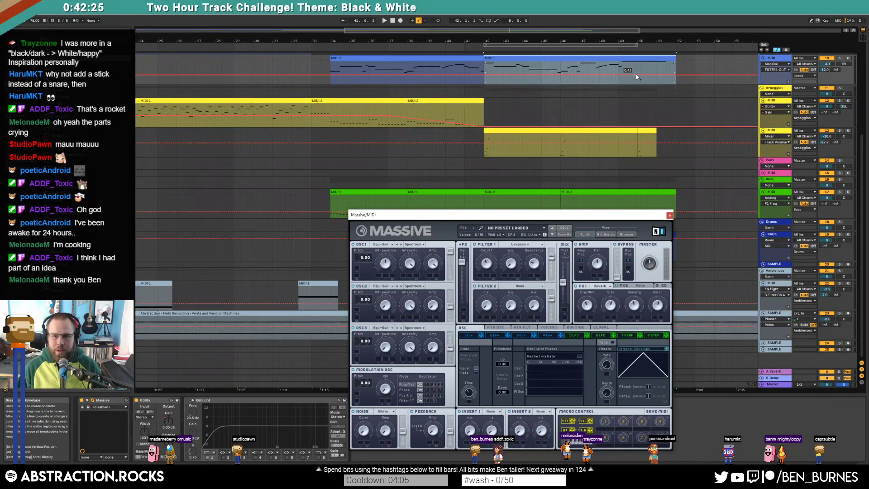
# Automate the lead's Filter 1 cutoff to rise from bar 50 to about 0.7 and drop back before bar 52
pyautogui.click(662, 79)
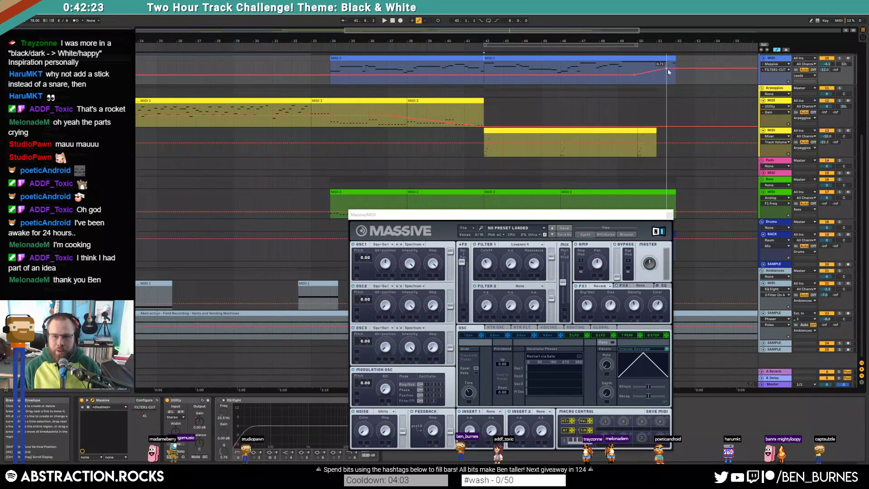
pyautogui.moveTo(624, 68); pyautogui.dragTo(612, 69)
pyautogui.hotkey('ctrl', 'c')
pyautogui.click(670, 77)
pyautogui.hotkey('ctrl', 'v')
pyautogui.click(662, 76)
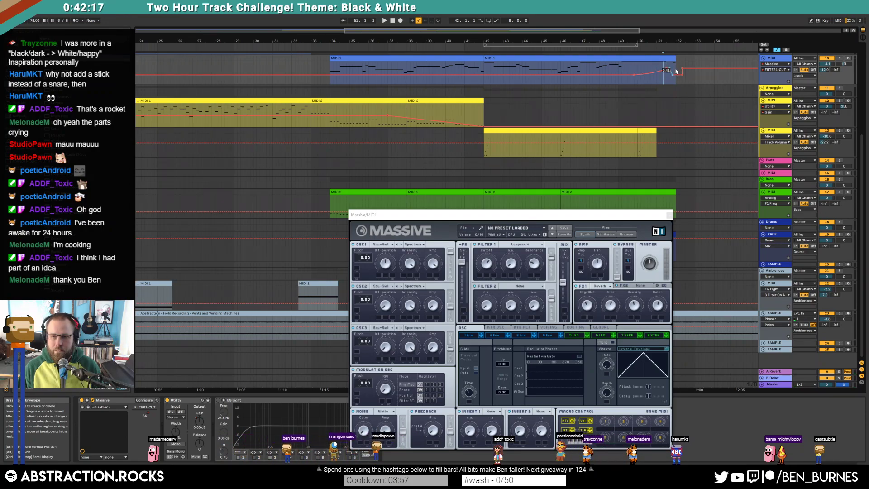
# Bend the lead's cutoff rise into a curve and play the ending from bar 50
pyautogui.click(633, 69)
pyautogui.press('space')
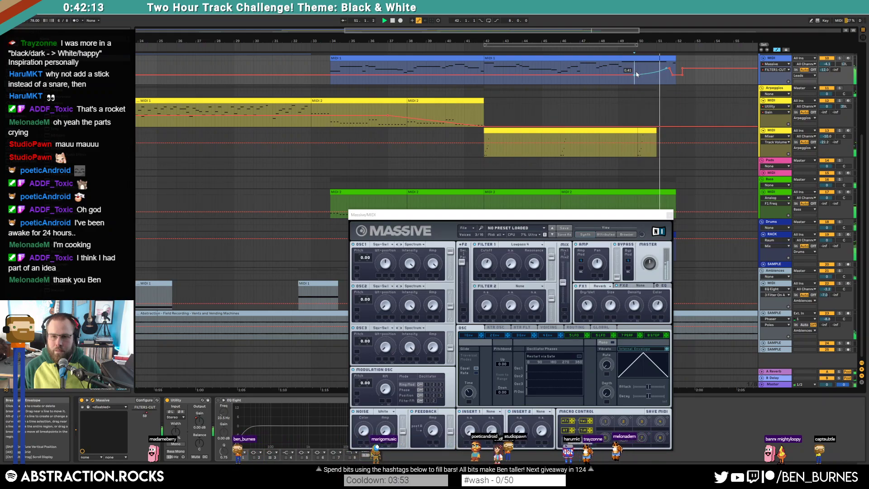
pyautogui.press('space')
# Remove the cutoff jump after bar 52 so the lead's filter automation stays at about 0.41
pyautogui.click(683, 68)
pyautogui.click(684, 75)
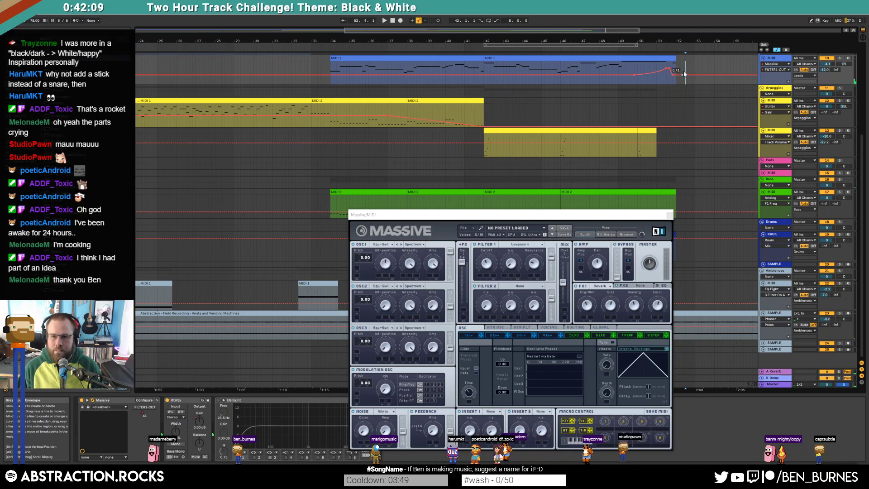
pyautogui.click(694, 67)
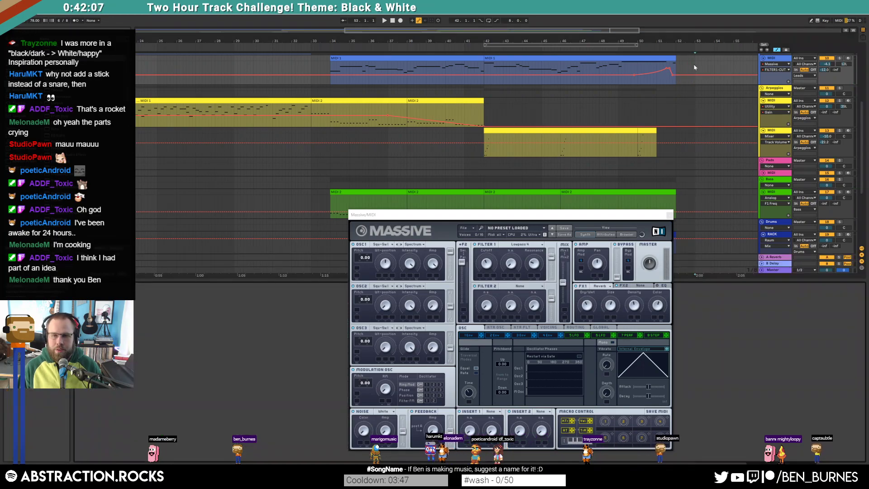
# Close the lead's Massive window, unfold the Drums group's SAMPLE track and hide the automation lanes
pyautogui.click(669, 216)
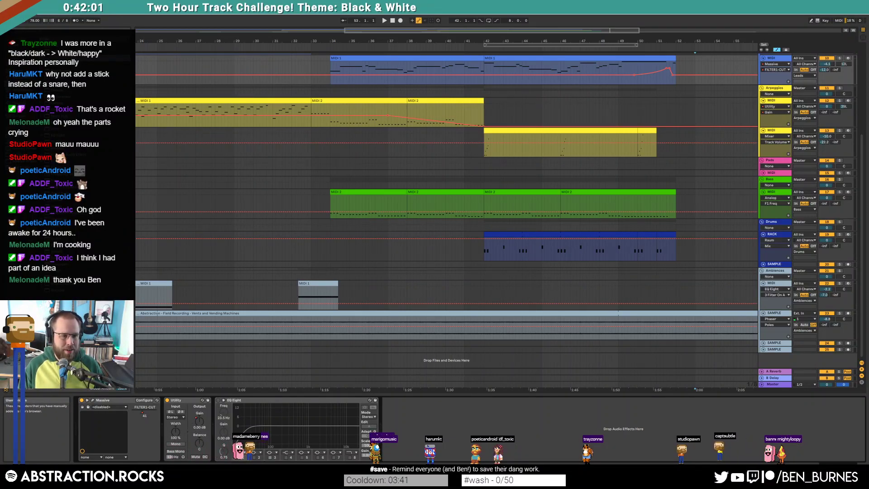
pyautogui.click(762, 265)
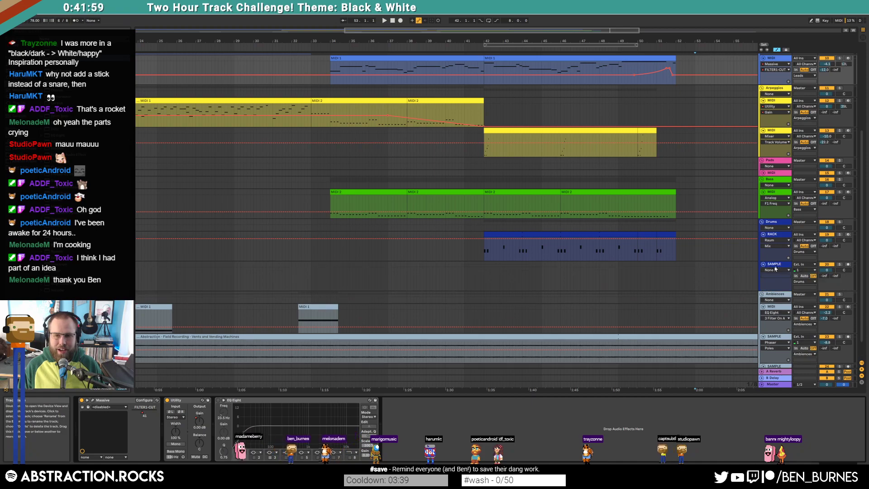
pyautogui.press('a')
pyautogui.click(23, 204)
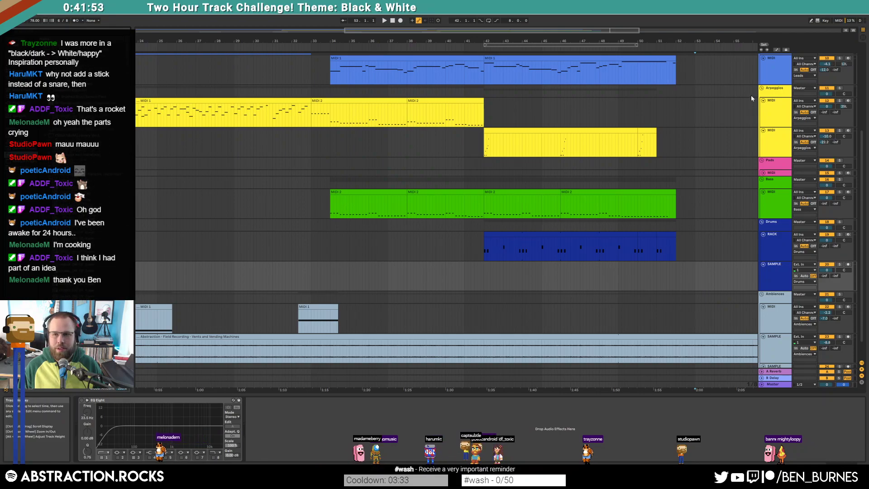
# Open the ADSR Sample Manager on the SAMPLES track and search it for "drum loop"
pyautogui.scroll(5, 742, 99)
pyautogui.scroll(1, 762, 93)
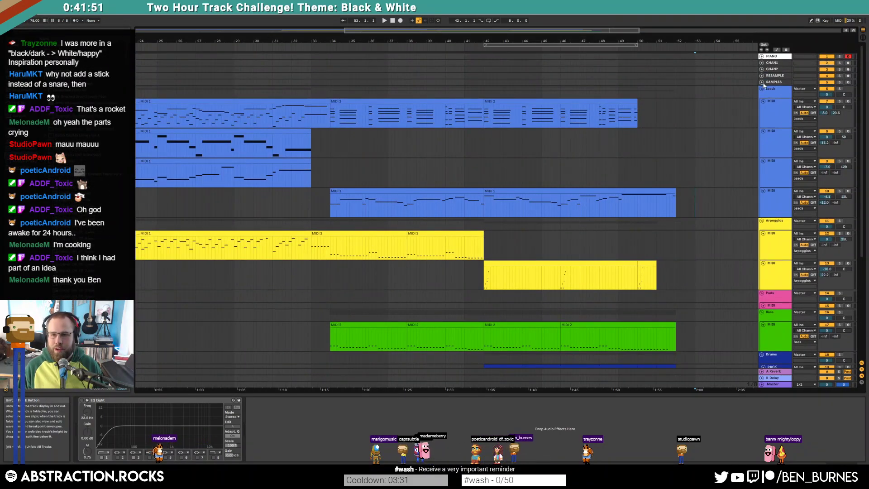
pyautogui.click(762, 83)
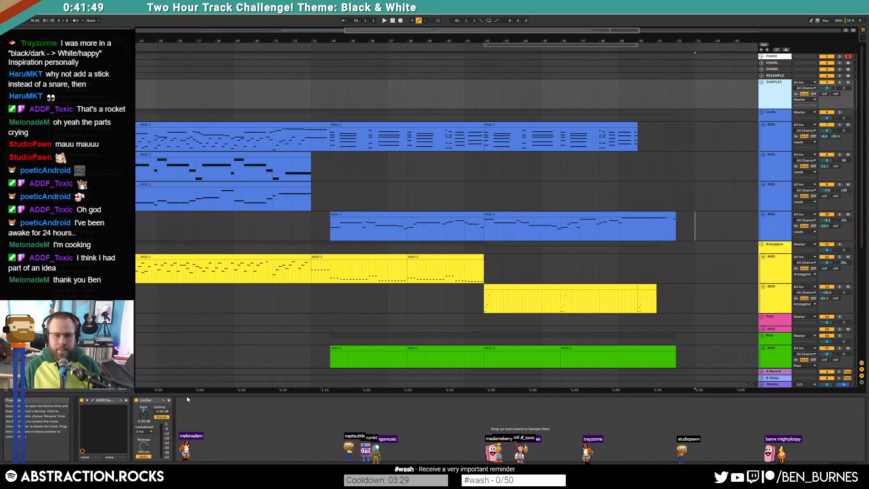
pyautogui.click(92, 400)
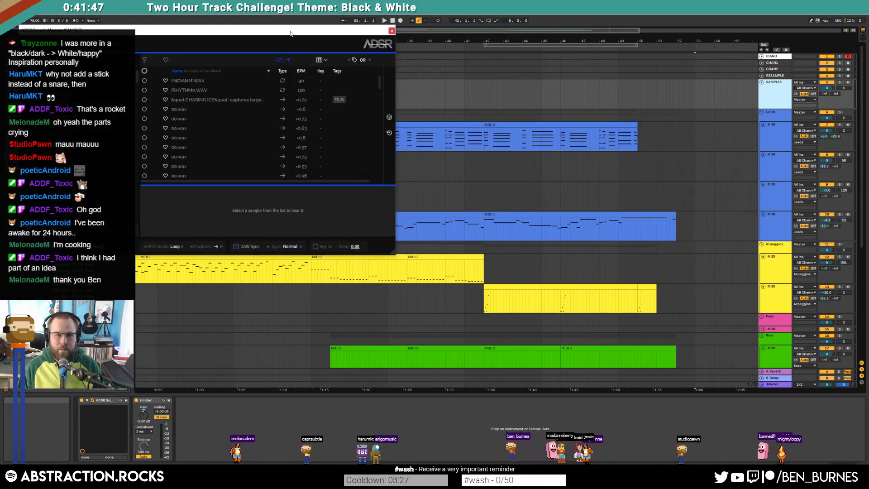
pyautogui.moveTo(291, 33); pyautogui.dragTo(655, 141)
pyautogui.click(429, 153)
pyautogui.write('dr')
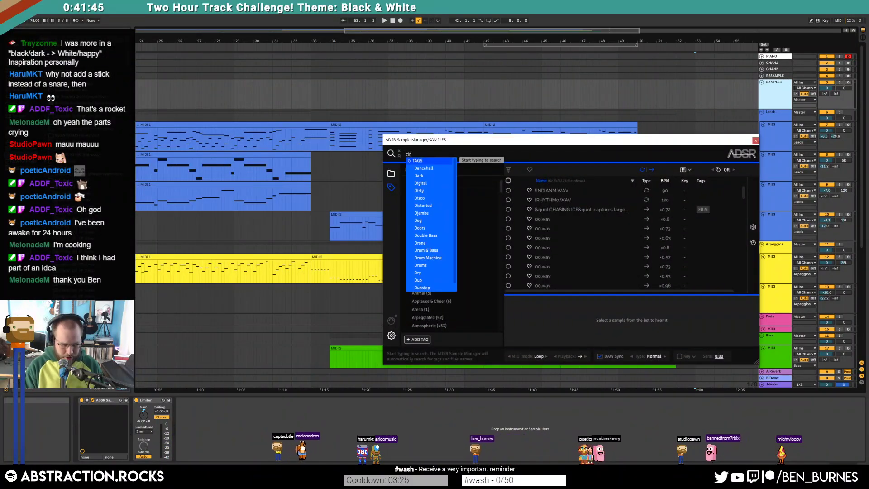
pyautogui.write('um loop')
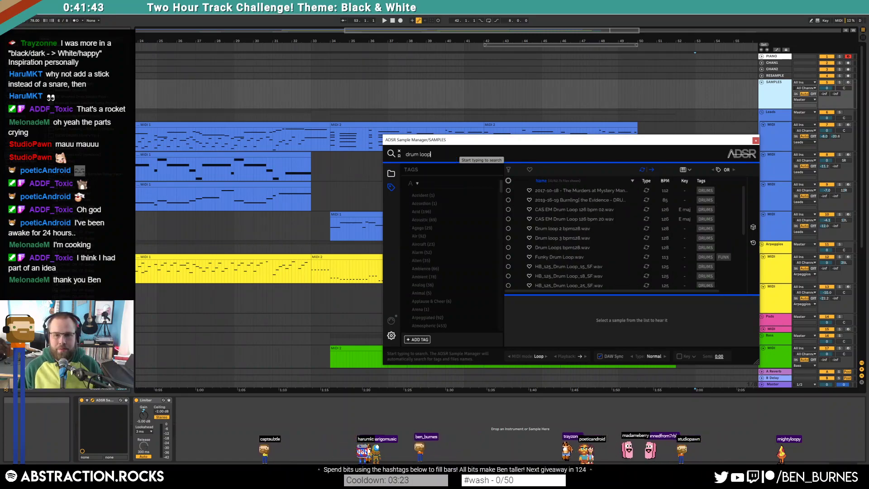
# Audition drum loops and place TR_125_Drum Loop_07_SF.wav on the Drums group's SAMPLE track at bar 53
pyautogui.click(753, 228)
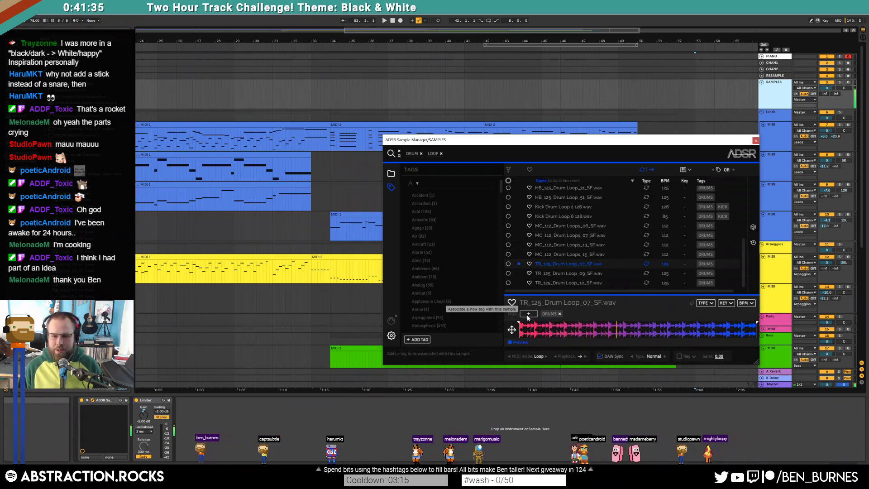
pyautogui.moveTo(588, 139); pyautogui.dragTo(381, 52)
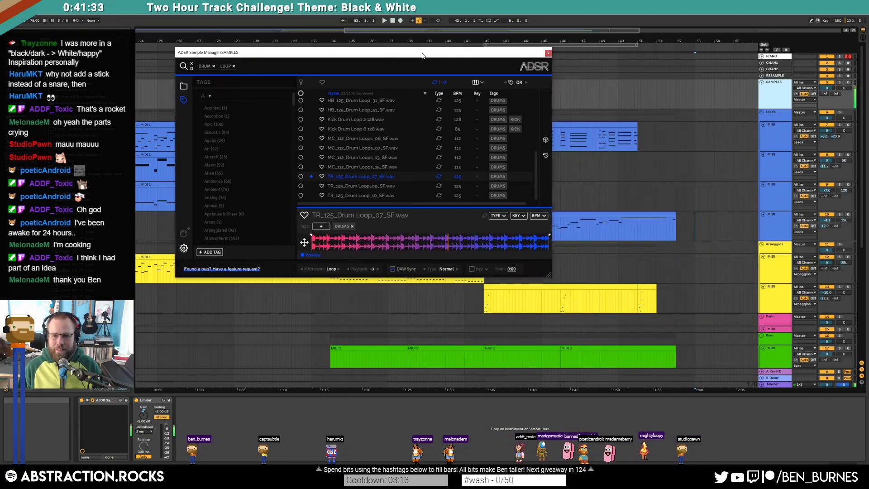
pyautogui.scroll(-5, 679, 285)
pyautogui.click(764, 308)
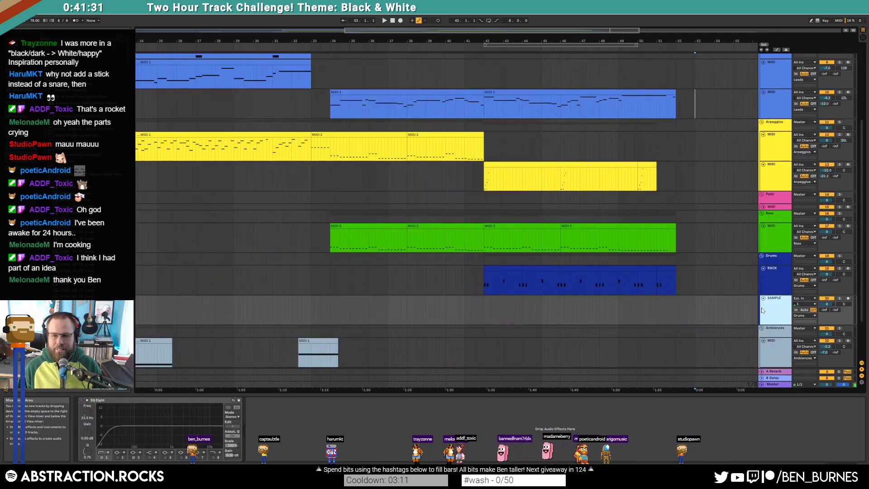
pyautogui.scroll(5, 774, 160)
pyautogui.click(772, 94)
pyautogui.scroll(-6, 665, 281)
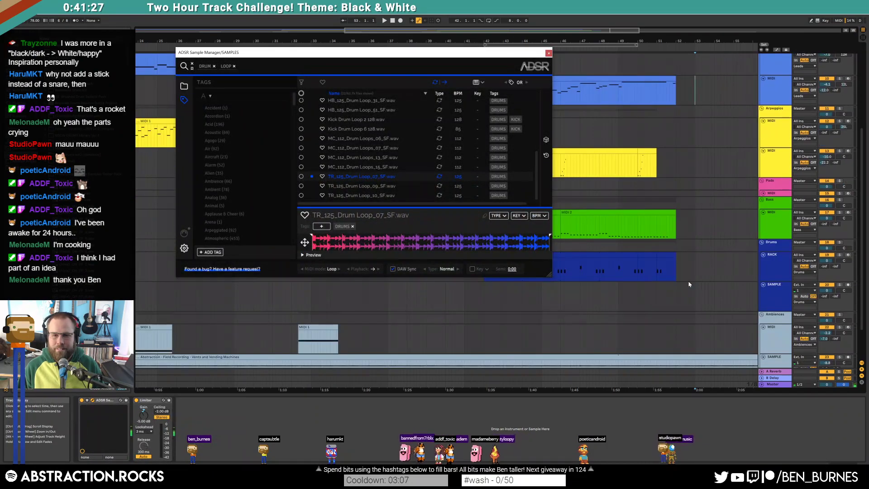
pyautogui.moveTo(339, 178); pyautogui.dragTo(698, 301)
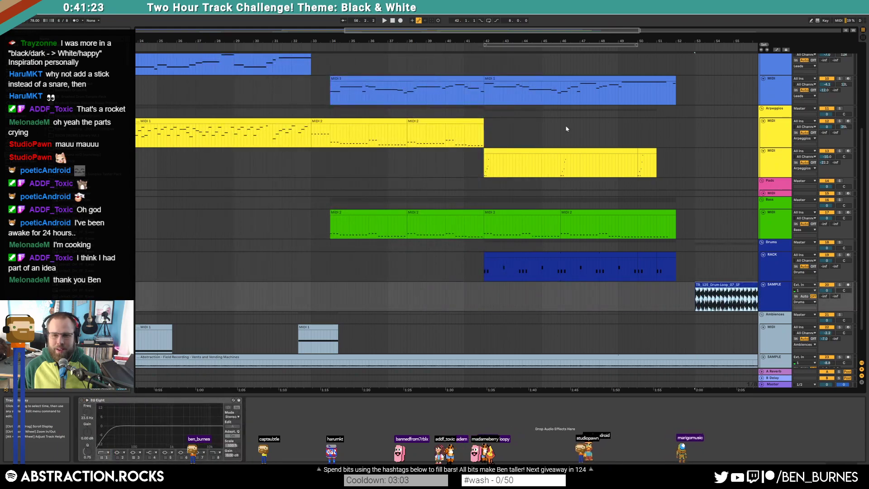
# Warp the TR_125 drum loop to the song tempo and thin its lows with an EQ Eight low cut during playback
pyautogui.doubleClick(724, 286)
pyautogui.click(145, 293)
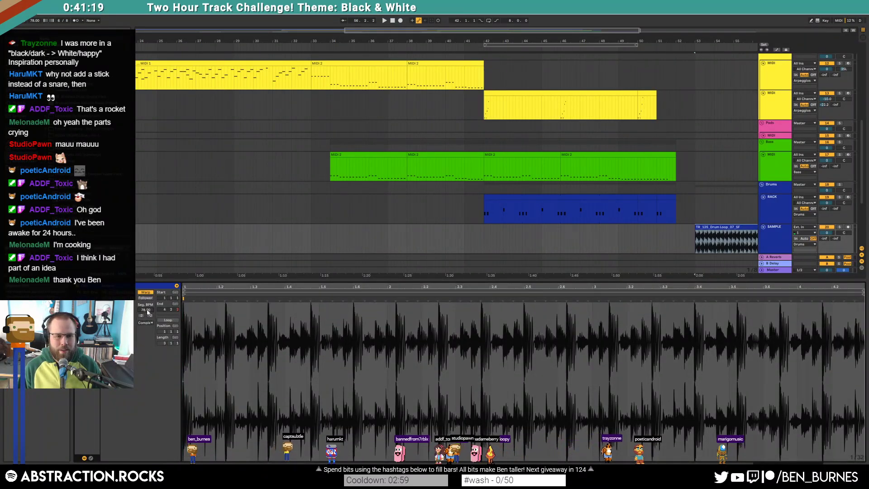
pyautogui.press('space')
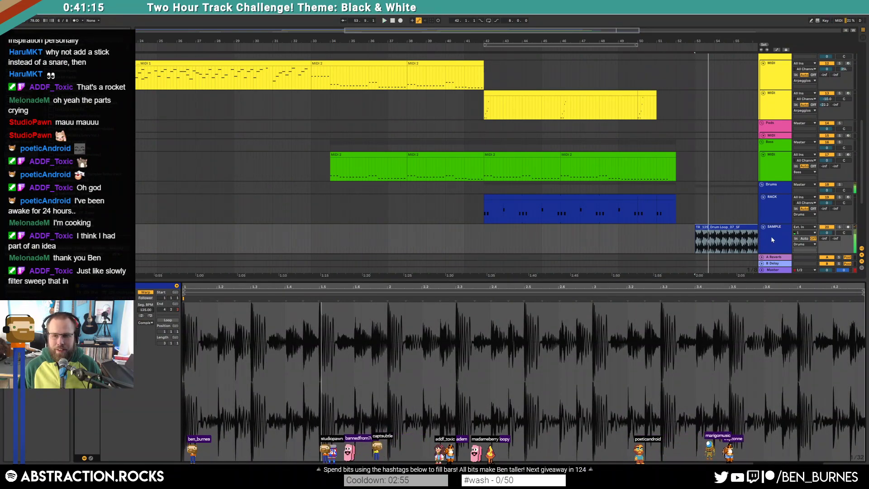
pyautogui.press('space')
pyautogui.hotkey('shift', 'Tab')
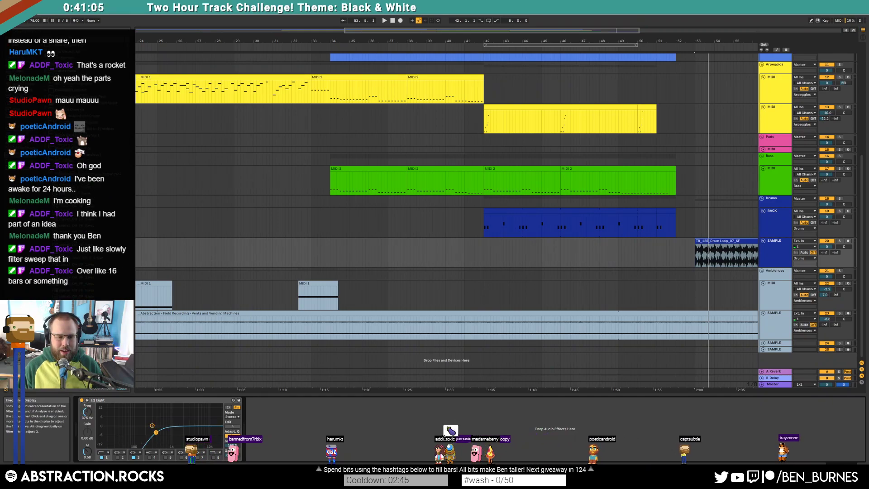
pyautogui.press('space')
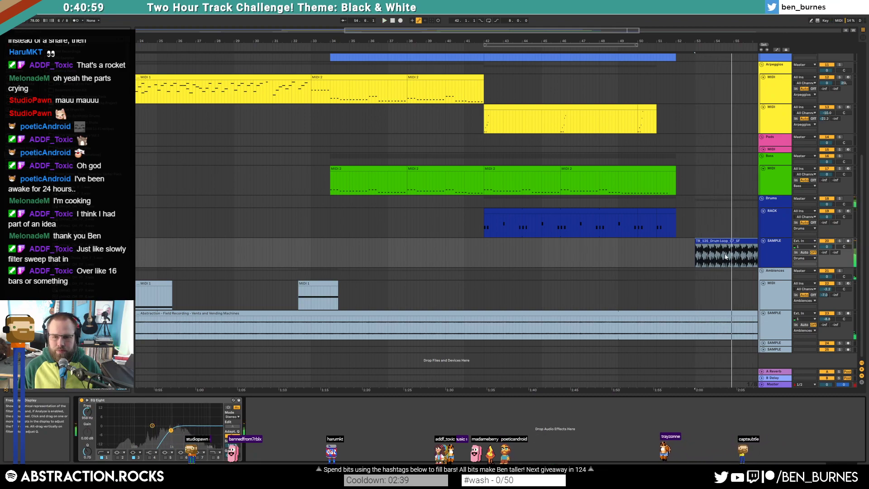
# Try the drum loop ending at bar 52 and starting at bar 50, and delete it from the SAMPLE track
pyautogui.moveTo(827, 247); pyautogui.dragTo(649, 248)
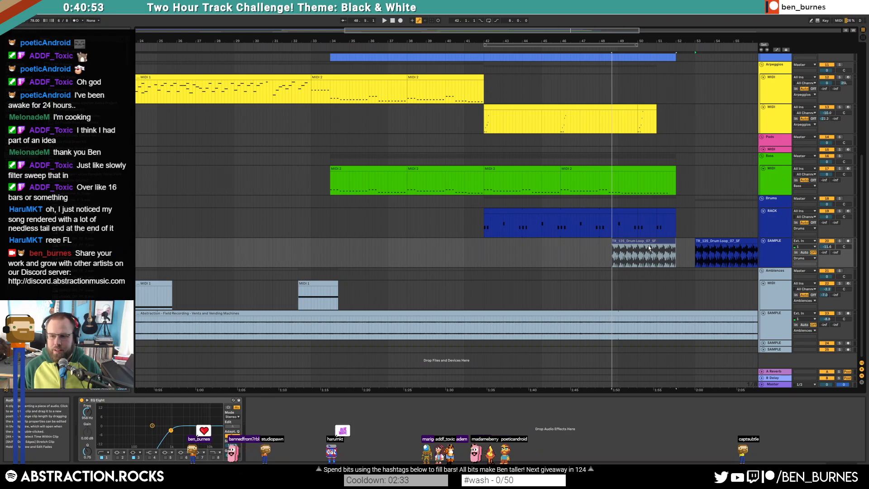
pyautogui.moveTo(649, 248); pyautogui.dragTo(648, 248)
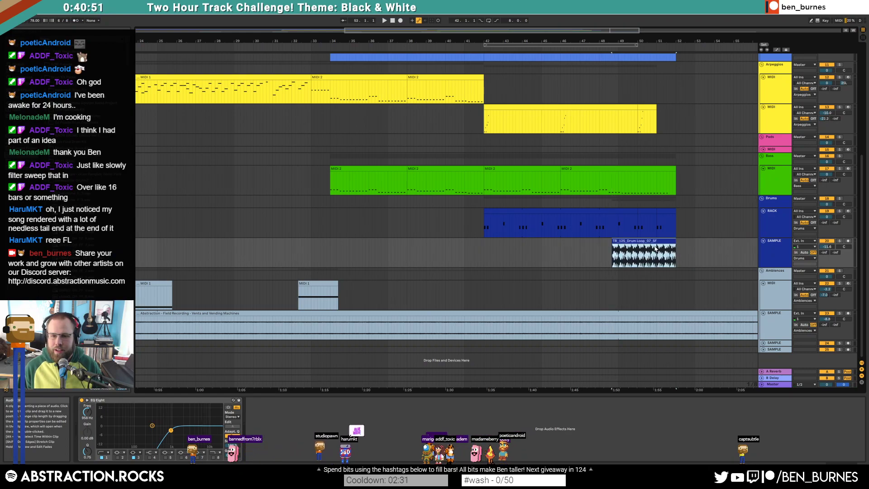
pyautogui.press('space')
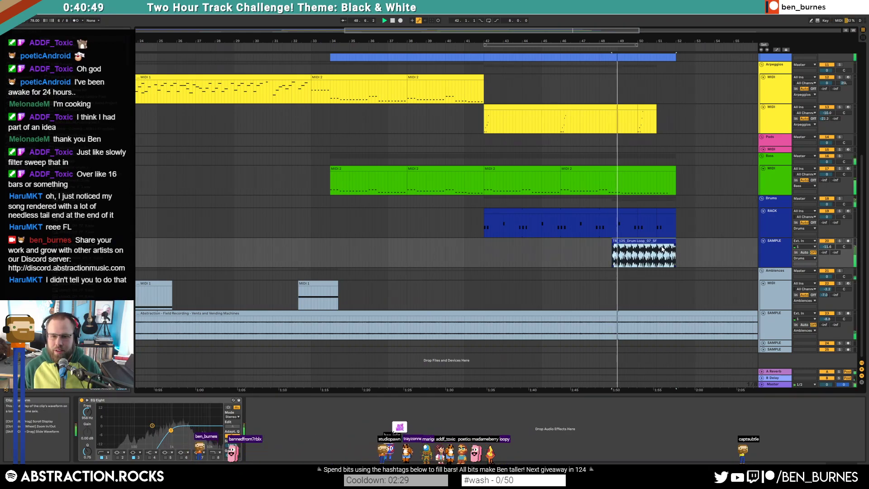
pyautogui.moveTo(640, 241); pyautogui.dragTo(665, 240)
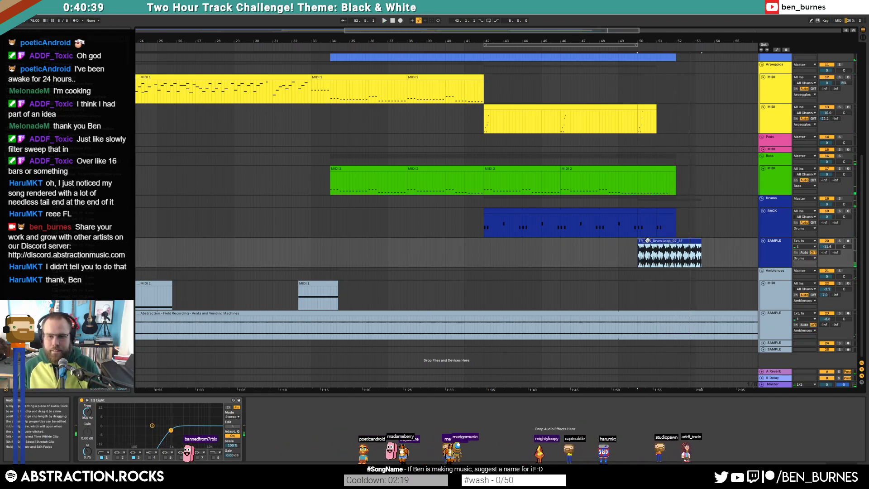
pyautogui.press('Delete')
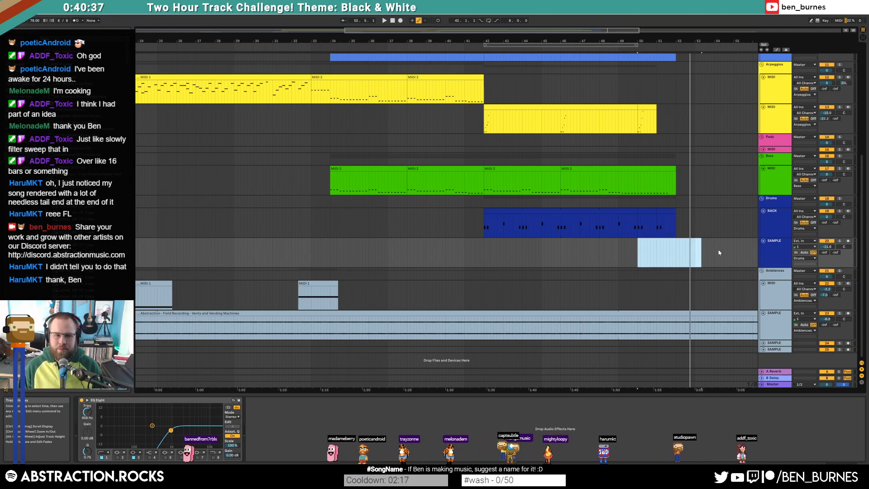
# Audition other drum loops in the ADSR Sample Manager to find a replacement
pyautogui.scroll(8, 663, 161)
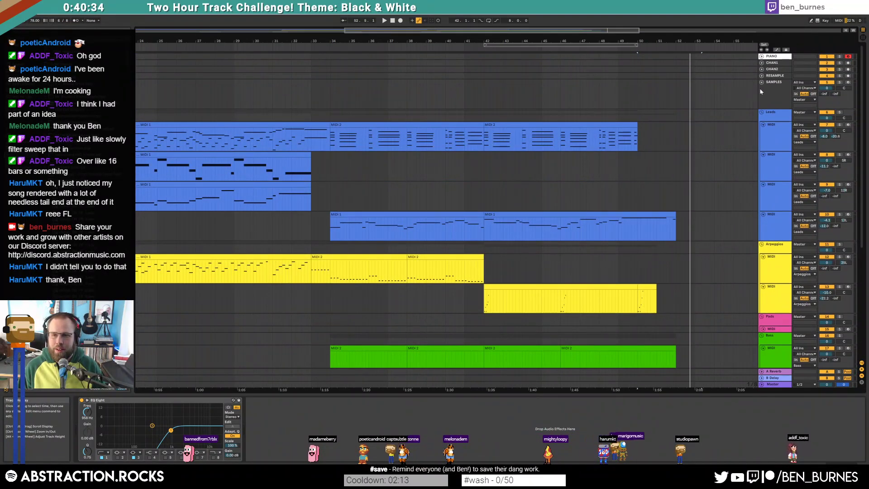
pyautogui.click(761, 91)
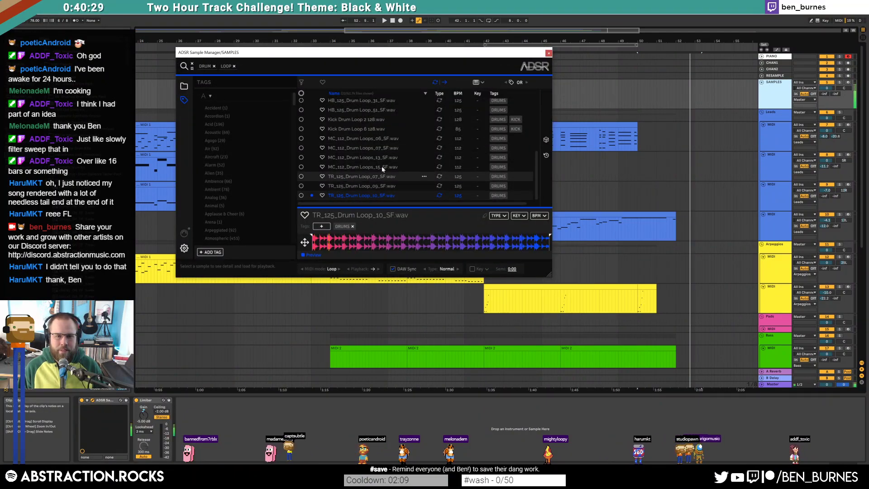
pyautogui.click(373, 129)
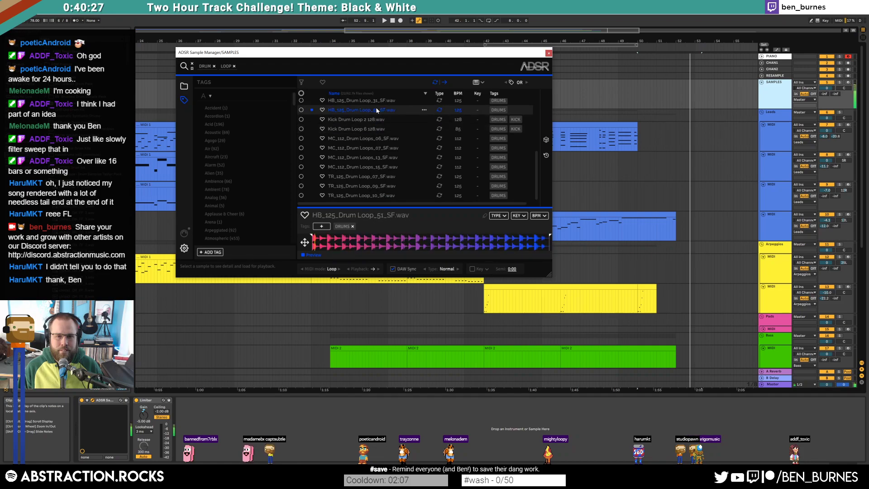
pyautogui.scroll(4, 383, 146)
pyautogui.click(373, 152)
pyautogui.press('Down')
pyautogui.press('Down')
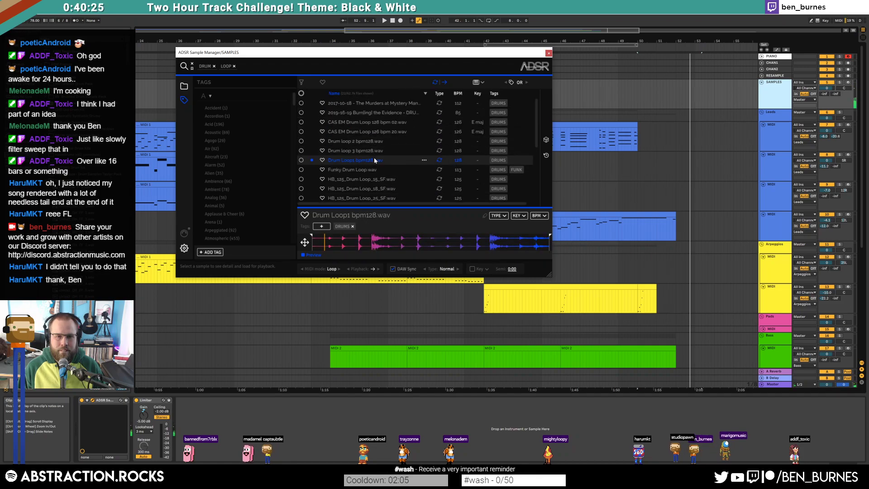
pyautogui.press('Up')
pyautogui.press('Up')
pyautogui.press('Up')
pyautogui.press('Up')
pyautogui.press('Up')
pyautogui.press('Up')
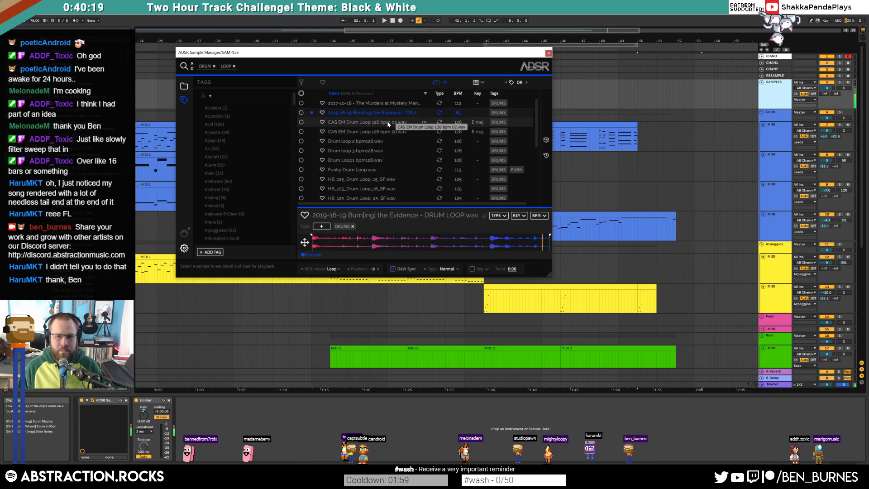
# Place the "Burn[ing] the Evidence - DRUM LOOP" sample on the Drums SAMPLE track at bar 53 and play it with EQ Eight bypassed
pyautogui.scroll(-5, 711, 195)
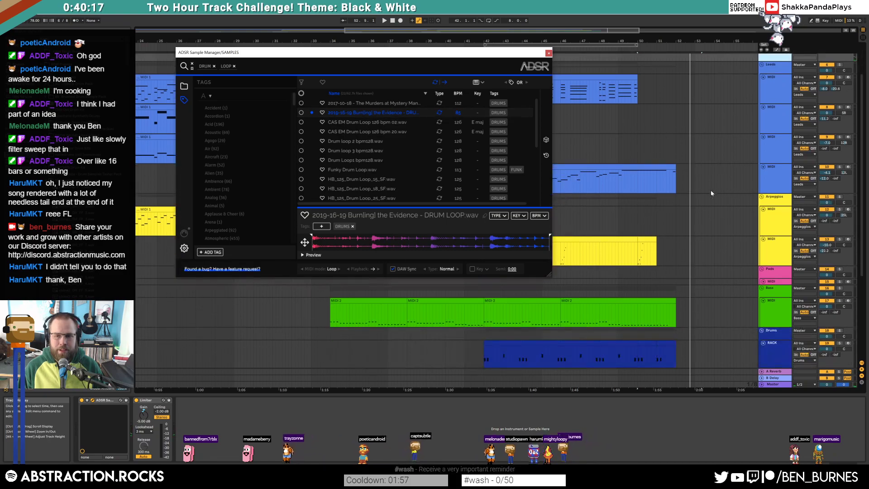
pyautogui.moveTo(344, 112)
pyautogui.mouseDown()
pyautogui.moveTo(430, 135)
pyautogui.moveTo(656, 290)
pyautogui.moveTo(689, 324)
pyautogui.moveTo(701, 322)
pyautogui.mouseUp()
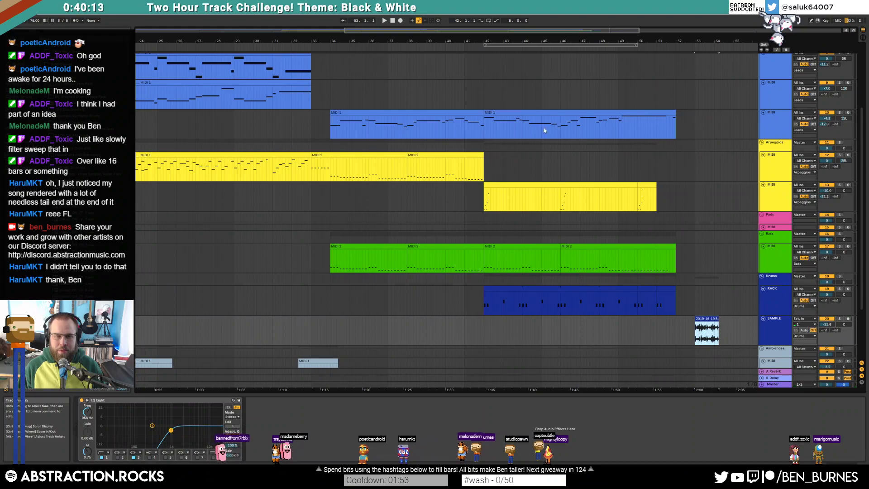
pyautogui.doubleClick(703, 322)
pyautogui.press('space')
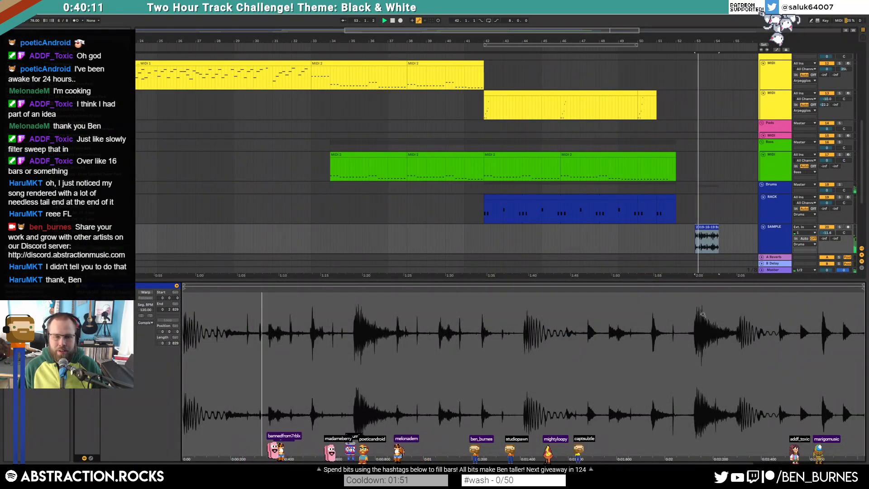
pyautogui.press('space')
pyautogui.doubleClick(773, 239)
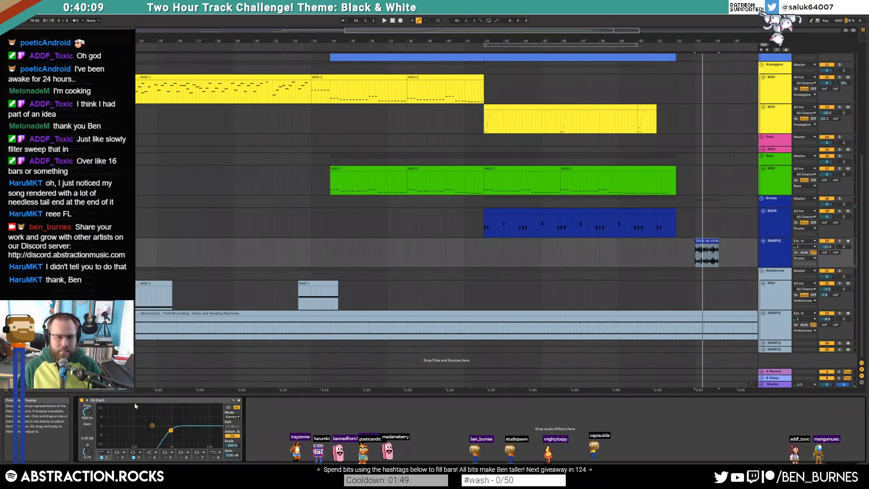
pyautogui.press('space')
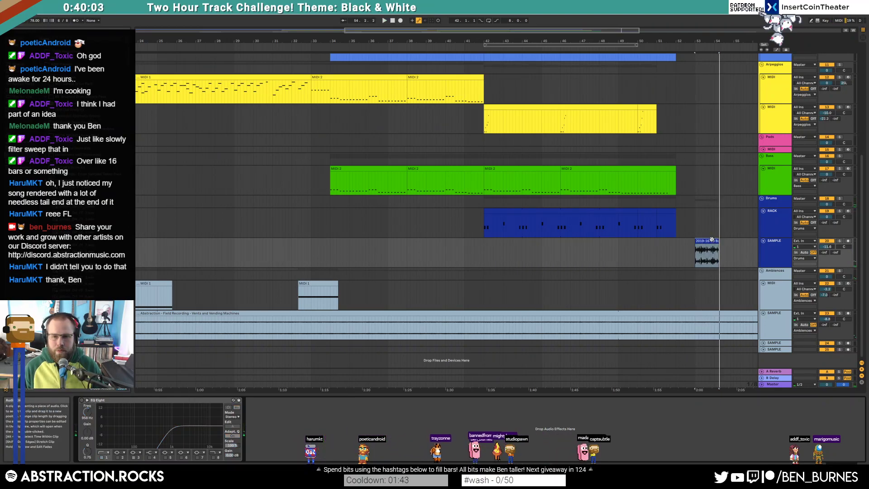
# Create an empty one-bar MIDI clip on the drum RACK track from bar 53 to 54 and open its note editor
pyautogui.scroll(2, 711, 239)
pyautogui.moveTo(676, 224); pyautogui.dragTo(721, 228)
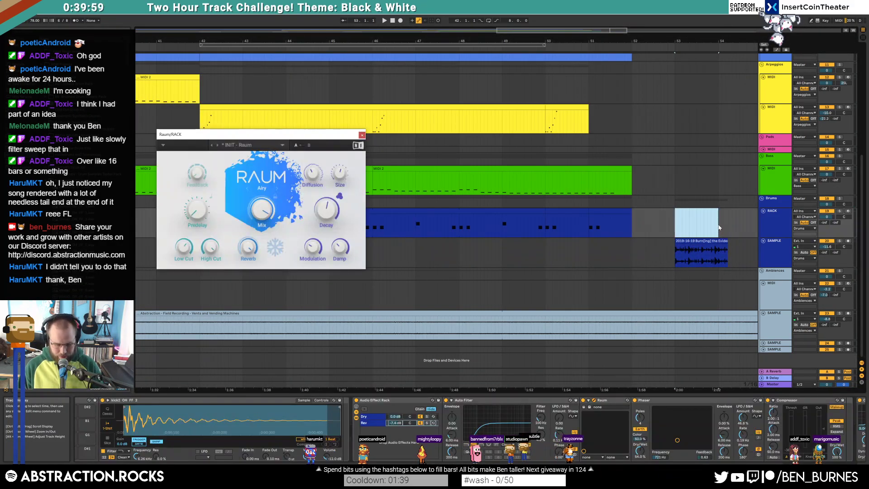
pyautogui.doubleClick(703, 226)
pyautogui.click(361, 136)
pyautogui.click(770, 227)
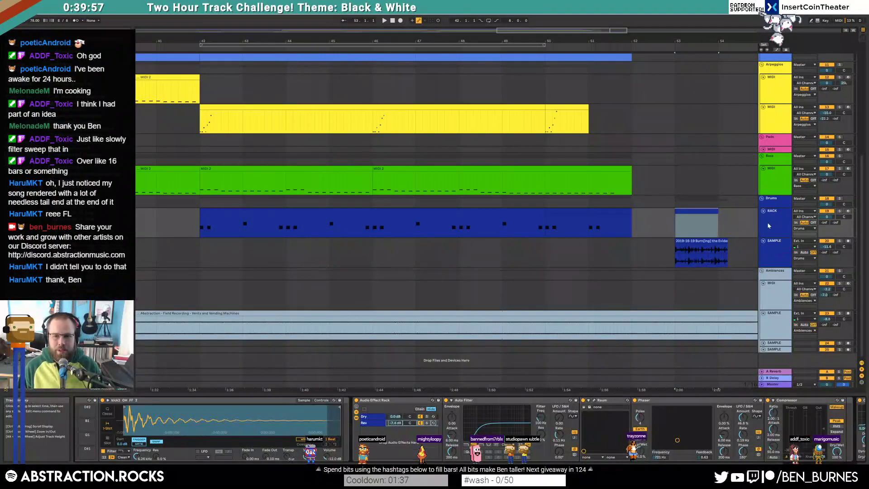
pyautogui.doubleClick(685, 209)
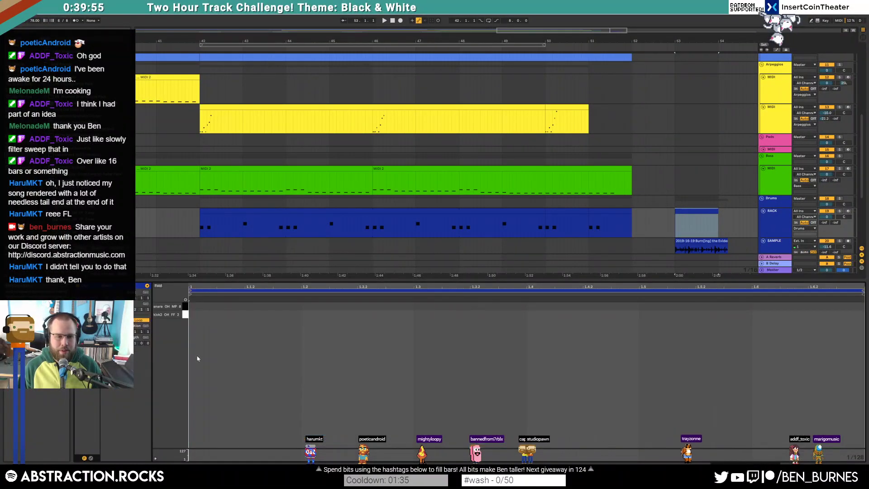
# Program kick notes at 1, 1.2 and 1.5 and a snare note at 1.3 in the new one-bar drum clip
pyautogui.doubleClick(193, 314)
pyautogui.moveTo(194, 314); pyautogui.dragTo(246, 313)
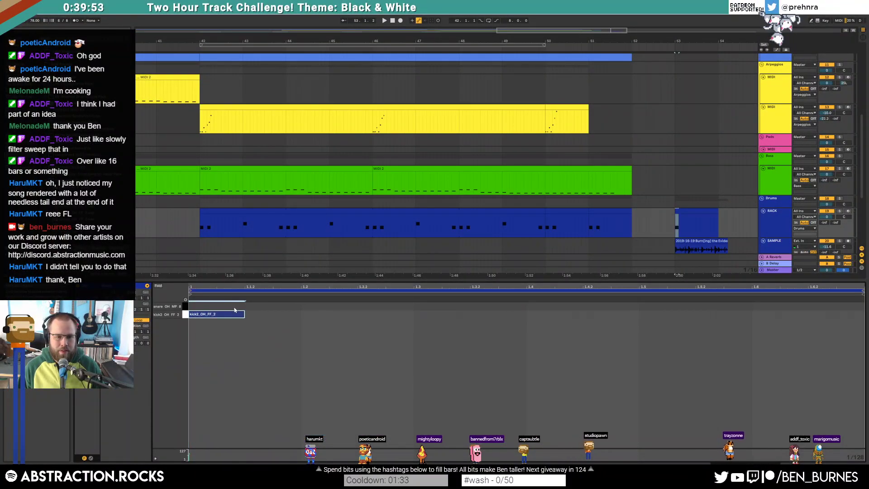
pyautogui.moveTo(303, 324); pyautogui.dragTo(304, 325)
pyautogui.hotkey('ctrl', 'd')
pyautogui.doubleClick(414, 306)
pyautogui.moveTo(421, 306); pyautogui.dragTo(470, 306)
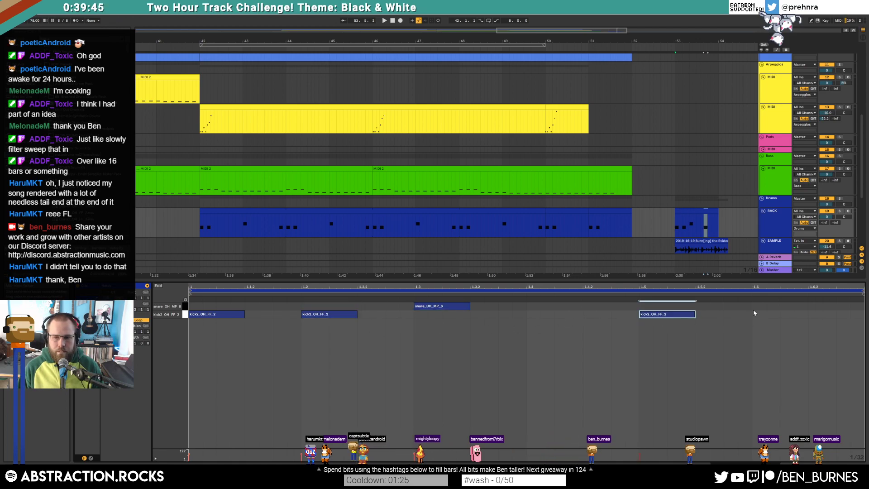
# Play the new drum pattern and set the loop region to the RACK clip at bar 53
pyautogui.press('space')
pyautogui.click(706, 213)
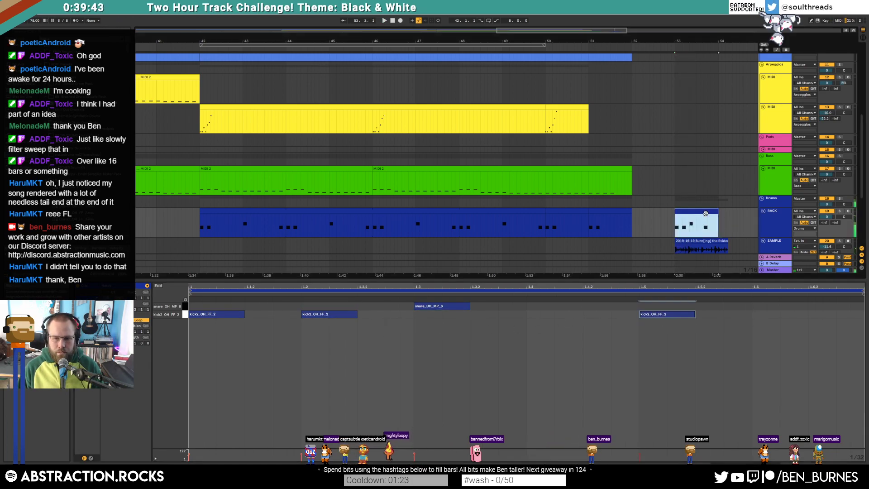
pyautogui.hotkey('ctrl', 'l')
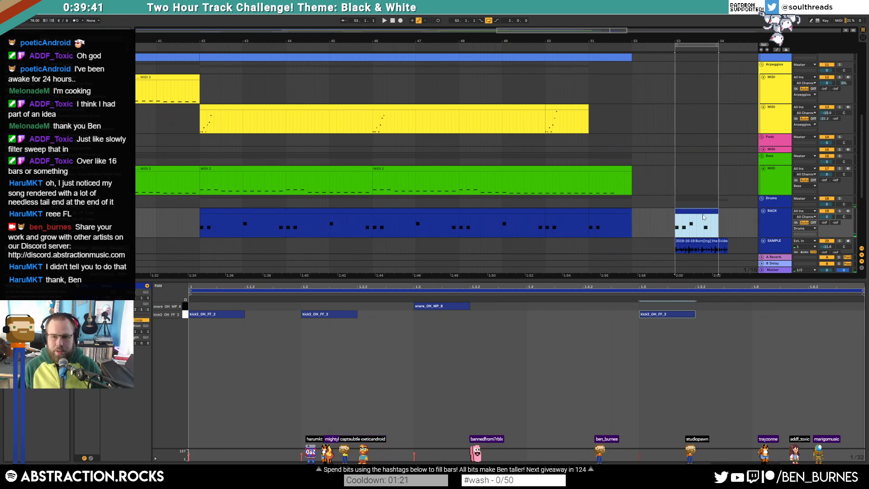
# Warp the "Burn[ing] the Evidence - DRUM LOOP" clip, aligning its two snare hits to 1.3 and bar 2, and play it
pyautogui.click(687, 241)
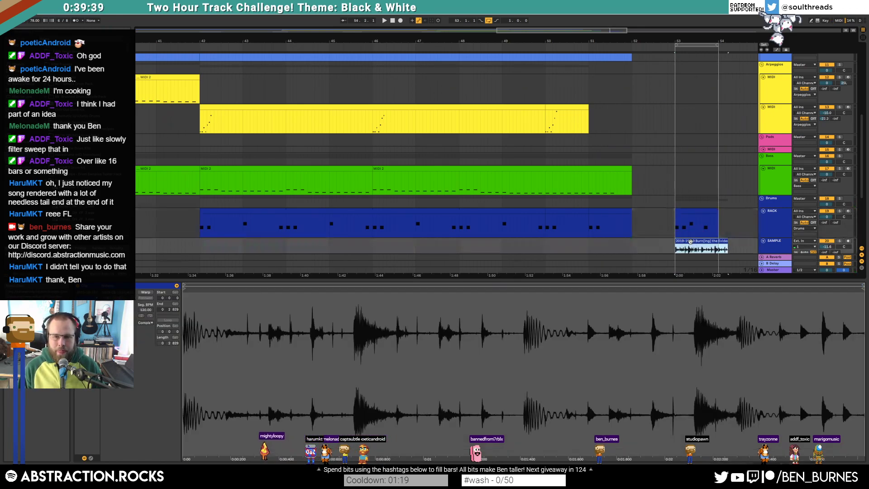
pyautogui.click(145, 292)
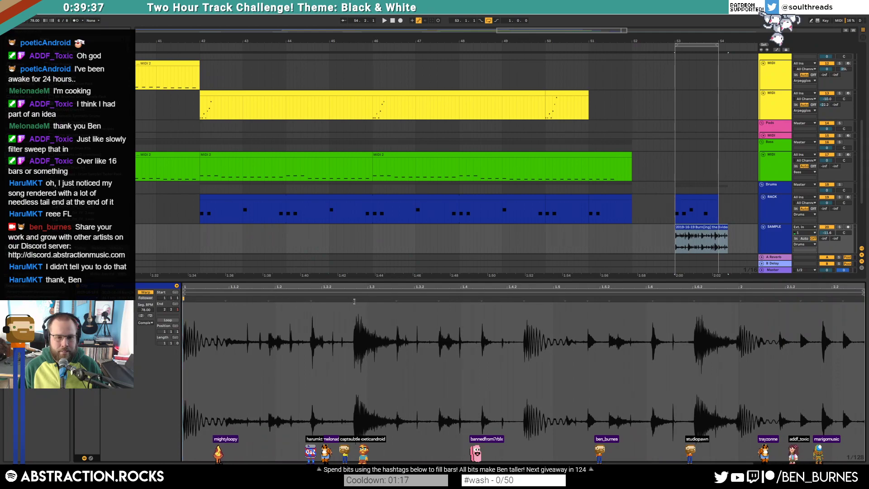
pyautogui.doubleClick(354, 300)
pyautogui.moveTo(353, 299); pyautogui.dragTo(368, 299)
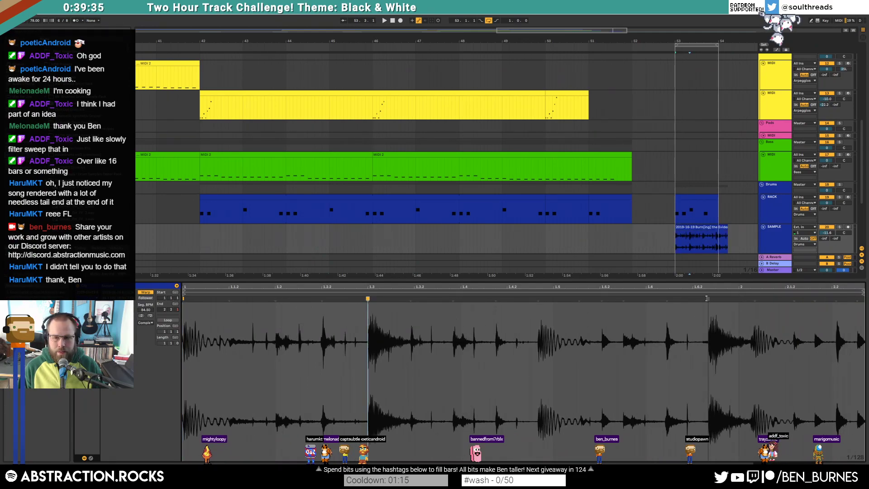
pyautogui.moveTo(713, 299); pyautogui.dragTo(739, 299)
pyautogui.press('space')
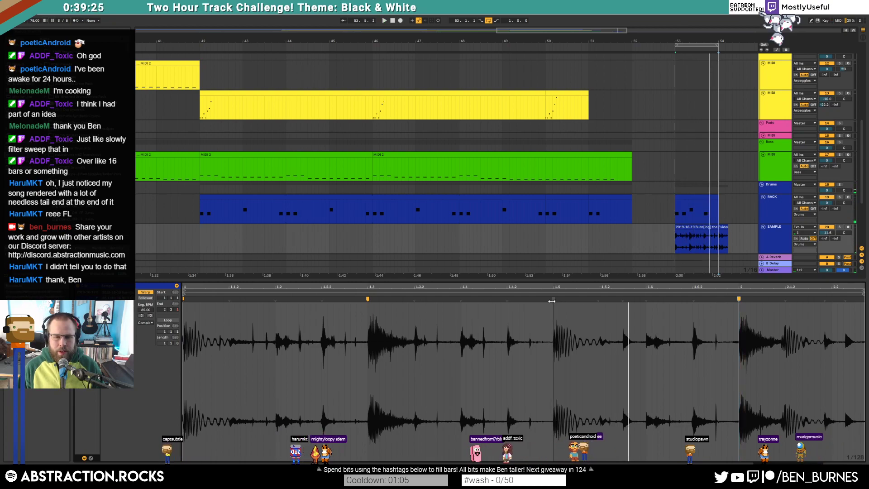
# Move the drum loop's kick slice at 53.5 one beat later to 53.6 on the SAMPLE track
pyautogui.scroll(5, 732, 223)
pyautogui.moveTo(587, 242); pyautogui.dragTo(616, 245)
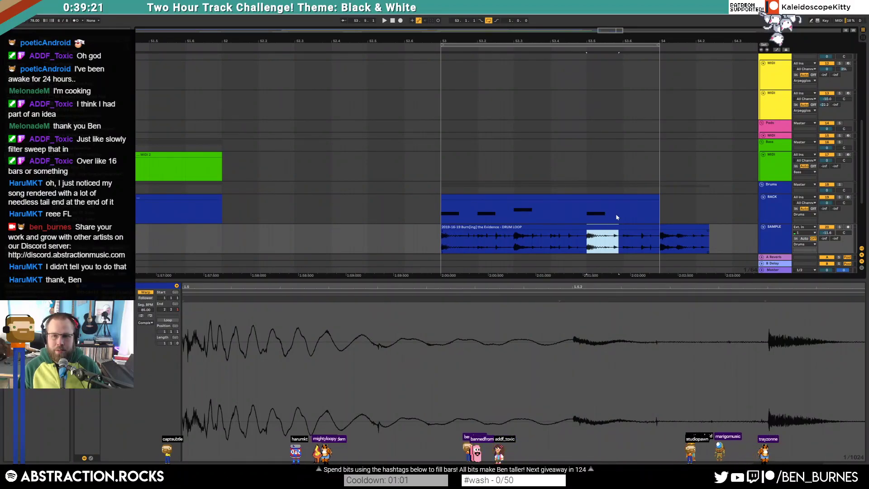
pyautogui.moveTo(621, 243); pyautogui.dragTo(631, 228)
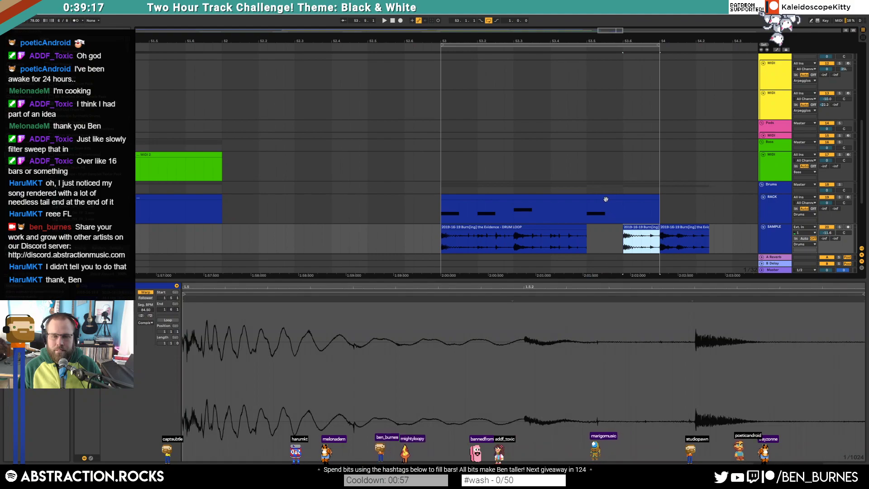
# Shift the last kick note in the RACK clip from 1.5 to 1.6 and play the groove
pyautogui.click(606, 200)
pyautogui.moveTo(651, 348); pyautogui.dragTo(662, 303)
pyautogui.press('Right')
pyautogui.press('Right')
pyautogui.press('Right')
pyautogui.press('Right')
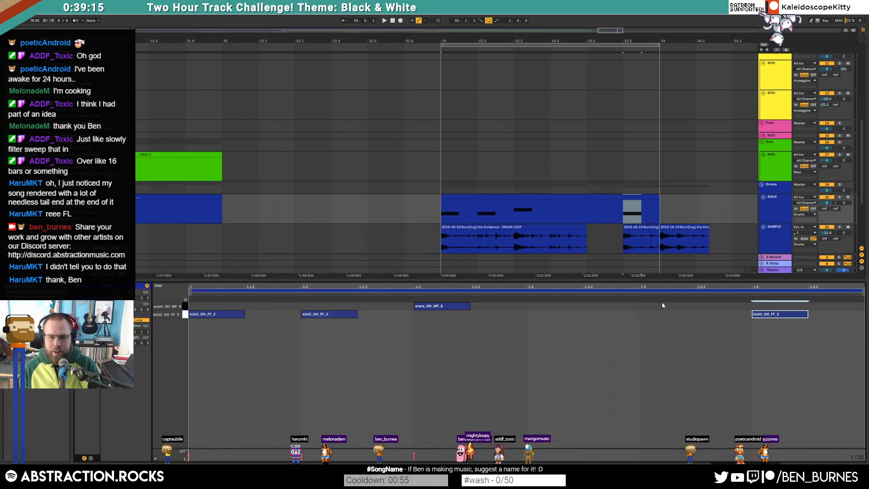
pyautogui.press('space')
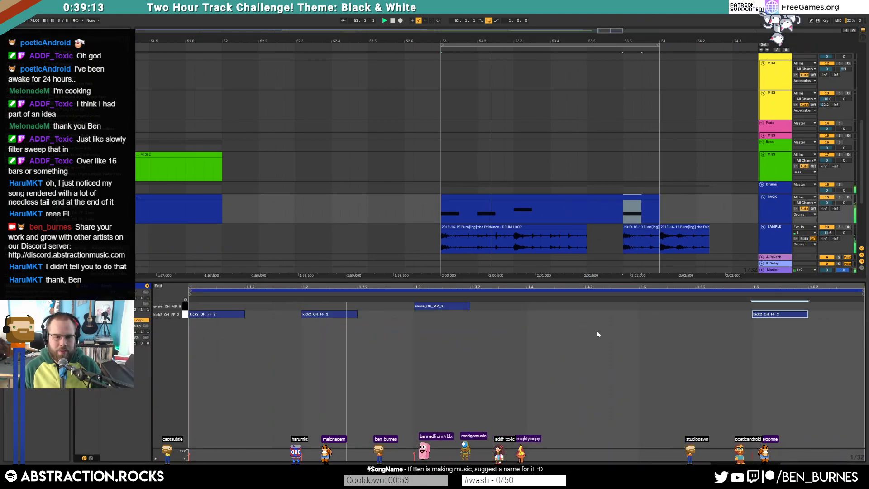
pyautogui.press('space')
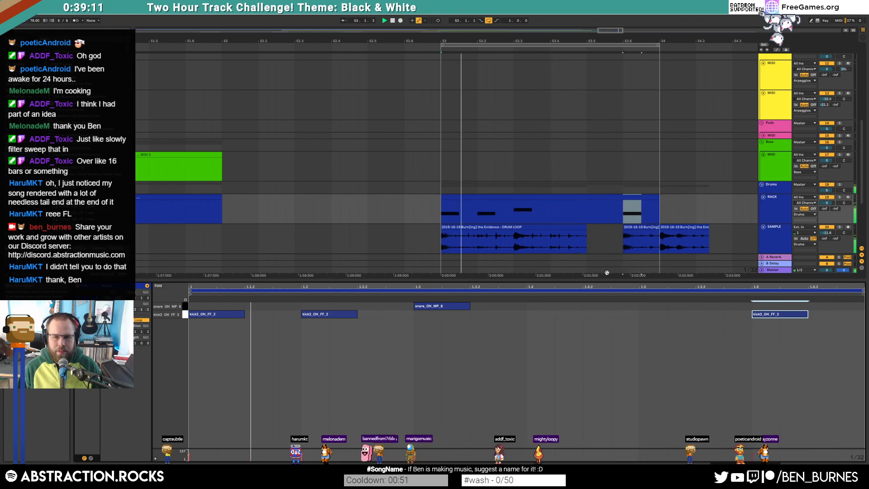
# Duplicate the drum loop's slice at 53.4 into the gap at 53.5 and play the result
pyautogui.moveTo(586, 243); pyautogui.dragTo(553, 247)
pyautogui.hotkey('ctrl', 'd')
pyautogui.press('space')
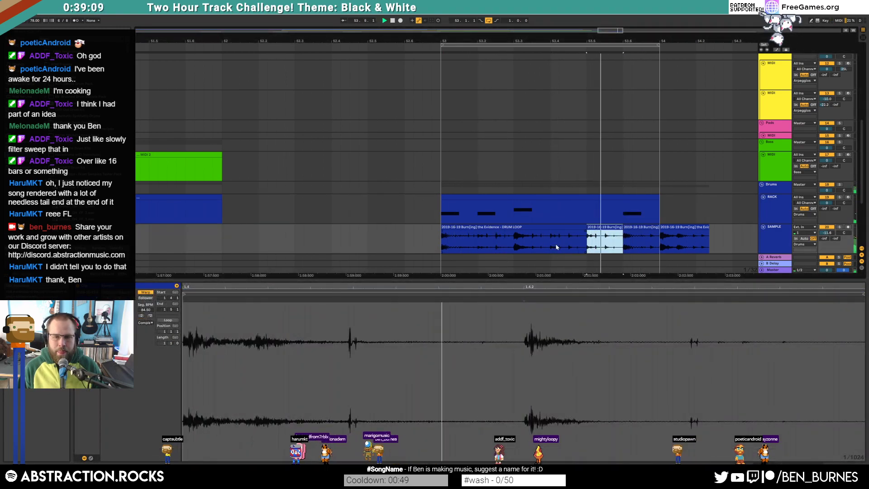
# Try reversing the duplicated drum loop slice at 53.5
pyautogui.press('r')
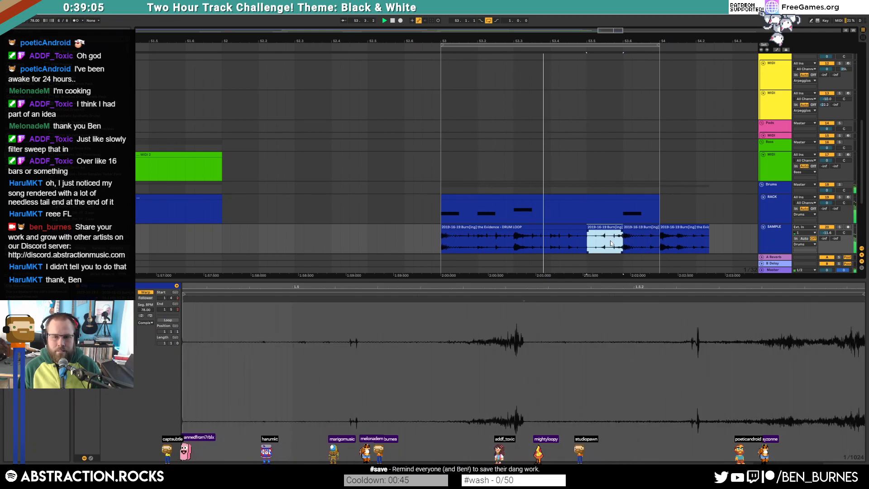
pyautogui.hotkey('ctrl', 'z')
pyautogui.press('space')
# Automate the Speaker On state of the Rev chain on the drum RACK track to switch off at bar 53
pyautogui.hotkey('shift', 'Tab')
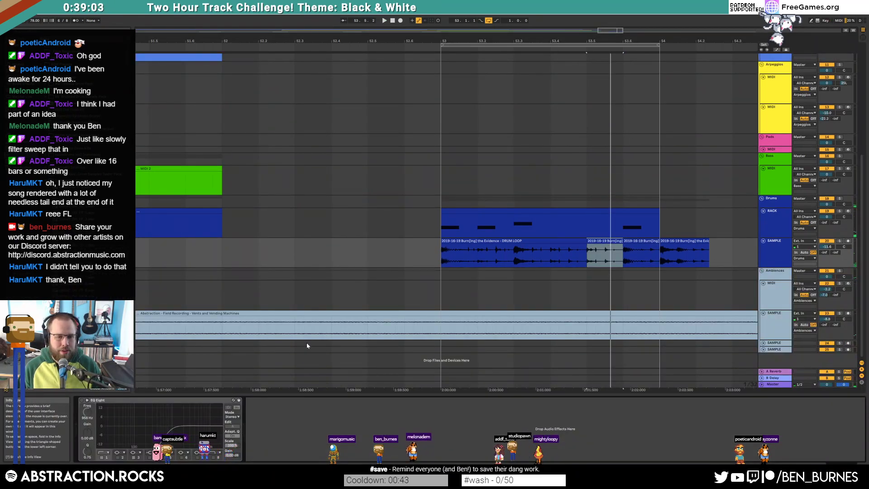
pyautogui.click(471, 212)
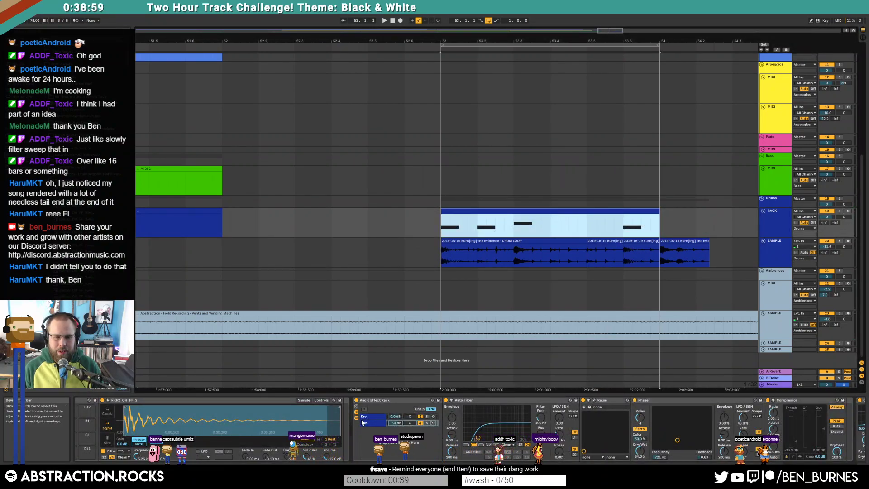
pyautogui.press('a')
pyautogui.rightClick(420, 423)
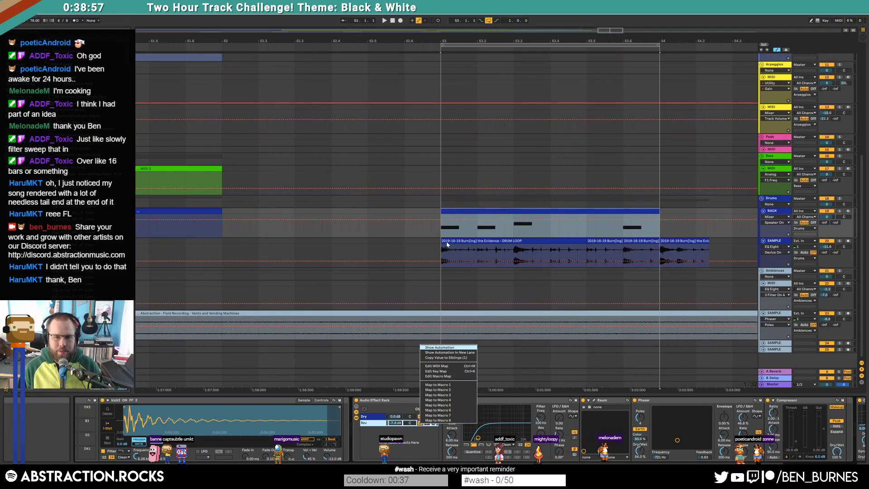
pyautogui.click(437, 220)
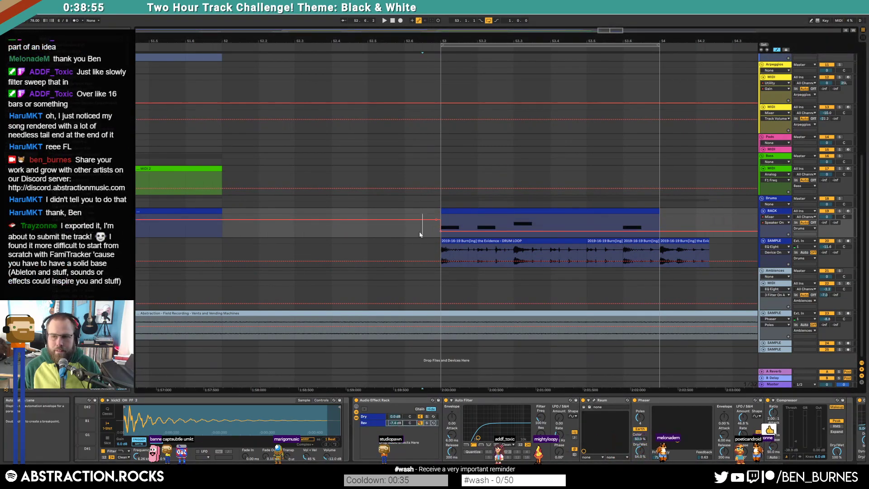
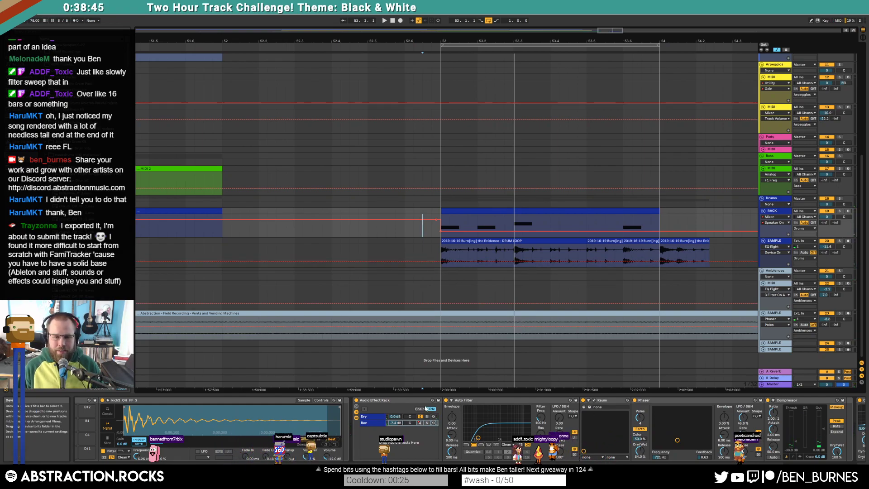
# Show the Overdrive's Dry/Wet automation for the drum RACK track
pyautogui.doubleClick(409, 398)
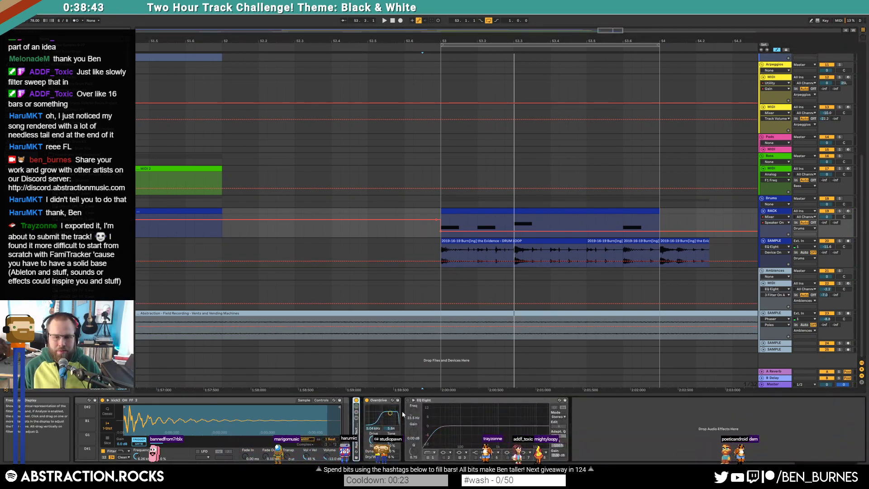
pyautogui.click(390, 458)
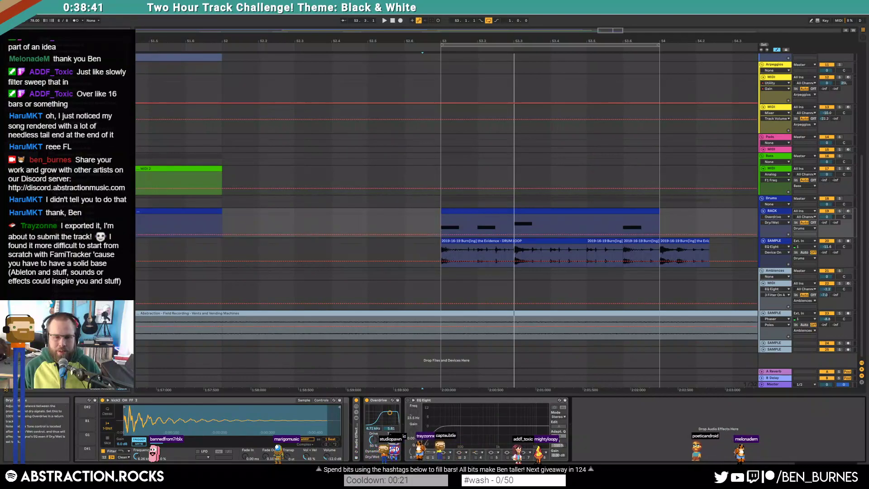
pyautogui.doubleClick(356, 423)
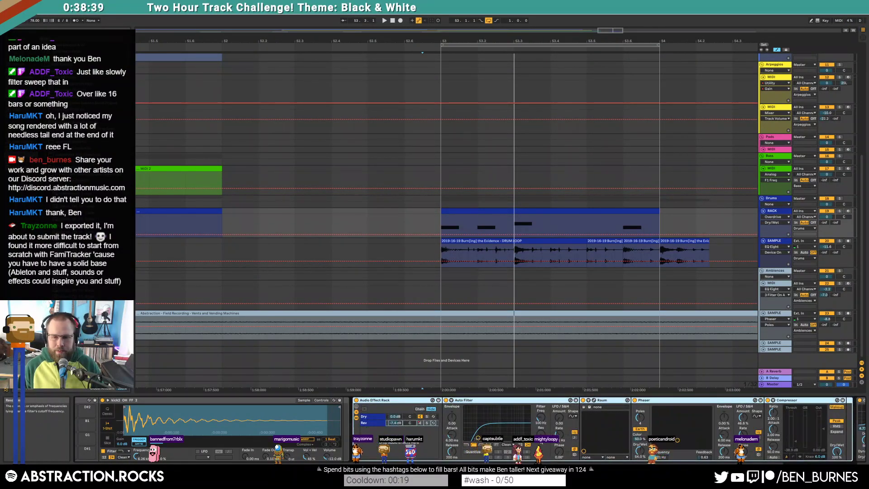
# Play the groove from bar 53 and briefly solo the drum SAMPLE track to check it
pyautogui.click(439, 224)
pyautogui.press('space')
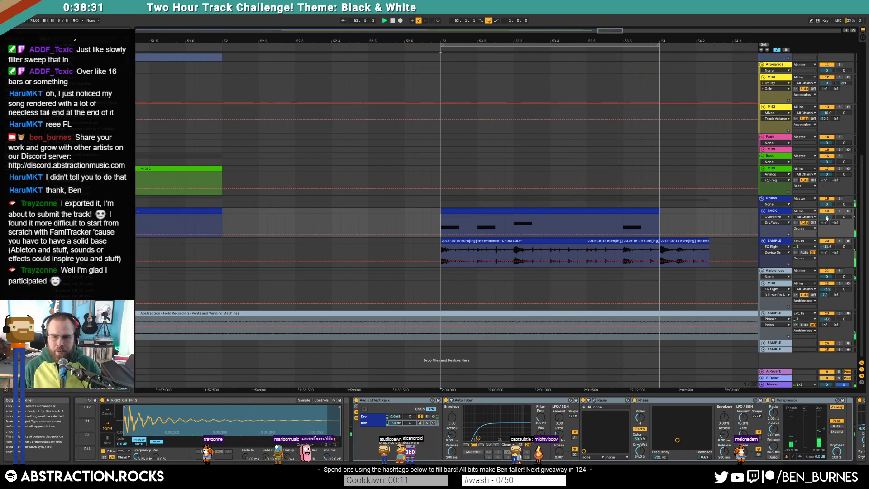
pyautogui.click(839, 241)
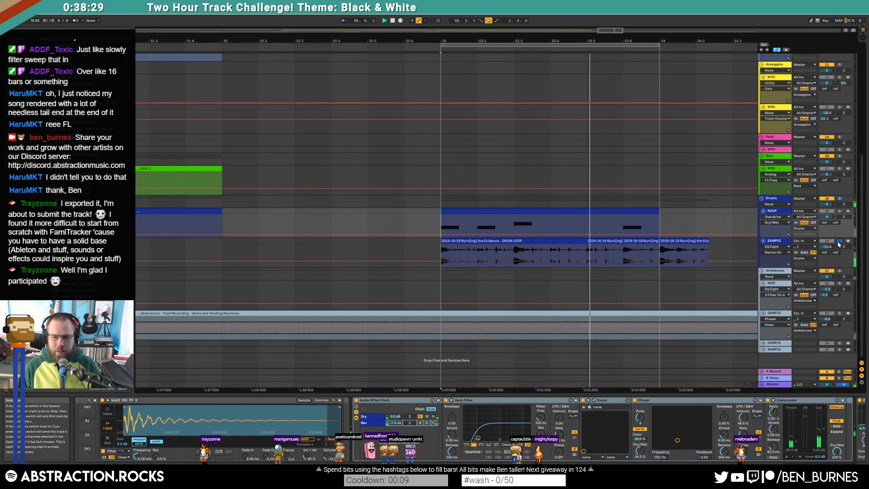
pyautogui.click(839, 242)
pyautogui.press('space')
# Shorten the "Vents and Vending Machines" field recording to end at bar 53 and add a fade-out of about two bars
pyautogui.click(544, 313)
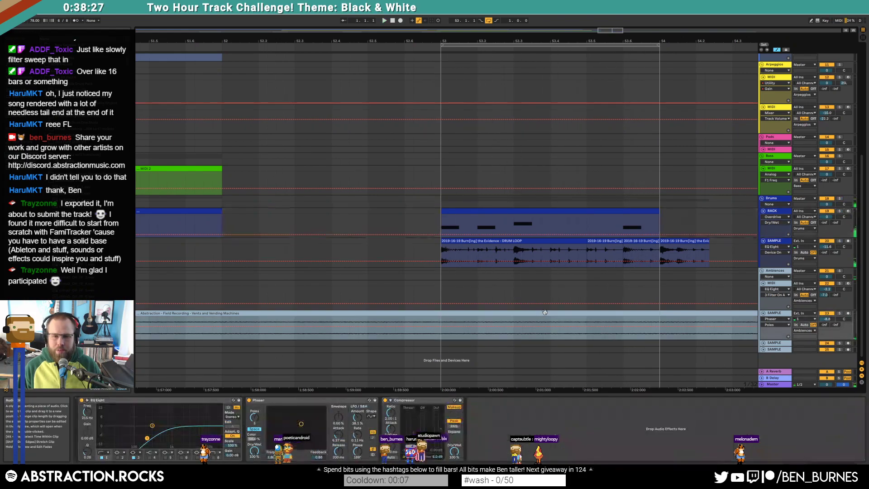
pyautogui.scroll(-6, 543, 312)
pyautogui.scroll(-2, 539, 313)
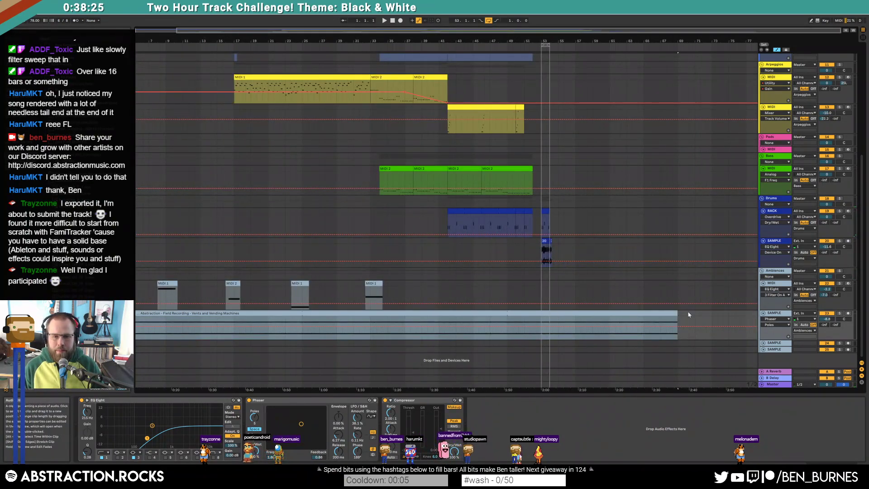
pyautogui.moveTo(666, 319); pyautogui.dragTo(533, 321)
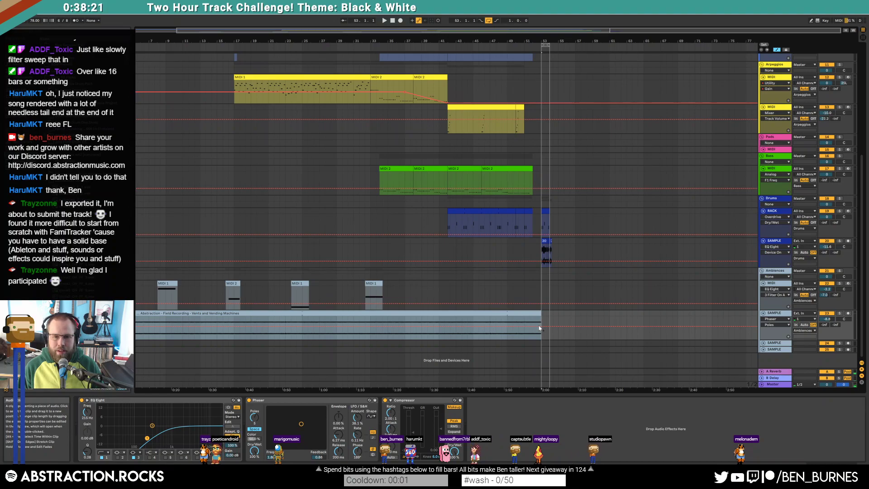
pyautogui.moveTo(540, 317); pyautogui.dragTo(525, 319)
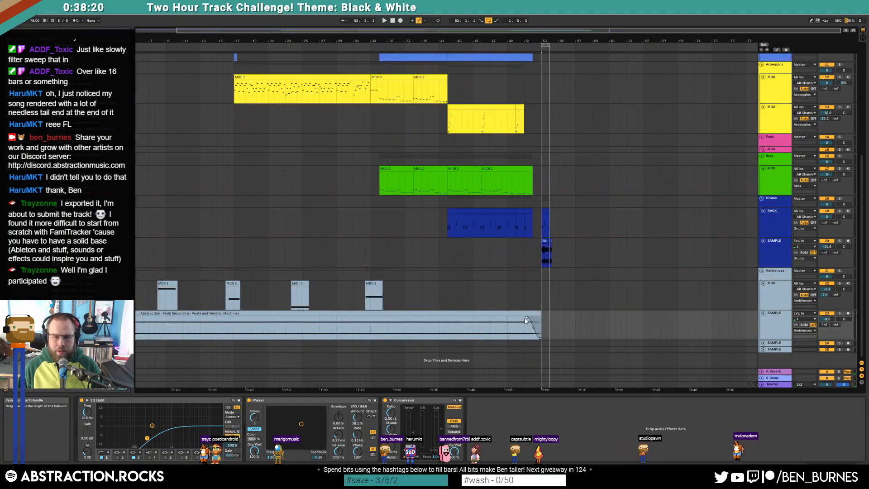
# Play the arrangement from about bar 48 to check the lead-in to the new drum groove
pyautogui.click(500, 321)
pyautogui.press('space')
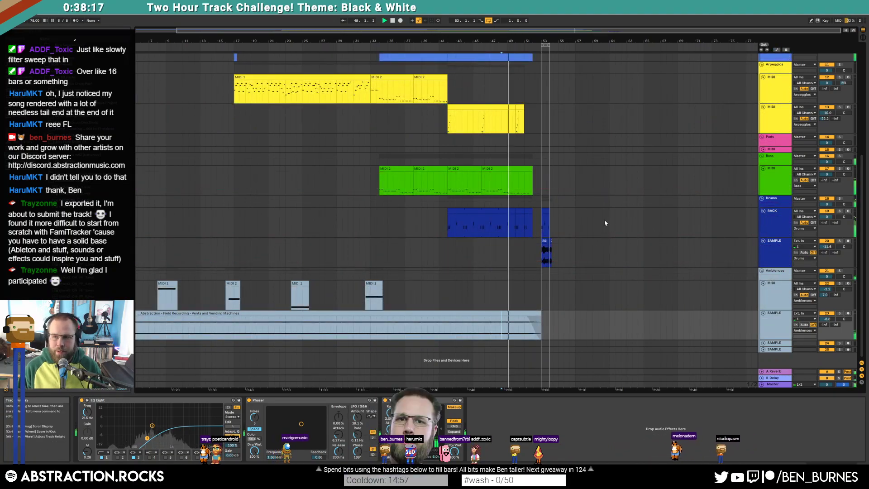
pyautogui.scroll(2, 550, 218)
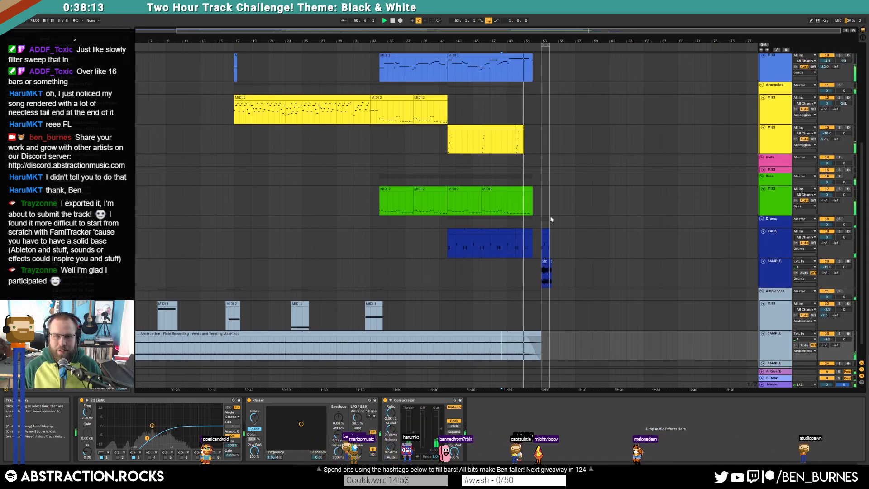
pyautogui.scroll(5, 551, 222)
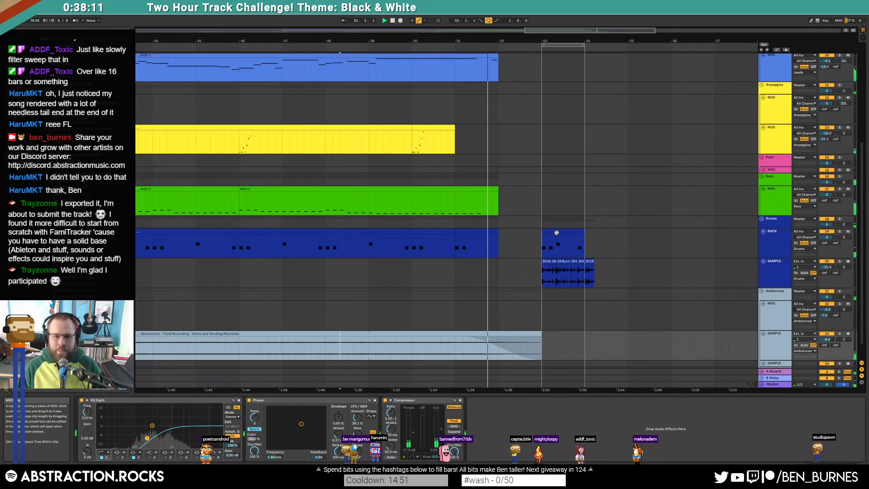
pyautogui.press('space')
# Delete the drum loop's overhang past one bar and move the RACK and SAMPLE clips from bar 53 to bar 52
pyautogui.click(557, 232)
pyautogui.keyDown('shift'); pyautogui.click(559, 261); pyautogui.keyUp('shift')
pyautogui.moveTo(560, 232); pyautogui.dragTo(516, 233)
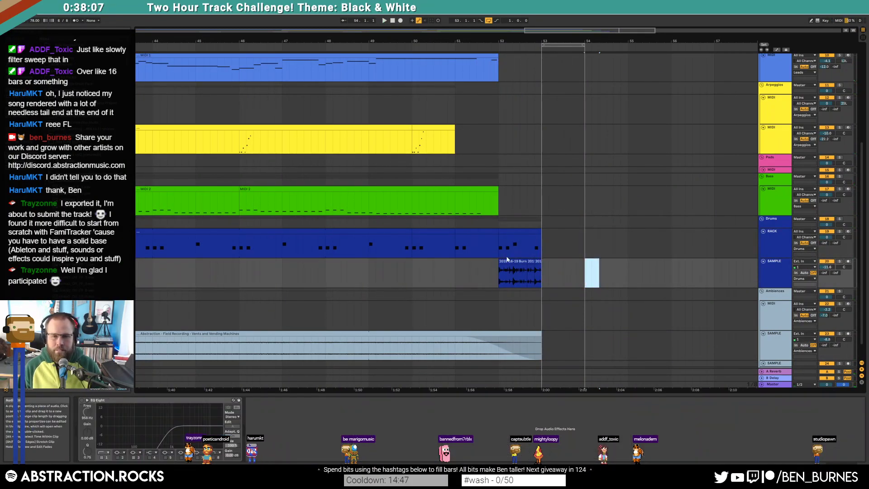
# Move the one-bar loop to bar 52 and copy the start of the bass pattern from bar 46 to bar 52
pyautogui.scroll(3, 510, 227)
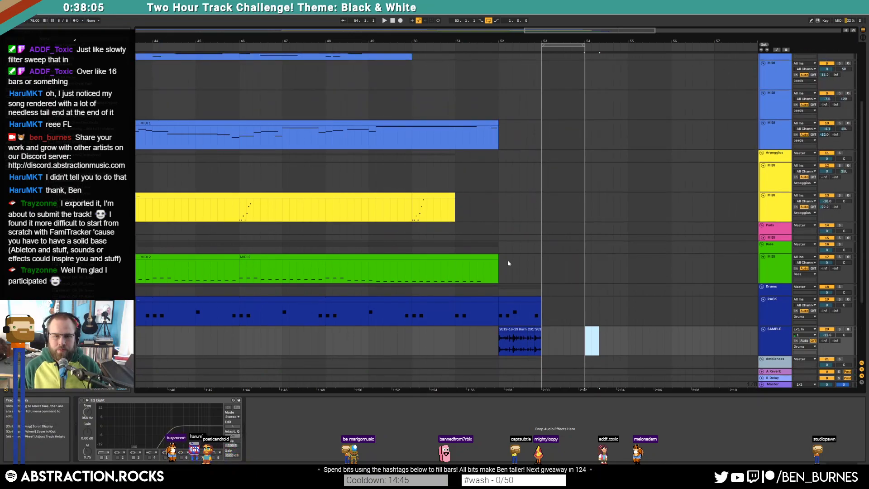
pyautogui.moveTo(554, 47); pyautogui.dragTo(511, 47)
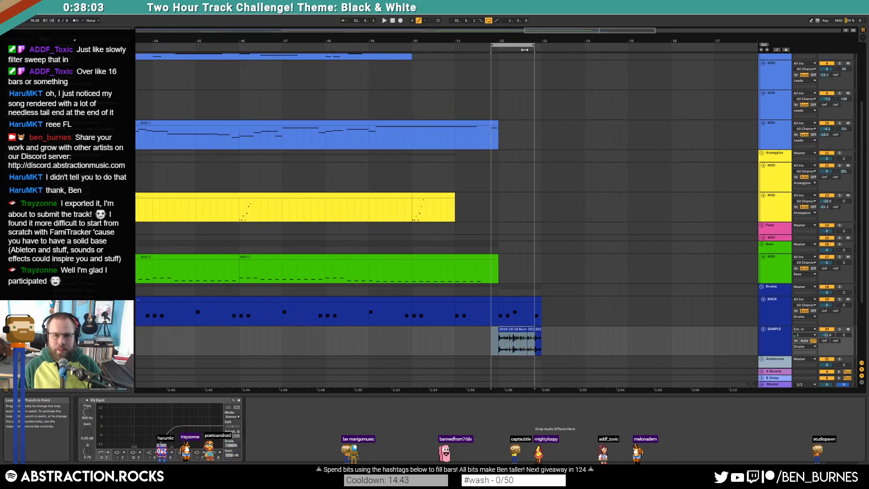
pyautogui.moveTo(240, 270); pyautogui.dragTo(275, 271)
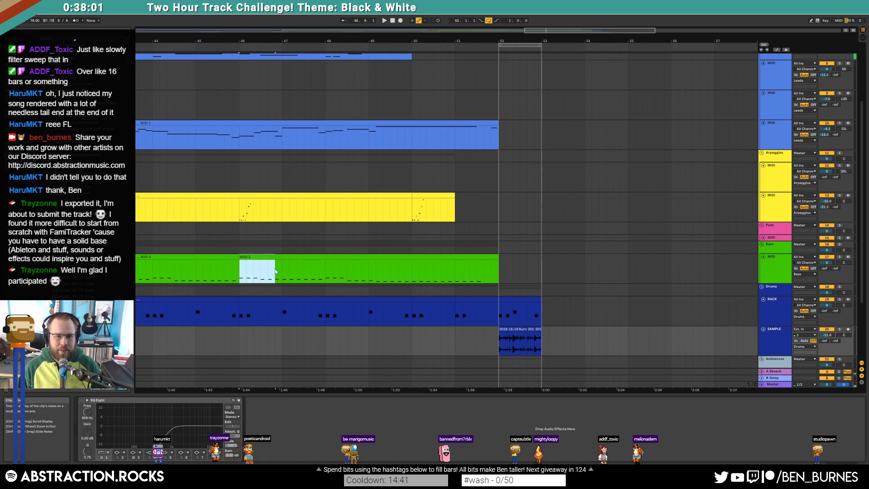
pyautogui.hotkey('ctrl', 'c')
pyautogui.click(518, 258)
pyautogui.hotkey('ctrl', 'v')
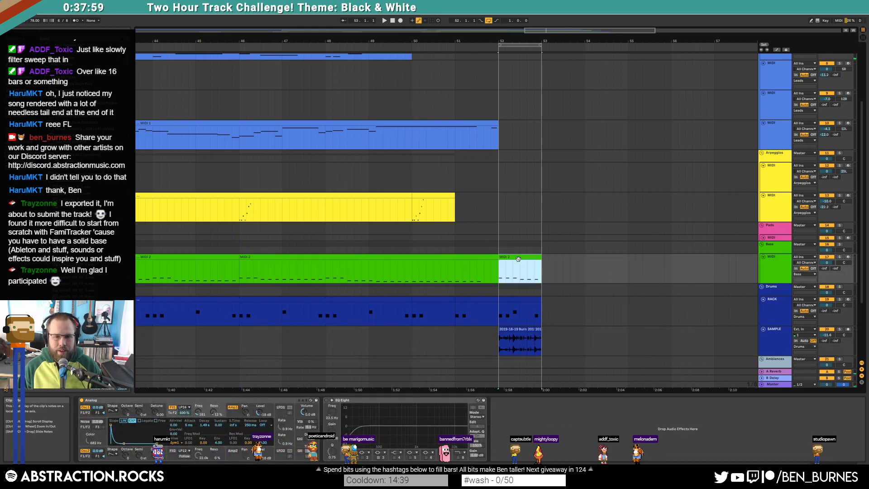
# Show the automation, raise the bass track's Analog F1 Freq curve just before bar 52, and play the transition into it
pyautogui.doubleClick(520, 260)
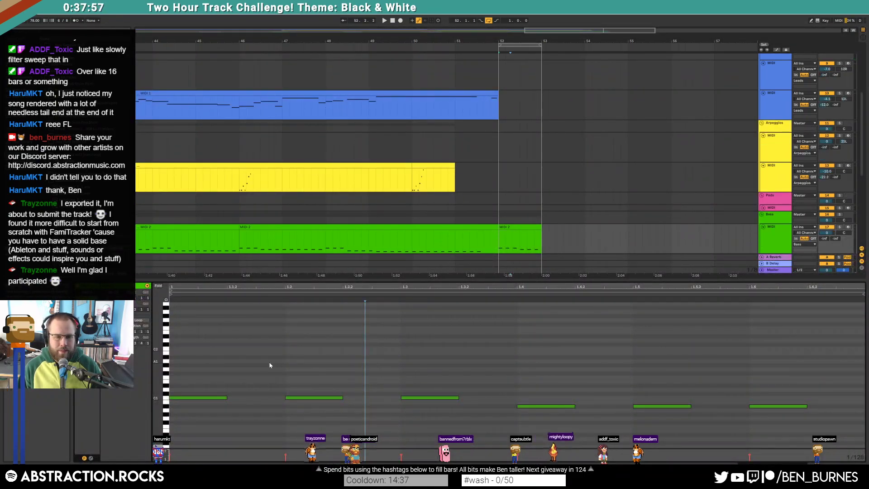
pyautogui.hotkey('shift', 'Tab')
pyautogui.press('a')
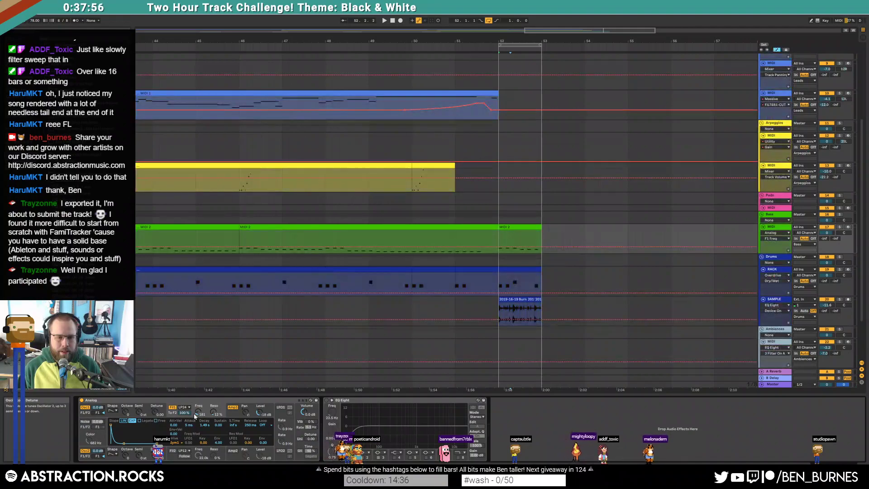
pyautogui.click(499, 243)
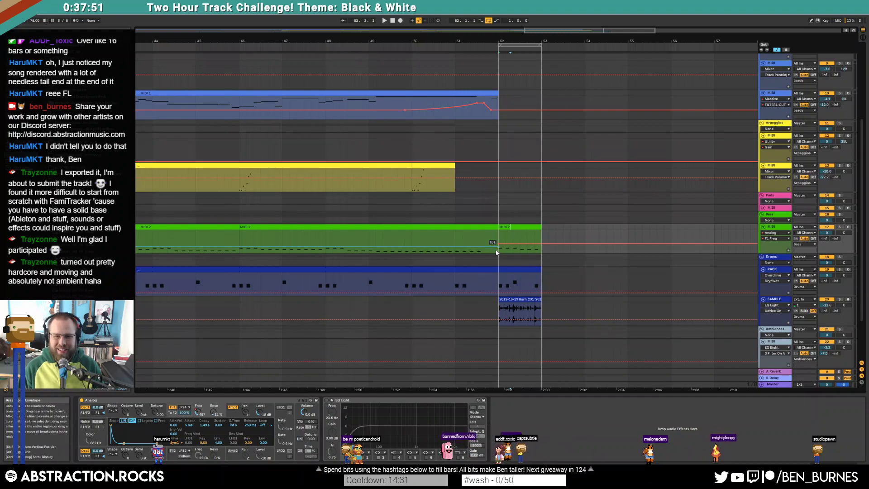
pyautogui.click(484, 239)
pyautogui.press('space')
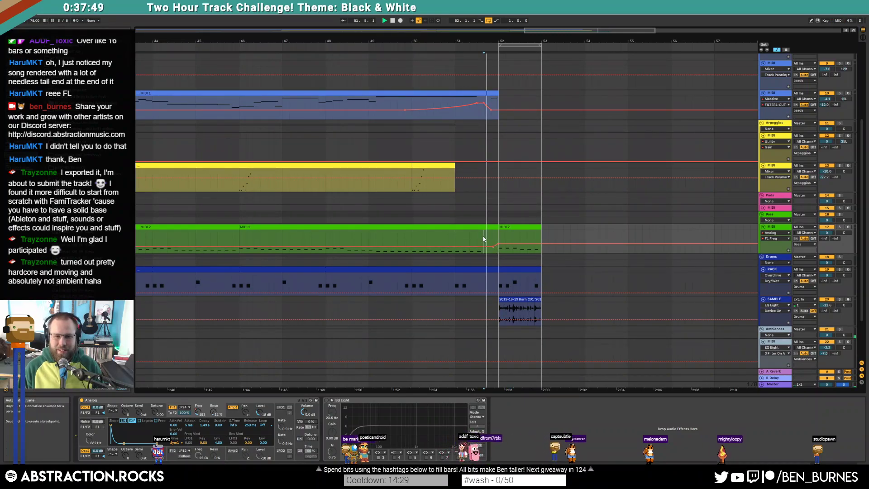
pyautogui.press('space')
# Shorten all the notes in the bar 52 bass clip and play the loop
pyautogui.doubleClick(525, 228)
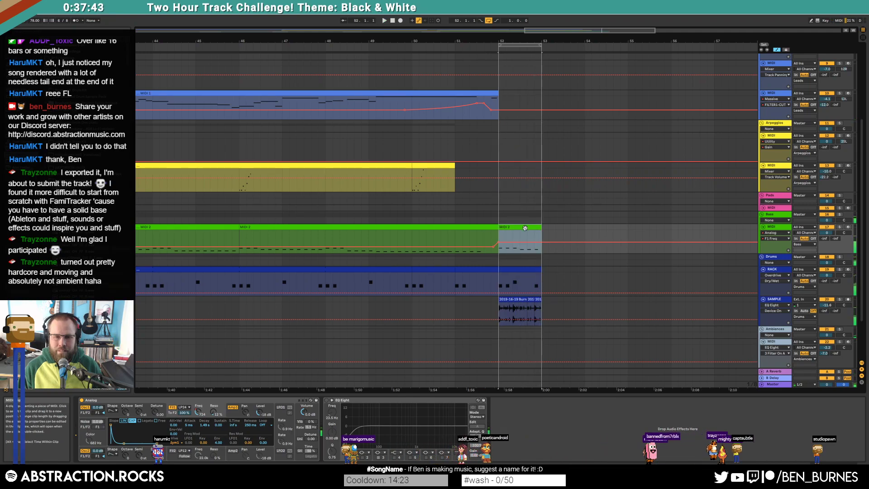
pyautogui.moveTo(252, 377); pyautogui.dragTo(779, 406)
pyautogui.hotkey('shift', 'Tab')
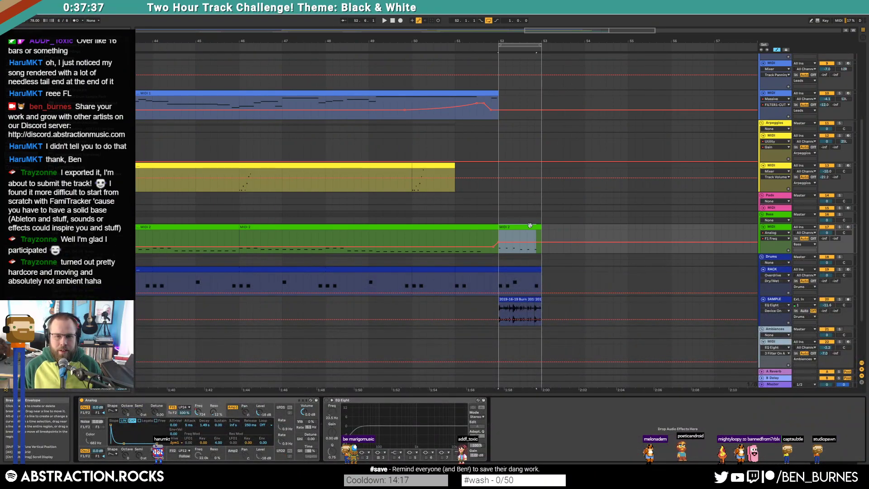
pyautogui.press('space')
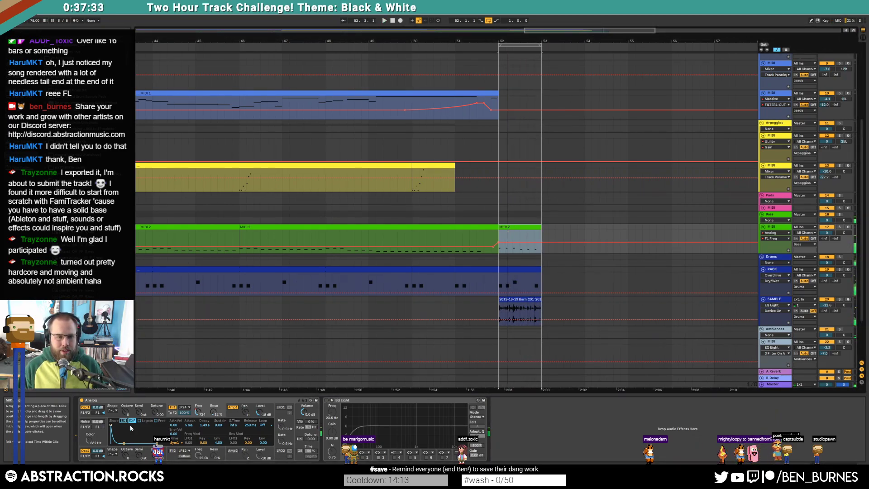
# Check the bar 52 bass clip's F1 Freq envelope and notes, and play the loop again
pyautogui.hotkey('shift', 'Tab')
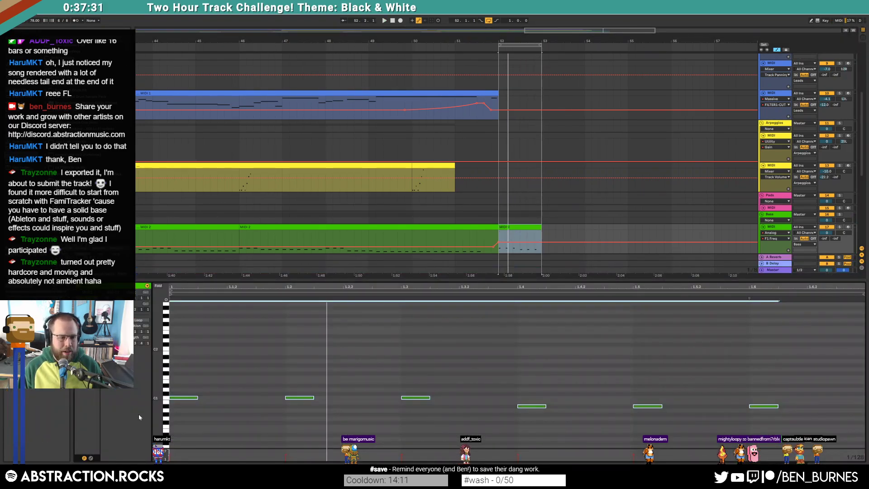
pyautogui.click(91, 457)
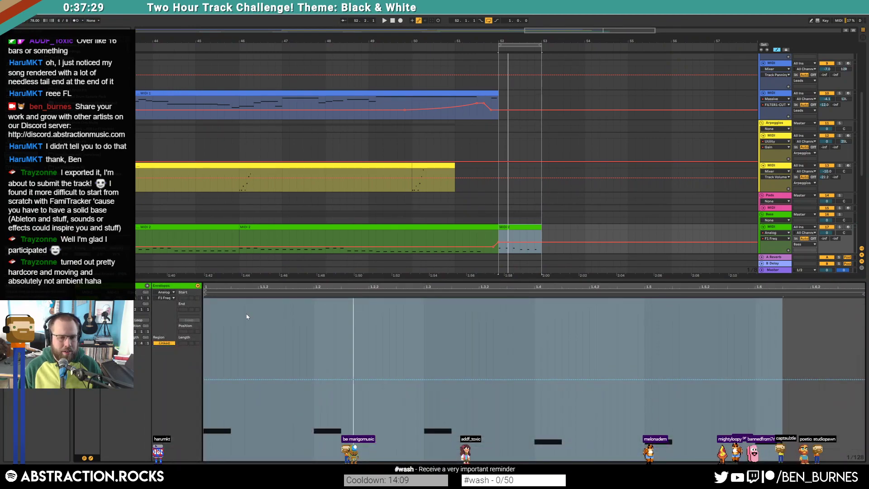
pyautogui.click(91, 458)
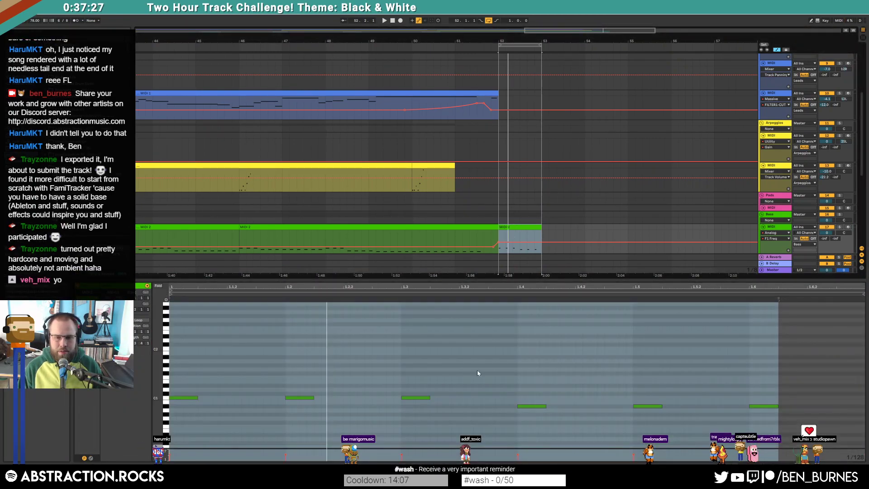
pyautogui.click(604, 369)
pyautogui.press('space')
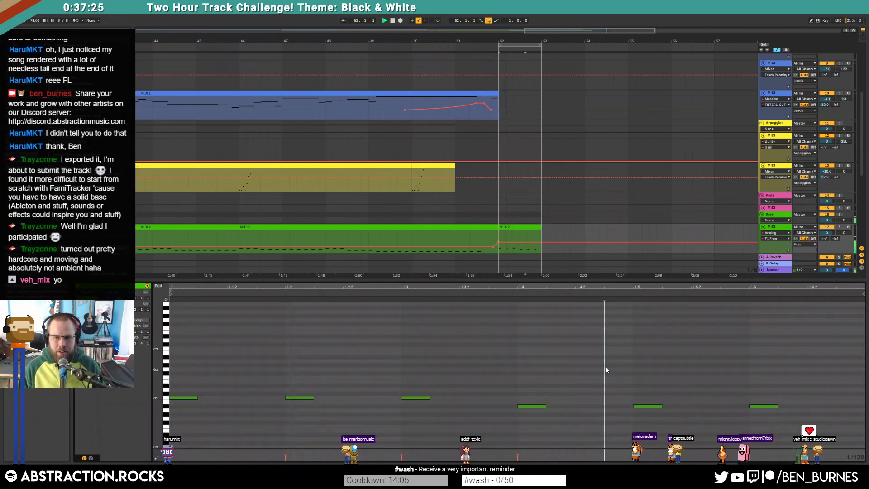
pyautogui.press('space')
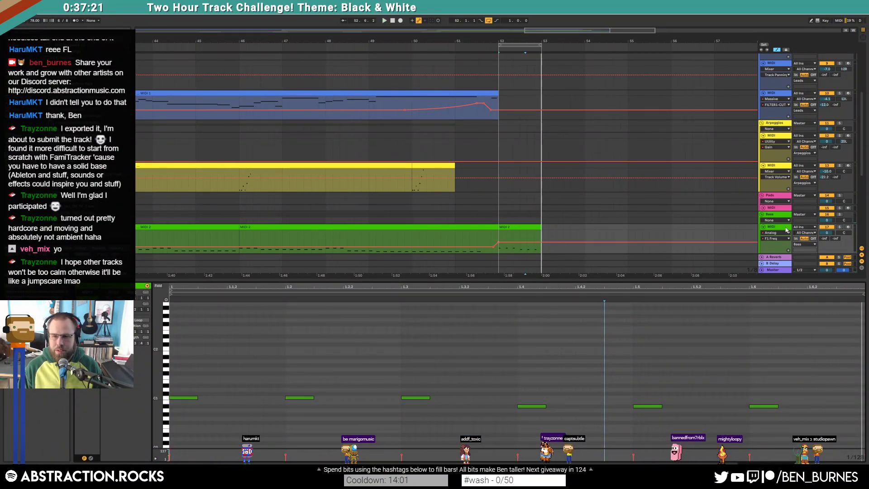
# Select the bar 52 bass clip's MIDI Ctrl envelope 64 - Hold Pedal and set it to its lowest value across the clip
pyautogui.click(512, 235)
pyautogui.click(515, 227)
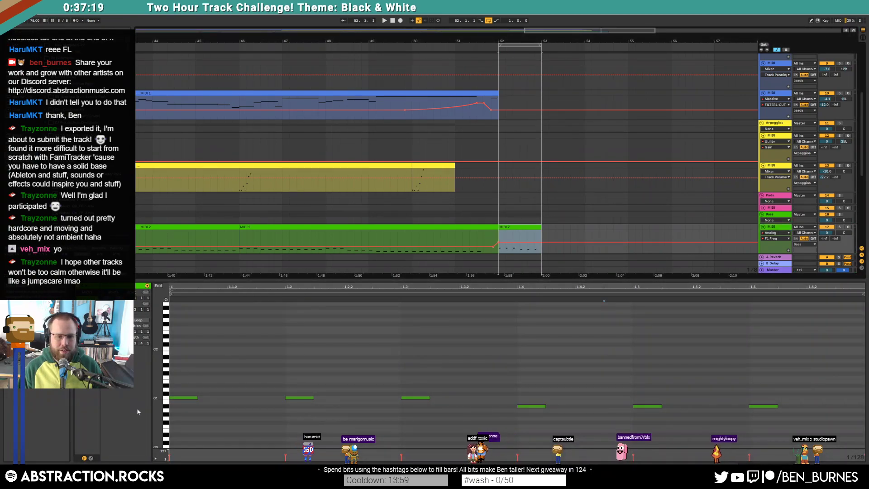
pyautogui.click(91, 458)
pyautogui.click(168, 293)
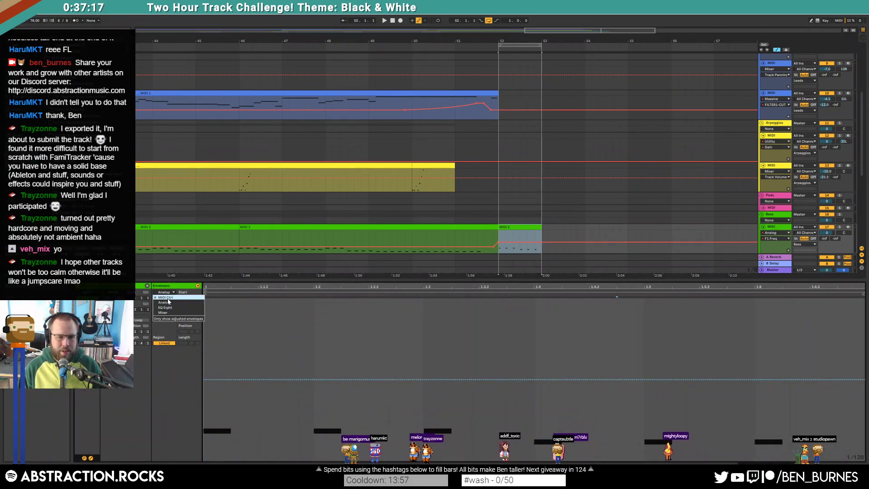
pyautogui.click(168, 297)
pyautogui.click(168, 298)
pyautogui.scroll(-3, 184, 289)
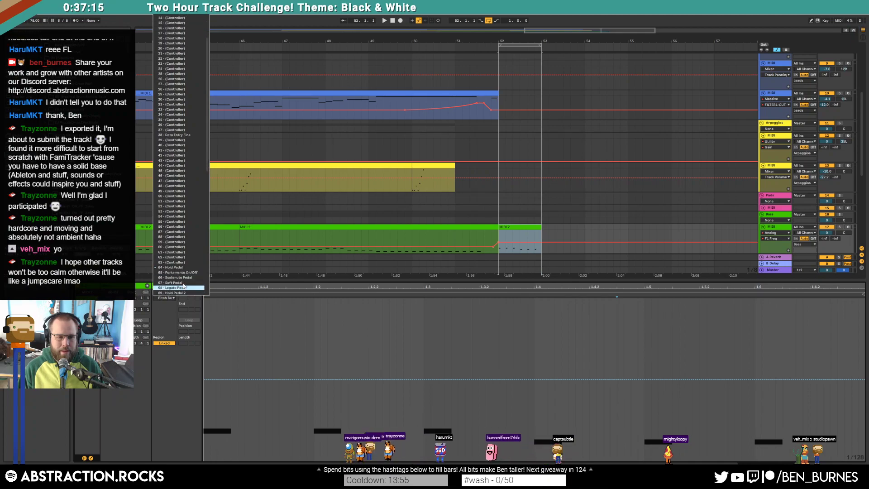
pyautogui.click(178, 293)
pyautogui.moveTo(636, 460); pyautogui.dragTo(864, 460)
pyautogui.press('b')
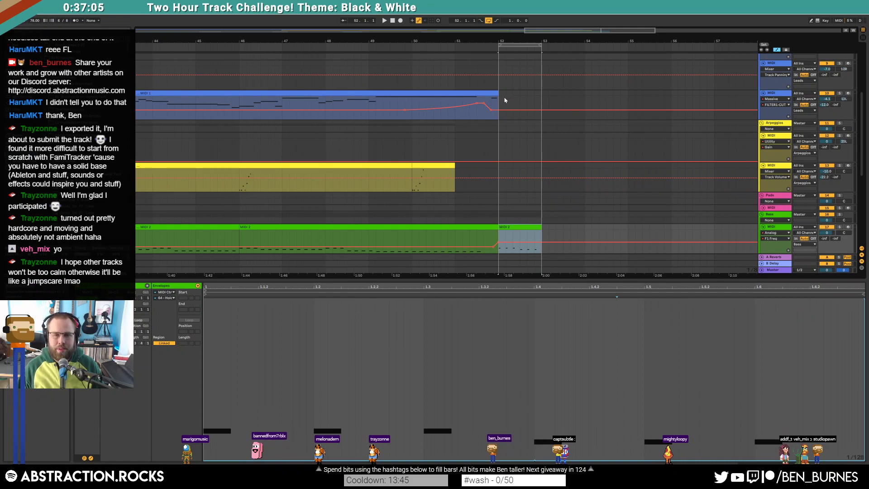
pyautogui.hotkey('shift', 'Tab')
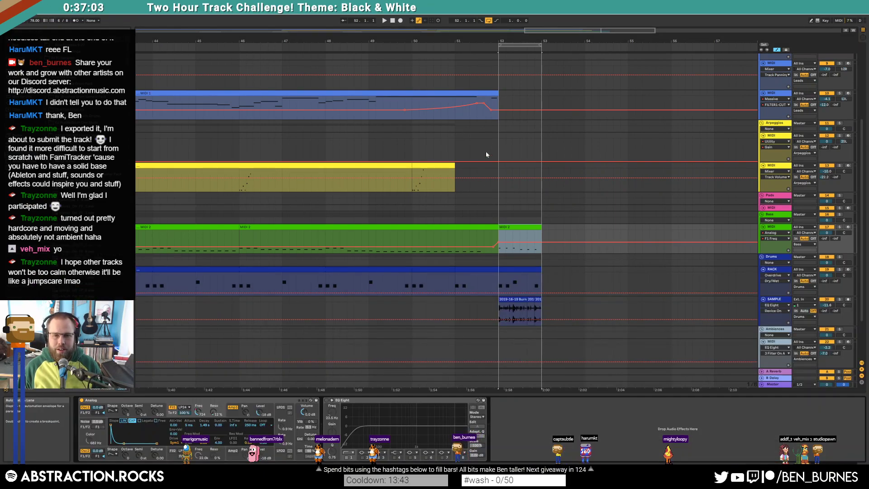
# Unfold the Pads MIDI track and play the arrangement from bar 51 into the new section
pyautogui.click(769, 208)
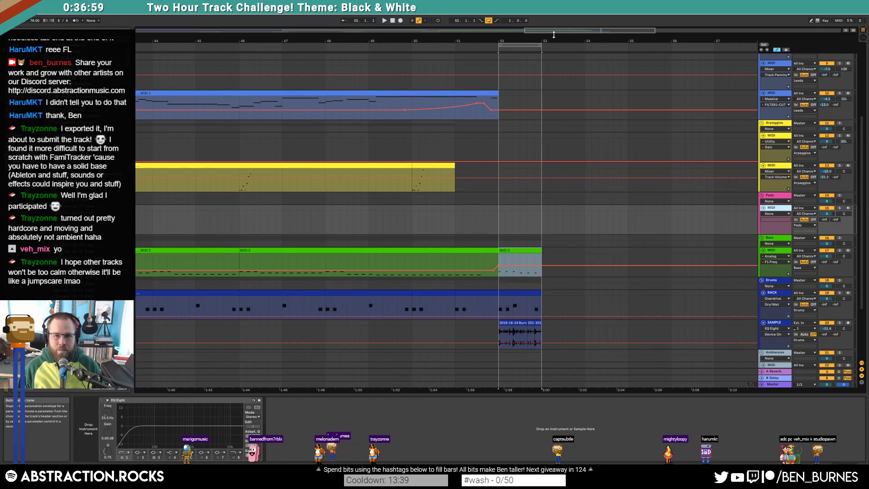
pyautogui.moveTo(557, 32); pyautogui.dragTo(557, 15)
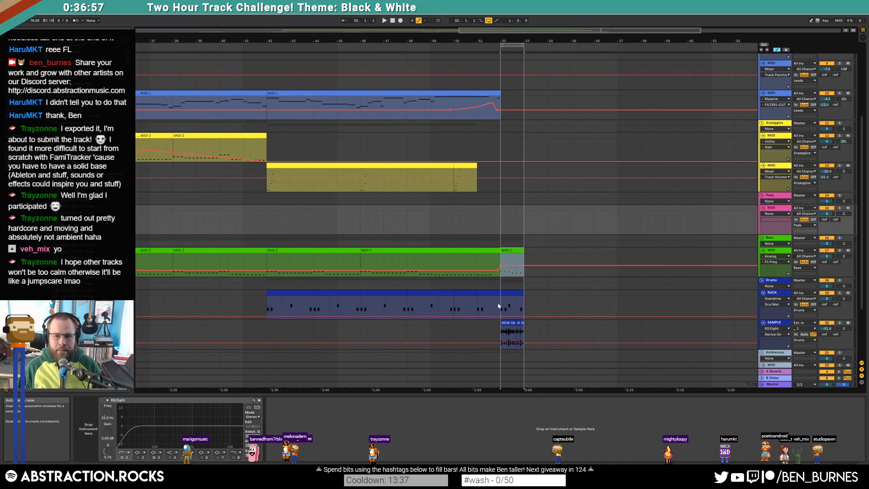
pyautogui.click(484, 303)
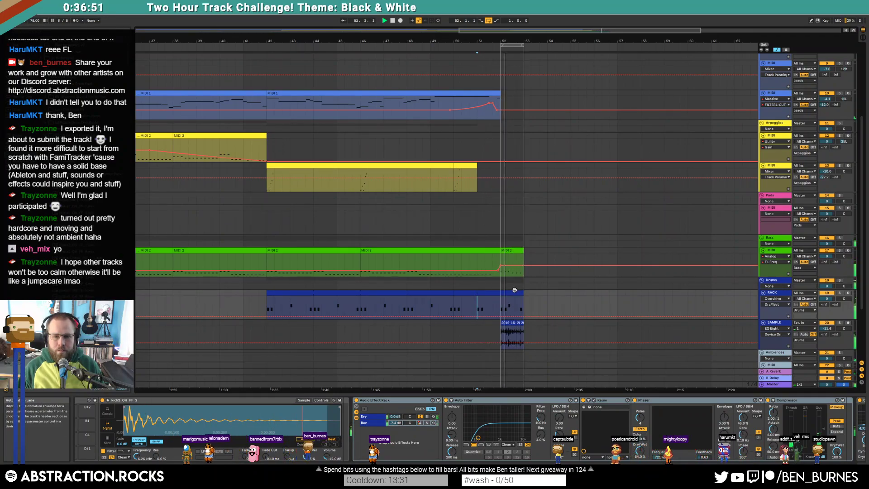
pyautogui.click(515, 290)
pyautogui.press('space')
# Duplicate the bar 52 bass clip to bar 53, then raise the copy's last note to A#1 and lengthen it
pyautogui.click(514, 250)
pyautogui.hotkey('ctrl', 'd')
pyautogui.doubleClick(534, 250)
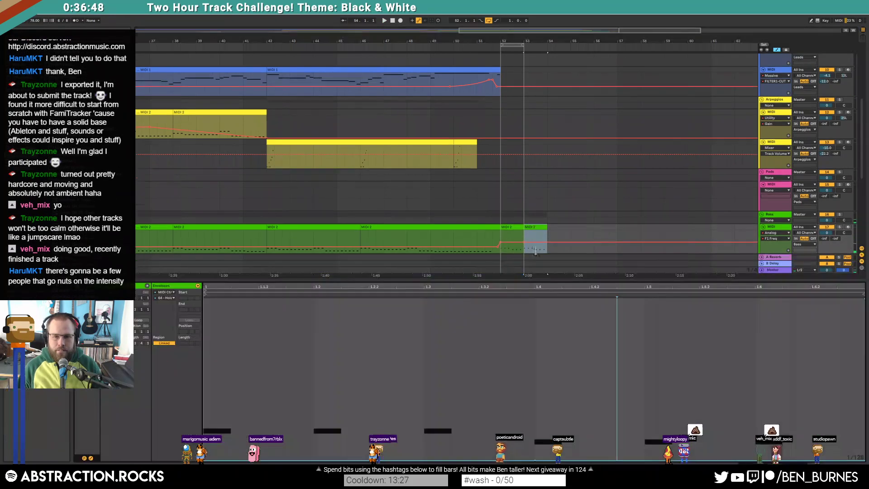
pyautogui.click(776, 419)
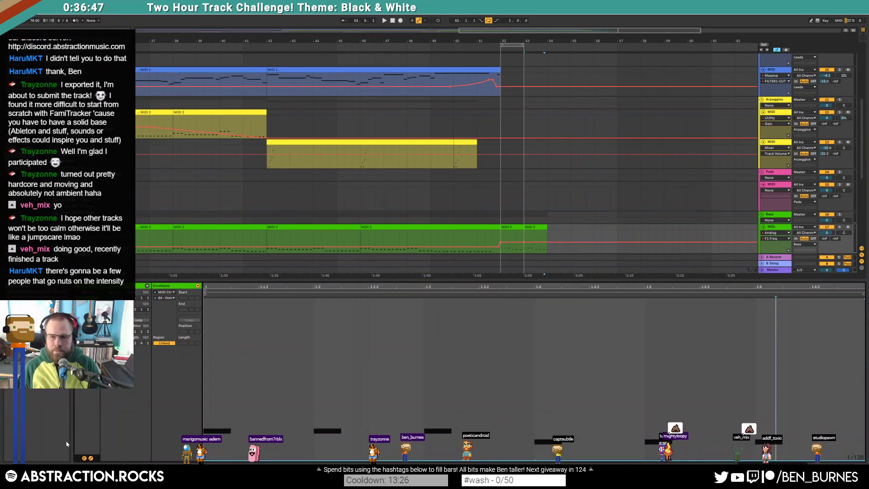
pyautogui.click(90, 458)
pyautogui.moveTo(776, 357); pyautogui.dragTo(808, 357)
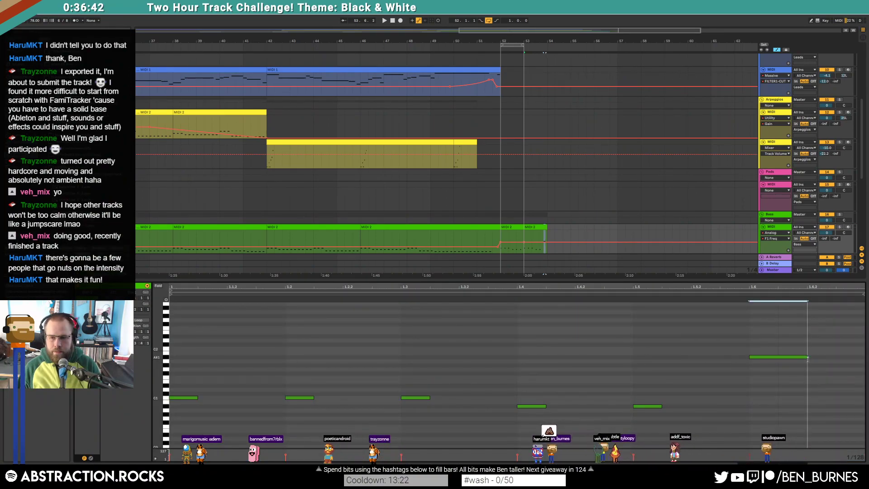
# Loop the two bass clips in bars 52 and 53, play them, and consolidate them into one two-bar clip
pyautogui.click(528, 228)
pyautogui.keyDown('shift'); pyautogui.click(520, 228); pyautogui.keyUp('shift')
pyautogui.hotkey('ctrl', 'l')
pyautogui.press('space')
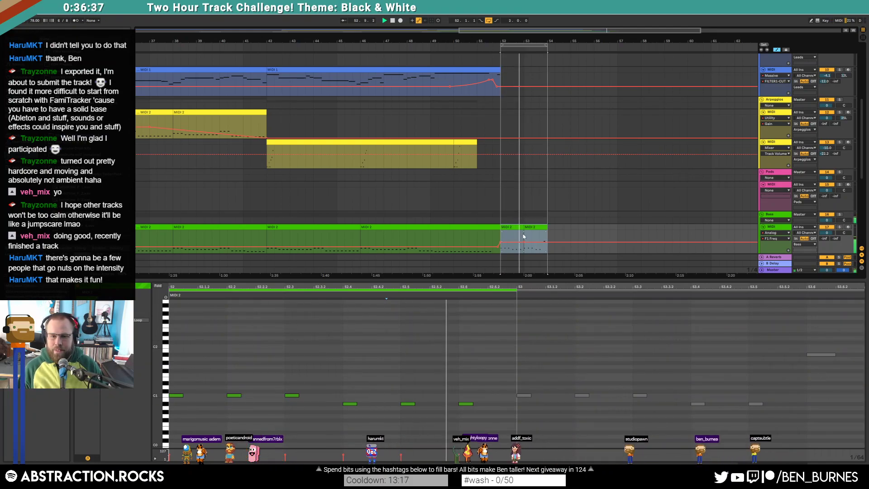
pyautogui.click(534, 225)
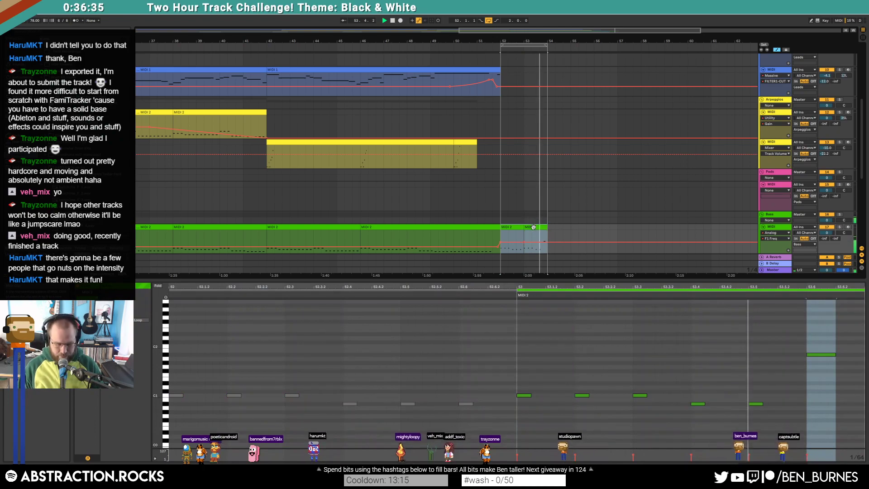
pyautogui.hotkey('ctrl', 'j')
# Duplicate the drum RACK and SAMPLE clips from bar 52 to bar 53
pyautogui.scroll(-3, 527, 208)
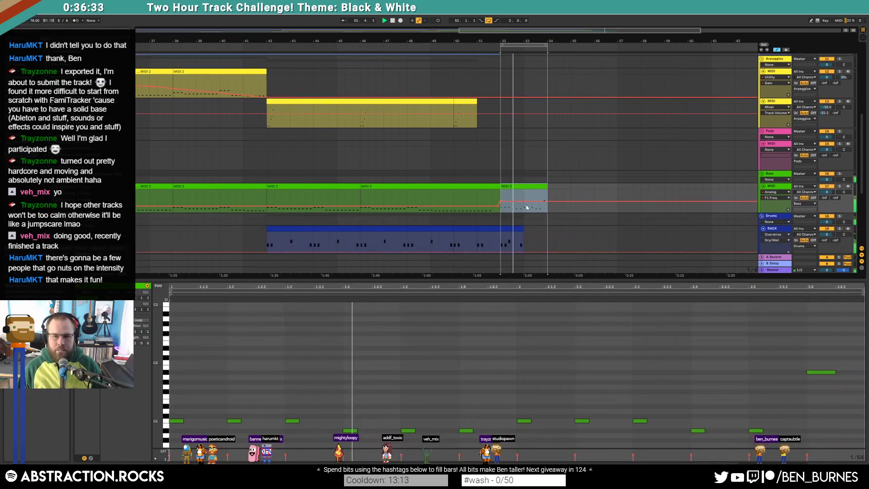
pyautogui.click(517, 226)
pyautogui.scroll(-3, 528, 224)
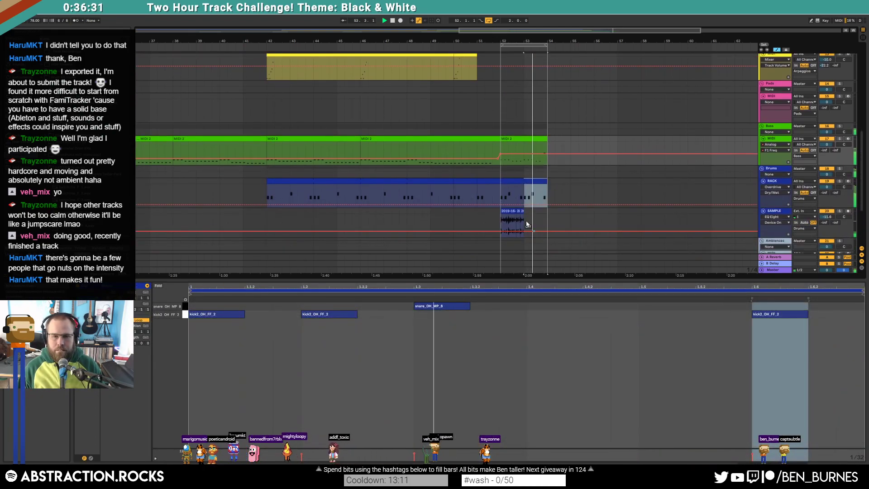
pyautogui.click(518, 211)
pyautogui.click(511, 211)
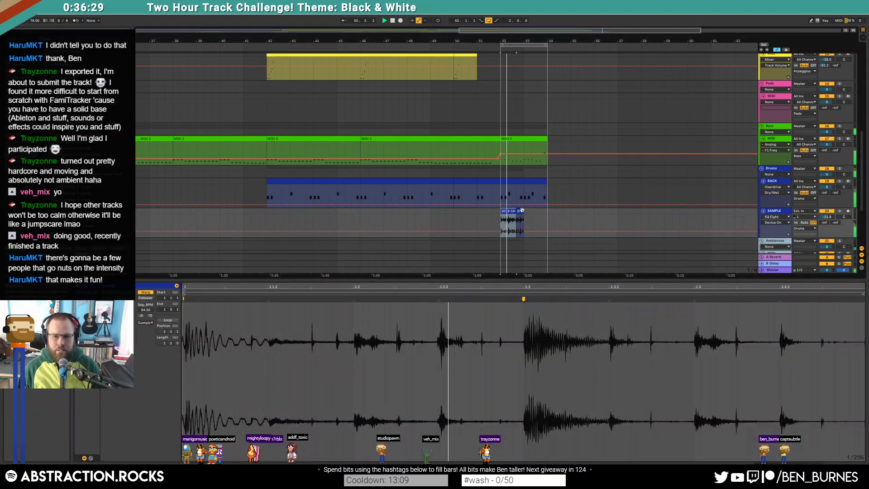
pyautogui.keyDown('shift'); pyautogui.click(521, 211); pyautogui.keyUp('shift')
pyautogui.hotkey('ctrl', 'd')
pyautogui.hotkey('shift', 'Tab')
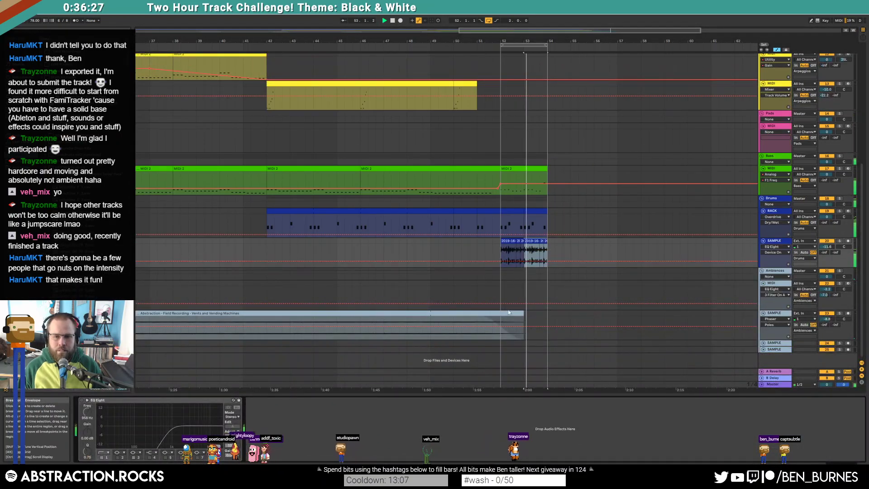
# Shorten the "Vents and Vending Machines" field recording to end at bar 52, with its fade-out finishing there
pyautogui.moveTo(522, 314); pyautogui.dragTo(508, 314)
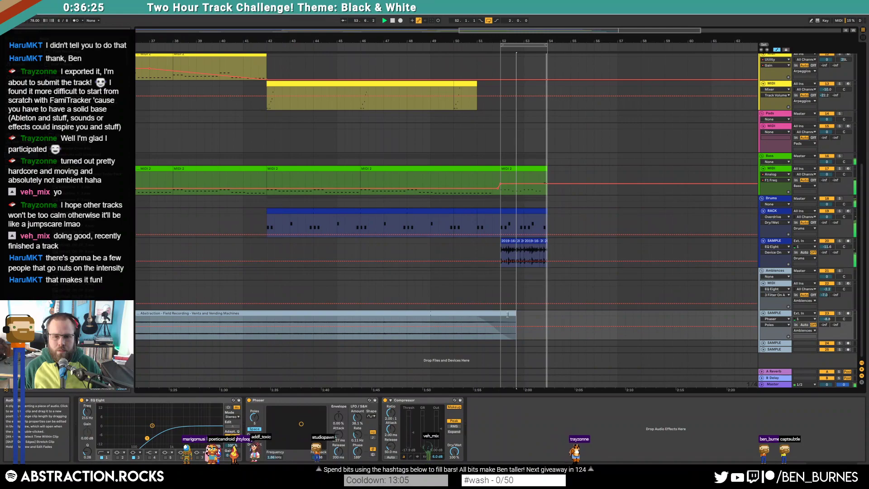
pyautogui.moveTo(468, 319); pyautogui.dragTo(501, 314)
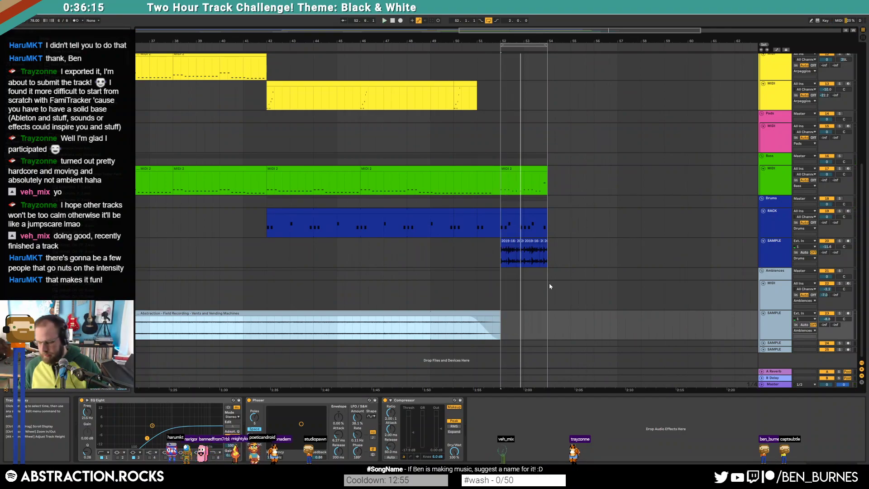
# Copy the low notes of the bass clip at bars 52 and 53 into the gaps between the originals, then play the result
pyautogui.doubleClick(507, 167)
pyautogui.moveTo(191, 389); pyautogui.dragTo(778, 447)
pyautogui.moveTo(525, 421); pyautogui.dragTo(555, 423)
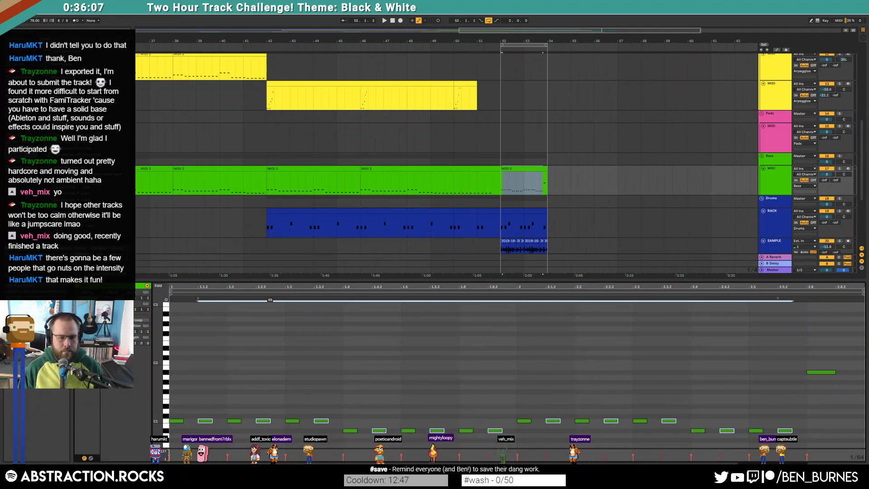
pyautogui.press('space')
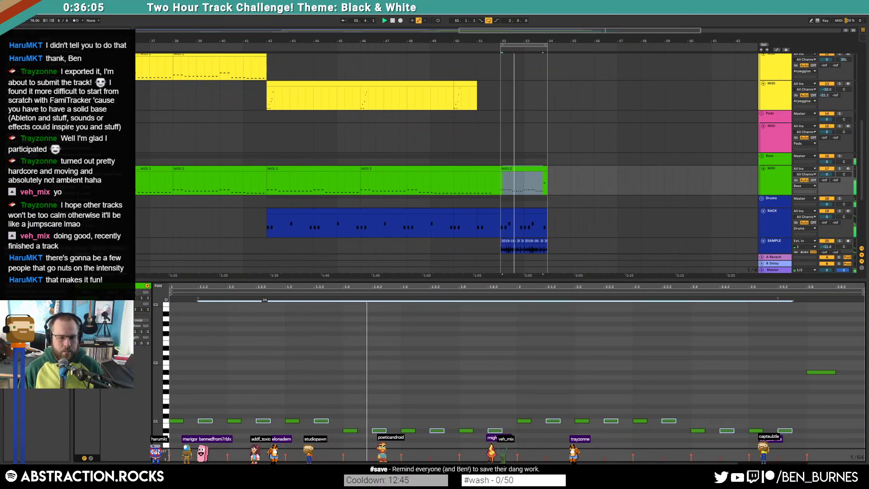
pyautogui.hotkey('shift', 'Tab')
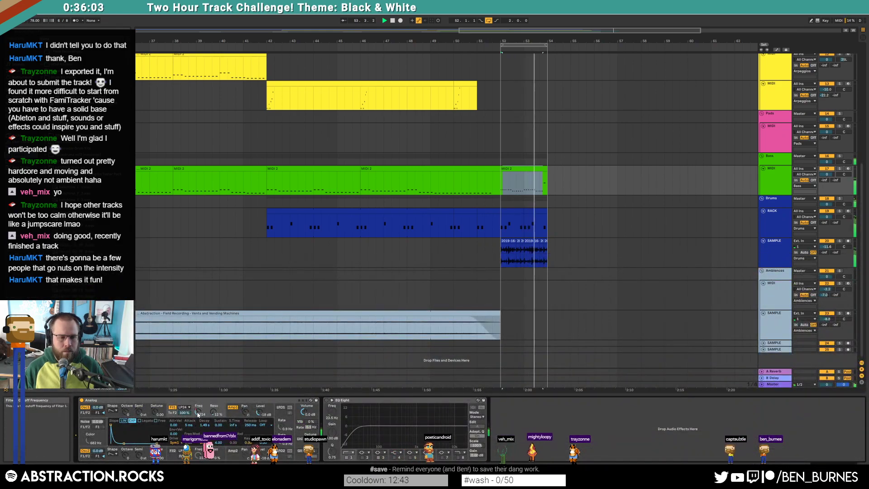
# Delete the selected in-between note copies from the bass clip at bars 52 and 53, leaving the high last note in place
pyautogui.click(514, 168)
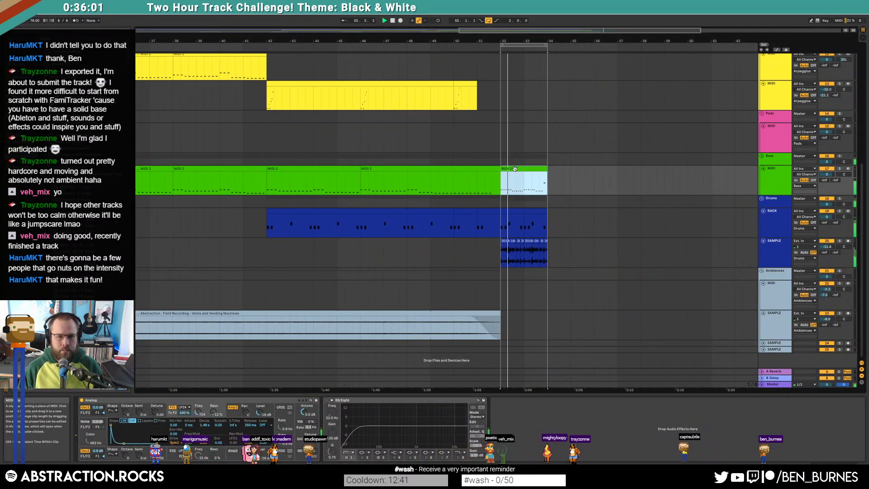
pyautogui.doubleClick(514, 168)
pyautogui.press('Delete')
pyautogui.click(444, 373)
pyautogui.hotkey('shift', 'Tab')
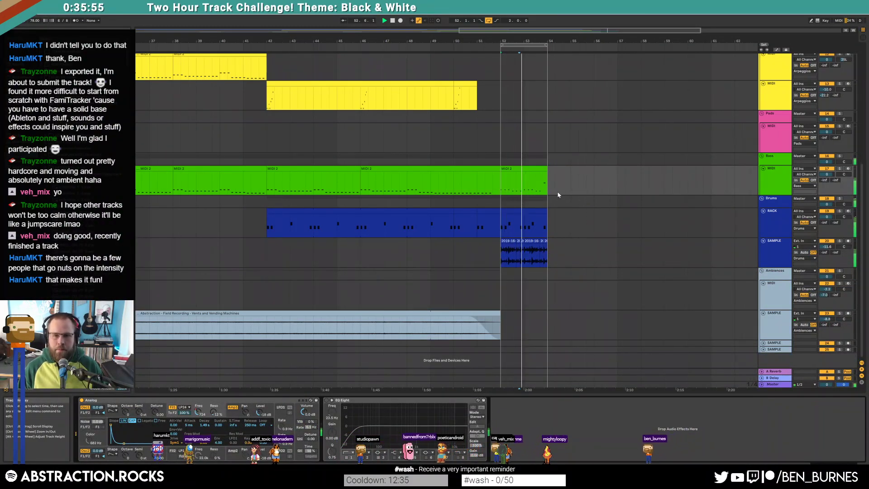
pyautogui.scroll(2, 678, 181)
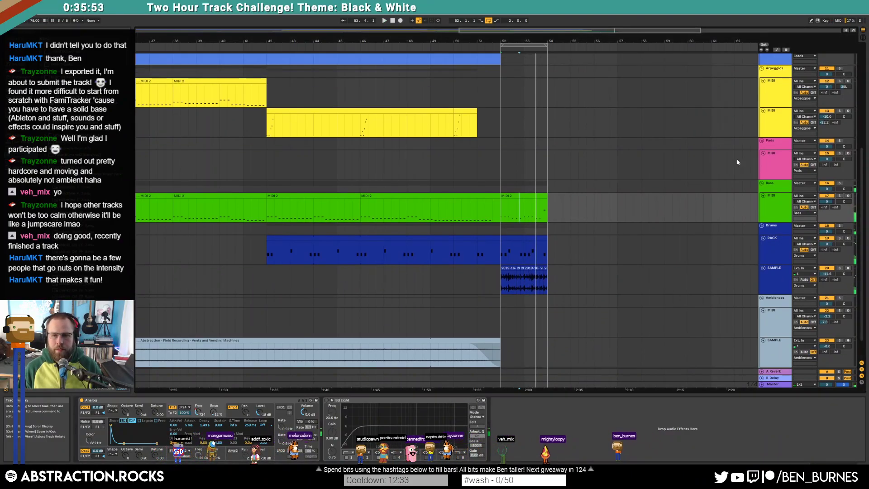
# Load an Analog synth onto the Pads MIDI track, lower its filter frequency to about 834 and adjust its envelope
pyautogui.click(776, 163)
pyautogui.click(20, 84)
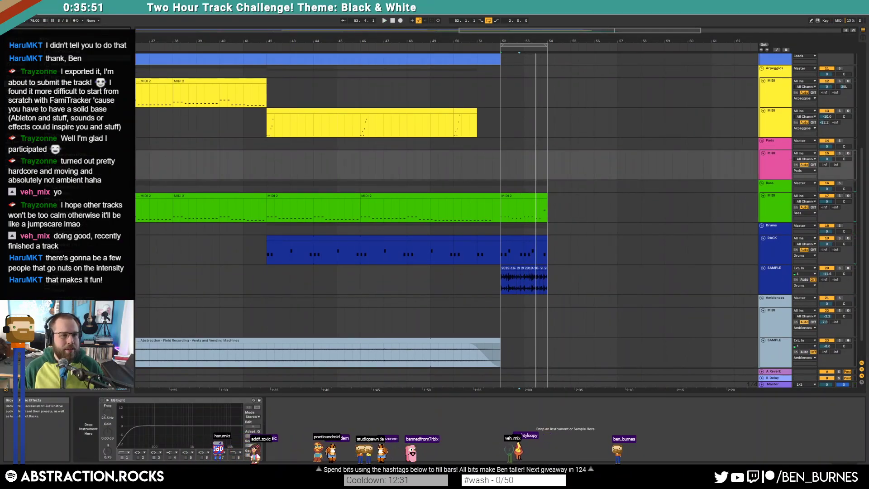
pyautogui.moveTo(72, 46); pyautogui.dragTo(504, 173)
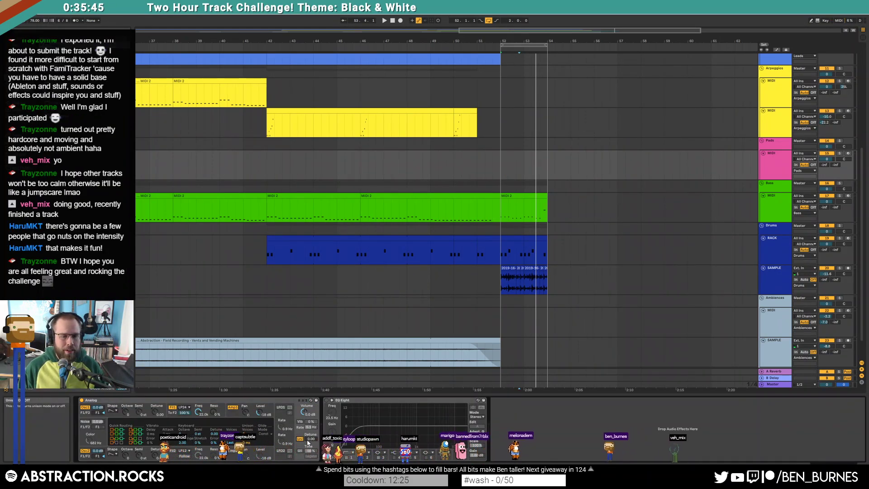
pyautogui.moveTo(208, 410); pyautogui.dragTo(198, 413)
pyautogui.moveTo(122, 435); pyautogui.dragTo(122, 443)
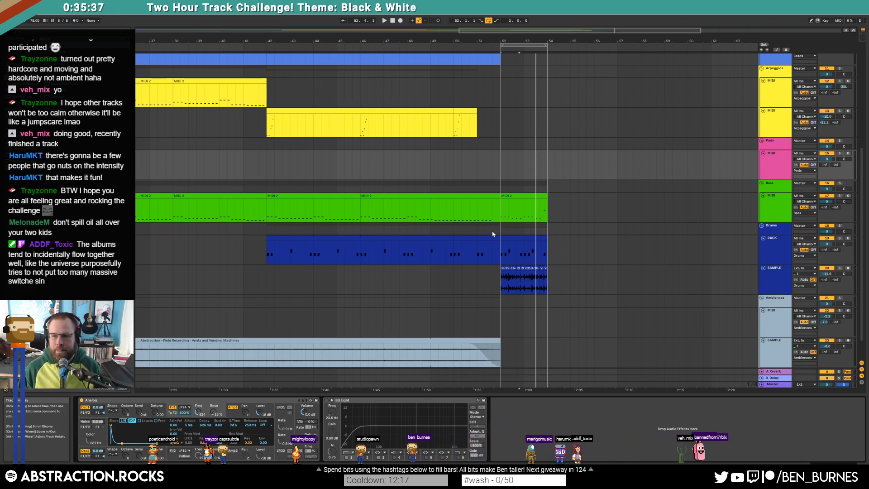
# Create a MIDI clip from bar 52 to 54 on the Pads track, arm the track and record a chord part into it
pyautogui.moveTo(502, 165); pyautogui.dragTo(548, 163)
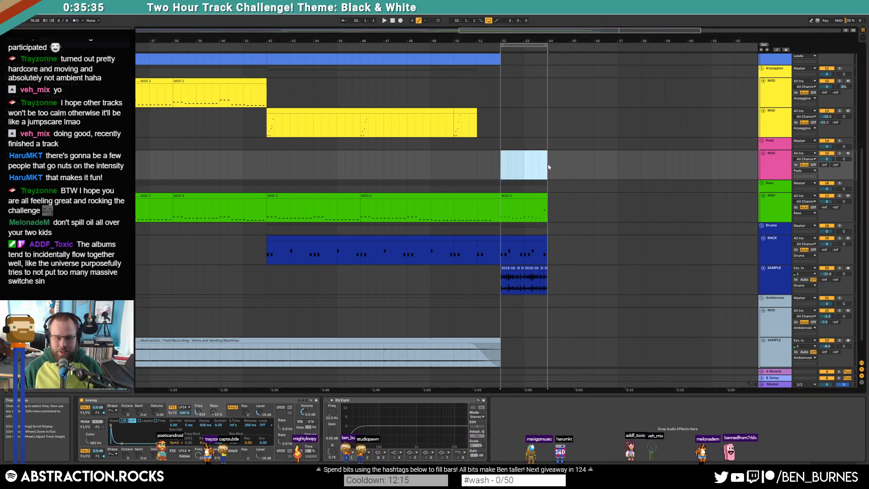
pyautogui.hotkey('ctrl', 'shift', 'm')
pyautogui.click(848, 154)
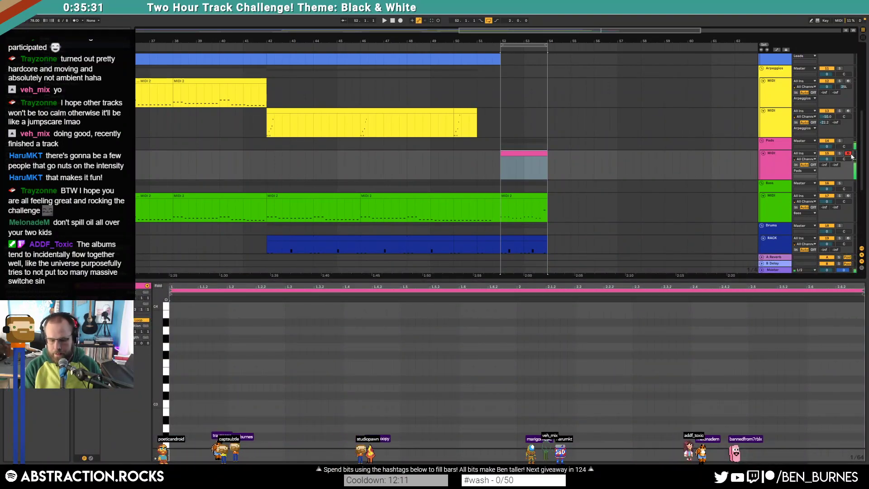
pyautogui.hotkey('shift', 'Tab')
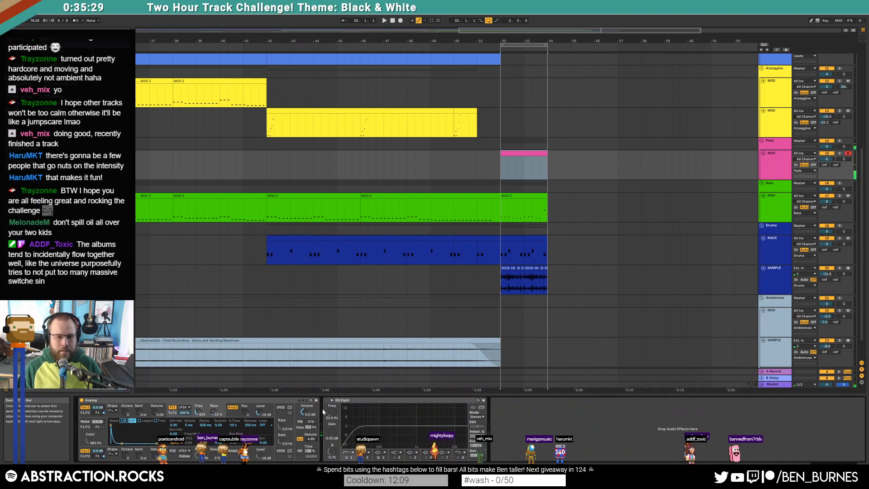
pyautogui.click(302, 432)
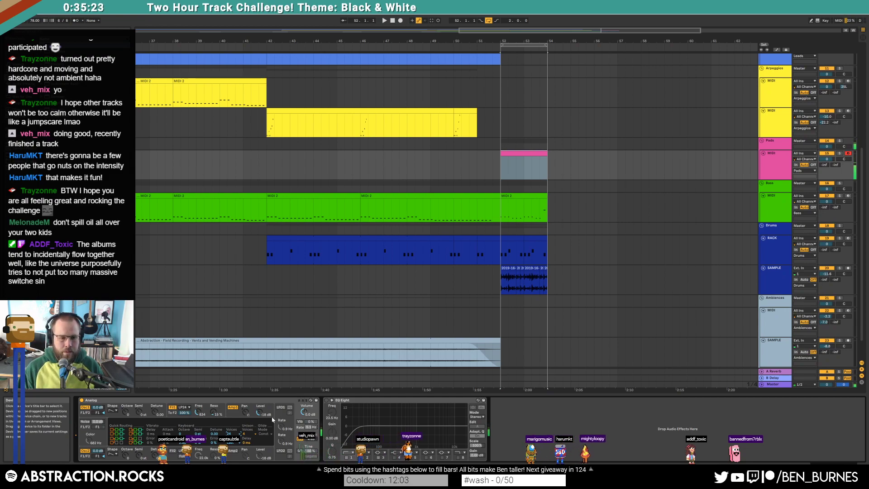
pyautogui.click(502, 167)
pyautogui.press('F9')
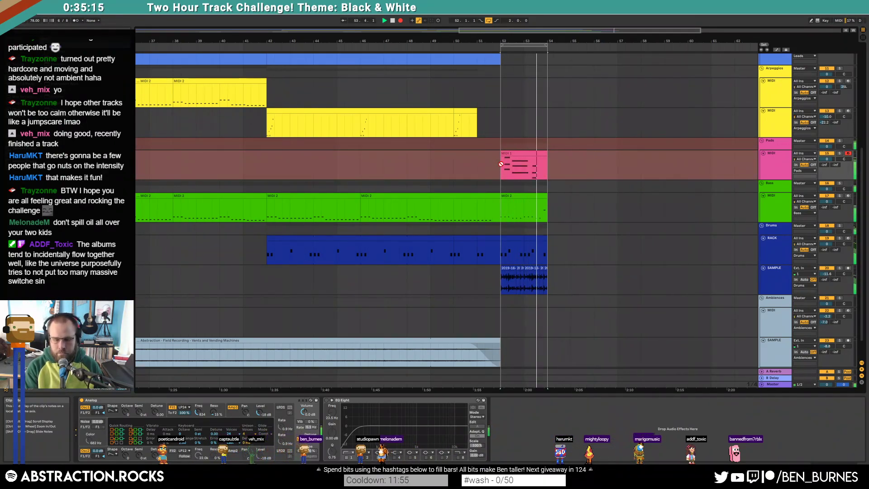
pyautogui.press('space')
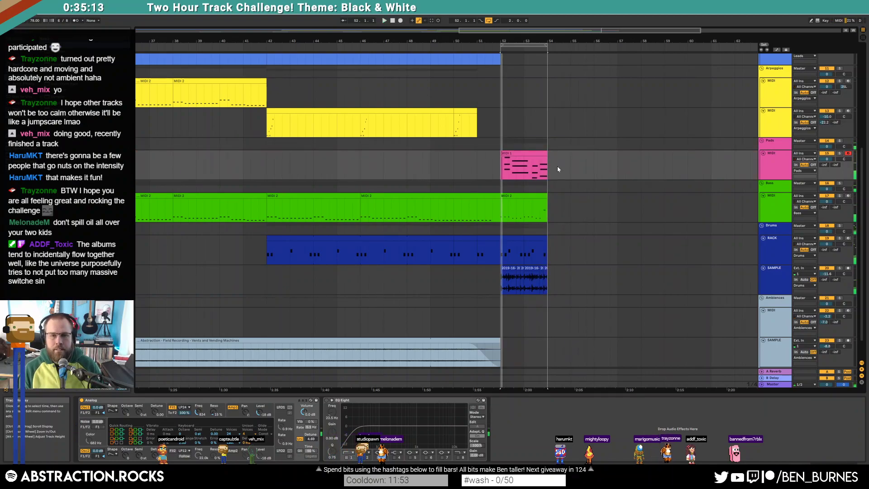
# Copy the first two bars of the lead chord clip at bar 42 onto the Pads track at bar 52 and open it for editing
pyautogui.scroll(5, 543, 165)
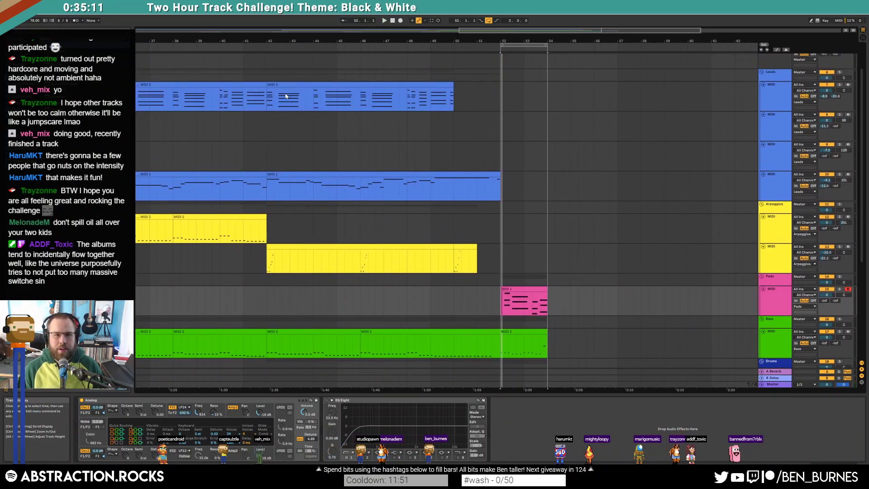
pyautogui.moveTo(268, 96); pyautogui.dragTo(314, 107)
pyautogui.click(508, 100)
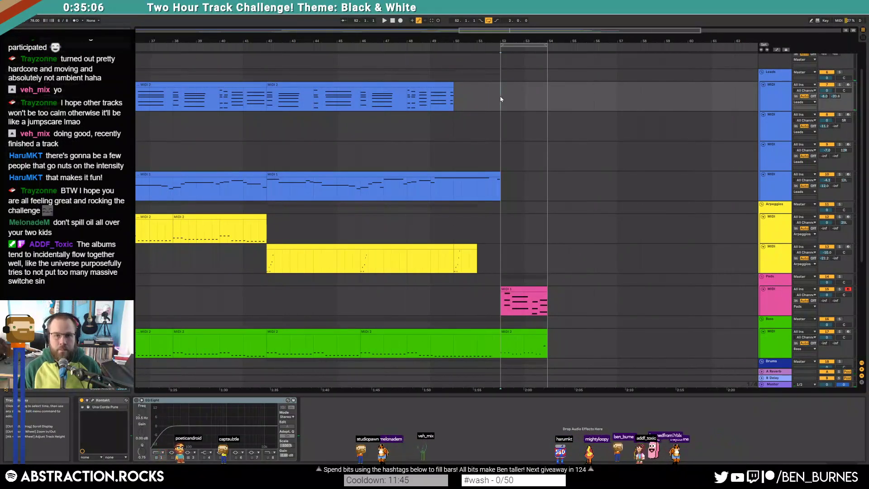
pyautogui.hotkey('ctrl', 'v')
pyautogui.moveTo(514, 84)
pyautogui.mouseDown()
pyautogui.moveTo(522, 85)
pyautogui.moveTo(522, 298)
pyautogui.moveTo(481, 292)
pyautogui.mouseUp()
pyautogui.scroll(6, 517, 290)
pyautogui.doubleClick(452, 290)
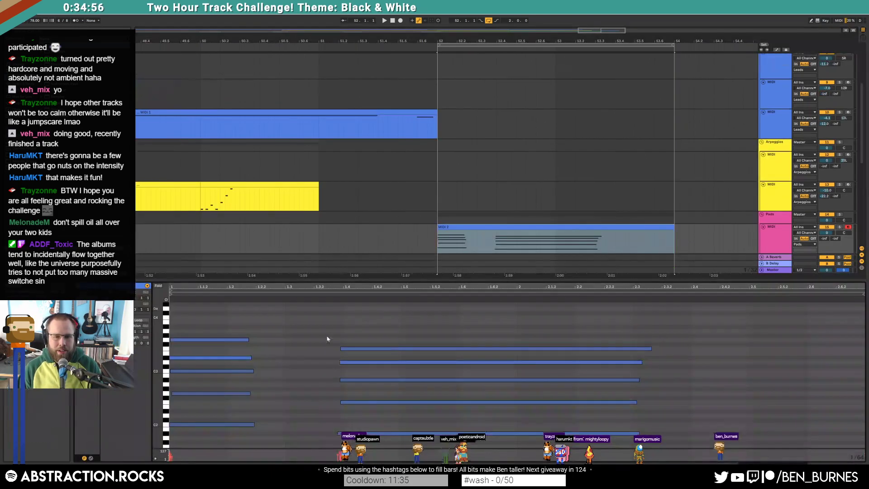
# Shift all the pad chords so the first starts at 1.2, and pull the long chord back to start at 1.4
pyautogui.press('Right')
pyautogui.press('Right')
pyautogui.press('Right')
pyautogui.press('Right')
pyautogui.press('Right')
pyautogui.press('Right')
pyautogui.press('Right')
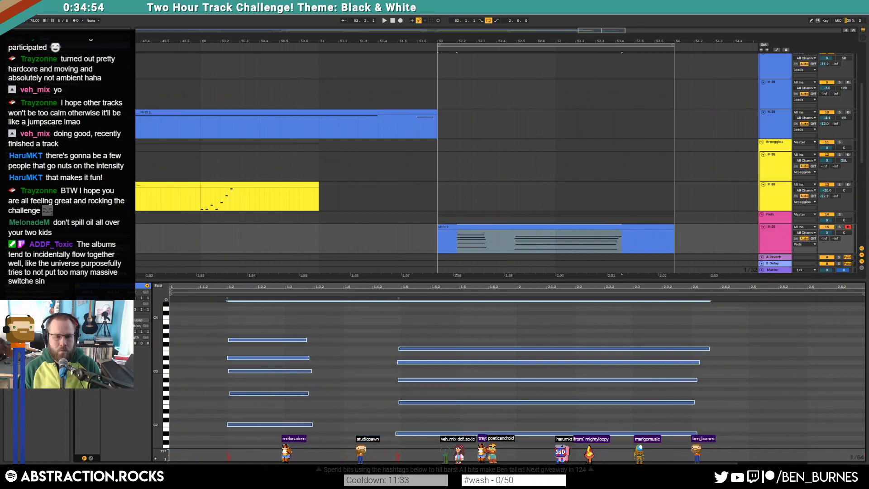
pyautogui.moveTo(475, 343); pyautogui.dragTo(504, 441)
pyautogui.press('Left')
pyautogui.press('Left')
pyautogui.press('Left')
pyautogui.press('Left')
pyautogui.press('Left')
pyautogui.press('Left')
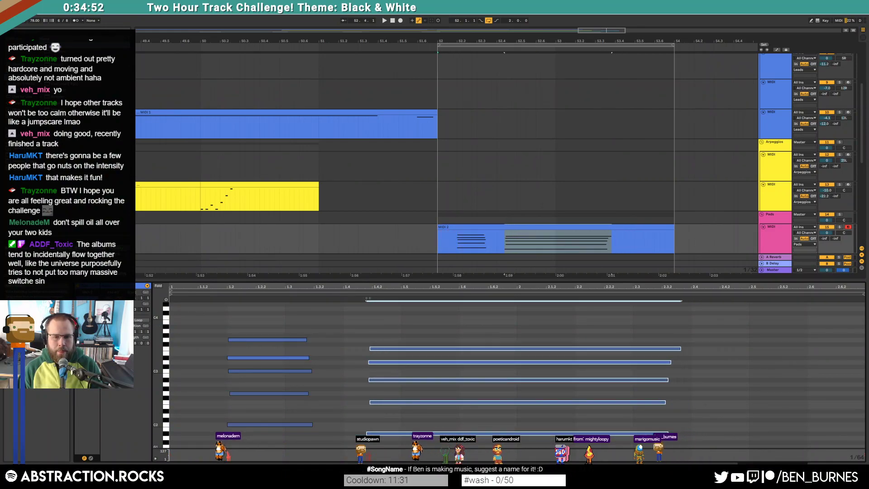
pyautogui.press('space')
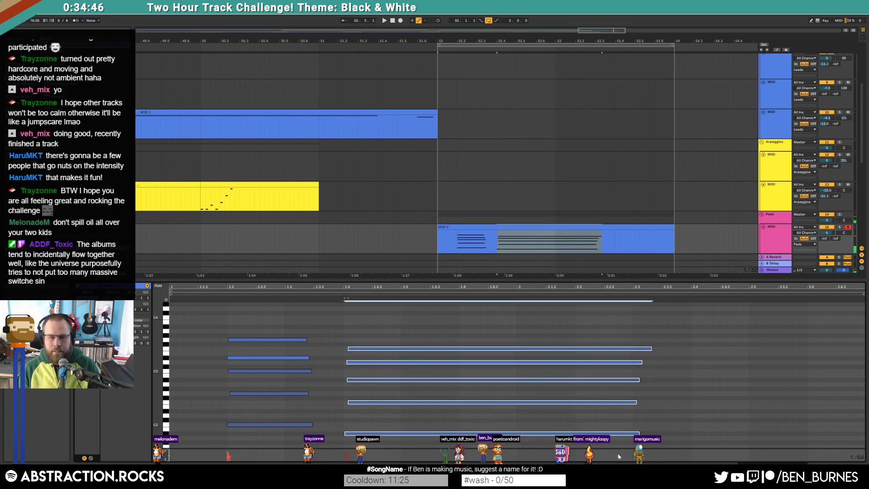
# Shorten the notes of the long pad chord, keeping them in their original octave
pyautogui.hotkey('shift', 'Left')
pyautogui.hotkey('shift', 'Left')
pyautogui.hotkey('shift', 'Left')
pyautogui.hotkey('shift', 'Left')
pyautogui.hotkey('shift', 'Left')
pyautogui.hotkey('shift', 'Left')
pyautogui.hotkey('shift', 'Left')
pyautogui.hotkey('shift', 'Left')
pyautogui.hotkey('shift', 'Left')
pyautogui.hotkey('shift', 'Left')
pyautogui.hotkey('shift', 'Left')
pyautogui.hotkey('shift', 'Left')
pyautogui.hotkey('shift', 'Left')
pyautogui.hotkey('shift', 'Left')
pyautogui.hotkey('shift', 'Left')
pyautogui.hotkey('shift', 'Down')
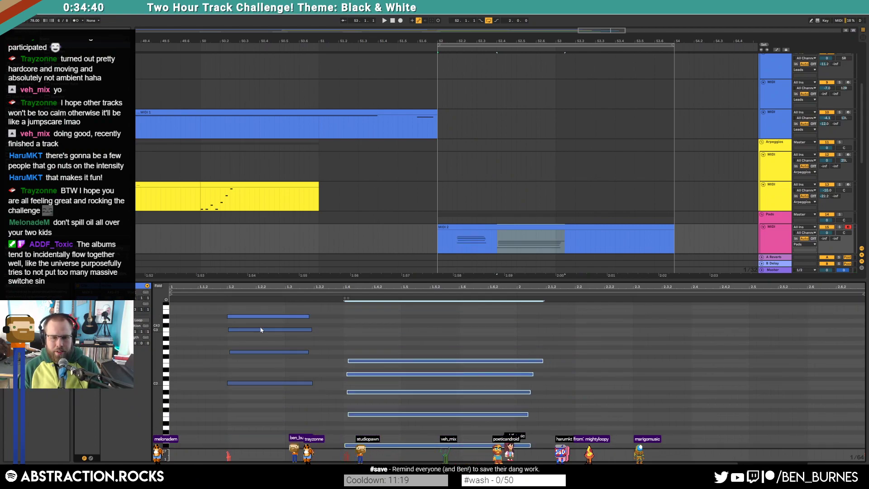
pyautogui.hotkey('shift', 'Up')
# Duplicate both pad chords into the second half of the clip and remove the copy of the long chord
pyautogui.scroll(5, 328, 356)
pyautogui.moveTo(278, 315); pyautogui.dragTo(573, 462)
pyautogui.hotkey('ctrl', 'd')
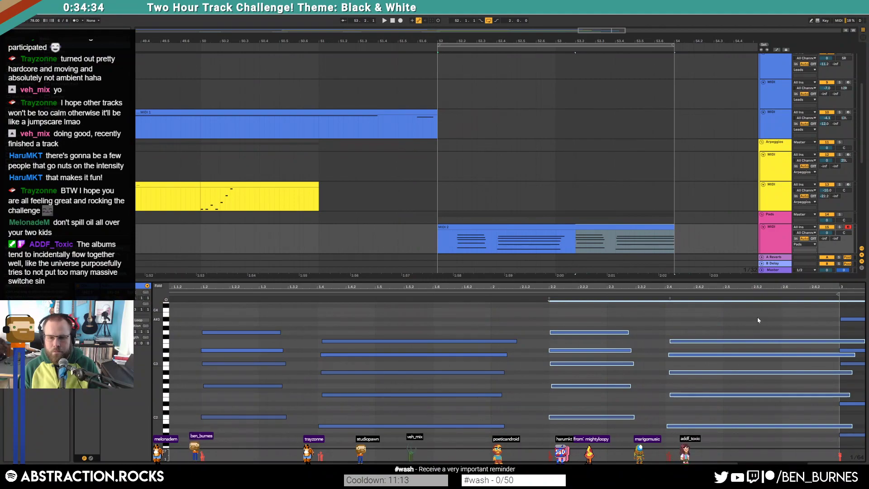
pyautogui.hotkey('ctrl', 'z')
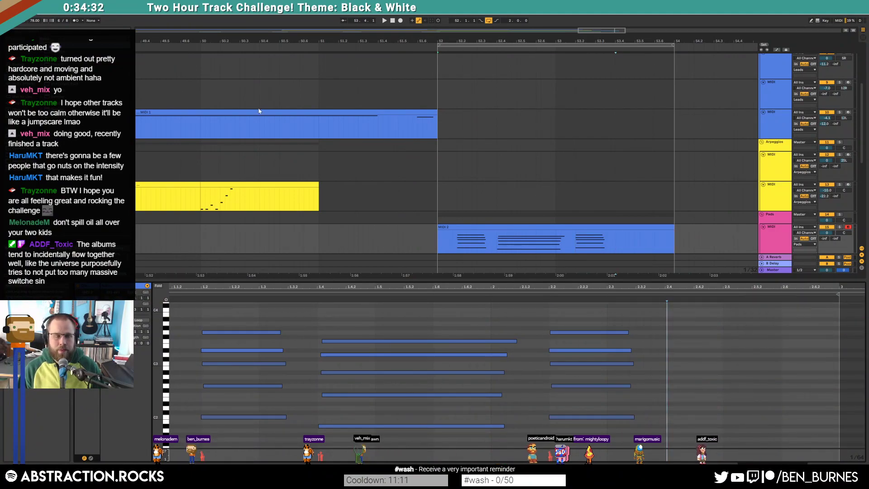
# Delete the chord clip at bar 52 from the Pads track
pyautogui.scroll(-3, 260, 112)
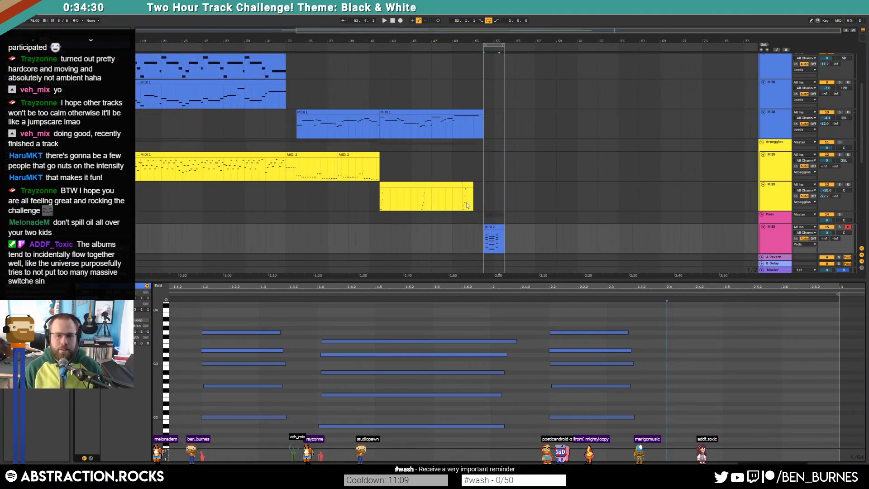
pyautogui.press('Delete')
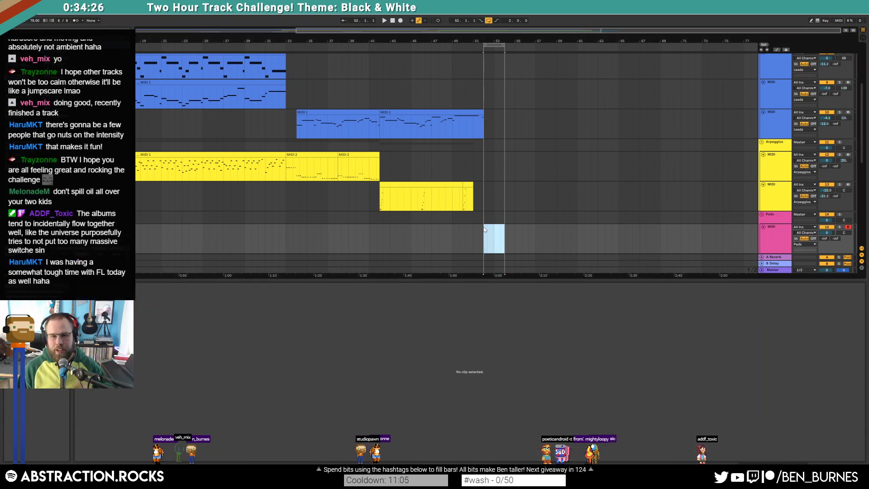
# Extend the one-bar clip at bar 52 on the drum RACK track to bar 54 so its pattern loops over two bars
pyautogui.scroll(-3, 484, 230)
pyautogui.click(489, 223)
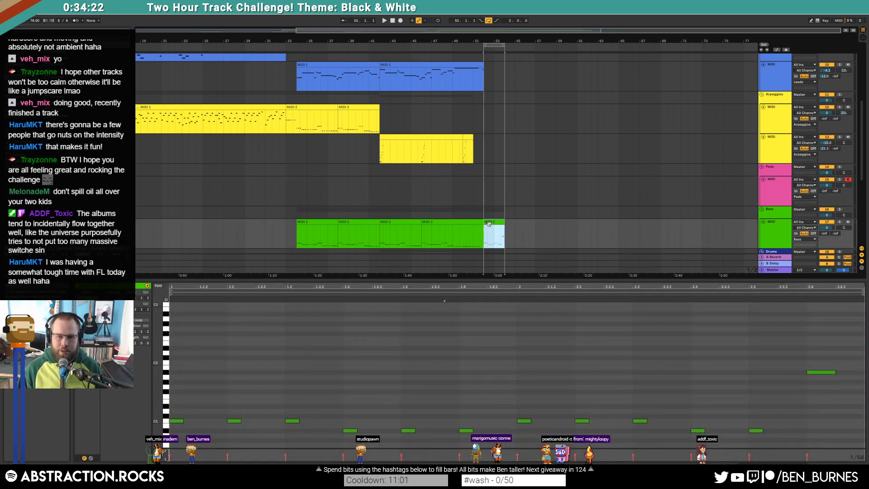
pyautogui.scroll(-5, 491, 226)
pyautogui.click(491, 168)
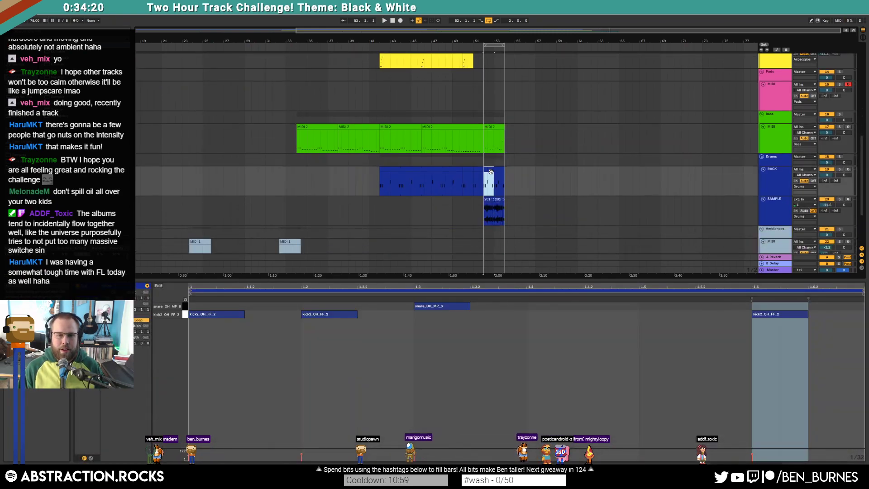
pyautogui.hotkey('shift', 'Tab')
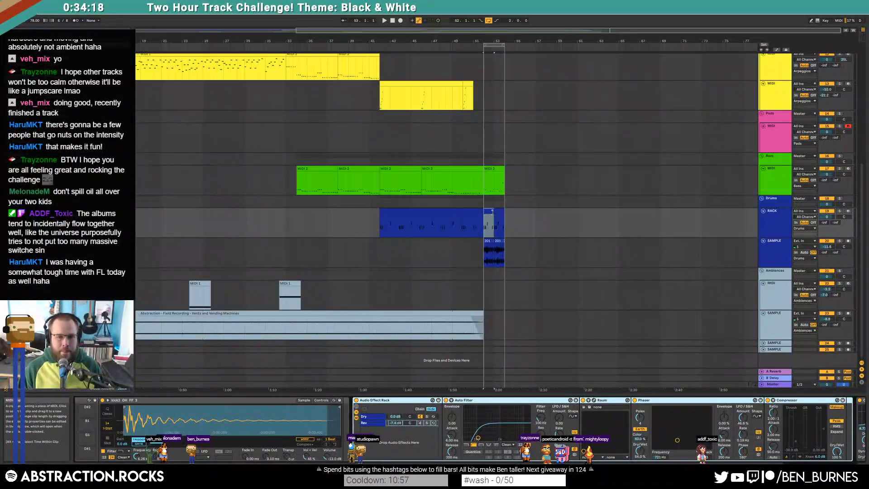
pyautogui.moveTo(492, 212); pyautogui.dragTo(500, 214)
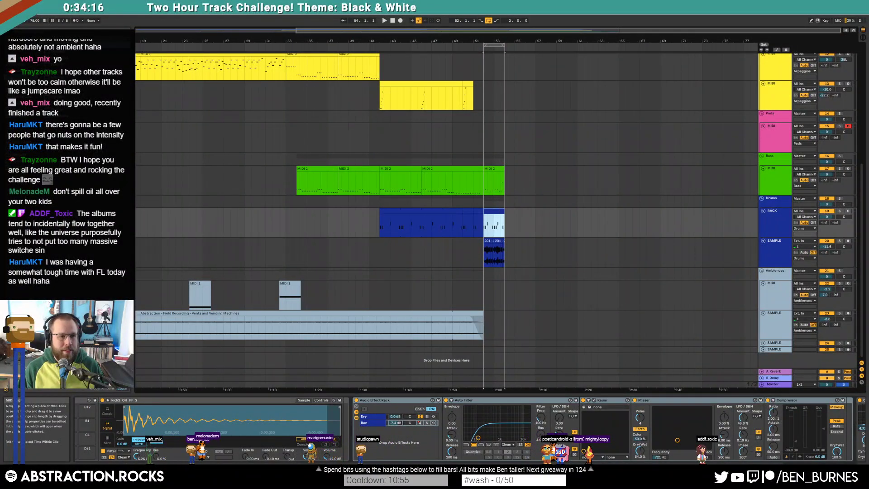
# Load a closed hi-hat sample onto an empty pad of the Drum Rack
pyautogui.click(21, 154)
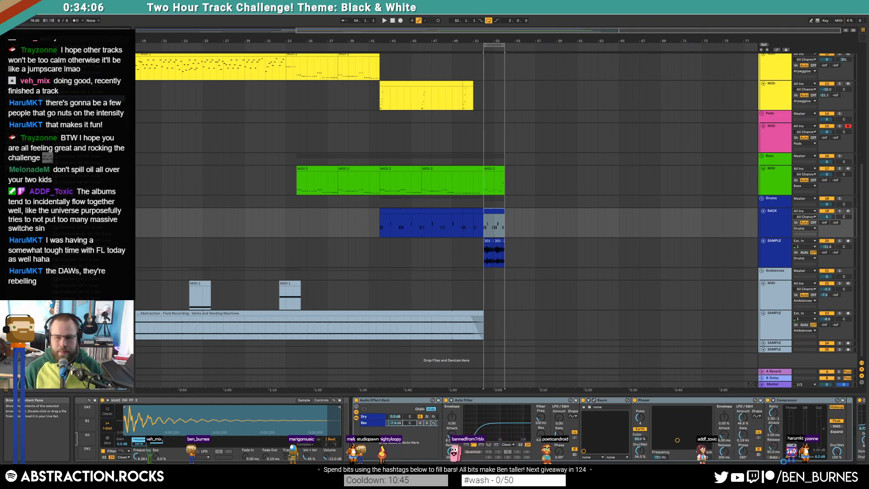
pyautogui.doubleClick(82, 98)
pyautogui.click(808, 467)
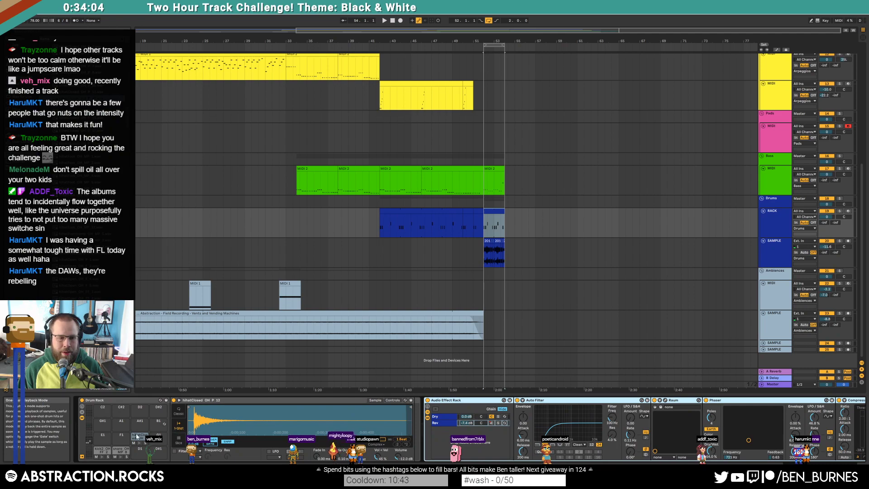
# Add two back-to-back closed hi-hat notes at the start of the bar 52 drum clip and duplicate them to fill the pattern
pyautogui.doubleClick(481, 213)
pyautogui.click(204, 307)
pyautogui.moveTo(203, 306); pyautogui.dragTo(261, 306)
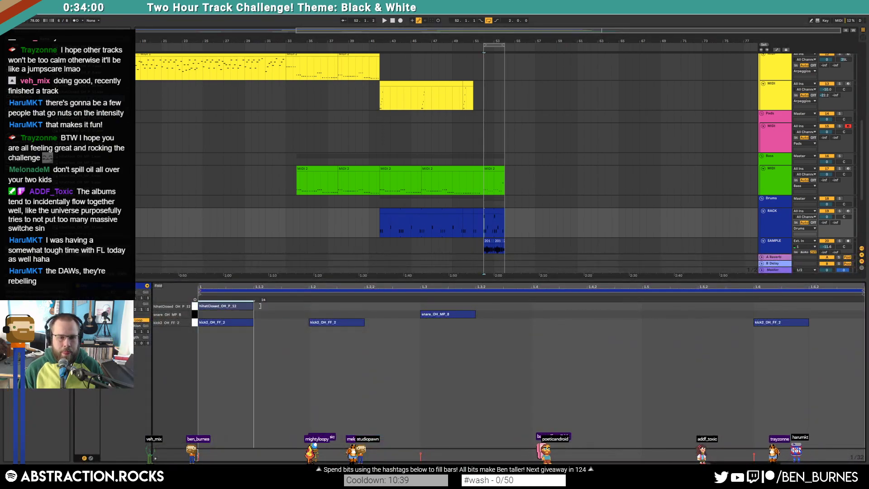
pyautogui.doubleClick(266, 306)
pyautogui.keyDown('shift'); pyautogui.click(247, 307); pyautogui.keyUp('shift')
pyautogui.hotkey('ctrl', 'd')
pyautogui.hotkey('ctrl', 'd')
pyautogui.hotkey('ctrl', 'd')
pyautogui.hotkey('ctrl', 'd')
pyautogui.hotkey('ctrl', 'd')
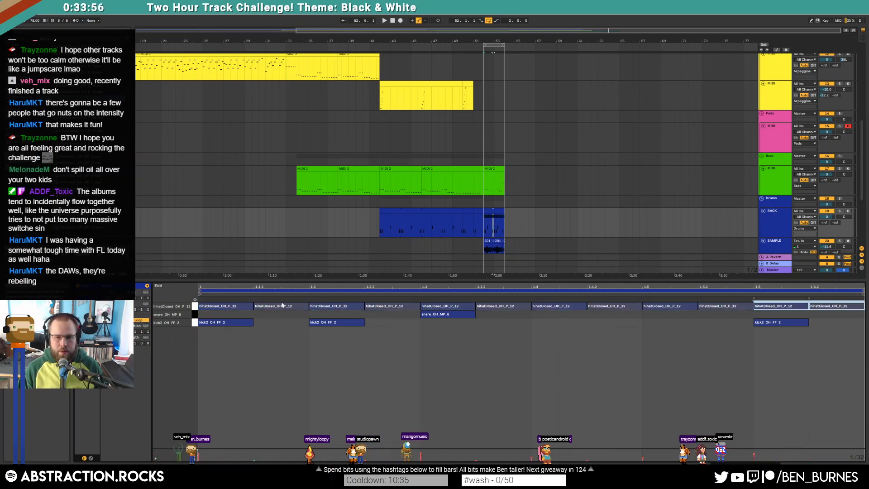
# Play the looped section to listen to the new hi-hat pattern with the bass and drums
pyautogui.press('space')
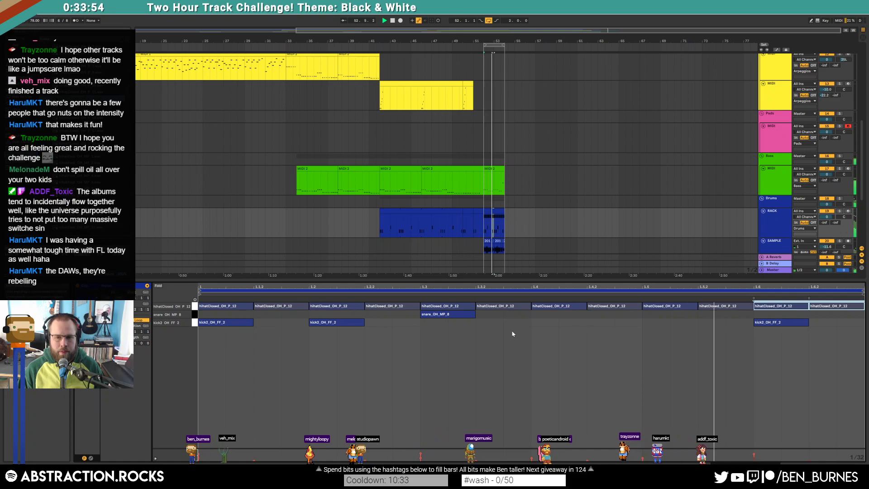
pyautogui.hotkey('shift', 'Tab')
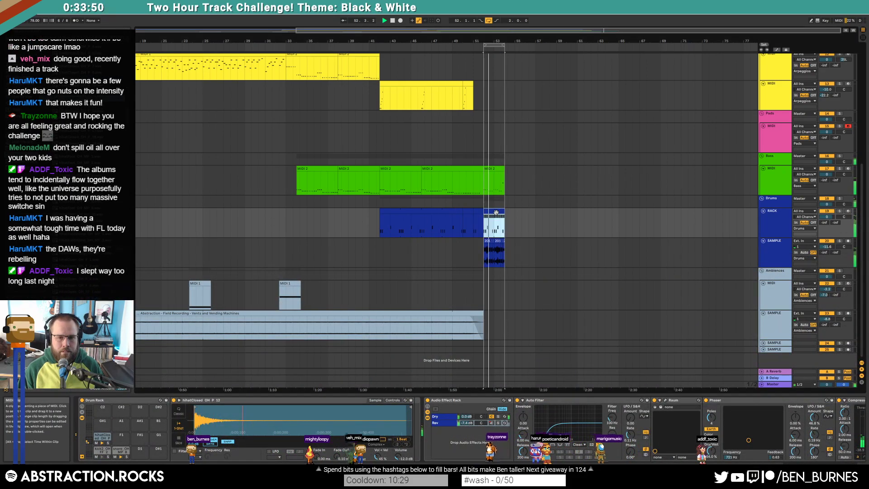
pyautogui.hotkey('shift', 'Tab')
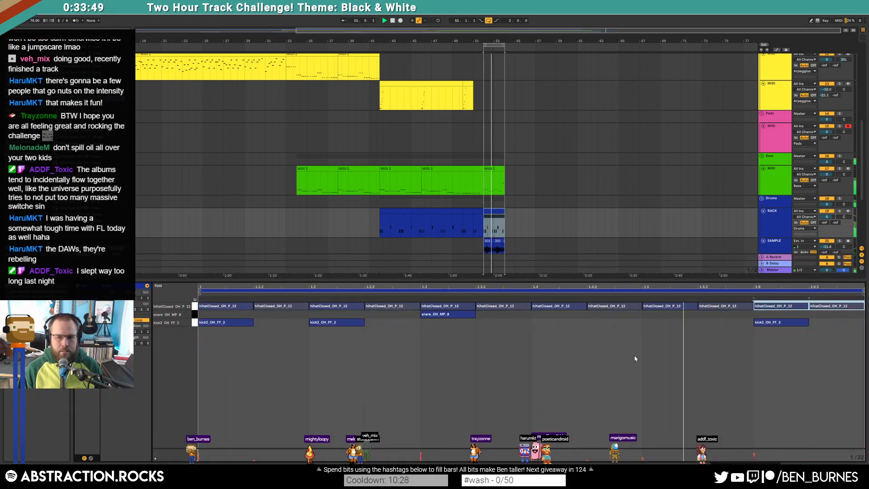
pyautogui.click(501, 340)
pyautogui.press('space')
# Replace the two closed hi-hats on beat 3 of the bar 52 drum clip with a duplicate of the opening hi-hats
pyautogui.click(267, 306)
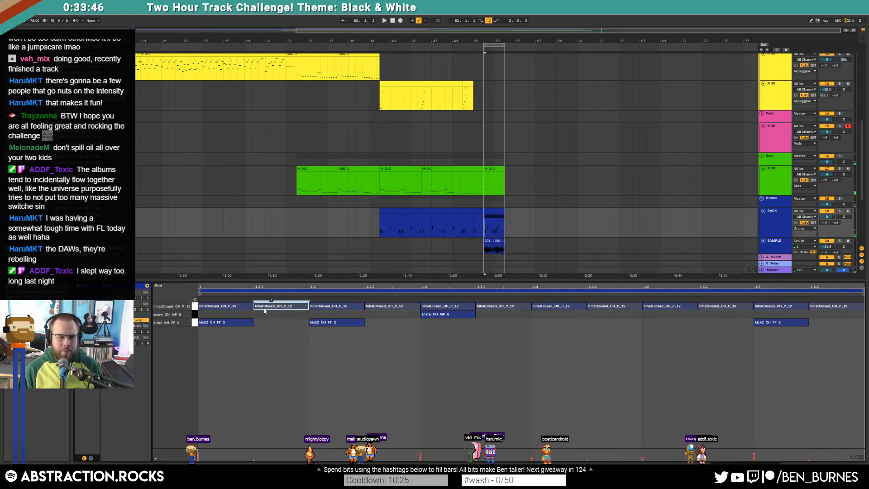
pyautogui.click(244, 307)
pyautogui.click(337, 306)
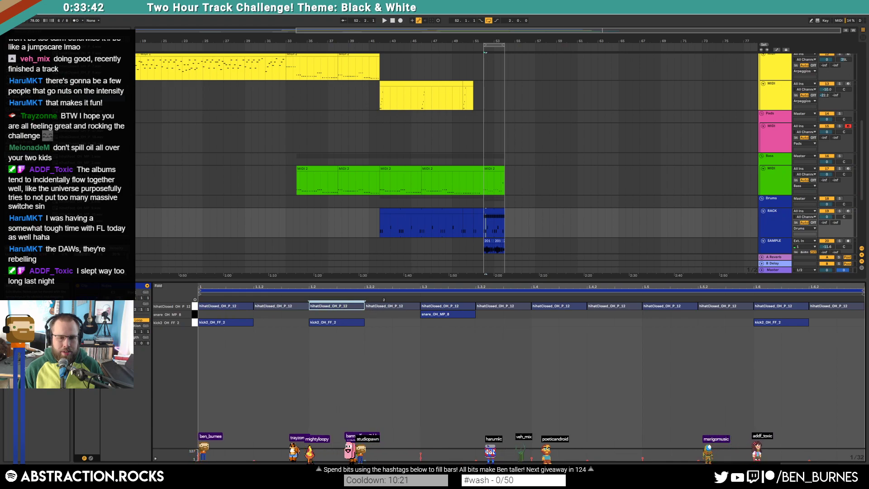
pyautogui.click(457, 306)
pyautogui.click(502, 306)
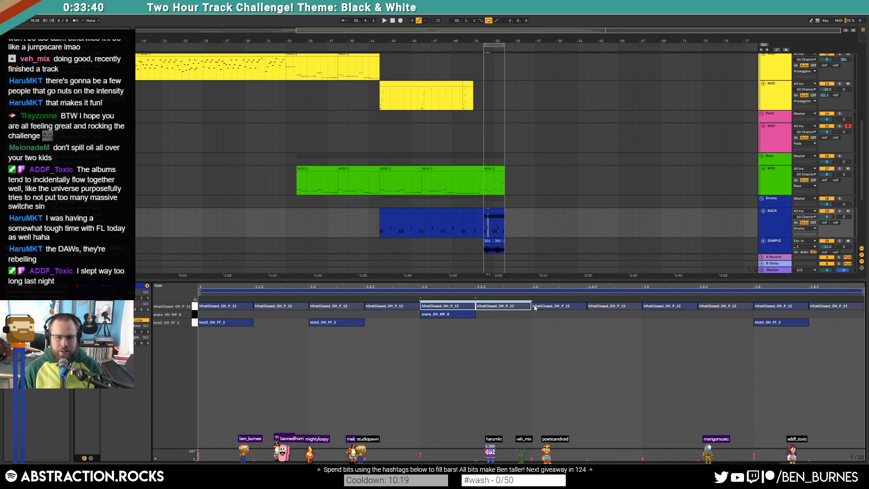
pyautogui.press('Delete')
pyautogui.moveTo(341, 316); pyautogui.dragTo(233, 305)
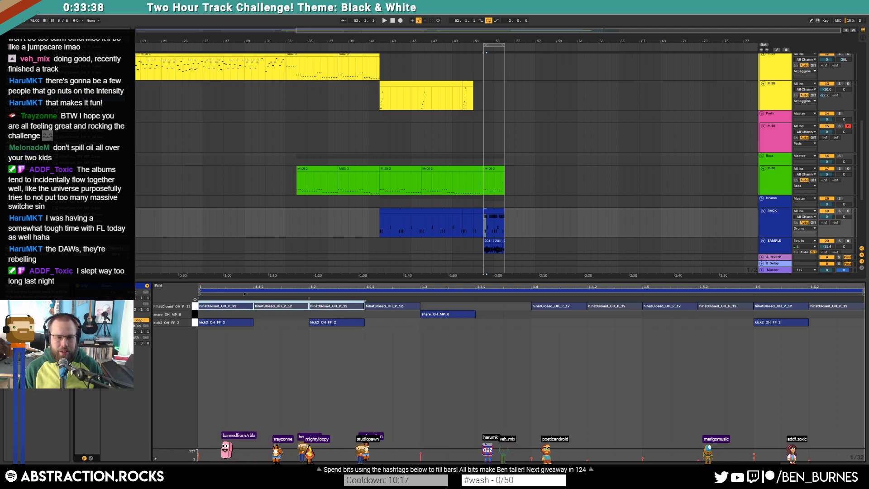
pyautogui.hotkey('ctrl', 'd')
# Delete the closed hi-hats from beat 4 to the clip's end and duplicate the three preceding hi-hats into the gap
pyautogui.click(543, 307)
pyautogui.keyDown('shift'); pyautogui.click(831, 306); pyautogui.keyUp('shift')
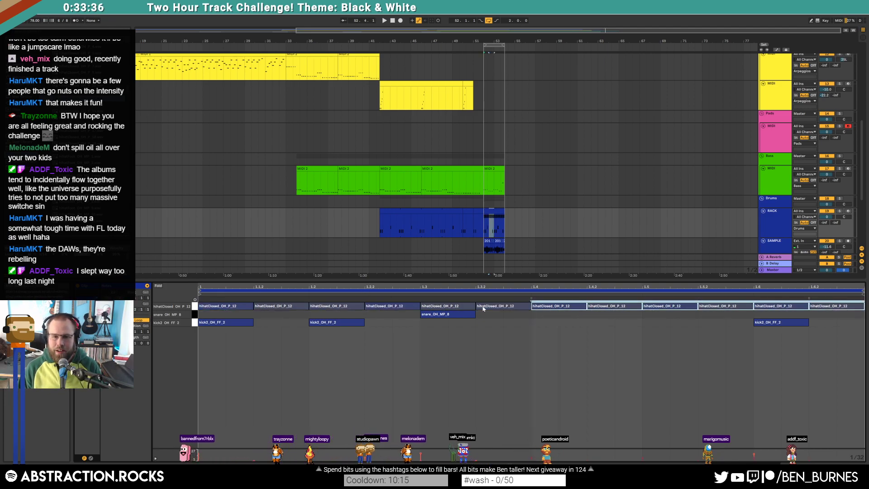
pyautogui.press('Delete')
pyautogui.click(531, 306)
pyautogui.keyDown('shift'); pyautogui.click(458, 308); pyautogui.keyUp('shift')
pyautogui.keyDown('shift'); pyautogui.click(413, 309); pyautogui.keyUp('shift')
pyautogui.hotkey('ctrl', 'd')
# Duplicate the last hi-hats to fill the remainder of the drum clip up to its end
pyautogui.click(612, 319)
pyautogui.click(577, 308)
pyautogui.click(612, 307)
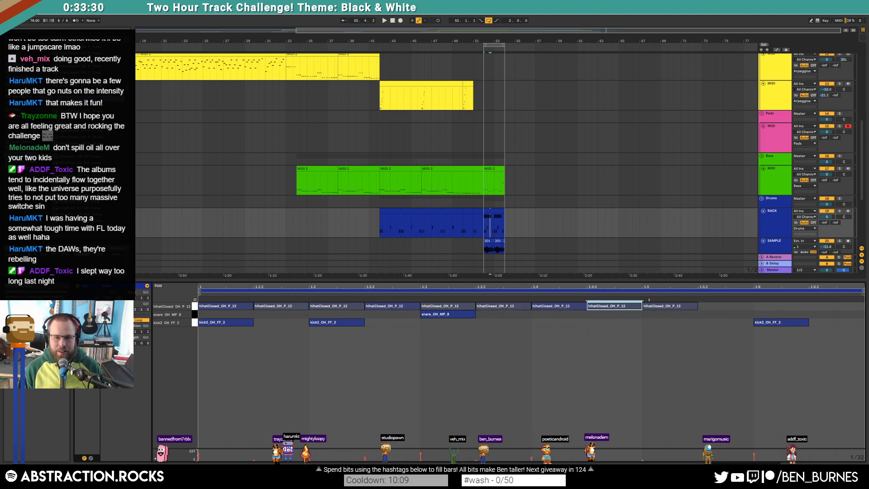
pyautogui.click(667, 308)
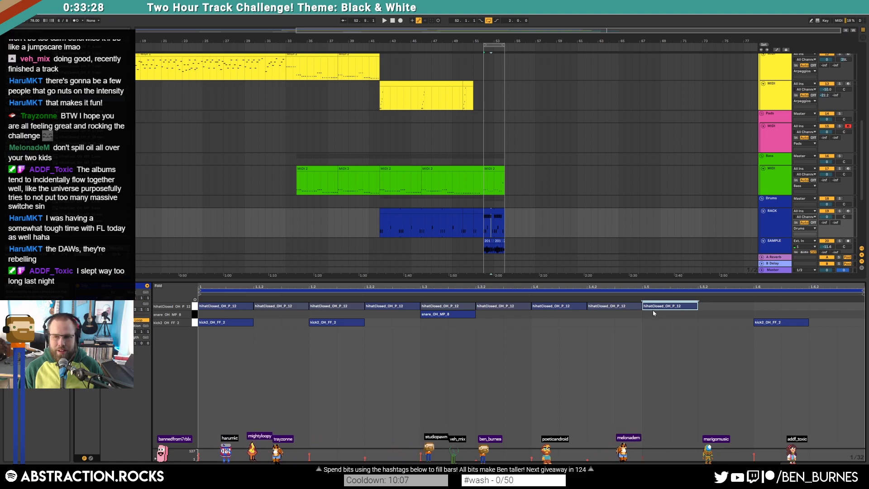
pyautogui.moveTo(562, 314); pyautogui.dragTo(680, 306)
pyautogui.hotkey('ctrl', 'd')
pyautogui.click(725, 335)
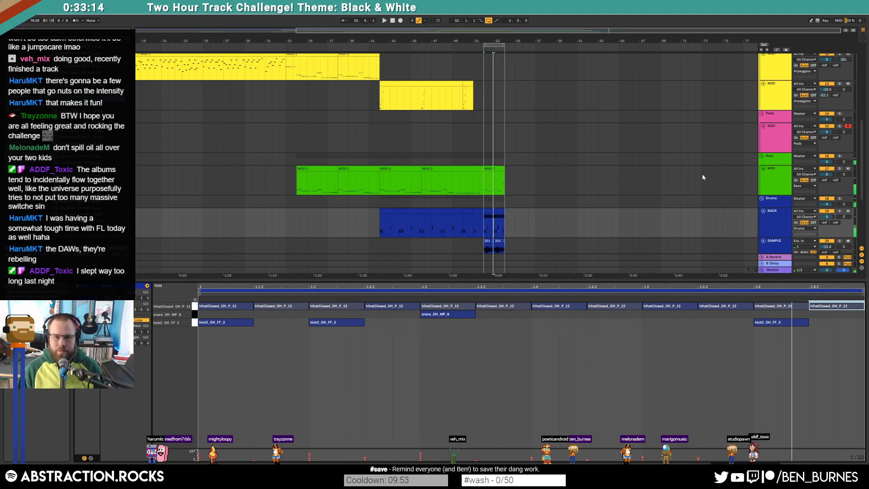
# Add a second MIDI track beneath the existing one in the Bass group, unfold it, and load the Massive synth on it
pyautogui.click(492, 171)
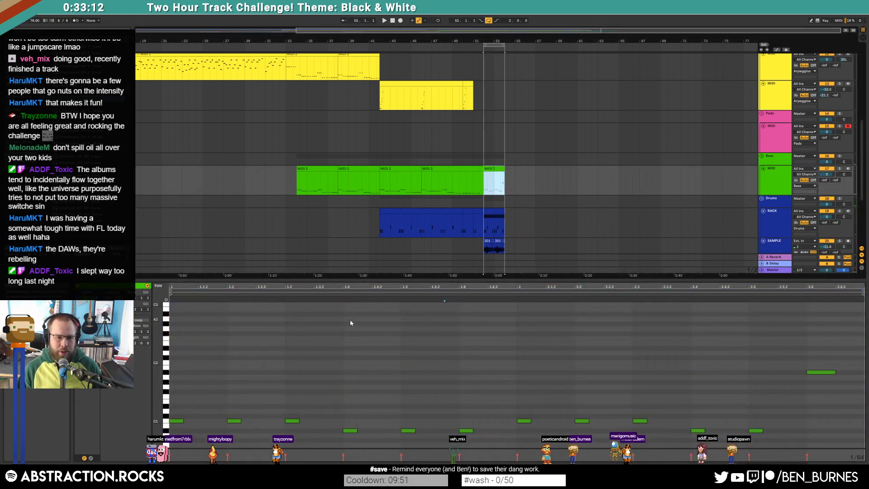
pyautogui.hotkey('shift', 'Tab')
pyautogui.click(300, 439)
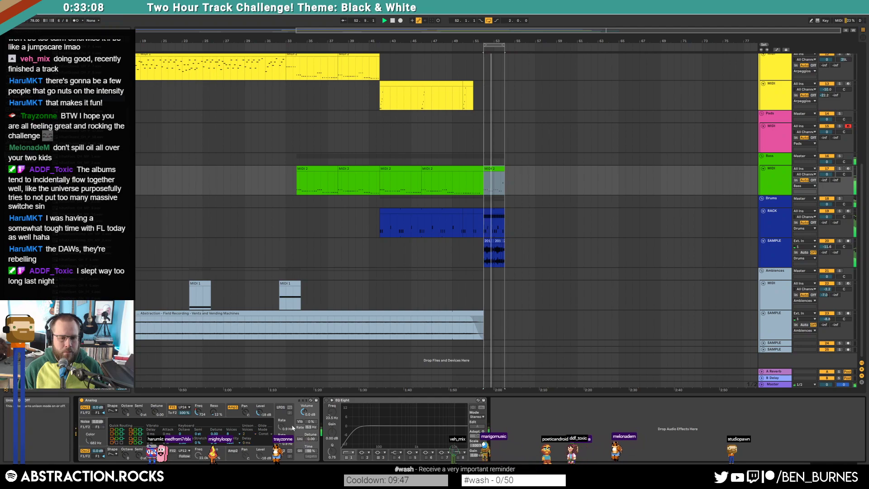
pyautogui.click(763, 186)
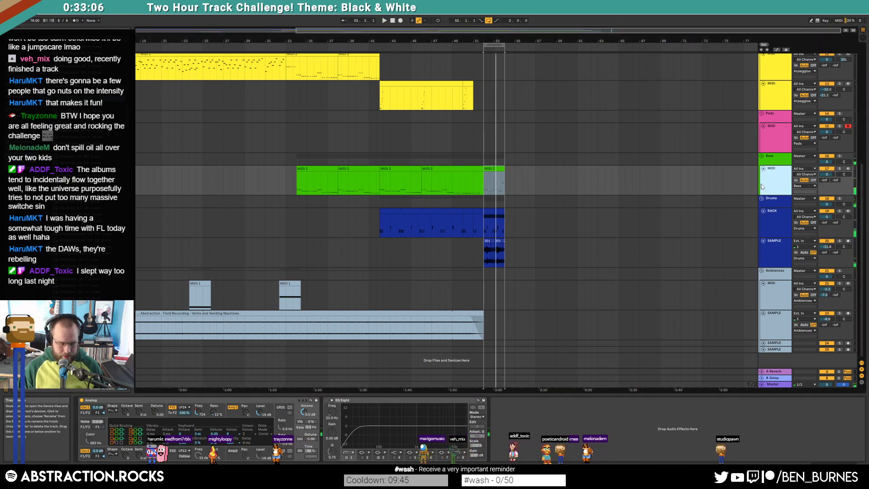
pyautogui.hotkey('ctrl', 'shift', 't')
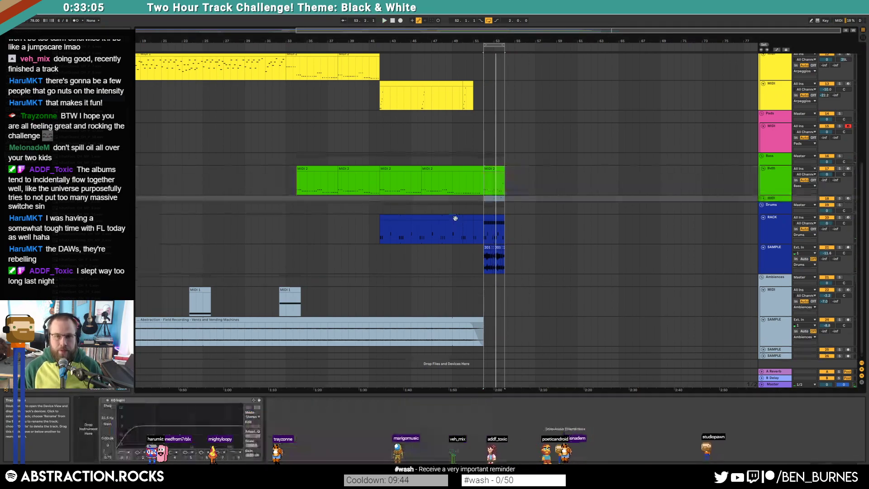
pyautogui.click(763, 197)
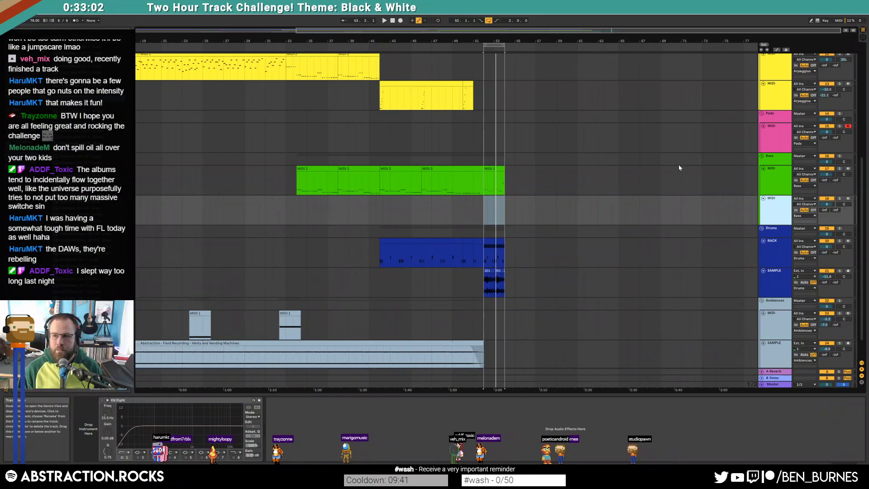
pyautogui.click(20, 100)
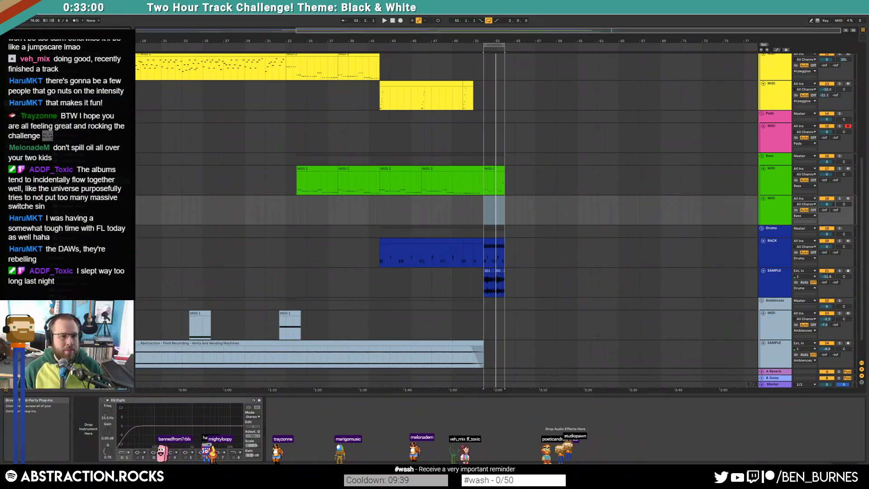
pyautogui.moveTo(493, 212); pyautogui.dragTo(286, 145)
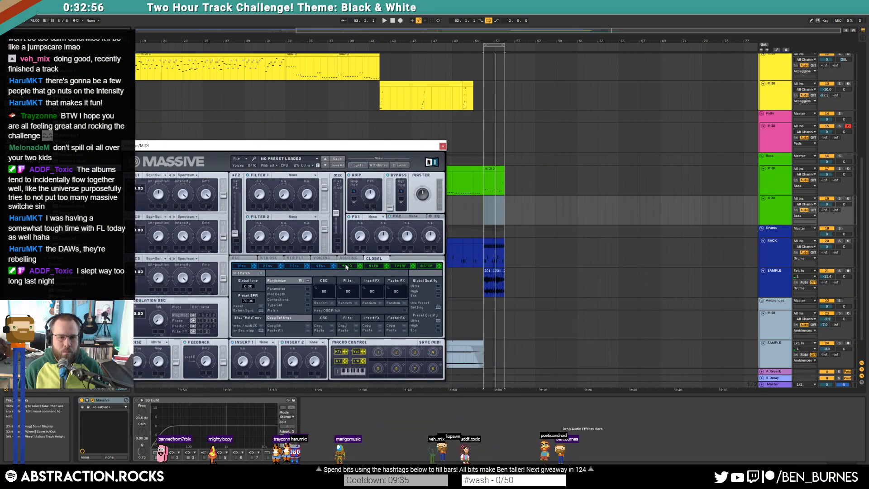
# Raise the sustain level of Massive's fourth envelope and set Filter 1 to Lowpass 4
pyautogui.click(324, 266)
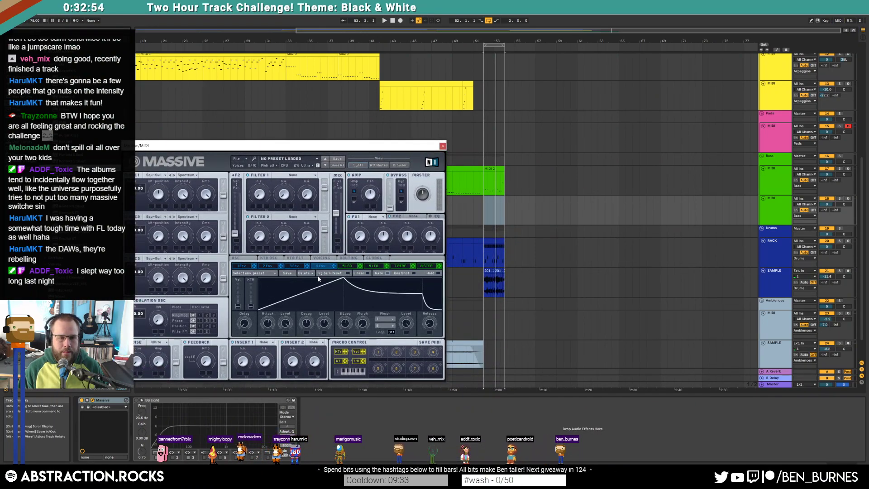
pyautogui.moveTo(407, 296); pyautogui.dragTo(410, 279)
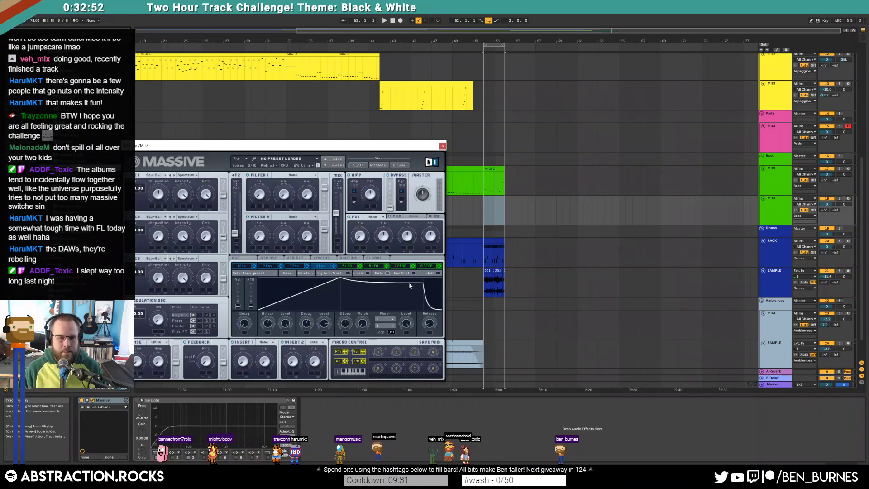
pyautogui.click(284, 176)
pyautogui.click(273, 189)
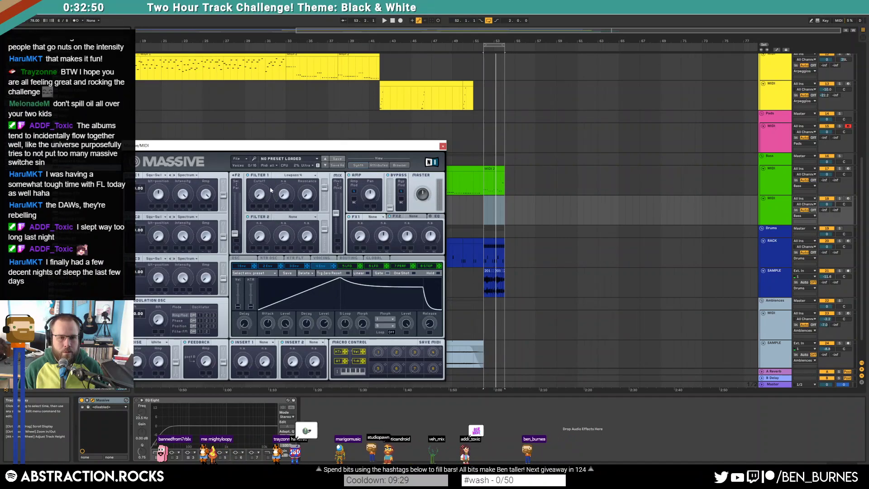
# Switch Massive's first oscillator to a Digi Cook wavetable and close the synth window
pyautogui.click(154, 175)
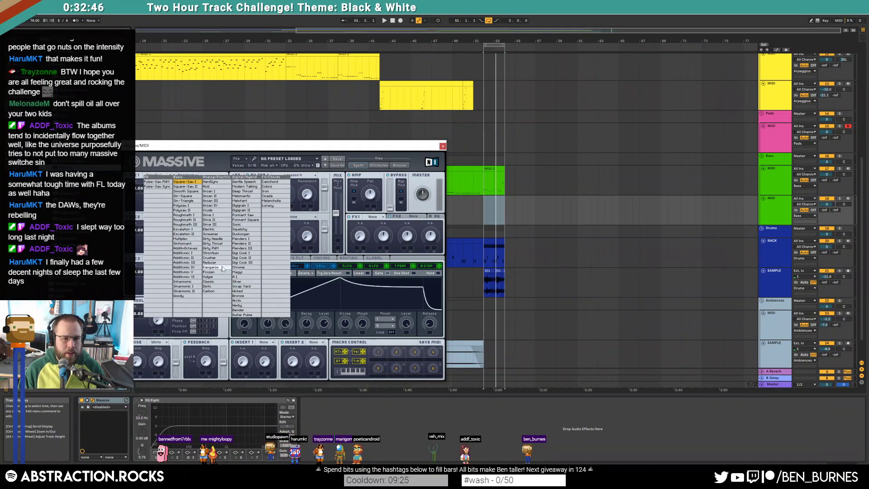
pyautogui.click(255, 255)
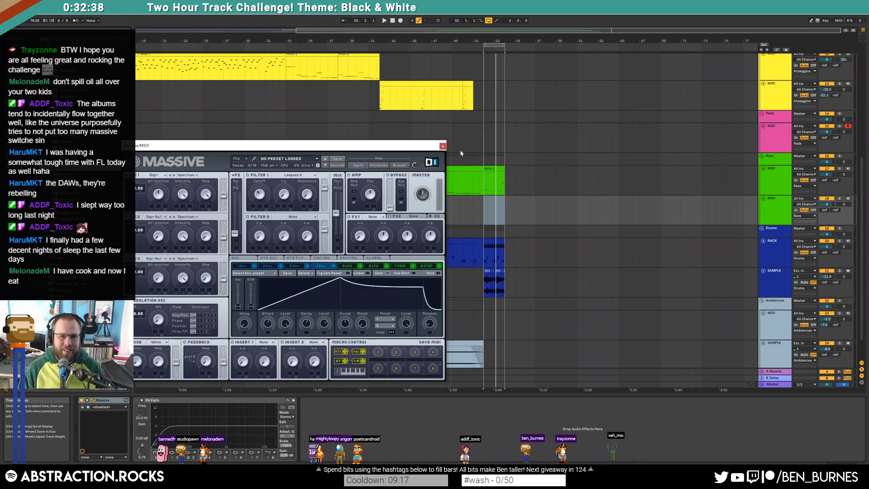
pyautogui.click(442, 146)
# Create an empty MIDI clip spanning bars 52 to 54 on the new bass track and open its notes
pyautogui.scroll(5, 484, 206)
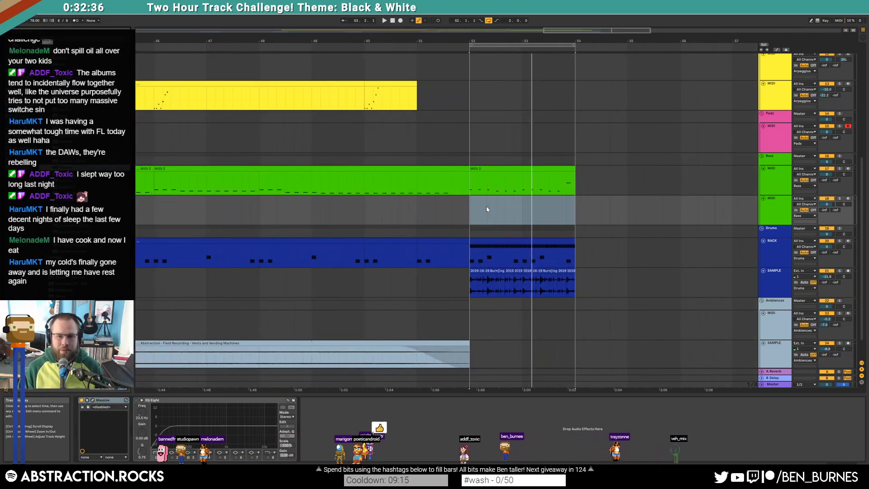
pyautogui.moveTo(473, 209); pyautogui.dragTo(575, 215)
pyautogui.doubleClick(507, 198)
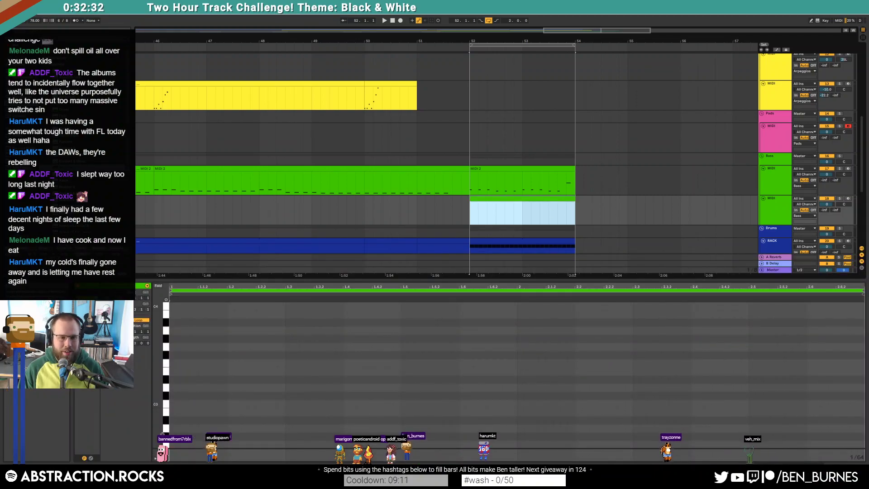
# Enter a half-bar C note followed by an equally long A# below it, extend the C to overlap slightly, and audition them
pyautogui.scroll(-5, 176, 407)
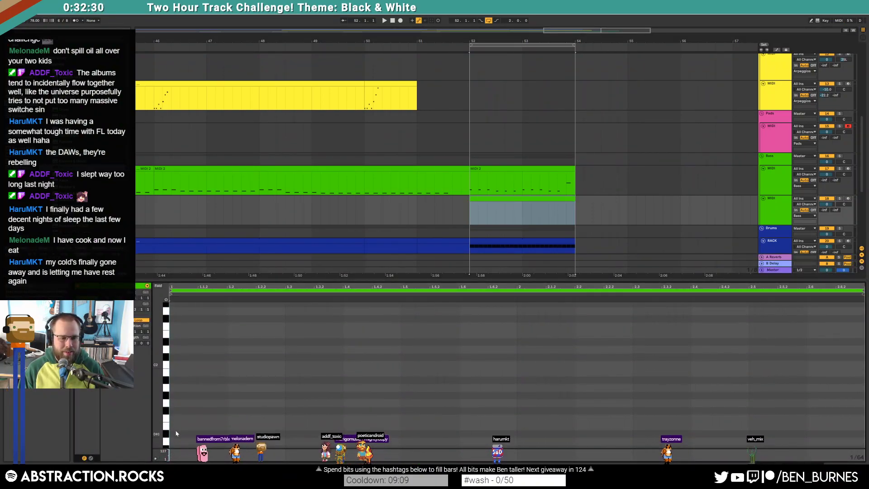
pyautogui.scroll(-3, 179, 414)
pyautogui.click(172, 396)
pyautogui.moveTo(172, 396)
pyautogui.mouseDown()
pyautogui.moveTo(438, 389)
pyautogui.moveTo(339, 388)
pyautogui.moveTo(342, 368)
pyautogui.mouseUp()
pyautogui.hotkey('ctrl', 'd')
pyautogui.press('Down')
pyautogui.press('Down')
pyautogui.moveTo(343, 395); pyautogui.dragTo(355, 397)
pyautogui.press('space')
pyautogui.press('space')
# Raise Massive's F2 filter routing slider to its maximum and audition the bass in the loop
pyautogui.hotkey('shift', 'Tab')
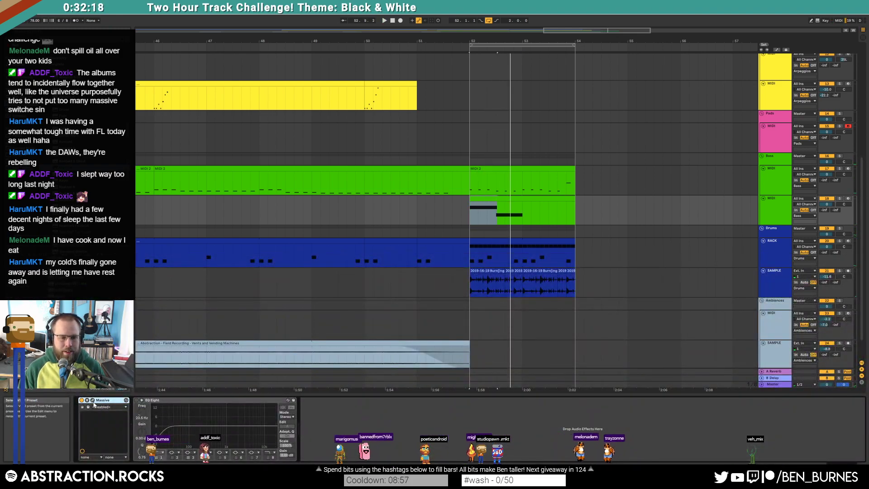
pyautogui.click(92, 401)
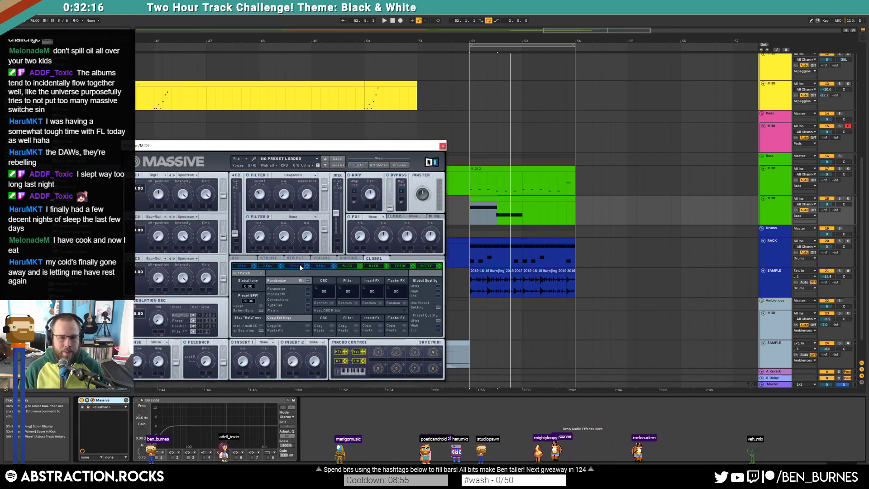
pyautogui.click(347, 258)
pyautogui.click(322, 258)
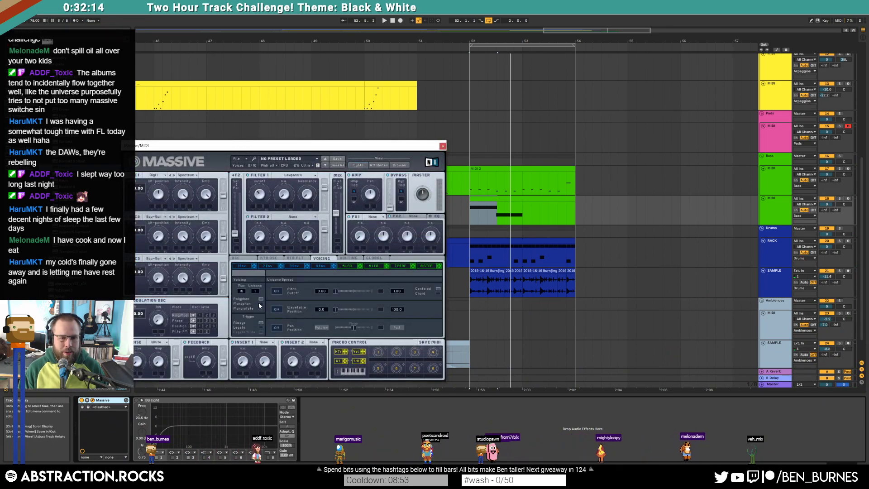
pyautogui.click(235, 258)
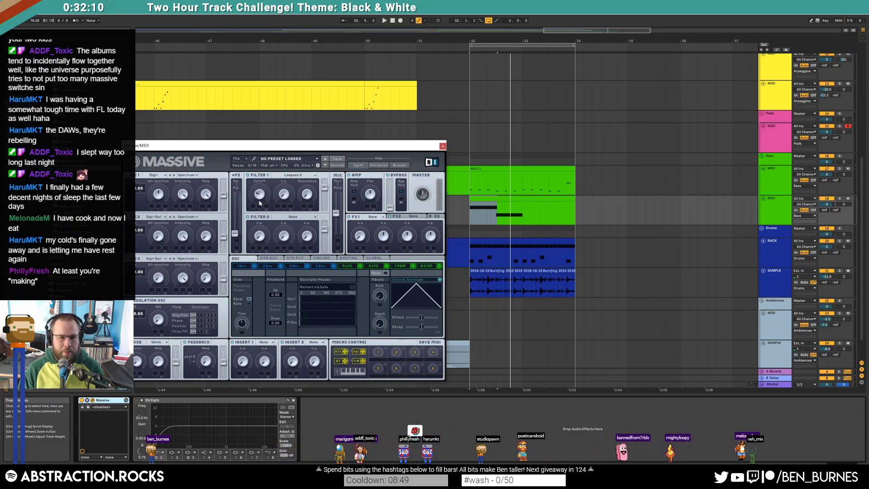
pyautogui.moveTo(234, 234); pyautogui.dragTo(229, 130)
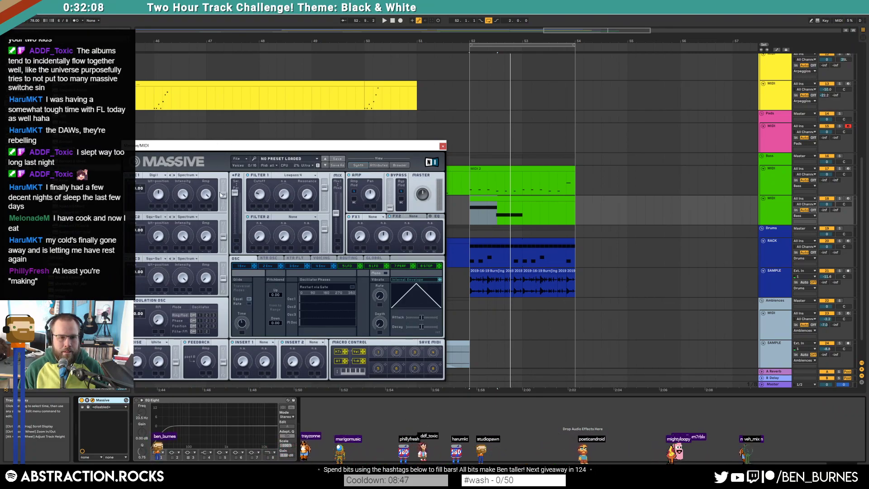
pyautogui.press('space')
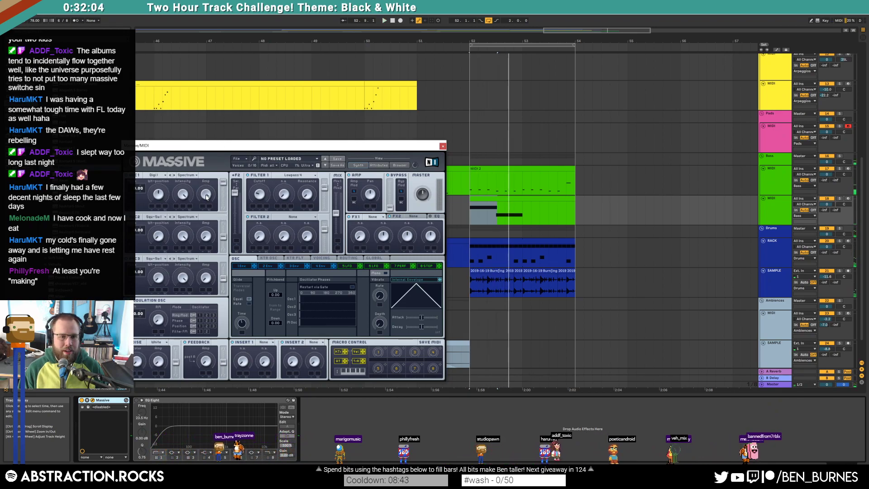
pyautogui.press('space')
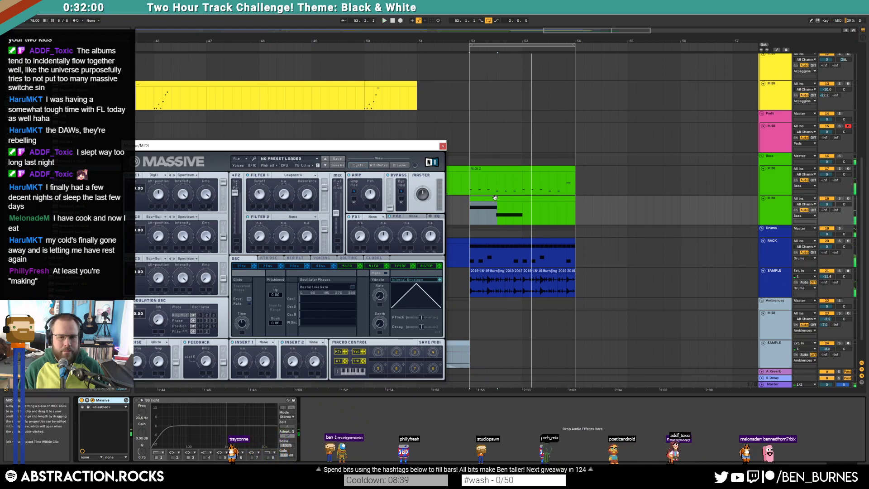
pyautogui.press('space')
# Duplicate the two bass notes into the clip's second bar, transpose the copies to D# and D, and play the loop
pyautogui.doubleClick(501, 199)
pyautogui.hotkey('ctrl', 'd')
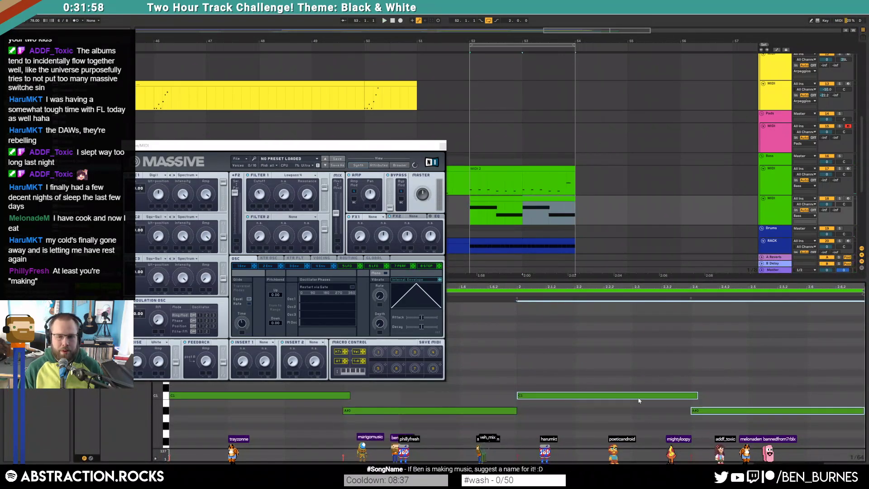
pyautogui.press('Up')
pyautogui.press('Up')
pyautogui.press('Up')
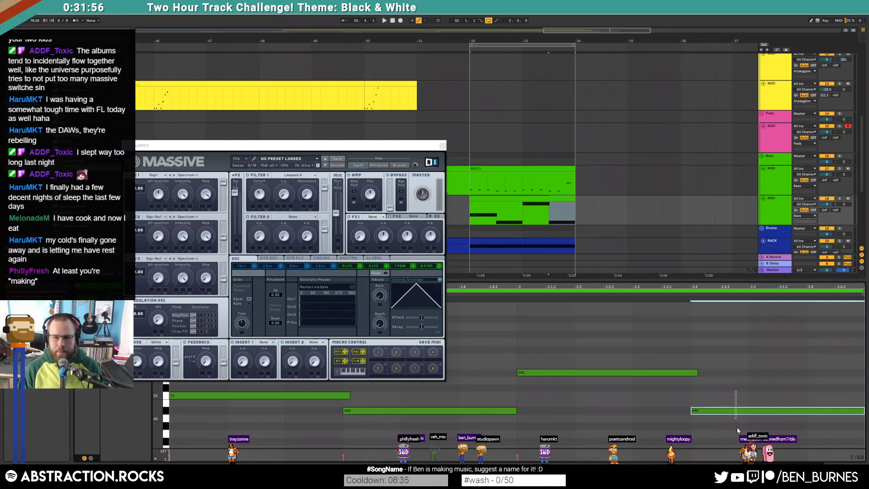
pyautogui.press('Up')
pyautogui.press('space')
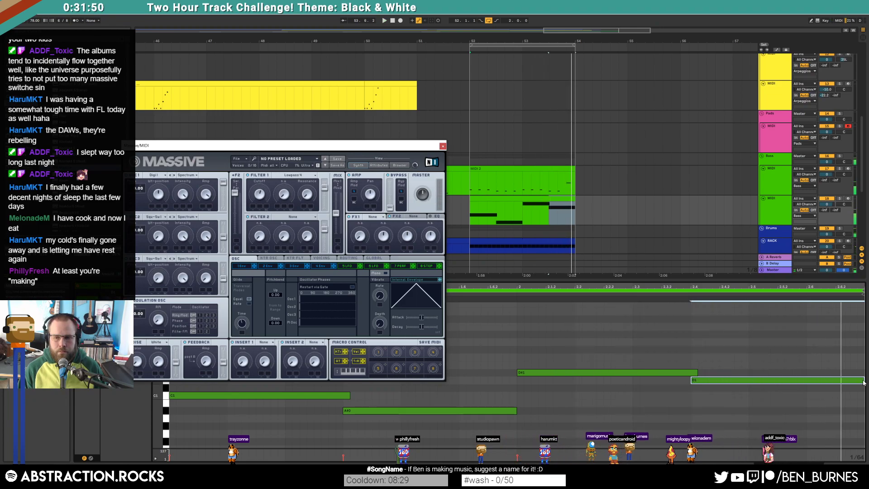
# Shorten the final D, add a short A# note at the clip's end, and trim the end of the first A# slightly
pyautogui.moveTo(862, 381); pyautogui.dragTo(791, 381)
pyautogui.click(808, 413)
pyautogui.moveTo(808, 414); pyautogui.dragTo(863, 414)
pyautogui.press('space')
pyautogui.moveTo(516, 410); pyautogui.dragTo(509, 411)
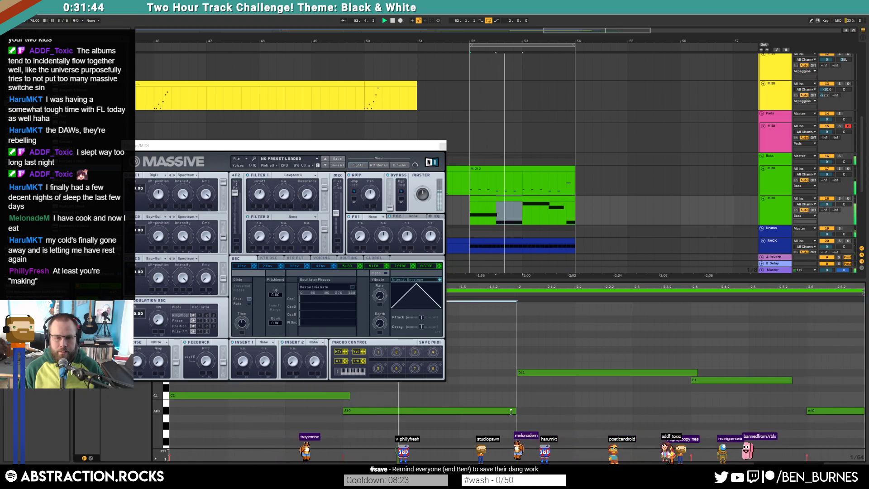
pyautogui.press('space')
# Shorten the attack of Massive's fourth envelope and play the loop
pyautogui.click(320, 265)
pyautogui.moveTo(340, 278); pyautogui.dragTo(292, 278)
pyautogui.press('space')
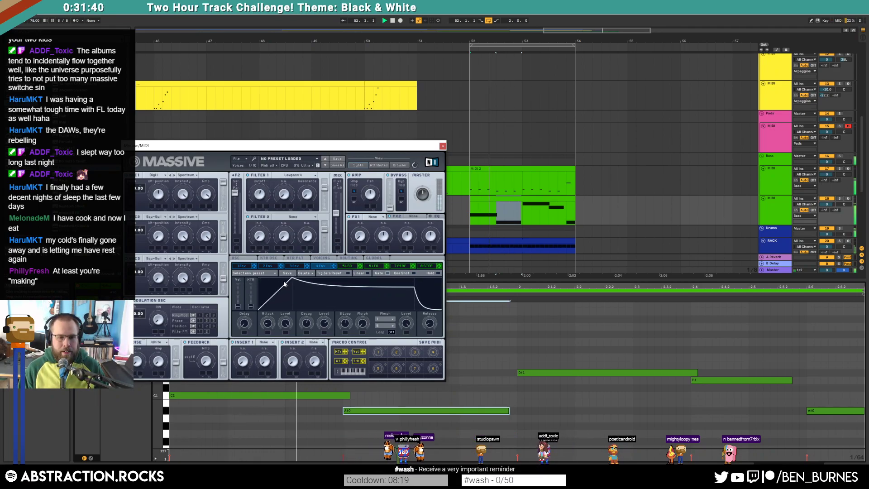
# Play the loop, trim the D# note's start to the second bar's second beat, and extend the first A# to that bar's start
pyautogui.press('space')
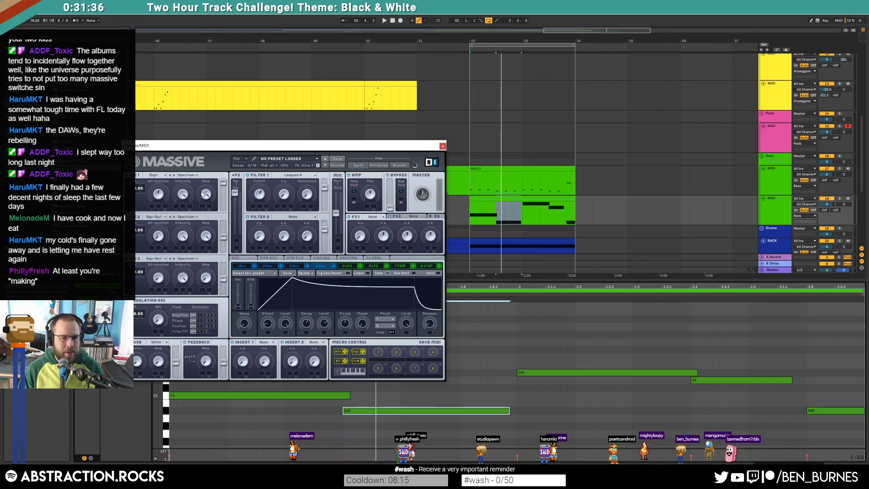
pyautogui.click(156, 175)
pyautogui.click(255, 260)
pyautogui.press('space')
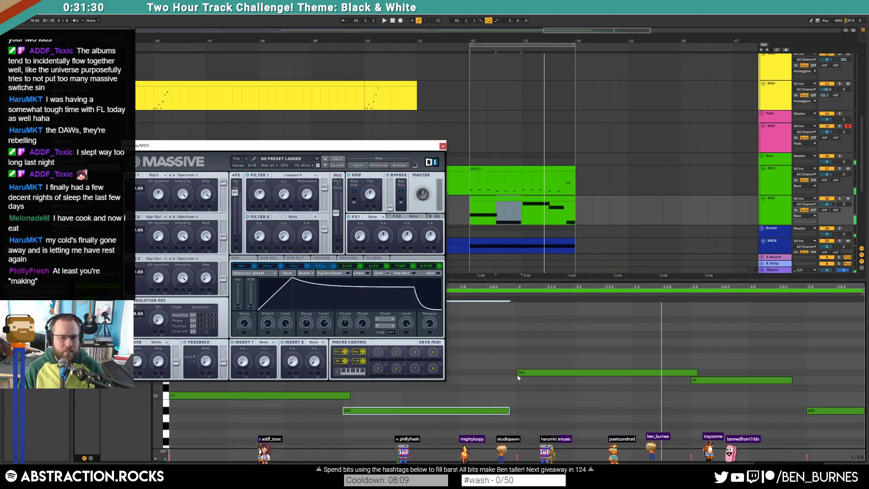
pyautogui.moveTo(518, 374); pyautogui.dragTo(573, 374)
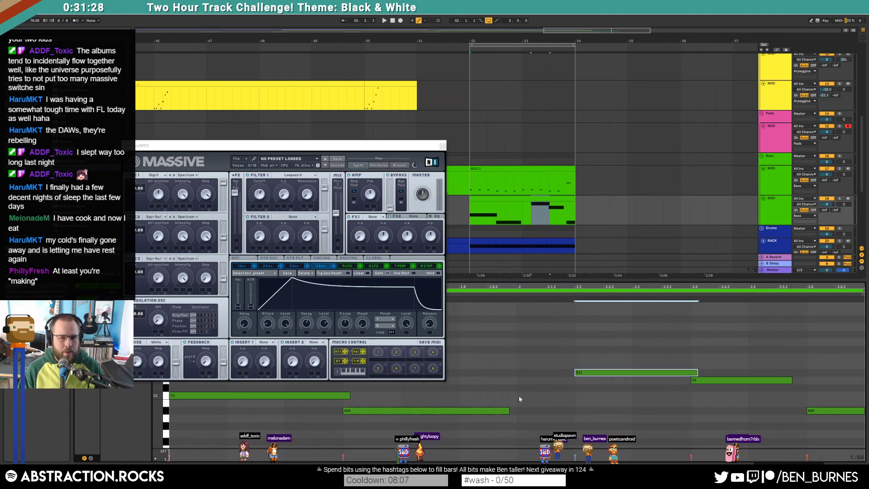
pyautogui.moveTo(509, 411); pyautogui.dragTo(517, 411)
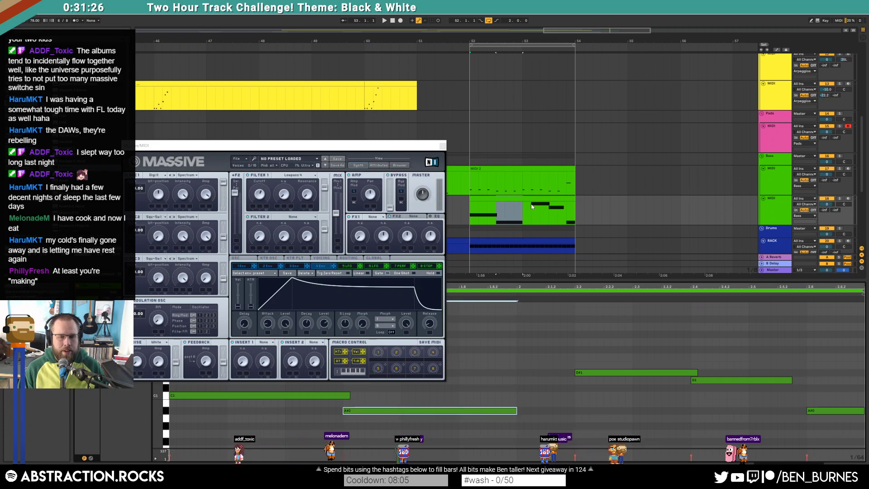
# Close the clip editor and Massive's window, show the whole arrangement, and play the transition into the new section at bar 52
pyautogui.hotkey('shift', 'Tab')
pyautogui.click(442, 146)
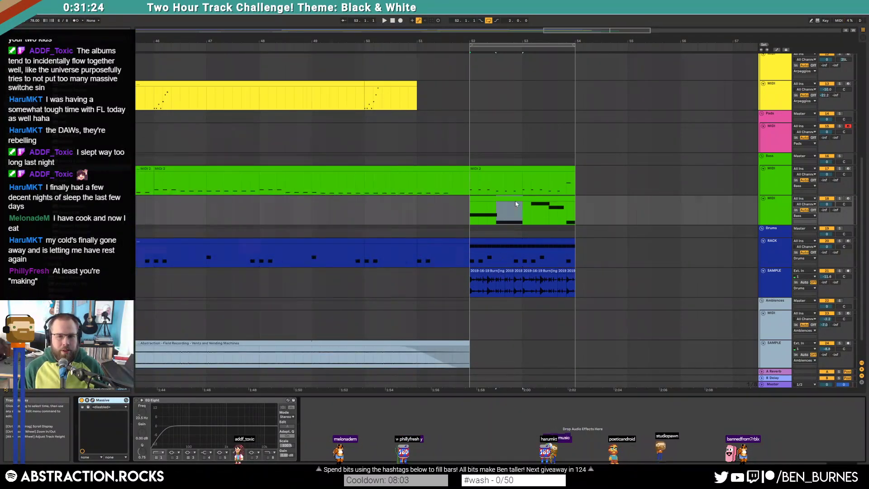
pyautogui.press('w')
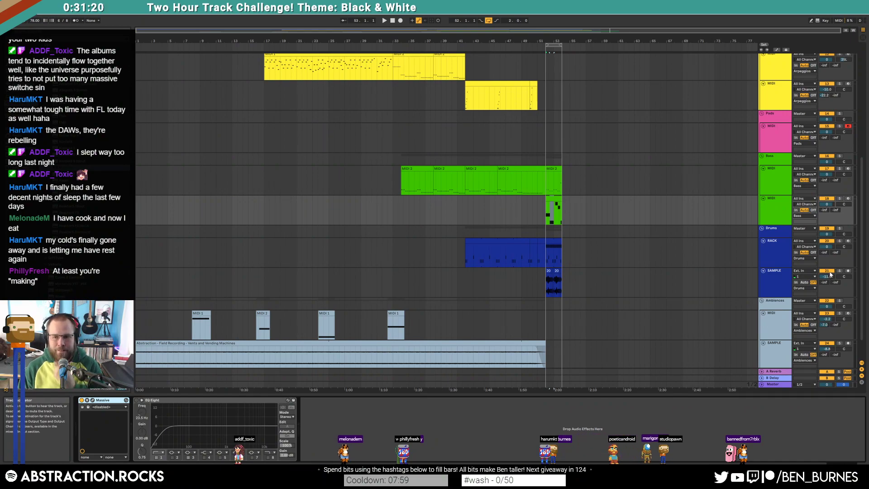
pyautogui.click(528, 246)
pyautogui.press('space')
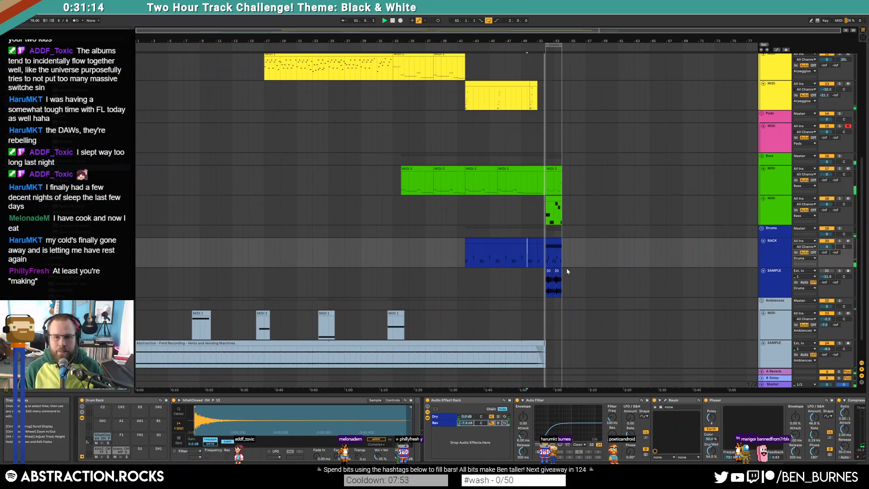
pyautogui.click(551, 201)
pyautogui.click(555, 171)
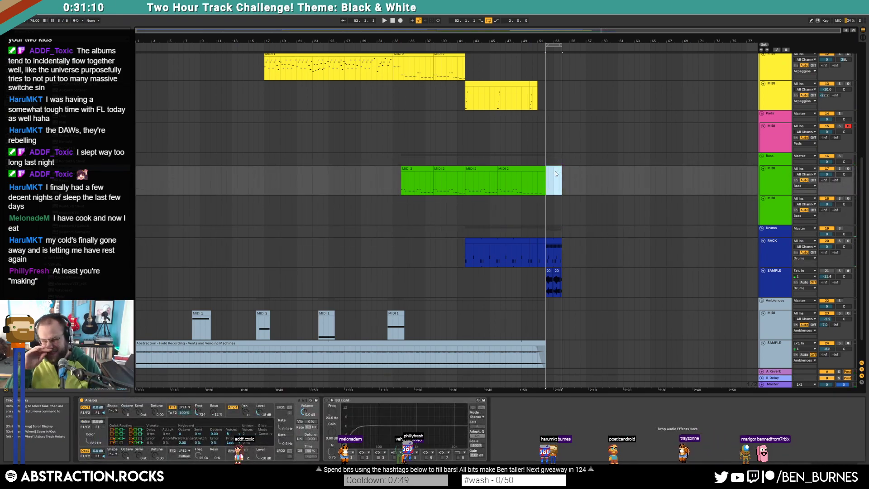
pyautogui.hotkey('ctrl', 'z')
pyautogui.hotkey('ctrl', 'z')
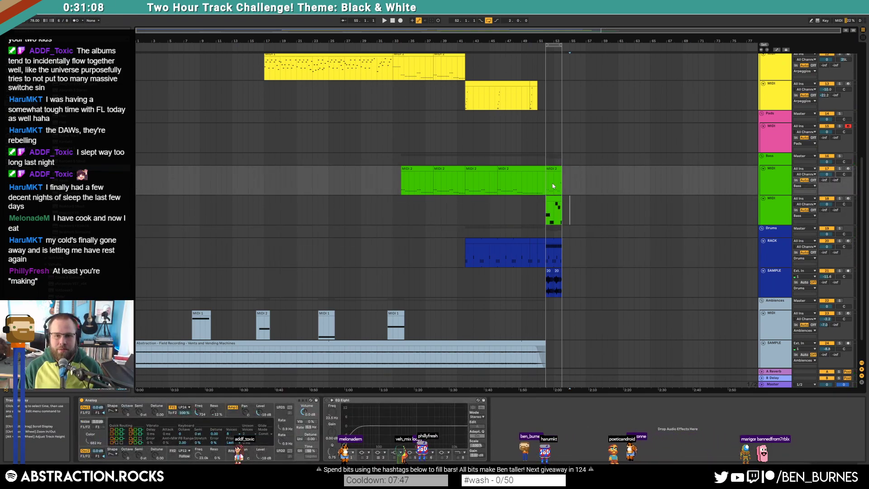
# Deactivate both bass clips and the drum sample clips at bars 52 to 54
pyautogui.click(548, 171)
pyautogui.click(555, 201)
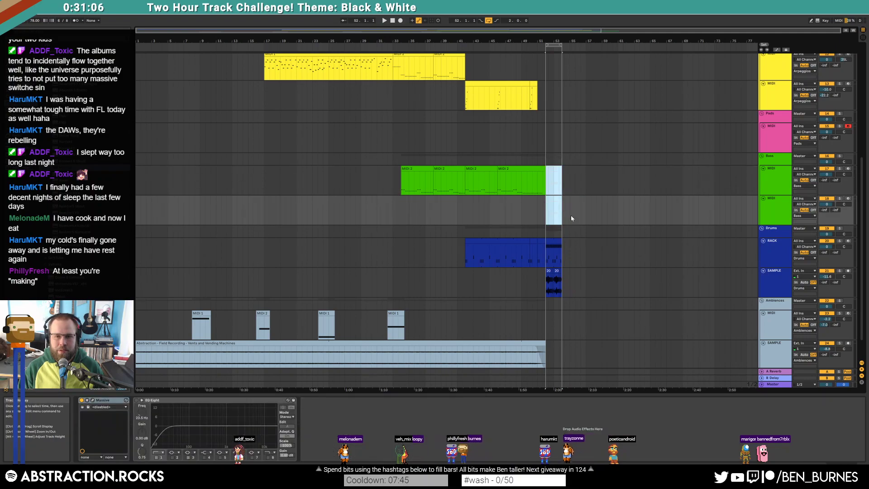
pyautogui.click(556, 272)
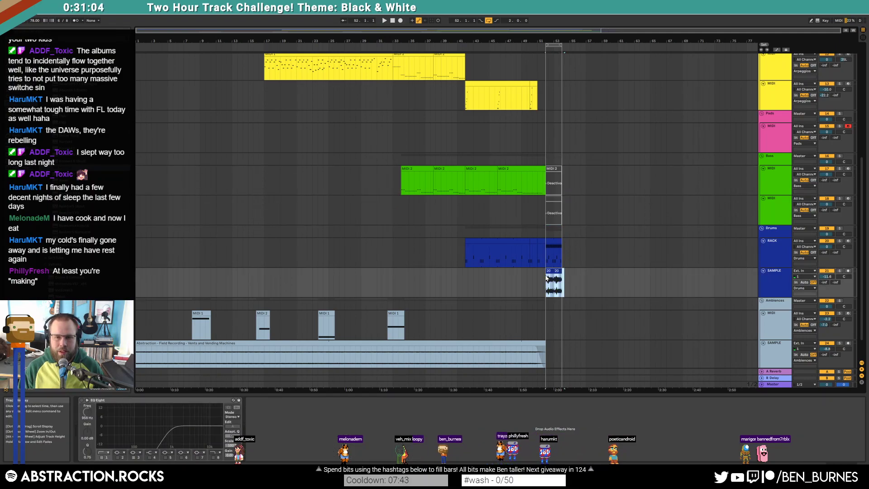
pyautogui.press('Delete')
# Remove the closed hi-hat notes from the drum rack part at bars 52 to 54 and play it
pyautogui.click(552, 243)
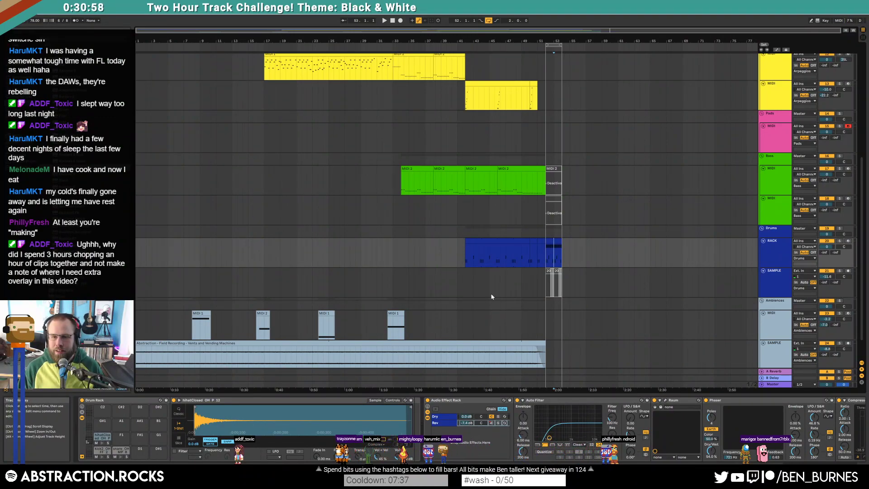
pyautogui.doubleClick(556, 244)
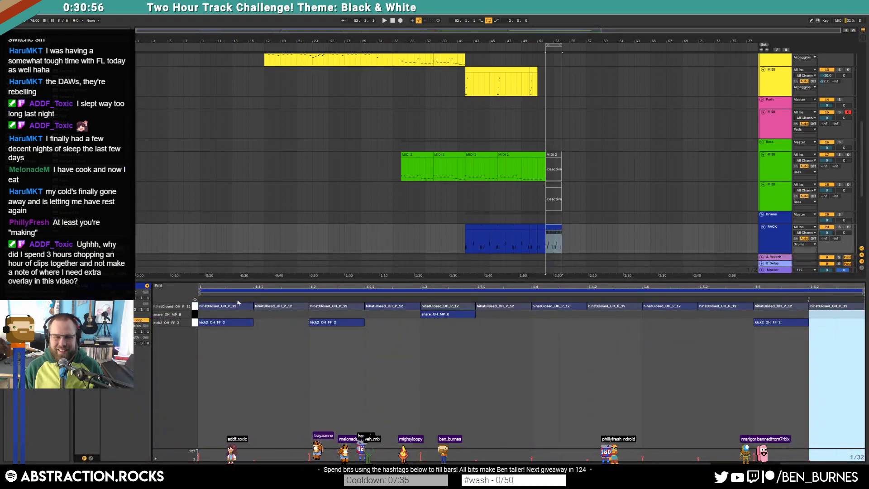
pyautogui.click(195, 308)
pyautogui.hotkey('shift', 'Tab')
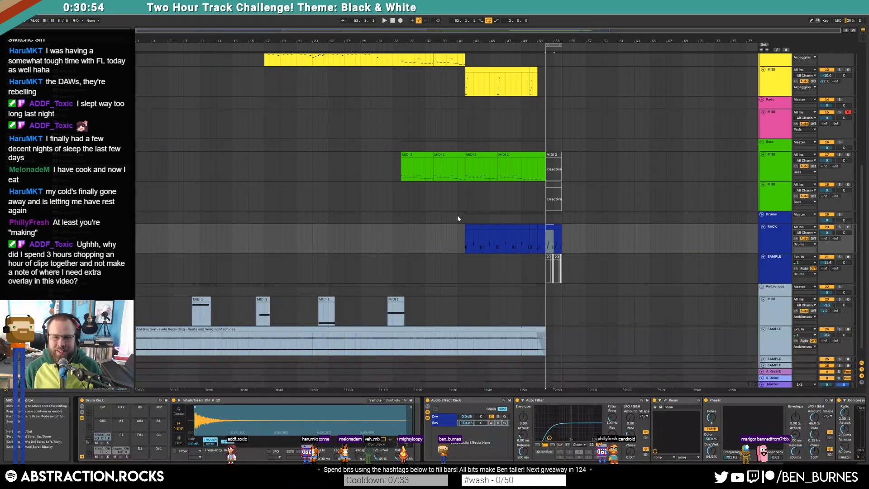
pyautogui.moveTo(554, 243); pyautogui.dragTo(548, 243)
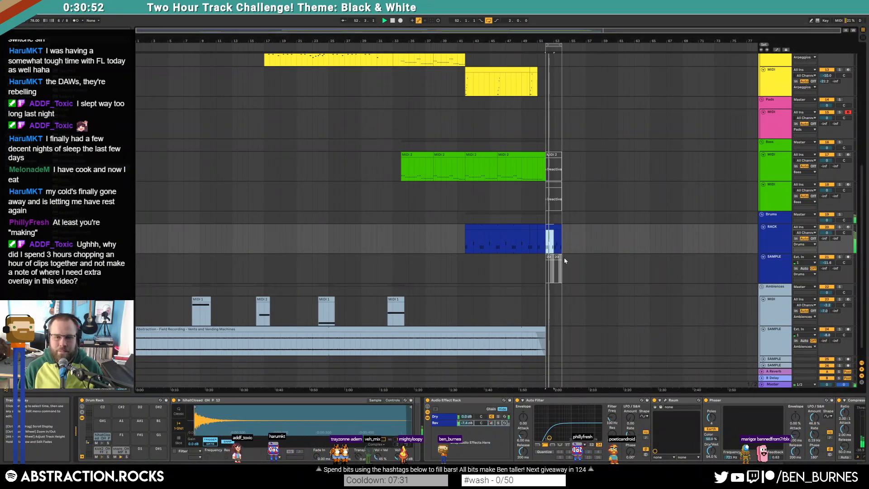
# Copy the first lead track's clip from bar 17 and paste it on the same track at bar 52
pyautogui.scroll(4, 564, 257)
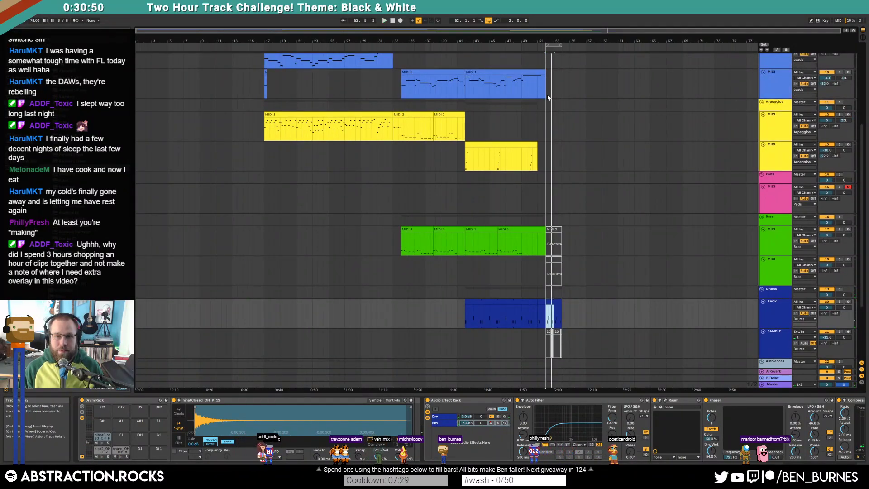
pyautogui.scroll(7, 547, 97)
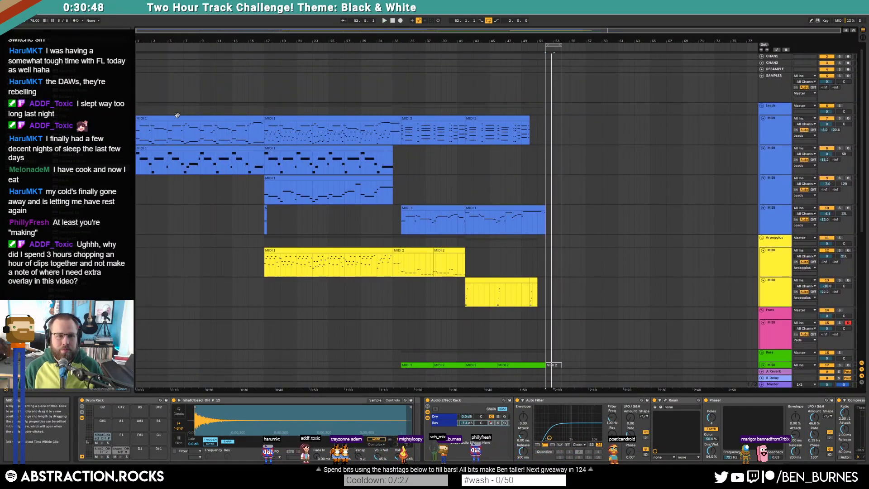
pyautogui.click(177, 119)
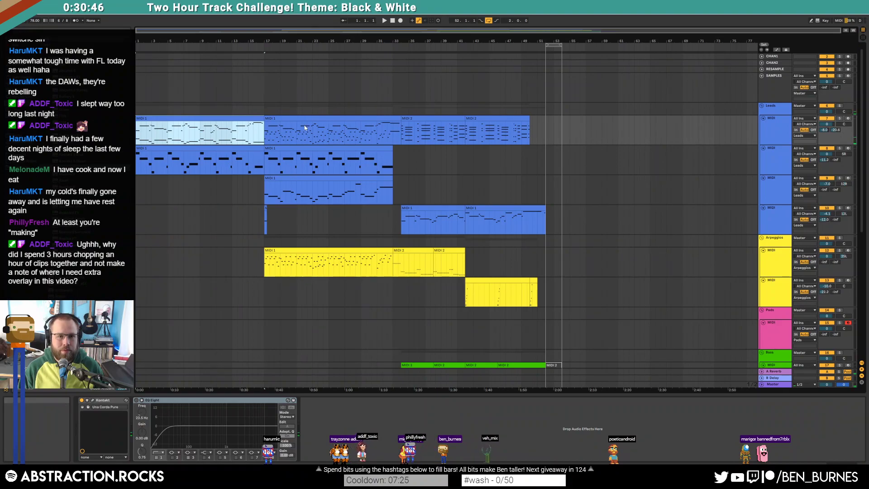
pyautogui.click(307, 117)
pyautogui.click(548, 135)
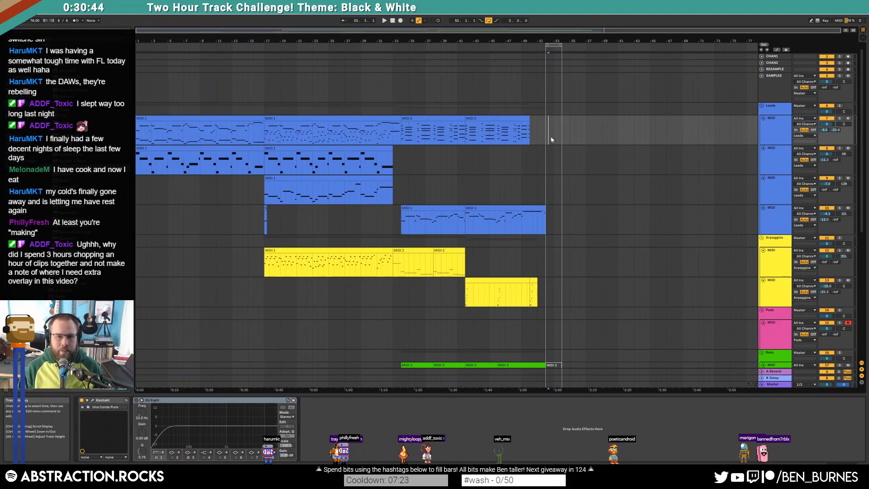
pyautogui.scroll(3, 543, 135)
pyautogui.hotkey('ctrl', 'v')
# Copy the arpeggio clip from bar 17 to the second arpeggio track at bar 52 and extend the loop to bar 68
pyautogui.moveTo(167, 250); pyautogui.dragTo(585, 289)
pyautogui.moveTo(519, 32); pyautogui.dragTo(580, 30)
pyautogui.moveTo(430, 45); pyautogui.dragTo(638, 45)
# Stop playback and deactivate the drum rack part at bars 52 to 54
pyautogui.scroll(-5, 450, 270)
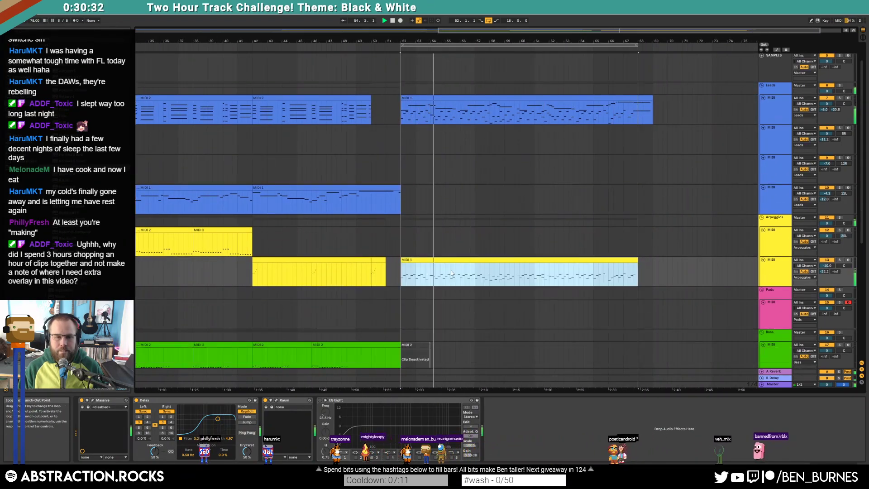
pyautogui.scroll(-1, 426, 299)
pyautogui.press('space')
pyautogui.moveTo(429, 285); pyautogui.dragTo(402, 285)
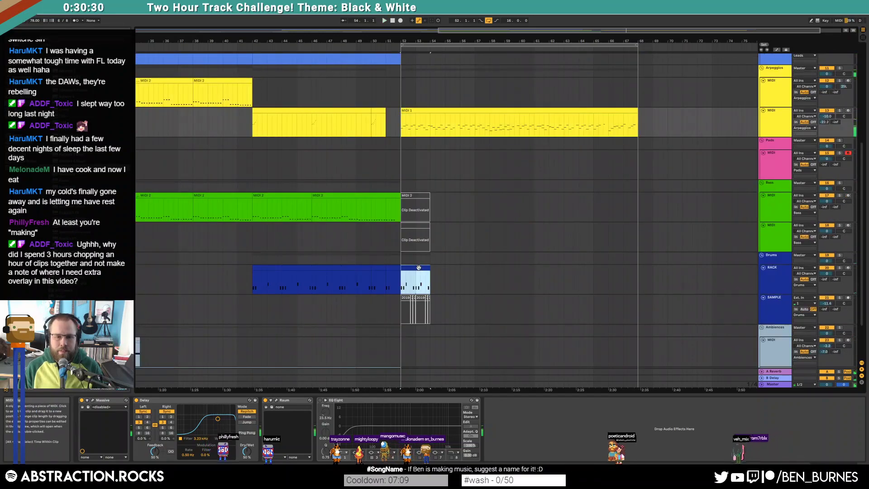
pyautogui.press('0')
# Paste a copy of the opening lead clip over the lead clip at bar 52 and delete the leftover piece past bar 68
pyautogui.scroll(1, 421, 311)
pyautogui.scroll(4, 421, 309)
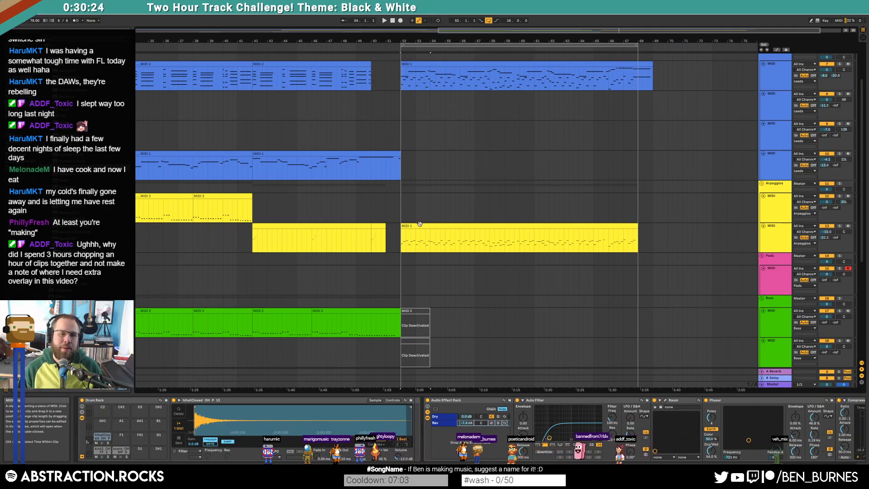
pyautogui.doubleClick(433, 30)
pyautogui.click(174, 64)
pyautogui.hotkey('ctrl', 'c')
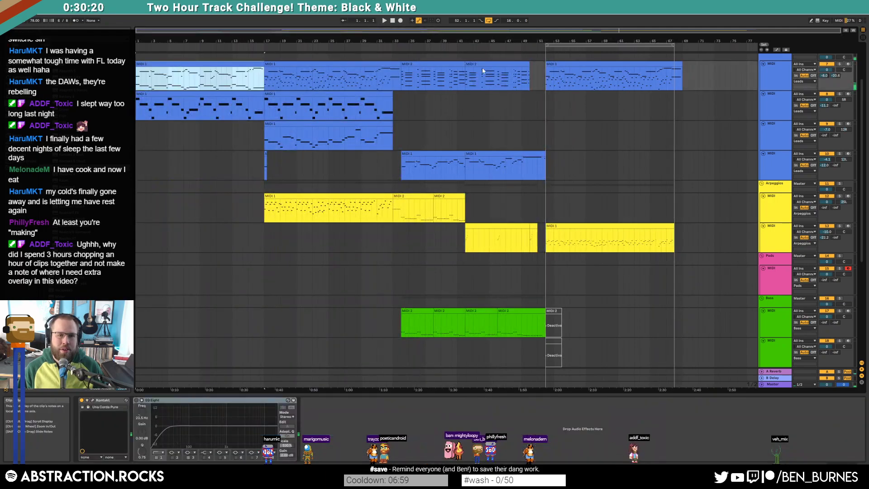
pyautogui.click(552, 64)
pyautogui.hotkey('ctrl', 'v')
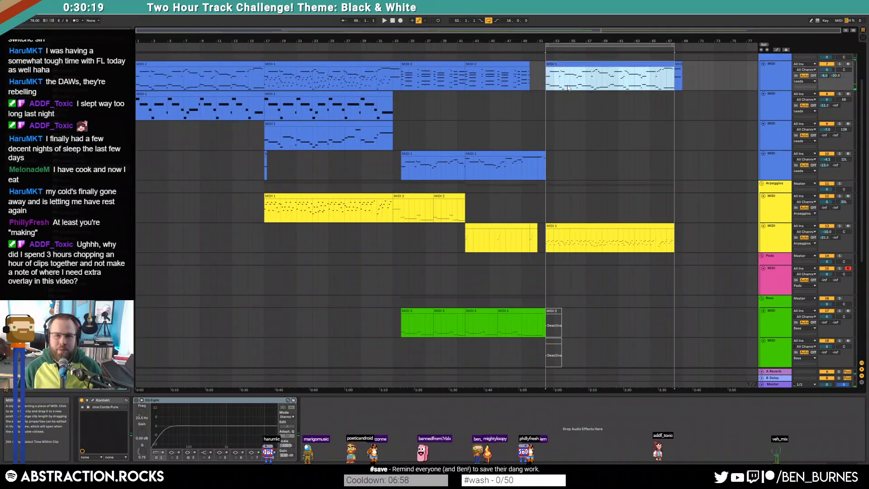
pyautogui.click(679, 75)
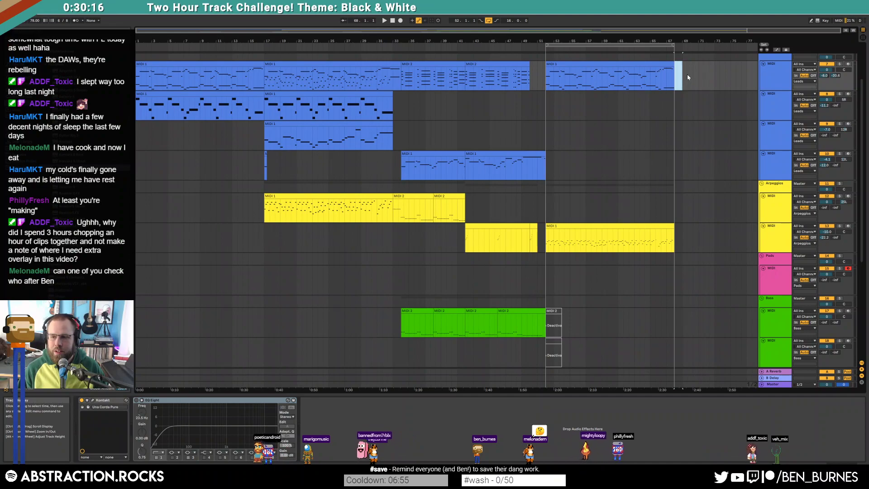
# Play into bar 52 and transpose all notes of the second arpeggio track's new clip up an octave
pyautogui.click(513, 48)
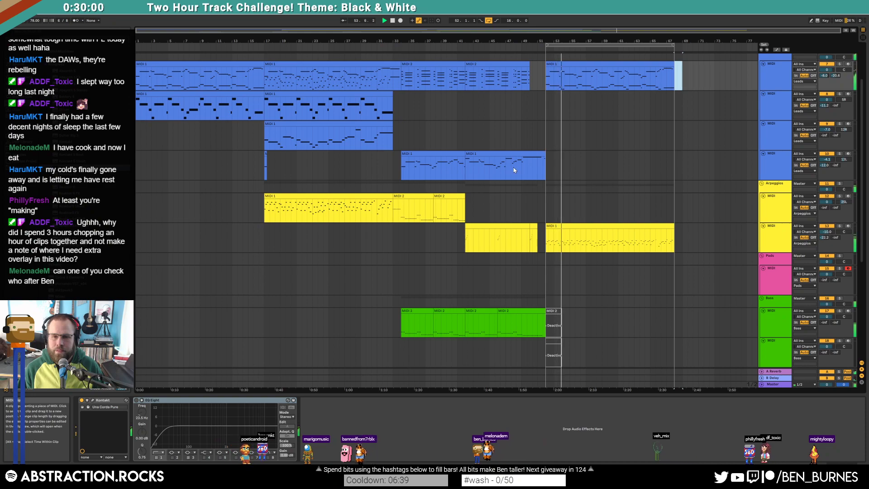
pyautogui.doubleClick(565, 236)
pyautogui.hotkey('ctrl', 'a')
pyautogui.hotkey('shift', 'Up')
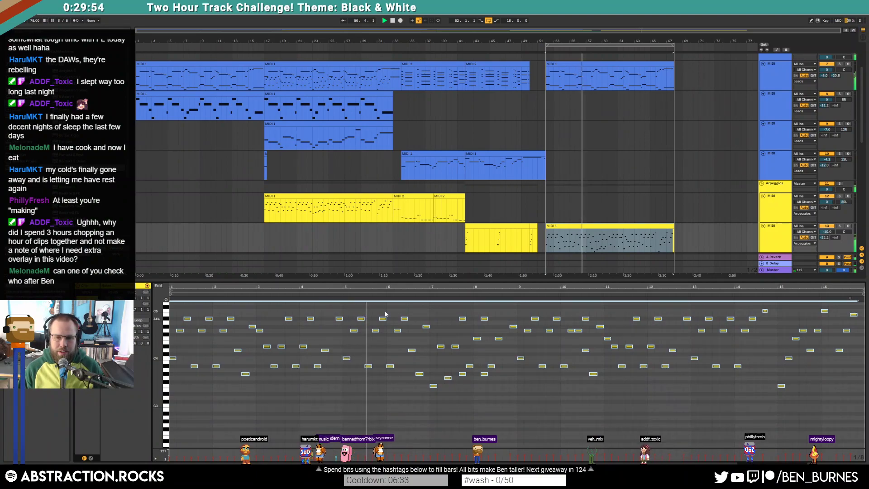
pyautogui.press('space')
# Place the VFX1 Uplifter 041 sample on the second Ambiences sample track before bar 52 and trim its end to bar 52
pyautogui.scroll(-4, 583, 185)
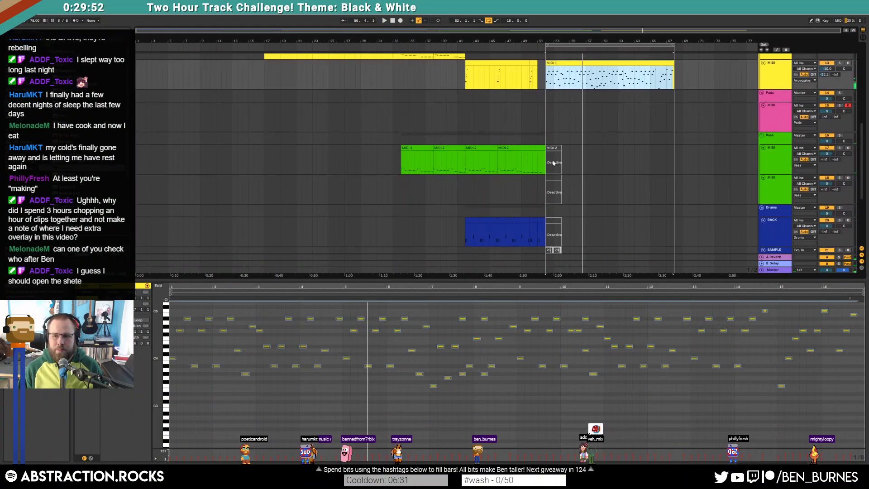
pyautogui.scroll(-6, 564, 174)
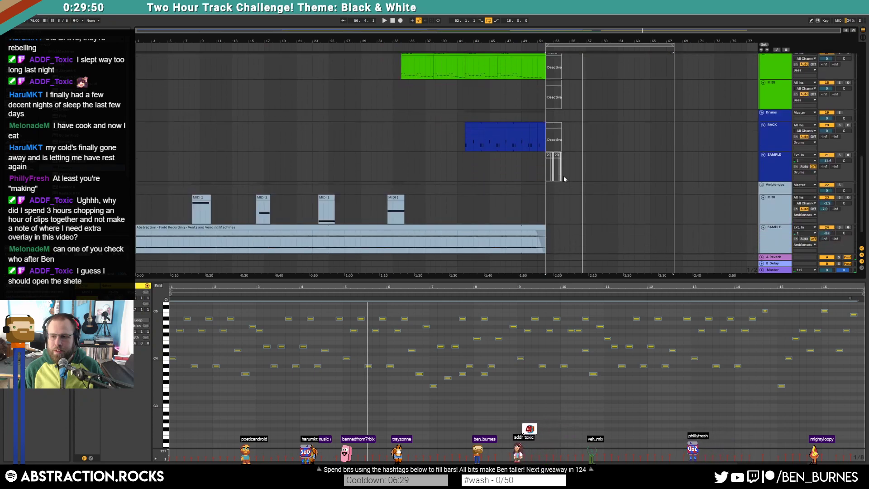
pyautogui.hotkey('shift', 'Tab')
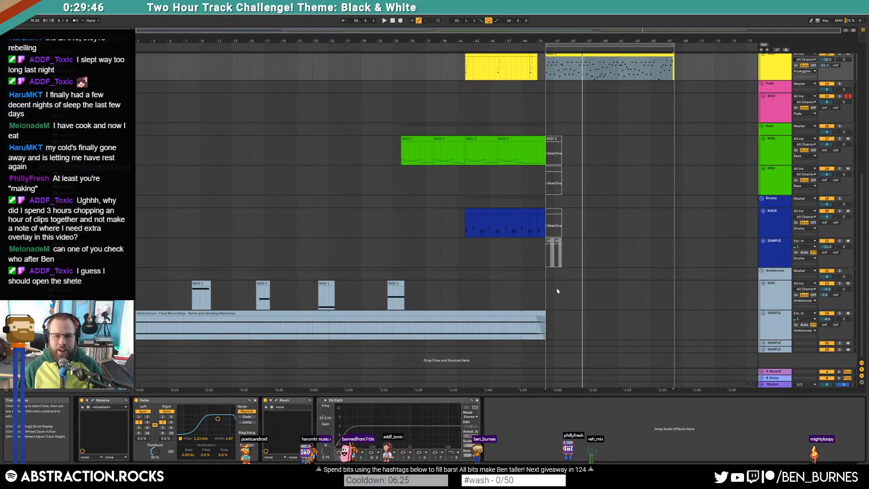
pyautogui.click(764, 343)
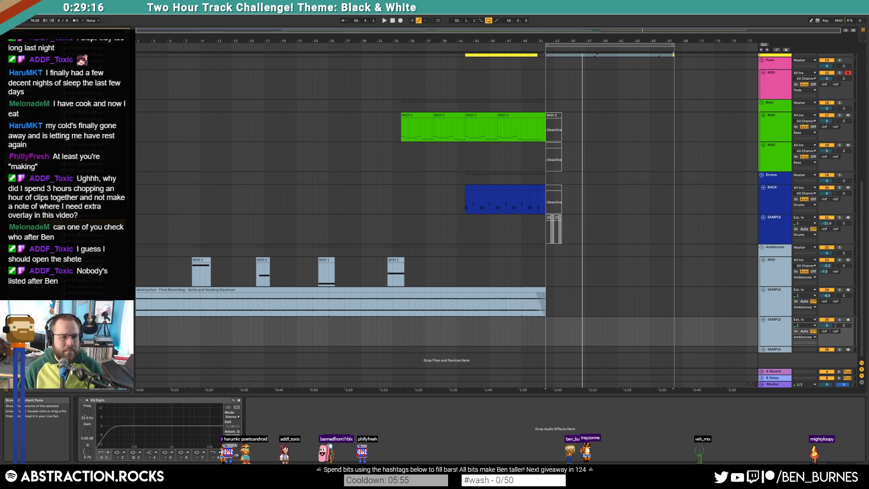
pyautogui.moveTo(264, 256); pyautogui.dragTo(535, 333)
pyautogui.scroll(10, 536, 333)
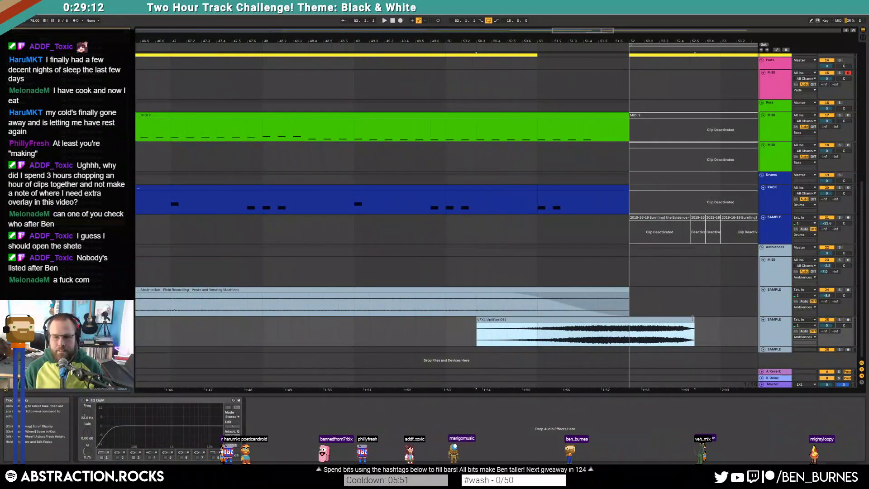
pyautogui.moveTo(691, 318); pyautogui.dragTo(629, 327)
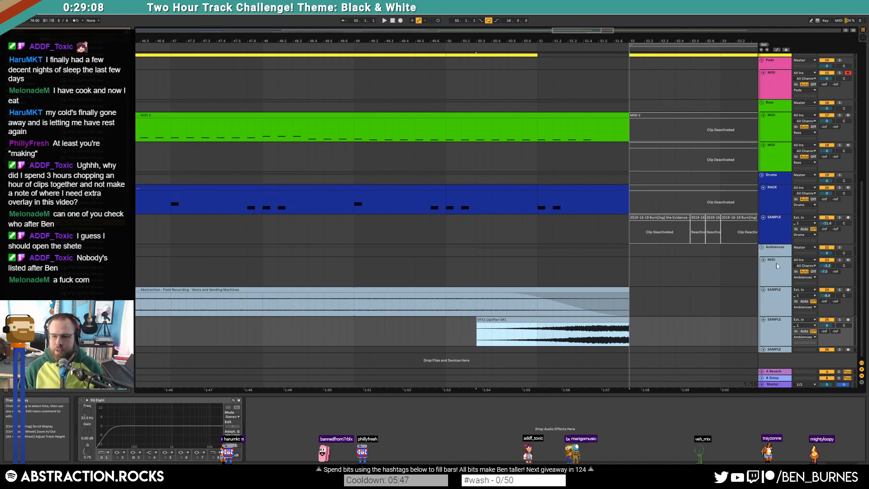
# Move the trimmed uplifter clip one beat earlier, starting it at 50.2
pyautogui.moveTo(862, 259); pyautogui.dragTo(856, 115)
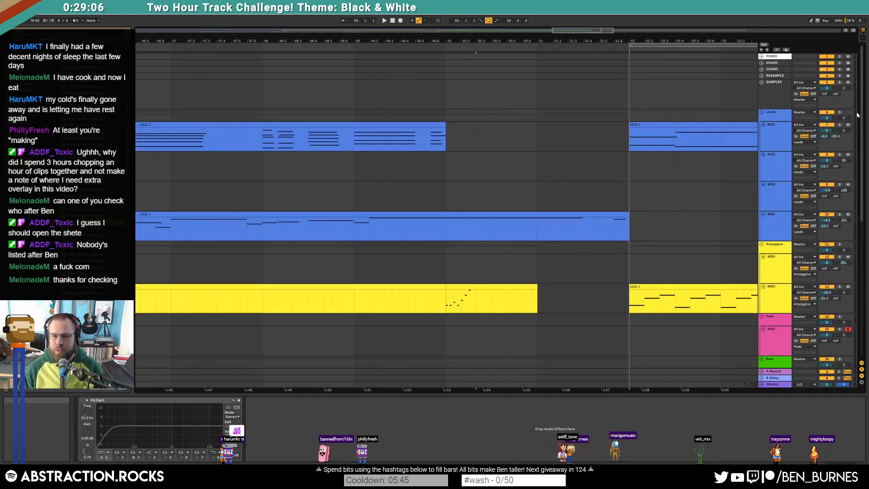
pyautogui.moveTo(860, 170); pyautogui.dragTo(863, 332)
pyautogui.moveTo(606, 320); pyautogui.dragTo(592, 324)
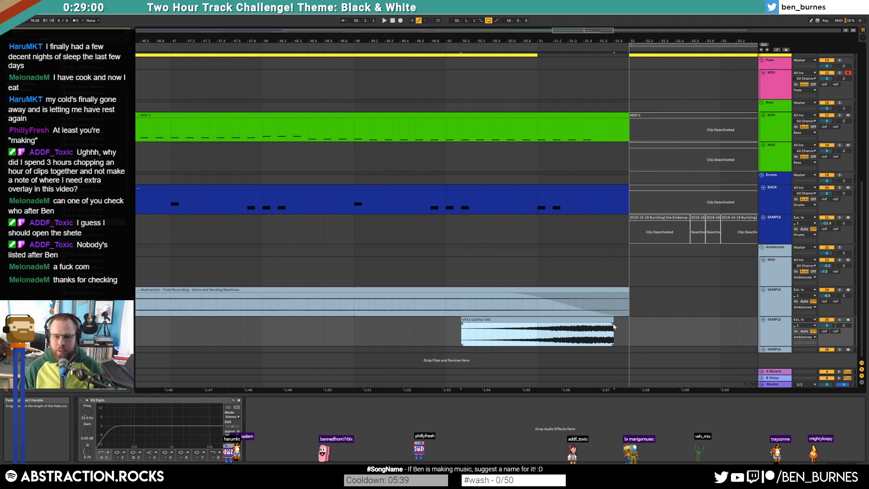
# Set the uplifter track's reverb send to -14.4 dB and raise its delay send to about -21.2 dB
pyautogui.moveTo(824, 331)
pyautogui.mouseDown()
pyautogui.moveTo(824, 323)
pyautogui.moveTo(824, 333)
pyautogui.mouseUp()
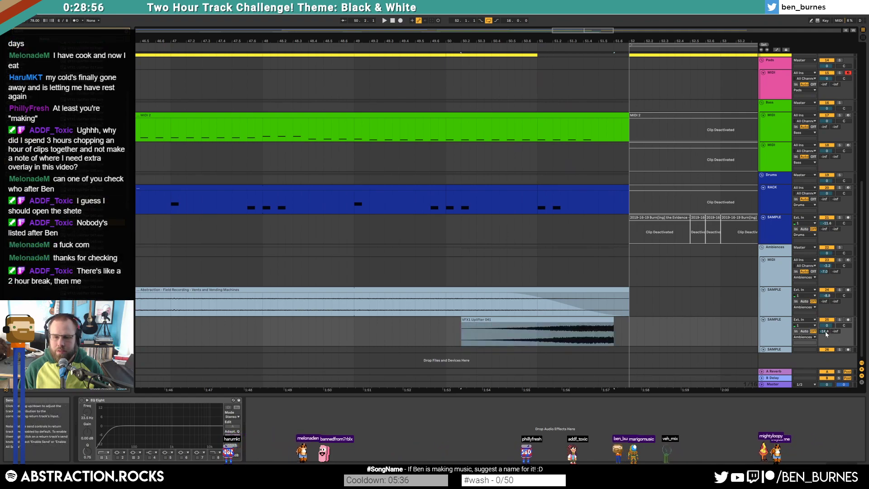
pyautogui.click(604, 319)
pyautogui.moveTo(835, 331); pyautogui.dragTo(835, 325)
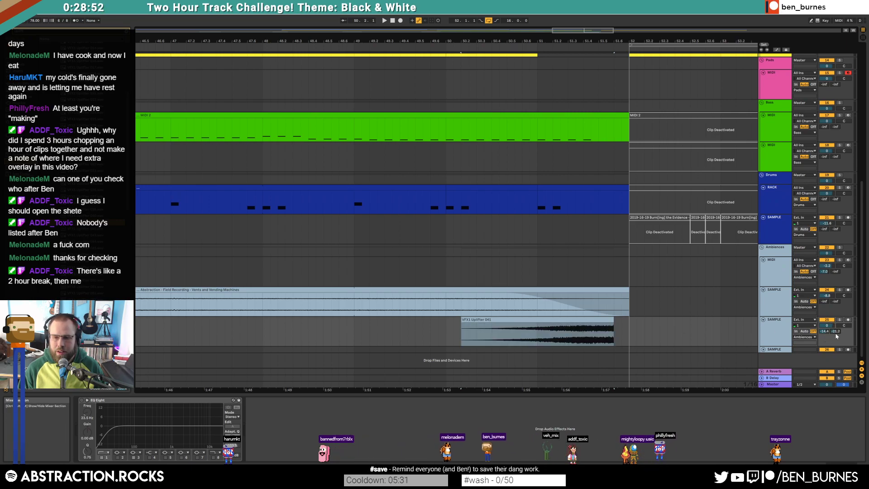
# Automate the uplifter track's B-Delay send to curve up from silence near the end of the uplifter clip
pyautogui.press('a')
pyautogui.click(587, 345)
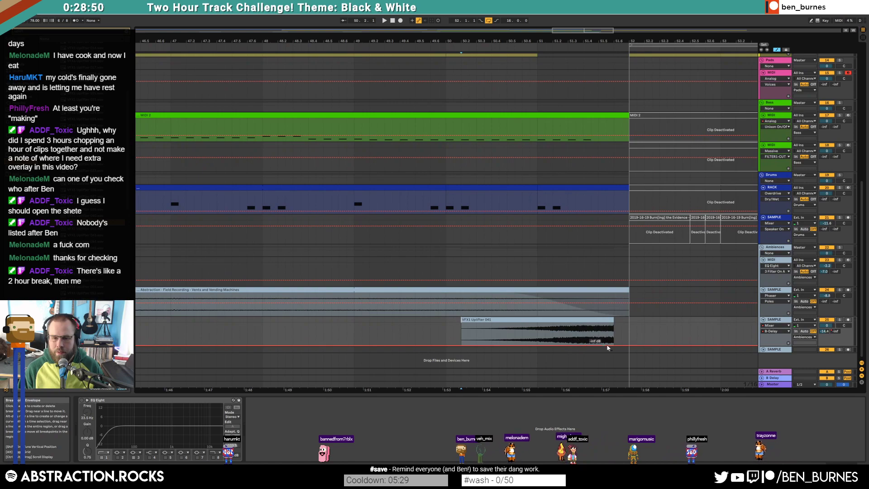
pyautogui.moveTo(613, 346)
pyautogui.mouseDown()
pyautogui.moveTo(613, 323)
pyautogui.moveTo(607, 338)
pyautogui.mouseUp()
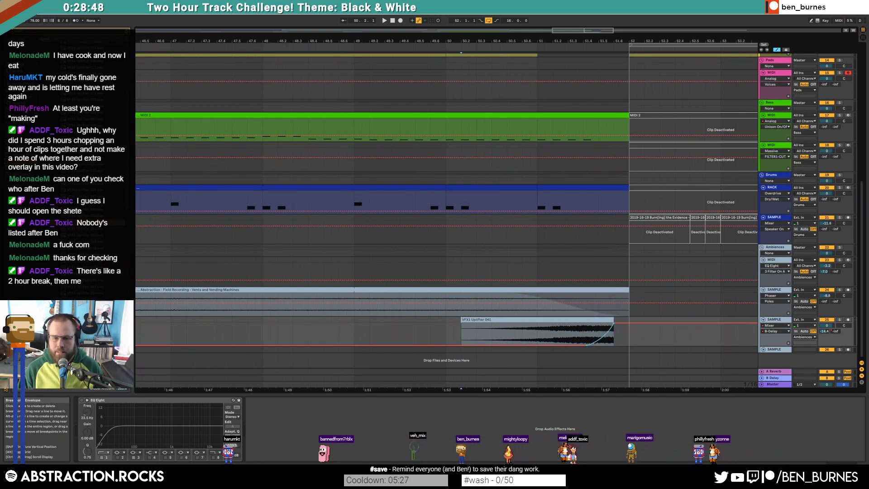
# Play from just before the uplifter and lower its track volume to -20.3 dB and its reverb send to about -17.5 dB
pyautogui.click(454, 337)
pyautogui.press('space')
pyautogui.moveTo(823, 325); pyautogui.dragTo(822, 329)
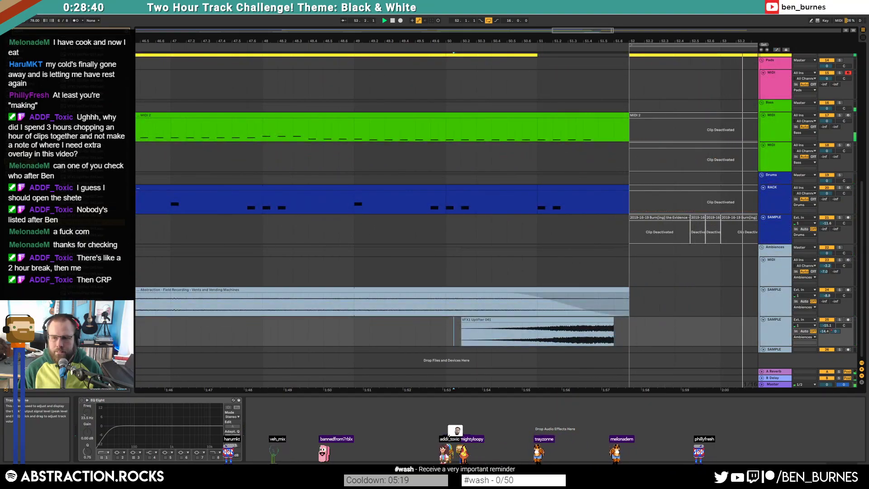
pyautogui.moveTo(831, 326); pyautogui.dragTo(825, 333)
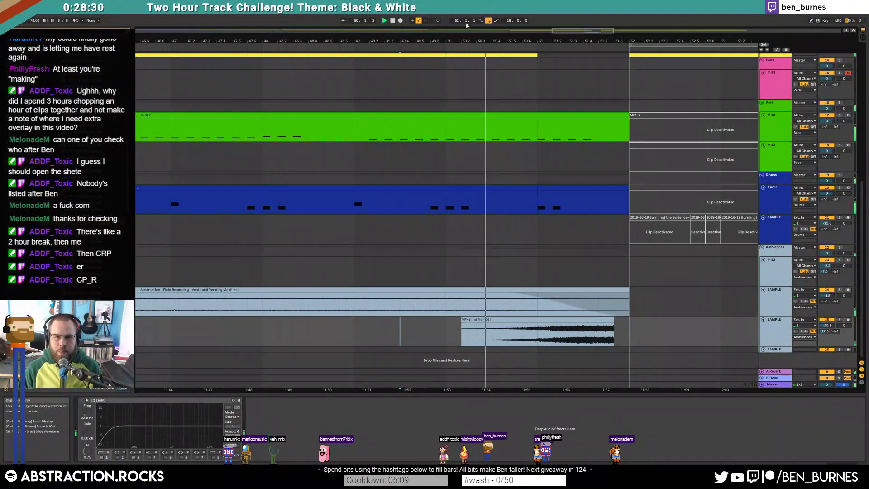
# Listen through the transition past bar 52 and examine the uplifter track's delay send automation
pyautogui.moveTo(587, 31); pyautogui.dragTo(596, 31)
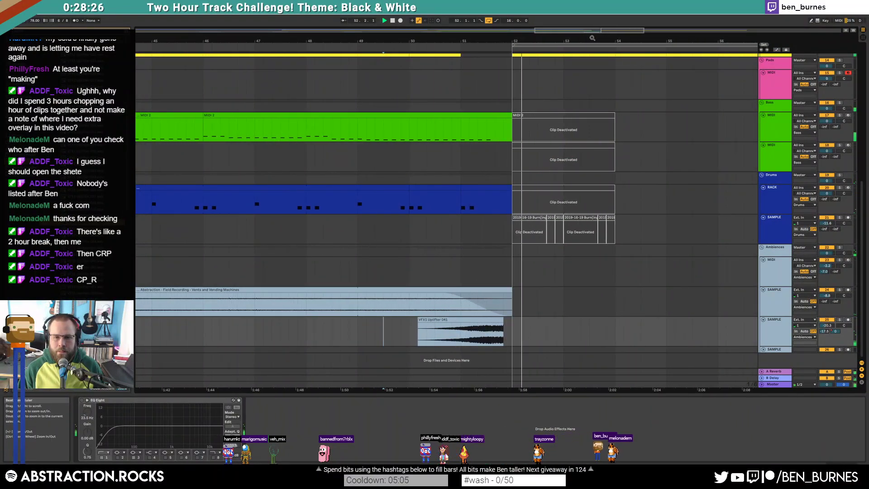
pyautogui.click(471, 320)
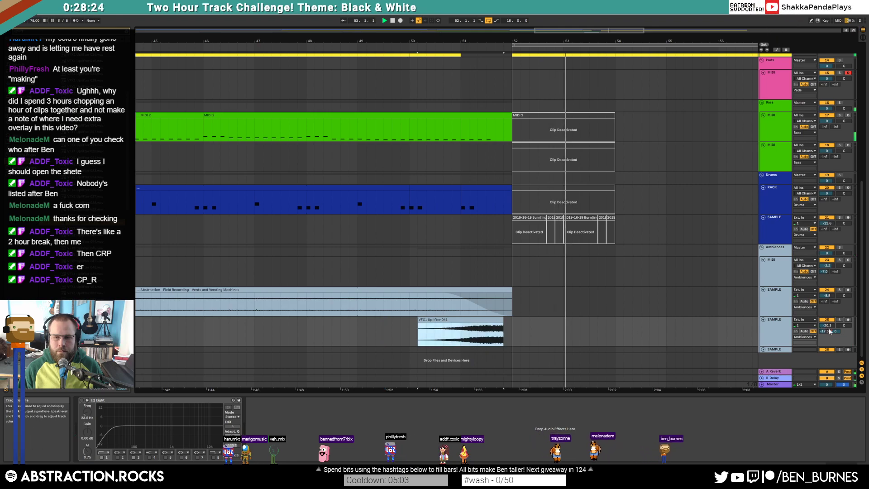
pyautogui.press('a')
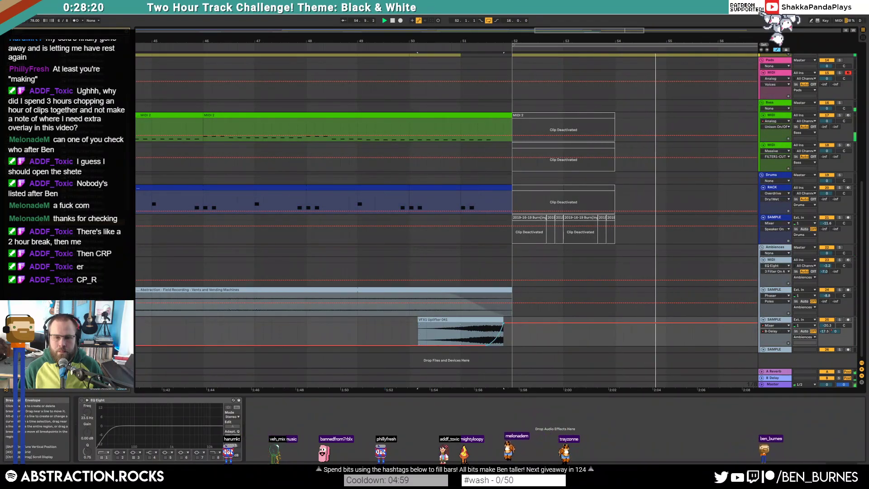
pyautogui.press('space')
pyautogui.scroll(5, 634, 248)
pyautogui.scroll(5, 631, 254)
pyautogui.press('a')
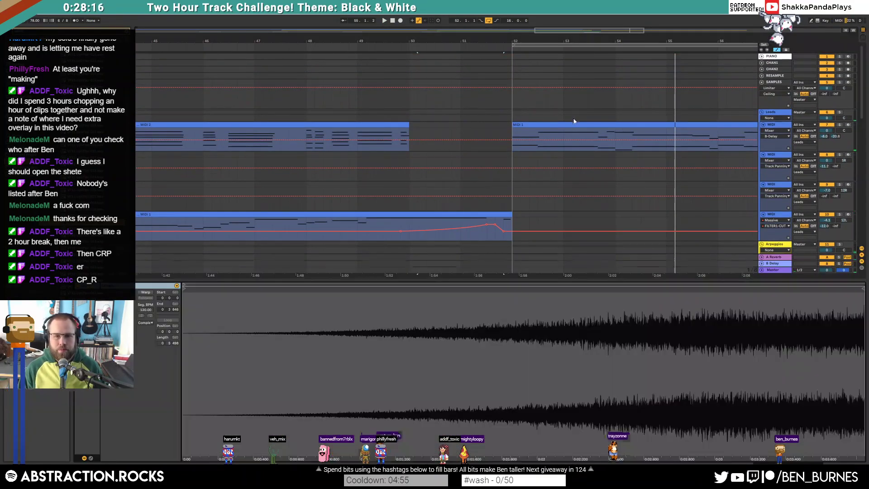
# Duplicate the lead clip at bar 52 onto the fourth Leads track at the same position
pyautogui.moveTo(537, 31); pyautogui.dragTo(544, 13)
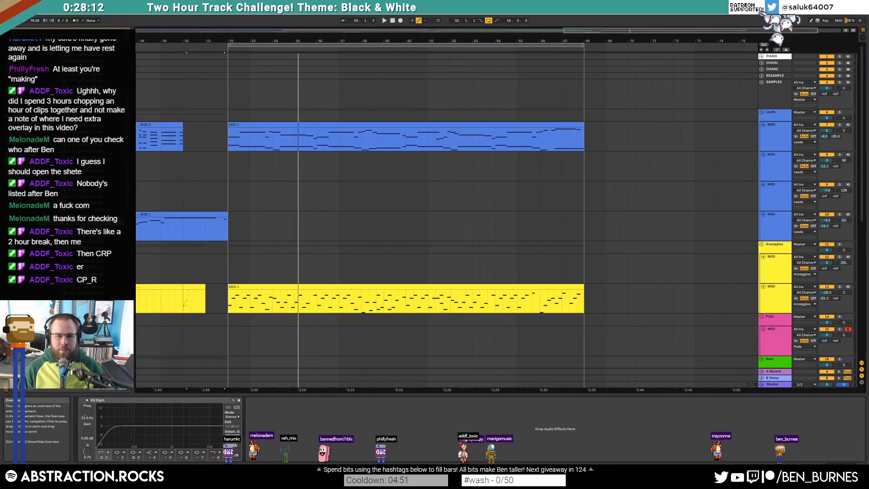
pyautogui.click(299, 124)
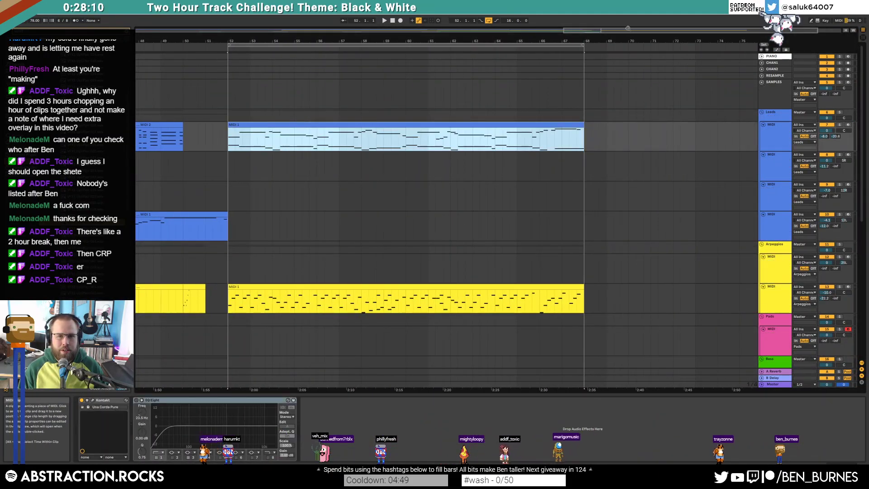
pyautogui.moveTo(622, 30); pyautogui.dragTo(578, 32)
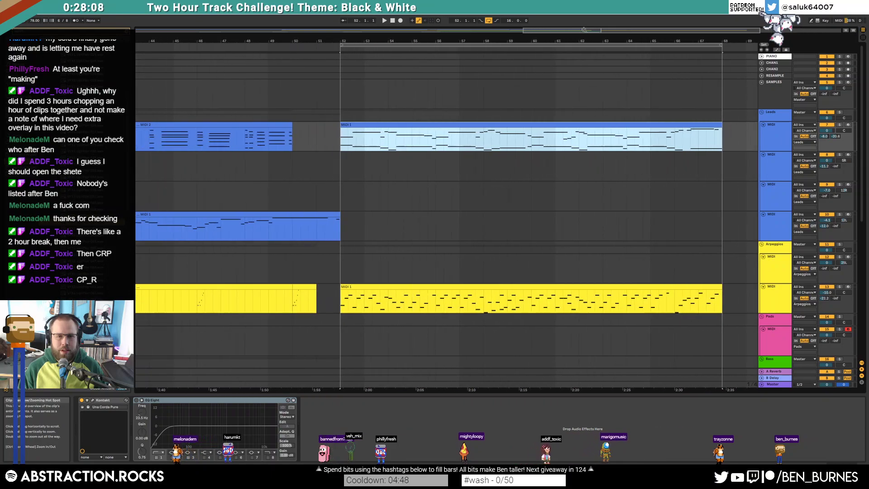
pyautogui.doubleClick(497, 123)
pyautogui.moveTo(571, 135); pyautogui.dragTo(565, 223)
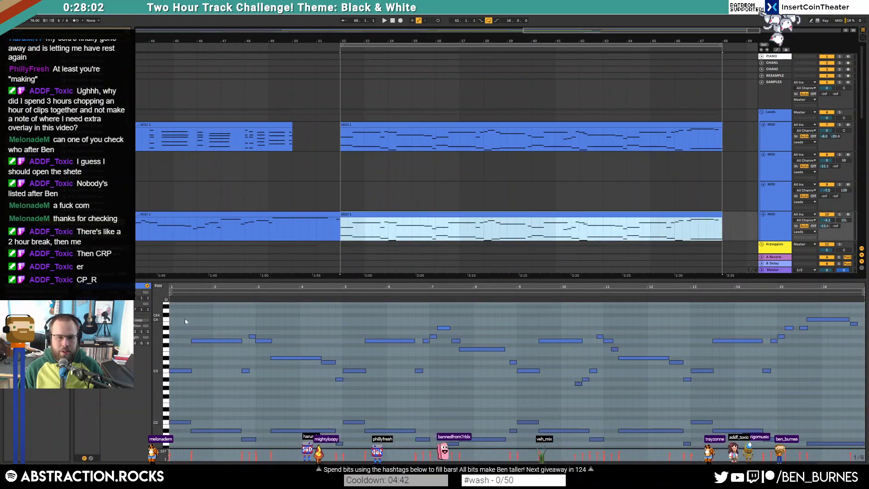
# Transpose the upper melody notes of the copied lead clip up an octave and delete its low bass notes
pyautogui.moveTo(180, 315); pyautogui.dragTo(864, 397)
pyautogui.hotkey('shift', 'Up')
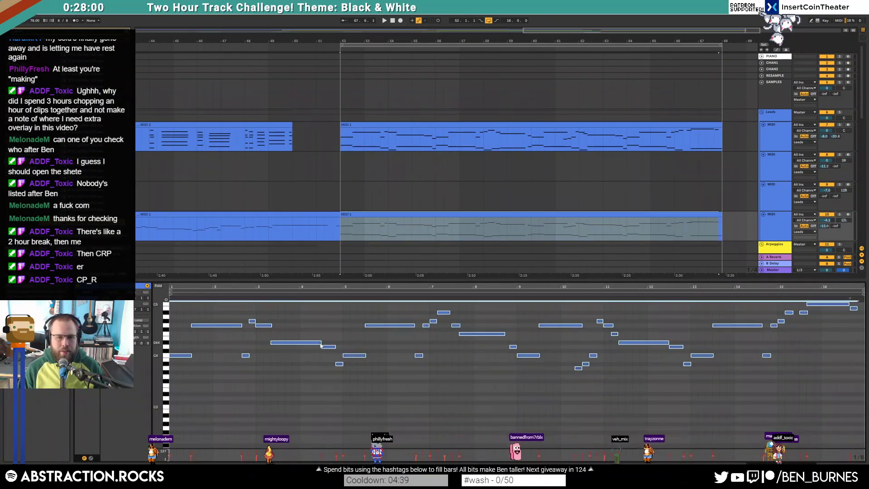
pyautogui.scroll(-5, 317, 352)
pyautogui.click(180, 353)
pyautogui.scroll(-1, 438, 228)
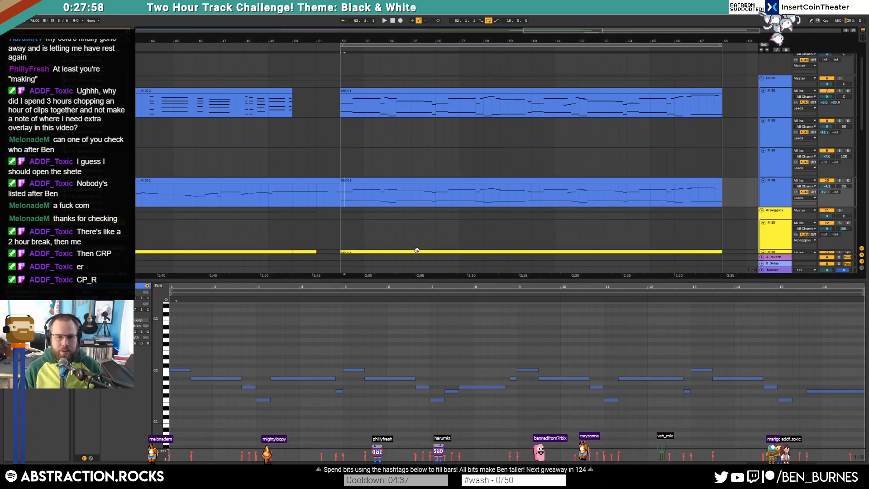
pyautogui.moveTo(173, 351); pyautogui.dragTo(828, 424)
pyautogui.press('Delete')
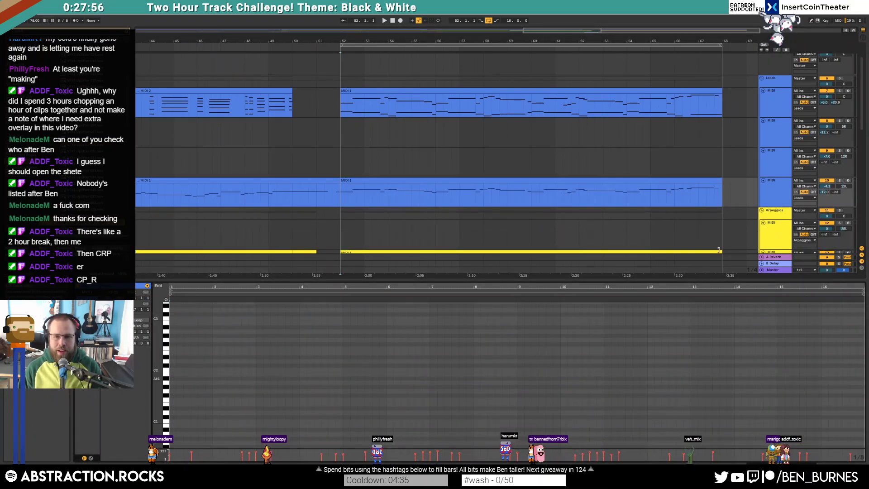
# Duplicate the first Leads track's clip at bar 52 onto the second Bass track and open its notes
pyautogui.click(546, 105)
pyautogui.scroll(-3, 538, 111)
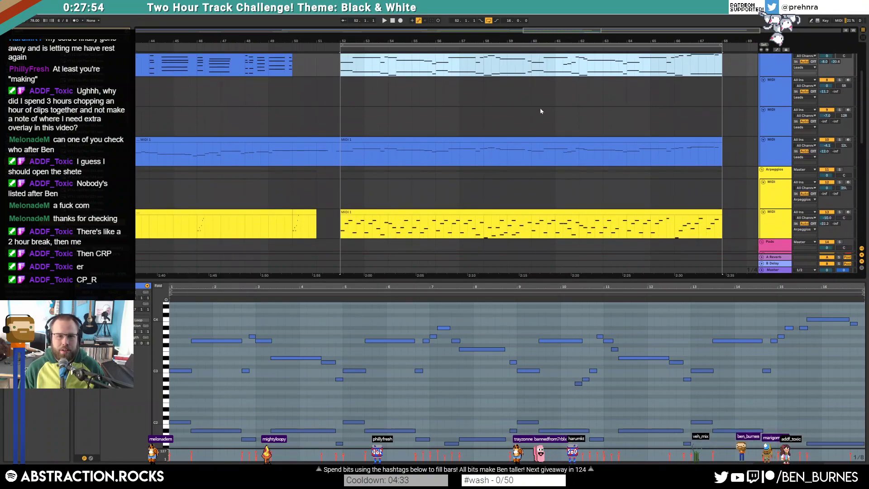
pyautogui.scroll(-5, 534, 116)
pyautogui.scroll(2, 593, 134)
pyautogui.hotkey('shift', 'Tab')
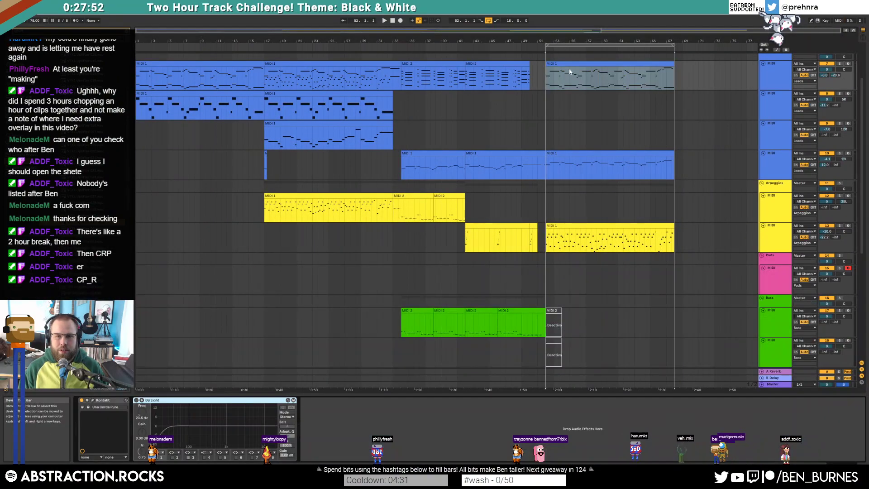
pyautogui.moveTo(574, 63); pyautogui.dragTo(574, 346)
pyautogui.doubleClick(575, 346)
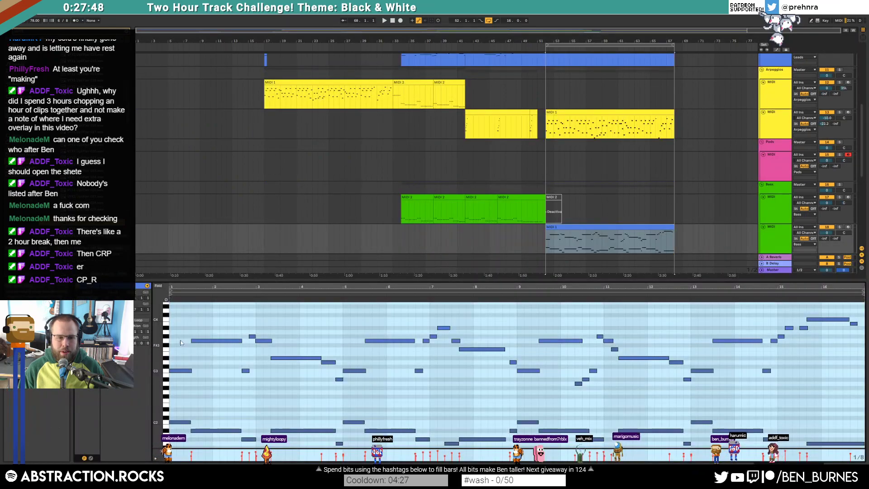
# Delete the upper melody notes from the new bass clip and transpose its remaining notes down an octave while listening
pyautogui.moveTo(175, 307); pyautogui.dragTo(864, 402)
pyautogui.press('Delete')
pyautogui.press('space')
pyautogui.hotkey('shift', 'Tab')
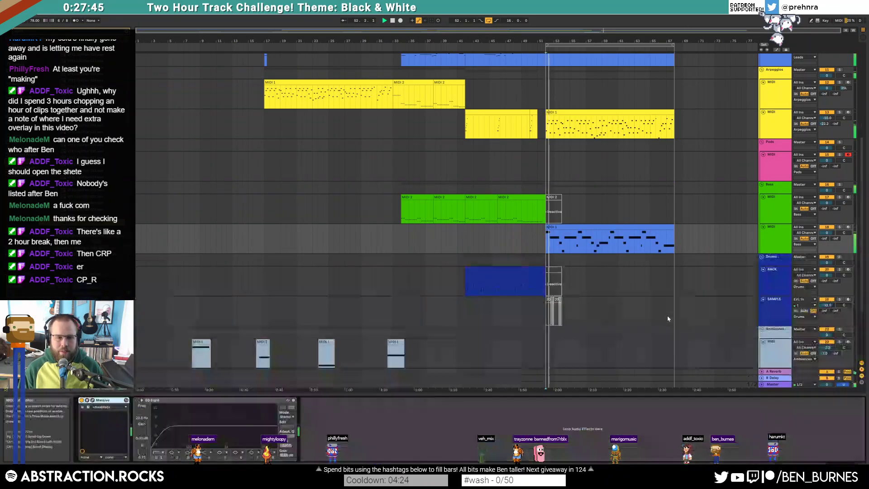
pyautogui.doubleClick(589, 227)
pyautogui.hotkey('ctrl', 'a')
pyautogui.hotkey('shift', 'Down')
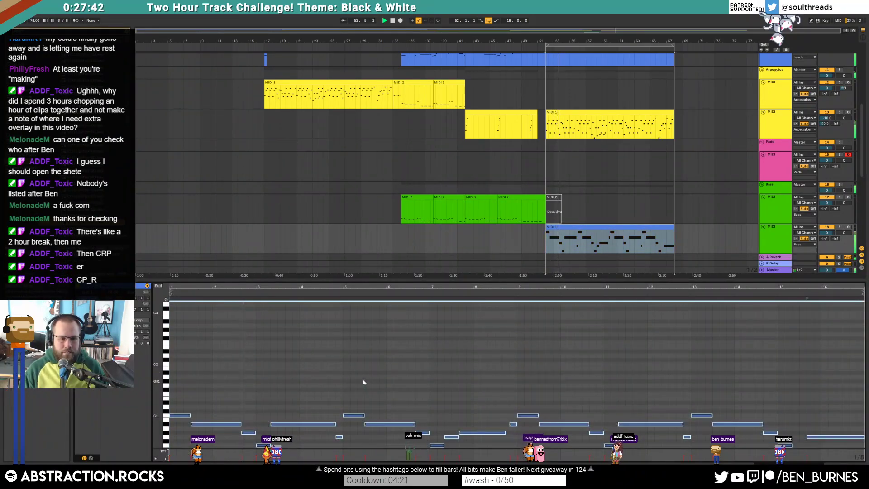
pyautogui.hotkey('shift', 'Tab')
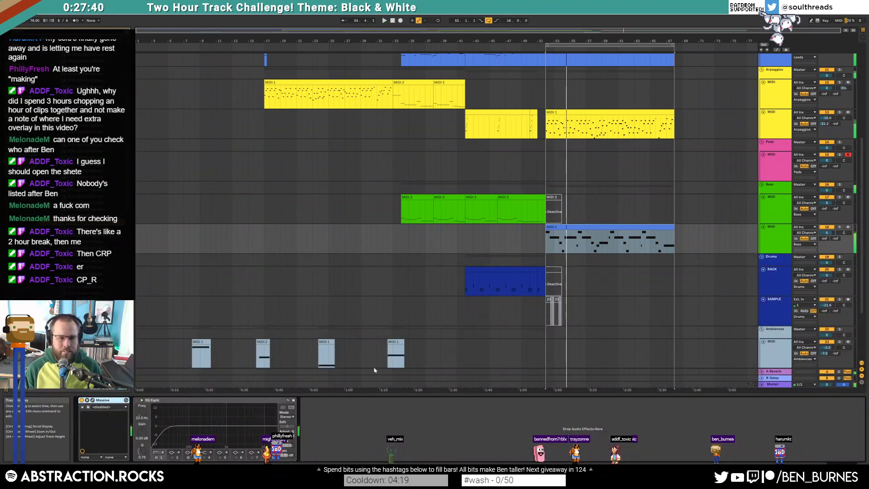
# Try the Highpass 4 type on Filter 1 of the second Bass track's Massive during playback, then restore Lowpass 4
pyautogui.click(608, 225)
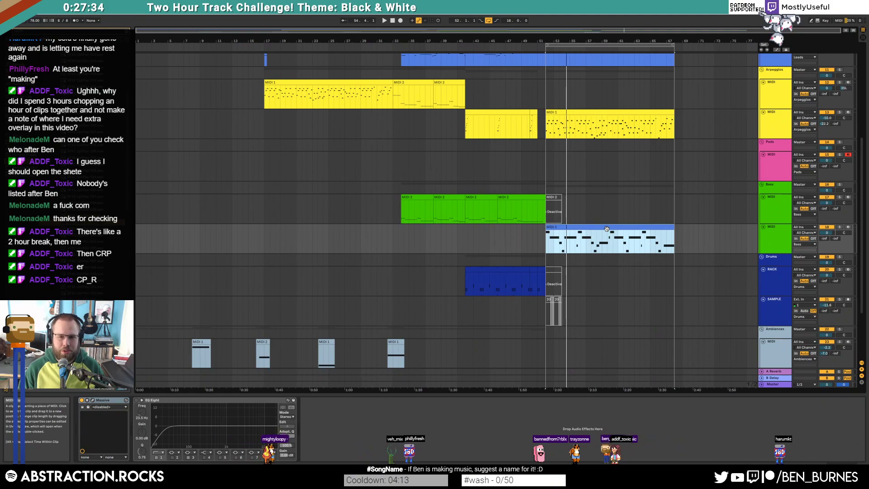
pyautogui.click(93, 400)
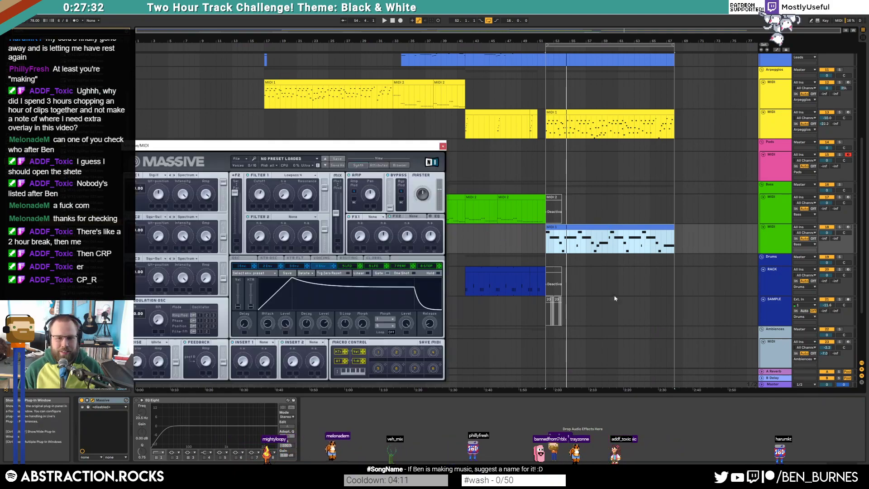
pyautogui.moveTo(336, 147); pyautogui.dragTo(368, 110)
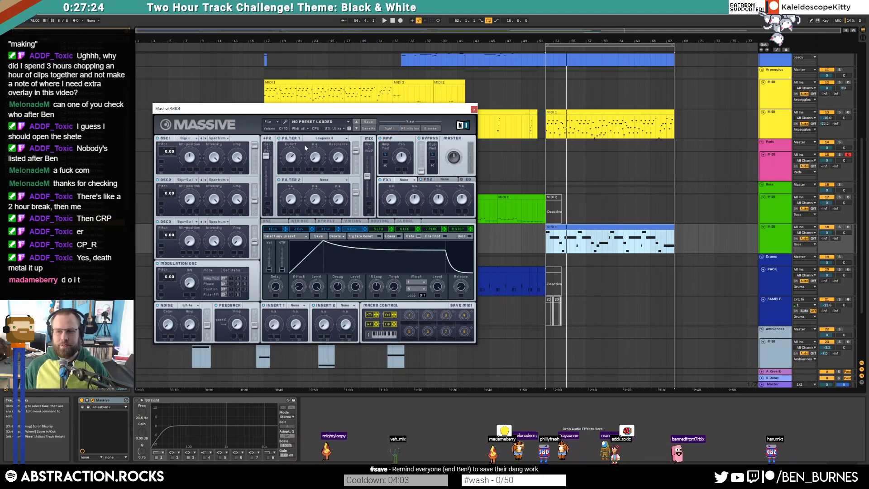
pyautogui.click(323, 139)
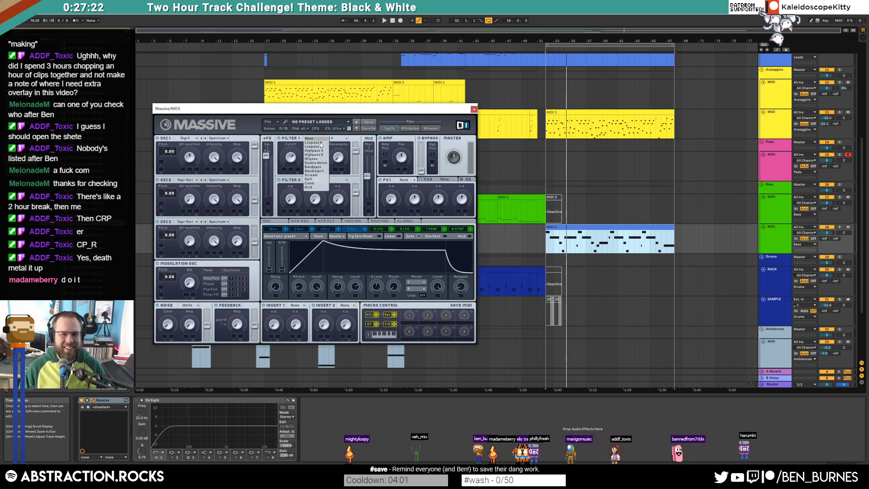
pyautogui.click(322, 151)
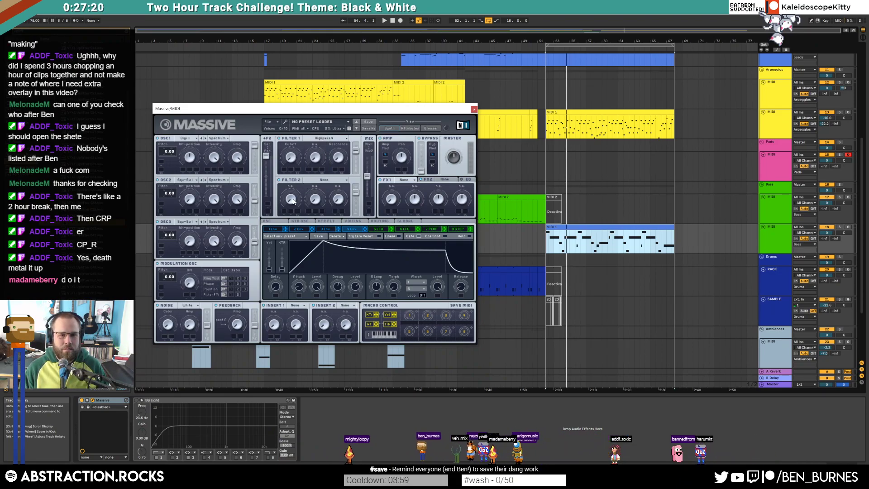
pyautogui.press('space')
pyautogui.click(298, 178)
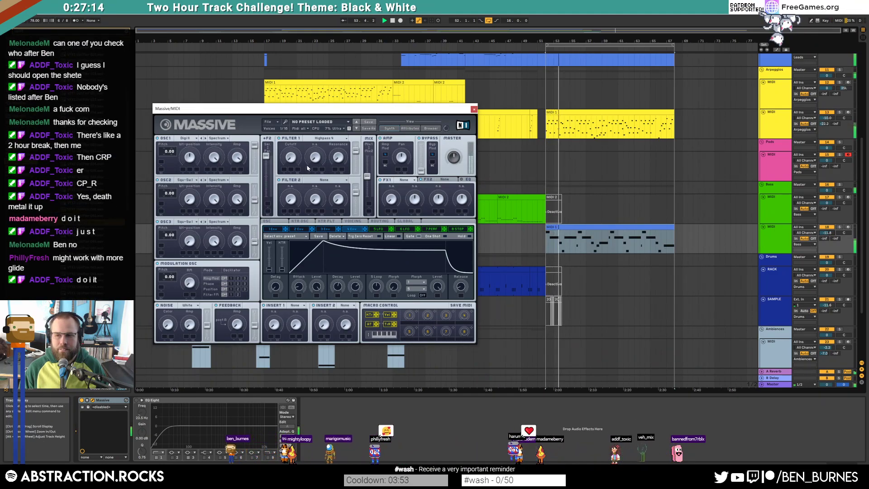
pyautogui.click(335, 139)
pyautogui.click(317, 148)
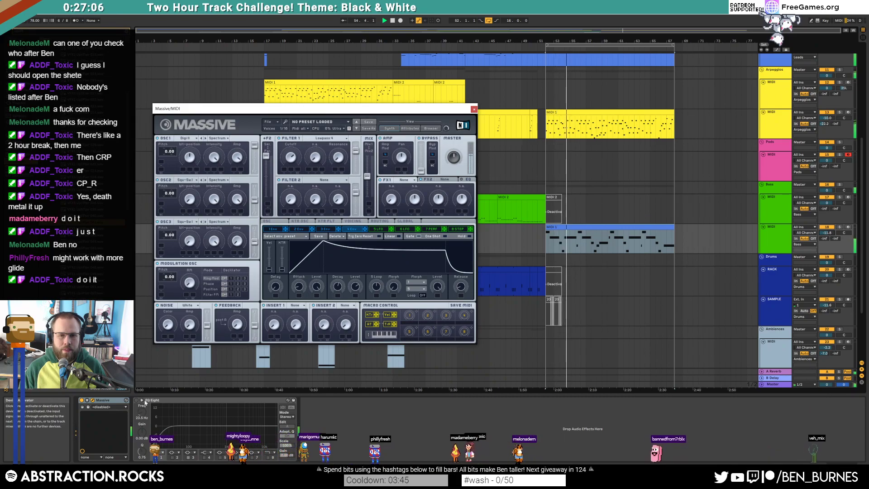
# Transpose all notes of the fourth Leads track's clip at bar 52 down an octave, including the long note near its end
pyautogui.scroll(3, 654, 181)
pyautogui.doubleClick(563, 115)
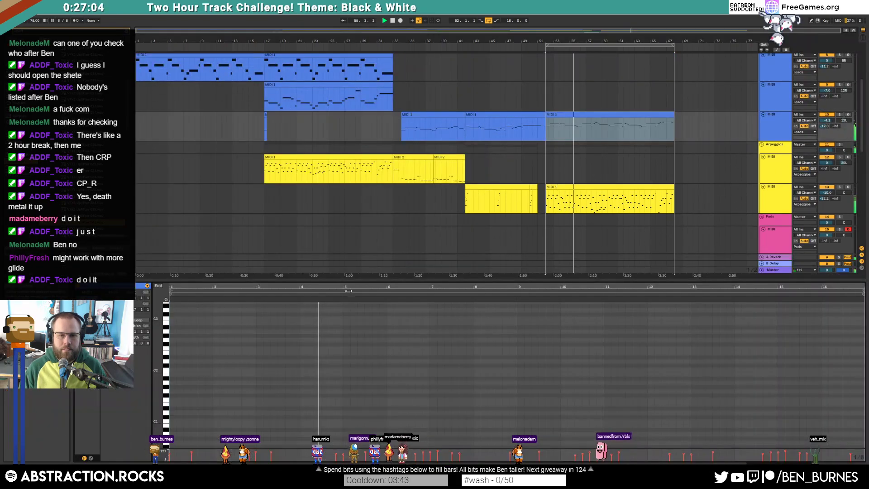
pyautogui.scroll(5, 283, 328)
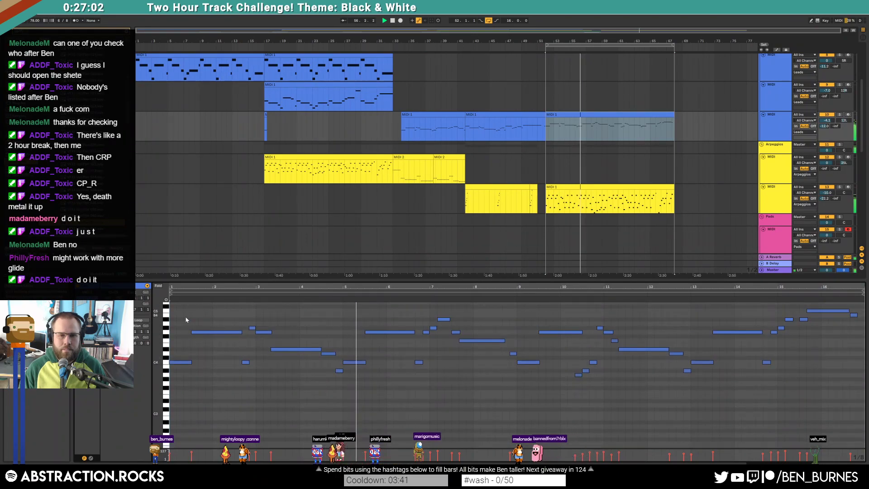
pyautogui.press('space')
pyautogui.moveTo(175, 315); pyautogui.dragTo(860, 425)
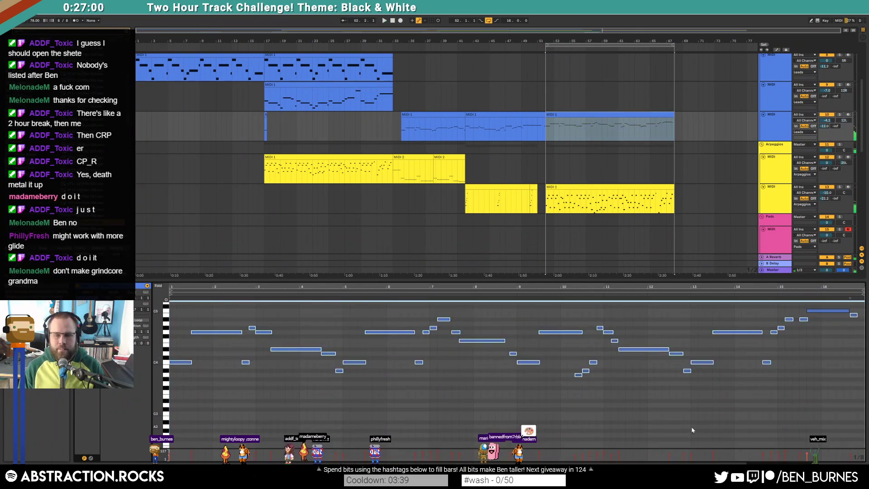
pyautogui.hotkey('shift', 'Down')
pyautogui.scroll(1, 804, 350)
pyautogui.click(819, 339)
pyautogui.hotkey('shift', 'Down')
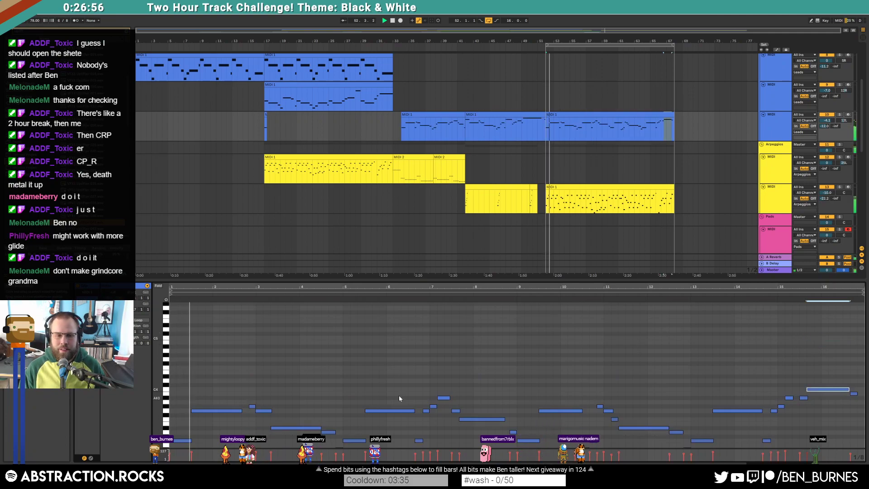
pyautogui.scroll(-2, 232, 367)
pyautogui.hotkey('shift', 'Tab')
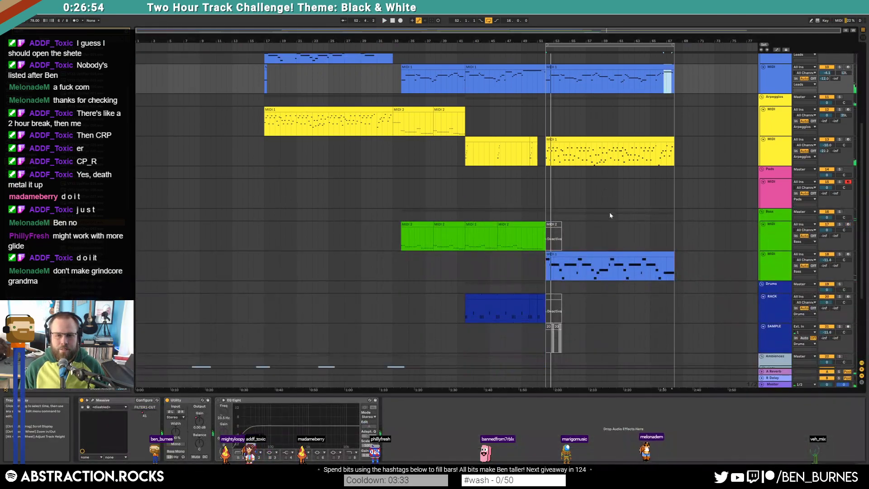
# Switch to Splice and search the sample library for "intense drum loop"
pyautogui.scroll(-4, 657, 221)
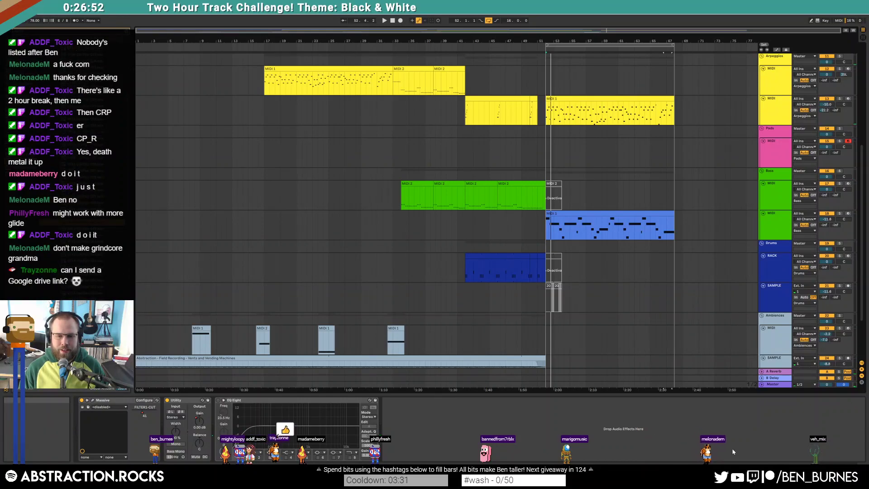
pyautogui.click(807, 480)
pyautogui.click(828, 441)
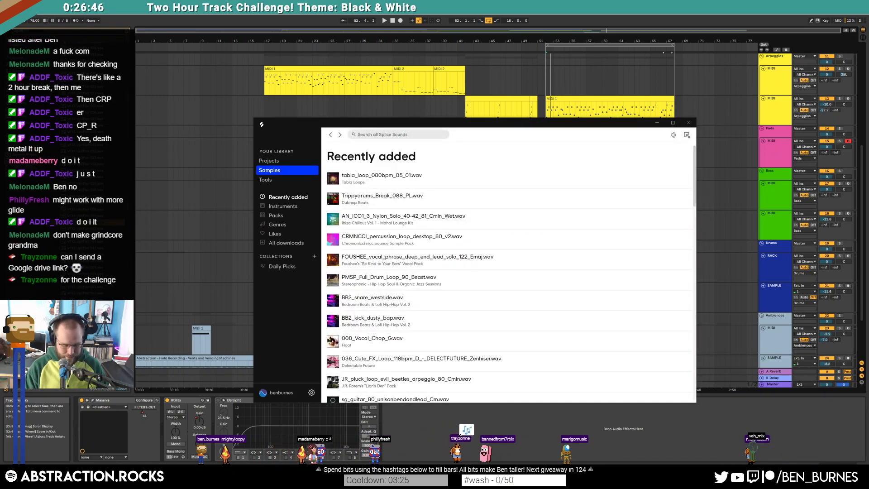
pyautogui.write('intense drum lo')
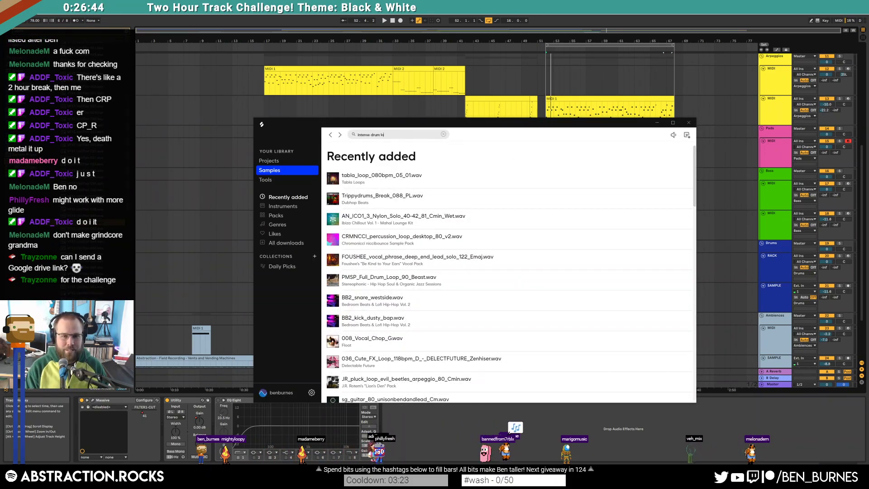
pyautogui.write('op')
pyautogui.press('Return')
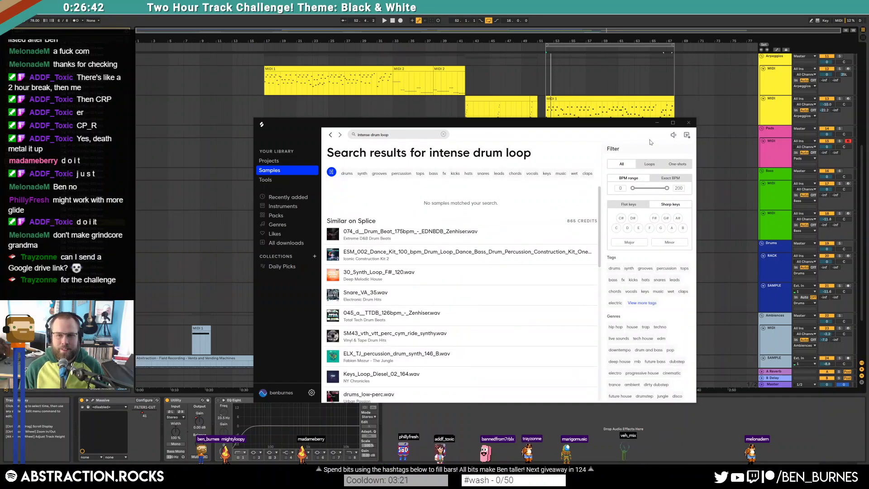
# Preview several of the suggested drum beats and loops among the "intense drum loop" results
pyautogui.click(671, 137)
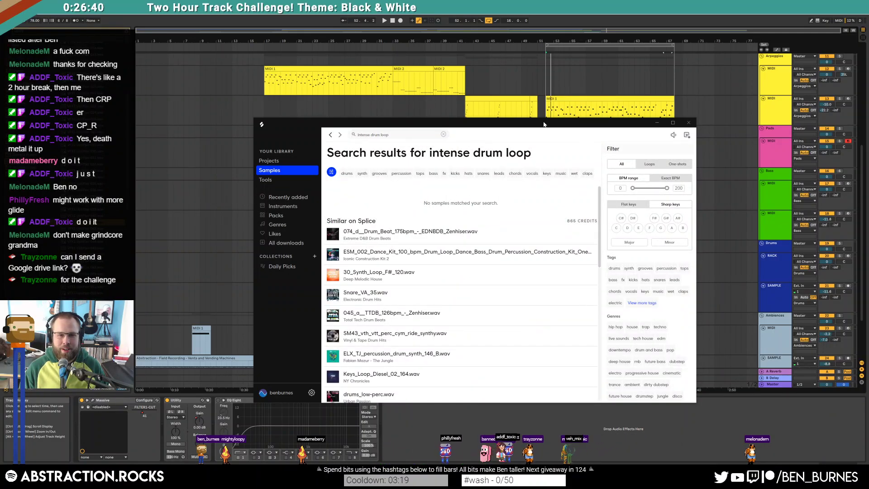
pyautogui.moveTo(550, 125); pyautogui.dragTo(439, 62)
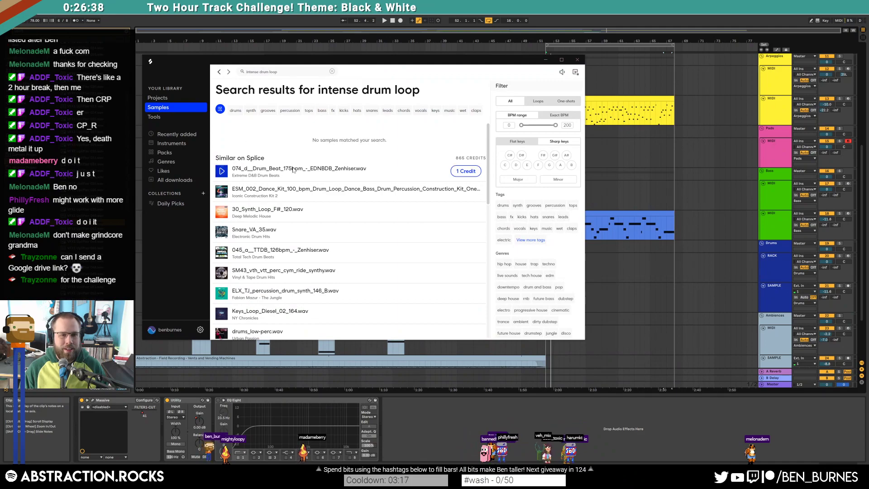
pyautogui.click(223, 174)
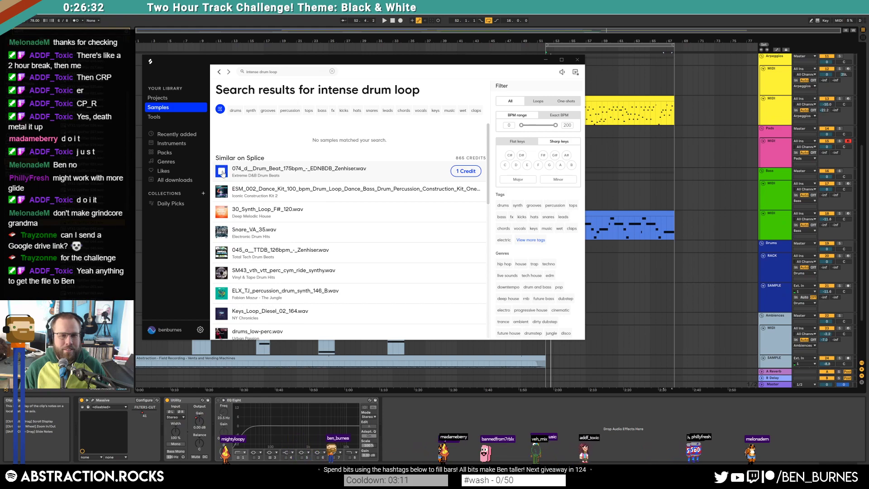
pyautogui.click(222, 212)
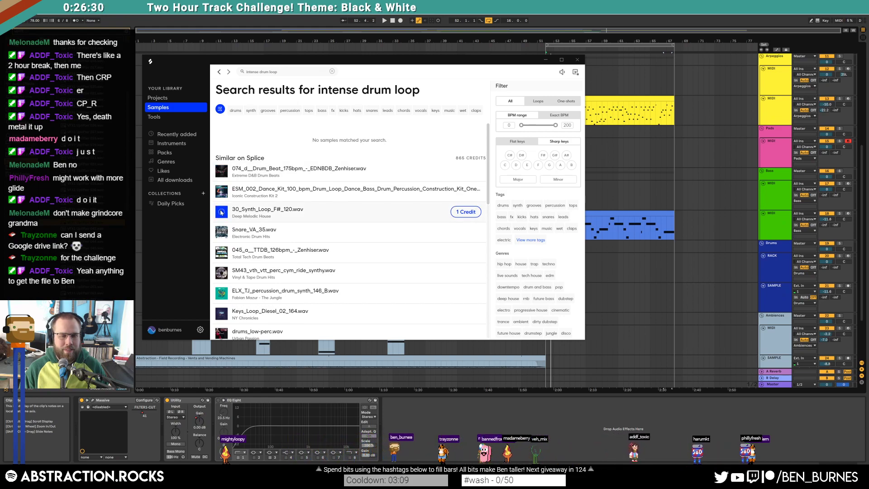
pyautogui.click(222, 232)
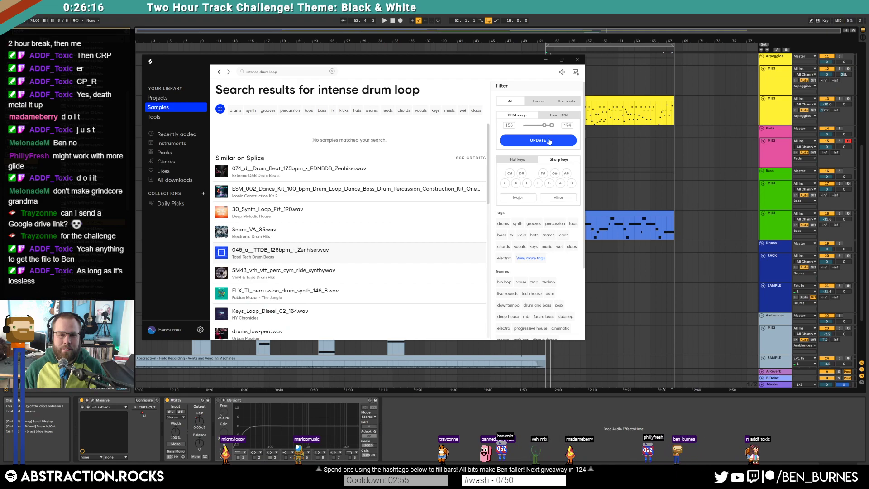
# Filter the results to 153–174 BPM, preview 020_a__Drum_Beat_172bpm_-_GALVANIZEDNB_Zenhiser.wav and download it for one credit
pyautogui.click(549, 141)
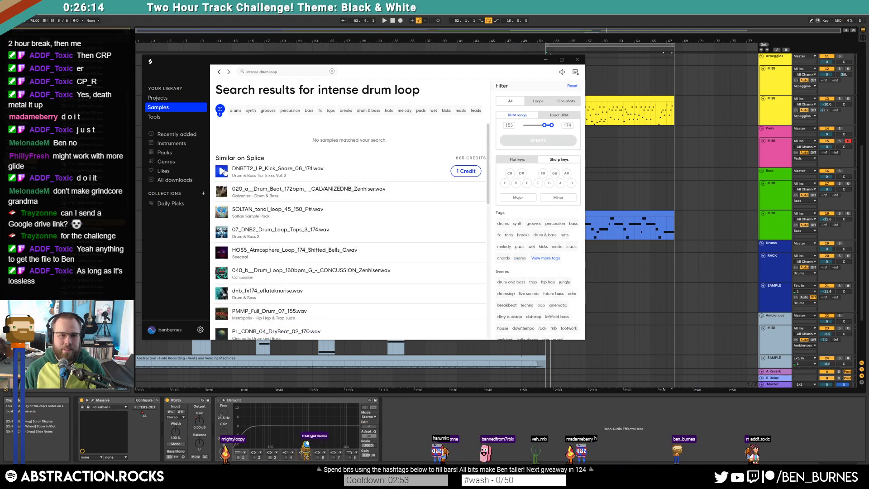
pyautogui.click(221, 192)
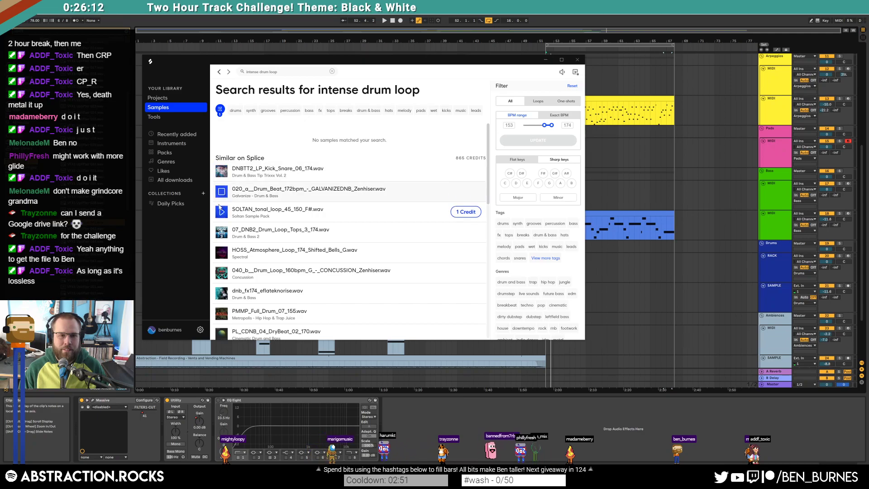
pyautogui.click(462, 191)
pyautogui.moveTo(500, 70); pyautogui.dragTo(416, 48)
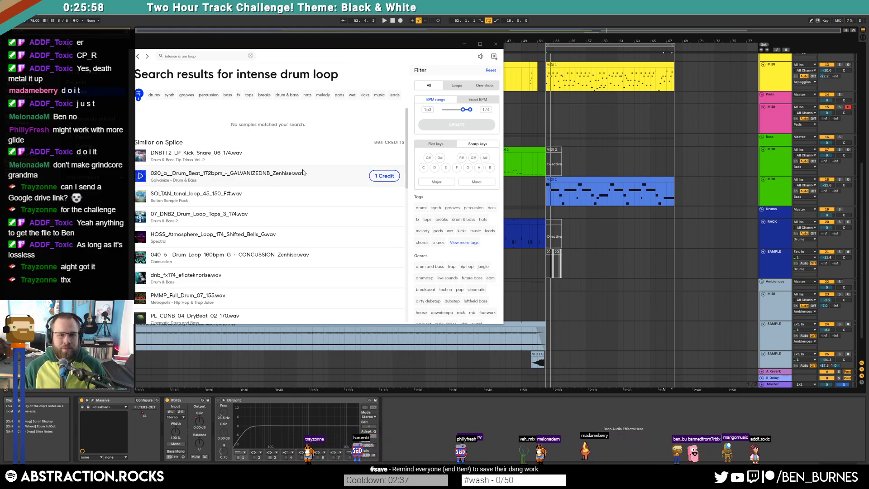
pyautogui.click(164, 176)
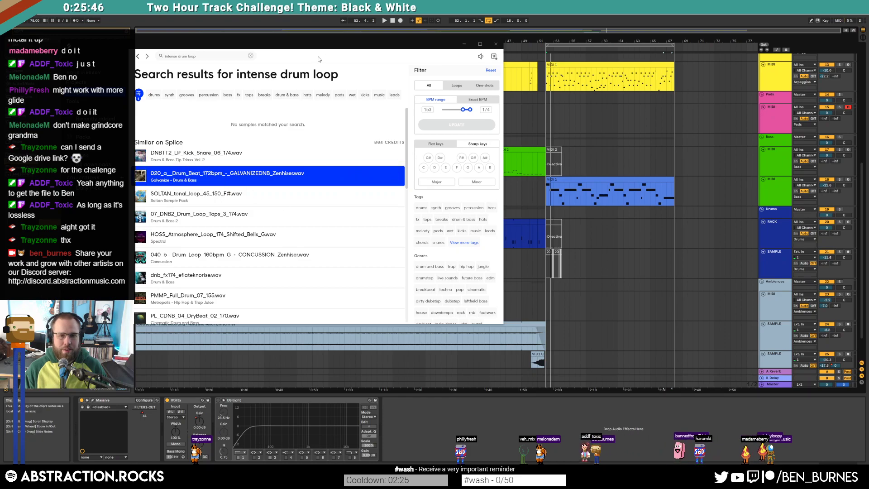
# Browse and preview other drum loops in the 153–174 BPM results for comparison
pyautogui.moveTo(331, 55); pyautogui.dragTo(462, 58)
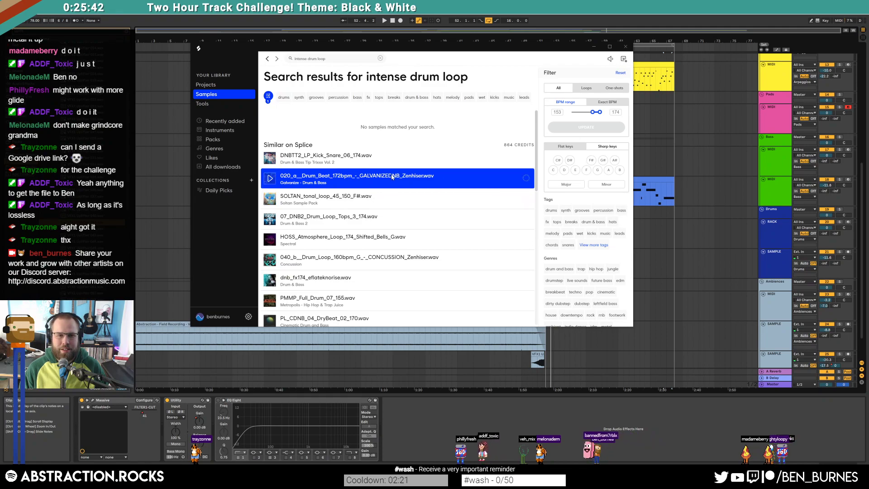
pyautogui.click(270, 198)
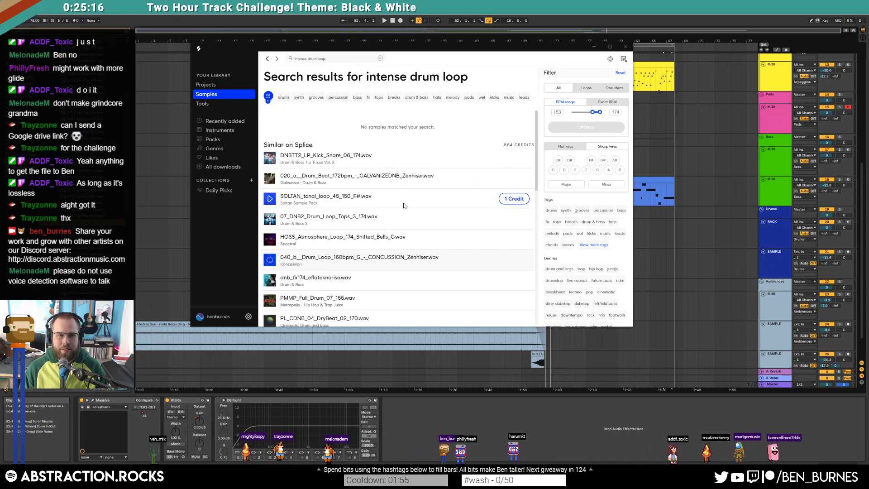
pyautogui.scroll(-3, 399, 207)
pyautogui.scroll(1, 270, 240)
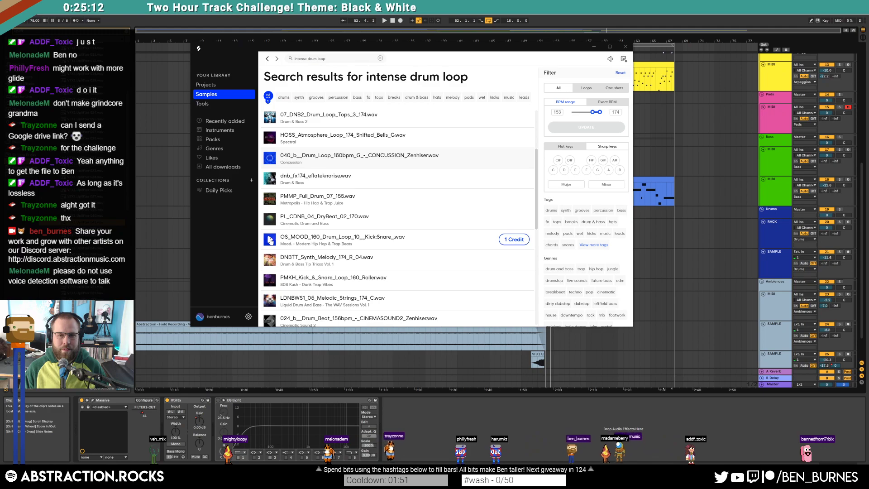
pyautogui.scroll(2, 270, 240)
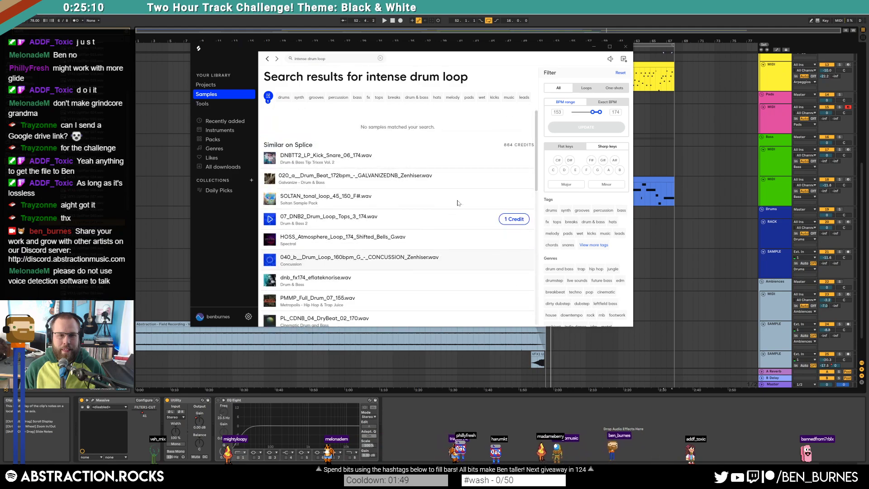
# Add the downloaded GALVANIZEDNB drum beat to the Drums SAMPLE track at bar 52, clearing the old clips there
pyautogui.moveTo(477, 180); pyautogui.dragTo(681, 263)
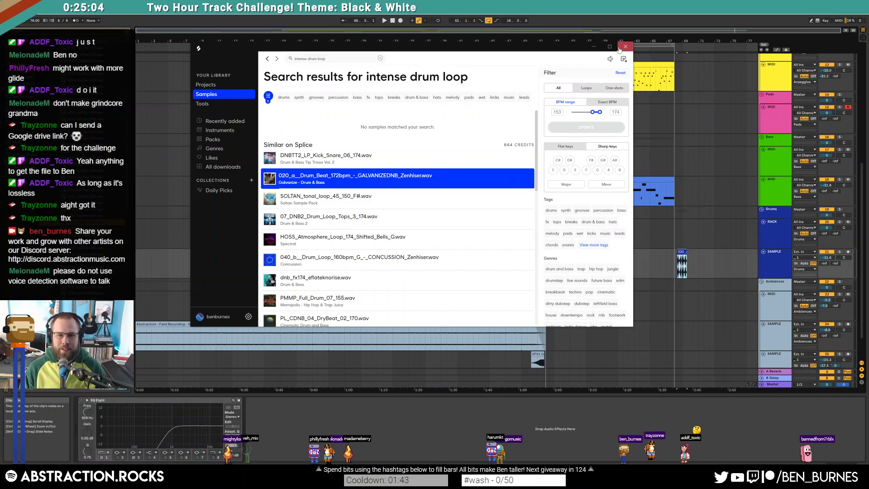
pyautogui.scroll(-5, 329, 194)
pyautogui.scroll(-5, 329, 195)
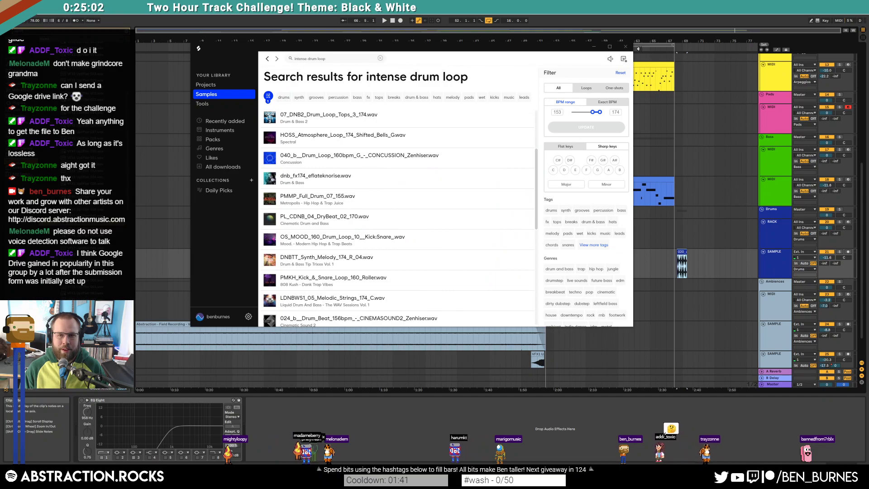
pyautogui.click(662, 288)
pyautogui.click(547, 254)
pyautogui.scroll(5, 553, 256)
pyautogui.moveTo(628, 260); pyautogui.dragTo(567, 260)
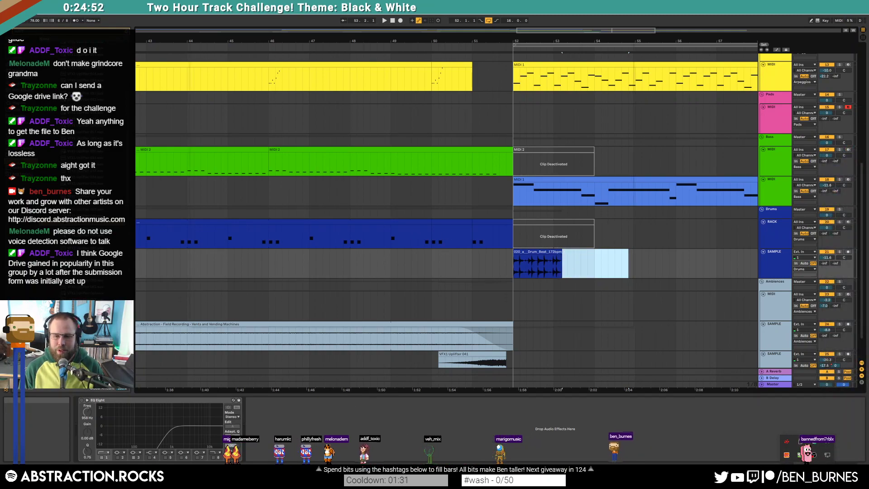
# Minimize the Splice window and audition the drum beat clip at bar 52 with the other tracks
pyautogui.hotkey('alt', 'Tab')
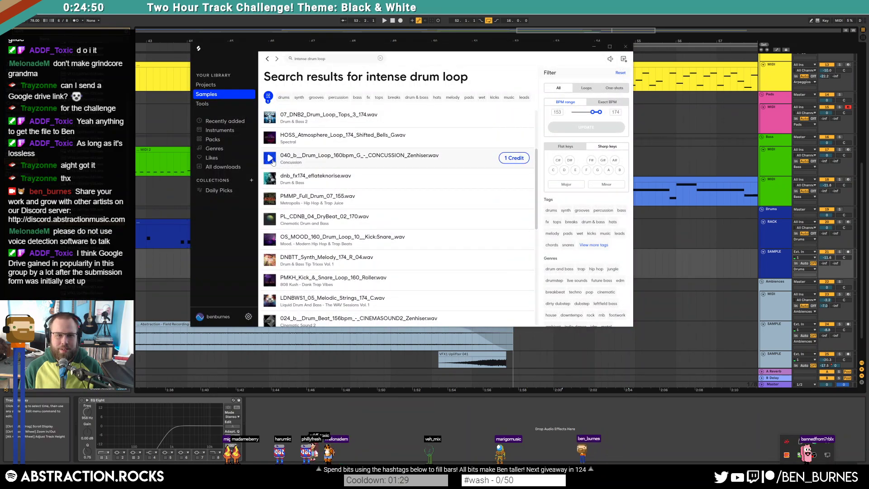
pyautogui.click(593, 47)
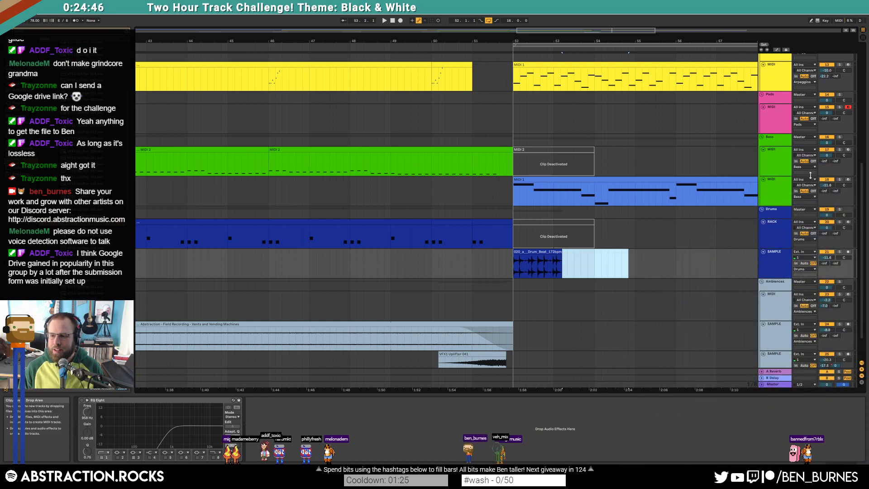
pyautogui.click(537, 254)
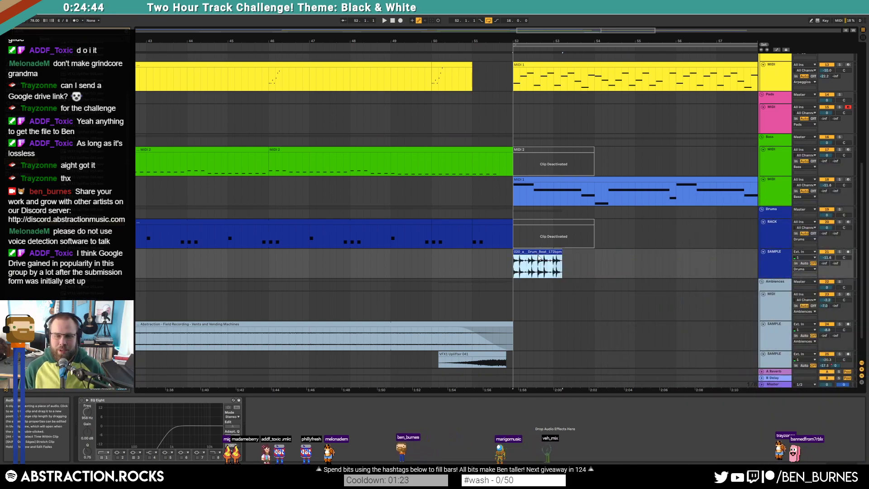
pyautogui.press('space')
pyautogui.press('space')
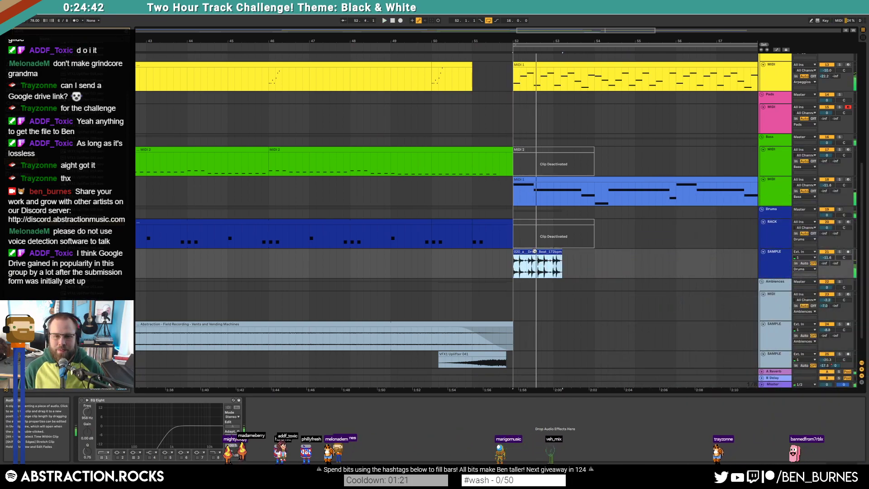
# Warp the drum beat's main hits onto beats 1.2, 1.4 and 1.6, and trim the clip to one bar
pyautogui.doubleClick(543, 261)
pyautogui.click(144, 293)
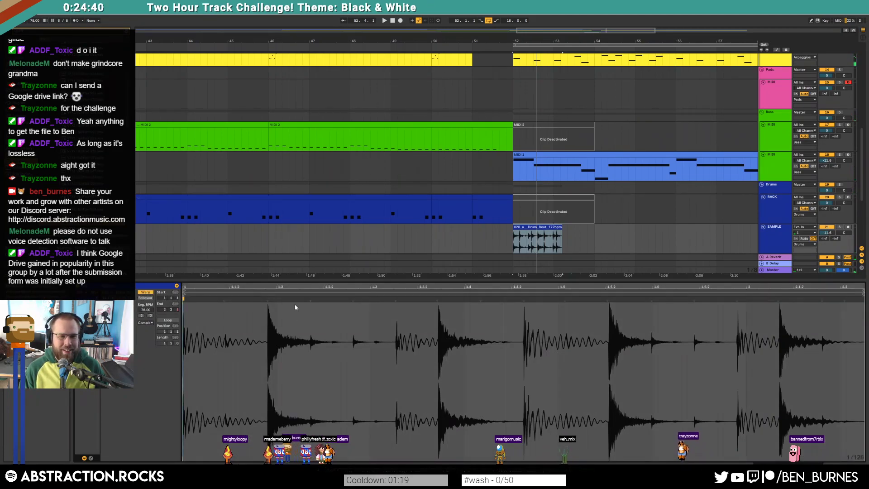
pyautogui.press('space')
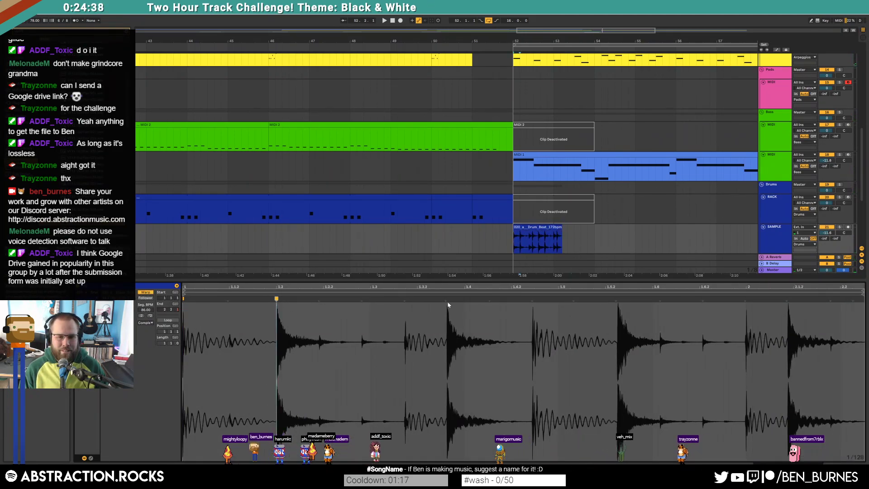
pyautogui.moveTo(447, 299); pyautogui.dragTo(464, 298)
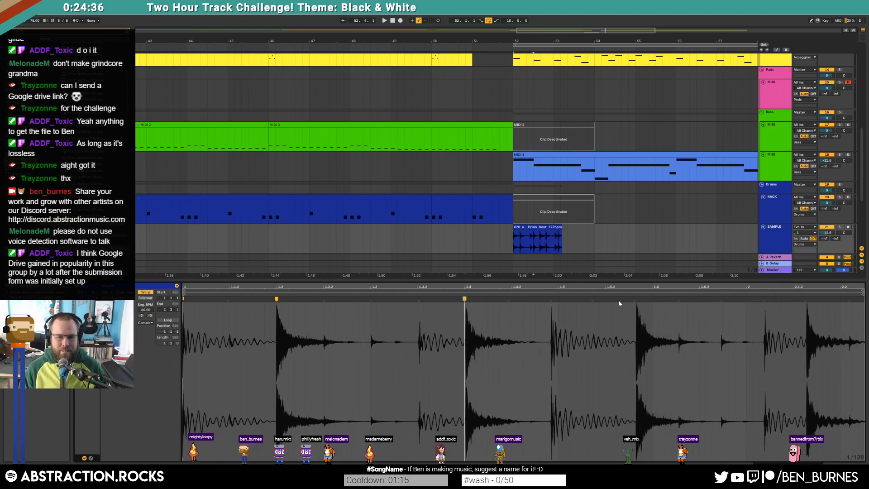
pyautogui.moveTo(647, 299); pyautogui.dragTo(652, 301)
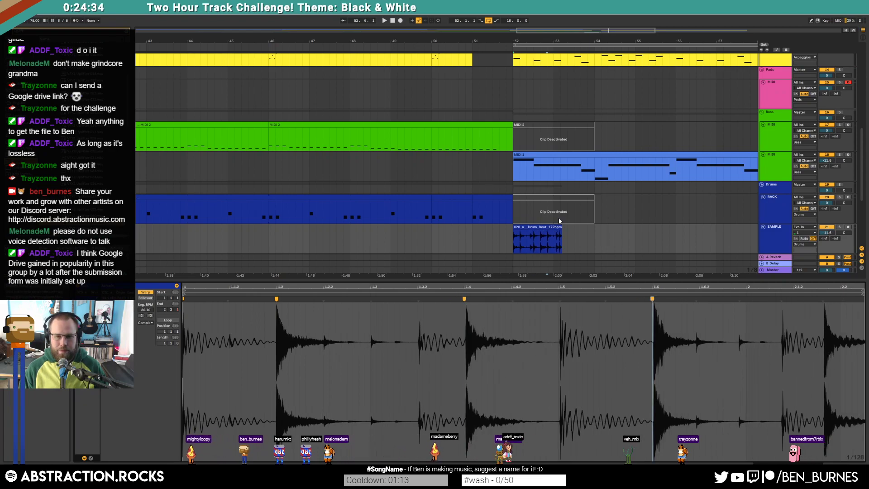
pyautogui.moveTo(562, 227); pyautogui.dragTo(554, 226)
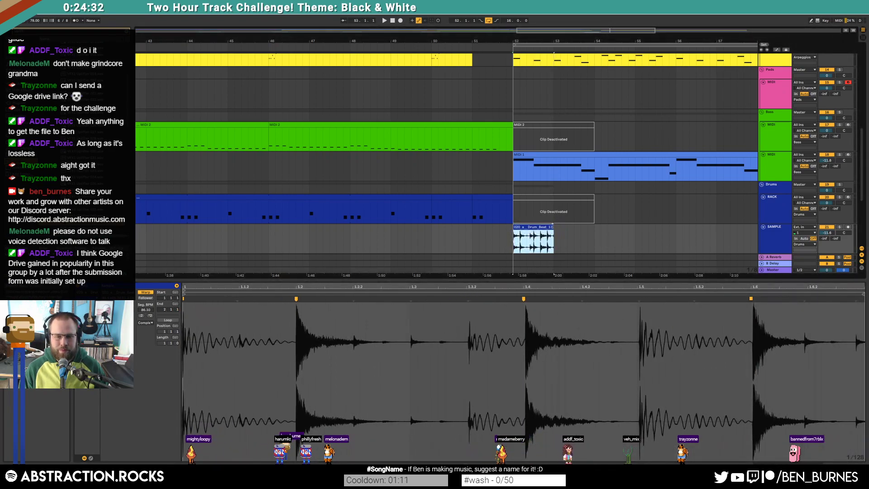
# Enable the Drums SAMPLE track's EQ Eight, lower its low-cut frequency to about 59 Hz, and listen to the result
pyautogui.hotkey('shift', 'Tab')
pyautogui.click(83, 401)
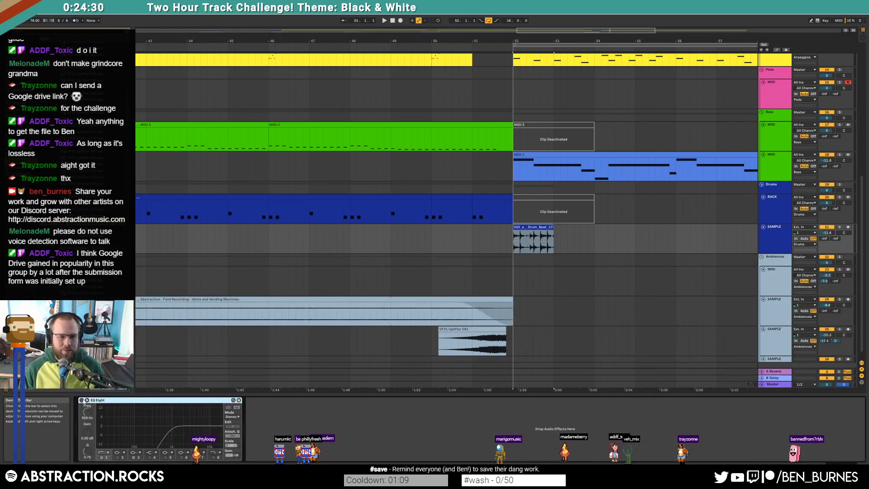
pyautogui.moveTo(170, 429); pyautogui.dragTo(126, 429)
pyautogui.press('space')
pyautogui.press('space')
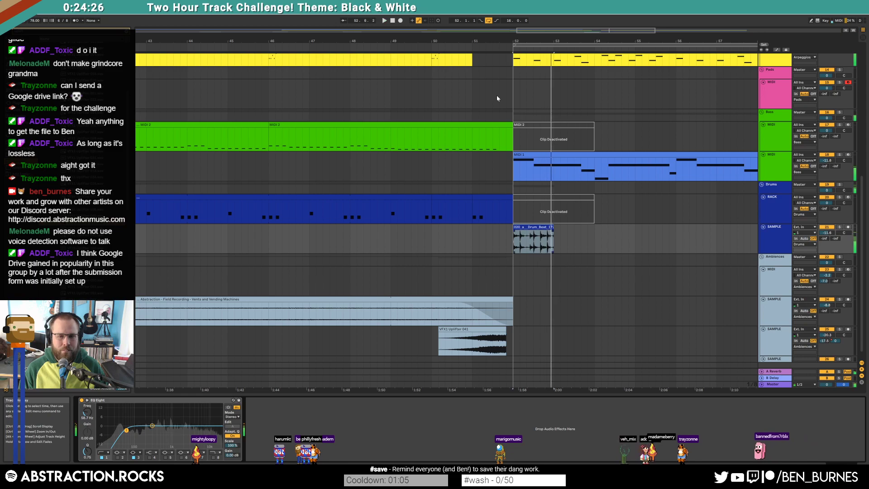
# Loop the drum beat clip's first bar and extend the clip to bar 68 during playback
pyautogui.moveTo(529, 31); pyautogui.dragTo(554, 12)
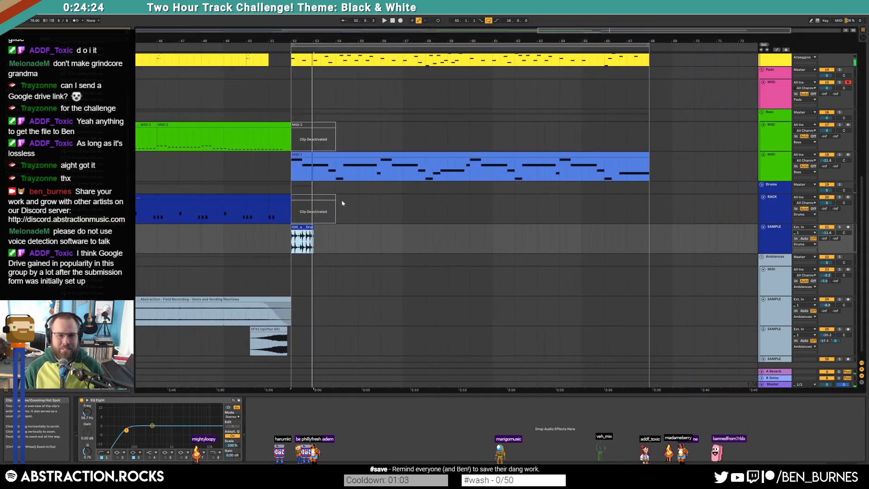
pyautogui.doubleClick(294, 234)
pyautogui.moveTo(217, 287); pyautogui.dragTo(217, 276)
pyautogui.moveTo(714, 350); pyautogui.dragTo(145, 386)
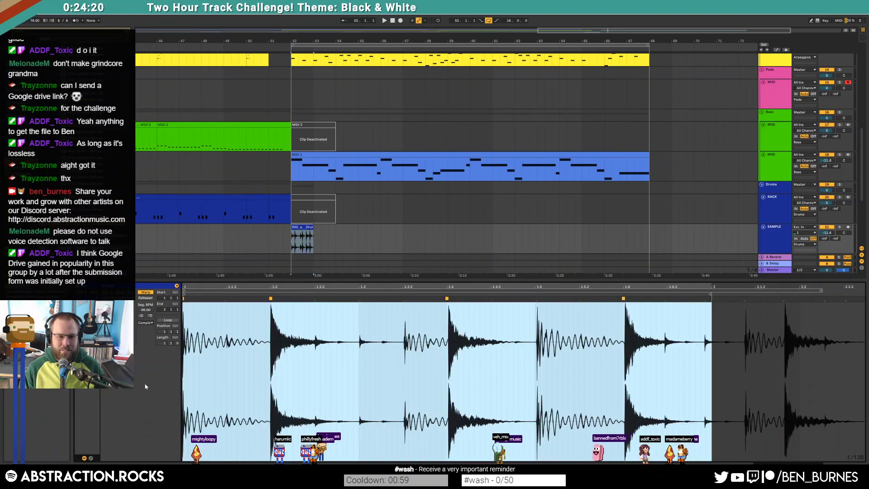
pyautogui.hotkey('ctrl', 'l')
pyautogui.press('space')
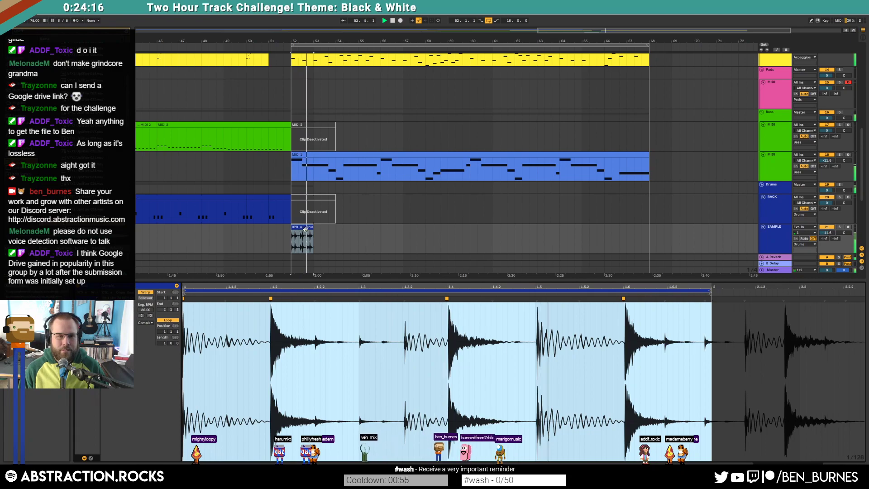
pyautogui.moveTo(313, 236); pyautogui.dragTo(649, 235)
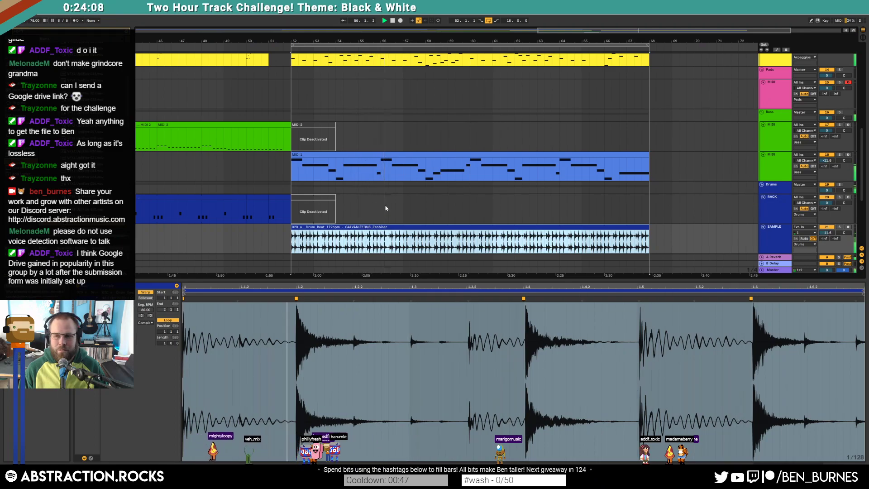
# Raise the low-cut frequency of the drum beat track's EQ Eight to about 1.70 kHz and play the section from bar 52
pyautogui.click(312, 197)
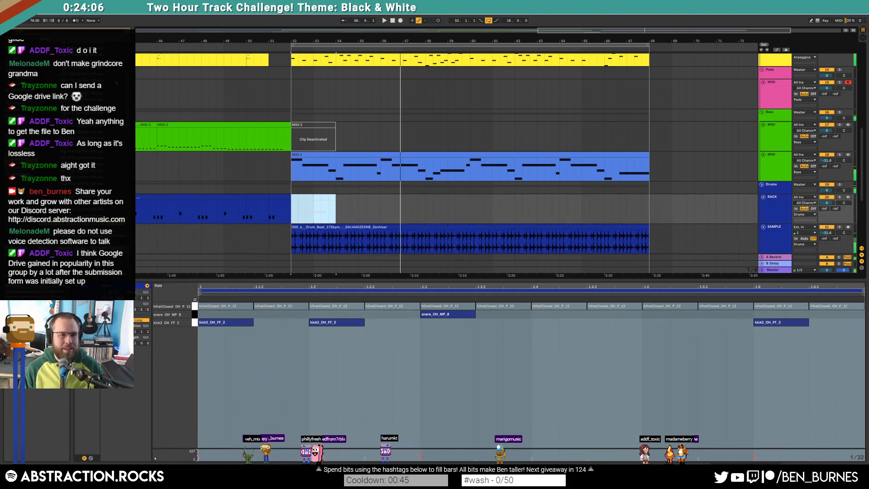
pyautogui.click(504, 235)
pyautogui.hotkey('shift', 'Tab')
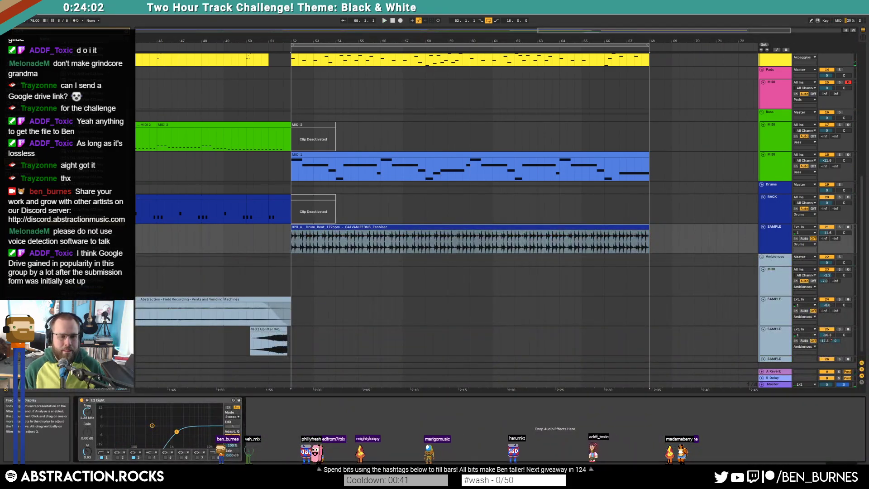
pyautogui.press('space')
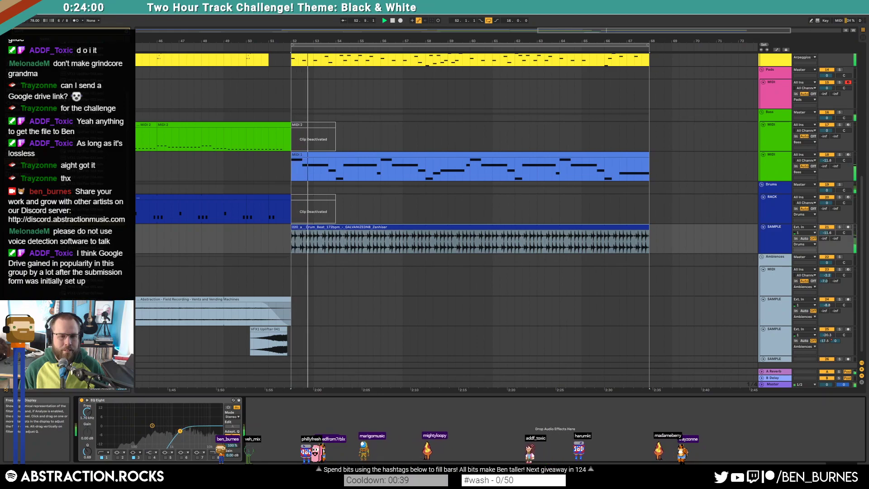
# Compare the drums at bar 52 by reactivating the RACK clip and toggling the drum beat clip off and on during playback
pyautogui.click(342, 226)
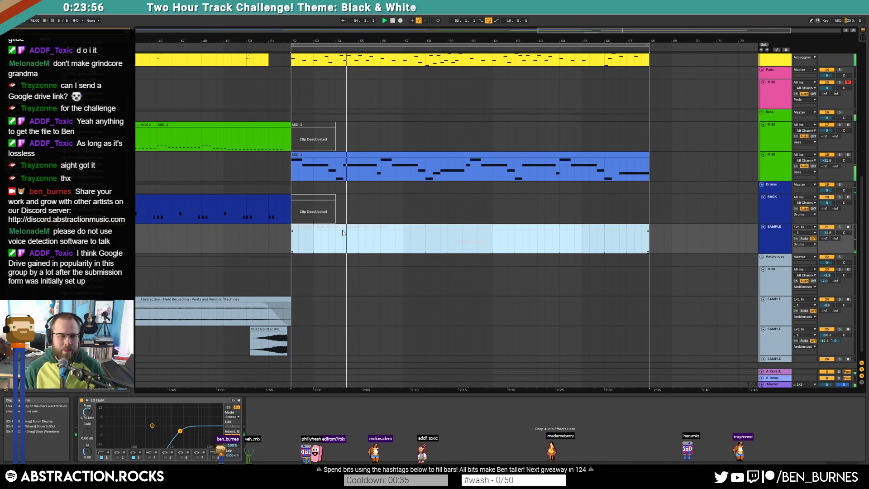
pyautogui.press('space')
pyautogui.press('0')
pyautogui.click(324, 199)
pyautogui.press('0')
pyautogui.press('space')
pyautogui.click(325, 227)
pyautogui.press('0')
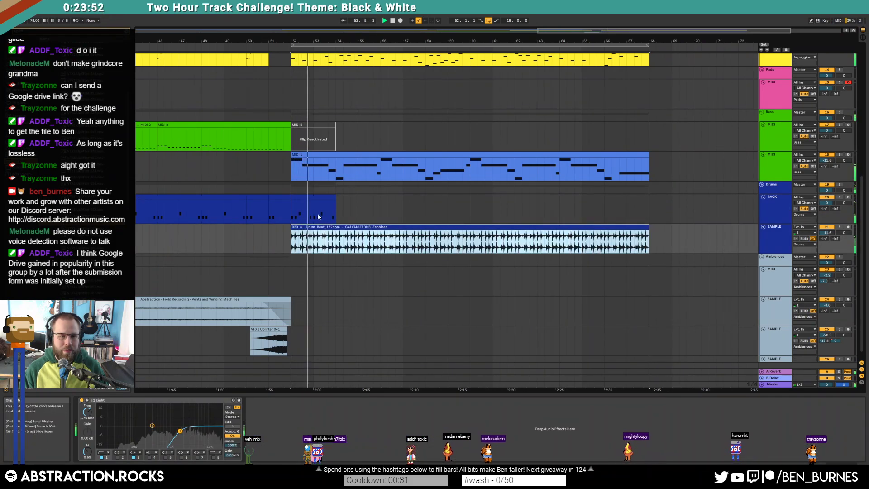
# Delete the RACK and drum beat clips from bar 52 onward, and remove the Drums group's SAMPLE track
pyautogui.press('space')
pyautogui.click(317, 197)
pyautogui.keyDown('shift'); pyautogui.click(326, 228); pyautogui.keyUp('shift')
pyautogui.press('Delete')
pyautogui.click(768, 241)
pyautogui.press('Delete')
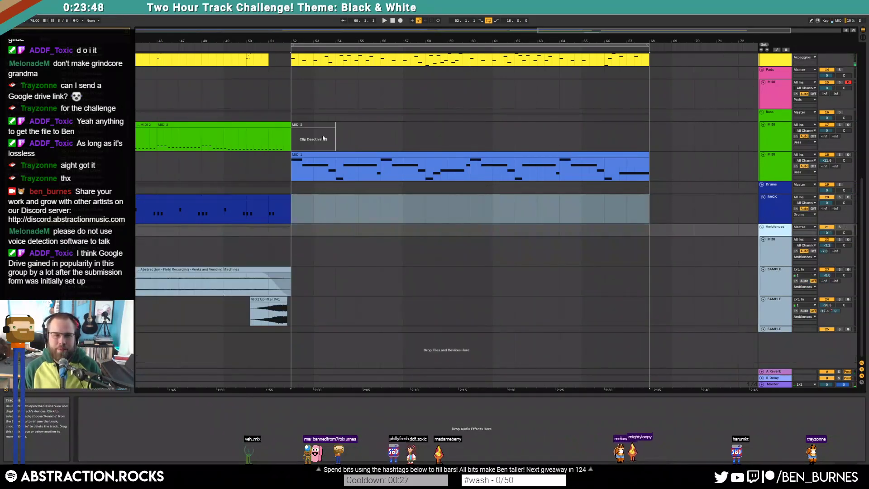
# Delete the deactivated bass clip at bar 52 and hide the Massive plug-in window
pyautogui.click(321, 127)
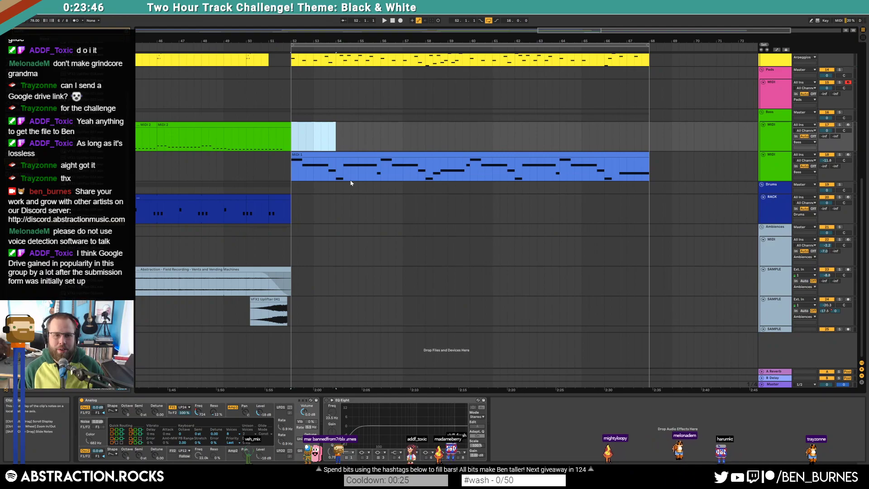
pyautogui.hotkey('shift', 'Tab')
pyautogui.scroll(1, 346, 185)
pyautogui.click(355, 202)
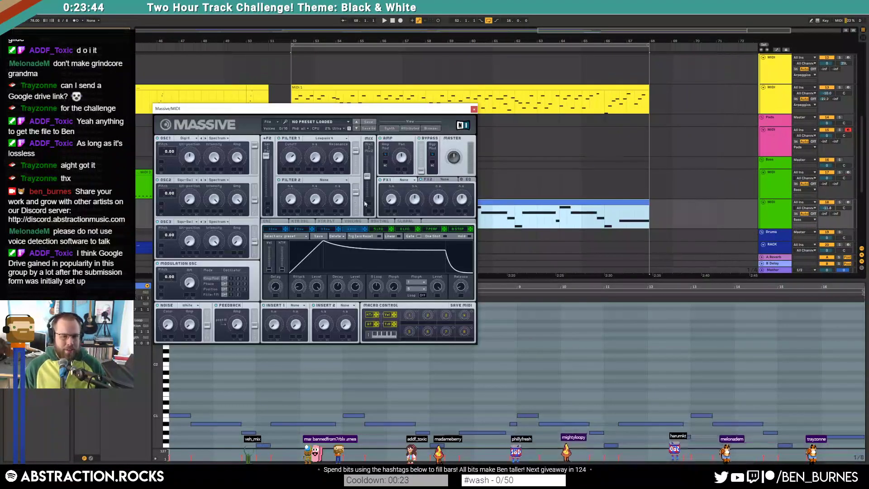
pyautogui.hotkey('ctrl', 'alt', 'p')
pyautogui.scroll(-3, 346, 198)
pyautogui.scroll(1, 504, 204)
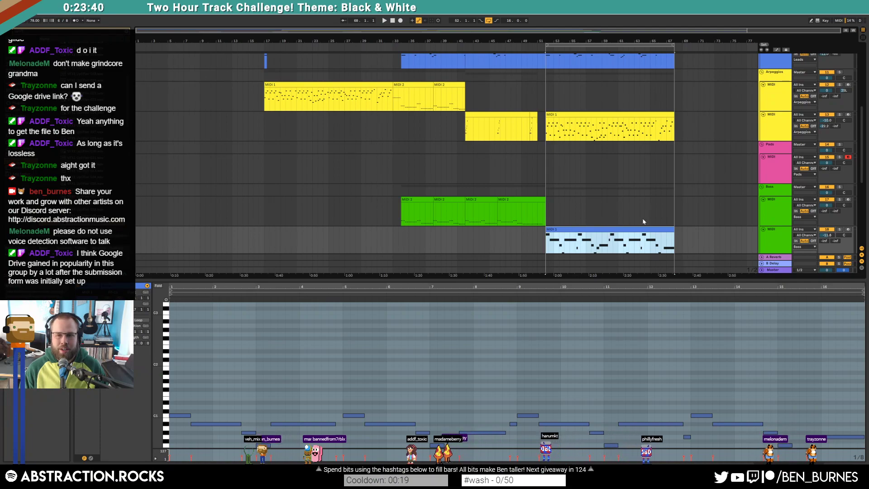
# Move the second Bass track's 16-bar MIDI clip to the second Leads MIDI track, starting exactly at bar 52
pyautogui.click(636, 202)
pyautogui.scroll(3, 637, 202)
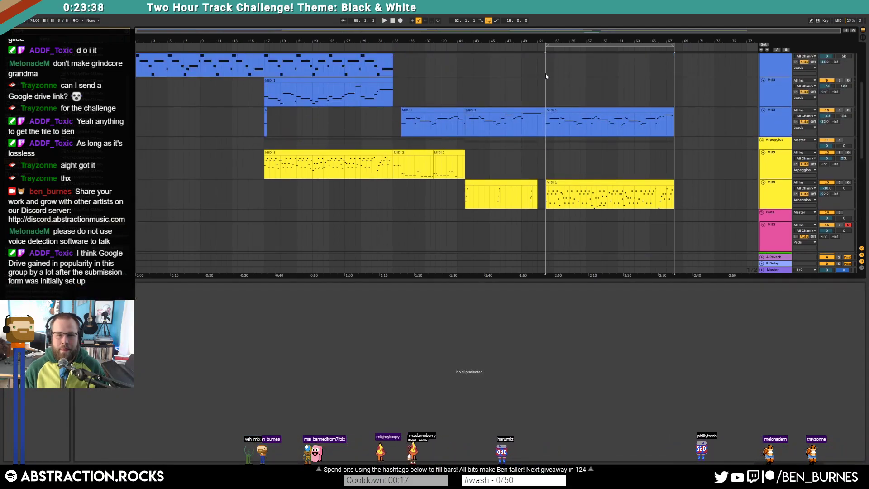
pyautogui.click(545, 73)
pyautogui.hotkey('ctrl', 'v')
pyautogui.scroll(3, 594, 83)
pyautogui.scroll(1, 590, 87)
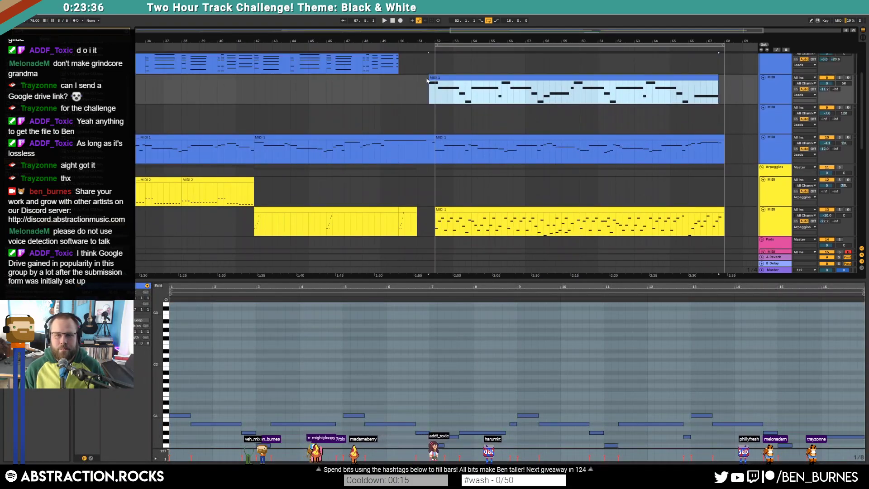
pyautogui.moveTo(441, 76); pyautogui.dragTo(448, 74)
pyautogui.scroll(-3, 452, 78)
pyautogui.hotkey('shift', 'Tab')
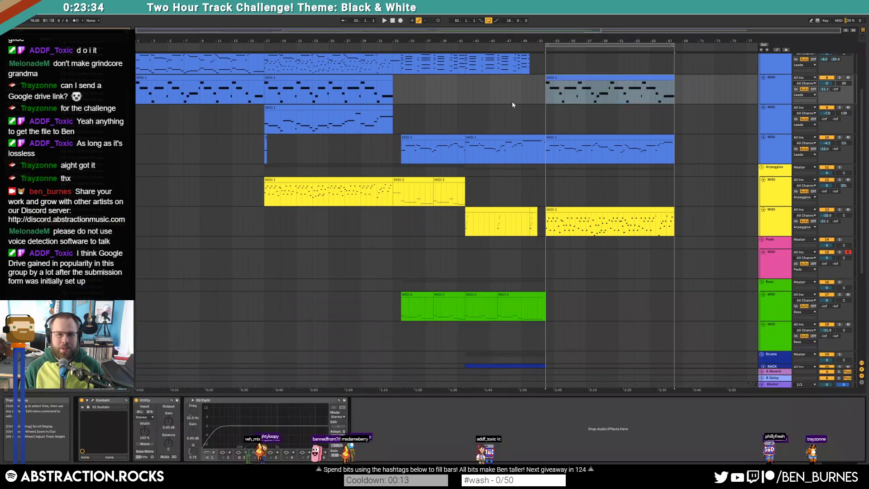
# Play the arrangement across bar 52 to hear the relocated line with the lead and arpeggio clips
pyautogui.scroll(2, 538, 111)
pyautogui.click(553, 121)
pyautogui.scroll(1, 552, 120)
pyautogui.click(516, 46)
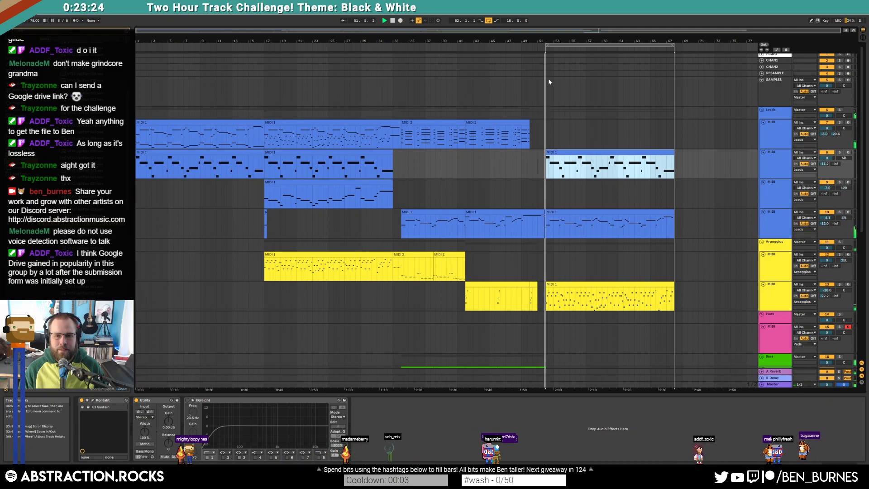
pyautogui.scroll(-3, 549, 83)
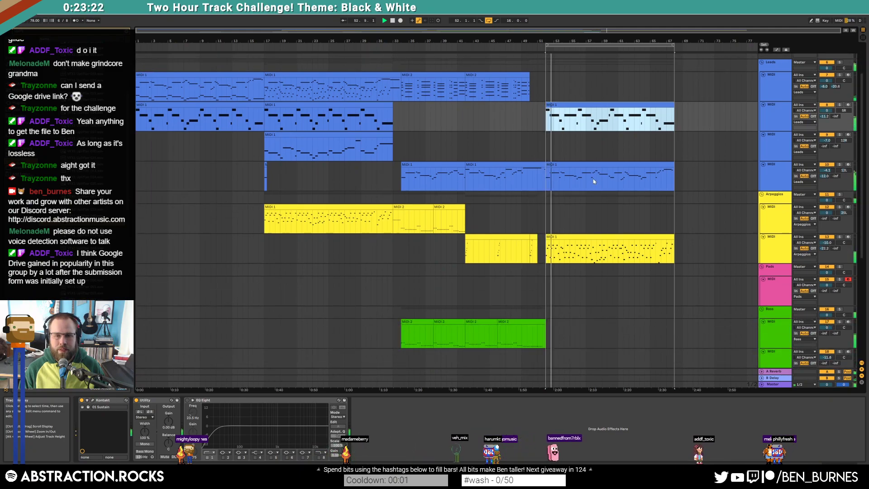
pyautogui.click(544, 165)
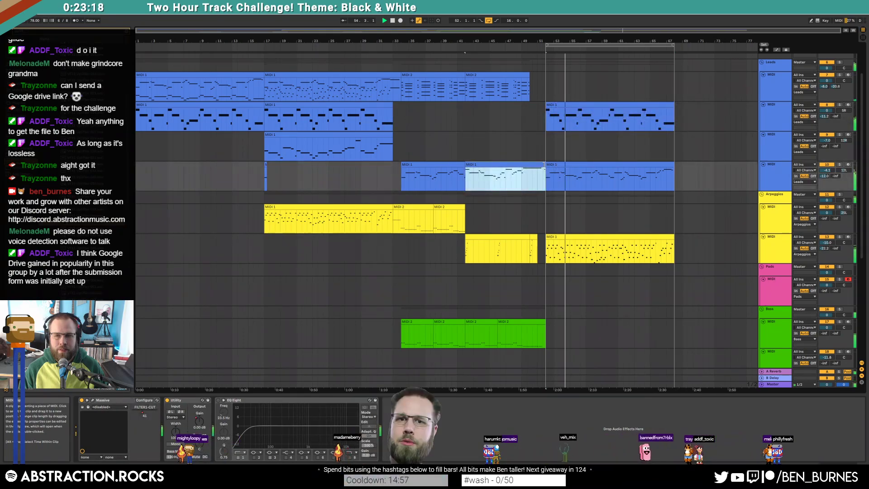
# Inspect the Massive synth on the arpeggio clip's track and the notes of the lead clip at bar 52
pyautogui.scroll(-3, 544, 166)
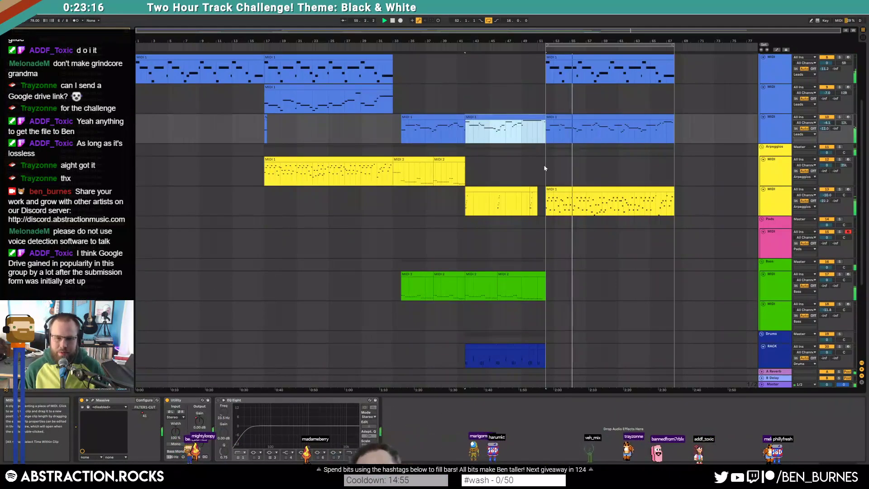
pyautogui.click(557, 202)
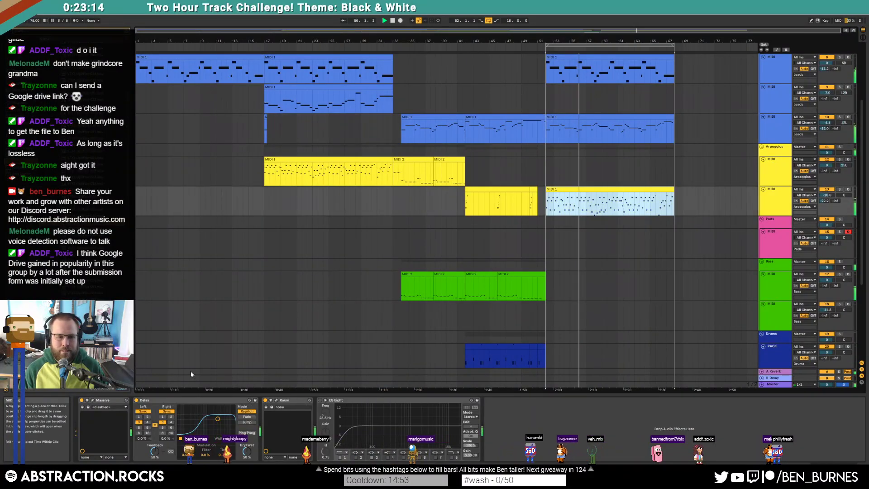
pyautogui.click(92, 401)
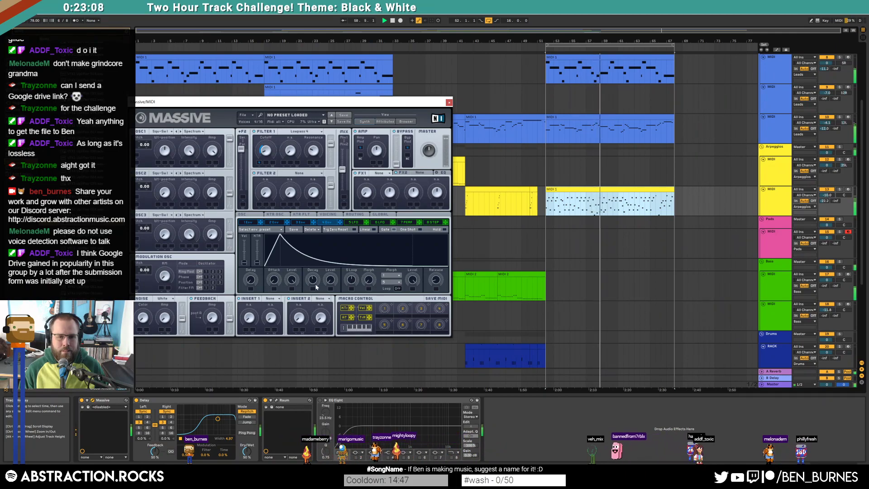
pyautogui.doubleClick(603, 117)
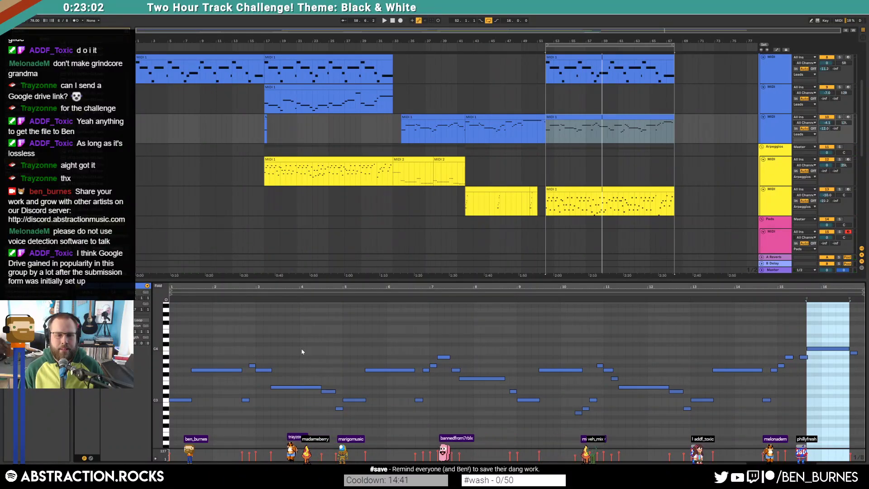
pyautogui.hotkey('shift', 'Tab')
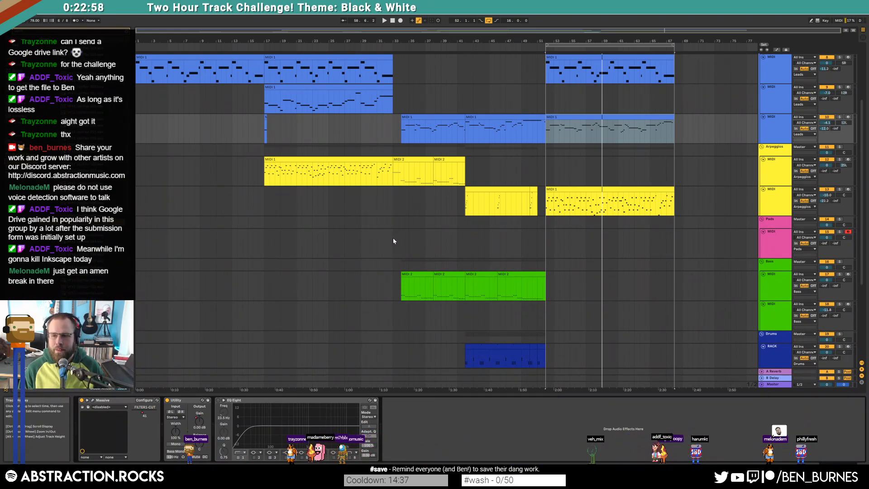
# Insert a new SAMPLE audio track below the RACK track in the Drums group
pyautogui.click(548, 333)
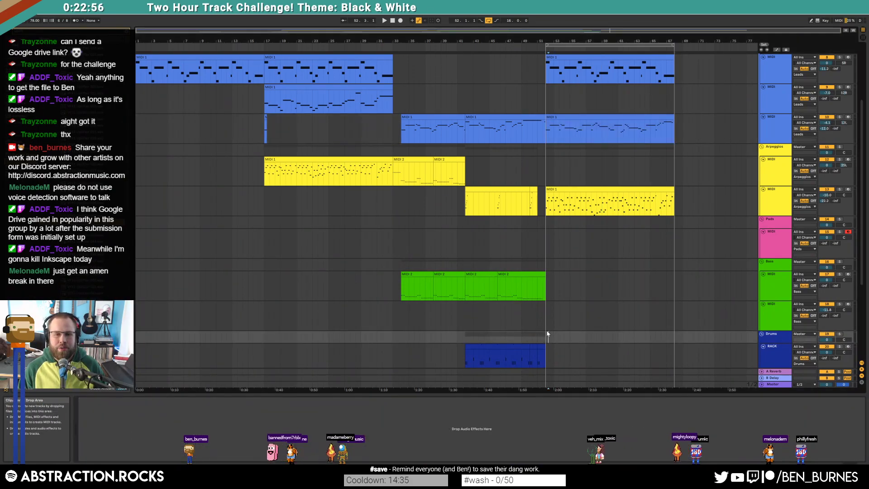
pyautogui.scroll(-1, 563, 328)
pyautogui.scroll(-4, 563, 328)
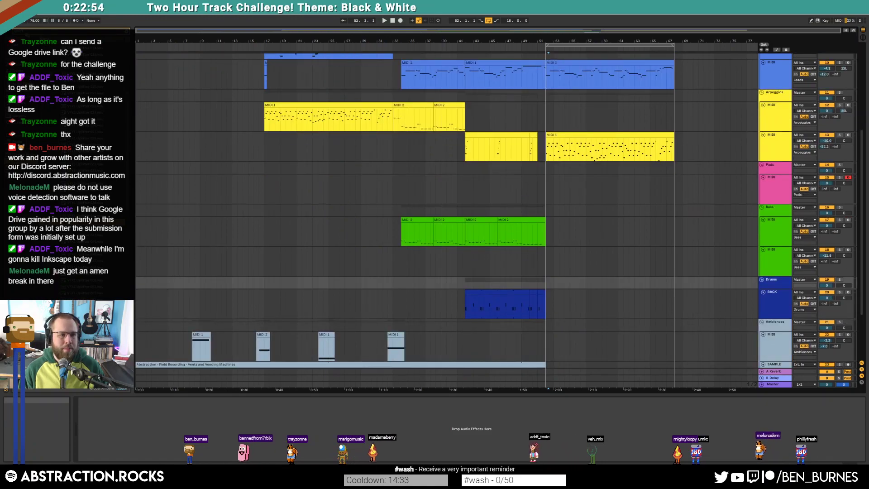
pyautogui.click(724, 301)
pyautogui.hotkey('ctrl', 't')
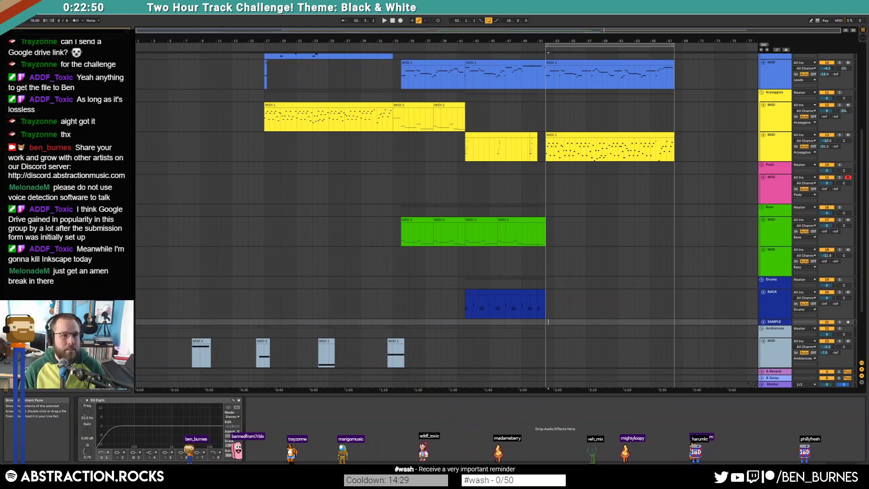
# Add the amen break beat sample to the new SAMPLE track, unfold the track, and align the clip with bar 52
pyautogui.click(97, 51)
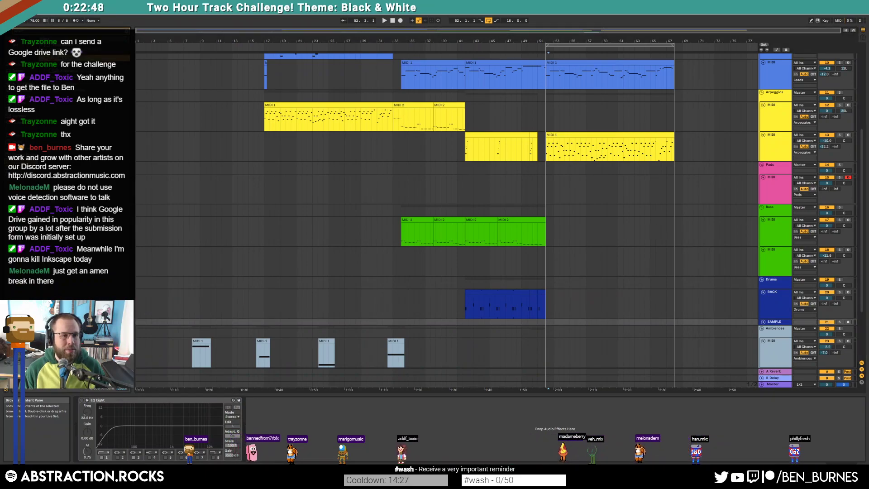
pyautogui.moveTo(86, 71); pyautogui.dragTo(550, 322)
pyautogui.click(762, 322)
pyautogui.scroll(3, 597, 328)
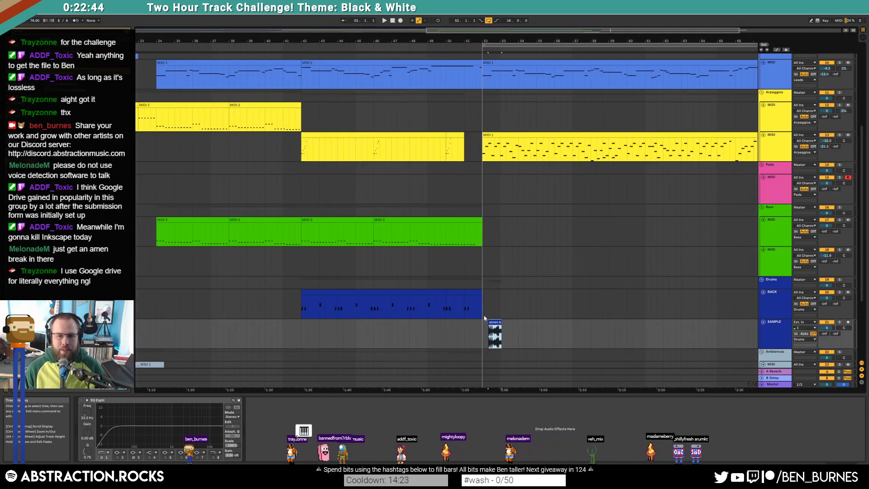
pyautogui.moveTo(490, 323); pyautogui.dragTo(485, 323)
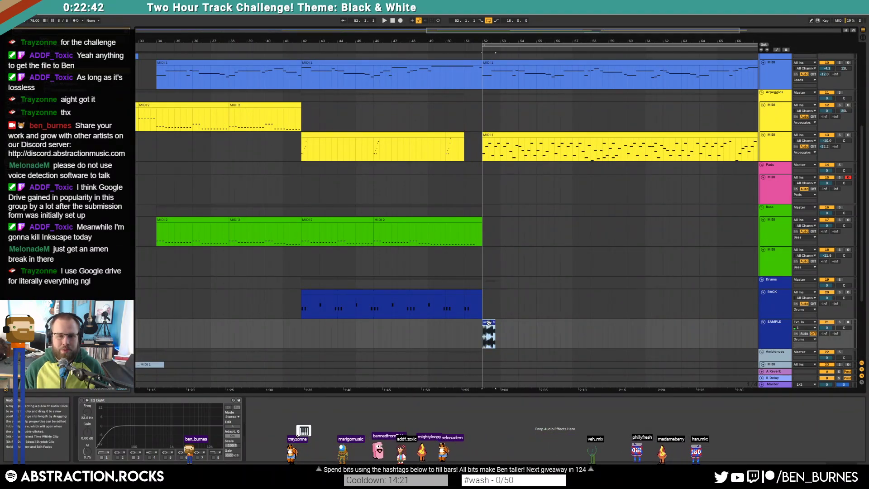
# Warp the amen break's two main snare hits onto beats 1.2 and 1.4, auditioning the clip in between
pyautogui.doubleClick(487, 323)
pyautogui.click(144, 293)
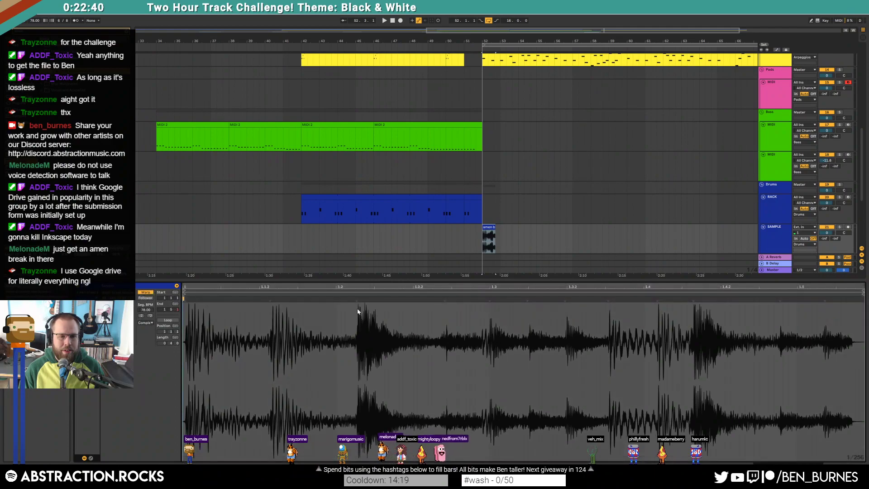
pyautogui.moveTo(356, 301); pyautogui.dragTo(336, 299)
pyautogui.doubleClick(356, 299)
pyautogui.press('space')
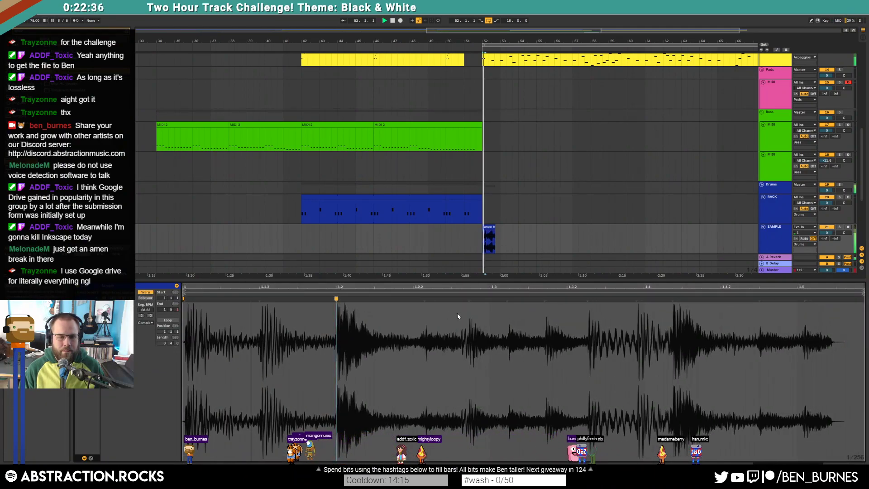
pyautogui.press('space')
pyautogui.moveTo(672, 299); pyautogui.dragTo(643, 298)
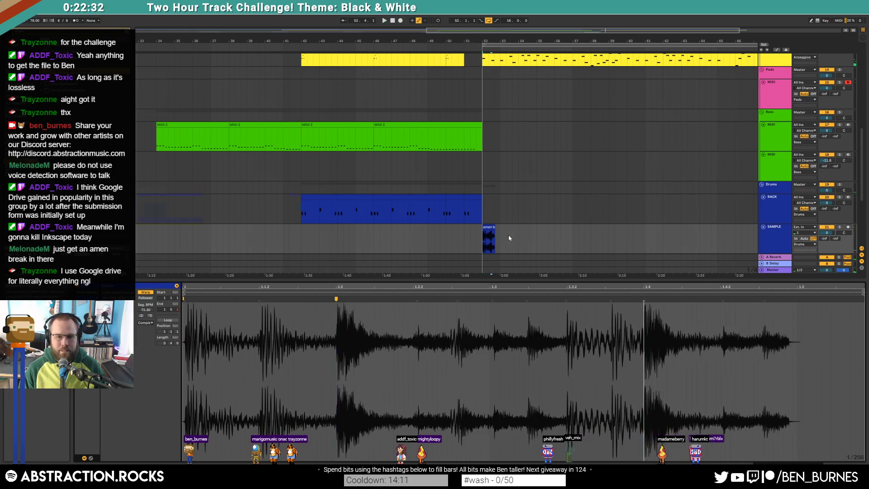
# Copy the amen break slice between beats 52.3 and 52.4 and place the copy at beat 52.5
pyautogui.scroll(5, 508, 238)
pyautogui.click(351, 250)
pyautogui.press('+')
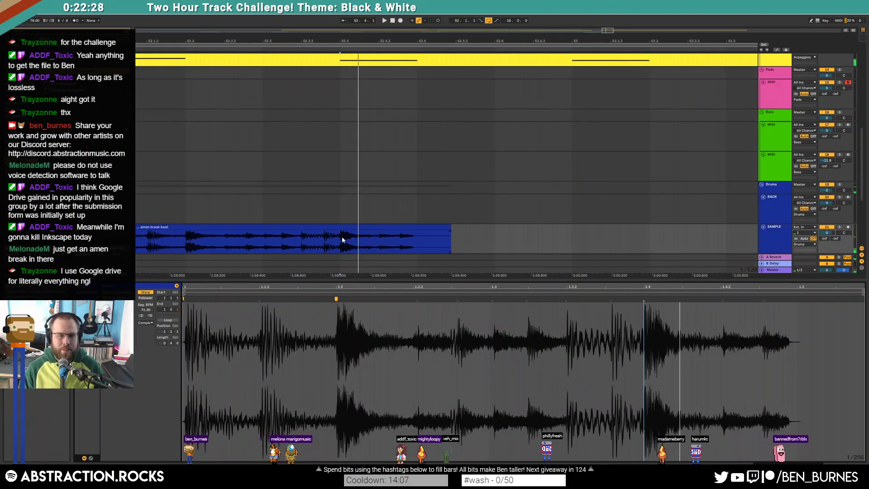
pyautogui.moveTo(338, 244); pyautogui.dragTo(261, 241)
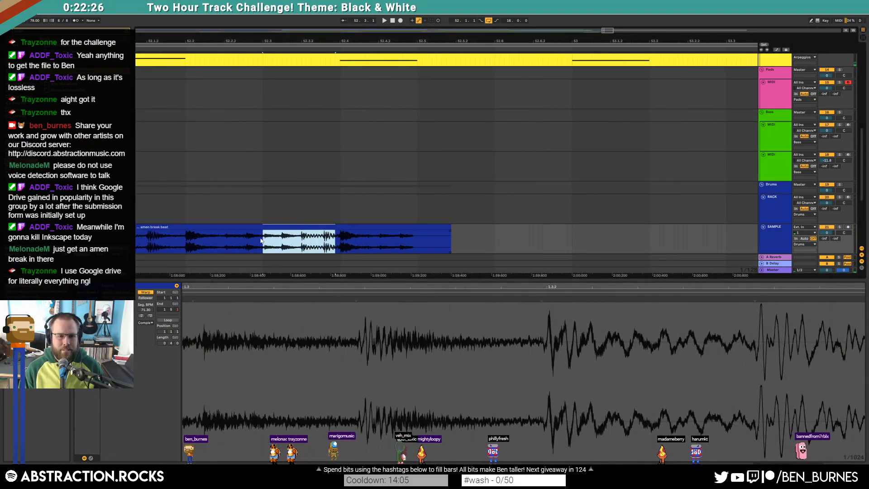
pyautogui.click(413, 245)
pyautogui.hotkey('ctrl', 'v')
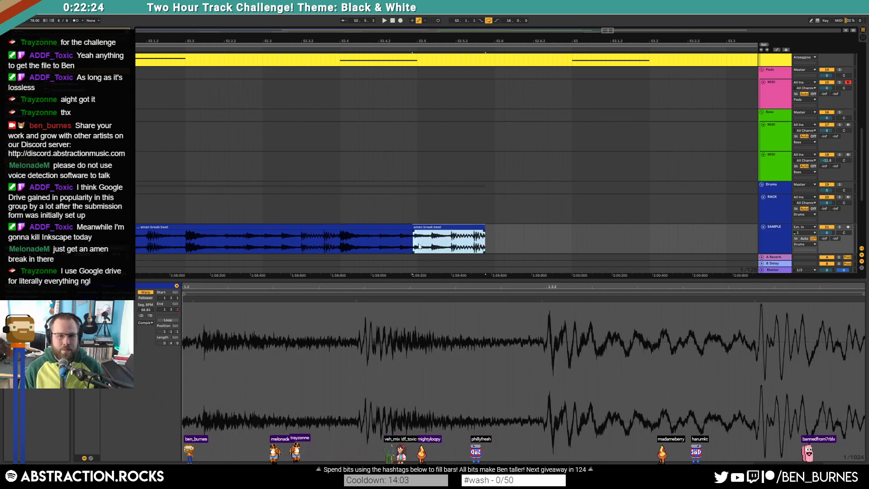
pyautogui.moveTo(455, 228); pyautogui.dragTo(415, 227)
# Audition the copied slice, extend its end to beat 52.6, and duplicate it to fill the bar up to bar 53
pyautogui.press('space')
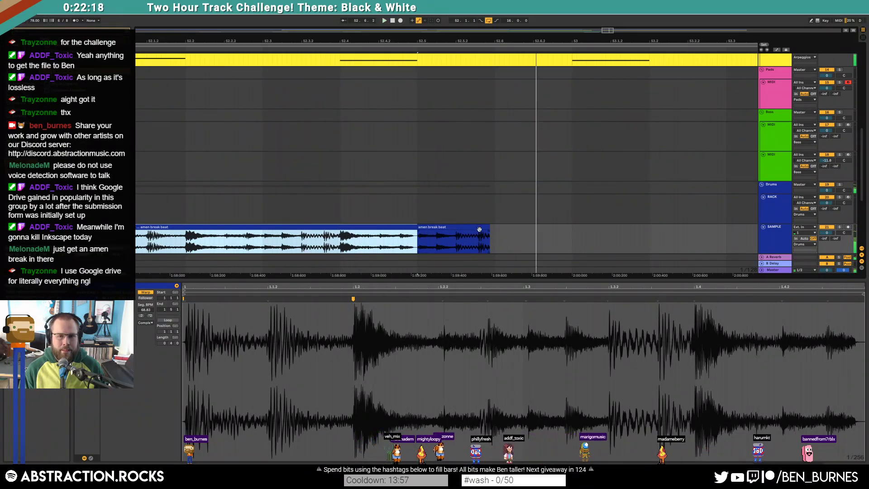
pyautogui.press('space')
pyautogui.click(451, 237)
pyautogui.press('Up')
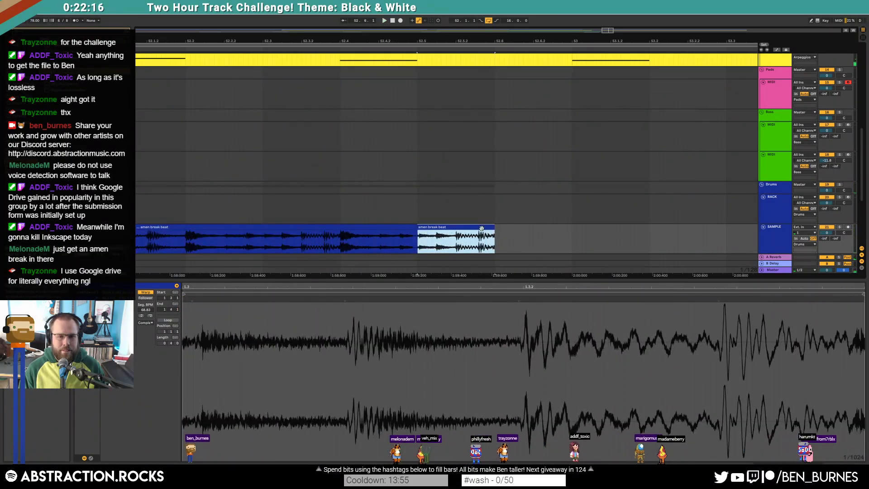
pyautogui.hotkey('ctrl', 'd')
pyautogui.scroll(-2, 495, 229)
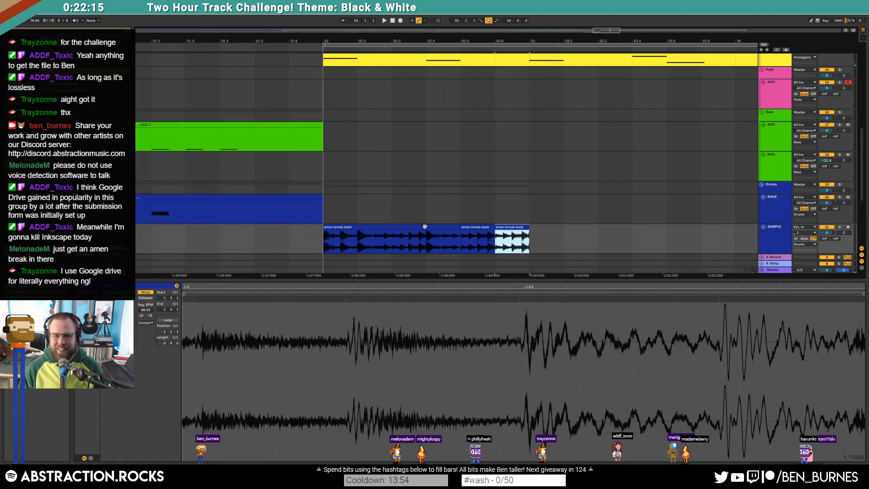
# Duplicate the complete one-bar amen break pattern twice so that it runs from bar 52 to bar 55
pyautogui.keyDown('shift'); pyautogui.click(362, 227); pyautogui.keyUp('shift')
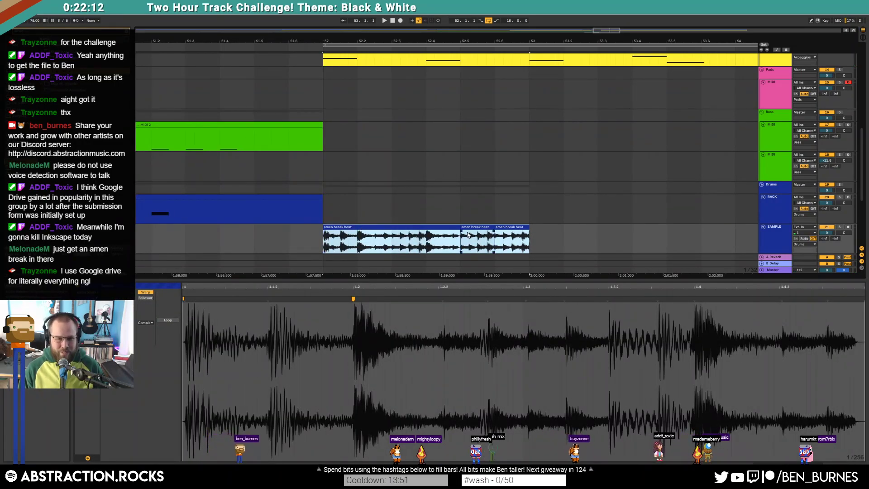
pyautogui.hotkey('ctrl', 'd')
pyautogui.hotkey('ctrl', 'd')
# Enable the EQ Eight on the drum SAMPLE track with a 150 Hz low cut and audition the amen break from bar 52
pyautogui.click(776, 248)
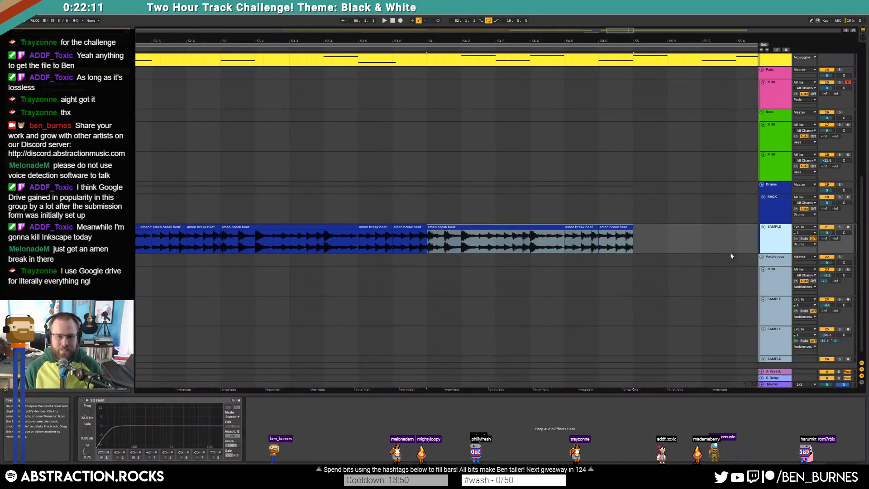
pyautogui.click(82, 400)
pyautogui.moveTo(111, 429); pyautogui.dragTo(141, 437)
pyautogui.moveTo(613, 29); pyautogui.dragTo(611, 24)
pyautogui.click(171, 228)
pyautogui.press('space')
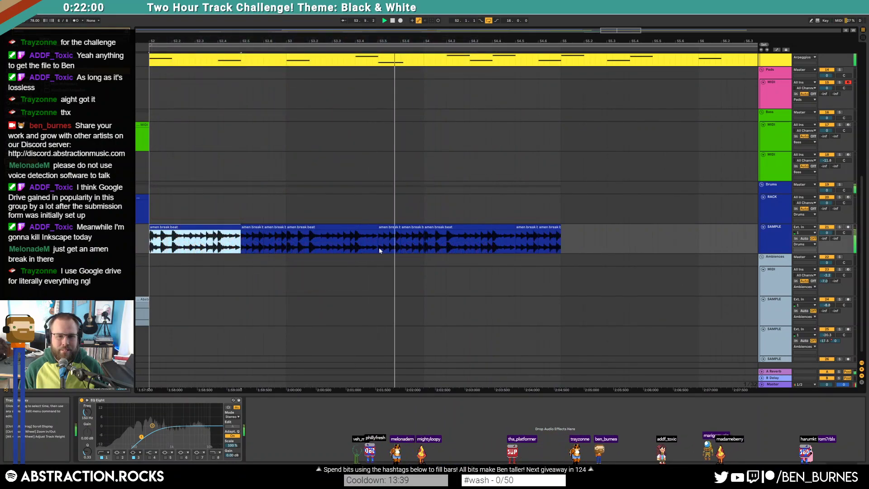
# Remove the amen break clips between bars 52 and 55 and restore them in the same place
pyautogui.moveTo(564, 230); pyautogui.dragTo(157, 234)
pyautogui.press('Delete')
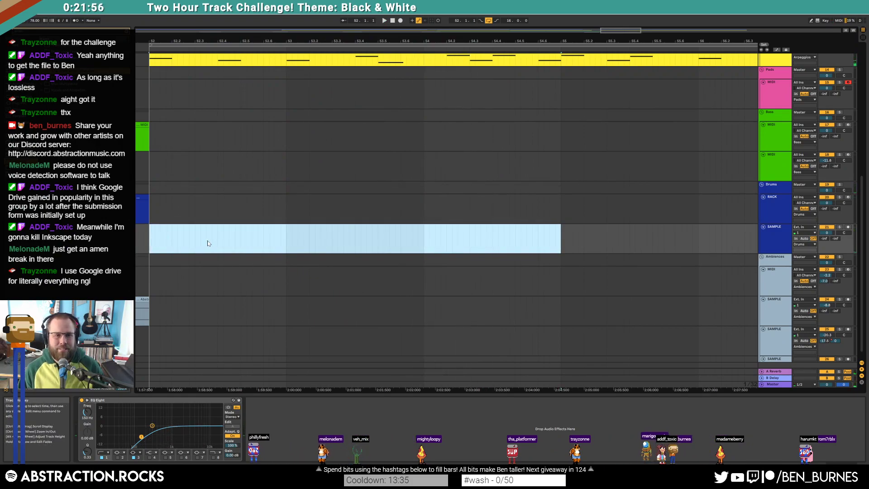
pyautogui.scroll(-5, 207, 242)
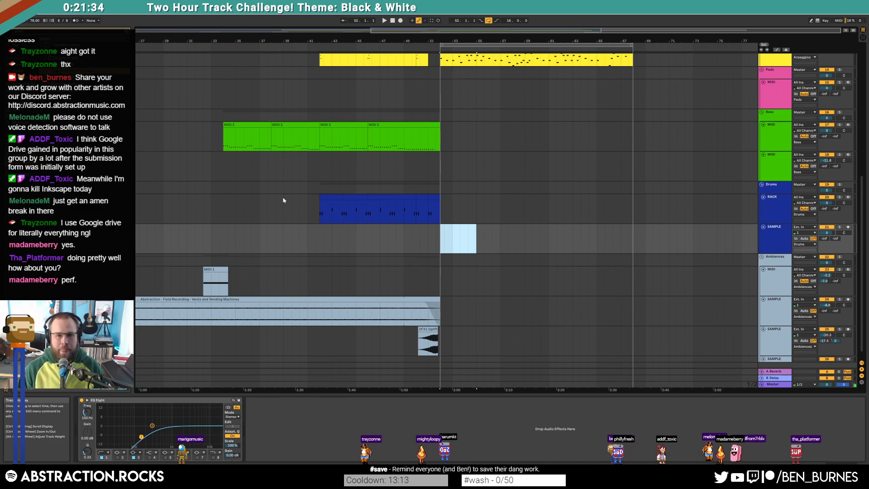
pyautogui.hotkey('ctrl', 'v')
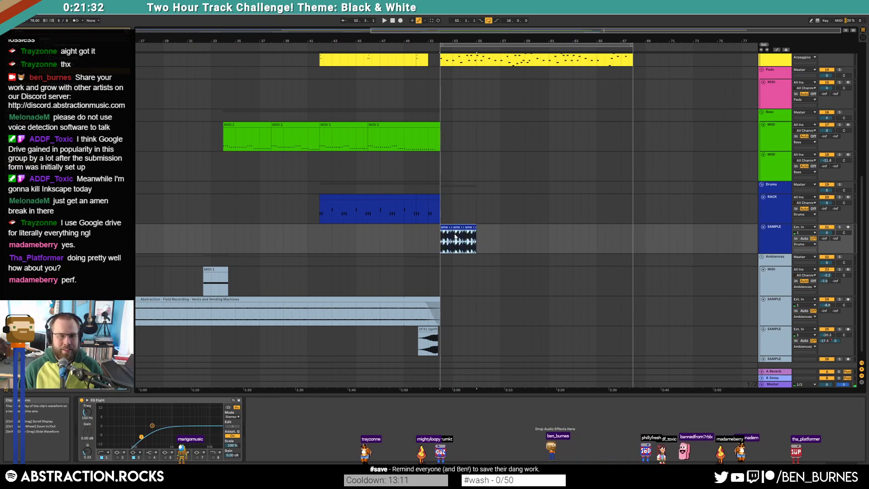
# Raise the low-cut frequency of the amen break's EQ Eight to about 630 Hz
pyautogui.scroll(10, 456, 236)
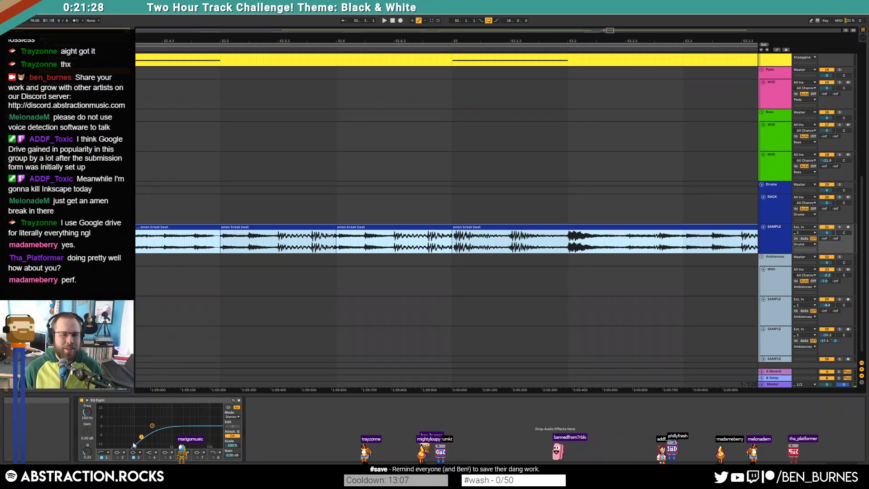
pyautogui.moveTo(141, 437); pyautogui.dragTo(164, 434)
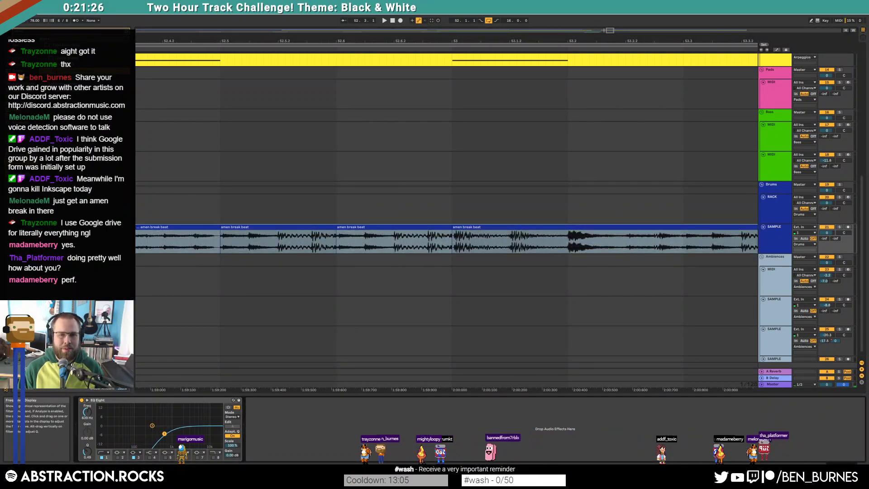
# Play the track from the beginning and examine the synth and the notes of the arpeggio clip at bar 52
pyautogui.scroll(-3, 591, 64)
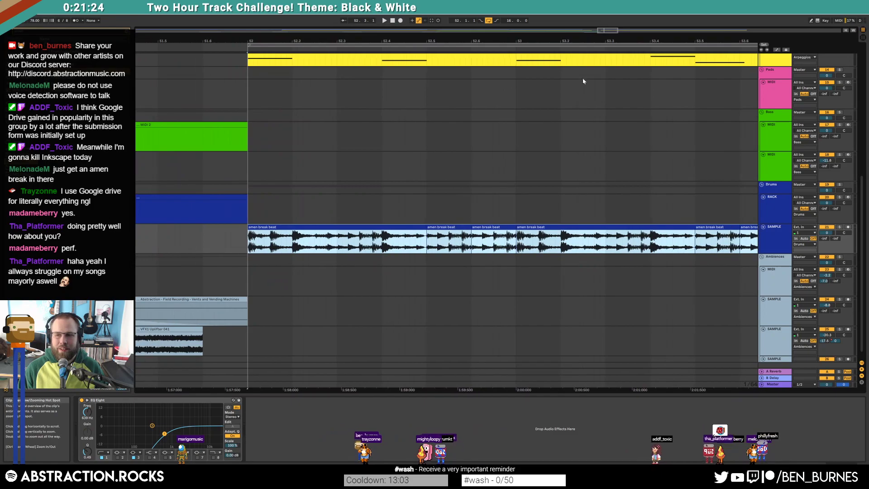
pyautogui.scroll(5, 574, 153)
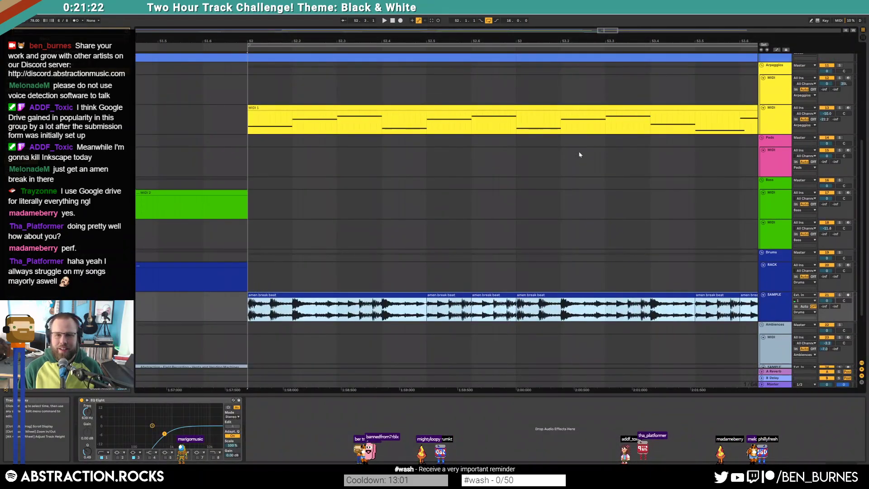
pyautogui.scroll(3, 578, 152)
pyautogui.scroll(-6, 583, 160)
pyautogui.moveTo(507, 33); pyautogui.dragTo(616, 16)
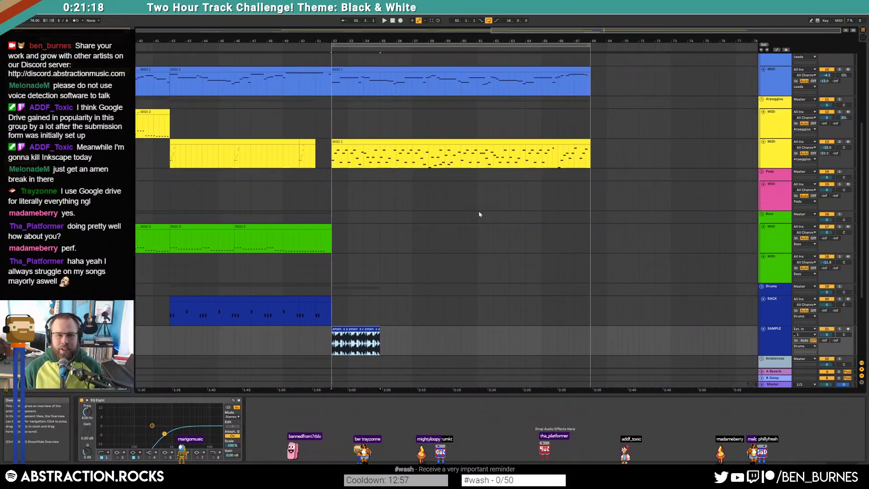
pyautogui.scroll(4, 480, 215)
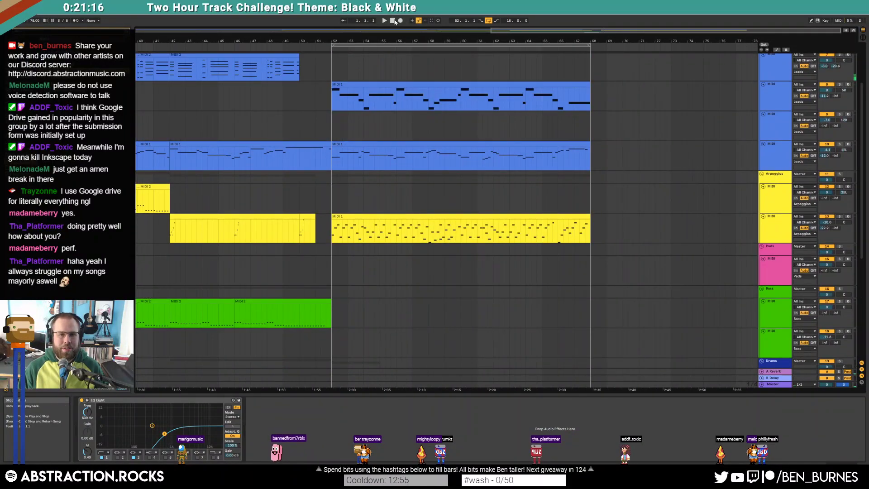
pyautogui.click(412, 216)
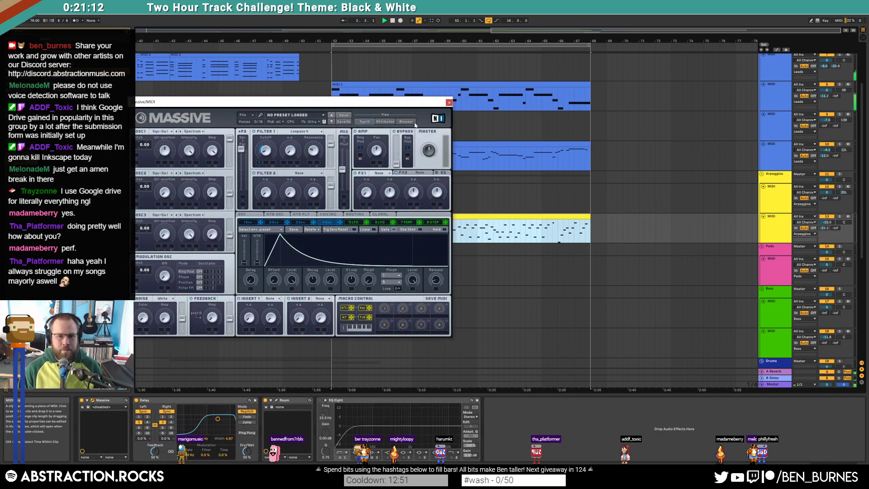
pyautogui.click(448, 103)
pyautogui.doubleClick(468, 217)
pyautogui.click(237, 320)
pyautogui.click(230, 318)
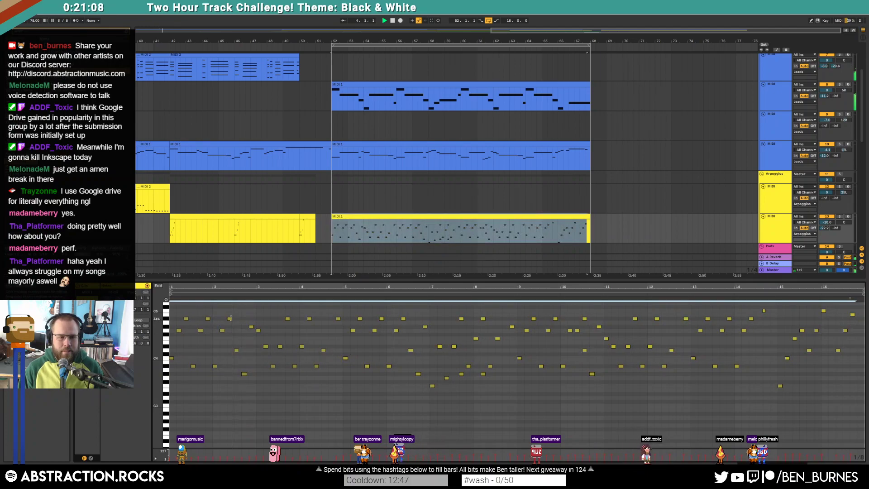
pyautogui.hotkey('shift', 'Tab')
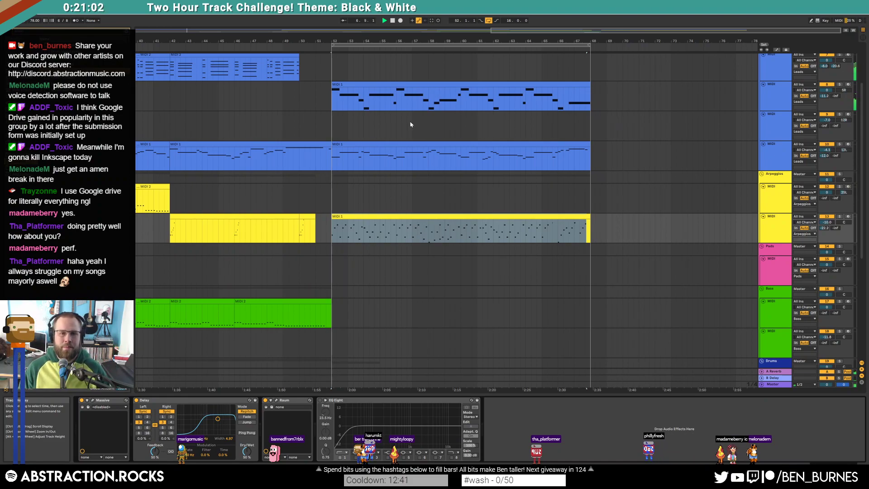
# Rework the short notes after bar 15 in the opening piano clip, removing the higher passing note
pyautogui.click(375, 145)
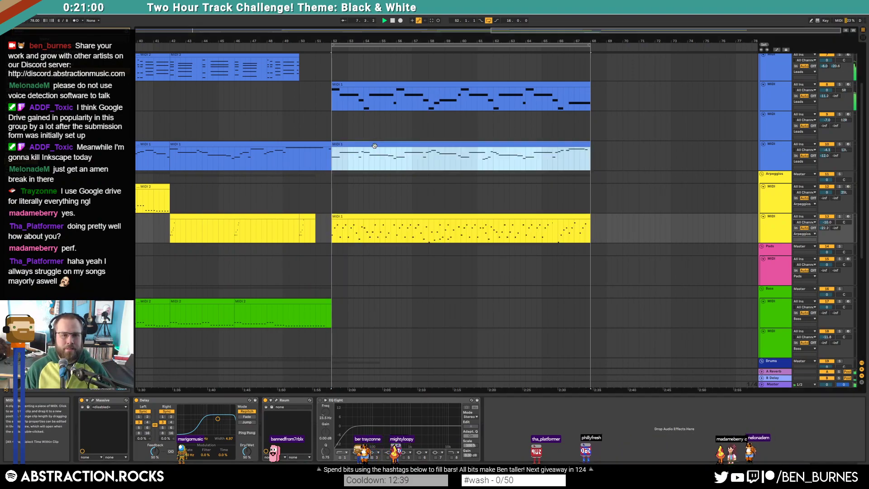
pyautogui.scroll(1, 453, 91)
pyautogui.moveTo(518, 31); pyautogui.dragTo(516, 5)
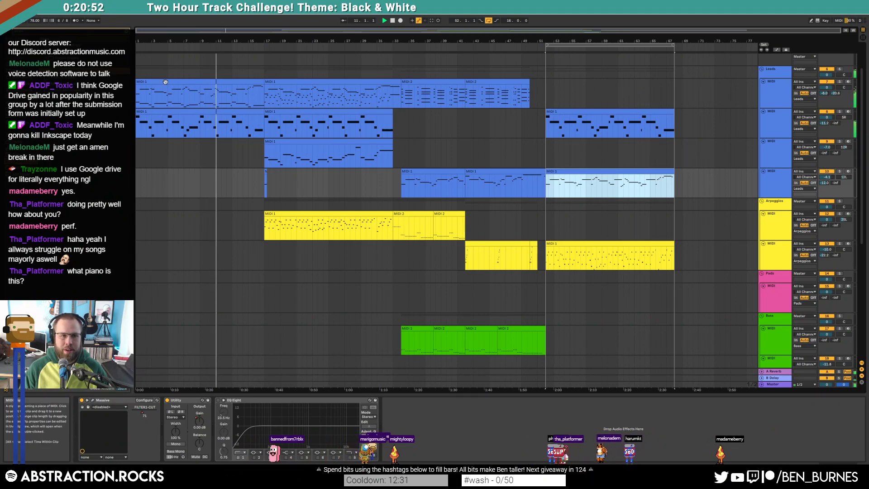
pyautogui.click(183, 92)
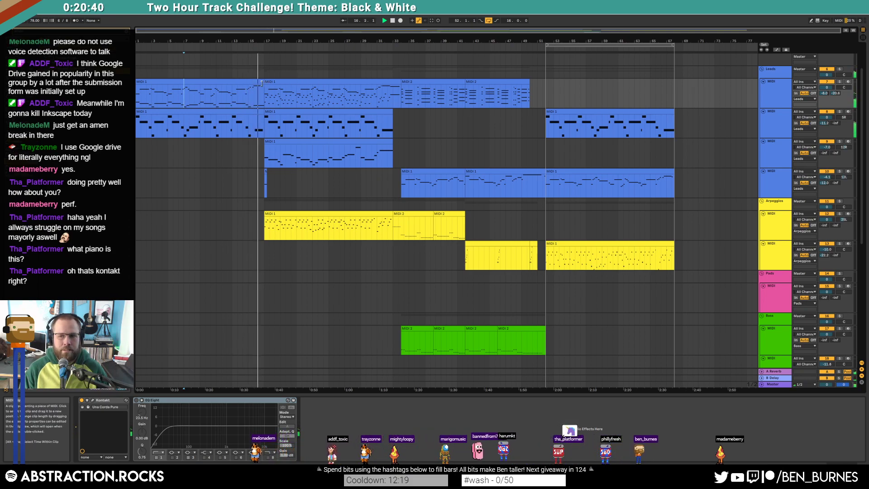
pyautogui.doubleClick(256, 84)
pyautogui.click(803, 328)
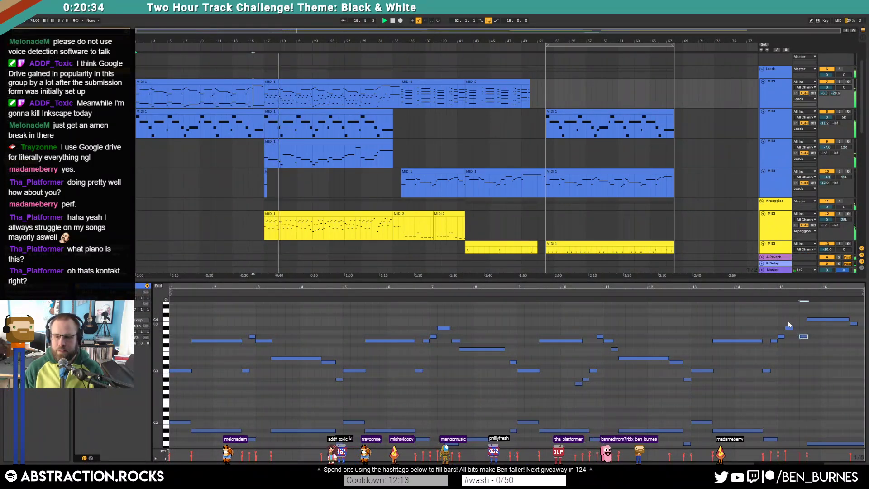
pyautogui.moveTo(788, 326); pyautogui.dragTo(791, 337)
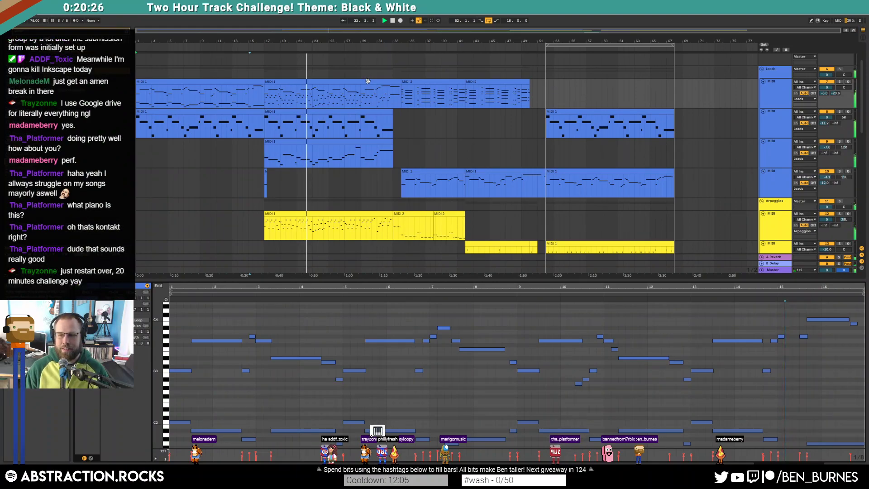
pyautogui.hotkey('shift', 'Tab')
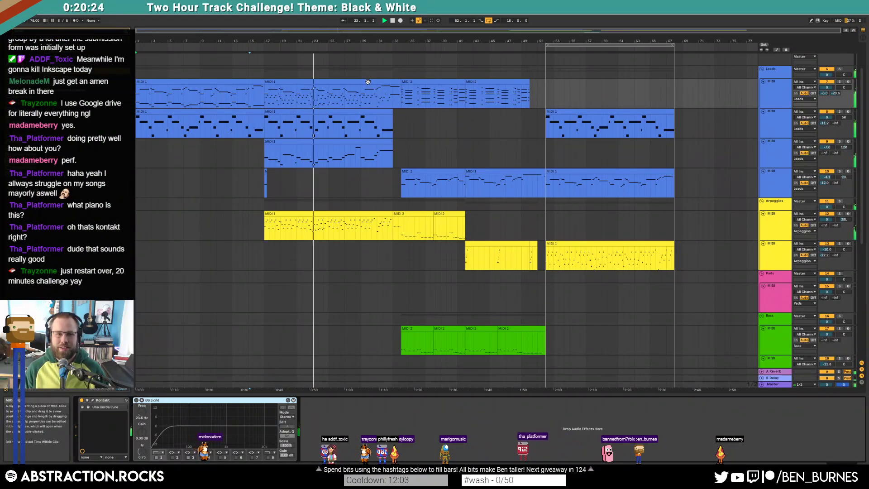
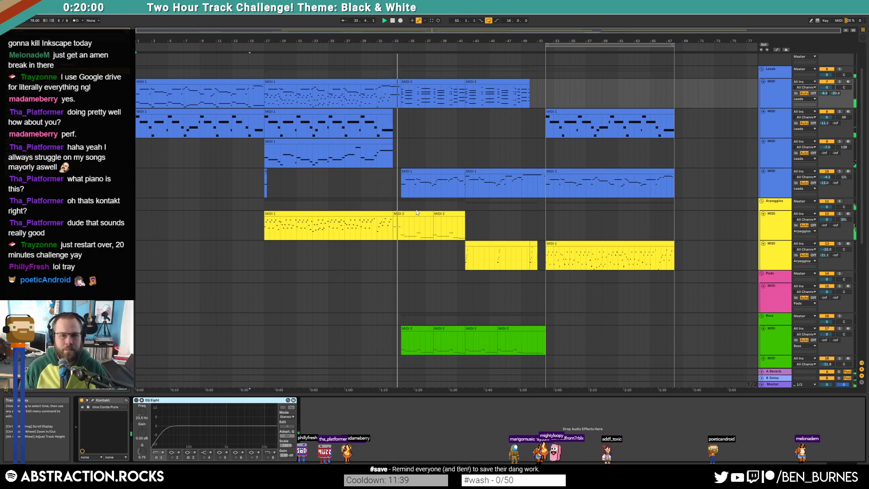
# Examine the chord notes of the two piano clips at bars 34 and 42 while the track plays
pyautogui.doubleClick(428, 83)
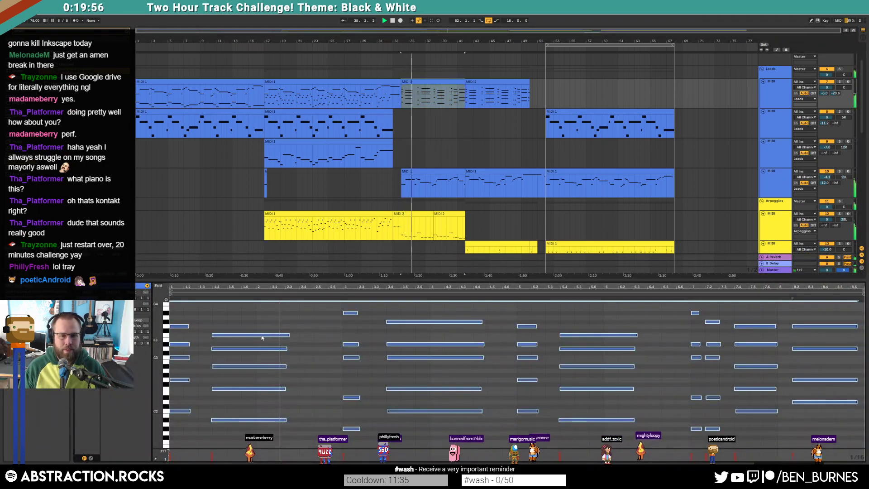
pyautogui.click(492, 82)
pyautogui.click(321, 329)
pyautogui.hotkey('ctrl', 'a')
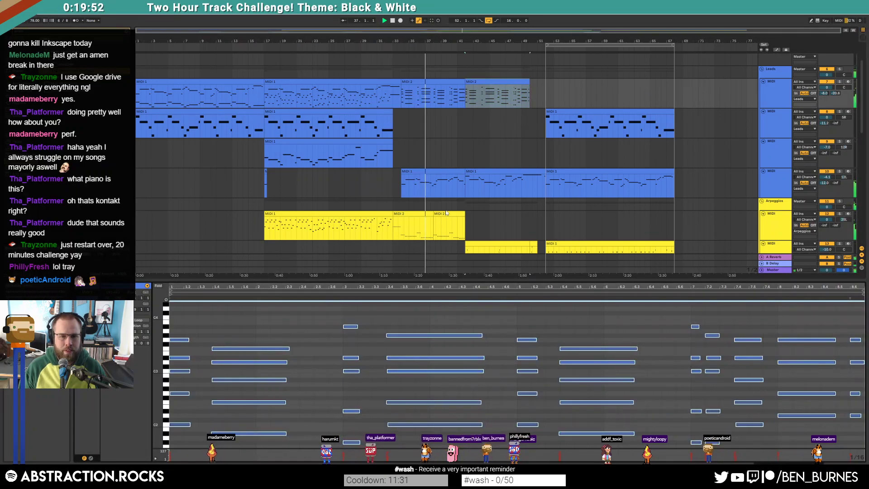
pyautogui.click(445, 173)
pyautogui.hotkey('shift', 'Tab')
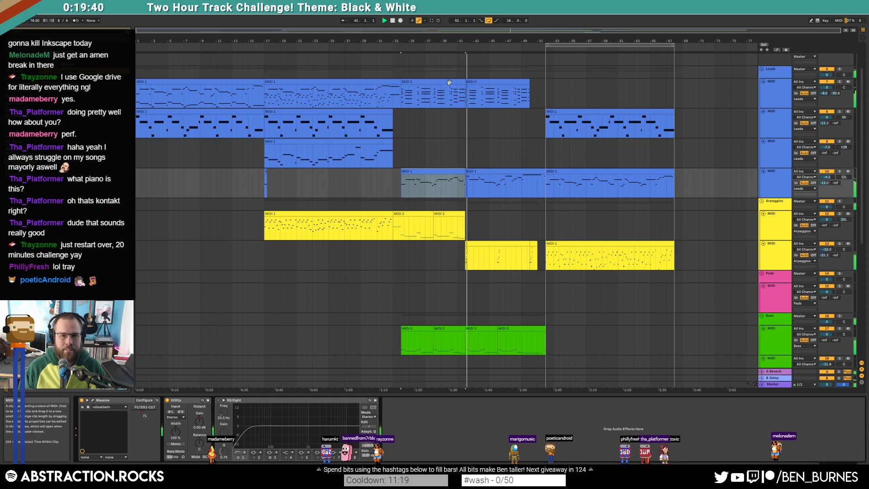
# Inspect the effect chain of the drum RACK track, from the Audio Effect Rack through the Compressor and Overdrive
pyautogui.scroll(-5, 520, 243)
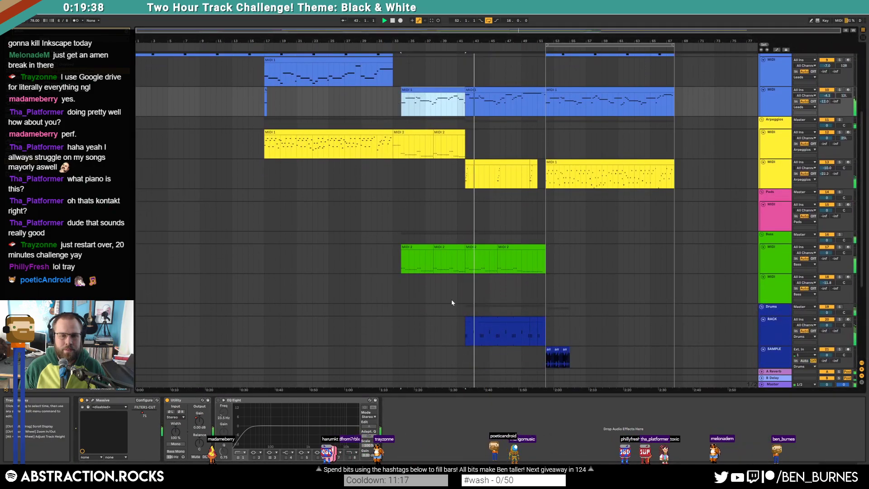
pyautogui.click(478, 318)
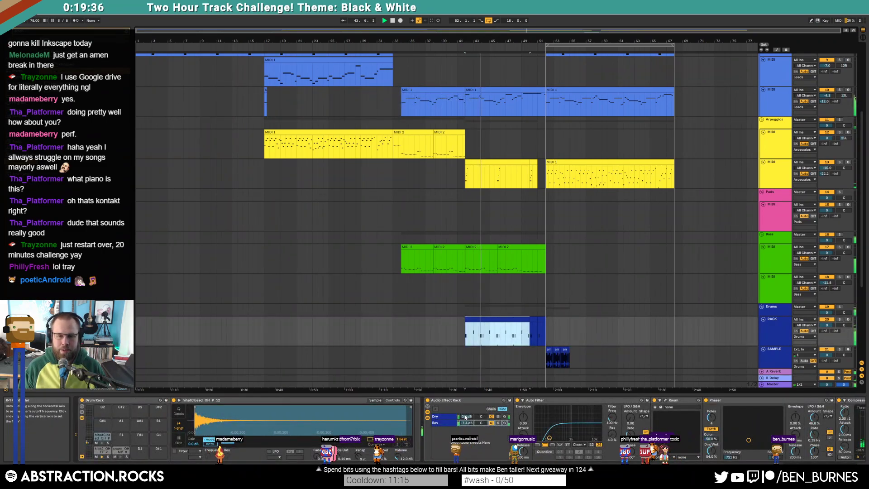
pyautogui.click(665, 400)
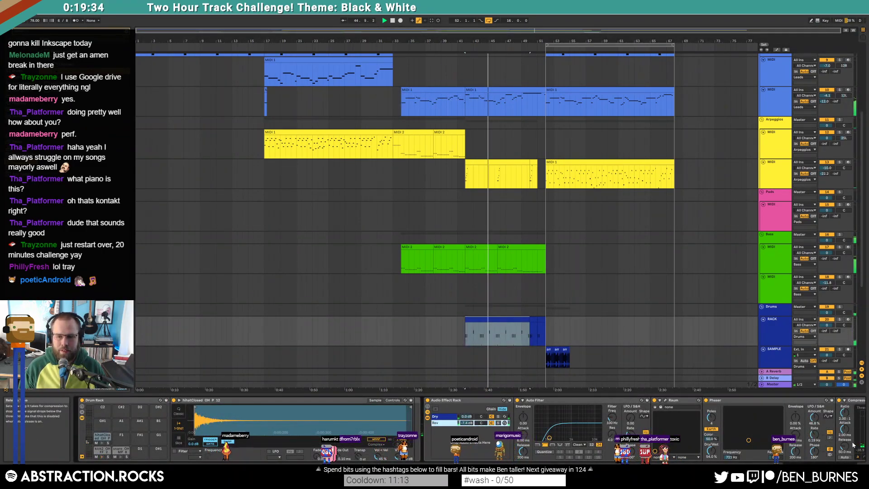
pyautogui.click(812, 462)
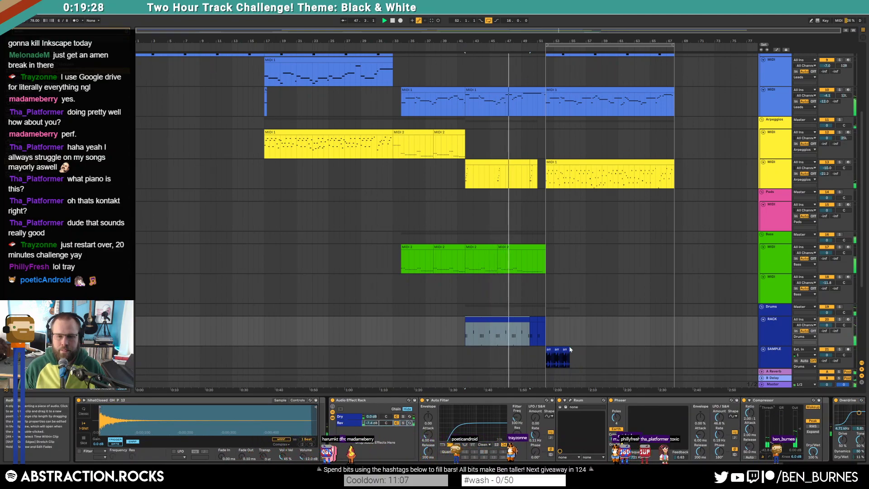
pyautogui.hotkey('shift', 'Tab')
pyautogui.hotkey('shift', 'Tab')
# Replace the EQ Eight on the amen break's SAMPLE track with an Auto Filter
pyautogui.click(586, 272)
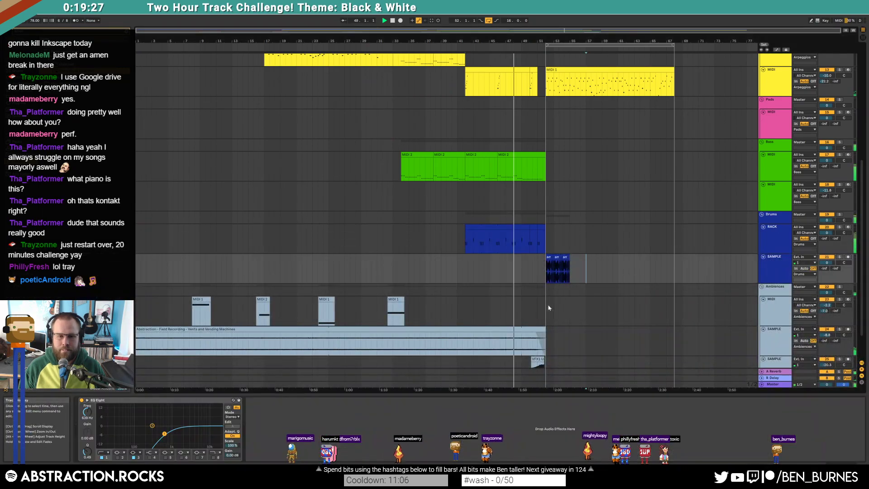
pyautogui.click(197, 400)
pyautogui.press('Delete')
pyautogui.click(23, 83)
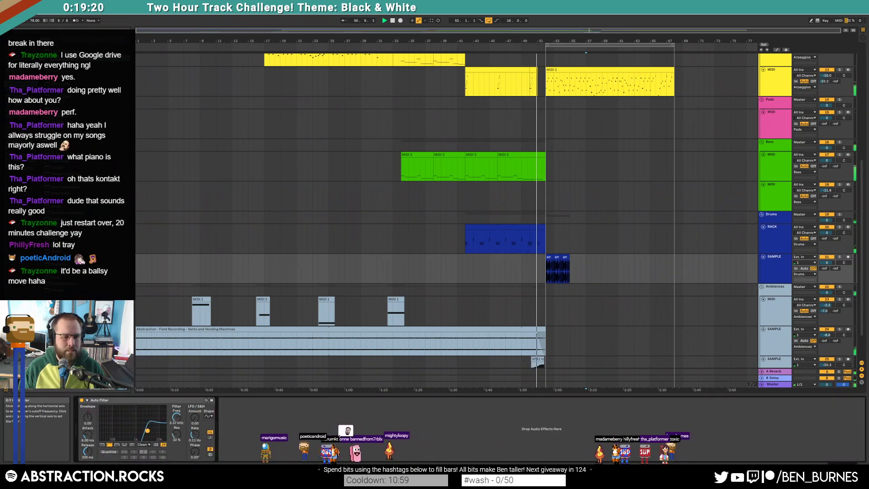
# Set the Auto Filter's LFO amount to about 12 and its high-pass frequency to about 2.3 kHz
pyautogui.moveTo(194, 418); pyautogui.dragTo(194, 398)
pyautogui.moveTo(194, 435); pyautogui.dragTo(147, 432)
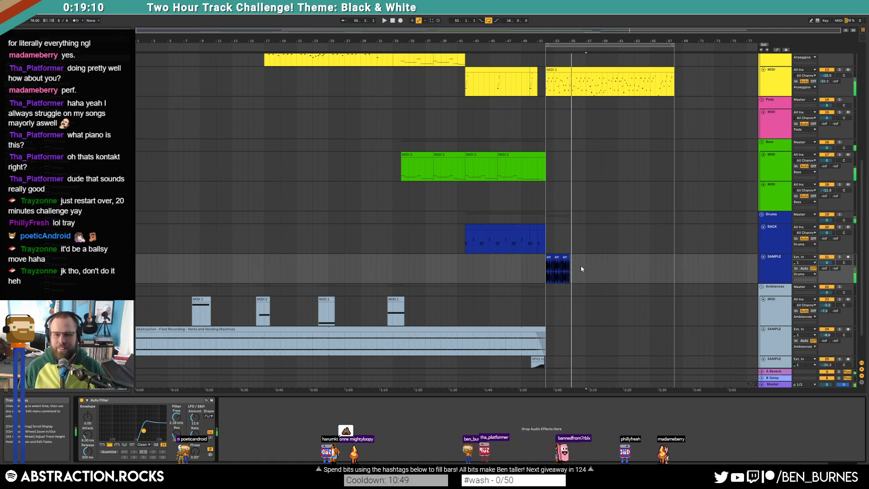
pyautogui.keyDown('ctrl'); pyautogui.scroll(4, 578, 266); pyautogui.keyUp('ctrl')
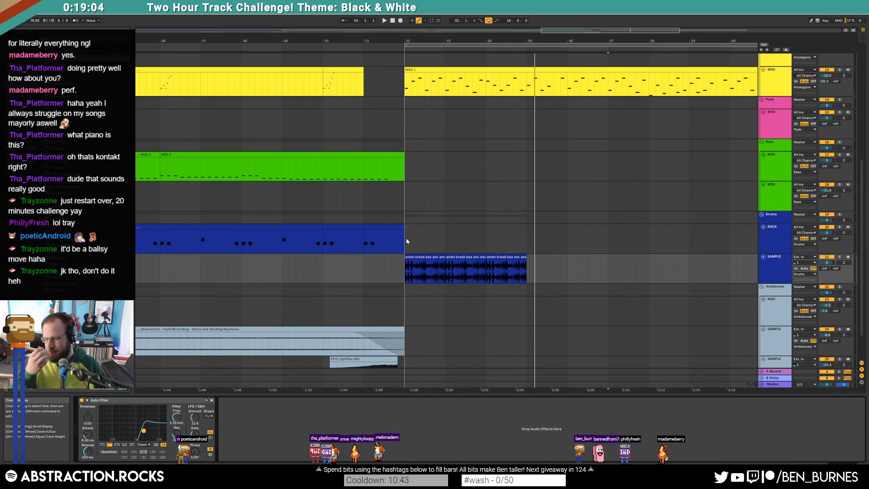
pyautogui.moveTo(599, 30); pyautogui.dragTo(610, 81)
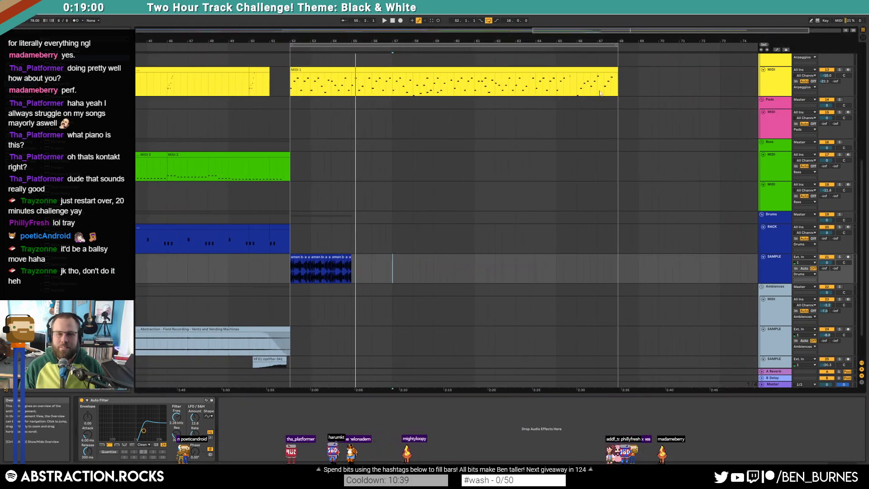
pyautogui.scroll(3, 508, 149)
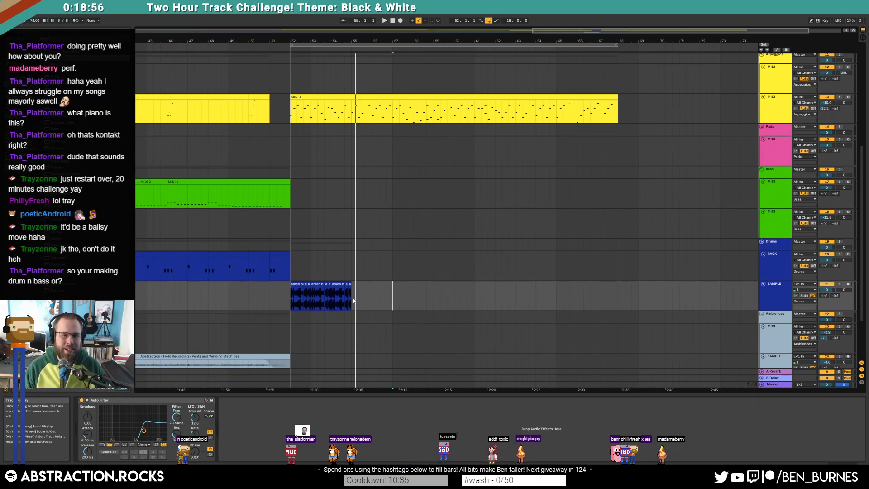
pyautogui.moveTo(353, 301); pyautogui.dragTo(306, 300)
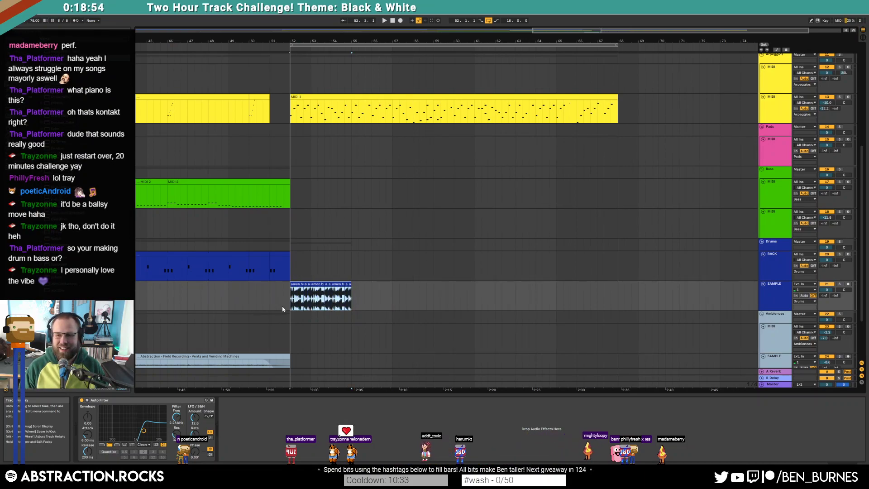
pyautogui.press('Delete')
pyautogui.hotkey('ctrl', 'z')
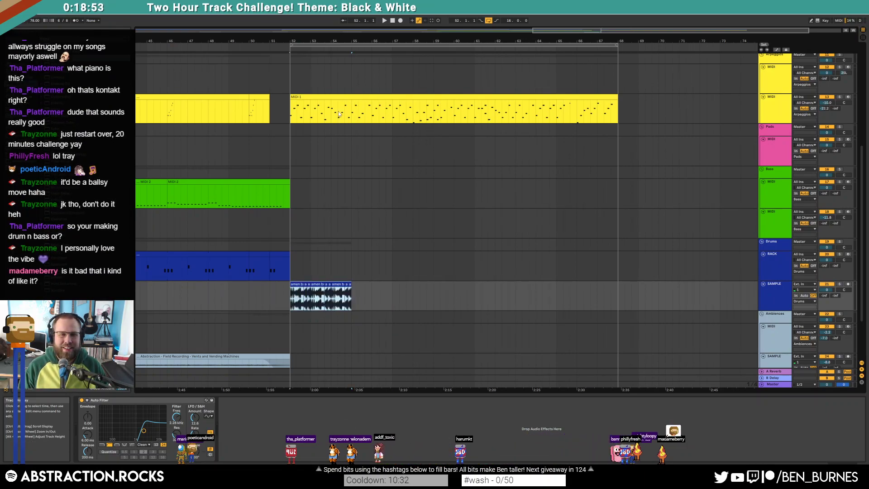
# Audition the section from bar 52, lower the amen break's Auto Filter frequency to about 1.28 kHz and reduce its SAMPLE track's volume
pyautogui.click(289, 116)
pyautogui.press('space')
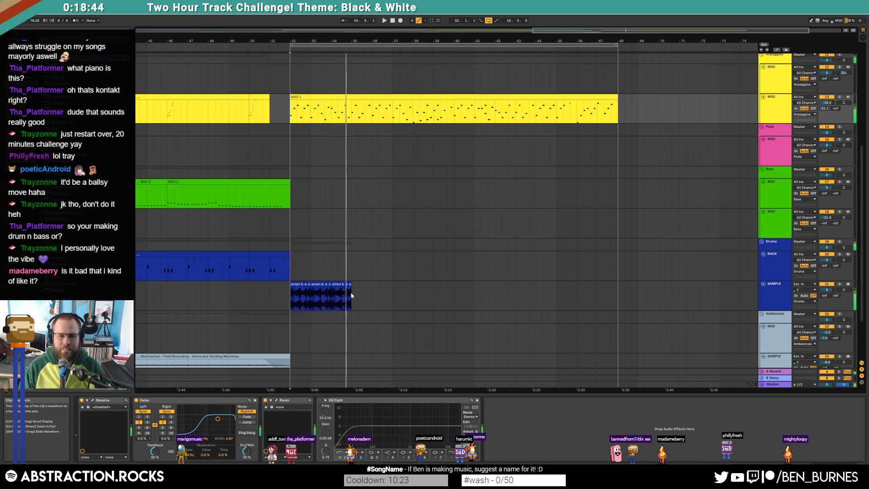
pyautogui.click(364, 299)
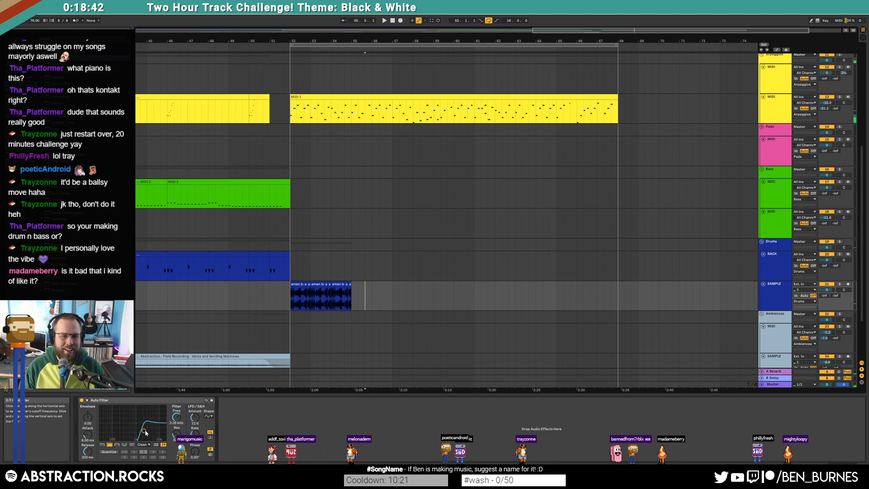
pyautogui.moveTo(144, 432); pyautogui.dragTo(139, 432)
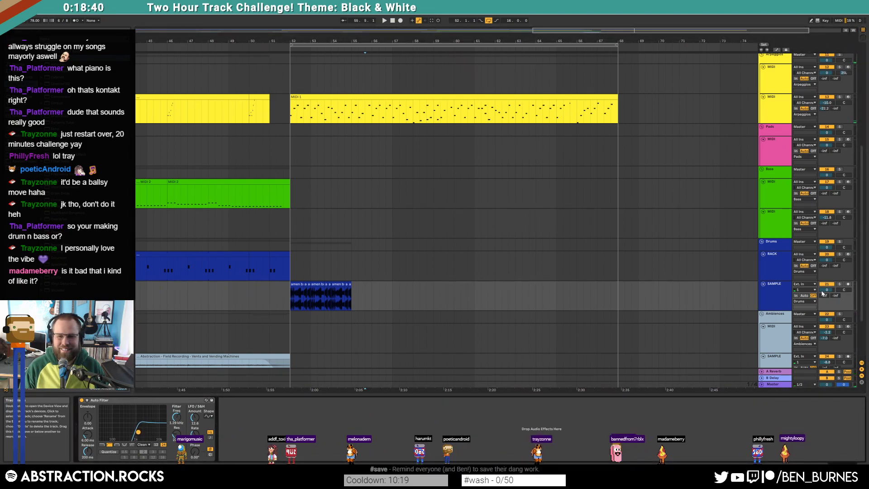
pyautogui.moveTo(827, 290); pyautogui.dragTo(826, 299)
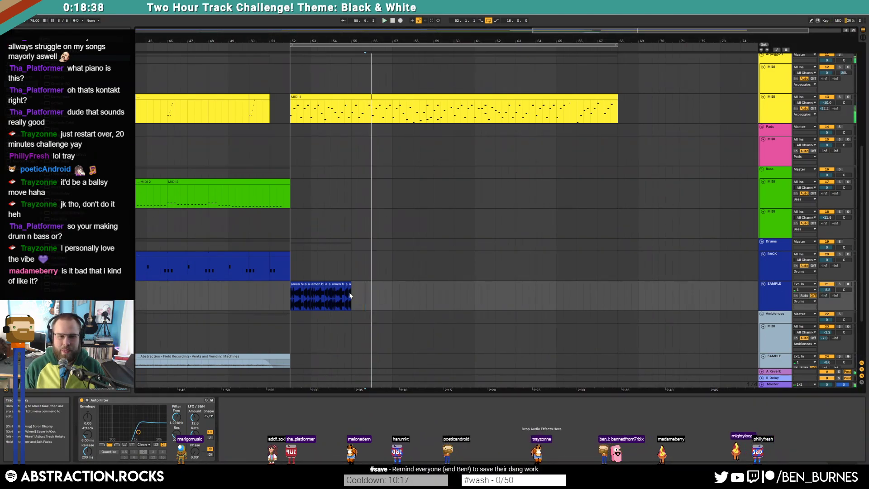
pyautogui.press('space')
# Deactivate the second three-note group in each of the first four bars of the arpeggio clip at bar 52
pyautogui.scroll(5, 346, 300)
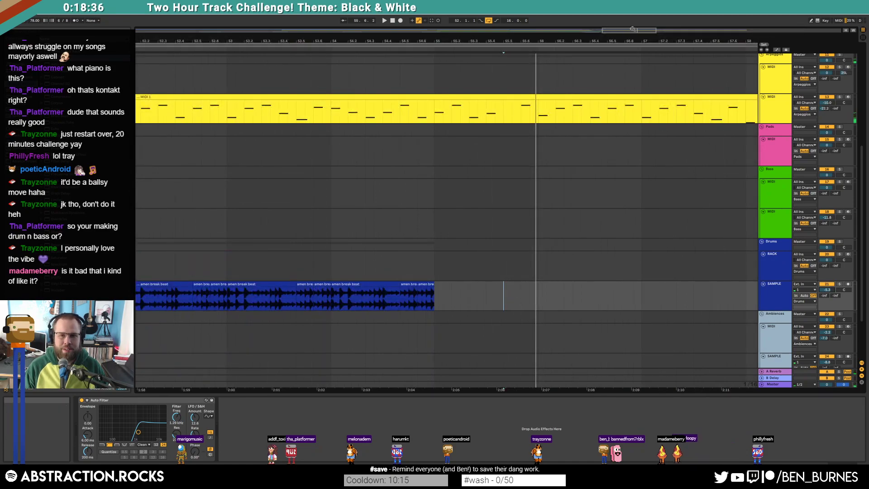
pyautogui.moveTo(632, 30); pyautogui.dragTo(627, 30)
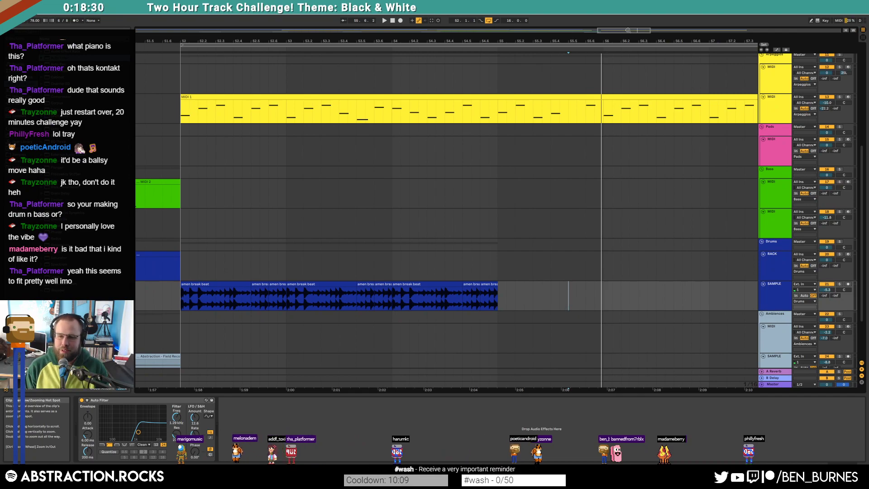
pyautogui.click(479, 94)
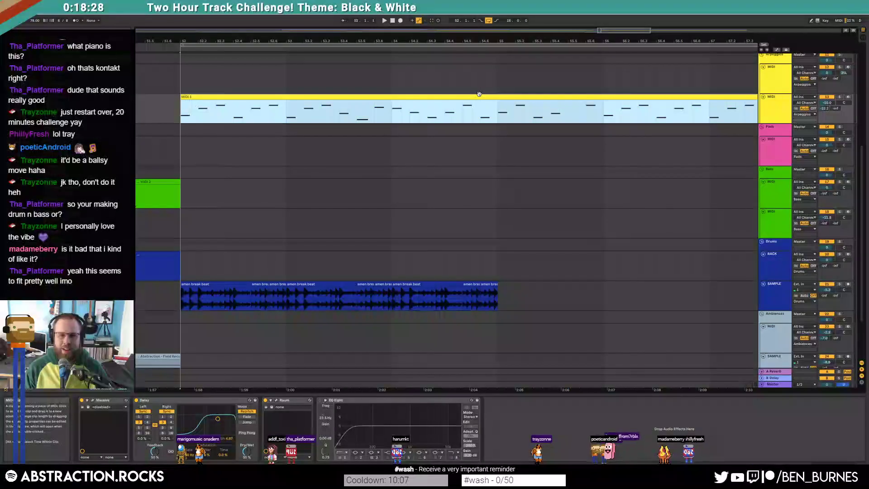
pyautogui.doubleClick(335, 97)
pyautogui.moveTo(192, 312); pyautogui.dragTo(207, 387)
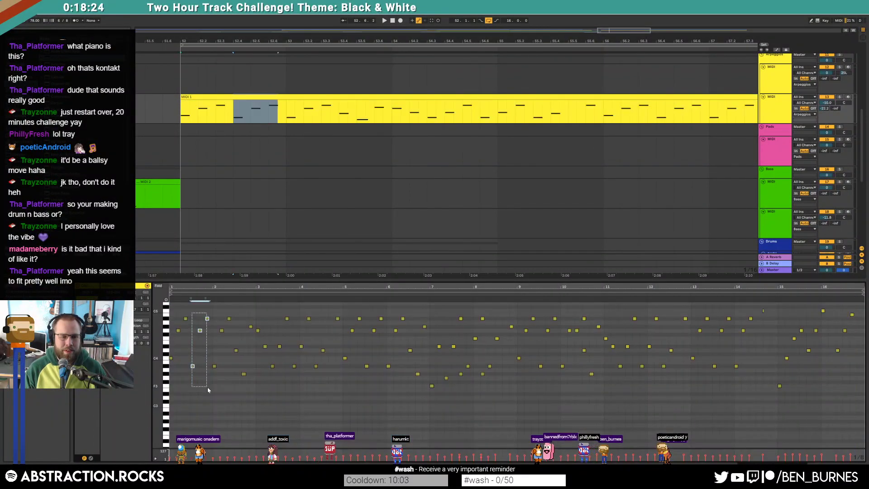
pyautogui.press('0')
pyautogui.moveTo(236, 322); pyautogui.dragTo(255, 375)
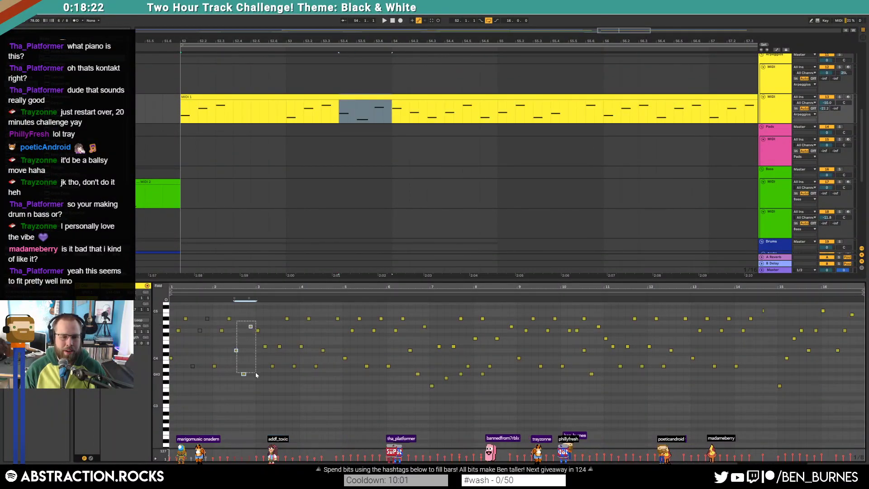
pyautogui.press('0')
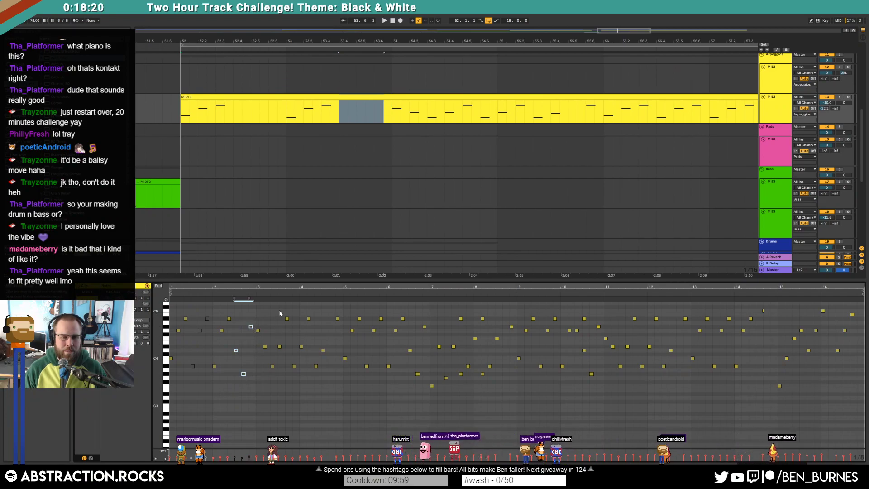
pyautogui.moveTo(277, 313); pyautogui.dragTo(299, 369)
pyautogui.press('0')
pyautogui.moveTo(320, 312); pyautogui.dragTo(336, 371)
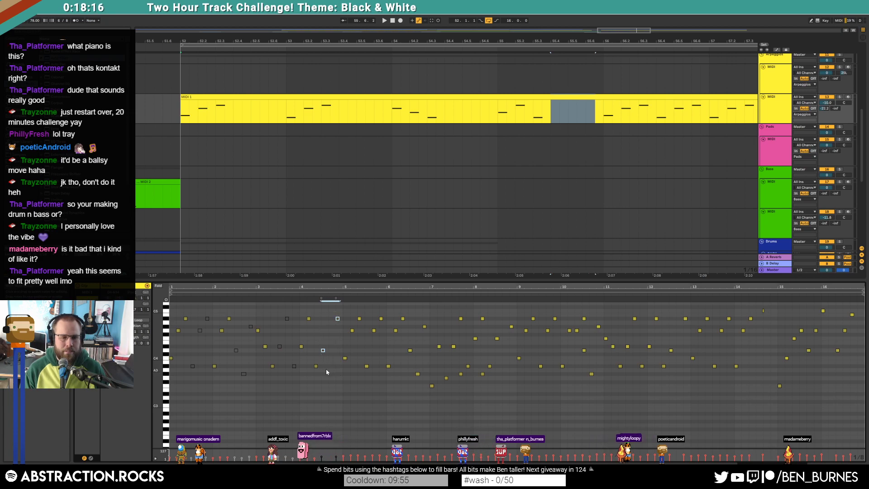
# Lower the Massive Filter 1 cutoff automation at bar 52 on the arpeggio track and audition the change
pyautogui.hotkey('shift', 'Tab')
pyautogui.click(93, 400)
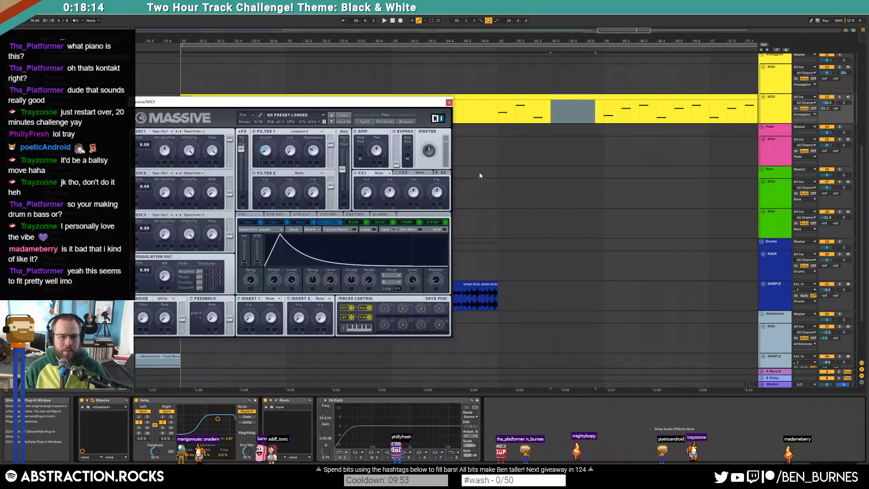
pyautogui.press('a')
pyautogui.moveTo(327, 102); pyautogui.dragTo(351, 191)
pyautogui.click(178, 122)
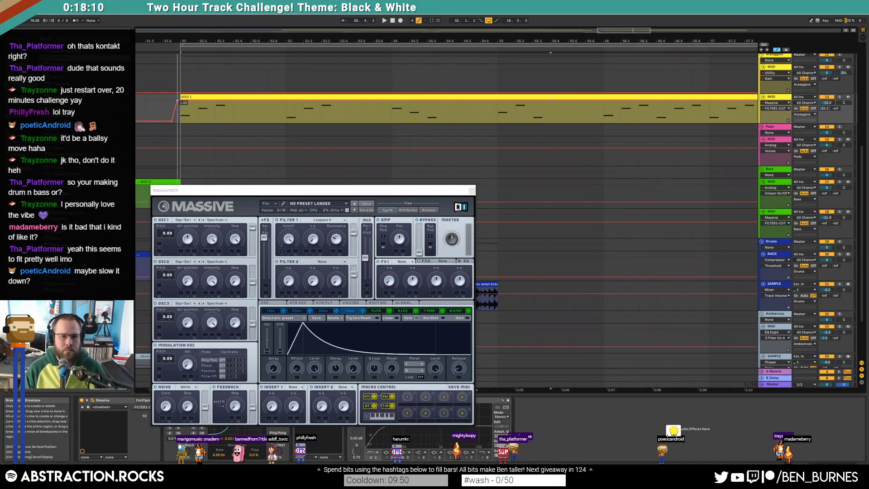
pyautogui.press('space')
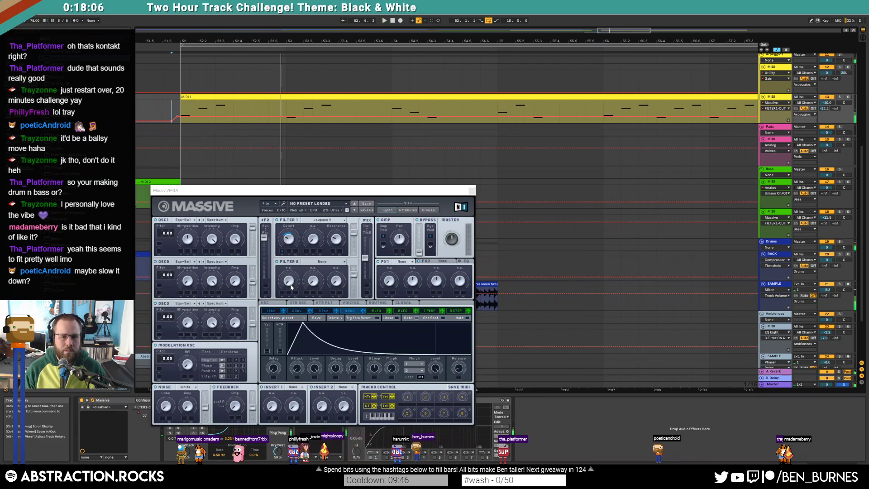
pyautogui.click(471, 192)
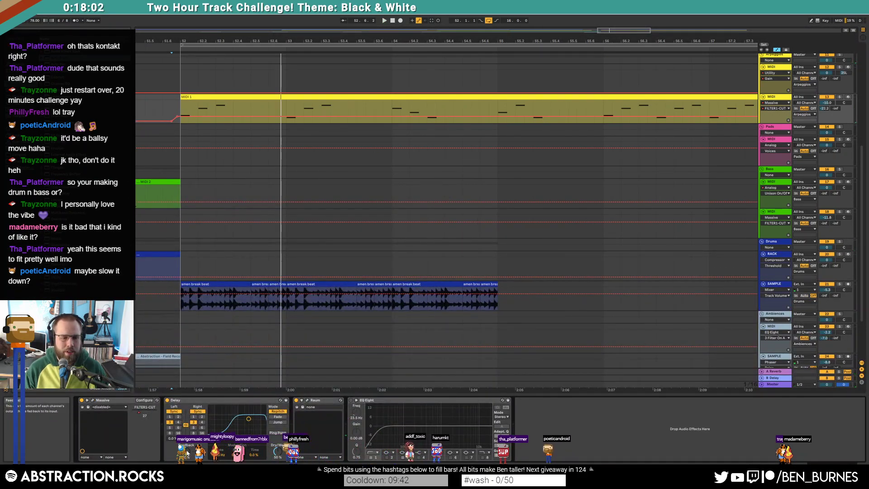
# Add a Pedal between Massive and Delay on the arpeggio track, set it to Distort and audition the sound
pyautogui.moveTo(68, 226)
pyautogui.mouseDown()
pyautogui.moveTo(165, 424)
pyautogui.moveTo(180, 416)
pyautogui.mouseUp()
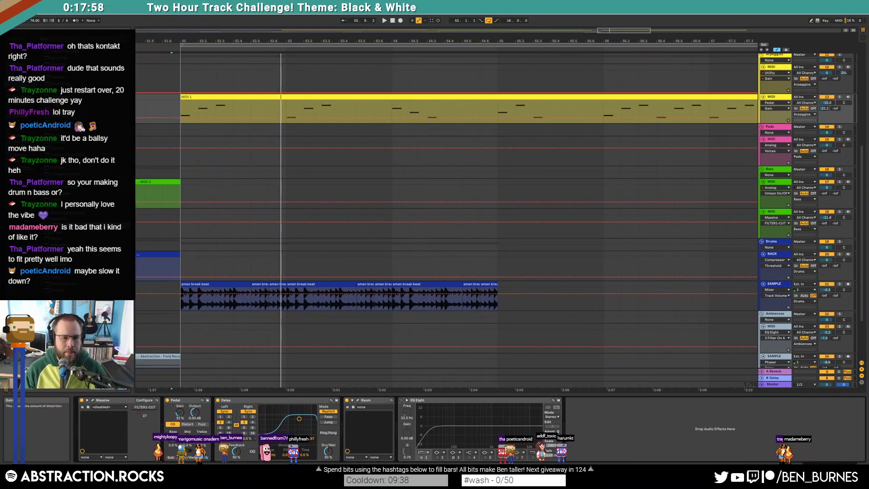
pyautogui.click(187, 424)
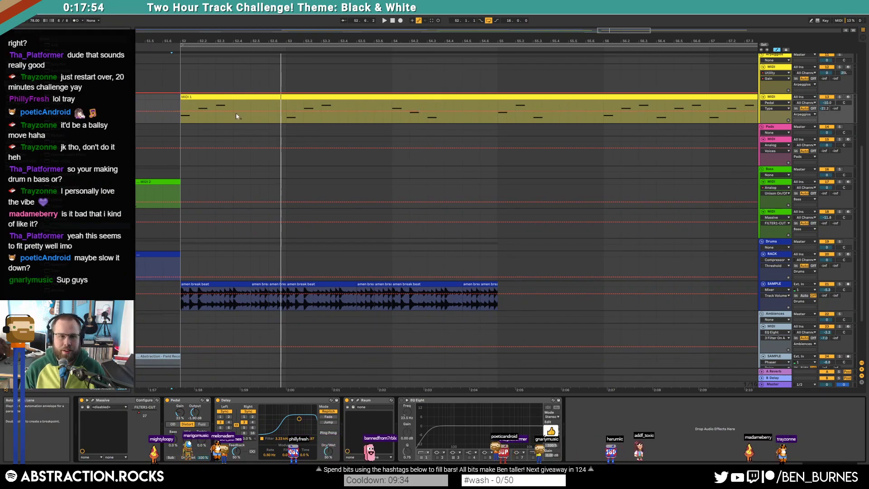
pyautogui.click(145, 105)
pyautogui.press('space')
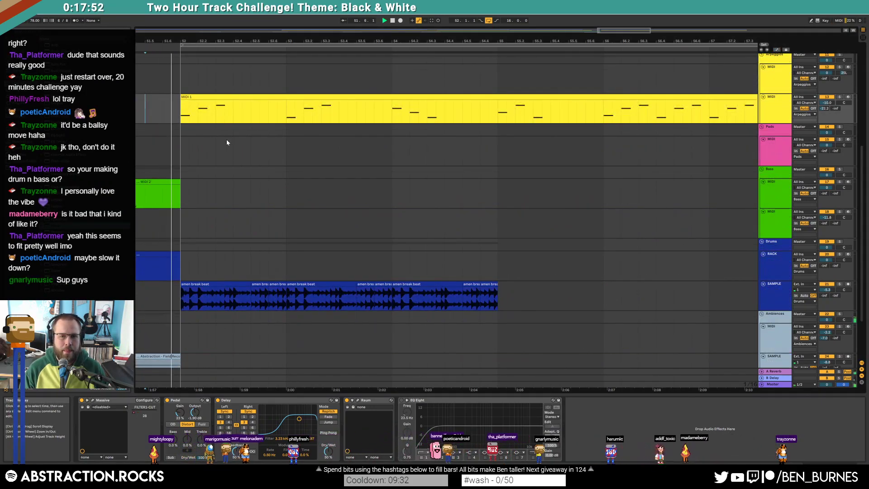
pyautogui.press('space')
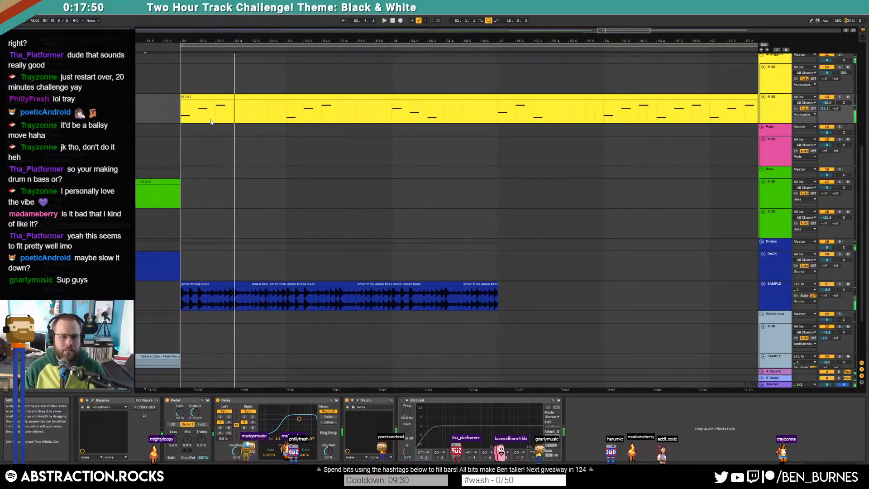
# Turn off automation arm and adjust the Massive Filter 1 cutoff automation from bar 52 on the arpeggio track
pyautogui.click(93, 400)
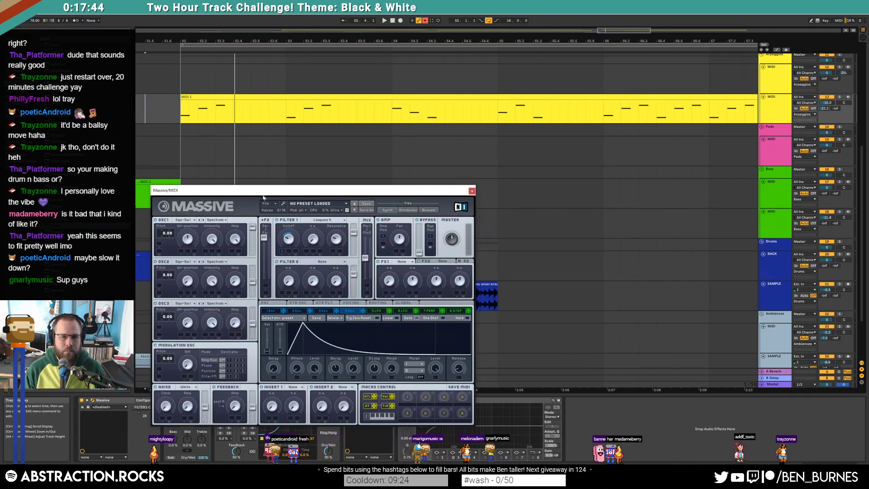
pyautogui.click(169, 110)
pyautogui.press('a')
pyautogui.press('a')
pyautogui.press('a')
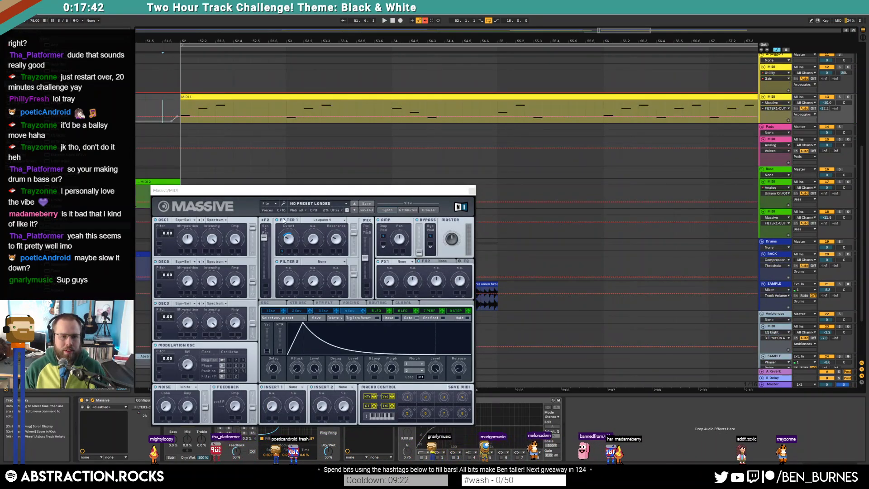
pyautogui.click(425, 20)
pyautogui.moveTo(218, 117); pyautogui.dragTo(218, 113)
# Set Massive's oscillator 2 to a pitch of -12.00 with a square-saw wavetable
pyautogui.moveTo(167, 275); pyautogui.dragTo(166, 280)
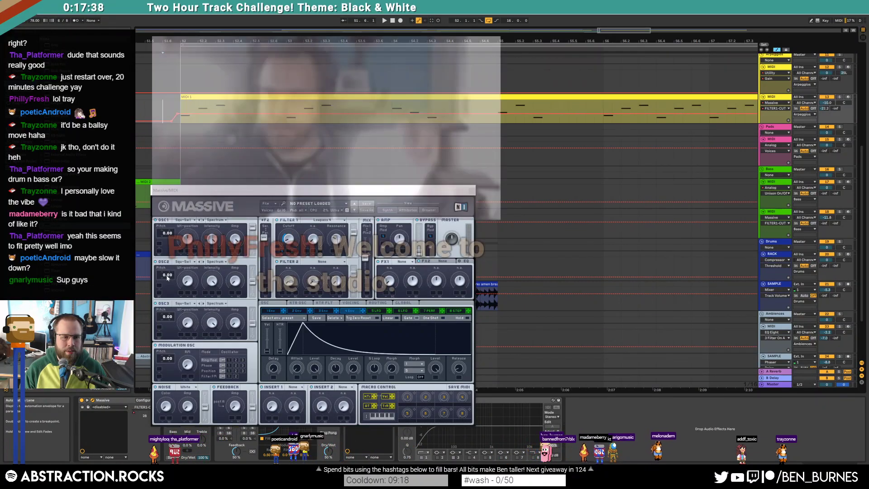
pyautogui.click(183, 262)
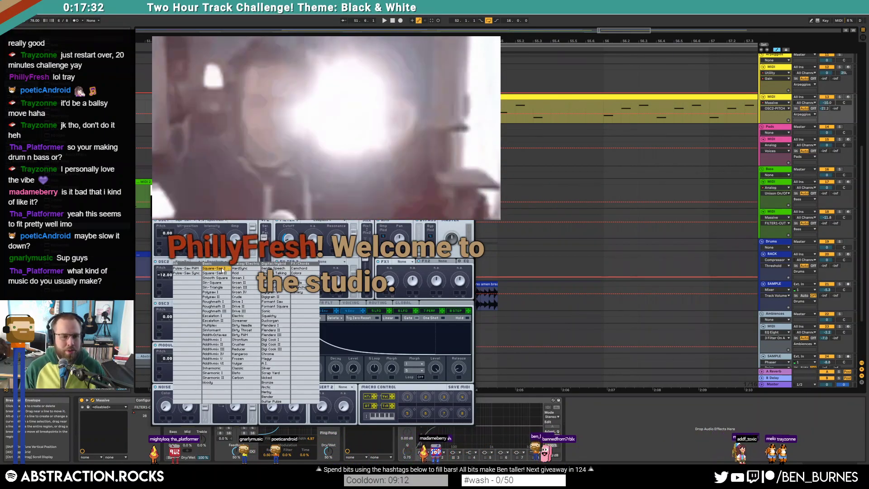
pyautogui.click(249, 283)
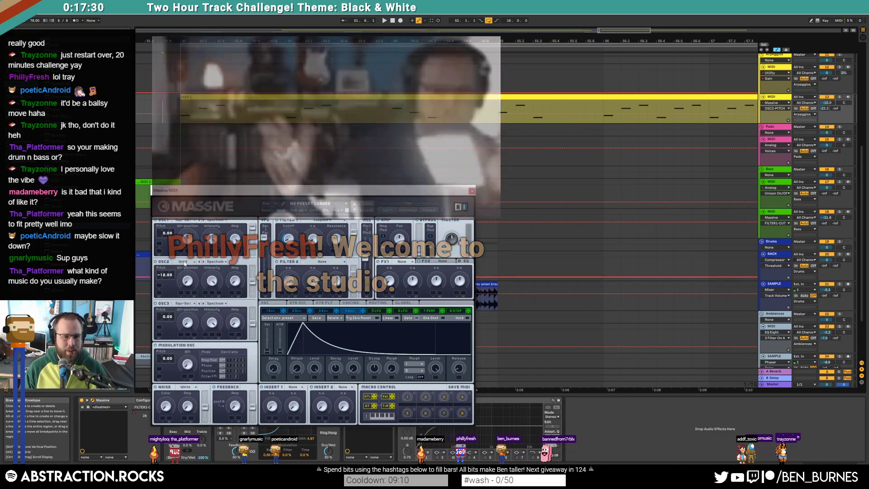
pyautogui.click(184, 262)
pyautogui.click(214, 273)
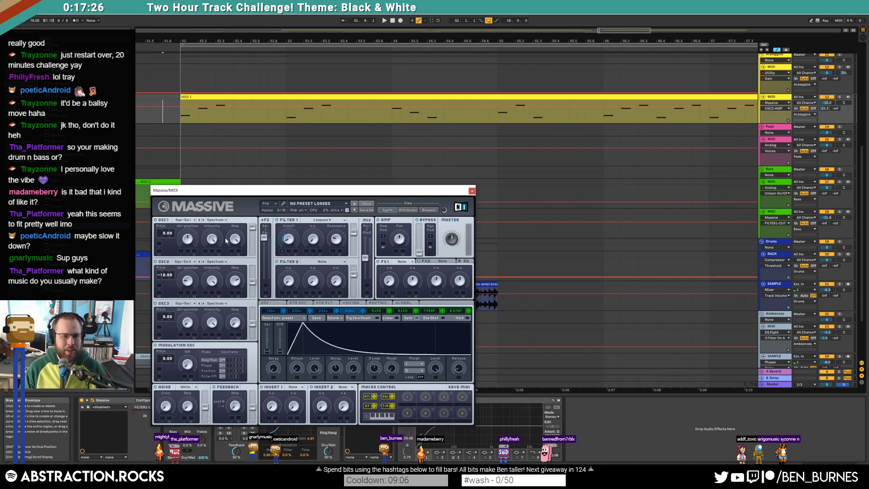
# Automate Massive's OSC2-AMP to ramp up from zero just before bar 52 and audition the result
pyautogui.press('a')
pyautogui.press('a')
pyautogui.click(173, 107)
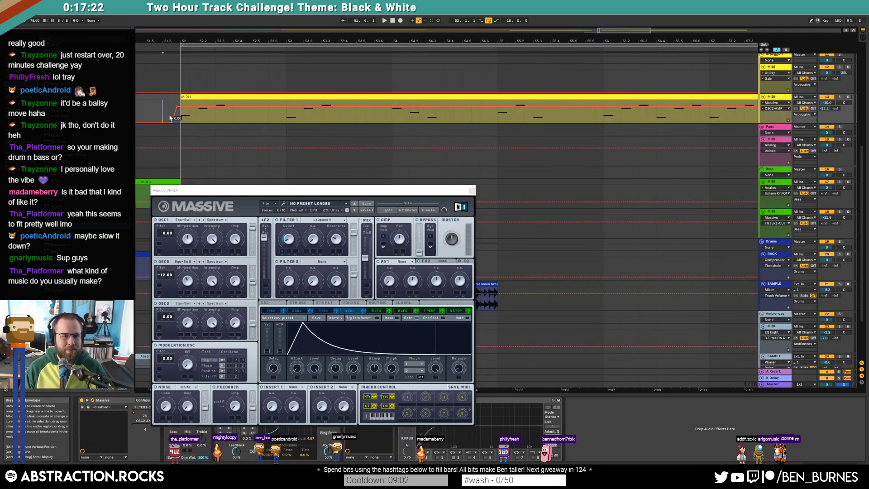
pyautogui.press('space')
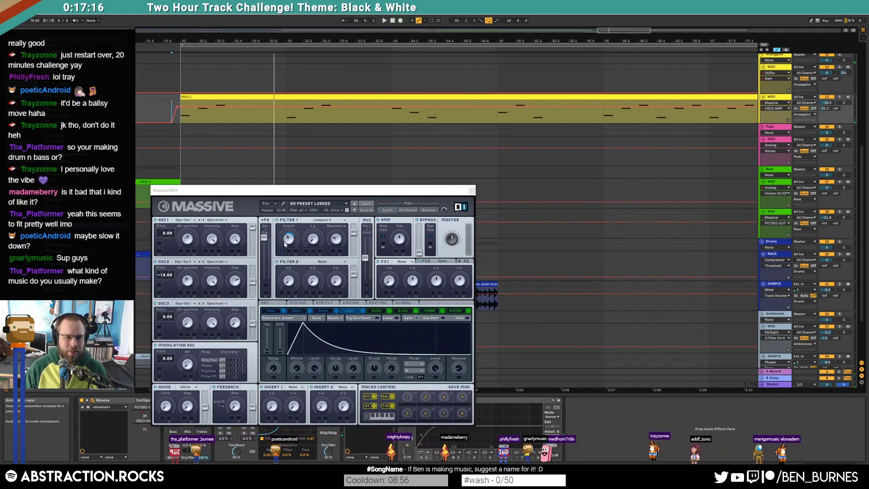
pyautogui.click(471, 190)
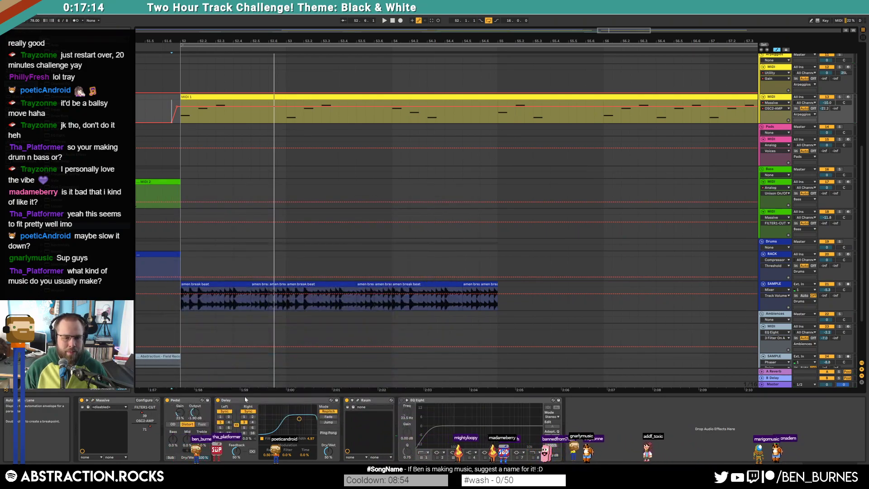
# Solo the distorted arpeggio track and audition the Pedal with its OD type
pyautogui.click(839, 97)
pyautogui.press('space')
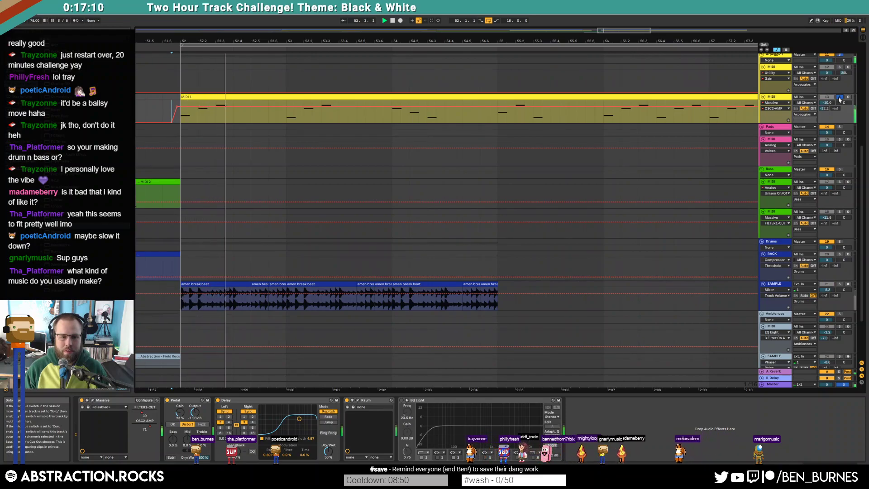
pyautogui.click(173, 425)
pyautogui.press('space')
pyautogui.press('space')
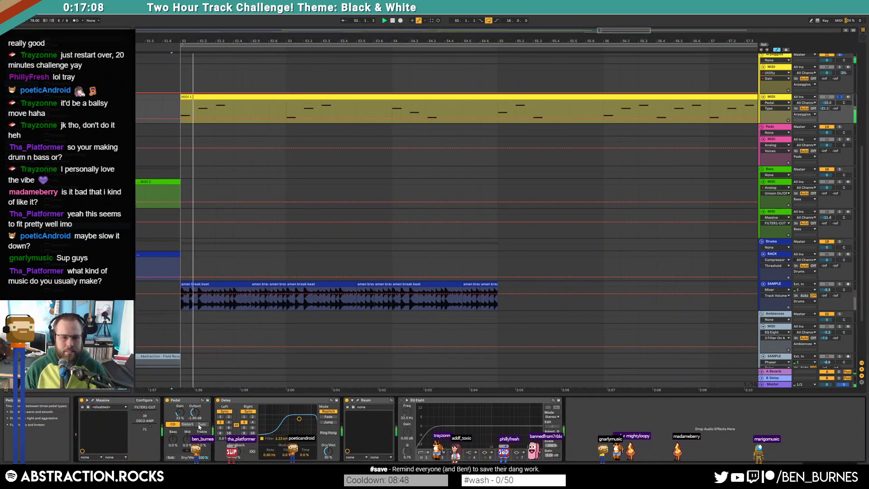
# Set the Pedal's bass to about 41%, its type to Distort after comparing Fuzz, and its Dry/Wet to 90%
pyautogui.moveTo(173, 439); pyautogui.dragTo(173, 420)
pyautogui.press('space')
pyautogui.press('space')
pyautogui.click(202, 425)
pyautogui.click(184, 424)
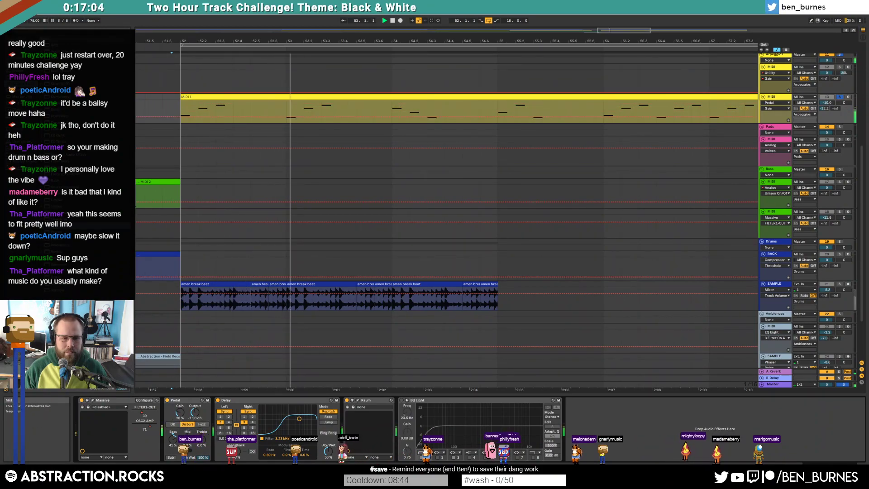
pyautogui.moveTo(203, 458); pyautogui.dragTo(203, 462)
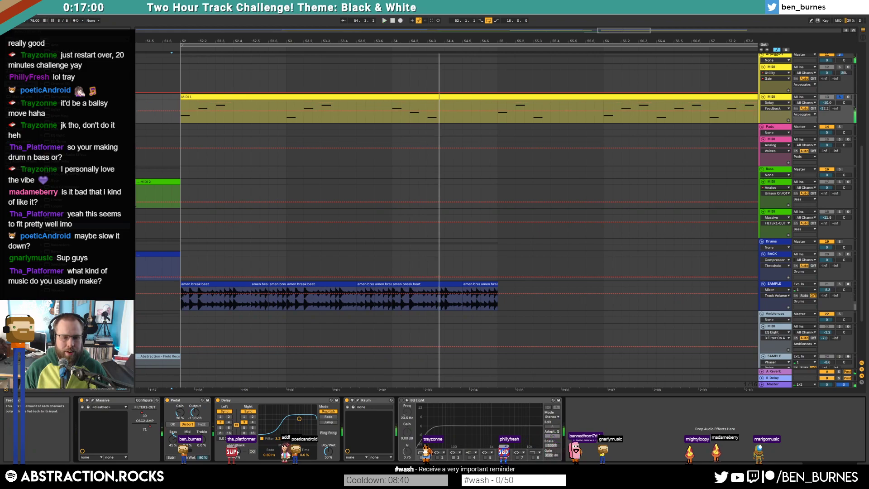
pyautogui.press('a')
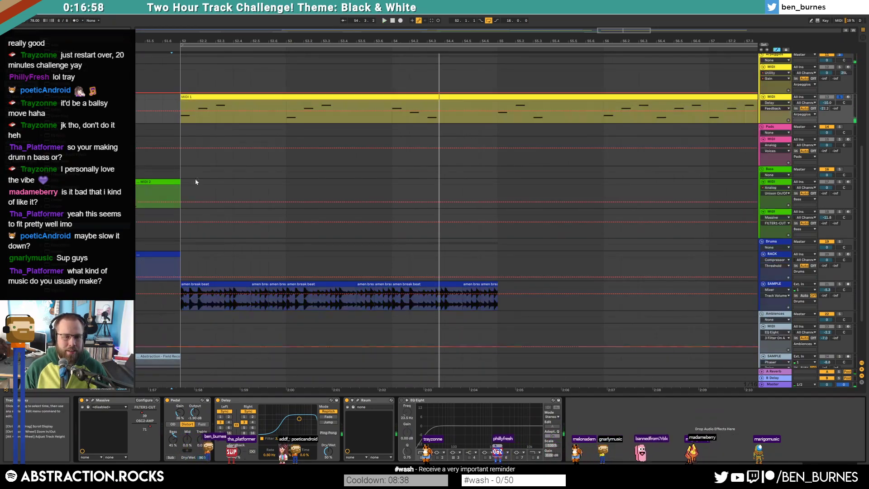
# Automate the arpeggio track's Delay feedback to drop to about 37% at bar 52
pyautogui.press('a')
pyautogui.moveTo(179, 113); pyautogui.dragTo(179, 115)
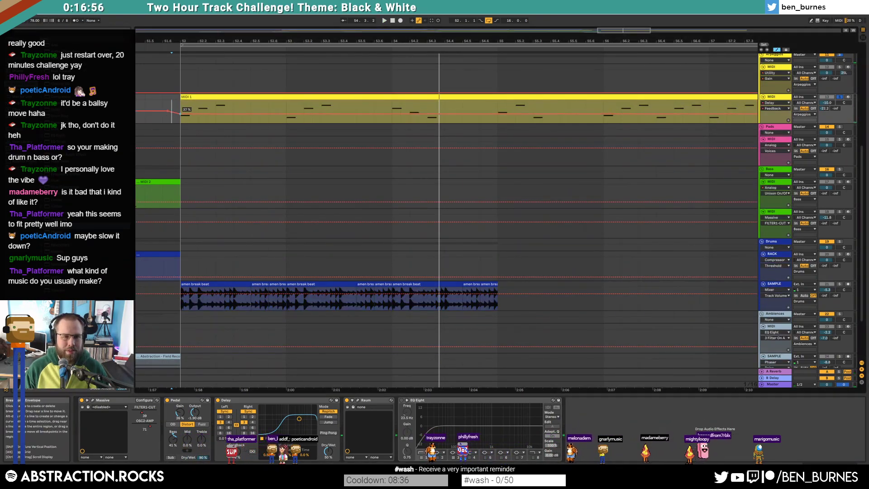
pyautogui.press('a')
pyautogui.scroll(-4, 270, 143)
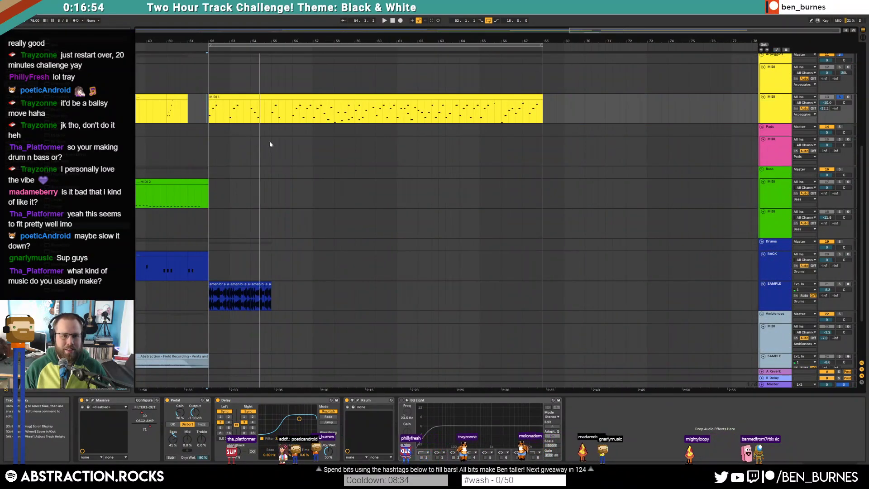
# Unsolo the arpeggio track and play the full mix from just before bar 52
pyautogui.scroll(5, 265, 150)
pyautogui.click(258, 155)
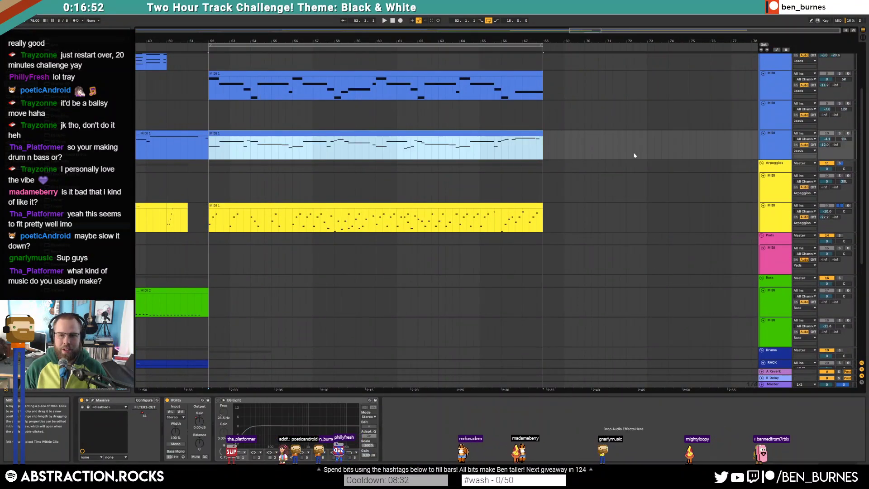
pyautogui.scroll(2, 613, 171)
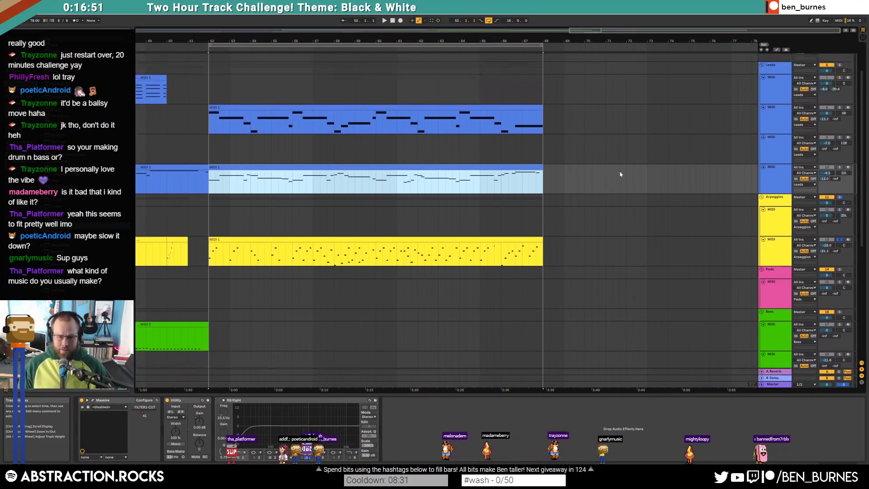
pyautogui.click(771, 175)
pyautogui.click(203, 183)
pyautogui.press('space')
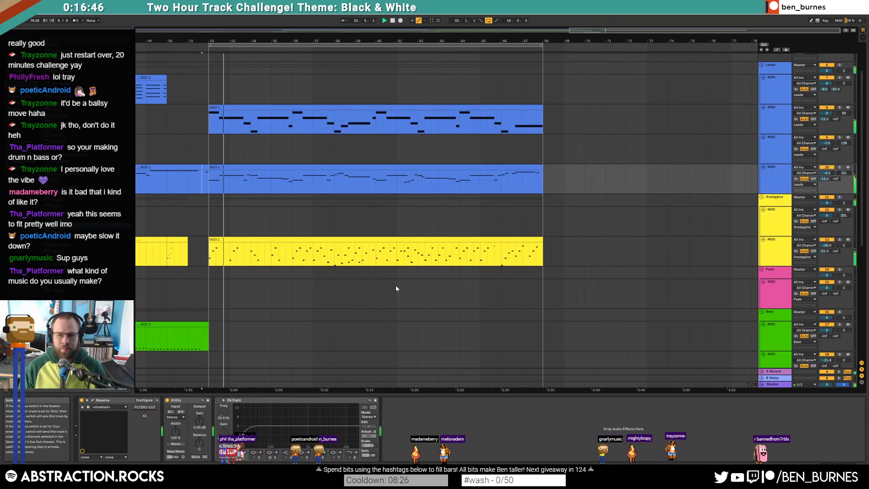
# Create an empty two-bar MIDI clip on the drum RACK track from bar 52 to bar 54
pyautogui.scroll(-8, 404, 291)
pyautogui.scroll(-2, 291, 293)
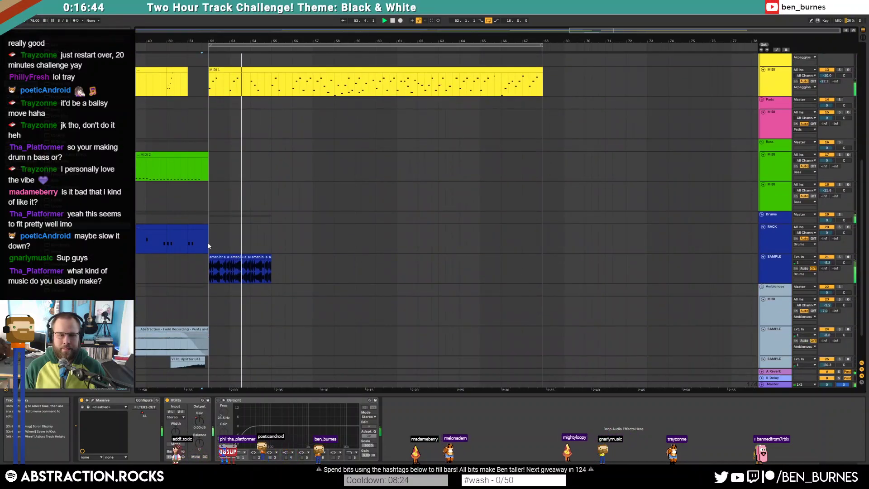
pyautogui.moveTo(211, 243); pyautogui.dragTo(250, 246)
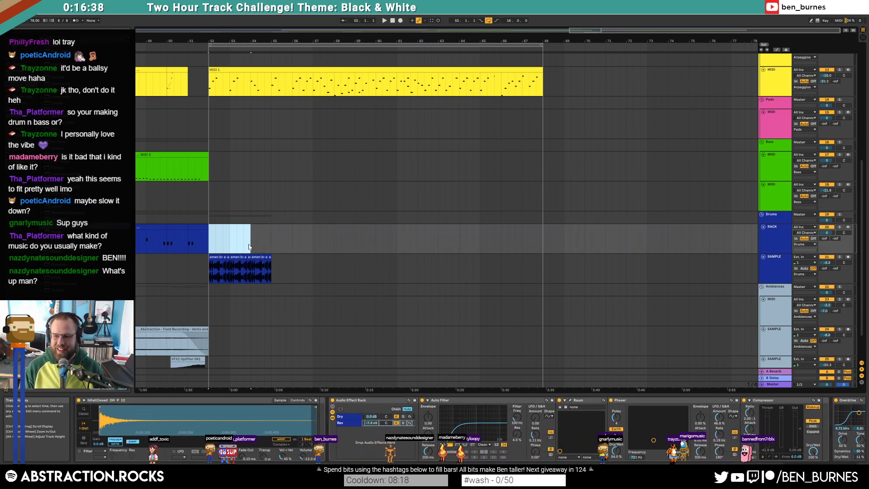
pyautogui.doubleClick(234, 240)
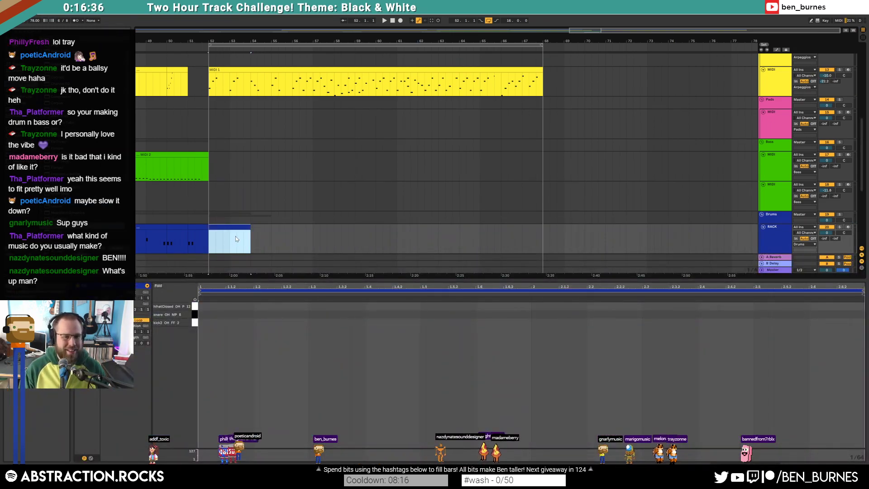
pyautogui.hotkey('shift', 'Tab')
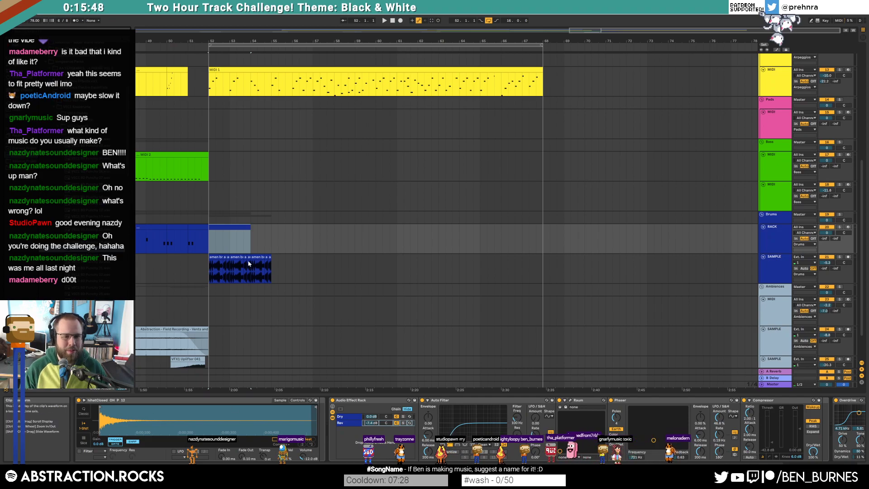
# Load the VEC1 BD Punchy 18 kick onto an empty Drum Rack pad and preview it
pyautogui.click(264, 238)
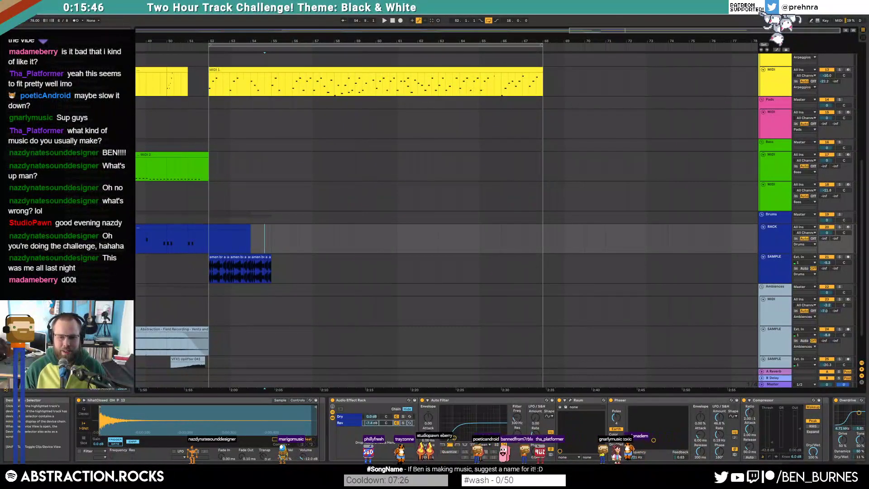
pyautogui.hscroll(-3, 722, 447)
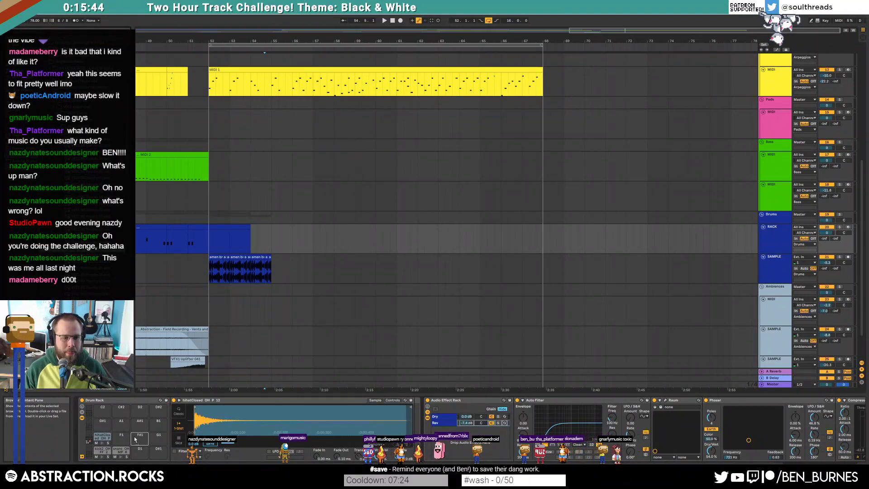
pyautogui.moveTo(89, 268); pyautogui.dragTo(139, 451)
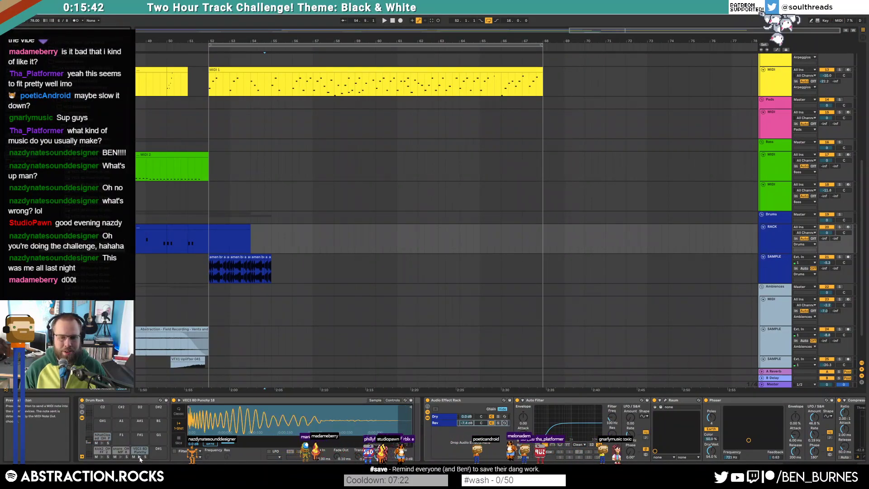
pyautogui.click(140, 457)
pyautogui.click(140, 457)
pyautogui.click(140, 457)
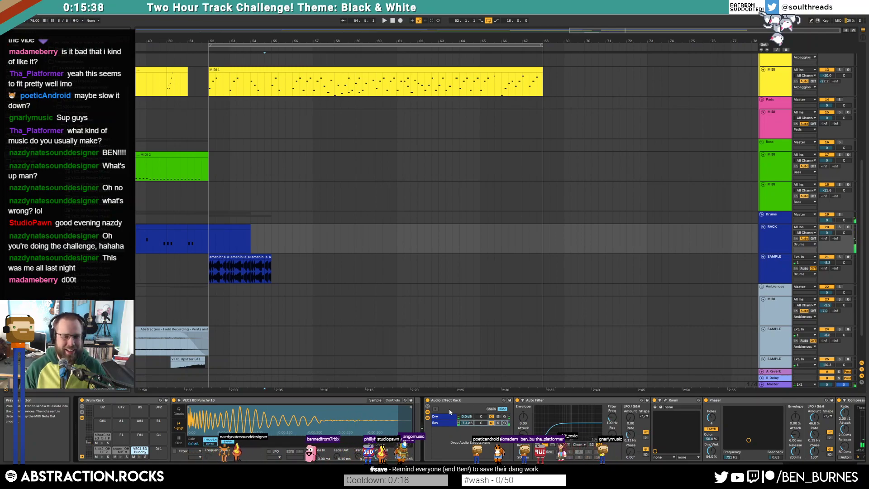
# Automate the drum RACK track's Audio Effect Rack to be on until bar 52 and off from there
pyautogui.press('a')
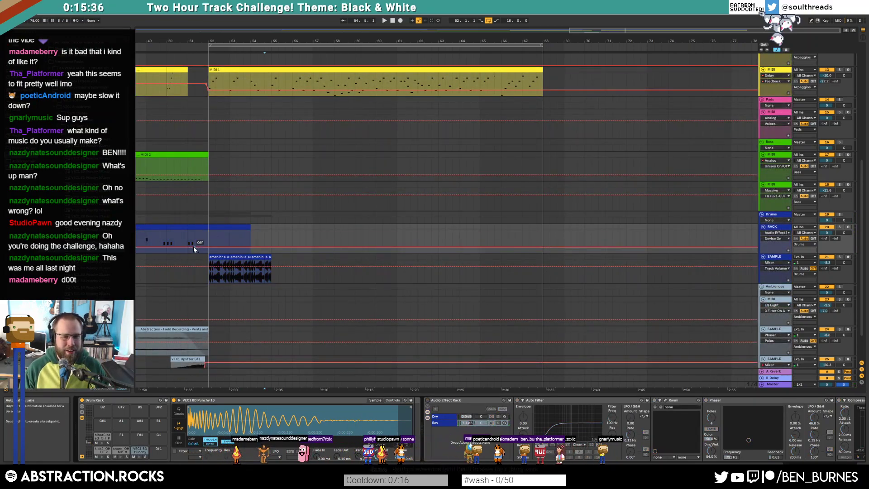
pyautogui.click(208, 247)
pyautogui.moveTo(204, 247); pyautogui.dragTo(204, 235)
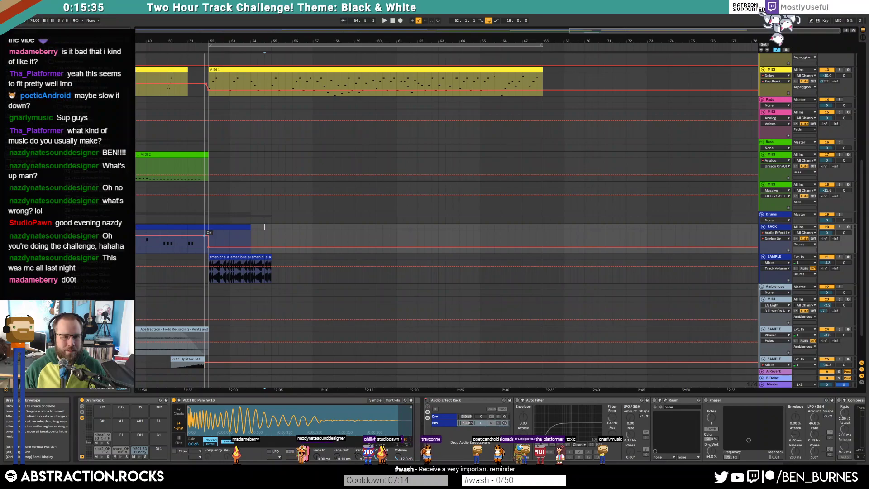
# Place two back-to-back VEC1 BD Punchy 18 hits at the start of the two-bar drum clip and audition them
pyautogui.doubleClick(218, 227)
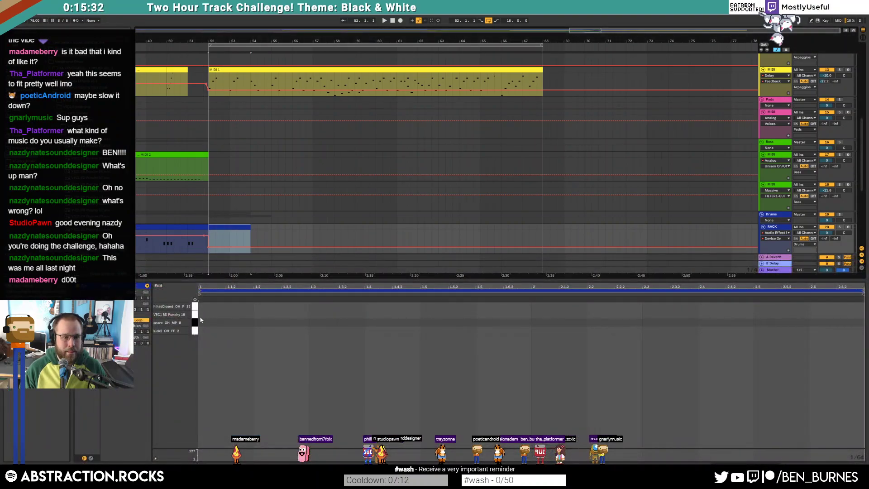
pyautogui.doubleClick(200, 315)
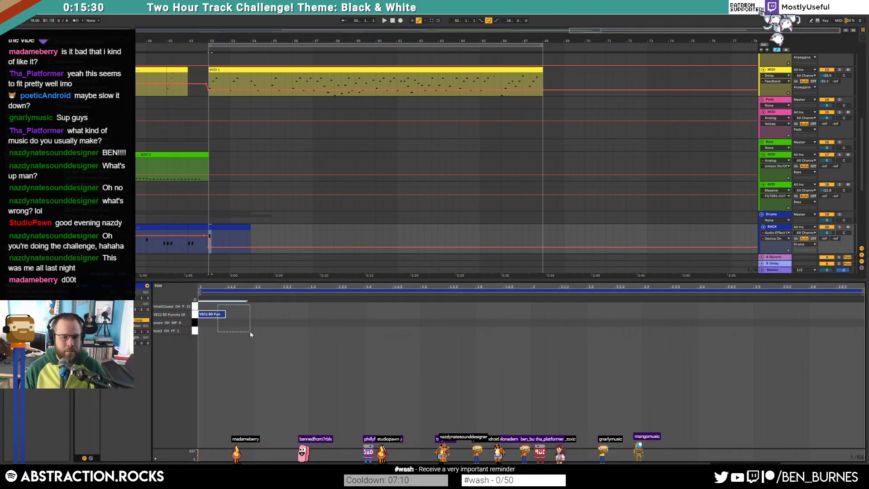
pyautogui.doubleClick(261, 314)
pyautogui.press('space')
pyautogui.press('space')
pyautogui.moveTo(261, 316); pyautogui.dragTo(241, 316)
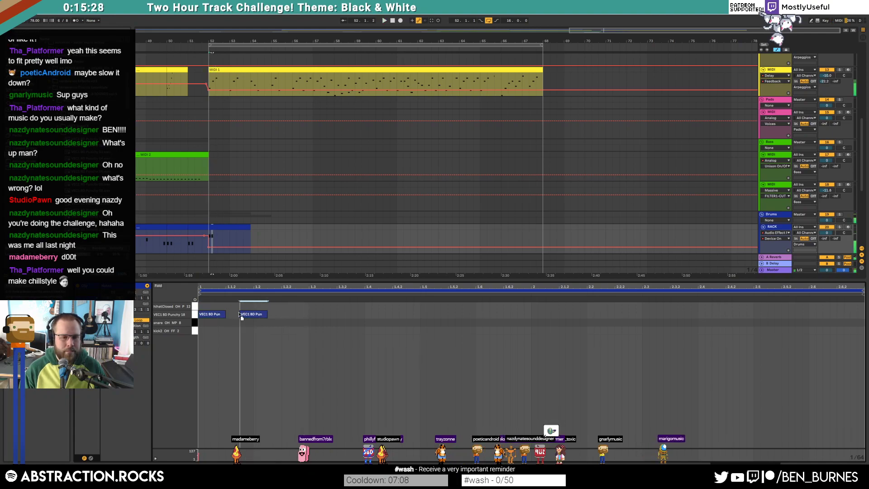
pyautogui.press('space')
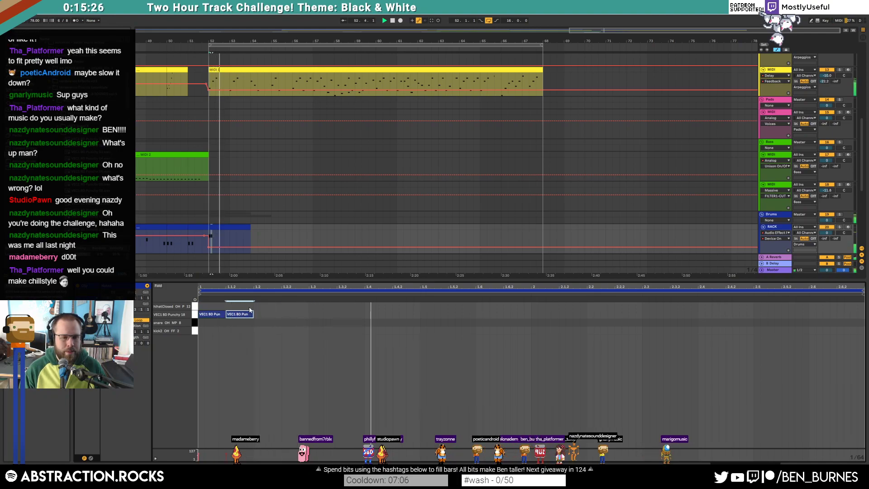
# Add two more kick hits late in the drum clip's first bar and duplicate the one-bar pattern into the second bar
pyautogui.click(421, 316)
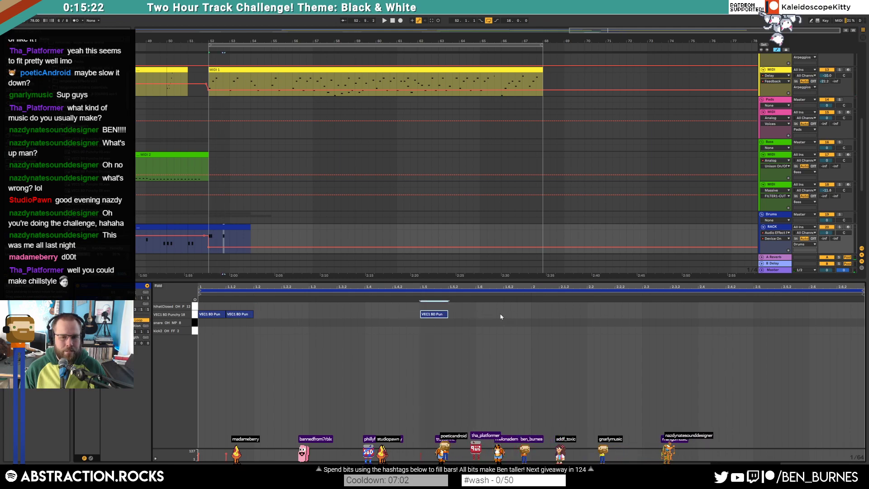
pyautogui.moveTo(500, 314); pyautogui.dragTo(517, 314)
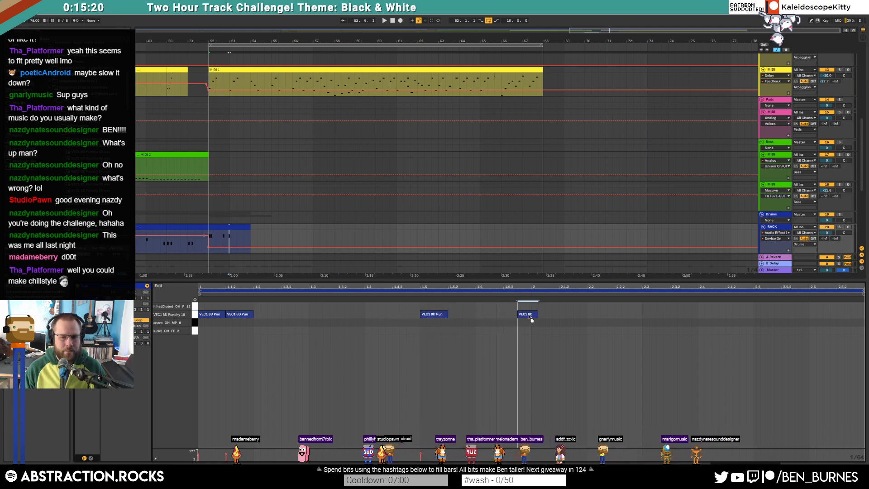
pyautogui.moveTo(537, 313)
pyautogui.mouseDown()
pyautogui.moveTo(396, 328)
pyautogui.moveTo(203, 329)
pyautogui.mouseUp()
pyautogui.hotkey('ctrl', 'd')
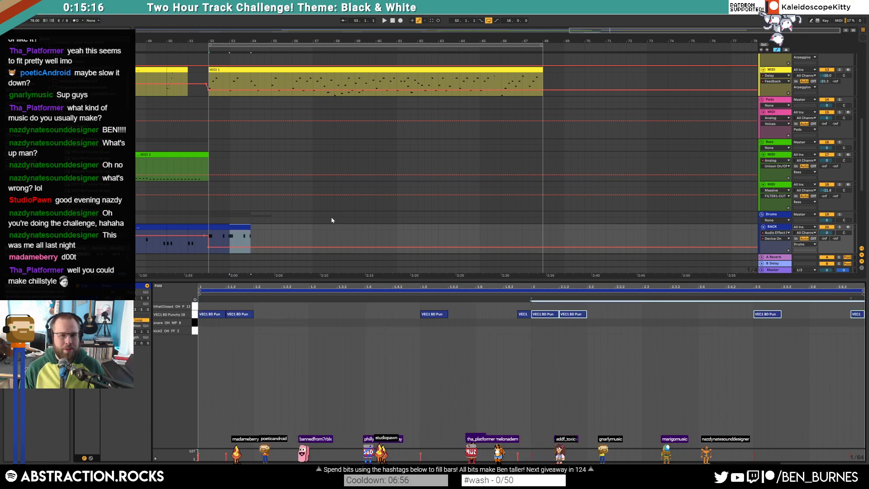
pyautogui.hotkey('shift', 'Tab')
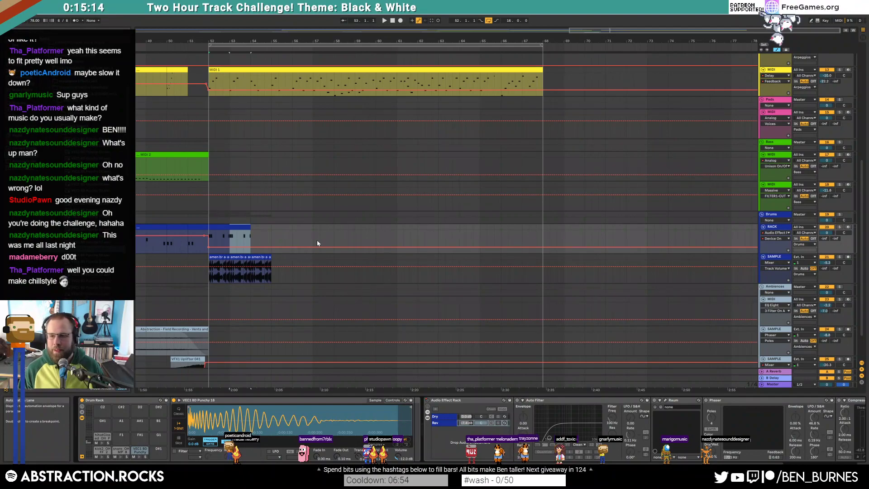
# Play the arrangement from just before bar 52 to check the kick pattern against the amen break
pyautogui.click(508, 195)
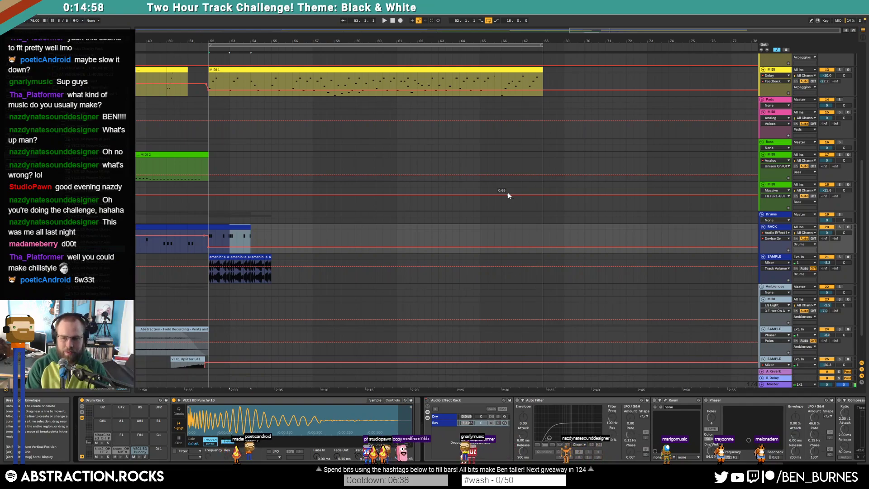
pyautogui.click(475, 195)
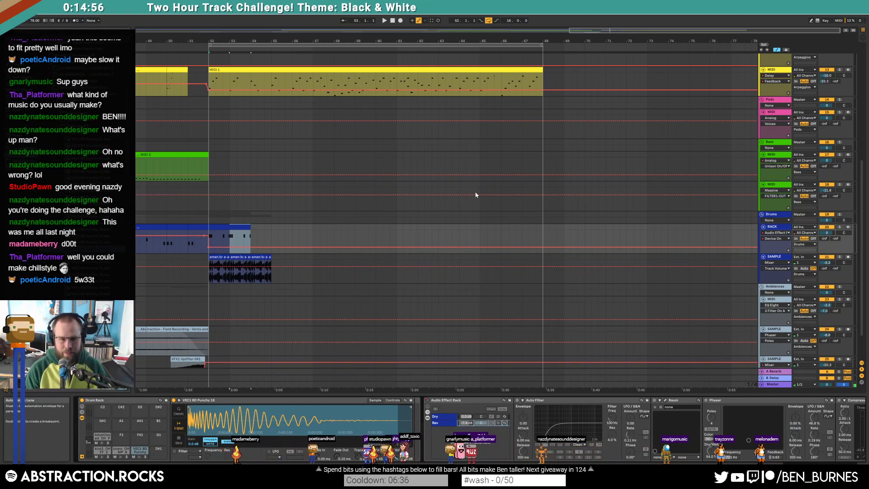
pyautogui.click(194, 250)
pyautogui.press('space')
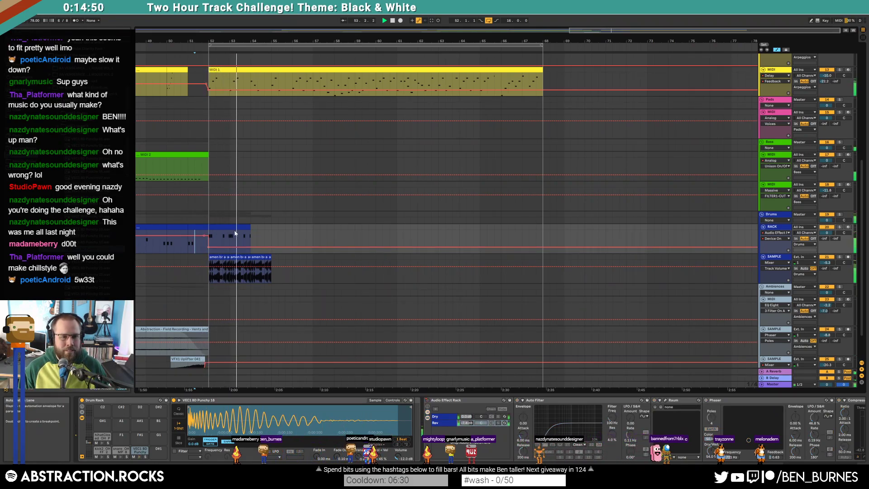
# Move the long second note of the Massive lead clip at bar 52 slightly earlier, shorten the first note to match, and audition
pyautogui.scroll(3, 235, 233)
pyautogui.scroll(2, 266, 131)
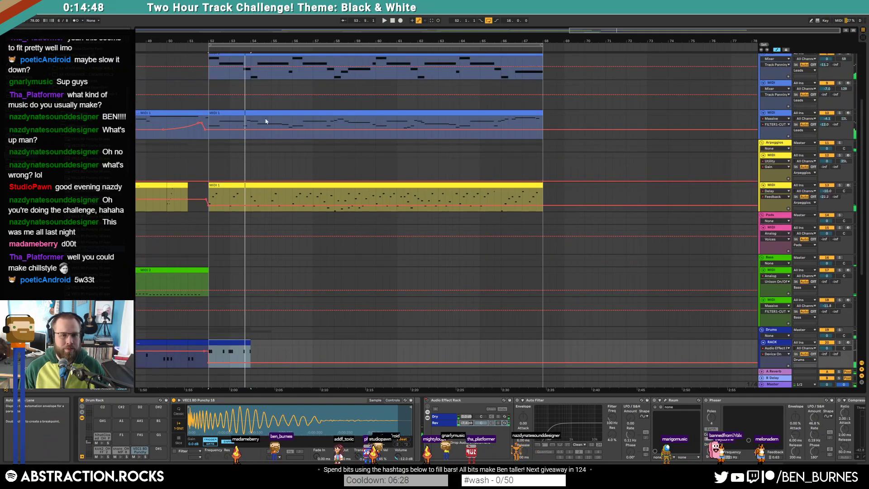
pyautogui.doubleClick(243, 113)
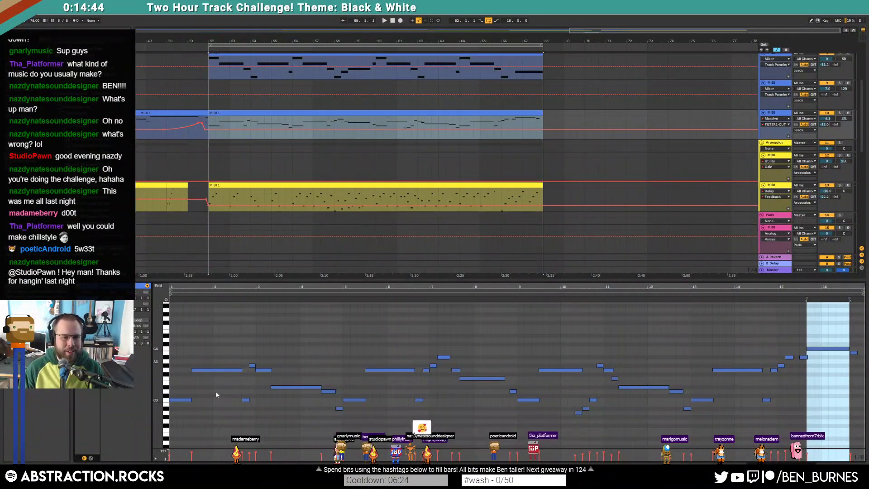
pyautogui.click(215, 370)
pyautogui.press('Left')
pyautogui.moveTo(191, 400); pyautogui.dragTo(182, 399)
pyautogui.press('space')
pyautogui.click(193, 392)
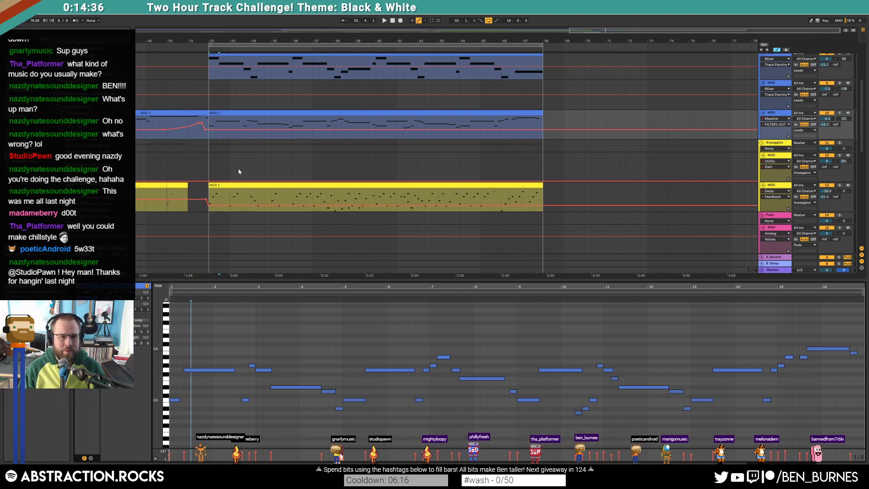
# Examine the lead and arpeggio clips across the arrangement, including the notes of the second lead track's clip at bar 52
pyautogui.scroll(5, 295, 176)
pyautogui.scroll(-5, 334, 179)
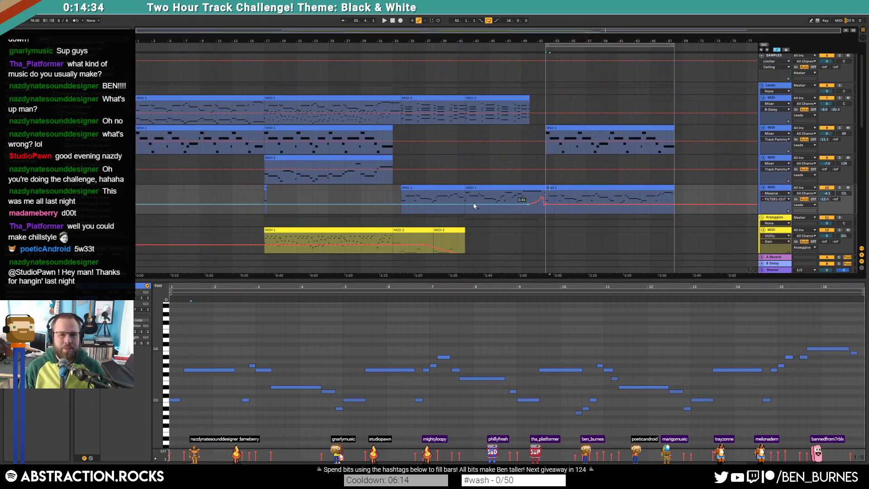
pyautogui.press('a')
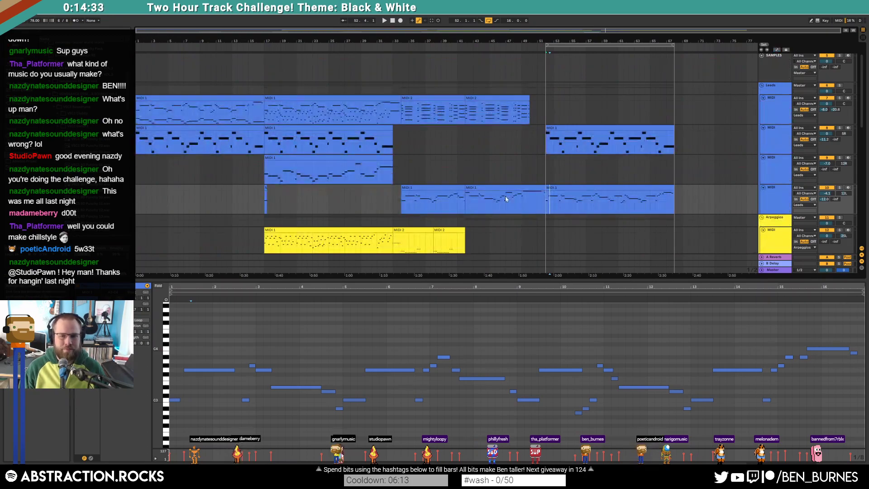
pyautogui.click(609, 188)
pyautogui.scroll(-3, 610, 190)
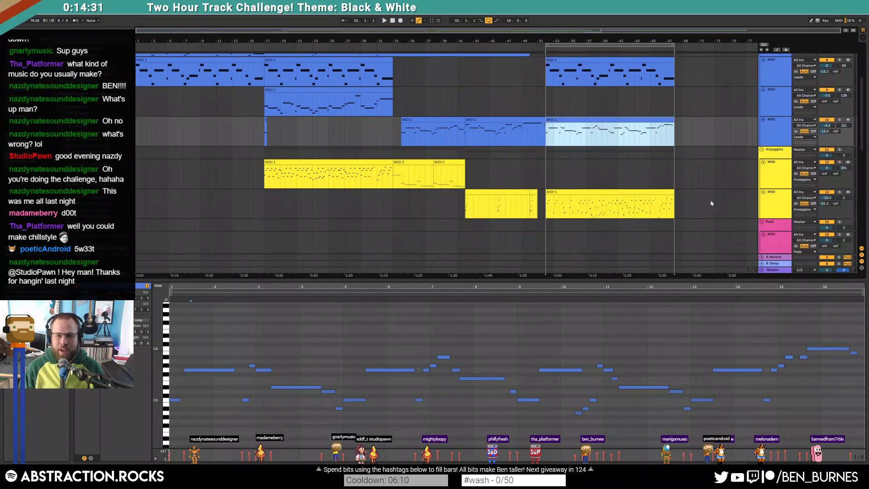
pyautogui.click(766, 203)
pyautogui.click(632, 178)
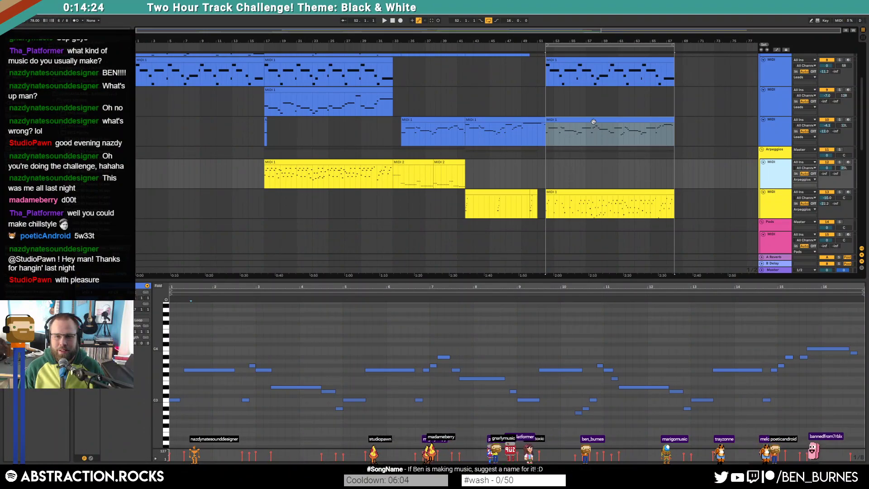
pyautogui.click(620, 136)
pyautogui.scroll(3, 616, 164)
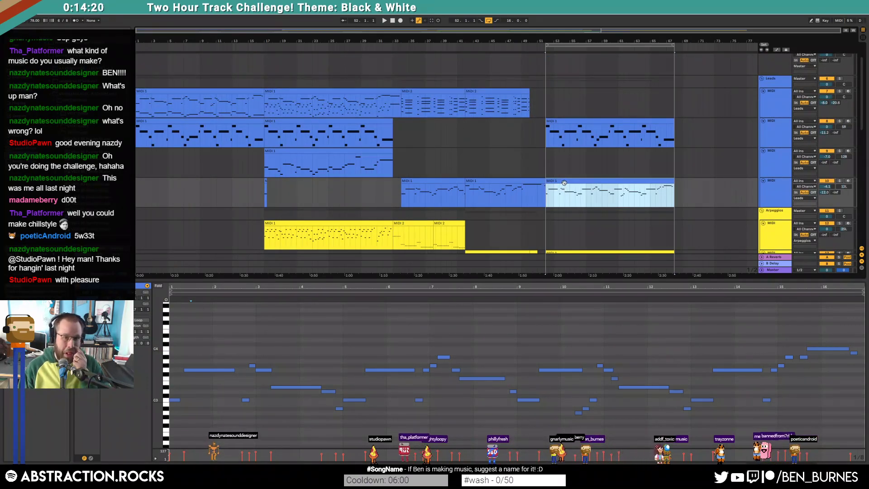
pyautogui.click(566, 122)
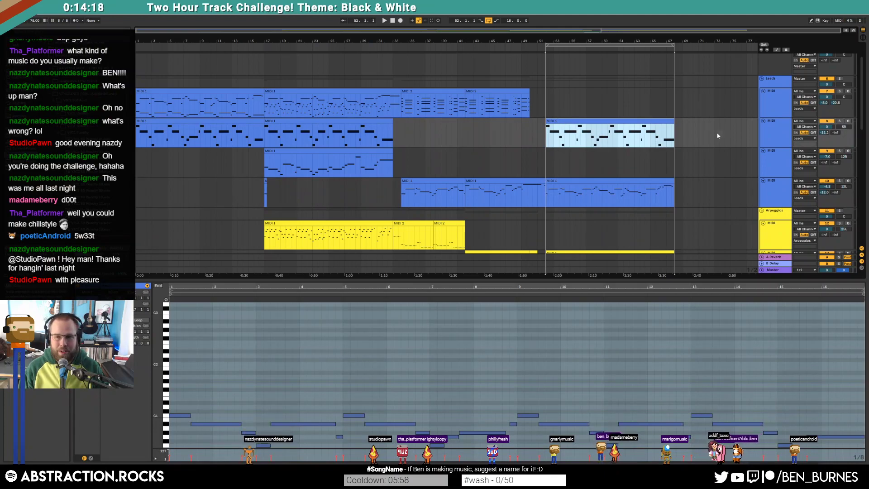
# Solo the second lead track and play its clip from bar 52
pyautogui.click(839, 122)
pyautogui.press('space')
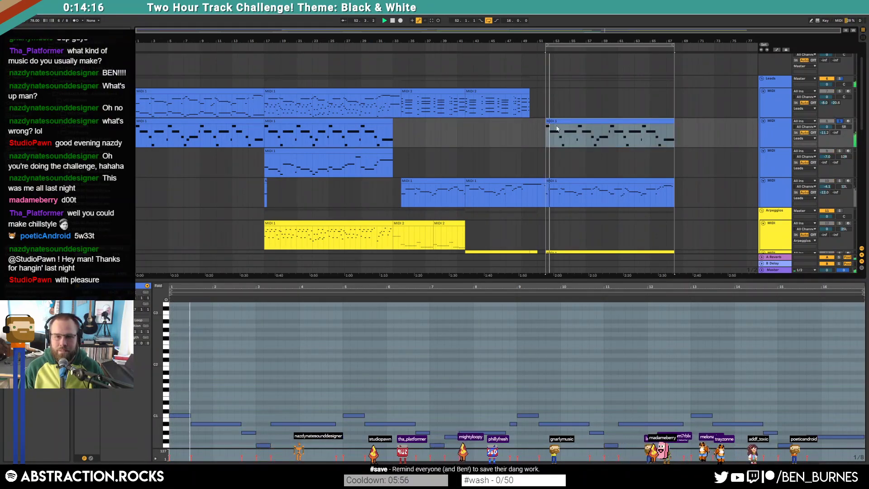
pyautogui.press('space')
# Unsolo the second lead track and play the full arrangement, starting from shortly before bar 52
pyautogui.scroll(-2, 571, 124)
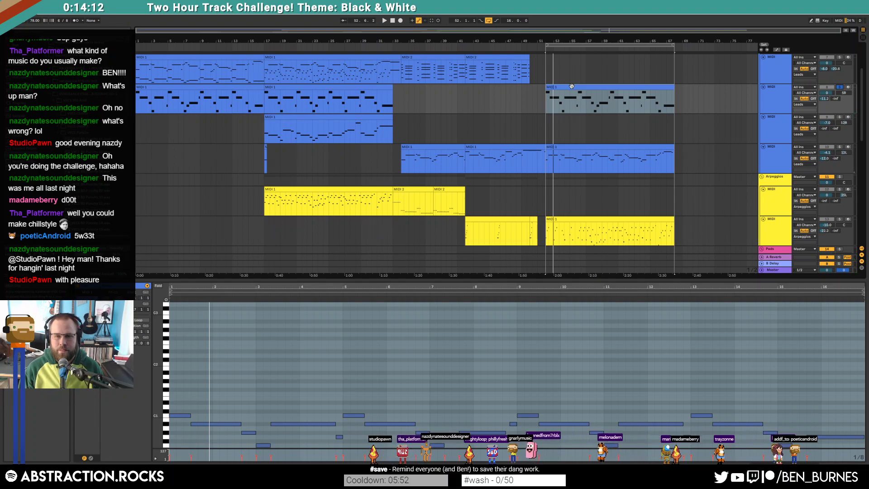
pyautogui.scroll(-4, 571, 90)
pyautogui.click(534, 91)
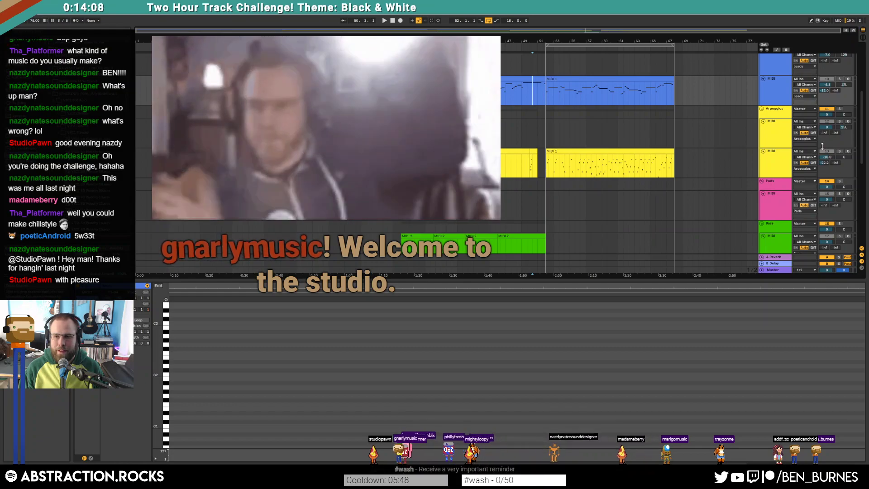
pyautogui.scroll(3, 822, 145)
pyautogui.press('space')
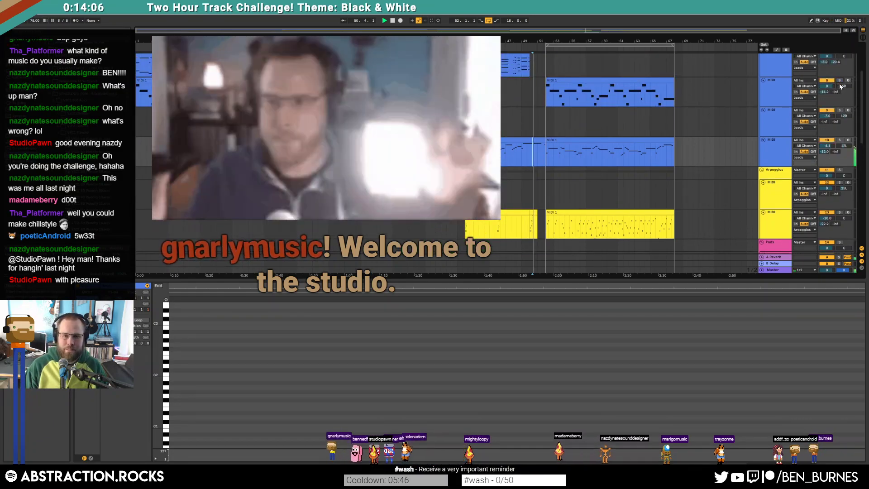
pyautogui.press('space')
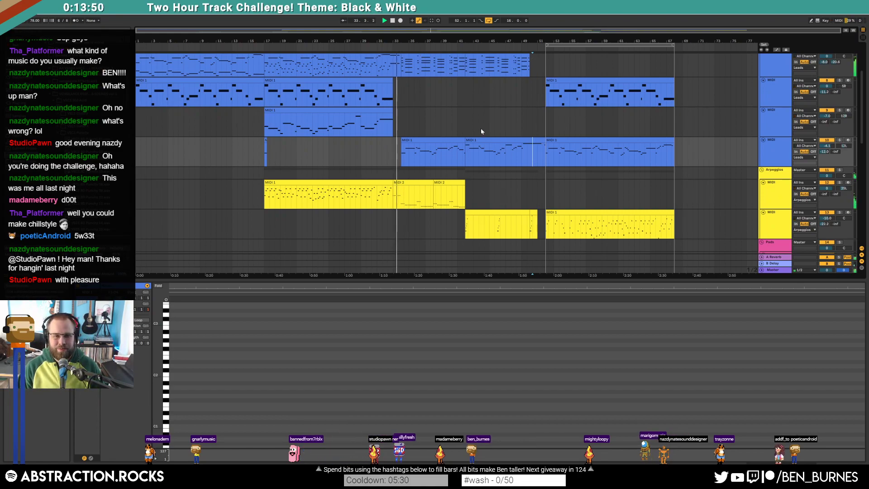
# Shorten the arpeggio clip and the two lead clips that start at bar 52 so they end at bar 61
pyautogui.hotkey('shift', 'Tab')
pyautogui.scroll(-3, 566, 226)
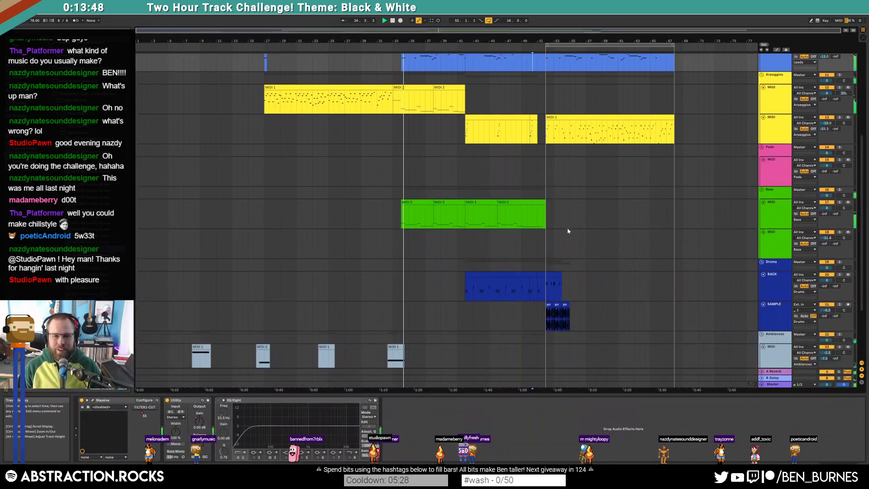
pyautogui.scroll(-2, 568, 230)
pyautogui.click(775, 273)
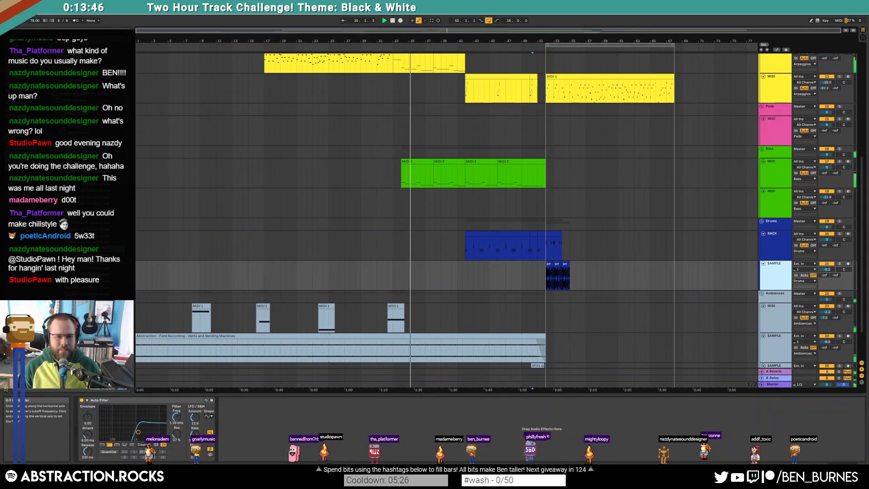
pyautogui.scroll(2, 588, 204)
pyautogui.moveTo(672, 125); pyautogui.dragTo(617, 126)
pyautogui.scroll(5, 655, 144)
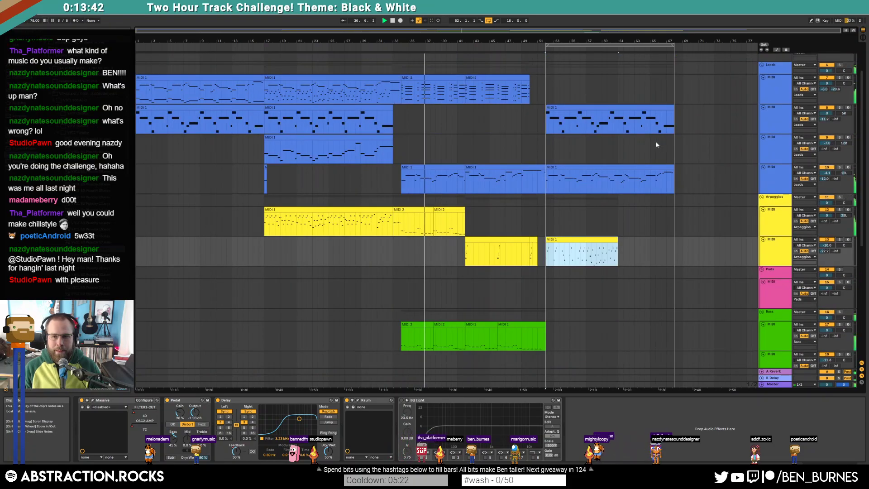
pyautogui.moveTo(673, 179); pyautogui.dragTo(618, 179)
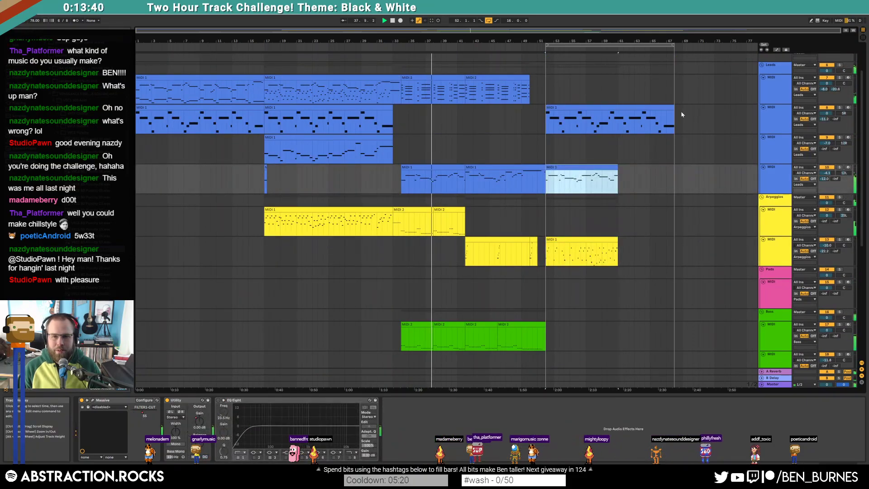
pyautogui.moveTo(674, 119); pyautogui.dragTo(617, 118)
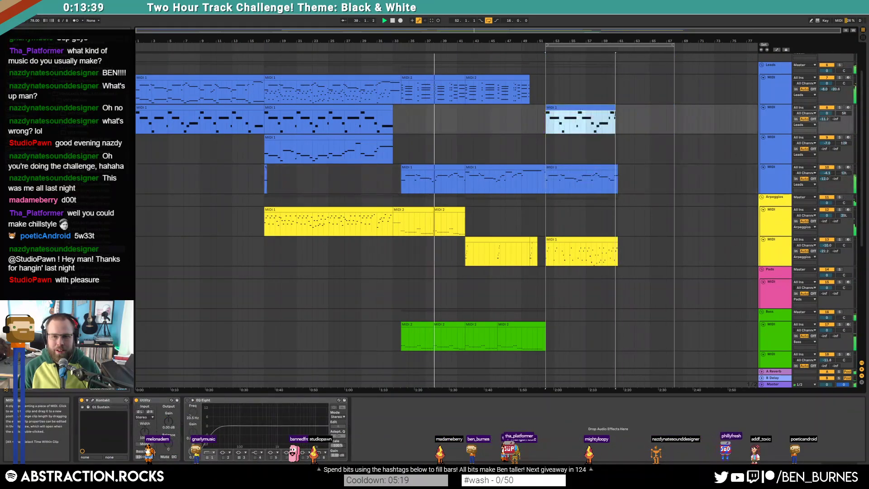
# Copy the first lead track's two clips from bars 34 to 50 to bar 61, and end the loop range at bar 61
pyautogui.click(462, 84)
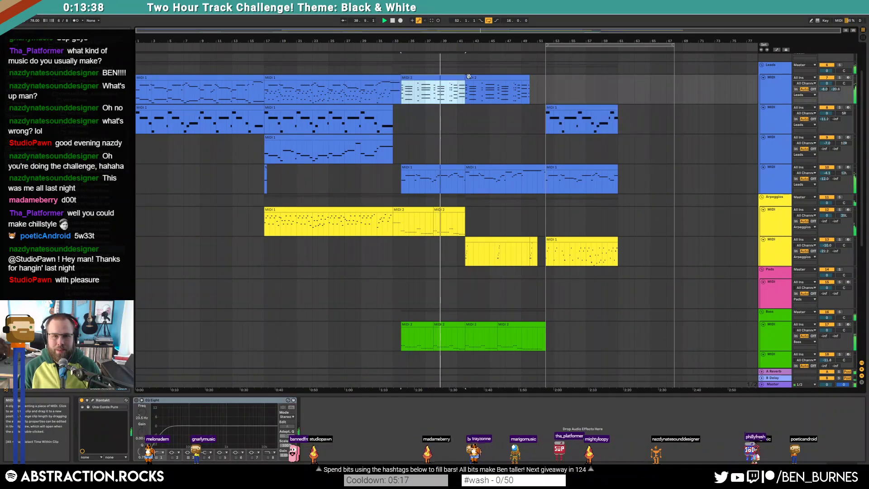
pyautogui.click(620, 88)
pyautogui.hotkey('ctrl', 'v')
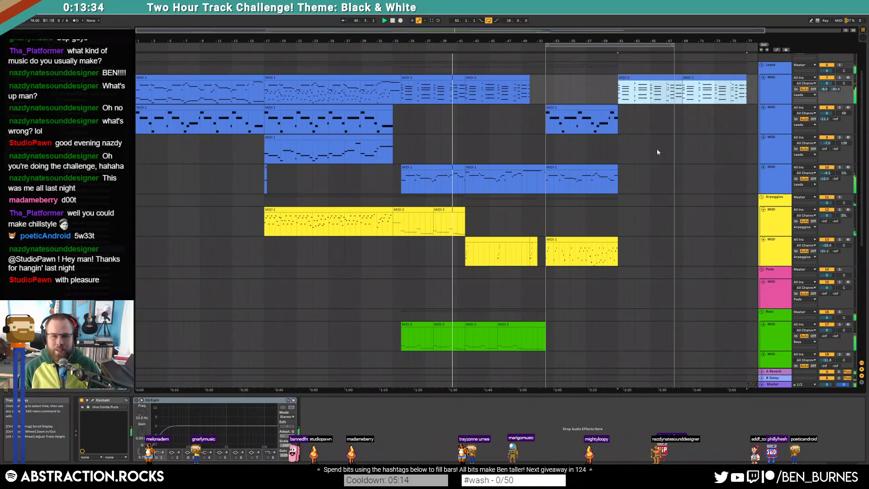
pyautogui.moveTo(674, 45); pyautogui.dragTo(617, 53)
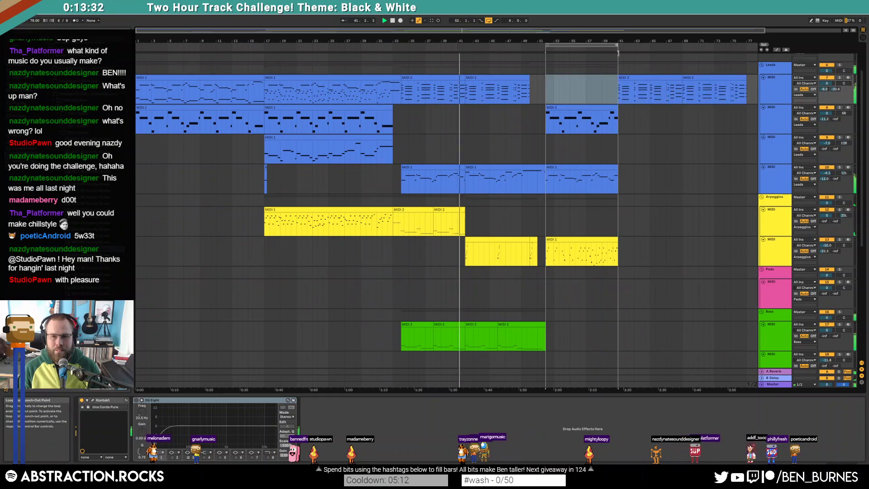
# Move the switch-on point of the Pedal's Device On automation on the second arpeggio track slightly ahead of bar 52
pyautogui.scroll(-10, 611, 258)
pyautogui.scroll(10, 571, 308)
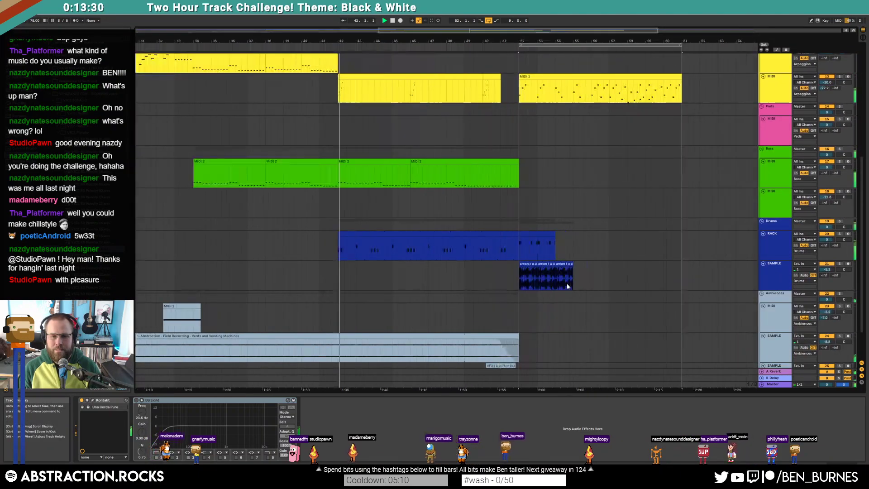
pyautogui.scroll(-5, 405, 264)
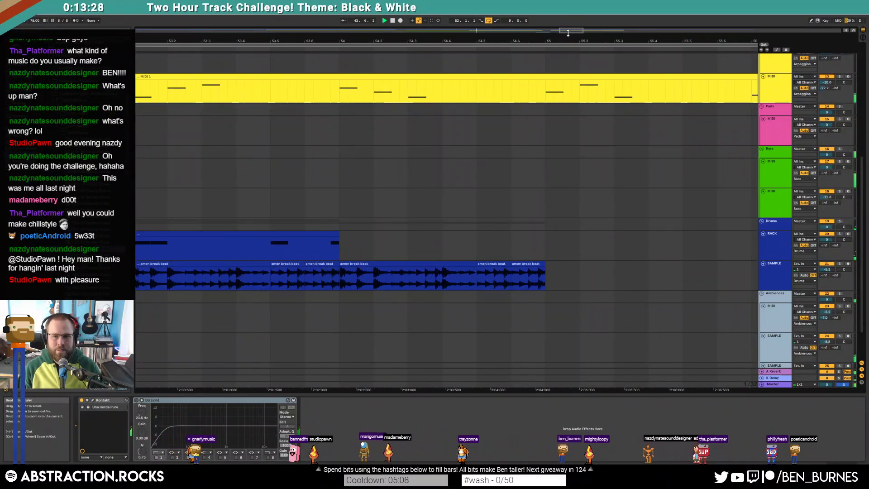
pyautogui.scroll(-3, 352, 181)
pyautogui.scroll(5, 334, 176)
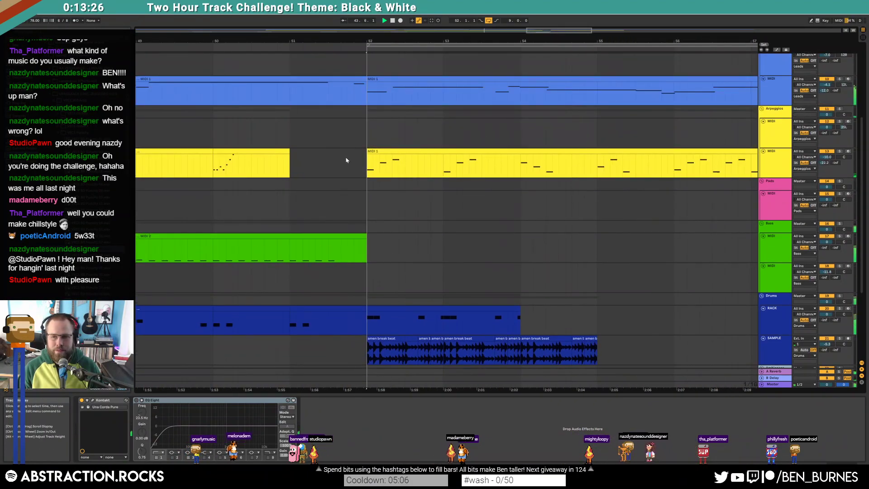
pyautogui.click(327, 161)
pyautogui.press('a')
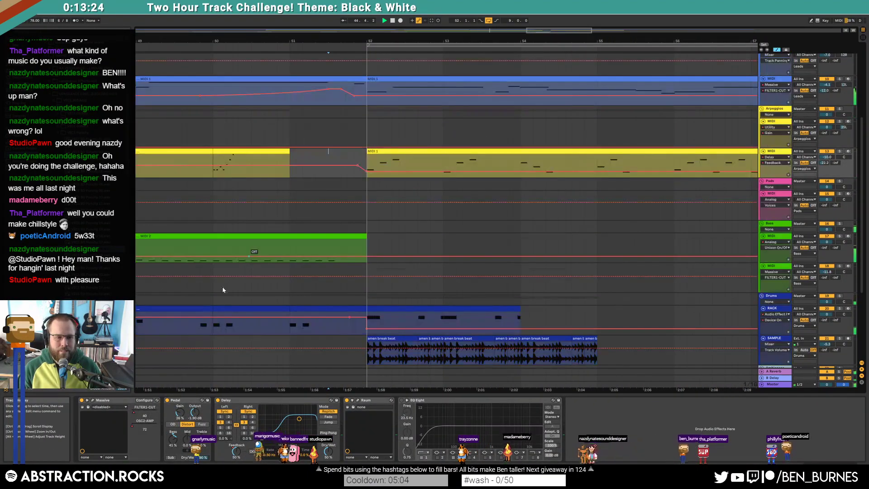
pyautogui.scroll(-8, 342, 152)
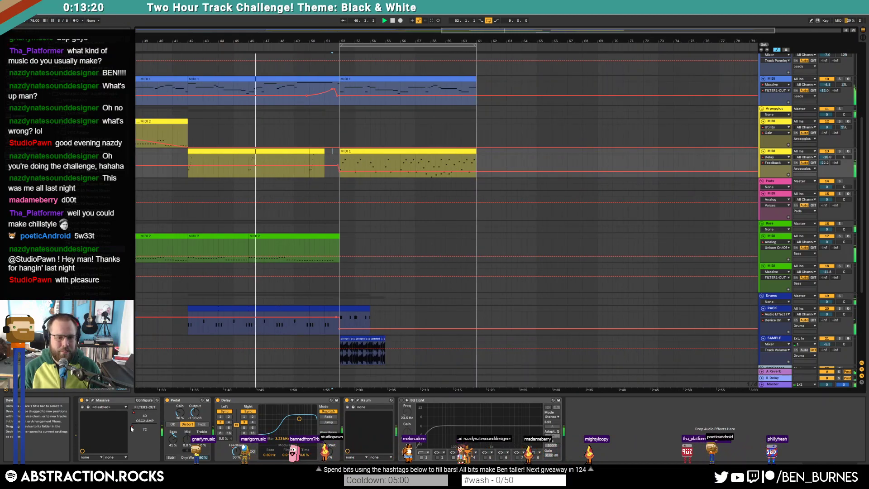
pyautogui.click(167, 402)
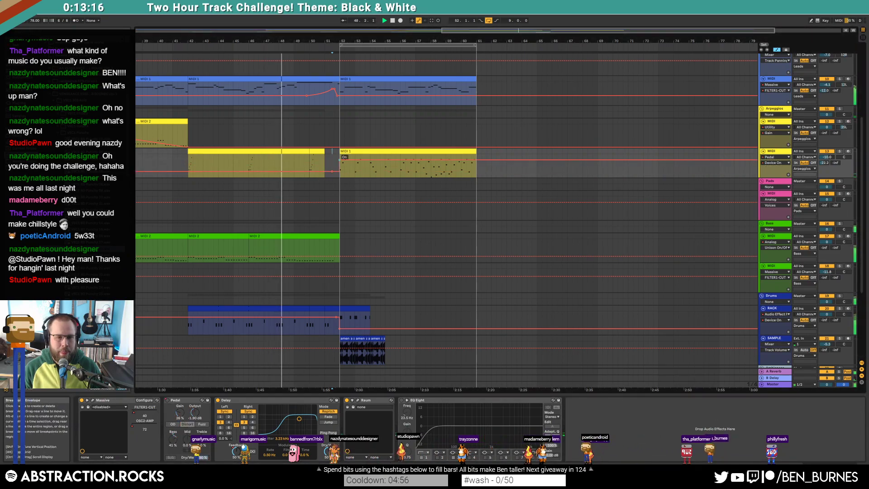
pyautogui.moveTo(340, 160); pyautogui.dragTo(334, 160)
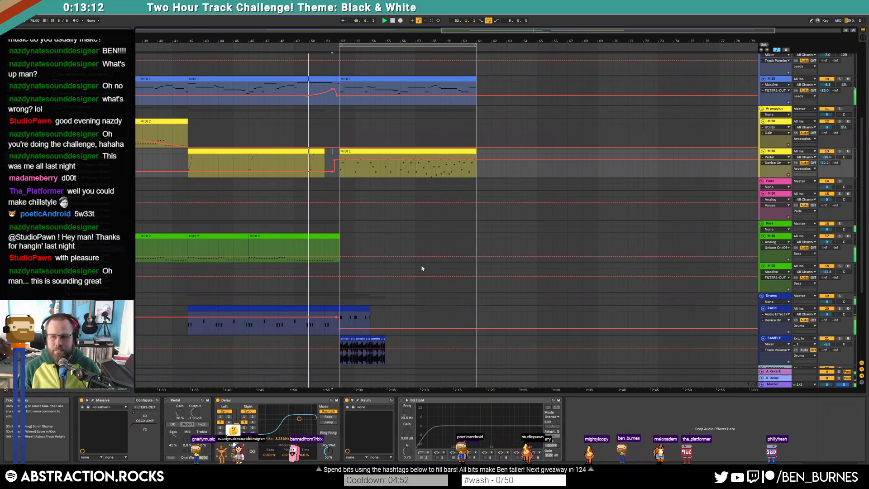
pyautogui.press('a')
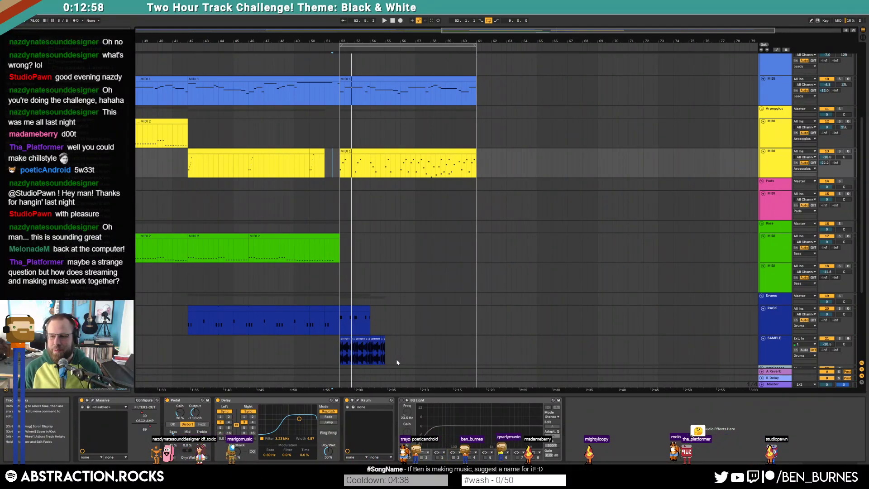
# Audition from bar 51, shift the last kick in the bar 52 drum clip's first bar one sixteenth later, and extend the clip to bar 61
pyautogui.click(326, 348)
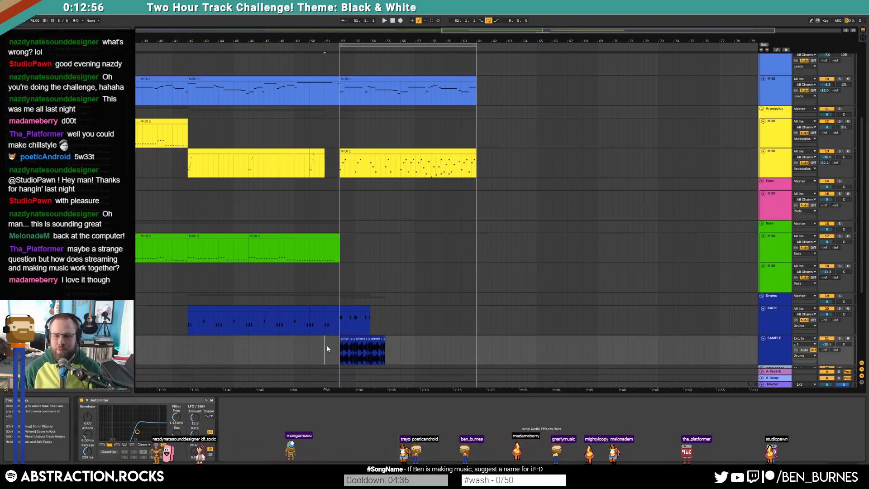
pyautogui.press('space')
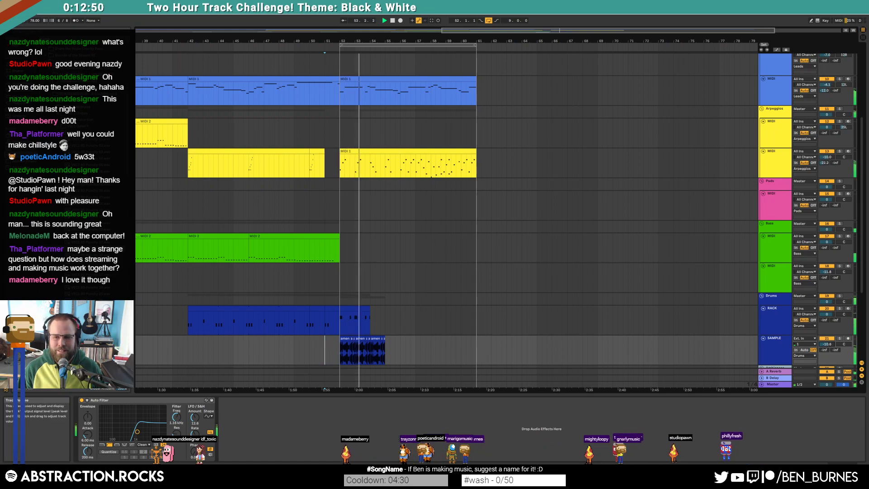
pyautogui.doubleClick(352, 311)
pyautogui.click(517, 326)
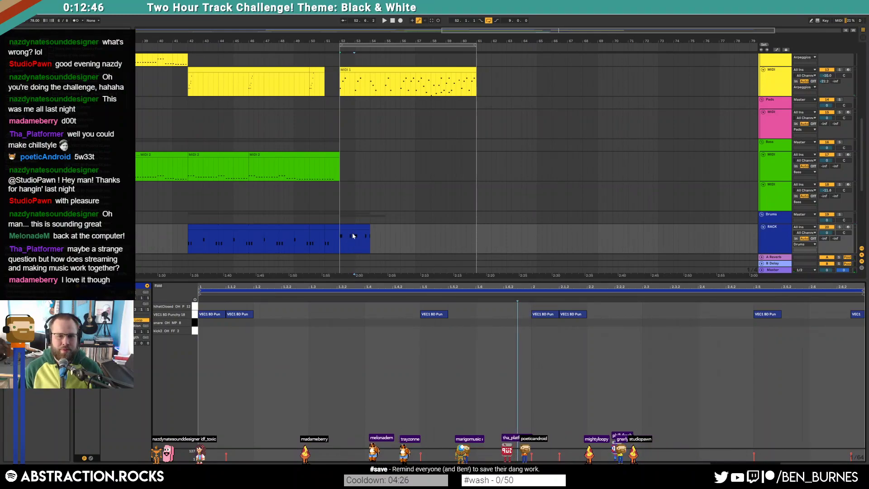
pyautogui.scroll(-1, 363, 236)
pyautogui.hotkey('shift', 'Tab')
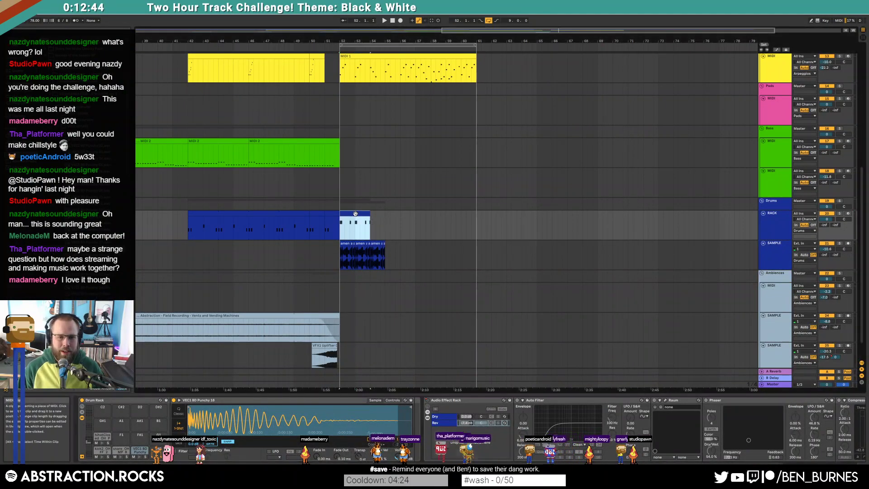
pyautogui.doubleClick(355, 216)
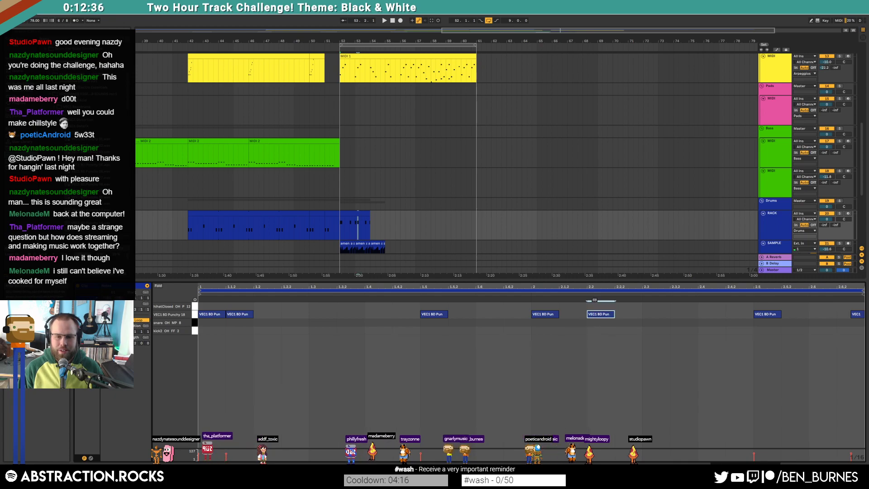
pyautogui.click(350, 215)
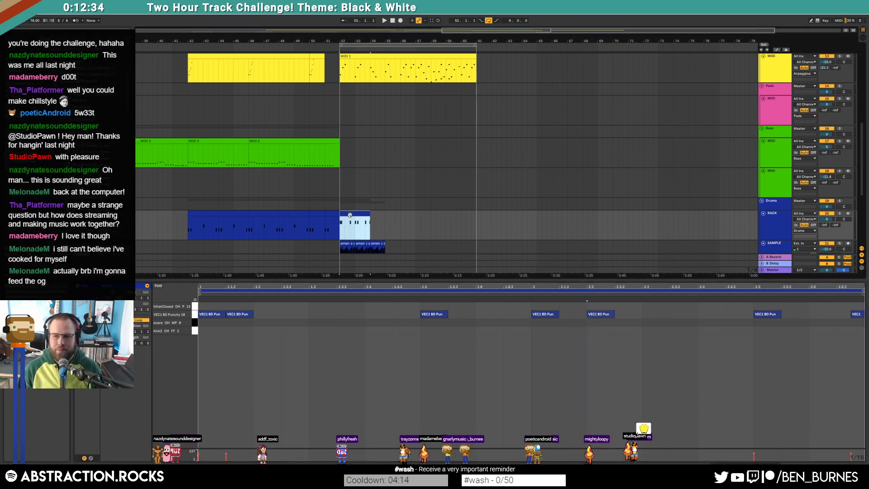
pyautogui.moveTo(369, 222); pyautogui.dragTo(476, 222)
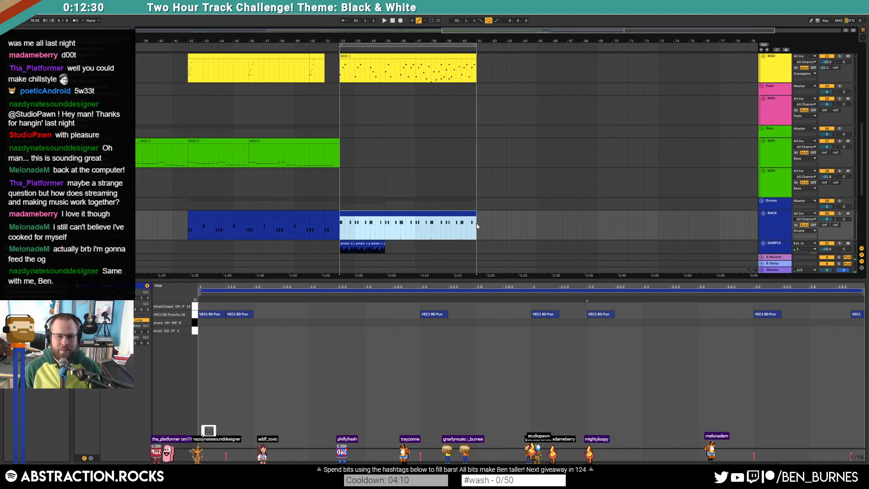
# Play the amen break slices from bar 52 to check them against the new kick pattern
pyautogui.scroll(-3, 447, 235)
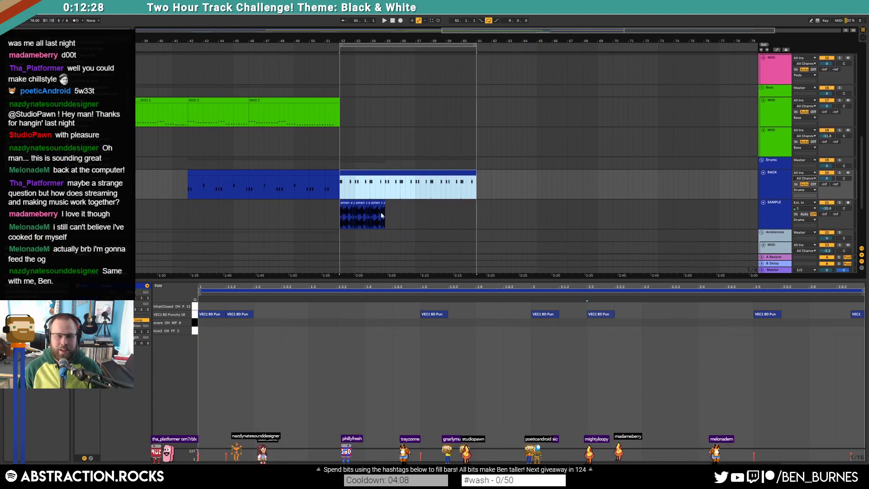
pyautogui.scroll(4, 381, 215)
pyautogui.hotkey('shift', 'Tab')
pyautogui.hotkey('shift', 'Tab')
pyautogui.scroll(2, 200, 232)
pyautogui.hotkey('shift', 'Tab')
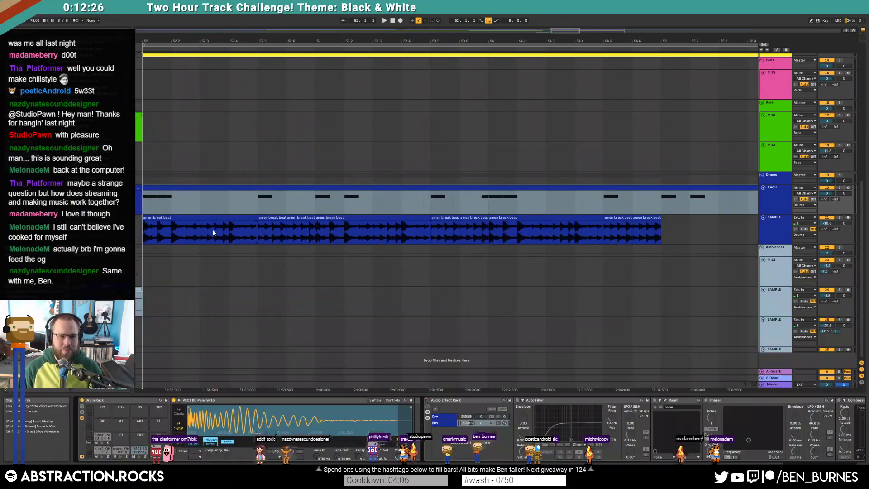
pyautogui.click(151, 230)
pyautogui.press('space')
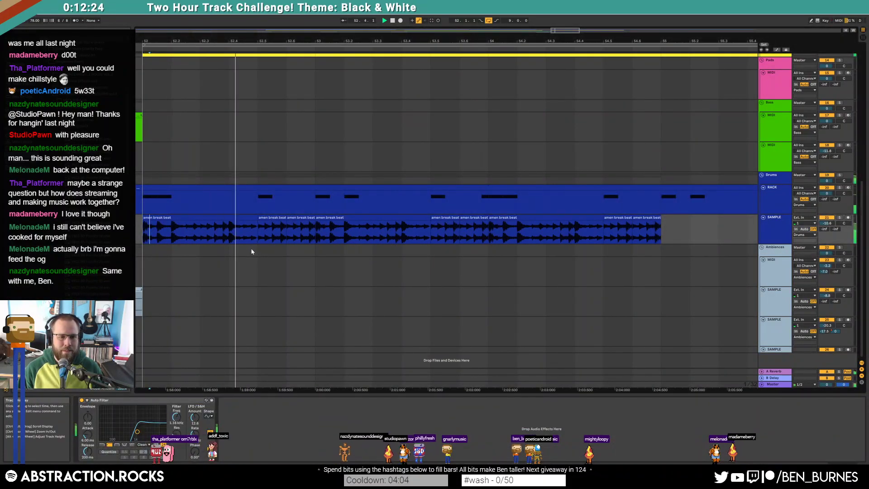
pyautogui.press('space')
# Repeat the short amen break slice from the end of bar 52 into bar 53, and paste a later bar 53 slice over its second beat
pyautogui.click(300, 219)
pyautogui.hotkey('ctrl', 'd')
pyautogui.hotkey('ctrl', 'd')
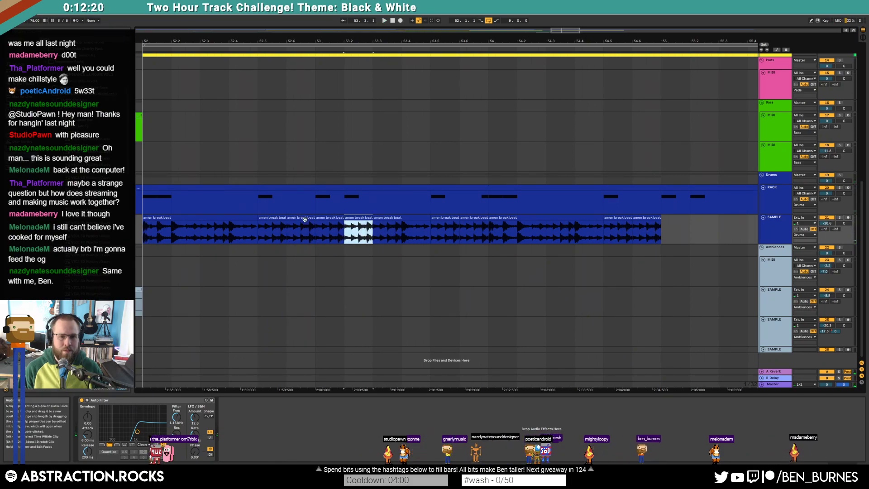
pyautogui.hotkey('ctrl', 'd')
pyautogui.hotkey('ctrl', 'd')
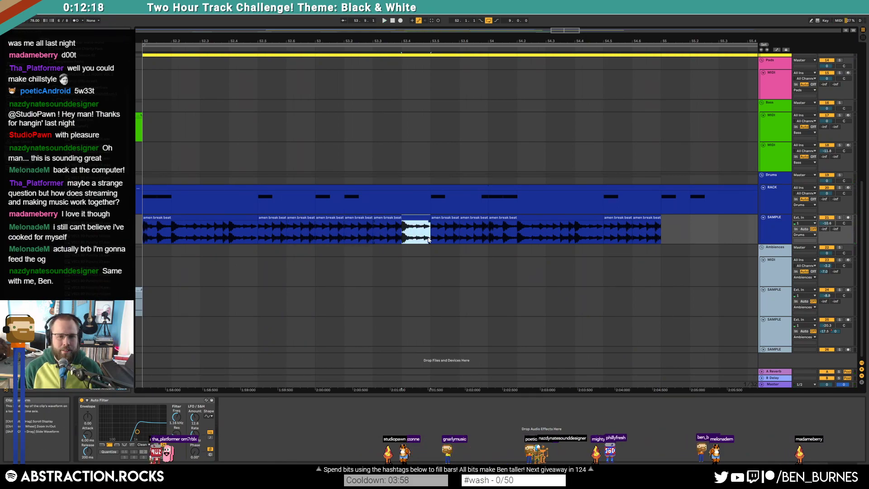
pyautogui.click(347, 232)
pyautogui.hotkey('ctrl', 'v')
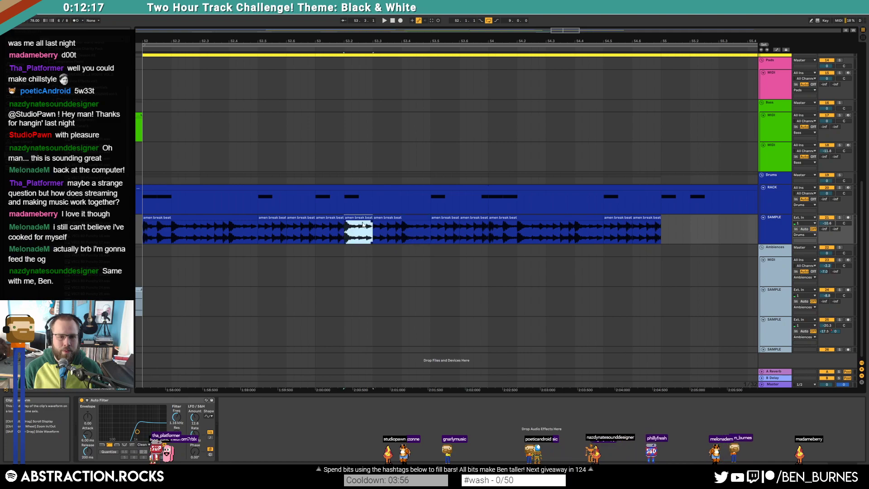
# Load the VEC1 Snare 054 sample into the drum rack and set the insert point at beat 1.2 in the bar 52 drum clip
pyautogui.click(362, 187)
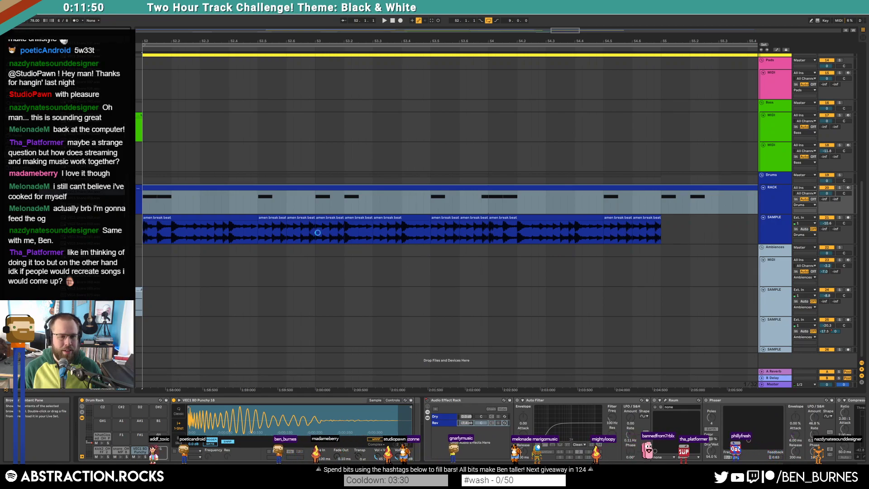
pyautogui.doubleClick(303, 187)
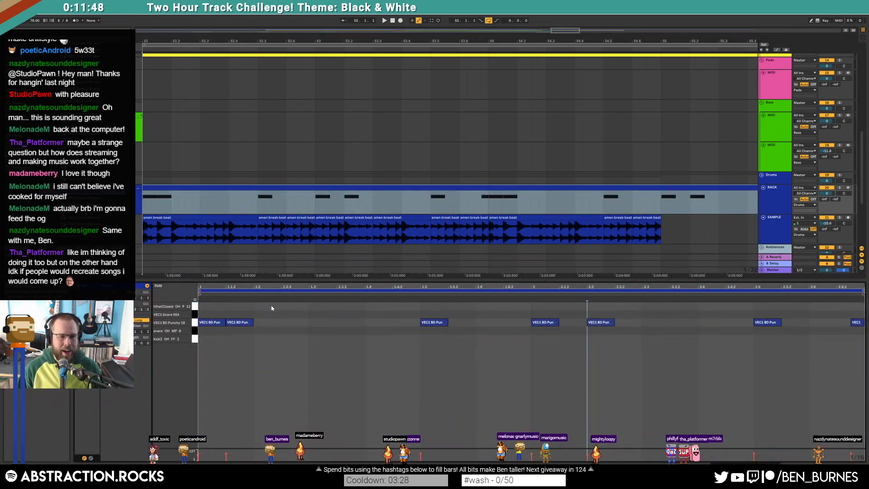
pyautogui.click(259, 309)
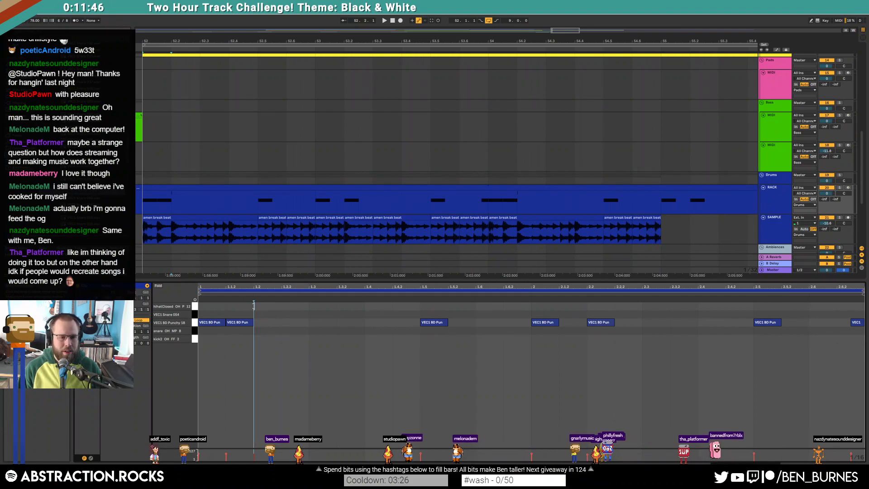
# Add a VEC1 Snare note on beat 1.2 and closed hi-hat notes on the first four sixteenths of the drum clip
pyautogui.doubleClick(252, 316)
pyautogui.moveTo(252, 316); pyautogui.dragTo(276, 316)
pyautogui.doubleClick(202, 306)
pyautogui.moveTo(202, 305); pyautogui.dragTo(229, 306)
pyautogui.click(238, 307)
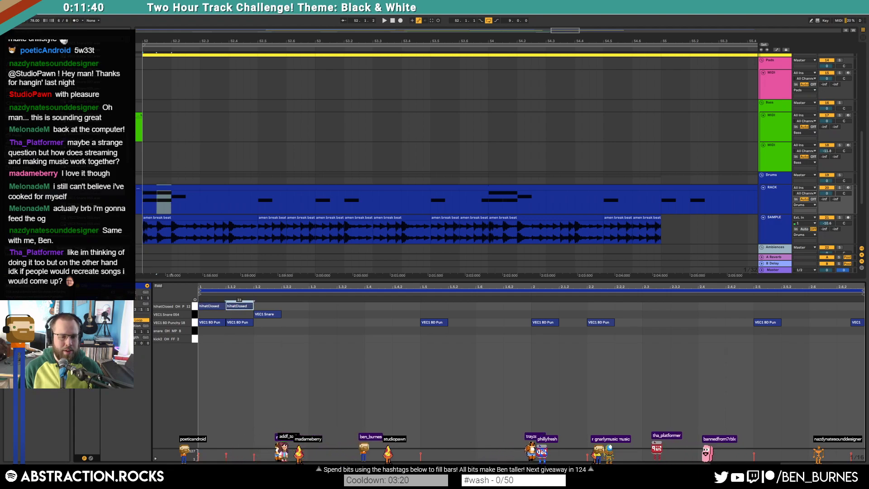
pyautogui.keyDown('shift'); pyautogui.click(213, 306); pyautogui.keyUp('shift')
pyautogui.hotkey('ctrl', 'd')
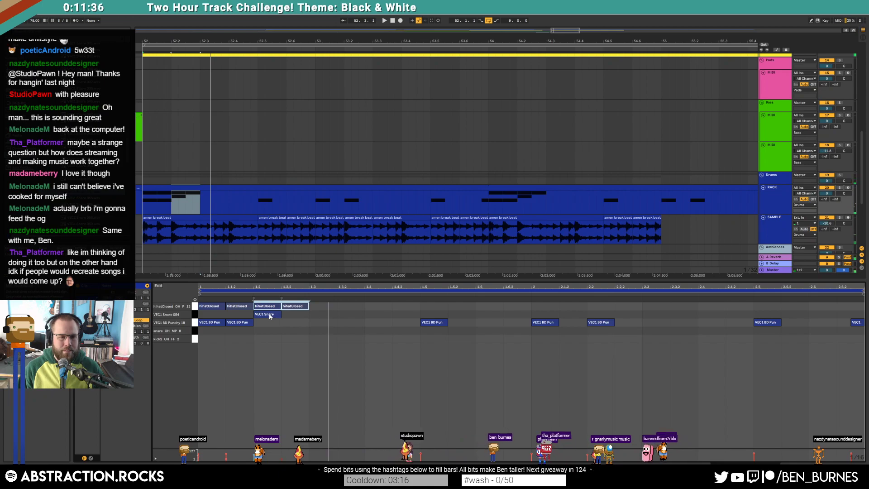
# Add a second VEC1 Snare note on beat 1.4 and duplicate the hi-hats to fill the first bar
pyautogui.doubleClick(373, 315)
pyautogui.moveTo(312, 306); pyautogui.dragTo(207, 303)
pyautogui.hotkey('ctrl', 'd')
pyautogui.hotkey('ctrl', 'd')
pyautogui.press('space')
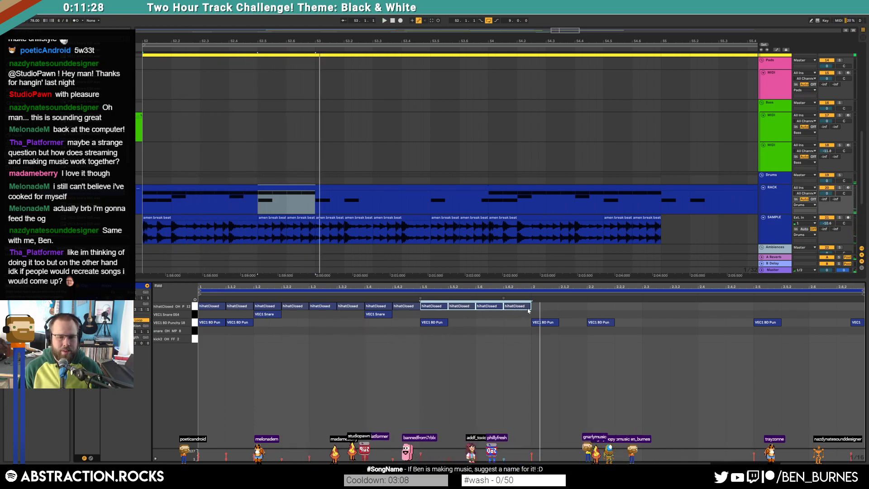
# Compress the first bar's hi-hats to half their length and duplicate them so they fill the bar at double speed
pyautogui.press('space')
pyautogui.moveTo(534, 307); pyautogui.dragTo(202, 303)
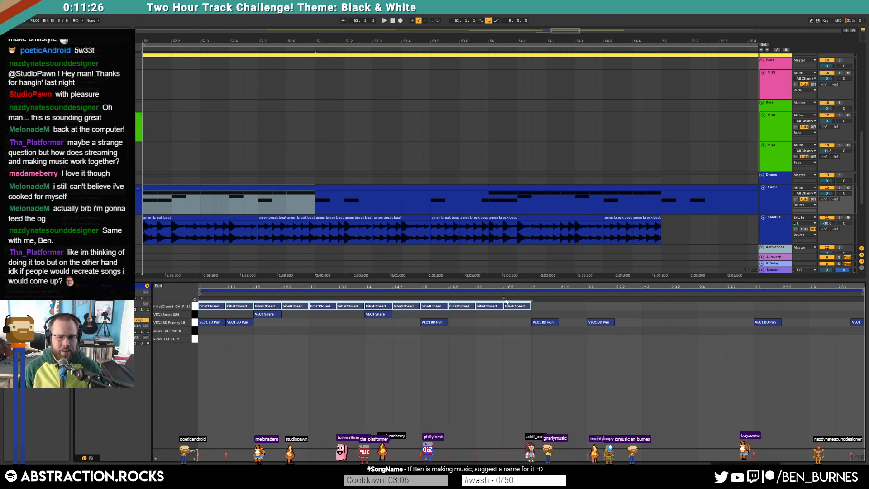
pyautogui.moveTo(451, 297); pyautogui.dragTo(347, 300)
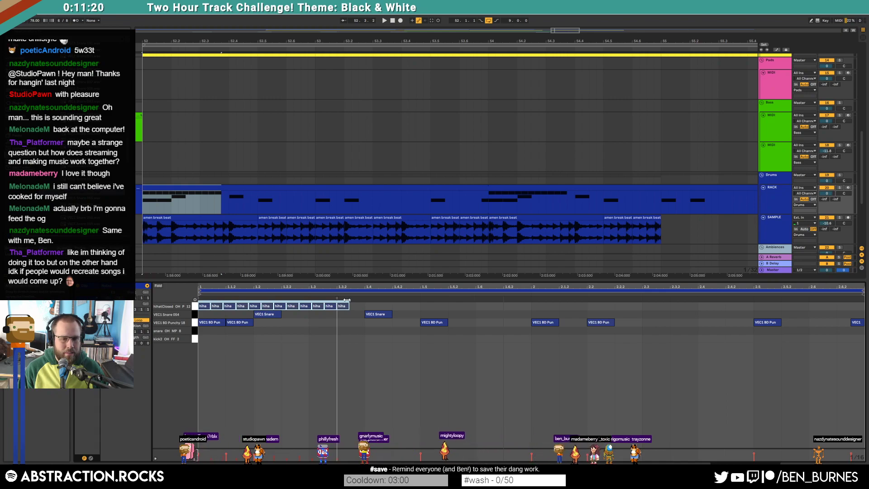
pyautogui.moveTo(352, 287); pyautogui.dragTo(455, 300)
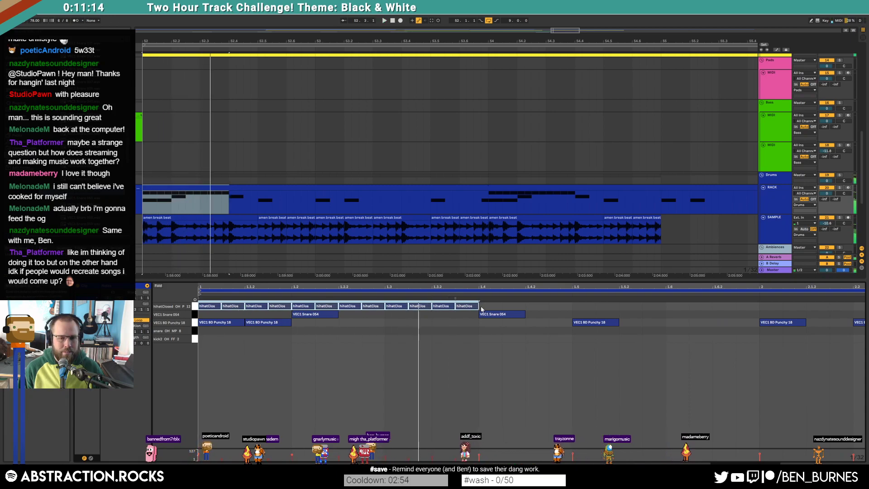
pyautogui.press('space')
pyautogui.hotkey('ctrl', 'd')
pyautogui.moveTo(388, 285); pyautogui.dragTo(312, 274)
pyautogui.press('space')
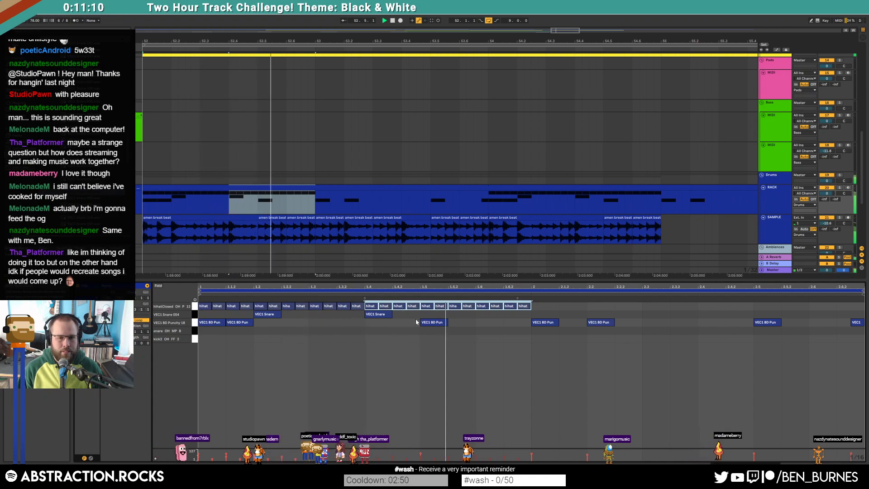
# Move the kick on beat 1.5 one sixteenth later and play the pattern back
pyautogui.press('space')
pyautogui.click(378, 314)
pyautogui.moveTo(426, 316); pyautogui.dragTo(488, 317)
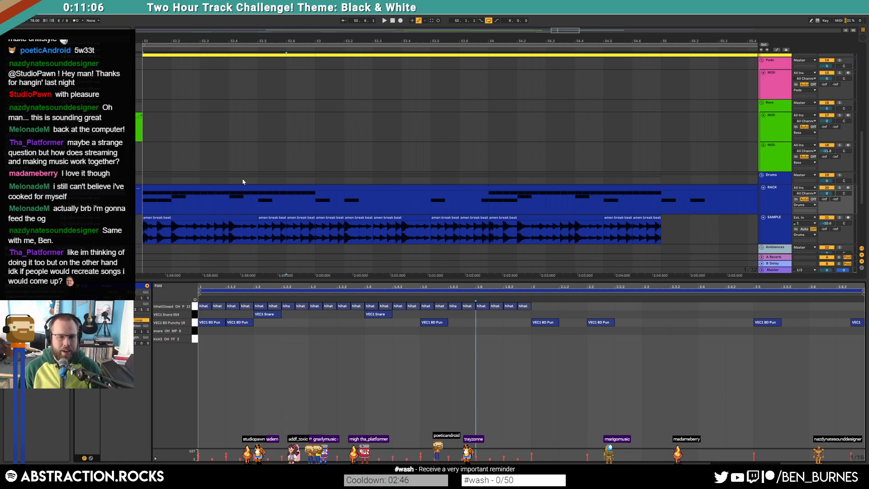
pyautogui.scroll(-1, 243, 181)
pyautogui.press('space')
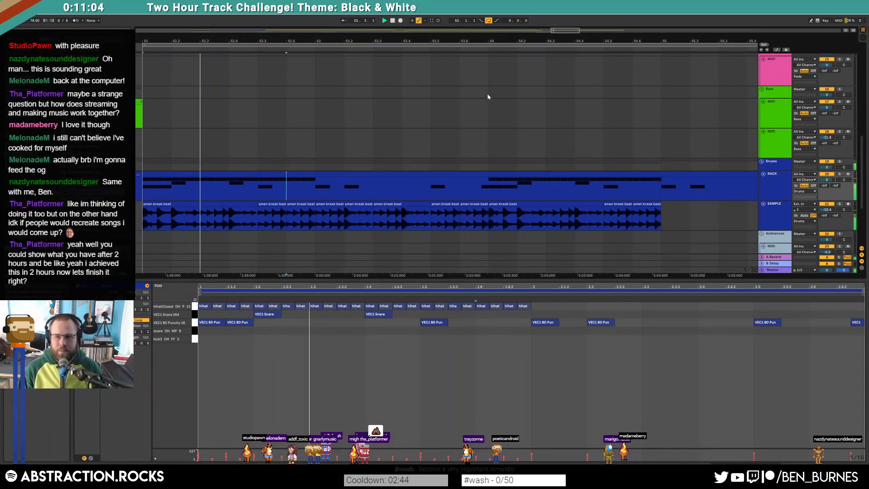
pyautogui.press('space')
pyautogui.moveTo(431, 324); pyautogui.dragTo(459, 324)
pyautogui.press('space')
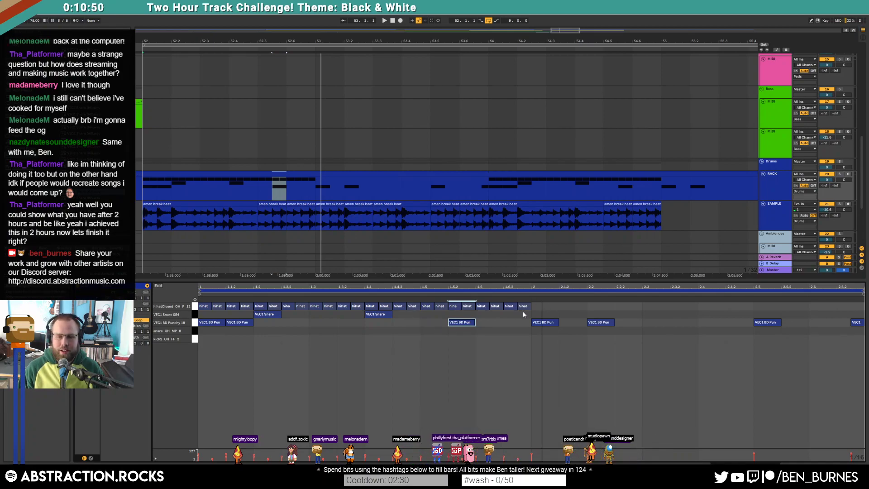
pyautogui.click(539, 289)
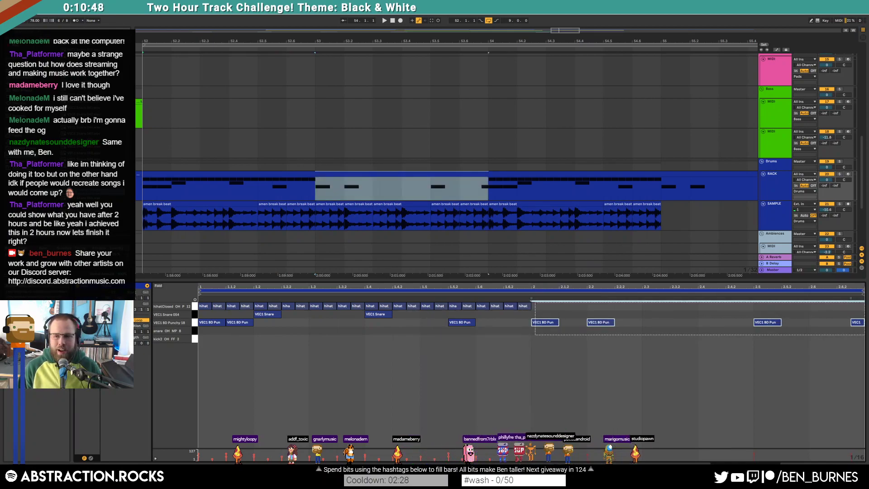
pyautogui.moveTo(534, 335); pyautogui.dragTo(864, 303)
pyautogui.click(486, 408)
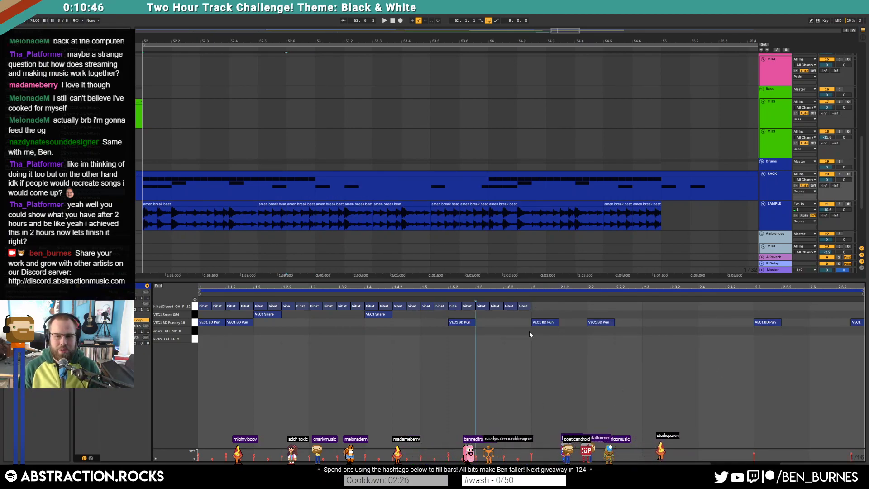
pyautogui.moveTo(528, 332); pyautogui.dragTo(125, 244)
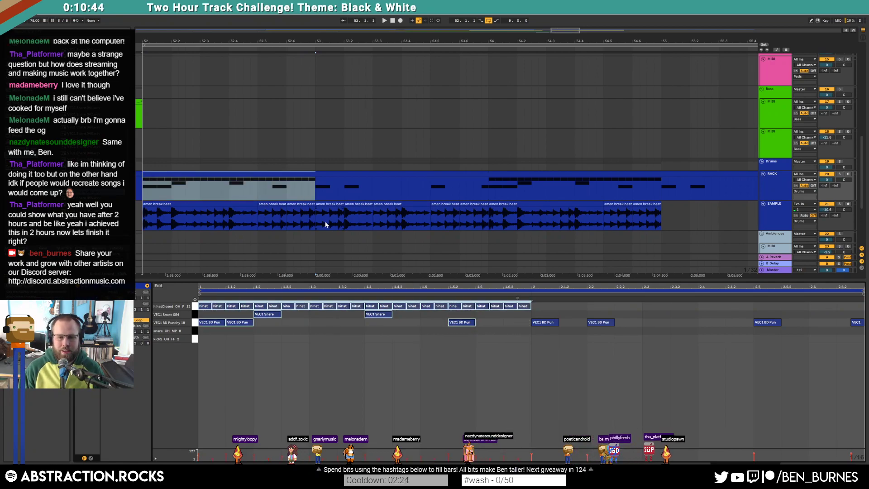
pyautogui.click(503, 347)
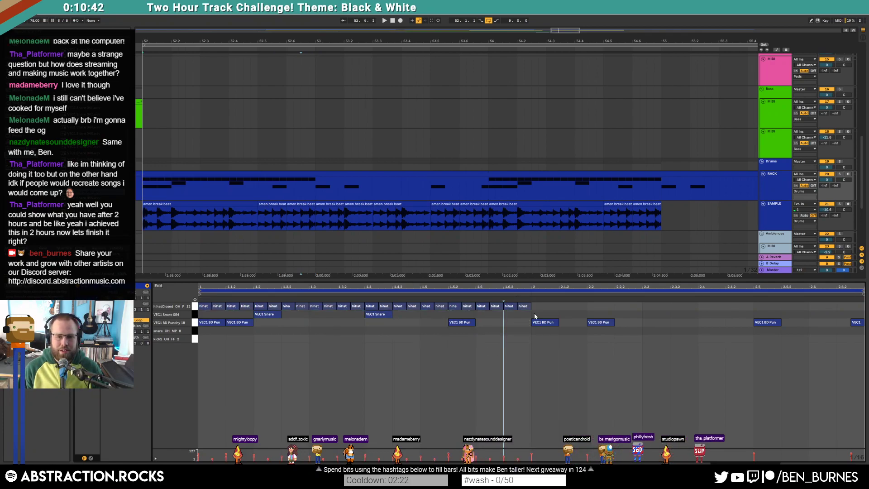
# Duplicate the first bar's hi-hat and snare notes into the second bar
pyautogui.moveTo(533, 310); pyautogui.dragTo(200, 300)
pyautogui.hotkey('ctrl', 'd')
pyautogui.click(508, 374)
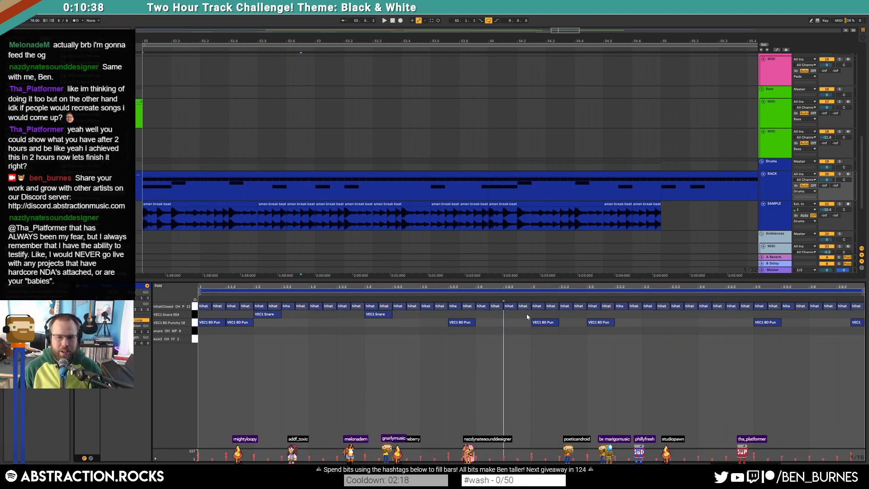
pyautogui.moveTo(533, 318); pyautogui.dragTo(144, 315)
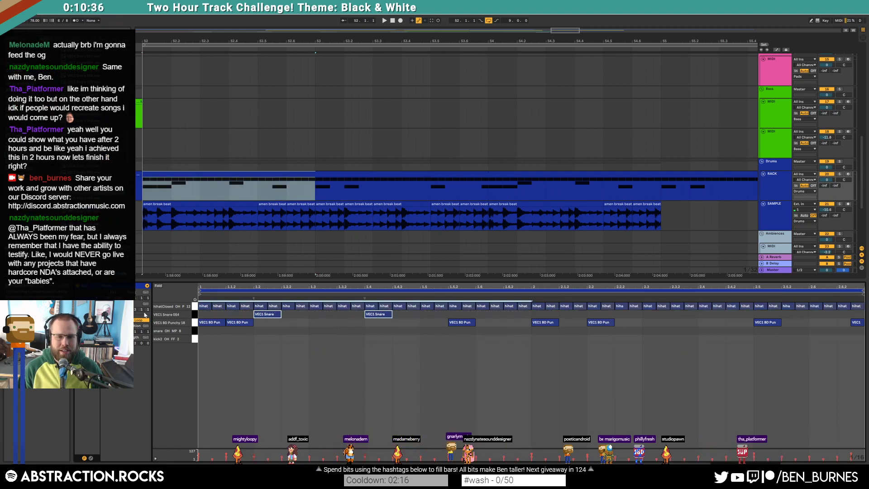
pyautogui.hotkey('ctrl', 'd')
pyautogui.click(642, 362)
# Shift the second bar's second kick a sixteenth later, listen to the pattern, and delete that kick
pyautogui.moveTo(598, 324); pyautogui.dragTo(627, 327)
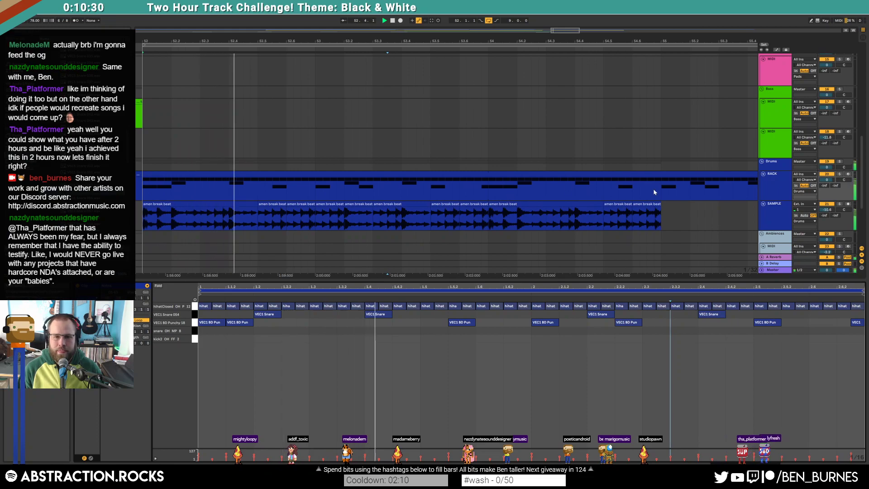
pyautogui.press('space')
pyautogui.press('Delete')
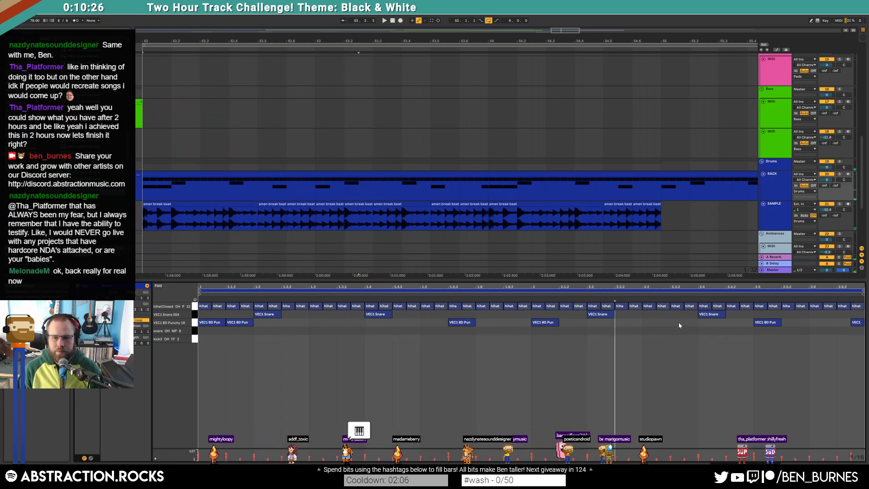
# Move the second bar's last snare to beat 5 with a kick just before it, and replace the final kick with one on beat 6
pyautogui.moveTo(709, 316); pyautogui.dragTo(736, 324)
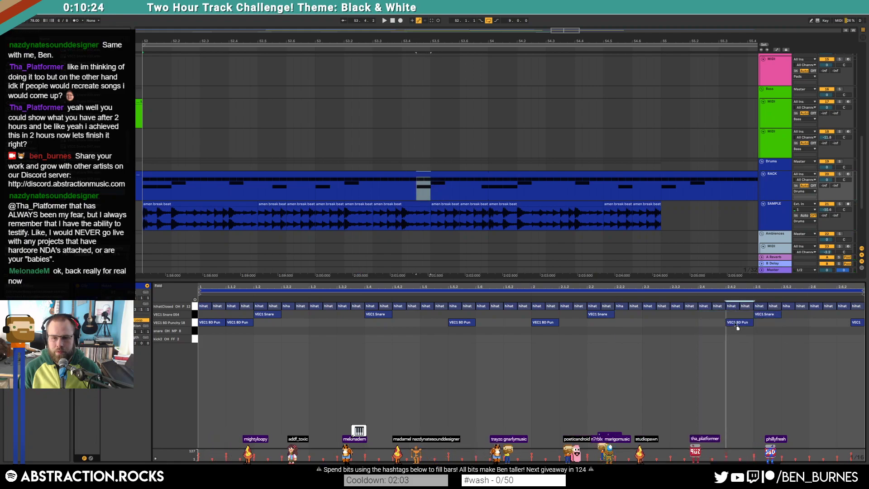
pyautogui.doubleClick(813, 322)
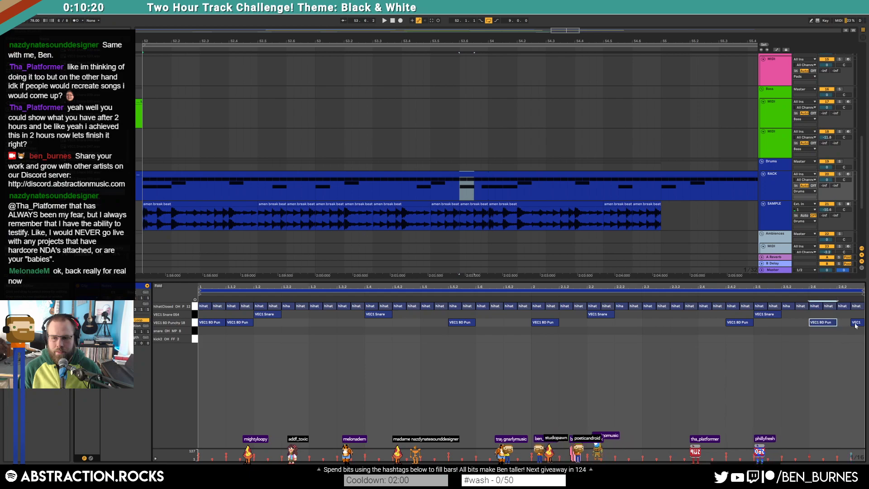
pyautogui.press('space')
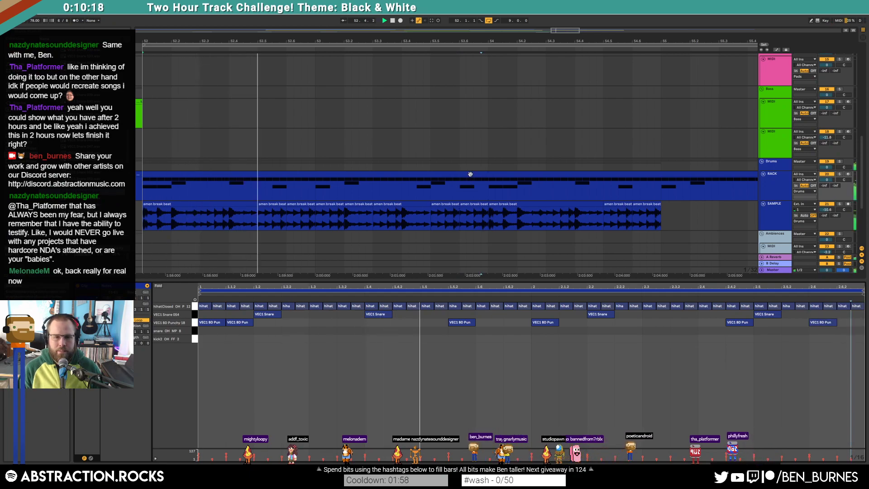
# Set the playback loop around the first two bars of the new RACK drum pattern, from bar 52 to bar 54
pyautogui.moveTo(487, 190); pyautogui.dragTo(148, 190)
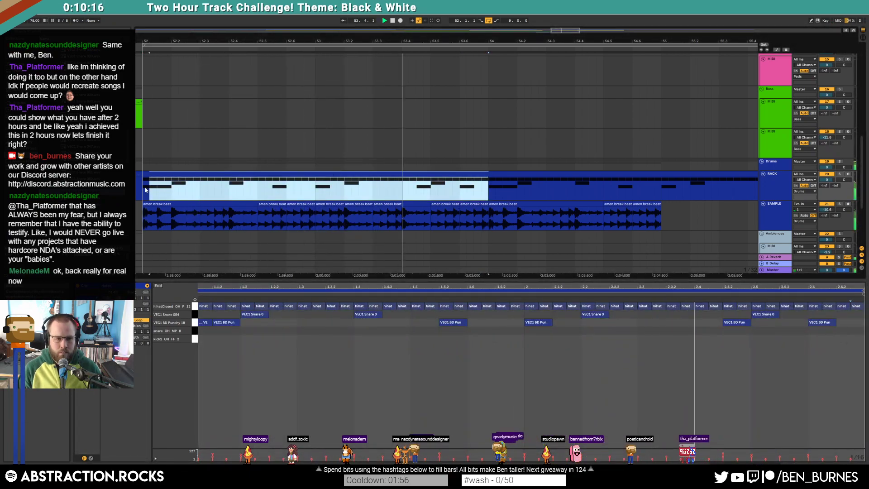
pyautogui.hotkey('ctrl', 'l')
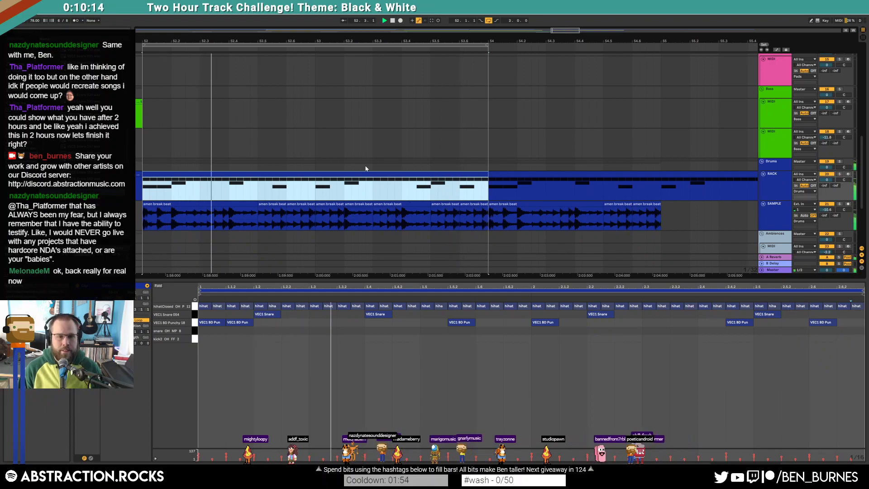
pyautogui.scroll(-5, 351, 165)
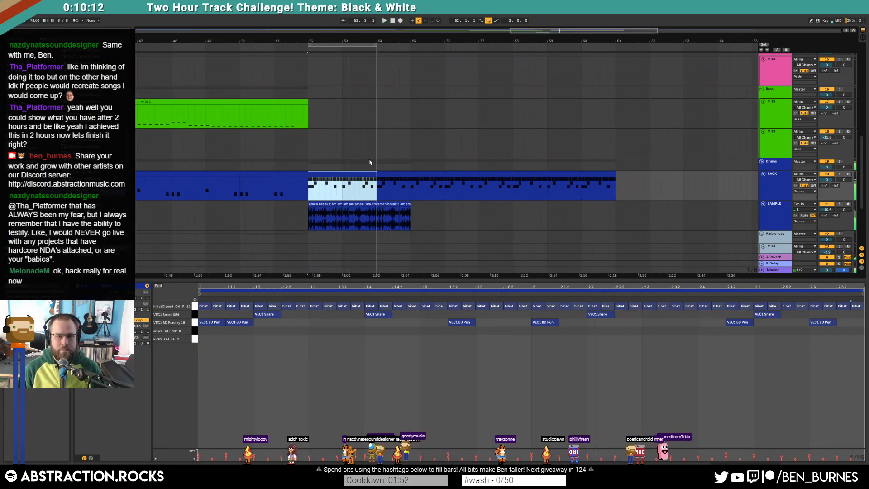
# Try a copy of the yellow arpeggio clip from bar 52 on the lowest lead track and play it back
pyautogui.scroll(5, 369, 161)
pyautogui.click(349, 123)
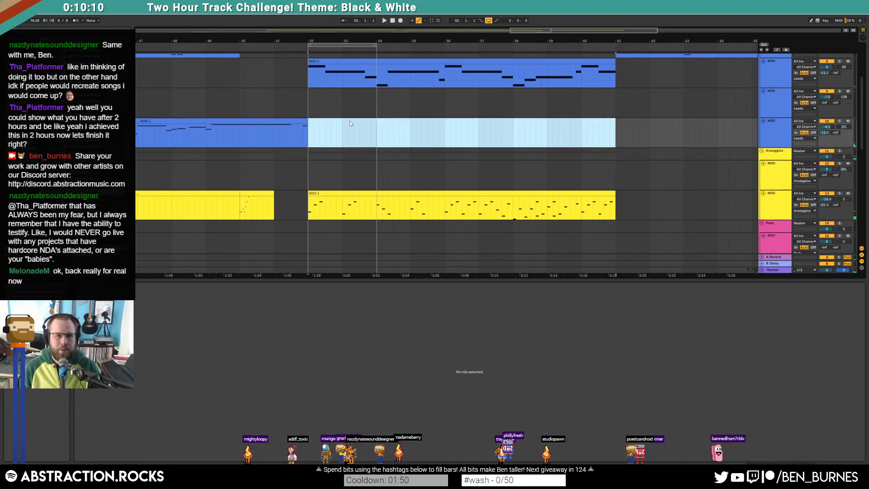
pyautogui.scroll(2, 365, 158)
pyautogui.click(444, 123)
pyautogui.scroll(-2, 405, 189)
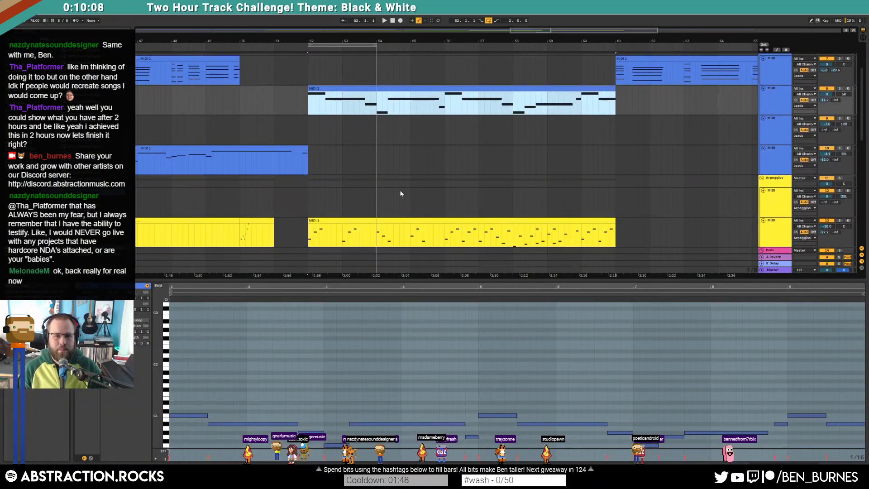
pyautogui.click(366, 197)
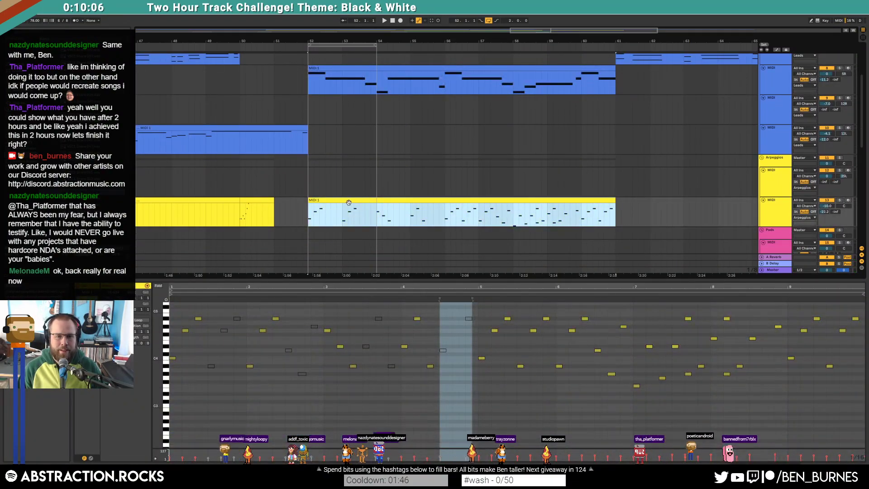
pyautogui.moveTo(349, 202); pyautogui.dragTo(351, 135)
pyautogui.press('space')
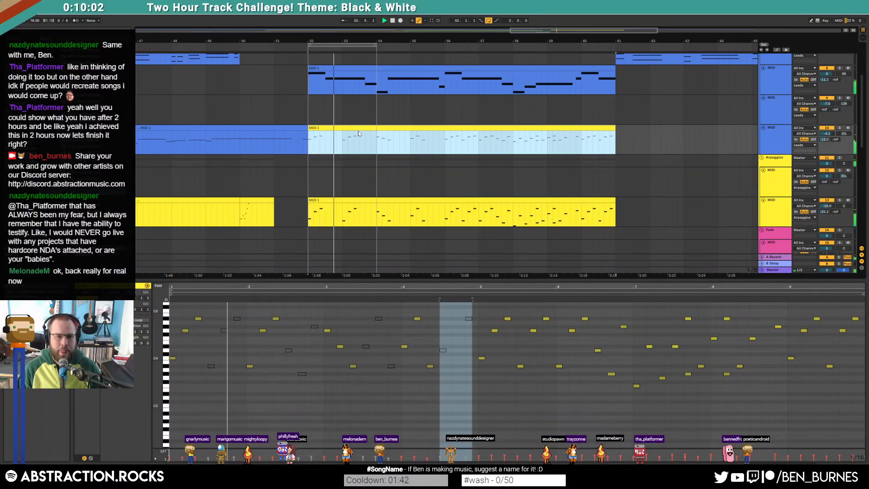
# Delete the copied clip on the lead track and the original arpeggio clip at bar 52
pyautogui.press('space')
pyautogui.press('Delete')
pyautogui.click(341, 200)
pyautogui.press('Delete')
# Move the lead MIDI clip at bar 52 to the second Bass track, keeping the same start position
pyautogui.scroll(3, 439, 182)
pyautogui.click(427, 154)
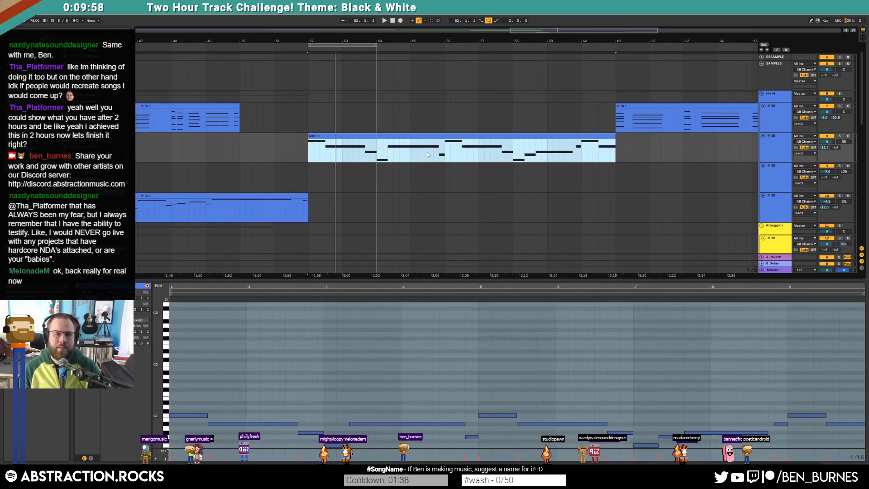
pyautogui.press('w')
pyautogui.scroll(-6, 498, 183)
pyautogui.hotkey('shift', 'Tab')
pyautogui.hotkey('shift', 'Tab')
pyautogui.scroll(3, 572, 199)
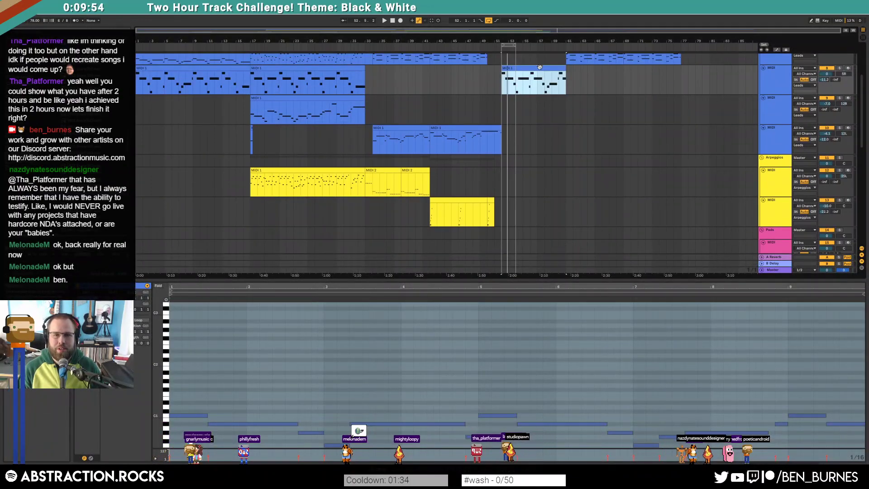
pyautogui.hotkey('ctrl', 'x')
pyautogui.scroll(-5, 549, 166)
pyautogui.click(501, 223)
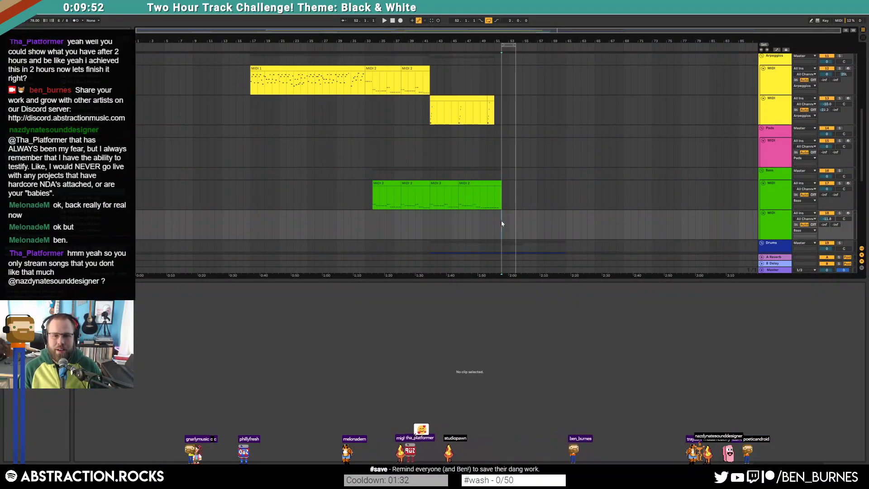
pyautogui.hotkey('ctrl', 'v')
# Check the notes of the moved bass clip during playback and open the Massive synth on its track
pyautogui.hotkey('shift', 'Tab')
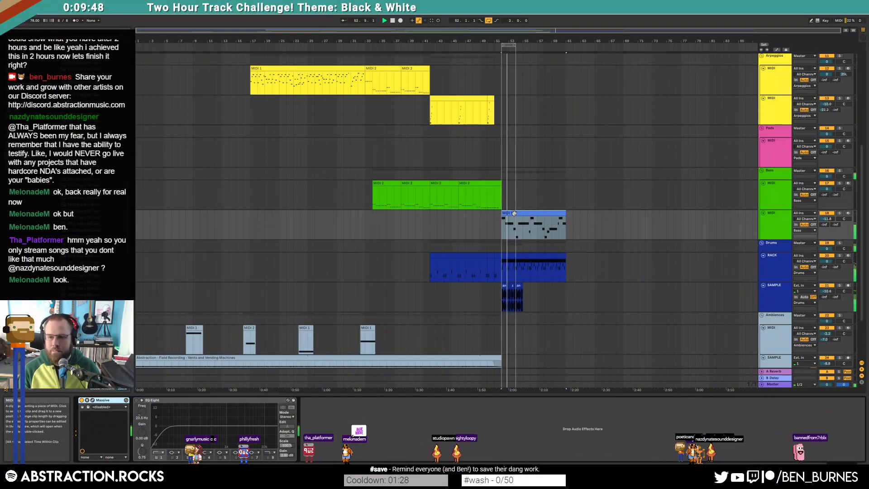
pyautogui.doubleClick(514, 212)
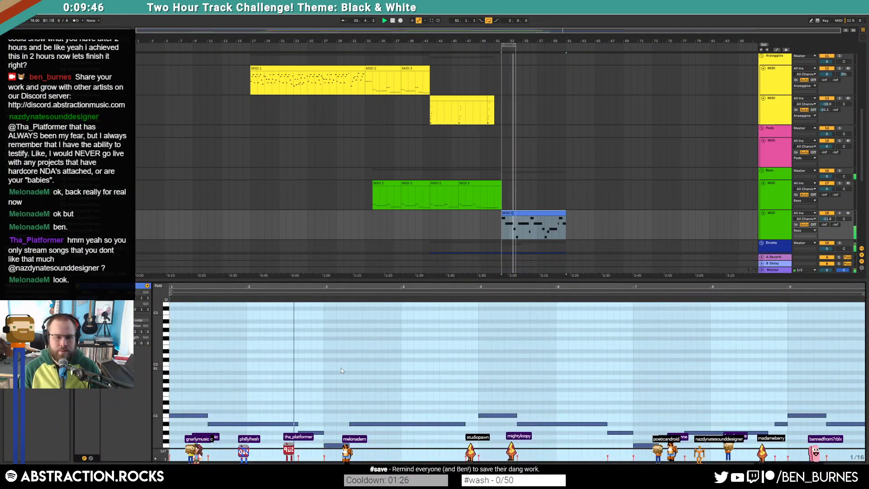
pyautogui.hotkey('shift', 'Tab')
pyautogui.click(93, 400)
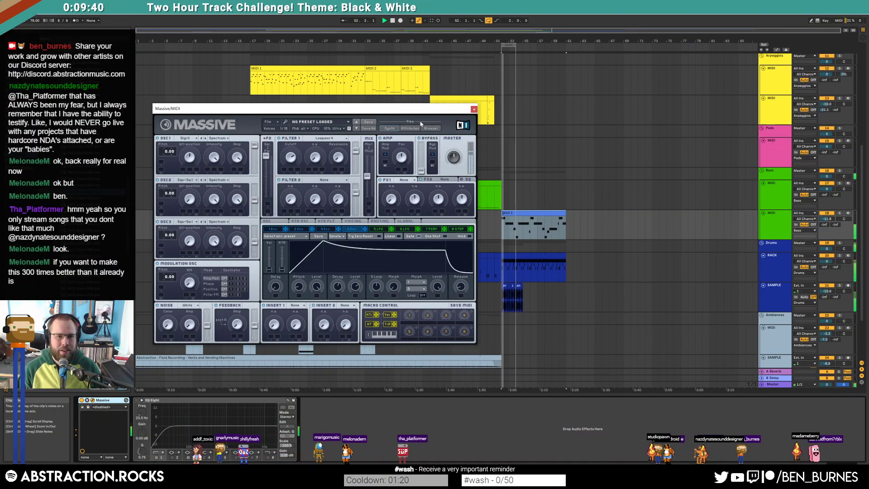
pyautogui.press('space')
pyautogui.click(21, 100)
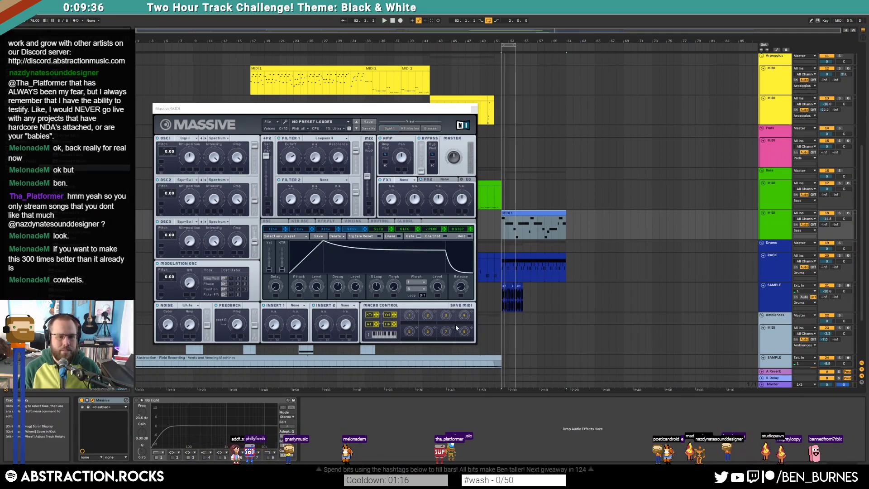
# Reset Massive on the second Bass track to an untitled sound and open its preset browser
pyautogui.press('space')
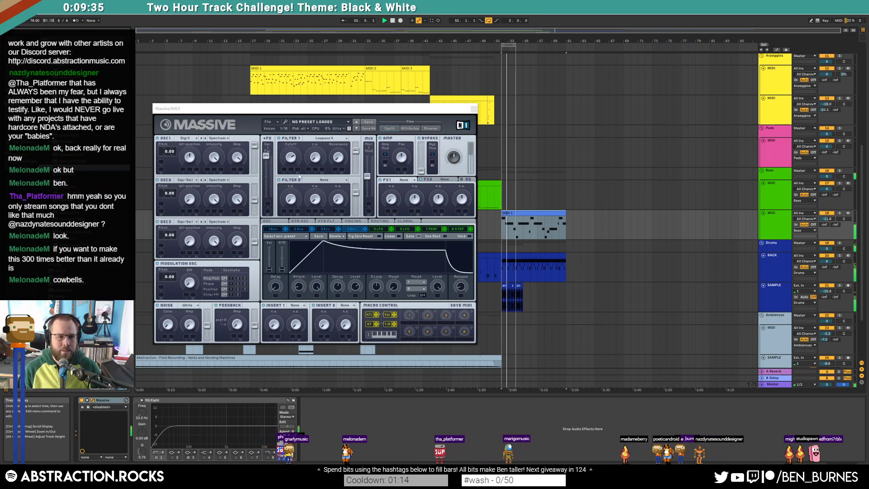
pyautogui.click(319, 121)
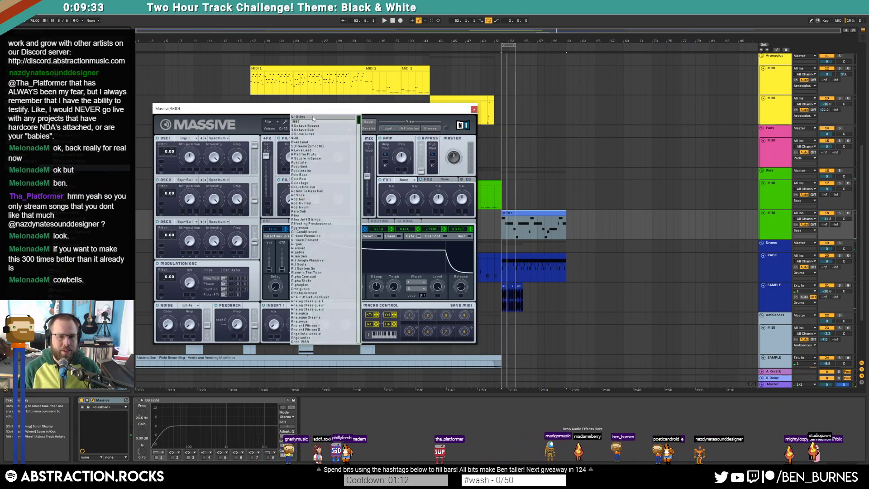
pyautogui.click(312, 116)
pyautogui.click(274, 122)
pyautogui.click(280, 122)
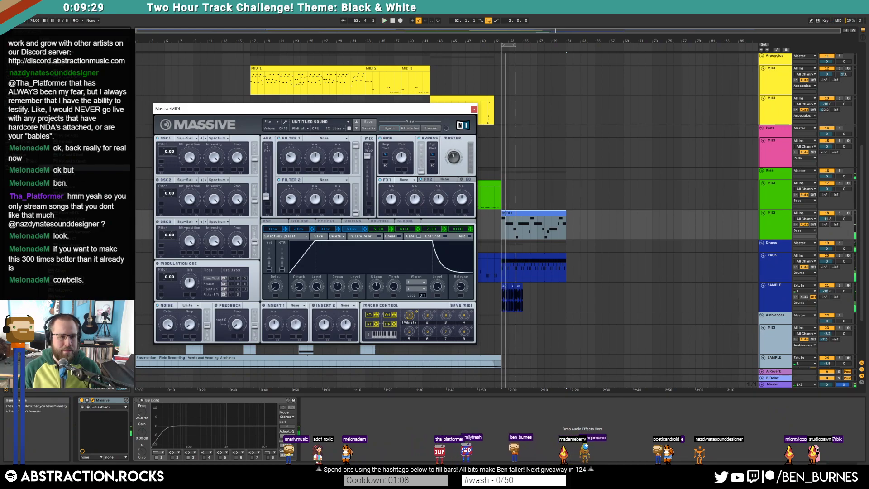
pyautogui.click(430, 129)
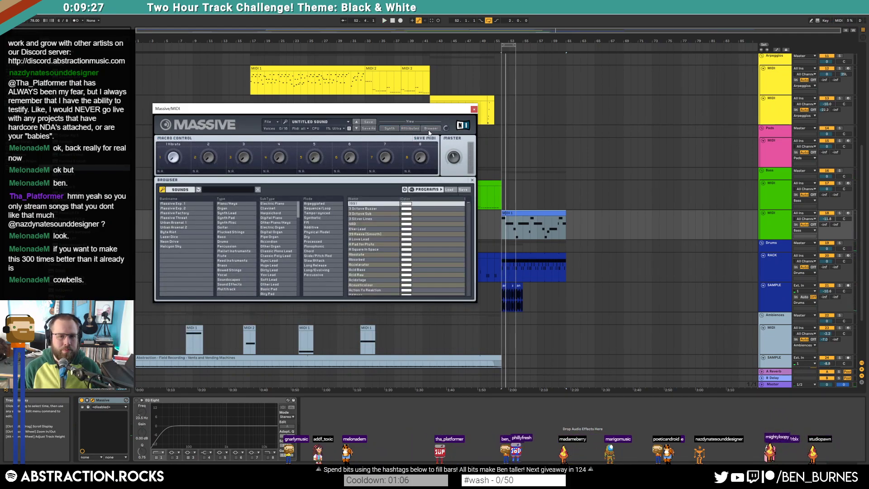
# Filter the Massive presets to Bass and Distorted Bass, and audition Battery Acid and Brutal Electro
pyautogui.click(227, 237)
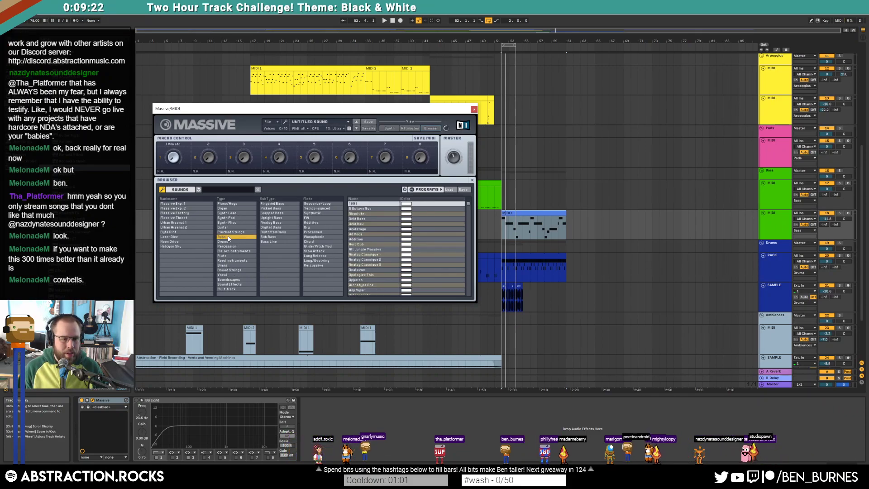
pyautogui.click(280, 232)
pyautogui.click(370, 229)
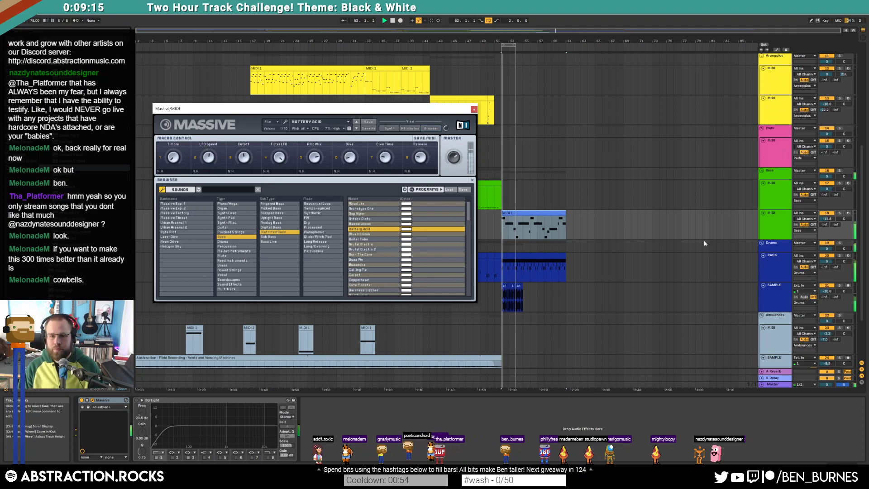
pyautogui.click(372, 245)
# Transpose all notes of the bass clip at bar 52 up one octave and play it back
pyautogui.doubleClick(527, 225)
pyautogui.click(370, 382)
pyautogui.hotkey('ctrl', 'a')
pyautogui.hotkey('shift', 'Up')
pyautogui.press('space')
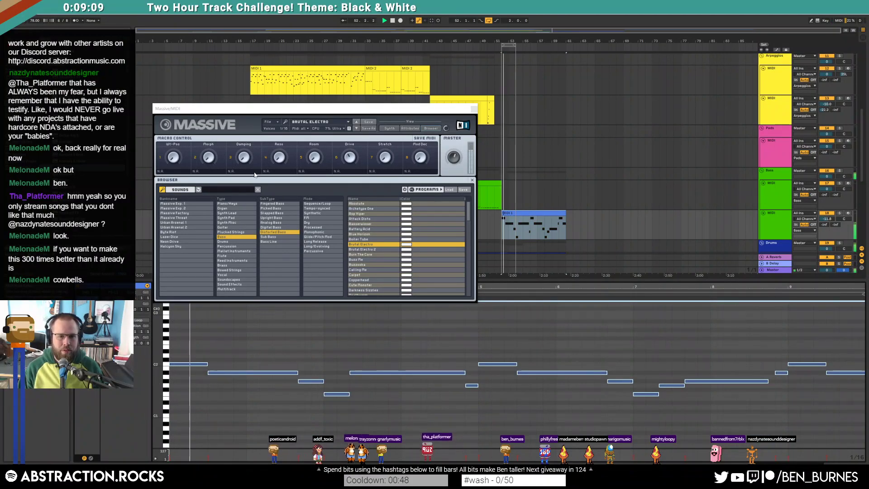
# Solo the second Bass track and audition the Buzzooka and Calling Me presets
pyautogui.click(839, 212)
pyautogui.click(372, 261)
pyautogui.click(373, 265)
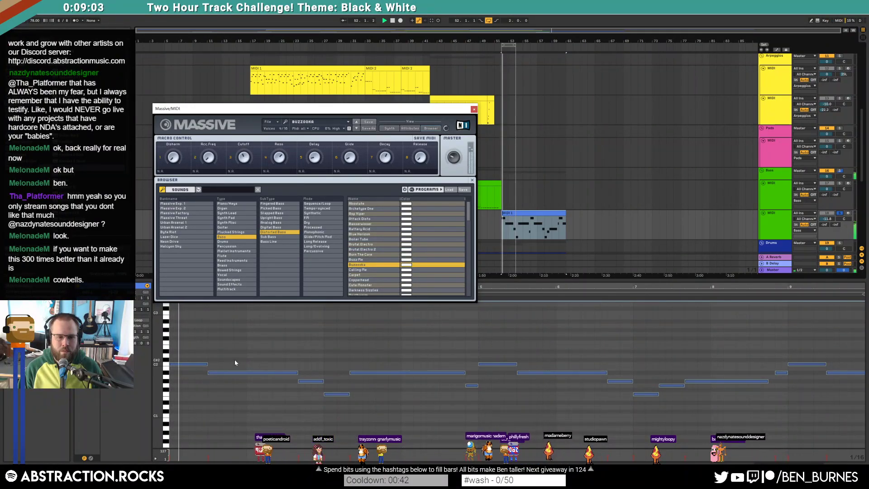
pyautogui.click(368, 270)
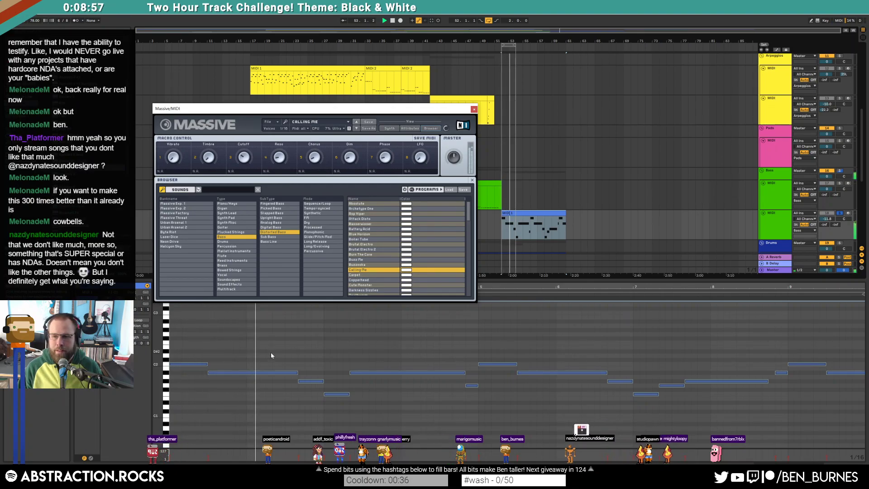
pyautogui.press('space')
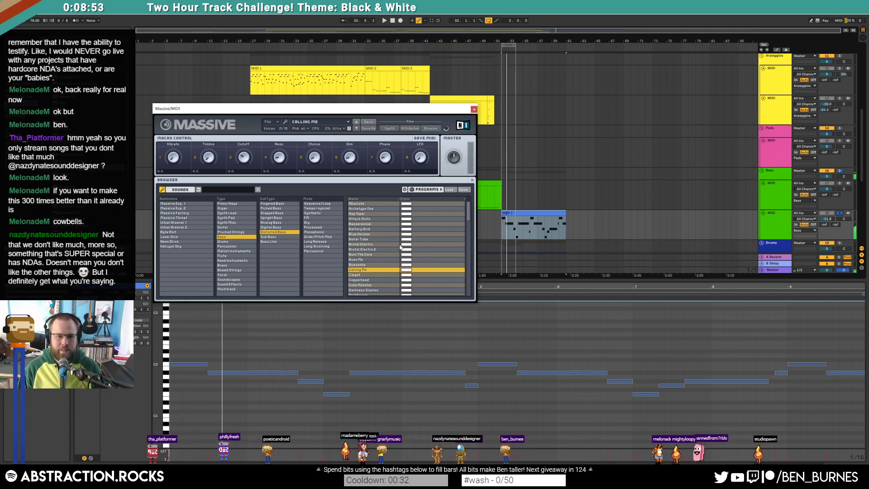
# Try the Deathworm preset, settle on Destruktor instead, and close the synth window
pyautogui.scroll(-2, 400, 245)
pyautogui.click(369, 267)
pyautogui.press('space')
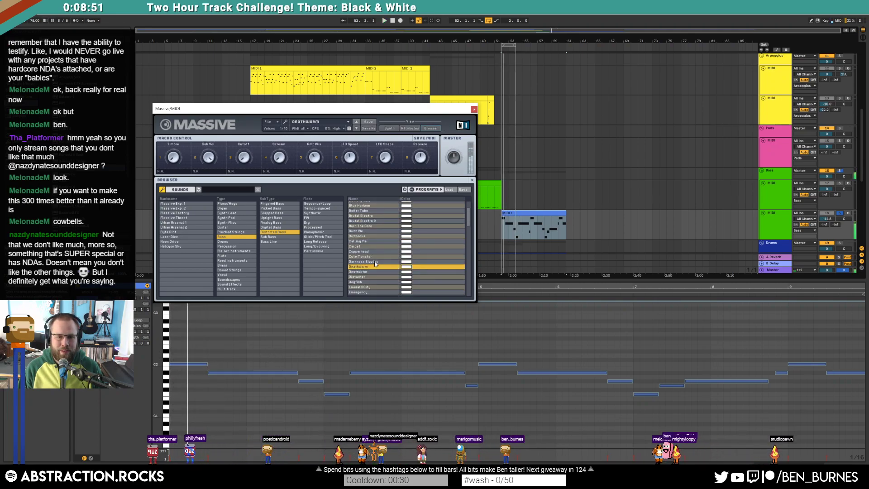
pyautogui.click(371, 271)
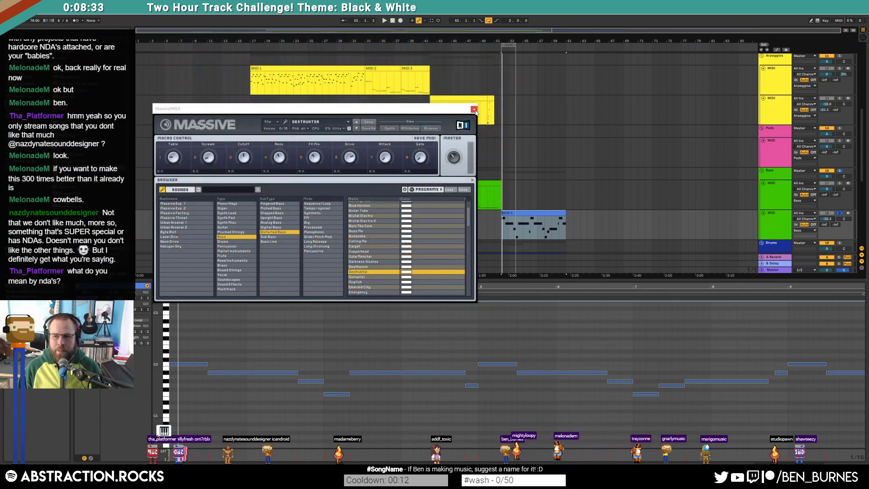
pyautogui.click(472, 109)
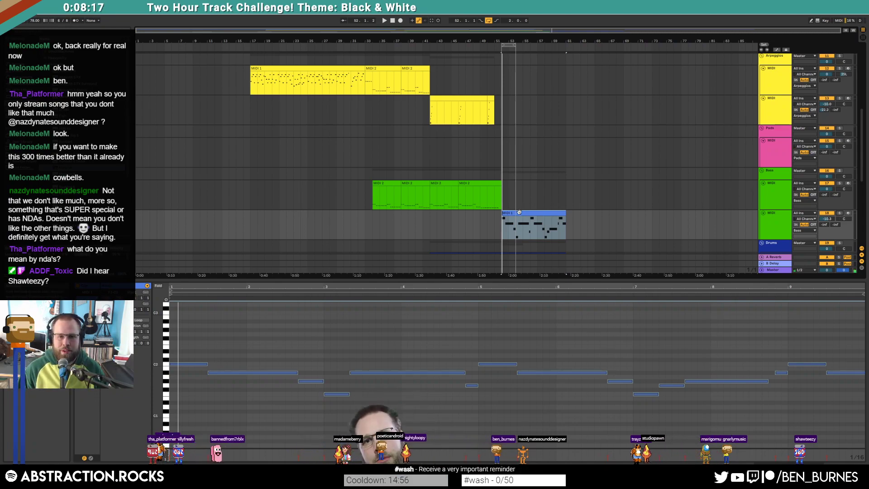
# Play back the bass clip at bar 52 and reopen Massive on its synth page
pyautogui.press('space')
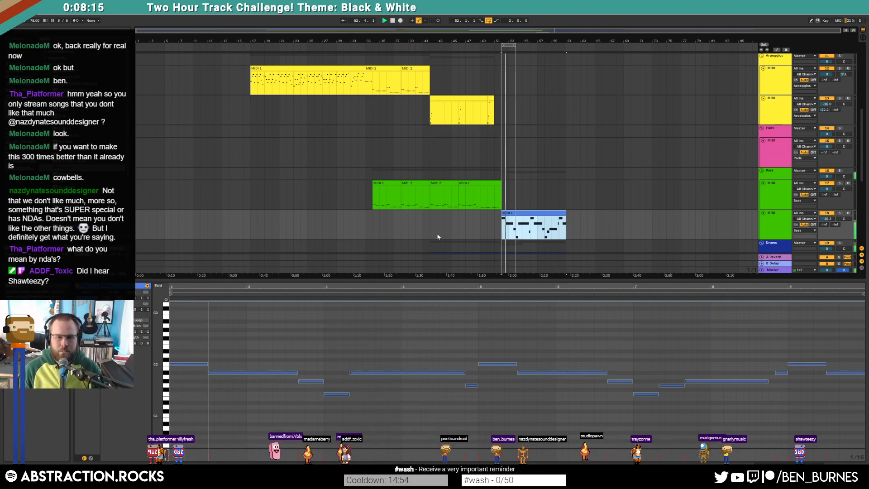
pyautogui.hotkey('shift', 'Tab')
pyautogui.hotkey('shift', 'Tab')
pyautogui.hotkey('shift', 'Tab')
pyautogui.click(92, 400)
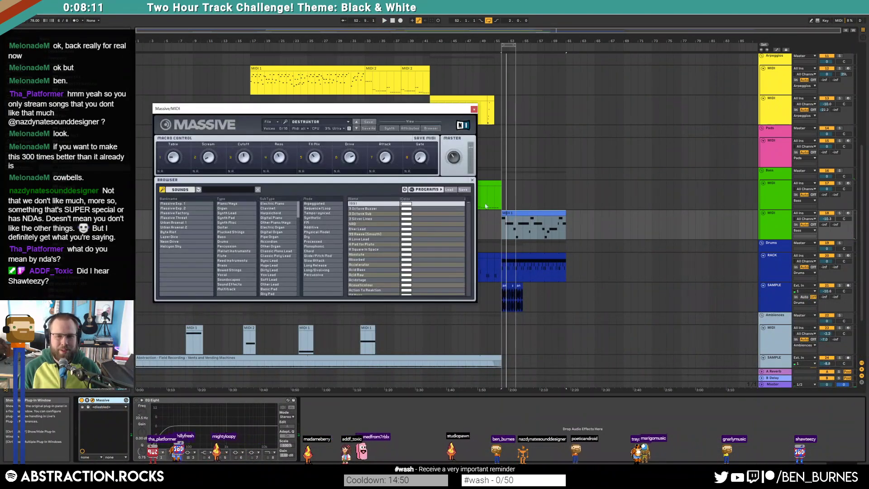
pyautogui.click(381, 154)
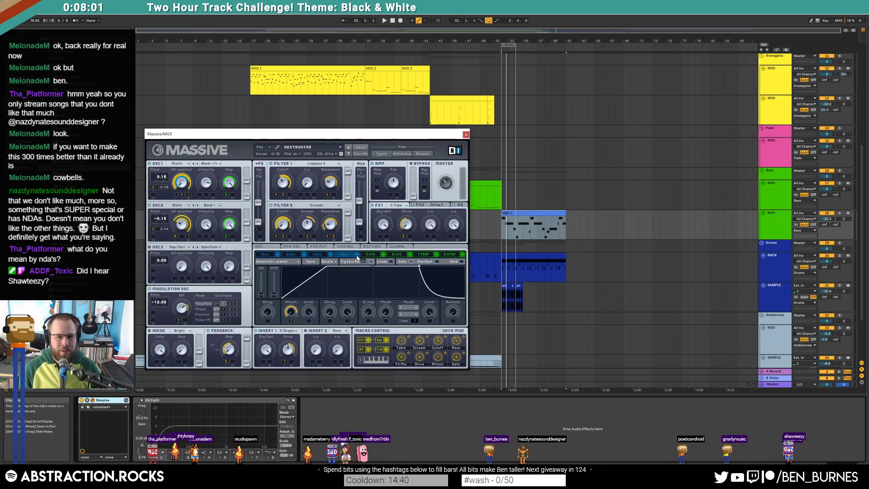
# Audition the Destruktor bass, check the 5 LFO settings in Massive, and close the synth window
pyautogui.press('space')
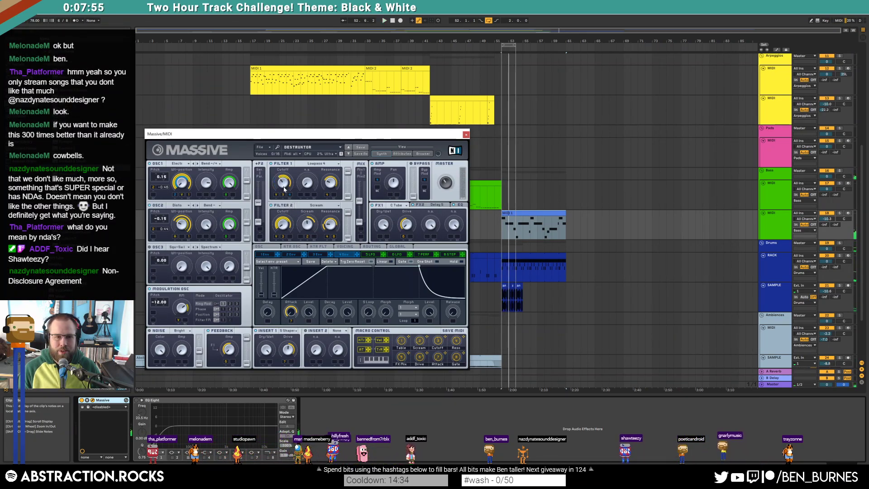
pyautogui.press('space')
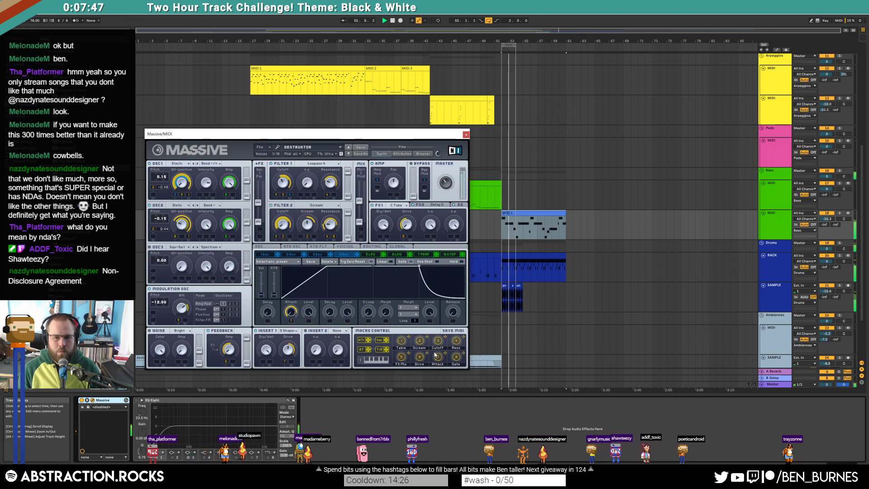
pyautogui.press('space')
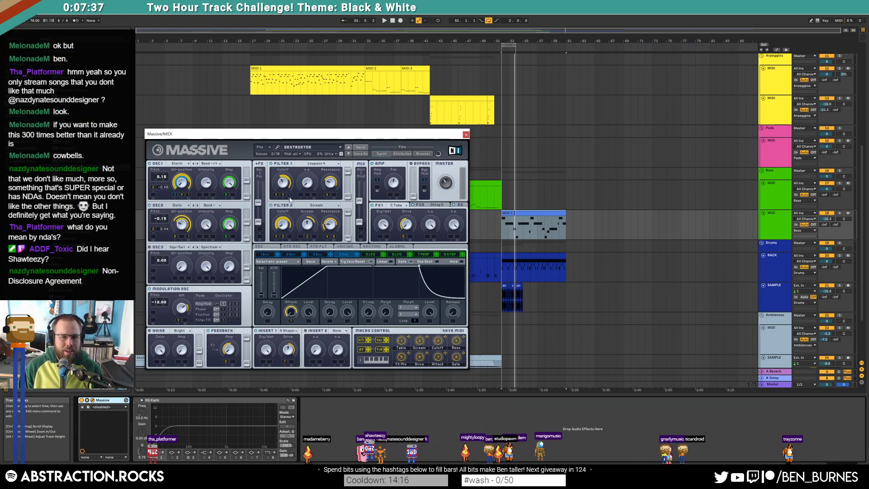
pyautogui.click(372, 254)
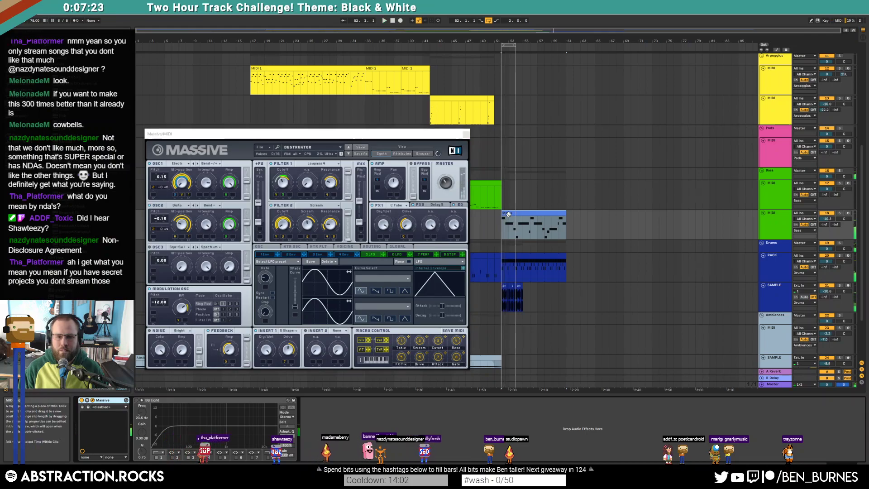
pyautogui.doubleClick(498, 200)
pyautogui.click(466, 135)
# Fold the drum Rack and Sample tracks and deactivate their clips from bar 52 along with the bass clip
pyautogui.scroll(-4, 573, 200)
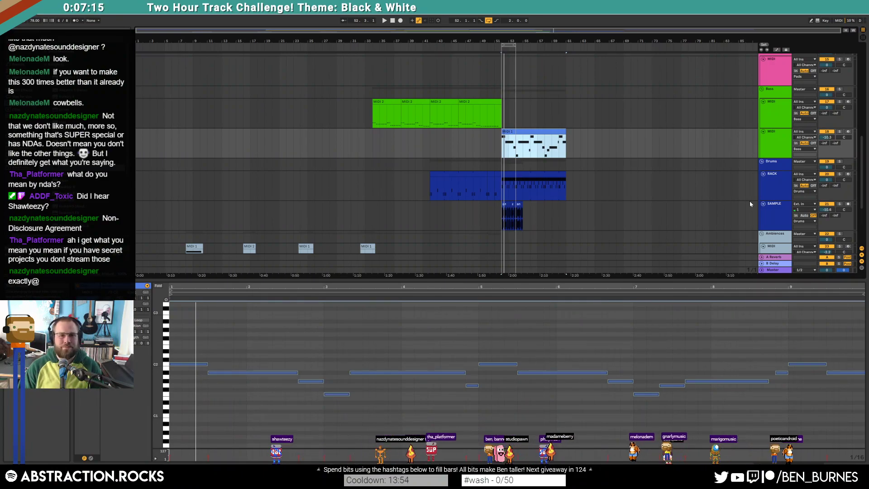
pyautogui.hotkey('shift', 'Tab')
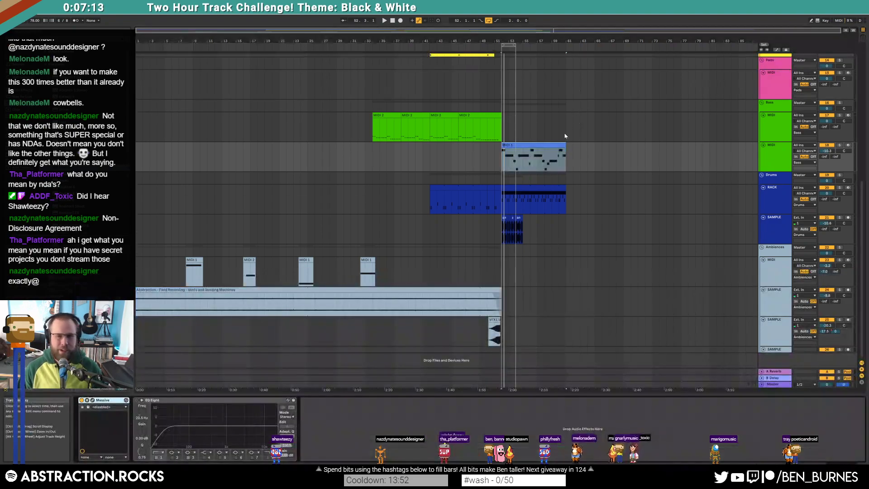
pyautogui.click(763, 218)
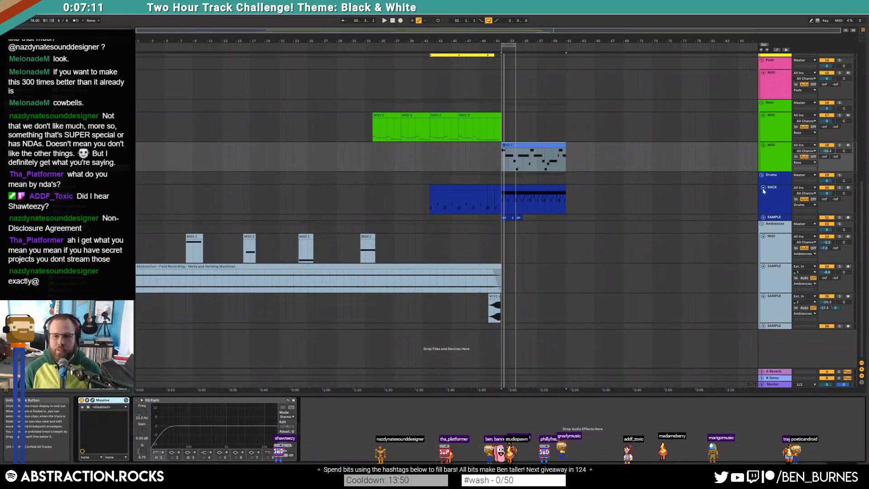
pyautogui.click(762, 187)
pyautogui.moveTo(587, 190); pyautogui.dragTo(501, 196)
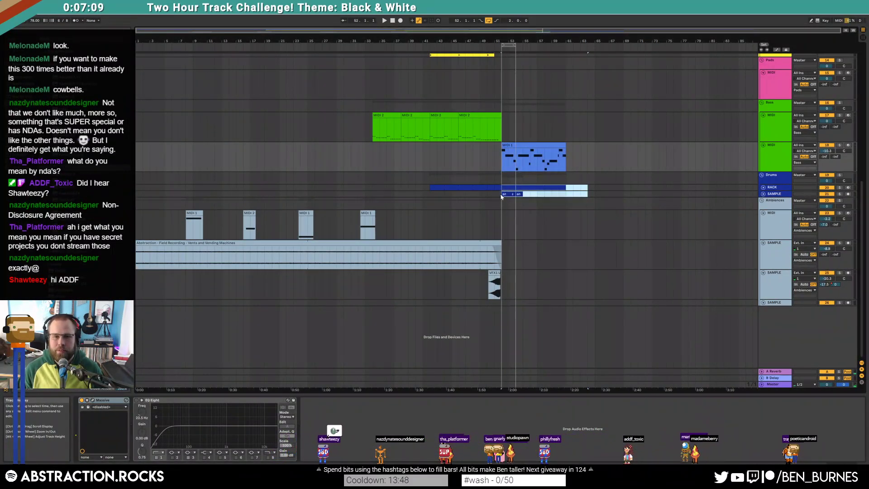
pyautogui.click(512, 195)
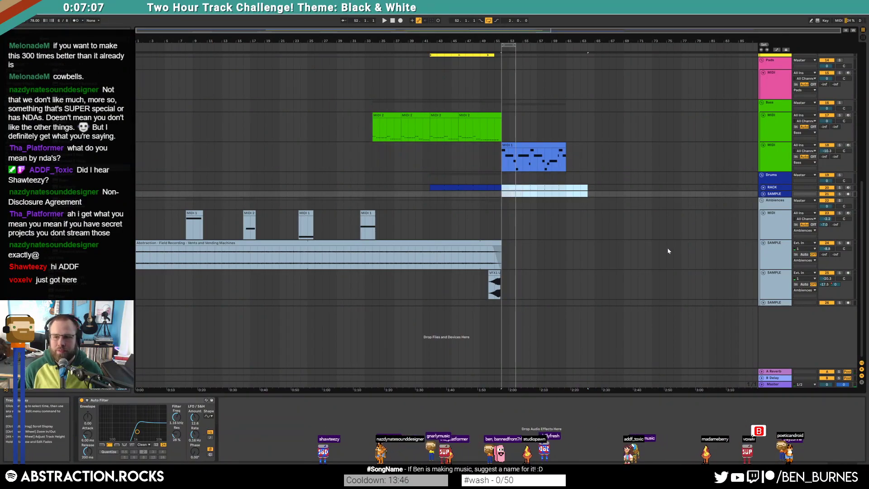
pyautogui.scroll(3, 588, 235)
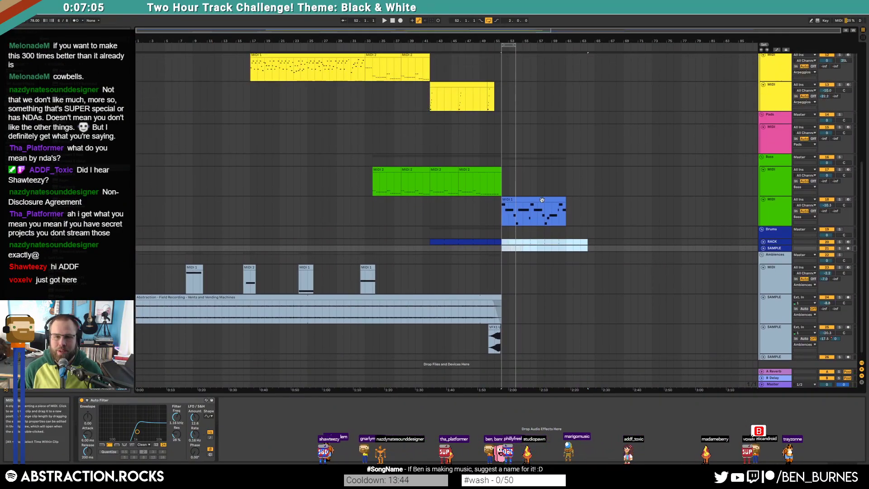
pyautogui.click(551, 211)
# Move the two clips at bar 61 on the first lead track to bar 52 and extend the loop to 8 bars
pyautogui.scroll(10, 551, 211)
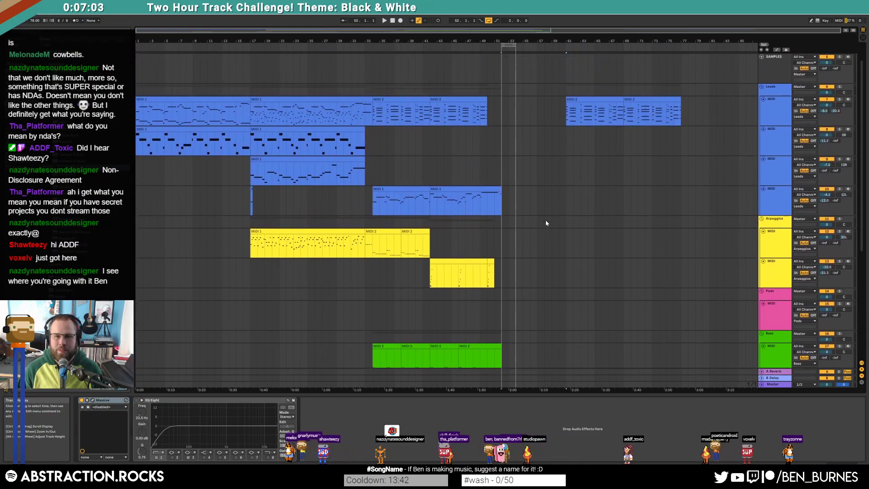
pyautogui.moveTo(595, 117); pyautogui.dragTo(539, 107)
pyautogui.moveTo(515, 46); pyautogui.dragTo(557, 54)
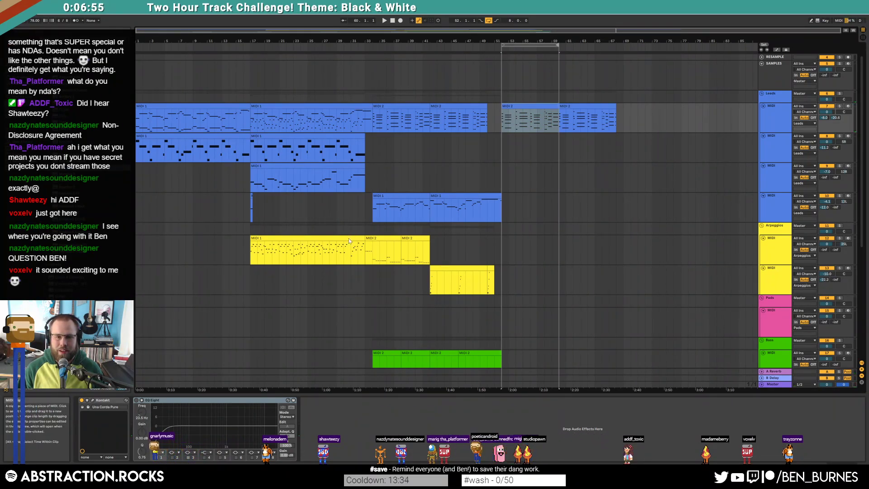
# Copy the first yellow arpeggio clip from bar 17 to bar 52 on the same track
pyautogui.scroll(-3, 349, 242)
pyautogui.moveTo(348, 164); pyautogui.dragTo(600, 166)
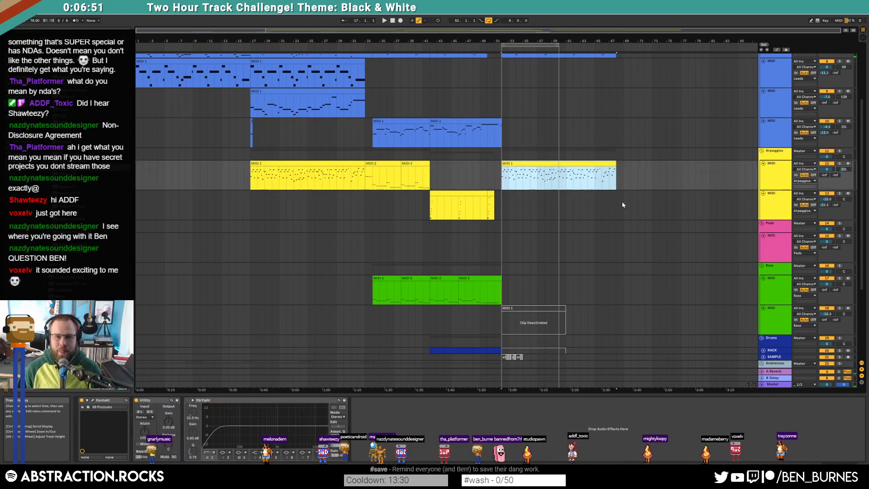
pyautogui.scroll(1, 588, 140)
# Play the transition from about bar 47 with looping off and move the copied arpeggio clip to the second Arpeggios track
pyautogui.click(470, 49)
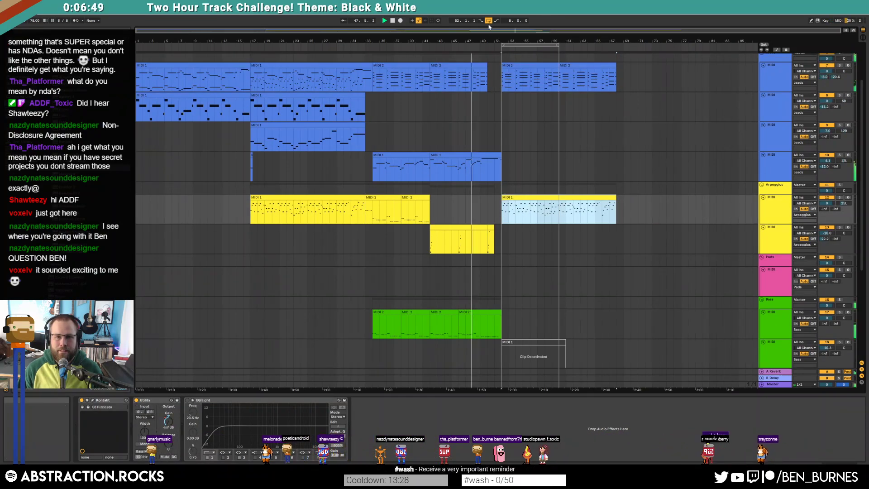
pyautogui.scroll(-4, 636, 215)
pyautogui.scroll(5, 626, 234)
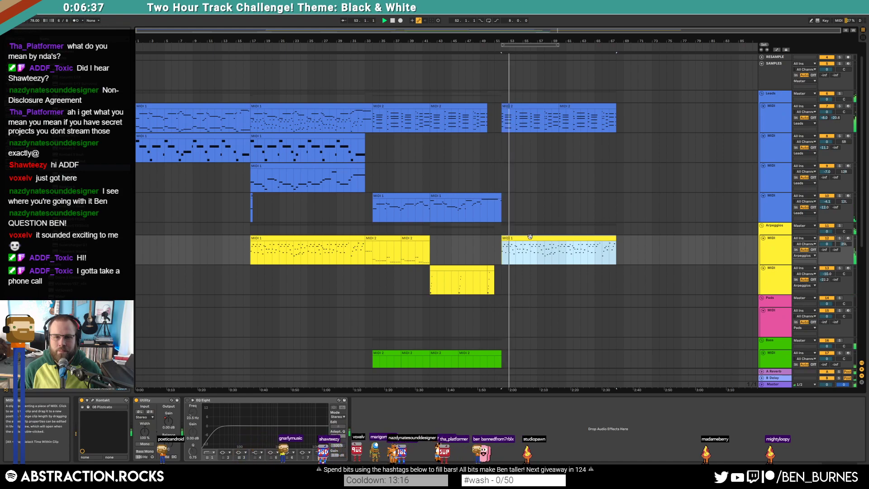
pyautogui.moveTo(530, 236); pyautogui.dragTo(531, 268)
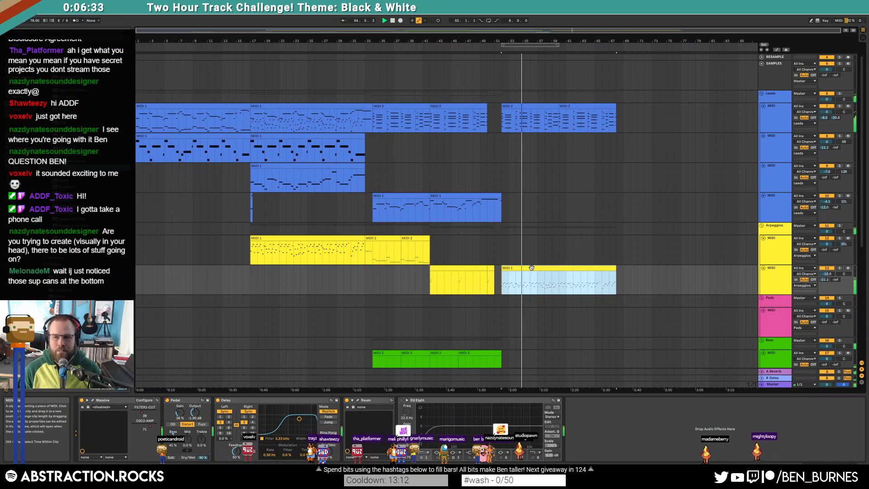
# Show the automation and switch the Pedal's Device On envelope off from bar 52 on the second Arpeggios track
pyautogui.press('a')
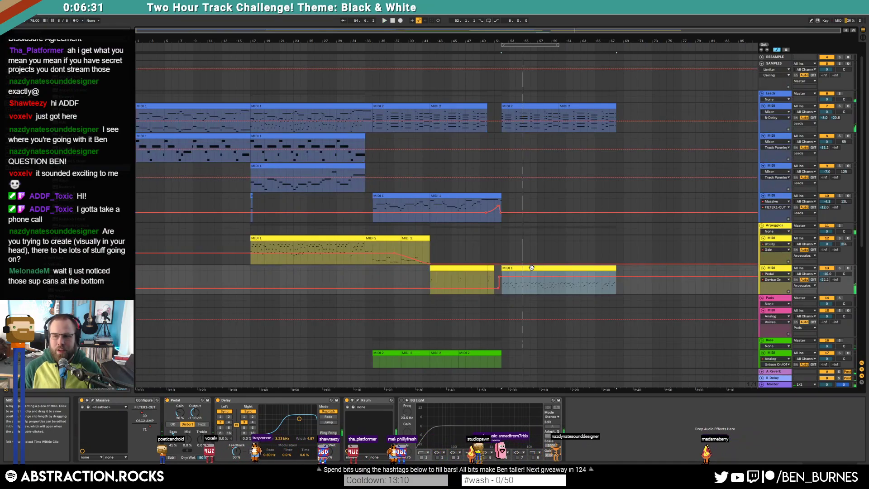
pyautogui.scroll(5, 519, 292)
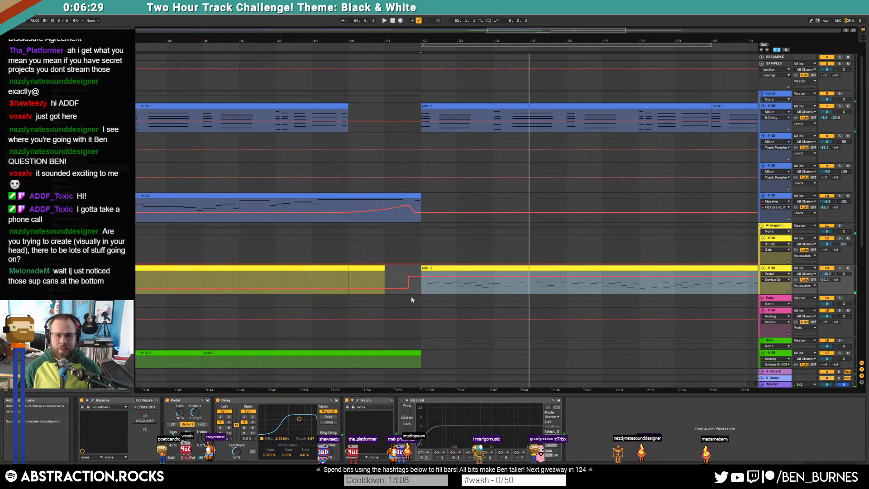
pyautogui.moveTo(385, 277); pyautogui.dragTo(373, 280)
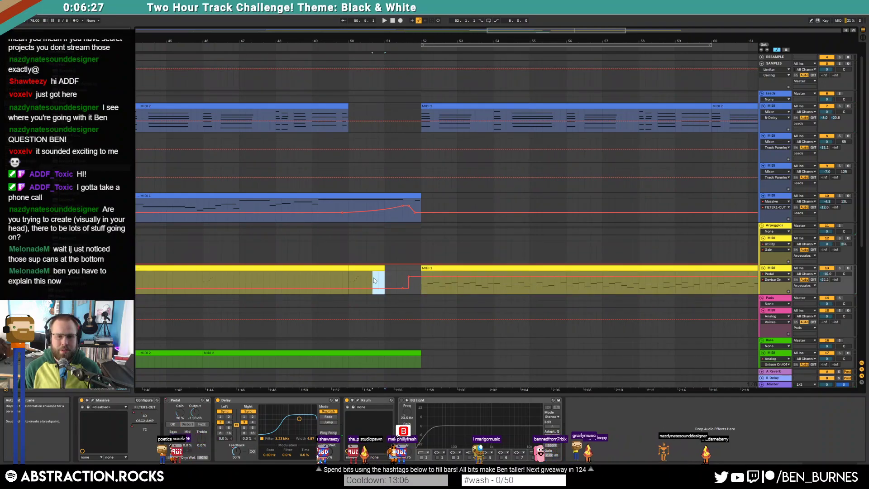
pyautogui.click(419, 290)
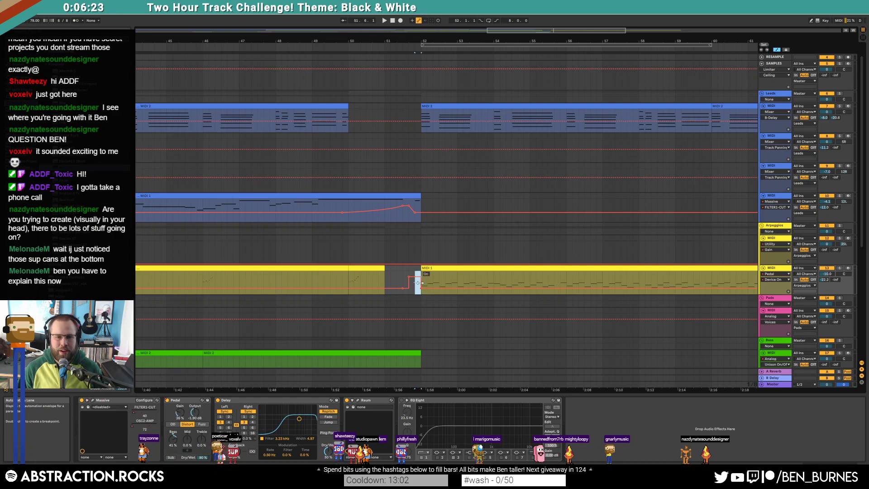
pyautogui.click(416, 286)
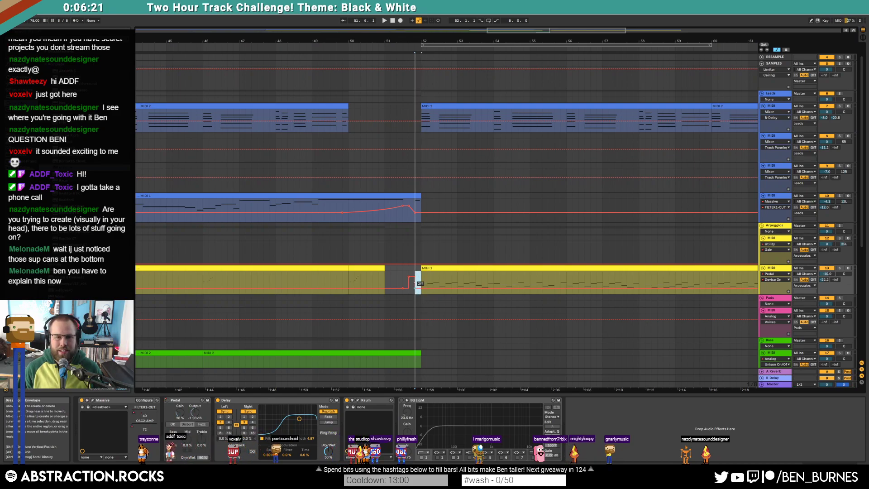
pyautogui.click(424, 282)
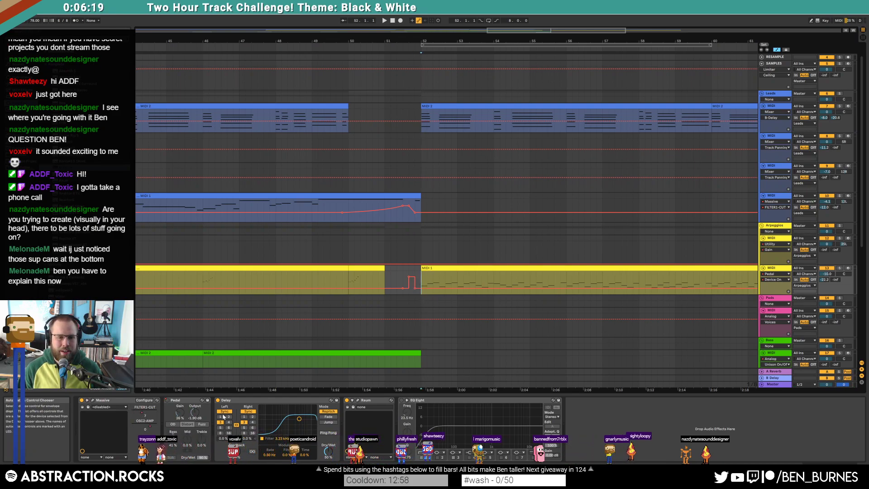
# Lower the Massive FILTER1-CUT automation to near its minimum from bar 52 on the second Arpeggios track
pyautogui.click(144, 413)
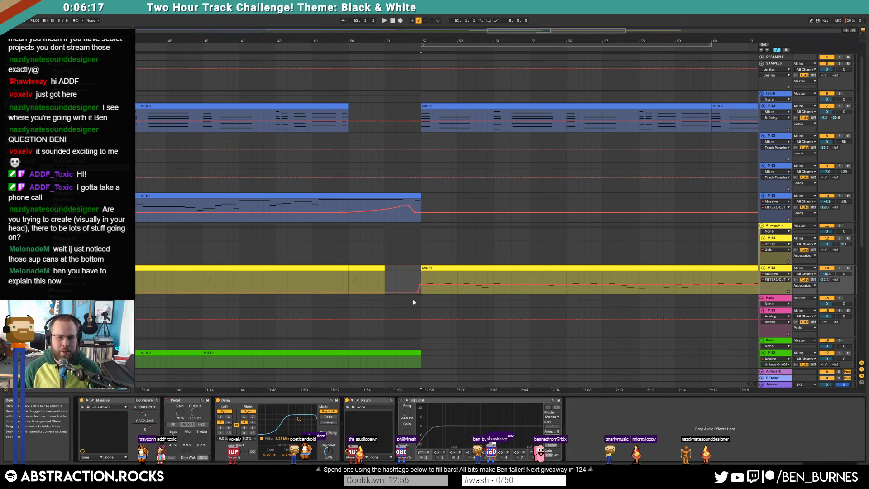
pyautogui.moveTo(428, 294); pyautogui.dragTo(441, 293)
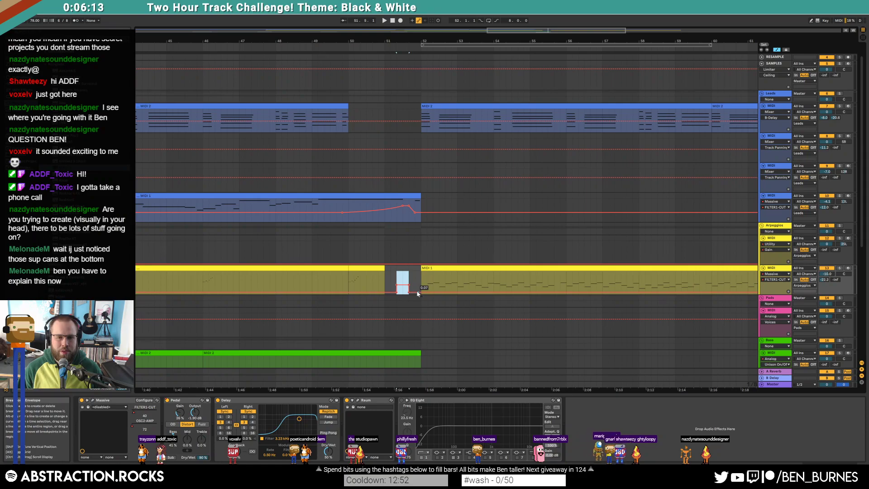
pyautogui.click(434, 286)
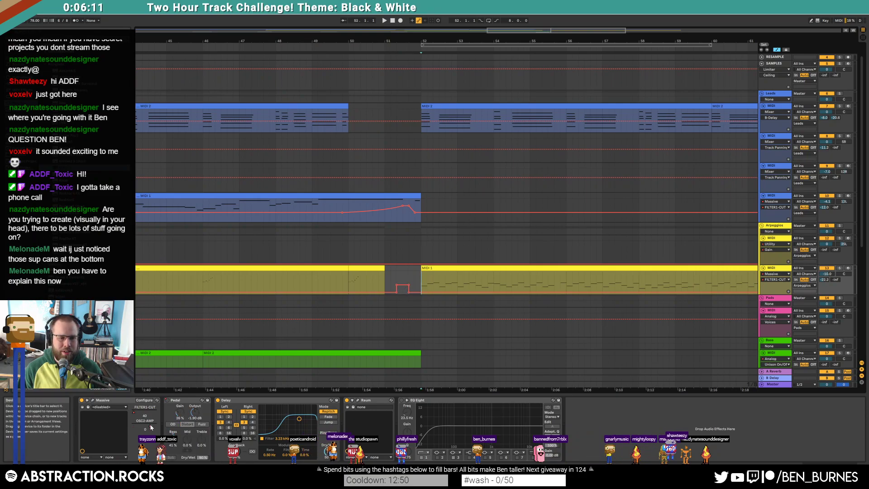
# Drop the Massive OSC2-AMP automation to the bottom from bar 52, play the section and hide the automation
pyautogui.click(150, 428)
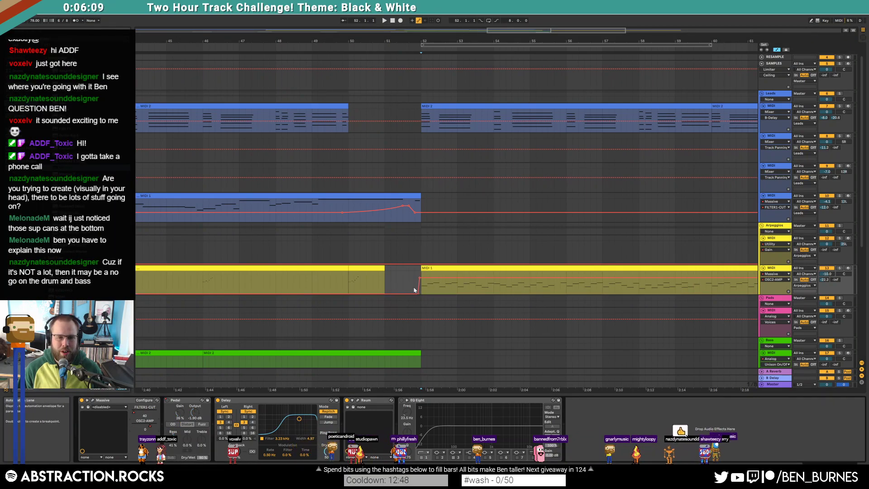
pyautogui.press('space')
pyautogui.moveTo(450, 290); pyautogui.dragTo(433, 290)
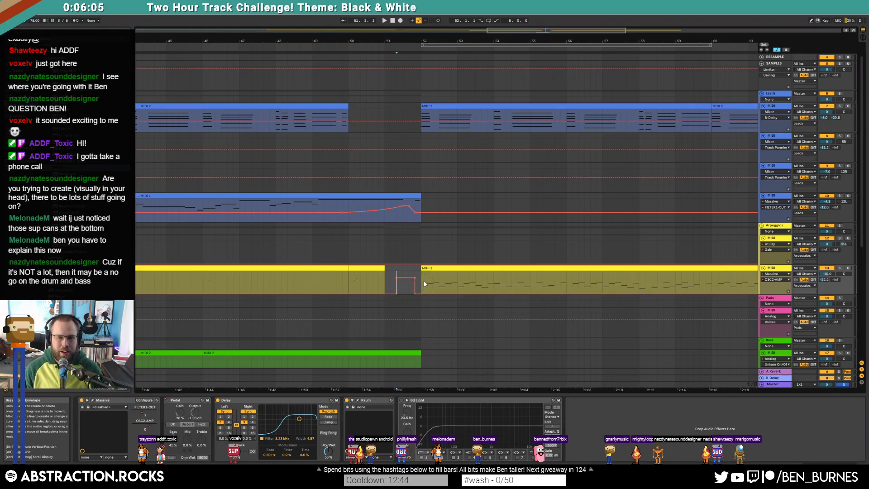
pyautogui.press('space')
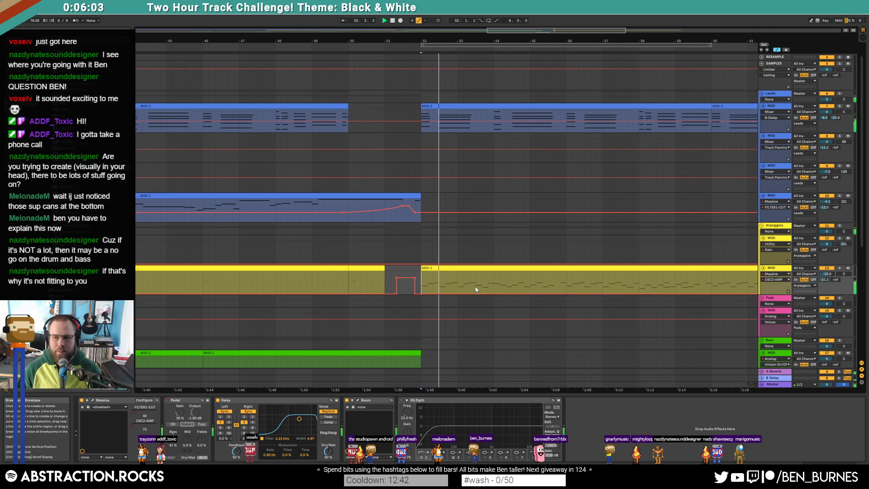
pyautogui.hotkey('shift', 'Tab')
pyautogui.hotkey('shift', 'Tab')
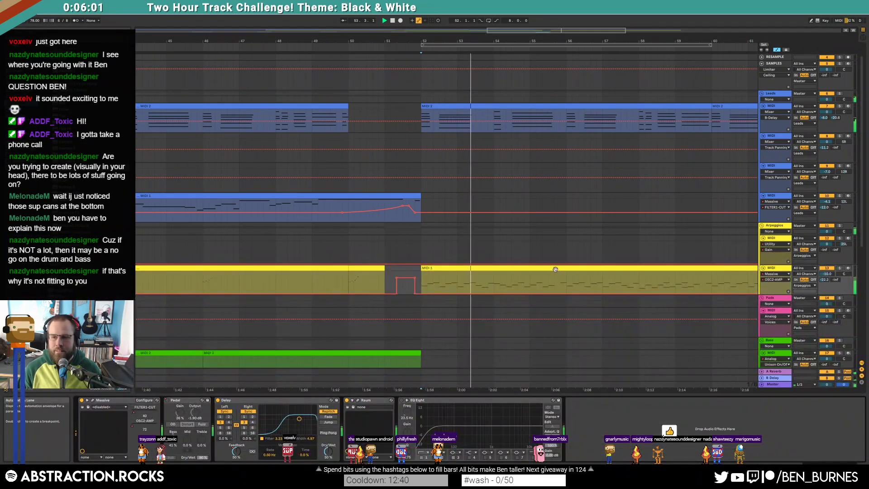
pyautogui.press('a')
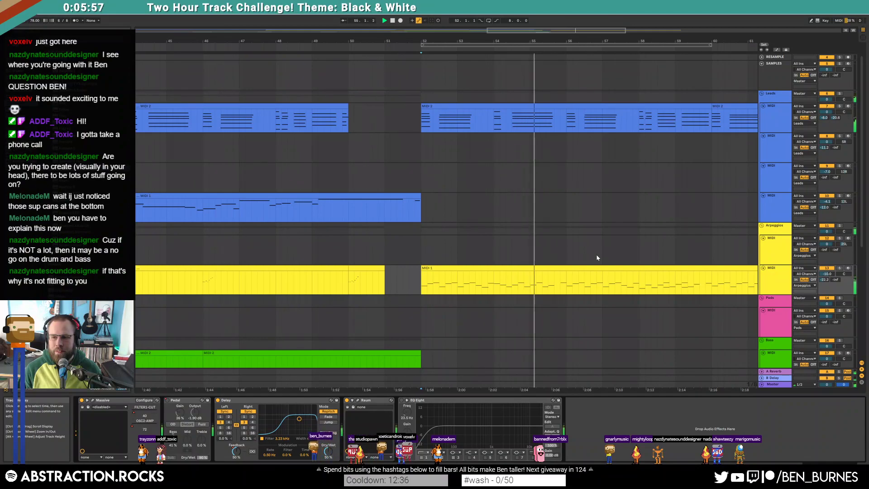
# Try the notes of the first lead clip at bar 52 an octave lower and return them to their original pitch
pyautogui.scroll(1, 588, 226)
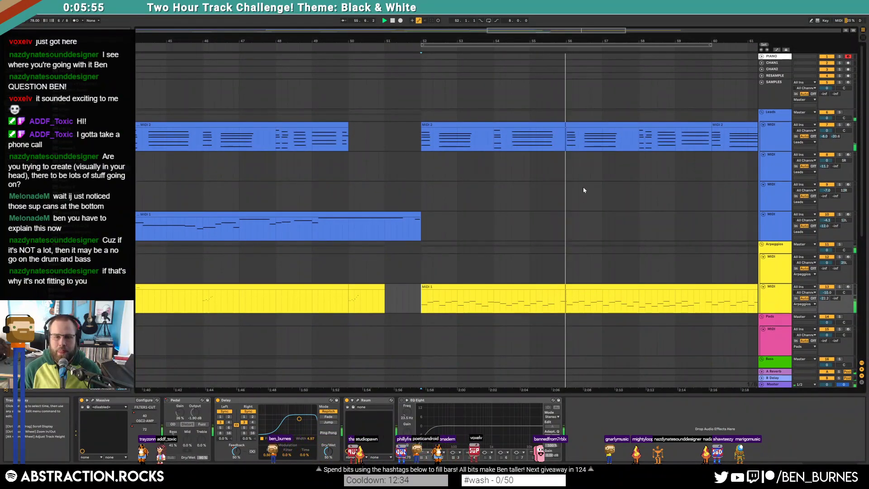
pyautogui.click(574, 127)
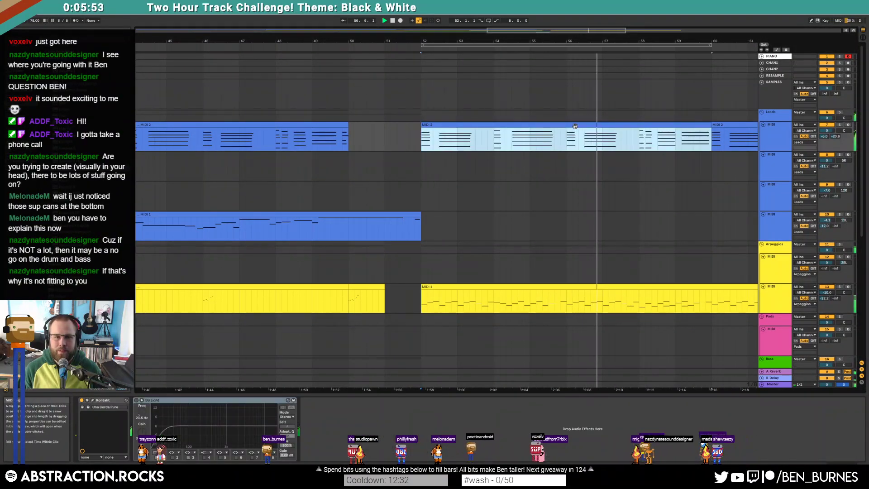
pyautogui.doubleClick(575, 126)
pyautogui.click(181, 312)
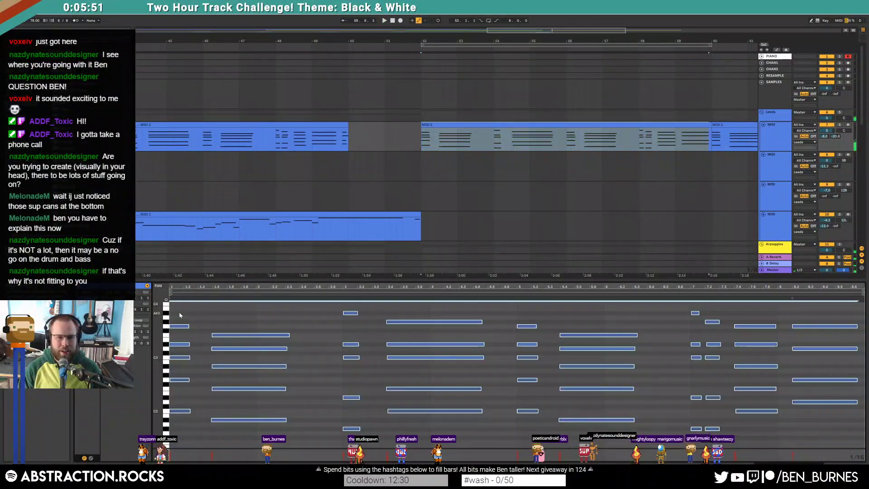
pyautogui.hotkey('shift', 'Down')
pyautogui.press('space')
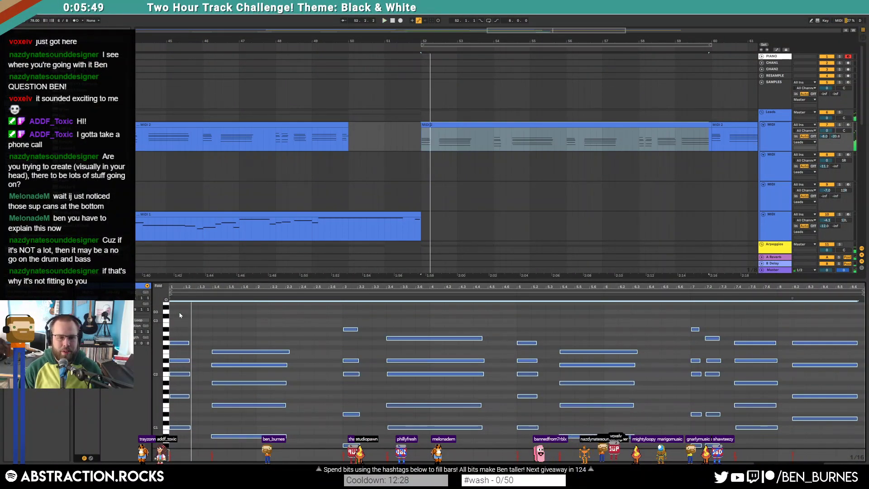
pyautogui.hotkey('shift', 'Up')
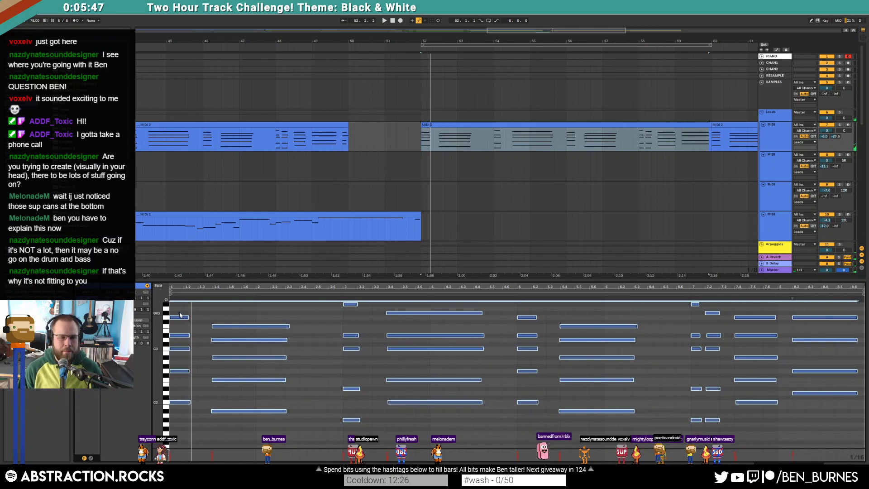
pyautogui.press('space')
pyautogui.hotkey('shift', 'Tab')
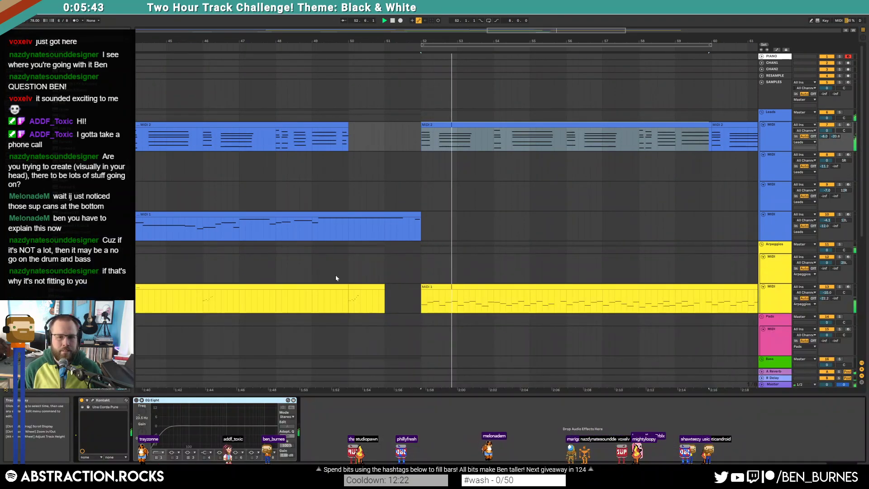
# Insert a Compressor between Kontakt and EQ Eight on the first lead track
pyautogui.click(480, 128)
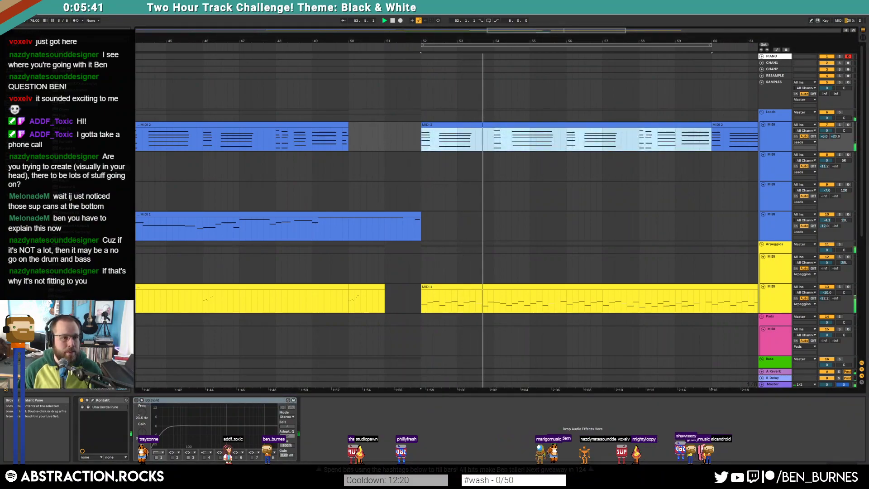
pyautogui.click(21, 84)
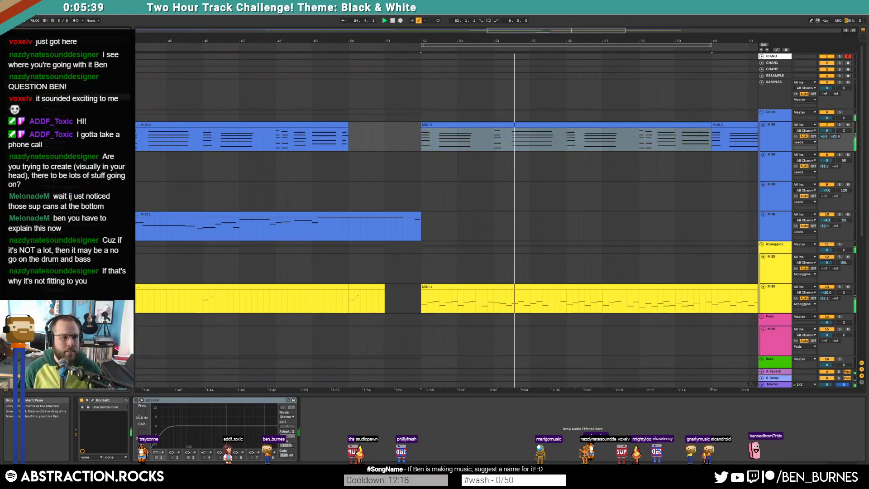
pyautogui.moveTo(64, 96); pyautogui.dragTo(165, 420)
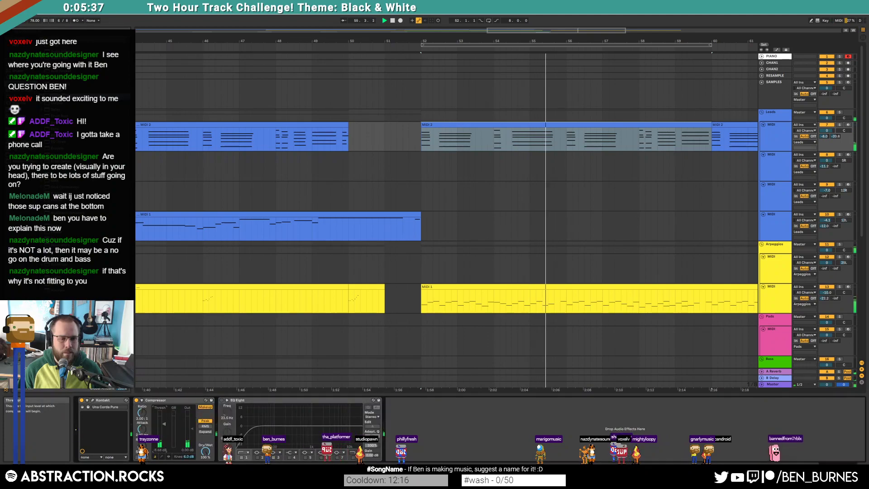
# Automate the Compressor's Device On on the first lead track to stay off until just before bar 52 and on from there
pyautogui.press('a')
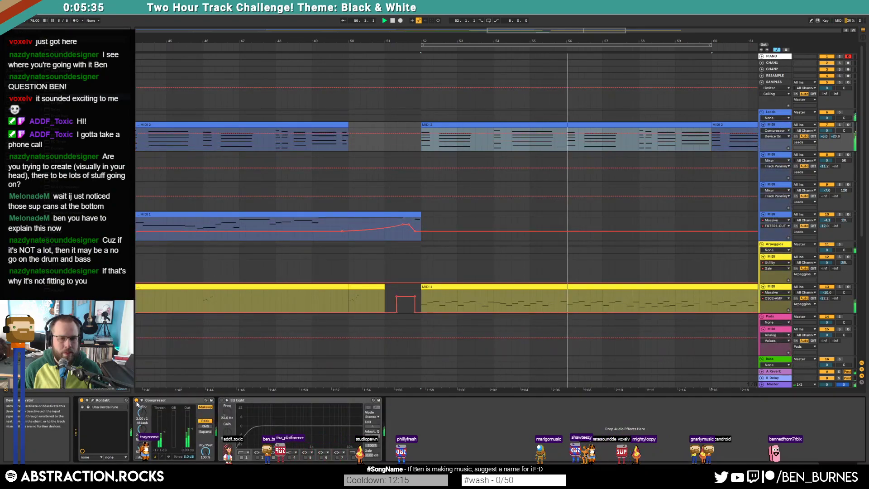
pyautogui.click(401, 145)
pyautogui.moveTo(408, 145); pyautogui.dragTo(408, 134)
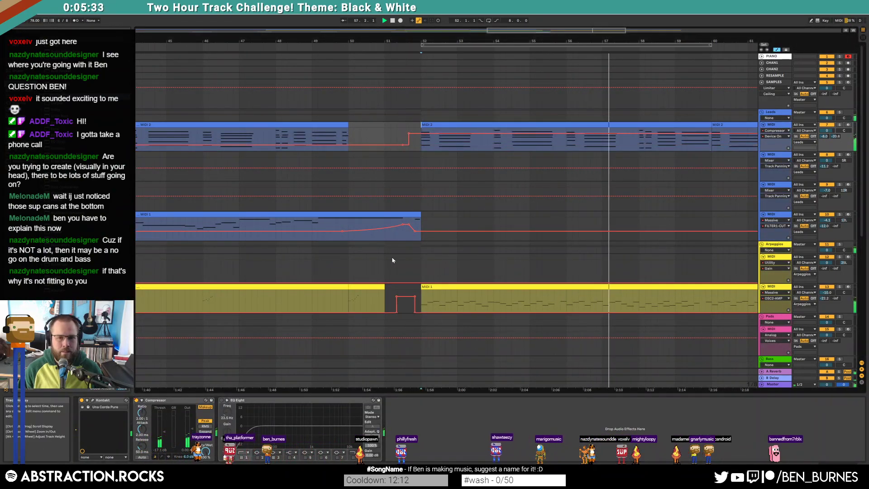
# Transpose all notes of the arpeggio clip at bar 52 up one octave and play it from its start
pyautogui.moveTo(515, 30); pyautogui.dragTo(535, 86)
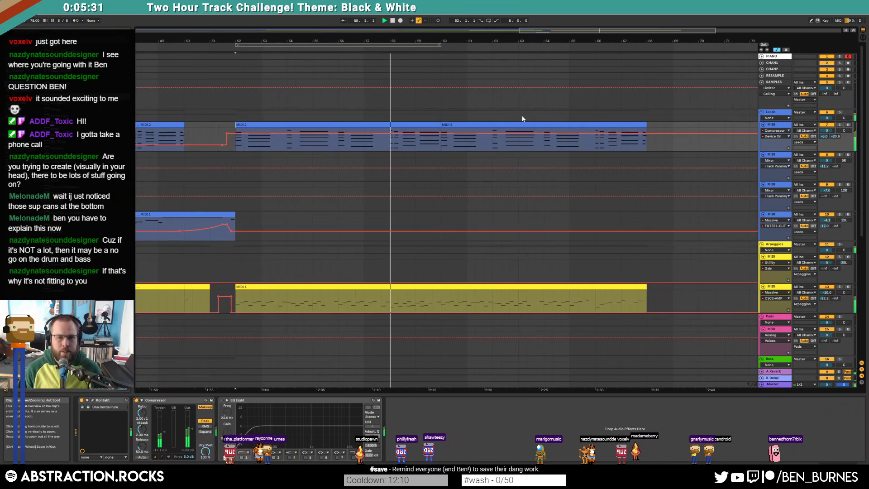
pyautogui.doubleClick(433, 288)
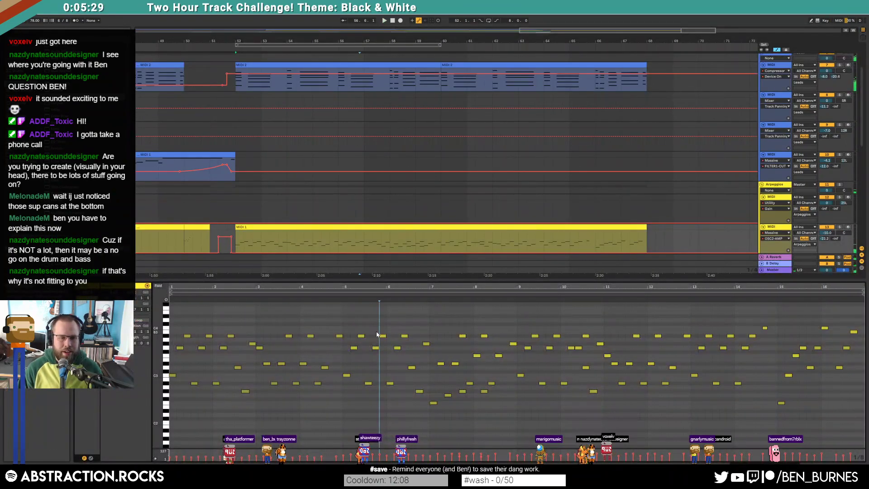
pyautogui.hotkey('shift', 'Tab')
pyautogui.press('space')
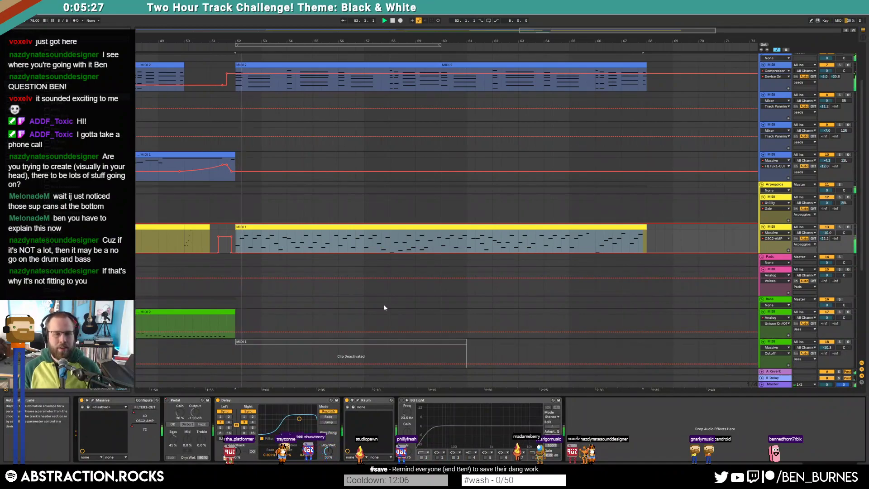
# Shorten all notes of the arpeggio clip at bar 52 and close its note editor
pyautogui.hotkey('shift', 'Tab')
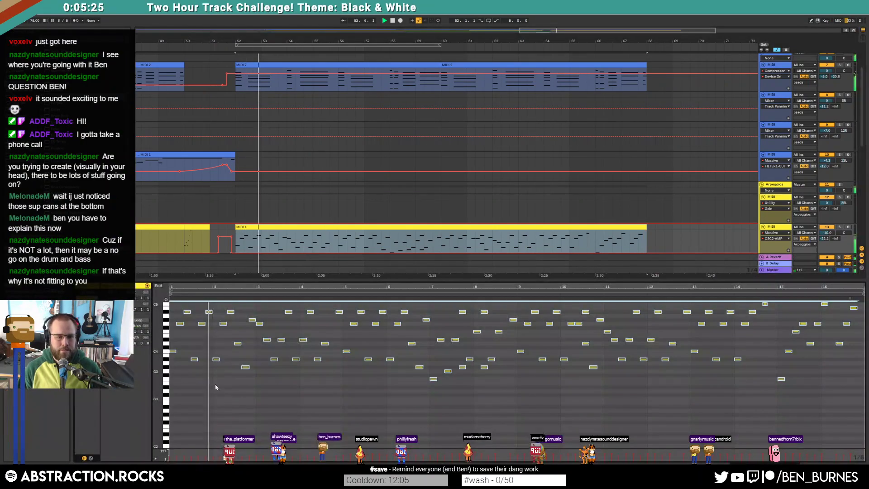
pyautogui.click(246, 366)
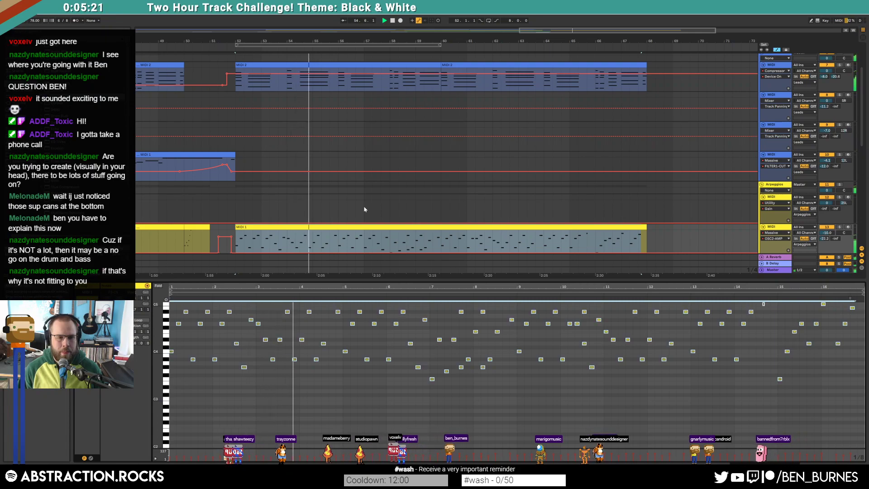
pyautogui.scroll(-2, 353, 220)
pyautogui.hotkey('shift', 'Tab')
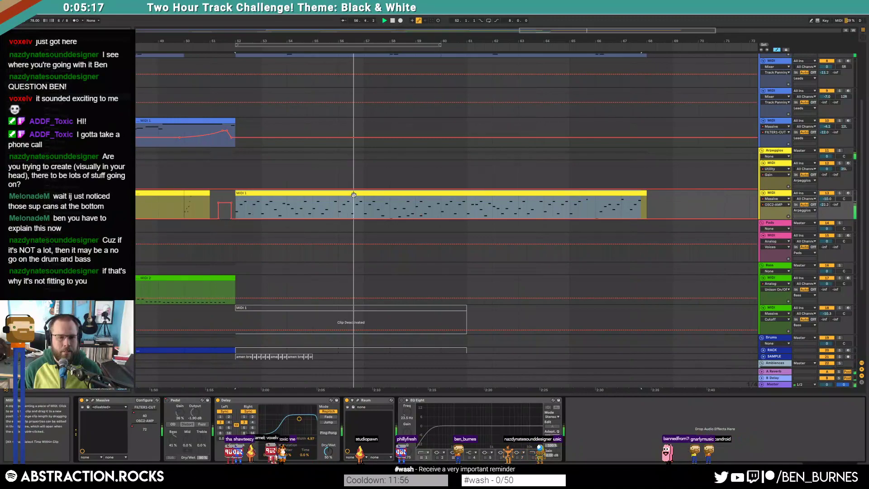
# Set the second Arpeggios track's FILTER1-CUT automation to 0.00 from bar 52
pyautogui.click(137, 414)
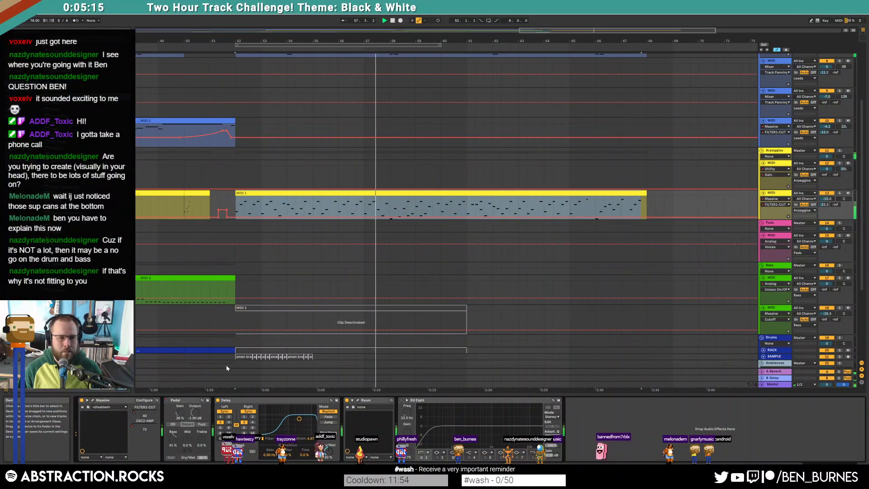
pyautogui.click(236, 218)
pyautogui.moveTo(236, 218); pyautogui.dragTo(236, 219)
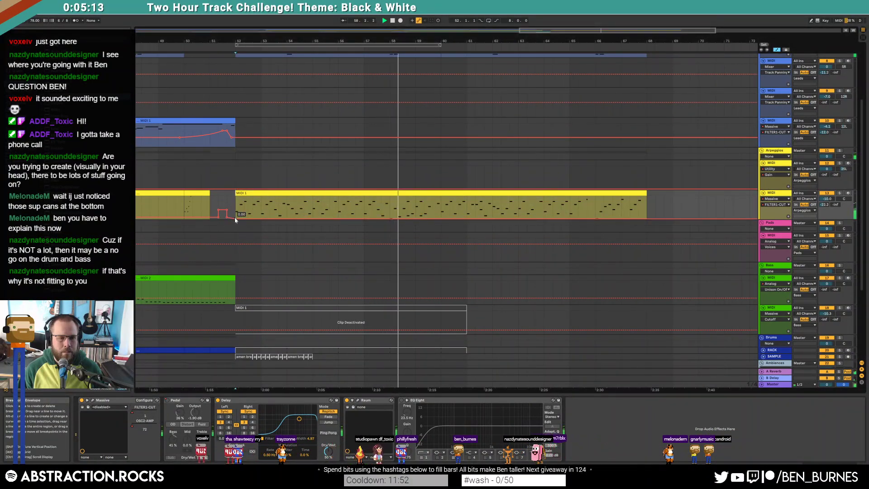
# Open the lead clips at bars 52 and 60 and inspect the opening notes of the second one
pyautogui.scroll(3, 453, 190)
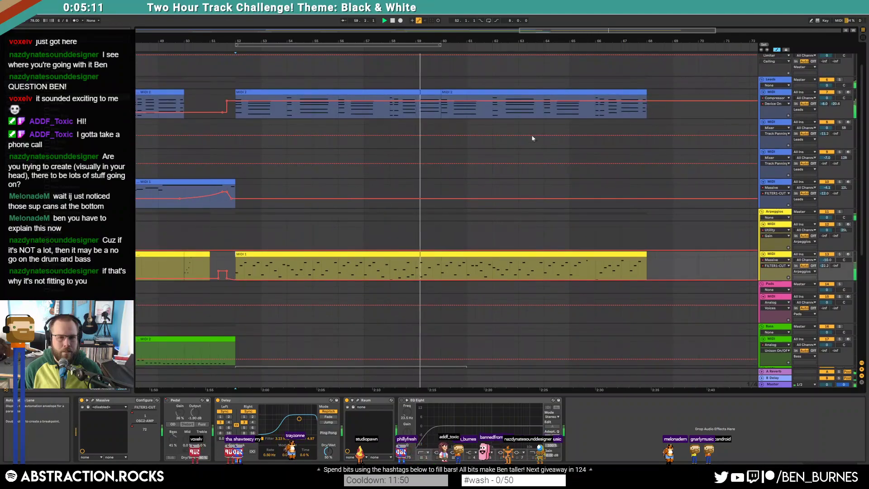
pyautogui.doubleClick(420, 93)
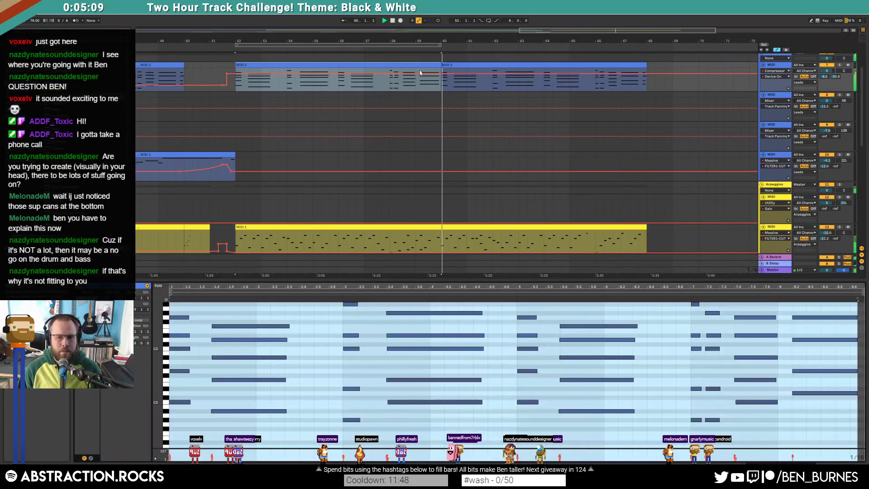
pyautogui.click(449, 65)
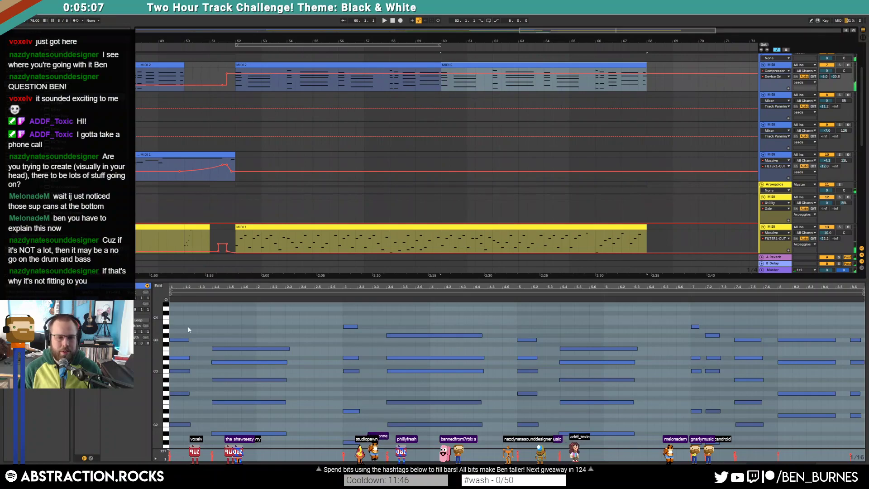
pyautogui.moveTo(187, 325); pyautogui.dragTo(179, 362)
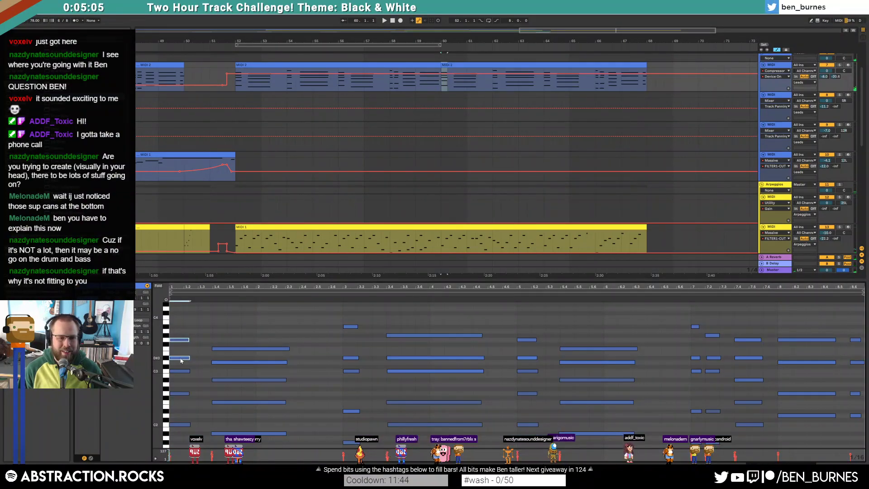
pyautogui.hotkey('shift', 'Tab')
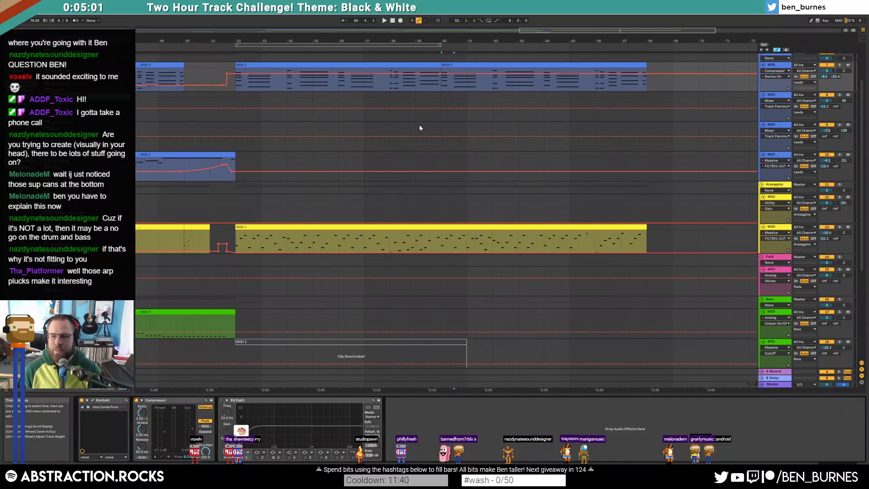
# Hide the automation lanes and play the transition from just before bar 52
pyautogui.click(390, 68)
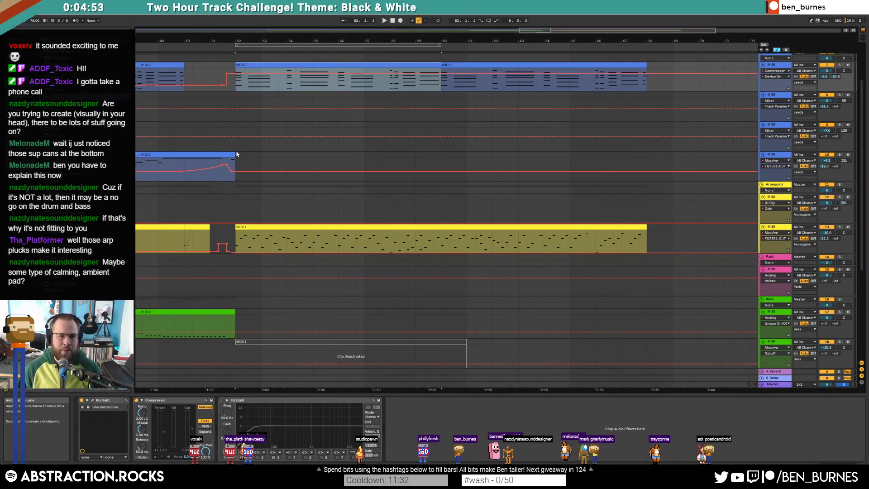
pyautogui.press('a')
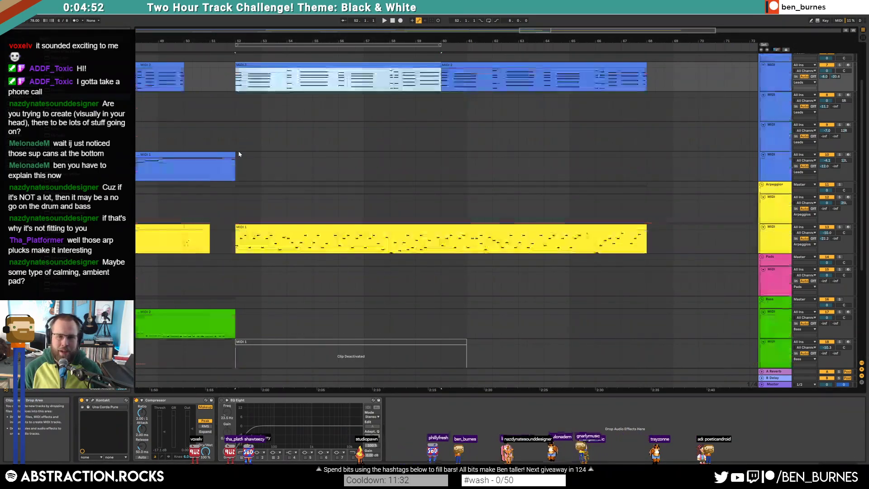
pyautogui.click(234, 75)
pyautogui.press('space')
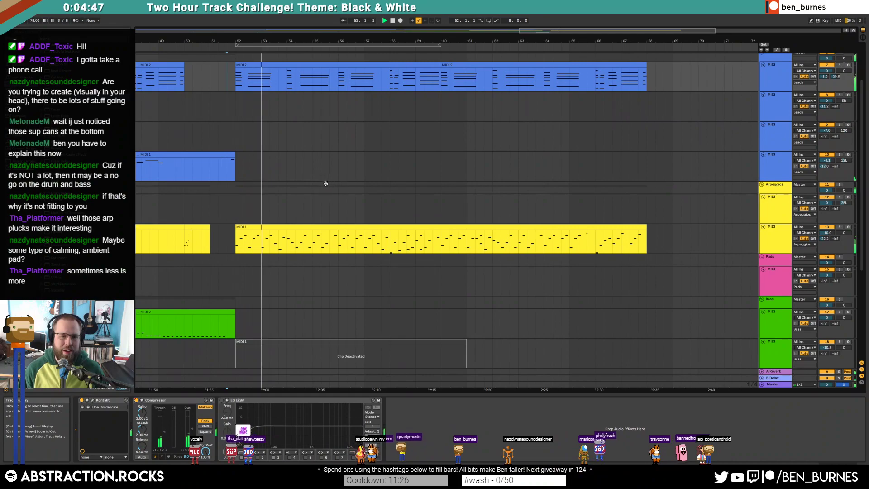
pyautogui.scroll(-5, 317, 200)
pyautogui.press('space')
# Unfold the Drums group's SAMPLE track and move the deactivated amen break slices from bar 52 to start at bar 50
pyautogui.scroll(5, 224, 275)
pyautogui.moveTo(606, 40); pyautogui.dragTo(785, 40)
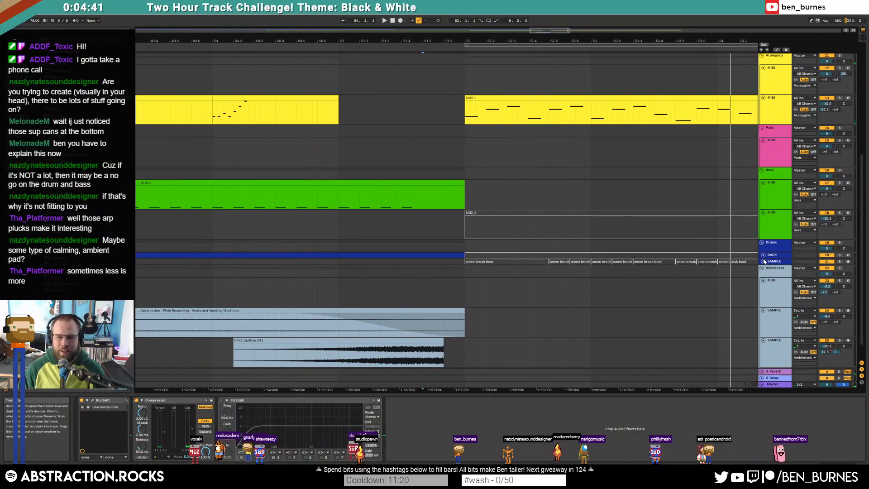
pyautogui.click(765, 261)
pyautogui.click(763, 261)
pyautogui.scroll(-3, 675, 283)
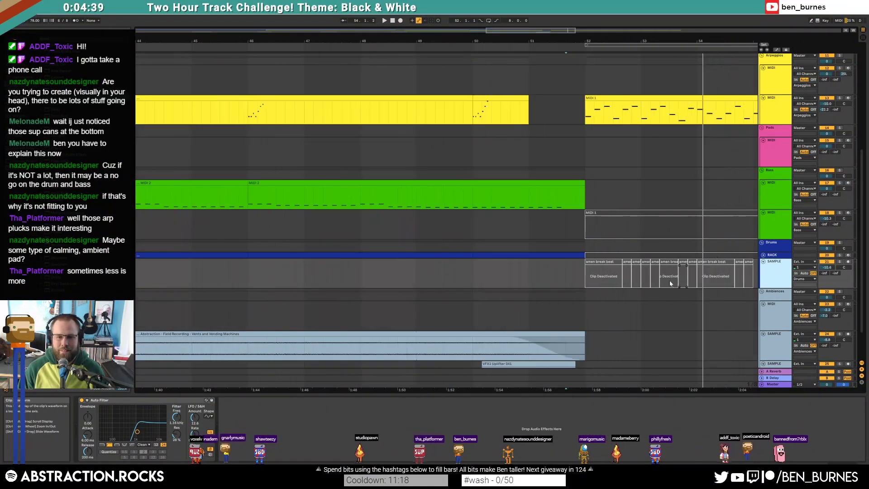
pyautogui.hscroll(5, 452, 252)
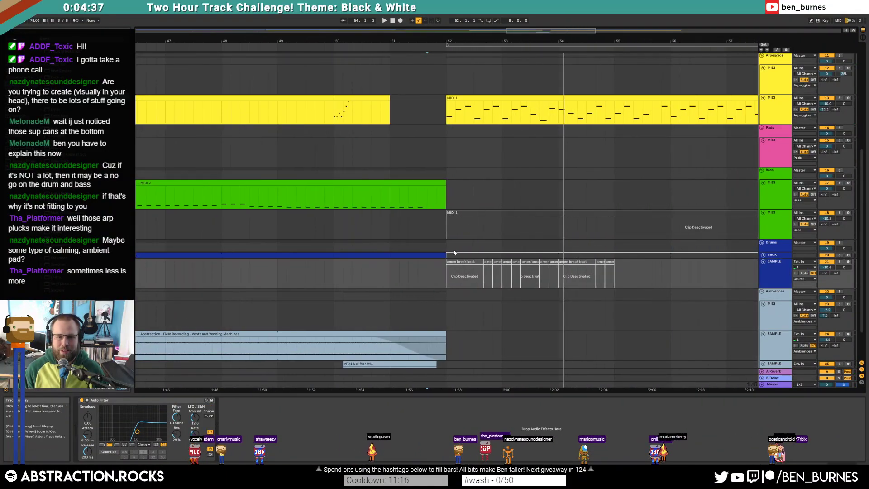
pyautogui.click(466, 262)
pyautogui.keyDown('shift'); pyautogui.click(609, 262); pyautogui.keyUp('shift')
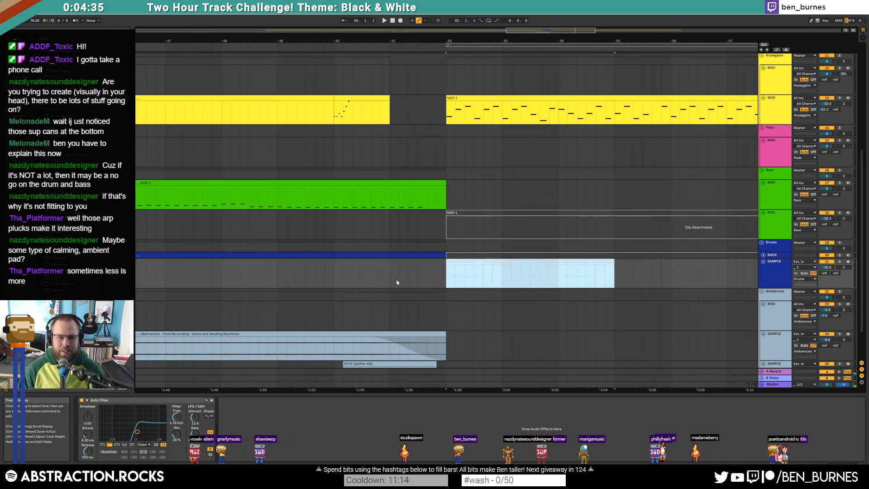
pyautogui.press('Delete')
pyautogui.click(281, 272)
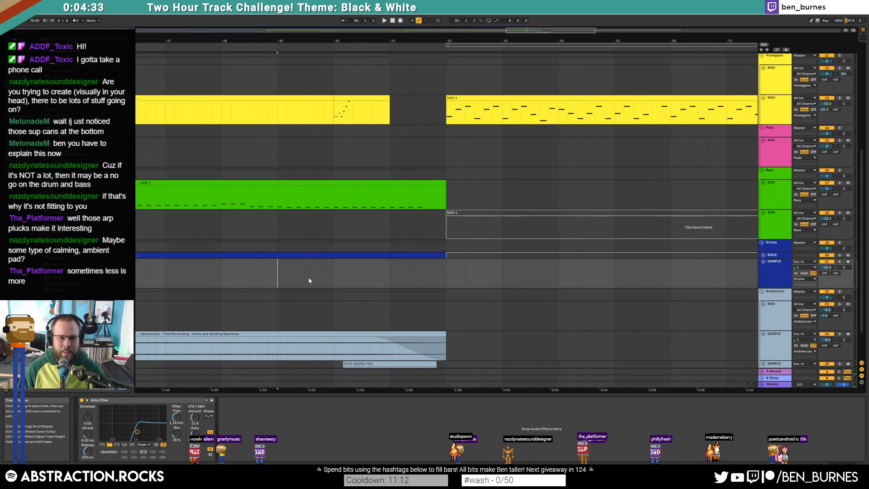
pyautogui.hotkey('ctrl', 'v')
# Delete the amen break slices extending past bar 52 and activate the remaining ones from bar 50
pyautogui.moveTo(532, 275); pyautogui.dragTo(442, 272)
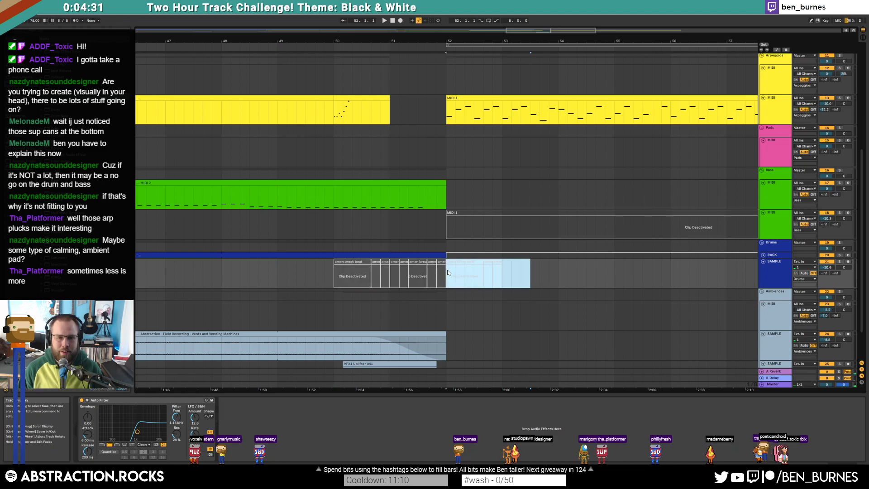
pyautogui.click(359, 262)
pyautogui.keyDown('shift'); pyautogui.click(440, 262); pyautogui.keyUp('shift')
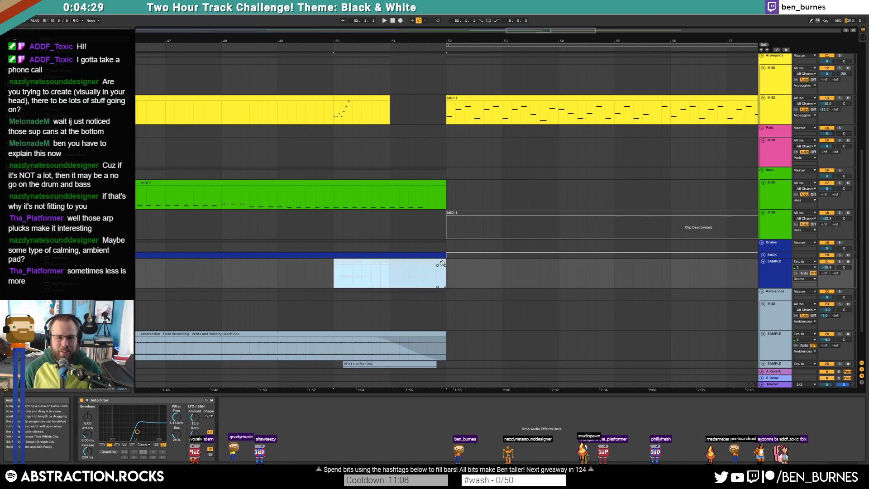
pyautogui.press('0')
pyautogui.hotkey('shift', 'Tab')
pyautogui.press('a')
pyautogui.press('a')
pyautogui.moveTo(462, 234); pyautogui.dragTo(455, 227)
pyautogui.hotkey('shift', 'Tab')
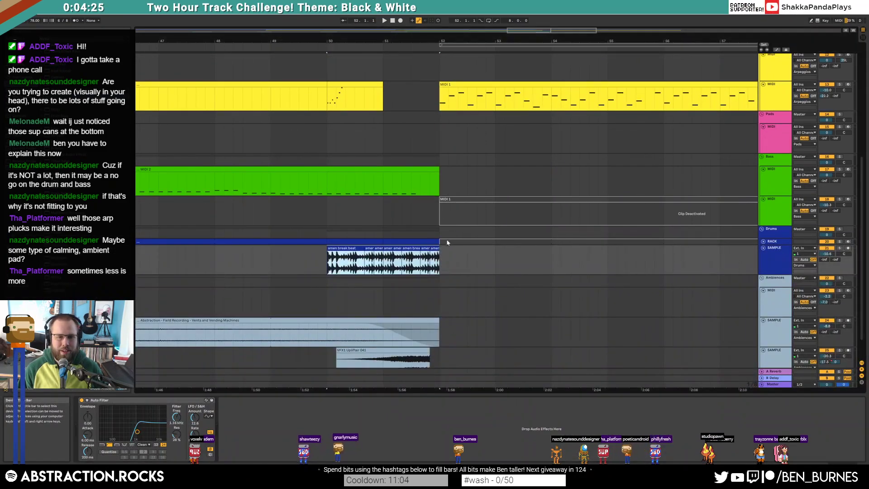
# Automate the SAMPLE track's Auto Filter Frequency to curve down from bar 50 to bar 52 and play the result
pyautogui.scroll(-3, 450, 243)
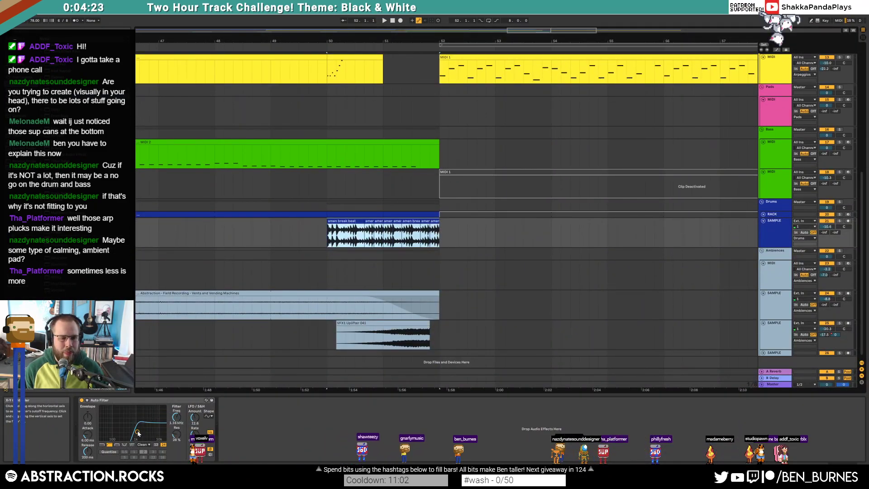
pyautogui.click(315, 240)
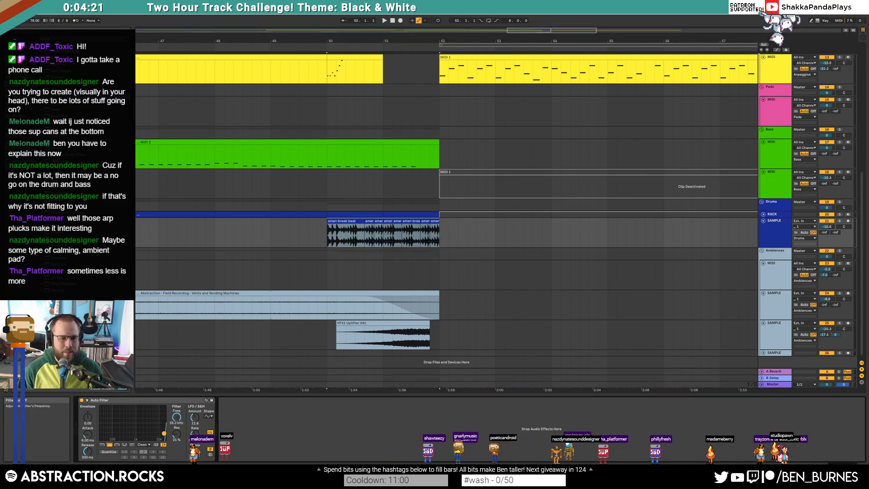
pyautogui.press('a')
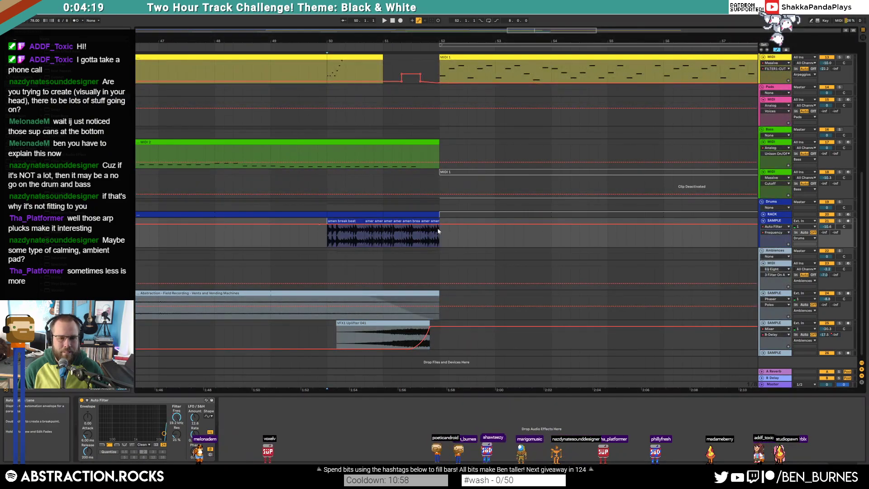
pyautogui.moveTo(440, 228); pyautogui.dragTo(429, 234)
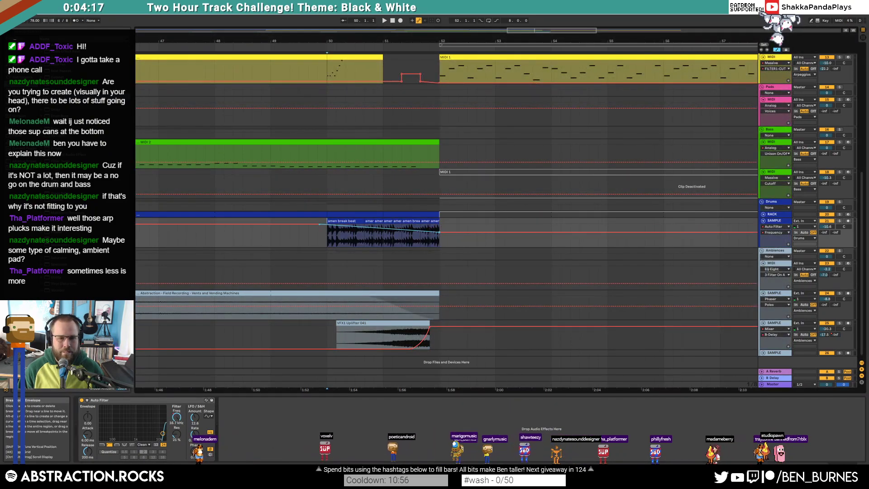
pyautogui.click(317, 246)
pyautogui.press('space')
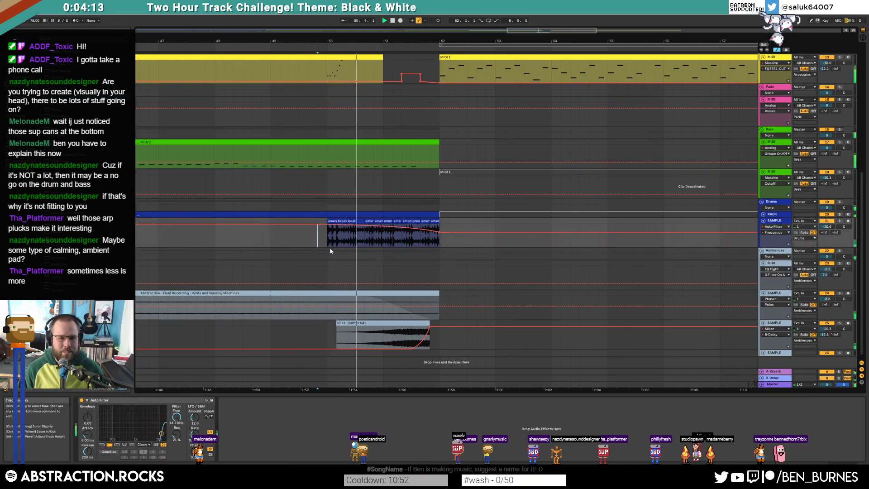
pyautogui.scroll(2, 426, 241)
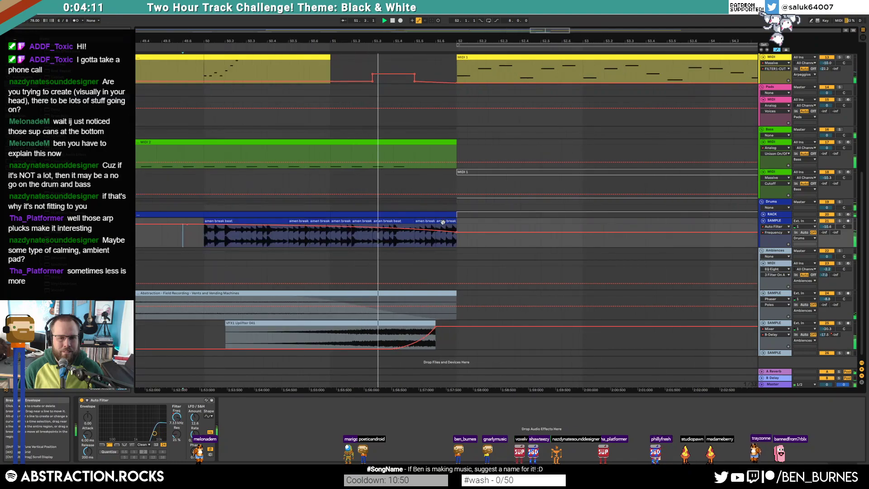
pyautogui.press('Delete')
pyautogui.hotkey('ctrl', 'z')
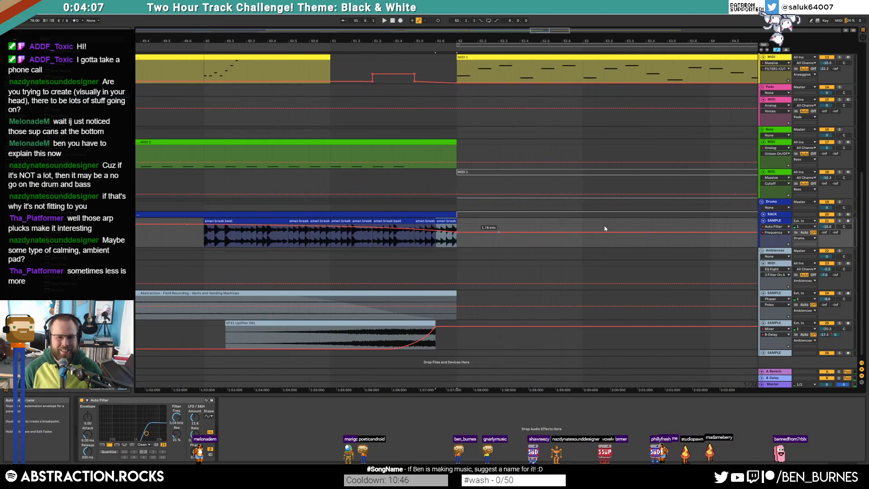
pyautogui.press('a')
pyautogui.click(398, 238)
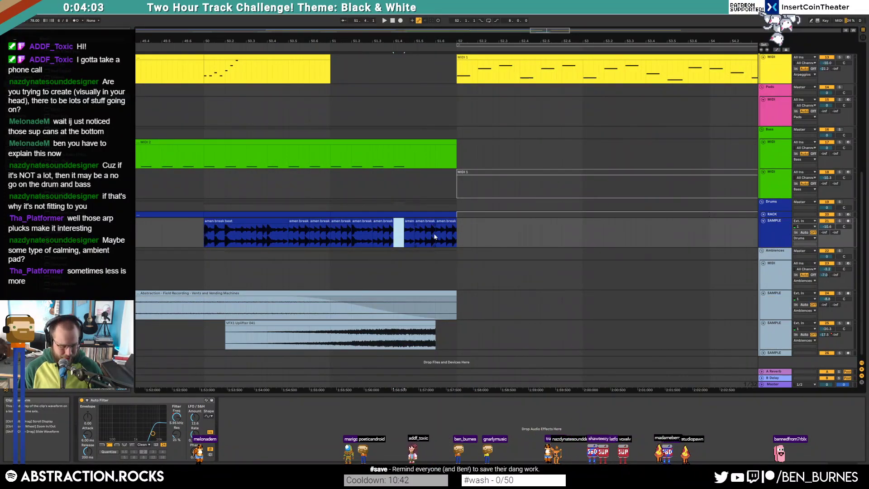
pyautogui.hotkey('ctrl', 'z')
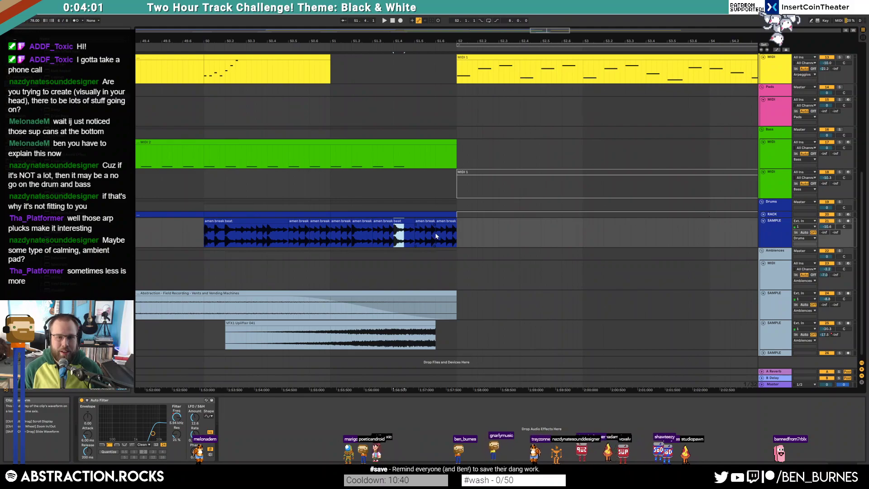
# Delete the last sliver of the amen break before bar 52 and lower the Auto Filter Frequency automation's end point
pyautogui.click(452, 235)
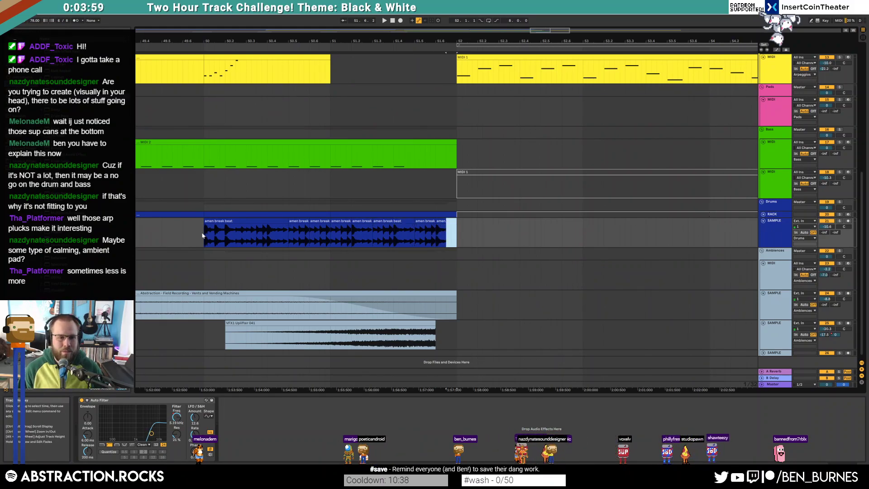
pyautogui.press('a')
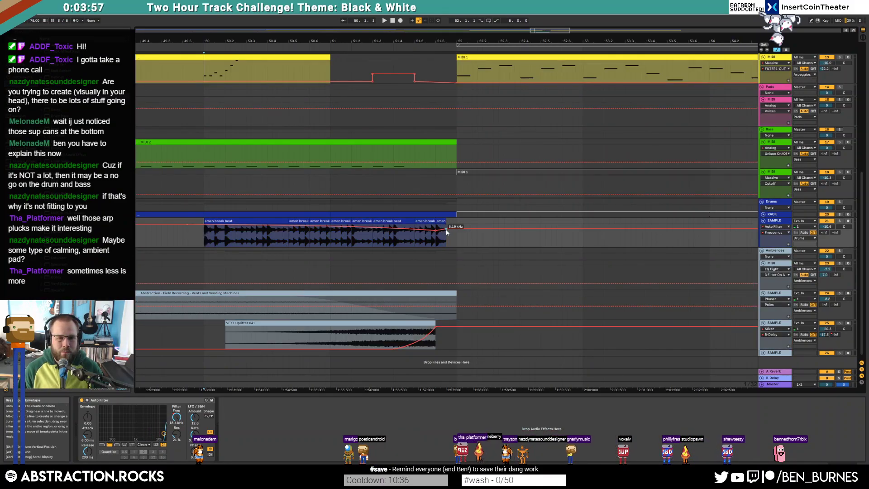
pyautogui.moveTo(446, 231); pyautogui.dragTo(447, 234)
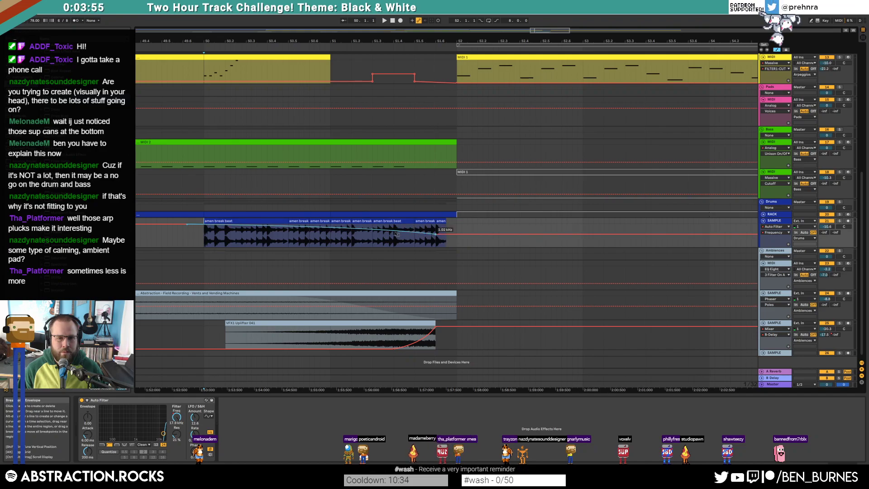
# Hide the automation lanes and play the shortened amen break from just before bar 50 into the new section
pyautogui.press('a')
pyautogui.press('space')
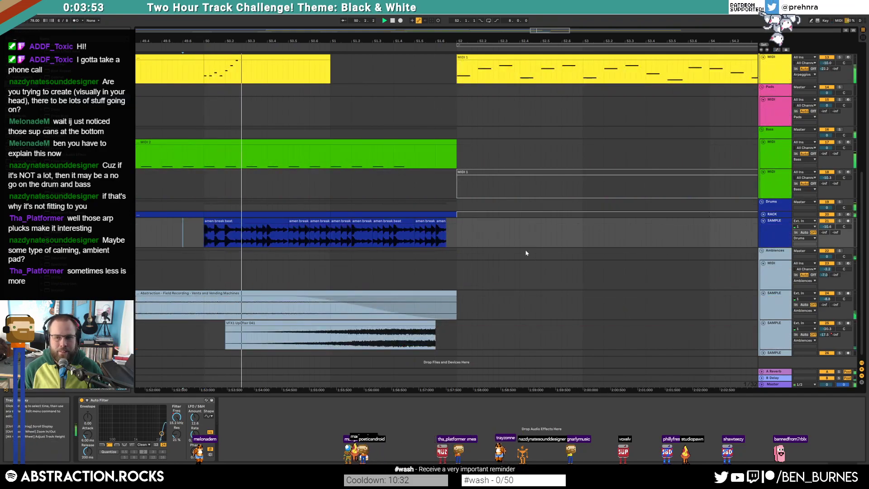
pyautogui.scroll(-5, 565, 234)
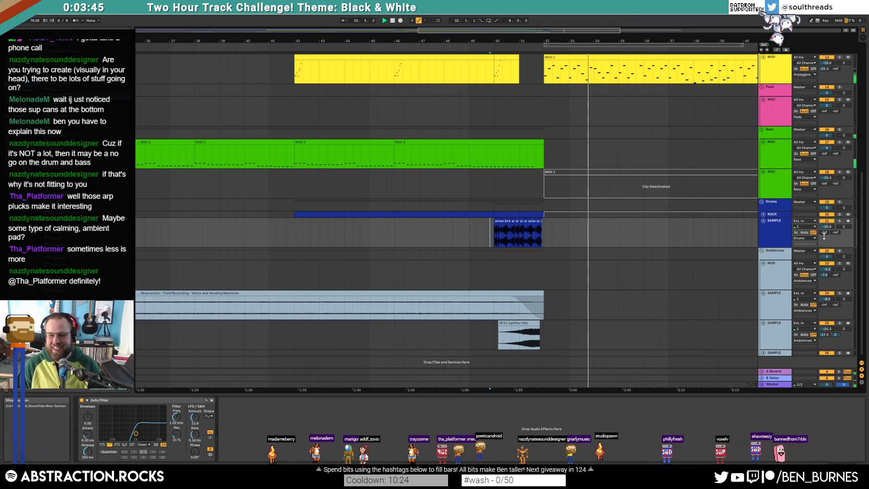
pyautogui.press('space')
# Automate the SAMPLE track's A-Reverb send to curve up to 0.0 dB at the amen break's last slice and play it
pyautogui.scroll(5, 548, 227)
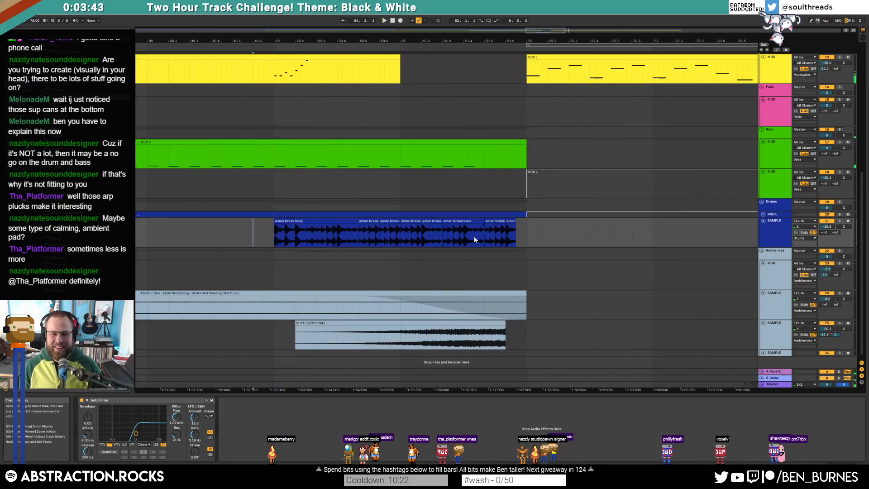
pyautogui.press('a')
pyautogui.moveTo(503, 245); pyautogui.dragTo(505, 235)
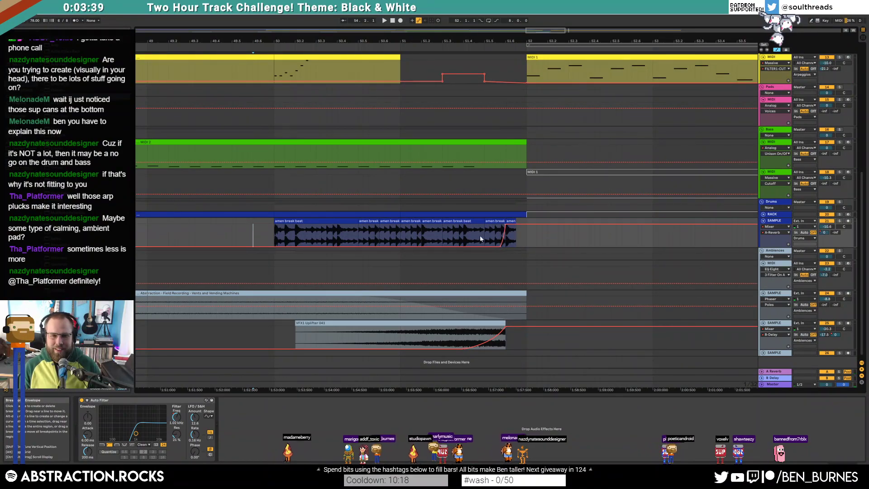
pyautogui.press('space')
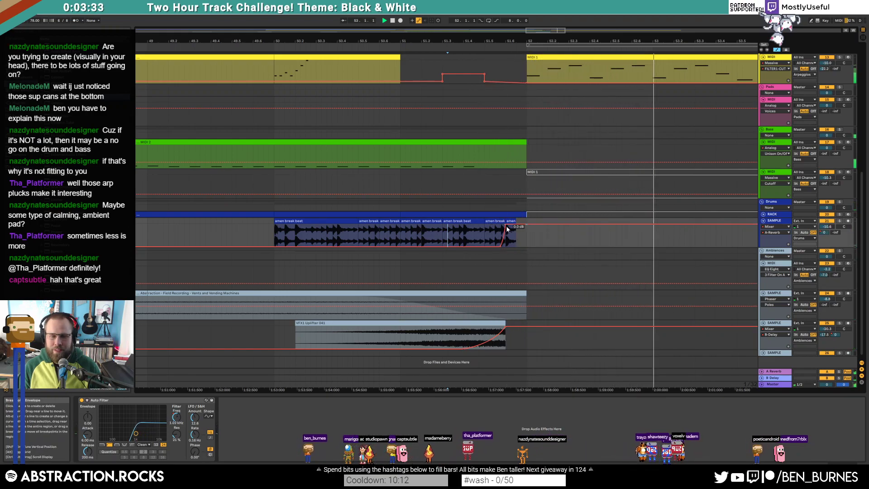
pyautogui.click(485, 235)
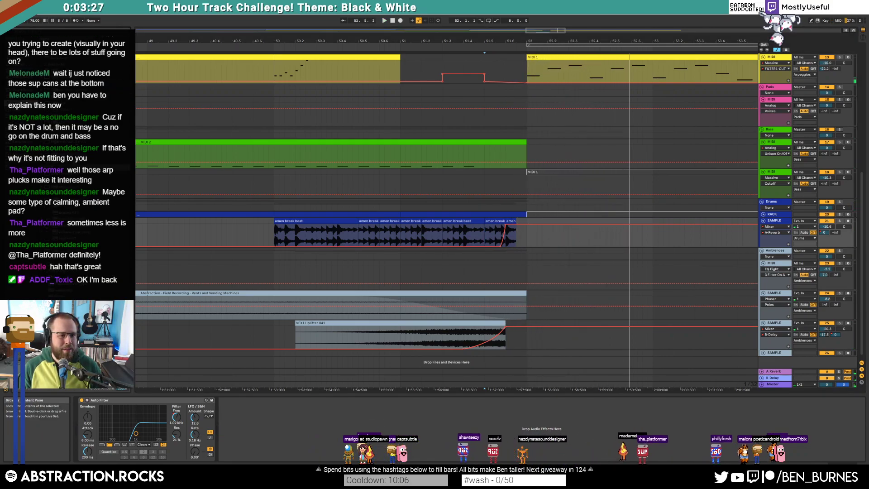
# Add a Raum reverb after the SAMPLE track's Auto Filter, play the transition and close the plug-in window
pyautogui.moveTo(191, 304); pyautogui.dragTo(231, 414)
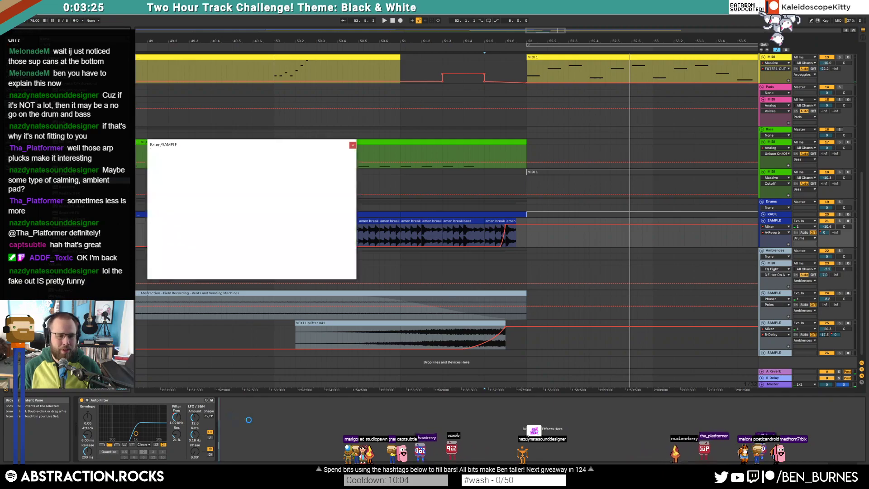
pyautogui.click(222, 400)
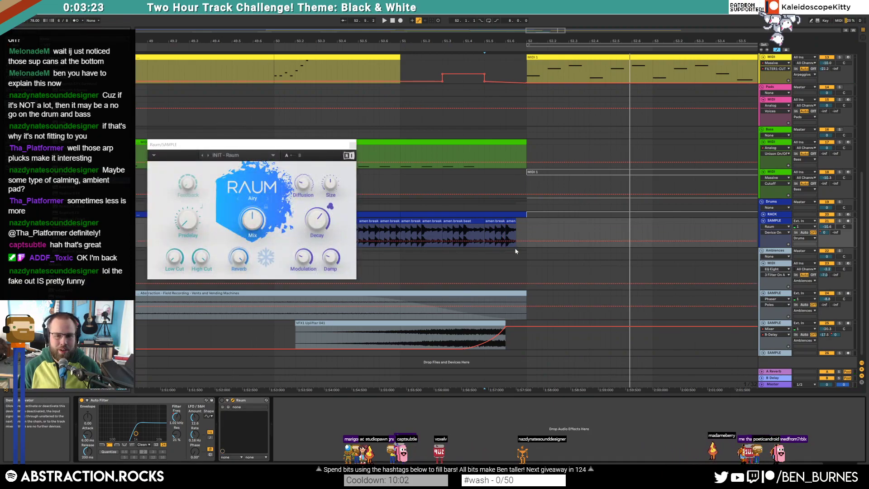
pyautogui.click(505, 241)
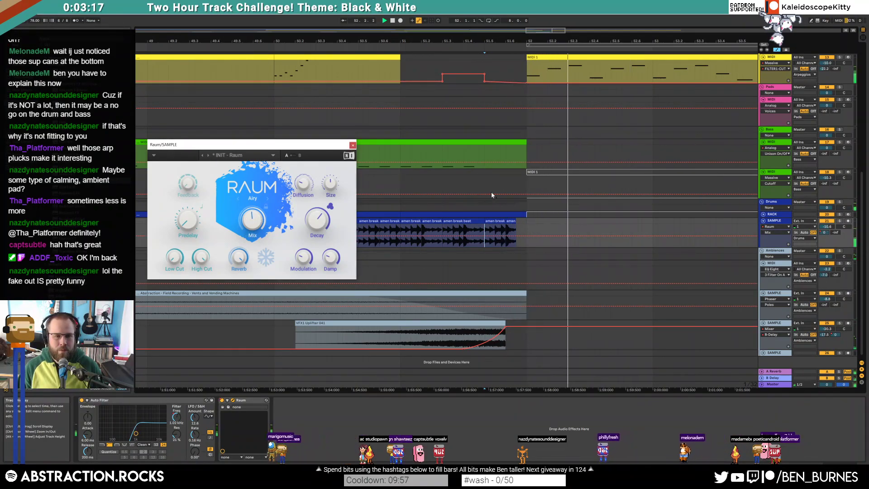
pyautogui.click(353, 144)
# Hide the automation lanes, fold the three lower Leads MIDI tracks and stop playback
pyautogui.scroll(-3, 652, 194)
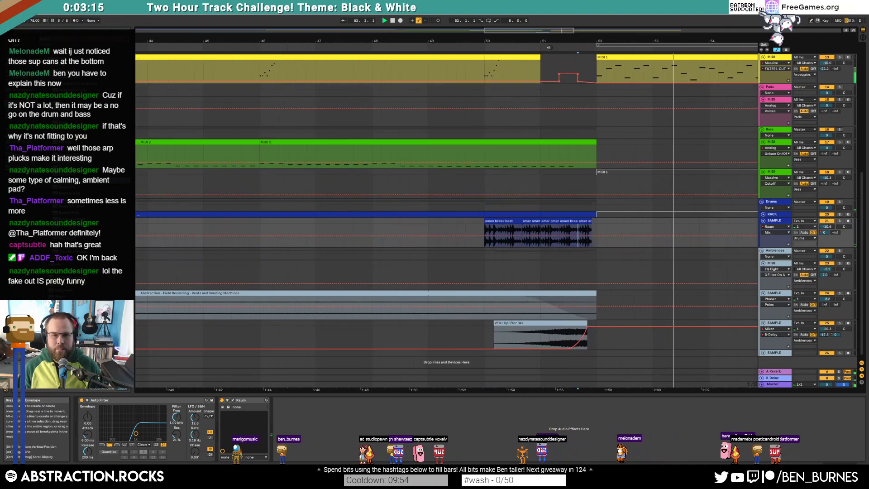
pyautogui.moveTo(523, 31); pyautogui.dragTo(567, 22)
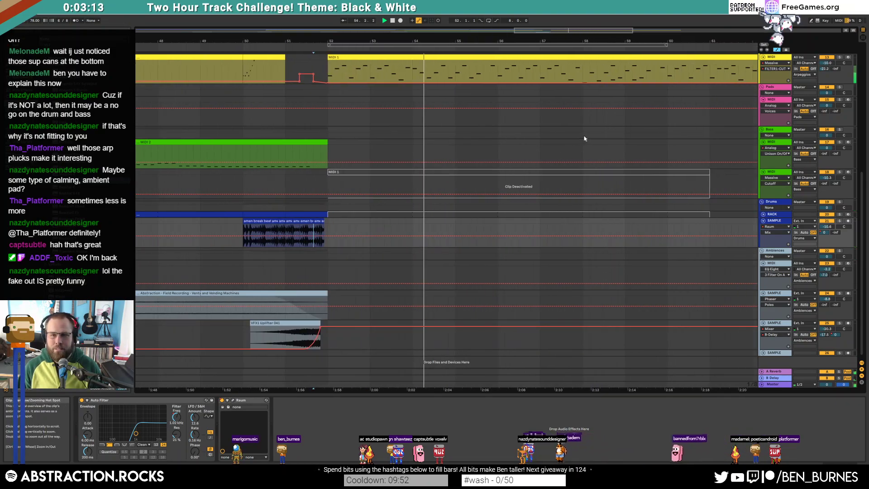
pyautogui.scroll(3, 588, 141)
pyautogui.scroll(6, 594, 146)
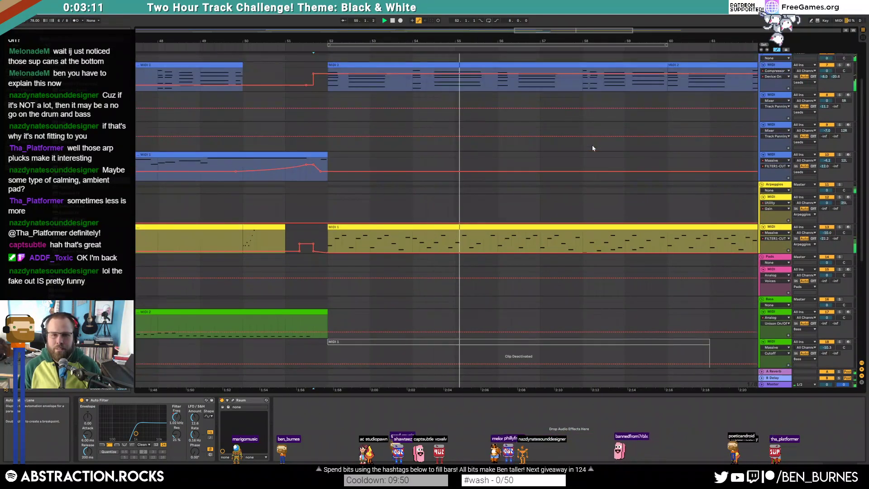
pyautogui.moveTo(562, 31); pyautogui.dragTo(608, 23)
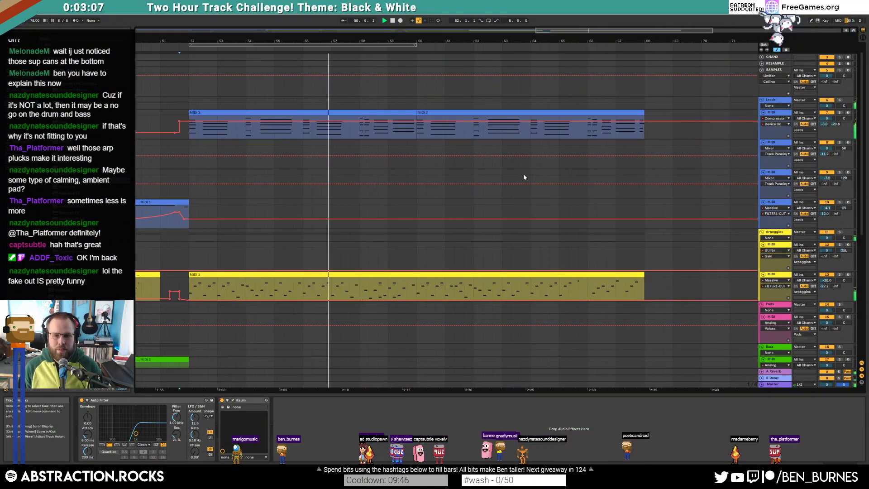
pyautogui.press('a')
pyautogui.hotkey('shift', 'Tab')
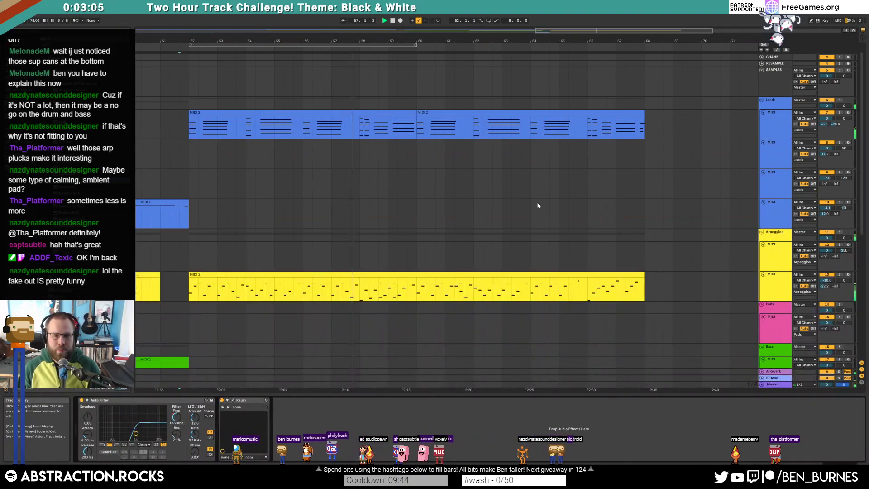
pyautogui.click(763, 142)
pyautogui.click(763, 148)
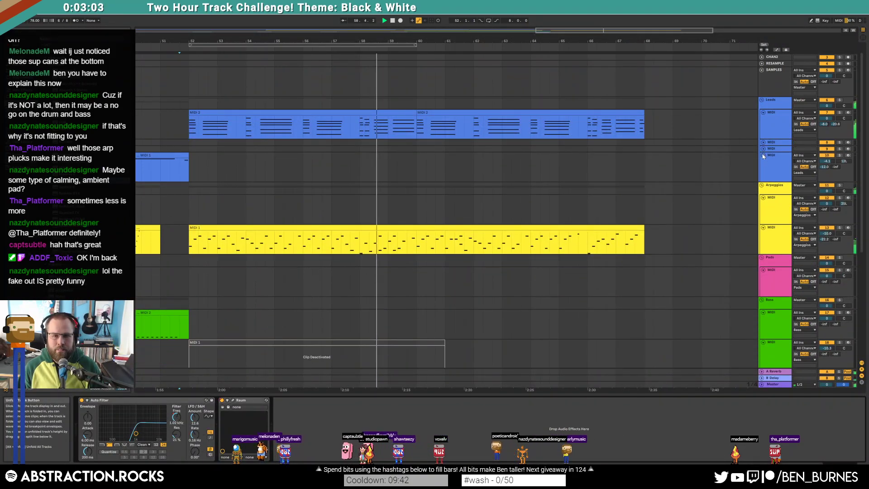
pyautogui.click(763, 155)
pyautogui.press('space')
# Adjust a note in the last chord of the lead clip at bar 52 and play that ending
pyautogui.doubleClick(401, 113)
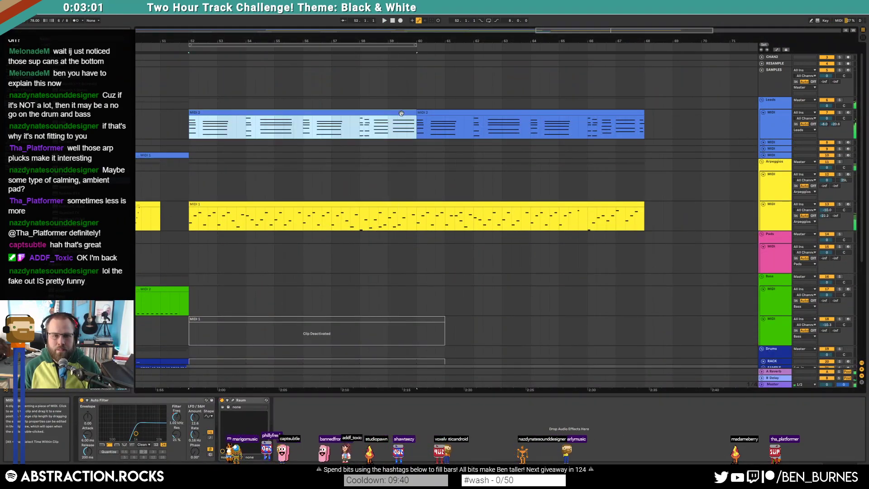
pyautogui.moveTo(816, 392); pyautogui.dragTo(819, 401)
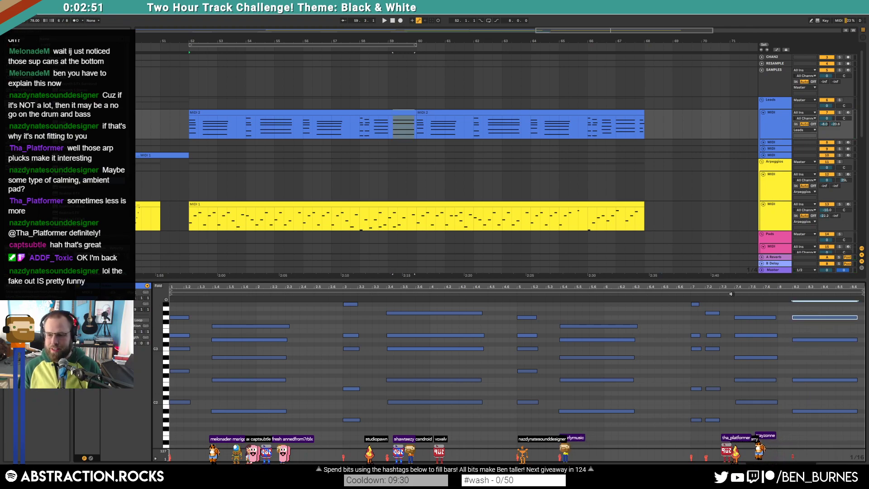
pyautogui.click(730, 294)
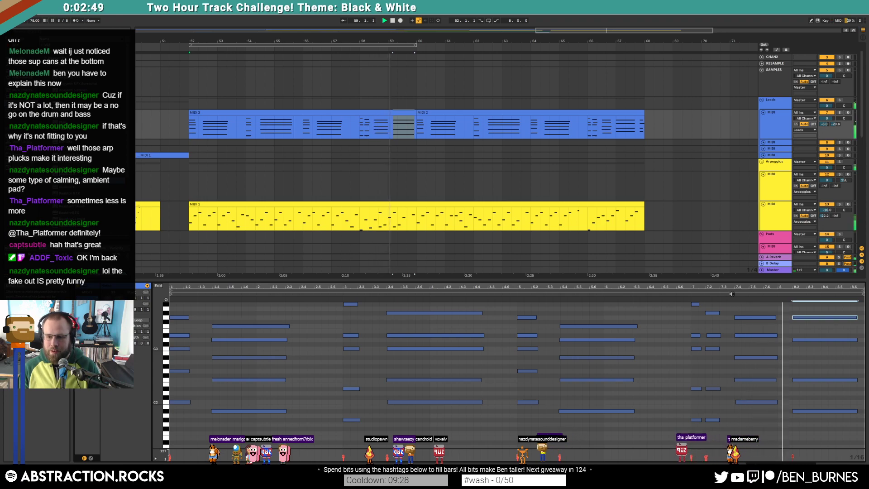
# Duplicate the edited lead clip over the one at bar 60 and play the changeover between them
pyautogui.click(401, 113)
pyautogui.hotkey('ctrl', 'd')
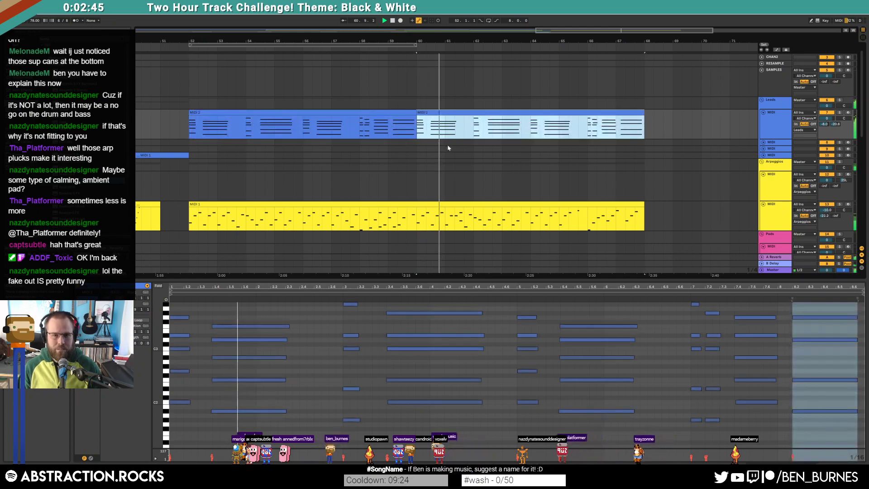
pyautogui.press('space')
pyautogui.press('space')
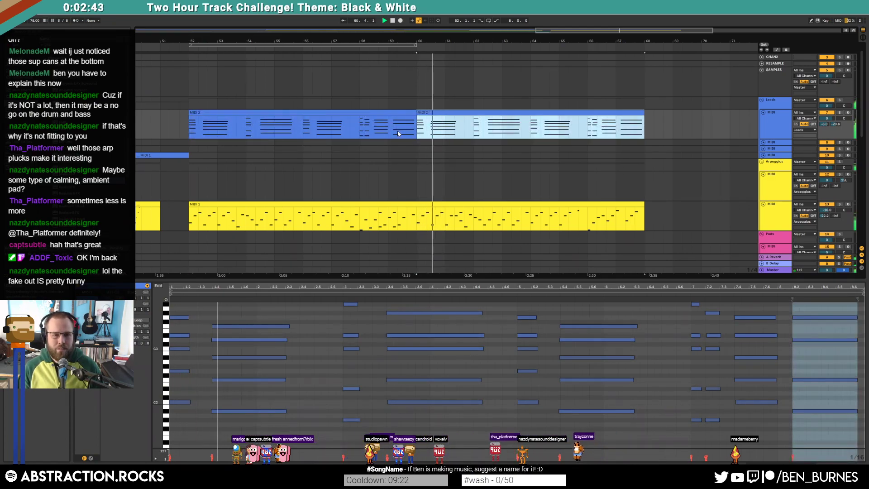
pyautogui.hotkey('shift', 'Tab')
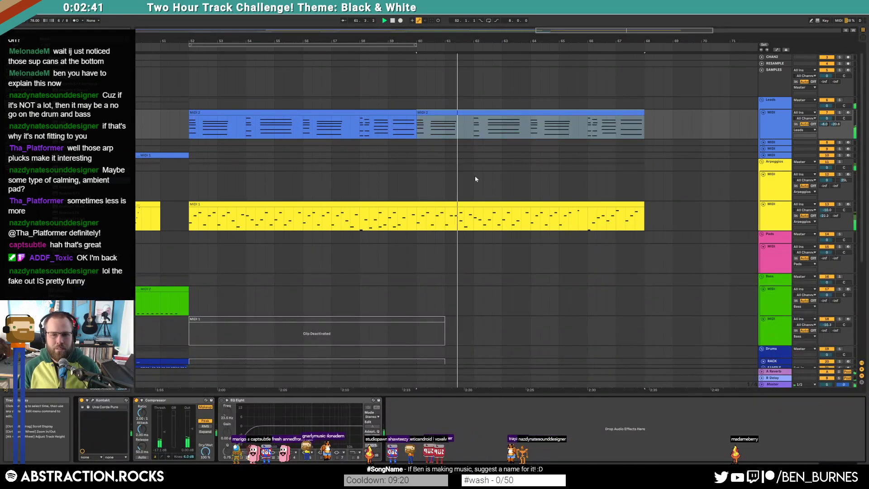
# Lower the filter 1 frequency in the Pads track's Analog and lengthen its amp envelope attack
pyautogui.click(765, 258)
pyautogui.press('w')
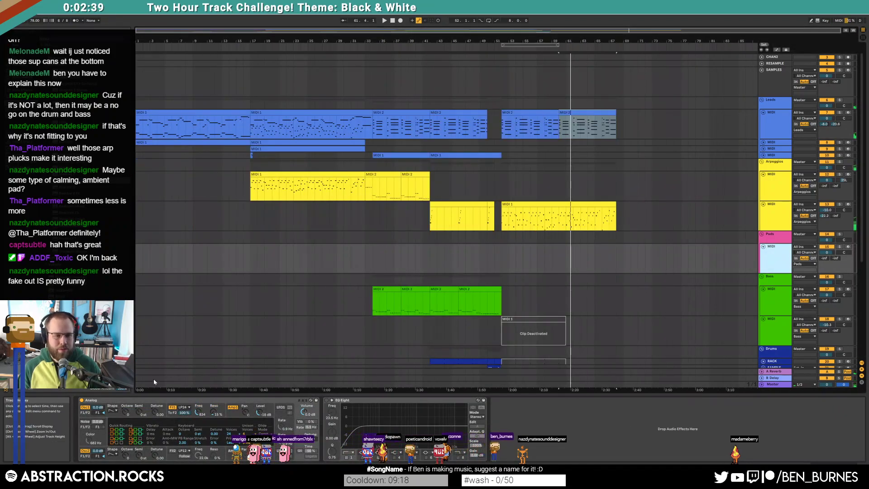
pyautogui.moveTo(198, 412); pyautogui.dragTo(199, 418)
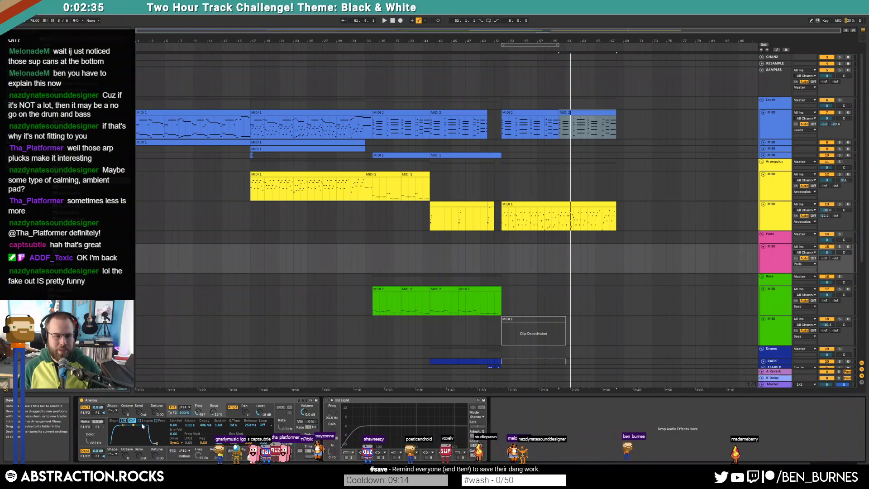
pyautogui.click(235, 414)
pyautogui.moveTo(111, 425); pyautogui.dragTo(130, 424)
# Copy the two lead clips from bar 52 onto the Pads track and extend the first as a looped clip to bar 68
pyautogui.click(508, 120)
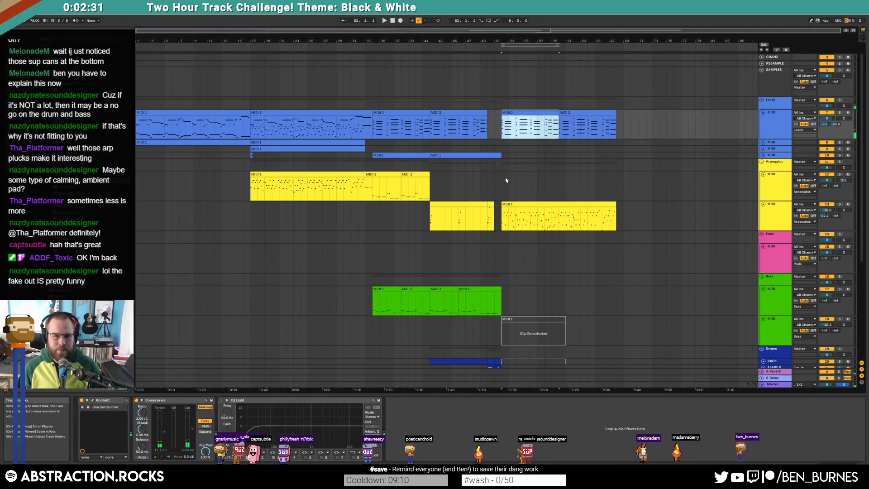
pyautogui.moveTo(548, 112); pyautogui.dragTo(517, 249)
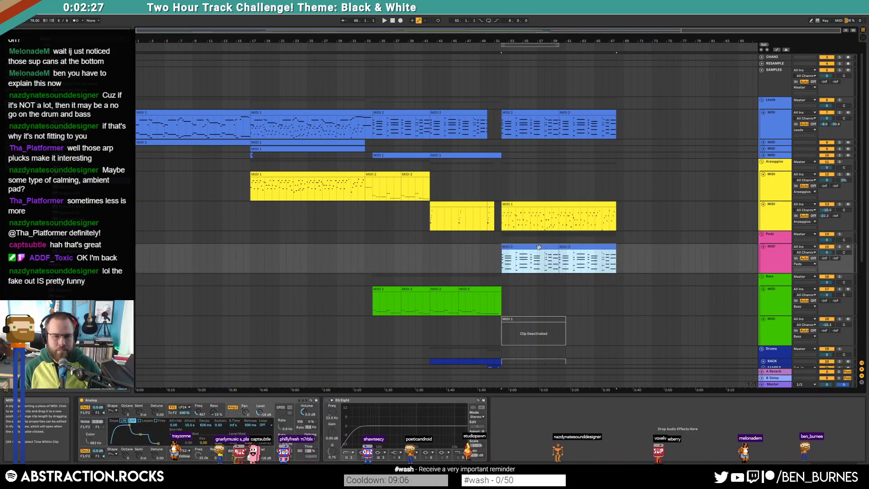
pyautogui.doubleClick(517, 248)
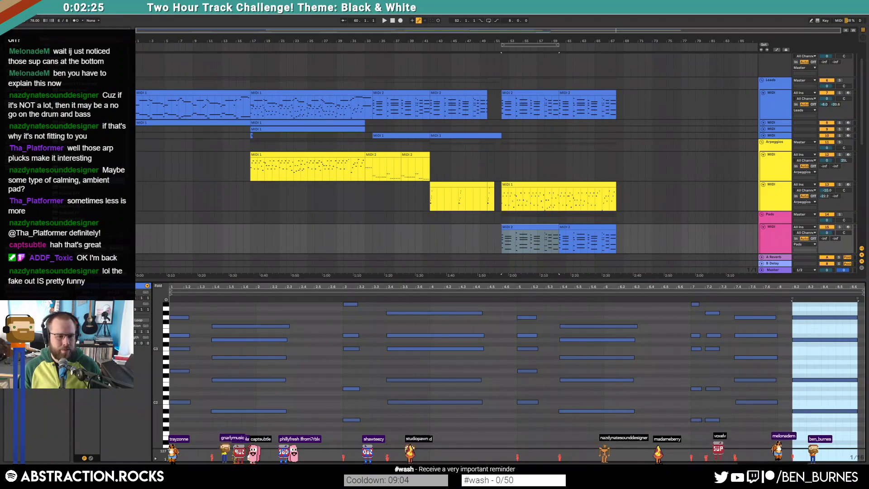
pyautogui.click(139, 320)
pyautogui.moveTo(555, 226); pyautogui.dragTo(615, 230)
pyautogui.click(161, 376)
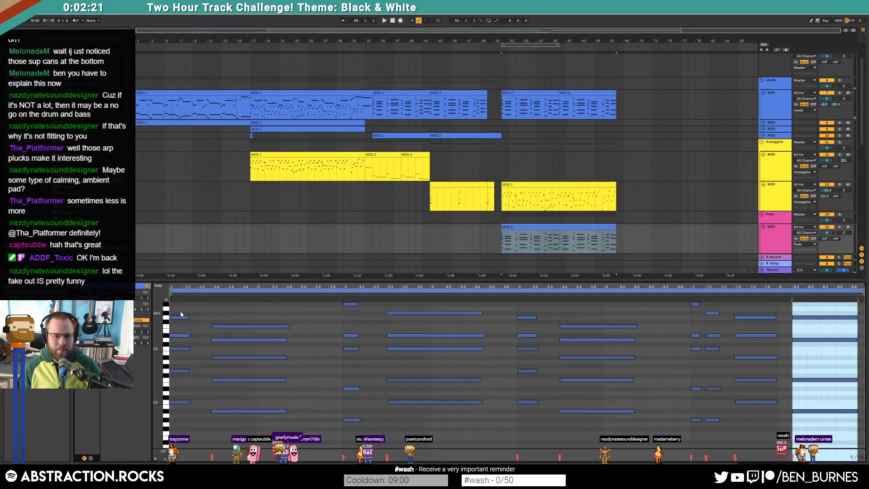
# Delete the short chords from the looped Pads clip, keeping the long ones, and play it from bar 52
pyautogui.click(180, 311)
pyautogui.press('Delete')
pyautogui.moveTo(515, 300); pyautogui.dragTo(570, 428)
pyautogui.press('Delete')
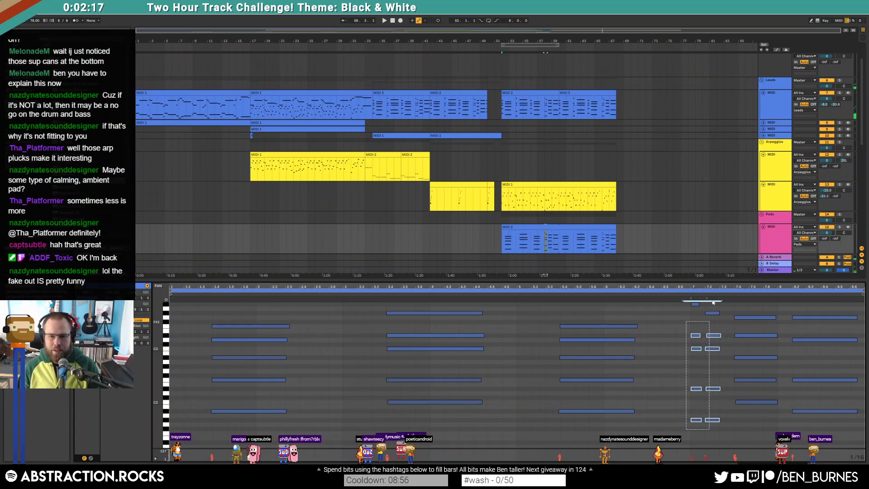
pyautogui.press('Delete')
pyautogui.hotkey('shift', 'Tab')
pyautogui.press('space')
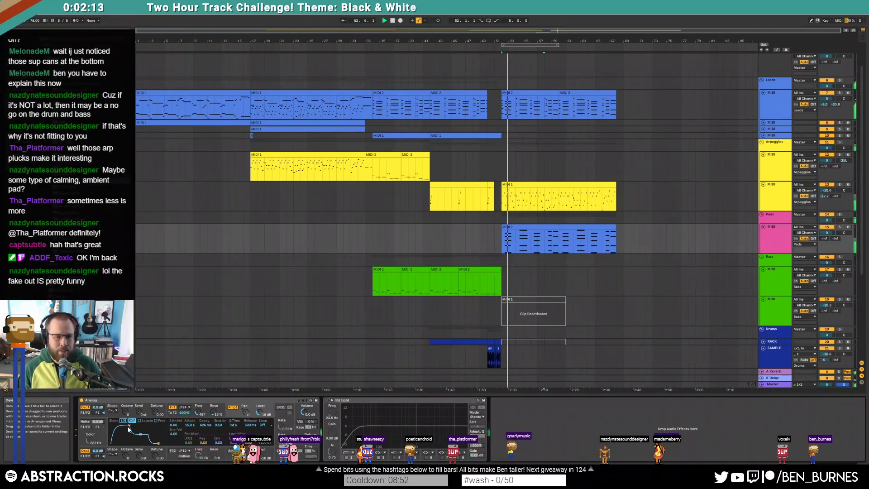
# Lower the filter 1 frequency of the Pads track's Analog further and shorten the amp envelope's attack during playback
pyautogui.press('space')
pyautogui.moveTo(198, 413); pyautogui.dragTo(199, 422)
pyautogui.press('space')
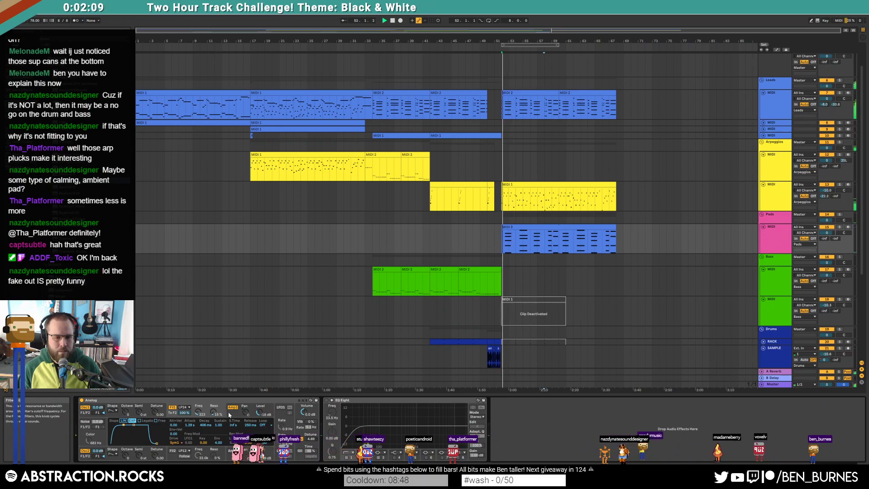
pyautogui.click(233, 413)
pyautogui.moveTo(130, 424); pyautogui.dragTo(128, 425)
# Raise the filter 1 resonance in Analog while listening to the pad, and stop playback
pyautogui.click(215, 411)
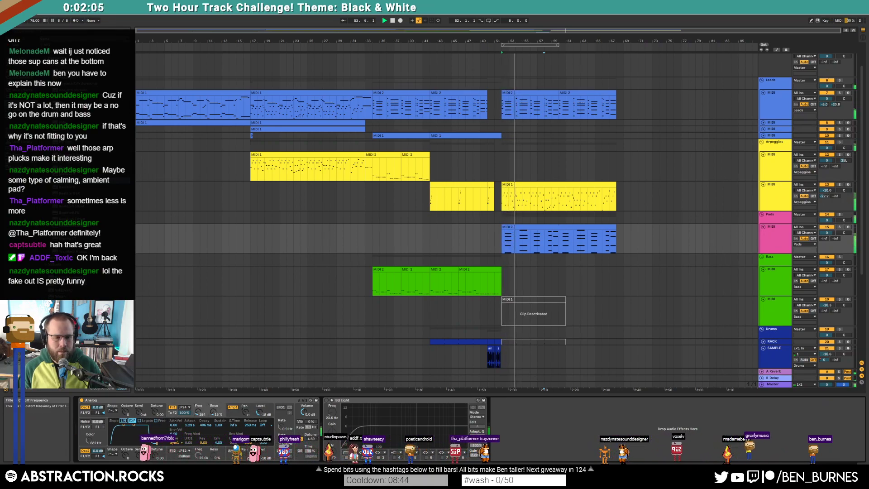
pyautogui.moveTo(215, 410); pyautogui.dragTo(215, 406)
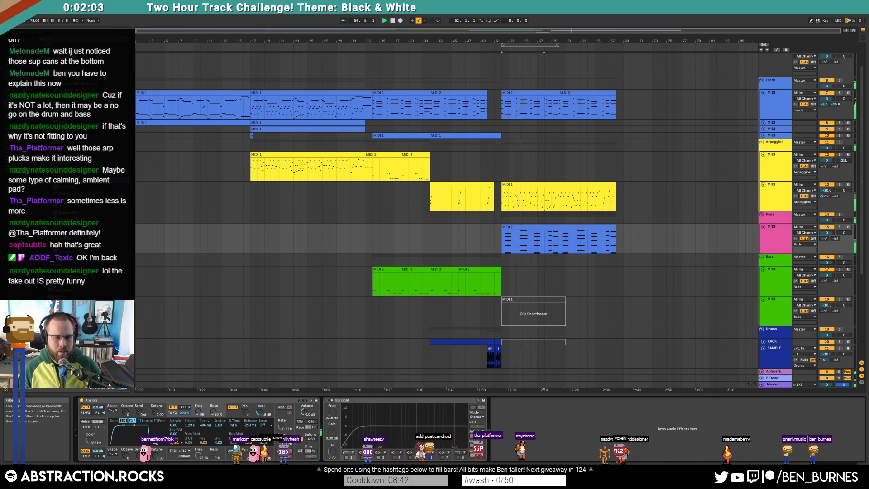
pyautogui.press('space')
# Raise Analog's amp envelope sustain to full, shorten its attack to 5 ms and play the pad briefly
pyautogui.click(234, 412)
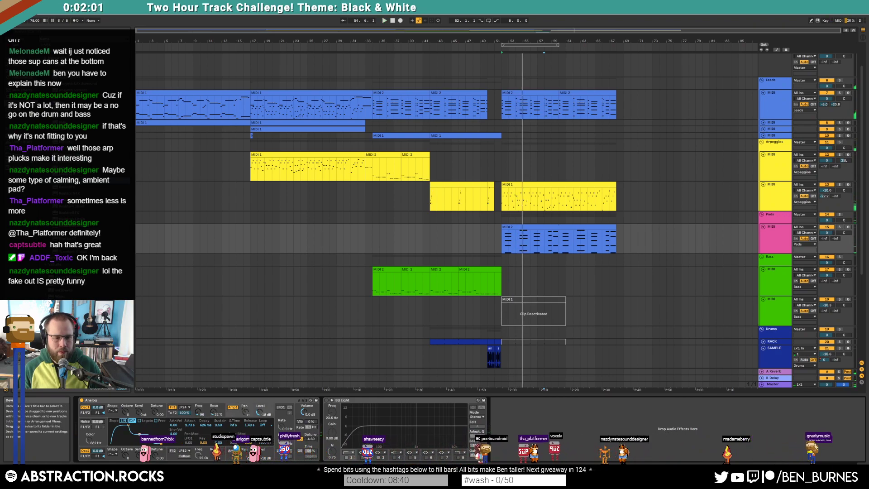
pyautogui.moveTo(139, 434); pyautogui.dragTo(111, 425)
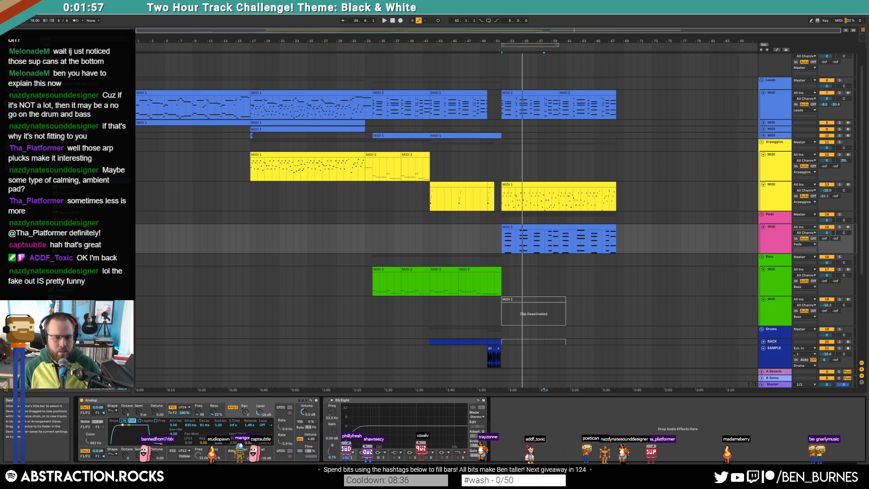
pyautogui.press('space')
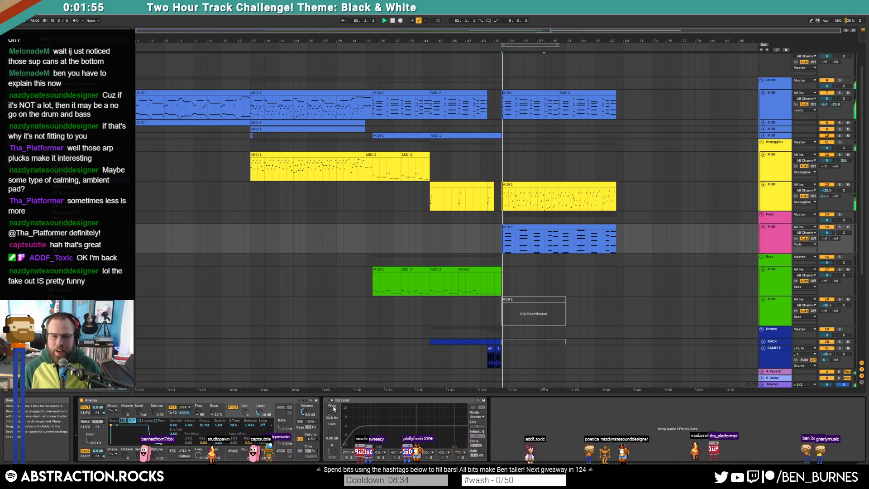
pyautogui.press('space')
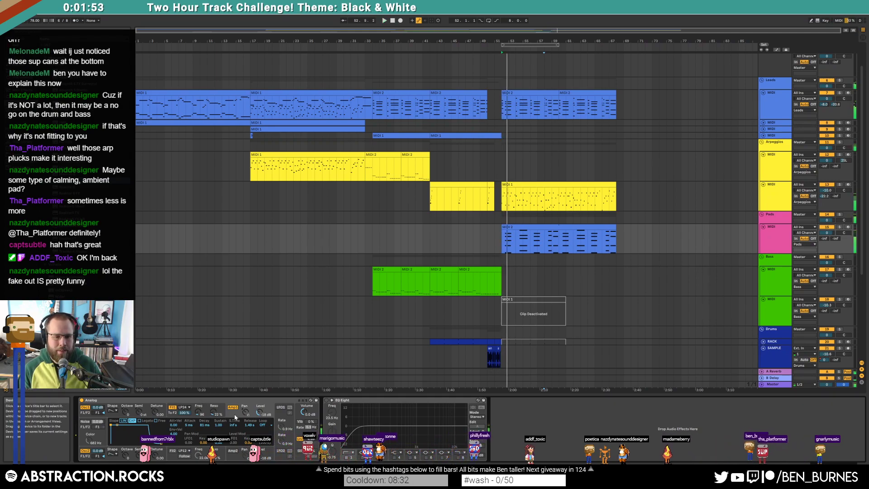
# Lengthen Analog's amp envelope attack to about 4.7 s while playing the pad from bar 52
pyautogui.moveTo(111, 424); pyautogui.dragTo(127, 424)
pyautogui.press('space')
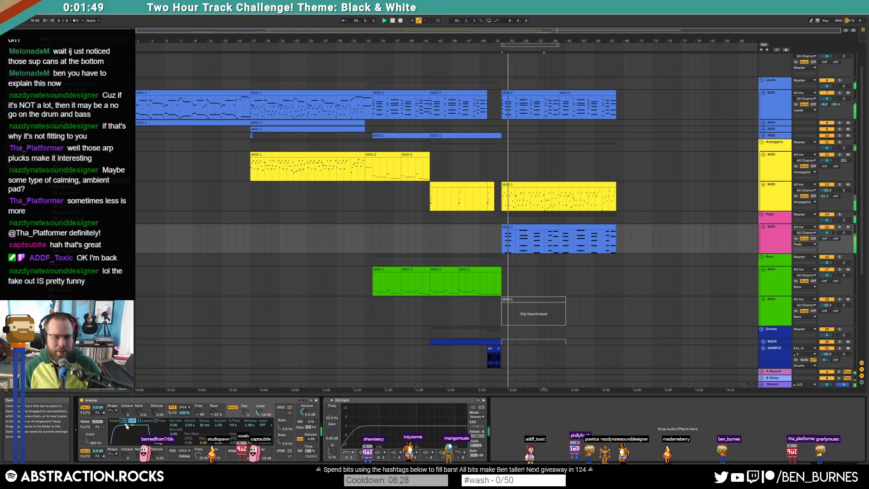
pyautogui.moveTo(126, 425); pyautogui.dragTo(127, 426)
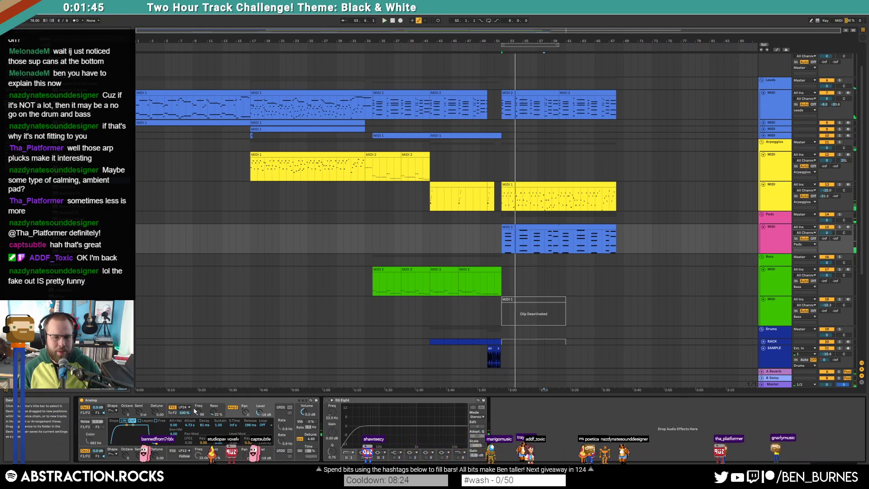
# Lower Analog's filter resonance and tweak oscillator 1's detune, and replace the Pads track's instrument with Massive
pyautogui.moveTo(214, 412); pyautogui.dragTo(214, 425)
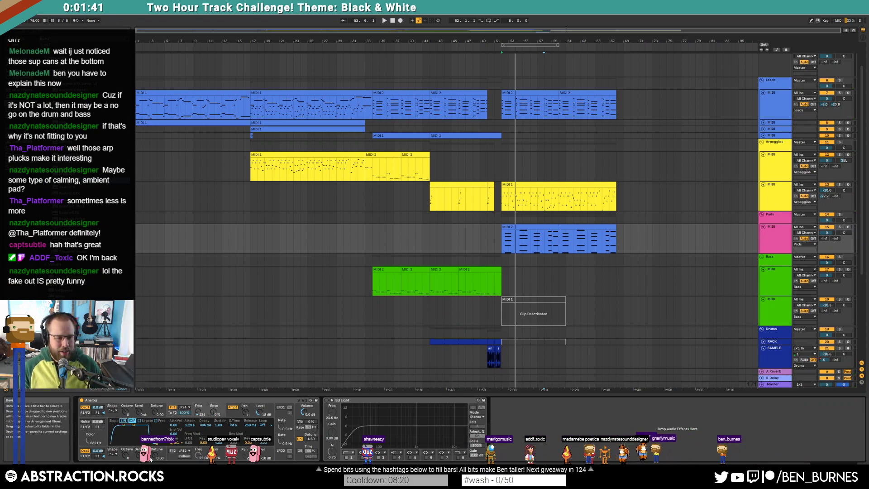
pyautogui.click(150, 461)
pyautogui.moveTo(157, 411); pyautogui.dragTo(157, 410)
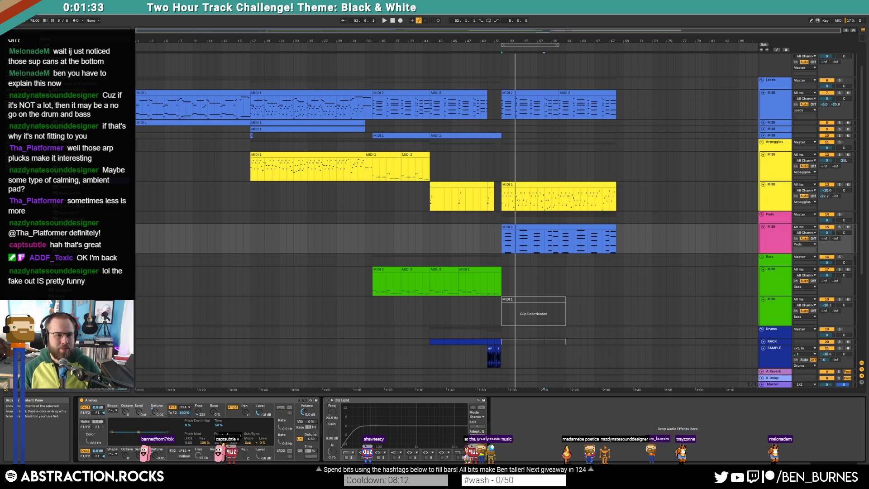
pyautogui.moveTo(129, 419); pyautogui.dragTo(129, 420)
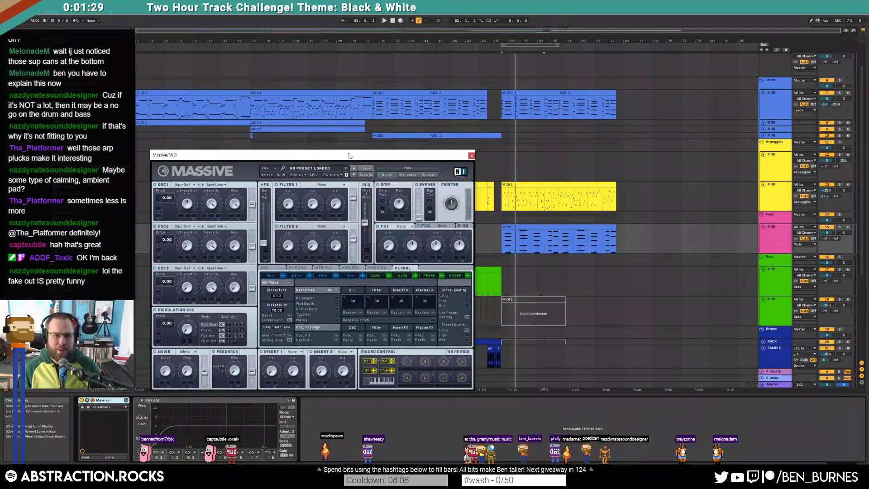
# Move the Massive window clear of the device area and set its filter 1 type to Lowpass 4
pyautogui.moveTo(349, 155); pyautogui.dragTo(349, 125)
pyautogui.click(296, 245)
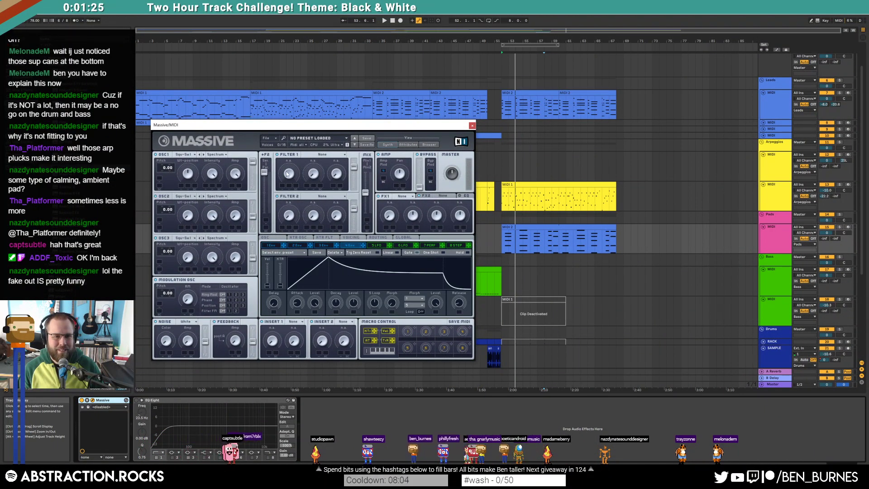
pyautogui.click(317, 155)
pyautogui.click(313, 169)
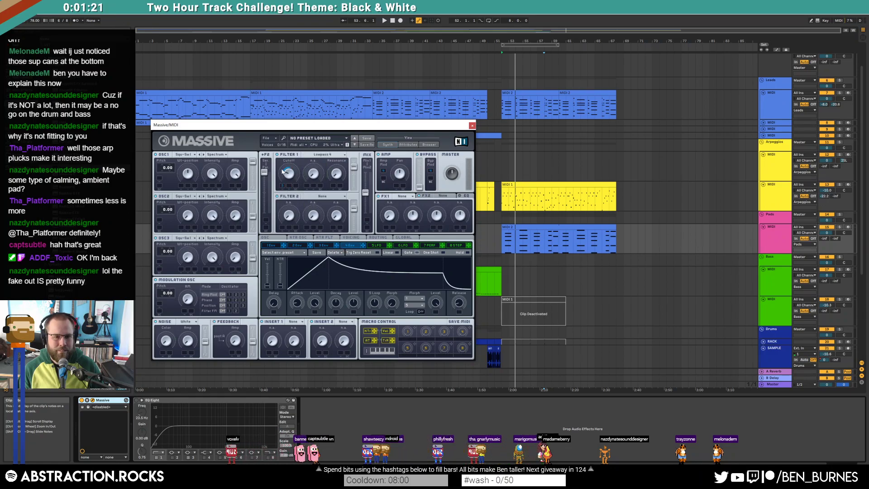
# Lengthen the attack and raise the sustain to full on Massive's envelope 3, and bring up envelope 4
pyautogui.click(323, 245)
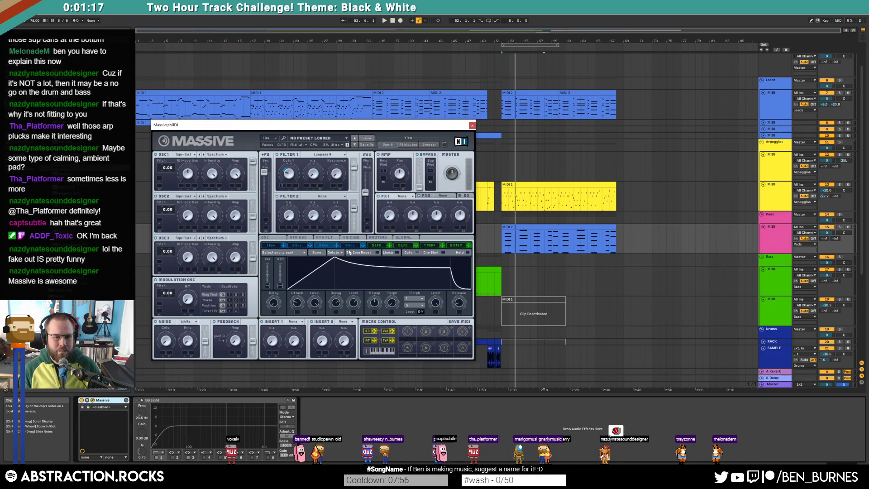
pyautogui.moveTo(435, 274); pyautogui.dragTo(431, 251)
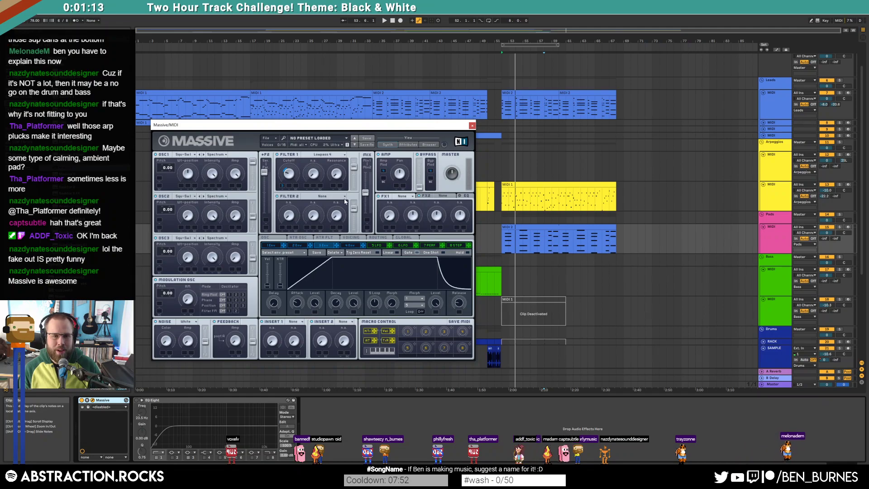
pyautogui.click(343, 246)
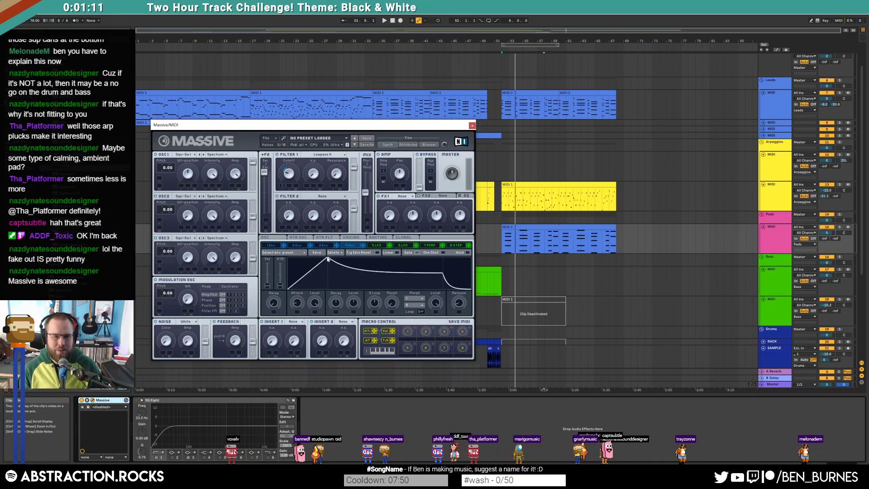
# Lower the pad track's volume and lengthen Massive's envelope 4 attack and release at full sustain while playing the pad
pyautogui.moveTo(826, 233); pyautogui.dragTo(827, 241)
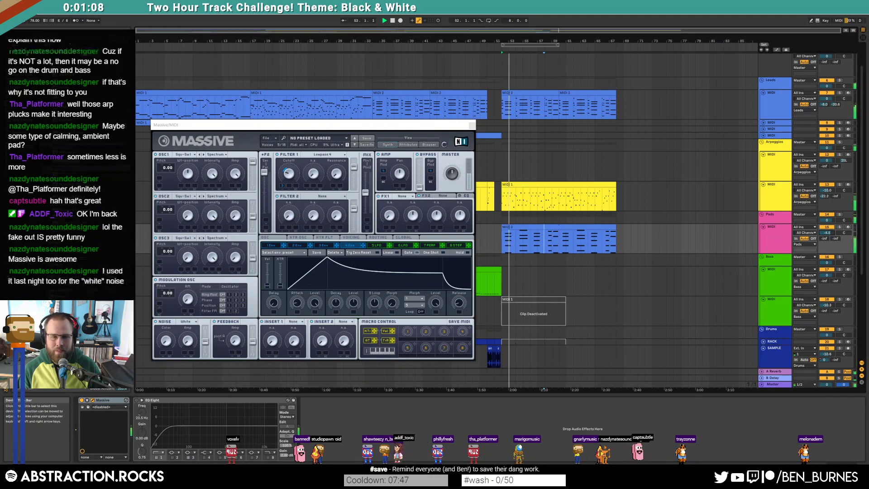
pyautogui.click(328, 246)
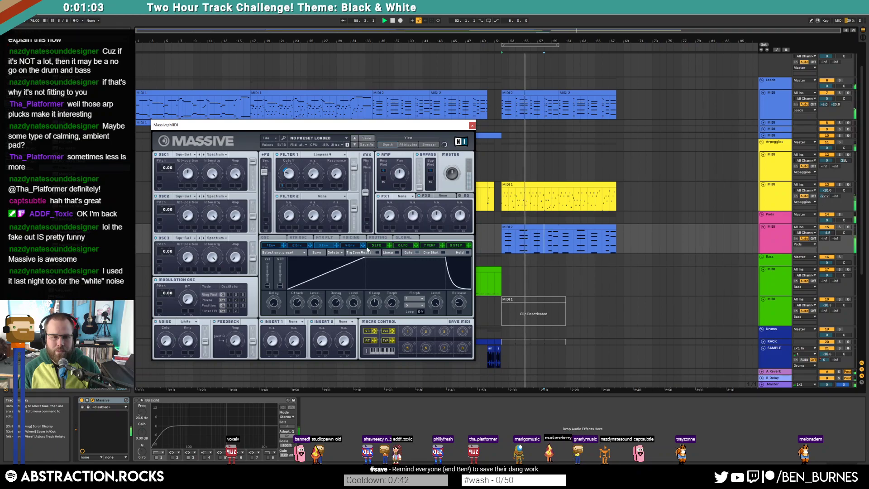
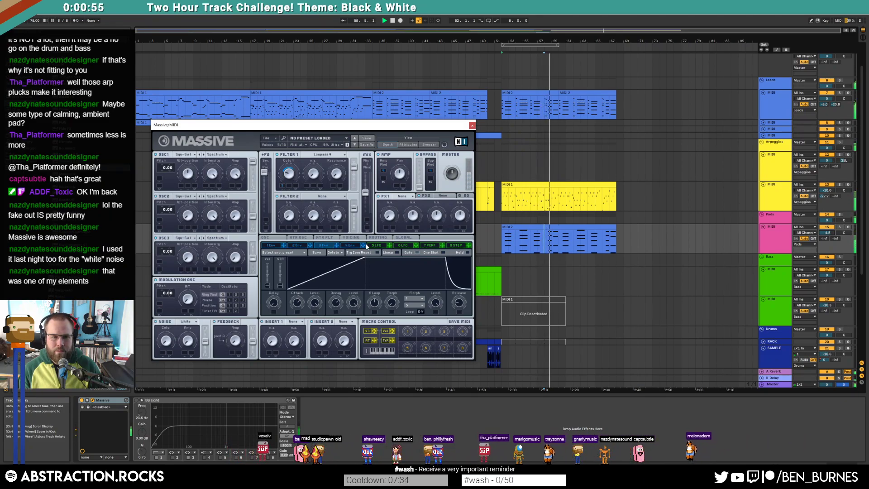
pyautogui.click(351, 246)
pyautogui.press('space')
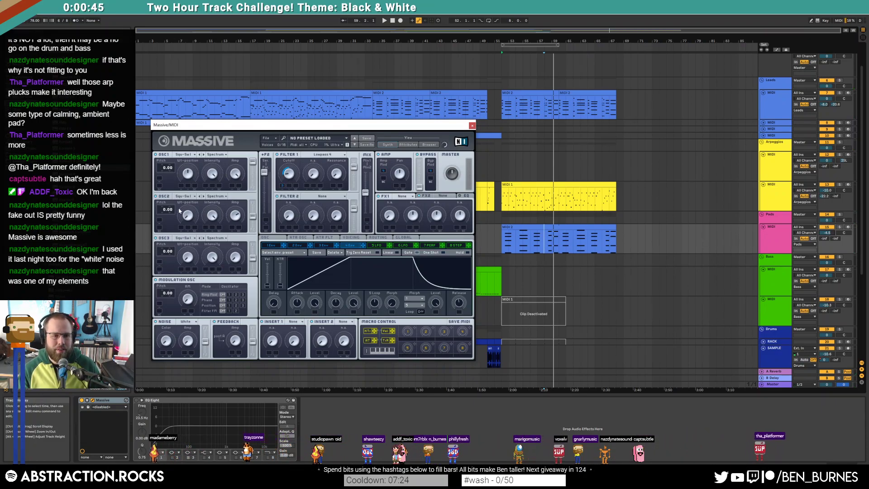
# Detune Massive's oscillator 1 to -0.05 and oscillator 2 to 0.06, and turn the pad track's volume down further
pyautogui.moveTo(174, 168); pyautogui.dragTo(173, 171)
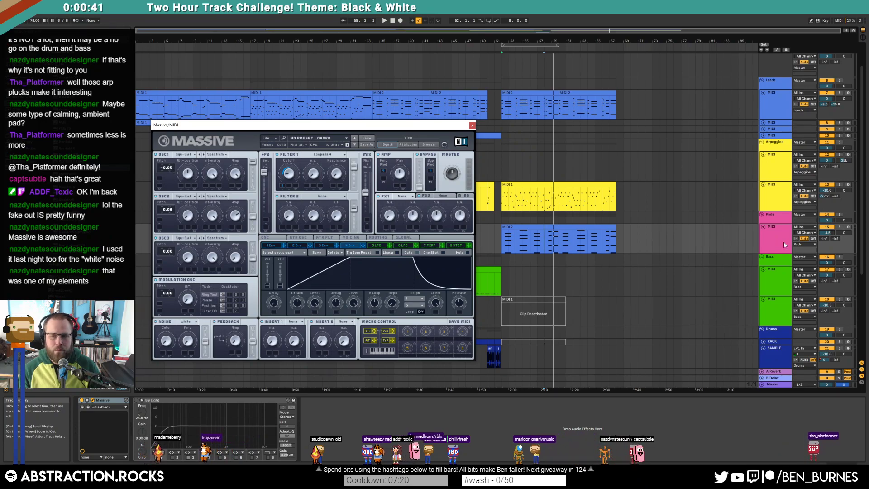
pyautogui.moveTo(827, 233); pyautogui.dragTo(827, 239)
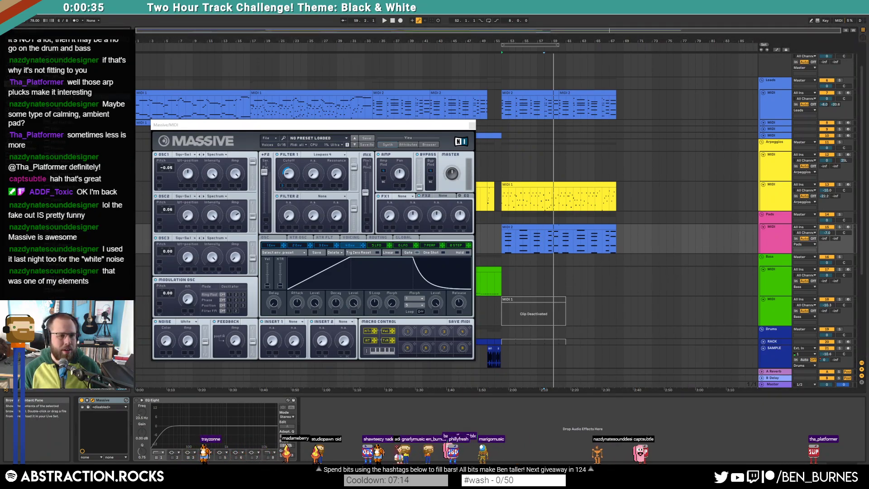
# Insert a Chorus device after Massive, and set Massive's own FX1 to Chorus and FX2 to Reverb
pyautogui.moveTo(59, 90); pyautogui.dragTo(190, 423)
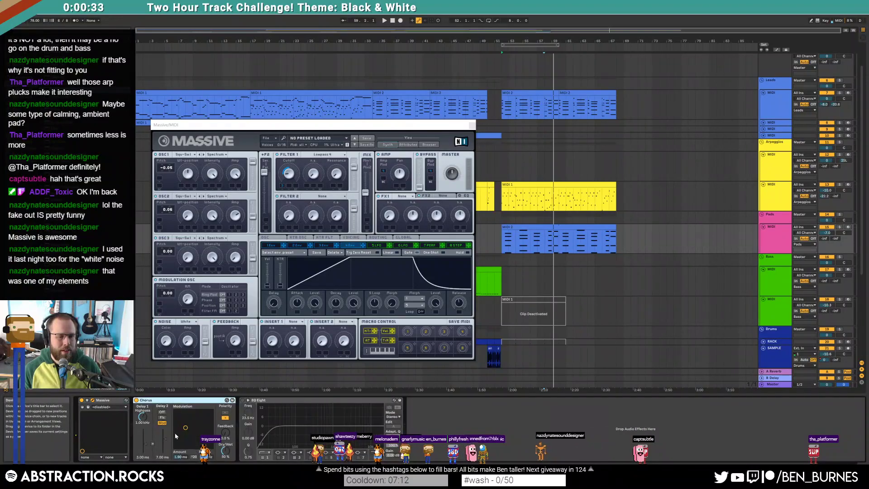
pyautogui.click(402, 196)
pyautogui.click(395, 214)
pyautogui.click(404, 196)
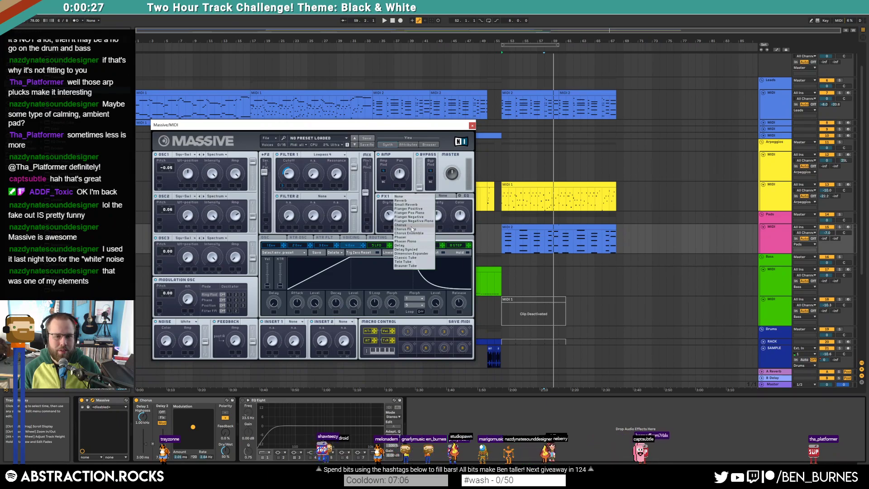
pyautogui.click(412, 225)
pyautogui.click(443, 196)
pyautogui.click(440, 214)
pyautogui.click(389, 196)
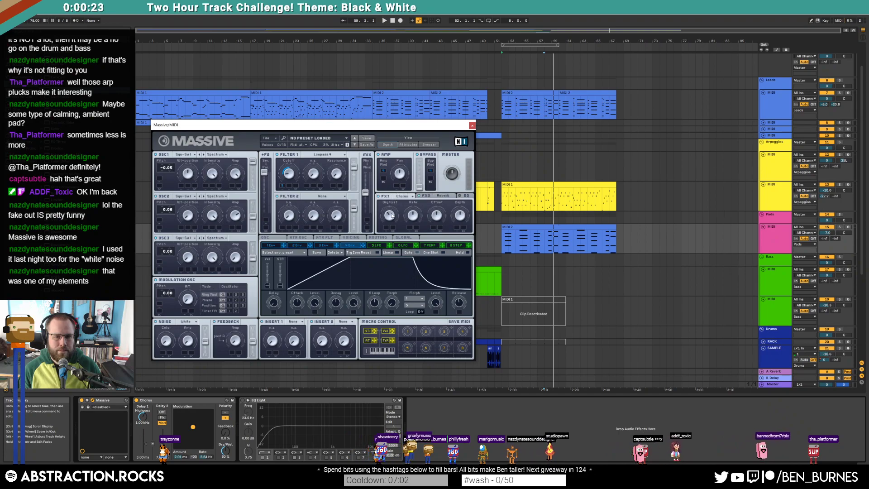
# Delete the Chorus device between Massive and EQ Eight and play the pad from bar 52
pyautogui.click(191, 400)
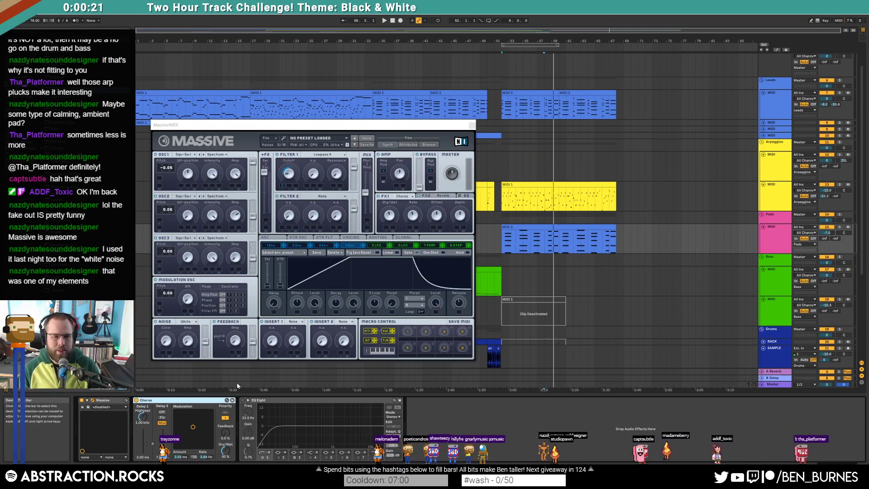
pyautogui.press('Delete')
pyautogui.press('space')
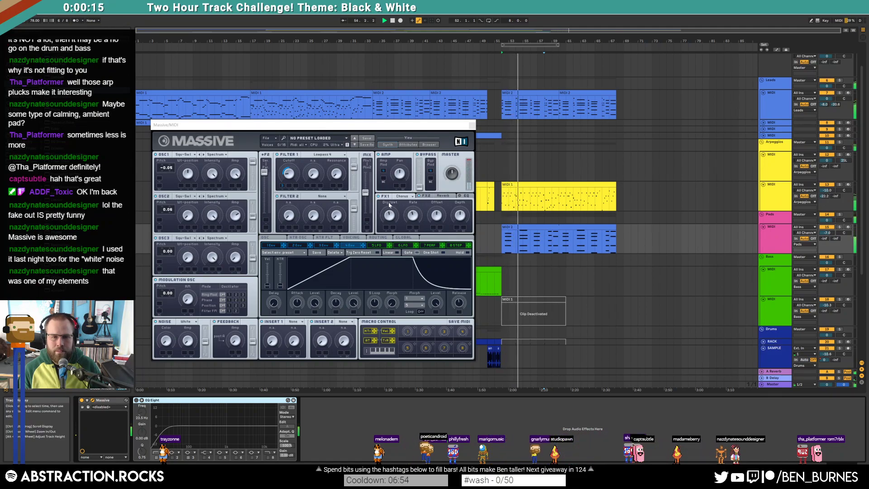
# Lengthen envelope 4's release in Massive and lower the pad track's volume to about -9.4 dB
pyautogui.moveTo(458, 302); pyautogui.dragTo(455, 279)
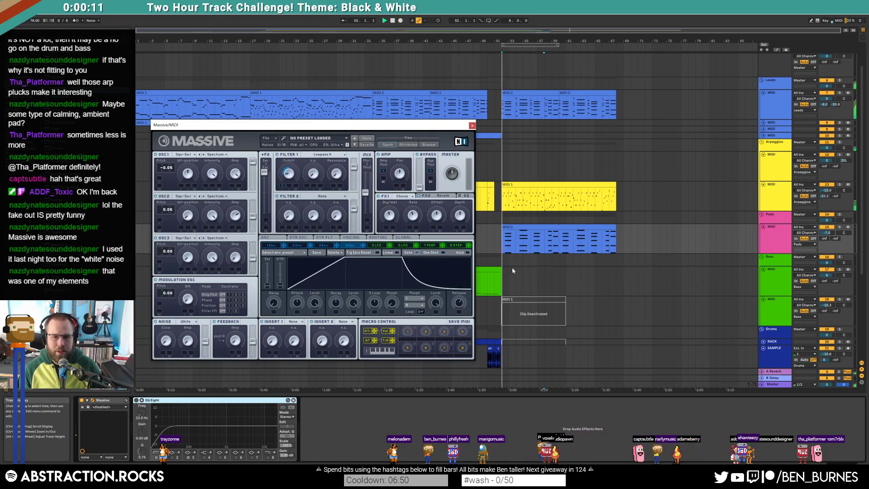
pyautogui.click(829, 233)
pyautogui.moveTo(827, 232); pyautogui.dragTo(827, 241)
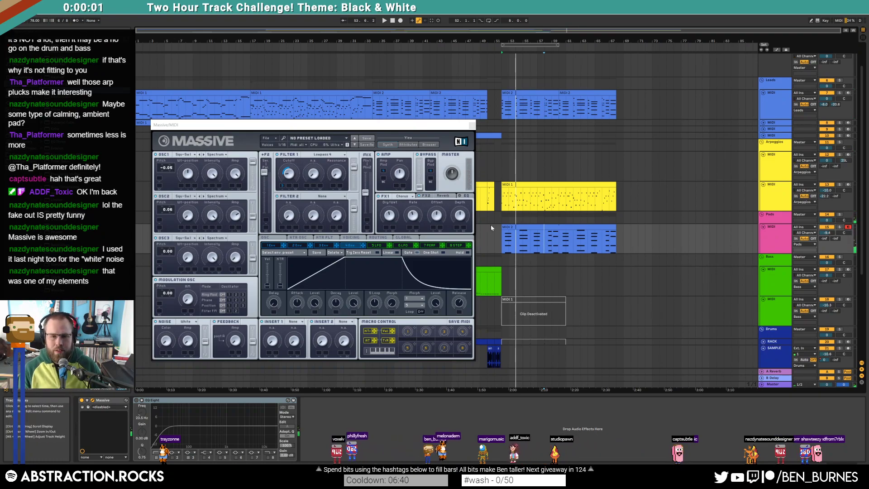
# Show the pad clip's 64 - Hold Pedal envelope and flatten its held sections to zero through the clip's end
pyautogui.doubleClick(524, 226)
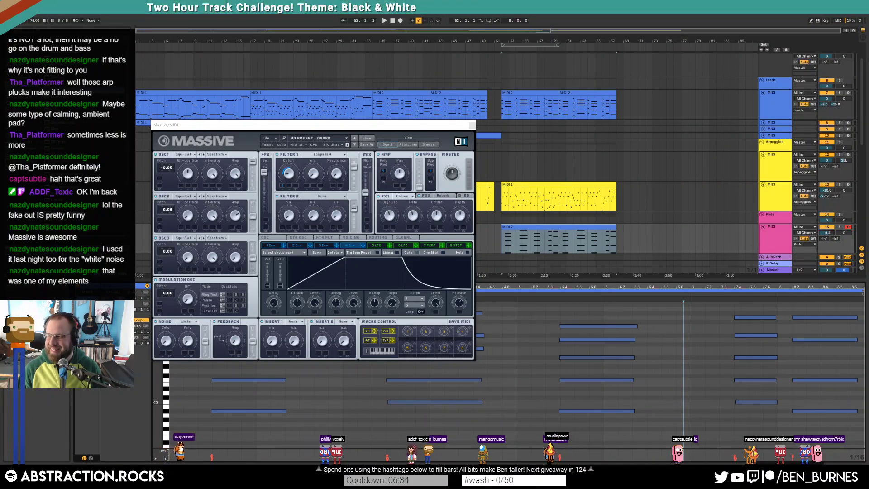
pyautogui.click(90, 458)
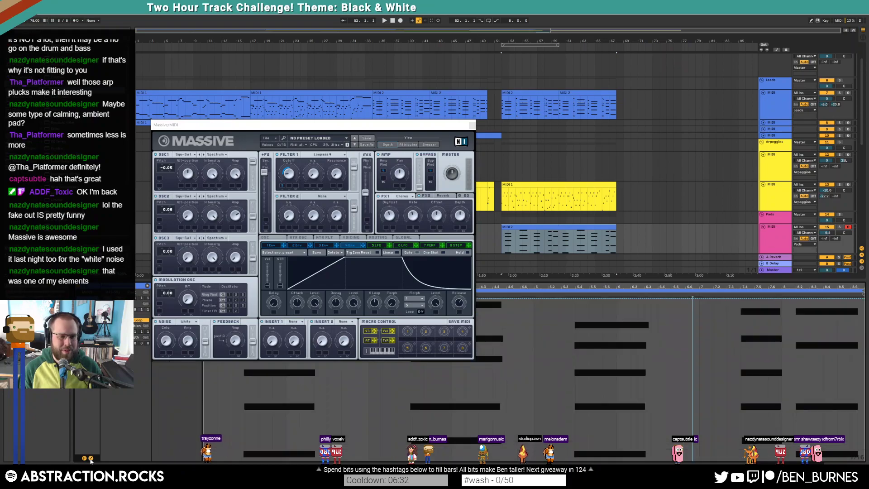
pyautogui.click(470, 123)
pyautogui.click(168, 293)
pyautogui.click(168, 307)
pyautogui.click(167, 298)
pyautogui.scroll(-4, 168, 272)
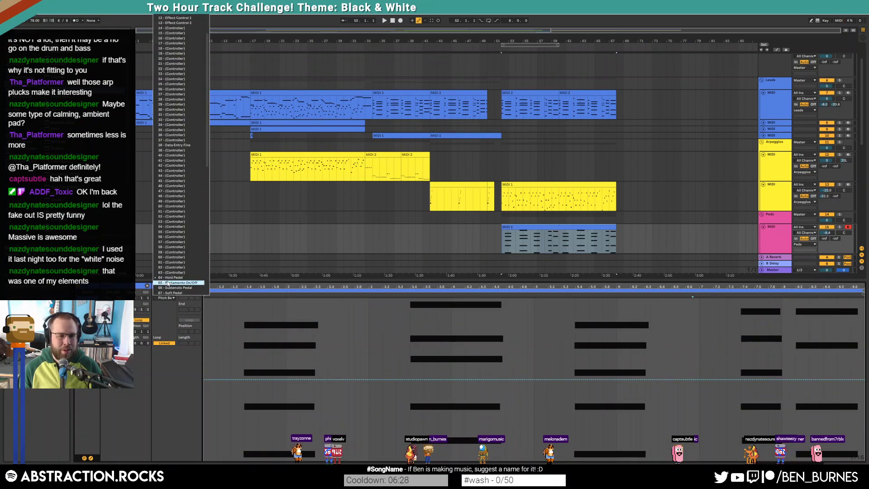
pyautogui.click(168, 277)
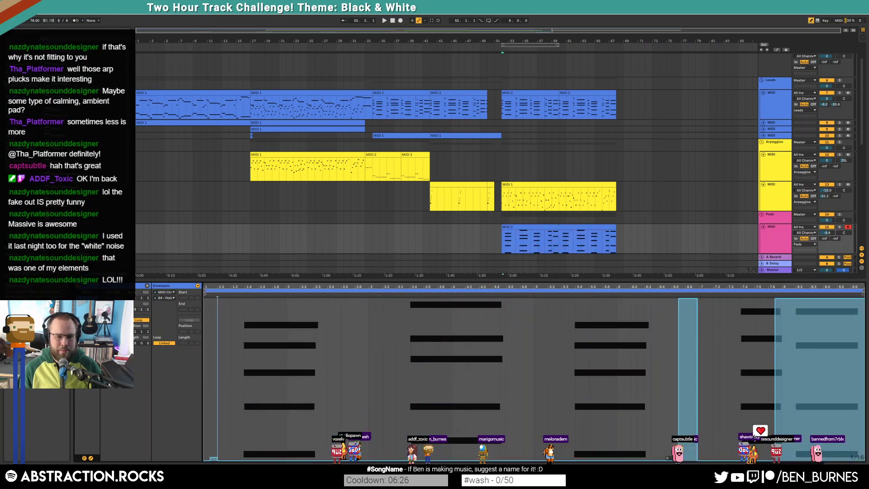
pyautogui.moveTo(674, 460); pyautogui.dragTo(861, 460)
pyautogui.press('b')
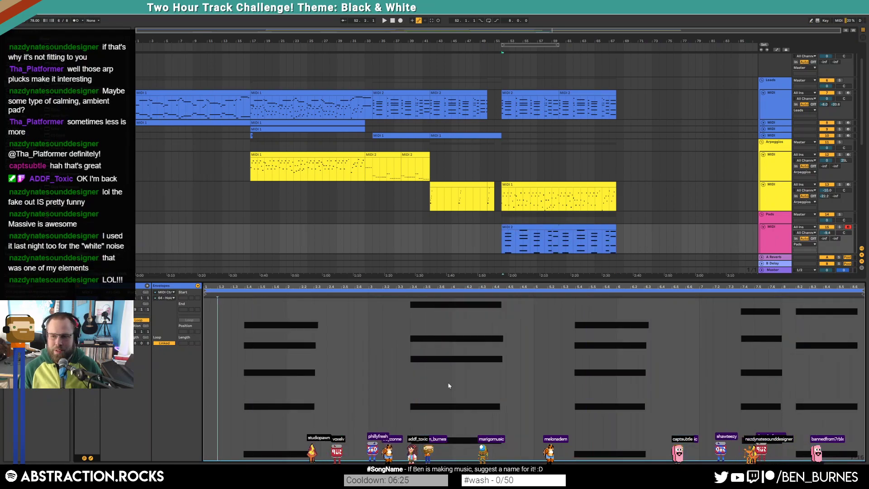
# Play the pad clip from bar 52 to check how it sounds without the hold pedal, and stop playback
pyautogui.click(598, 225)
pyautogui.press('space')
pyautogui.click(717, 248)
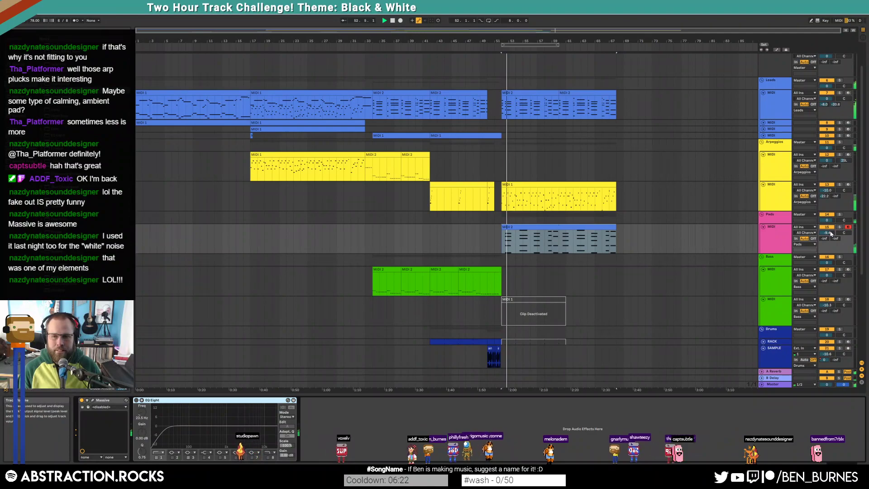
pyautogui.moveTo(827, 238); pyautogui.dragTo(828, 240)
pyautogui.press('space')
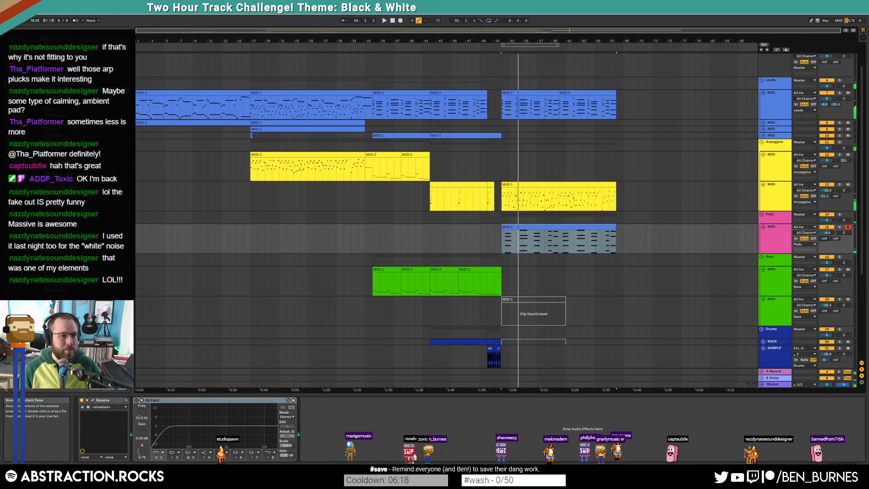
# Insert a Delay after Massive with increased feedback, and lower the pad track's volume to -12.0 dB
pyautogui.moveTo(57, 109); pyautogui.dragTo(164, 413)
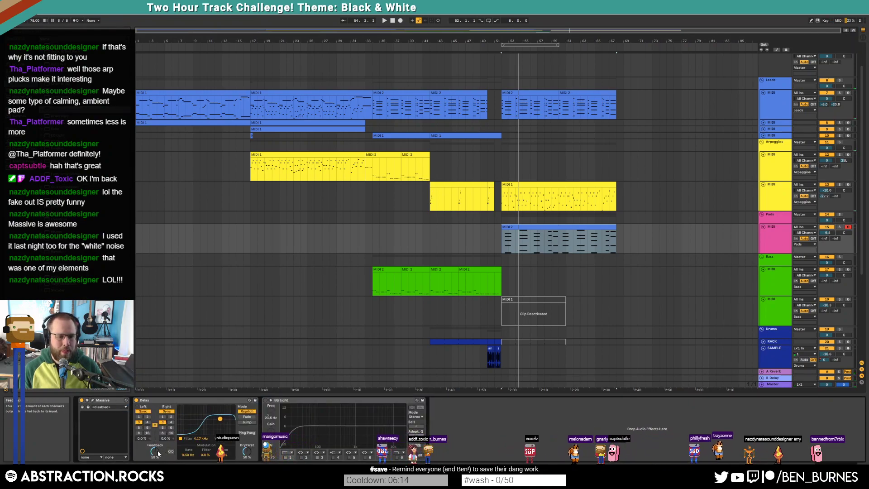
pyautogui.moveTo(155, 450); pyautogui.dragTo(155, 447)
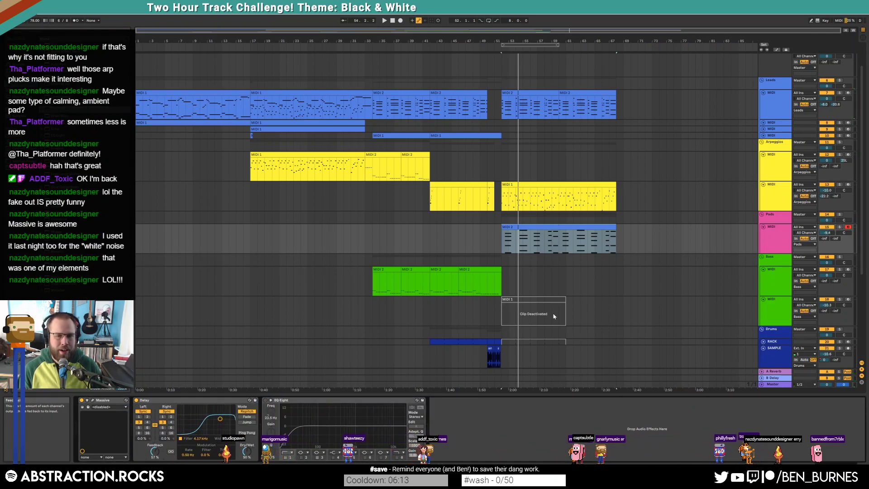
pyautogui.doubleClick(514, 228)
pyautogui.hotkey('shift', 'Tab')
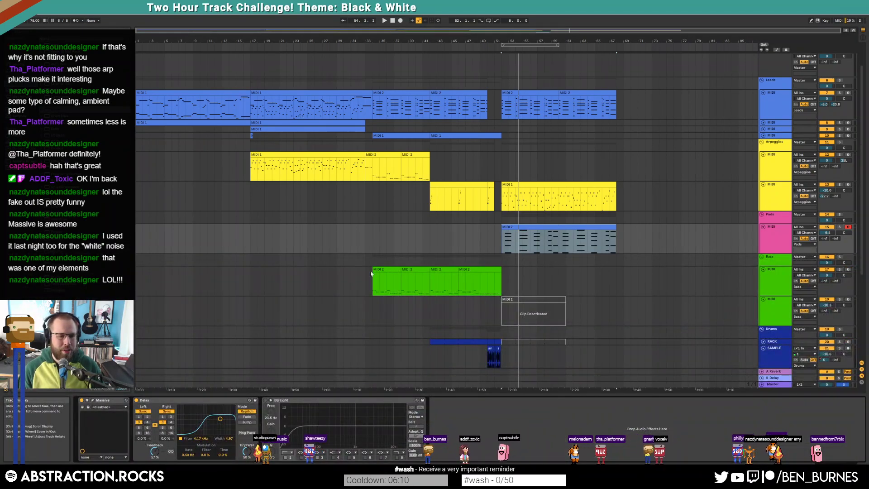
pyautogui.moveTo(827, 233); pyautogui.dragTo(827, 235)
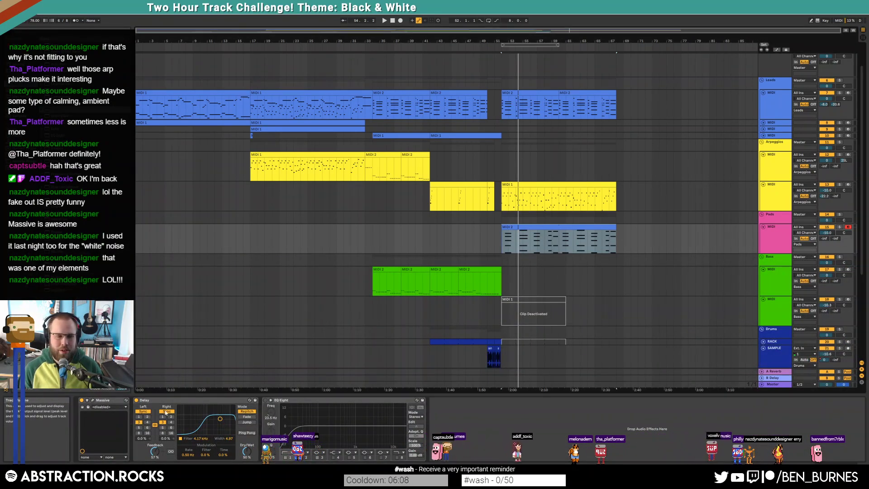
# Reopen the Massive window and play the pad from bar 52 to hear it with the delay
pyautogui.click(92, 400)
pyautogui.moveTo(344, 125); pyautogui.dragTo(324, 127)
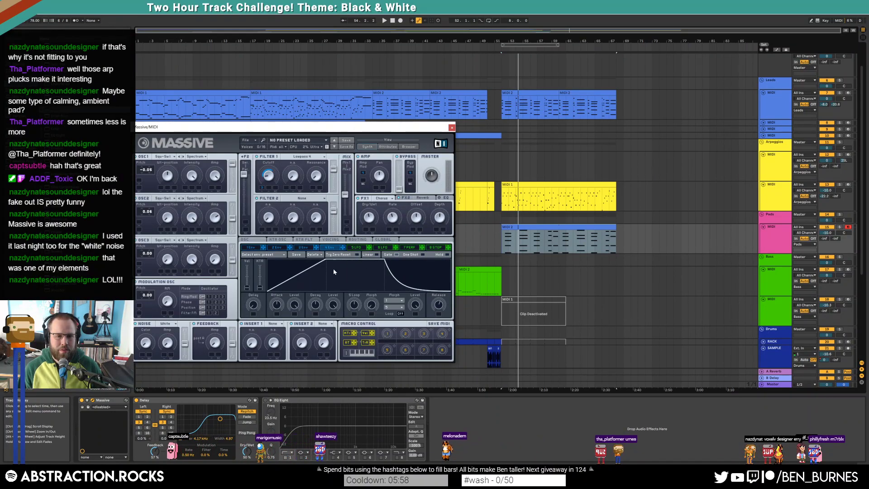
pyautogui.click(538, 226)
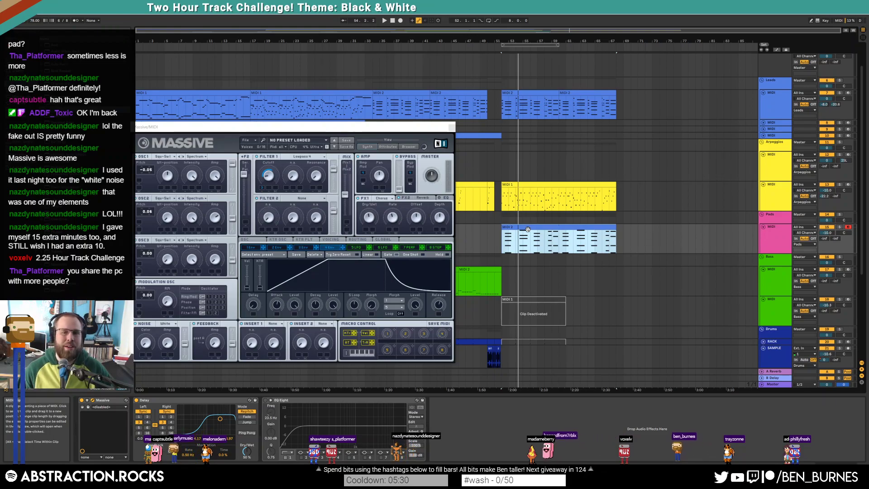
pyautogui.press('space')
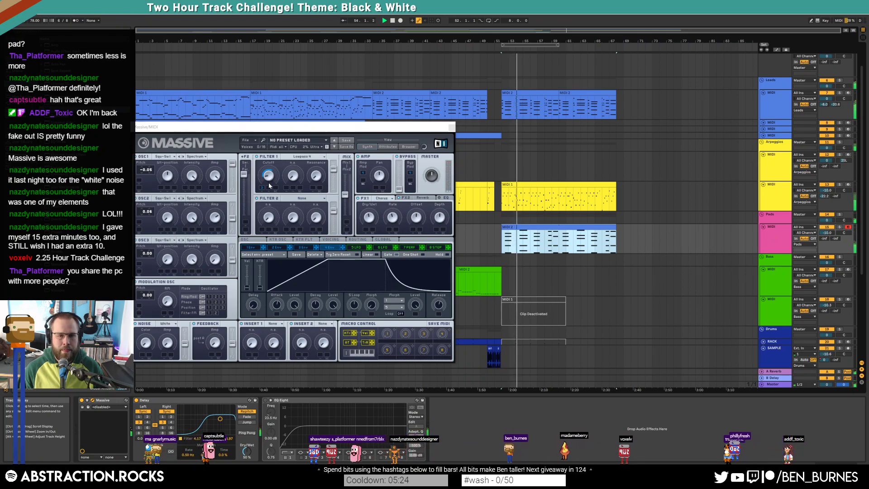
pyautogui.press('space')
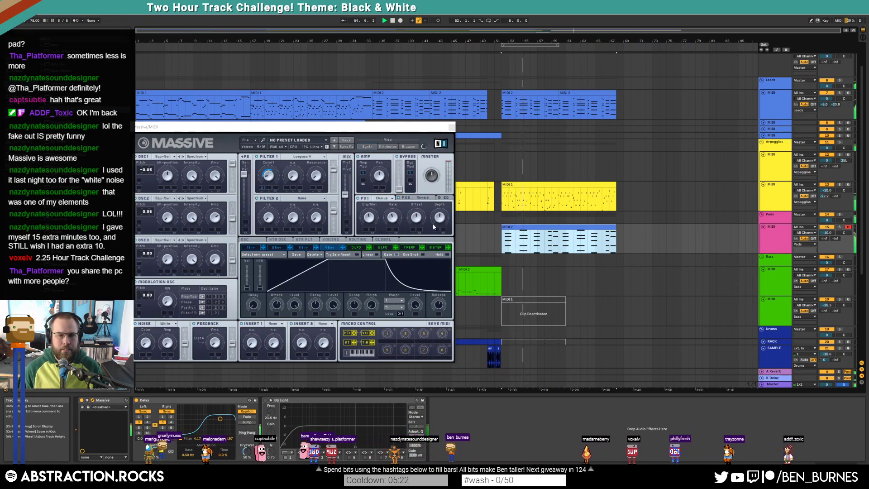
# Open the pad clip's notes for editing and close the Massive window
pyautogui.doubleClick(524, 228)
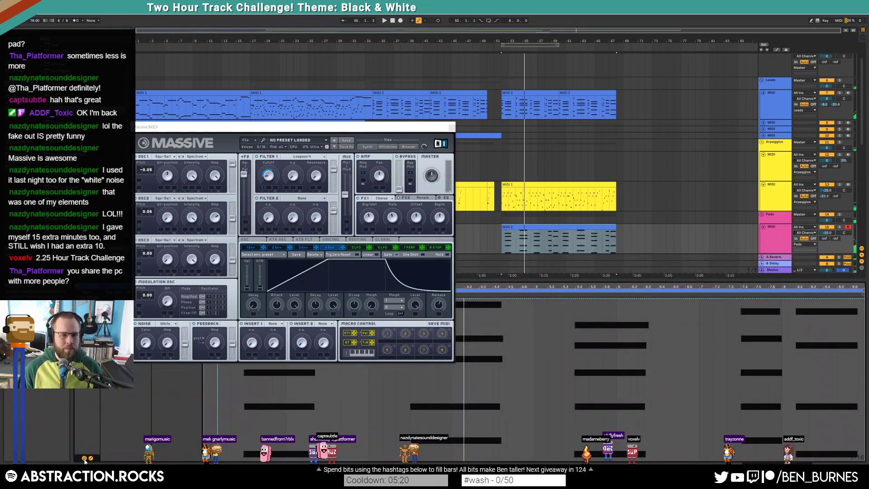
pyautogui.click(452, 128)
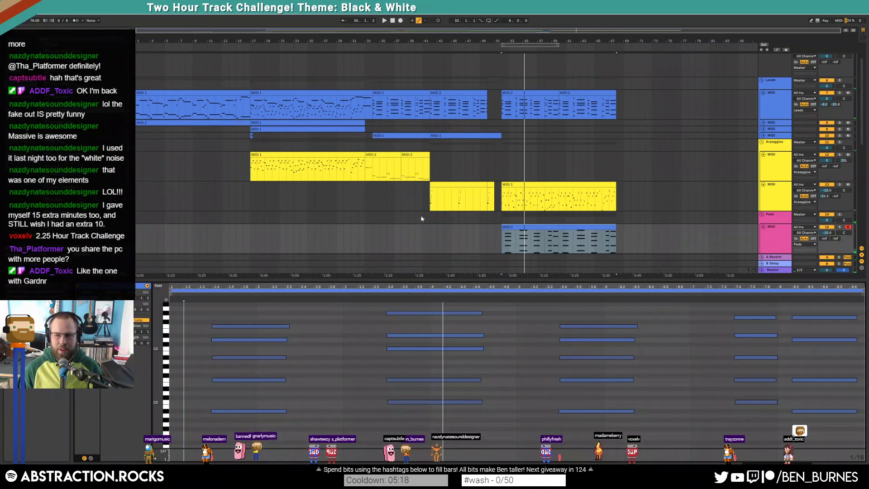
# Delete the two lowest notes of each chord in the pad clip so only the upper notes stay
pyautogui.moveTo(200, 368)
pyautogui.mouseDown()
pyautogui.moveTo(562, 444)
pyautogui.moveTo(706, 445)
pyautogui.mouseUp()
pyautogui.press('Delete')
pyautogui.moveTo(727, 373); pyautogui.dragTo(846, 423)
pyautogui.press('Delete')
pyautogui.click(607, 404)
pyautogui.scroll(3, 566, 401)
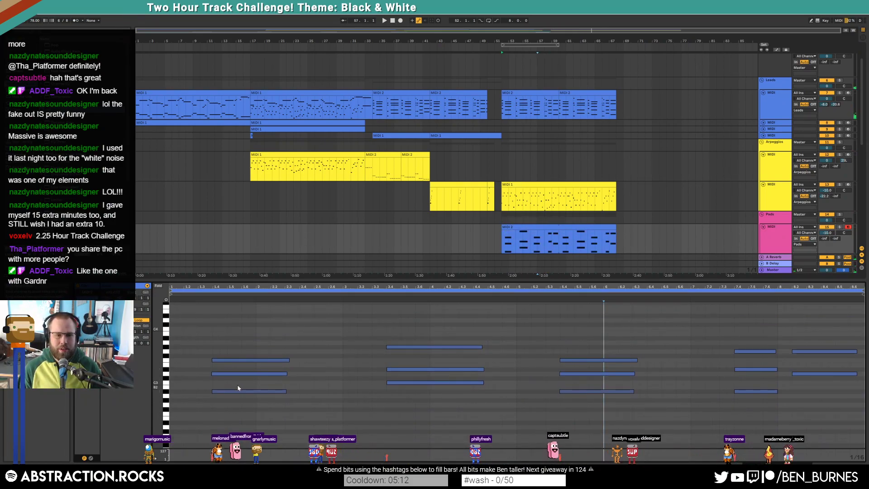
# Raise the middle note of every pad chord by an octave and return to the track's devices
pyautogui.click(224, 374)
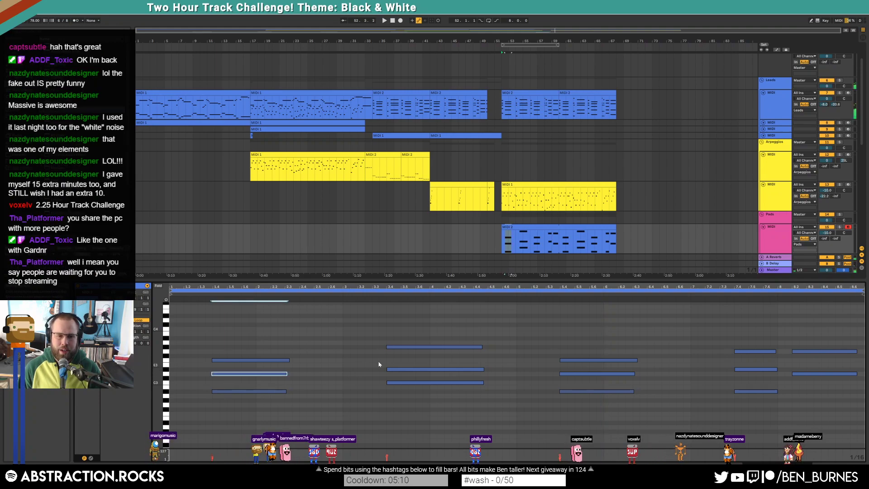
pyautogui.keyDown('shift'); pyautogui.click(472, 368); pyautogui.keyUp('shift')
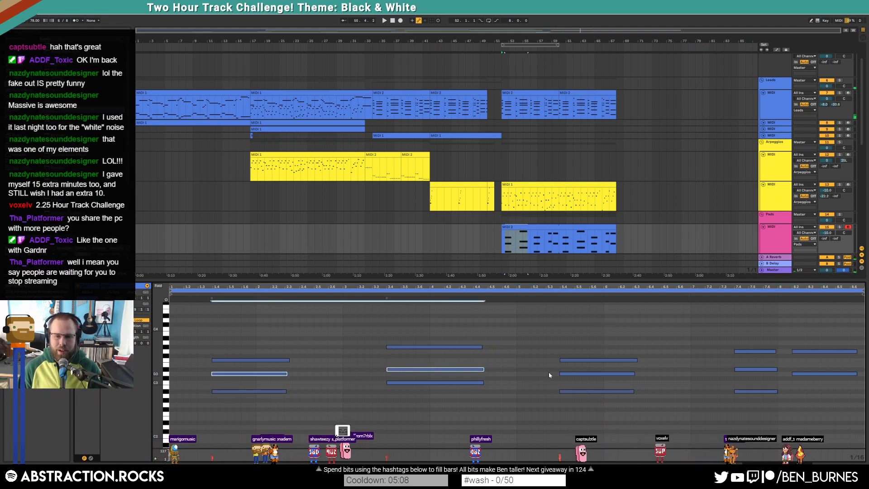
pyautogui.keyDown('shift'); pyautogui.click(597, 373); pyautogui.keyUp('shift')
pyautogui.moveTo(717, 364); pyautogui.dragTo(813, 377)
pyautogui.hotkey('shift', 'Up')
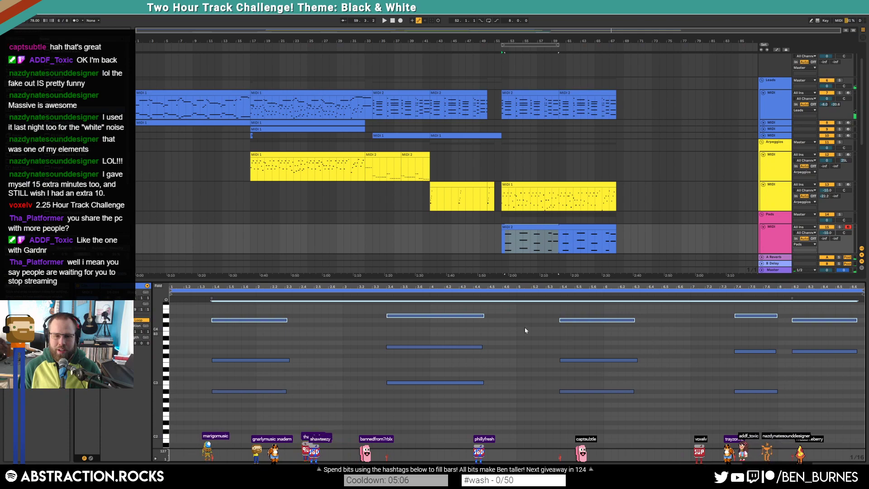
pyautogui.hotkey('shift', 'Tab')
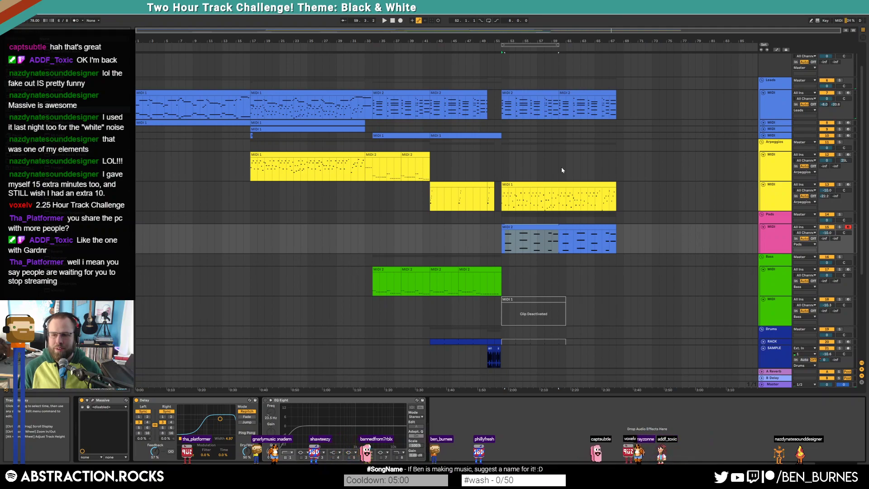
# Play the pad clip from bar 52 while adjusting the pad track's volume, and reopen the Massive window
pyautogui.click(529, 228)
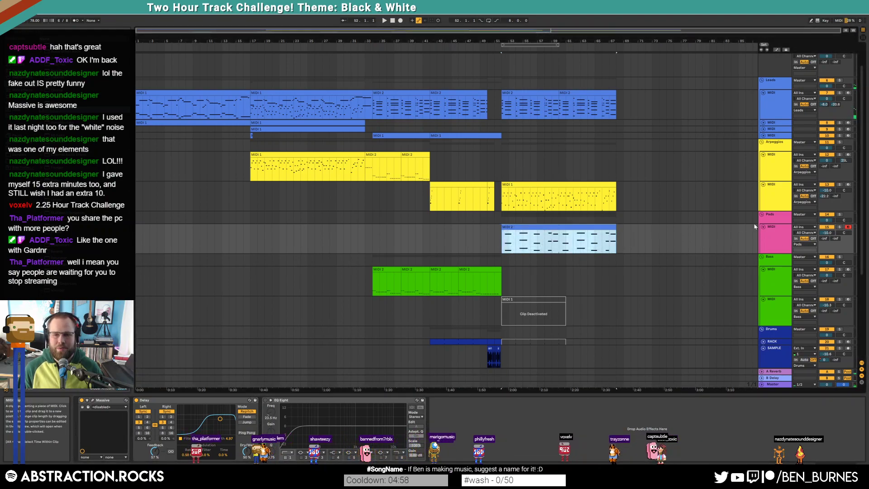
pyautogui.moveTo(824, 233); pyautogui.dragTo(824, 235)
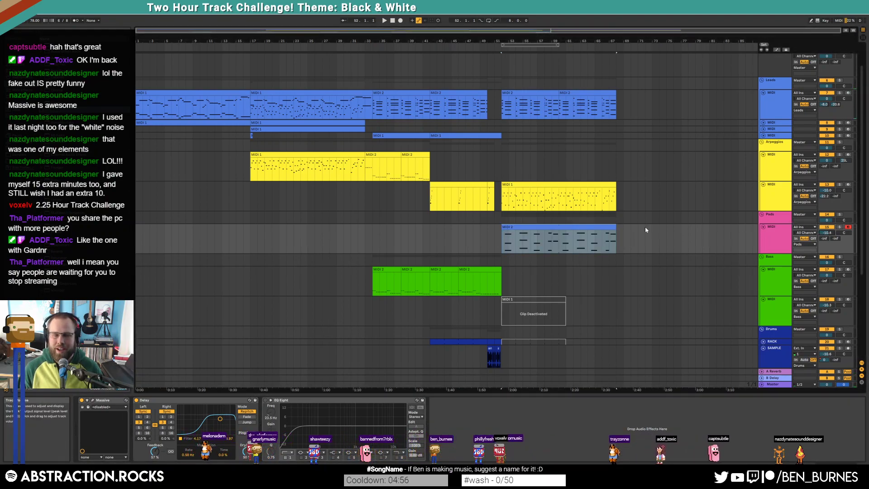
pyautogui.click(549, 225)
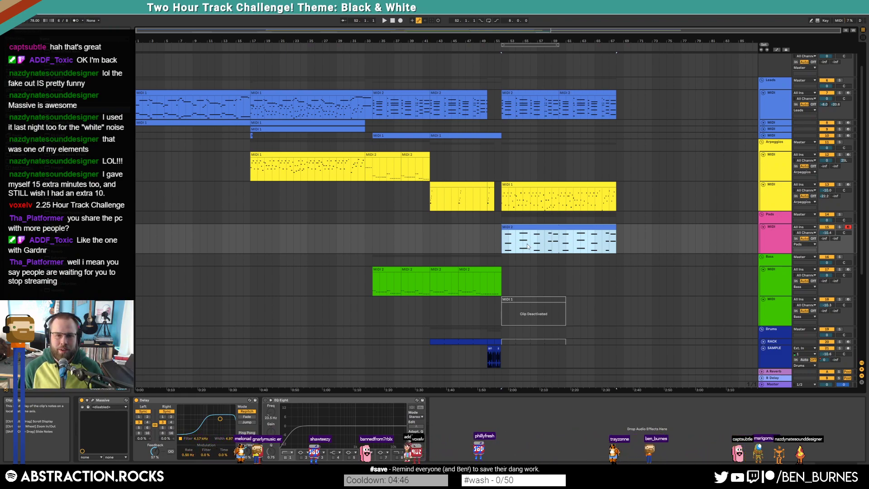
pyautogui.press('space')
pyautogui.moveTo(827, 232); pyautogui.dragTo(827, 236)
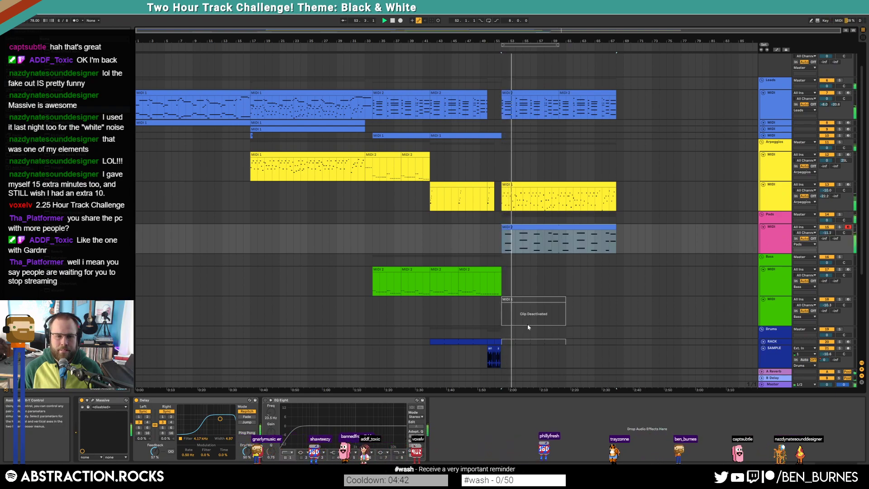
pyautogui.click(93, 400)
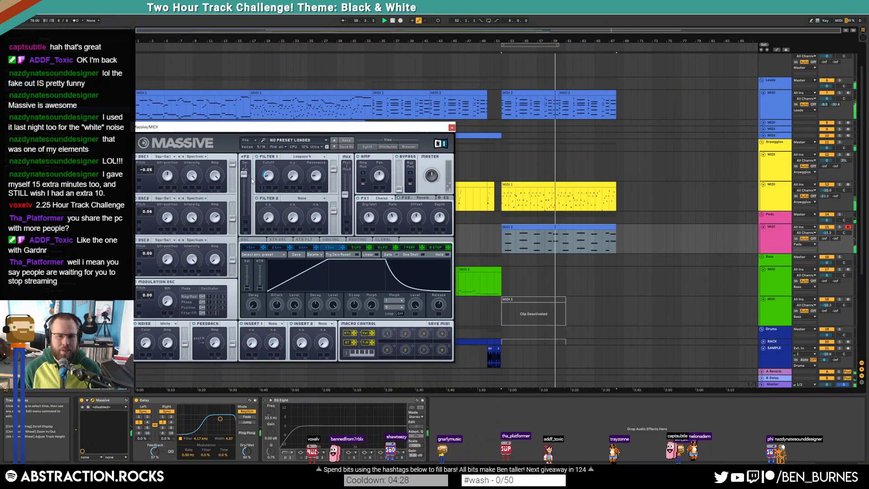
# Delete the last short chord before bar 60 in the pad clip and lengthen the preceding chord by four grid steps
pyautogui.doubleClick(564, 228)
pyautogui.moveTo(832, 400); pyautogui.dragTo(800, 316)
pyautogui.press('Delete')
pyautogui.click(750, 324)
pyautogui.moveTo(762, 451); pyautogui.dragTo(761, 445)
pyautogui.hotkey('shift', 'Right')
pyautogui.hotkey('shift', 'Right')
pyautogui.hotkey('shift', 'Right')
pyautogui.hotkey('shift', 'Right')
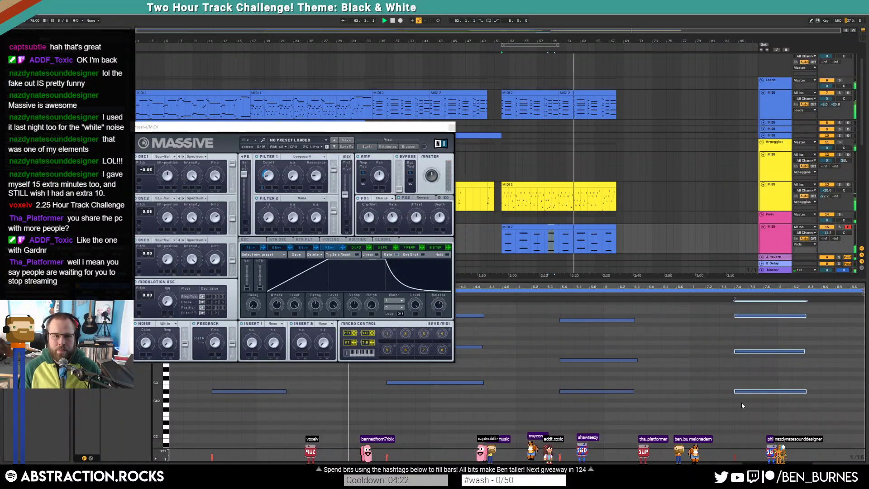
pyautogui.hotkey('shift', 'Tab')
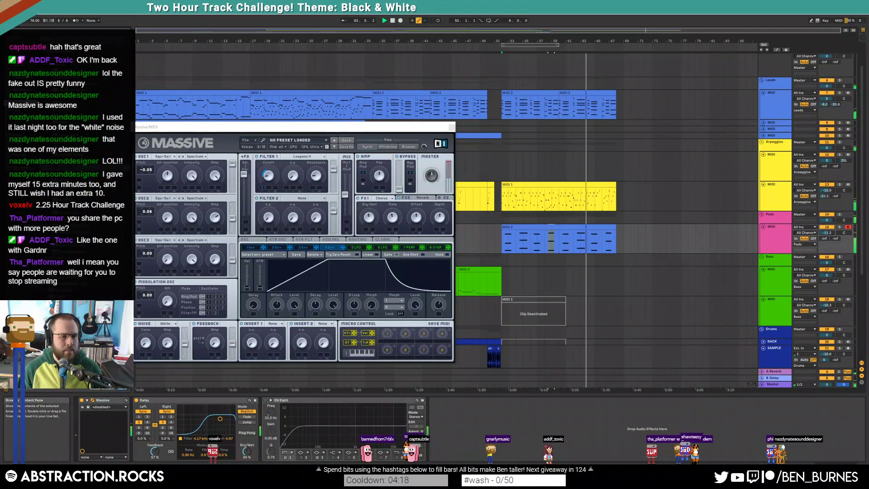
# Insert Wider after the pad's Delay with its width at 143%, stop playback, and close the plugin windows
pyautogui.moveTo(279, 458); pyautogui.dragTo(279, 456)
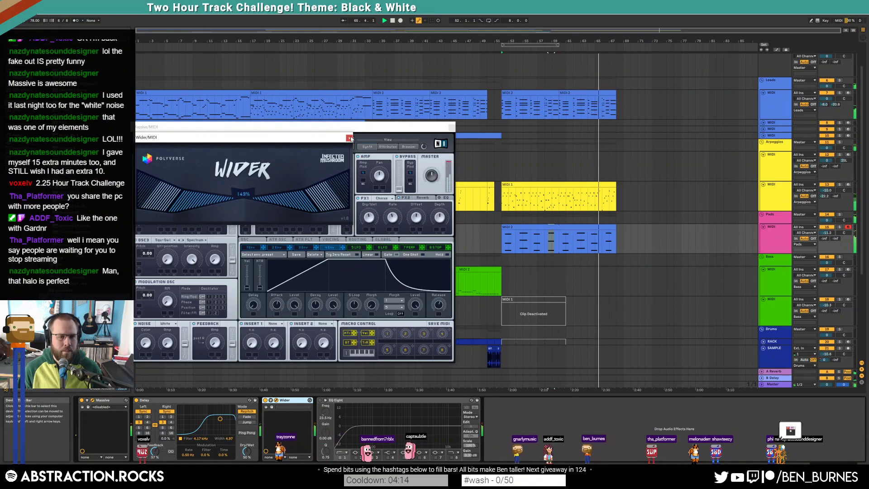
pyautogui.click(365, 131)
pyautogui.moveTo(366, 131); pyautogui.dragTo(388, 106)
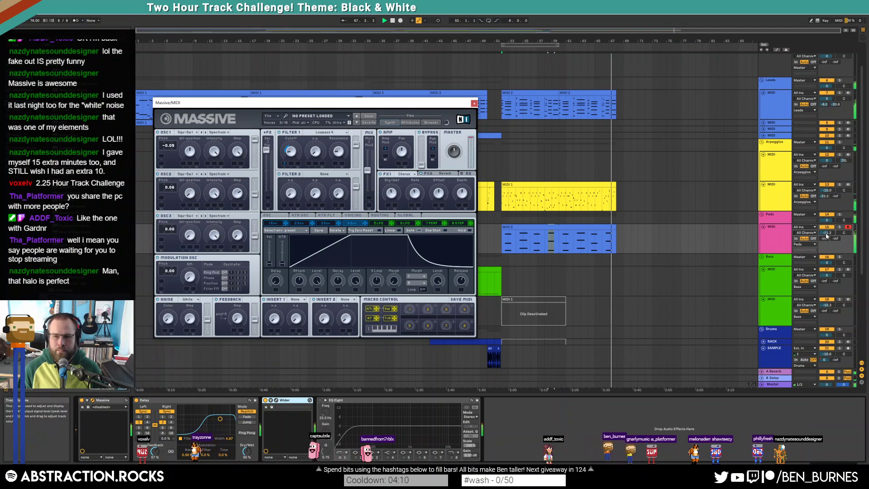
pyautogui.click(344, 103)
pyautogui.press('space')
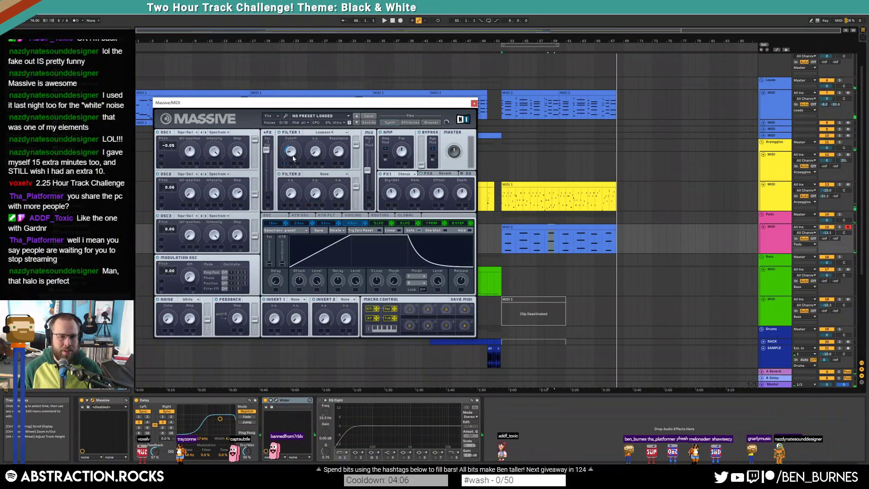
pyautogui.click(473, 104)
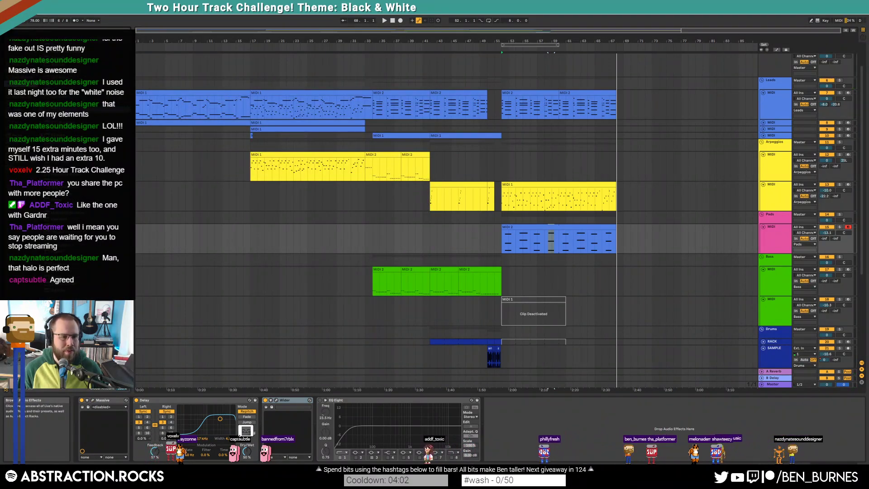
# Insert an EQ Eight after Massive with a broad mid scoop at about 435 Hz, and fine-tune the pad volume during playback
pyautogui.moveTo(55, 135); pyautogui.dragTo(199, 434)
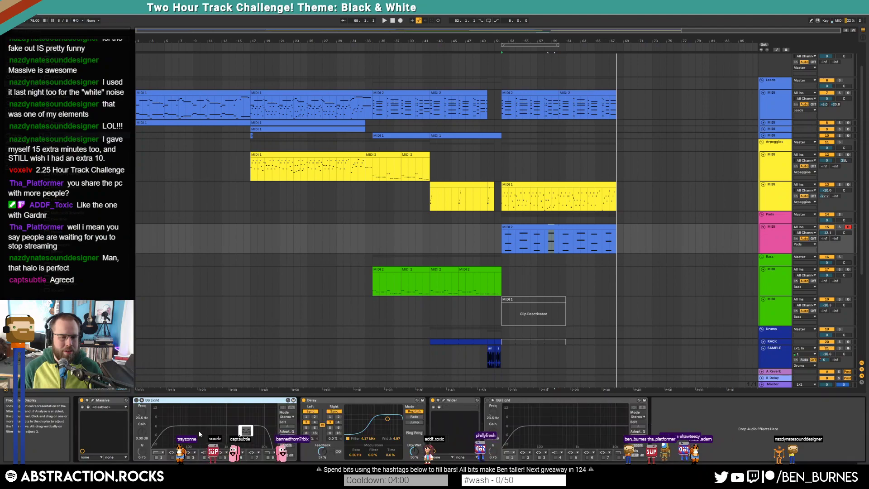
pyautogui.click(268, 457)
pyautogui.click(204, 457)
pyautogui.moveTo(207, 426); pyautogui.dragTo(211, 446)
pyautogui.moveTo(142, 451); pyautogui.dragTo(142, 465)
pyautogui.press('space')
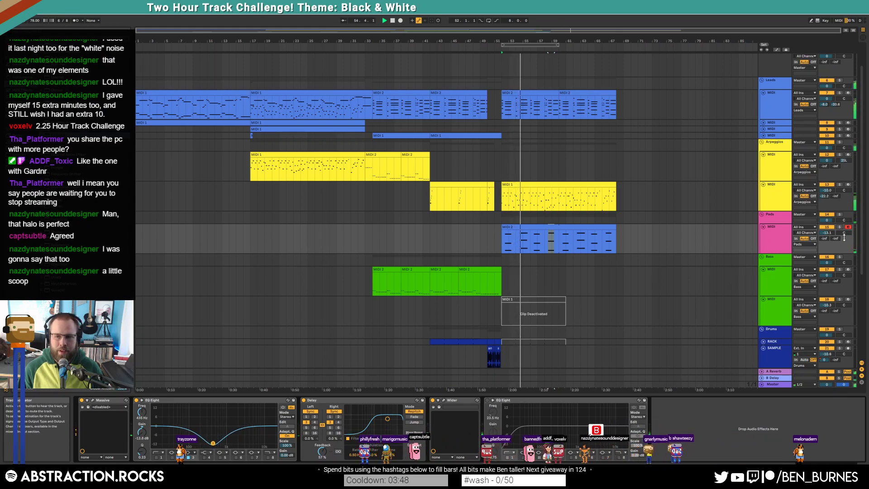
pyautogui.moveTo(825, 233); pyautogui.dragTo(825, 233)
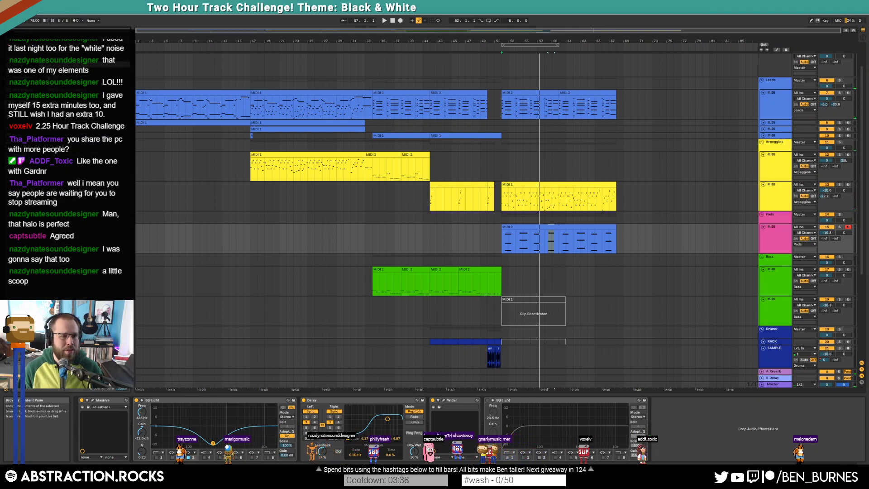
# Insert ValhallaShimmer between the pad's first EQ Eight and the Delay, and turn the Delay off
pyautogui.moveTo(68, 77); pyautogui.dragTo(300, 421)
pyautogui.moveTo(254, 117); pyautogui.dragTo(254, 146)
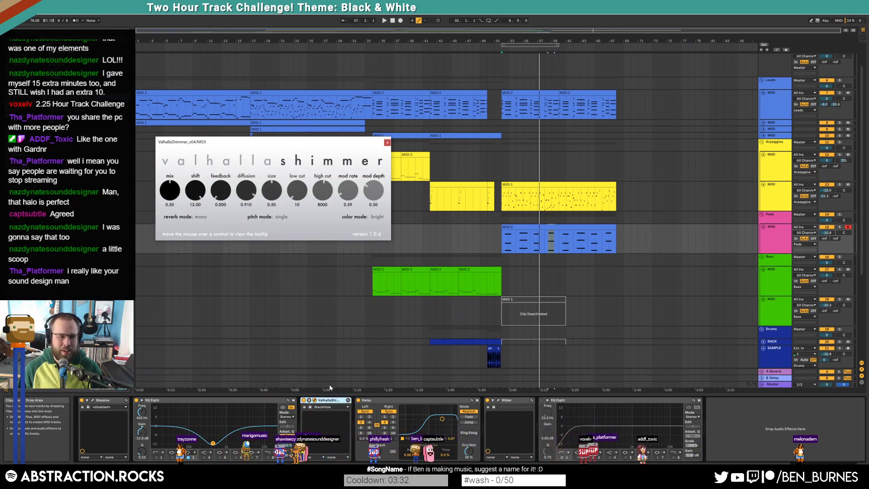
pyautogui.click(359, 400)
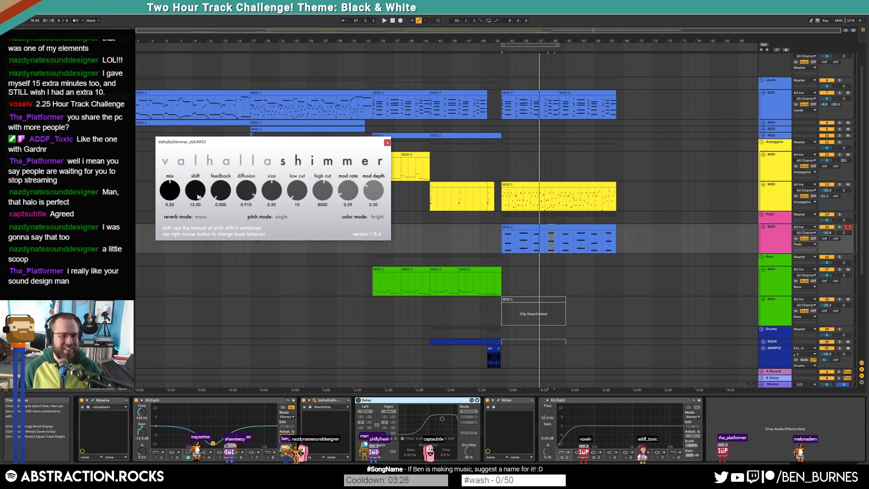
# Set ValhallaShimmer's shift to 0.77, feedback to 0.456, diffusion to 0.914 and low cut to 1580 while playing from bar 52
pyautogui.moveTo(205, 236); pyautogui.dragTo(198, 229)
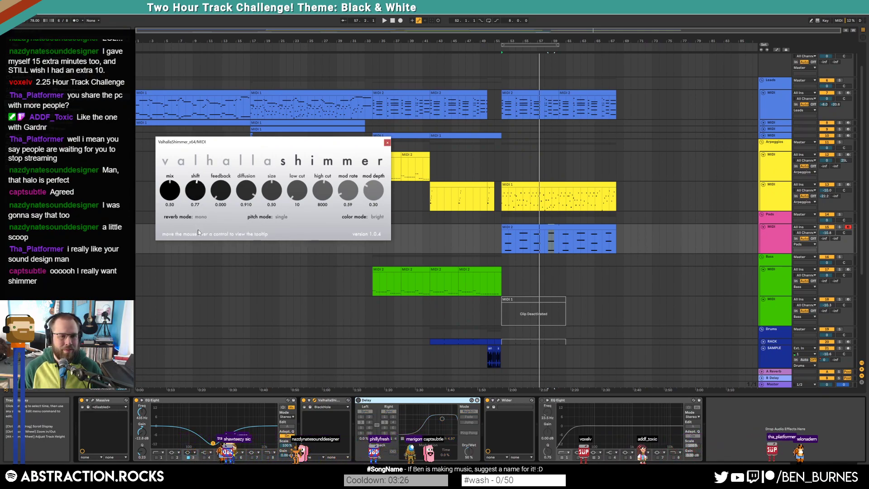
pyautogui.press('space')
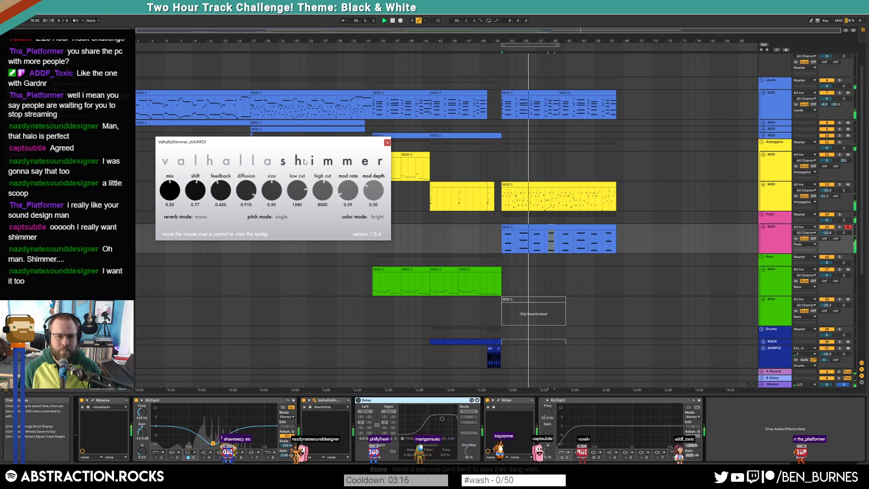
pyautogui.moveTo(209, 193); pyautogui.dragTo(244, 191)
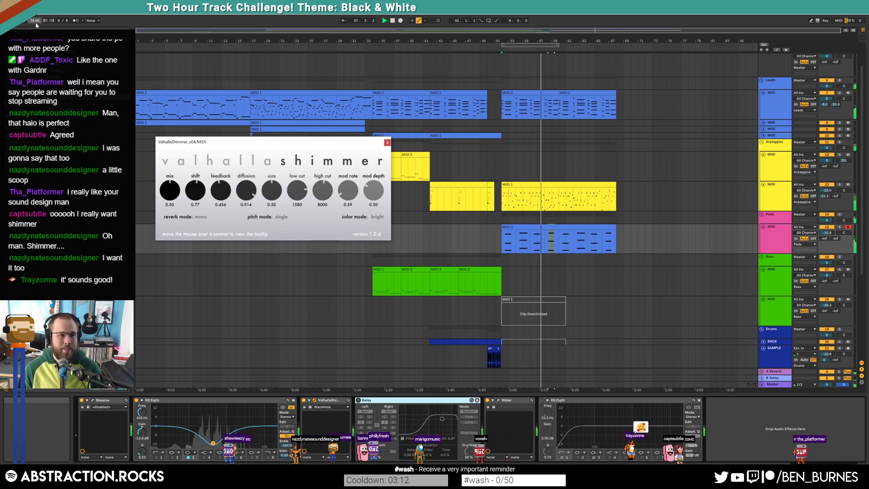
# Search the browser for "sn" and place a short sample at bar 68 on the field recording track in Ambiences
pyautogui.click(52, 33)
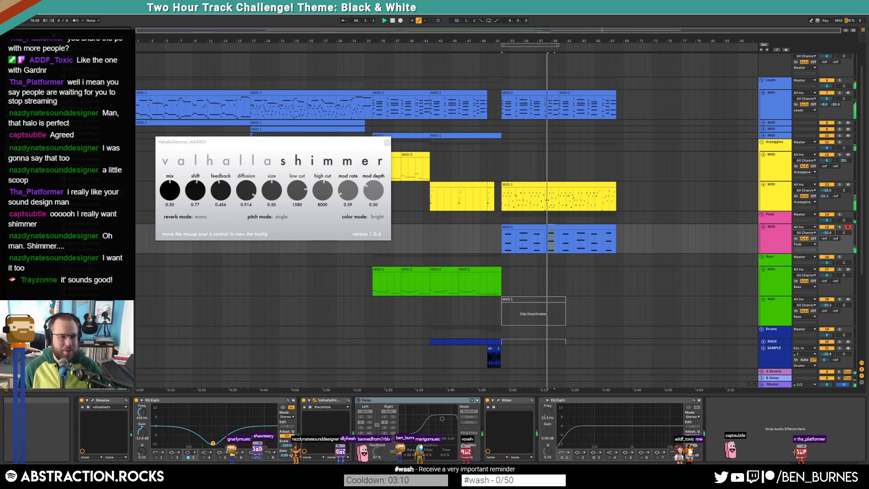
pyautogui.write('sn')
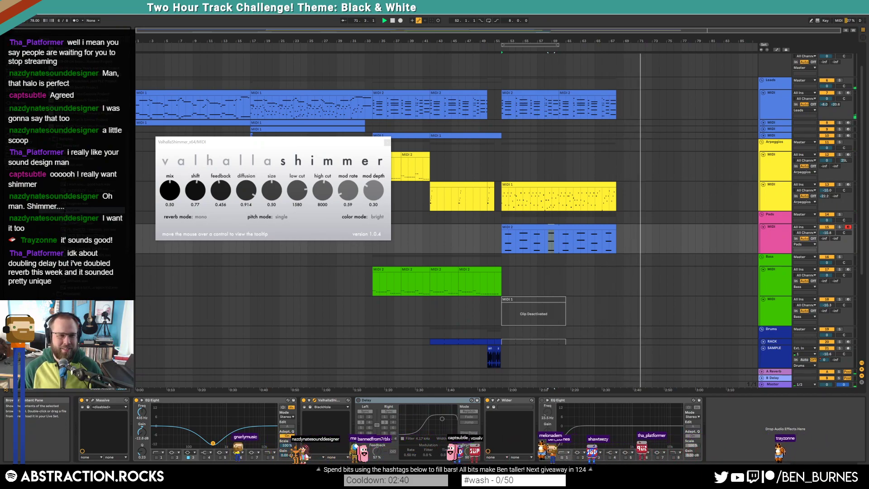
pyautogui.scroll(-6, 588, 249)
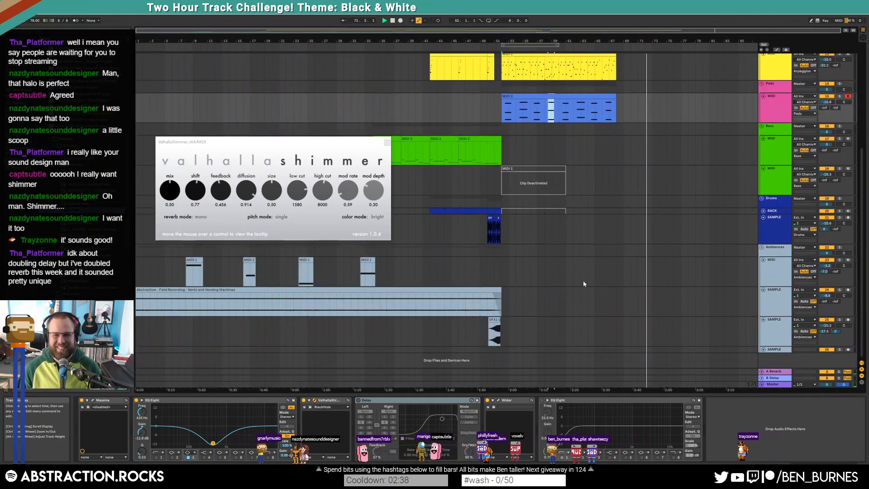
pyautogui.click(617, 303)
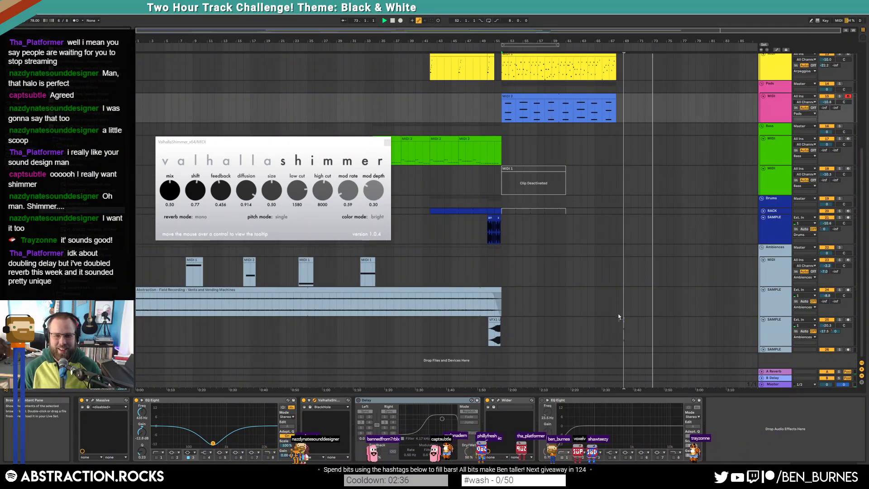
pyautogui.moveTo(618, 301); pyautogui.dragTo(618, 301)
# Move the short sample to just before bar 68 and automate its track's B-Delay send up to 0.0 dB there
pyautogui.scroll(6, 619, 301)
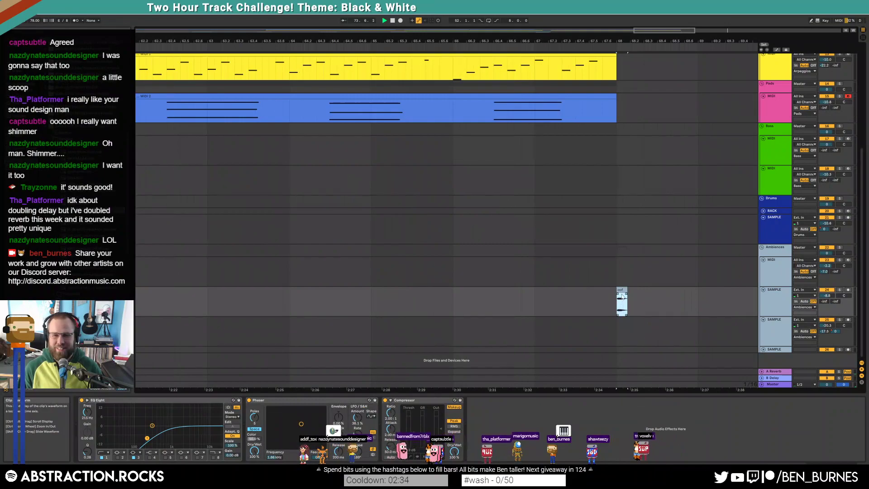
pyautogui.moveTo(599, 292); pyautogui.dragTo(592, 292)
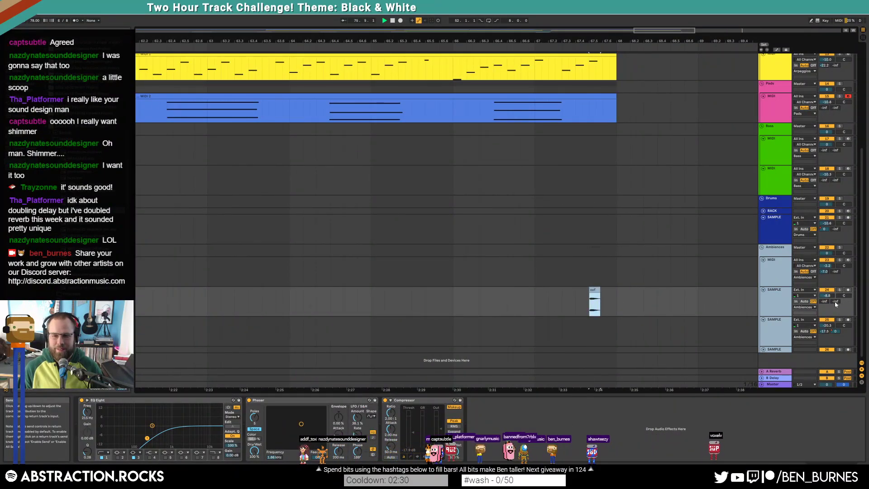
pyautogui.press('a')
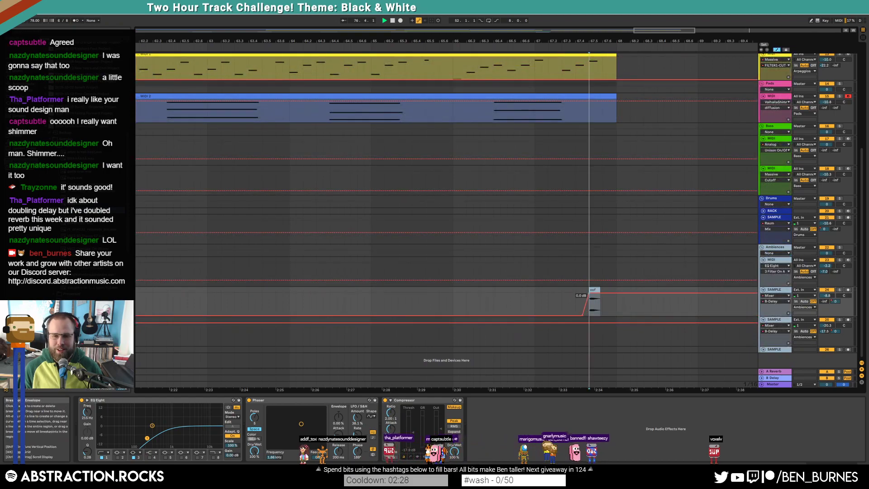
pyautogui.click(460, 47)
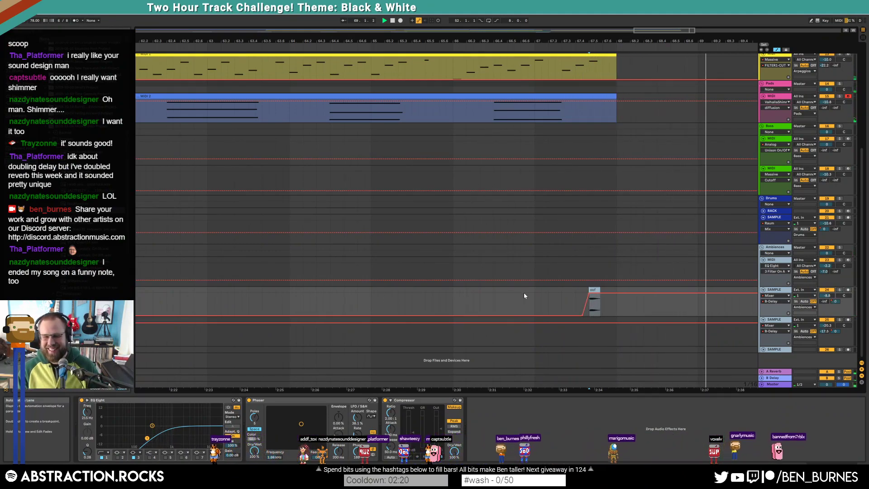
# Delete the short sample near bar 68 and clear the B-Delay send automation around it
pyautogui.moveTo(547, 295); pyautogui.dragTo(644, 296)
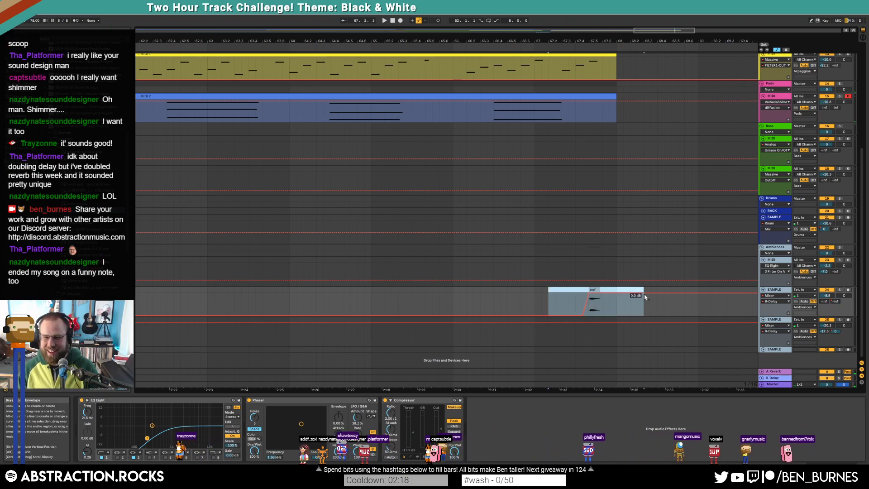
pyautogui.press('End')
pyautogui.press('w')
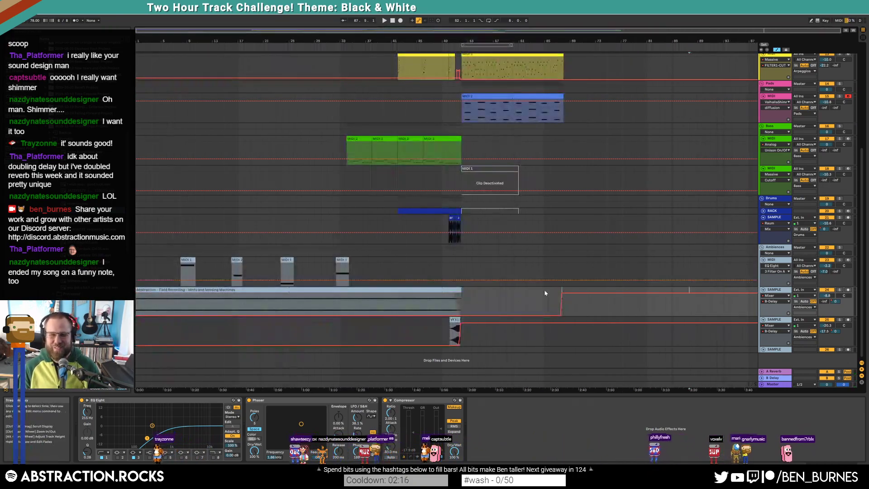
pyautogui.moveTo(551, 291); pyautogui.dragTo(589, 294)
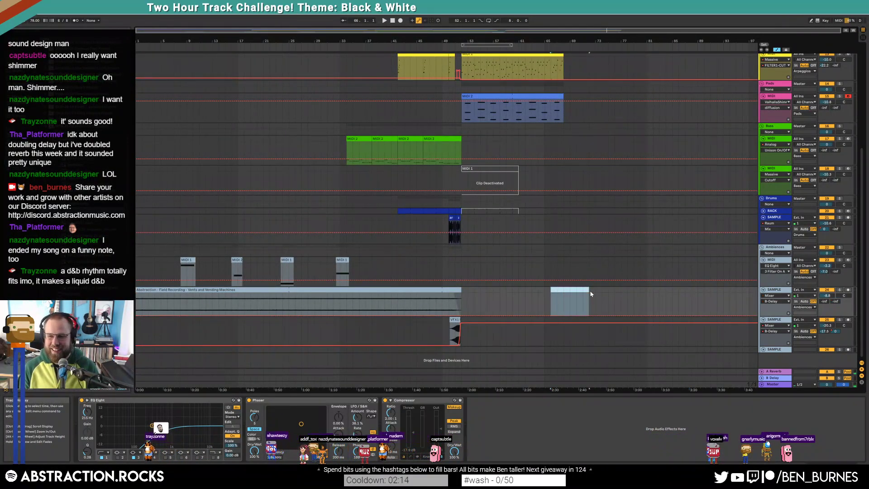
pyautogui.click(525, 301)
pyautogui.press('a')
pyautogui.scroll(5, 558, 295)
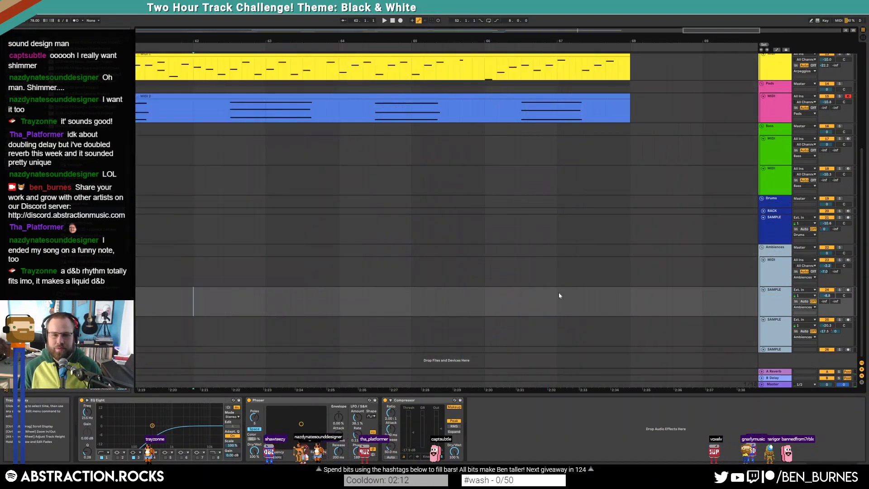
pyautogui.scroll(-5, 558, 296)
pyautogui.scroll(3, 620, 230)
pyautogui.hotkey('shift', 'Tab')
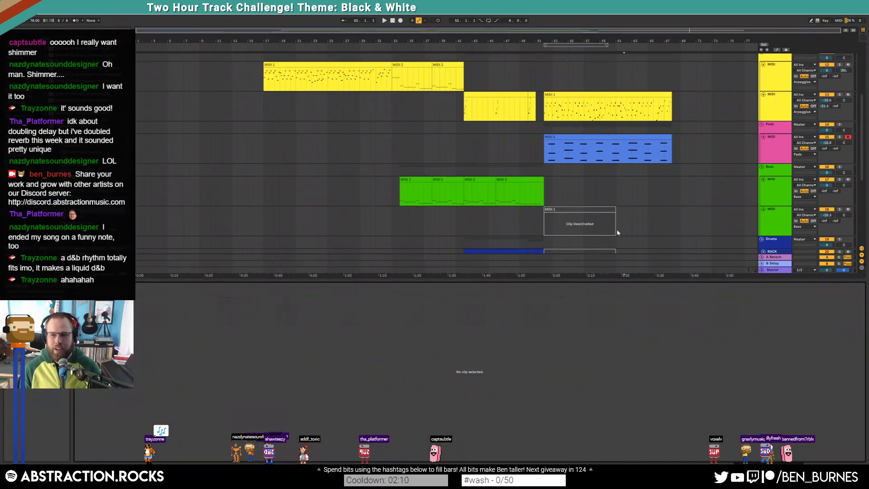
pyautogui.hotkey('shift', 'Tab')
pyautogui.scroll(3, 602, 143)
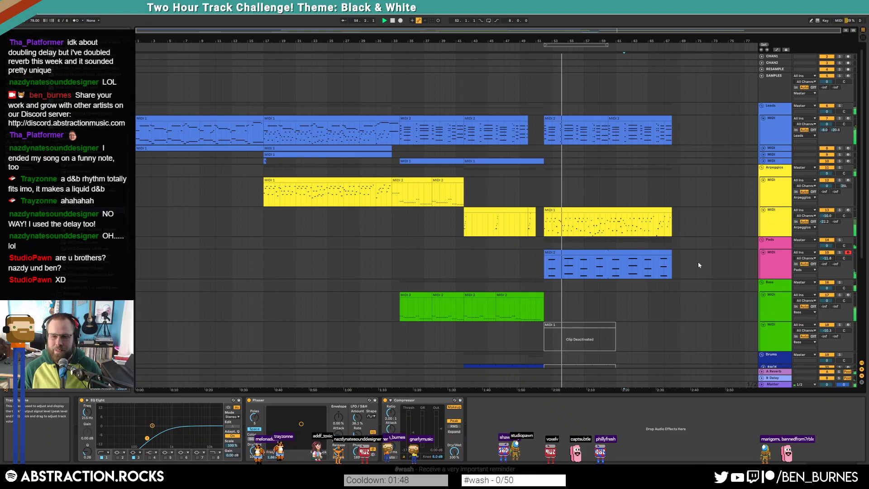
# Automate the Massive pad's Filter 1 cutoff to rise gradually from about bar 52 to near the end of its clip
pyautogui.click(519, 265)
pyautogui.click(118, 414)
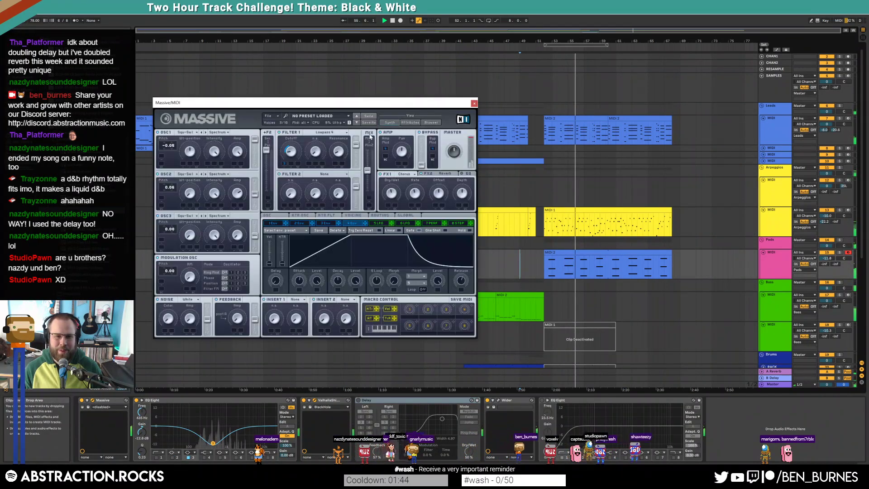
pyautogui.moveTo(379, 108); pyautogui.dragTo(376, 151)
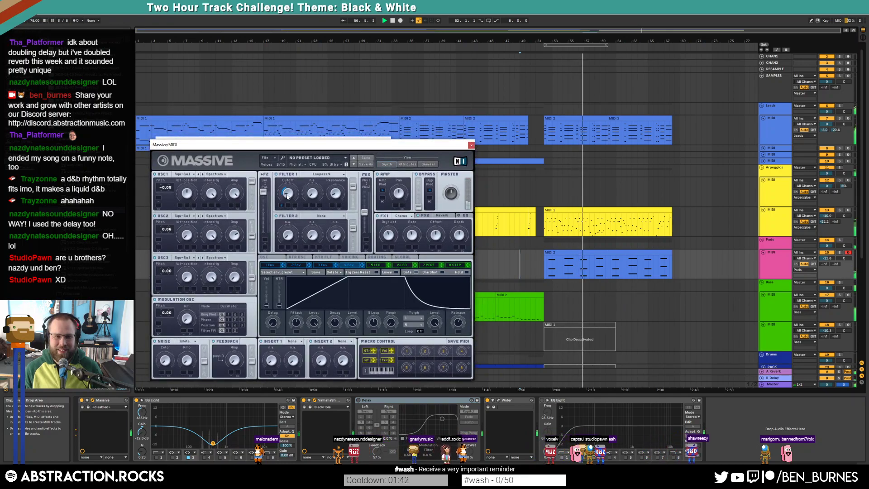
pyautogui.press('a')
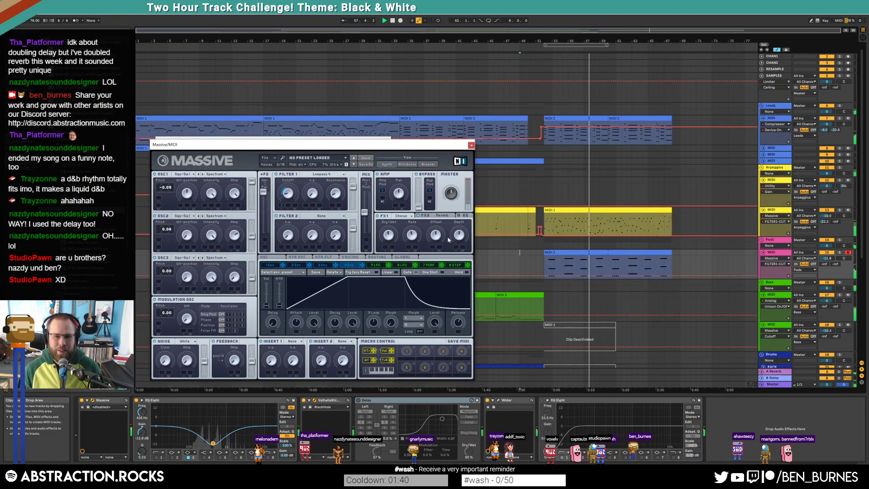
pyautogui.click(536, 276)
pyautogui.click(540, 277)
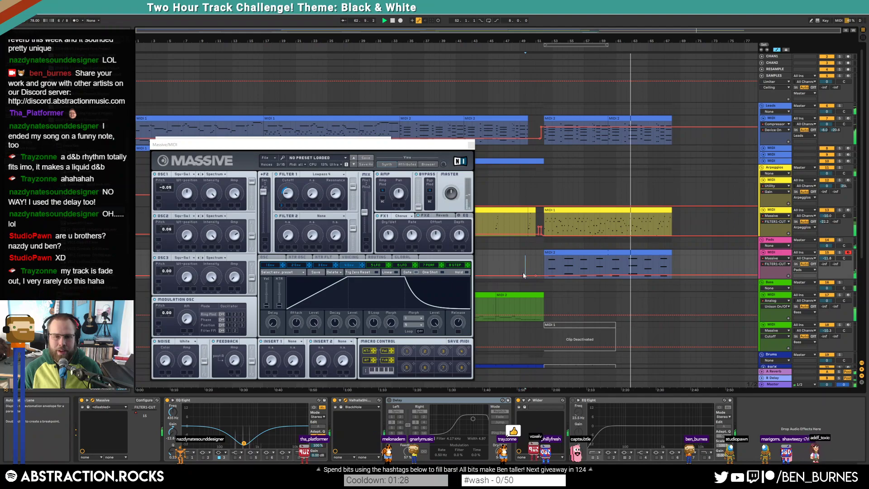
pyautogui.moveTo(519, 275); pyautogui.dragTo(520, 278)
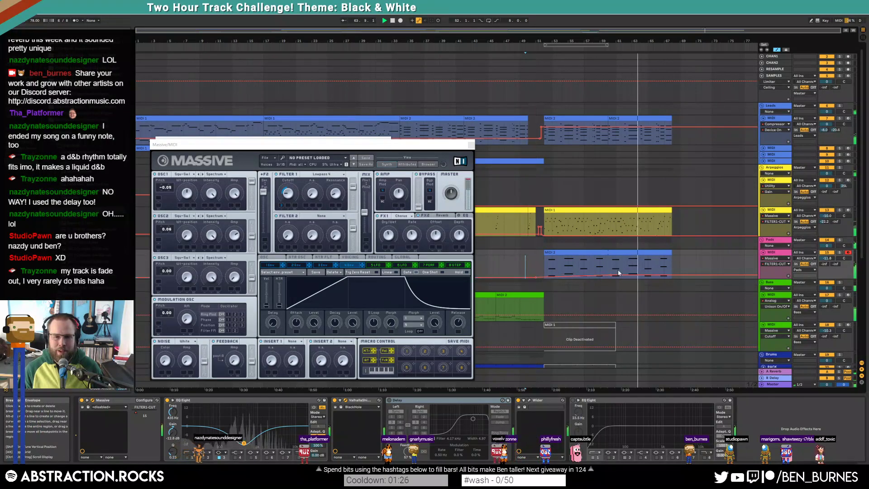
pyautogui.moveTo(658, 274); pyautogui.dragTo(659, 273)
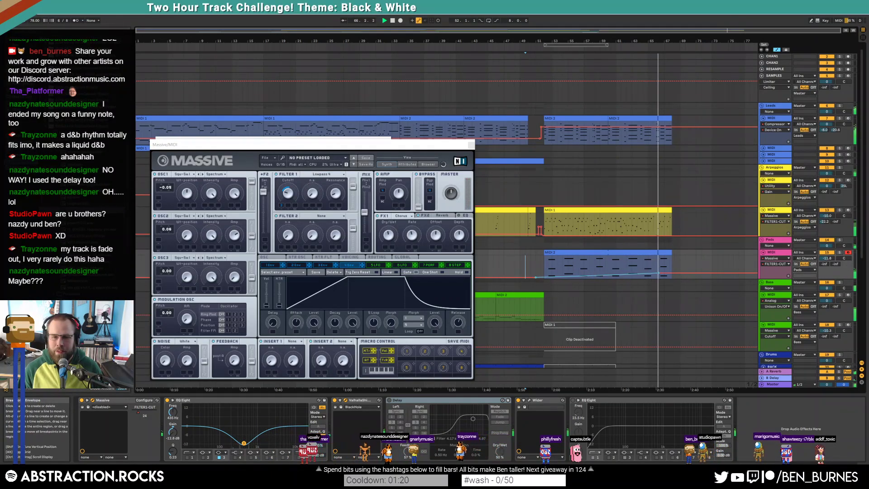
# Delete the notes in the last two bars, 15 and 16, of the final arpeggio clip
pyautogui.doubleClick(666, 209)
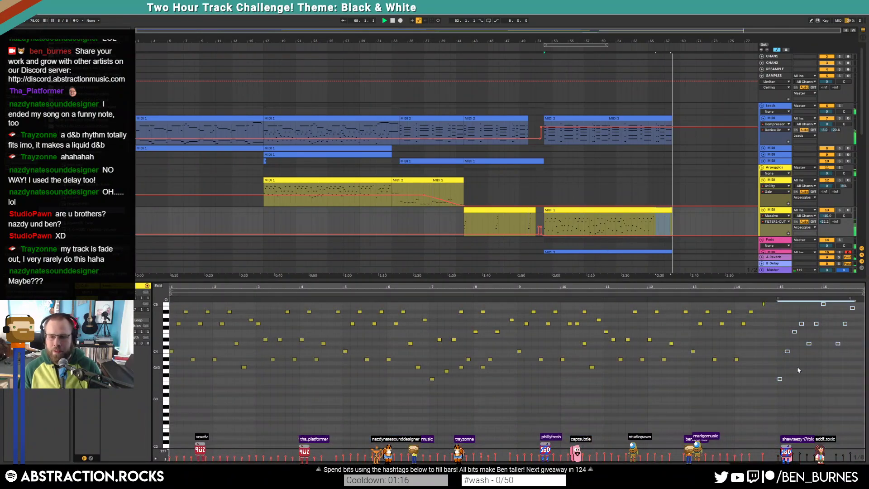
pyautogui.press('Delete')
pyautogui.click(772, 374)
pyautogui.hotkey('shift', 'Tab')
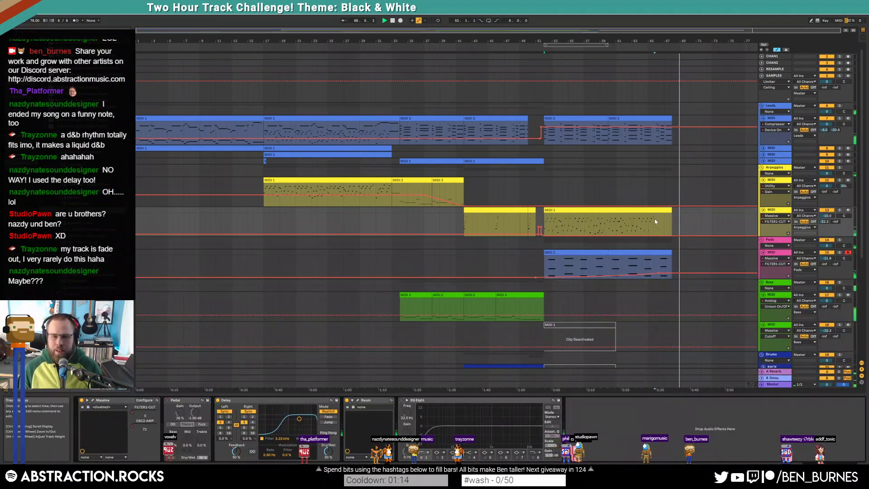
# Arm the Analog bass track and draw the hold pedal (MIDI Ctrl 64) envelope down to zero across its last clip
pyautogui.scroll(-4, 647, 240)
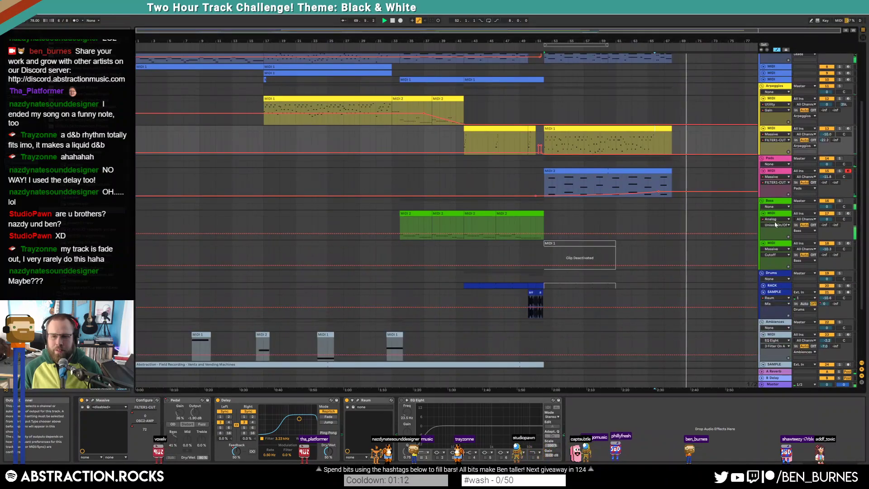
pyautogui.click(844, 220)
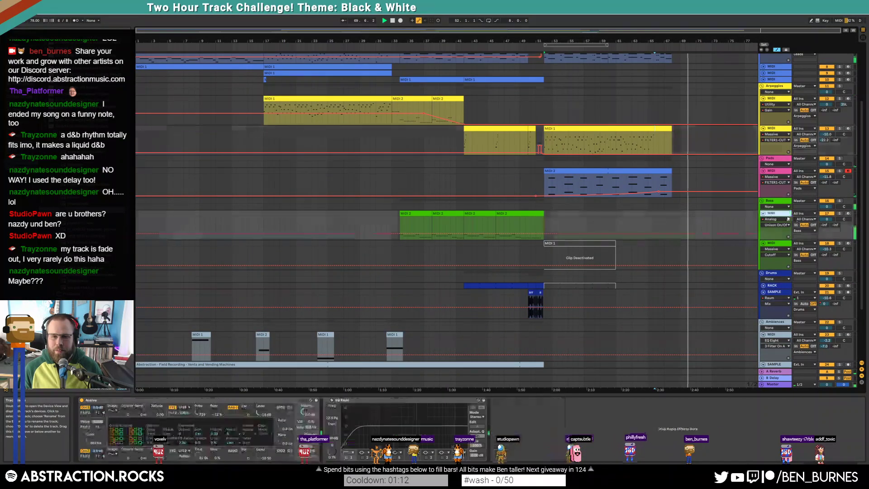
pyautogui.click(848, 214)
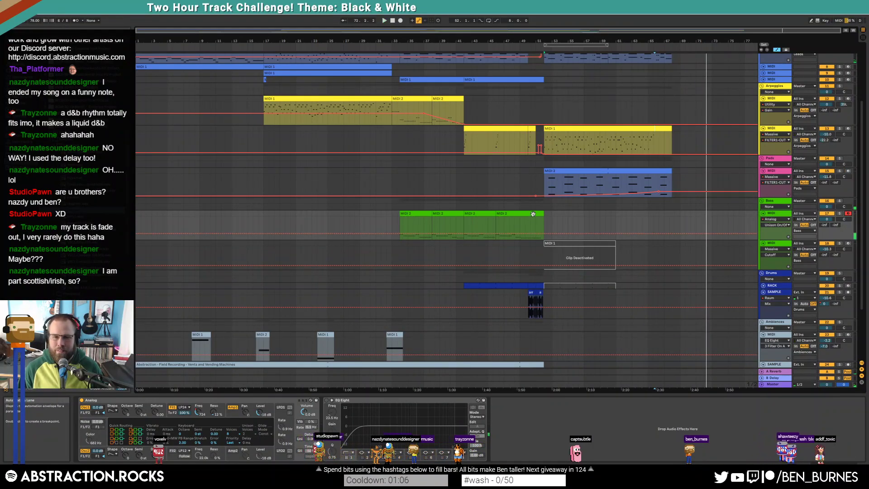
pyautogui.doubleClick(534, 228)
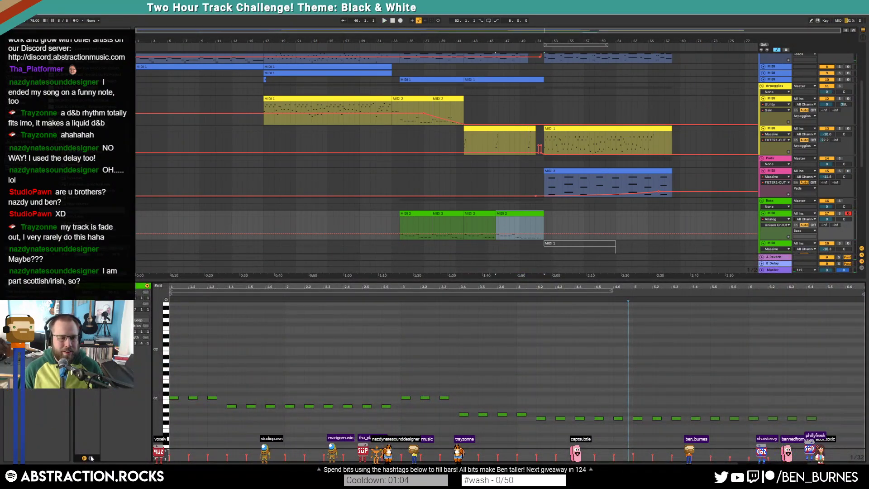
pyautogui.click(91, 458)
pyautogui.click(168, 299)
pyautogui.click(181, 314)
pyautogui.press('b')
pyautogui.click(244, 419)
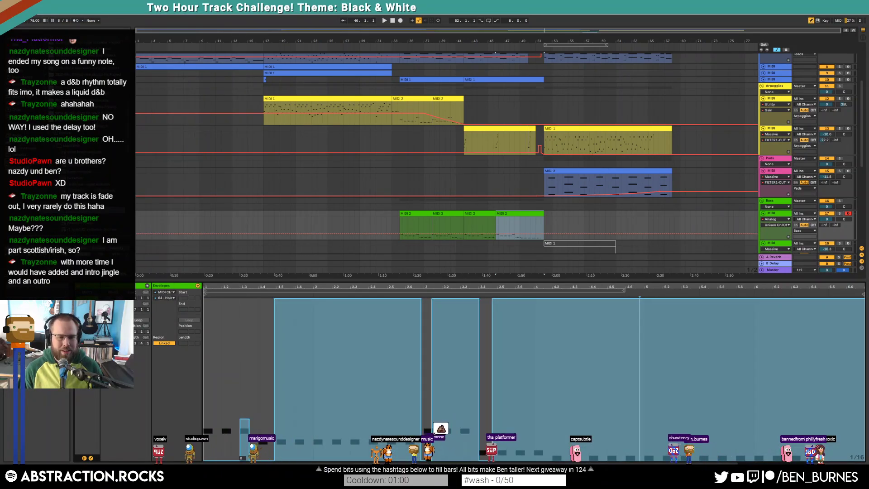
pyautogui.moveTo(244, 460); pyautogui.dragTo(863, 460)
# Flatten the hold pedal envelope to zero in the remaining Analog bass clips and play from bar 34
pyautogui.click(476, 212)
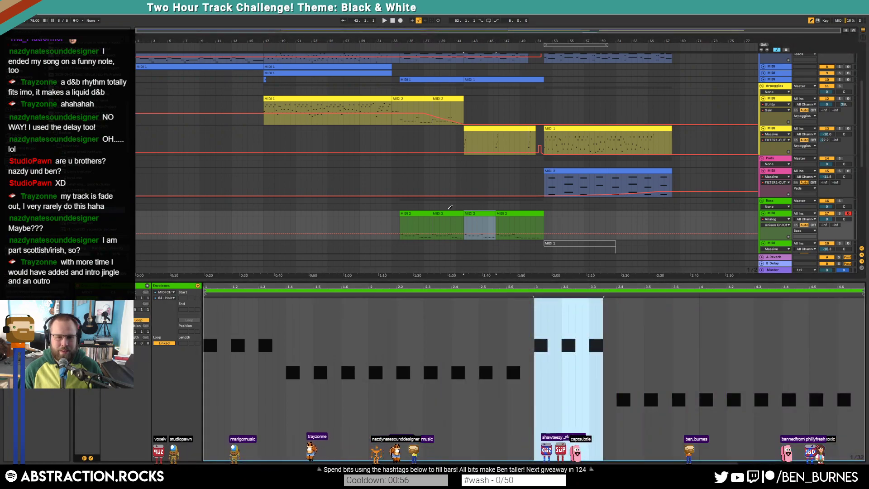
pyautogui.click(448, 212)
pyautogui.moveTo(285, 460); pyautogui.dragTo(862, 460)
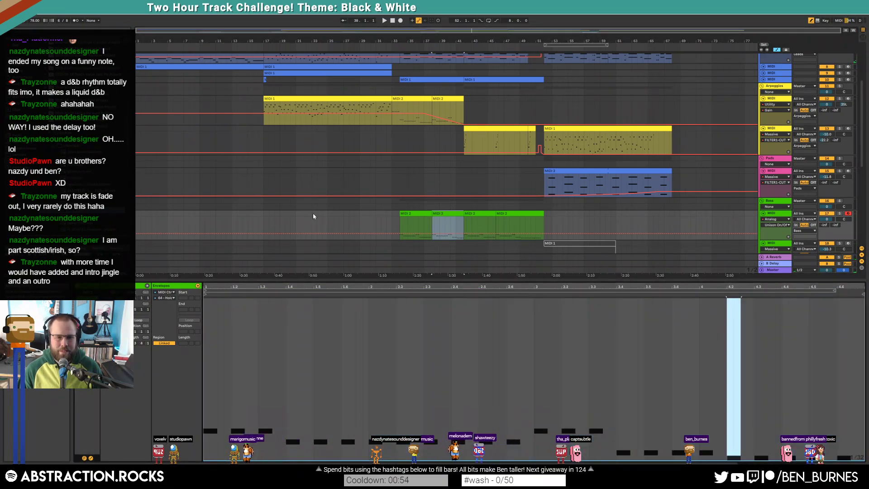
pyautogui.click(414, 212)
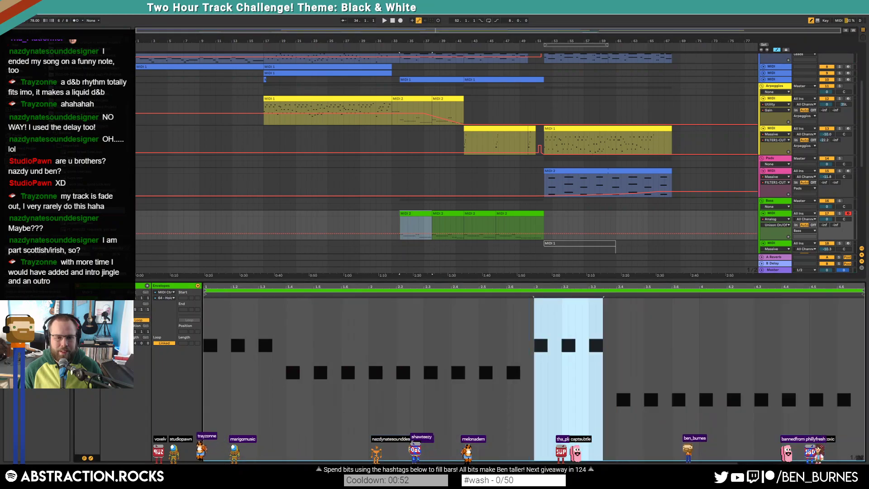
pyautogui.press('space')
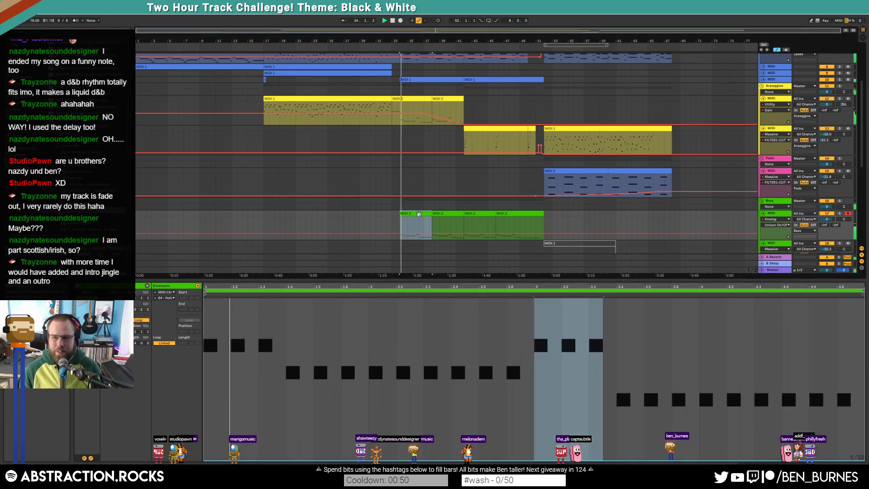
pyautogui.hotkey('shift', 'Tab')
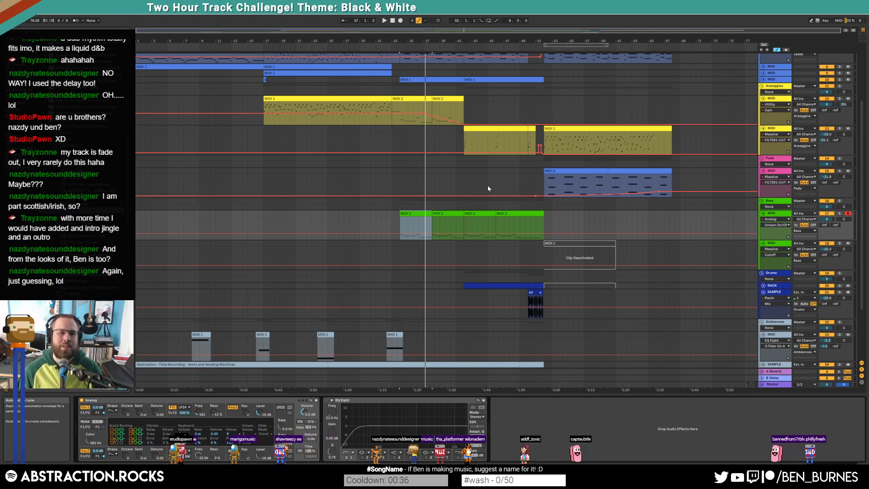
pyautogui.press('a')
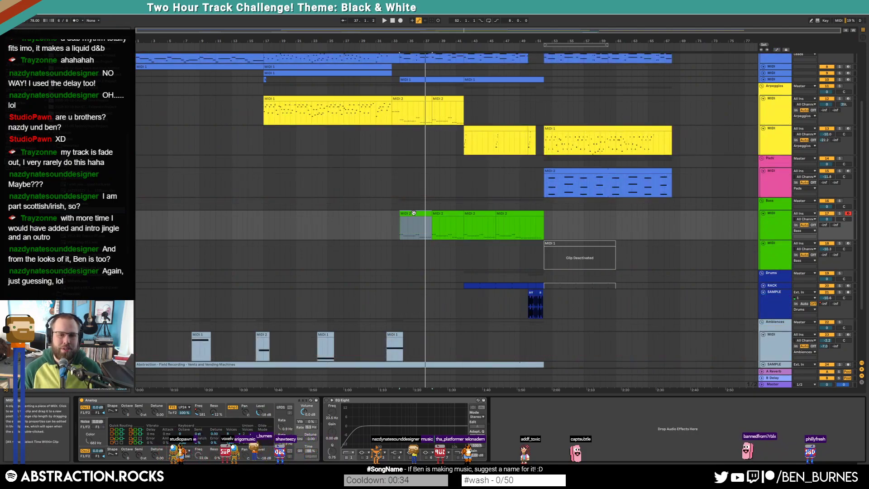
pyautogui.click(413, 212)
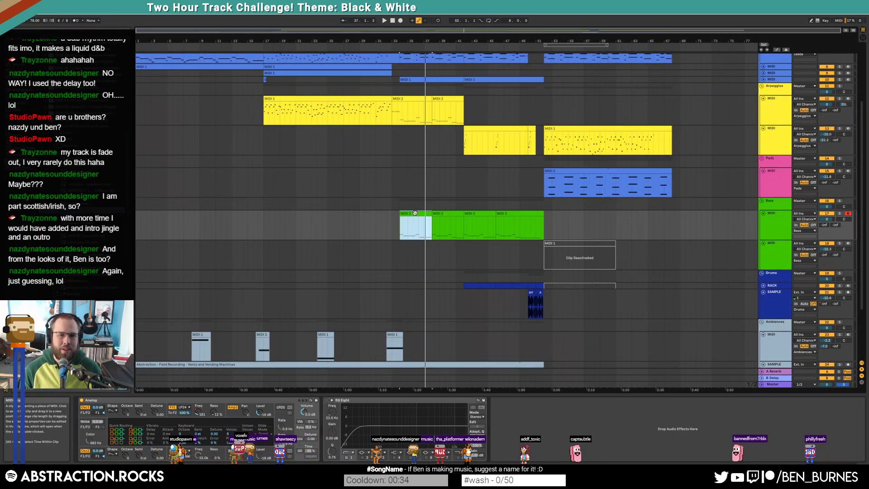
pyautogui.click(506, 214)
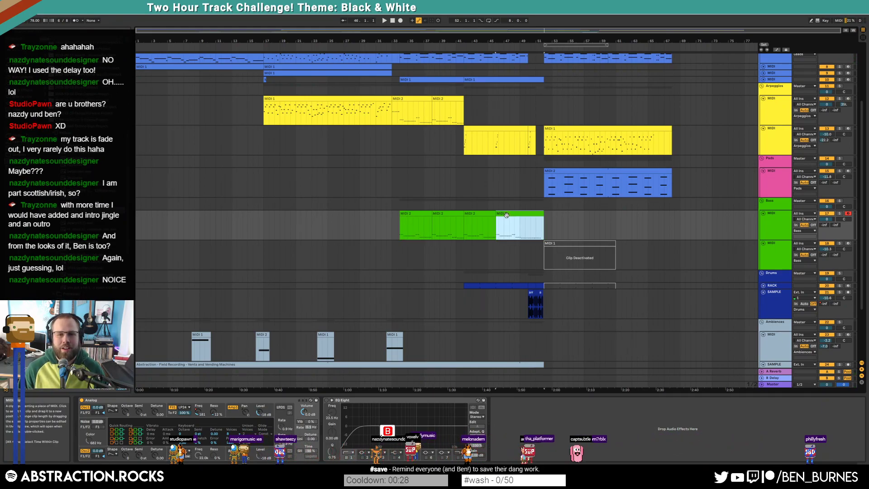
pyautogui.click(394, 222)
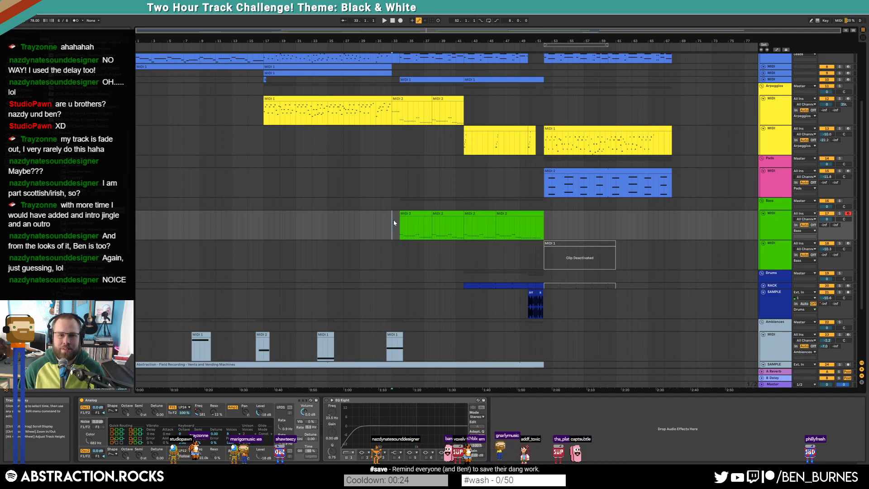
# Duplicate the vents and vending machines field recording after bar 52, ending the copy at about bar 67 with a fade-out
pyautogui.scroll(-2, 541, 226)
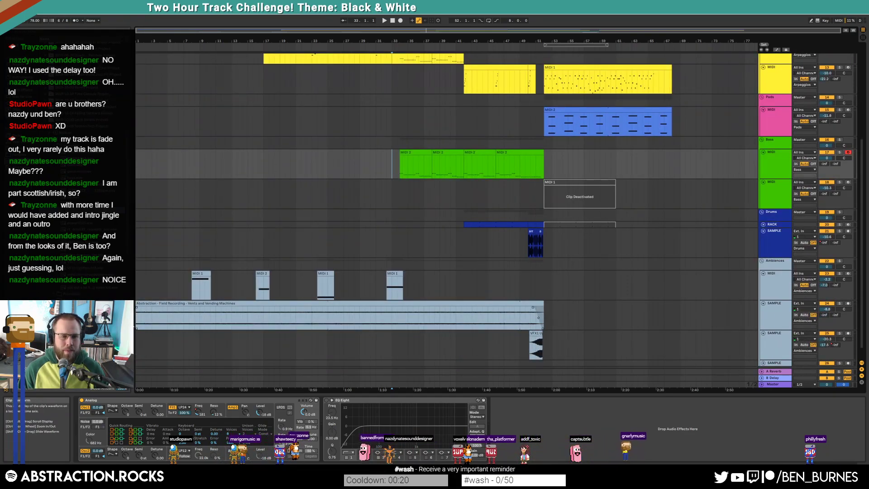
pyautogui.moveTo(137, 321); pyautogui.dragTo(545, 317)
pyautogui.hotkey('ctrl', 'd')
pyautogui.moveTo(629, 304)
pyautogui.mouseDown()
pyautogui.moveTo(667, 304)
pyautogui.moveTo(634, 313)
pyautogui.mouseUp()
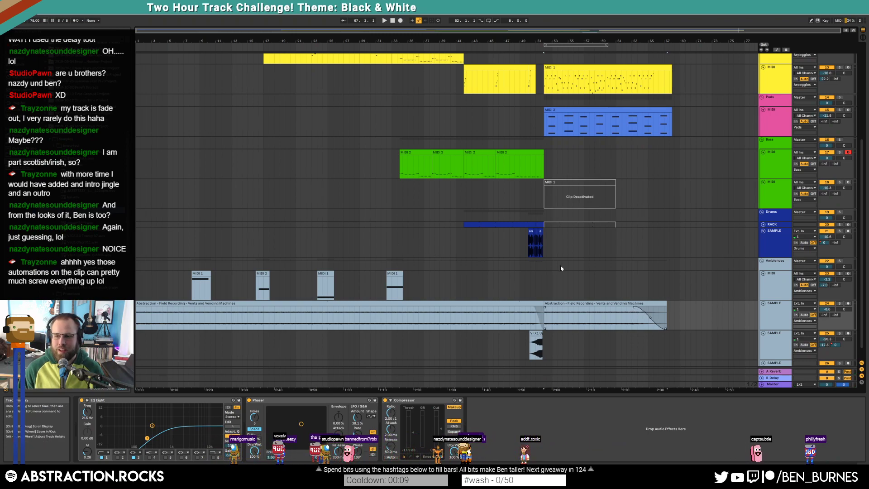
# Fold the sample tracks in the Ambiences group, keeping its MIDI track unfolded
pyautogui.press('a')
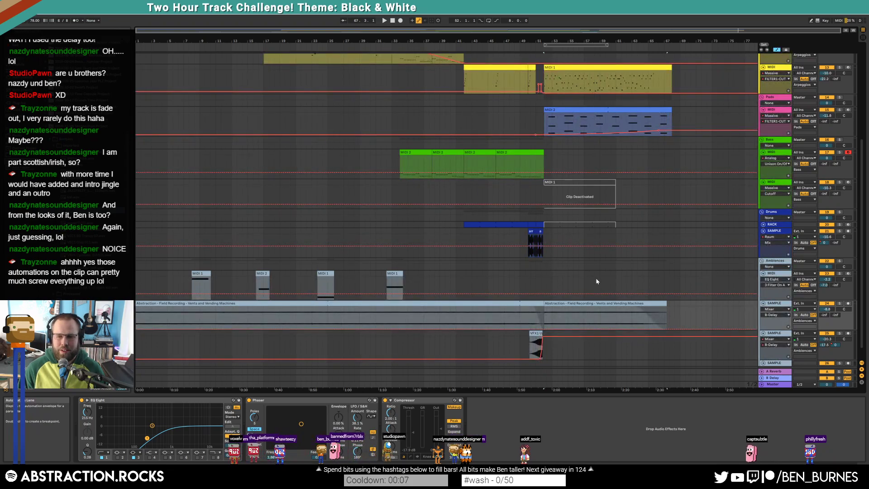
pyautogui.press('a')
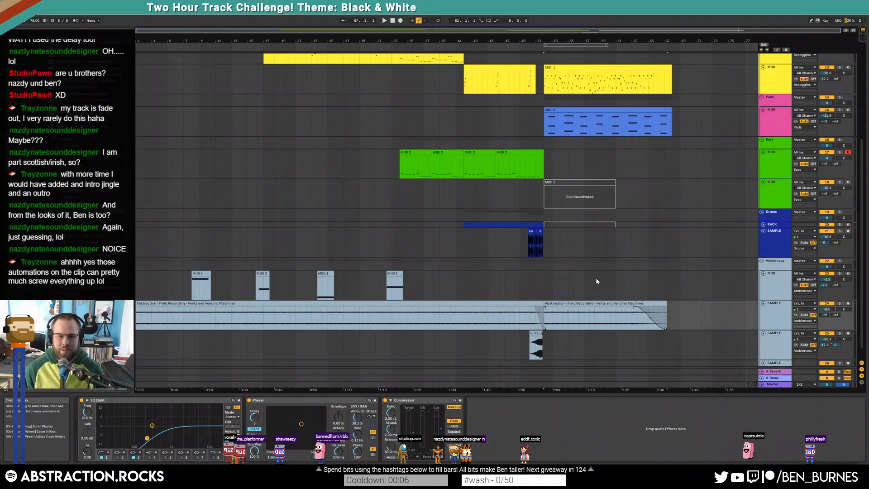
pyautogui.click(763, 274)
pyautogui.click(763, 280)
pyautogui.click(763, 287)
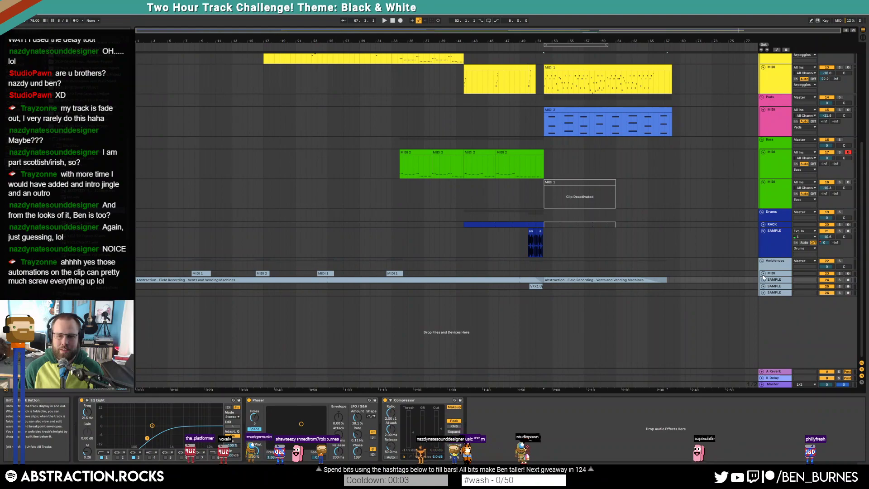
pyautogui.click(763, 273)
# Copy the first two MIDI clips of the Ambiences Kontakt track to about bars 59 and 67
pyautogui.moveTo(183, 285); pyautogui.dragTo(312, 289)
pyautogui.hotkey('ctrl', 'c')
pyautogui.click(595, 290)
pyautogui.hotkey('ctrl', 'v')
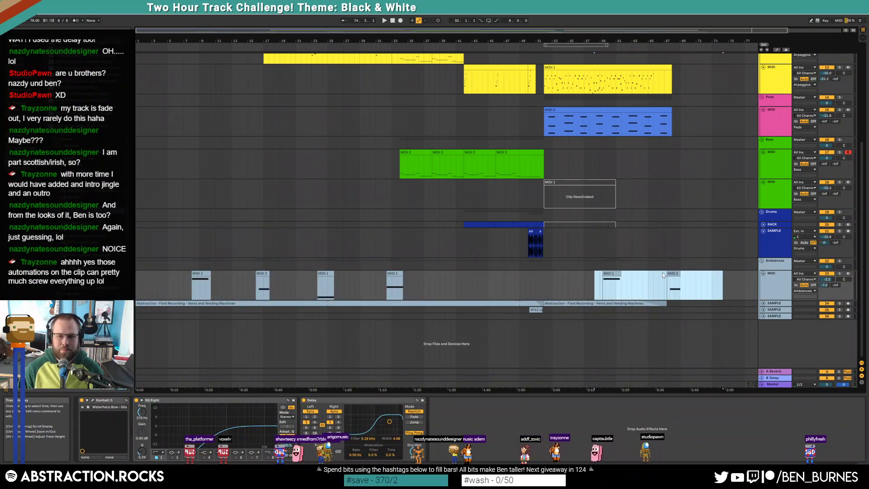
pyautogui.moveTo(663, 275); pyautogui.dragTo(655, 277)
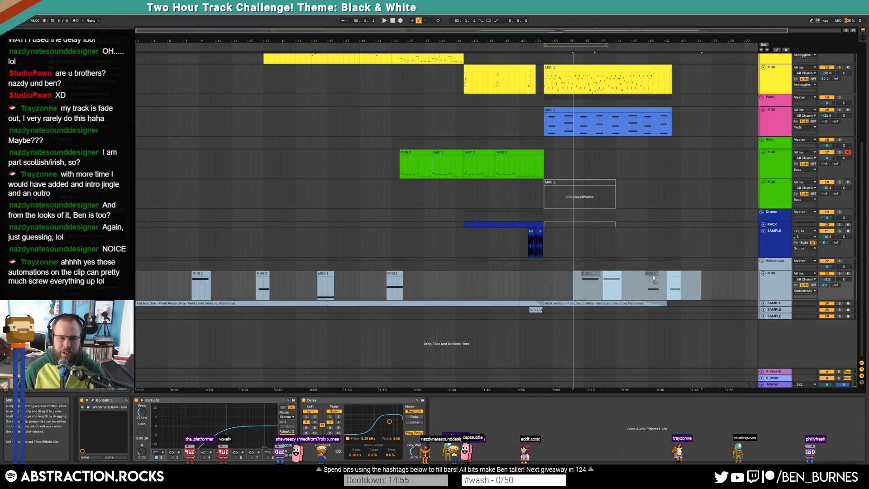
pyautogui.moveTo(656, 276); pyautogui.dragTo(672, 276)
pyautogui.click(516, 278)
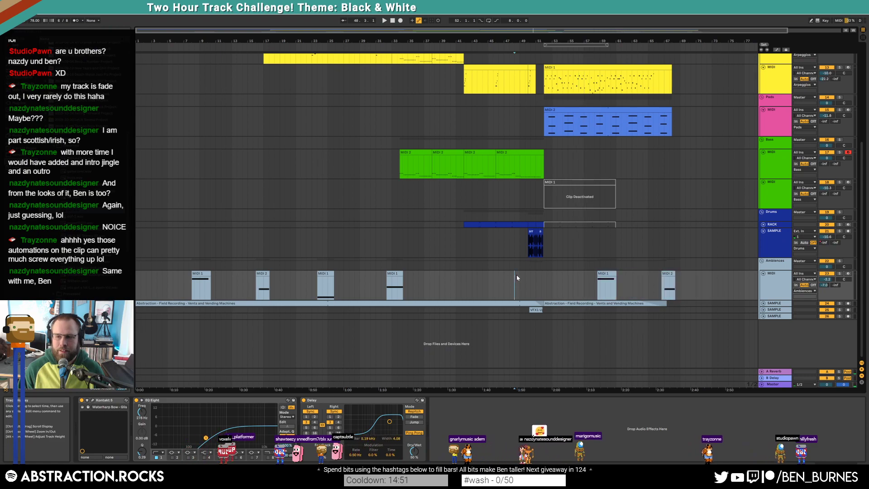
# Fold the Drums sample track, both Bass tracks and the Massive pad track
pyautogui.click(764, 232)
pyautogui.click(771, 201)
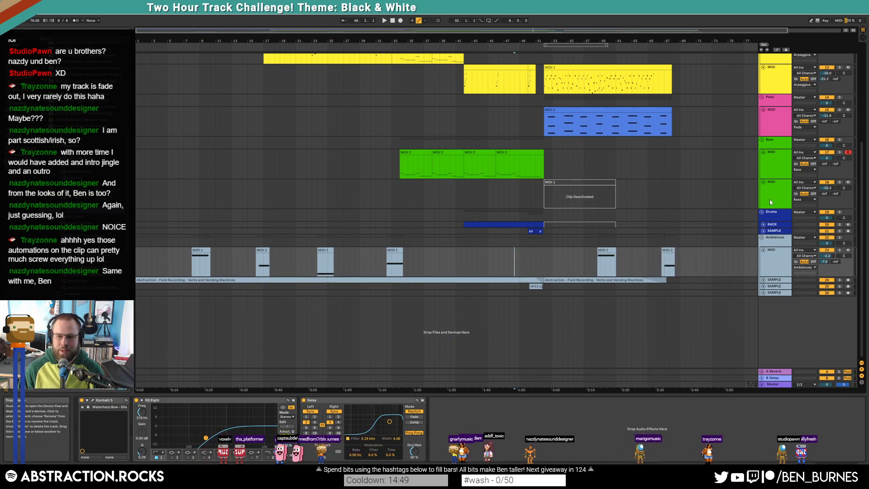
pyautogui.keyDown('shift'); pyautogui.click(770, 167); pyautogui.keyUp('shift')
pyautogui.click(763, 152)
pyautogui.click(763, 110)
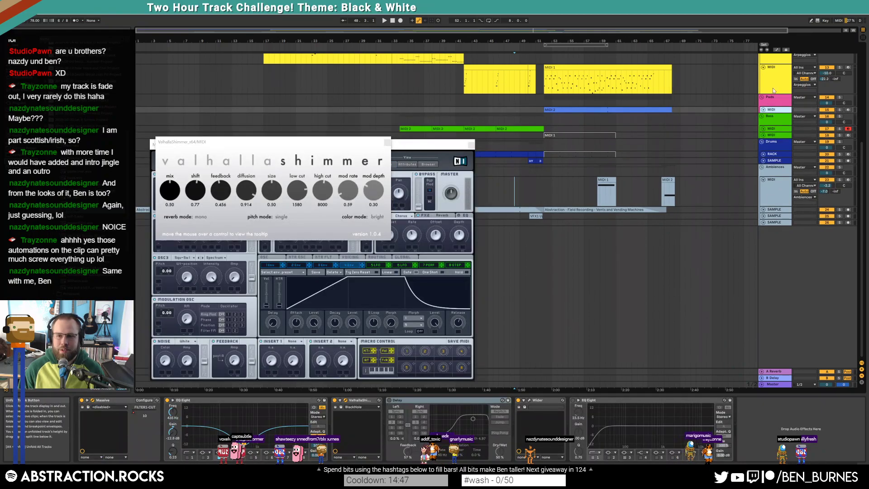
# Assign the Pads MIDI track's colour to its clips and close the open Valhalla Shimmer and Massive windows
pyautogui.rightClick(771, 111)
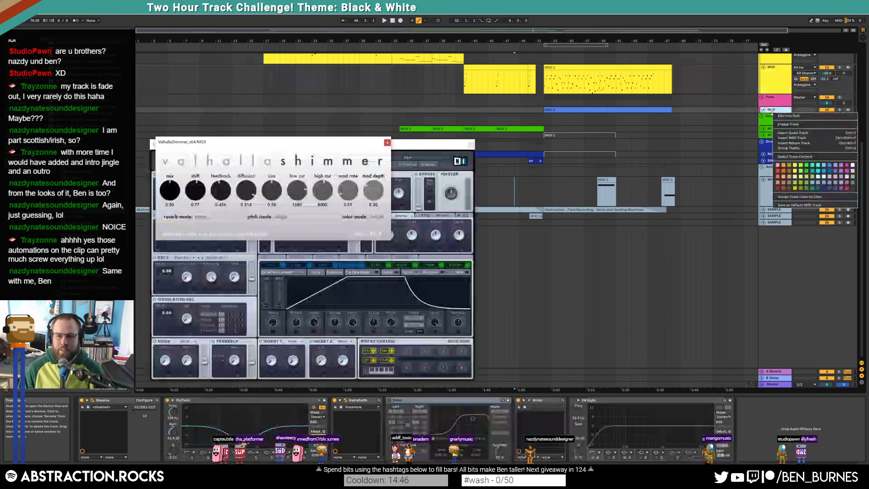
pyautogui.click(799, 196)
pyautogui.scroll(1, 534, 178)
pyautogui.click(388, 143)
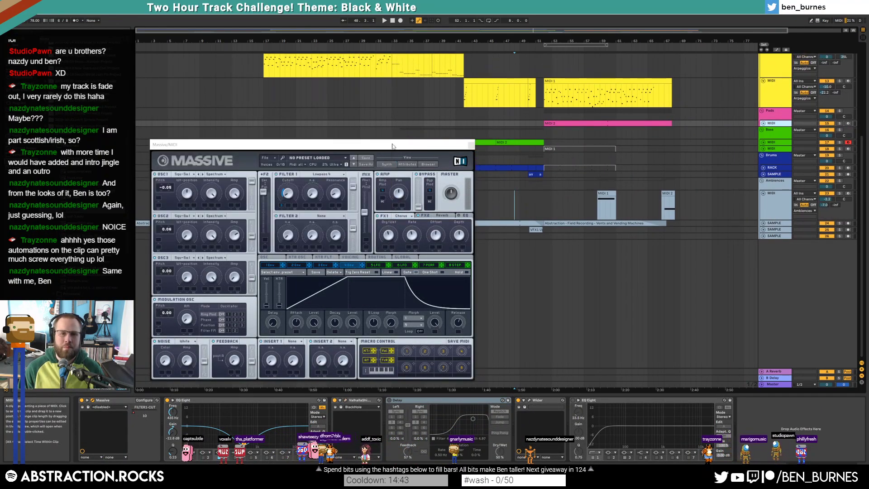
pyautogui.click(471, 145)
# Fold both Arpeggios tracks and the main Leads track, and play the arrangement from the start
pyautogui.scroll(2, 622, 191)
pyautogui.click(777, 156)
pyautogui.keyDown('shift'); pyautogui.click(778, 142); pyautogui.keyUp('shift')
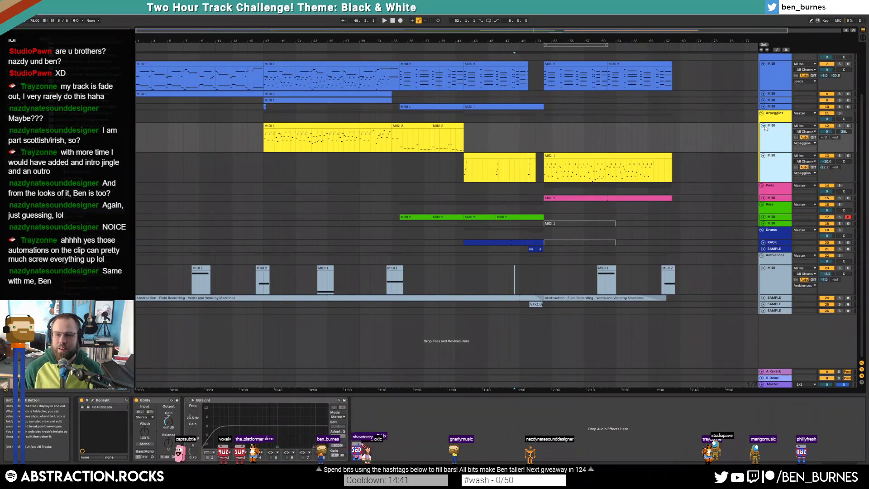
pyautogui.click(763, 126)
pyautogui.click(763, 124)
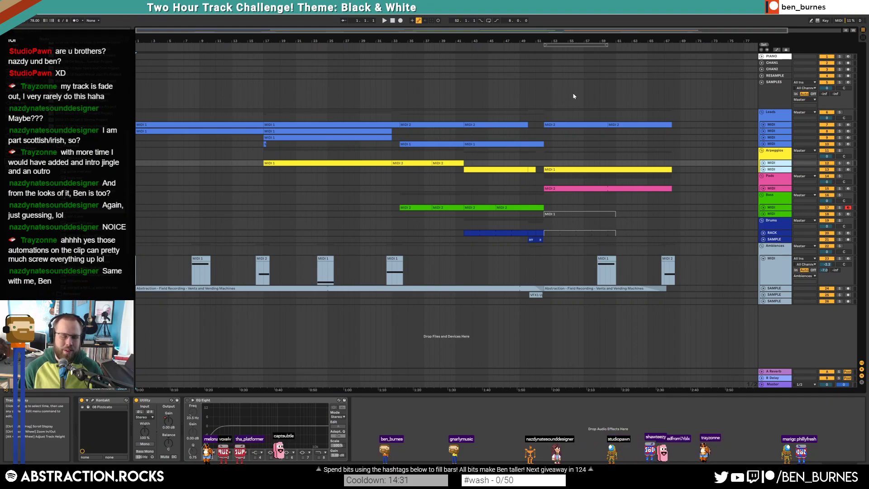
pyautogui.press('space')
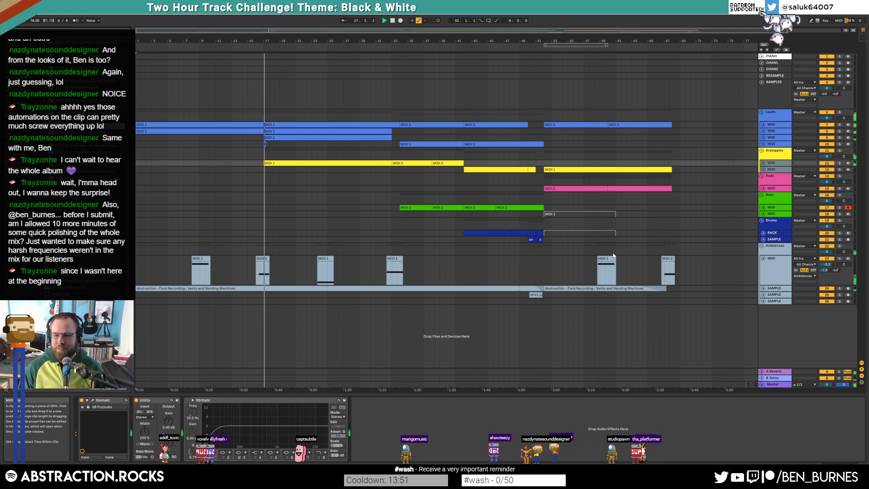
# Unfold the main Leads track and raise the short note just before the last high note in its first clip
pyautogui.click(763, 125)
pyautogui.doubleClick(231, 125)
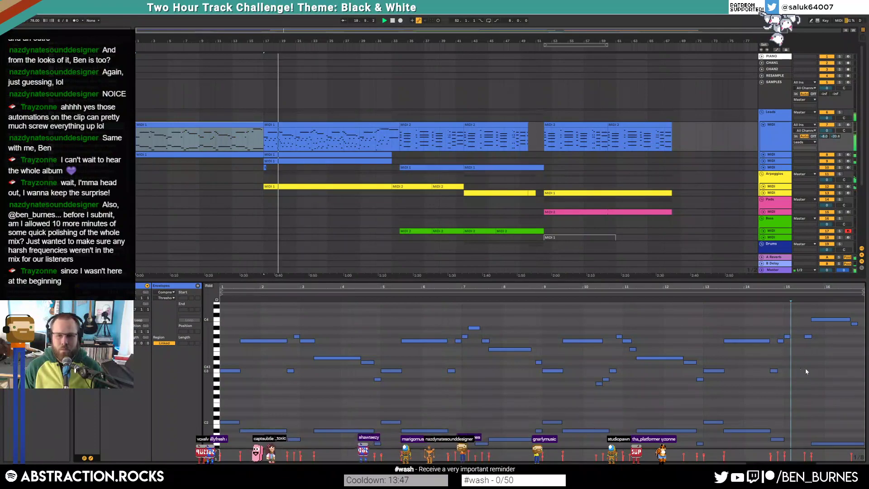
pyautogui.click(808, 338)
pyautogui.press('Up')
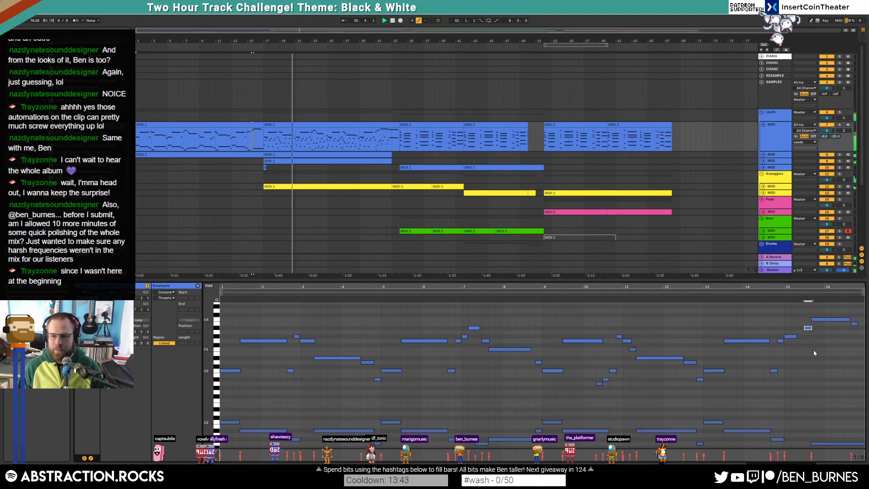
pyautogui.hotkey('shift', 'Tab')
# Enable the master's Simple Mastering rack and raise the Glue Compressor makeup to about 7 dB, checking it with the Youlean loudness meter
pyautogui.click(785, 387)
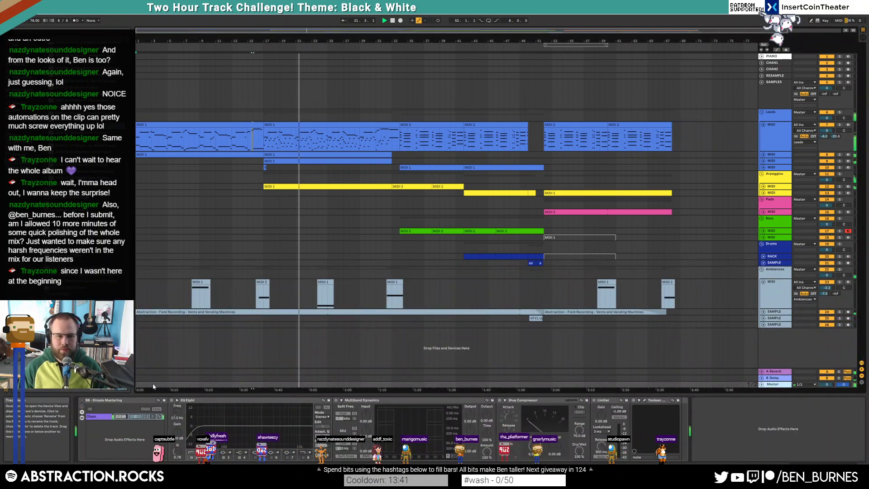
pyautogui.click(83, 401)
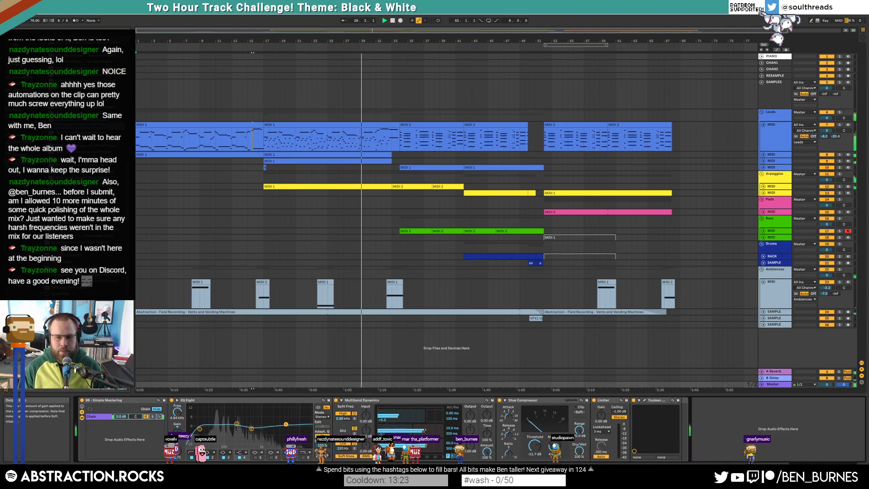
pyautogui.moveTo(553, 446); pyautogui.dragTo(553, 445)
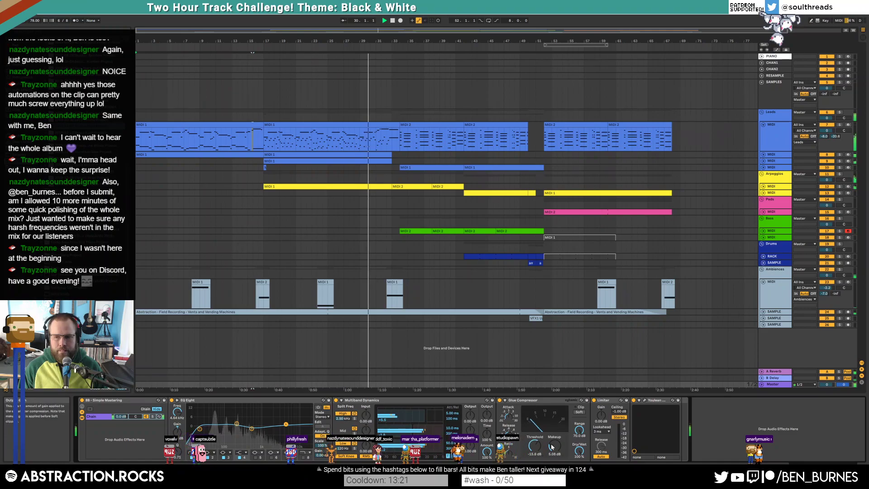
pyautogui.click(644, 400)
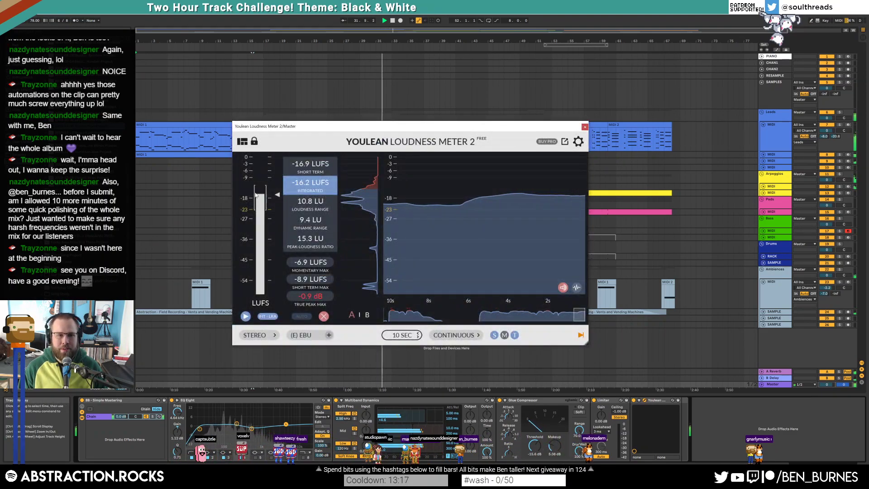
pyautogui.moveTo(553, 446); pyautogui.dragTo(559, 448)
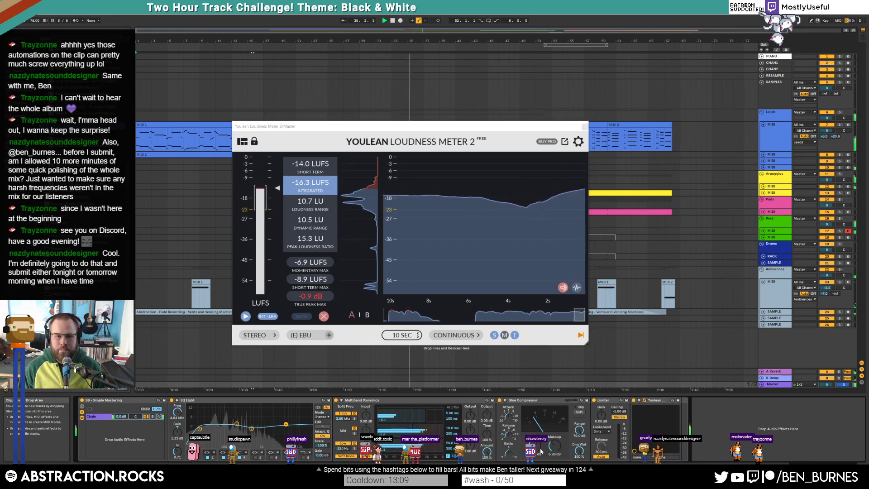
pyautogui.click(585, 128)
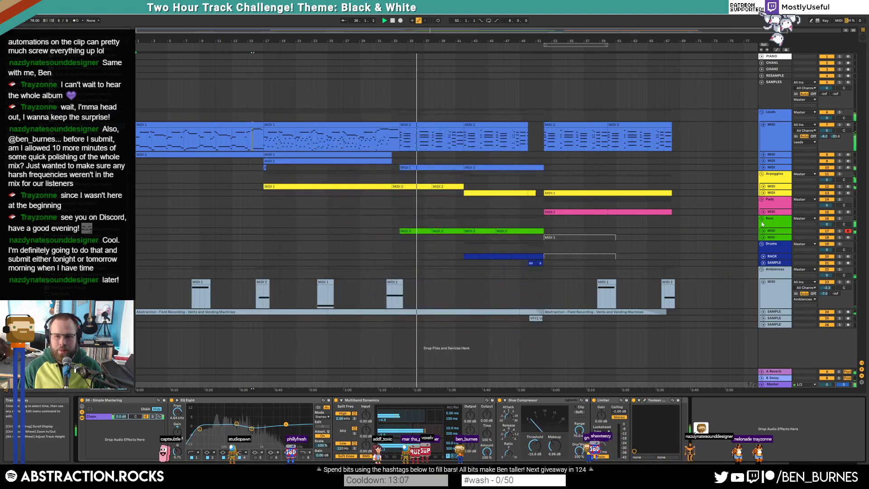
# Unfold the first Bass track and lower its volume to about -3.2 dB
pyautogui.click(763, 230)
pyautogui.moveTo(827, 237); pyautogui.dragTo(826, 238)
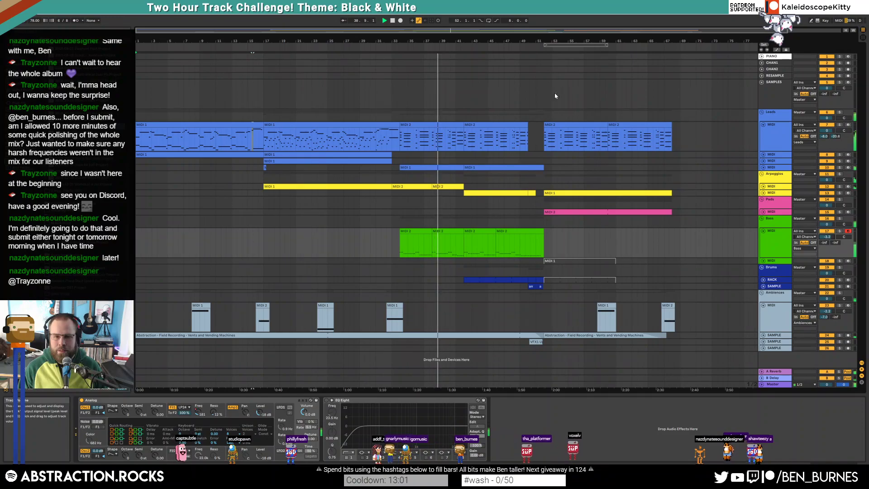
# Check the notes of the Leads chord clip at bar 34 and duplicate it over the clip at bar 42
pyautogui.doubleClick(450, 131)
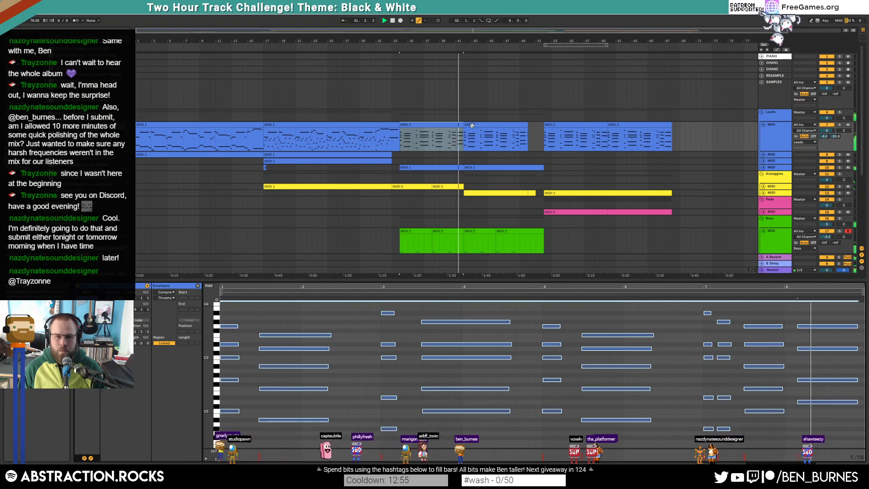
pyautogui.click(454, 125)
pyautogui.hotkey('ctrl', 'd')
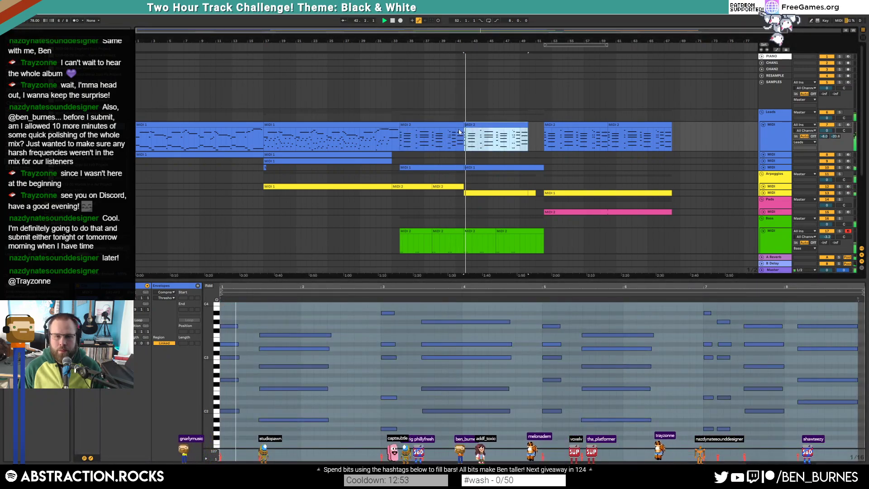
pyautogui.hotkey('shift', 'Tab')
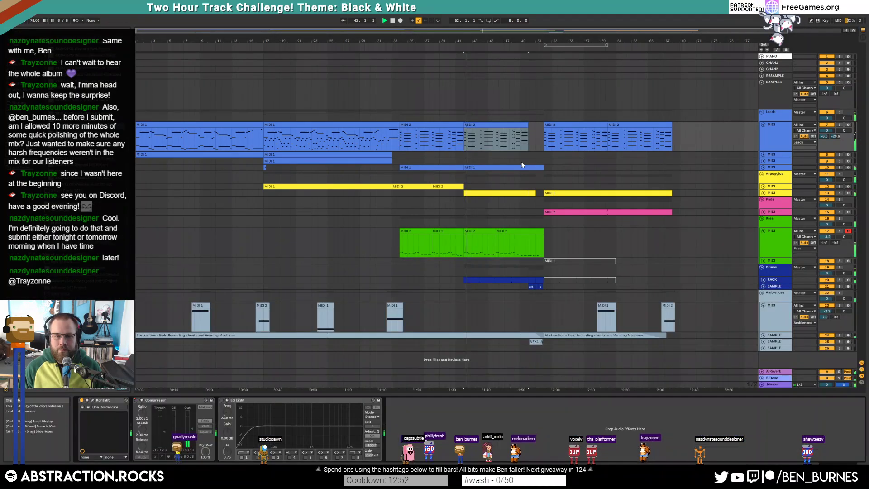
# Show the chain list of the Drums rack and lower the volume of the snare OH chain
pyautogui.click(767, 280)
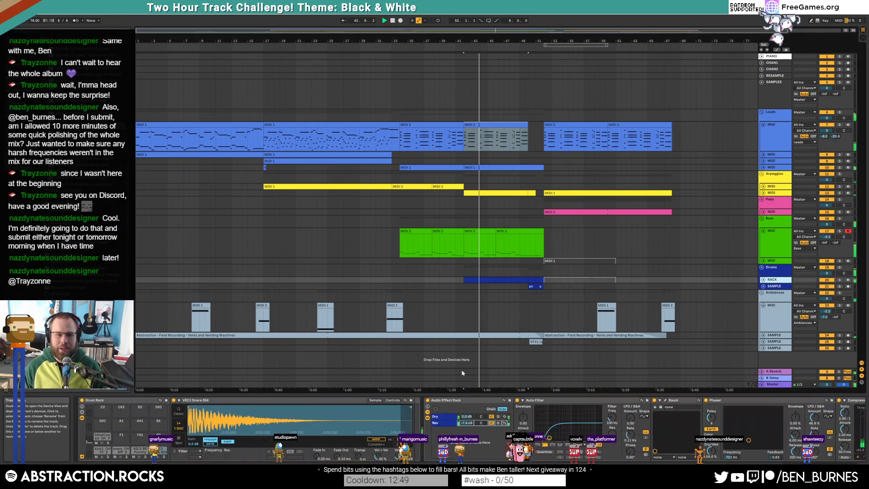
pyautogui.click(120, 456)
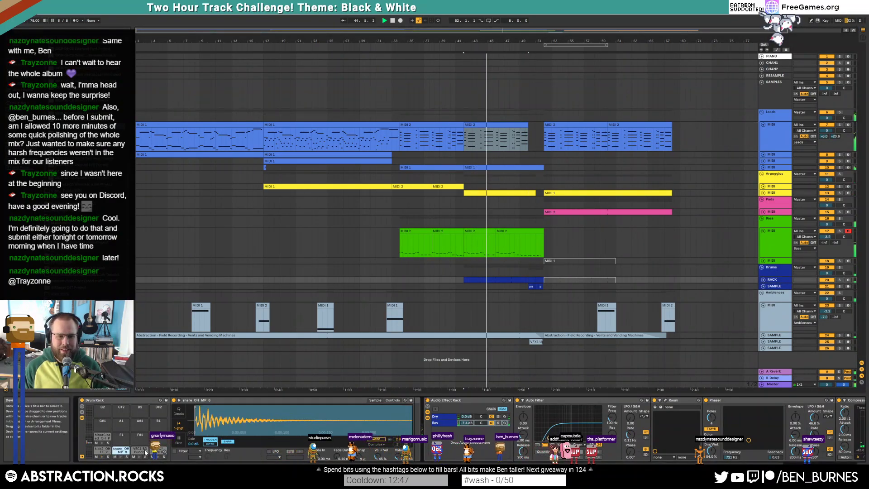
pyautogui.click(82, 406)
pyautogui.click(82, 406)
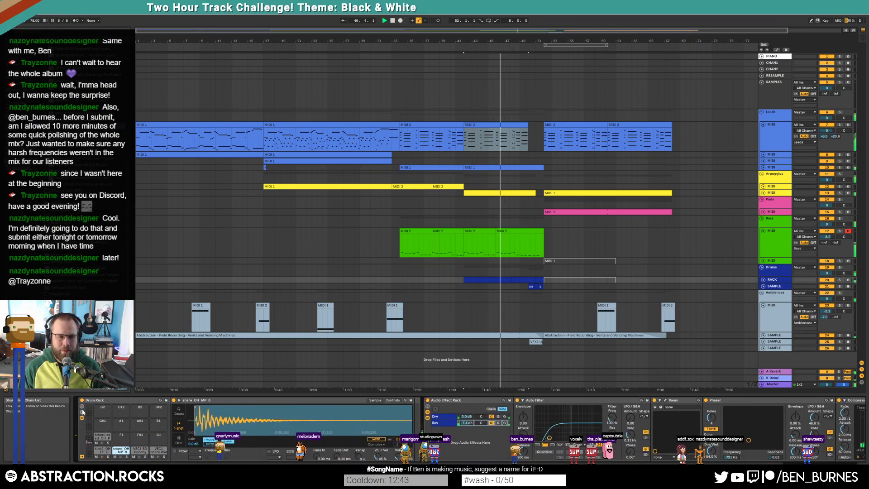
pyautogui.click(82, 412)
pyautogui.moveTo(211, 419)
pyautogui.mouseDown()
pyautogui.moveTo(211, 434)
pyautogui.moveTo(208, 419)
pyautogui.mouseUp()
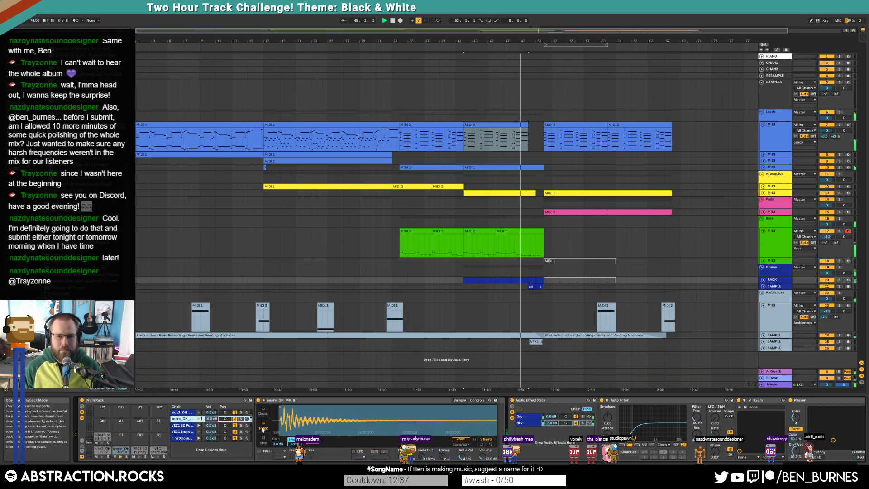
# Unfold the Drums rack and sample tracks and lower the sample track's Auto Filter cutoff to about 1 kHz
pyautogui.click(763, 280)
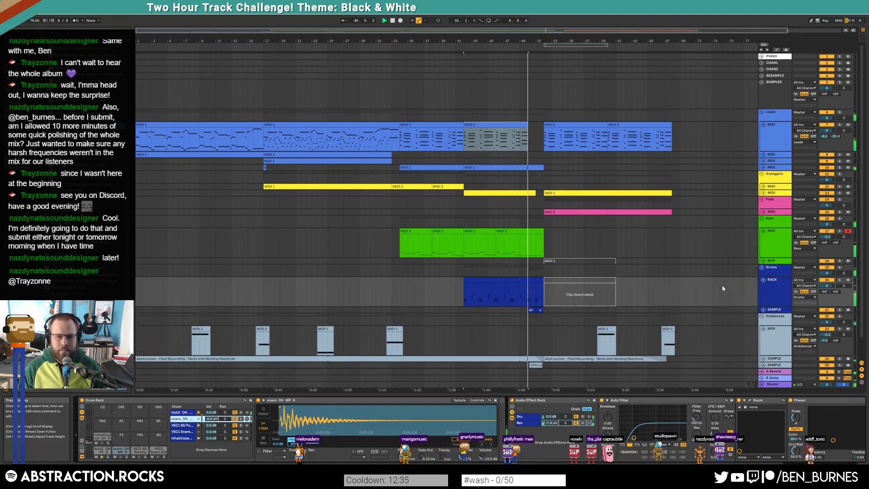
pyautogui.click(763, 309)
pyautogui.click(773, 311)
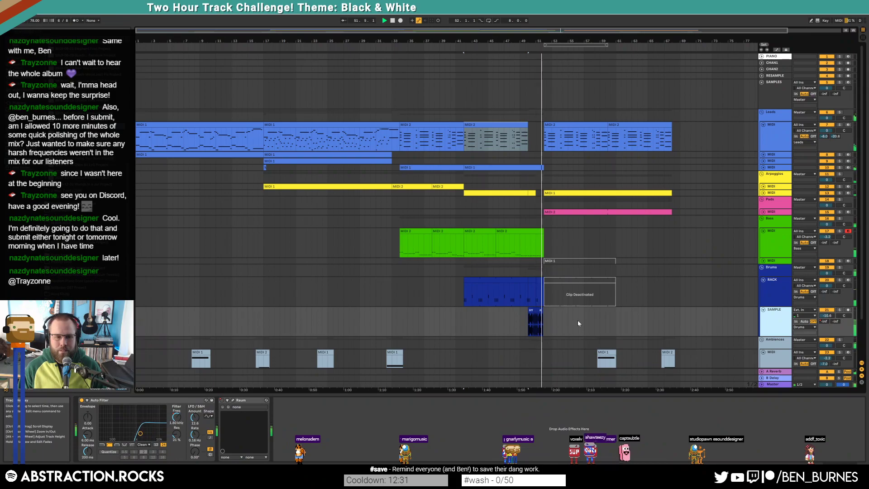
pyautogui.click(196, 419)
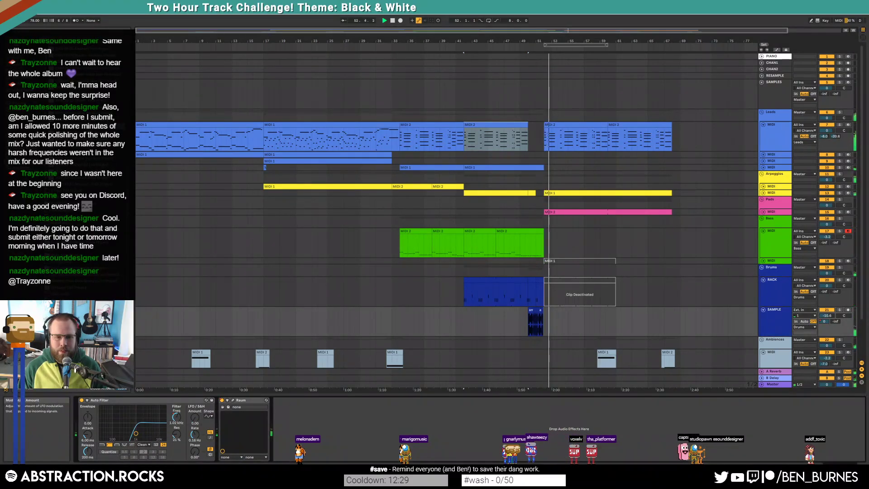
# Unfold the Pads MIDI track and trim the second and fourth chords in its clip to start slightly later
pyautogui.scroll(-2, 569, 338)
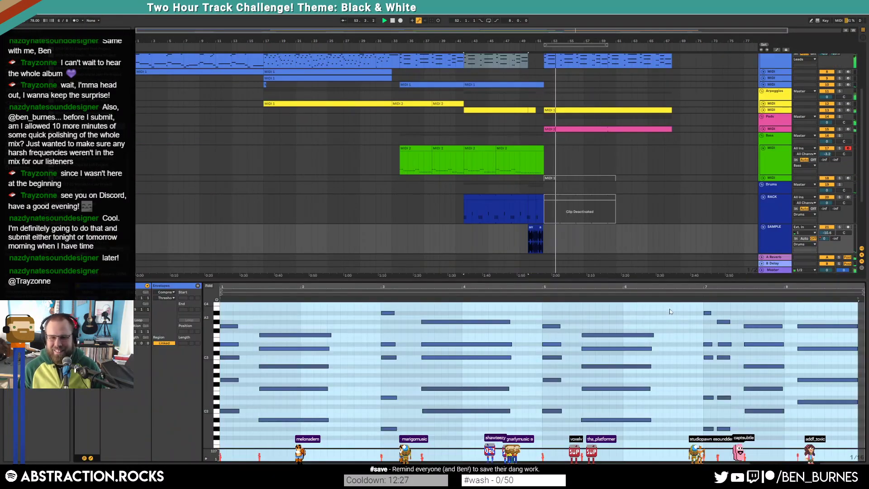
pyautogui.click(767, 166)
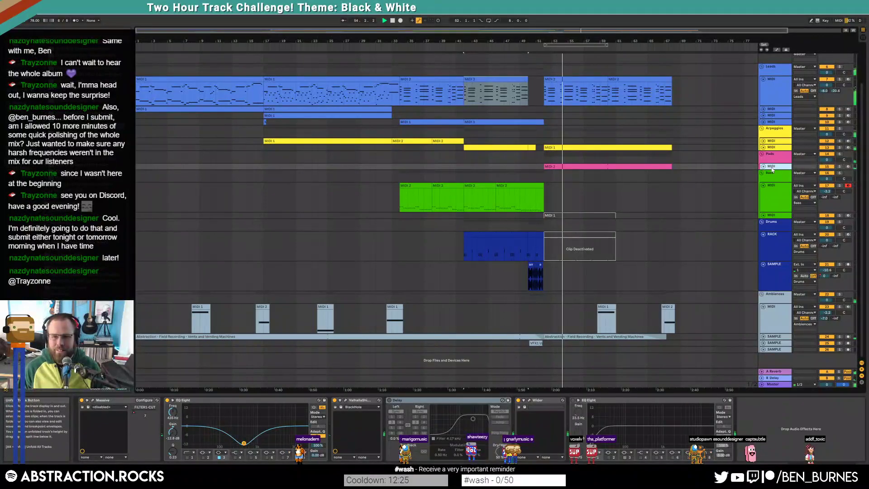
pyautogui.click(768, 167)
pyautogui.doubleClick(612, 167)
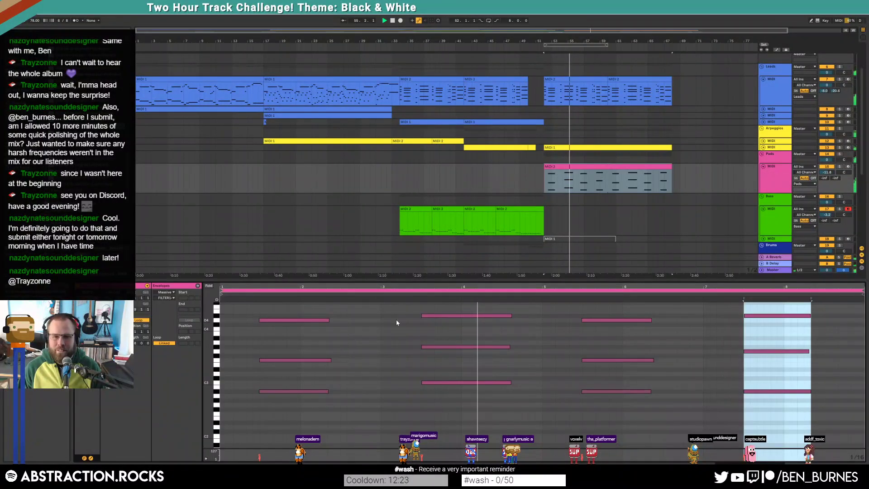
pyautogui.moveTo(408, 308); pyautogui.dragTo(430, 390)
pyautogui.moveTo(422, 316); pyautogui.dragTo(435, 316)
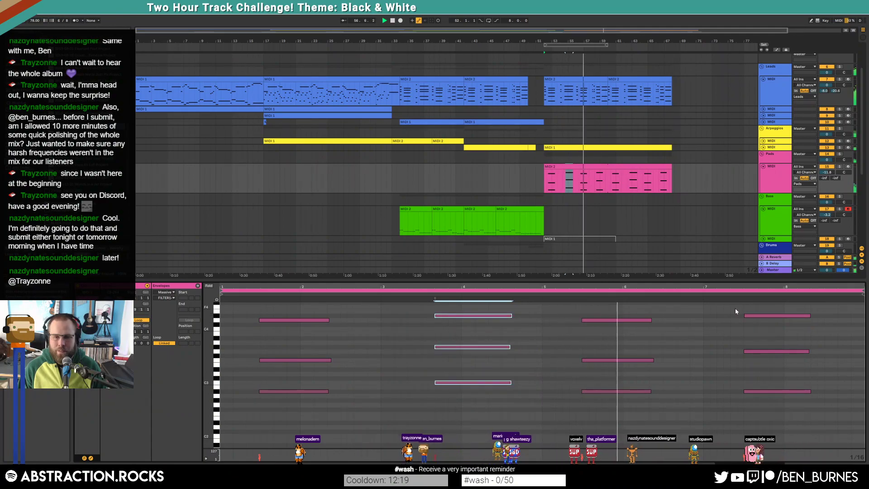
pyautogui.moveTo(745, 306); pyautogui.dragTo(763, 364)
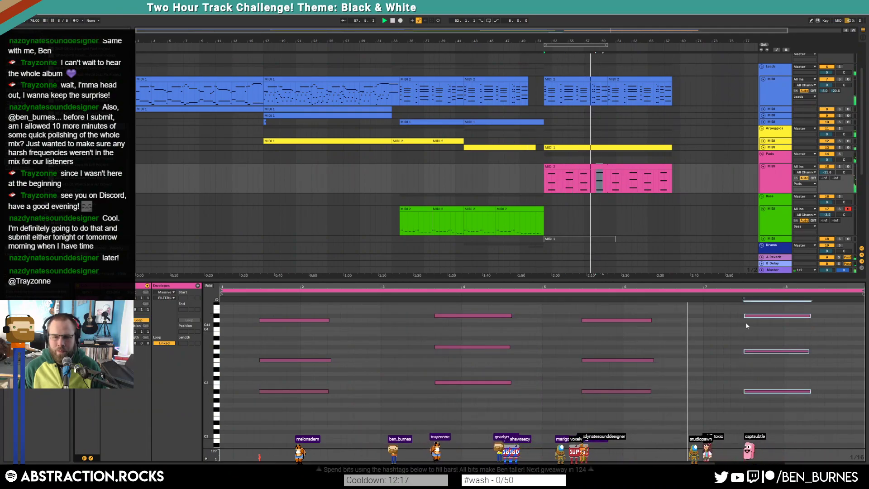
pyautogui.moveTo(744, 316); pyautogui.dragTo(757, 316)
# Delete the second vents and vending machines field recording clip after bar 52
pyautogui.scroll(-5, 609, 221)
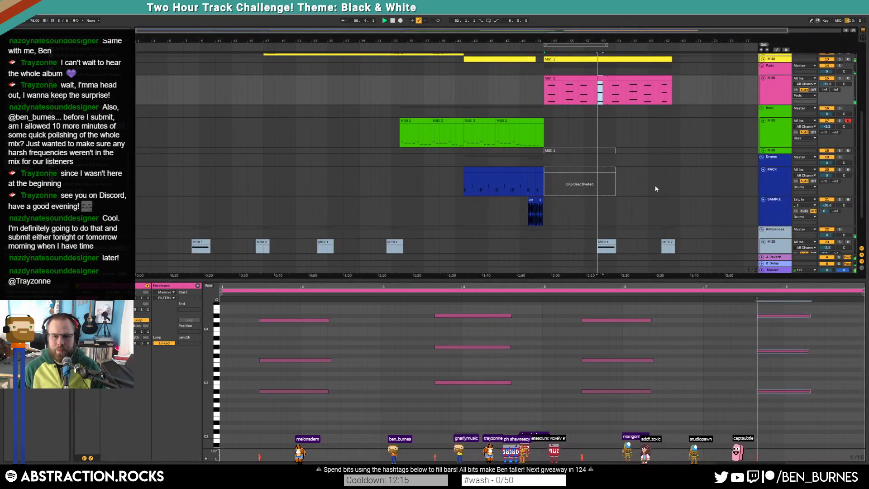
pyautogui.scroll(-1, 608, 221)
pyautogui.click(627, 221)
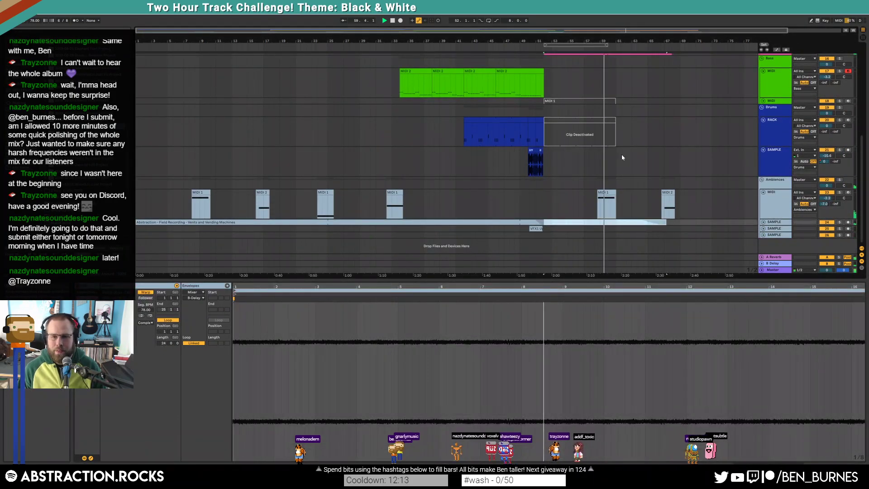
pyautogui.press('Delete')
# Move the last two Ambiences MIDI clips about one bar earlier, to about bars 58 and 66, and stop playback
pyautogui.click(606, 193)
pyautogui.click(519, 336)
pyautogui.moveTo(588, 204); pyautogui.dragTo(674, 203)
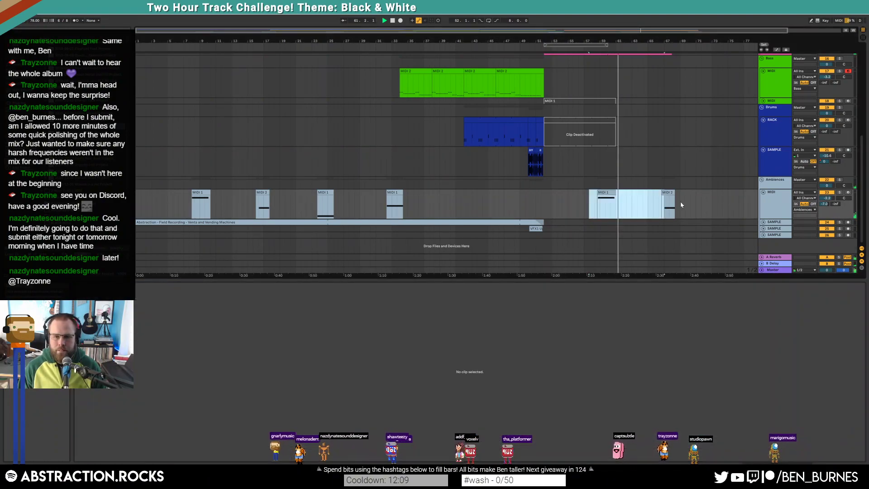
pyautogui.moveTo(601, 192); pyautogui.dragTo(595, 191)
pyautogui.click(642, 207)
pyautogui.moveTo(661, 193); pyautogui.dragTo(658, 193)
pyautogui.click(658, 192)
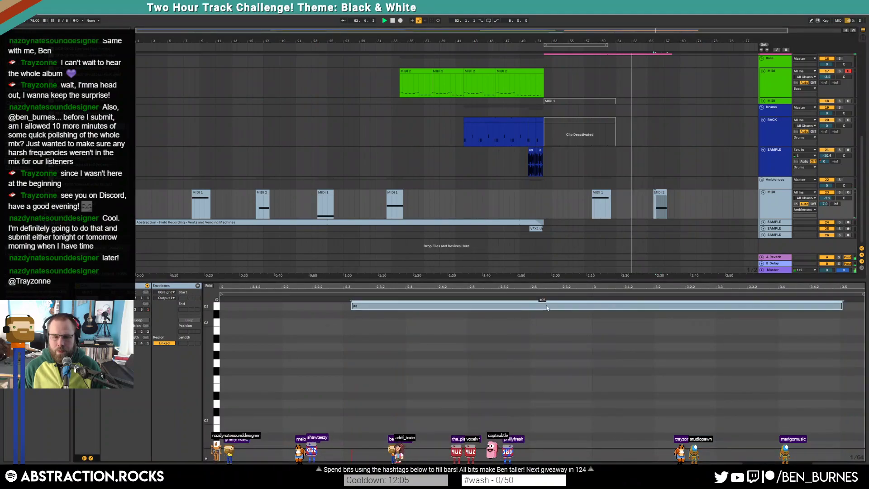
pyautogui.hotkey('shift', 'Tab')
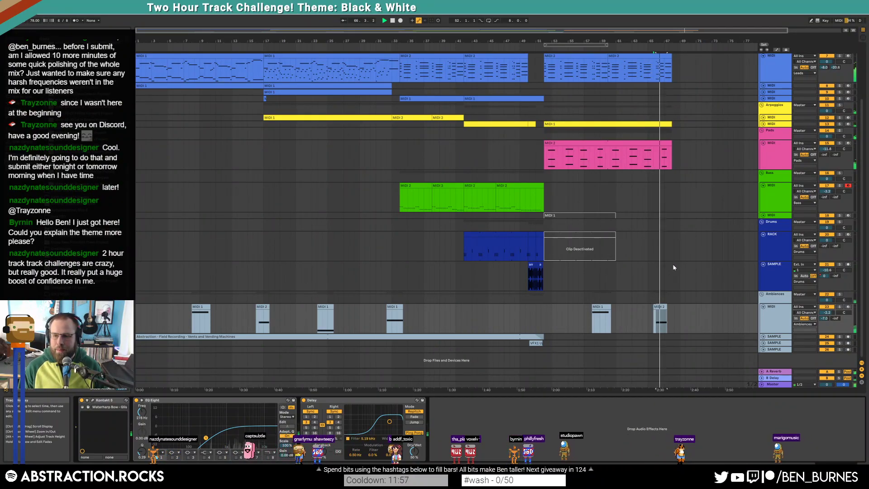
pyautogui.press('space')
pyautogui.click(656, 286)
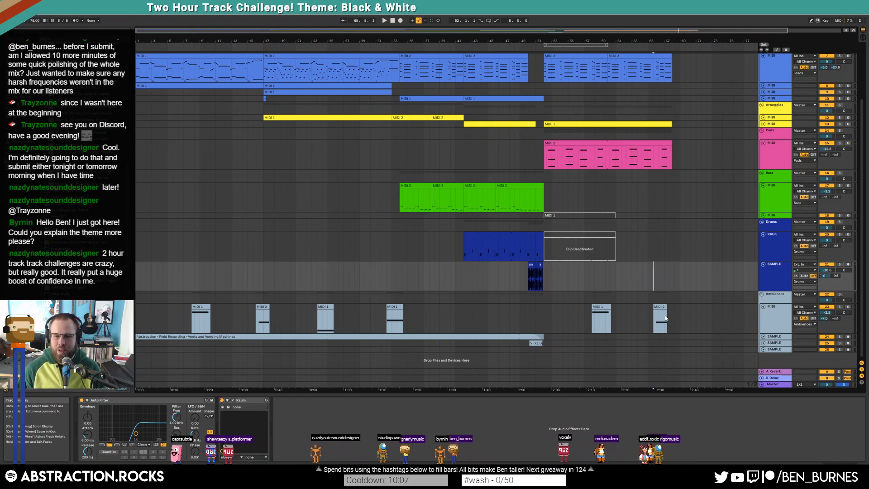
# Fold the Ambiences MIDI track, the Drums sample and rack tracks, and the Bass MIDI track
pyautogui.click(658, 306)
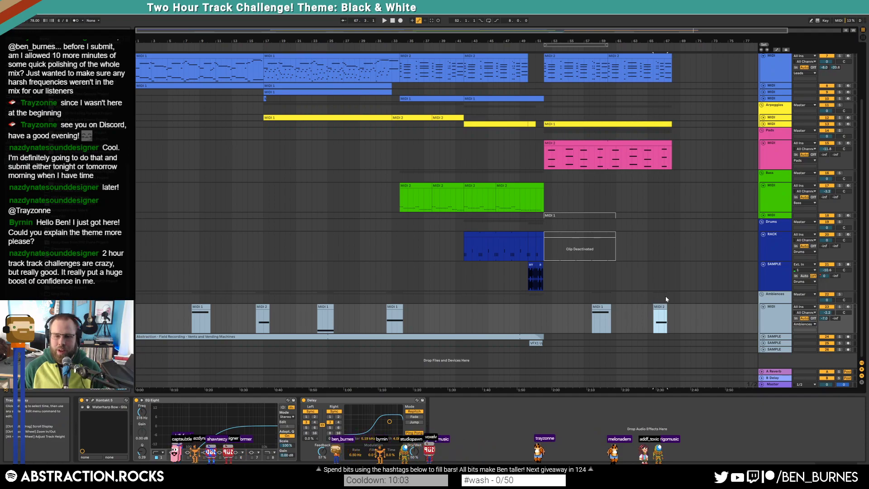
pyautogui.click(763, 307)
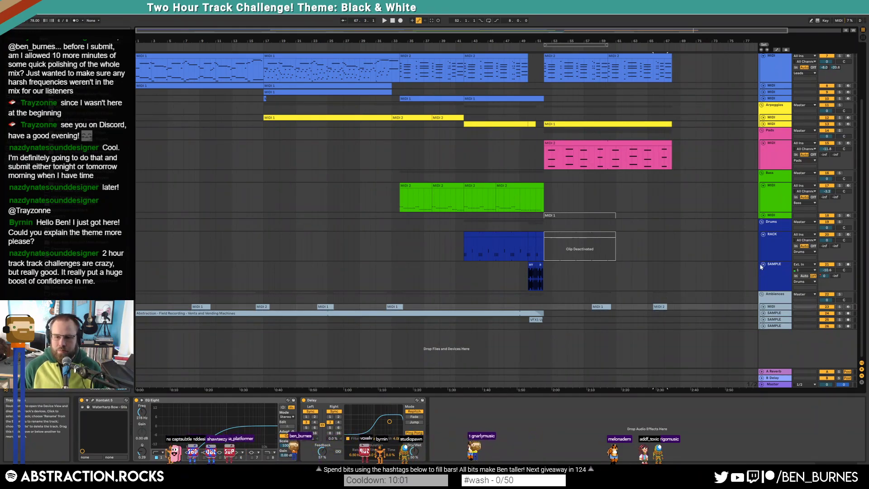
pyautogui.click(769, 272)
pyautogui.click(763, 236)
pyautogui.click(763, 236)
pyautogui.click(763, 241)
pyautogui.scroll(3, 763, 249)
pyautogui.click(763, 255)
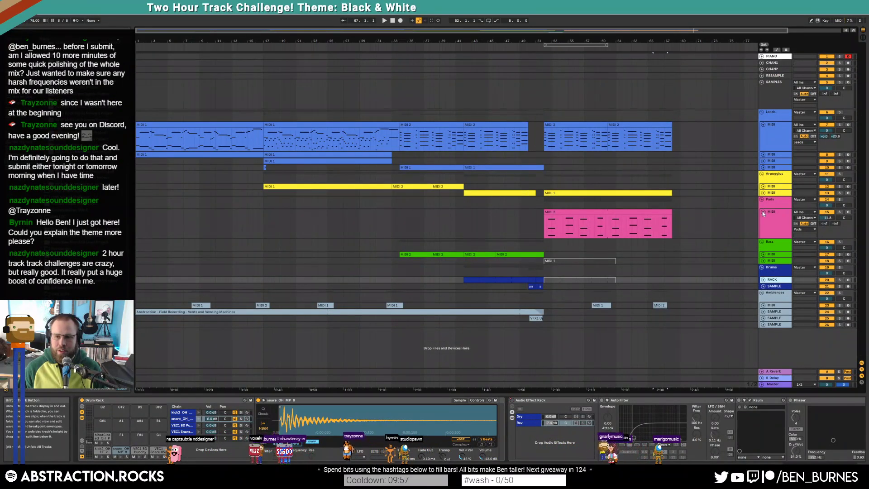
# Fold the Pads MIDI track, the SAMPLES track and the first Leads MIDI track
pyautogui.click(763, 211)
pyautogui.click(762, 82)
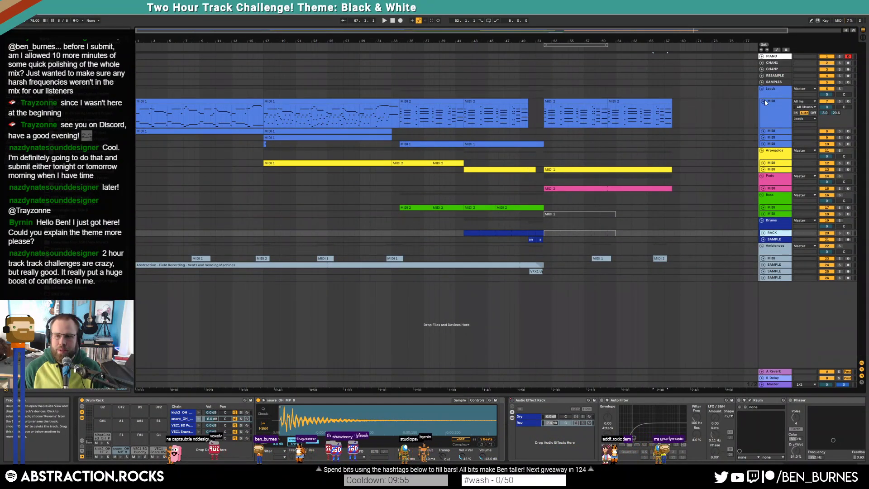
pyautogui.click(764, 100)
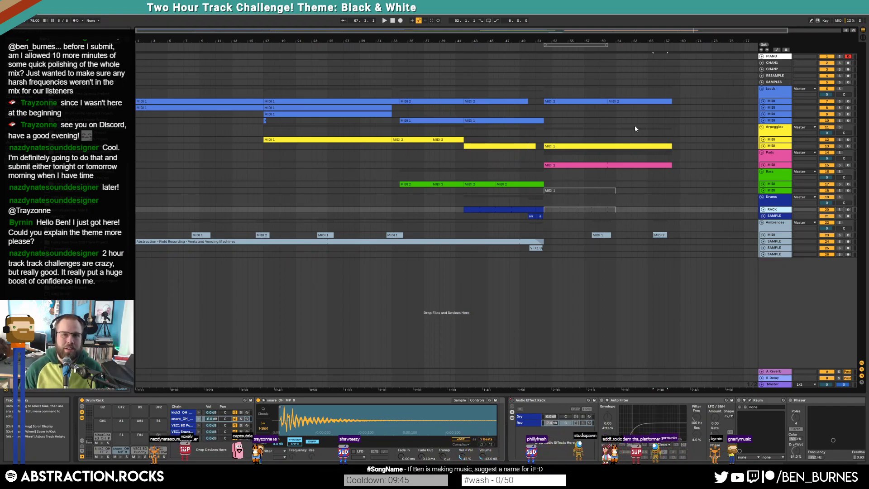
# Unfold the first and fourth Leads MIDI tracks and examine the note patterns in their opening and middle clips
pyautogui.click(763, 121)
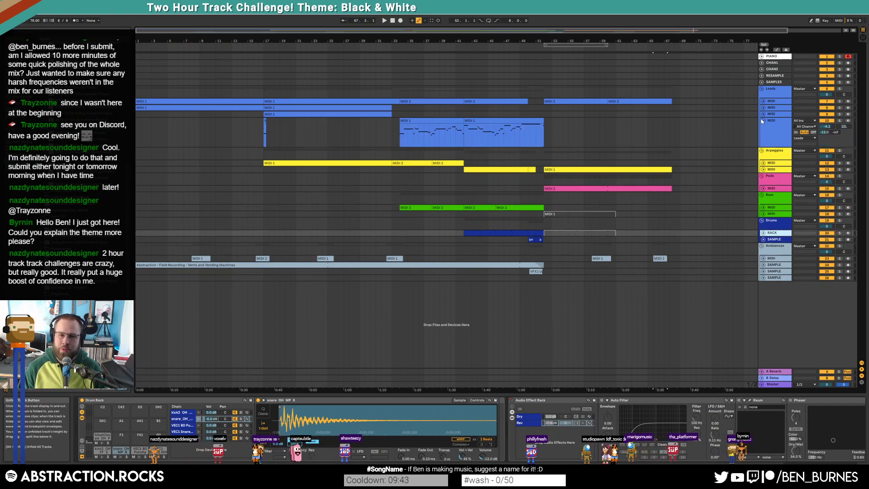
pyautogui.click(763, 102)
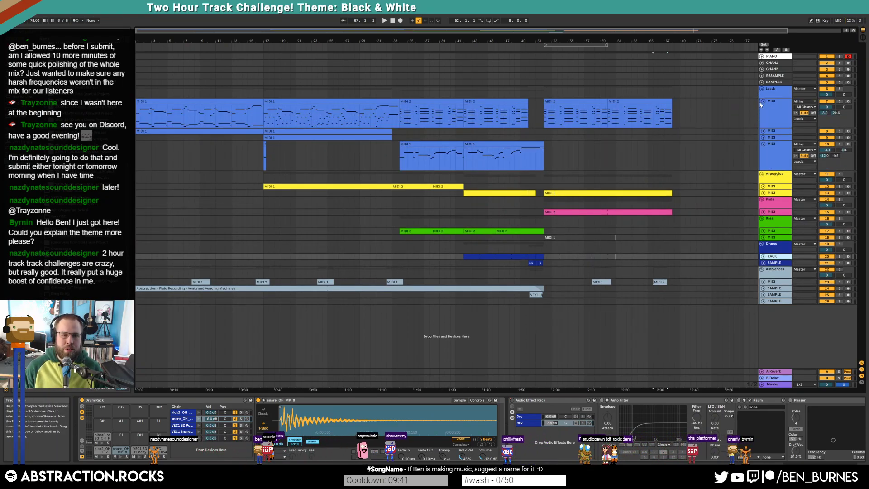
pyautogui.click(245, 107)
pyautogui.moveTo(264, 115); pyautogui.dragTo(315, 121)
pyautogui.click(420, 144)
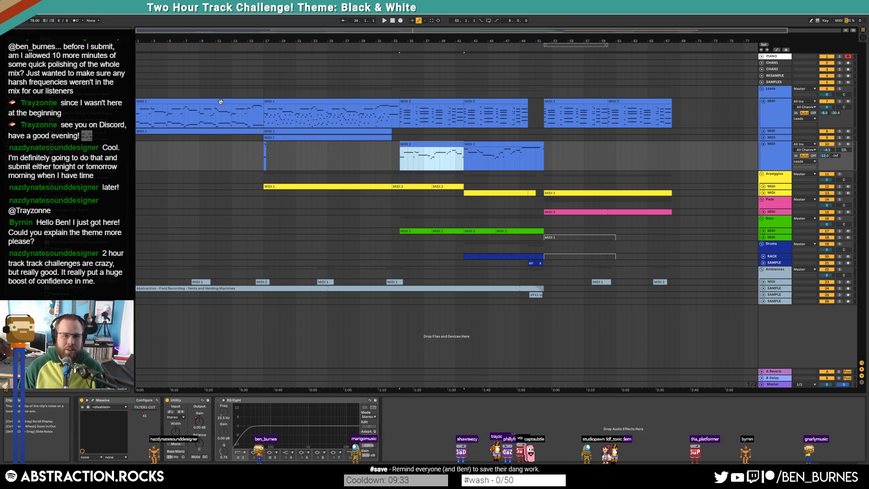
pyautogui.click(220, 102)
pyautogui.click(275, 101)
pyautogui.click(408, 140)
pyautogui.click(482, 144)
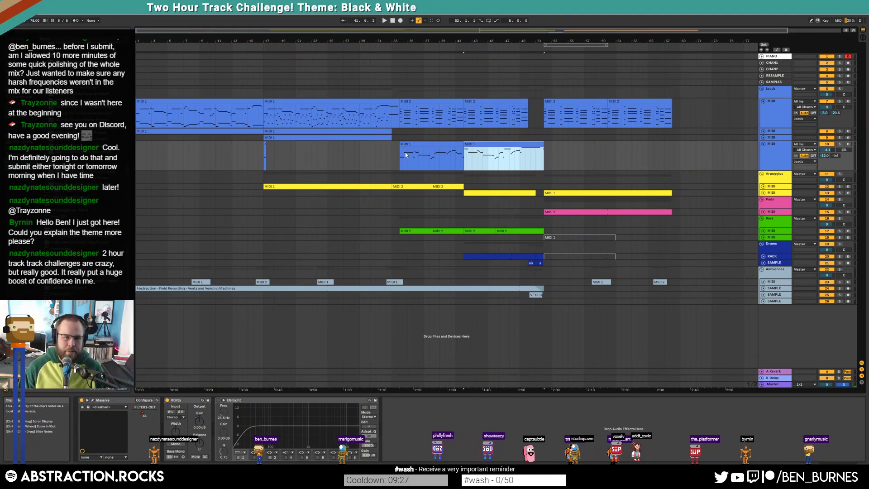
# Unfold the second Leads MIDI track to view its notes, and fold it again
pyautogui.click(772, 132)
pyautogui.click(763, 131)
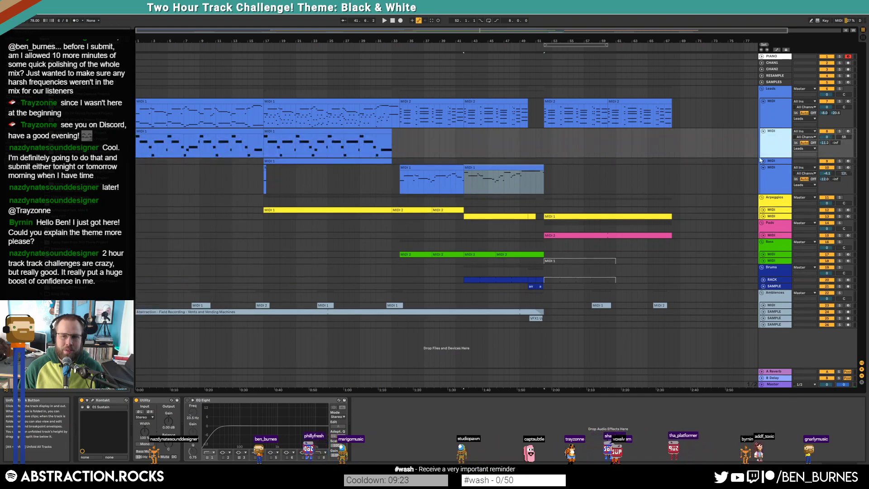
pyautogui.click(763, 131)
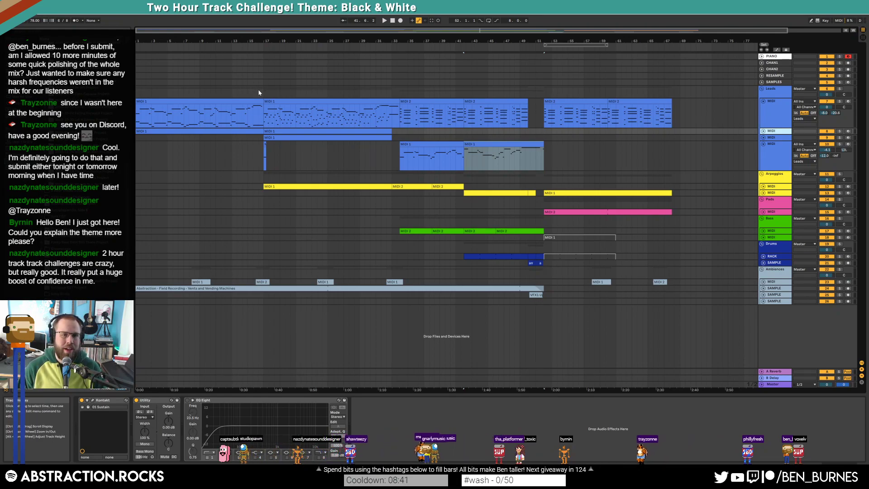
# Review the Leads clips up to bar 33 and the fourth Leads track's melody from there to bar 52
pyautogui.click(213, 101)
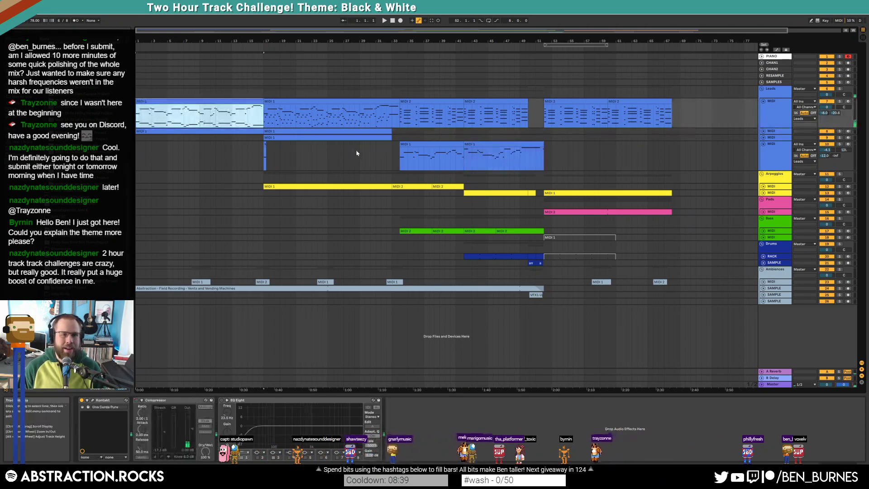
pyautogui.keyDown('shift'); pyautogui.click(391, 157); pyautogui.keyUp('shift')
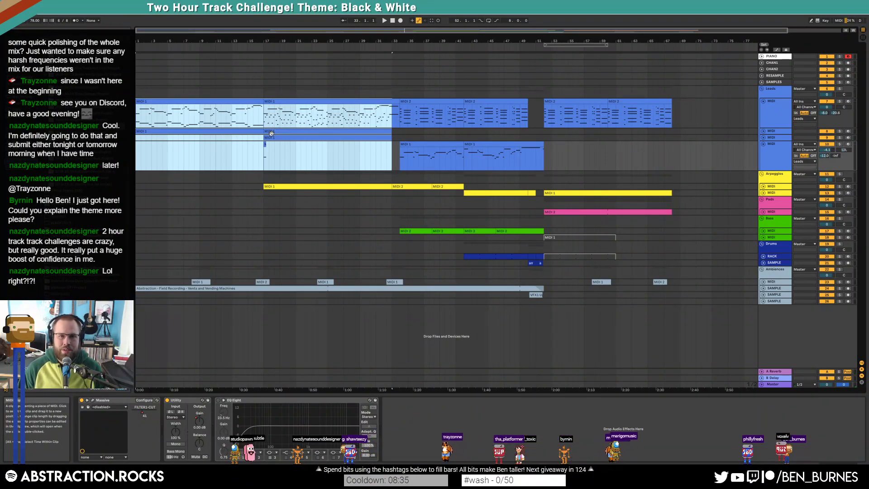
pyautogui.click(386, 155)
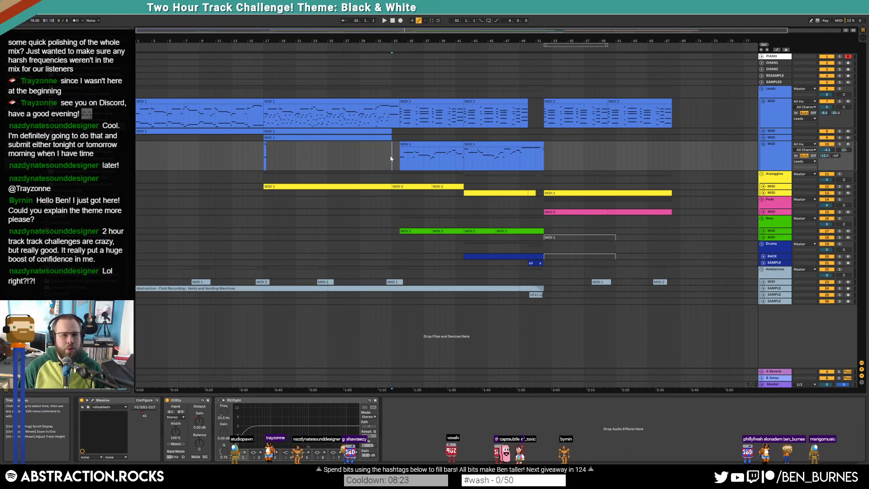
pyautogui.moveTo(392, 159); pyautogui.dragTo(543, 164)
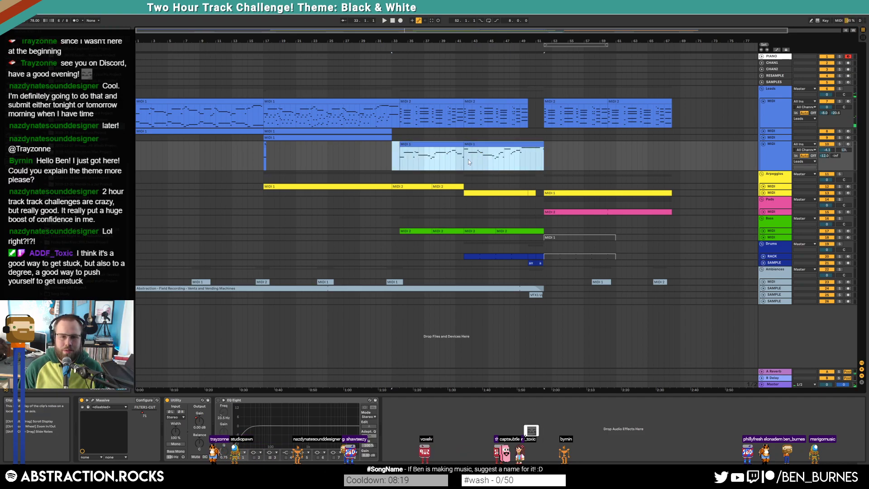
pyautogui.click(398, 156)
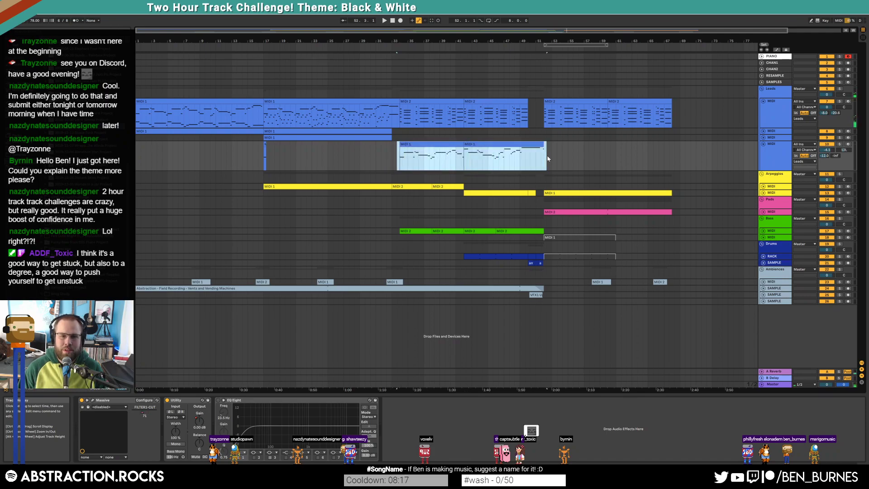
pyautogui.click(401, 154)
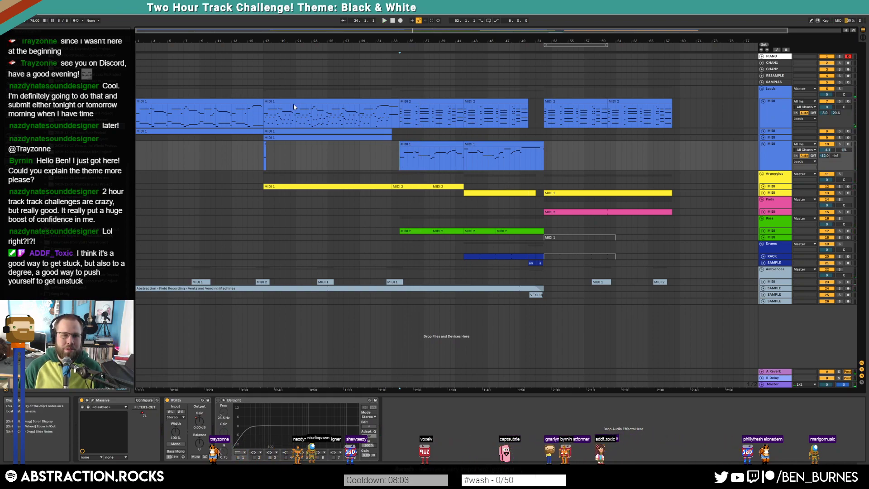
# Listen to a few bars of the arrangement from bar 17 and stop playback at bar 34
pyautogui.click(277, 109)
pyautogui.press('space')
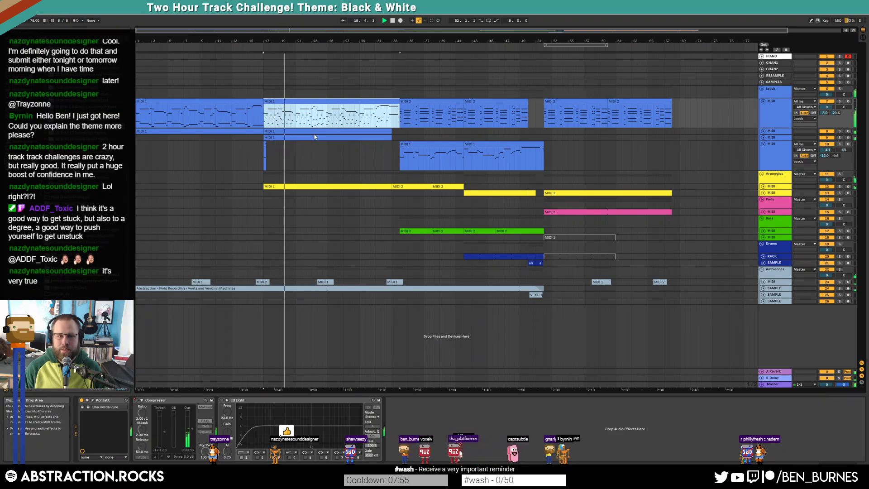
pyautogui.click(401, 158)
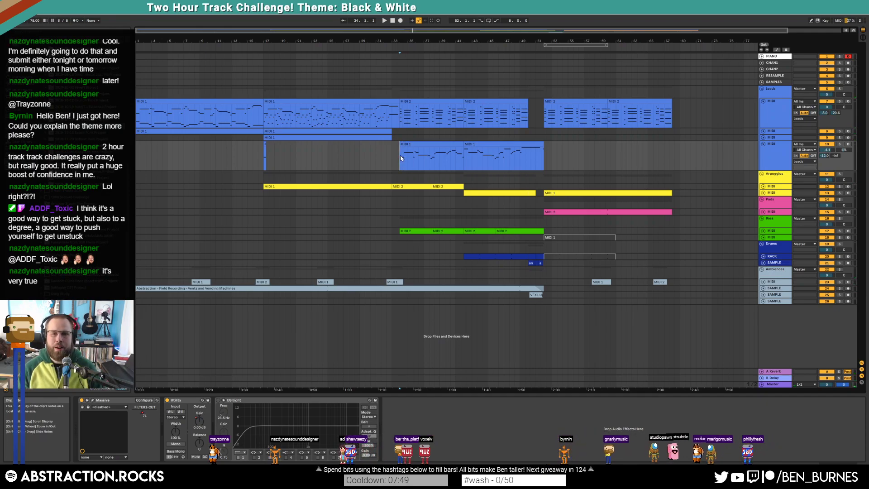
# Review the middle section across all tracks, the transition effects before bar 52, and the clips of the ending
pyautogui.moveTo(545, 122)
pyautogui.mouseDown()
pyautogui.moveTo(679, 290)
pyautogui.moveTo(696, 291)
pyautogui.mouseUp()
pyautogui.click(701, 212)
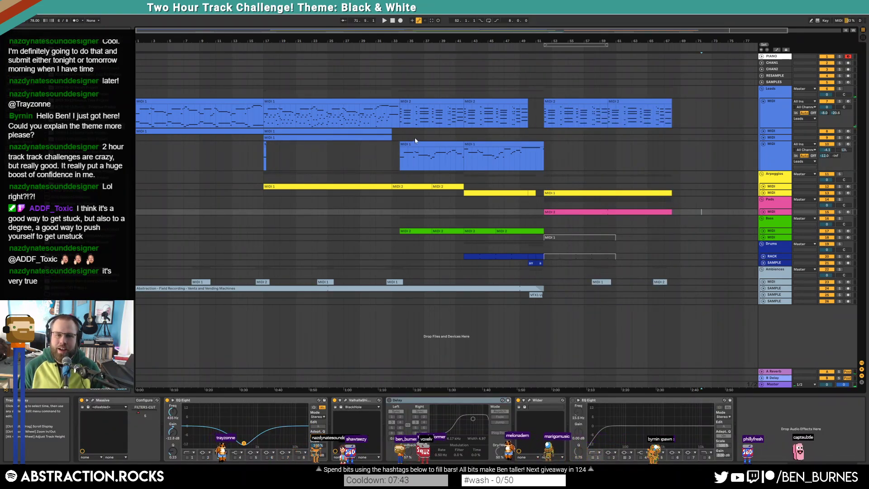
pyautogui.click(399, 131)
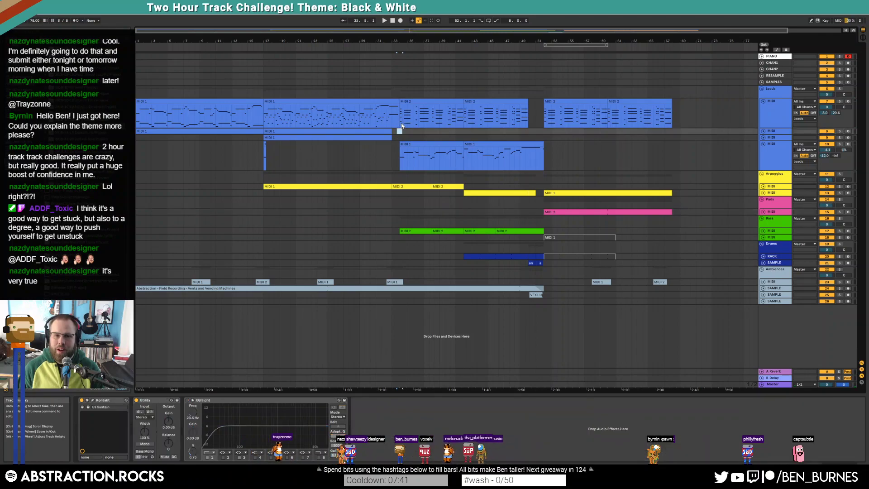
pyautogui.moveTo(402, 126); pyautogui.dragTo(547, 283)
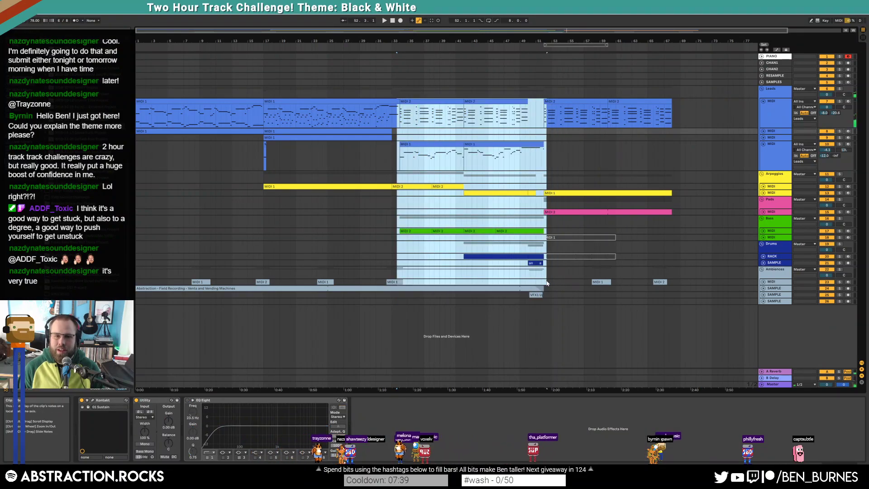
pyautogui.click(554, 236)
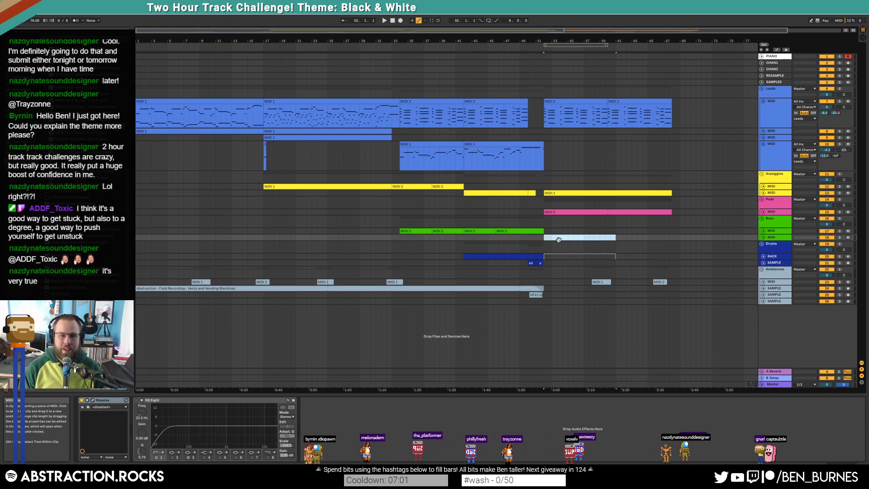
pyautogui.click(528, 267)
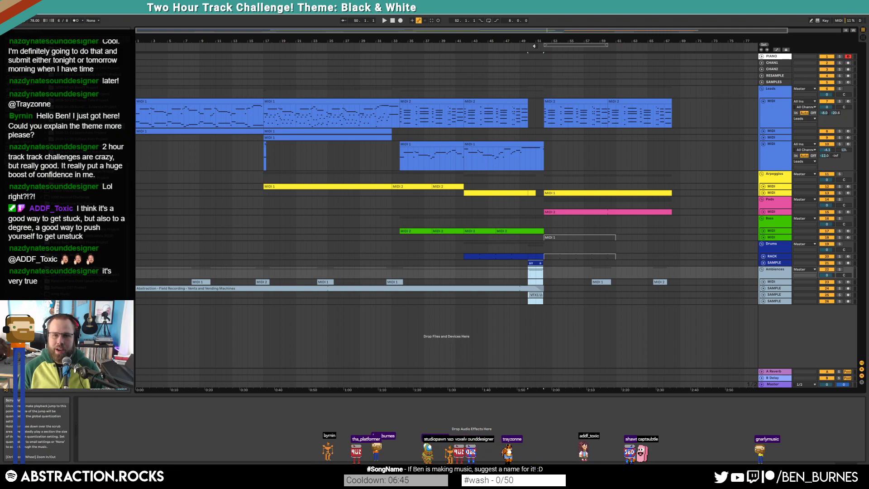
pyautogui.click(557, 107)
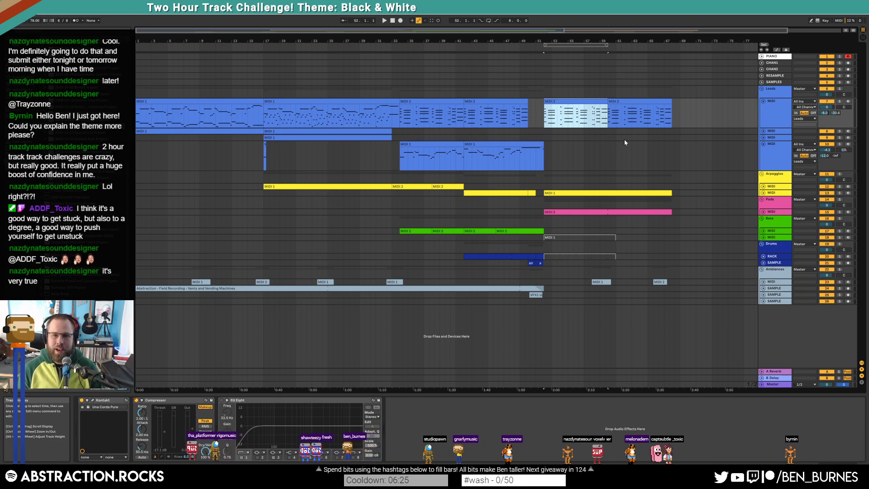
pyautogui.moveTo(520, 137); pyautogui.dragTo(541, 142)
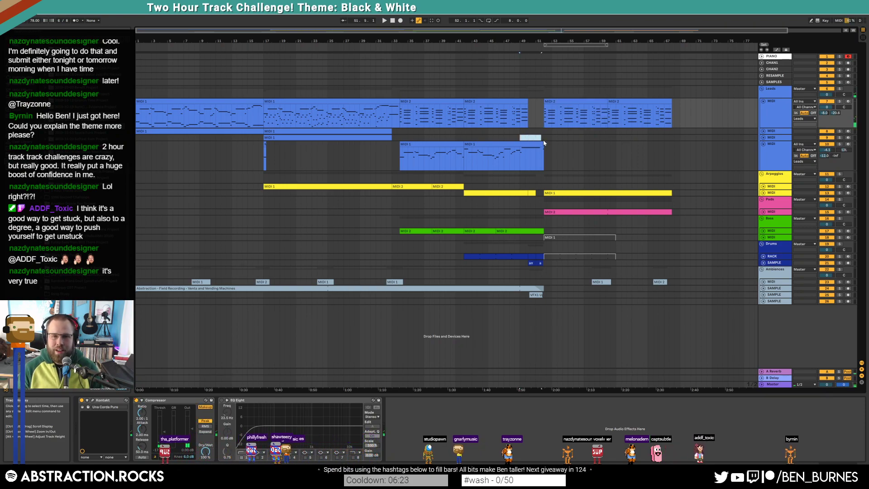
pyautogui.click(549, 100)
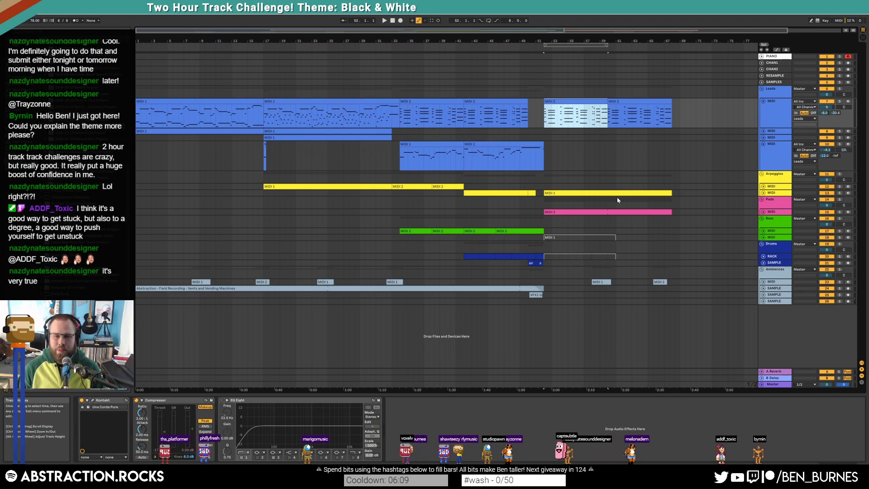
# Fold the fourth and first Leads MIDI tracks and extend the loop brace's end to about bar 68
pyautogui.click(764, 143)
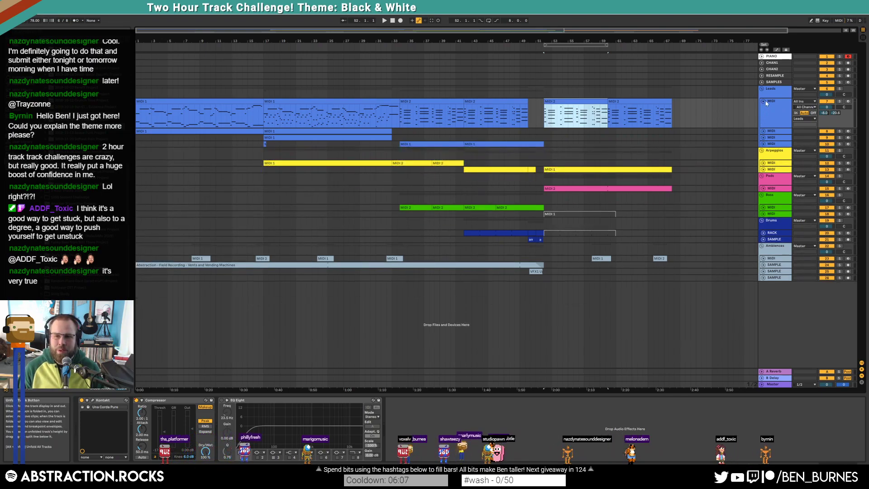
pyautogui.click(763, 101)
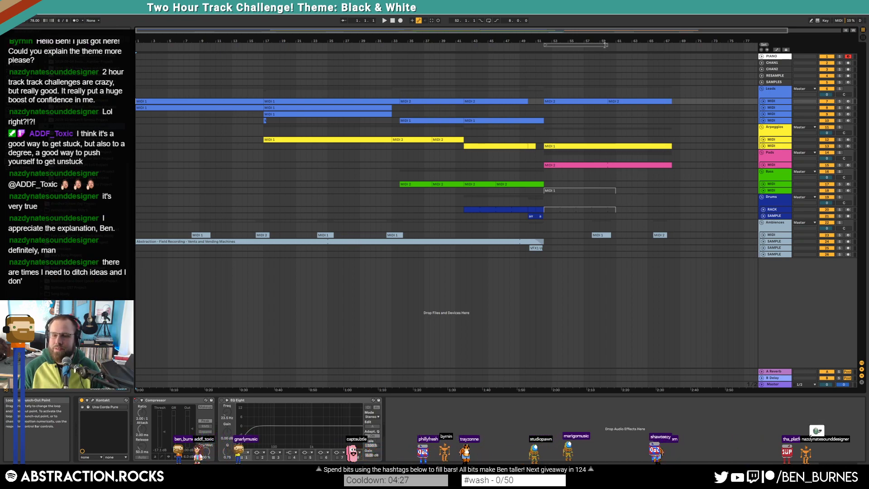
pyautogui.moveTo(606, 46); pyautogui.dragTo(669, 45)
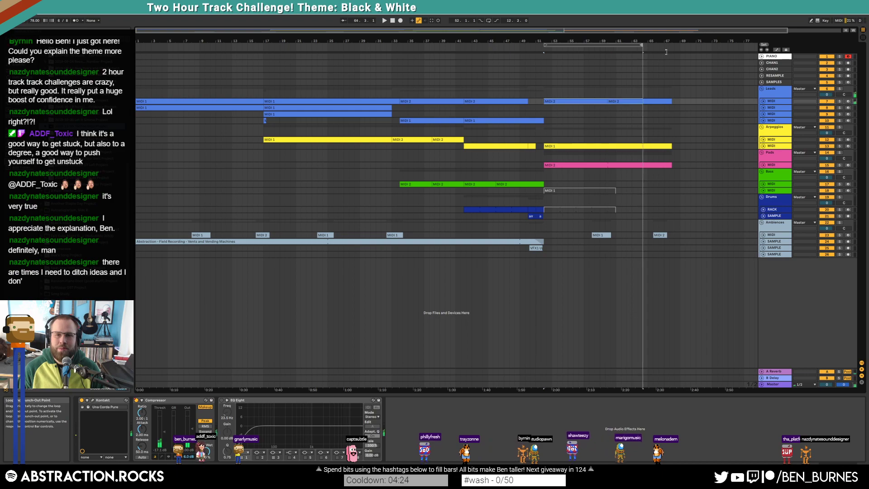
# Export the Master from the song start for 68 bars as a 16-bit, 44100 Hz WAV named 2020-01-11 Chrysalis.wav on the Desktop
pyautogui.click(680, 104)
pyautogui.hotkey('shift', 'Home')
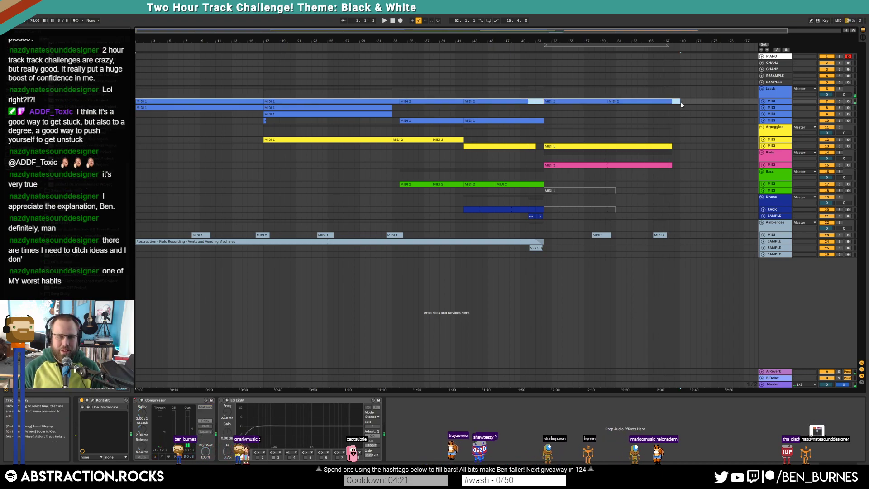
pyautogui.hotkey('ctrl', 'shift', 'r')
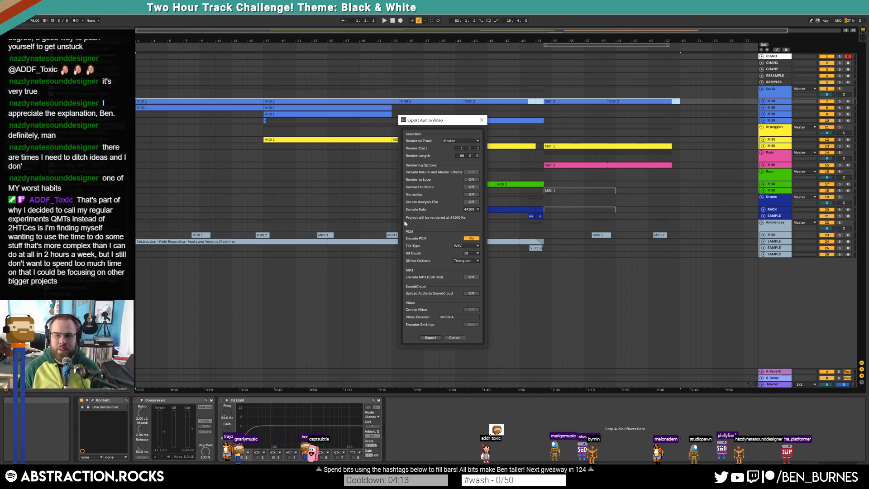
pyautogui.click(430, 338)
pyautogui.click(425, 188)
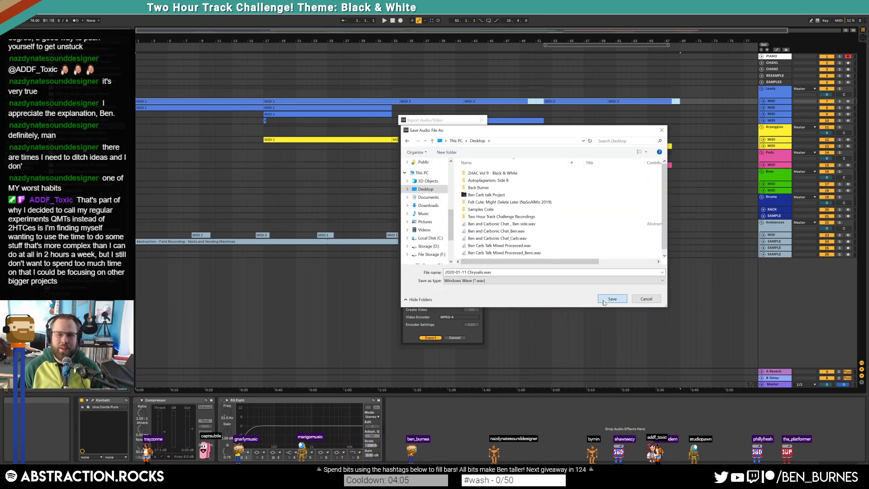
pyautogui.click(603, 300)
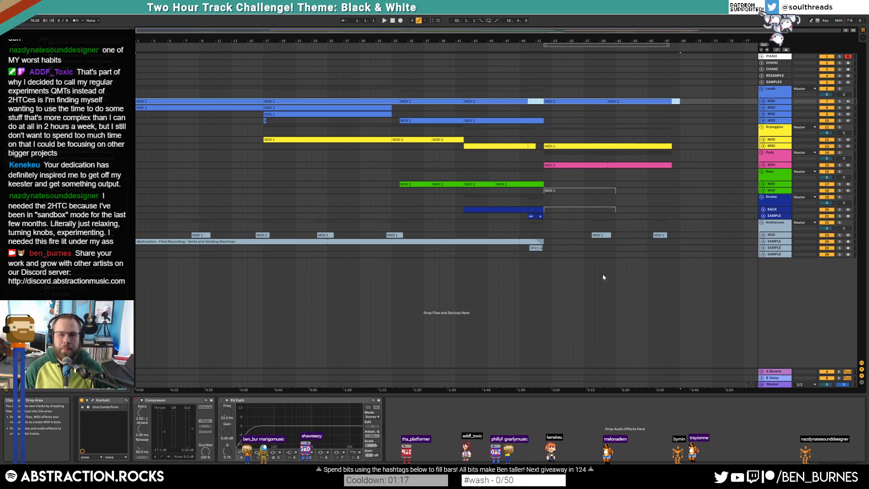
pyautogui.click(769, 242)
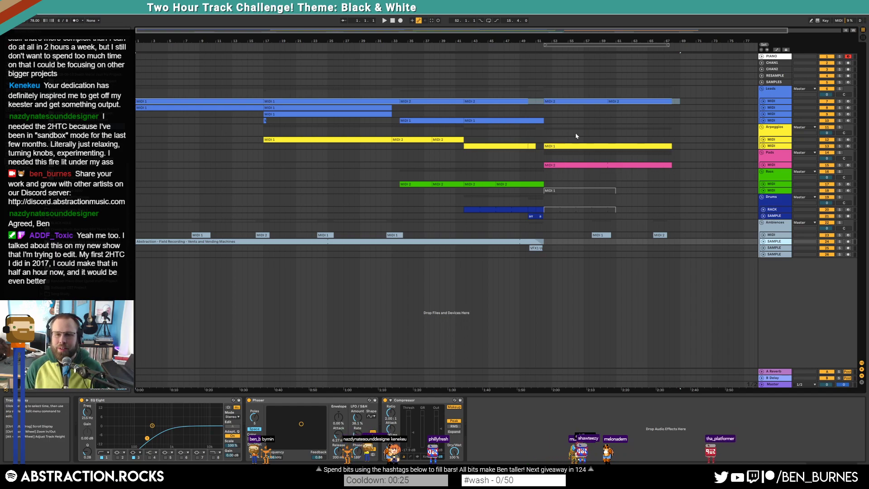
pyautogui.click(678, 105)
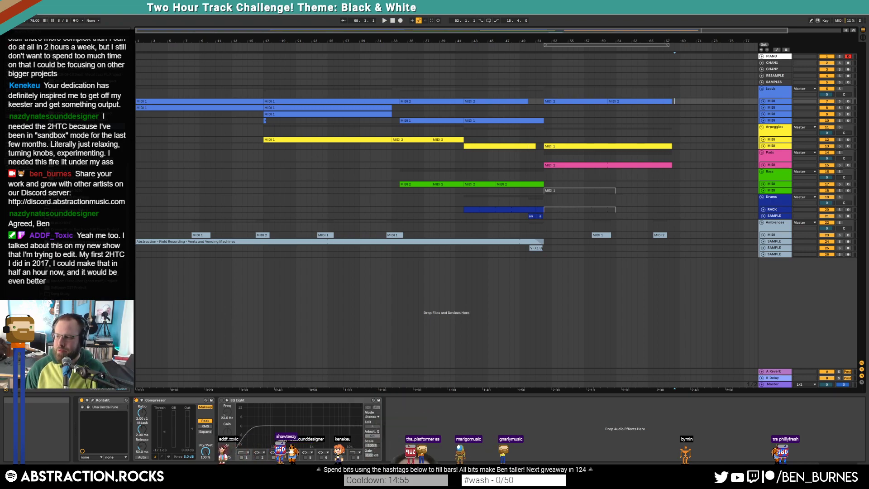
pyautogui.moveTo(518, 142); pyautogui.dragTo(590, 86)
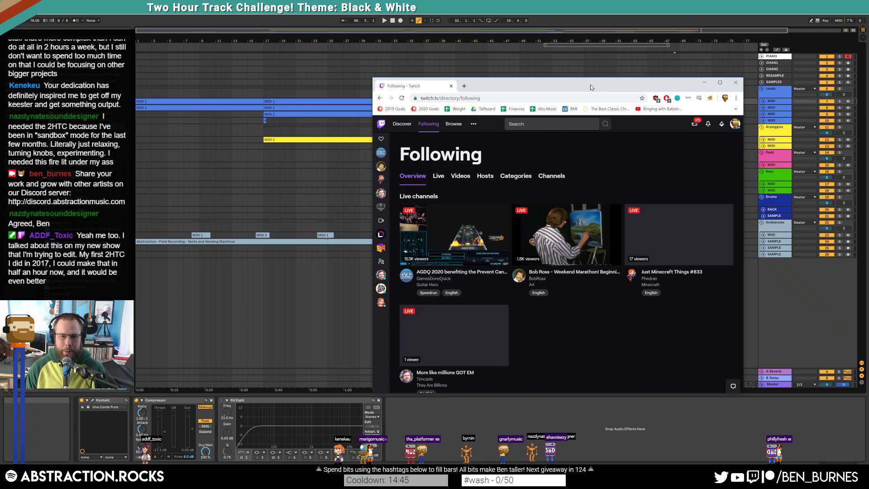
pyautogui.click(451, 86)
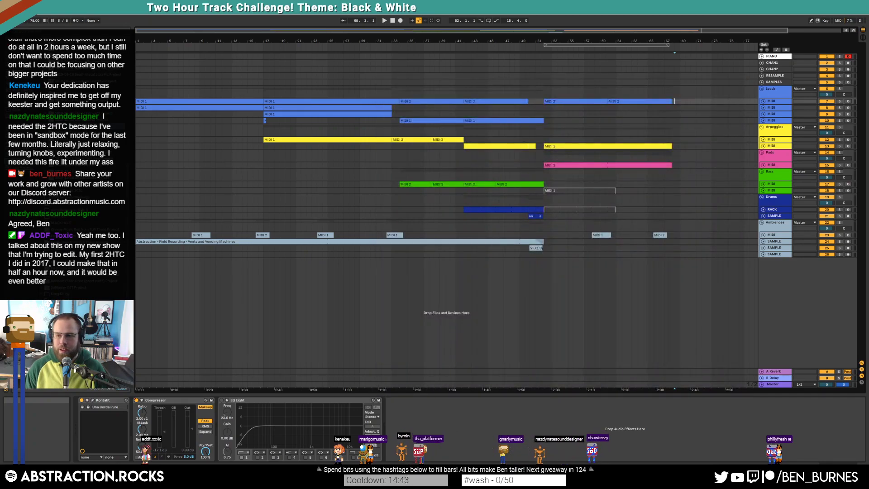